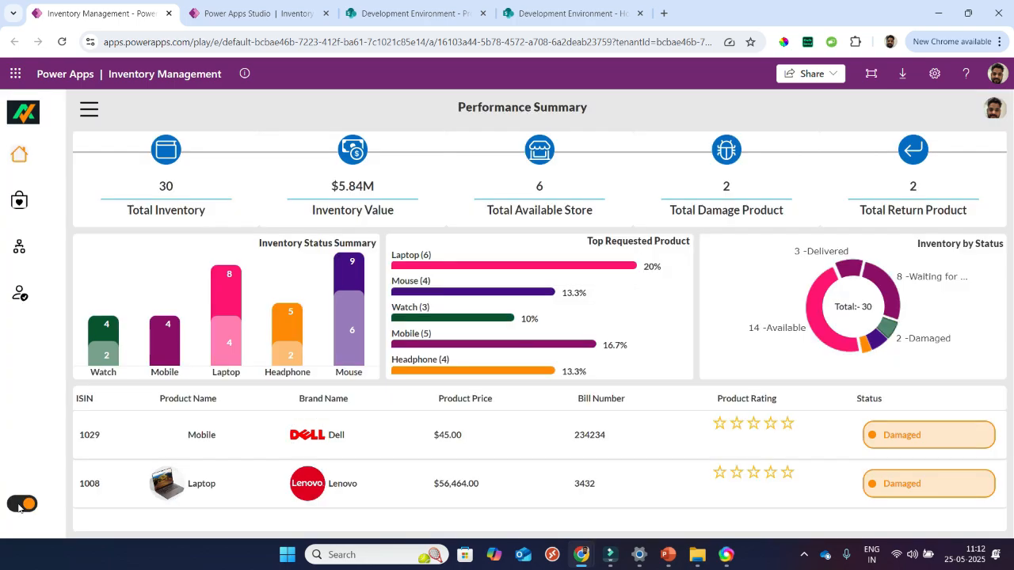
- Switch the Performance Summary dashboard to the dark theme
left_click(19, 505)
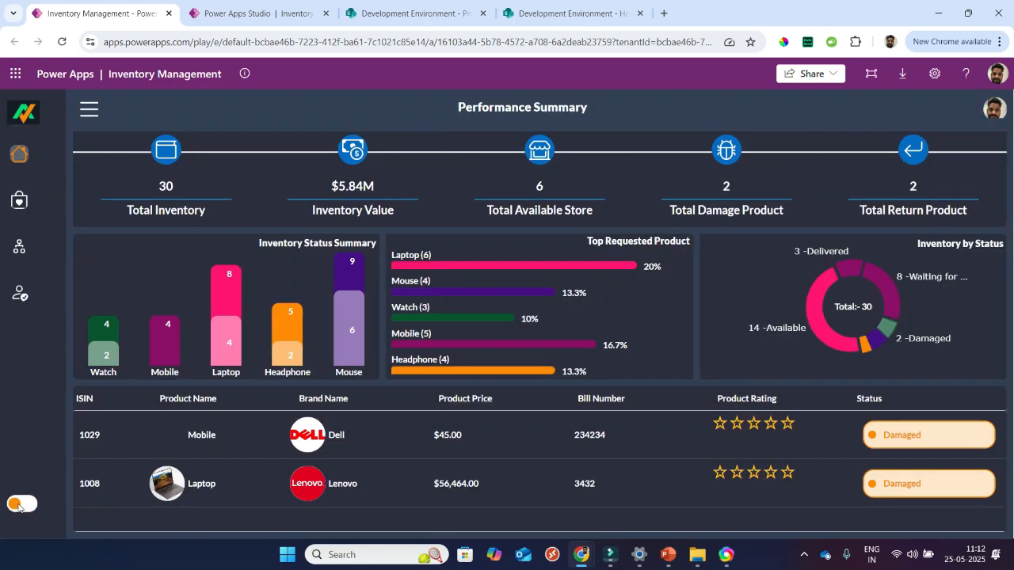
left_click(19, 506)
left_click(19, 505)
- Filter the inventory table by the Mobile, Laptop and Mouse bars of the Inventory Status Summary chart and look through the mouse rows
left_click(165, 339)
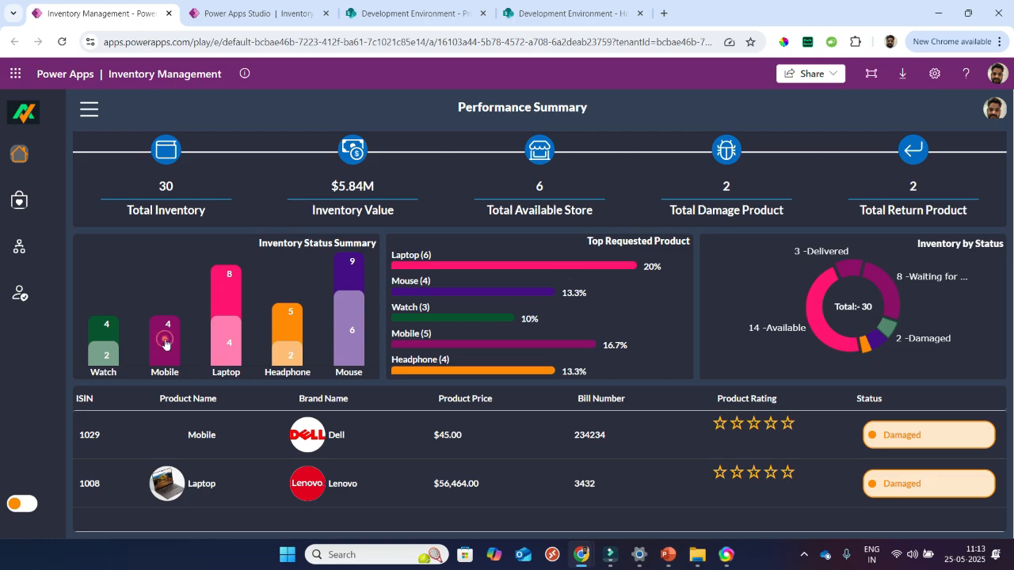
left_click(222, 333)
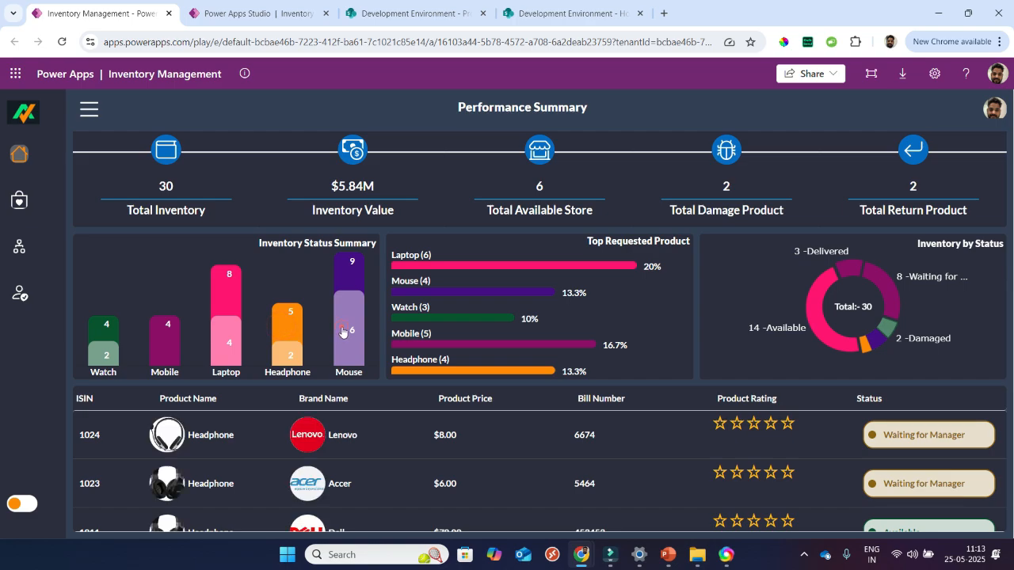
left_click(343, 331)
scroll(348, 454, "down", 3)
scroll(348, 453, "up", 3)
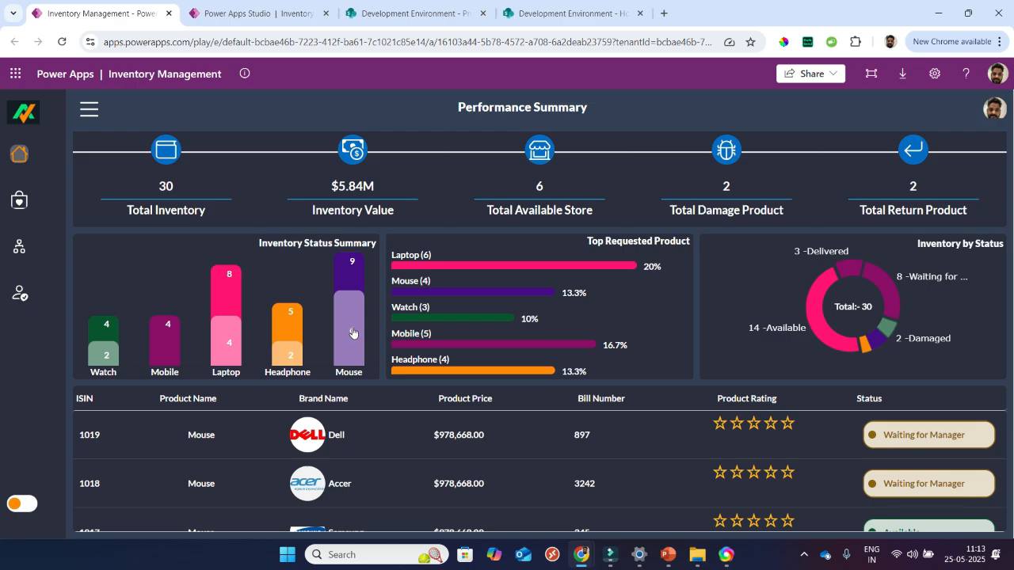
scroll(402, 463, "down", 1)
scroll(402, 464, "down", 5)
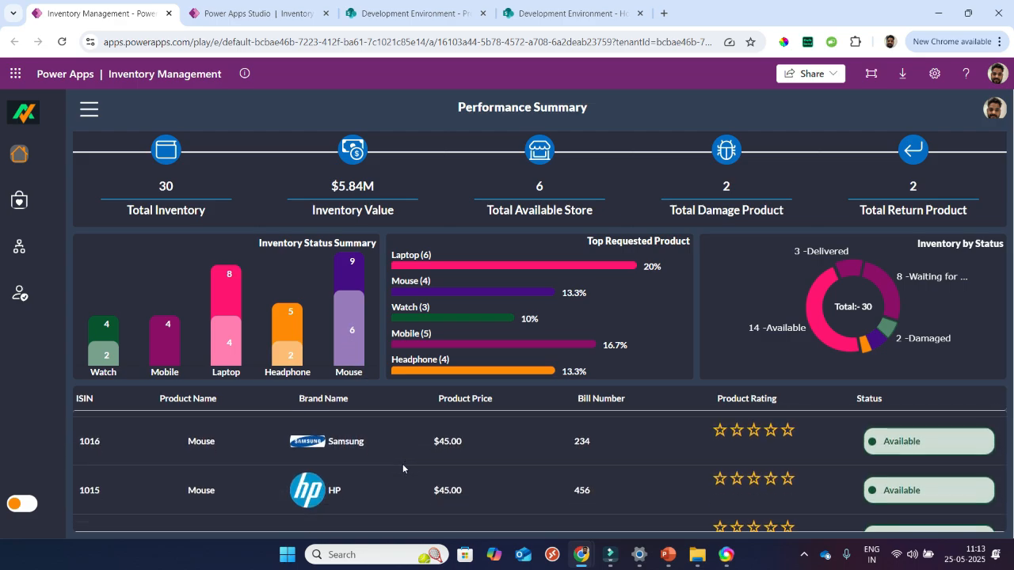
scroll(403, 465, "up", 5)
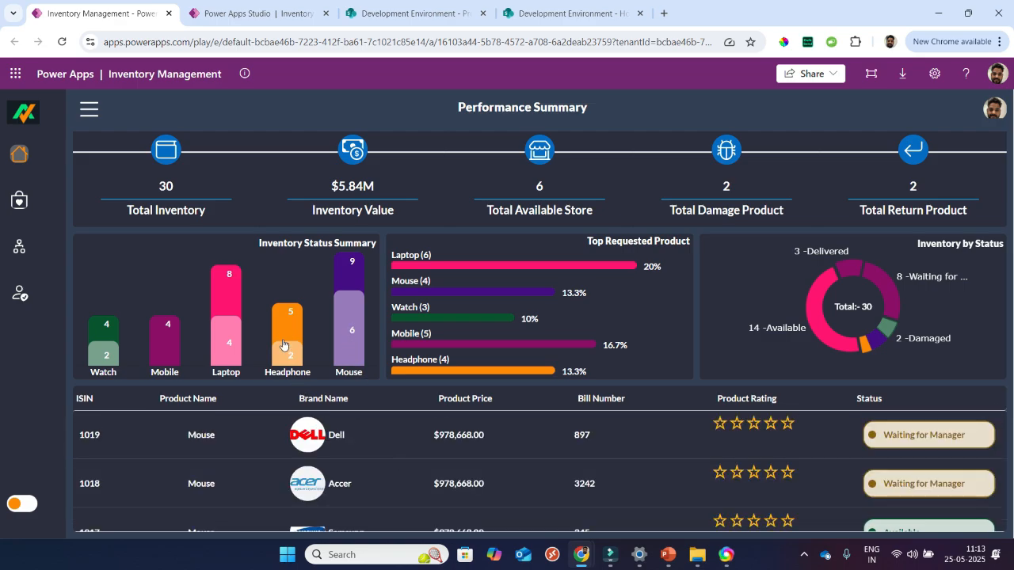
- Filter the inventory table by the Headphone bar of the status summary chart and look through the listed rows
left_click(284, 330)
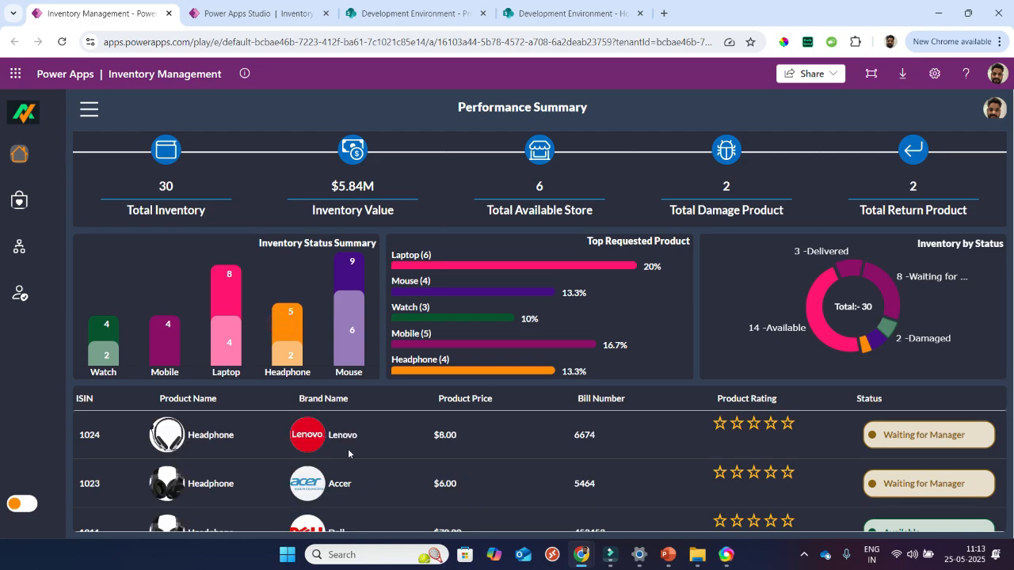
scroll(402, 471, "down", 3)
scroll(403, 474, "down", 1)
scroll(404, 474, "up", 3)
scroll(403, 474, "down", 1)
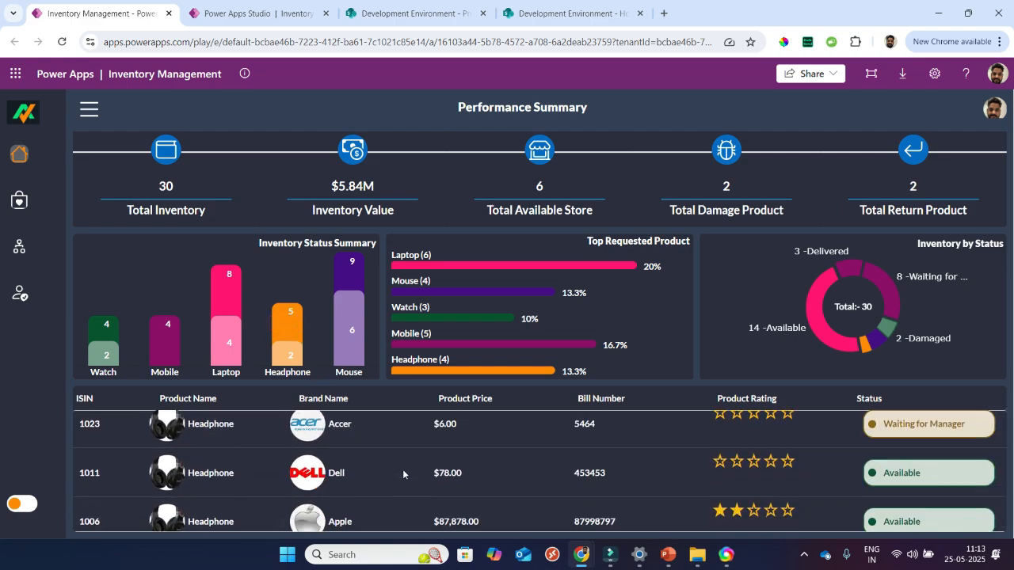
scroll(402, 473, "down", 1)
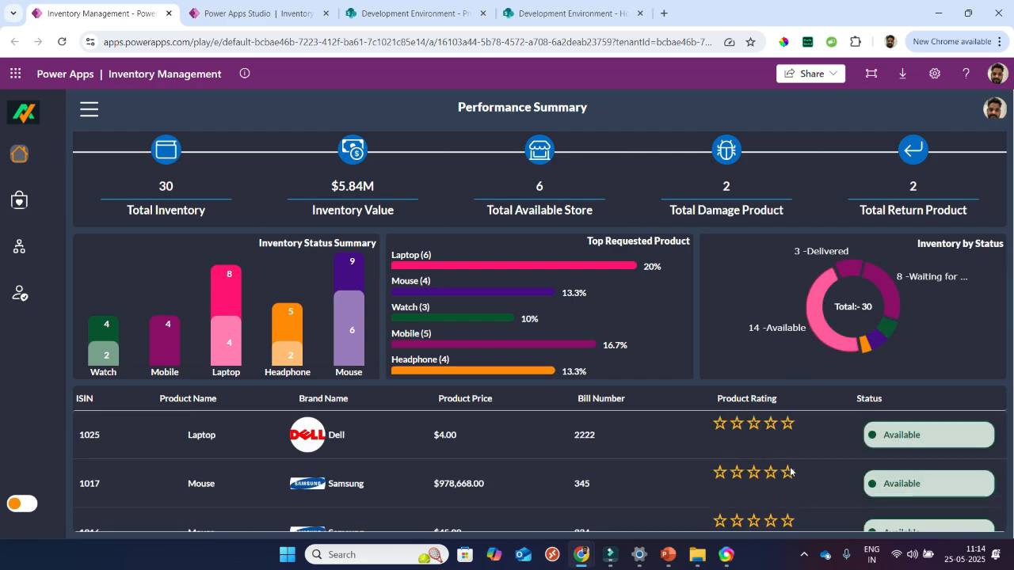
- Filter the inventory table by each non-available status segment of the Inventory by Status chart, finishing with the Mouse bar
left_click(845, 276)
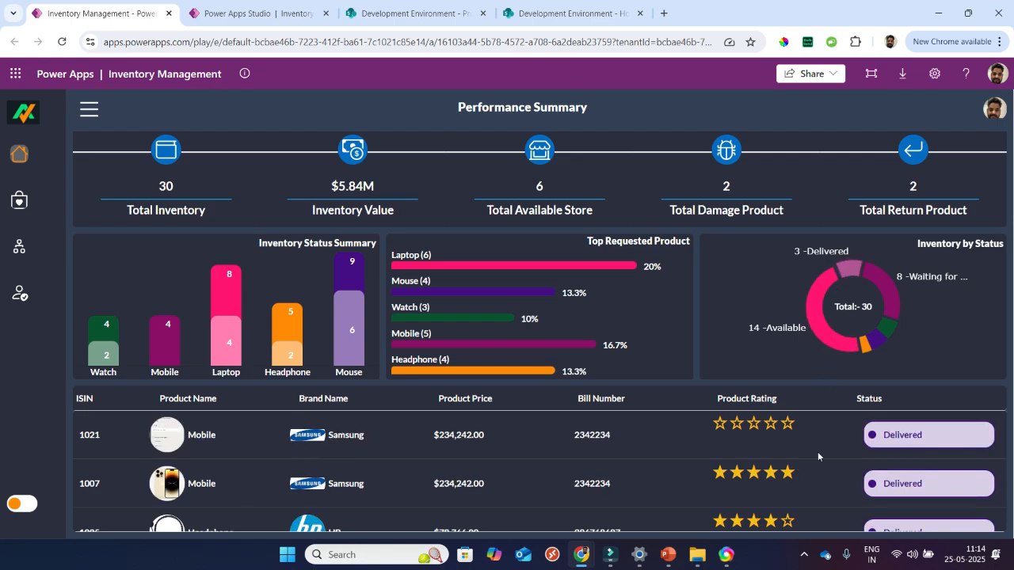
left_click(884, 305)
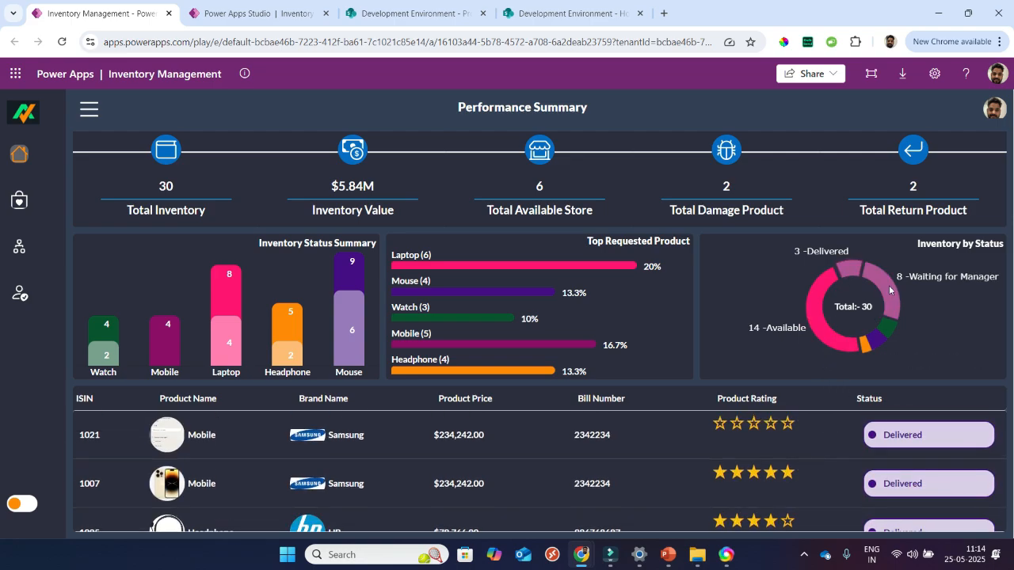
left_click(888, 326)
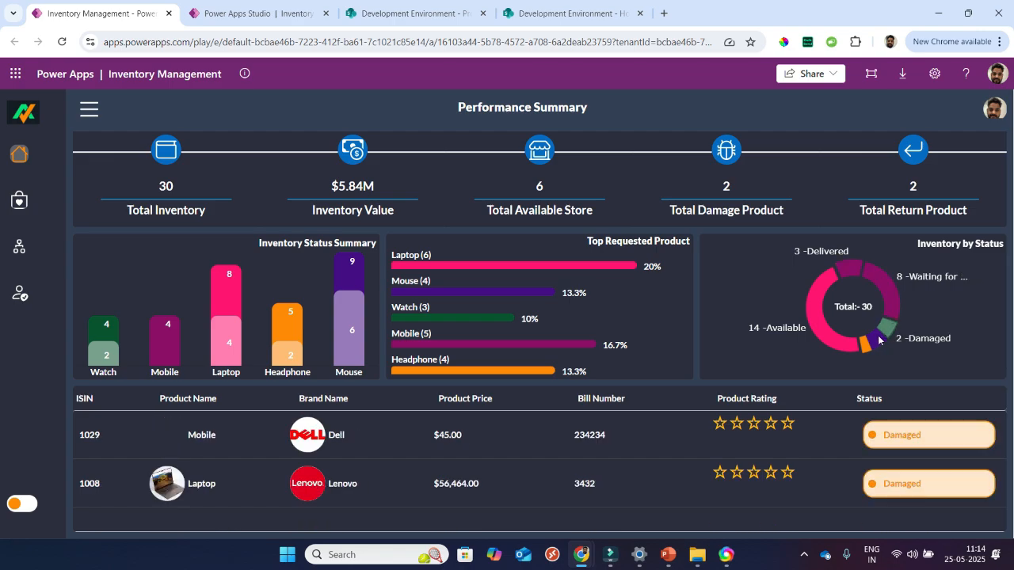
left_click(877, 346)
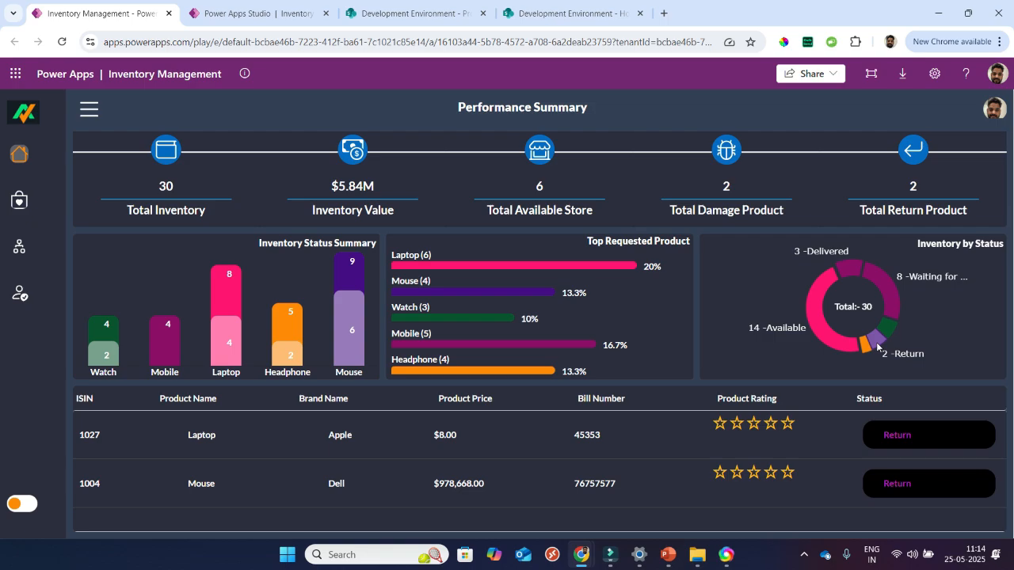
left_click(866, 351)
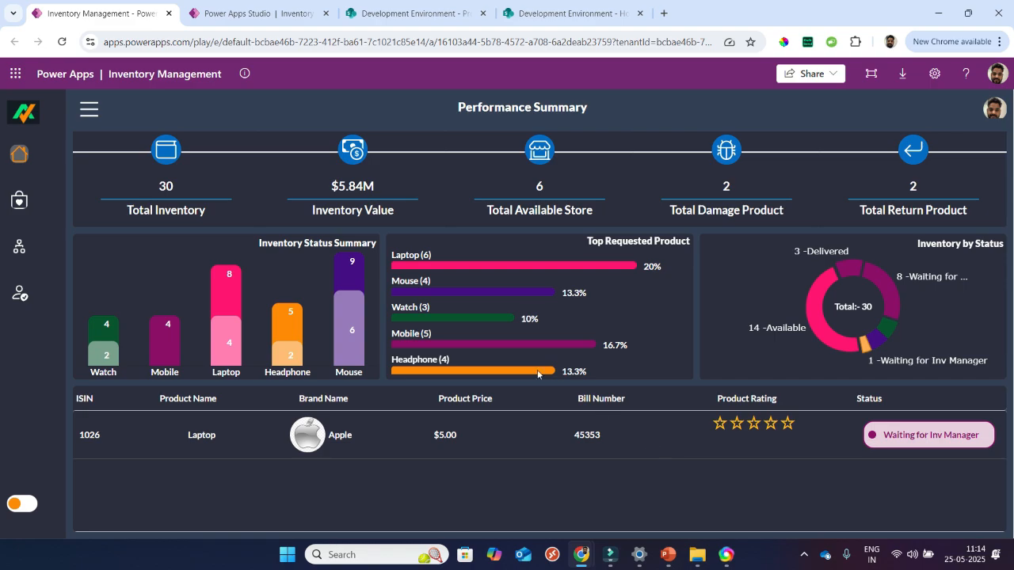
left_click(351, 287)
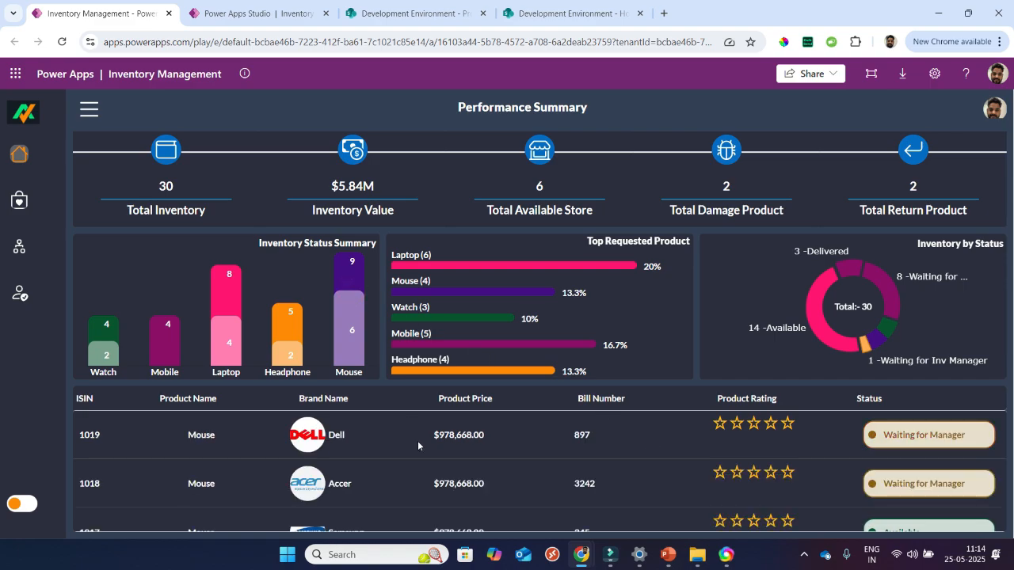
- Switch to the Inventory Demo app in Power Apps Studio, turn on its dark theme and display the Products screen
left_click(290, 13)
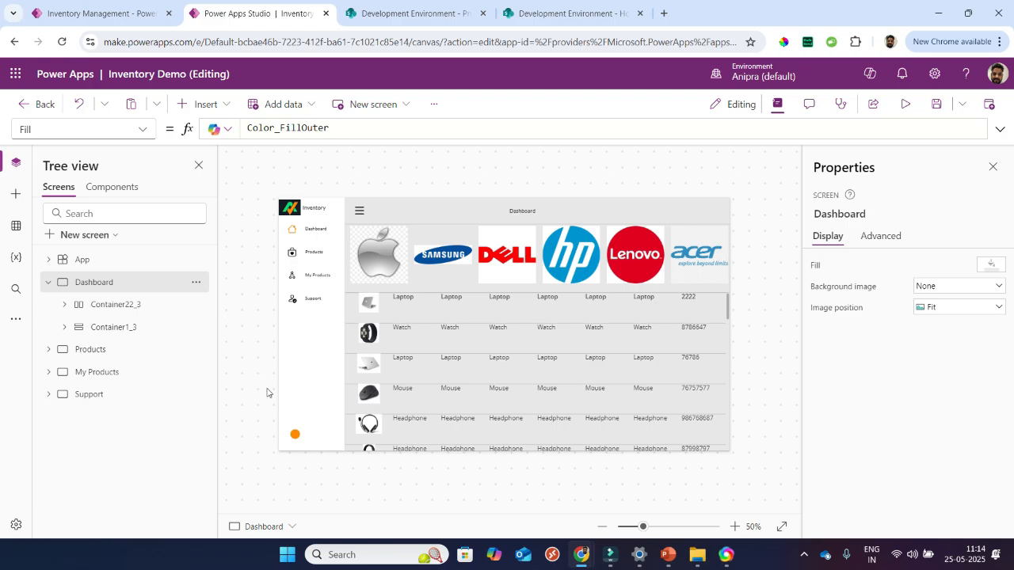
left_click(299, 437, "alt")
left_click(298, 438, "alt")
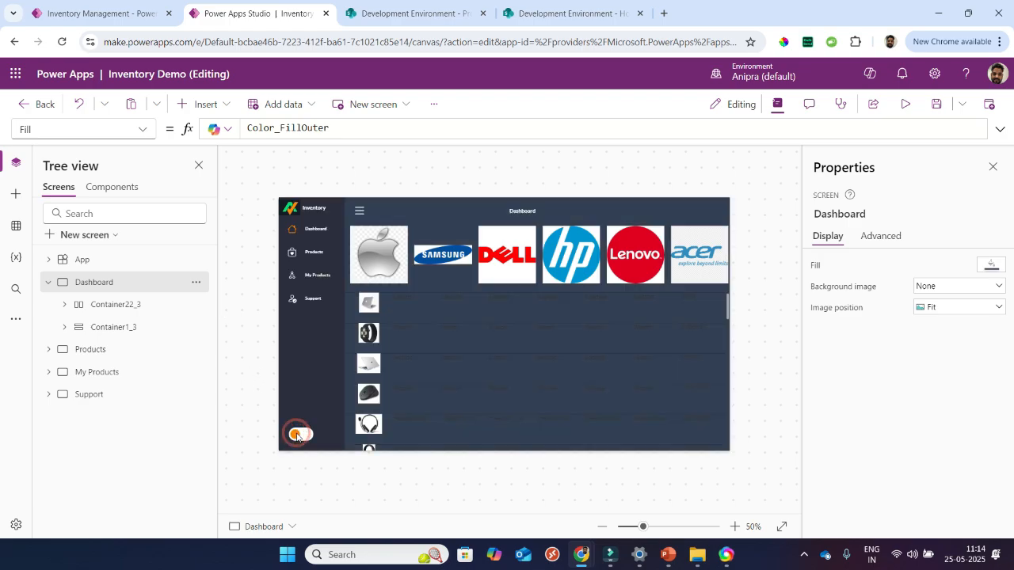
left_click(102, 353)
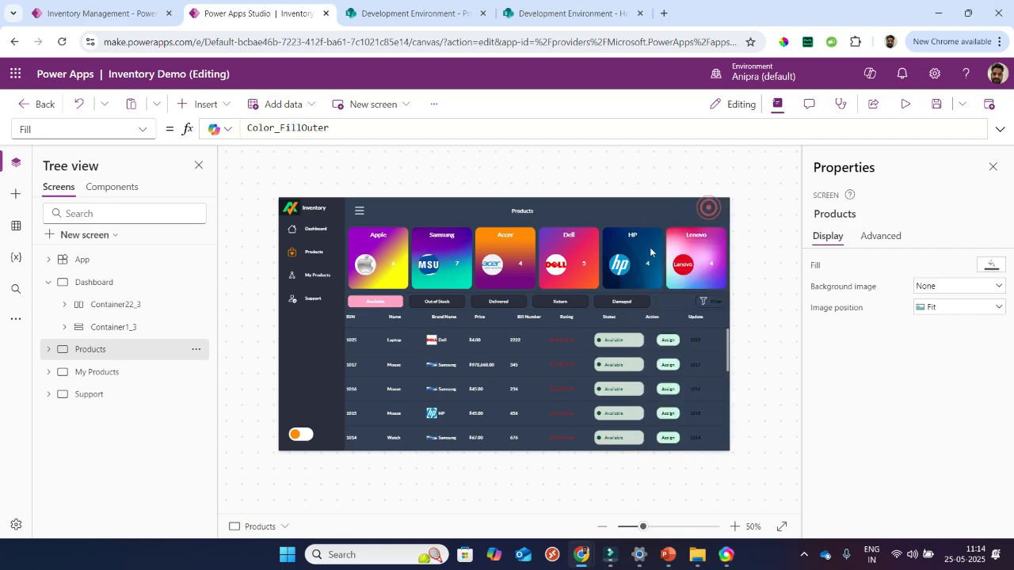
- Delete both containers, Container22_3 and Container1_3, from the Dashboard screen
left_click(100, 287)
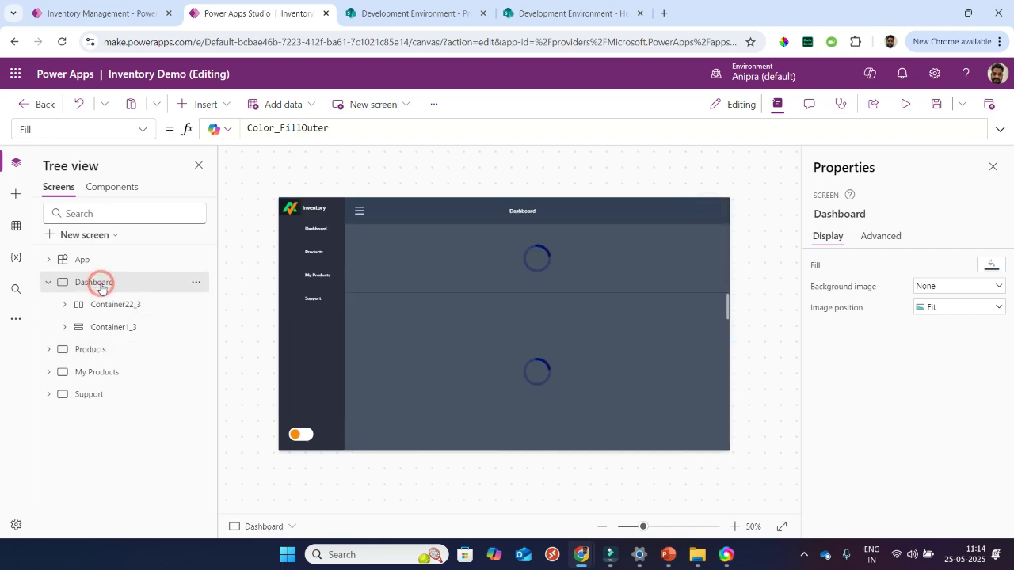
left_click(131, 309)
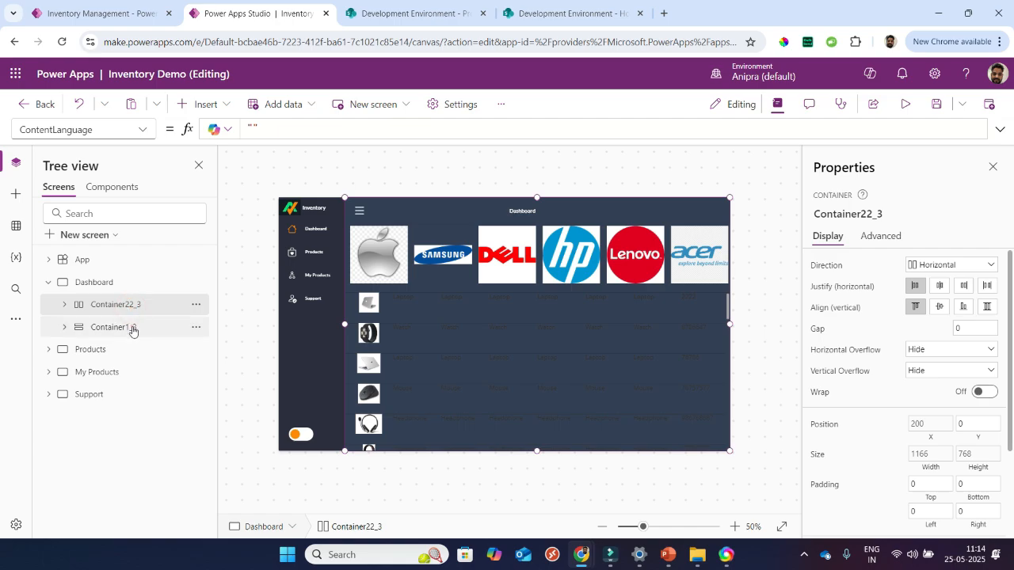
left_click(131, 326)
left_click(128, 311, "ctrl")
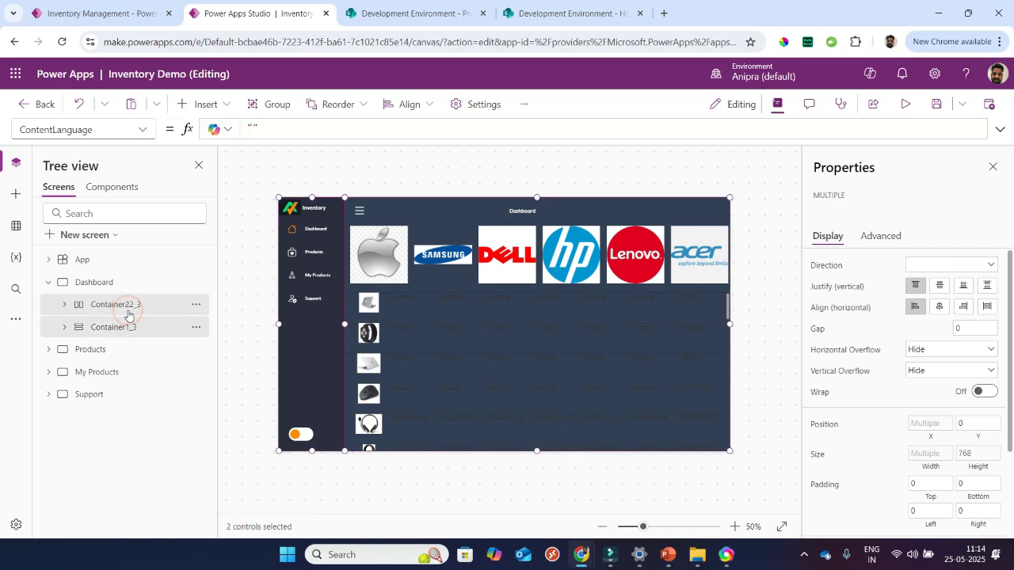
right_click(129, 310)
scroll(172, 519, "down", 1)
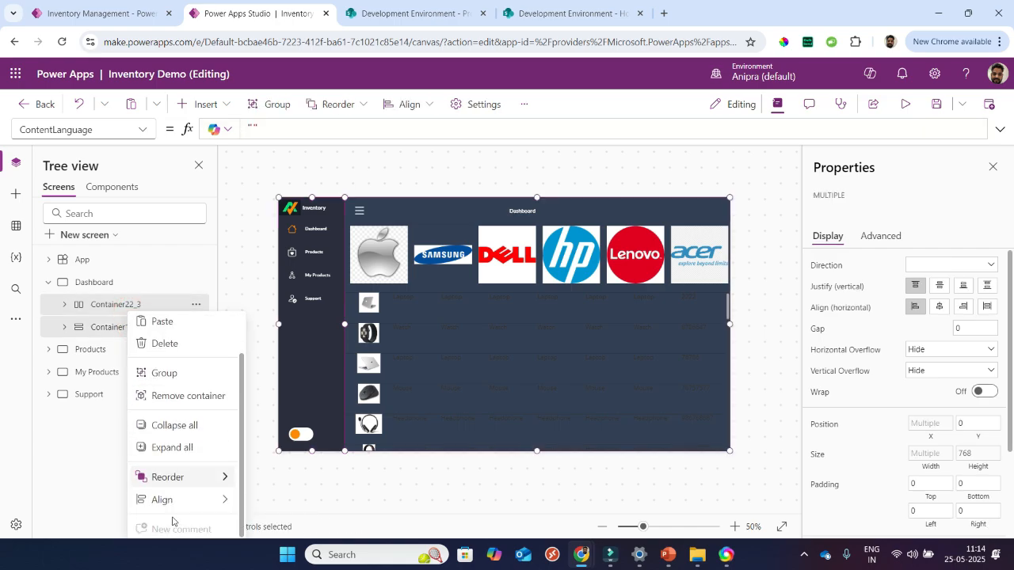
left_click(181, 347)
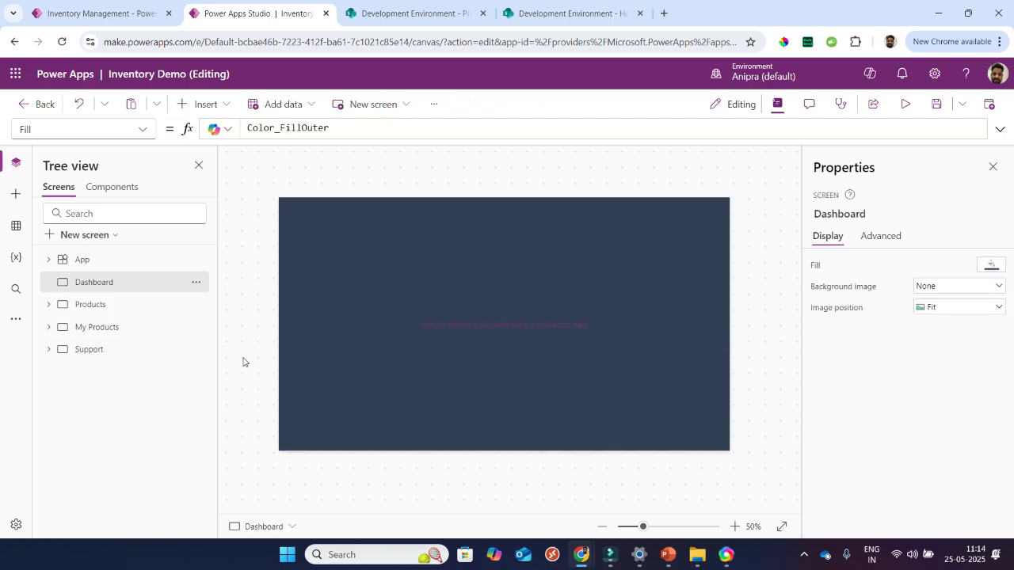
- Insert the LeftNav component on the Dashboard screen, set its height to Parent.Height and check its width formula
left_click(207, 109)
type("left")
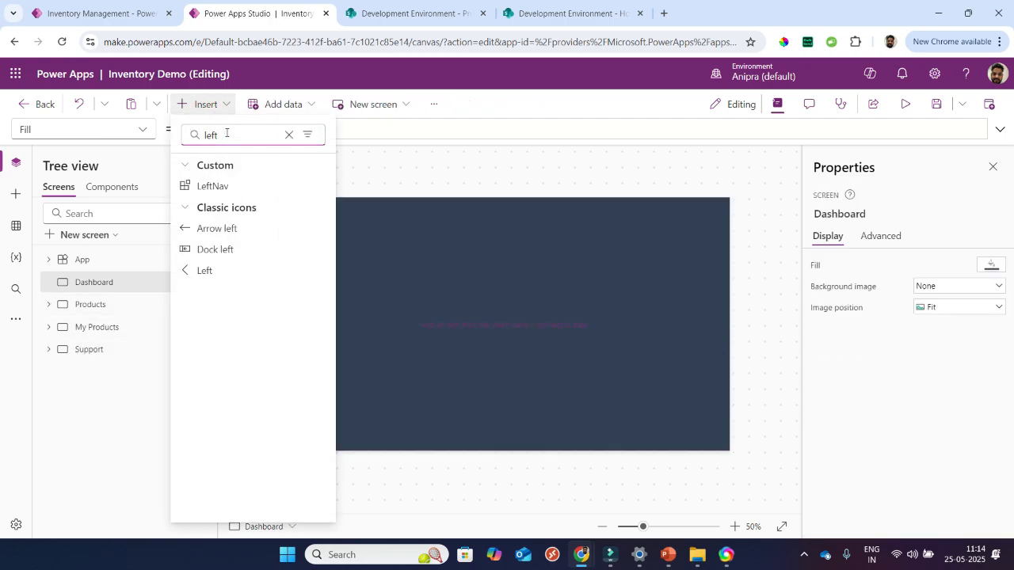
left_click(220, 186)
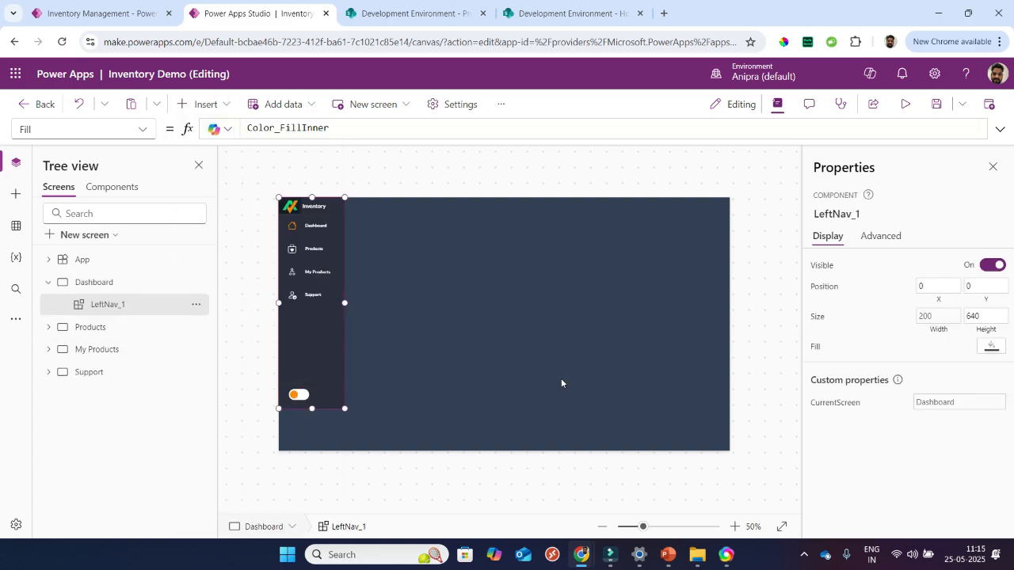
left_click(982, 338)
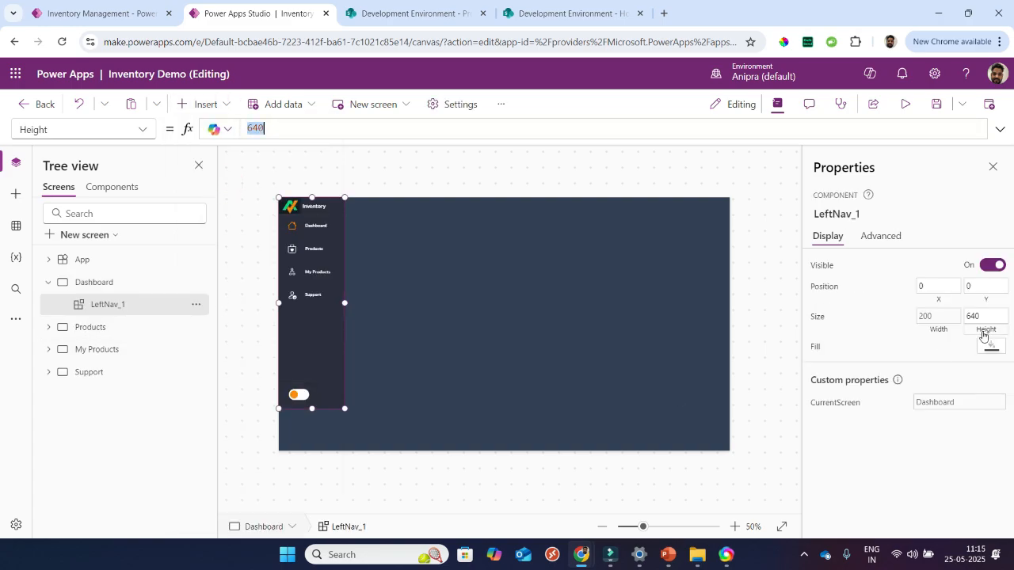
type("pare")
key("Tab")
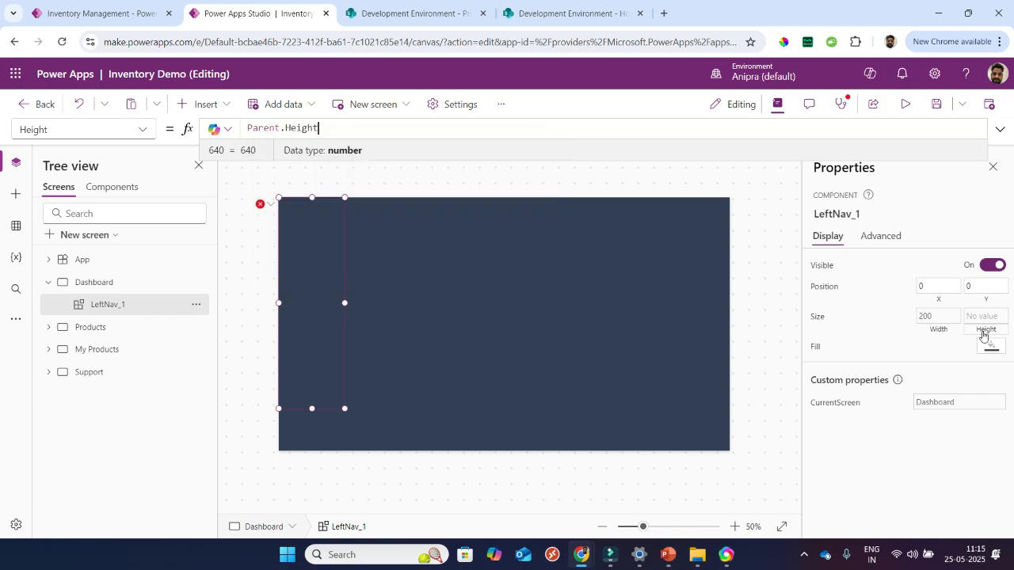
left_click(938, 329)
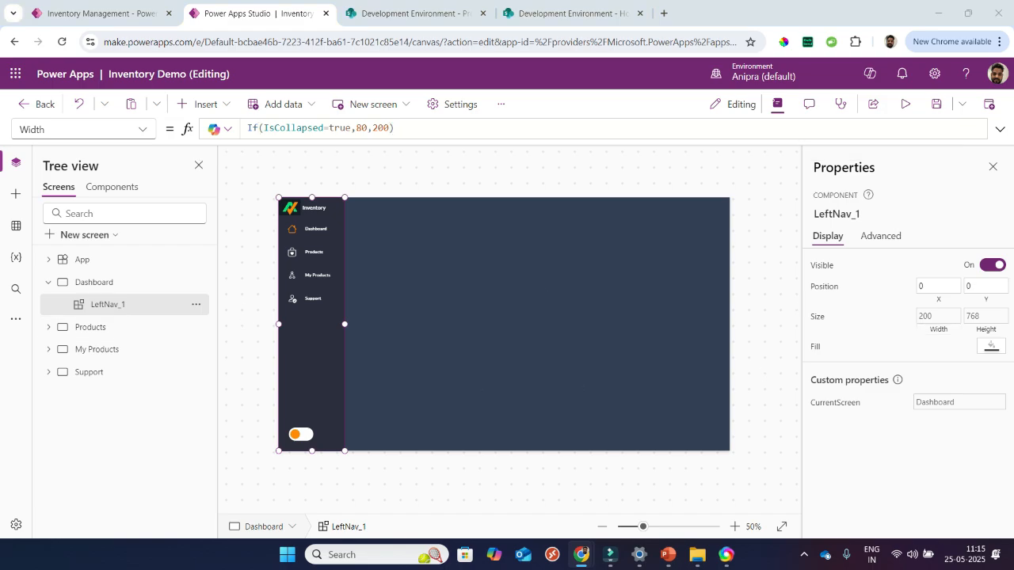
- Insert a vertical container on the Dashboard screen beside the left navigation
left_click(217, 103)
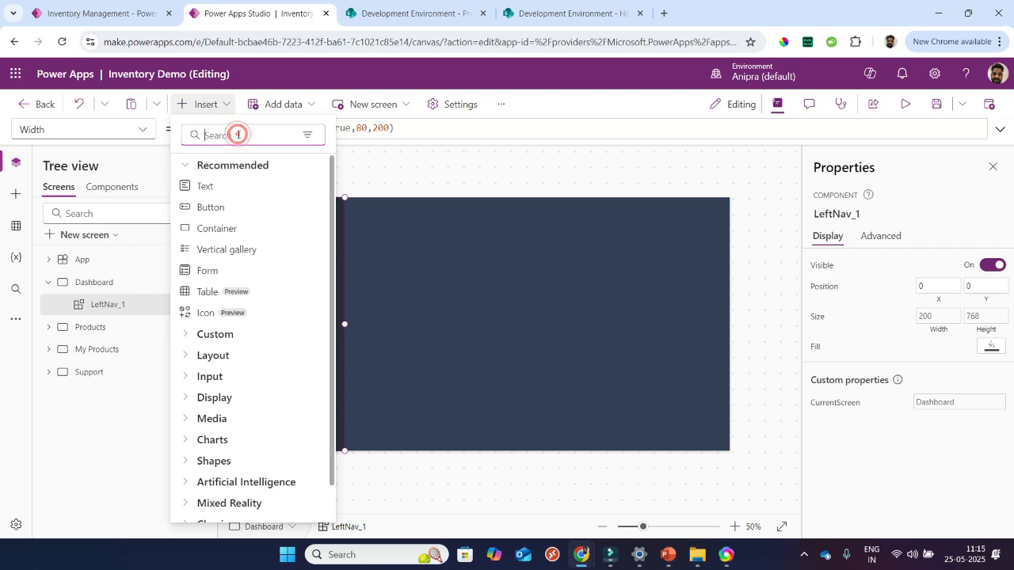
type("vert")
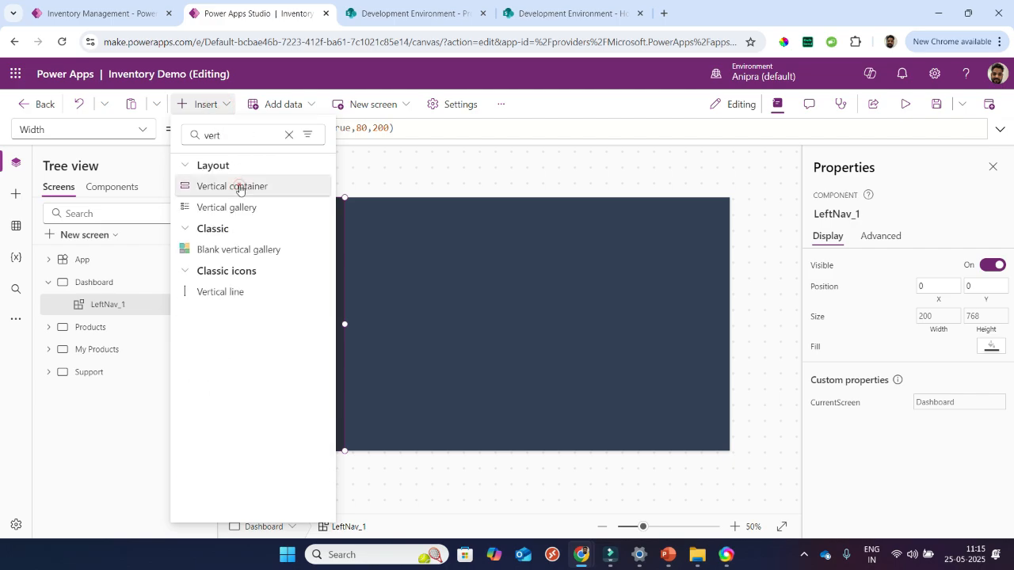
left_click(238, 187)
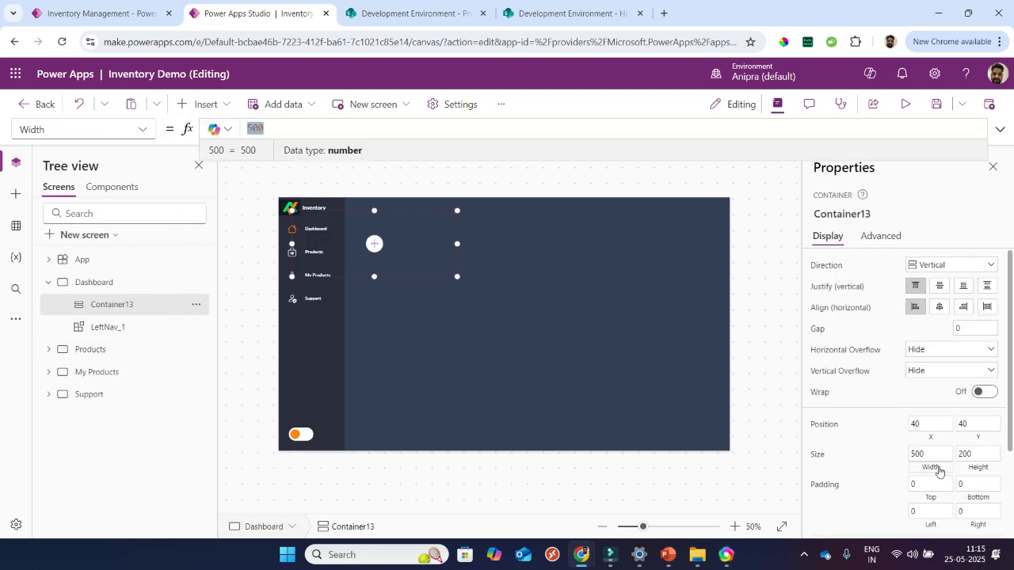
- Set Container13's width formula to If(Dashboard.Size<>1,Parent.Width-LeftNav_1.Width,Parent.Width)
type("If(da")
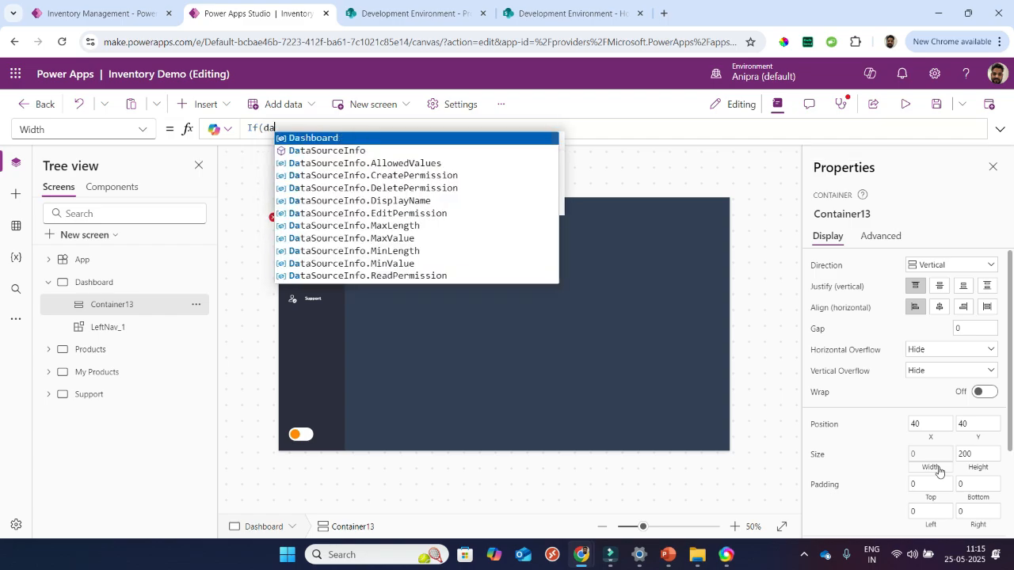
type("shb")
key("Tab")
type(".")
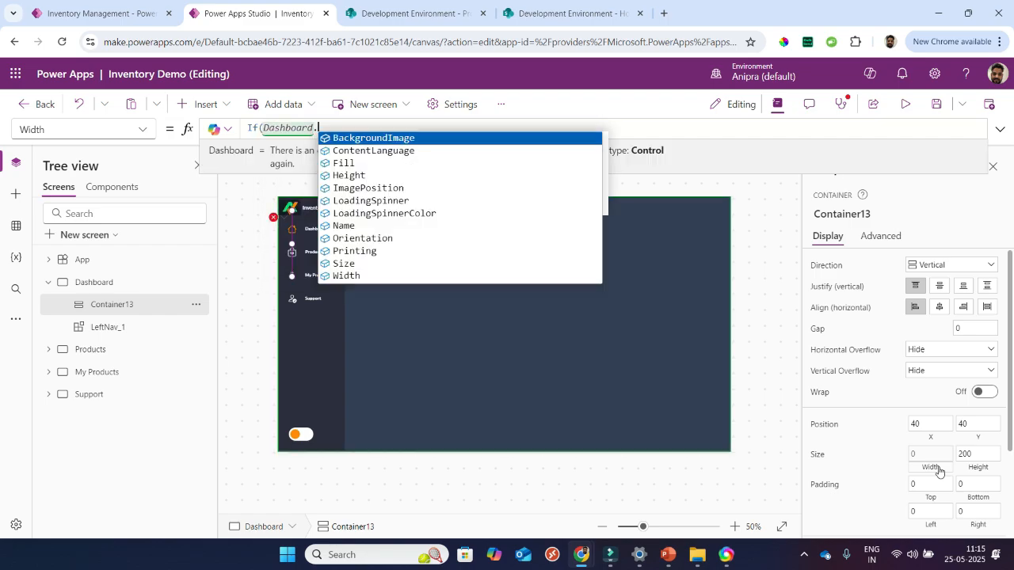
type("Size<")
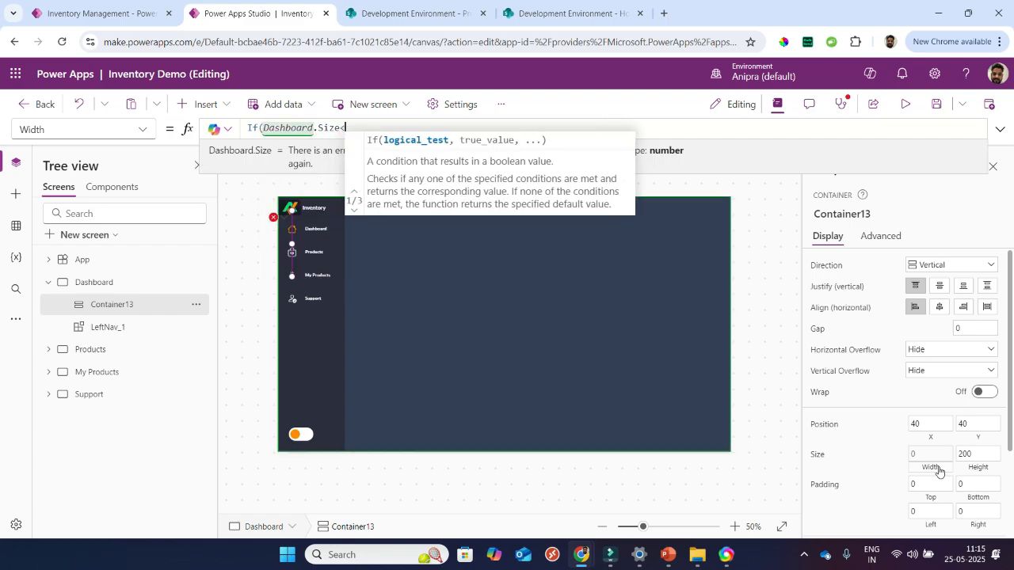
type(">1,pare")
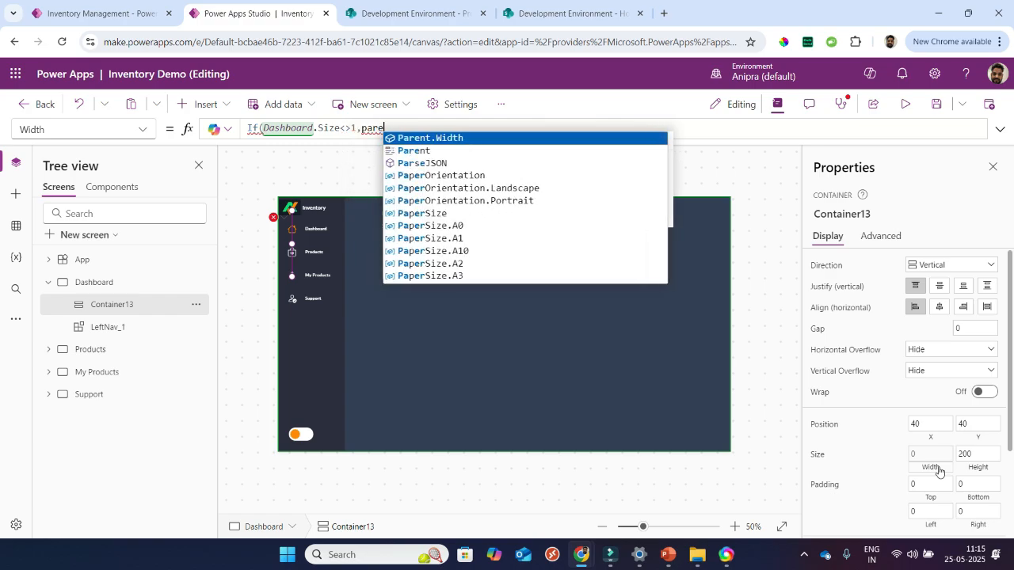
key("Tab")
type("-")
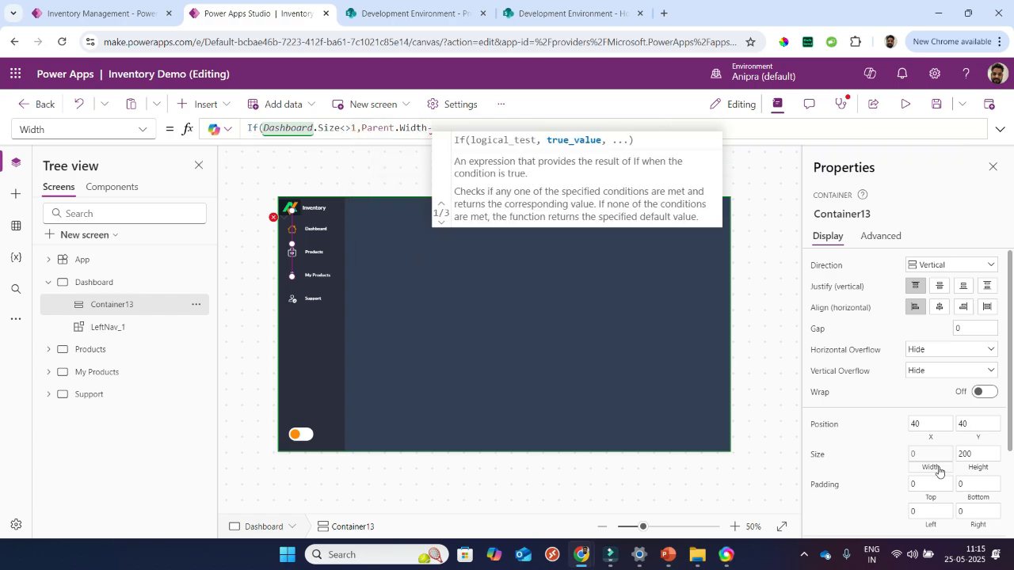
type("left")
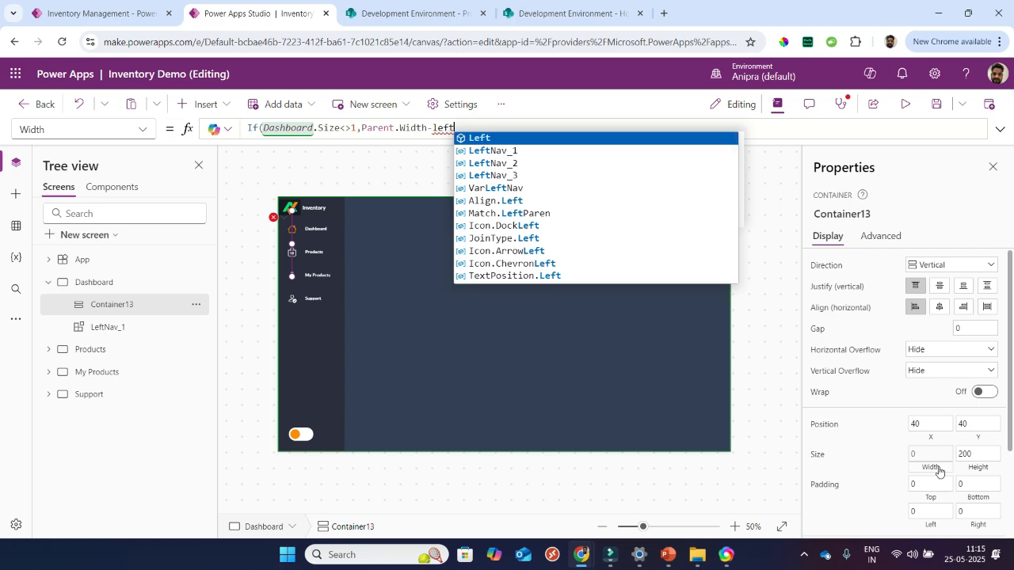
key("Down")
key("Tab")
type(".wi")
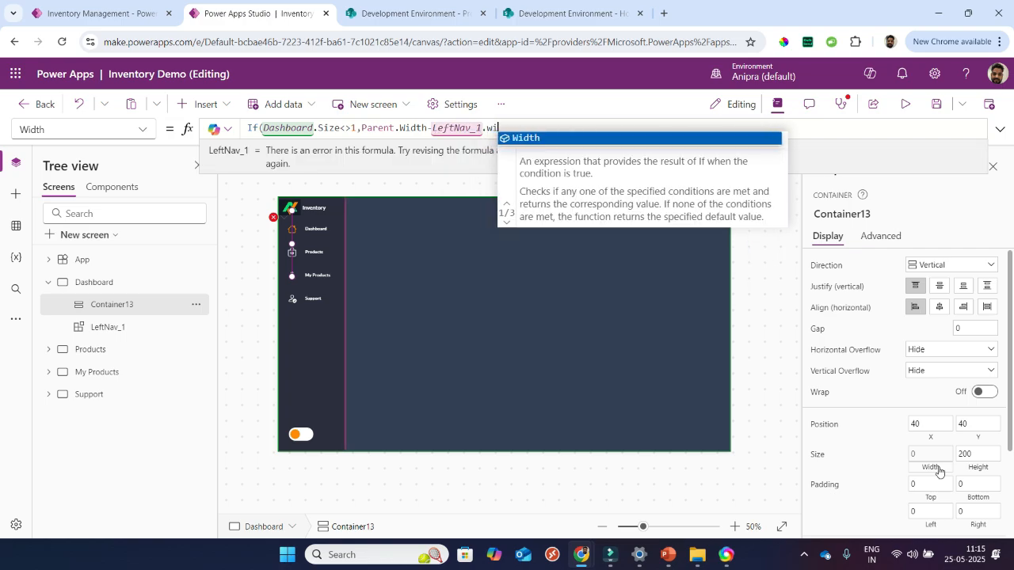
key("Tab")
type(",par")
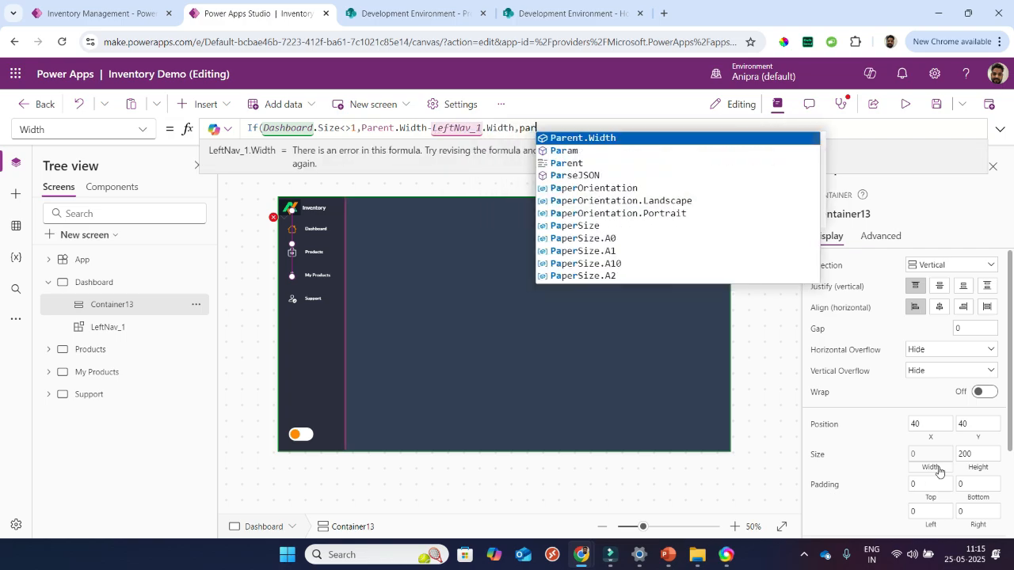
key("Tab")
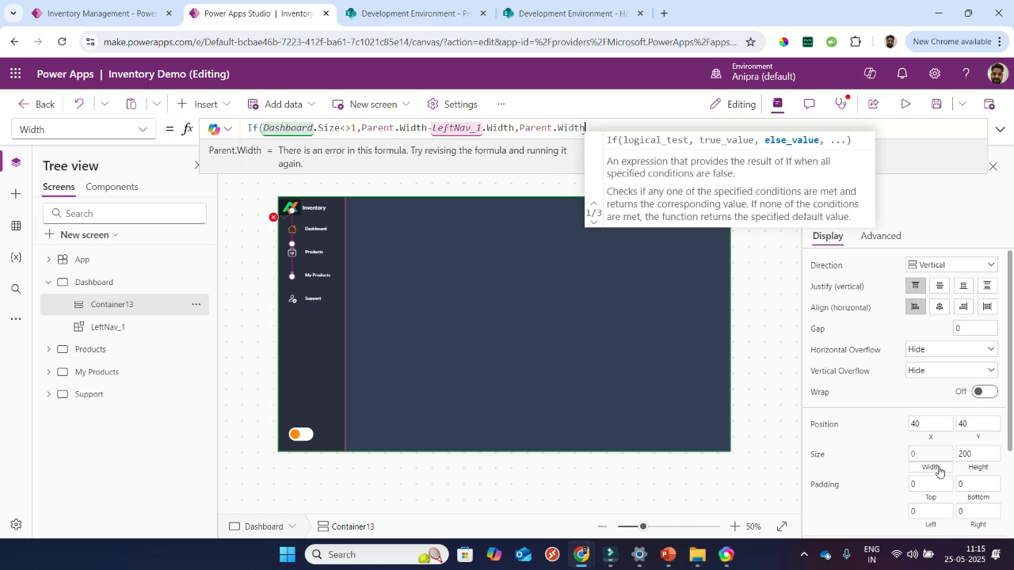
type(")")
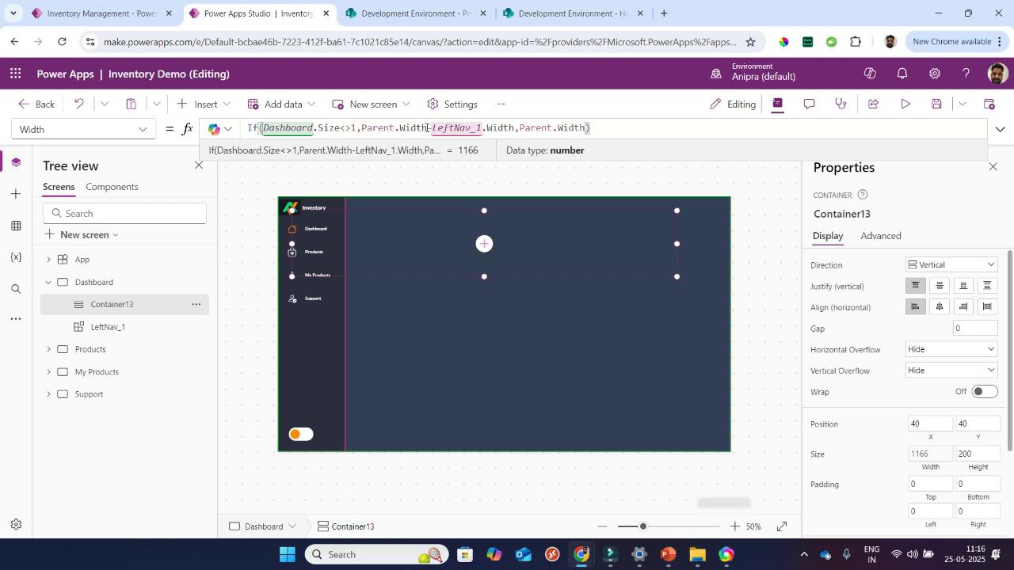
left_click(519, 127)
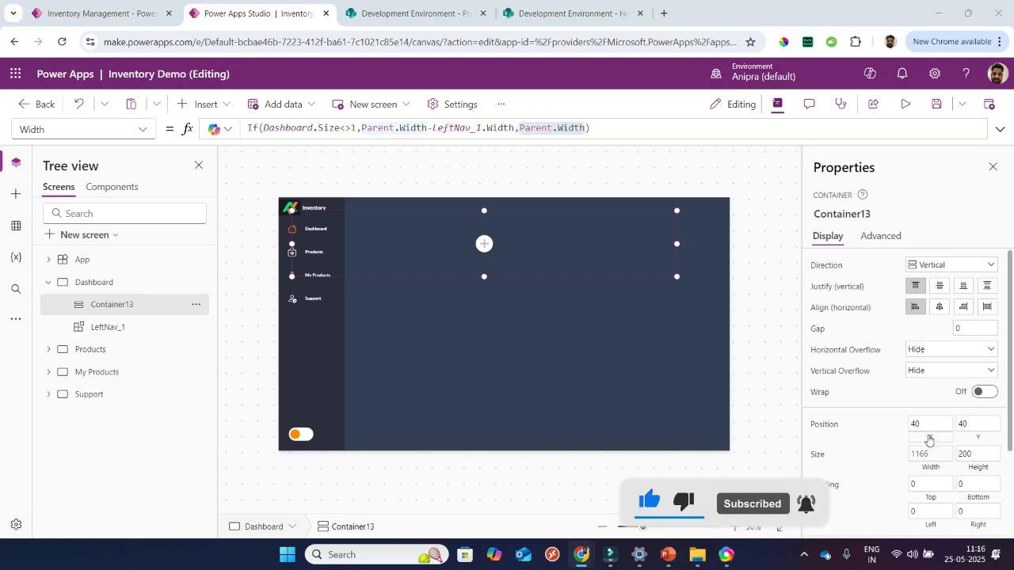
- Position Container13 with its X set to (Parent.Width-Self.Width) and its Y set to 0
left_click(930, 442)
type("(parent.Width")
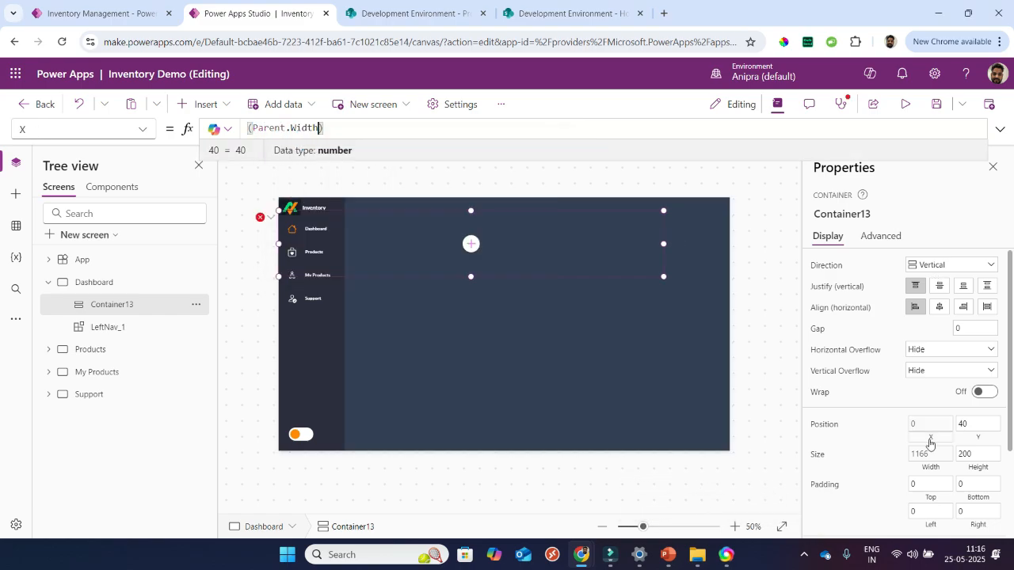
type("-Self.")
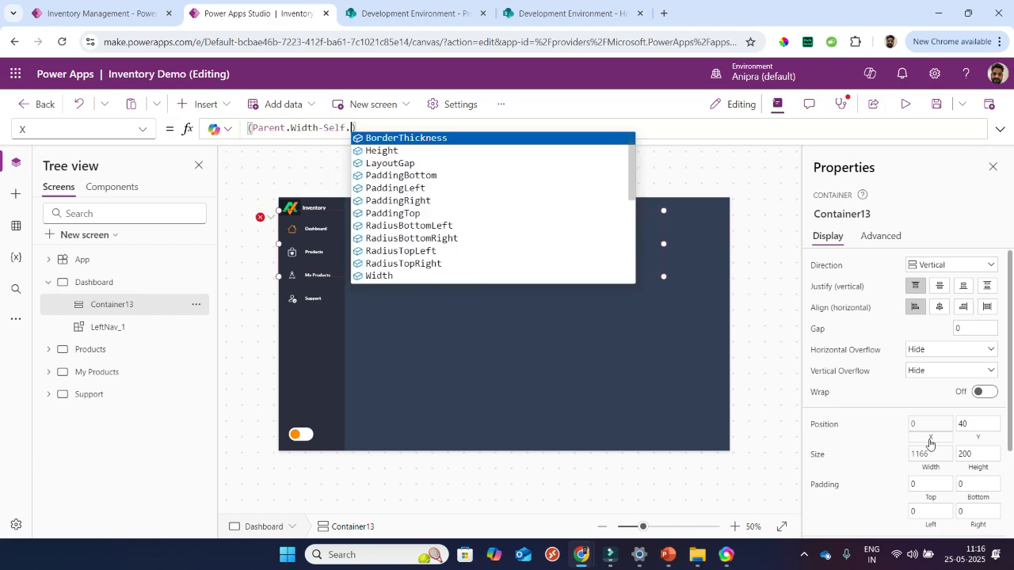
type("Width")
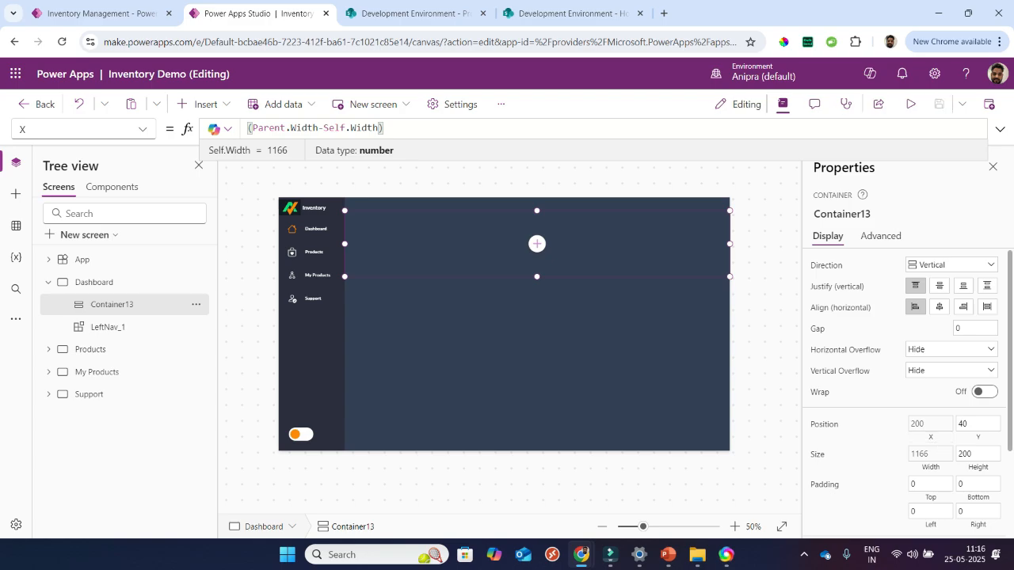
left_click(974, 437)
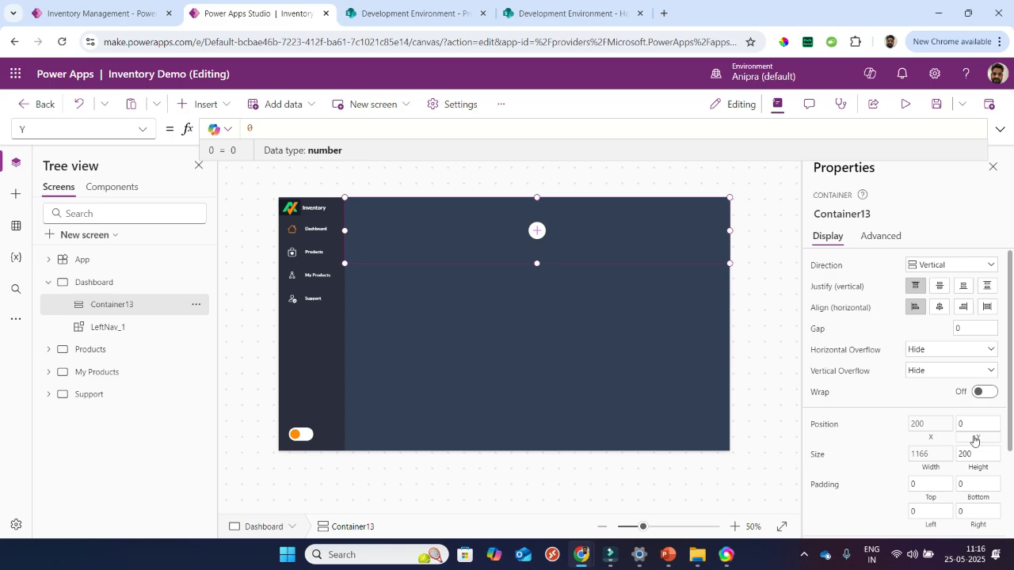
- Set Container13's height to Parent.Height
left_click(988, 469)
type("pare")
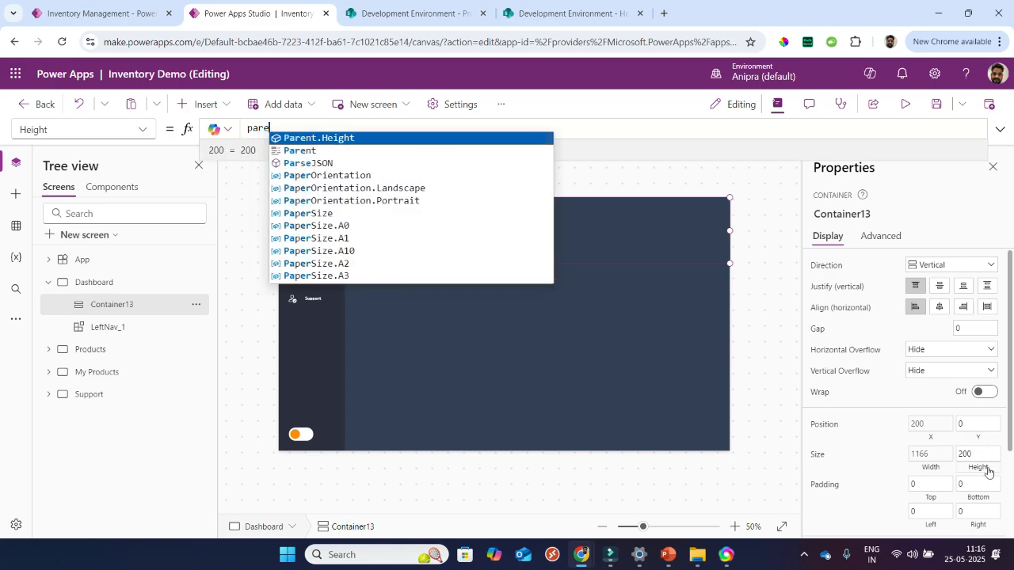
key("Tab")
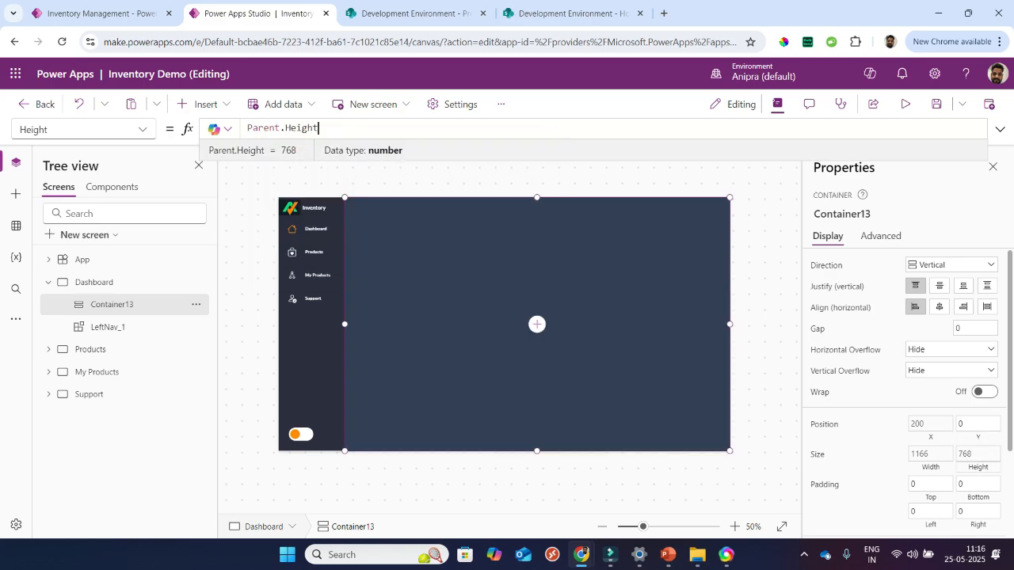
- Insert a plain container inside Container13 and duplicate it to get four stacked containers
left_click(201, 103)
left_click(236, 135)
type("contain")
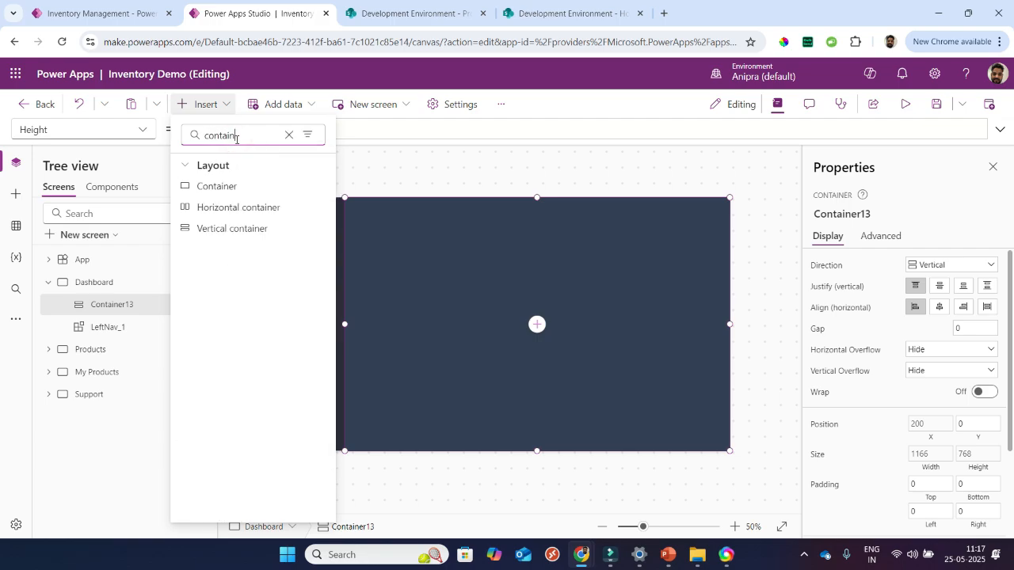
left_click(230, 189)
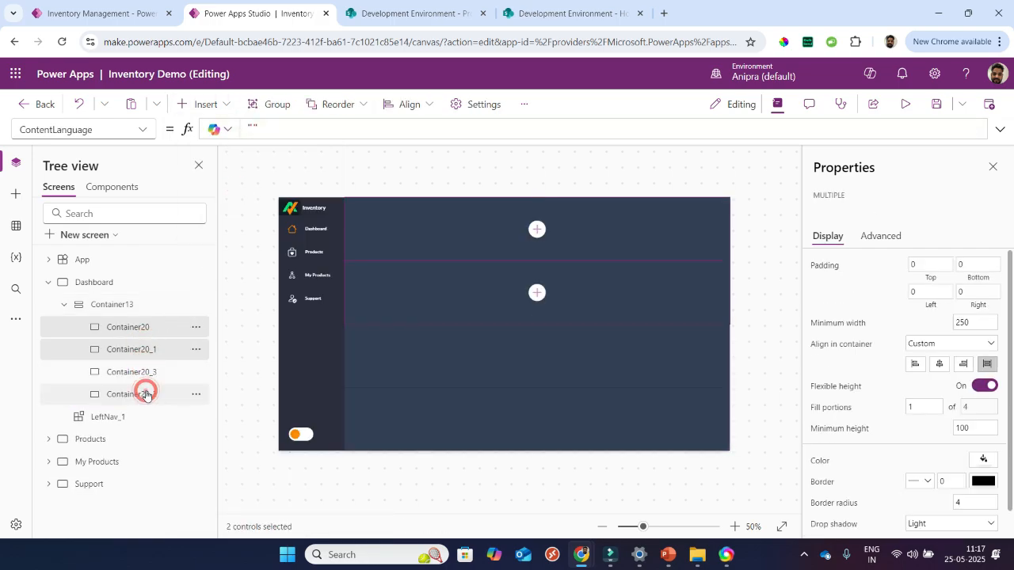
- Remove the drop shadow from all four nested containers and set their minimum width and minimum height to 0
left_click(145, 372, "ctrl")
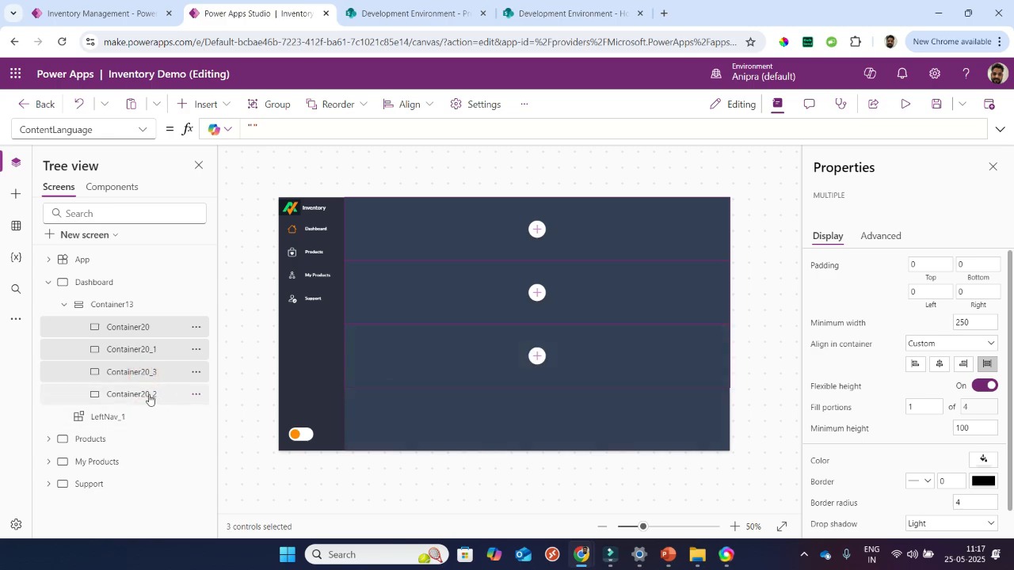
left_click(145, 395, "ctrl")
scroll(875, 450, "down", 1)
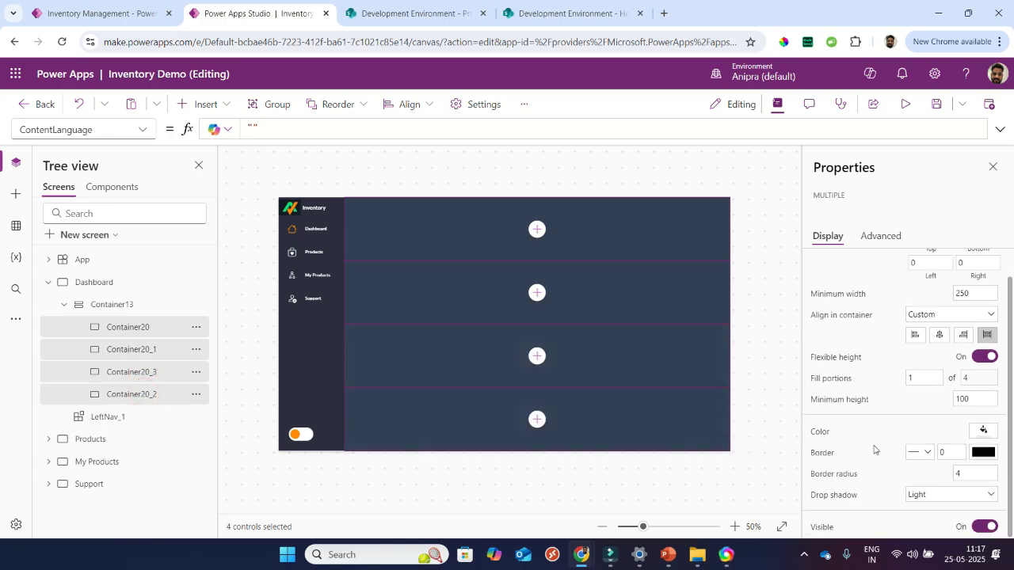
left_click(932, 497)
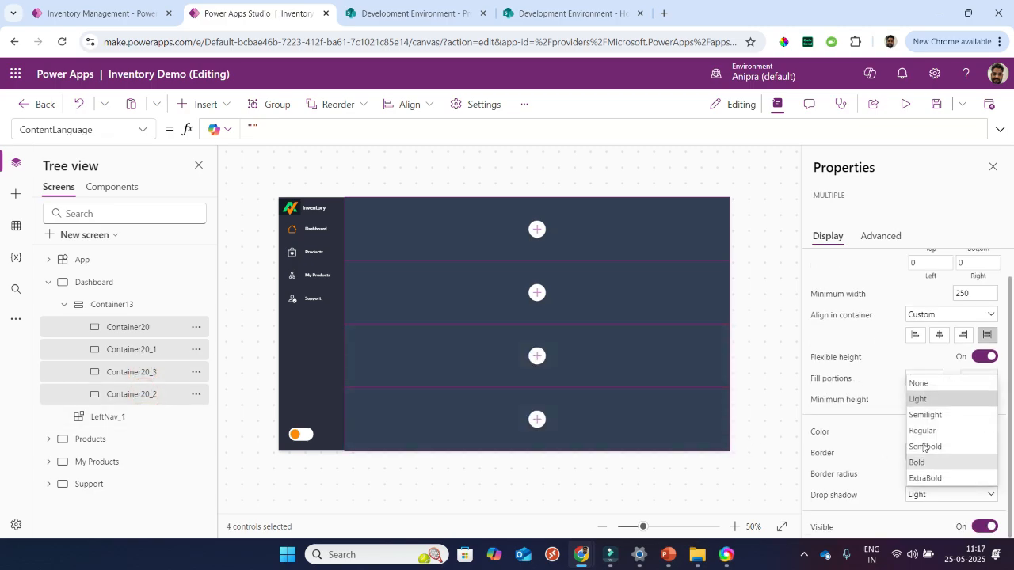
left_click(921, 383)
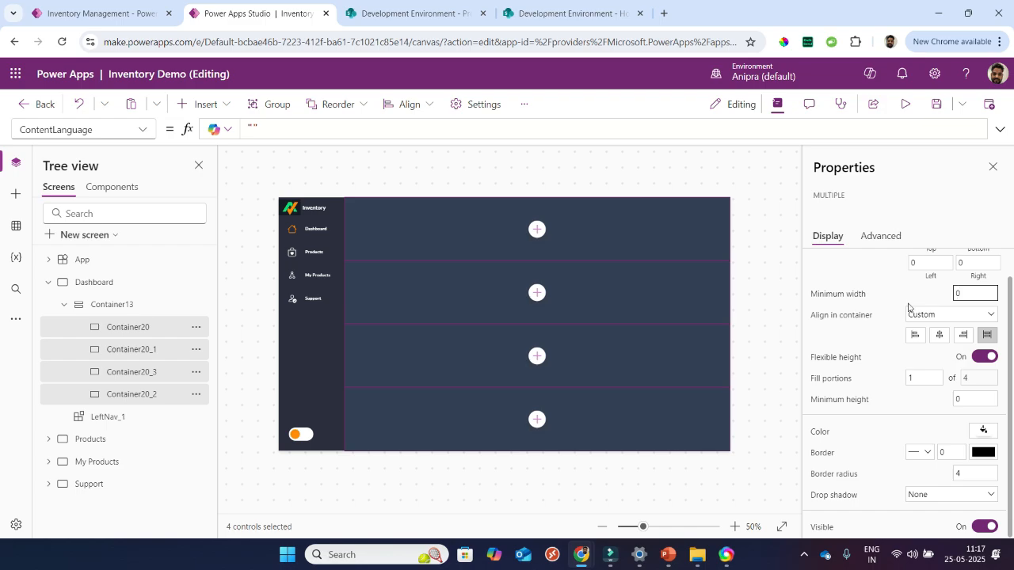
- Turn off Container20's flexible height, set its height to Parent.Height*5%, and set Container20_1's fill portions to .7
left_click(170, 328)
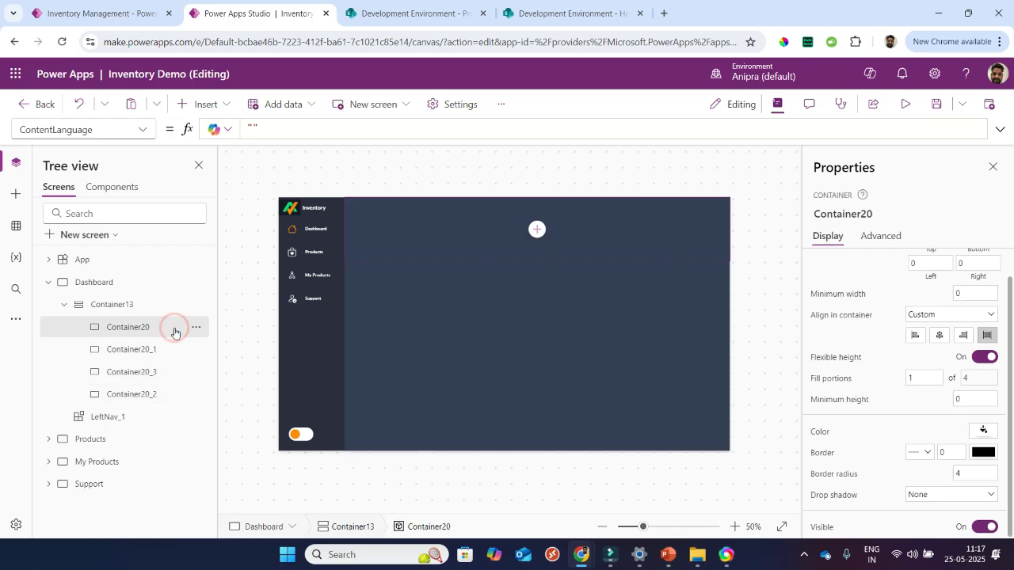
left_click(982, 357)
left_click(833, 401)
type("Parent.Height*5%")
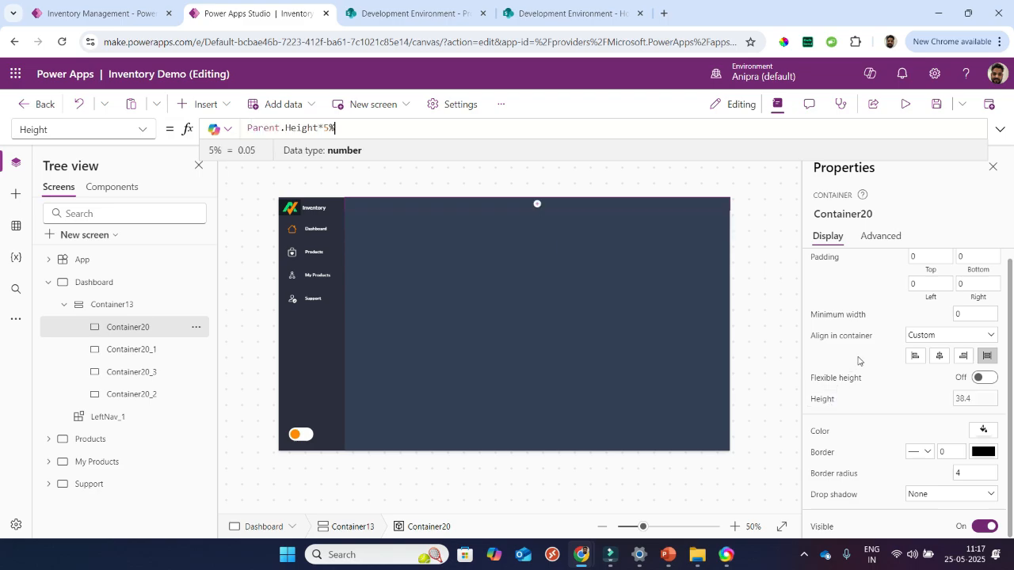
left_click(133, 350)
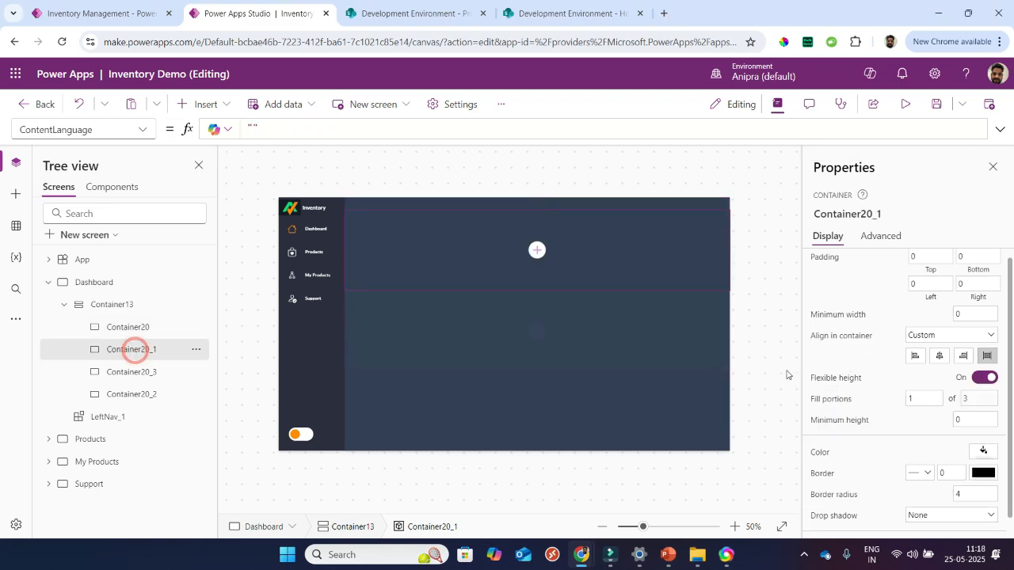
left_click(841, 402)
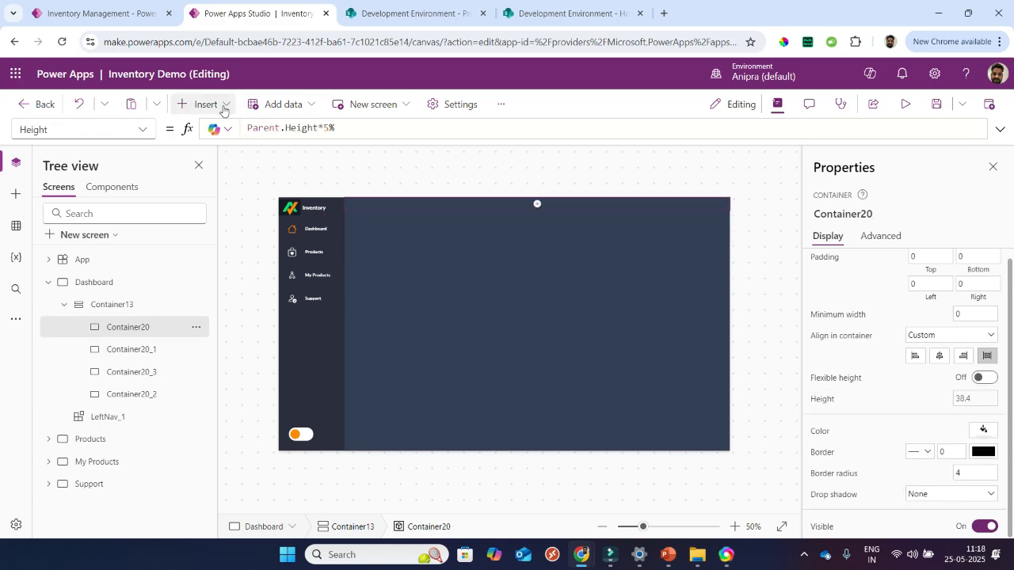
- Insert the custom TopNav component into Container20
left_click(218, 103)
left_click(238, 135)
type("top")
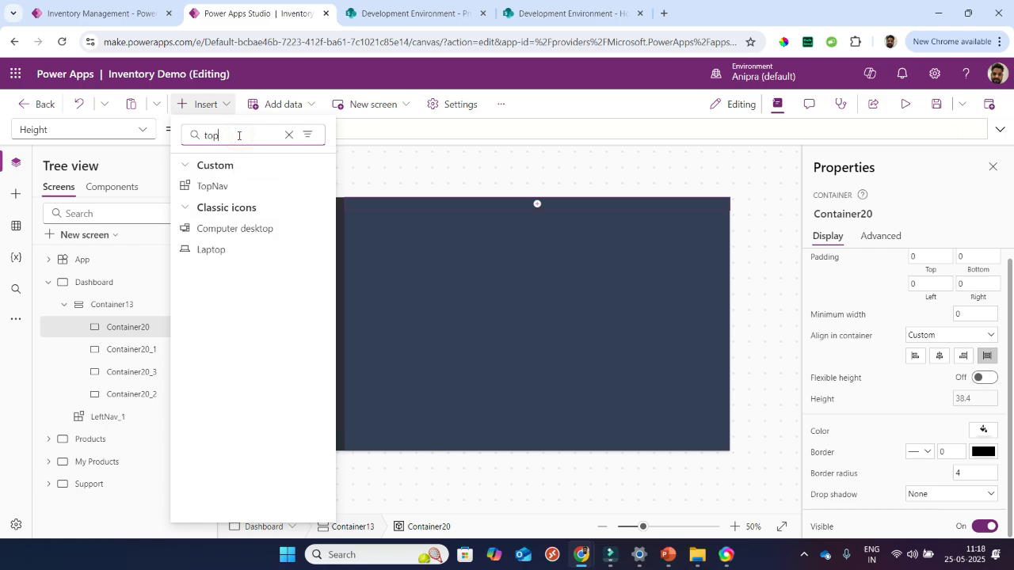
left_click(214, 186)
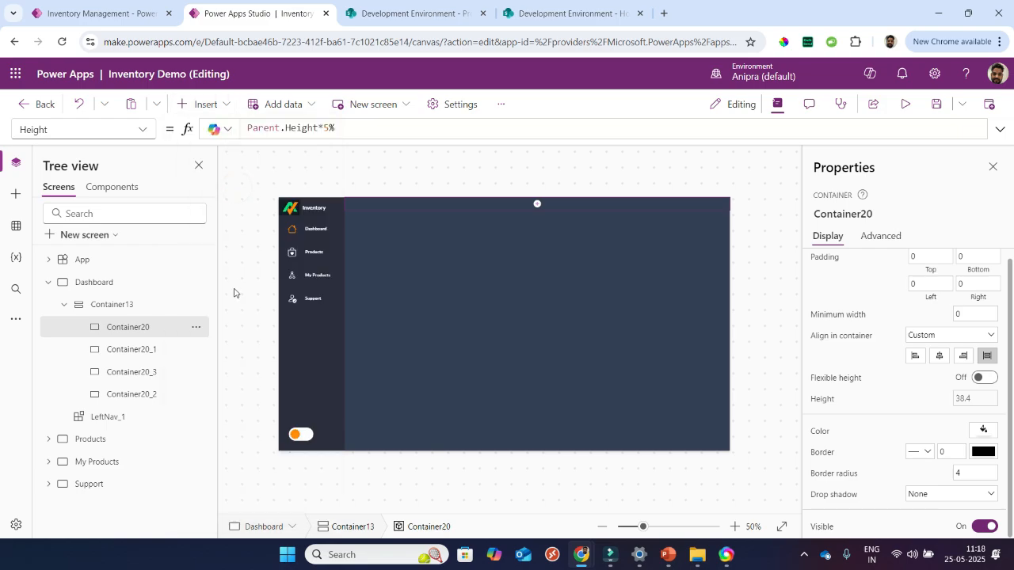
- Size the TopNav component to its container with width Parent.Width and height Parent.Height
left_click(928, 336)
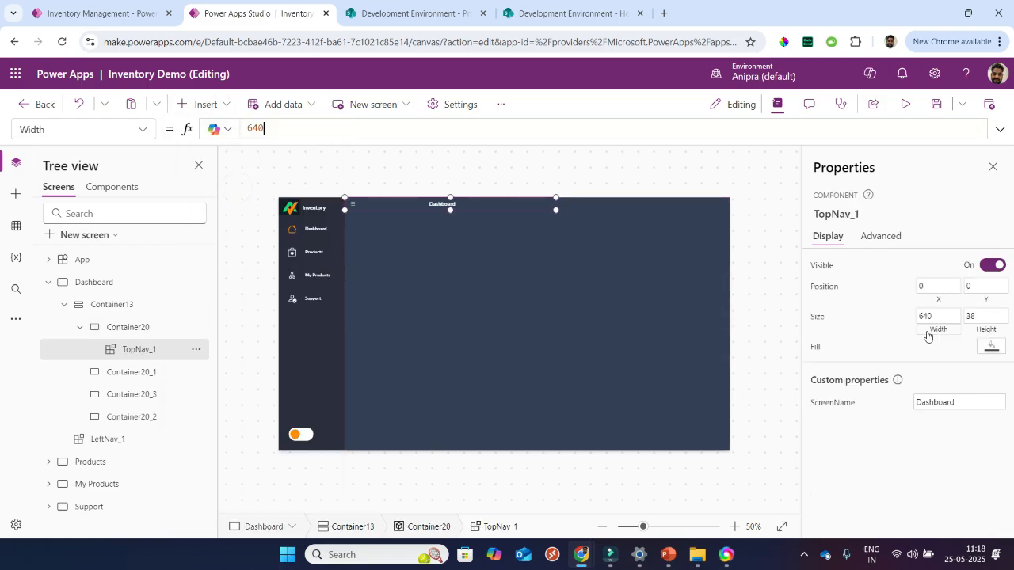
type("Parent.Width")
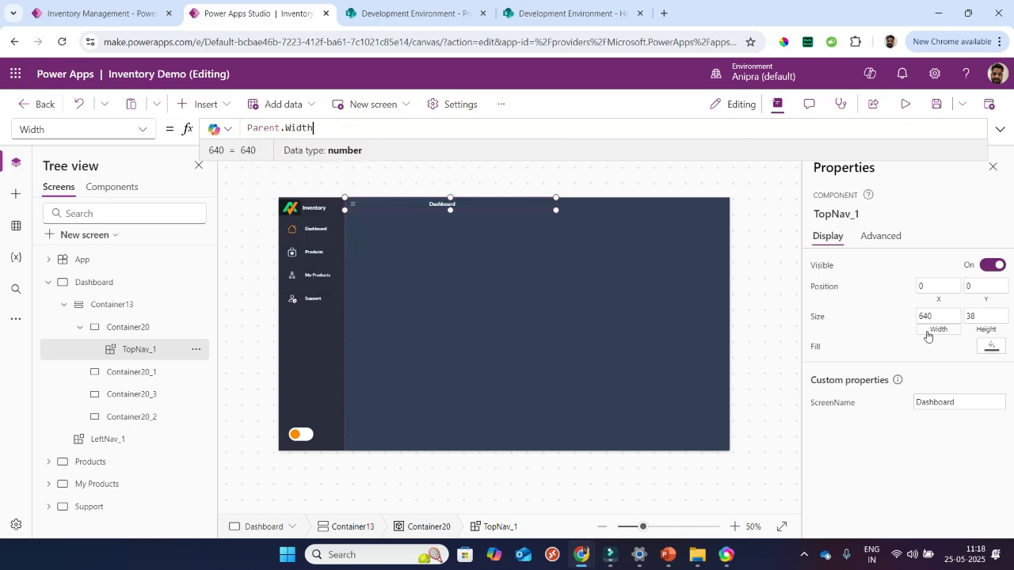
left_click(972, 336)
type("Parent.Height")
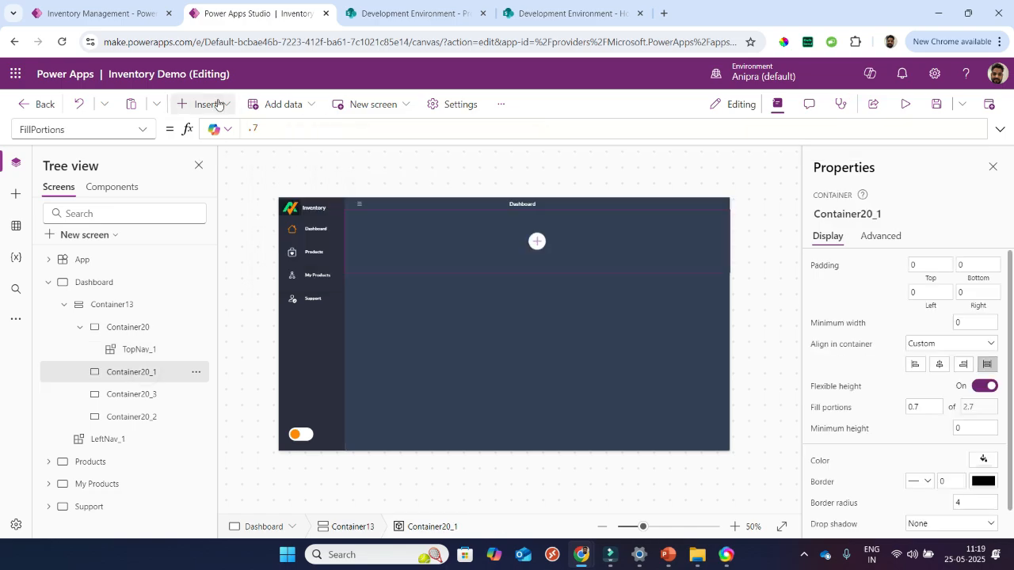
- Insert a vertical gallery into Container20_1, the container below the top navigation
left_click(220, 105)
left_click(238, 134)
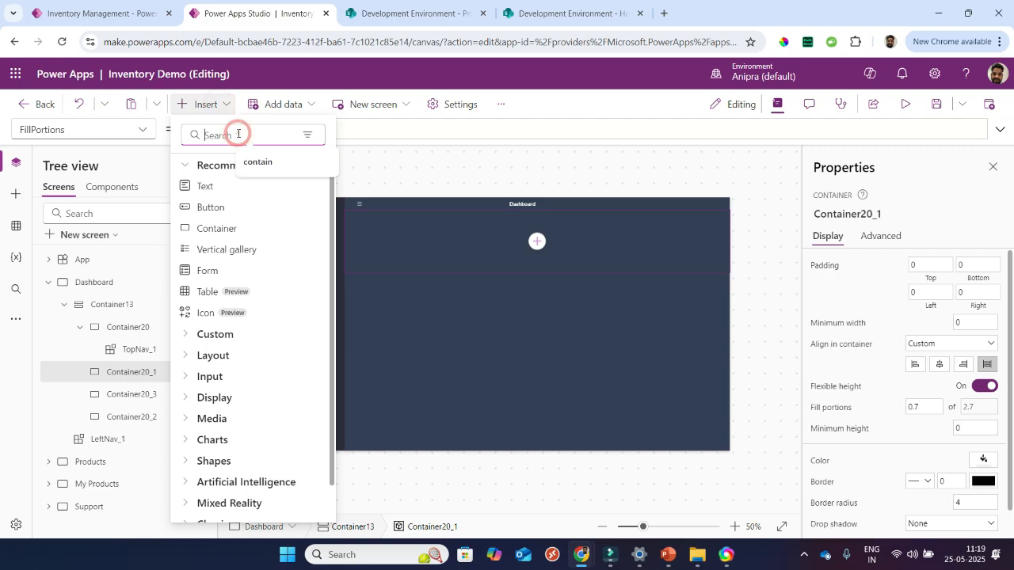
type("verti")
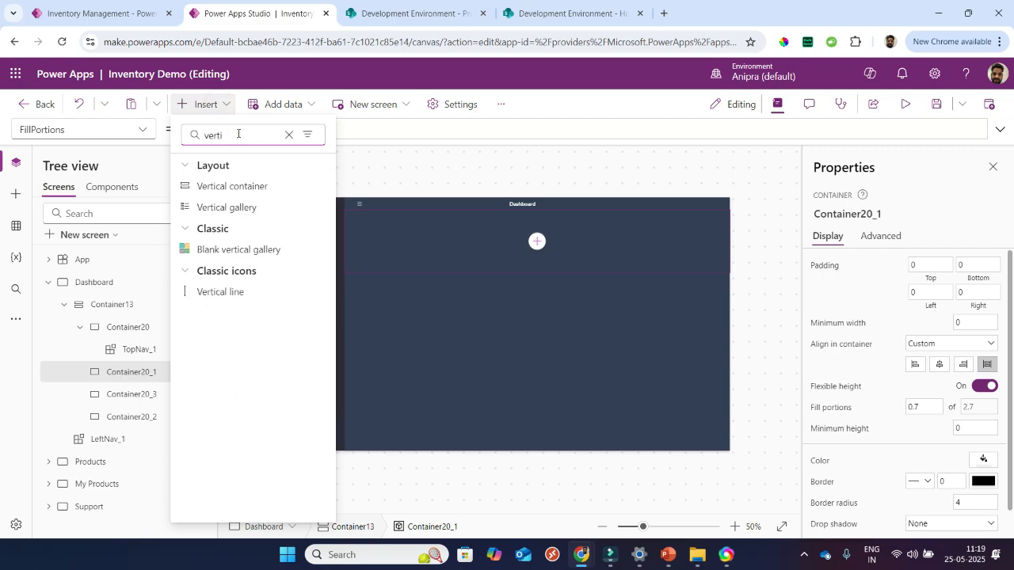
left_click(246, 205)
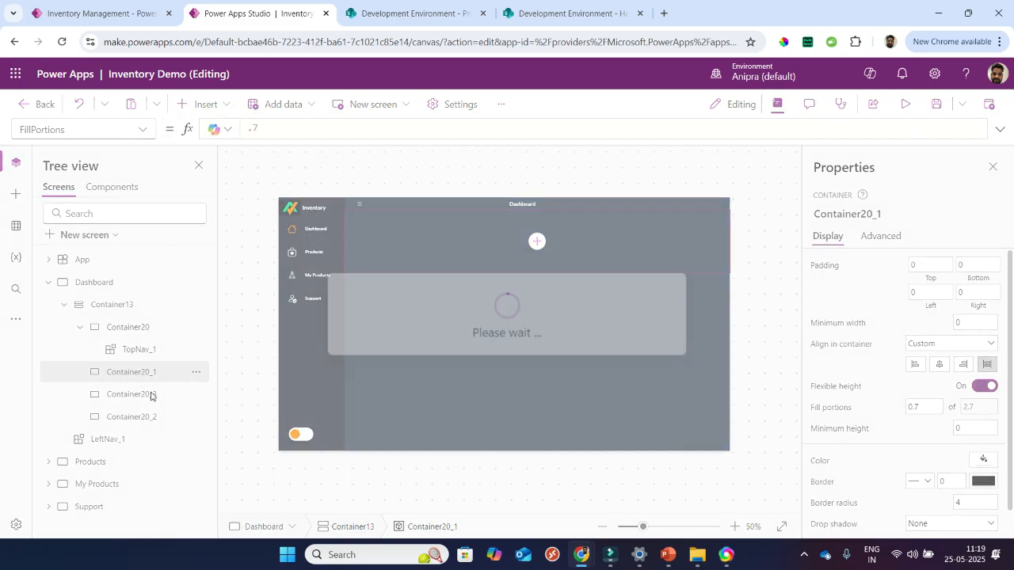
- Size the new gallery to its container with width Parent.Width and height Parent.Height
left_click(928, 430)
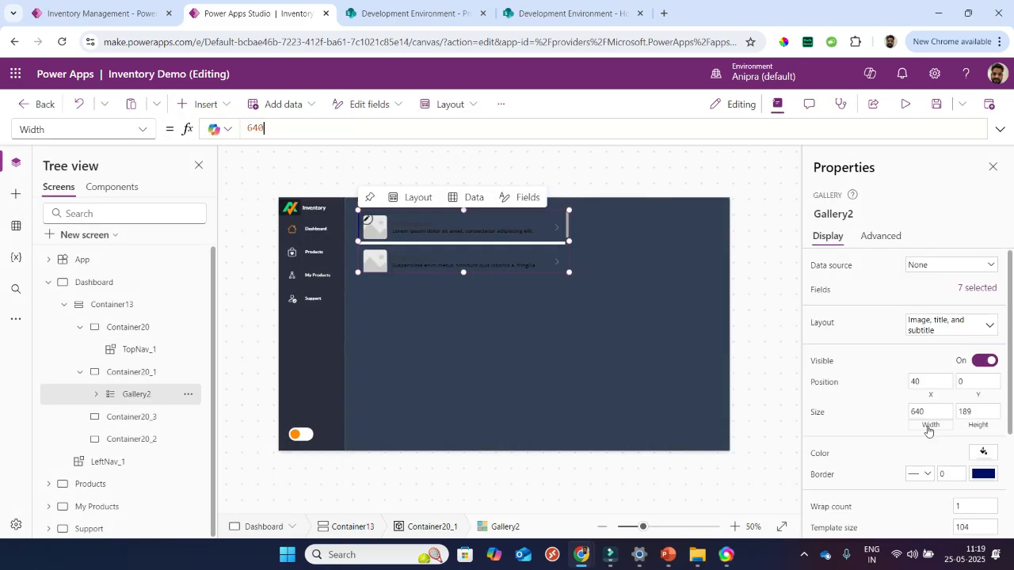
key("ctrl+a")
type("pare")
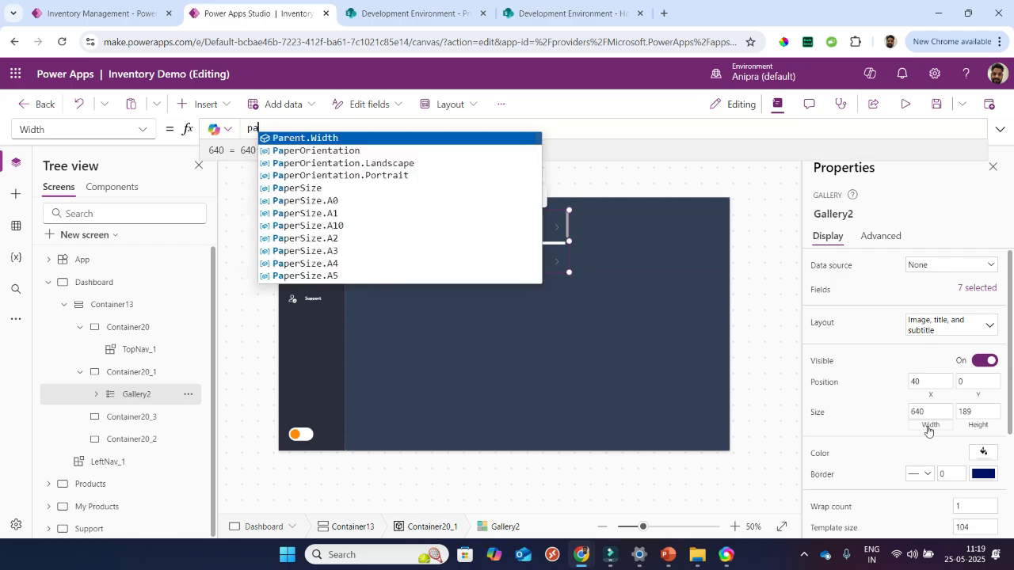
key("Tab")
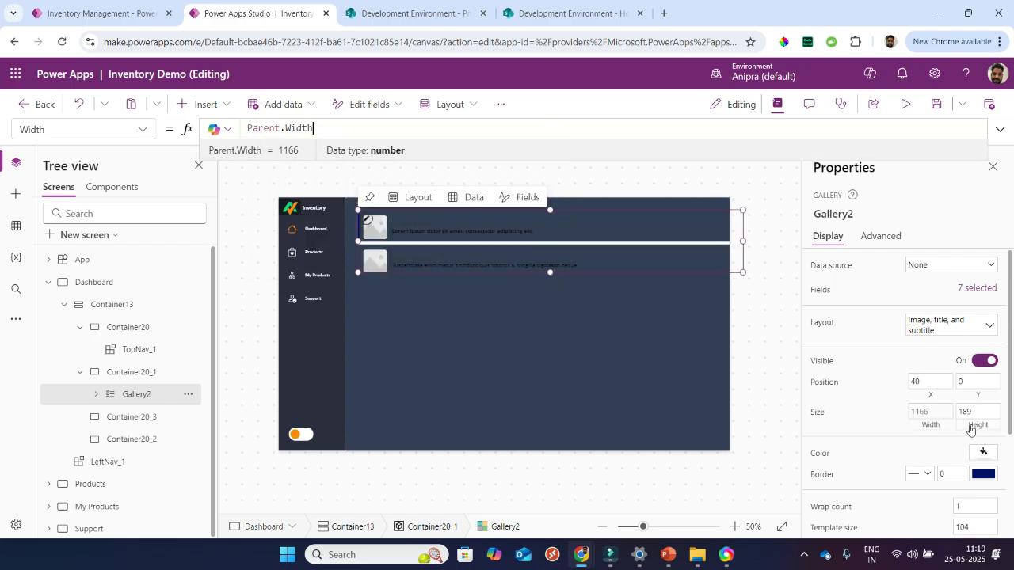
left_click(972, 428)
type("pare")
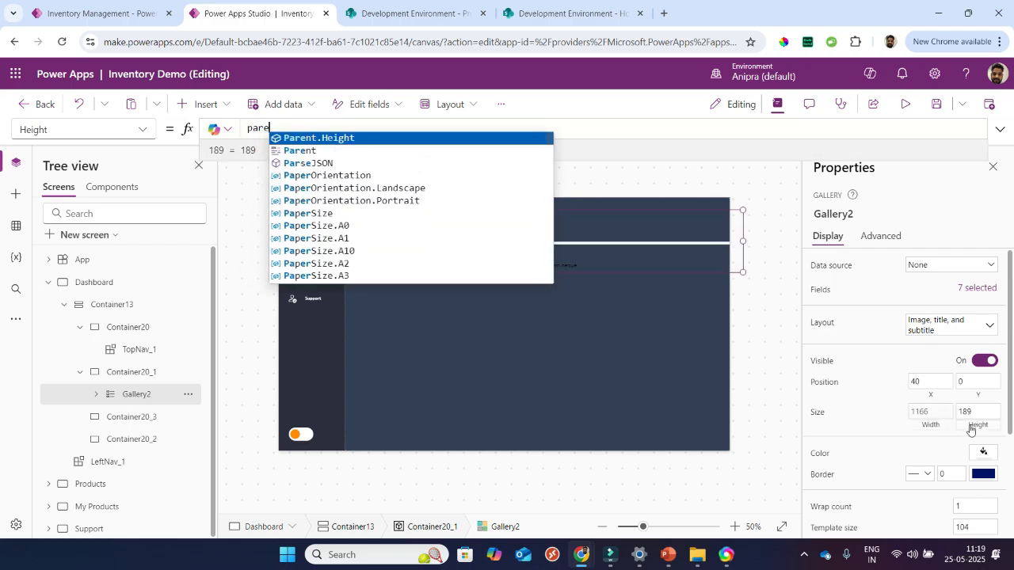
key("Tab")
- Set the gallery's X position to 0
scroll(879, 466, "down", 1)
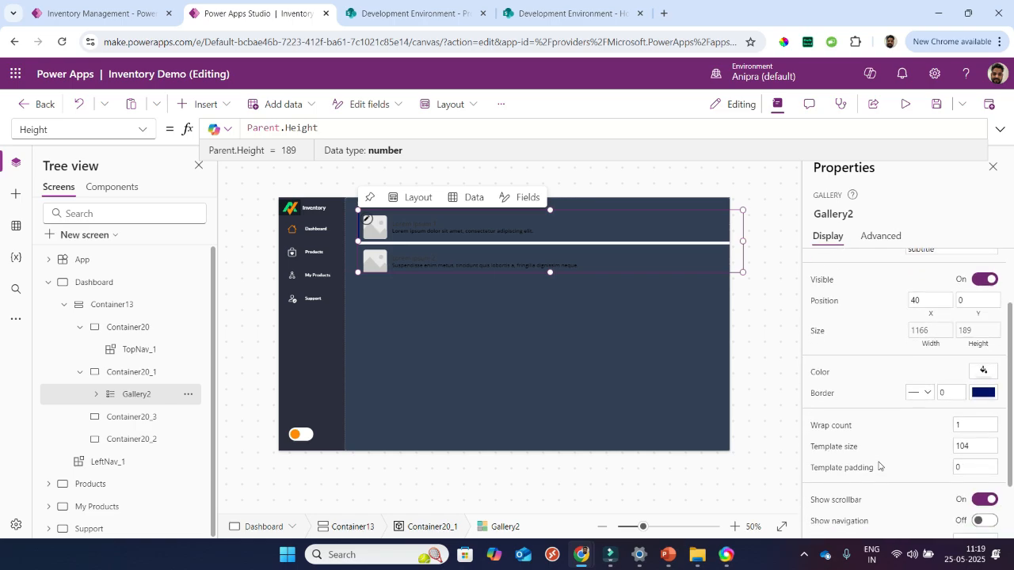
scroll(887, 376, "up", 1)
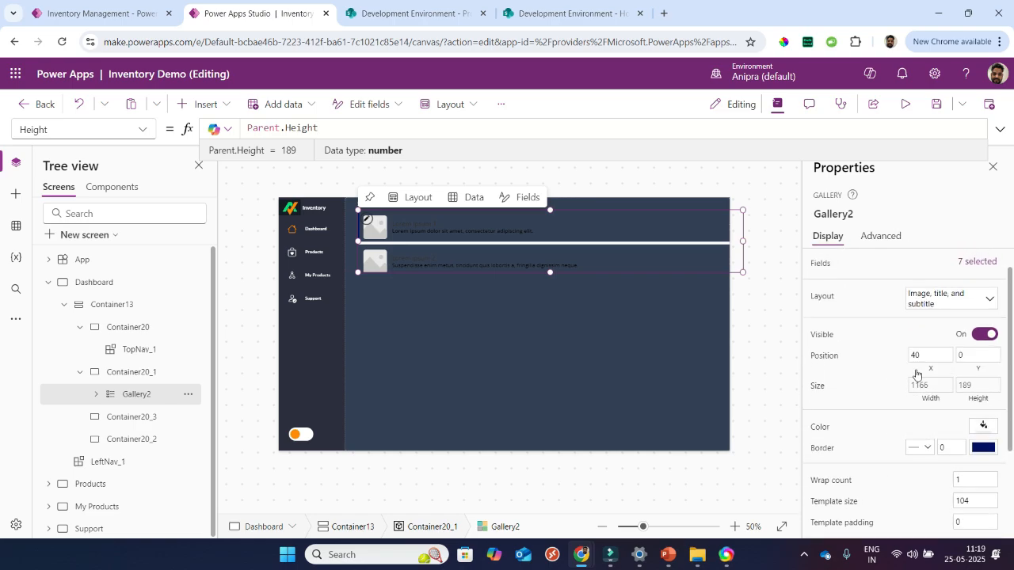
left_click(928, 374)
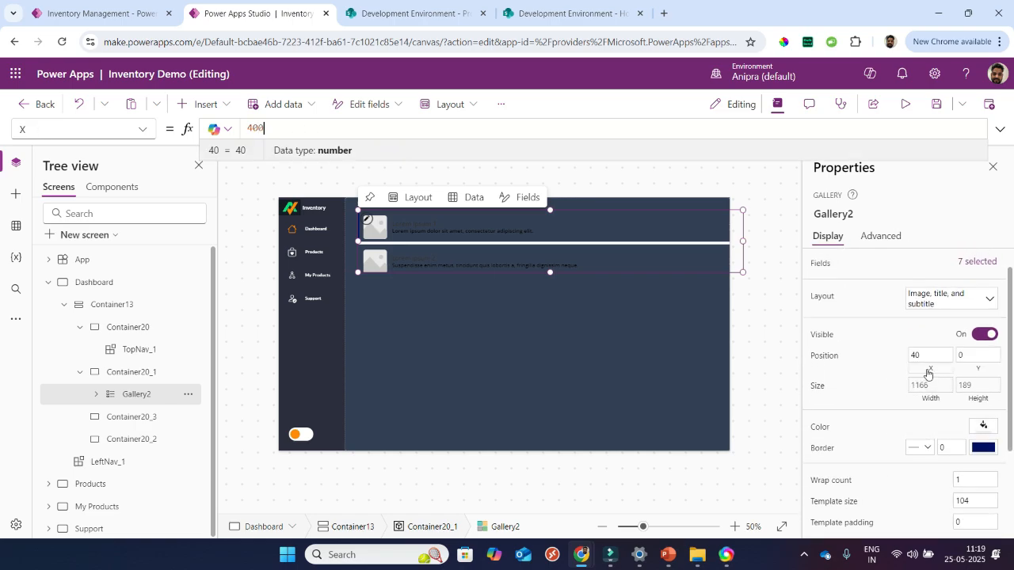
key("ctrl+a")
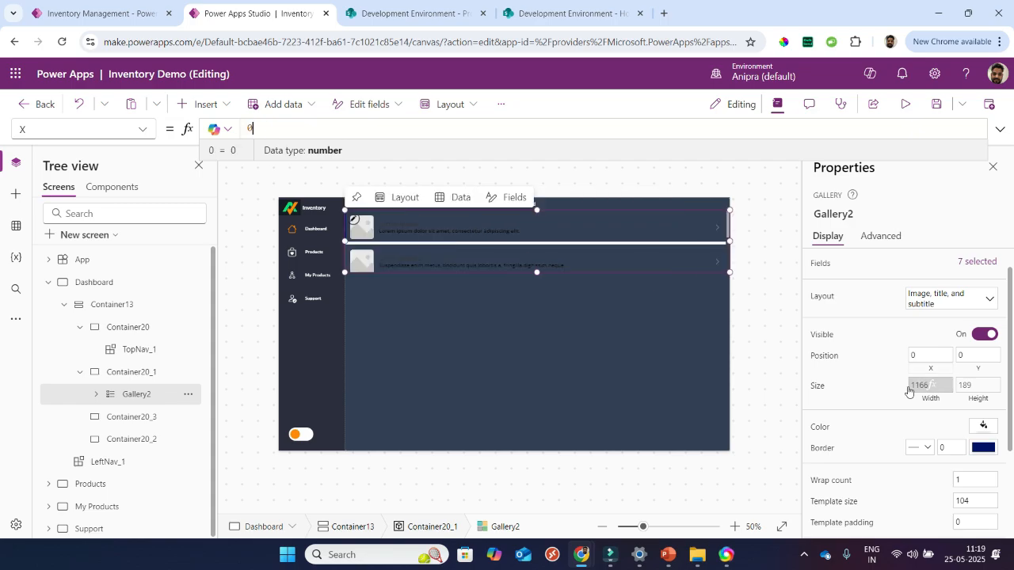
- Examine the App object's full OnStart formula, including the ClearCollect collections for the navigation menu and joined lists
left_click(103, 262)
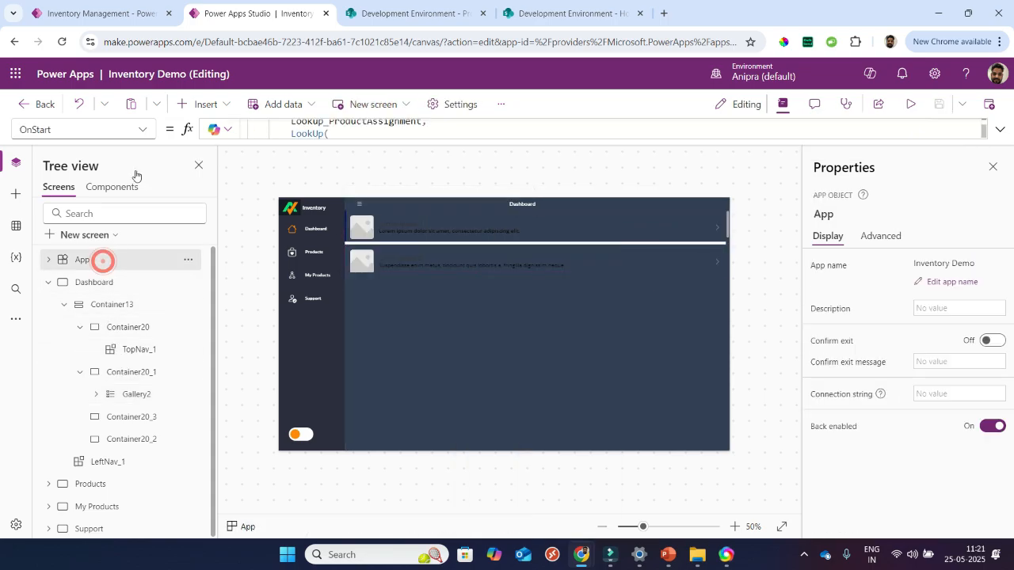
left_click(141, 130)
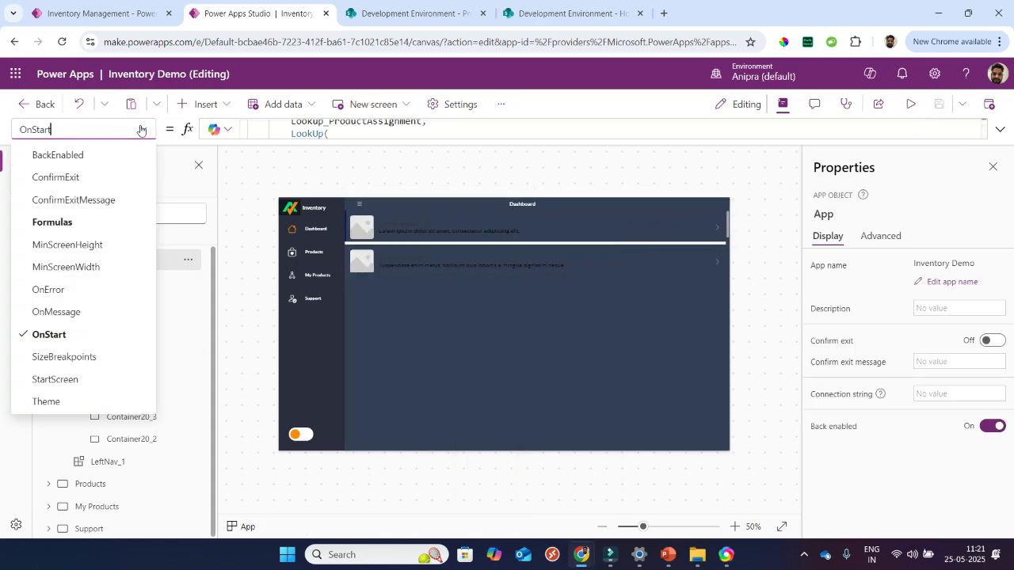
left_click(141, 130)
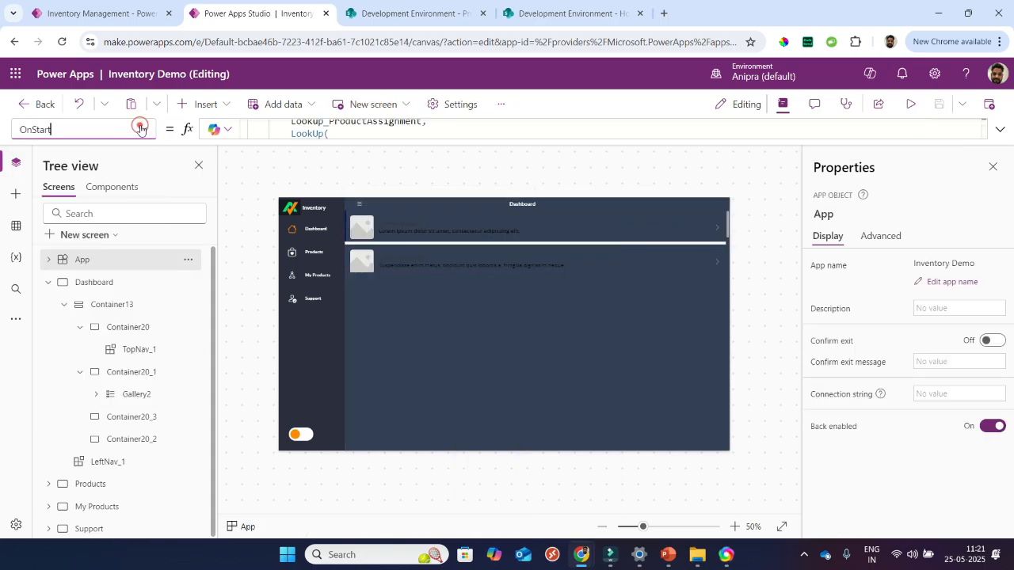
left_click(999, 132)
scroll(741, 240, "up", 5)
scroll(741, 239, "up", 10)
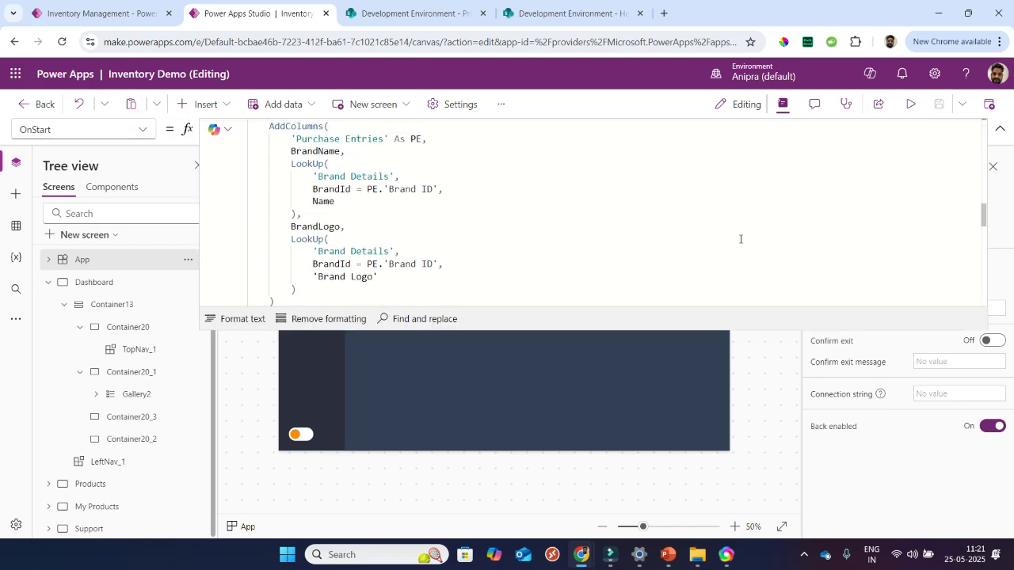
scroll(741, 239, "up", 10)
scroll(741, 240, "up", 10)
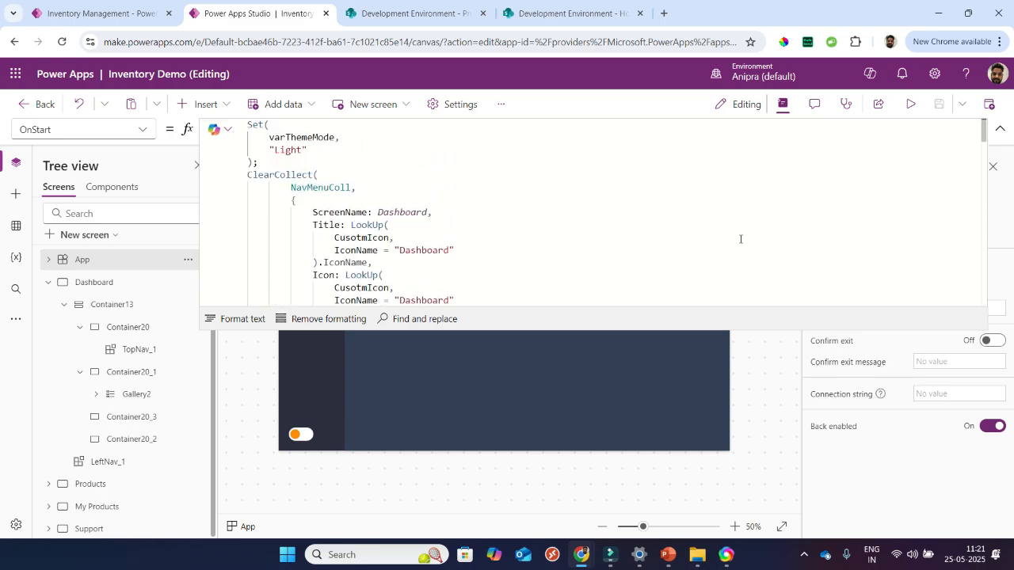
scroll(741, 240, "down", 10)
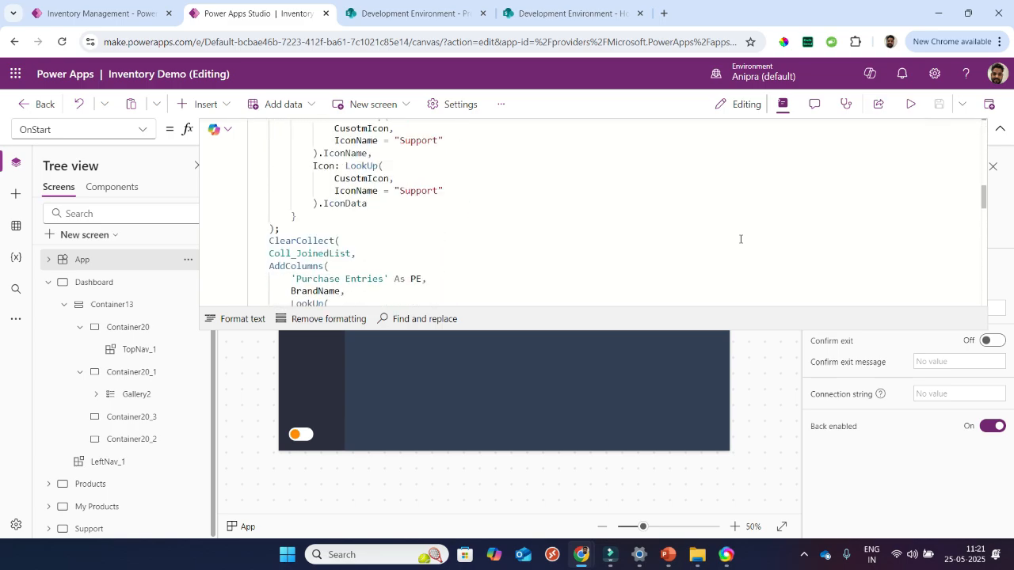
scroll(741, 240, "down", 10)
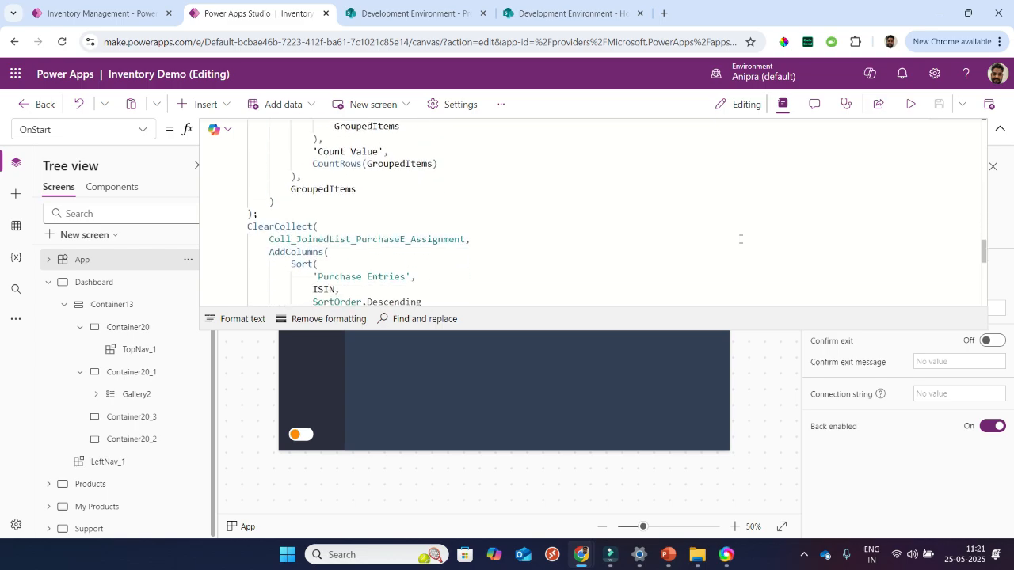
scroll(741, 239, "down", 5)
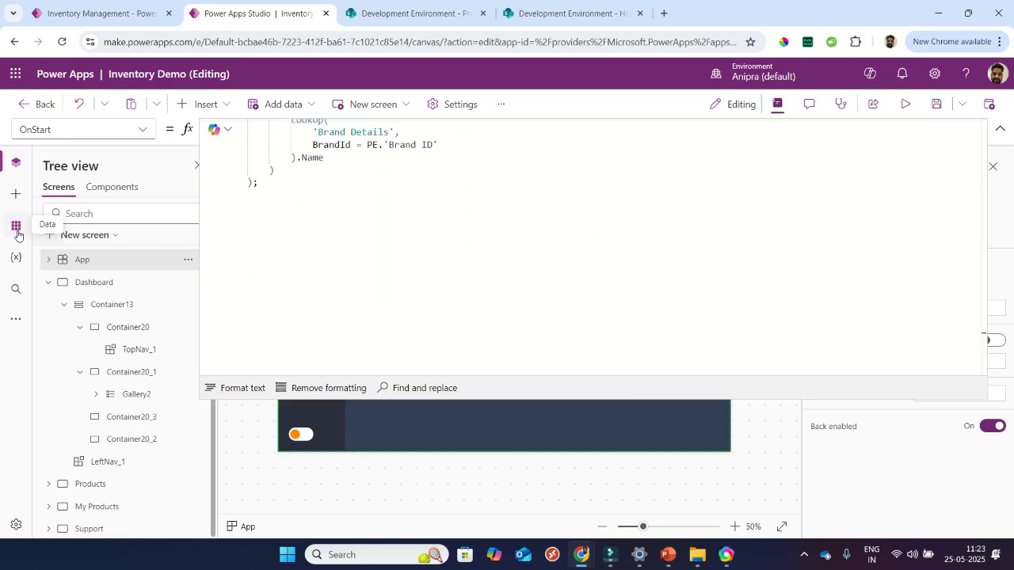
- Start adding a SharePoint data source to the app using the first existing SharePoint connection
left_click(16, 226)
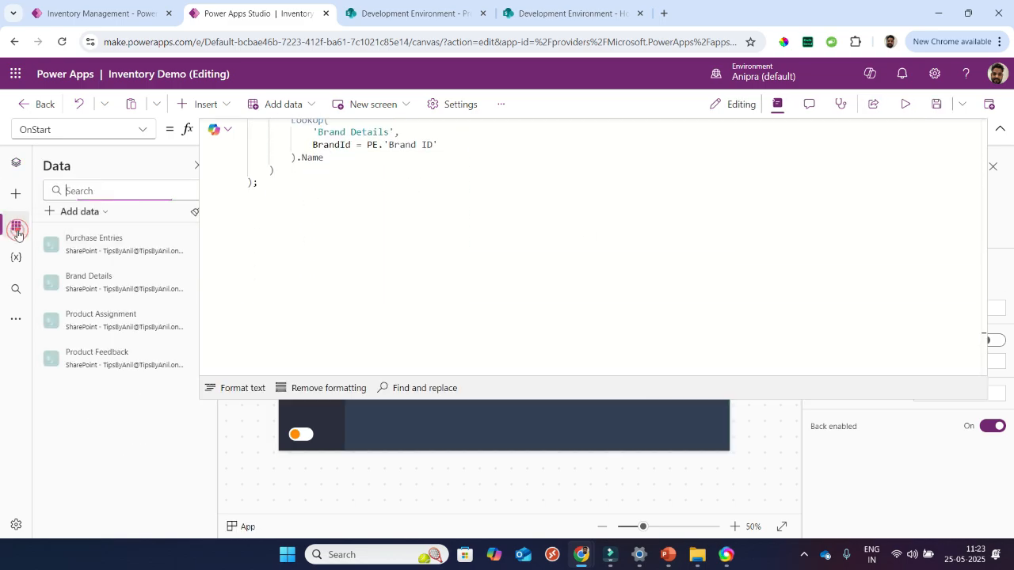
left_click(80, 214)
left_click(166, 227)
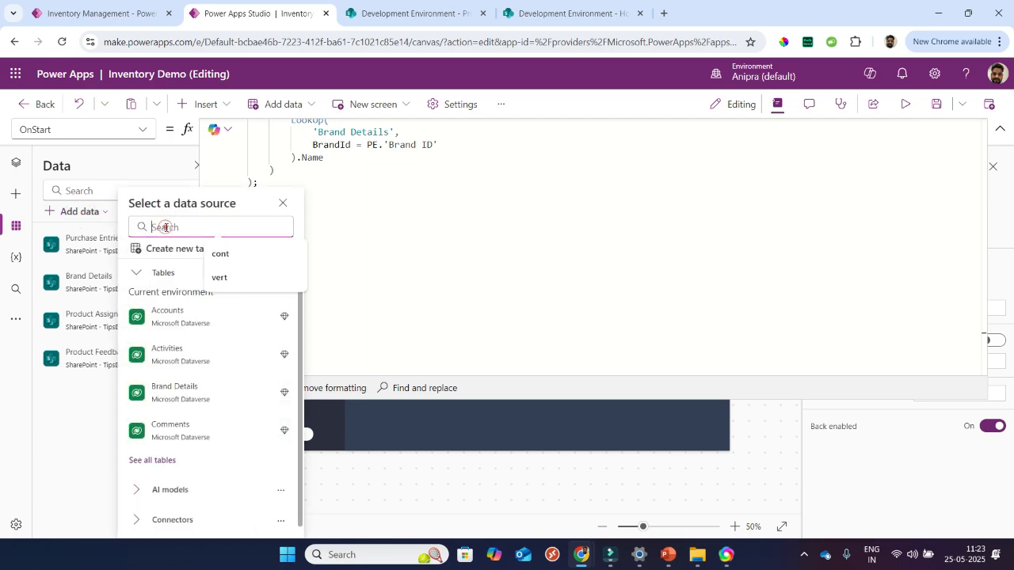
type("sharepo")
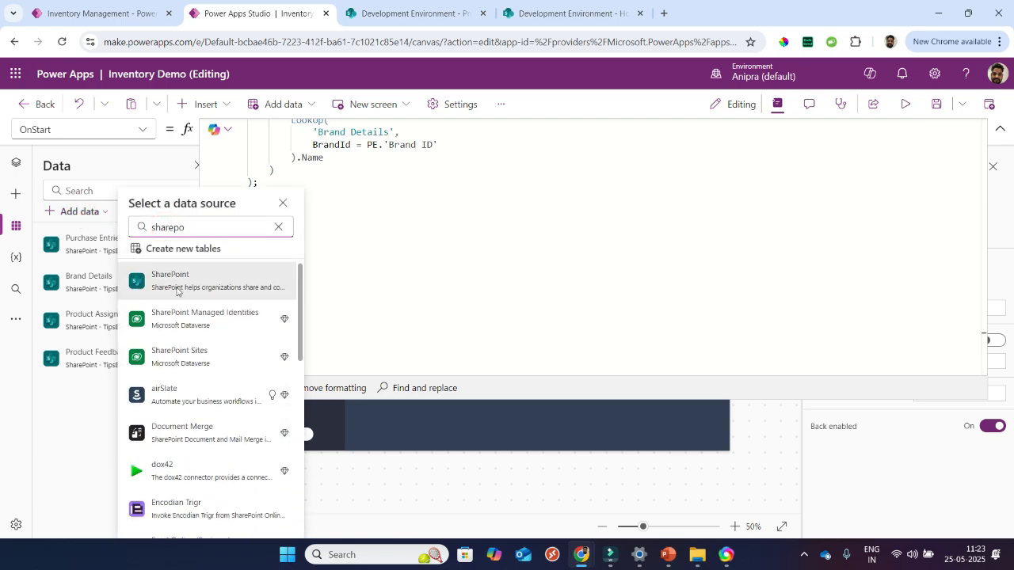
left_click(179, 294)
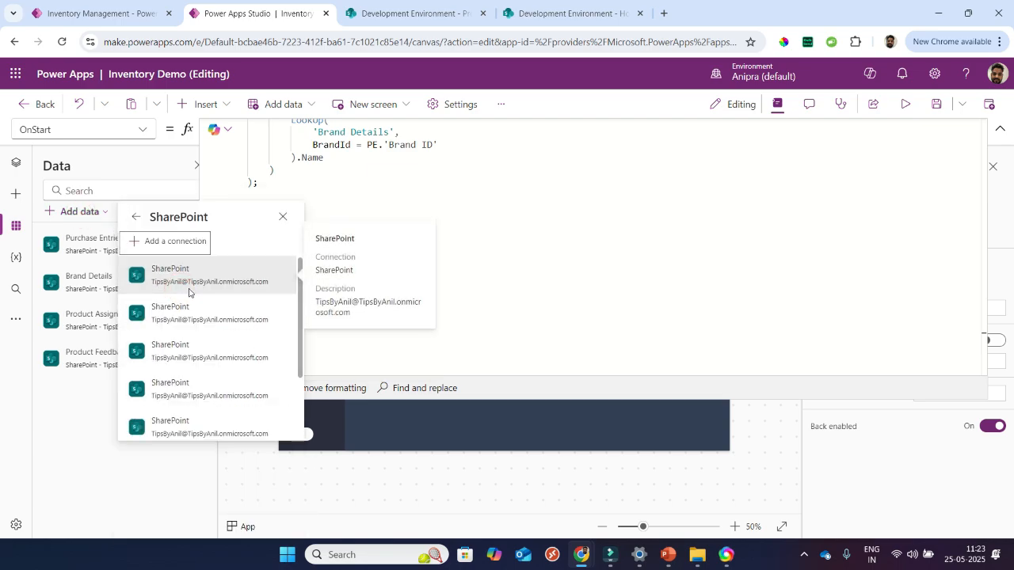
left_click(189, 291)
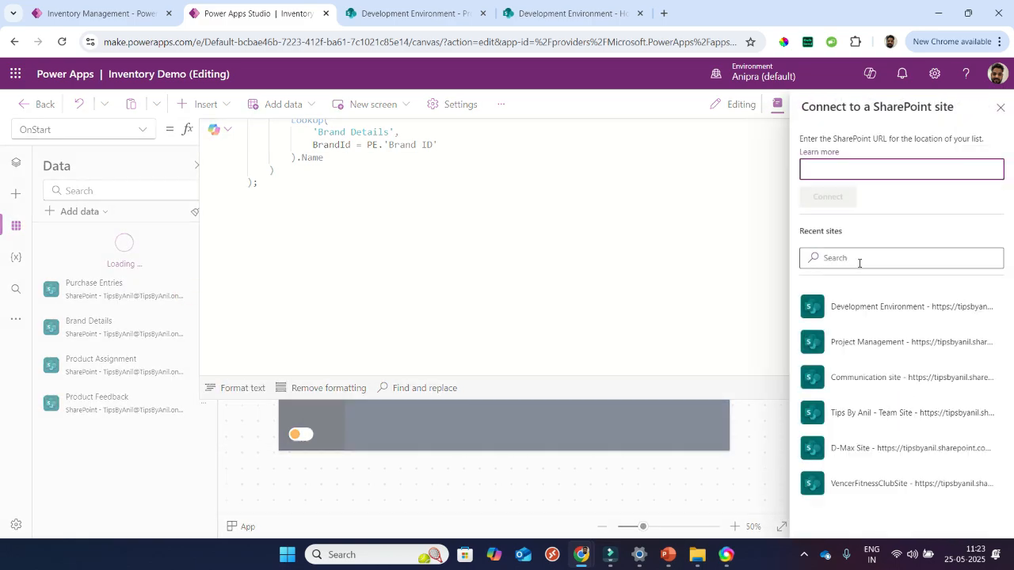
- Connect the ProductType list from the Development Environment site as a data source
left_click(864, 309)
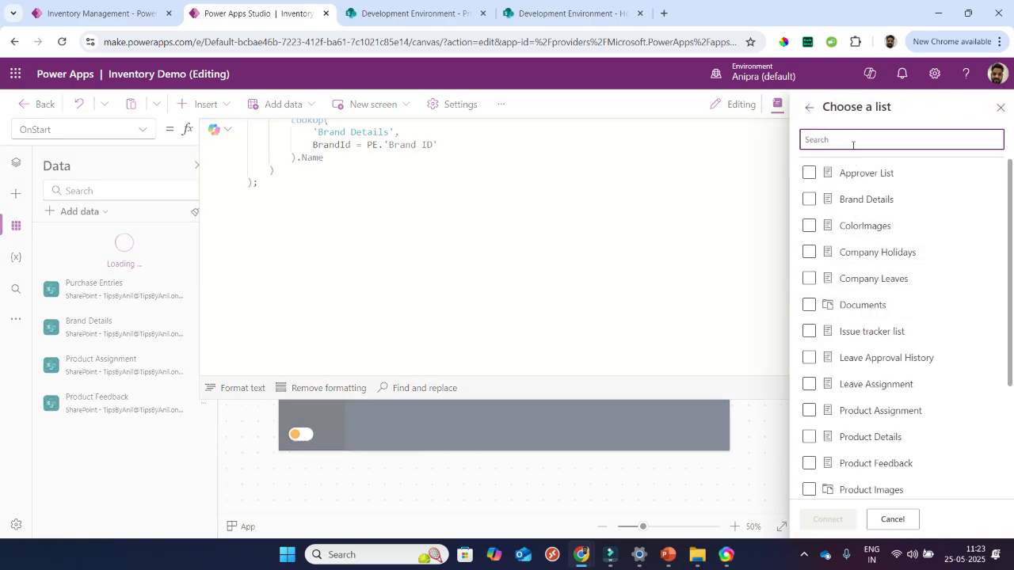
type("produ")
left_click(832, 228)
left_click(809, 278)
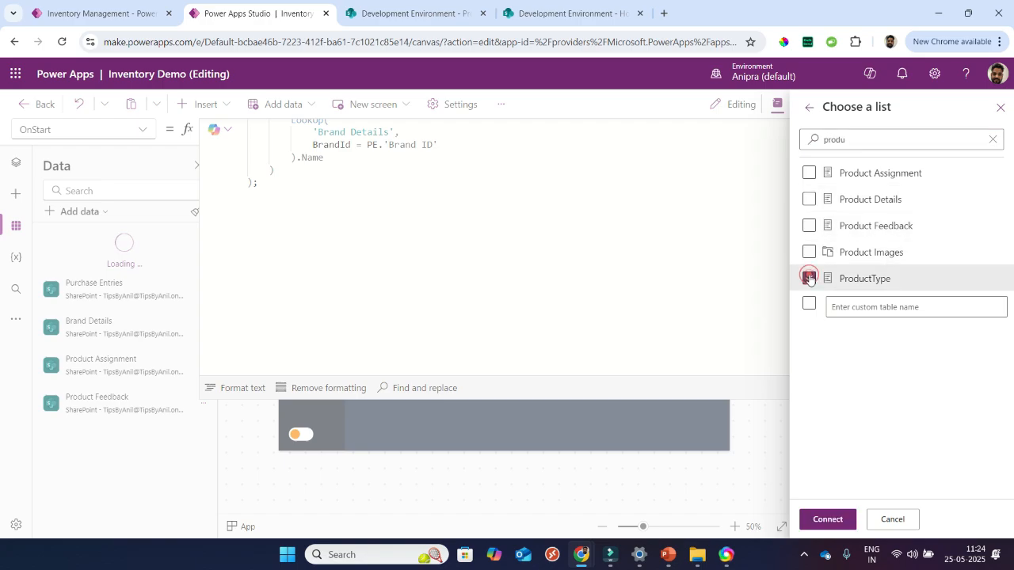
left_click(826, 520)
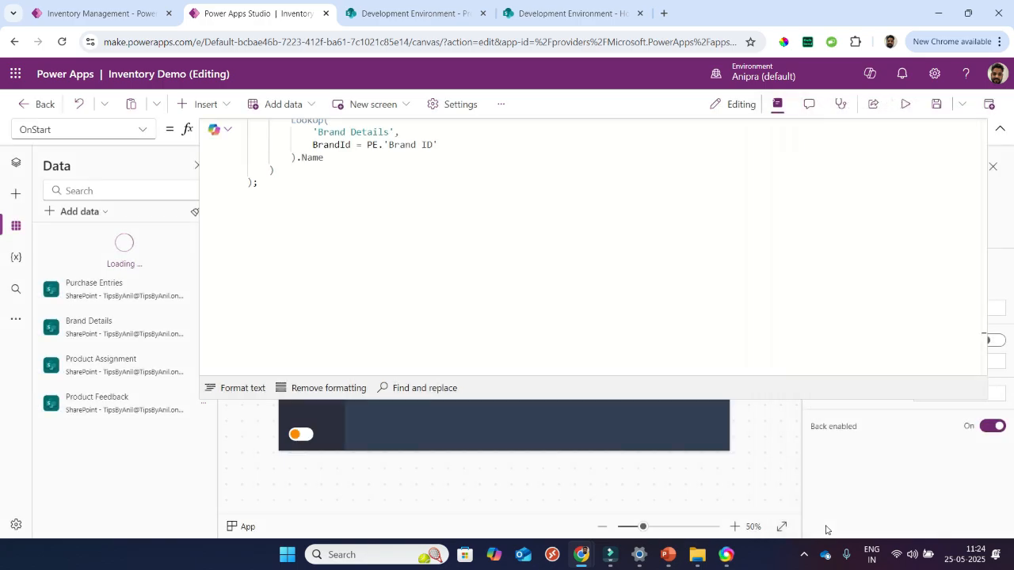
- Switch to SharePoint and review the column definitions in the Purchase Entries list settings
mouse_move(89, 256)
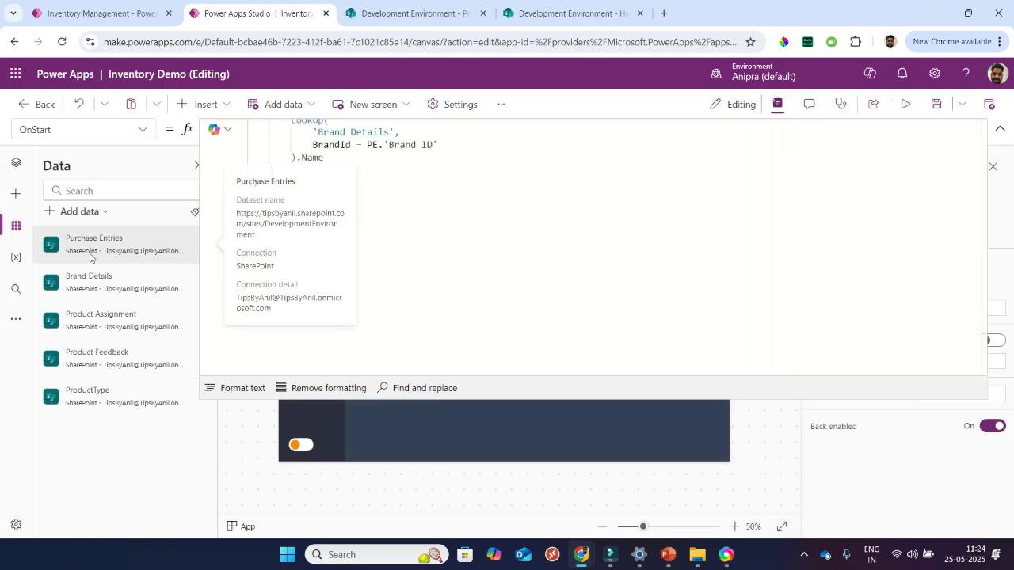
mouse_move(119, 285)
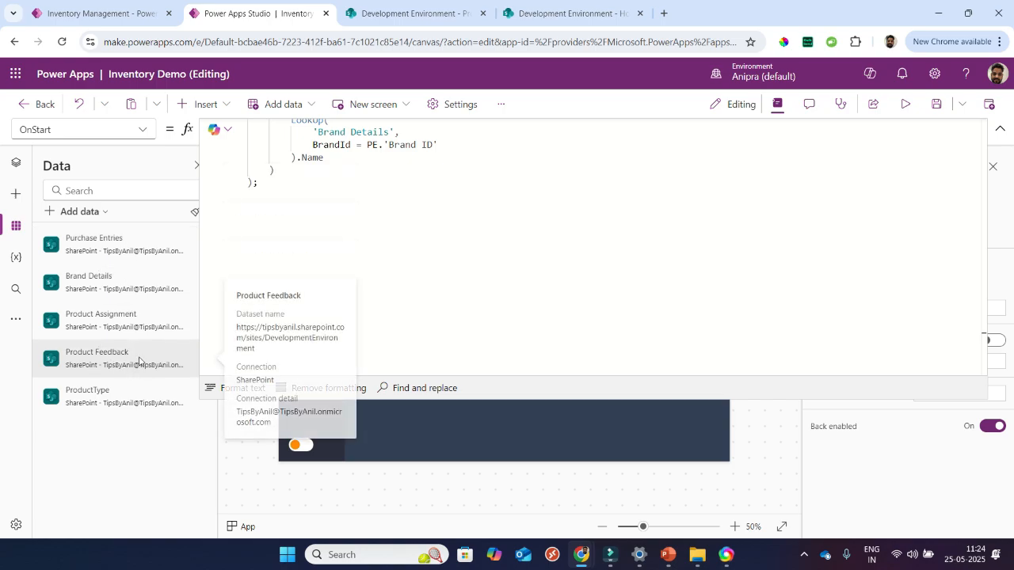
left_click(384, 13)
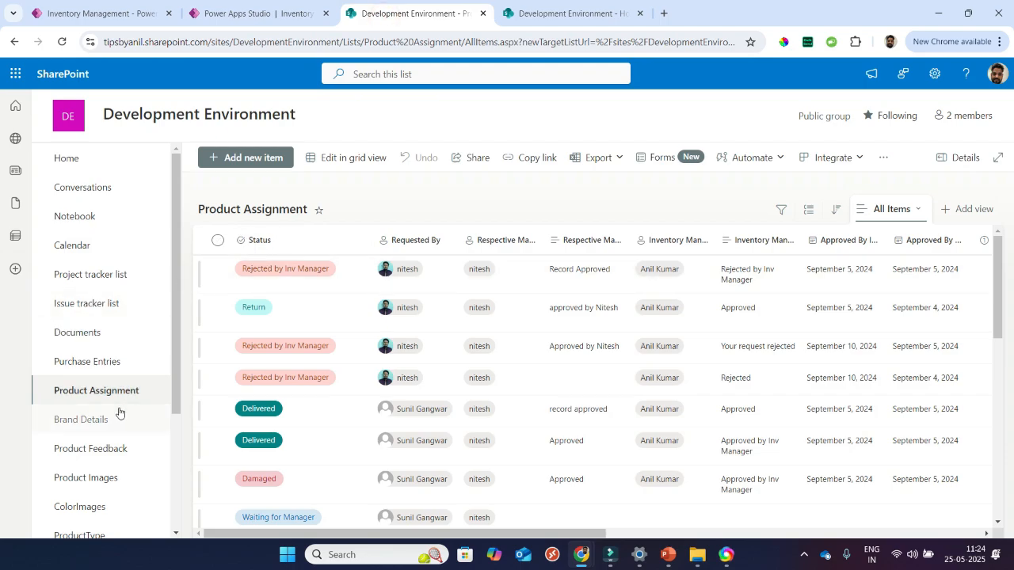
left_click(117, 362)
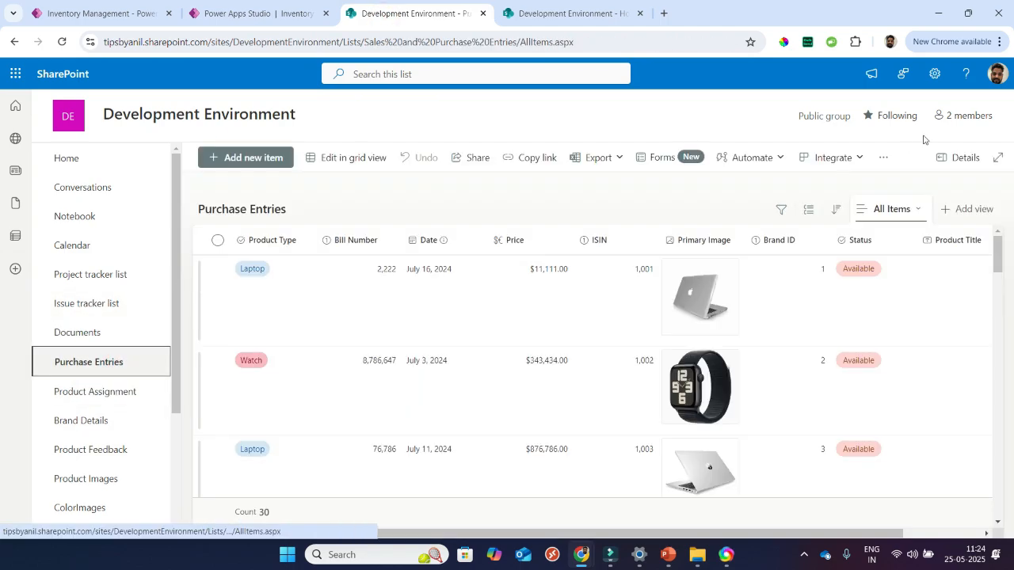
left_click(935, 79)
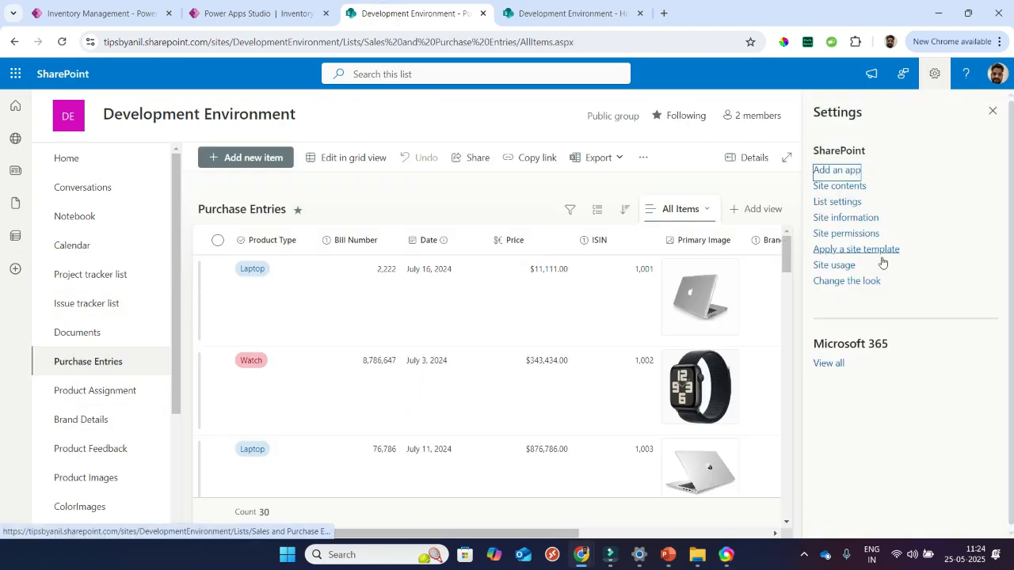
left_click(837, 203)
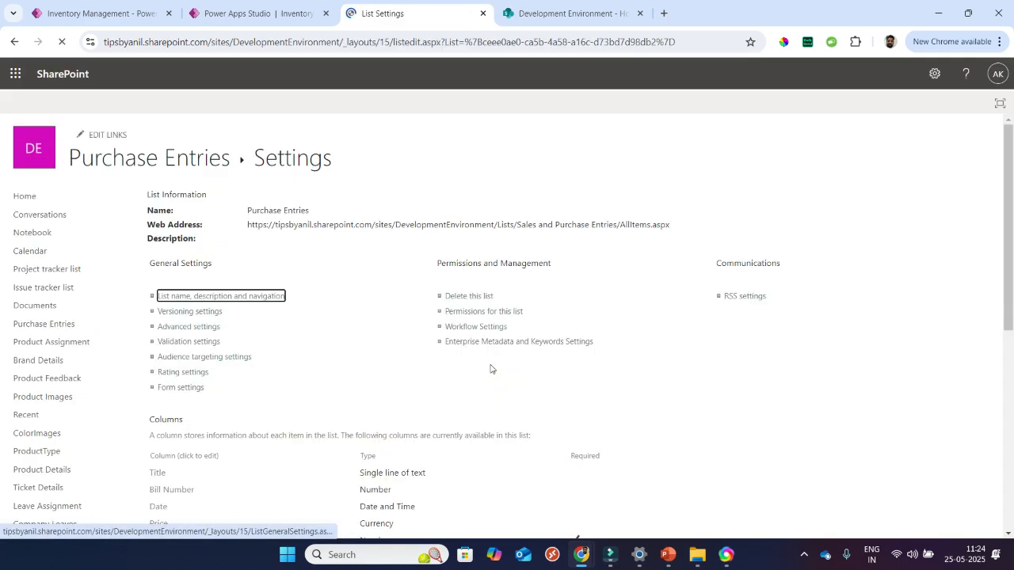
scroll(490, 368, "down", 2)
scroll(490, 369, "down", 2)
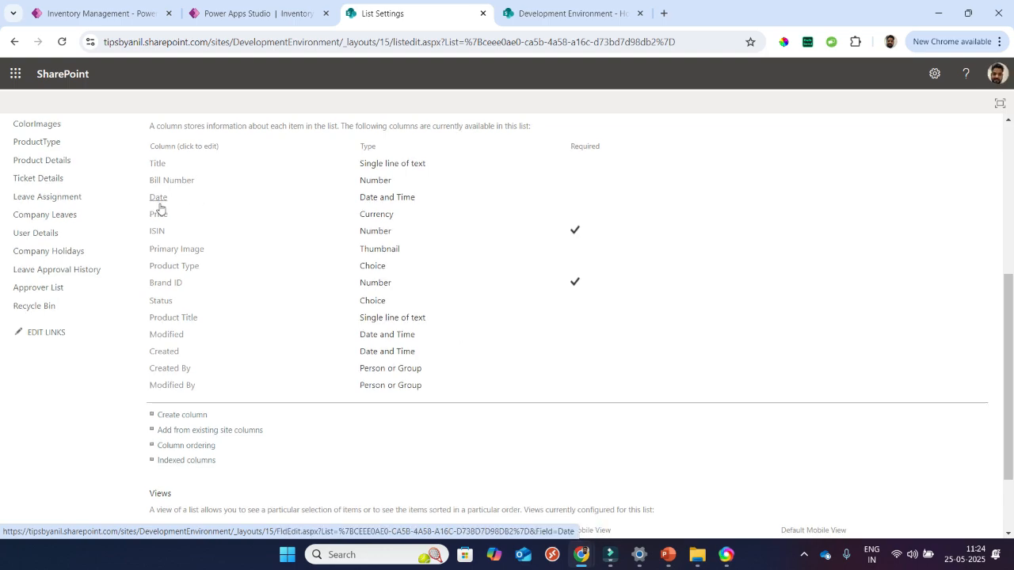
- Inspect the choices defined for the Product Type column, and return to the Purchase Entries column list
left_click(182, 270)
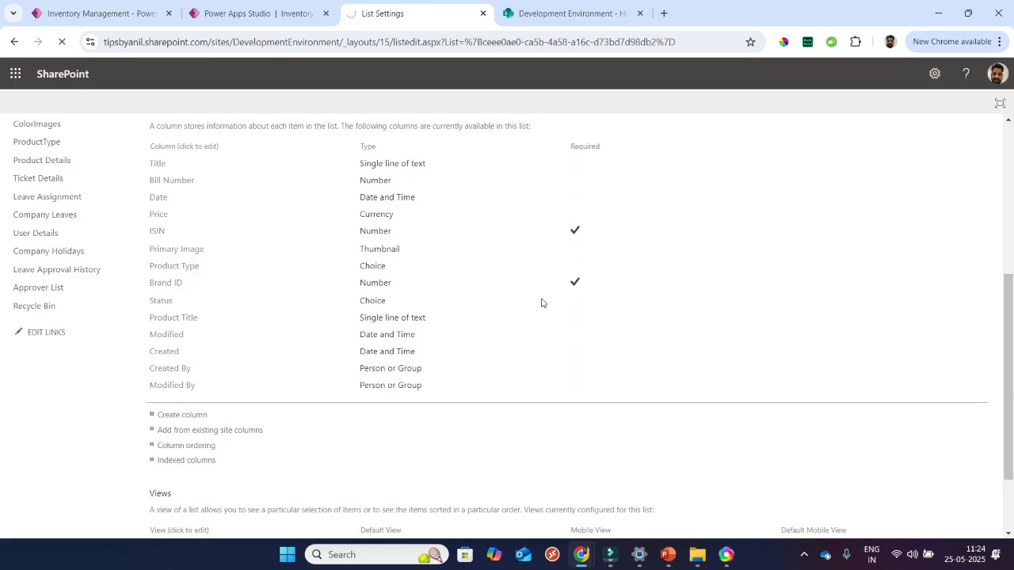
scroll(542, 303, "down", 2)
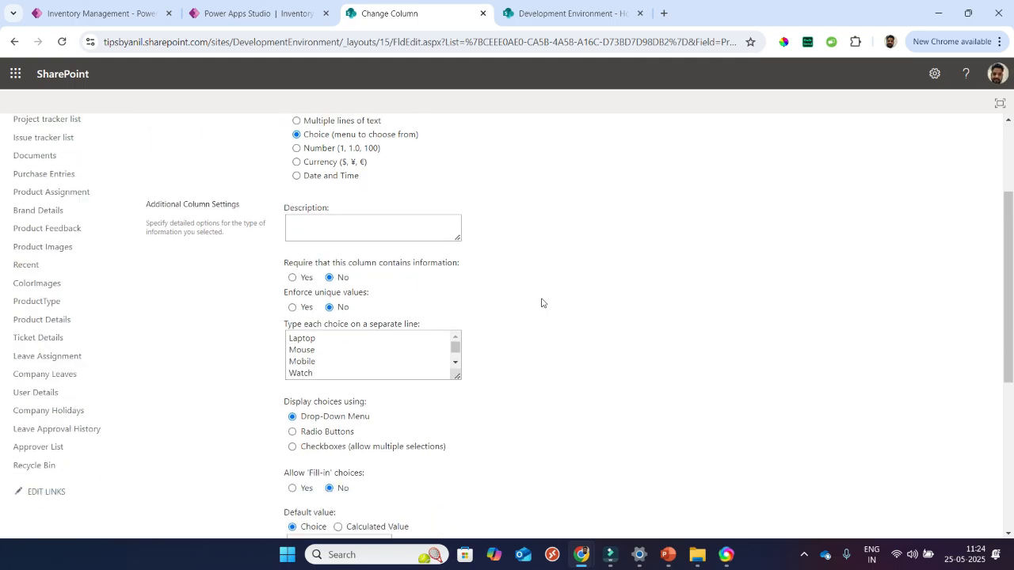
scroll(363, 351, "down", 1)
scroll(364, 351, "up", 1)
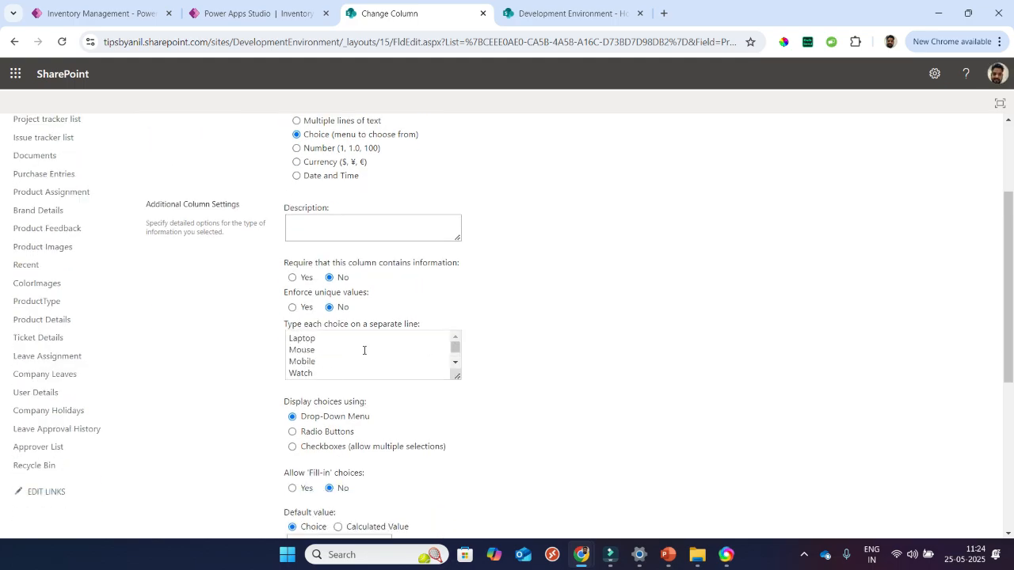
left_click(17, 47)
scroll(404, 305, "down", 5)
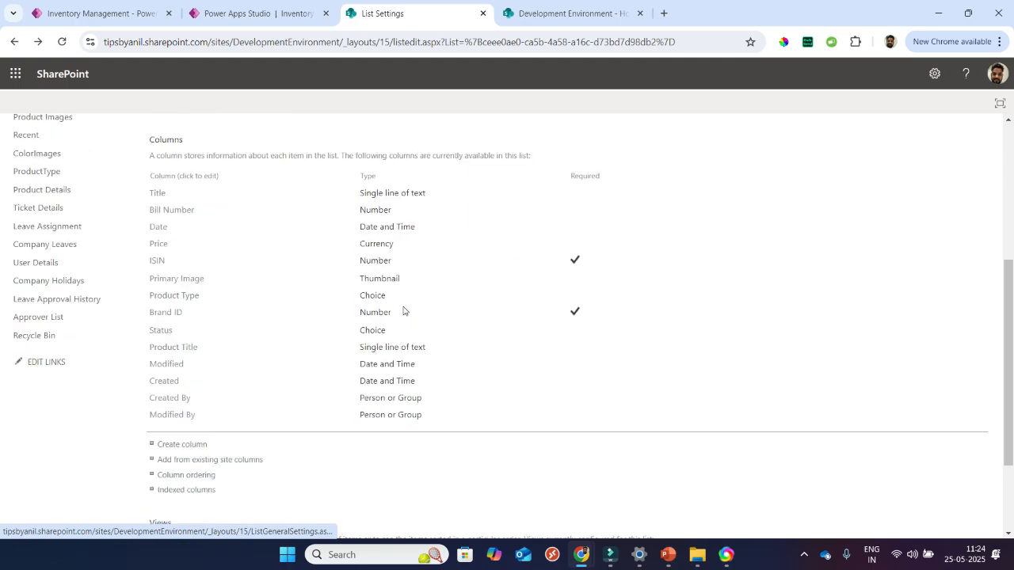
- Inspect the choices defined for the Purchase Entries list's Status column, and return to that list's settings
scroll(333, 314, "down", 1)
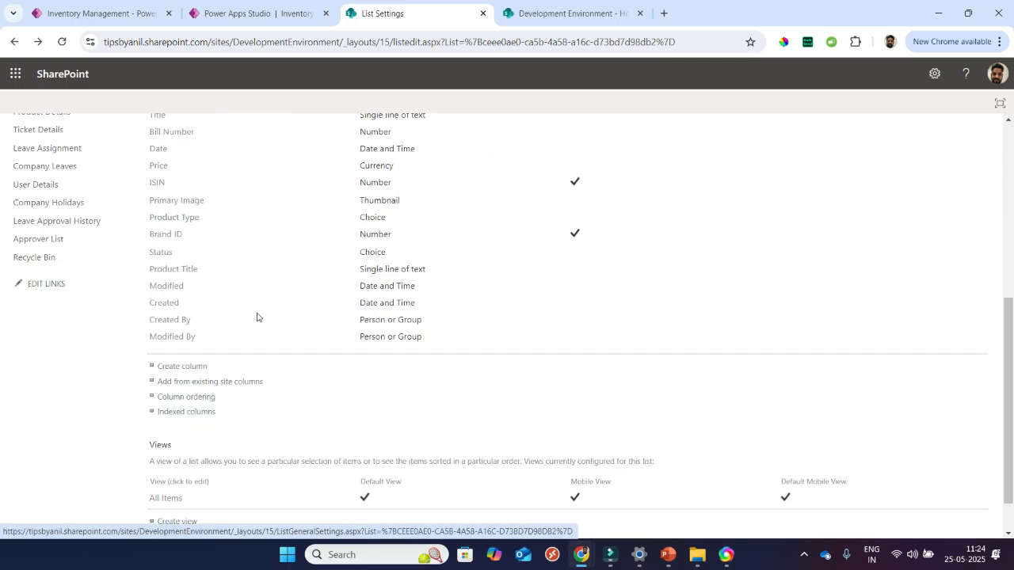
left_click(165, 259, "ctrl")
left_click(559, 13)
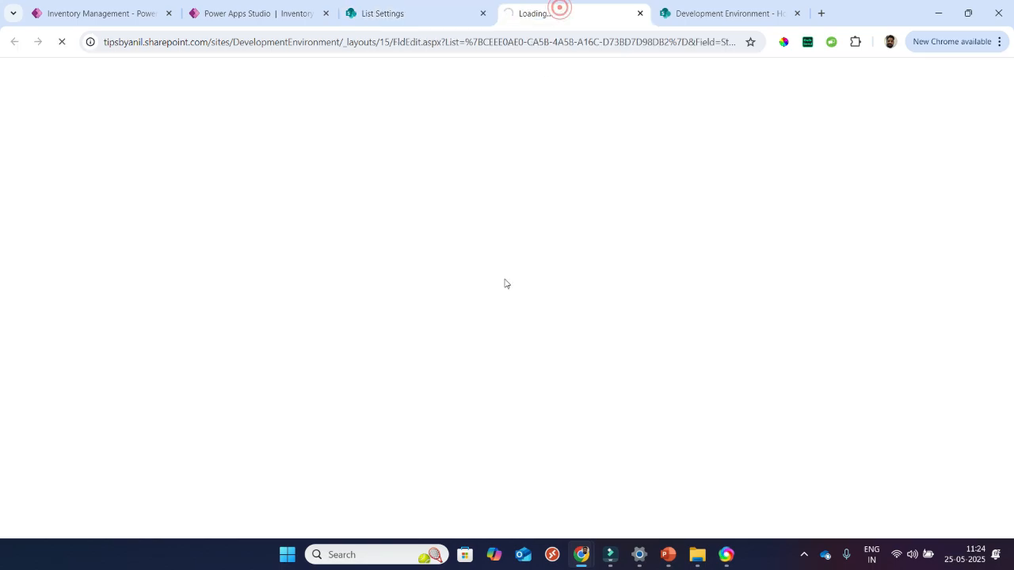
scroll(503, 292, "down", 2)
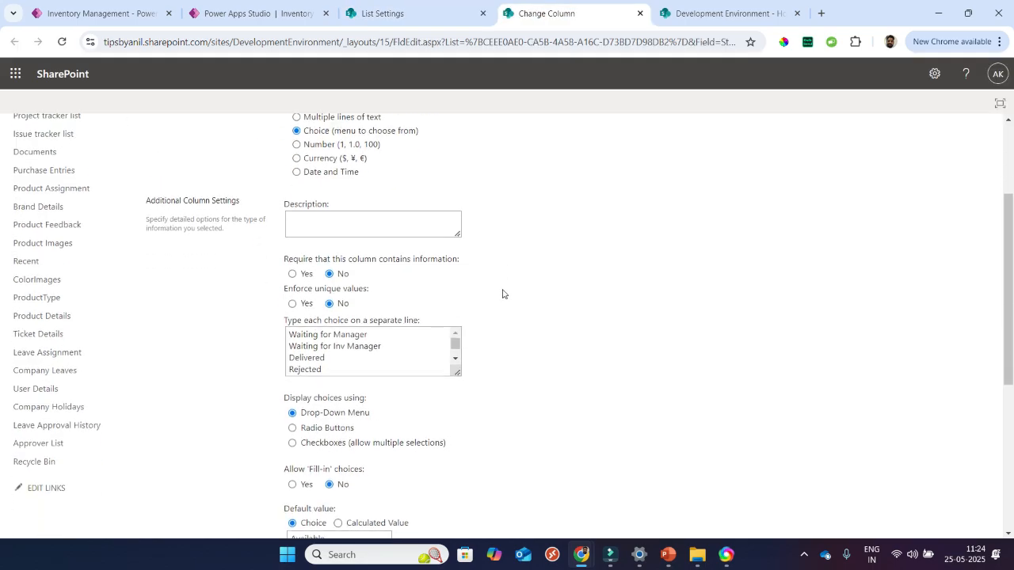
scroll(389, 354, "down", 2)
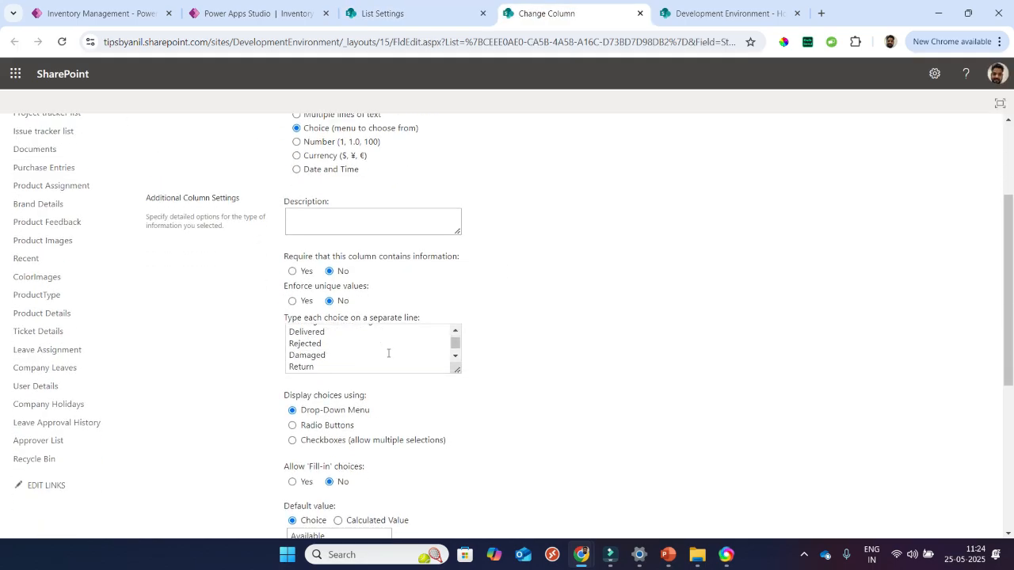
scroll(388, 353, "up", 1)
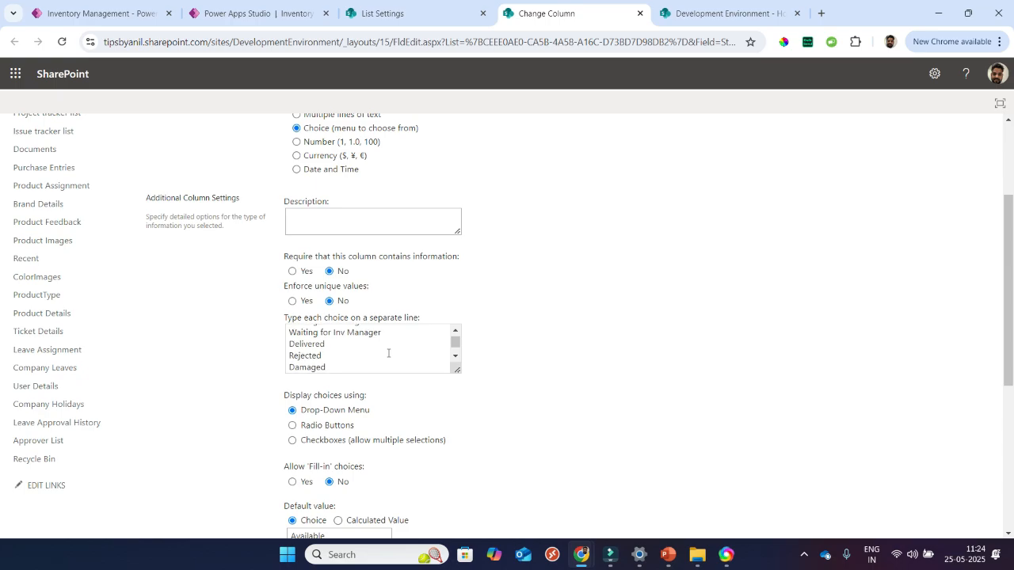
scroll(388, 354, "down", 1)
scroll(388, 353, "down", 2)
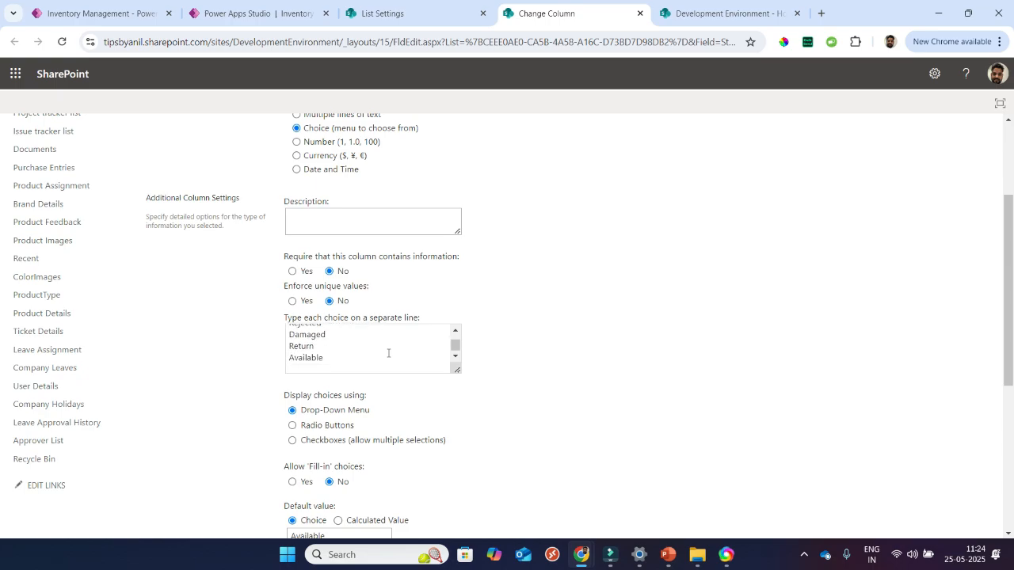
scroll(389, 353, "up", 3)
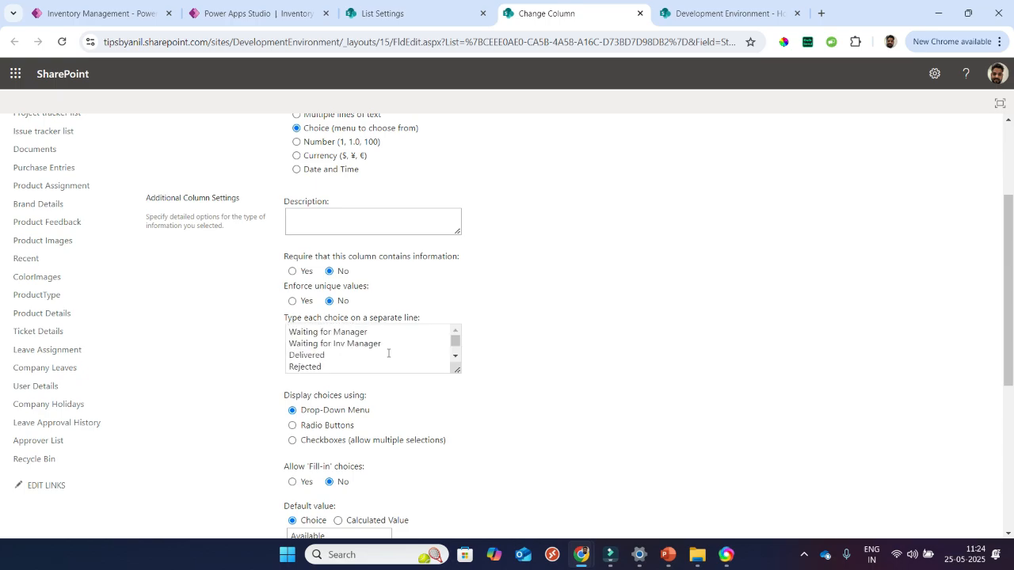
left_click(426, 16)
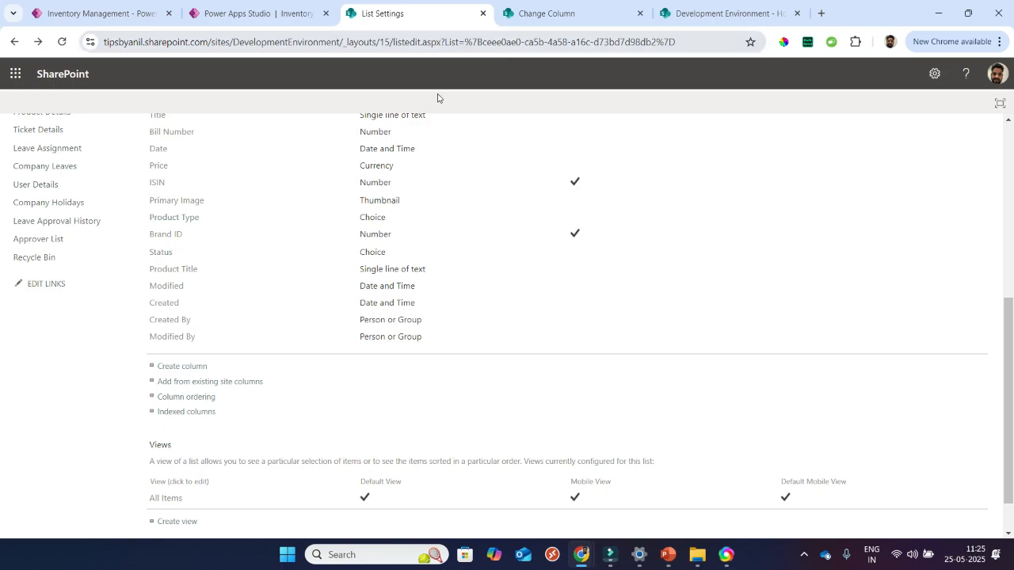
- Open the Product Assignment list's settings and review its column definitions
left_click(15, 45)
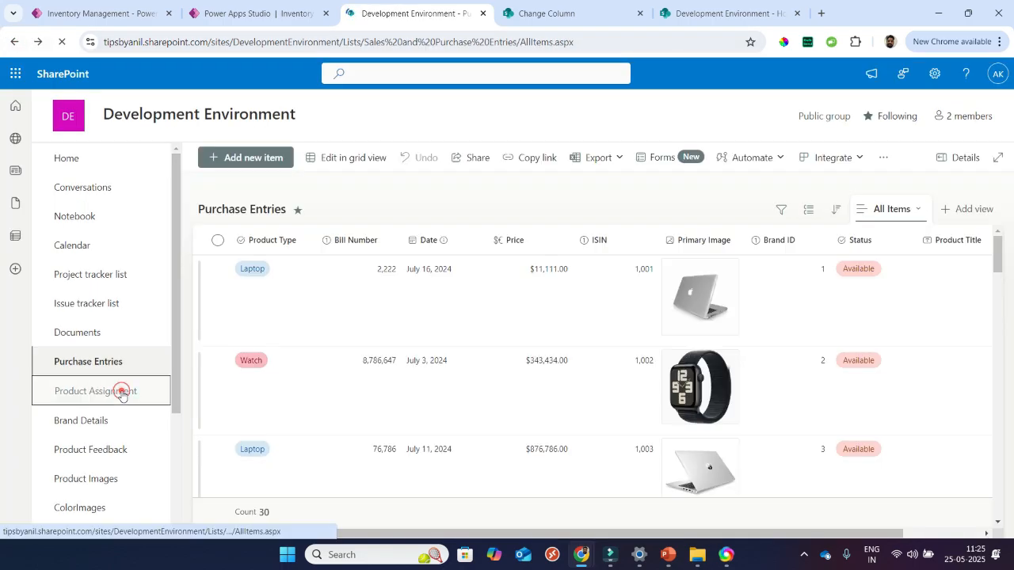
left_click(122, 392)
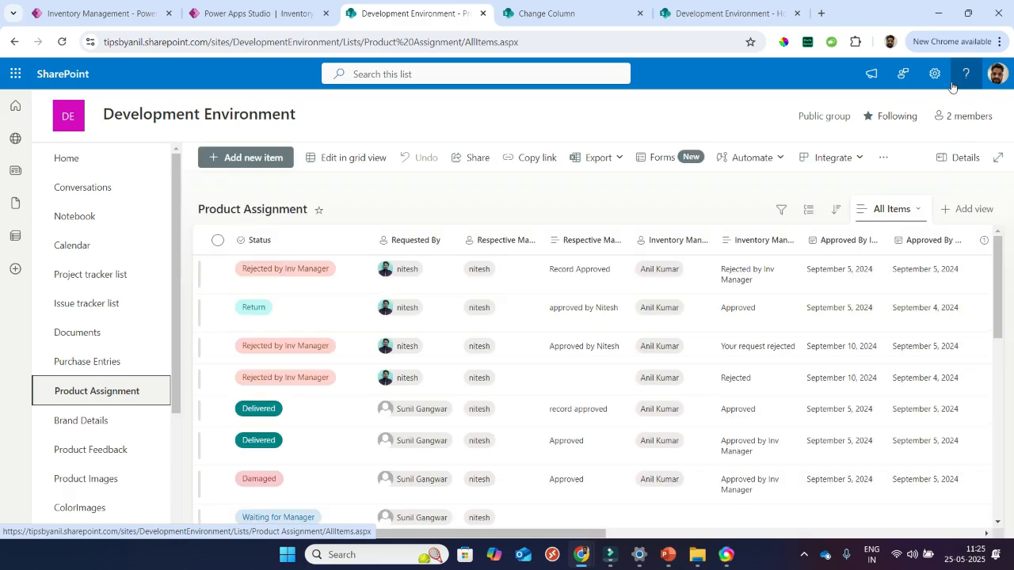
left_click(935, 73)
left_click(853, 221)
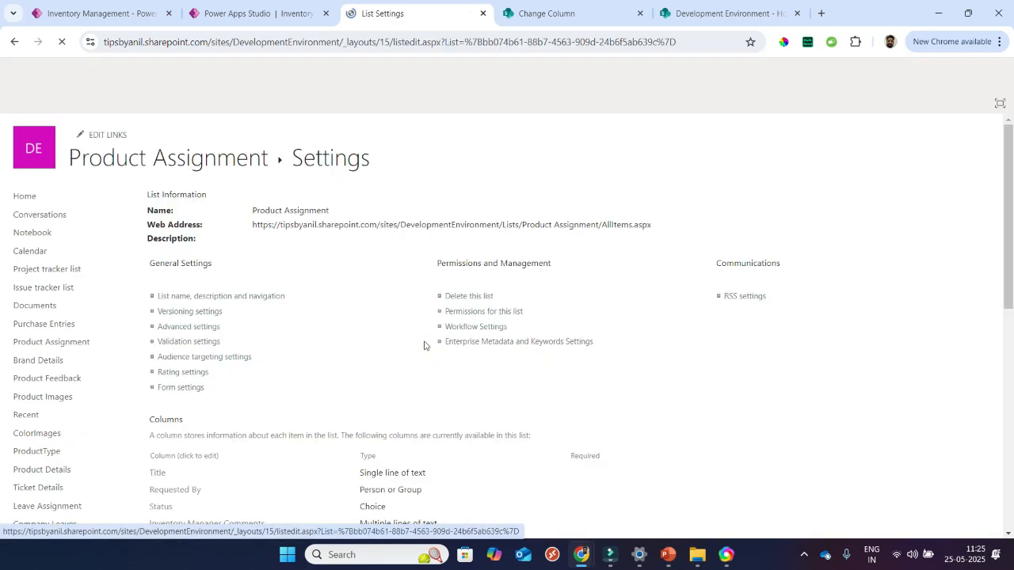
scroll(425, 346, "down", 4)
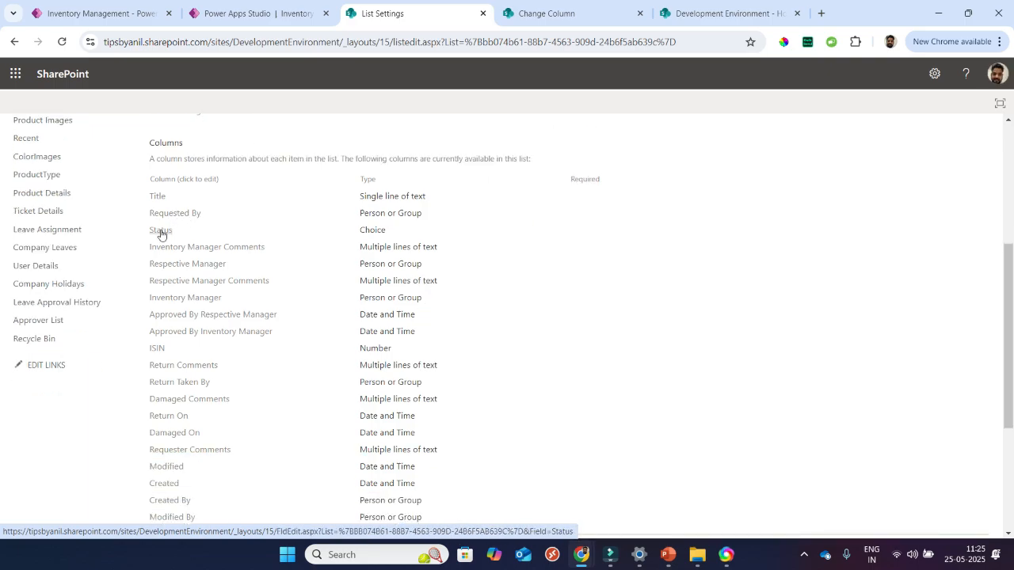
- Inspect the choices defined for the Product Assignment list's Status column, closing the earlier Purchase Entries column page
left_click(160, 230, "ctrl")
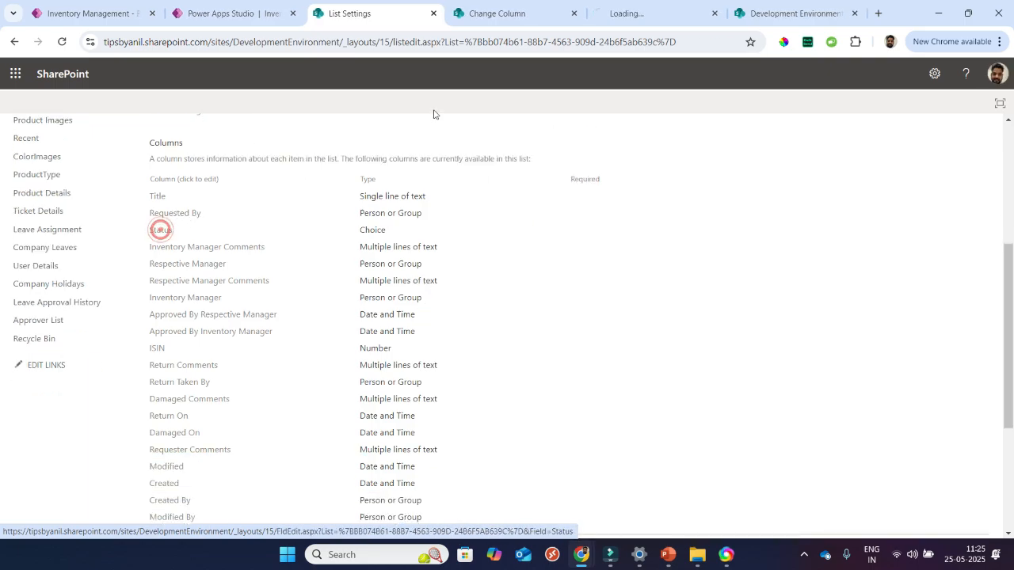
left_click(574, 14)
left_click(518, 14)
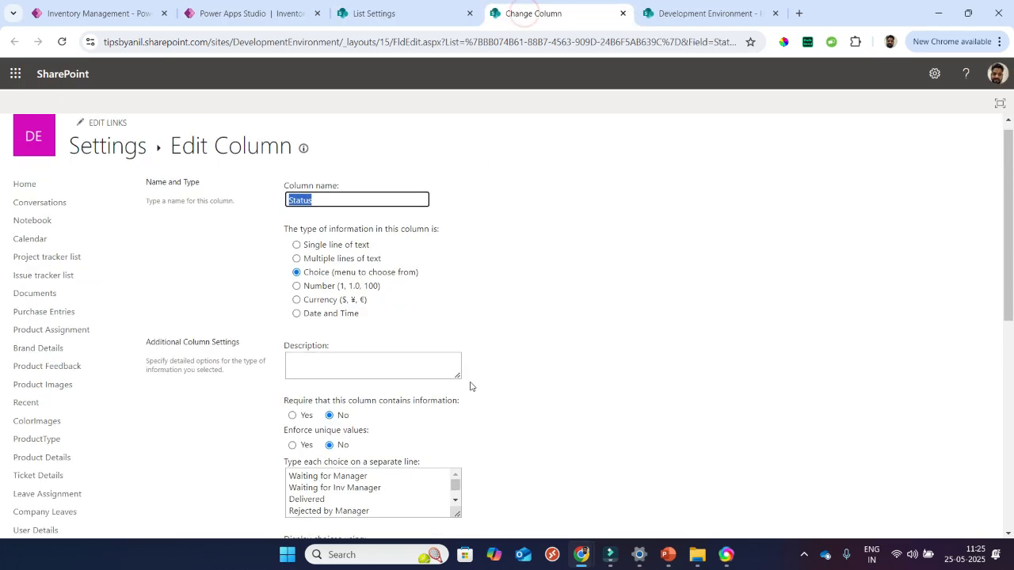
scroll(422, 382, "down", 2)
scroll(408, 363, "down", 3)
scroll(410, 364, "up", 3)
scroll(410, 365, "down", 2)
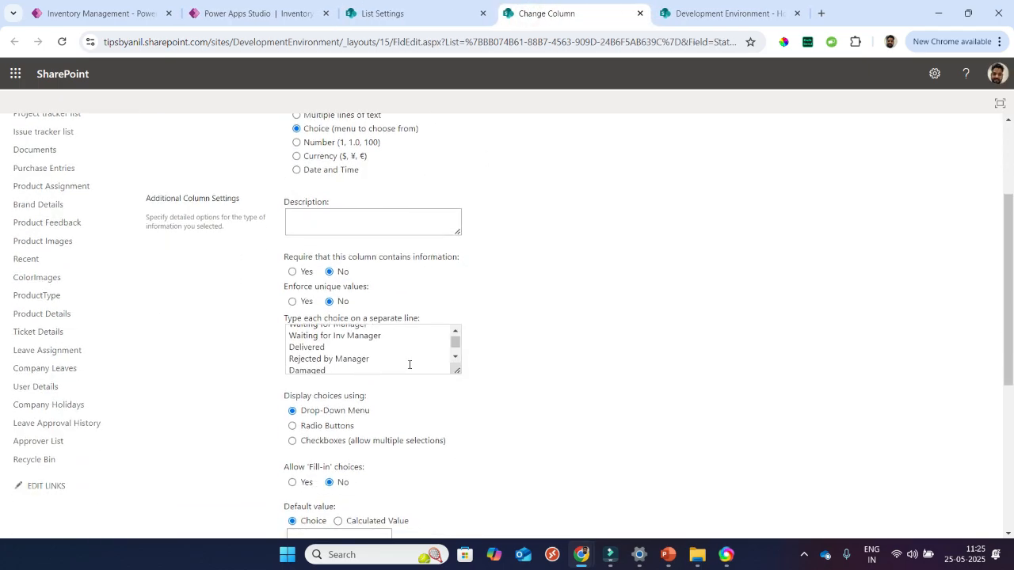
scroll(409, 364, "down", 3)
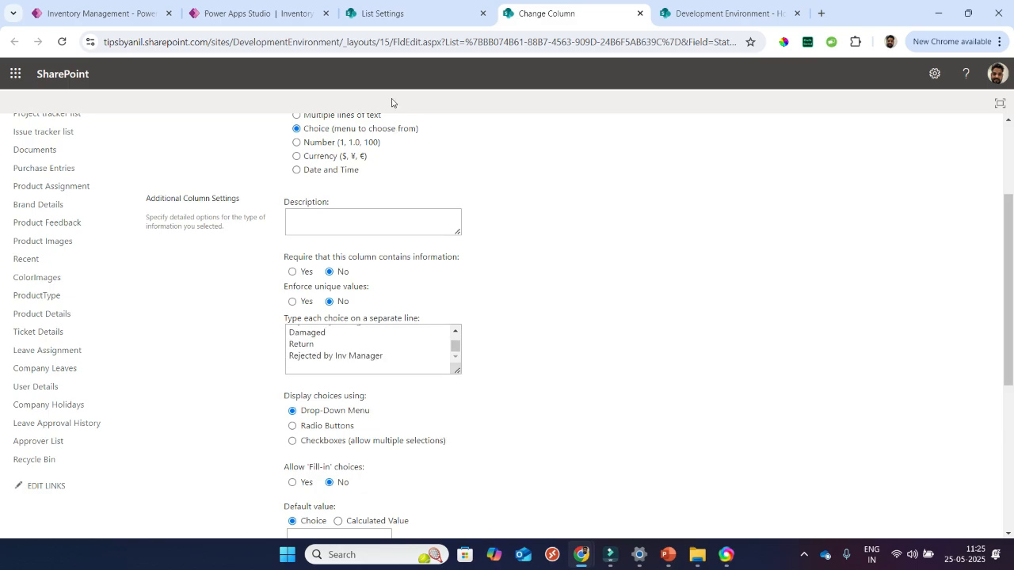
- Return to the Product Assignment list settings and review the remaining columns and their types
left_click(390, 22)
scroll(328, 293, "down", 1)
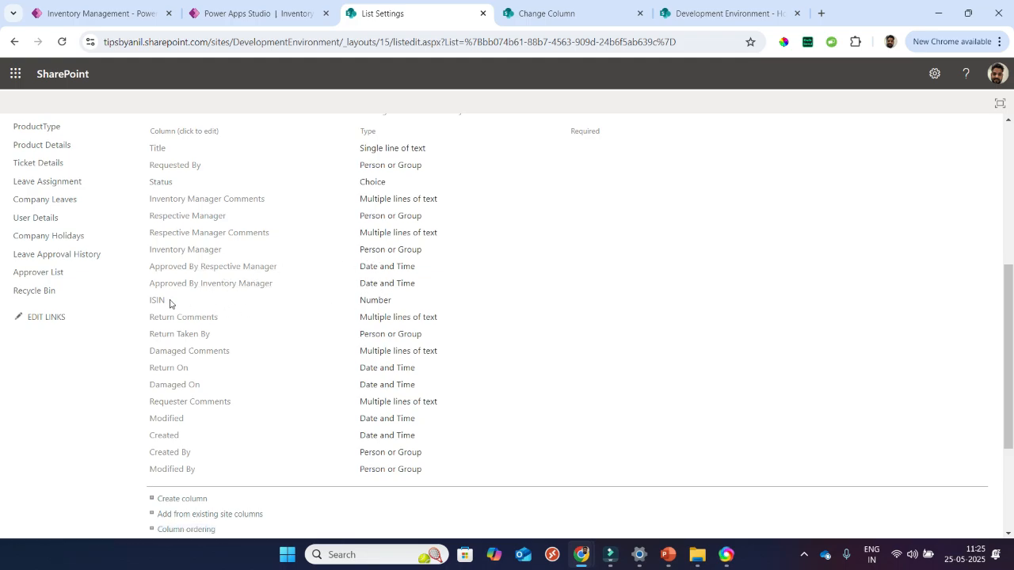
scroll(202, 309, "down", 1)
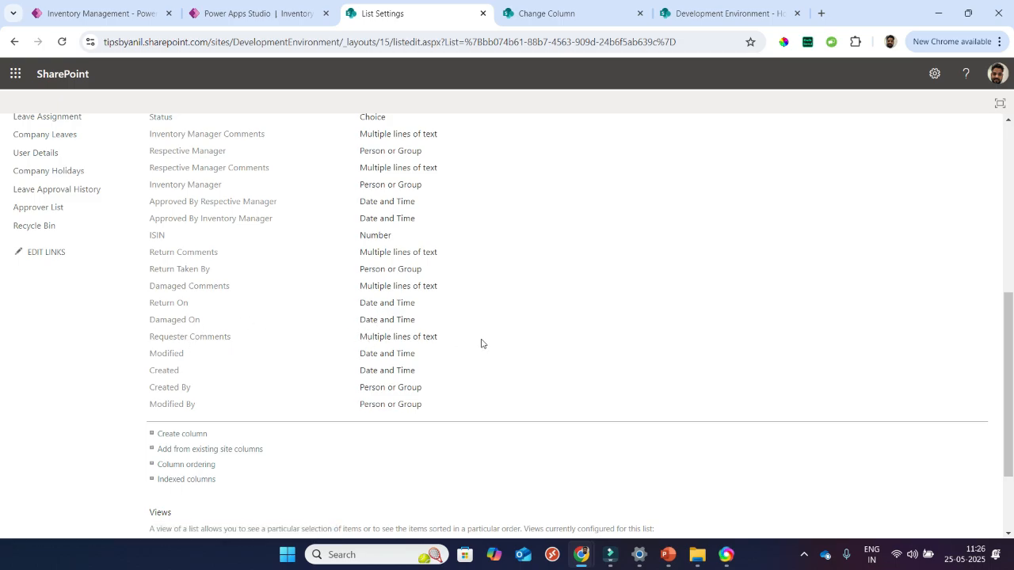
scroll(303, 356, "up", 5)
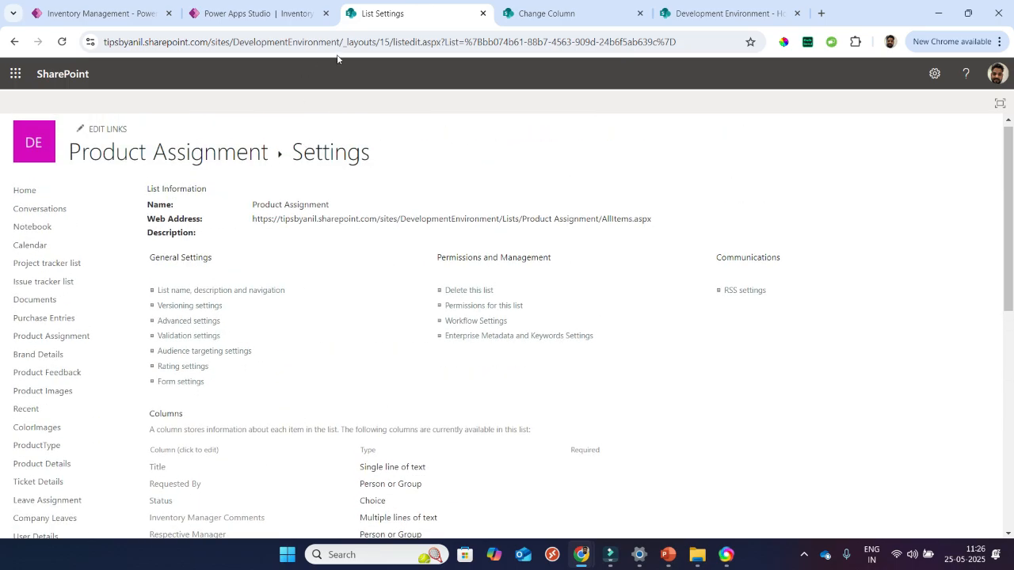
- Go back to the Product Assignment list items, and switch to Power Apps Studio to check the connected data sources
left_click(18, 42)
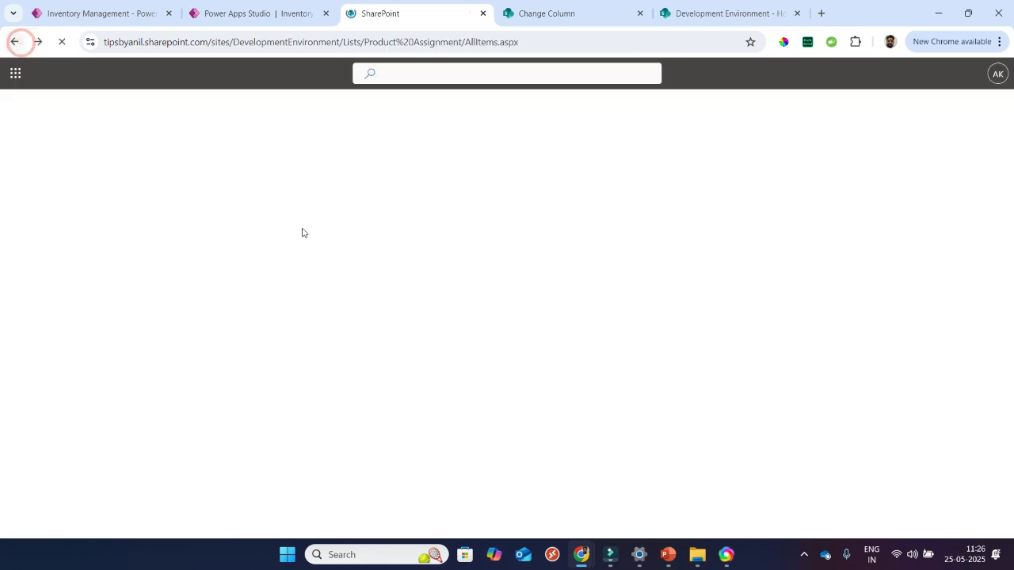
scroll(139, 421, "down", 1)
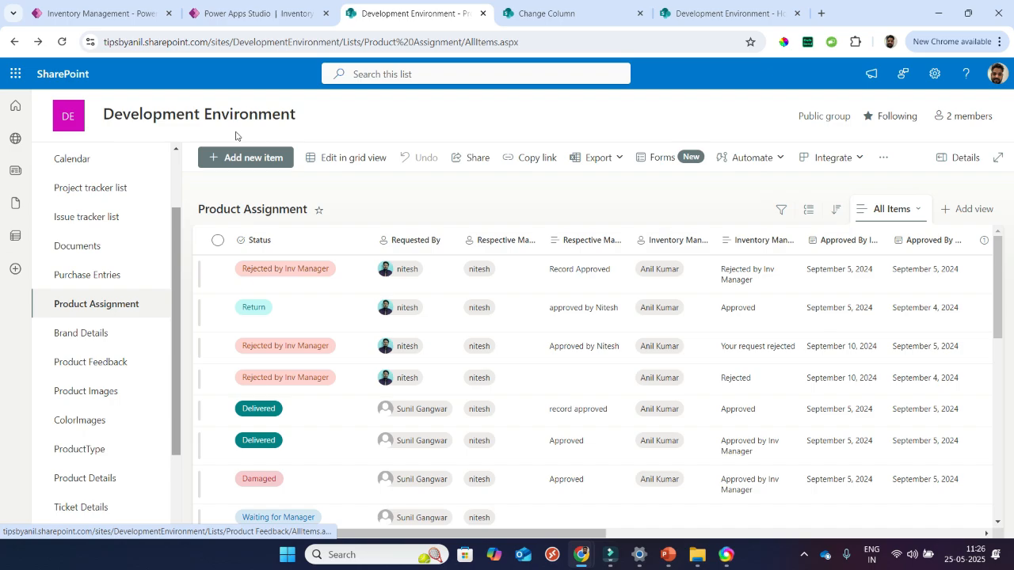
left_click(267, 9)
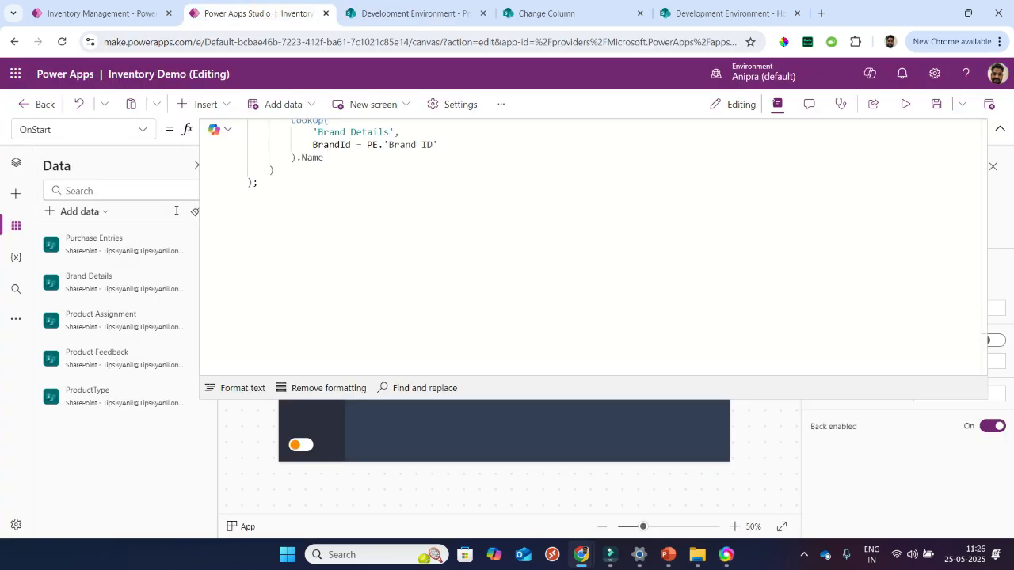
- Switch to SharePoint and review the column definitions in the Brand Details list settings
left_click(385, 13)
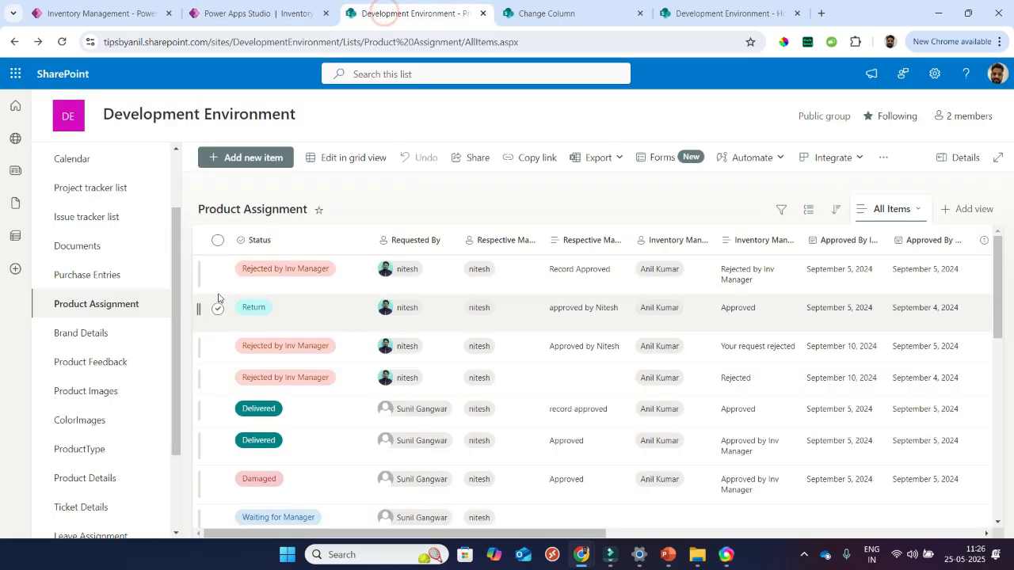
left_click(119, 339)
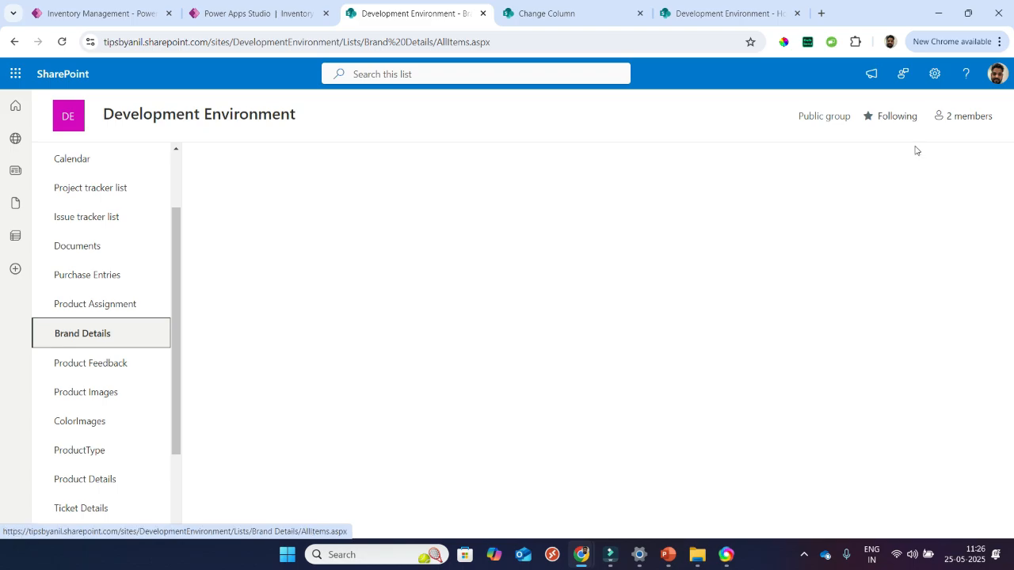
left_click(935, 73)
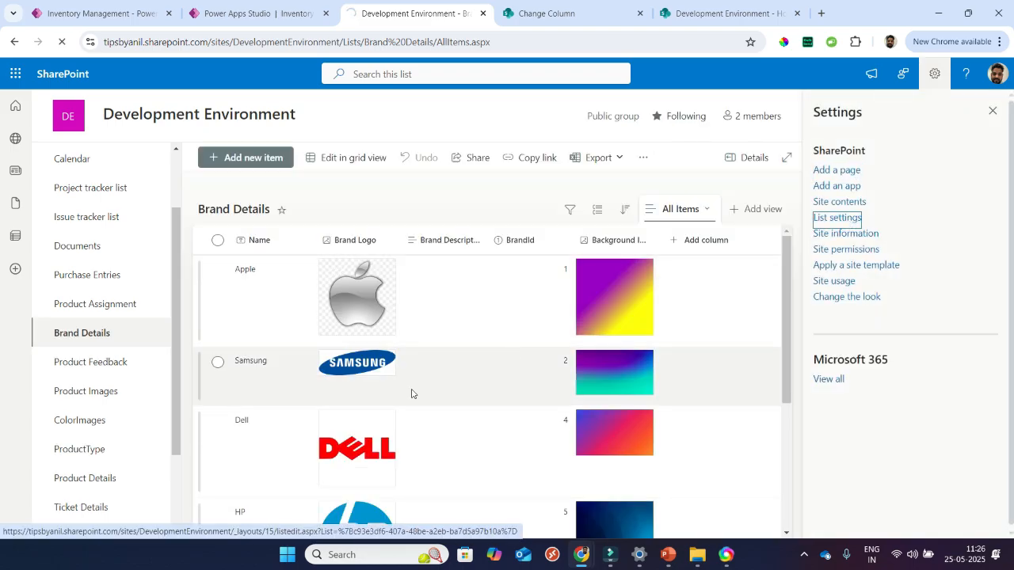
scroll(411, 394, "down", 4)
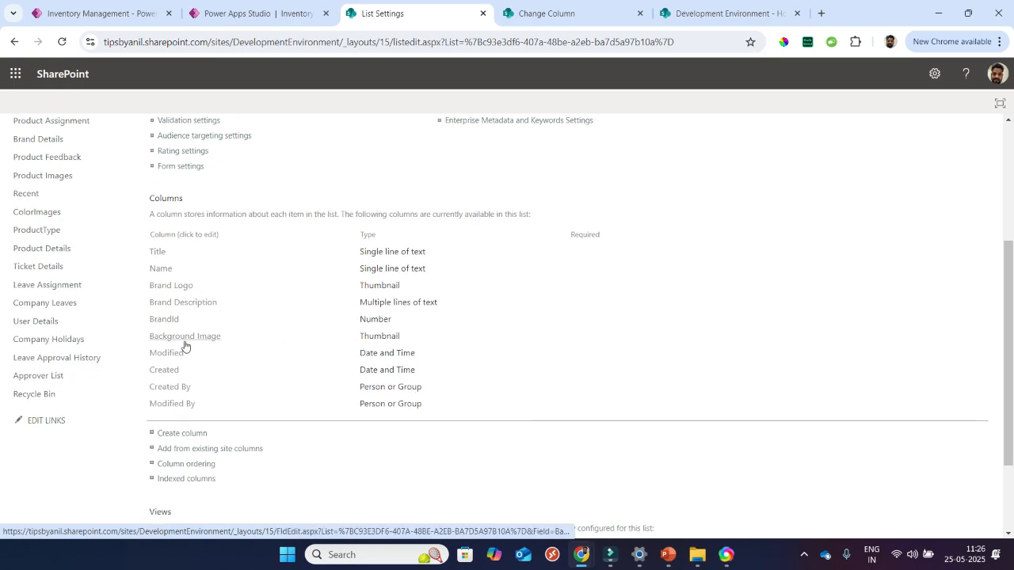
- Check the connected data sources in Power Apps Studio, and review the Product Feedback list's column definitions in SharePoint
left_click(297, 14)
mouse_move(130, 362)
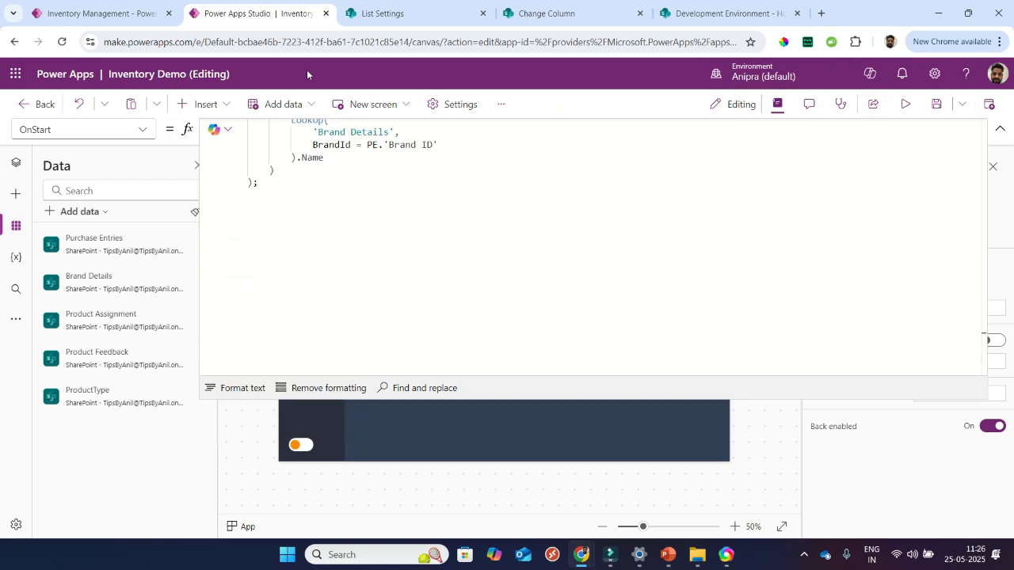
left_click(383, 13)
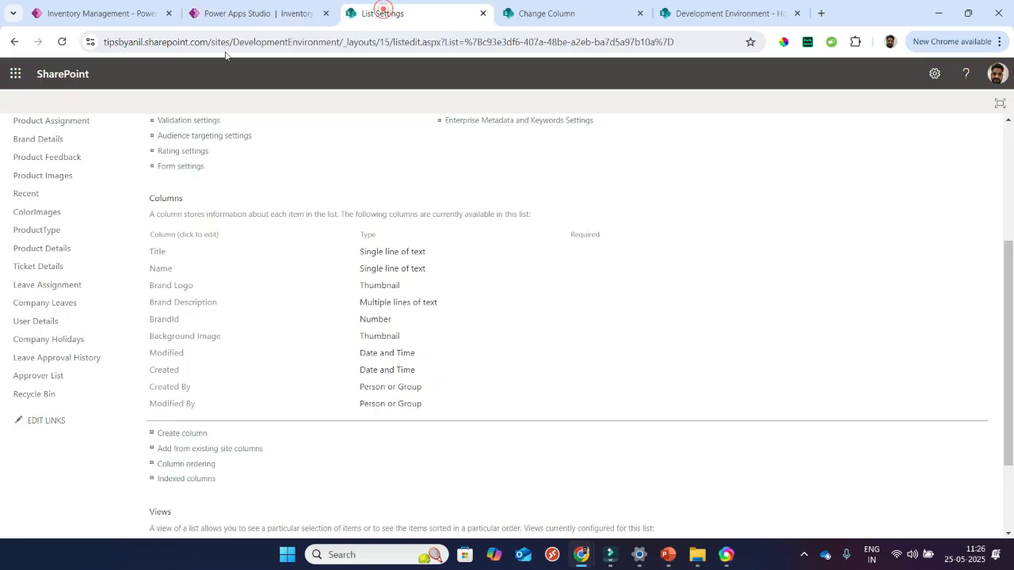
left_click(15, 43)
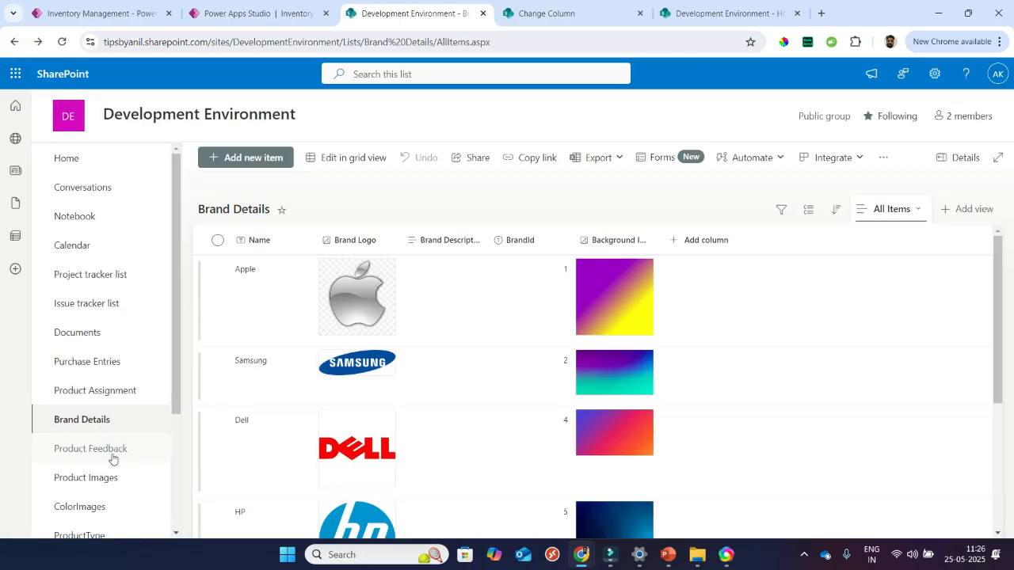
left_click(113, 458)
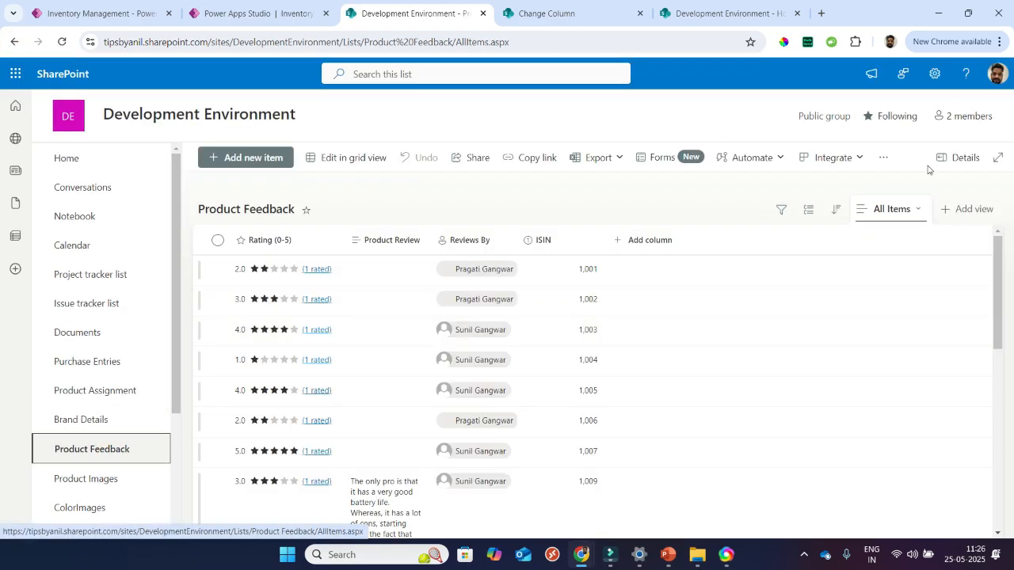
left_click(935, 74)
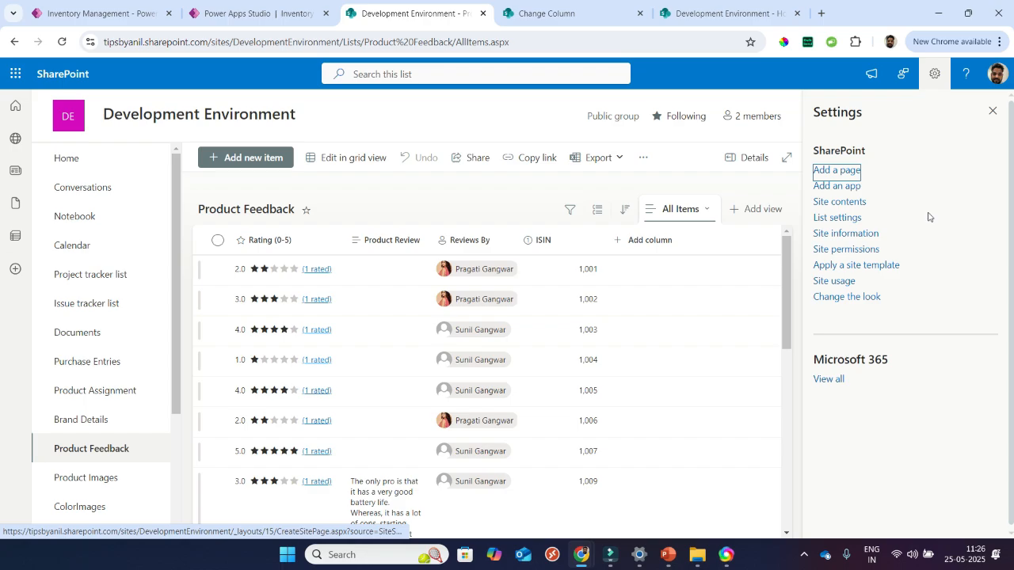
left_click(855, 224)
scroll(416, 364, "down", 3)
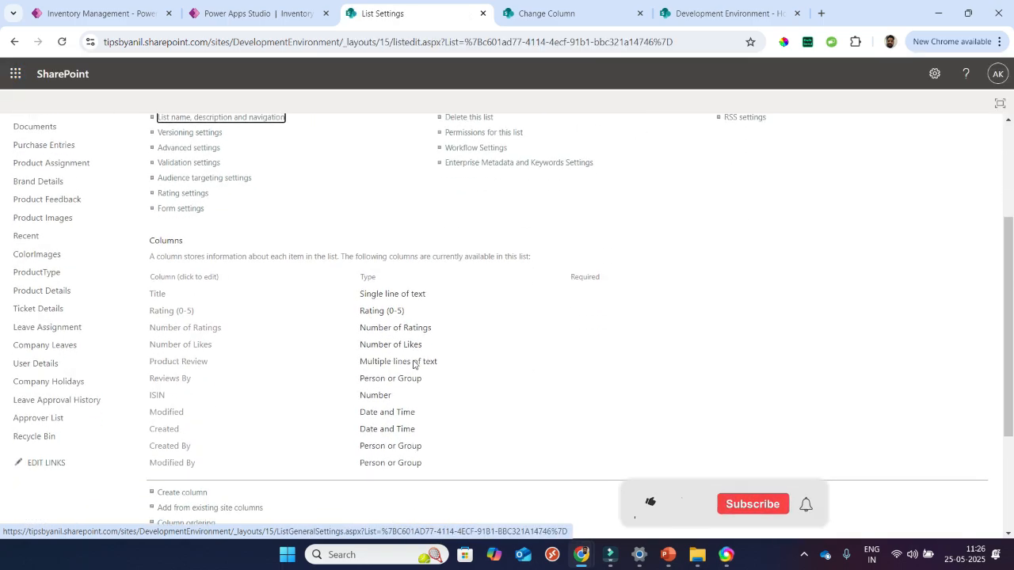
- Recheck the data sources in Power Apps Studio, and return to the Product Feedback list settings in SharePoint
left_click(242, 14)
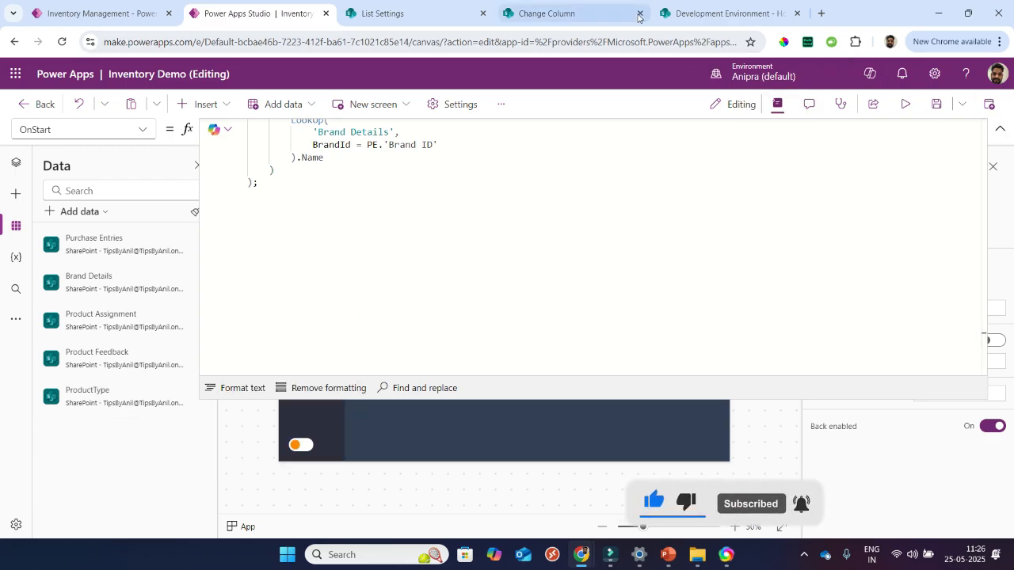
left_click(681, 13)
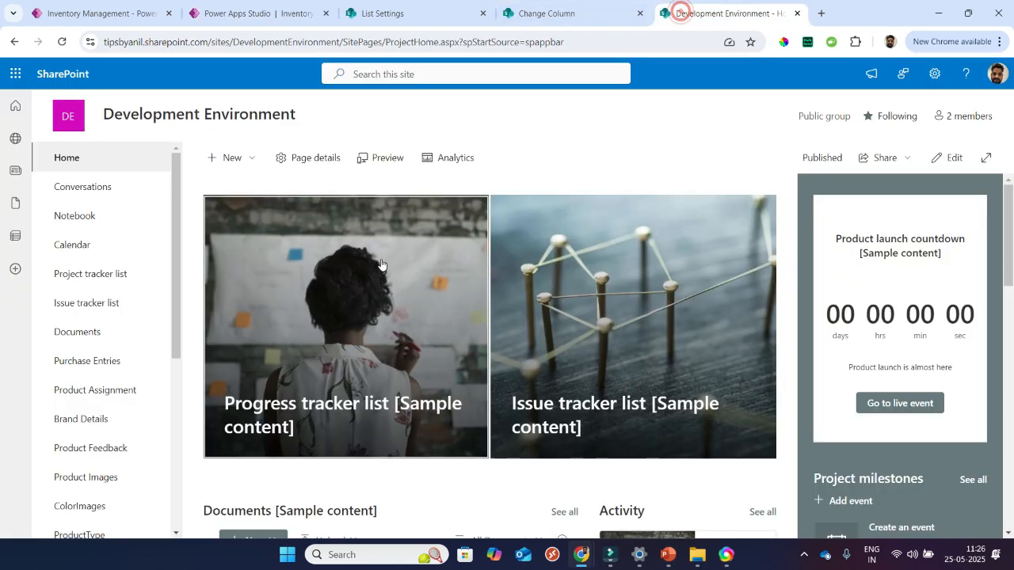
left_click(381, 14)
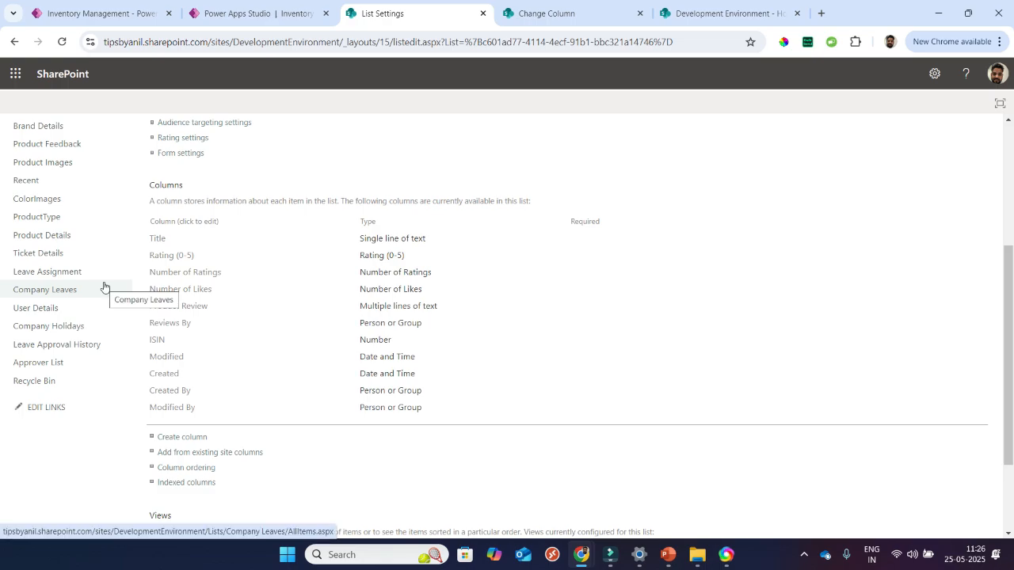
- Review the column definitions in the ProductType list settings, and return to the ProductType list items
left_click(63, 221)
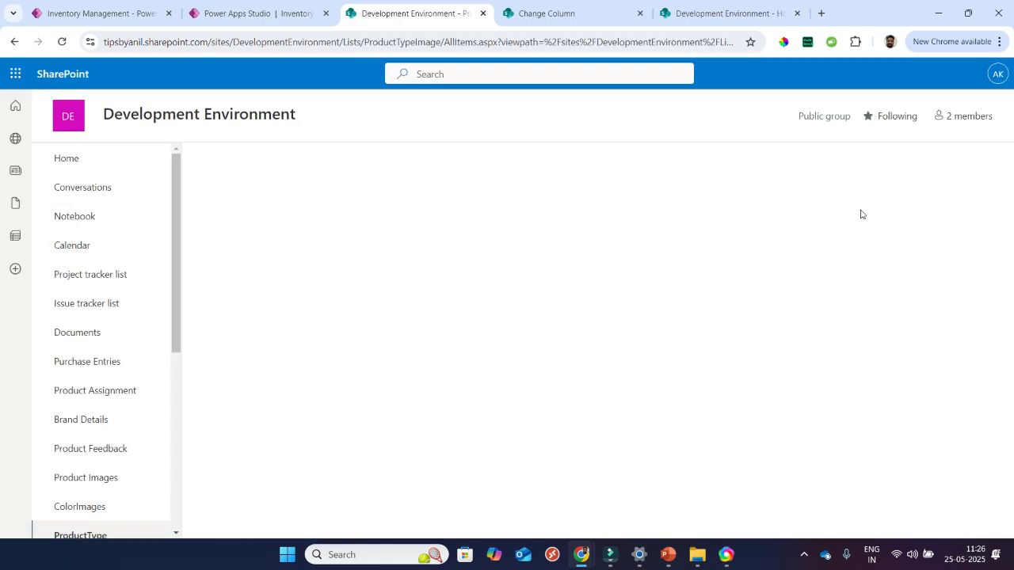
left_click(931, 80)
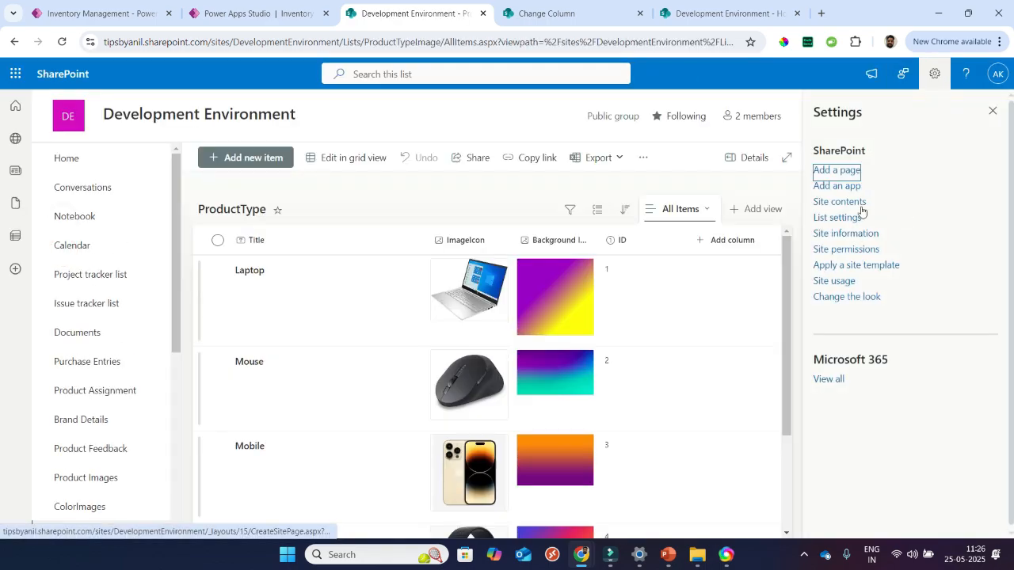
left_click(834, 220)
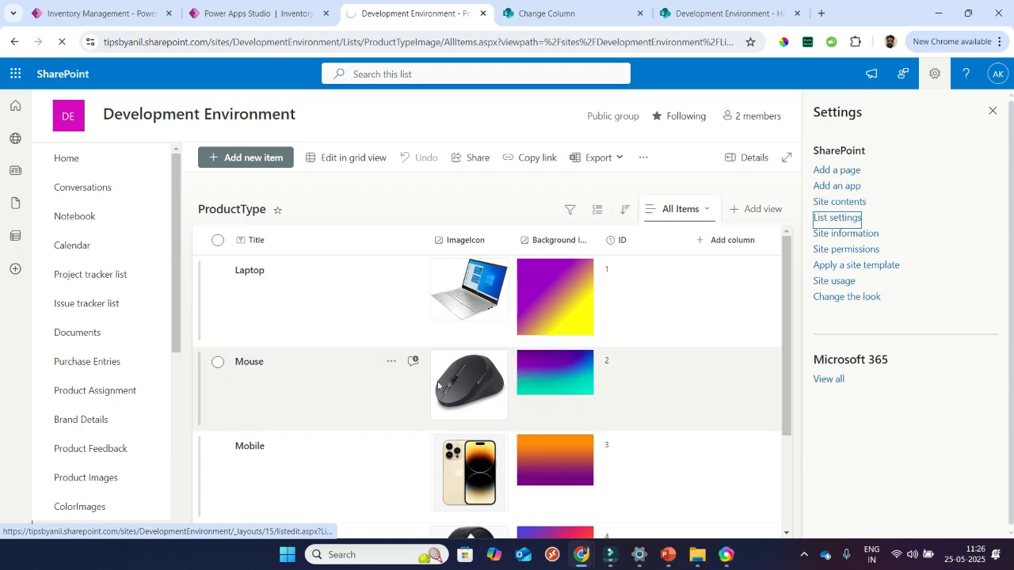
scroll(438, 386, "down", 3)
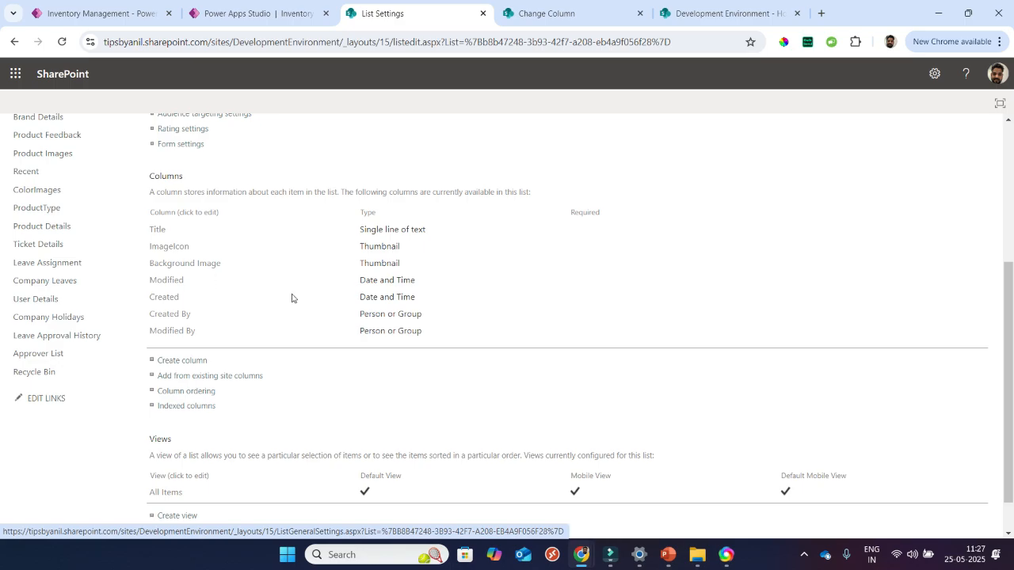
scroll(270, 258, "up", 5)
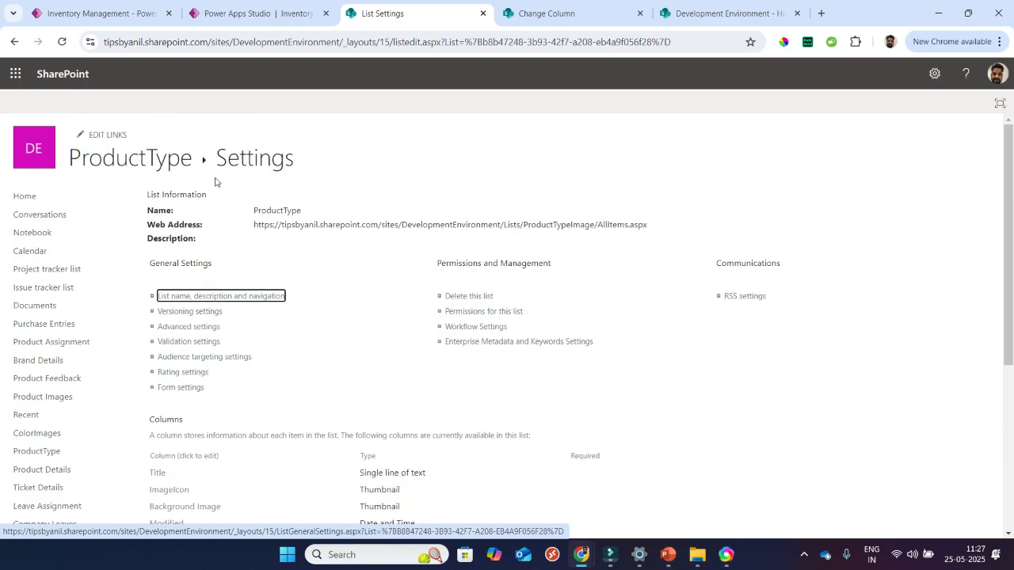
left_click(177, 157)
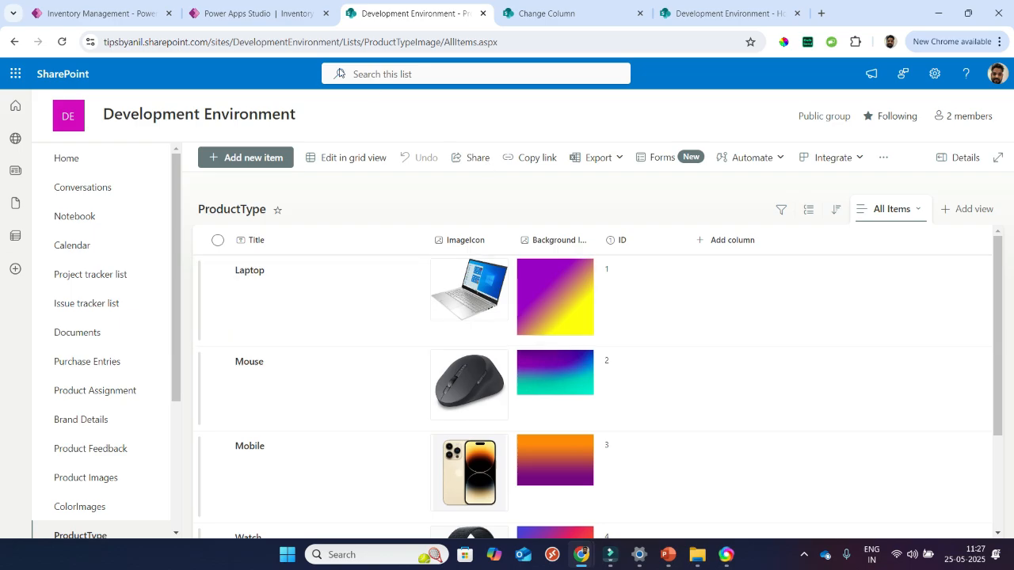
- Switch to Power Apps Studio and append a ClearCollect for Coll_Inventory to the App's OnStart formula, with AddColumns as its source
left_click(270, 16)
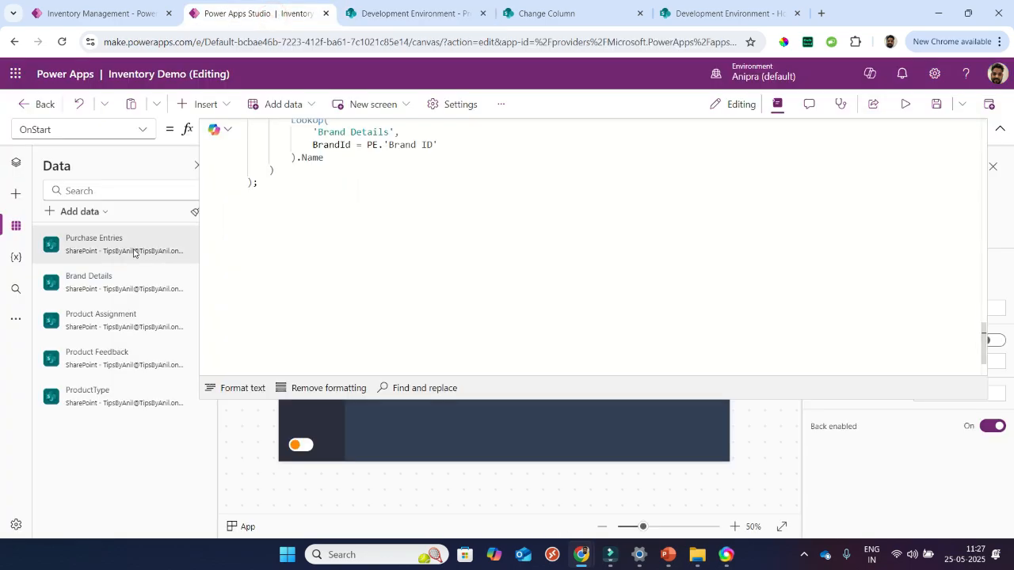
left_click(16, 163)
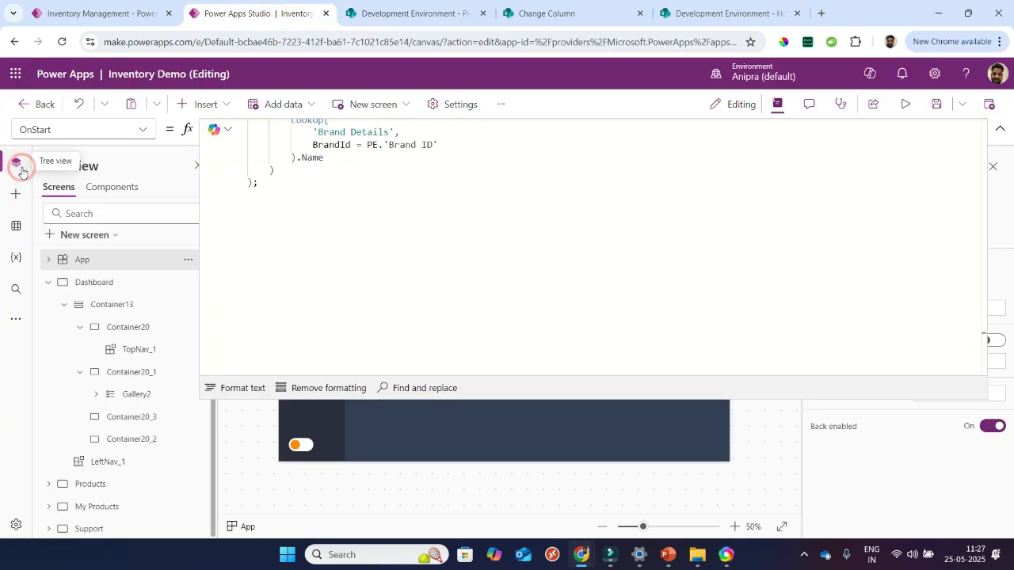
left_click(294, 213)
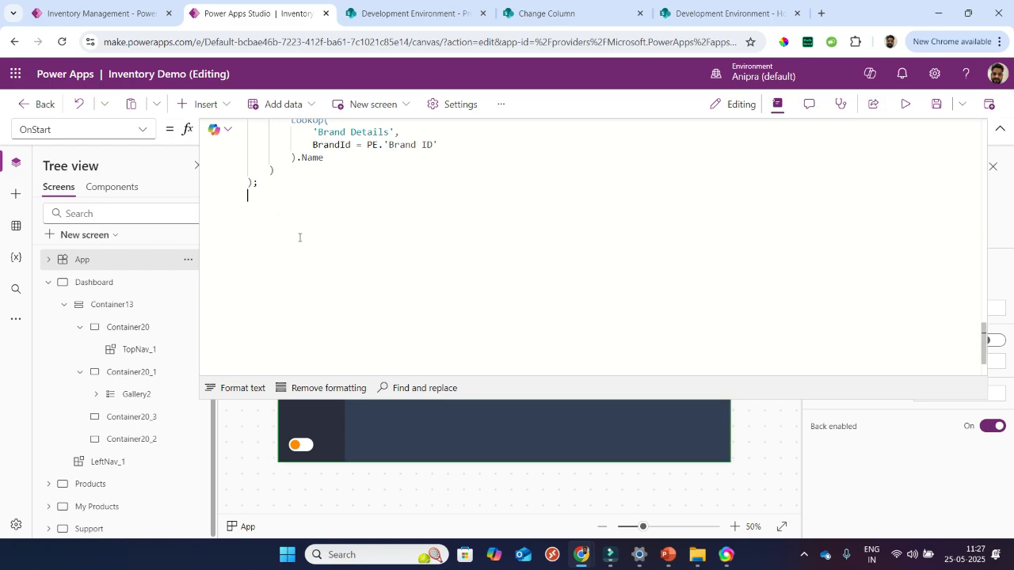
type("Clearcoll")
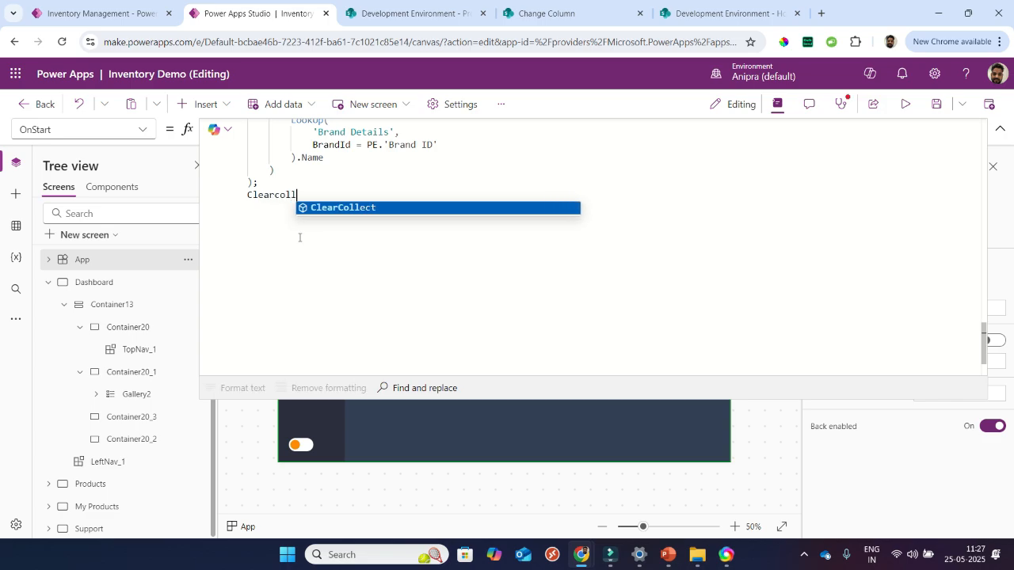
key("Tab")
type("Coll")
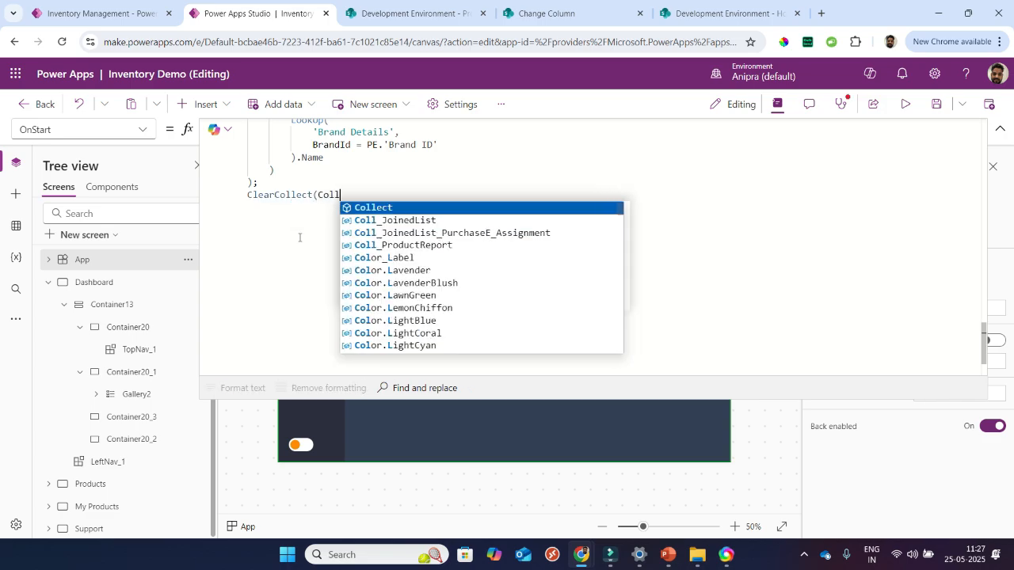
type("_Inven")
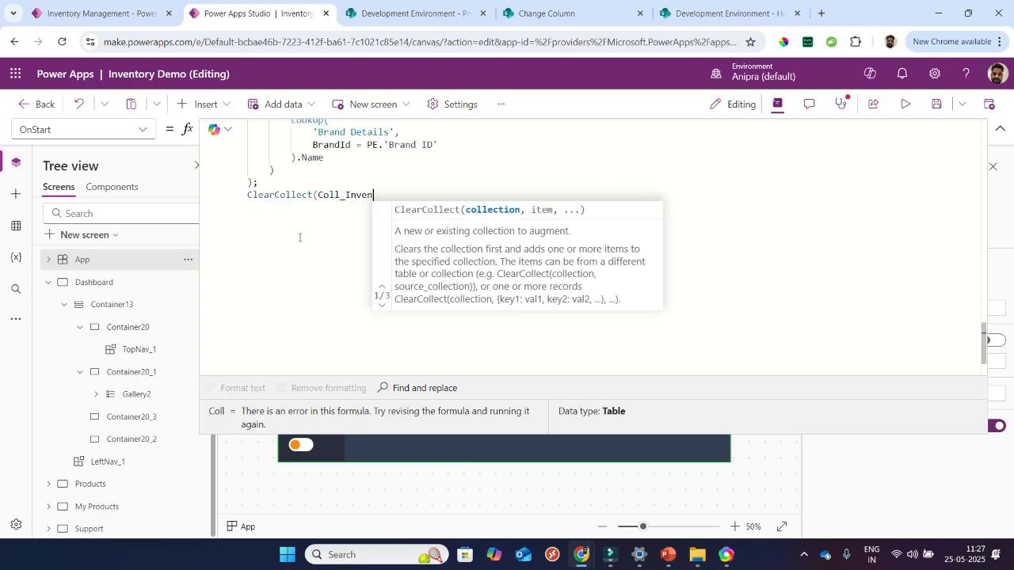
type("tory,add")
key("Tab")
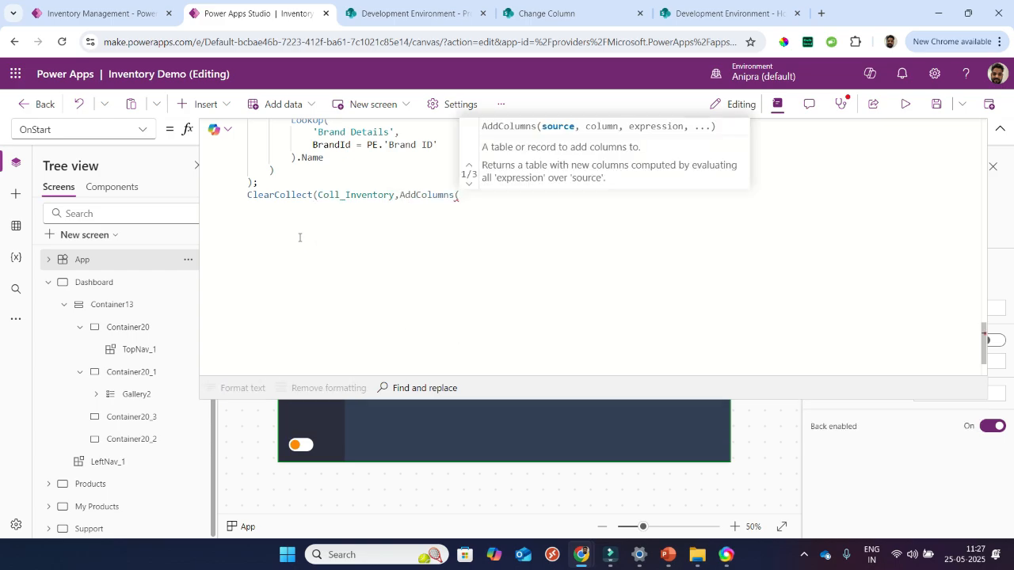
- Nest GroupBy and an inner AddColumns in the Coll_Inventory formula, using Coll_JoinedList_PurchaseE_Assignment as the source table
type("group")
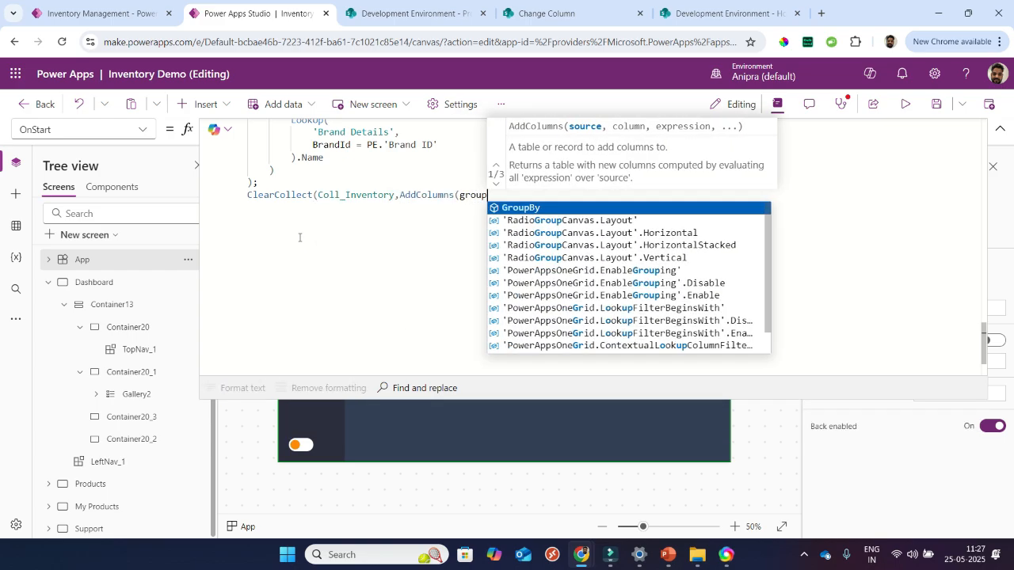
key("Tab")
type("ad")
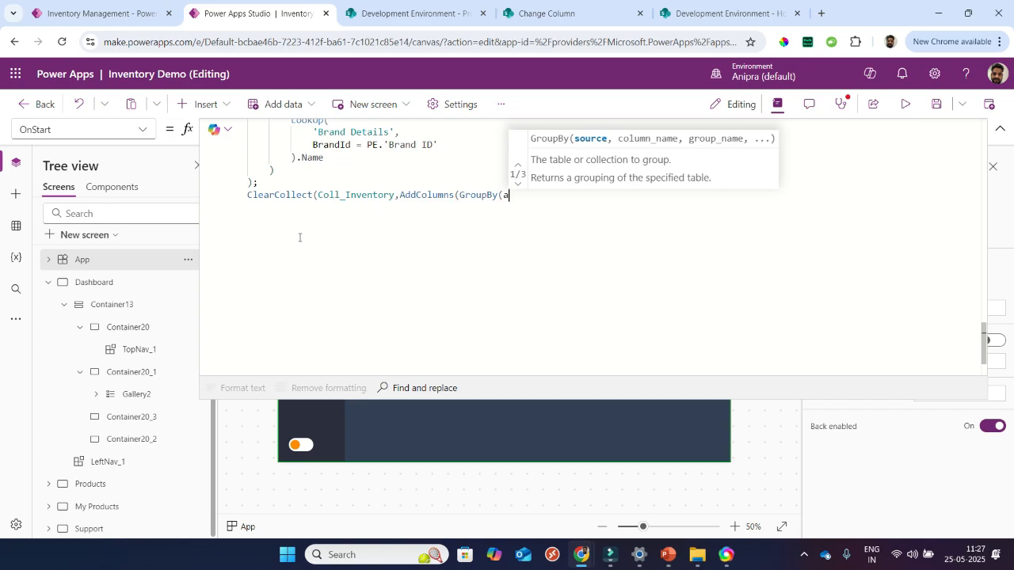
key("Tab")
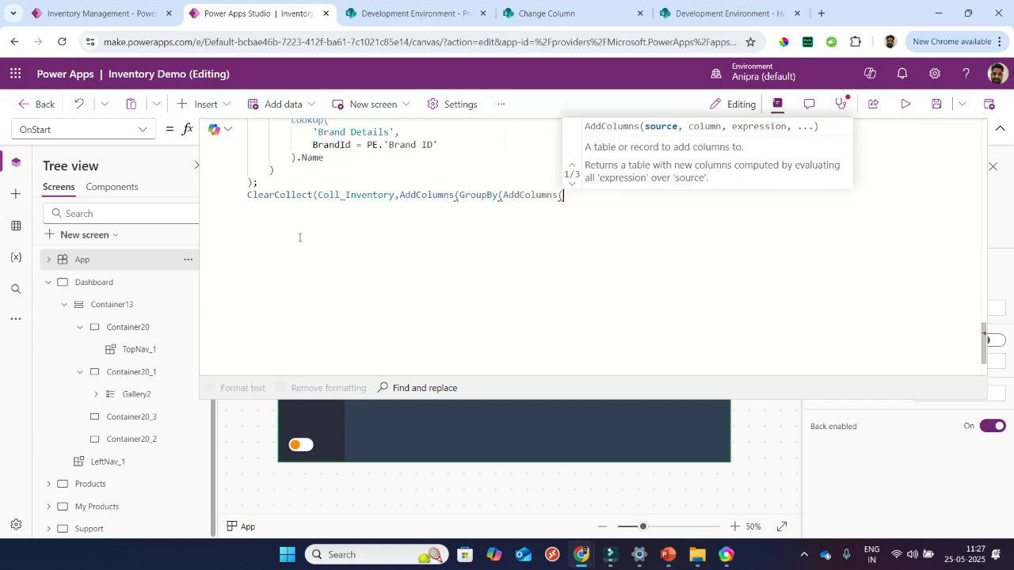
type("coll")
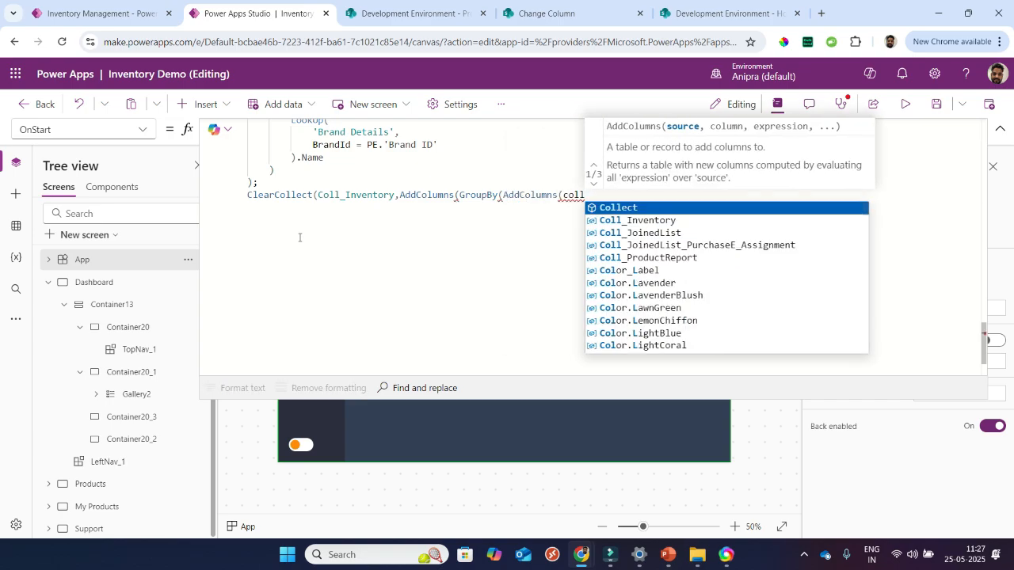
key("Down")
key("Down")
key("Tab")
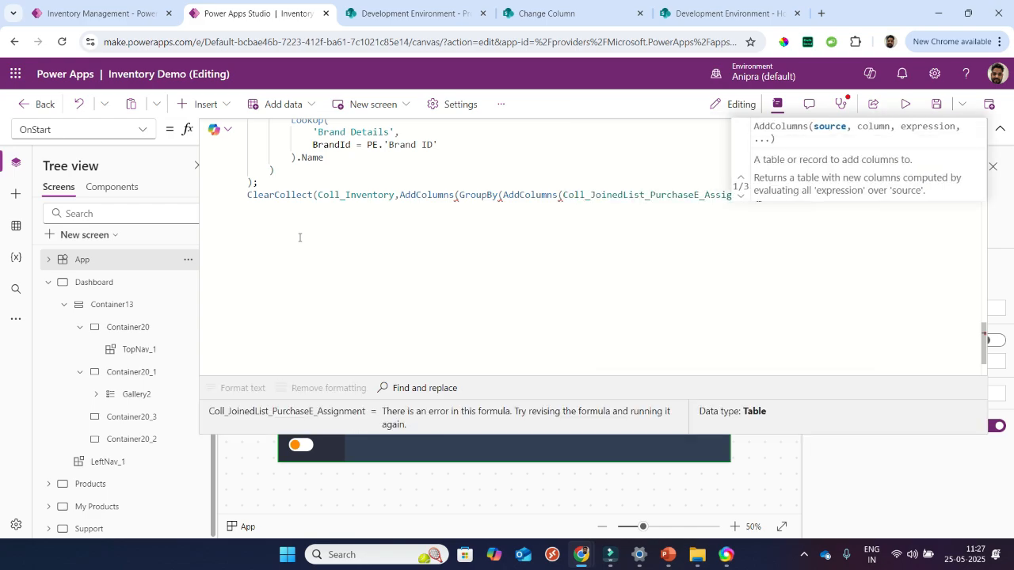
- Define a GroupByProduct column in the inner AddColumns with the expression 'Product Type'.Value
type(",gro")
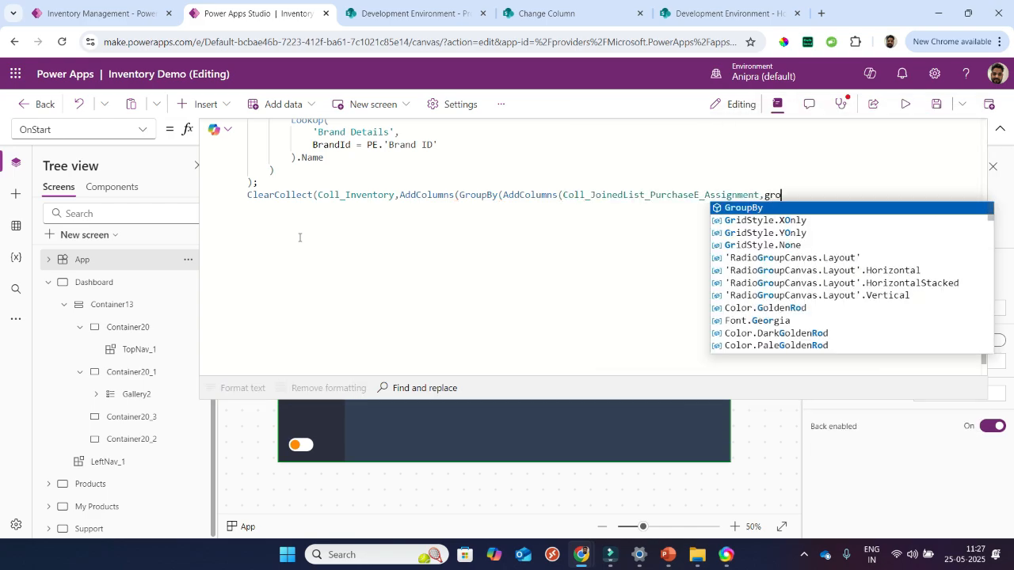
type("upBy")
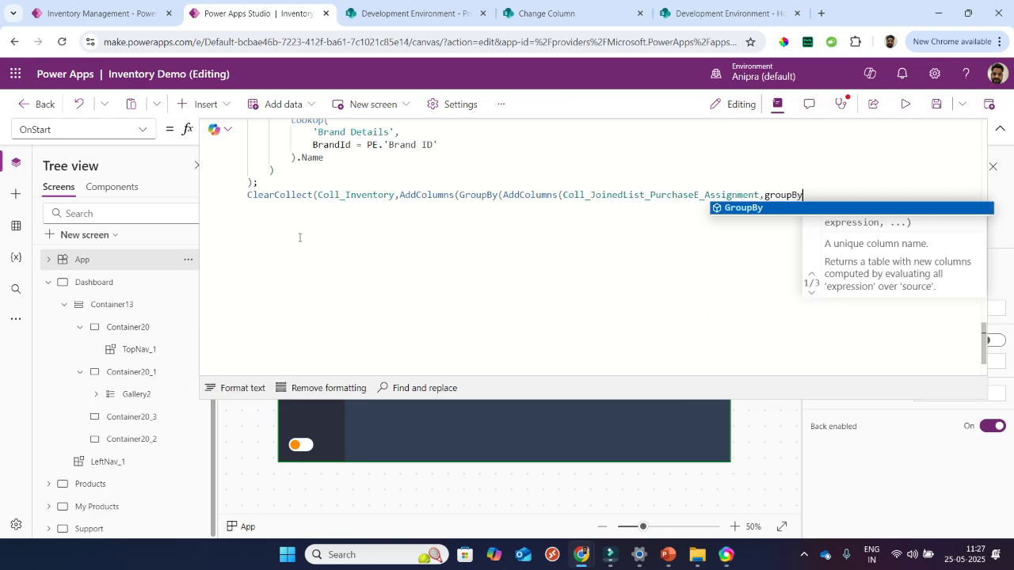
type("Product")
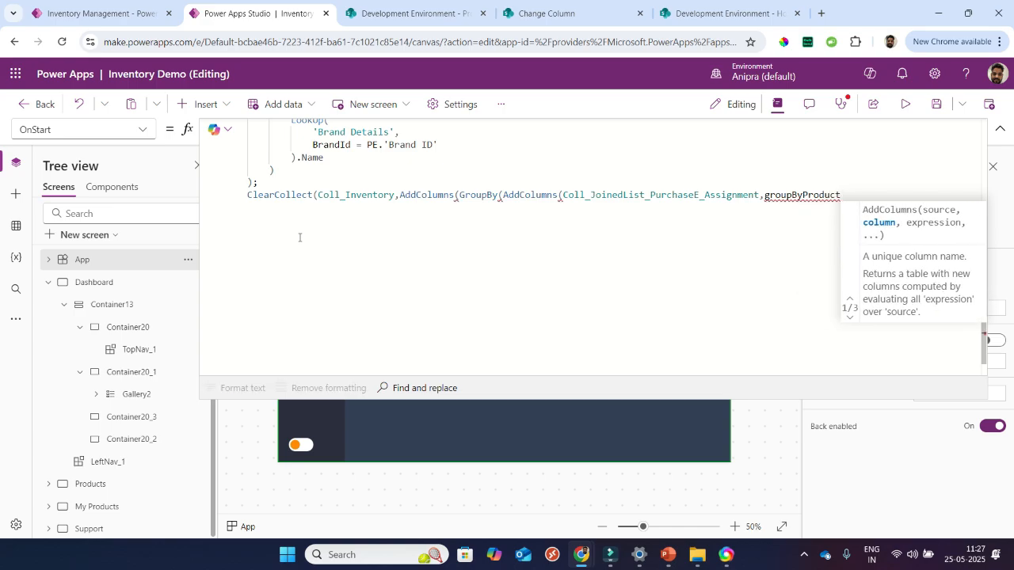
type(",'prod")
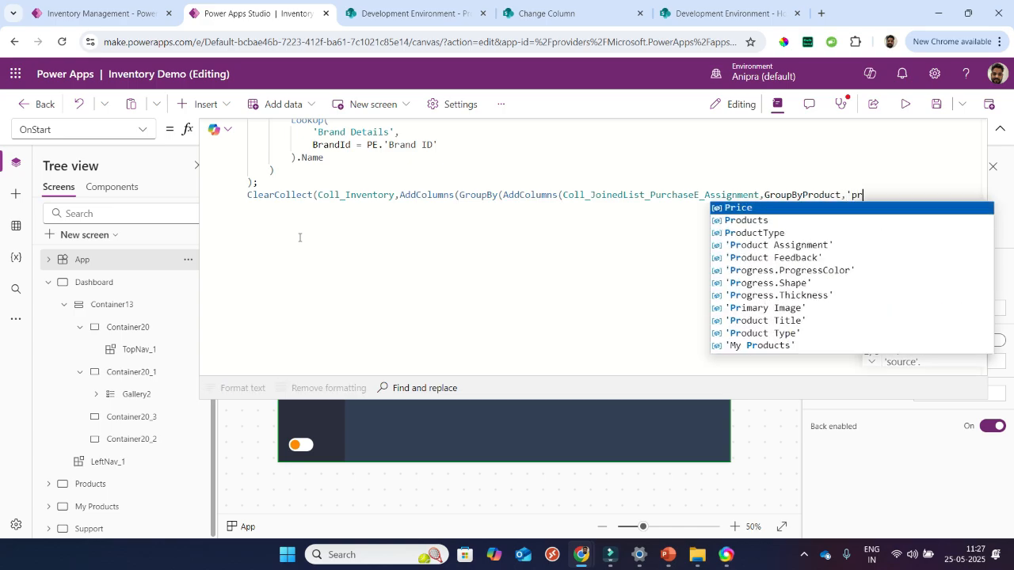
key("Down")
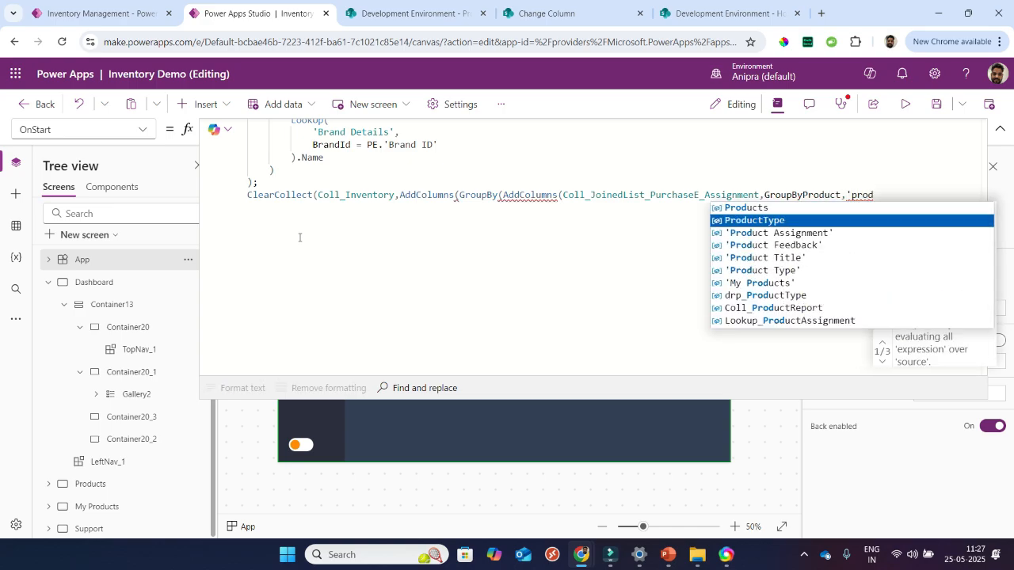
key("Down")
key("Down")
key("Down")
key("Down")
key("Tab")
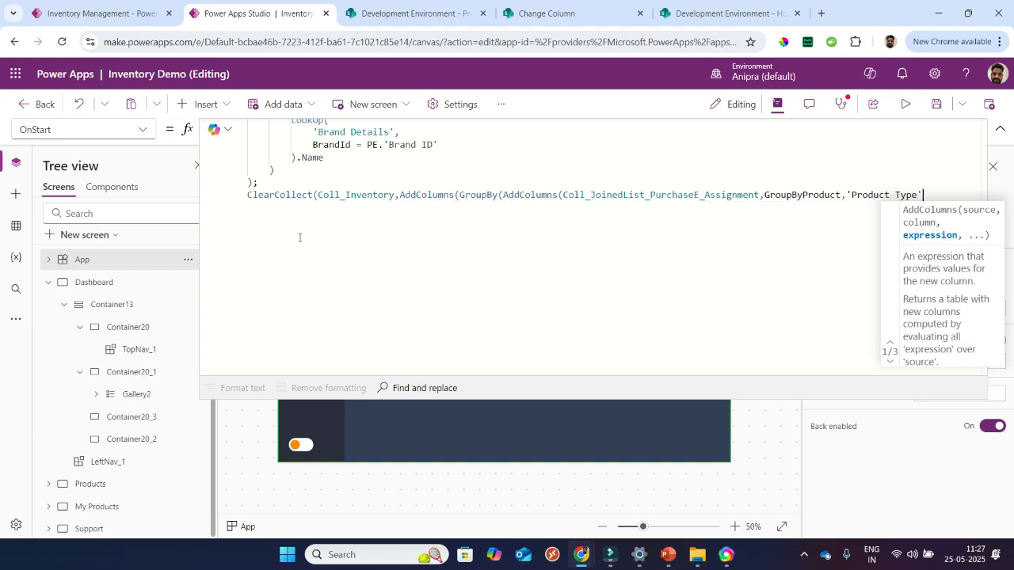
type(".val")
key("Tab")
- Group the table by GroupByProduct into CorporateGroup, and add a 'Count Value' column calculated with CountRows(CorporateGroup)
type(",G")
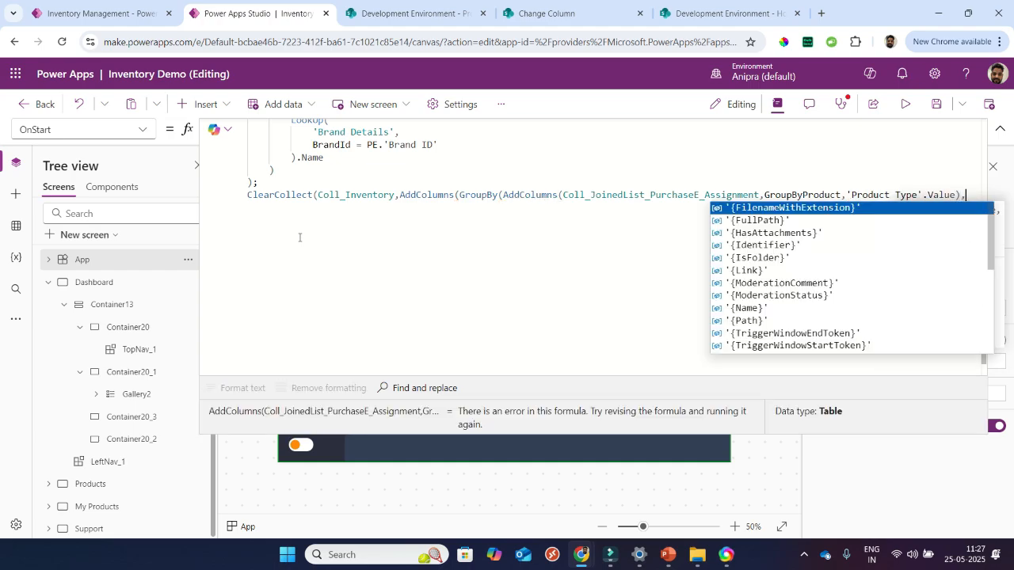
type("roup")
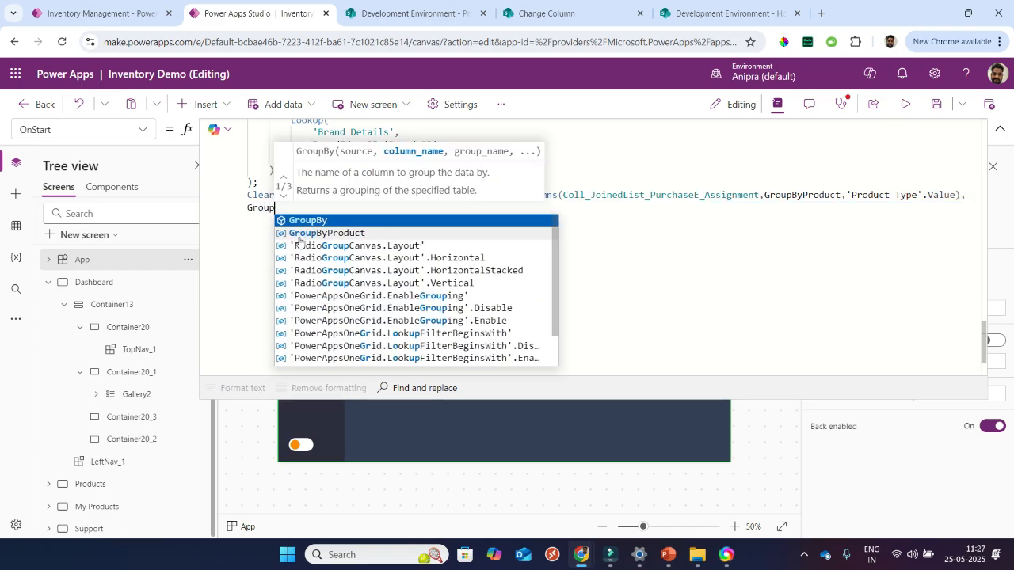
key("Tab")
type(",")
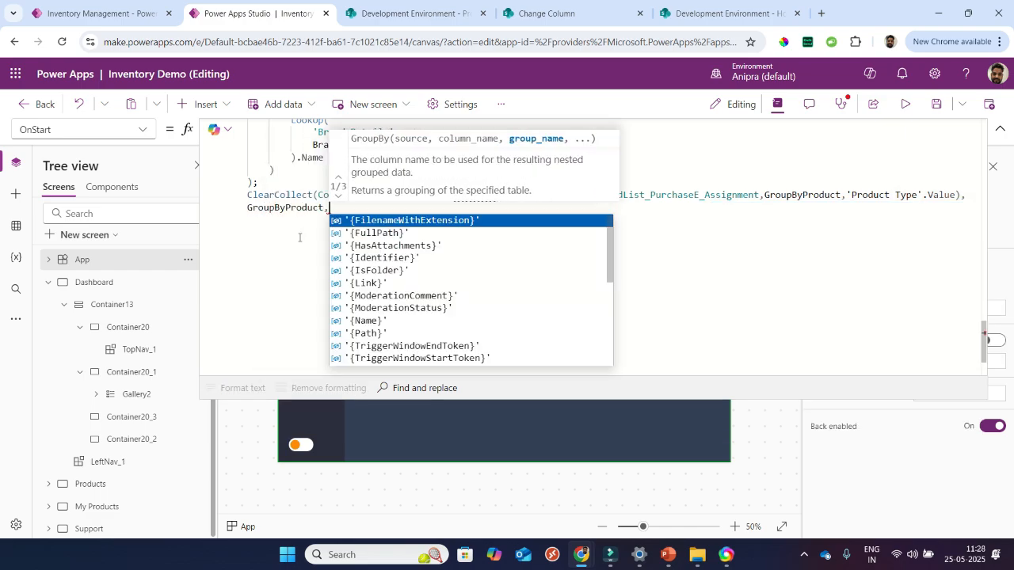
type("CorporateGroup),'Count Value',CountRows(CorporateGroup")
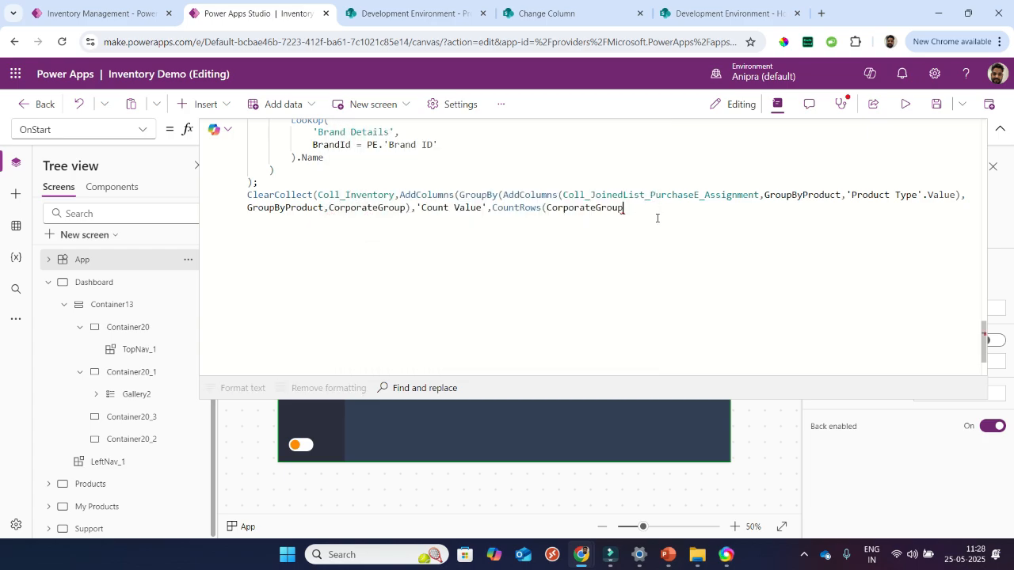
- Add an Icon column to the Coll_Inventory formula using LookUp on ProductType, matching Title to GroupByProduct
type("),Icon,LookUp(")
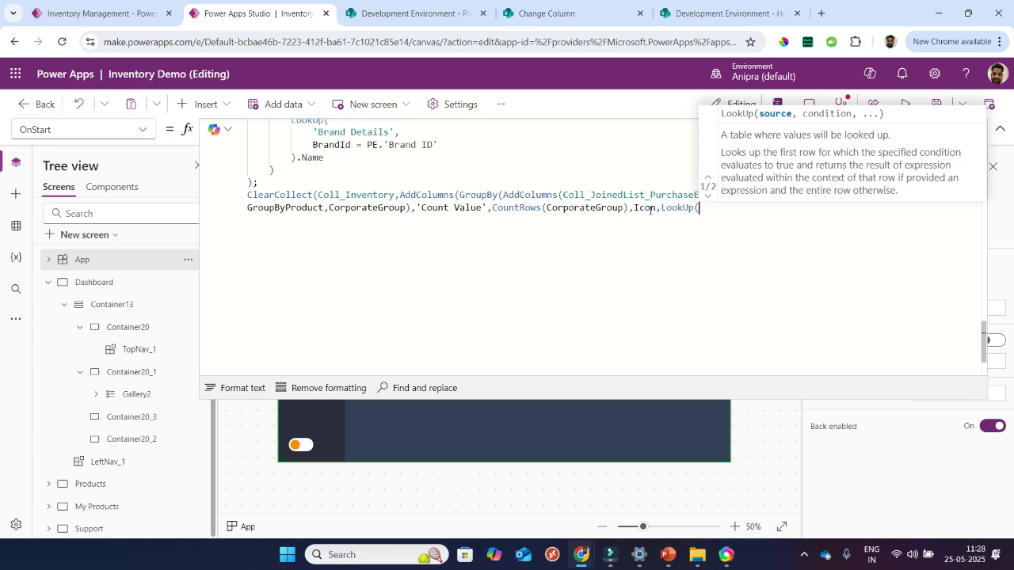
type("ProductType")
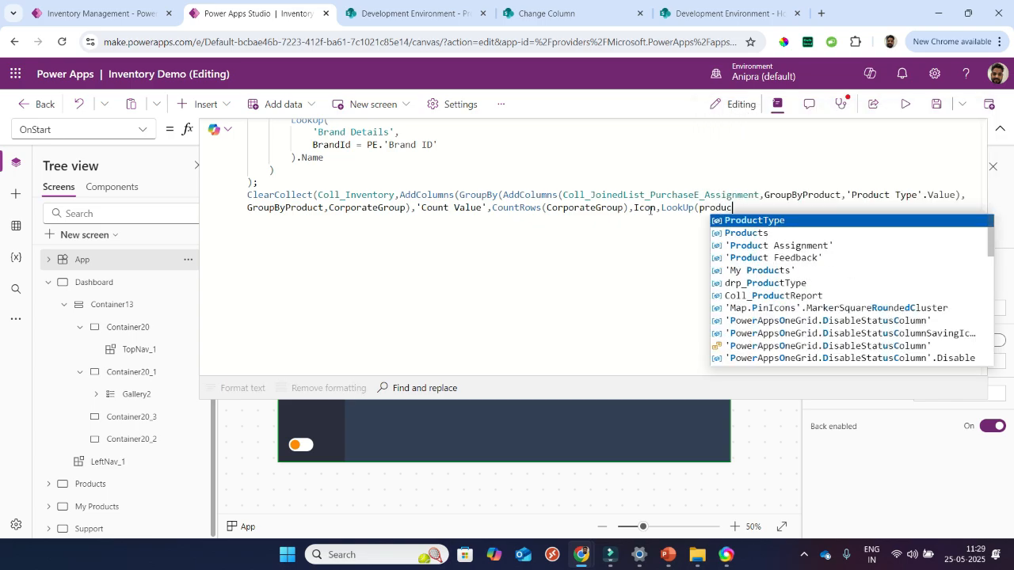
type(",")
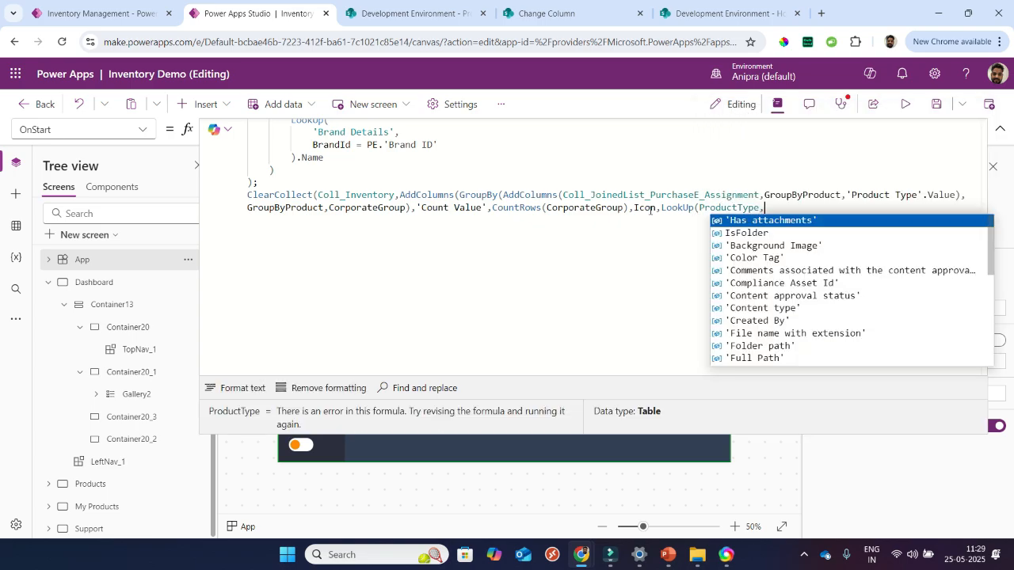
type("Title=")
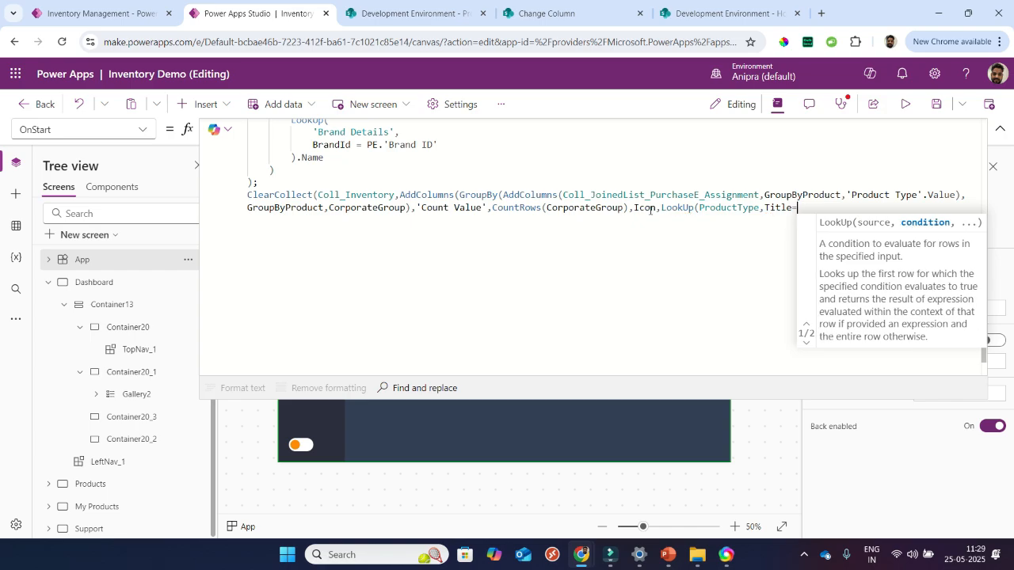
type("gru")
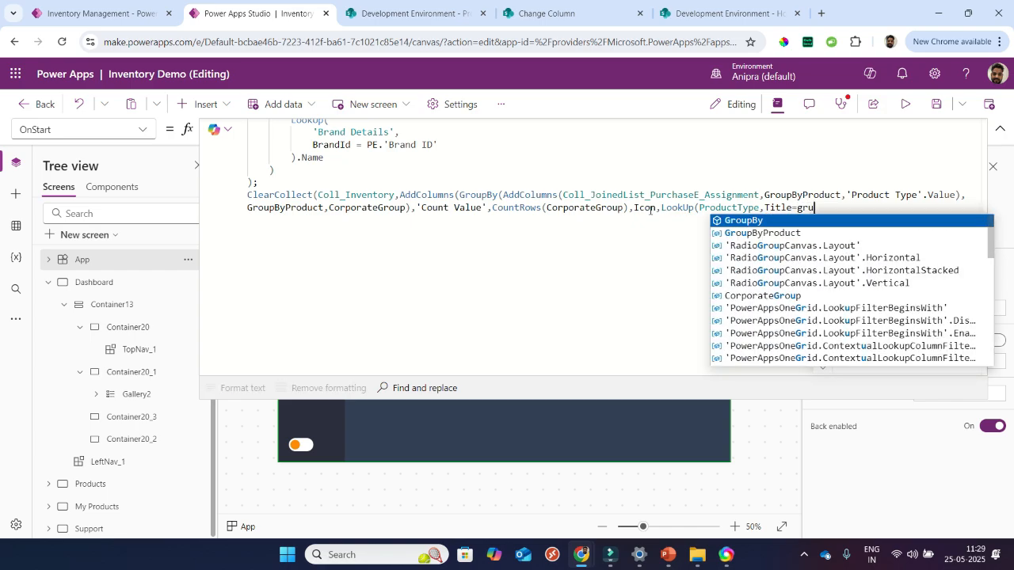
key("Down")
key("Tab")
type(".")
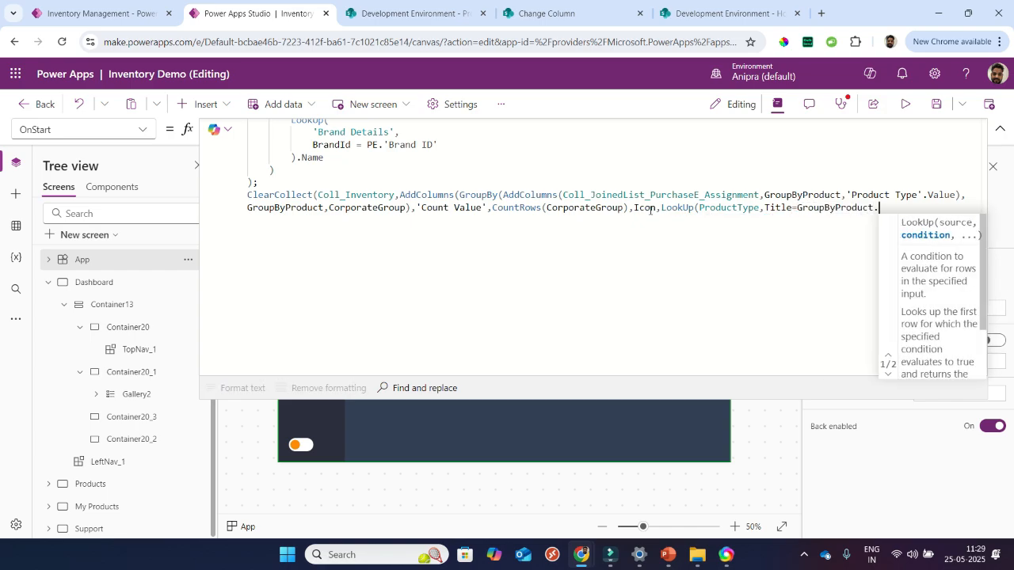
- Close the Icon column's LookUp so it returns ImageIcon, and begin another added column named GBImage
type("tot")
key("BackSpace")
key("BackSpace")
key("BackSpace")
key("BackSpace")
type(").ImageIcon,GBImage")
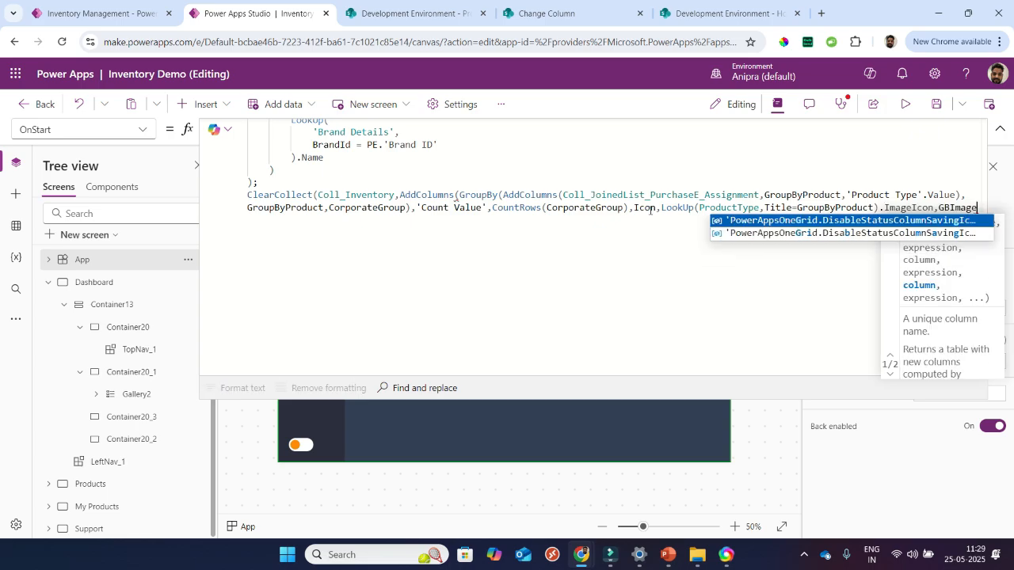
- Define the GBImage column with a LookUp on ProductType where Title equals GroupByProduct
type(",LookUp(")
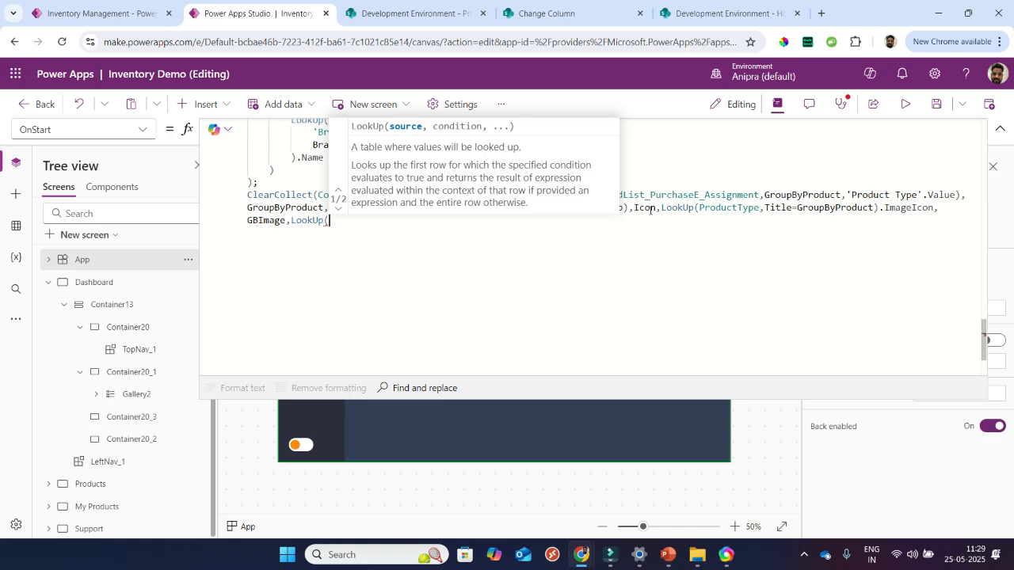
type("ProductType")
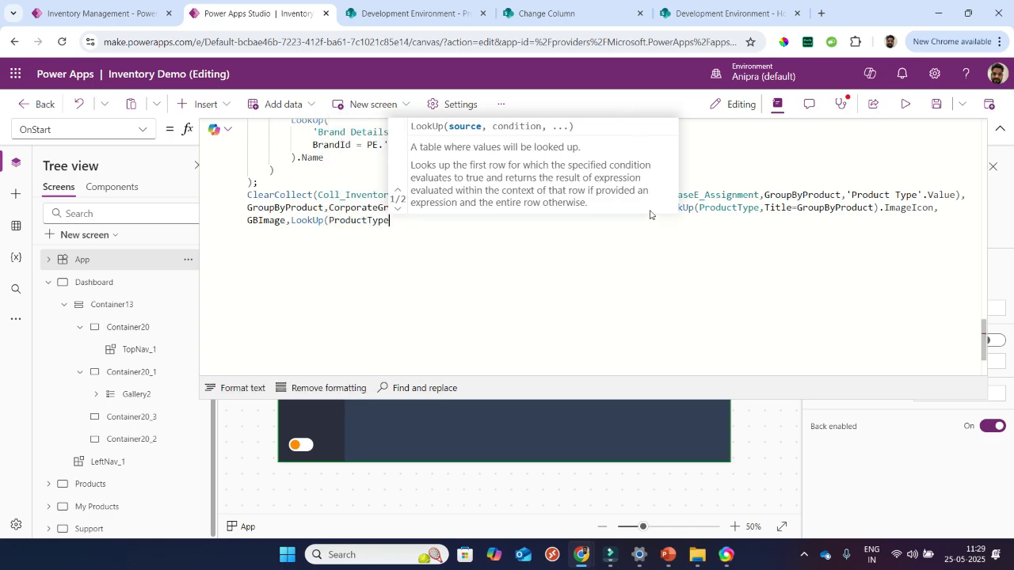
type(",Title")
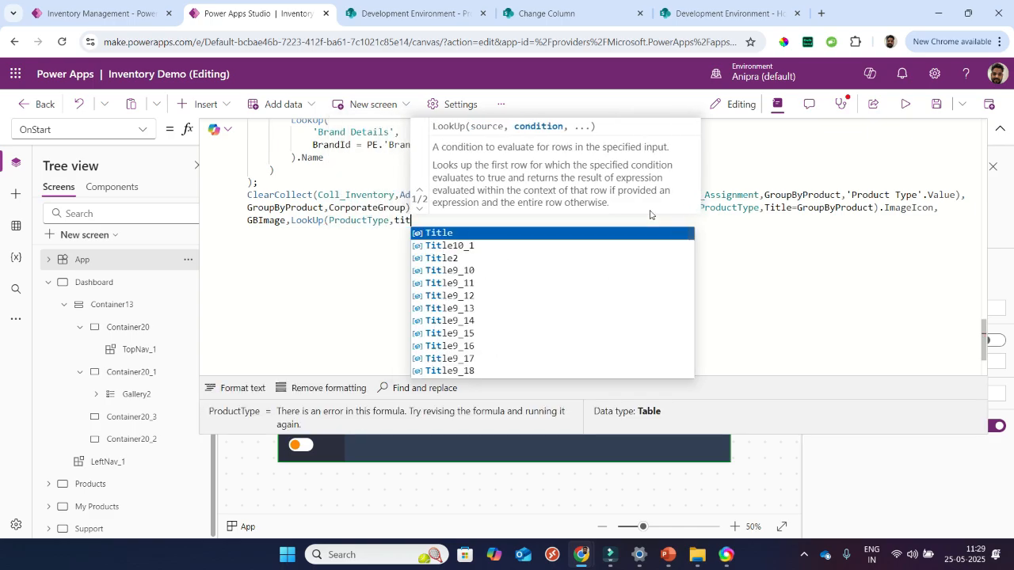
type("=corpo")
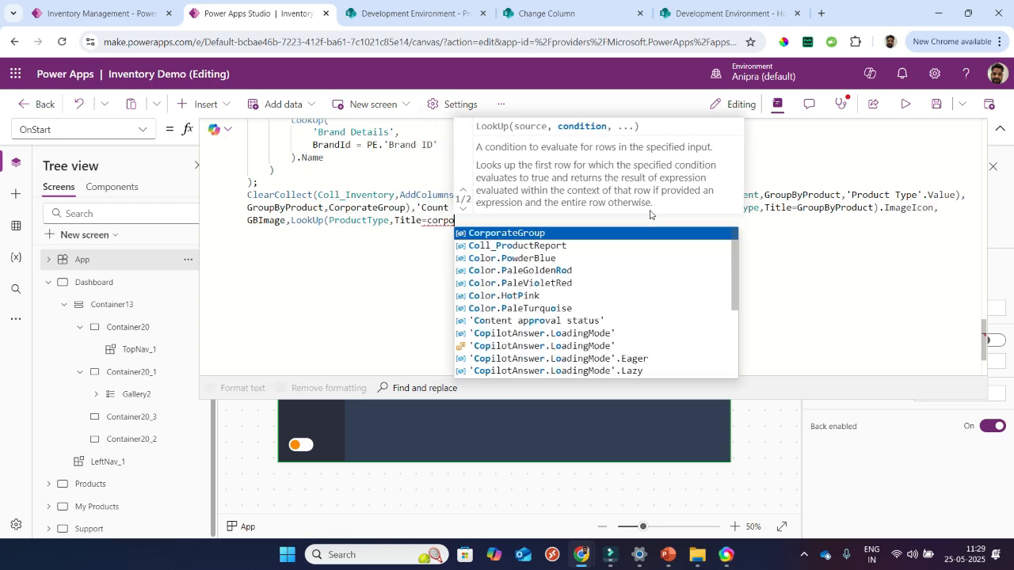
key("BackSpace")
key("BackSpace")
key("BackSpace")
key("BackSpace")
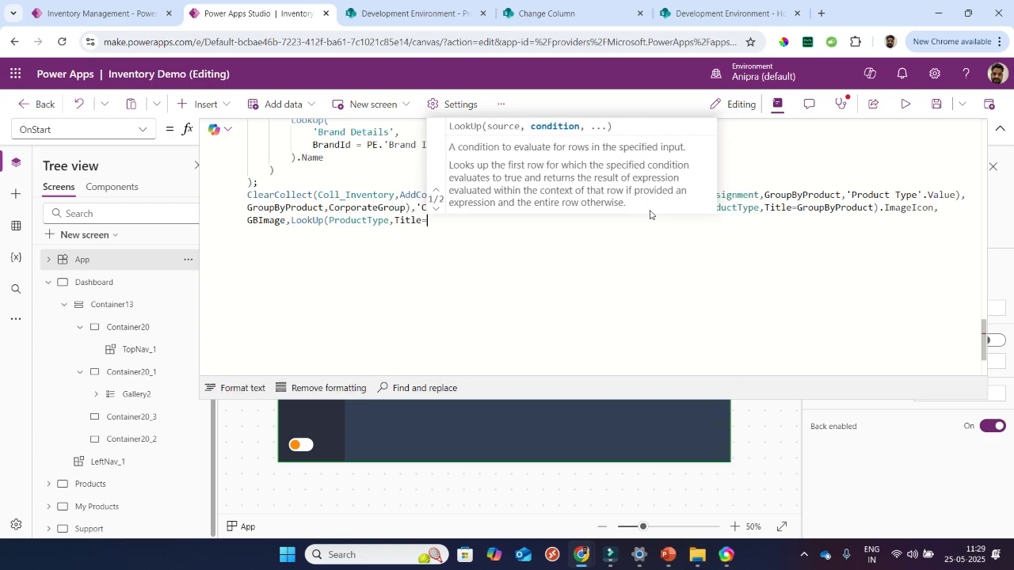
type("group")
key("Down")
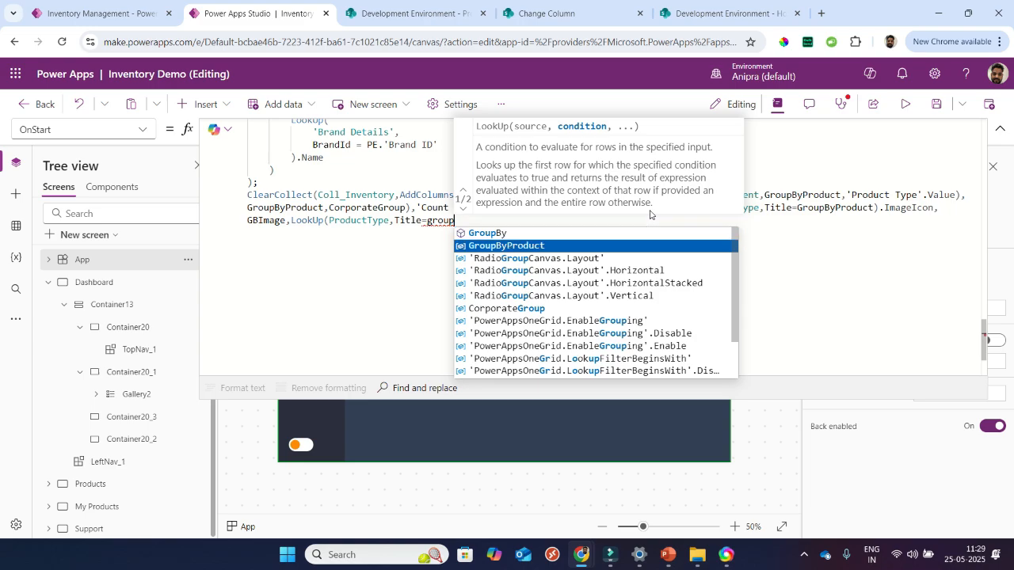
key("Tab")
- Return 'Background Image' from the GBImage LookUp, close the AddColumns and ClearCollect functions, and format the OnStart formula
type(").")
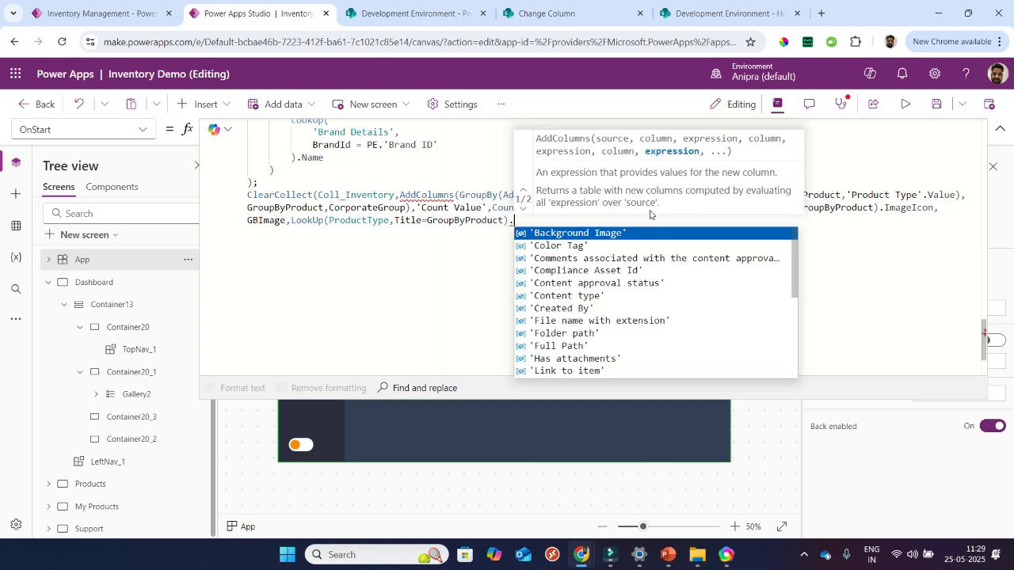
key("Tab")
type(")")
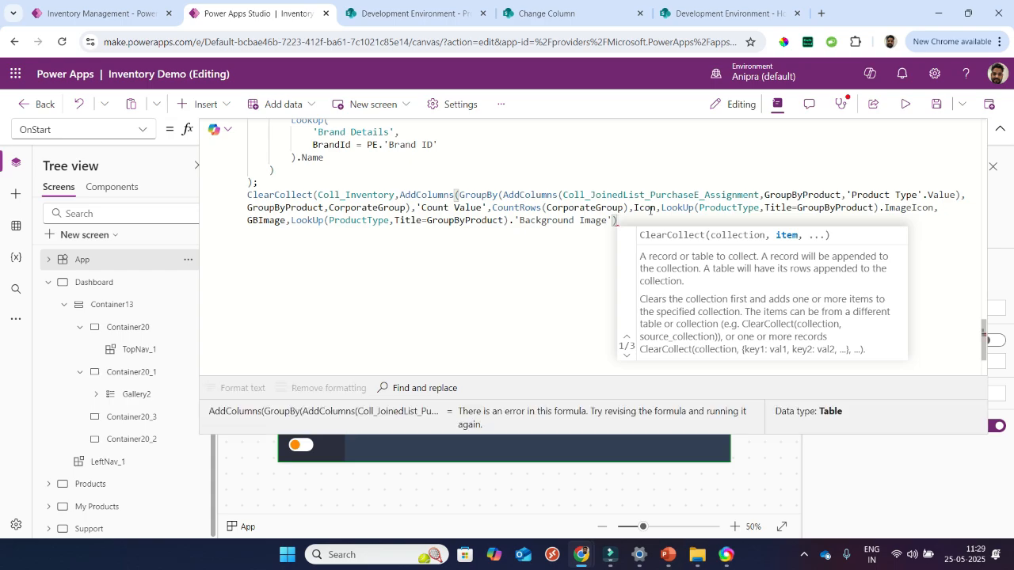
type(")")
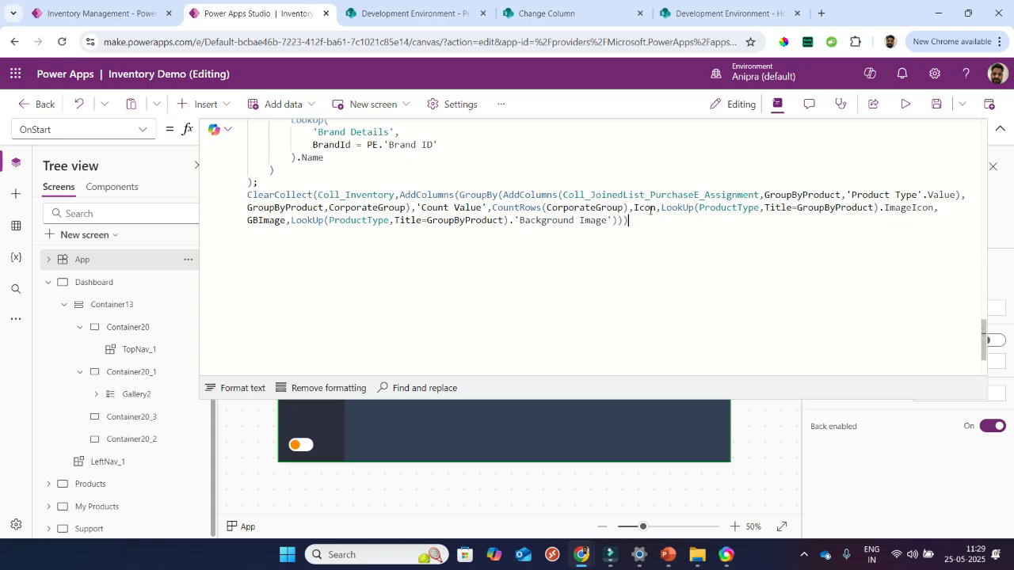
key("BackSpace")
left_click(257, 388)
scroll(382, 313, "down", 2)
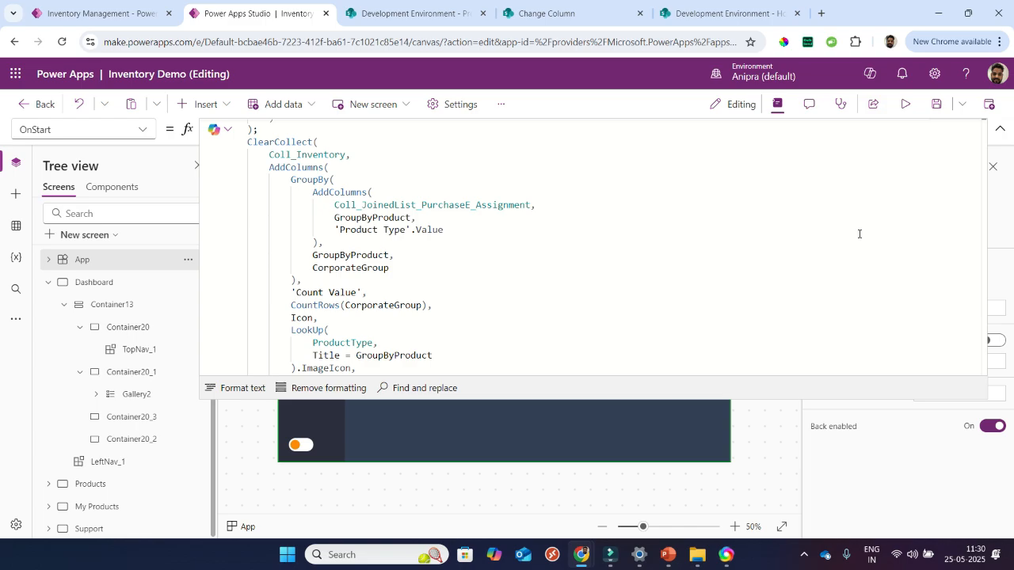
- Rename the collection in the ClearCollect formula to Coll_TotalInventory and run the App's OnStart
left_click(296, 154)
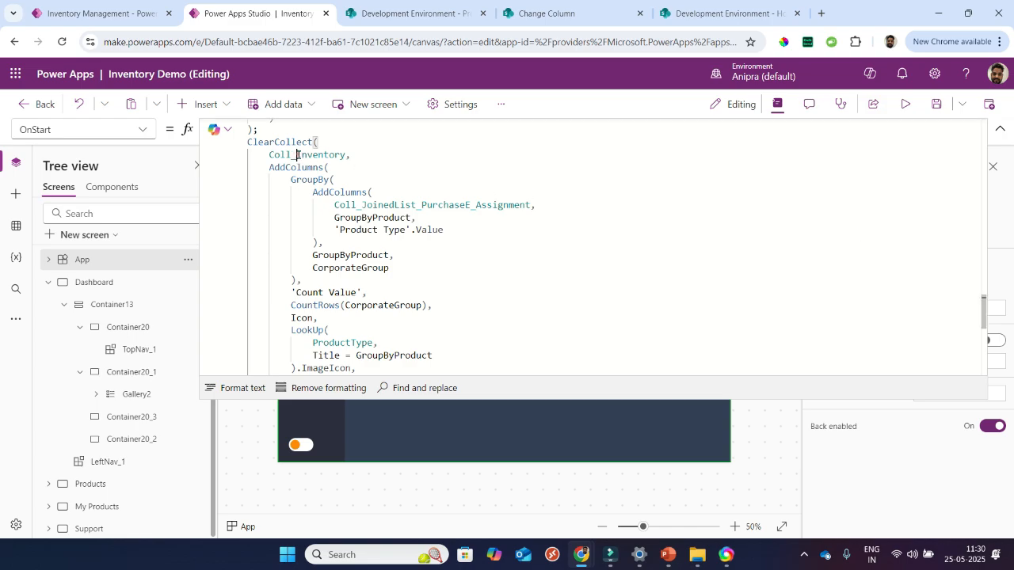
type("Total")
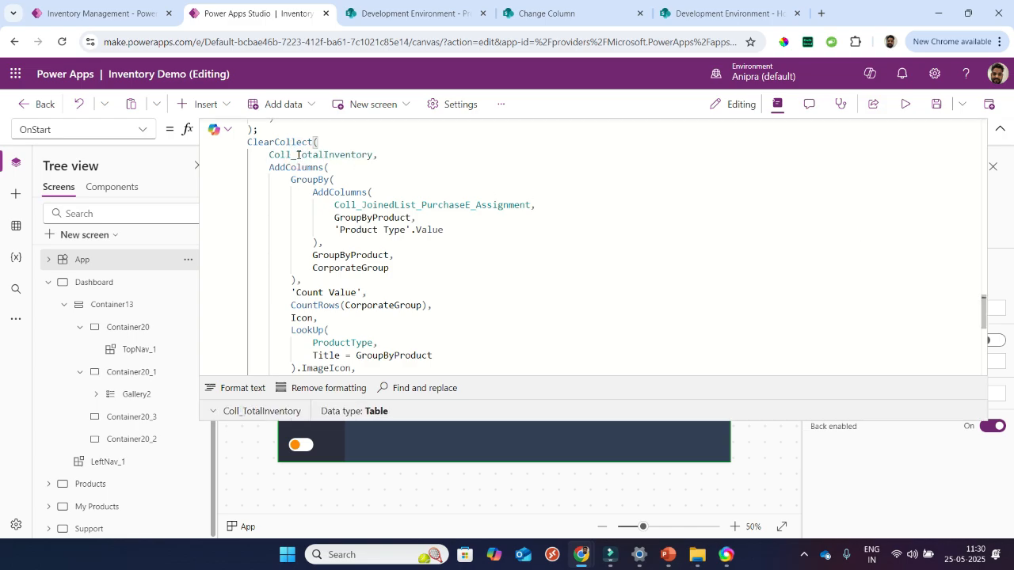
left_click(188, 260)
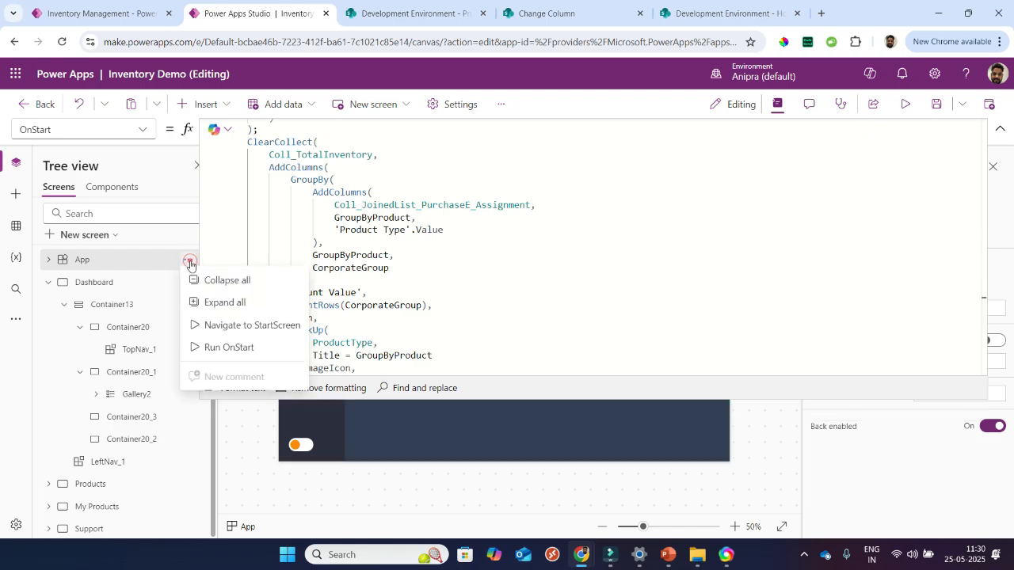
left_click(218, 346)
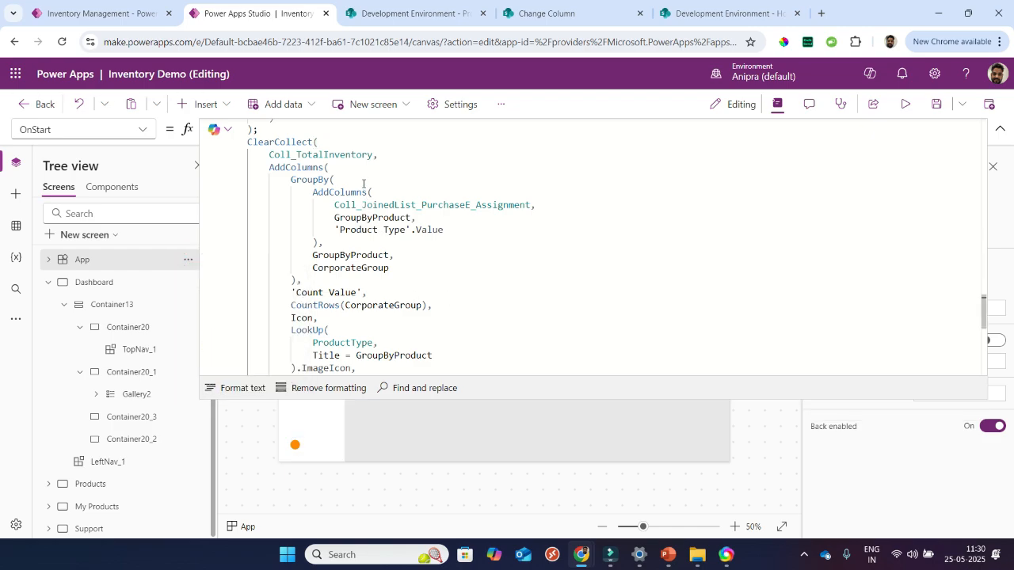
- Shorten the formula editor and preview the contents of Coll_TotalInventory from its name in the formula
left_click_drag(743, 398, 733, 309)
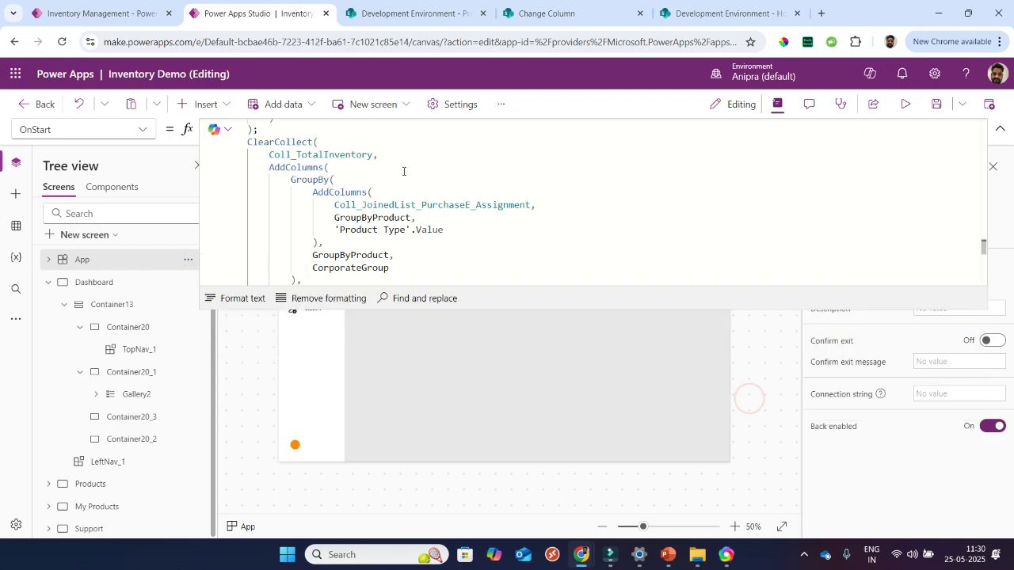
double_click(333, 155)
left_click(214, 322)
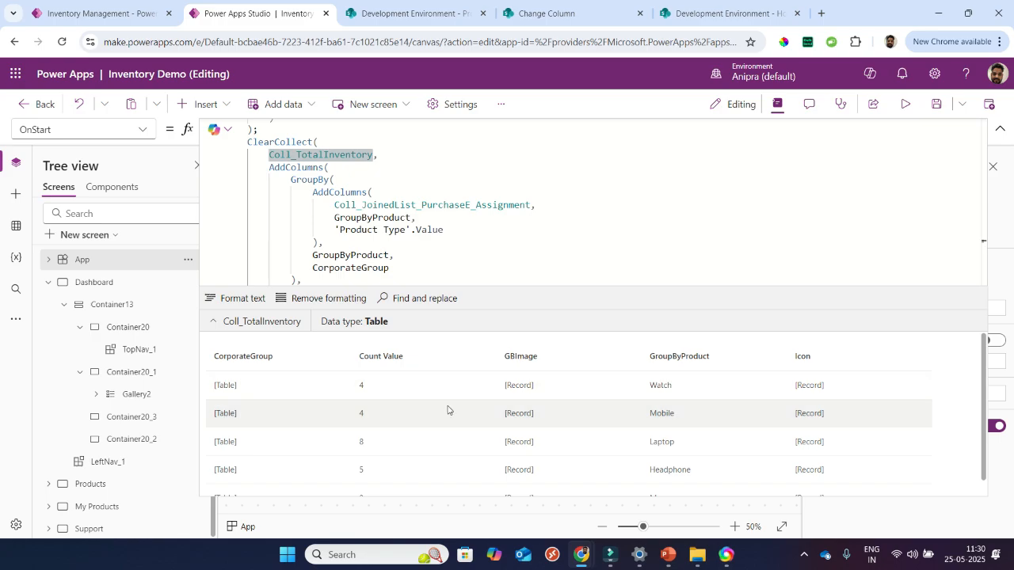
- View the Coll_TotalInventory table among the app's collection variables
left_click(17, 260)
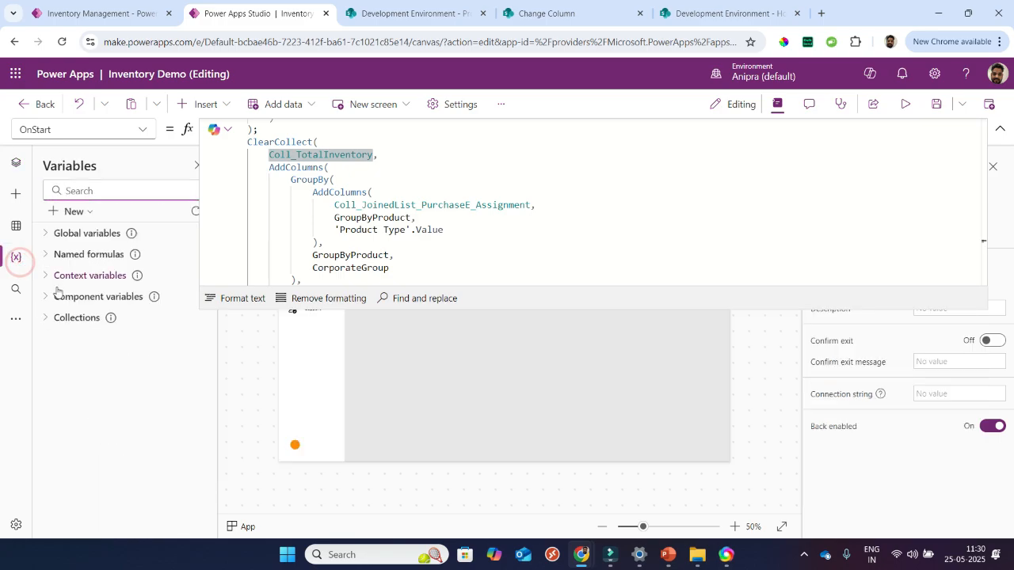
left_click(45, 318)
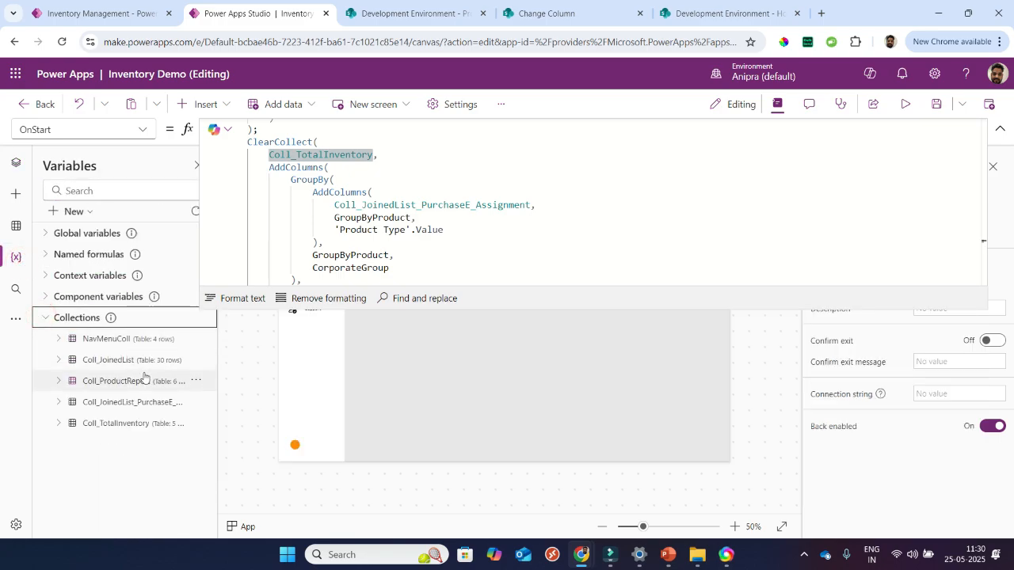
left_click(194, 426)
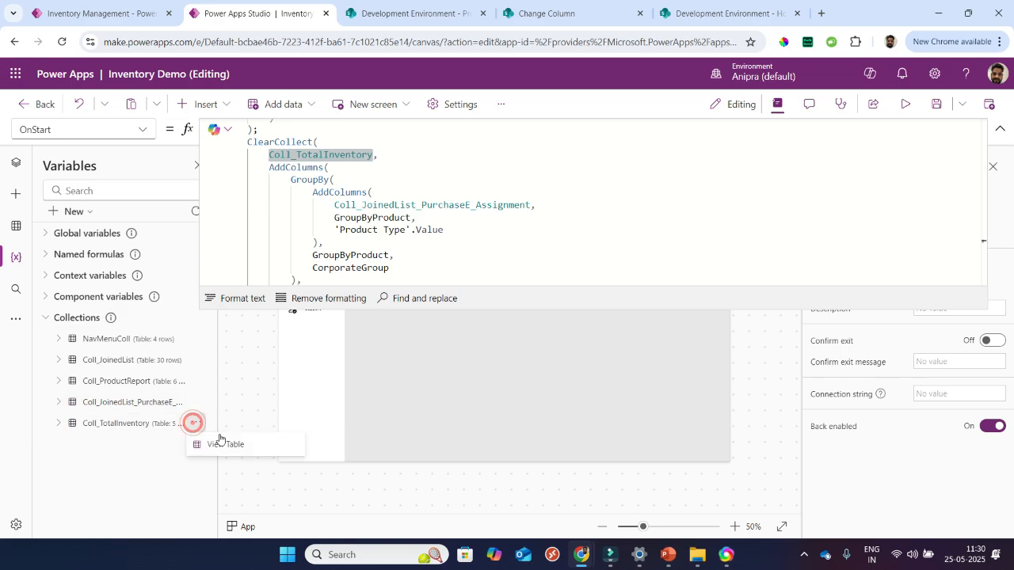
left_click(225, 441)
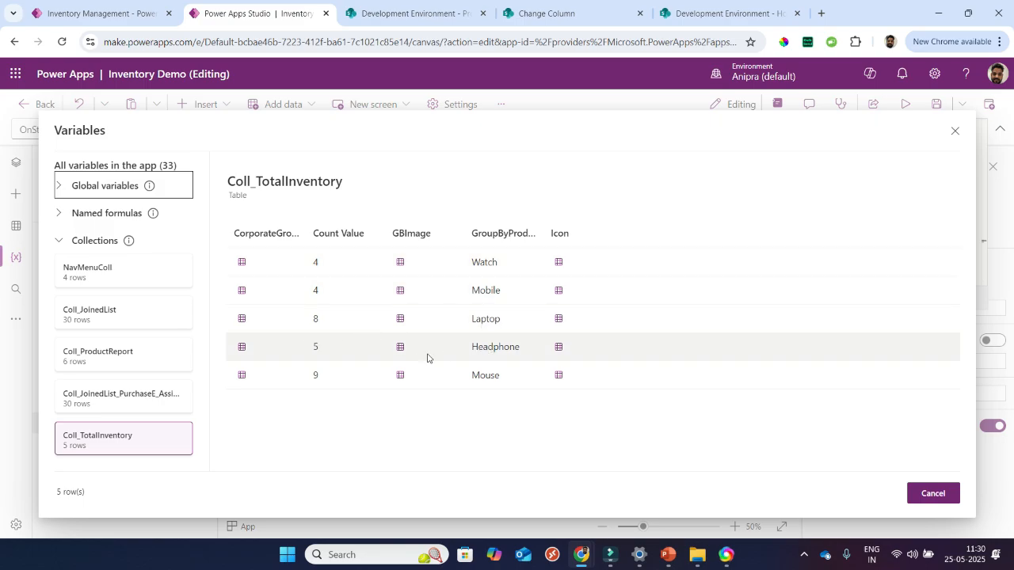
- Compare the collection's product counts with the published Inventory Management dashboard, then return to Power Apps Studio and close the table view
left_click(128, 15)
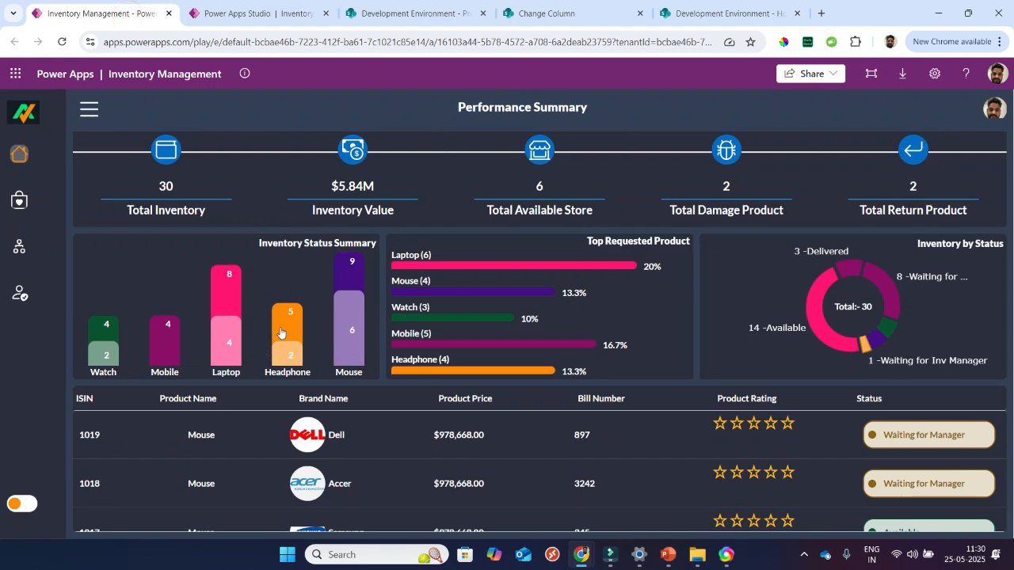
left_click(284, 16)
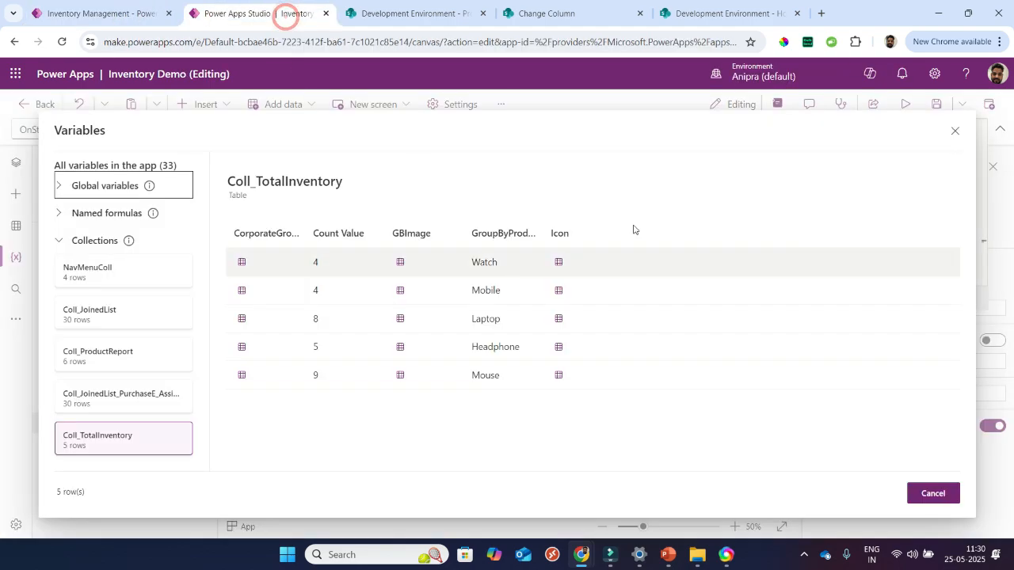
left_click(957, 132)
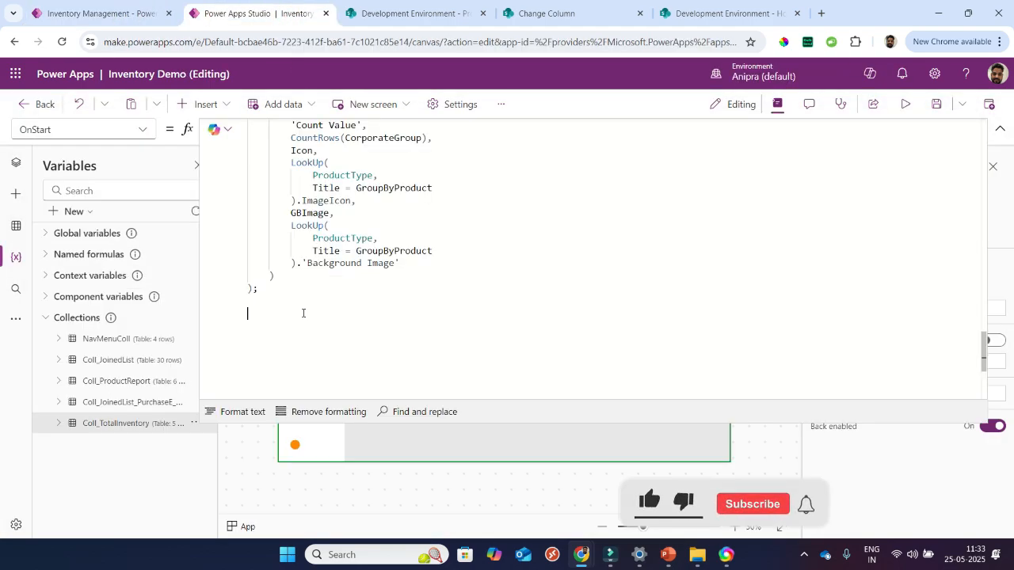
- Append a new ClearCollect for the collection Coll_AvailbleInventory at the end of the App's OnStart formula
left_click(302, 313)
type("Coll")
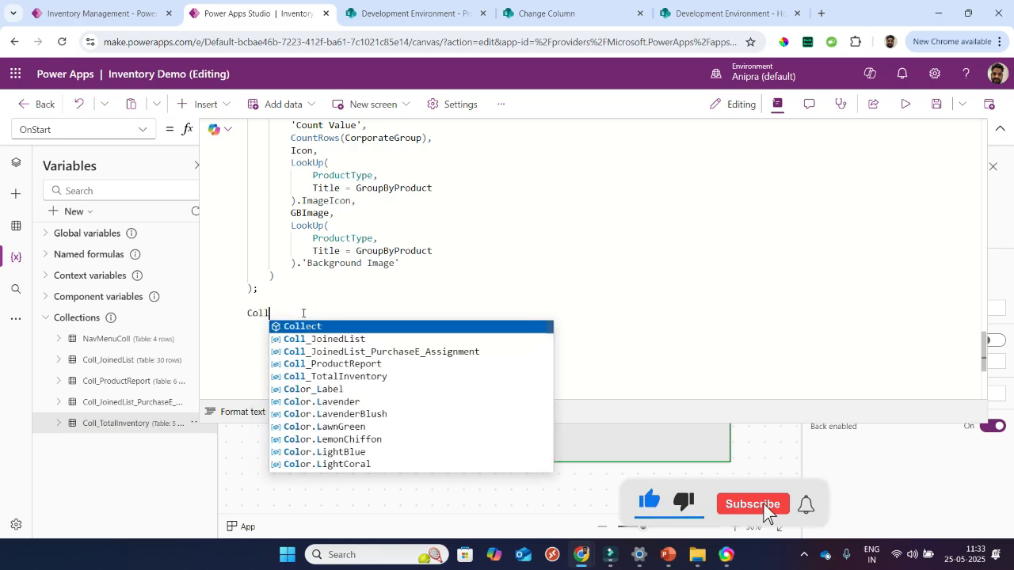
key("BackSpace")
key("BackSpace")
key("BackSpace")
type("learCollect(")
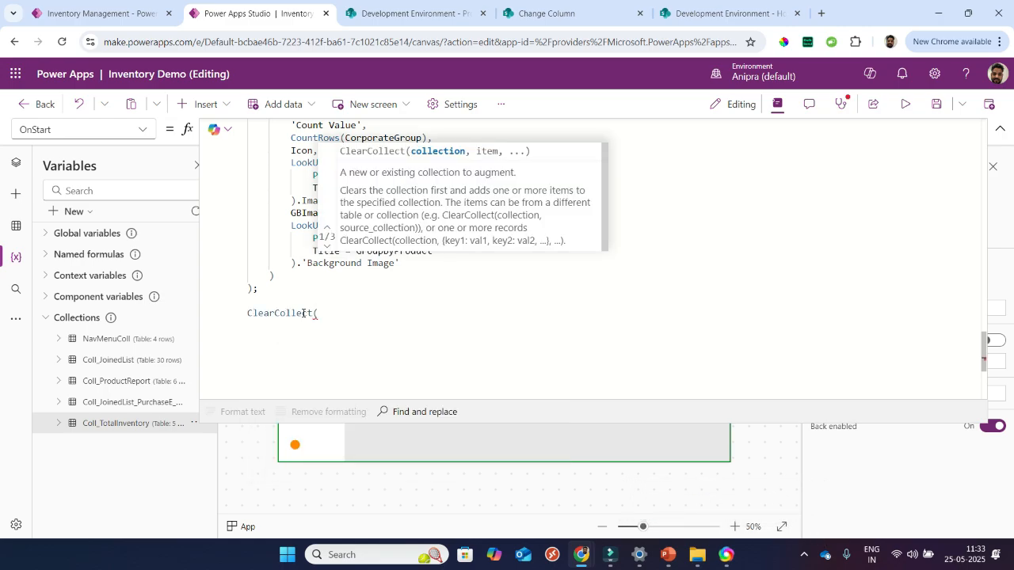
type("Coll_AvailbleInventory")
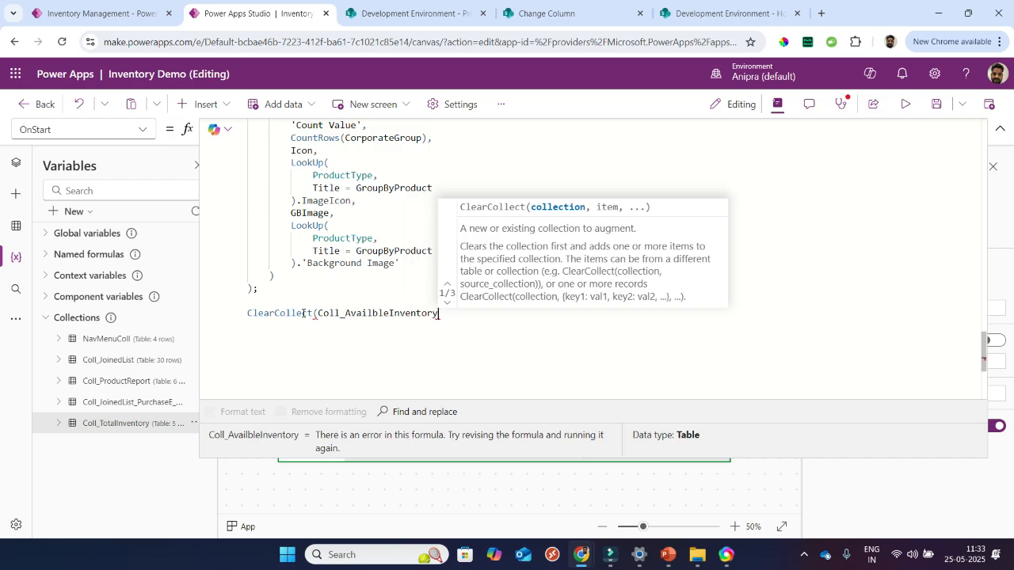
- Give the Coll_AvailbleInventory ClearCollect a nested AddColumns(GroupBy(AddColumns( expression as its source
type(",AddColumns(")
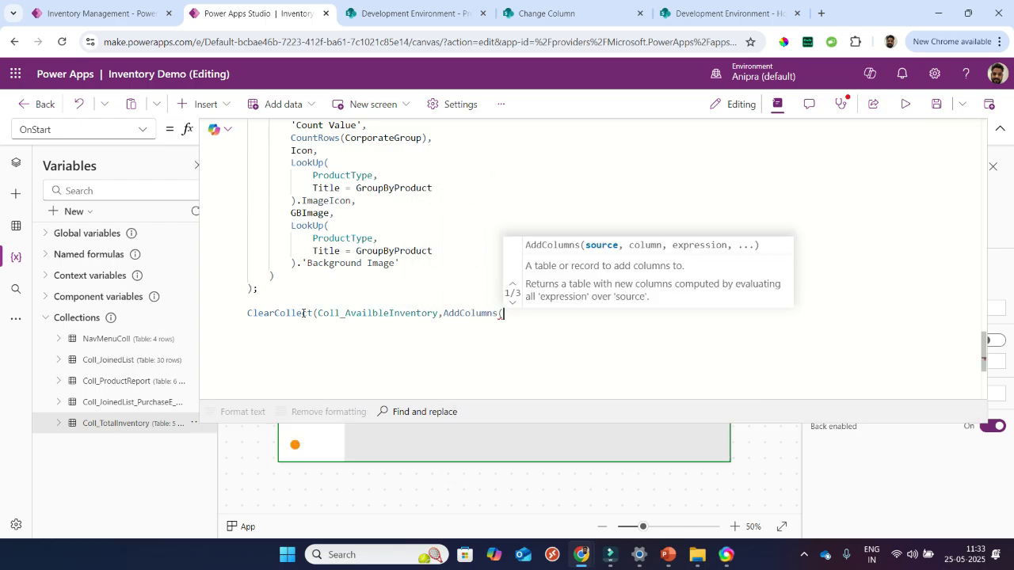
type("groupo")
key("Tab")
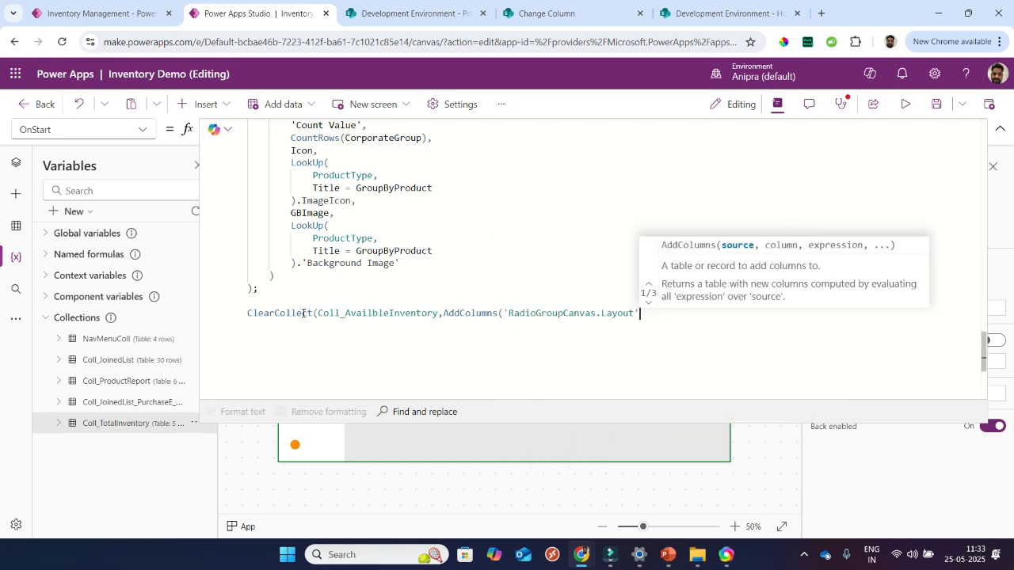
key("ctrl+z")
key("BackSpace")
key("Tab")
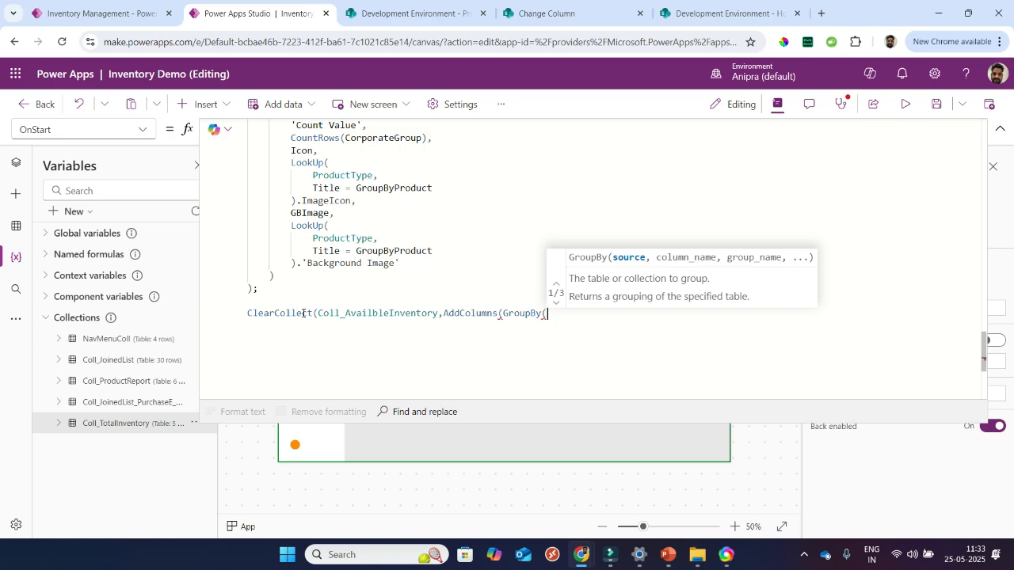
type("addcol")
key("Tab")
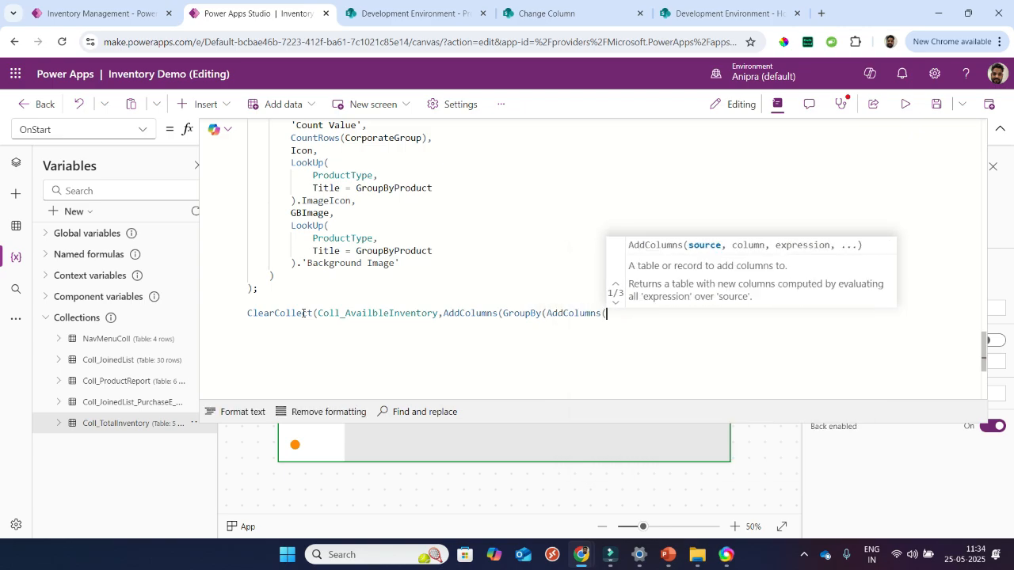
- Use a Filter on Coll_JoinedList_PurchaseE_Assignment as the source of the innermost AddColumns
type("filte")
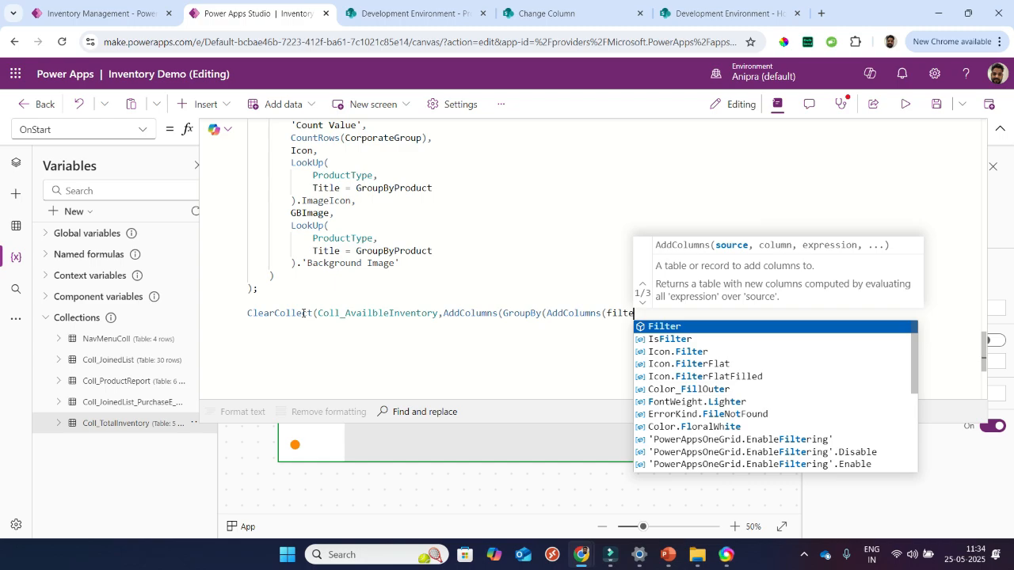
key("Tab")
type("coll")
key("Down")
key("Down")
key("Down")
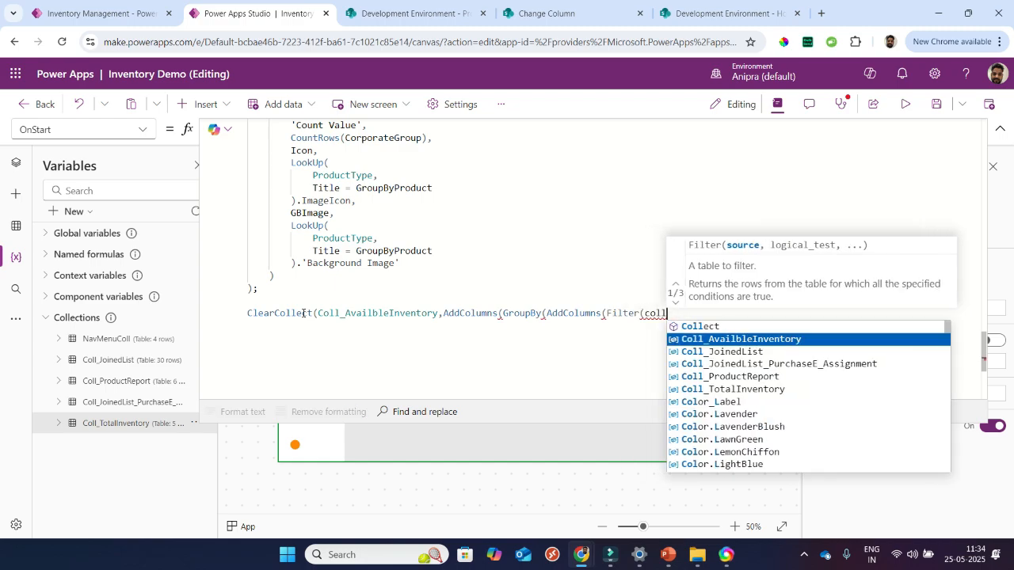
key("Tab")
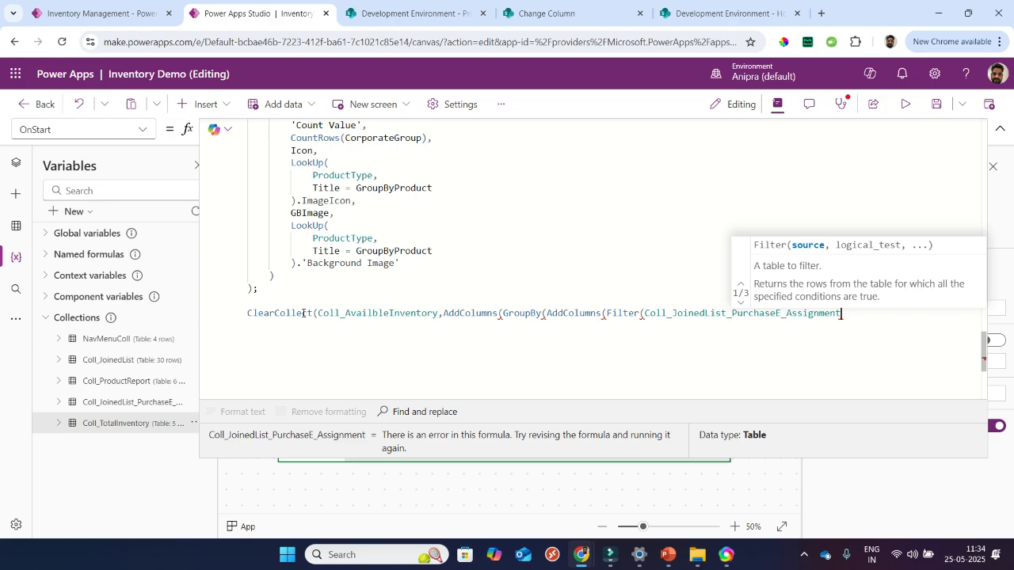
- Filter on Status.Value = "Available" and complete Coll_AvailableInventory, grouped by GroupByProduct with 'Count Value' and Label columns
type(",status")
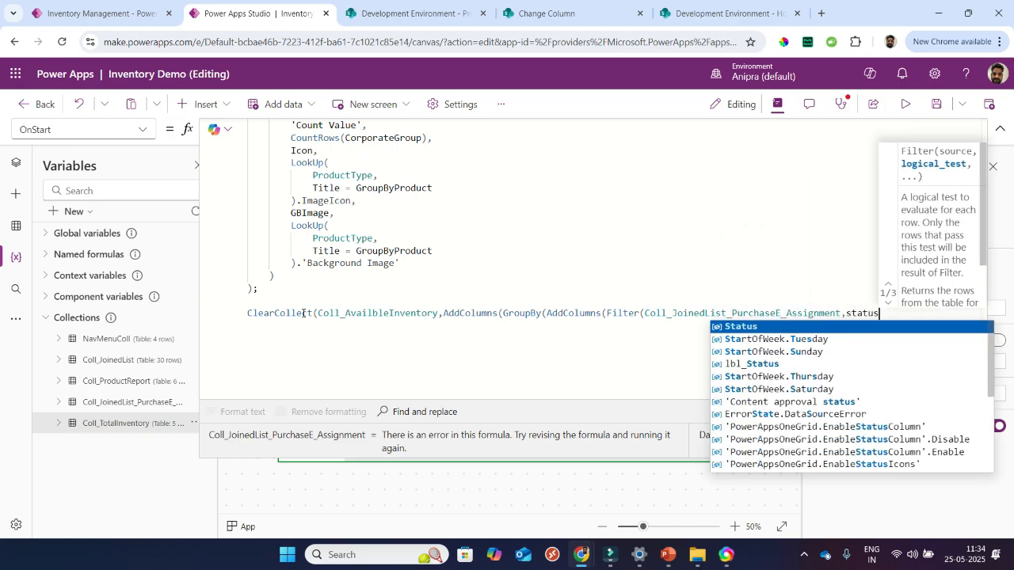
key("Tab")
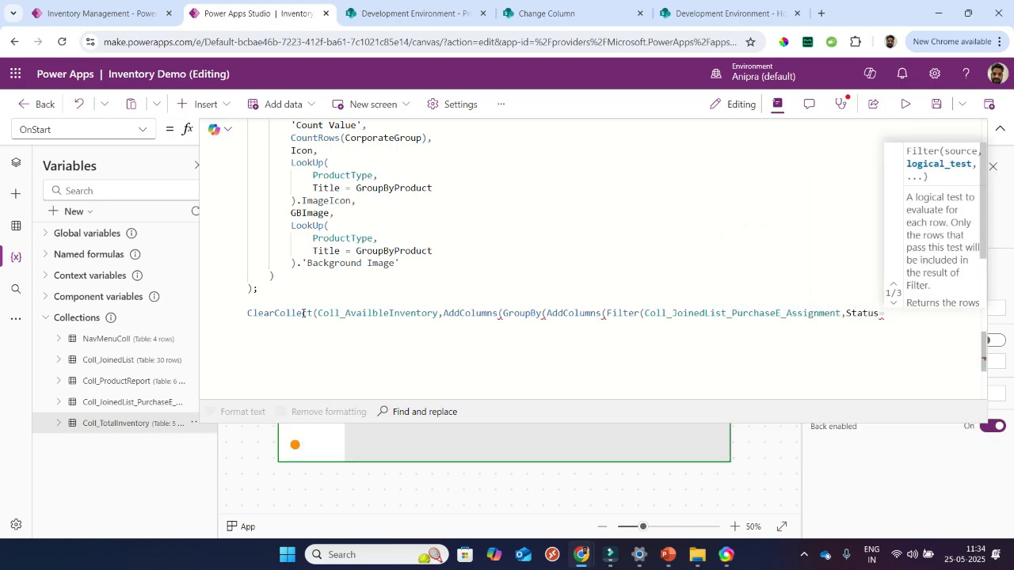
type(".va")
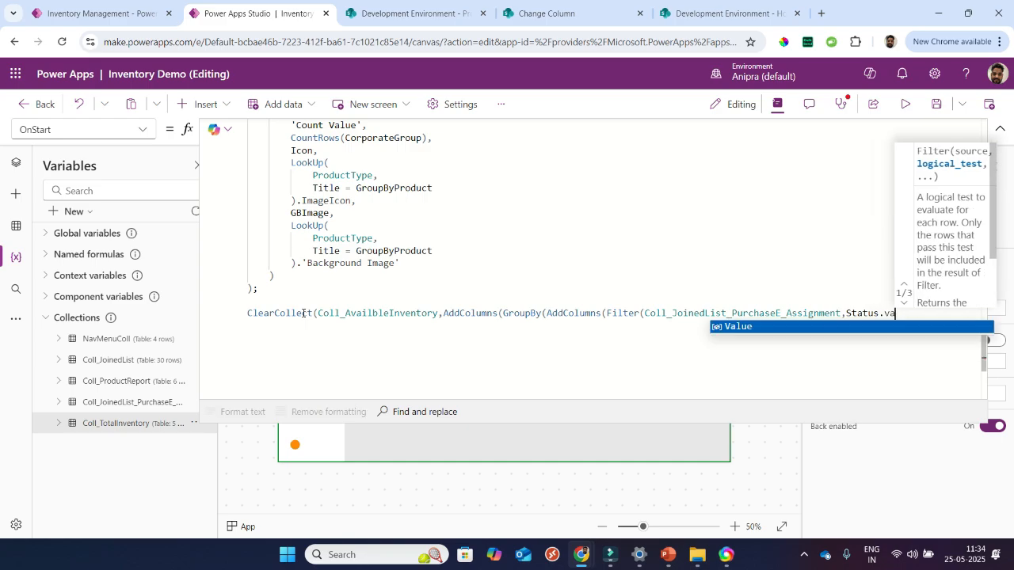
key("Tab")
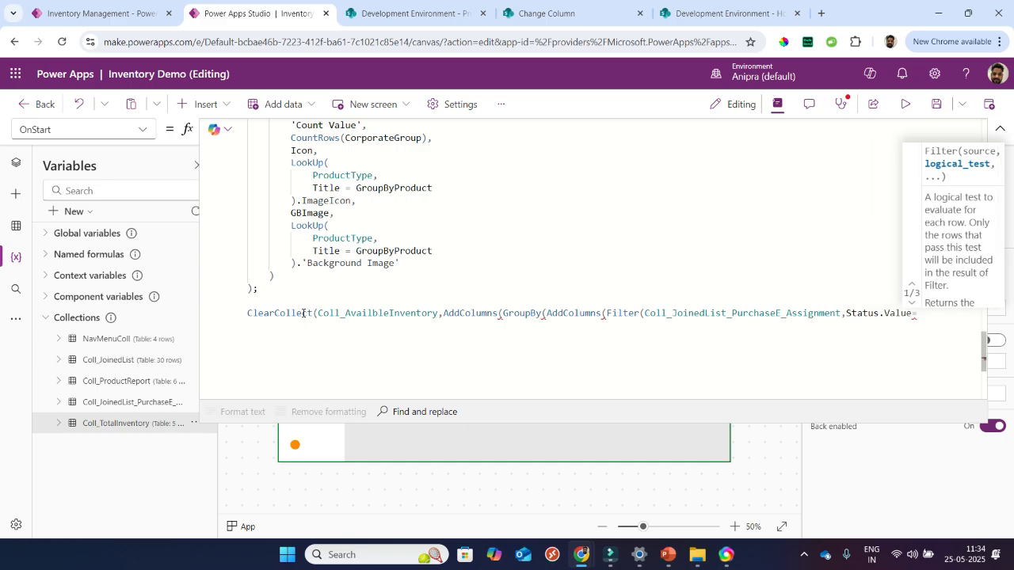
type("=\"Availble")
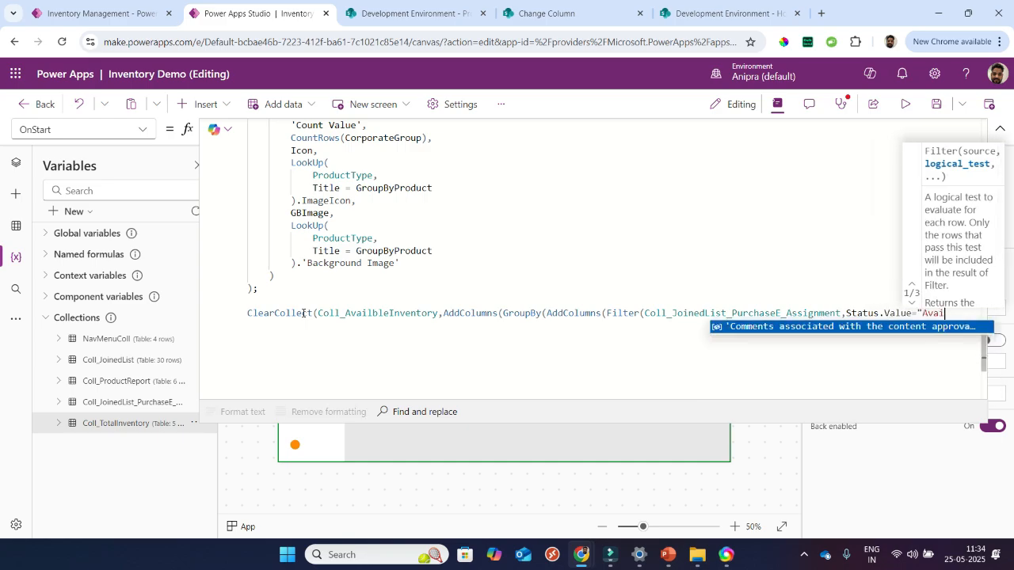
type("\"Available")
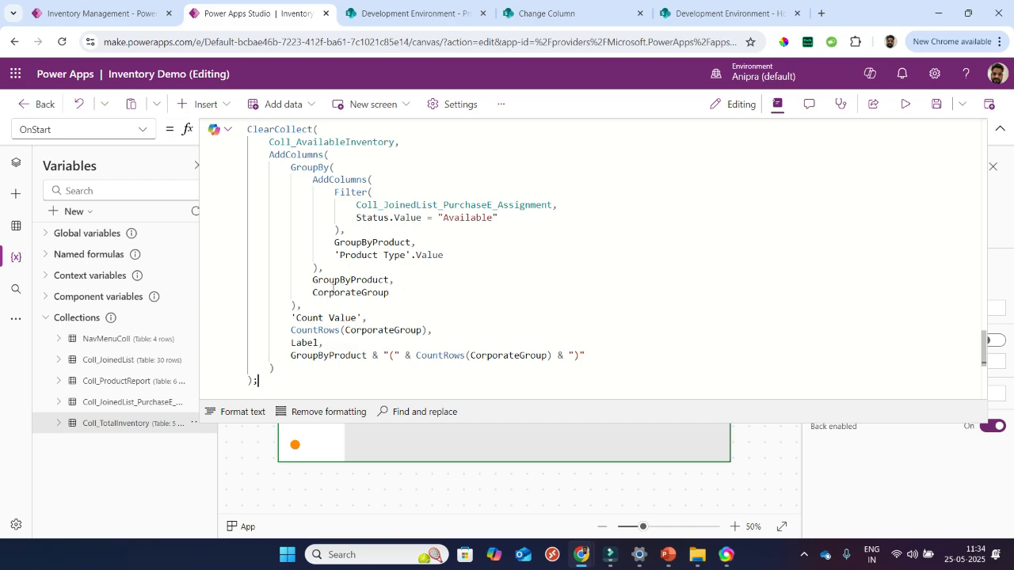
- Run the App's OnStart from the tree view to fill the Coll_AvailableInventory collection
left_click(16, 163)
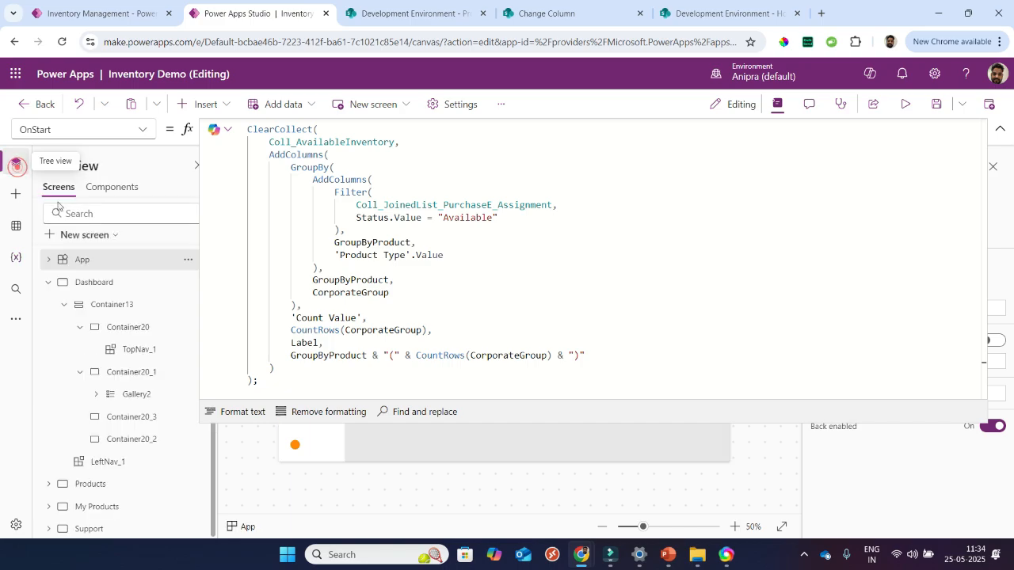
right_click(95, 265)
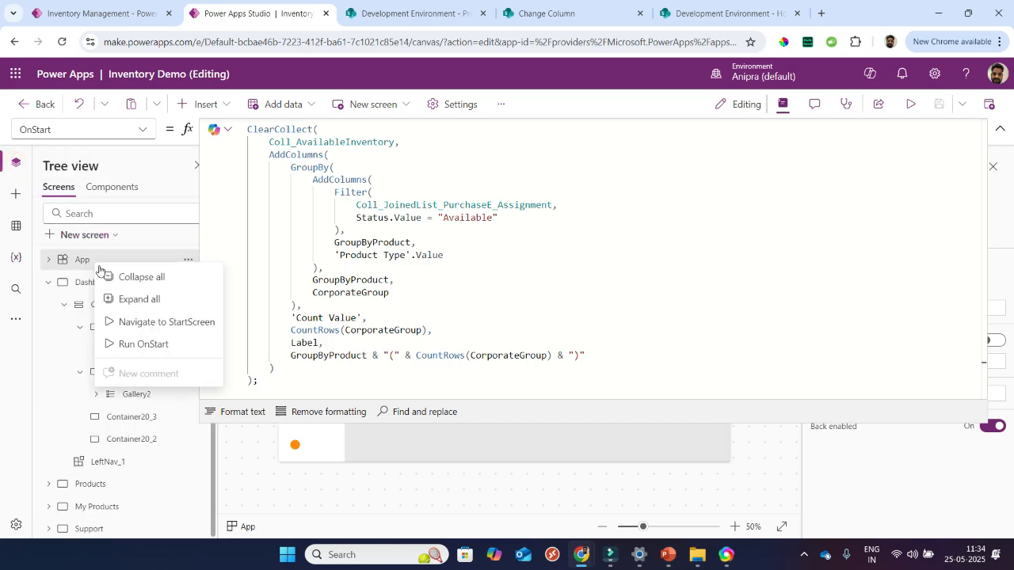
left_click(144, 343)
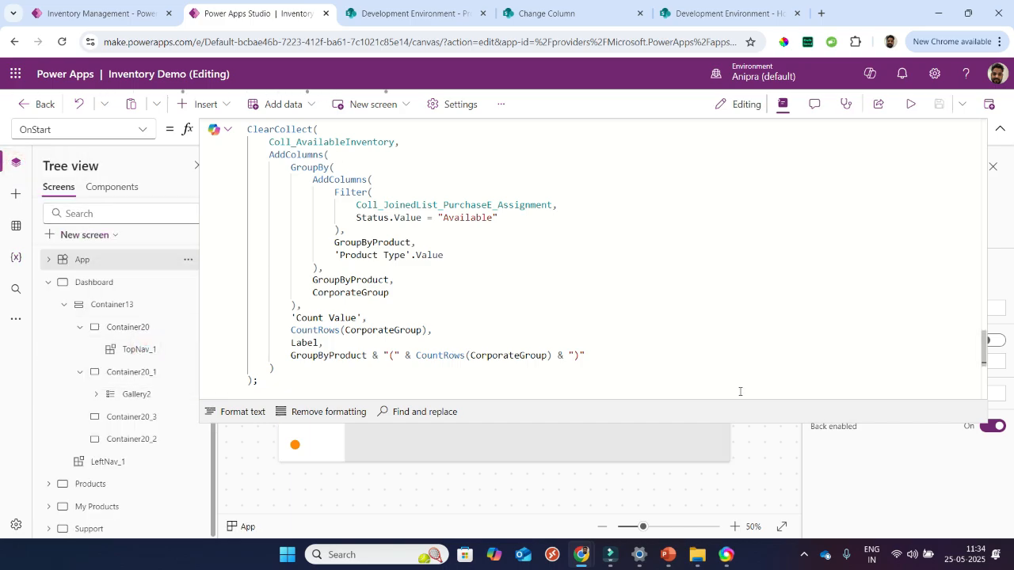
- Shorten the formula editor, preview the contents of Coll_AvailableInventory, and compare them with the published Inventory Management dashboard
left_click_drag(774, 428, 761, 293)
double_click(369, 142)
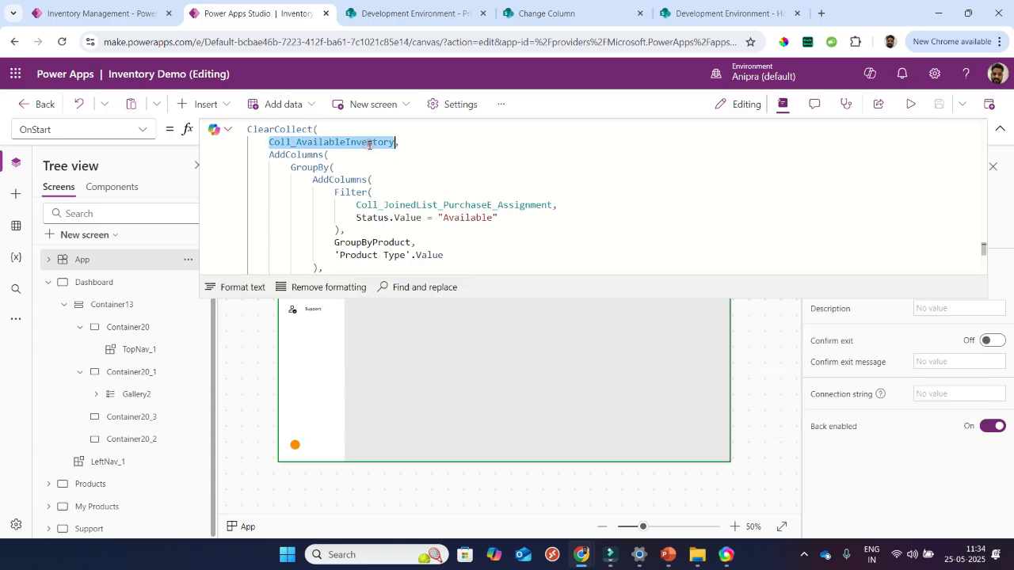
left_click(215, 312)
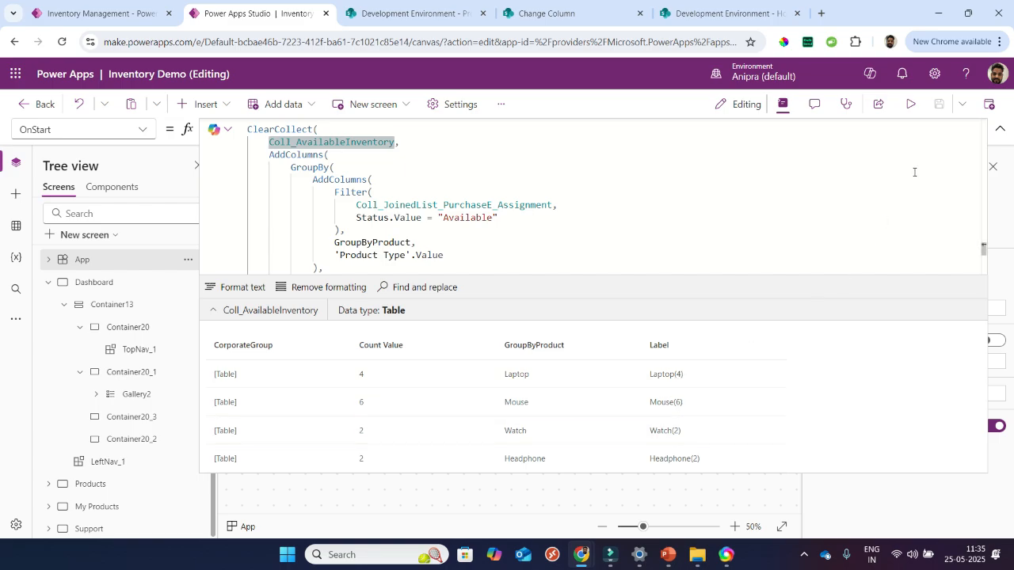
left_click(144, 20)
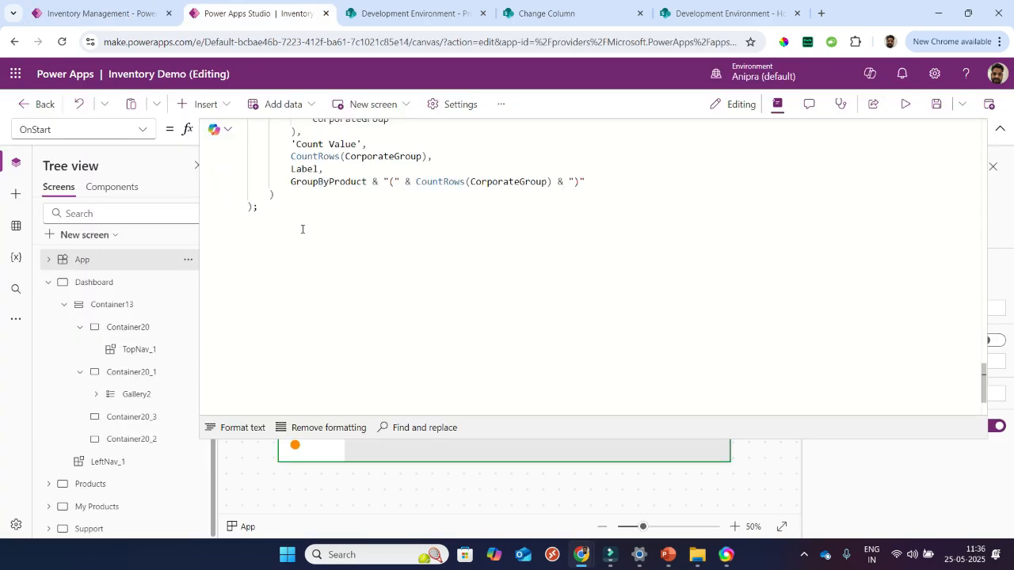
- Append a new ClearCollect for the collection Coll_Assignemnt at the end of the OnStart formula
type("Clearcol")
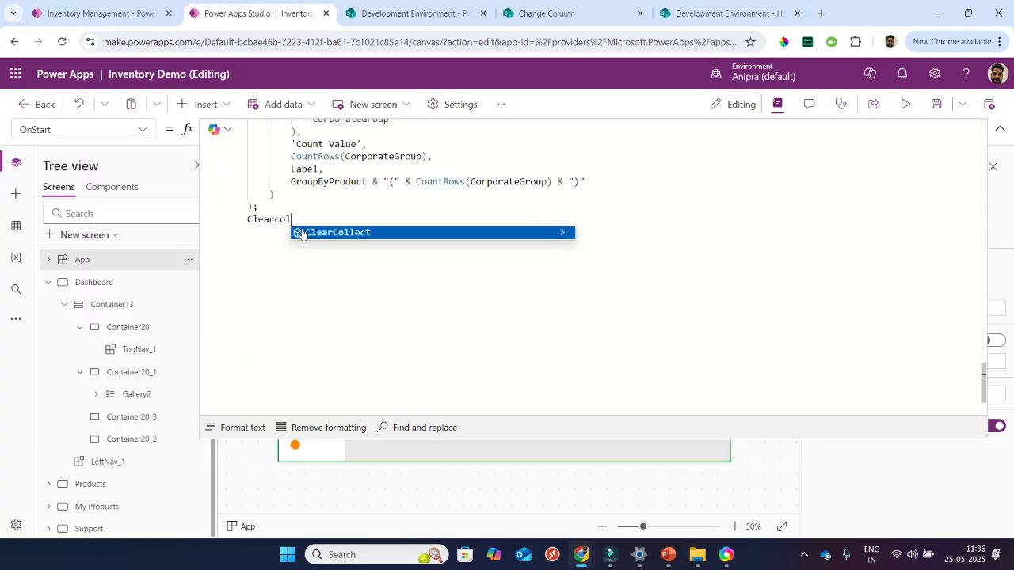
key("Tab")
type("Col")
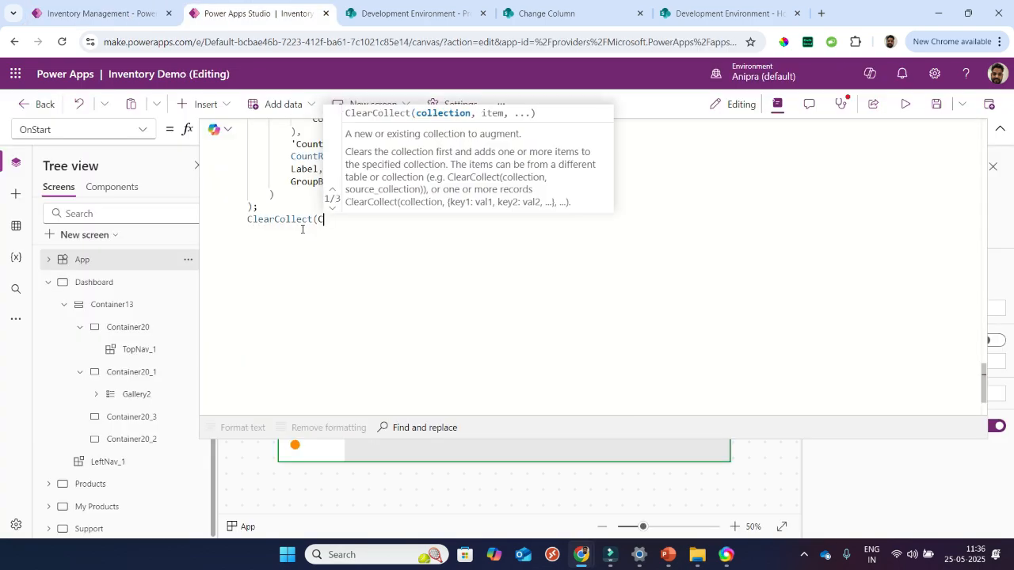
type("l_Ass")
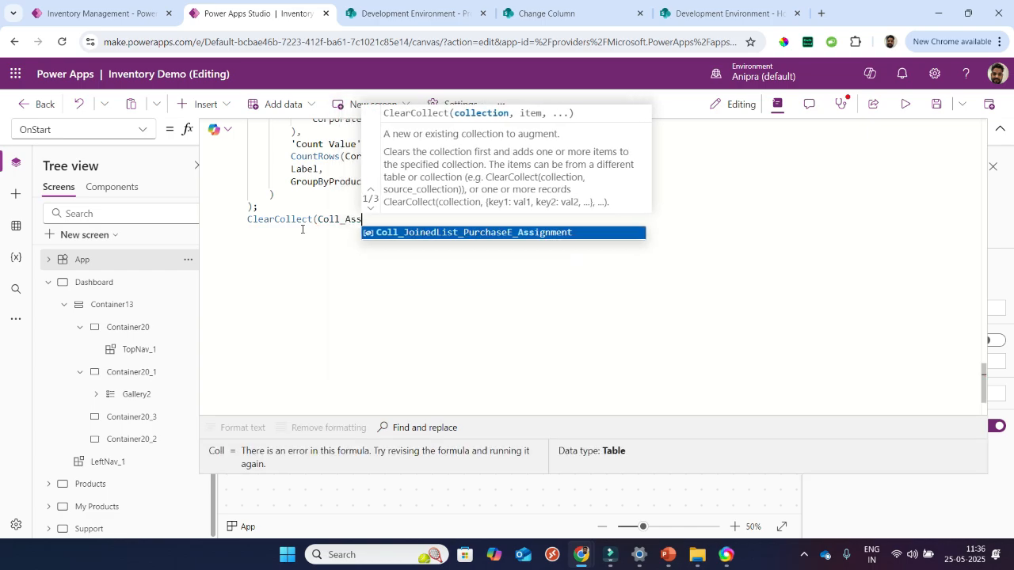
type("ignemnt")
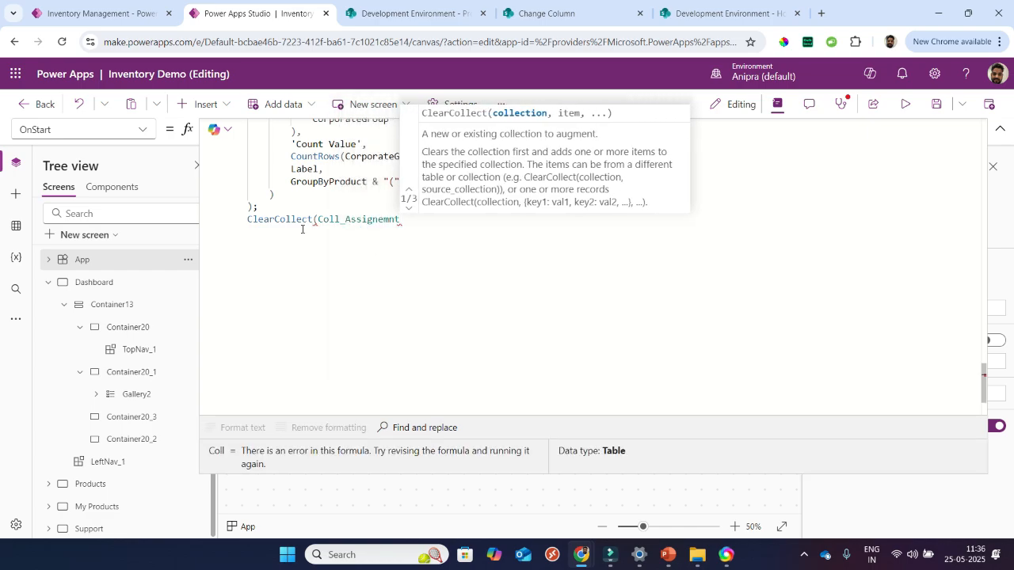
- Set the collection's source to AddColumns on the 'Product Assignment' list, aliased as PA
type(",AddColumns(")
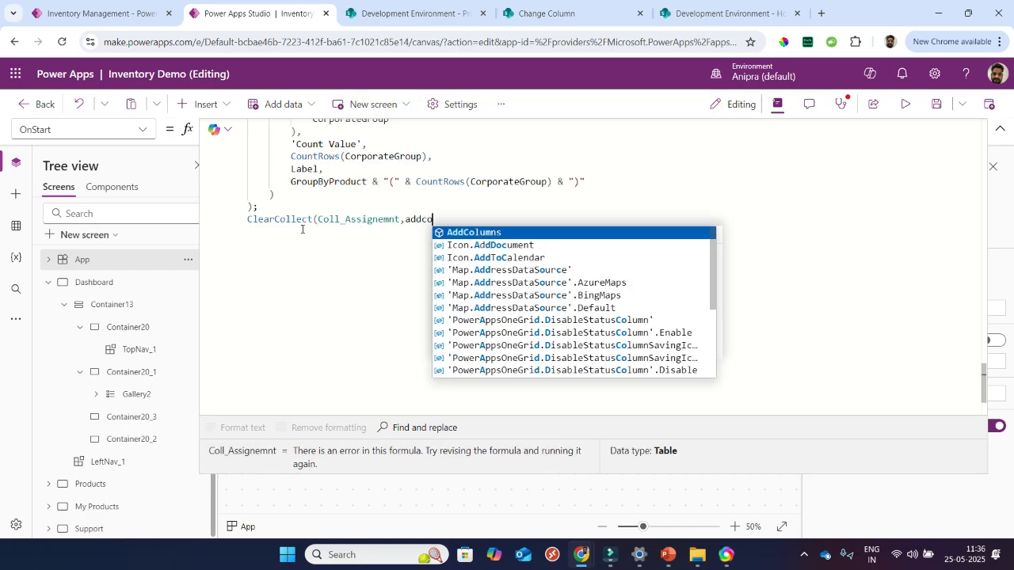
type("'produc")
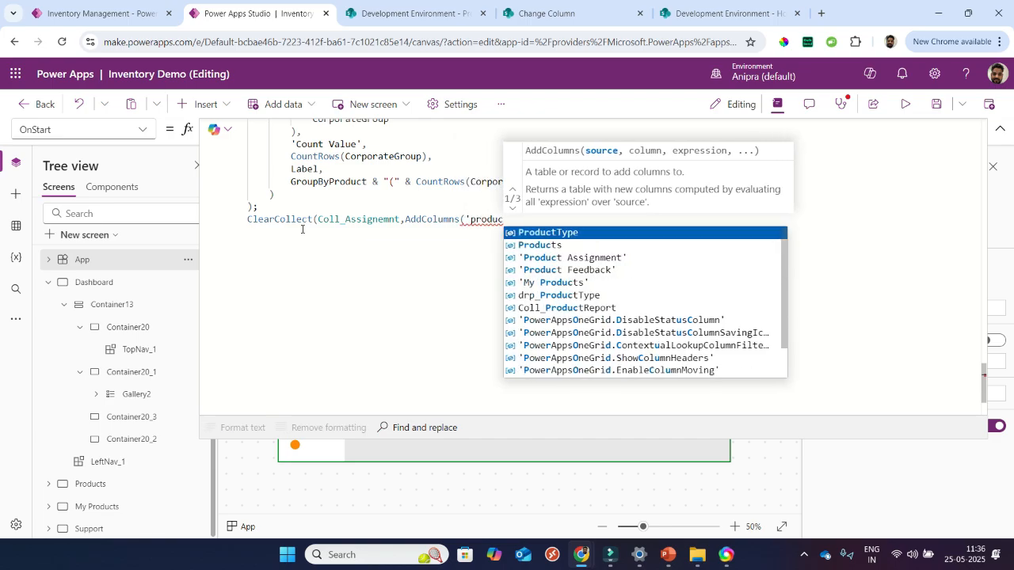
key("Down")
key("Down")
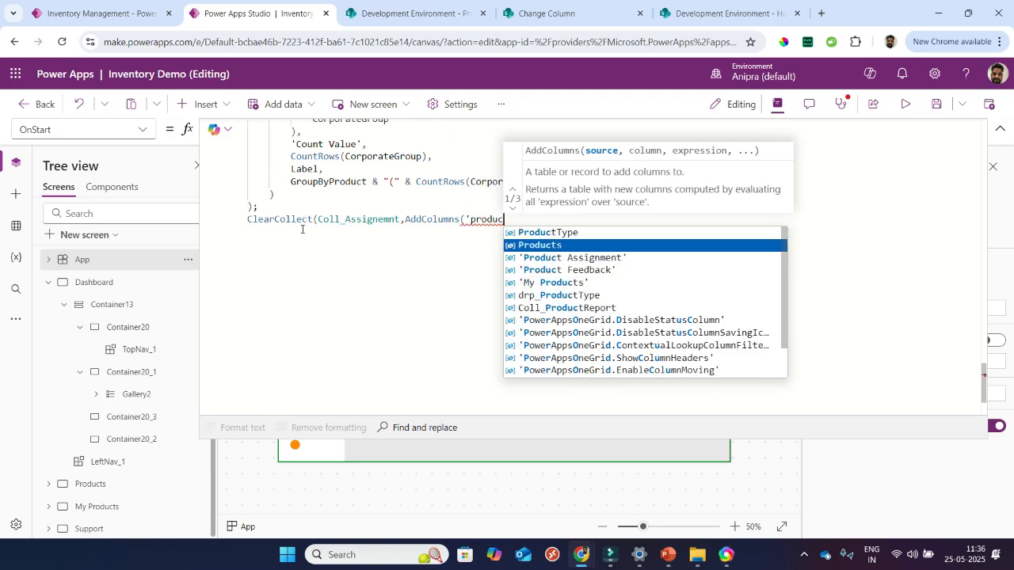
key("Tab")
type("As PA")
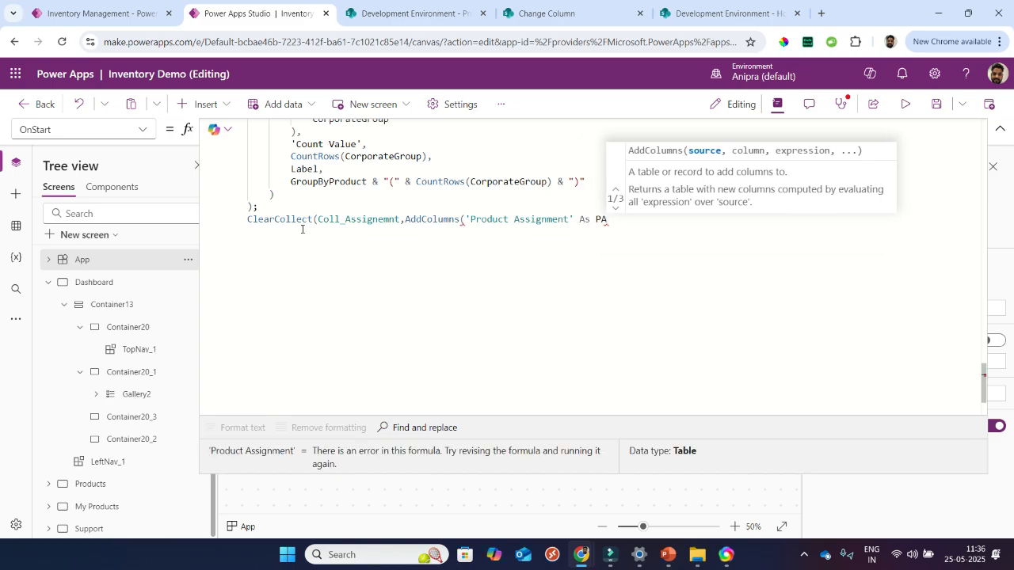
- Add a LookUp_PurchaseEntry column that looks up 'Purchase Entries' where ISIN=PA.ISIN, and close the ClearCollect statement
type(",LookUp_PurchaseEntry,LookUp(purchase")
key("Tab")
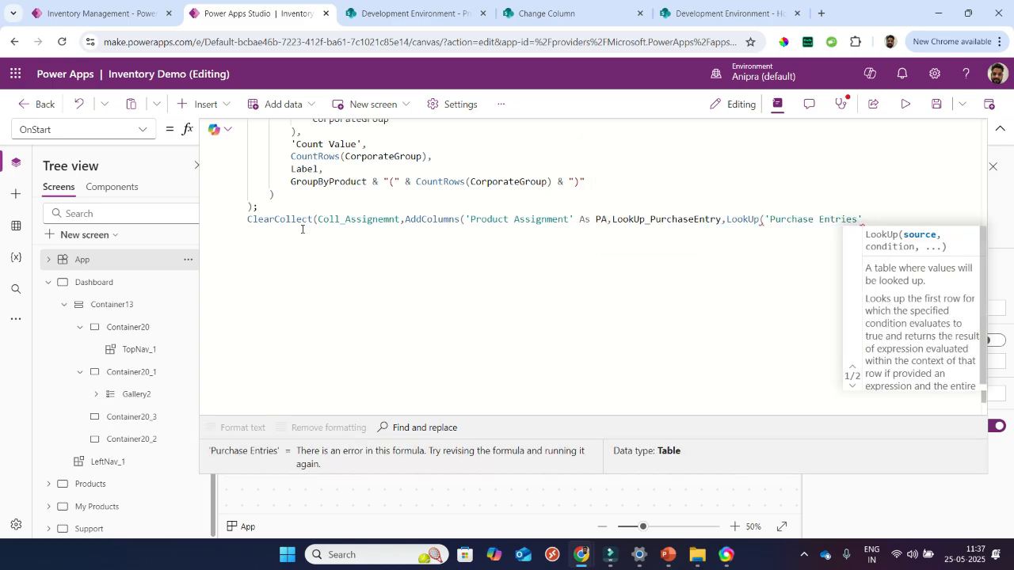
type(",ISIN")
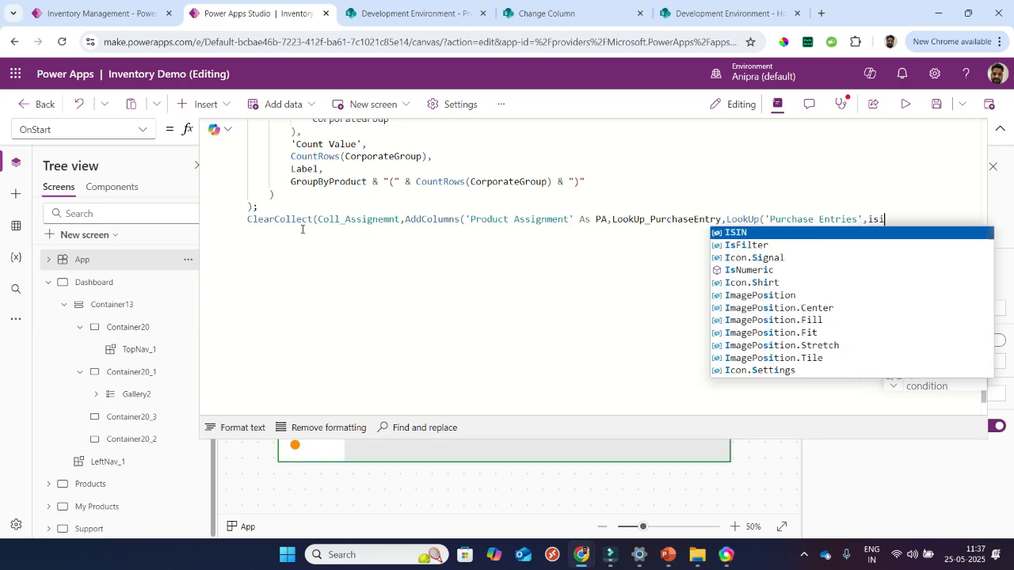
type("=")
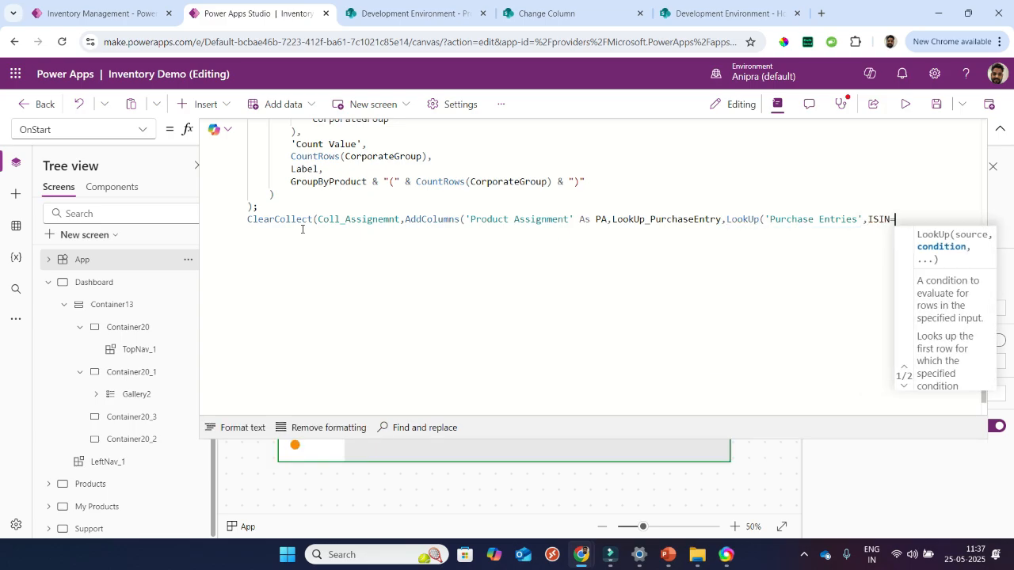
type("PA.i")
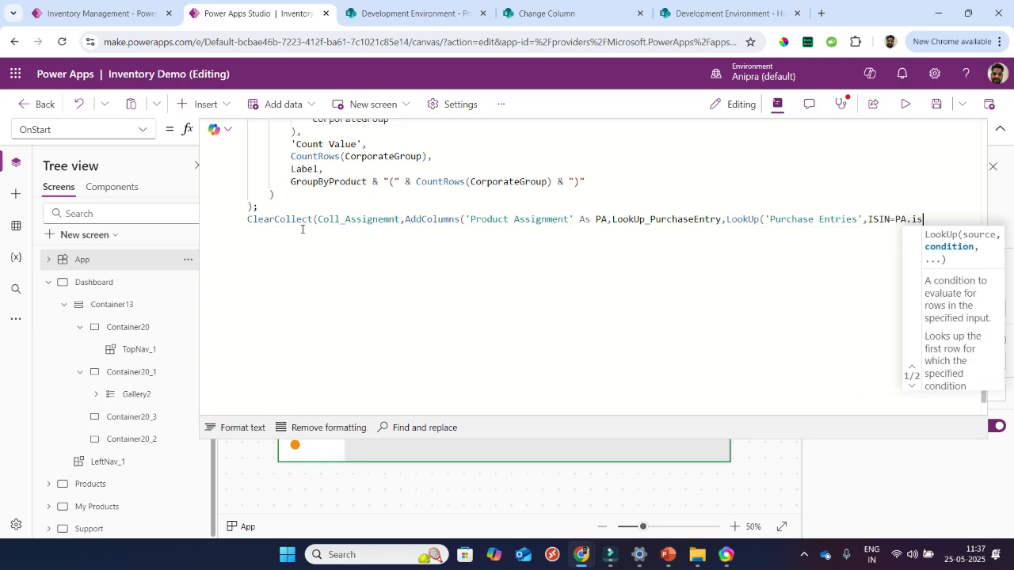
type("s")
key("BackSpace")
key("BackSpace")
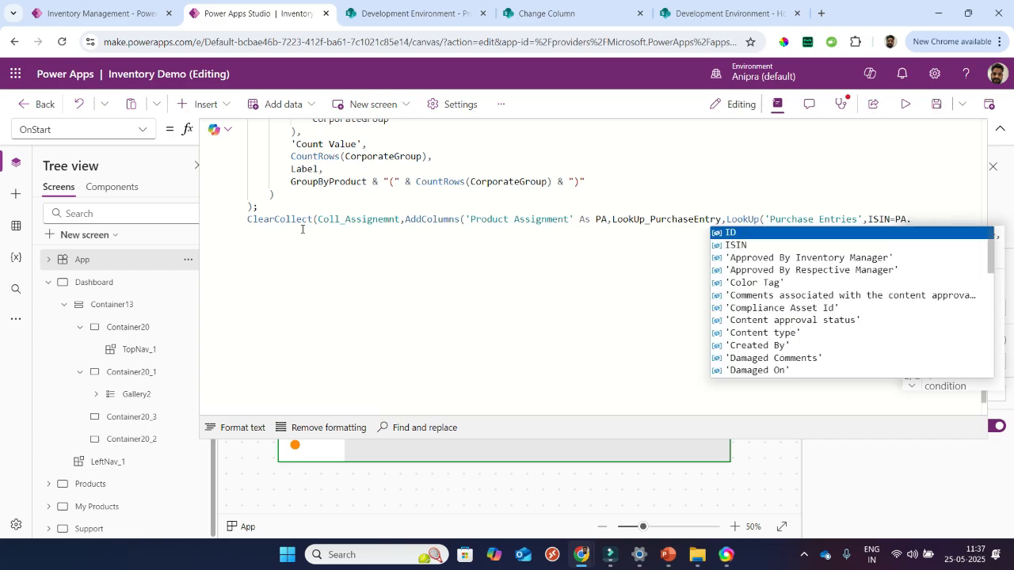
type("ISIN")
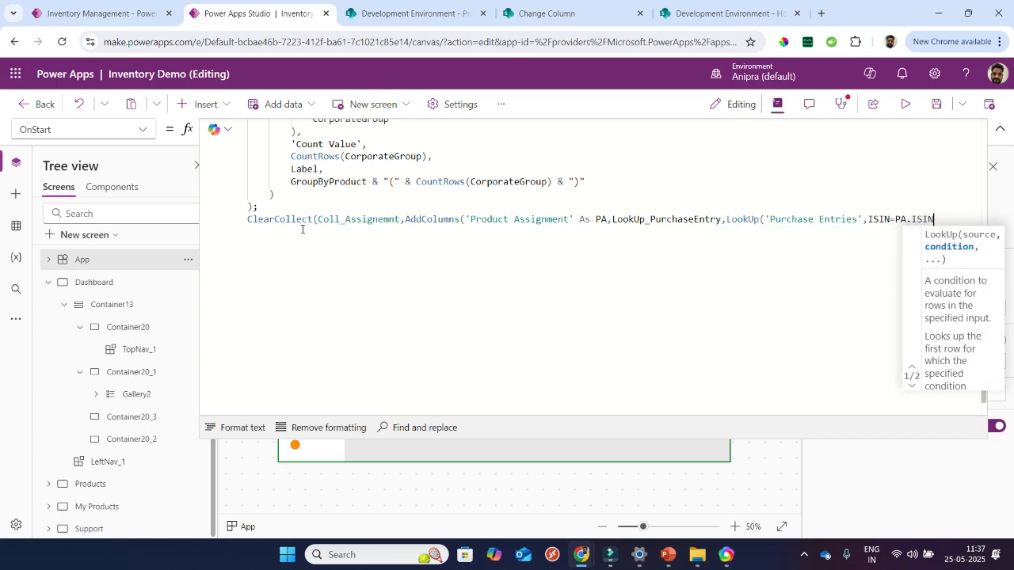
type(")));")
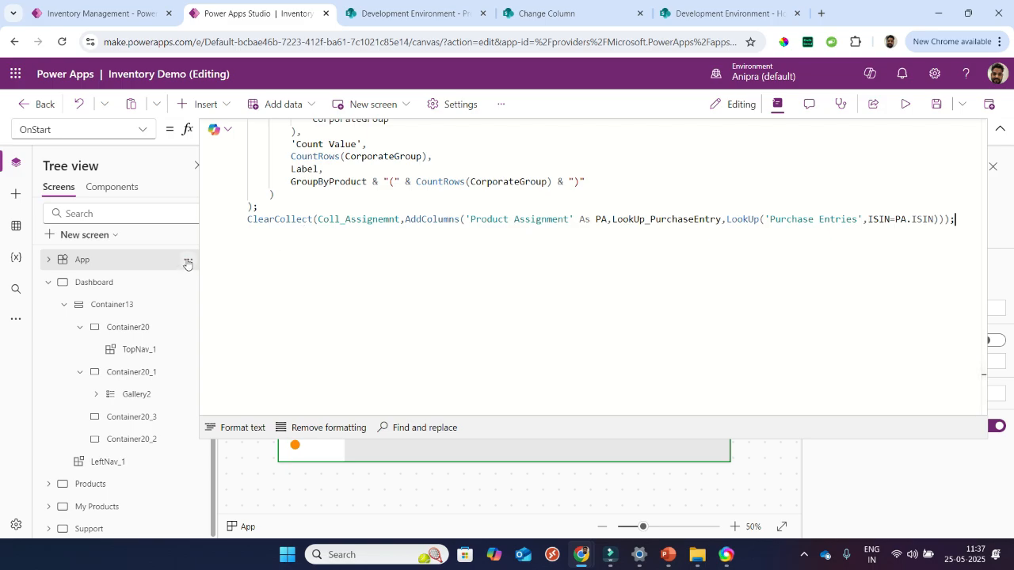
- Run the app's OnStart and preview the contents of Coll_Assignemnt from its ClearCollect statement
left_click(187, 261)
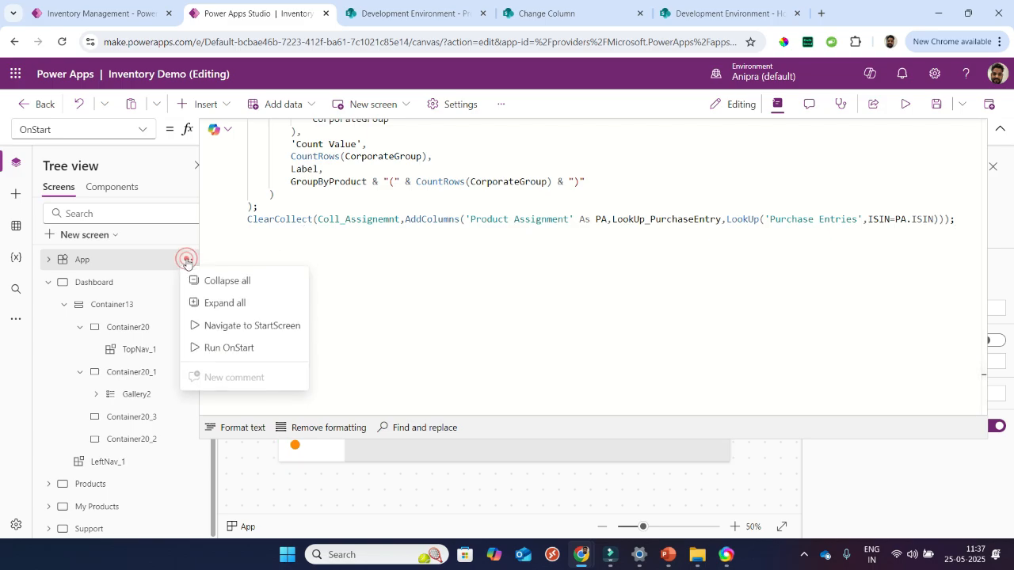
left_click(219, 345)
double_click(353, 221)
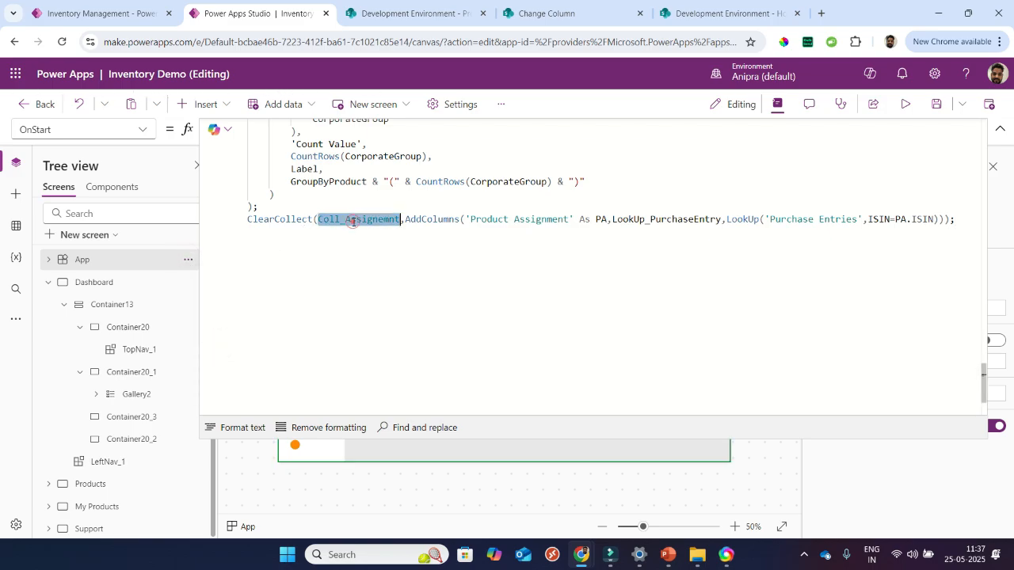
left_click(217, 451)
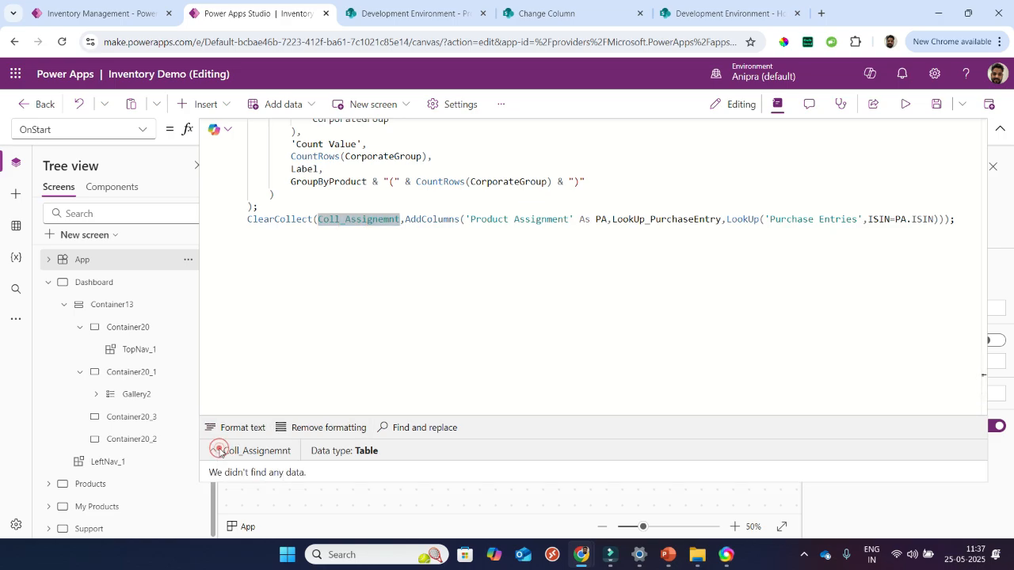
- Run OnStart again, shorten the formula editor, and examine the records and columns in the Coll_Assignemnt preview
left_click(188, 260)
left_click(217, 347)
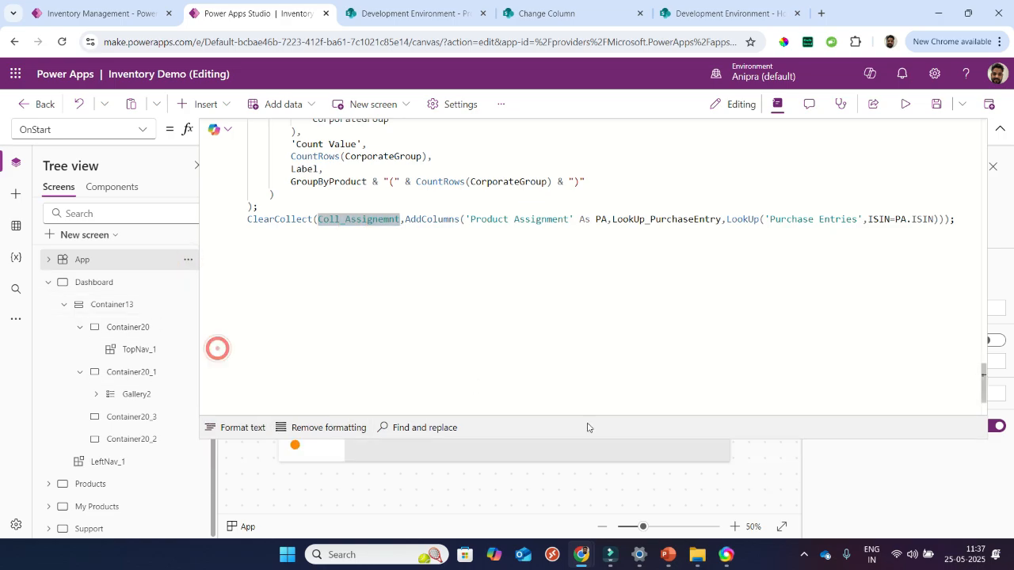
left_click_drag(744, 442, 737, 333)
double_click(368, 219)
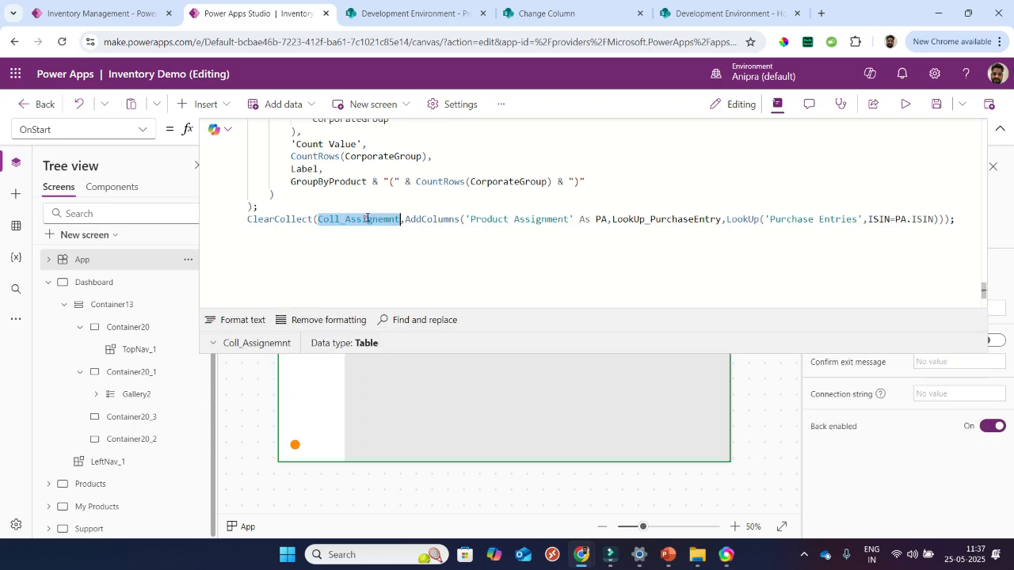
left_click(216, 343)
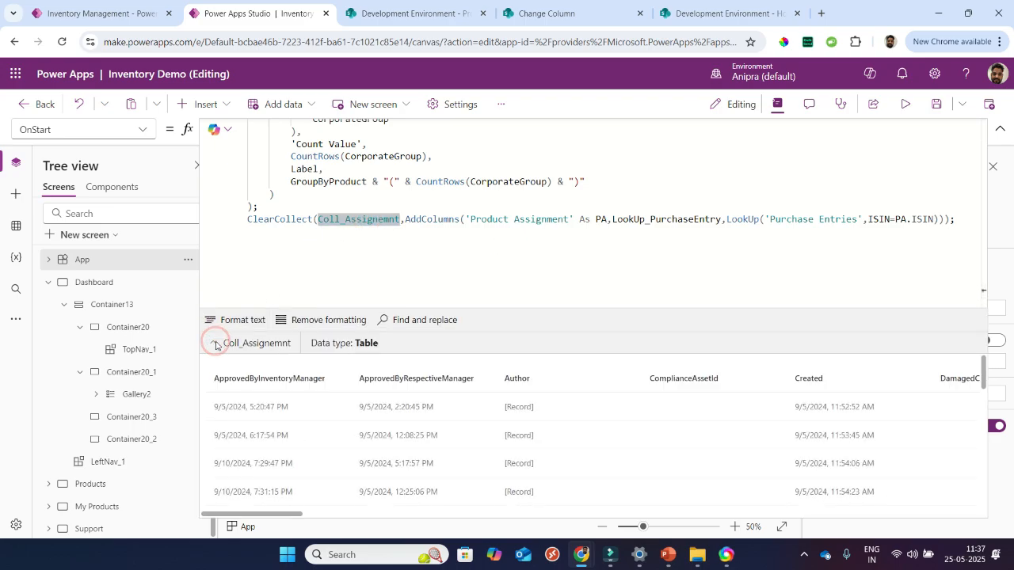
scroll(584, 423, "right", 5)
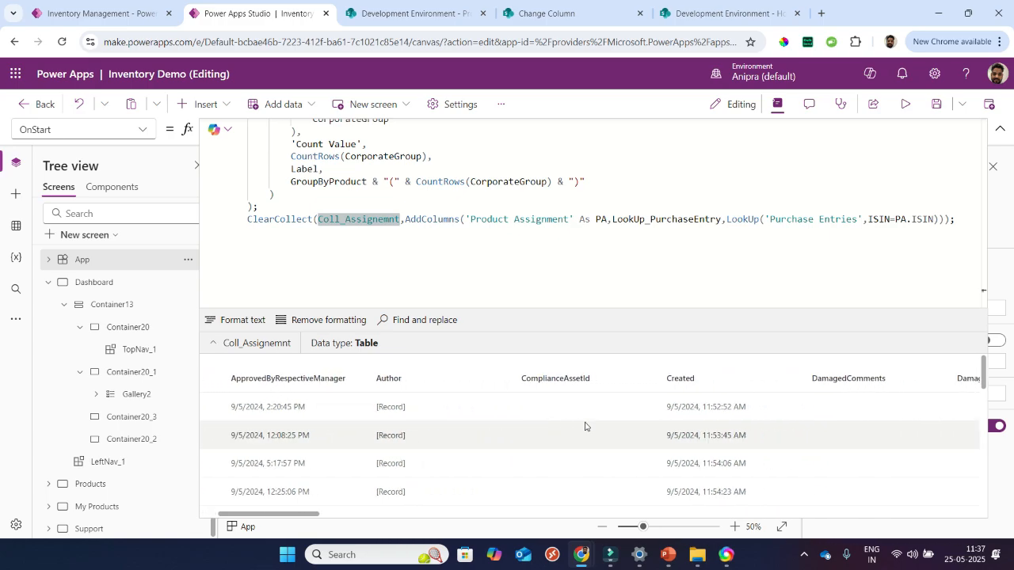
scroll(586, 426, "right", 5)
scroll(585, 427, "left", 10)
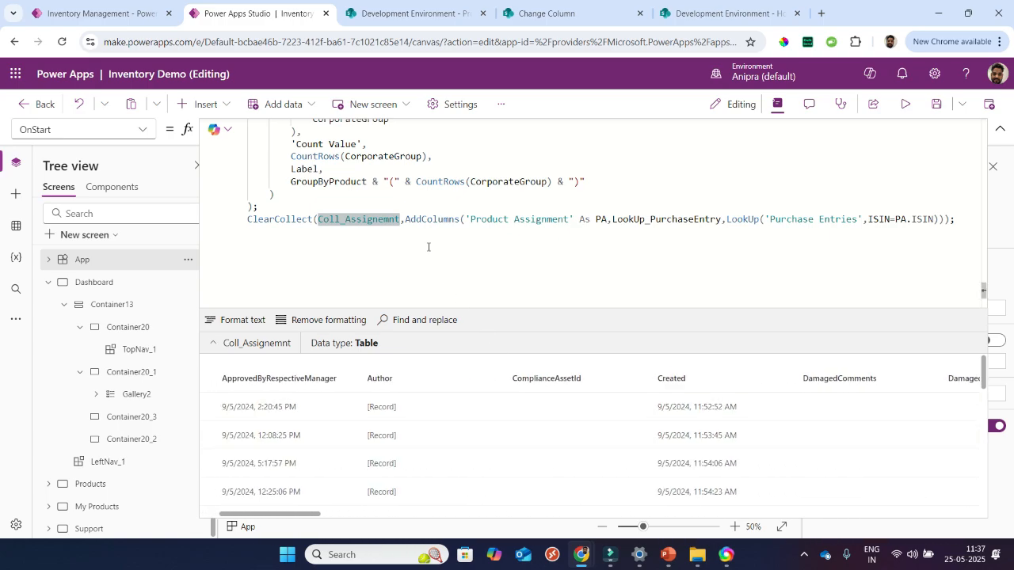
- Format the OnStart formula and append a new ClearCollect for the collection Coll_TopRequestedProduct at its end
left_click(256, 322)
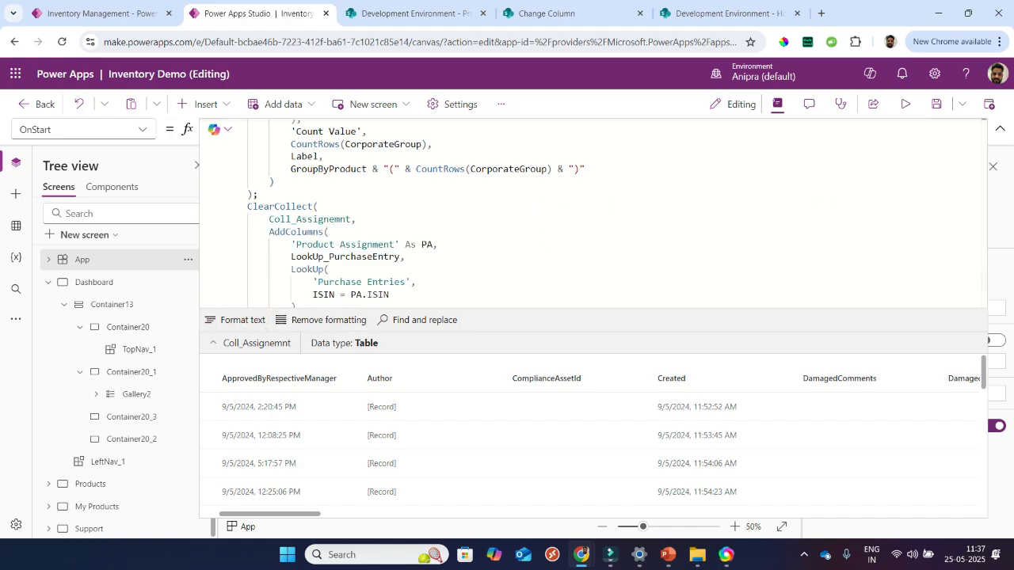
left_click(285, 247)
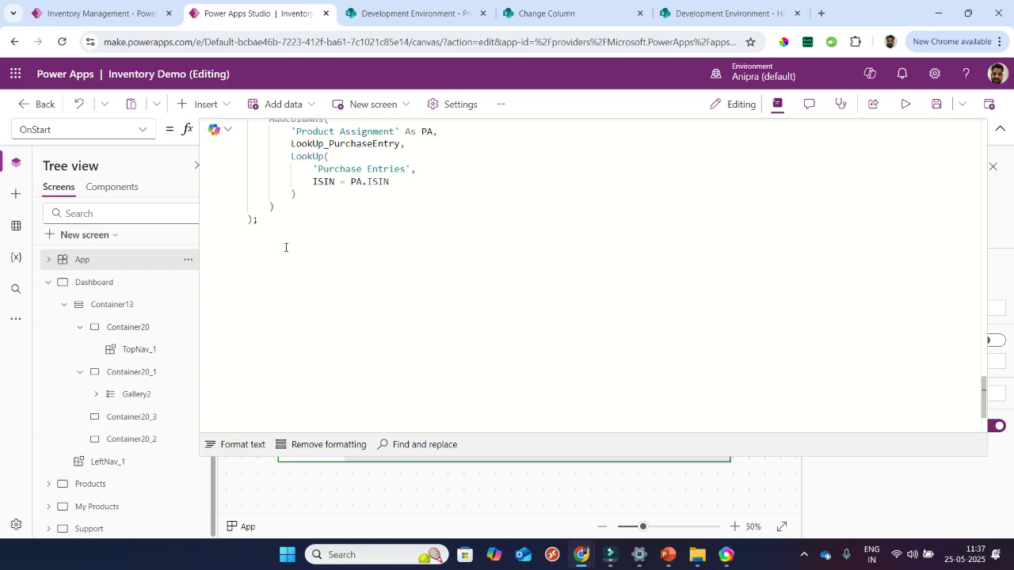
key("Return")
type("ClearCollect(")
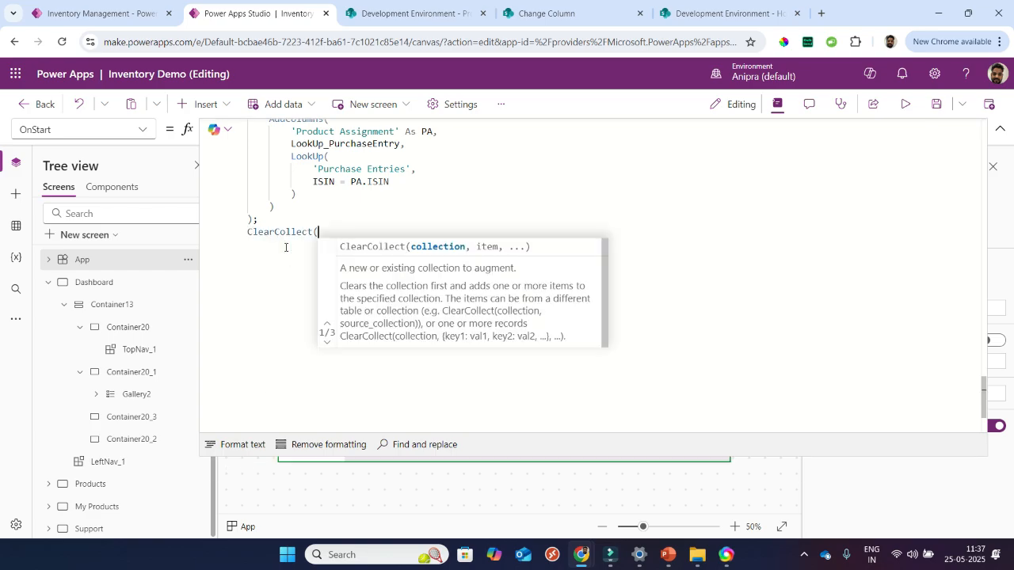
type("Coll")
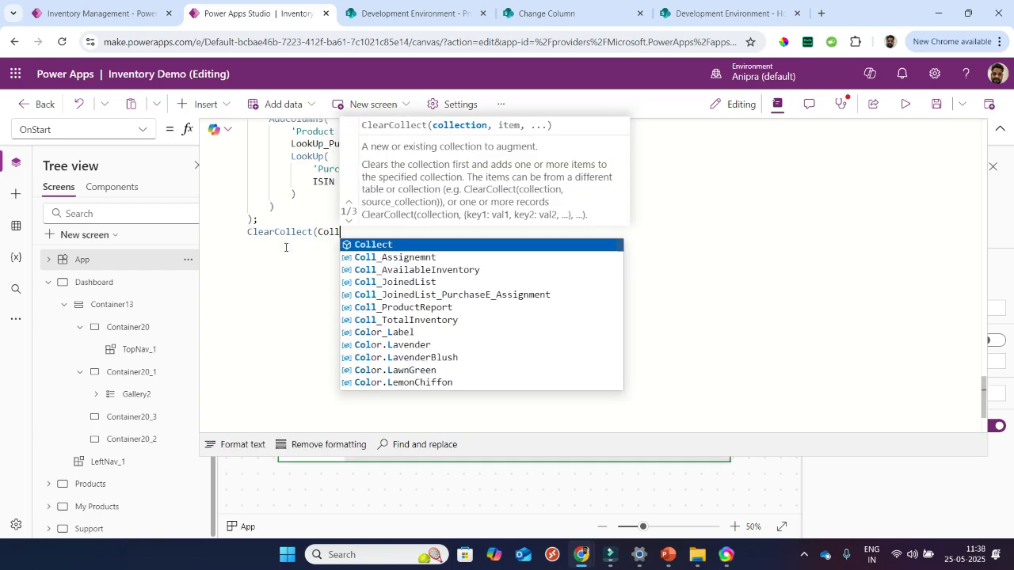
type("_Top")
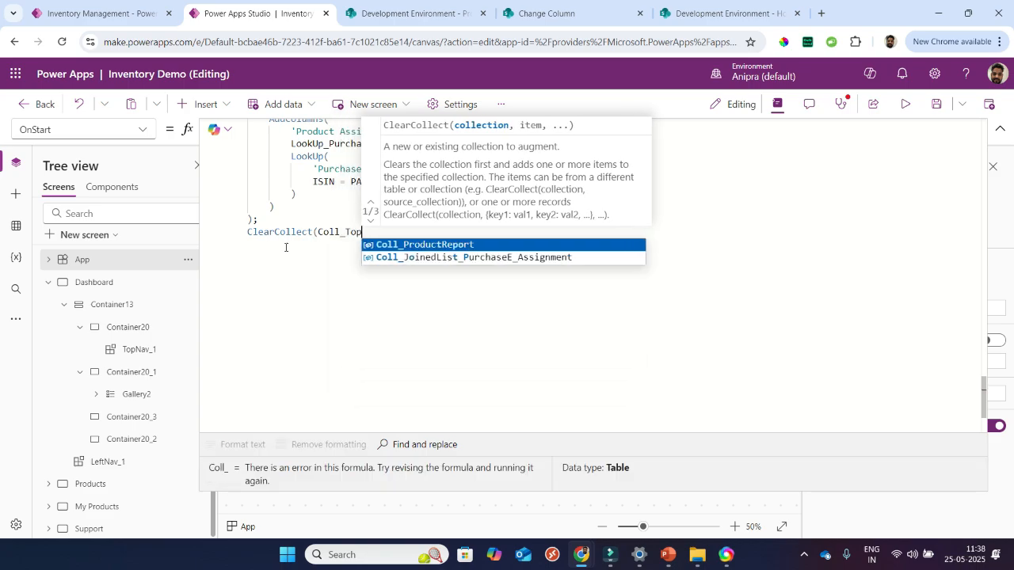
type("RequestedProduct")
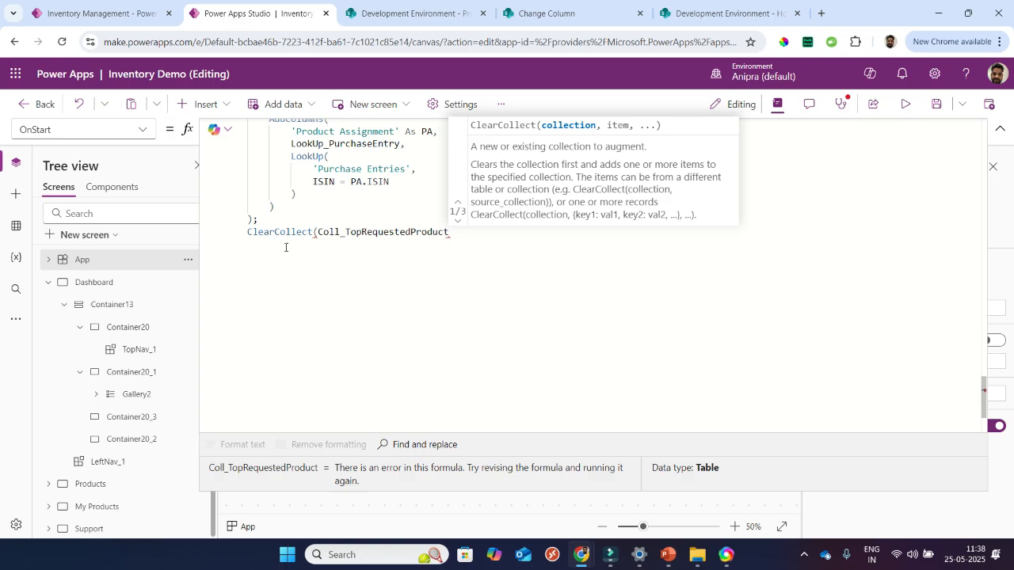
- Set the collection's source to AddColumns around a GroupBy that wraps an inner AddColumns on Coll_Assignemnt
type(",AddColumns(")
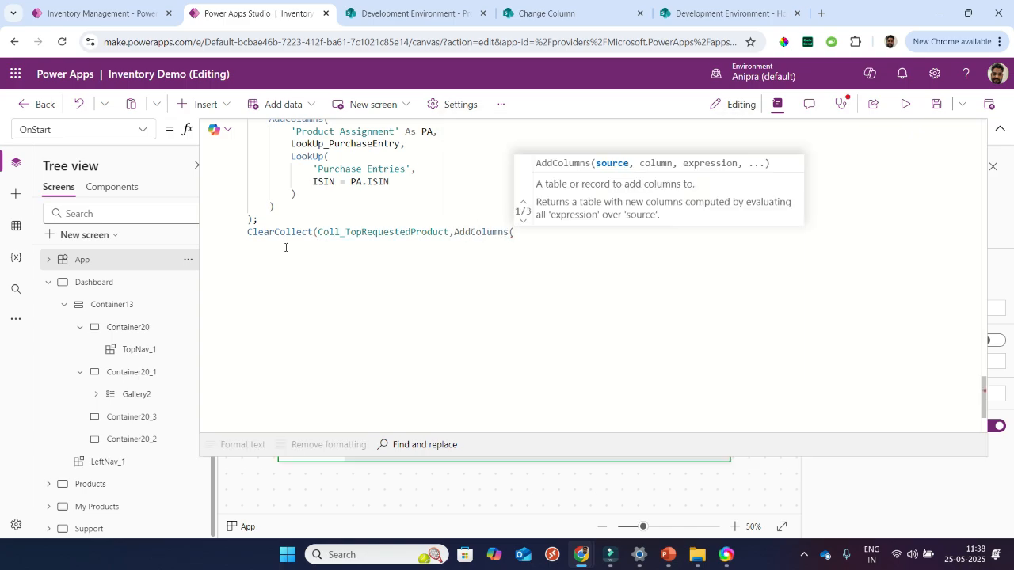
type("group")
key("Tab")
type("(AddColumns(")
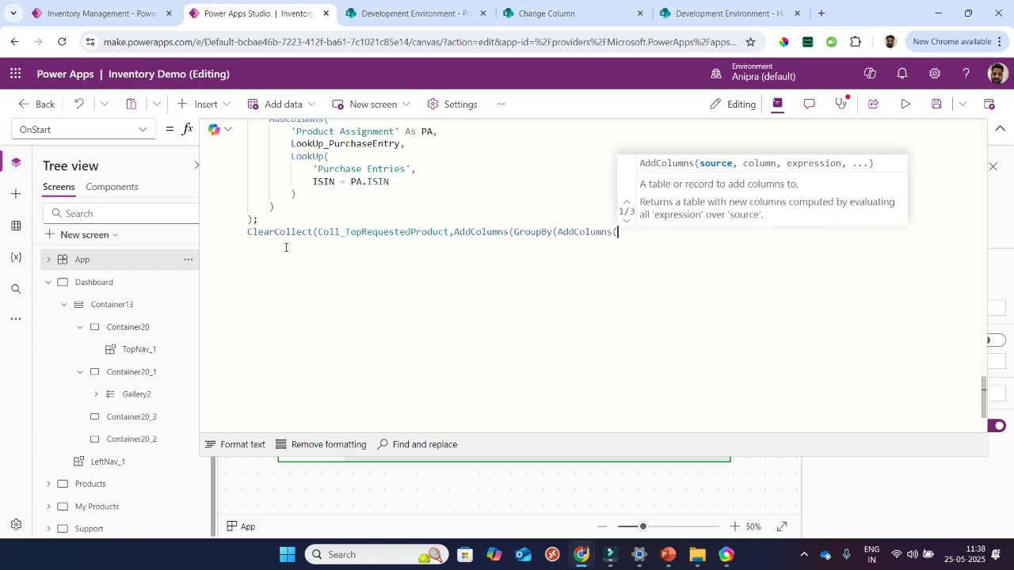
type("Coll_A")
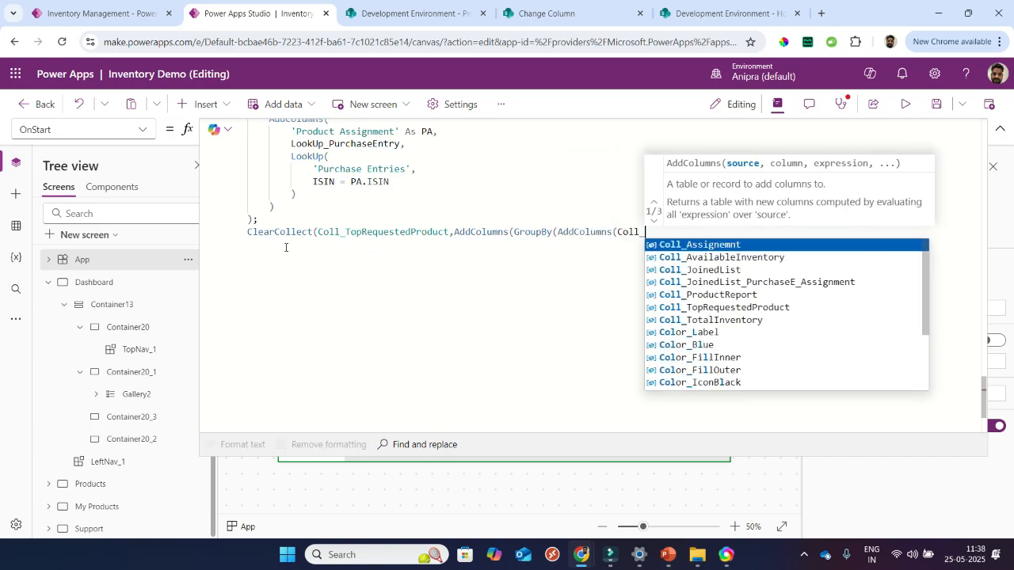
key("Tab")
- Add a GroupByProduct column from LookUp_PurchaseEntry.'Product Type'.Value and group the records by GroupByProduct into CorporateGroup
type(",group")
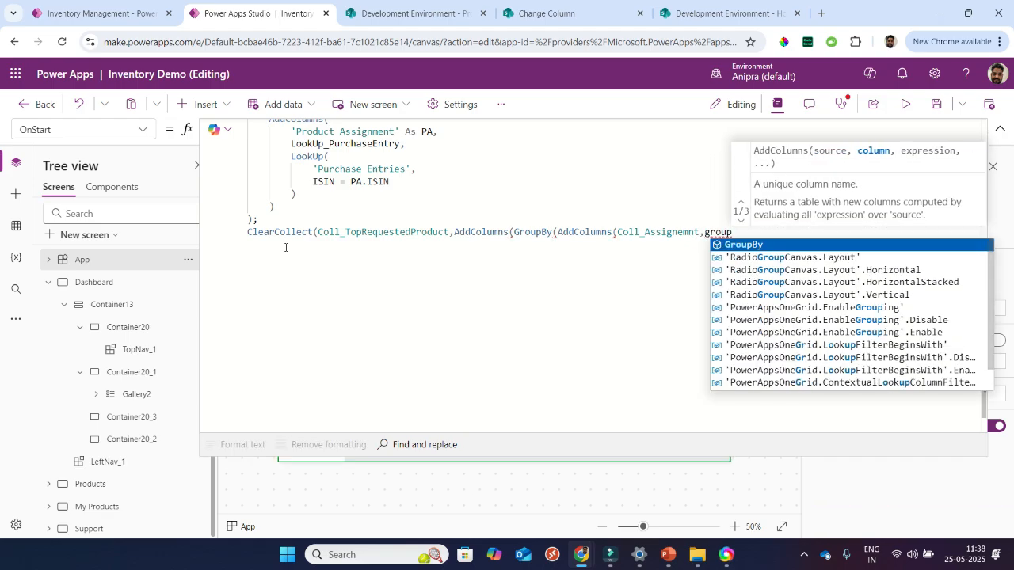
key("Tab")
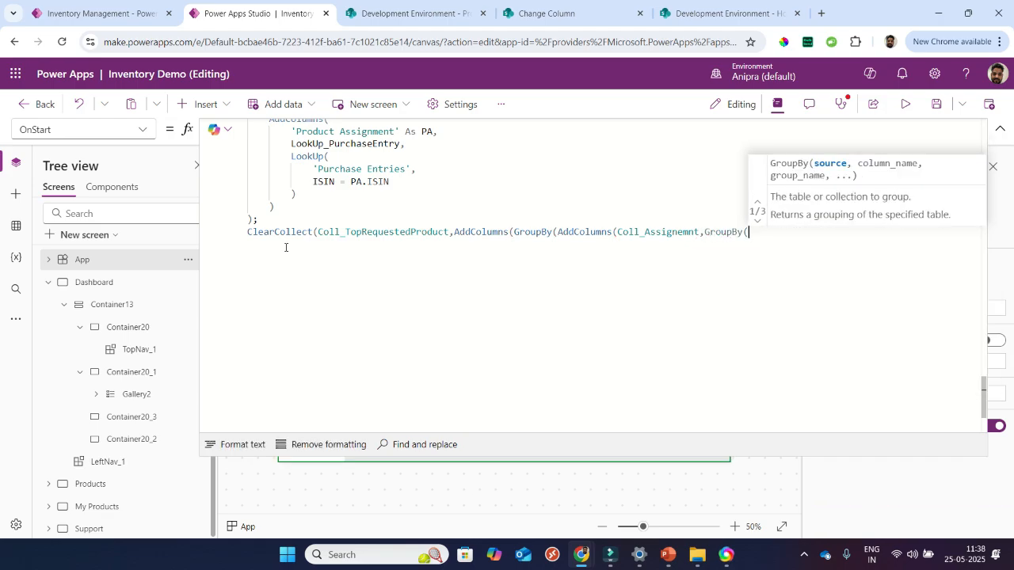
type("Product")
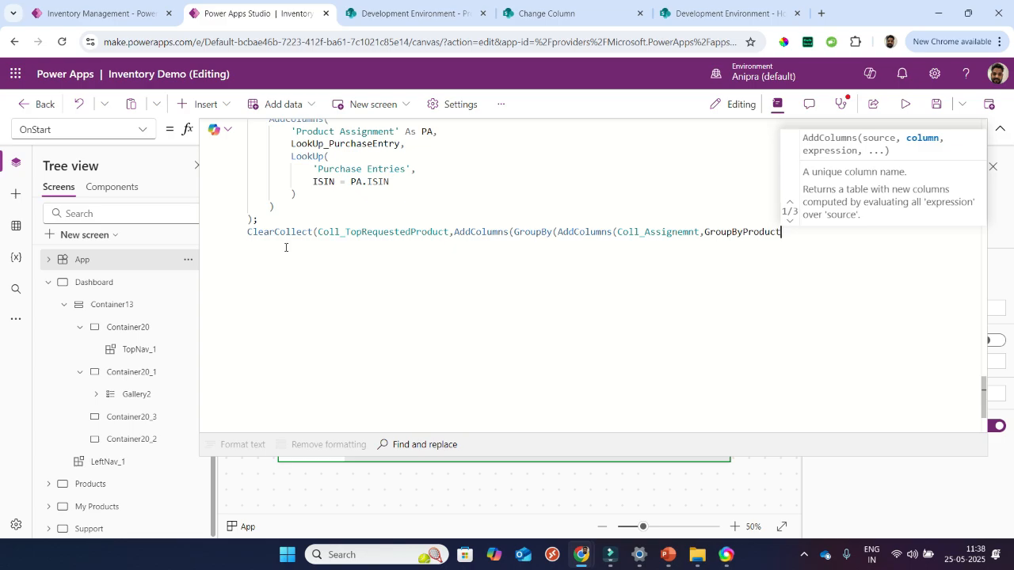
type(",Look")
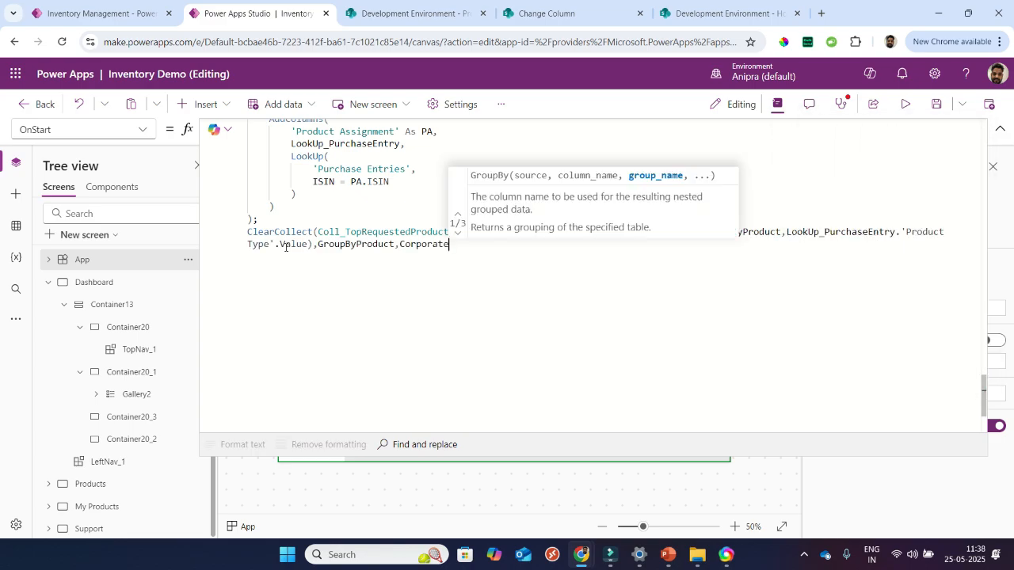
type("GroupByProduct,CorporateGroup")
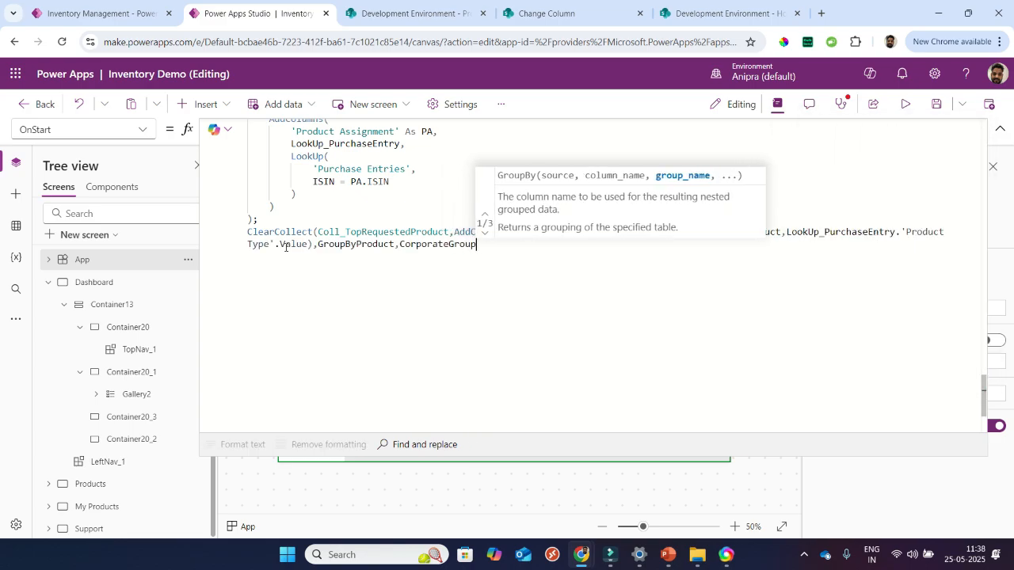
type("),")
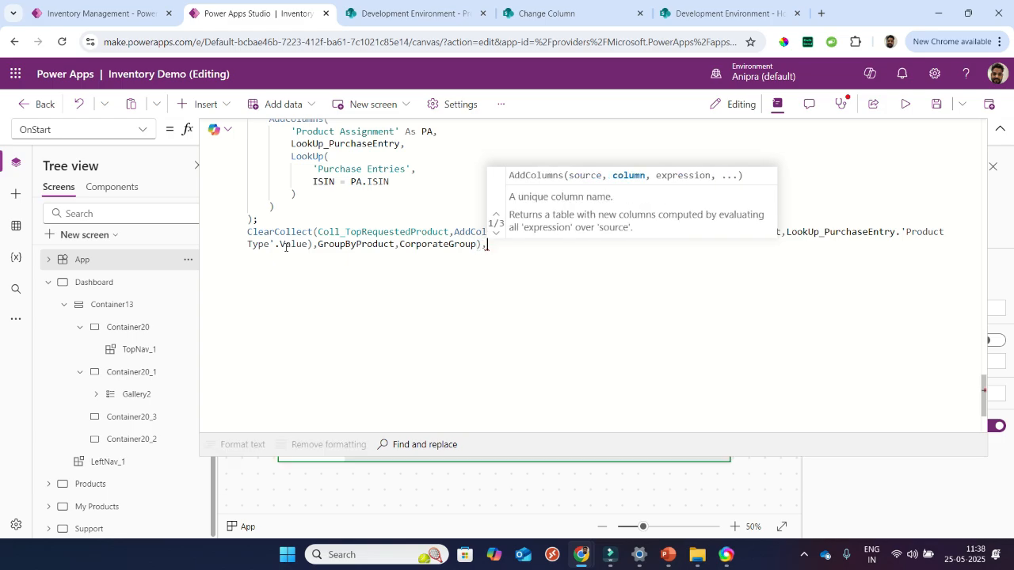
- Name the first column added to the grouped table 'Count Value'
type("'Coiunt")
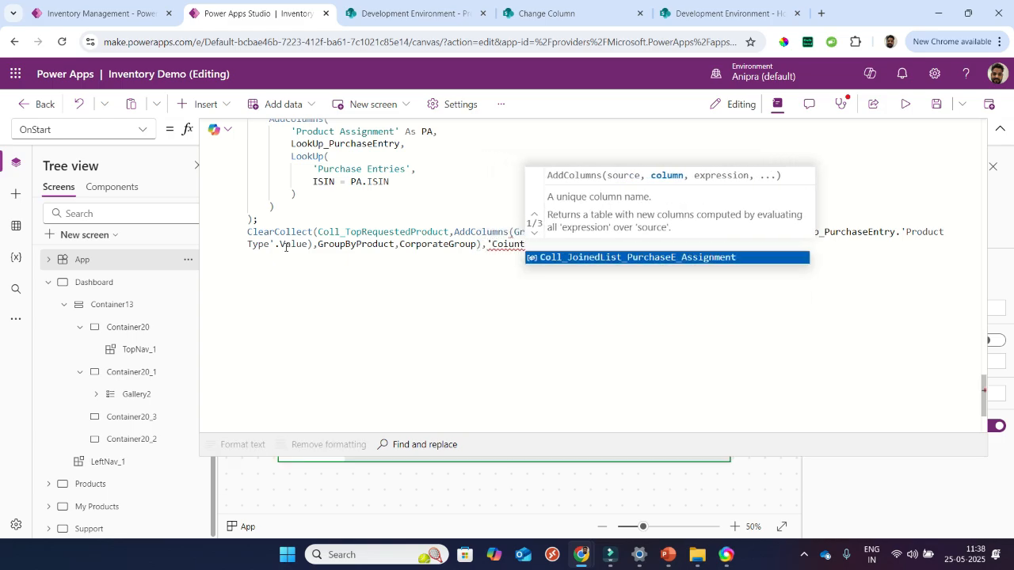
key("BackSpace")
key("BackSpace")
key("BackSpace")
key("BackSpace")
type("unt")
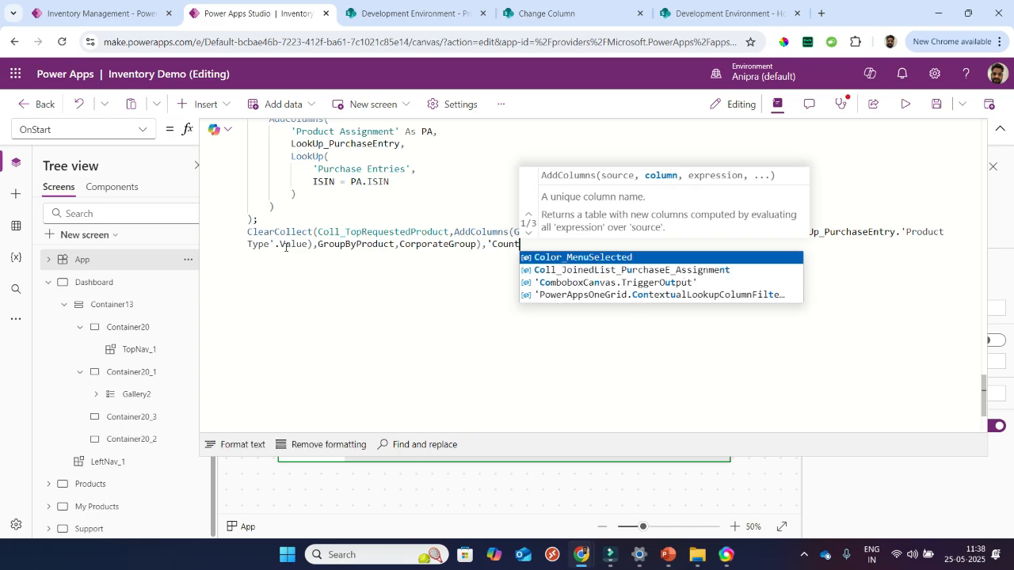
type(" Value")
- Compute 'Count Value' as CountRows(CorporateGroup), add column Lable as GroupByProduct&"("&CountRows(CorporateGroup)&")", and close the ClearCollect statement
type("',CountRows(CorporateGroup),Lable,GroupByProduct&\"(\"")
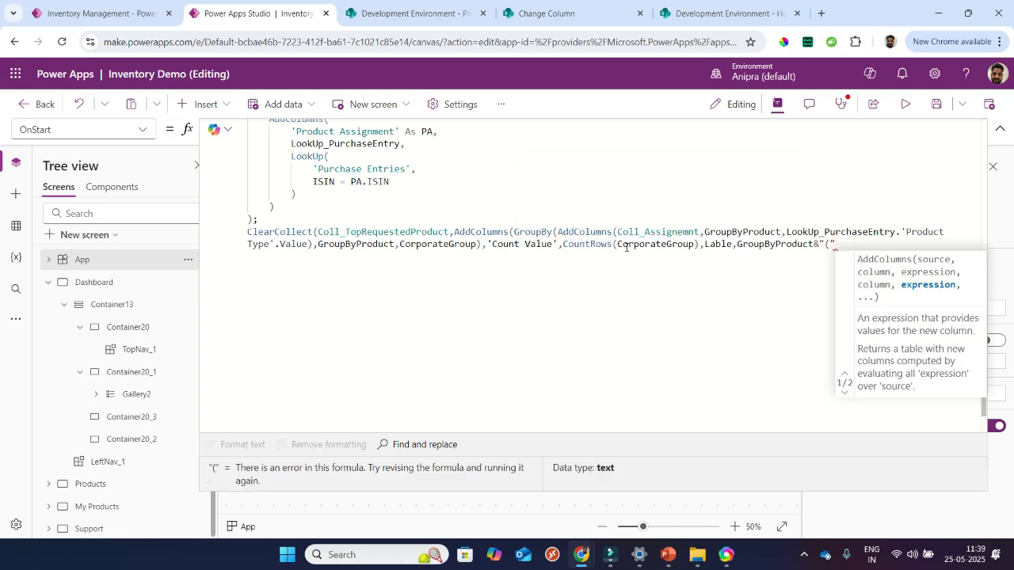
type("&co")
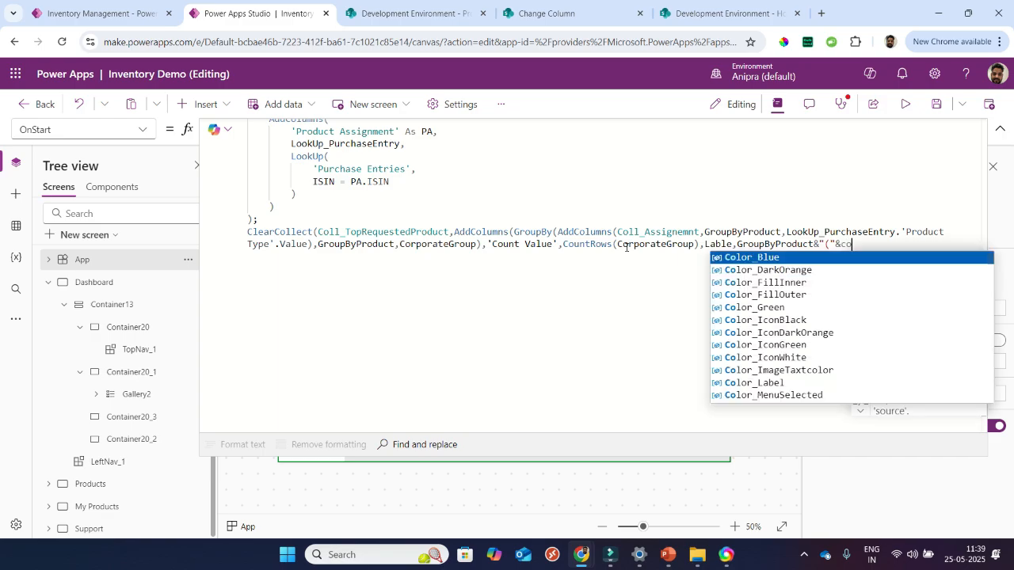
type("untRows(CorporateGroup)&\"()")
key("BackSpace")
key("BackSpace")
type("\"")
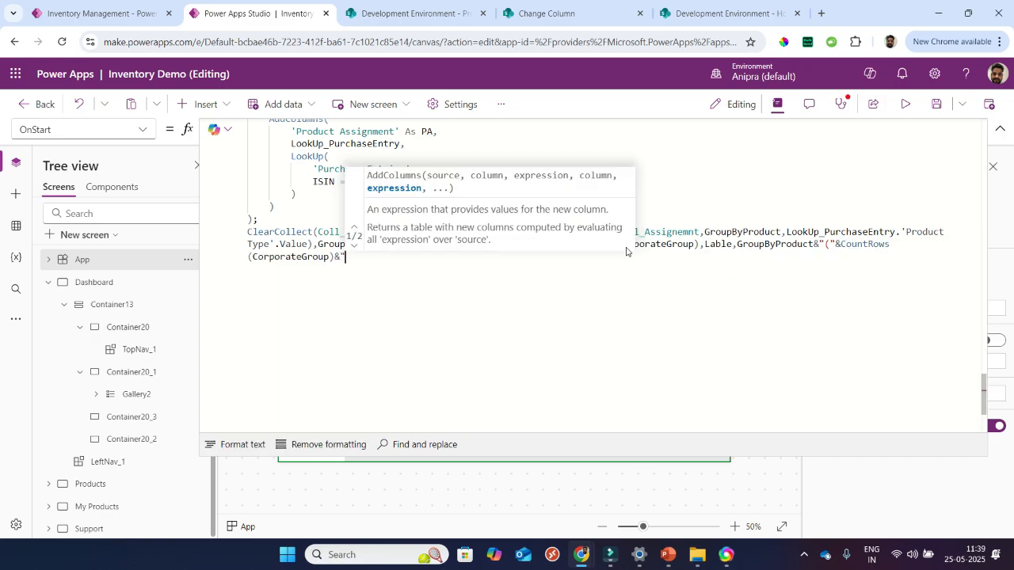
key("BackSpace")
type(")\"")
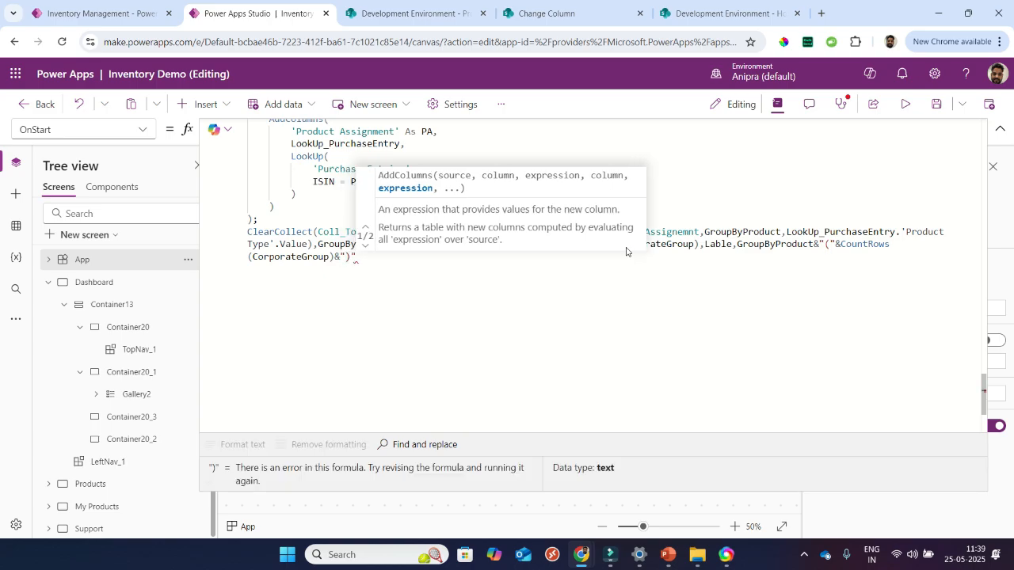
type("))")
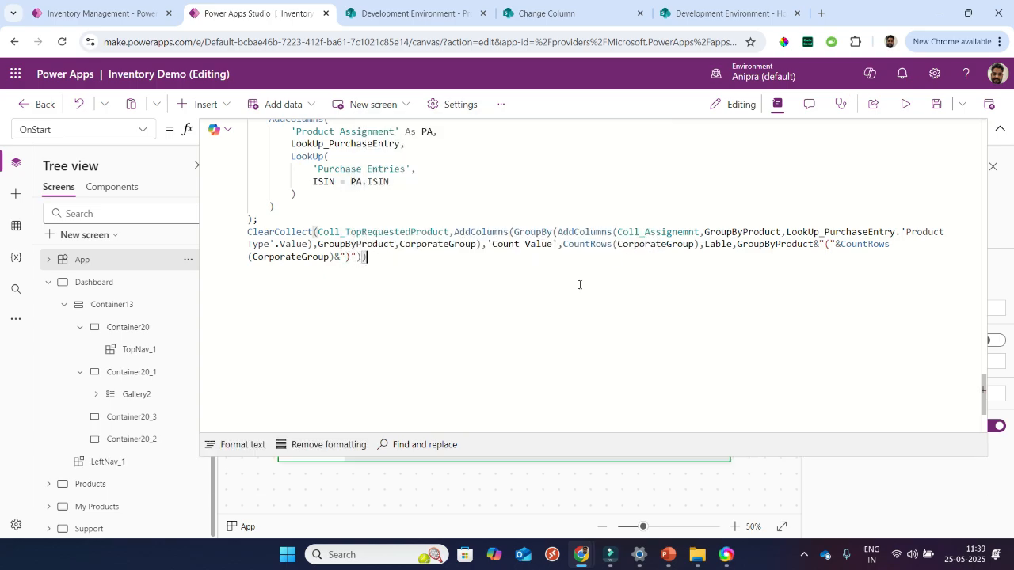
- Format the OnStart formula, check the Coll_TopRequestedProduct block, and run the app's OnStart
left_click(234, 445)
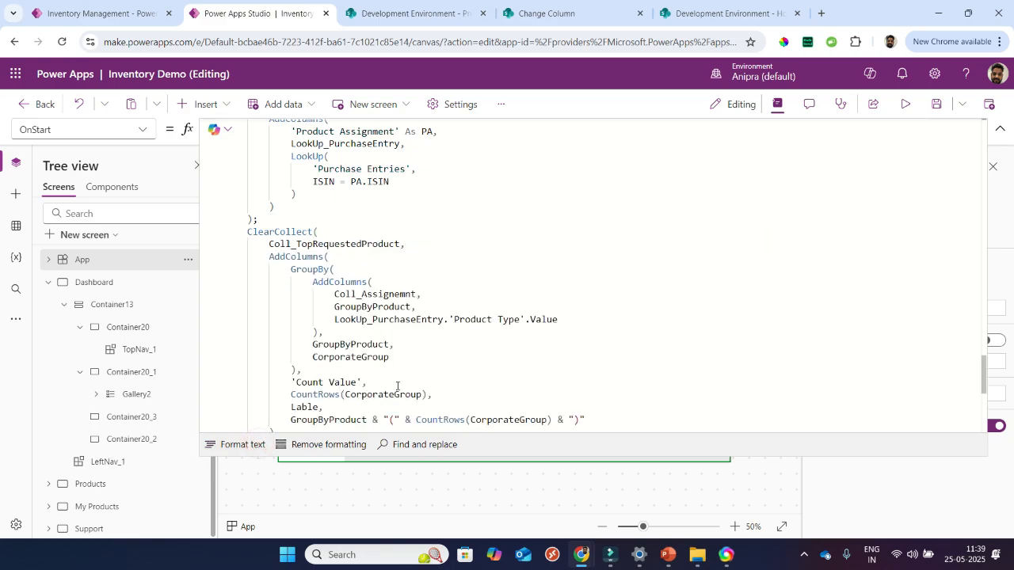
scroll(447, 297, "up", 6)
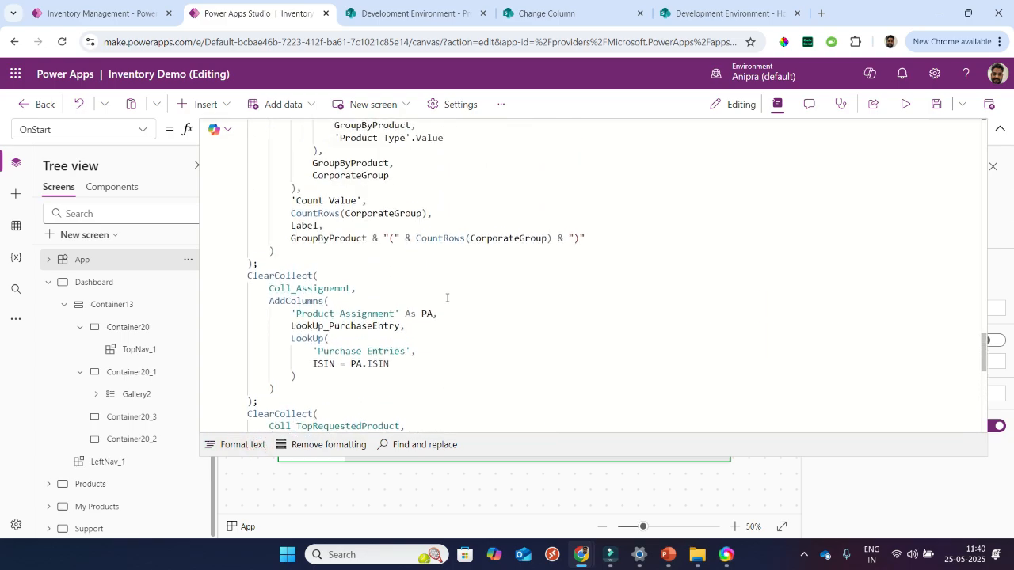
scroll(447, 298, "up", 1)
scroll(447, 298, "down", 7)
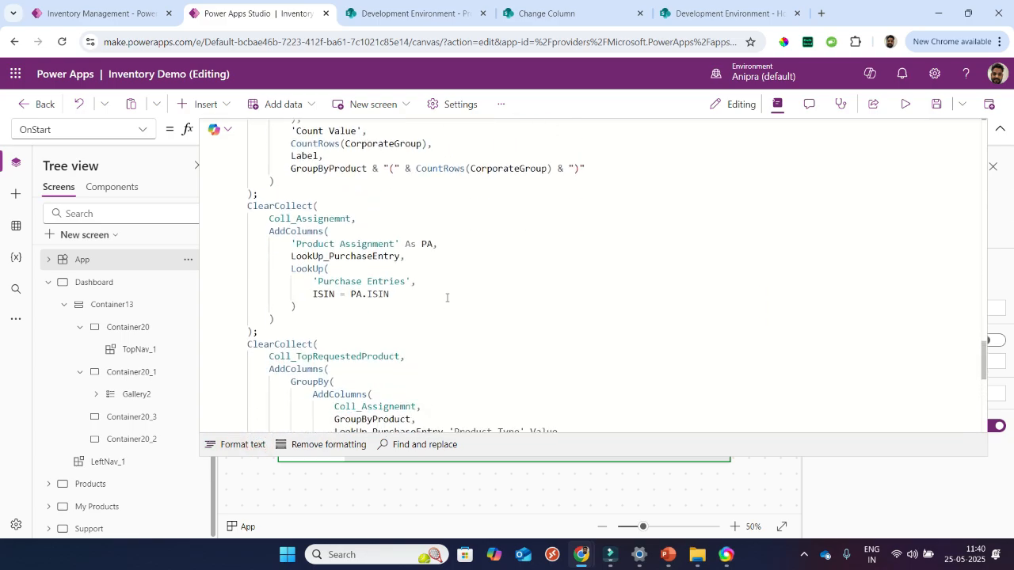
scroll(447, 298, "down", 2)
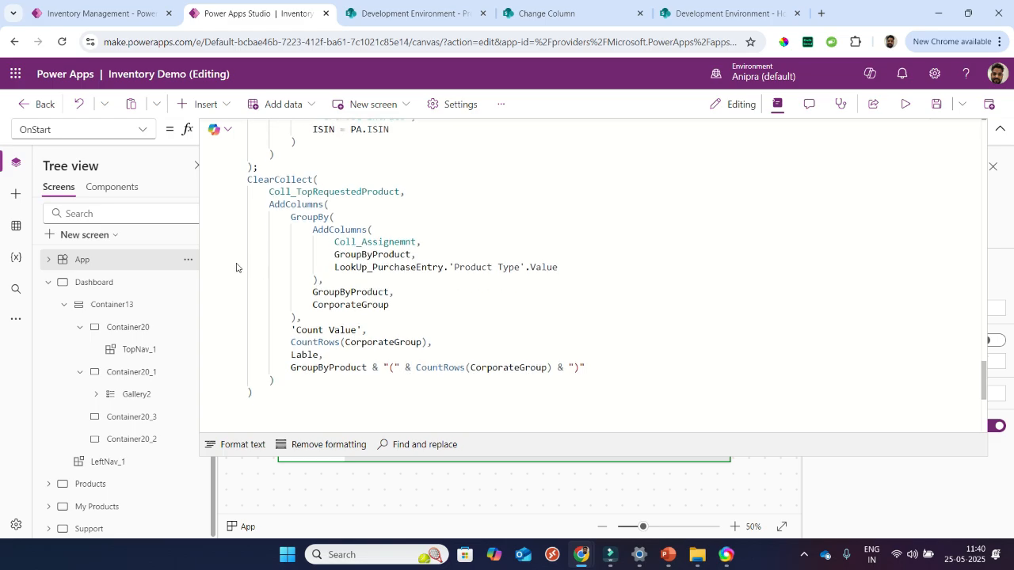
left_click(190, 265)
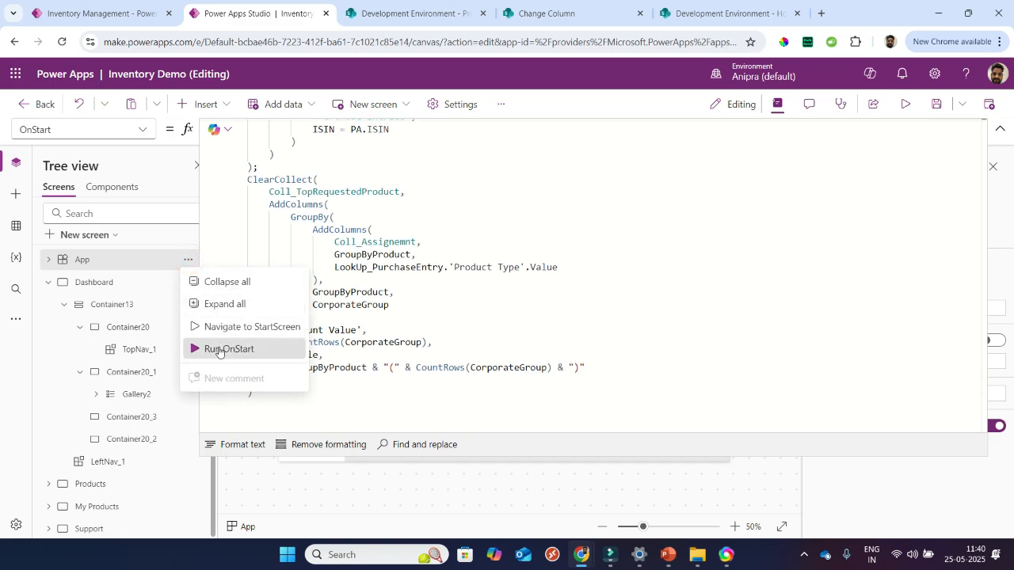
left_click(219, 346)
- Preview the table of Coll_TopRequestedProduct with its Count Value, GroupByProduct and Lable columns below the formula
scroll(428, 304, "down", 1)
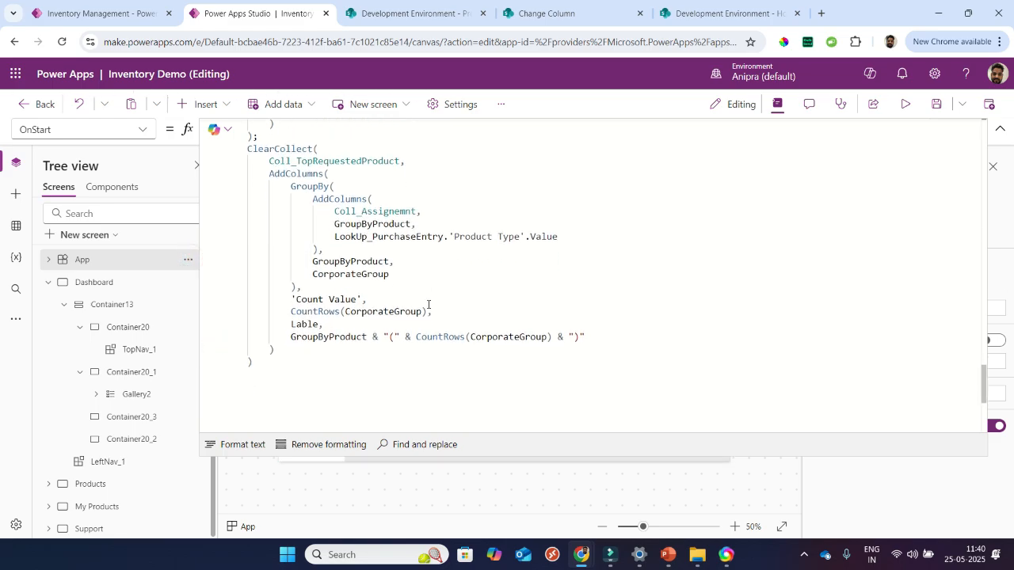
double_click(362, 162)
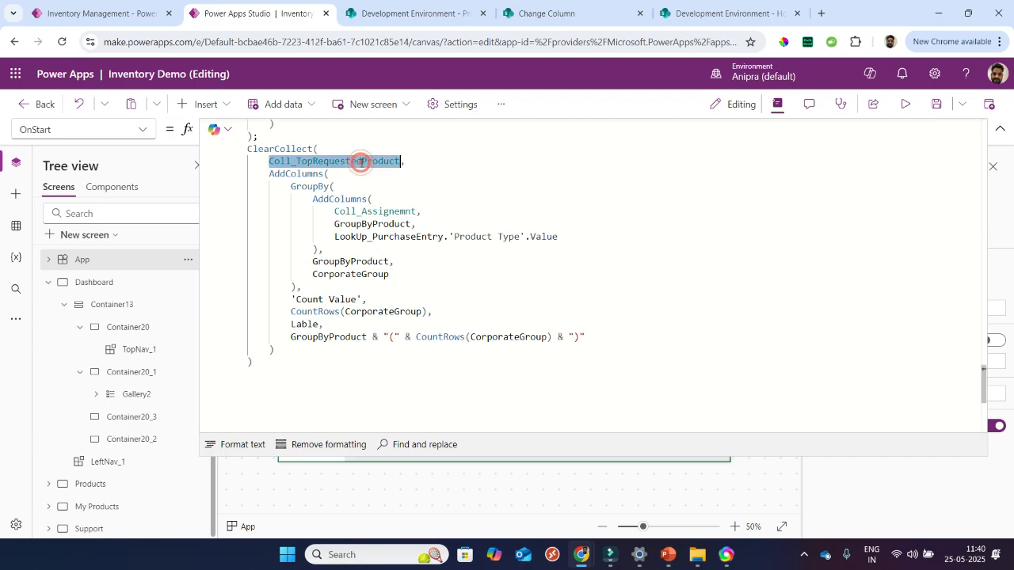
left_click(214, 471)
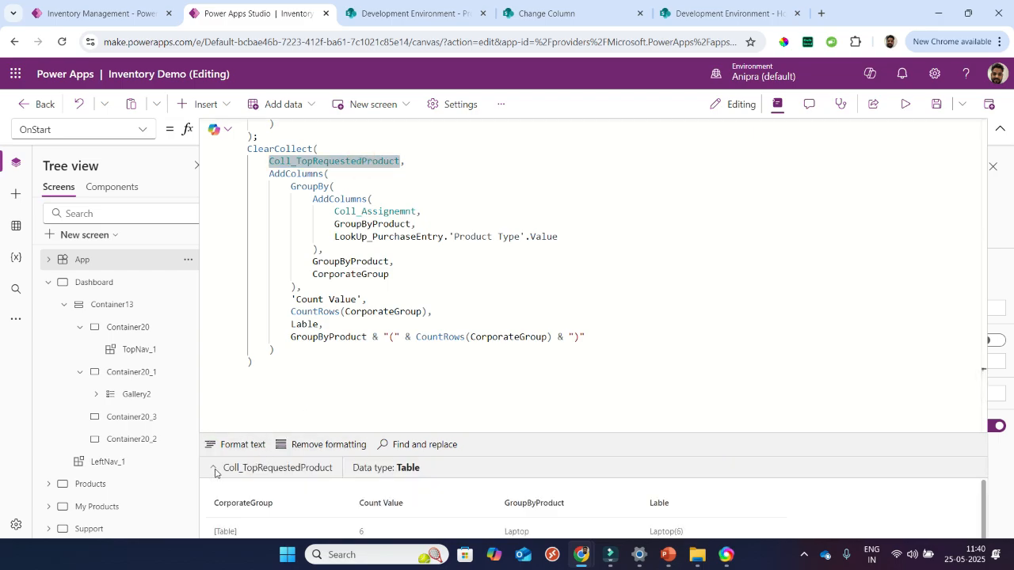
left_click(214, 470)
left_click_drag(631, 479, 627, 304)
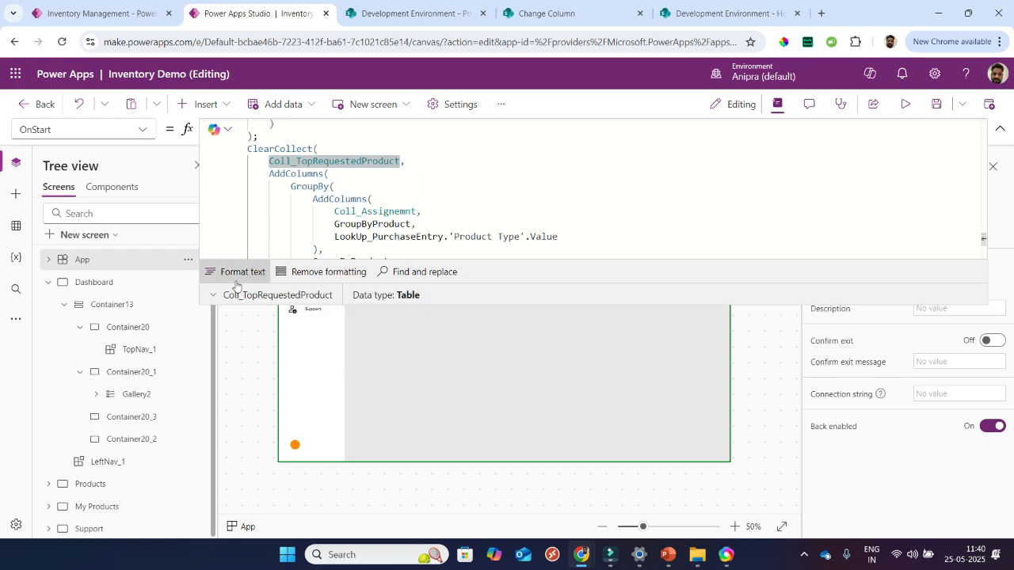
left_click(212, 295)
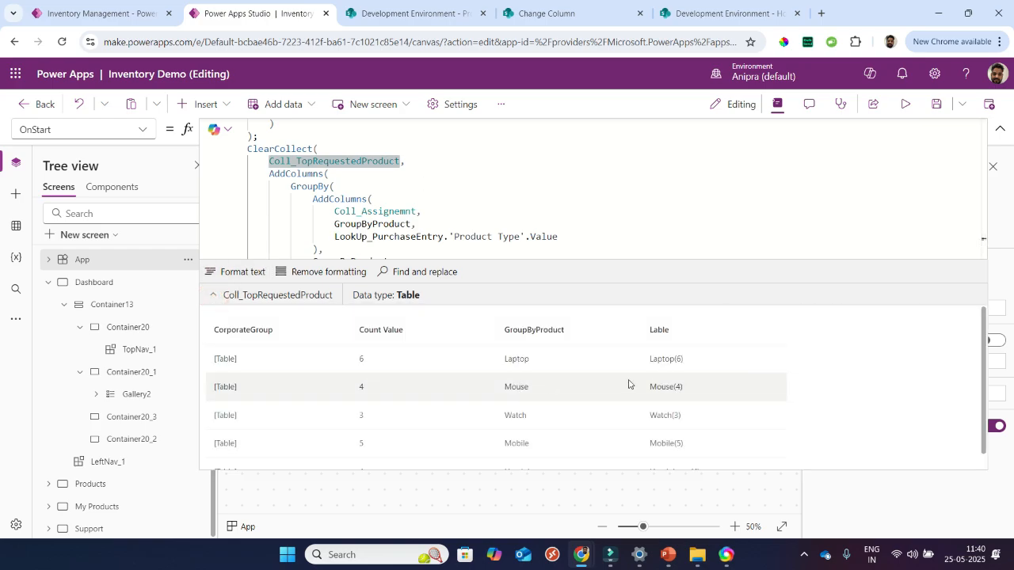
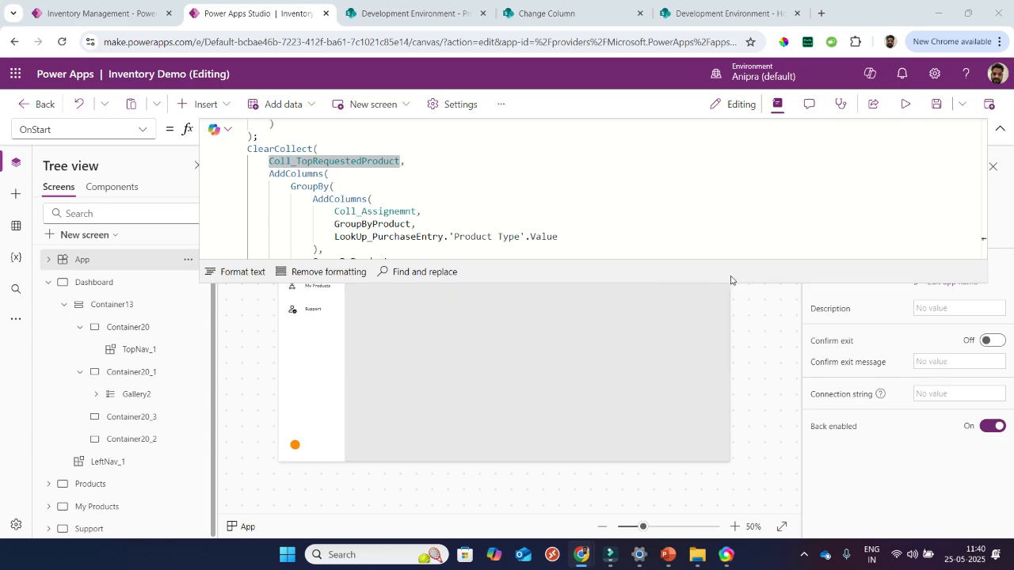
- Add a formatted ClearCollect for Coll_TotalAndAvailableInventory: Coll_TotalInventory As TA plus Lookup_AvailableEntry, a LookUp in Coll_AvailableInventory where GroupByProduct = TA.GroupByProduct, and run OnStart
left_click(758, 284)
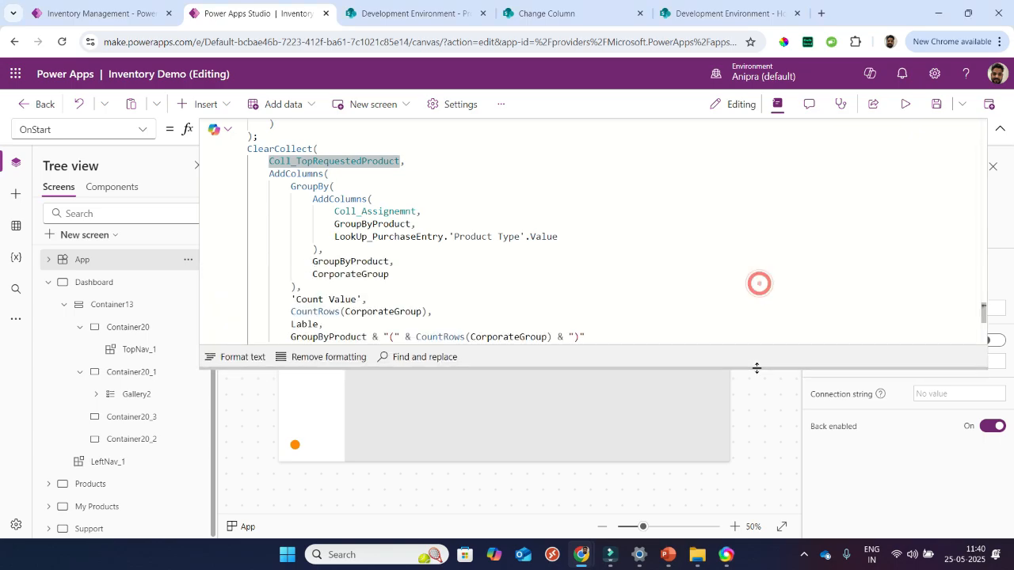
scroll(570, 309, "down", 5)
left_click(282, 225)
type("C")
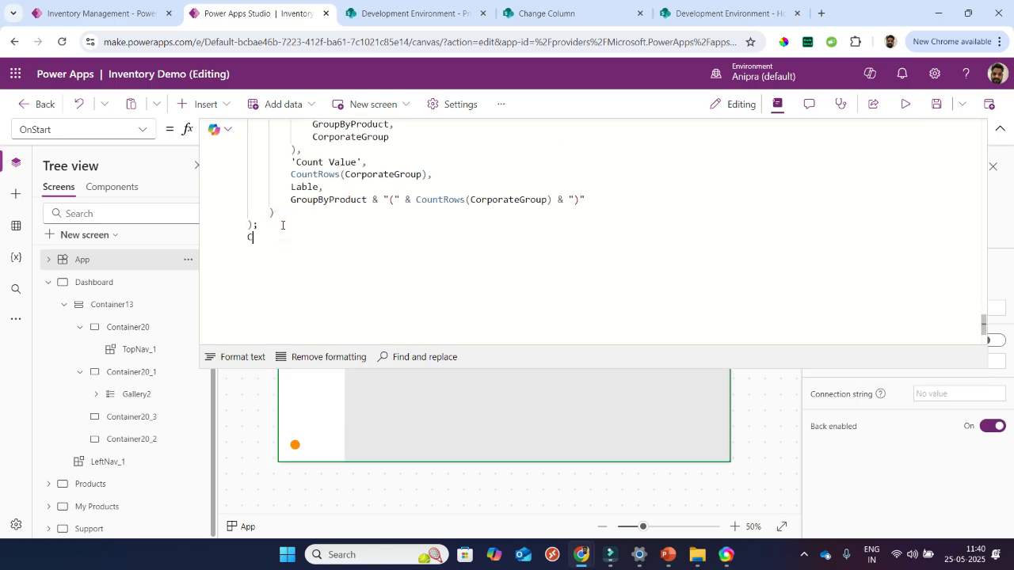
type("learCollect(")
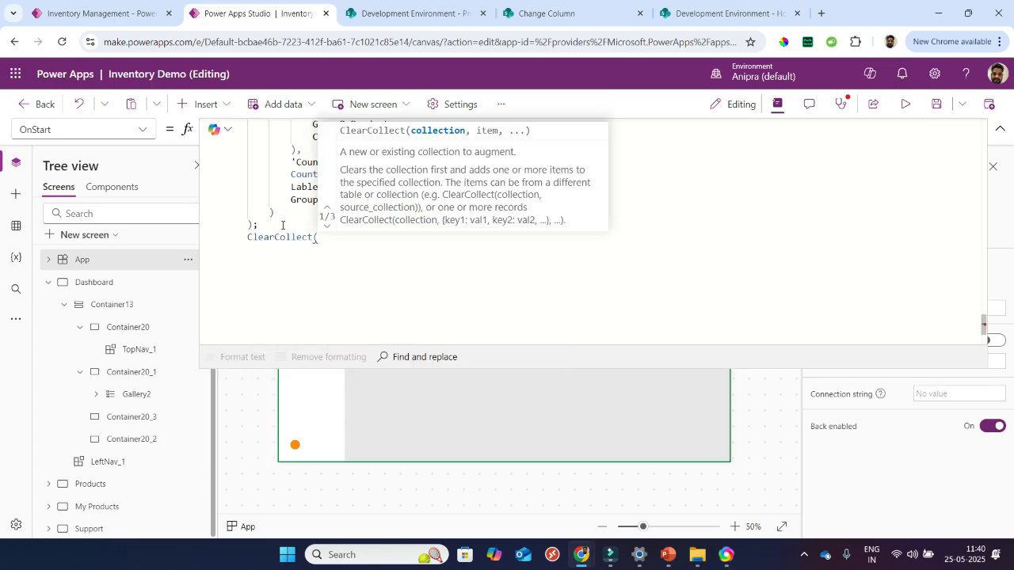
type("Coll_TotalAndAvailableInventory,     AddColumns(         Coll_TotalInventory As TA,         Lookup_AvailableEntry,         LookUp(             Coll_AvailableInventory,             GroupByProduct = TA.GroupByProduct         )     ) );")
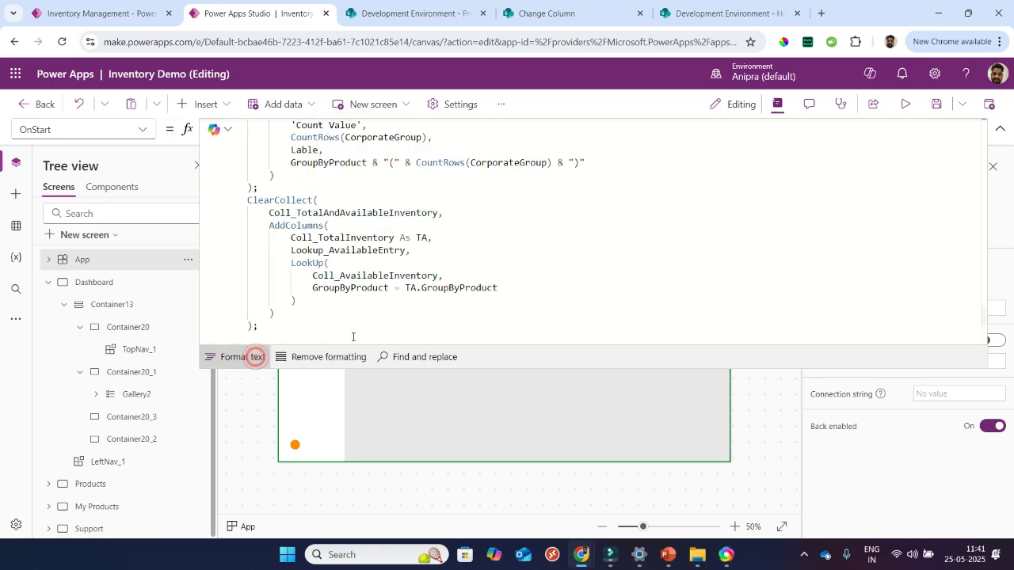
left_click(188, 259)
left_click(210, 346)
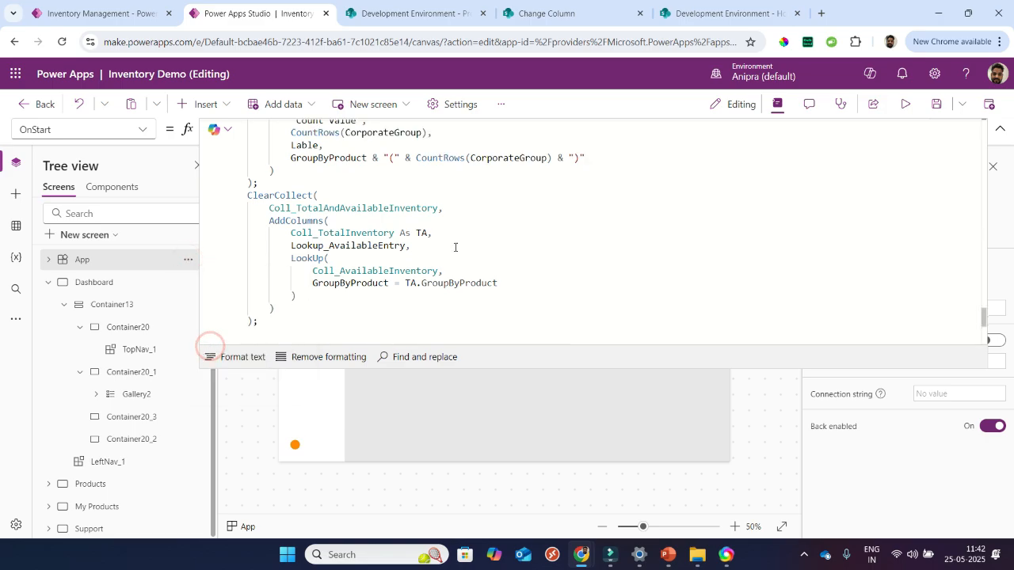
- Preview the table of Coll_TotalAndAvailableInventory and look through its columns as far as Lookup_AvailableEntry
scroll(455, 248, "down", 1)
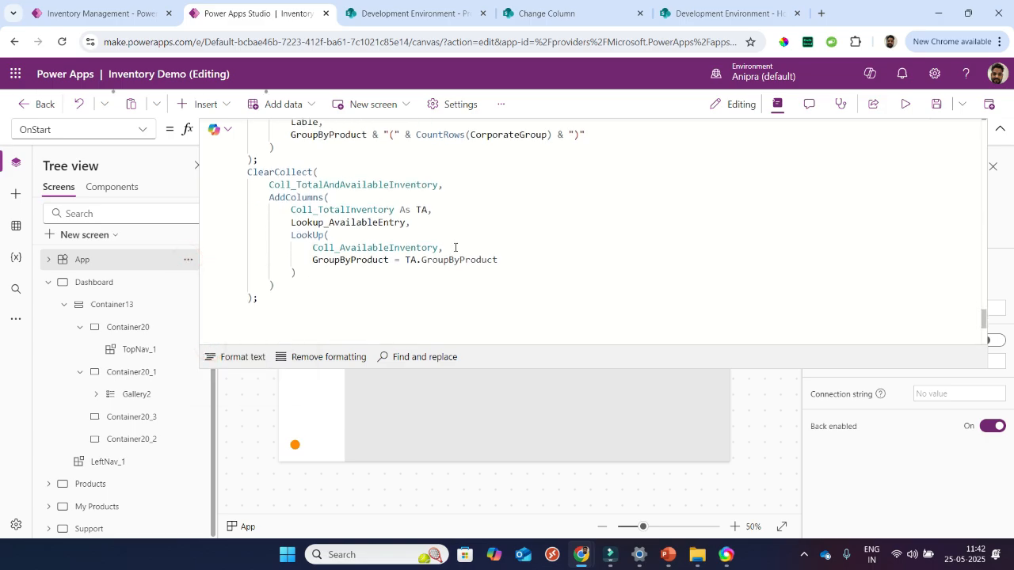
double_click(406, 185)
left_click(213, 382)
left_click(213, 383)
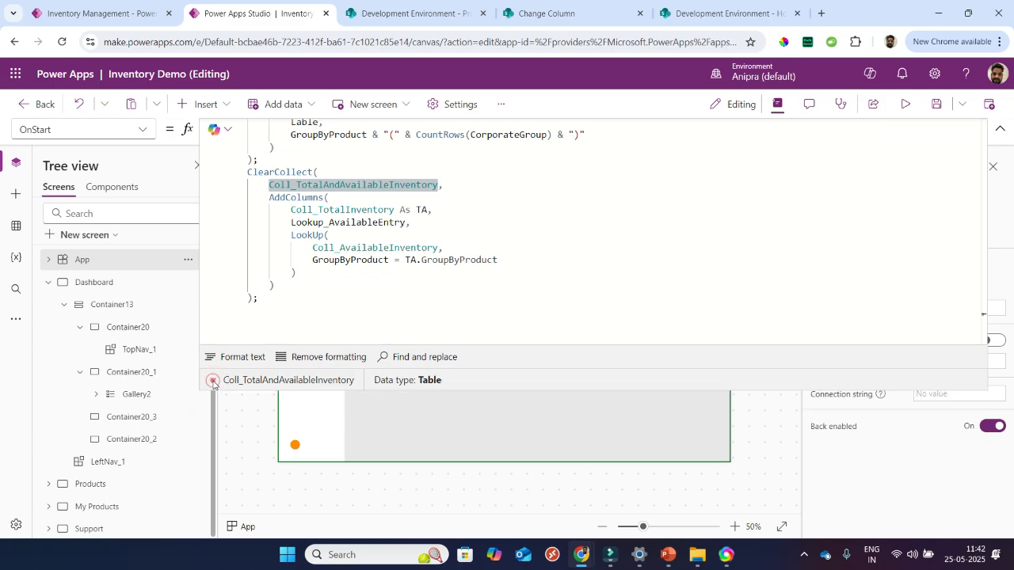
double_click(340, 182)
left_click(214, 382)
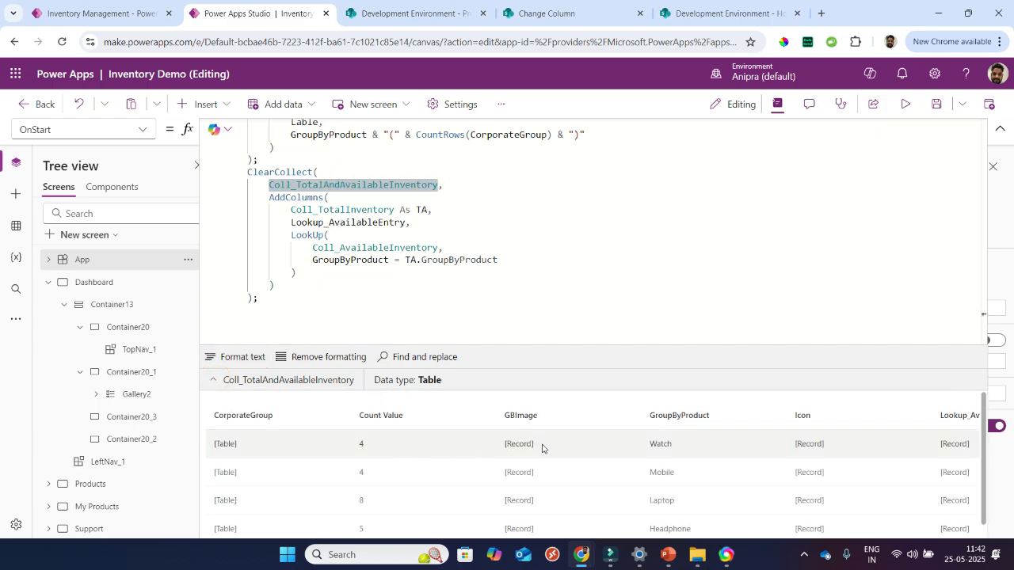
scroll(614, 449, "right", 3)
scroll(620, 450, "left", 2)
scroll(621, 450, "right", 2)
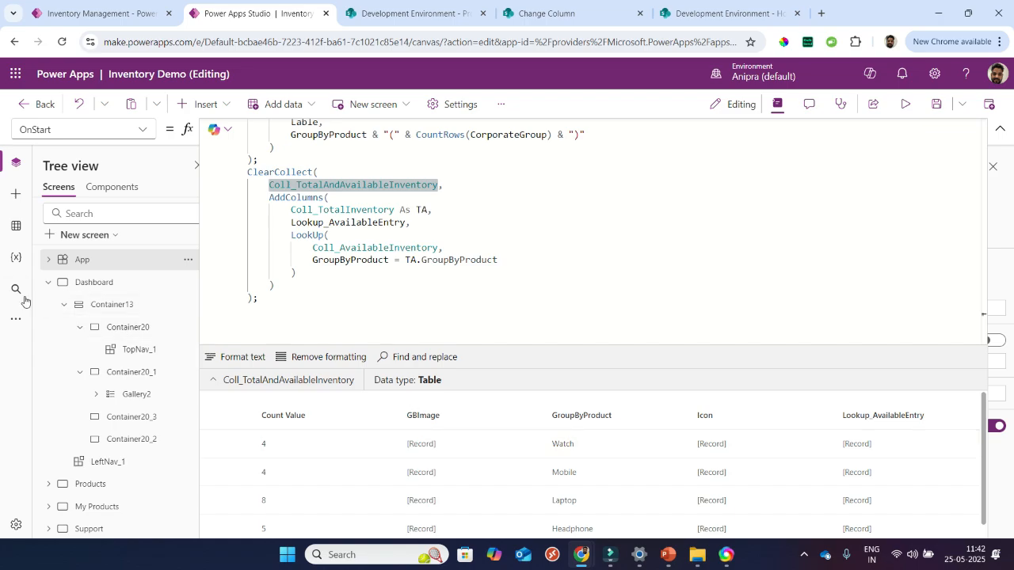
- Inspect Coll_TotalAndAvailableInventory among the app's variables, including the nested Lookup_AvailableEntry record for Watch, and close the viewer
left_click(15, 260)
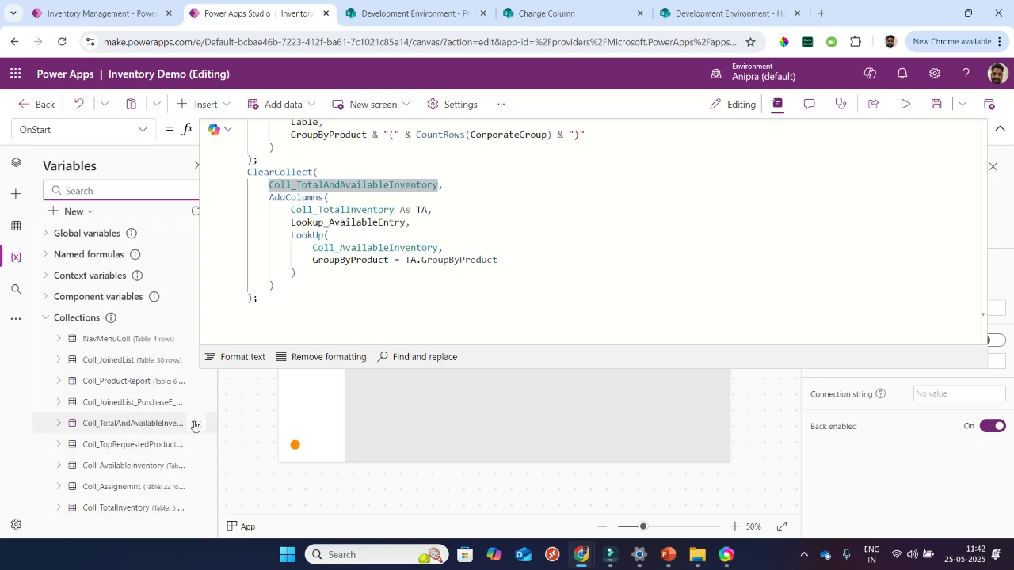
left_click(196, 424)
left_click(225, 446)
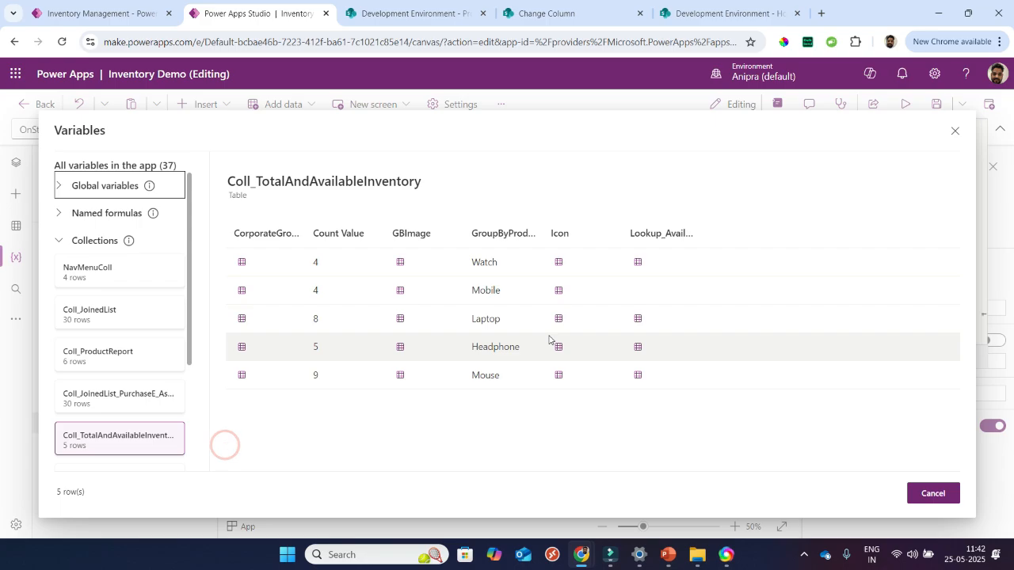
left_click(638, 263)
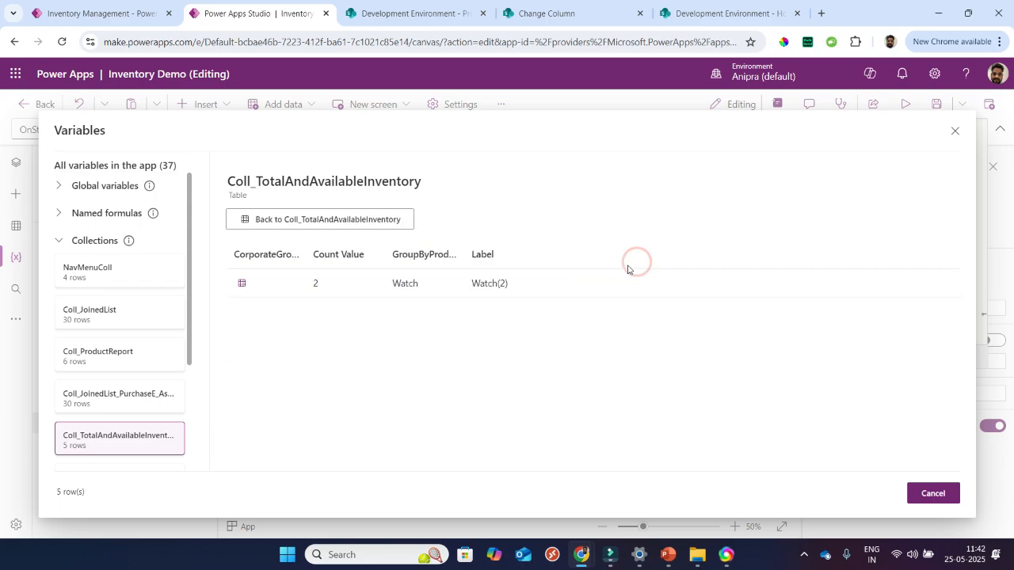
left_click(293, 226)
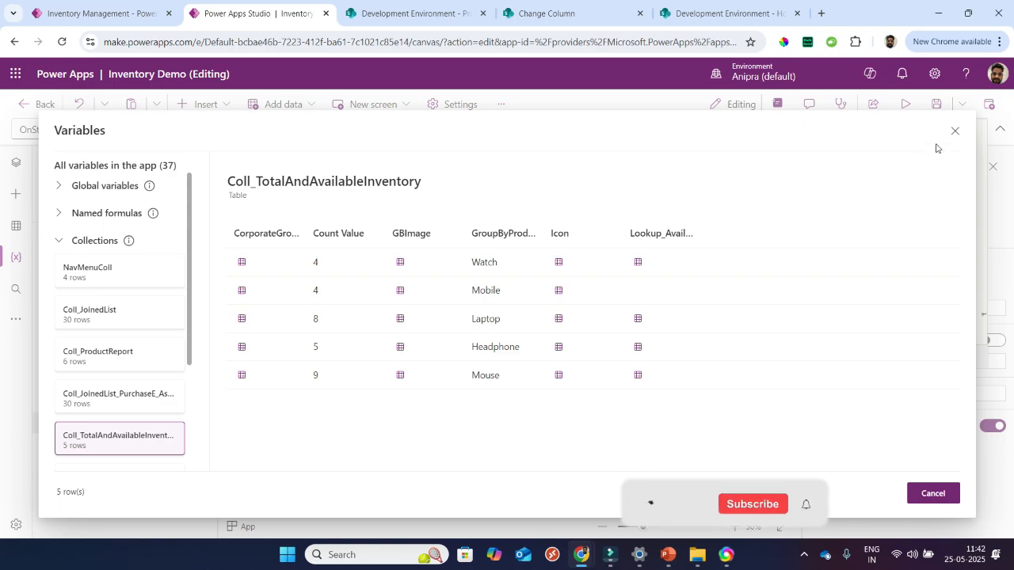
left_click(955, 132)
- Append a Coll_InventoryOverview collection to OnStart, with Title, Icon, Value and BGImage for each metric from Total Inventory to Total Return Product
left_click(281, 244)
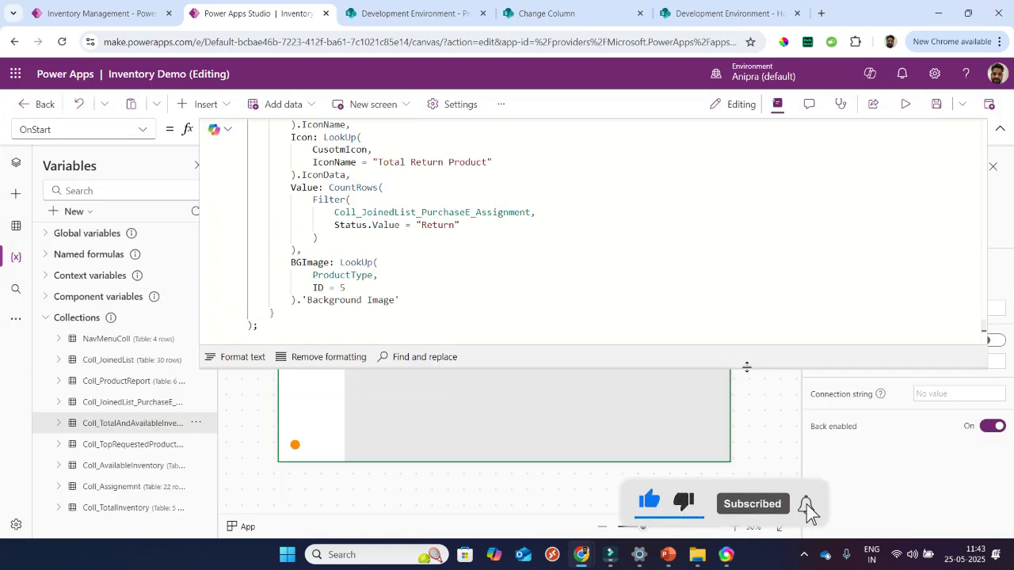
left_click_drag(745, 367, 745, 436)
scroll(613, 339, "up", 3)
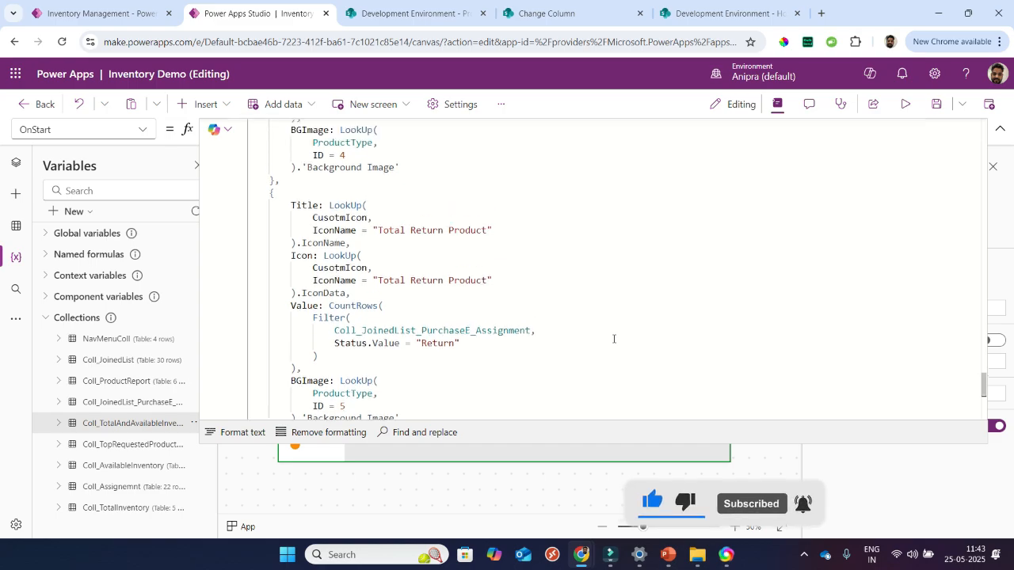
- Examine the Total Inventory and Inventory Value records of Coll_InventoryOverview, including their icon lookups, Sum values and background images
scroll(614, 339, "up", 8)
scroll(614, 339, "up", 8)
scroll(613, 339, "down", 2)
scroll(613, 339, "down", 1)
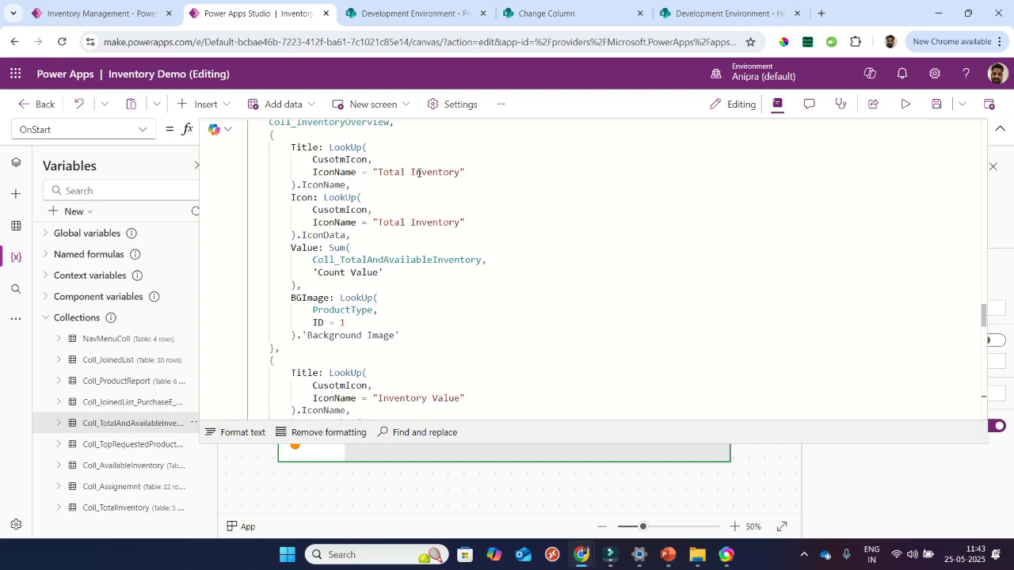
scroll(386, 224, "down", 1)
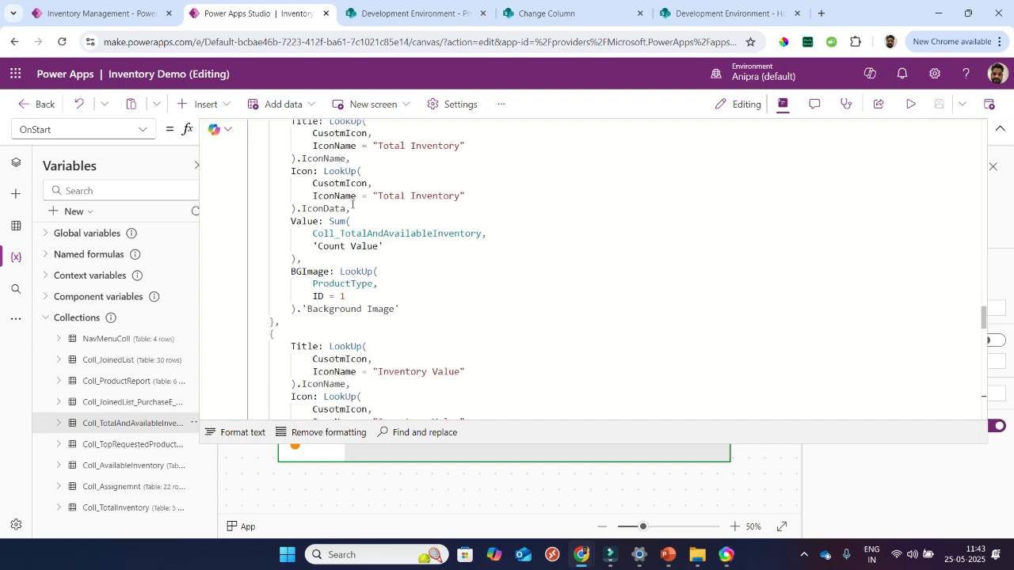
scroll(382, 239, "down", 1)
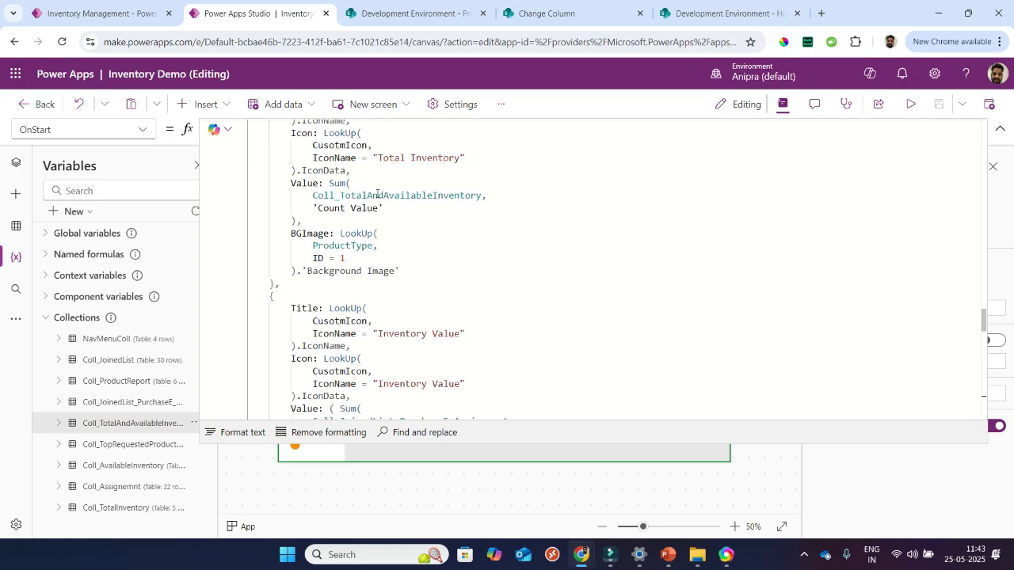
double_click(379, 196)
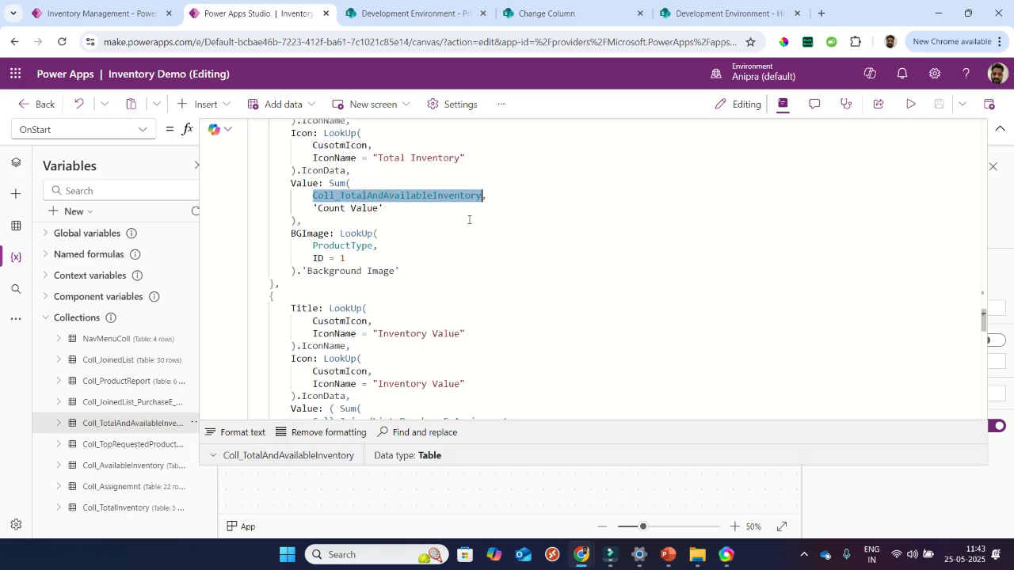
scroll(401, 230, "down", 2)
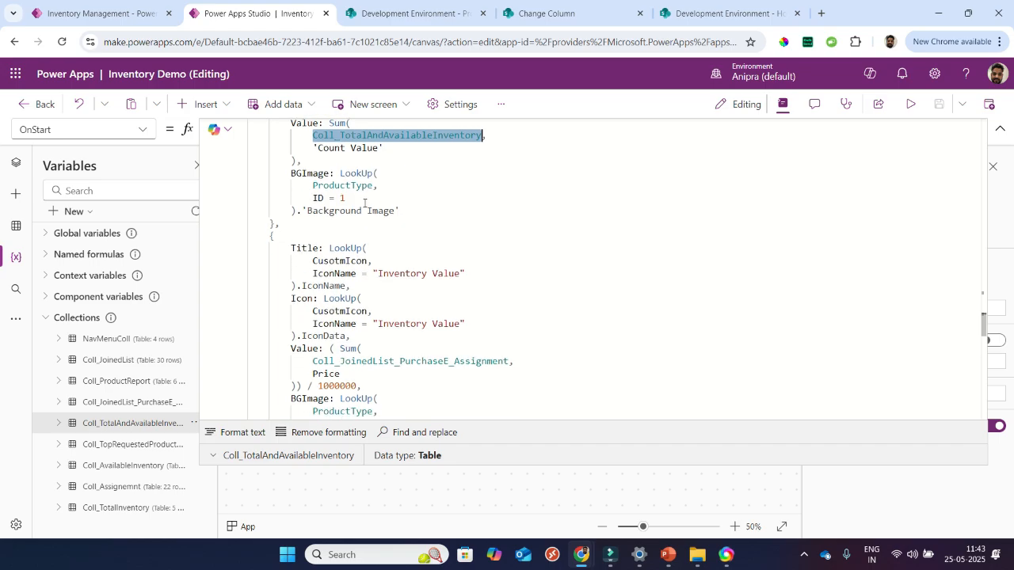
left_click(307, 220)
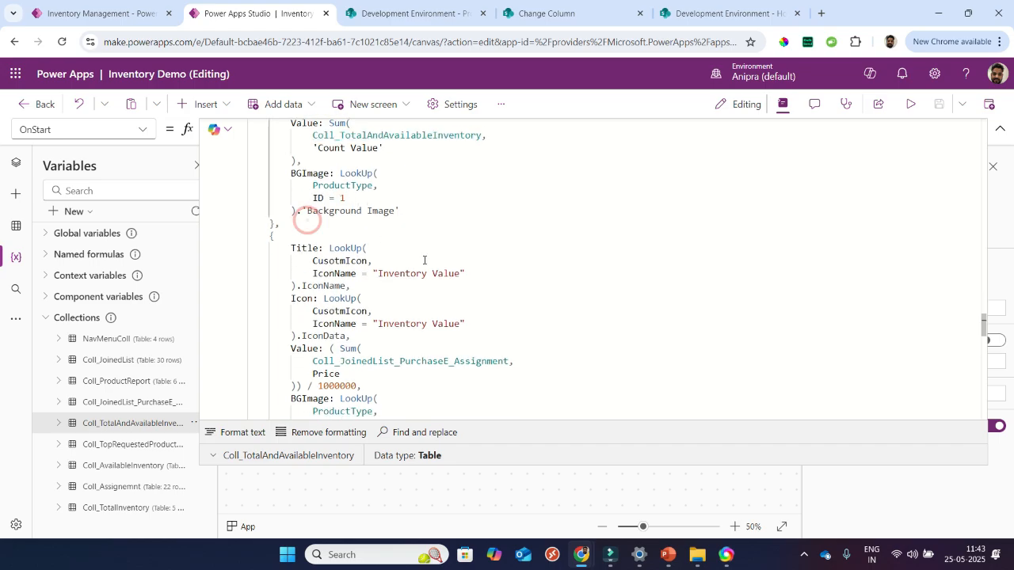
scroll(425, 260, "down", 4)
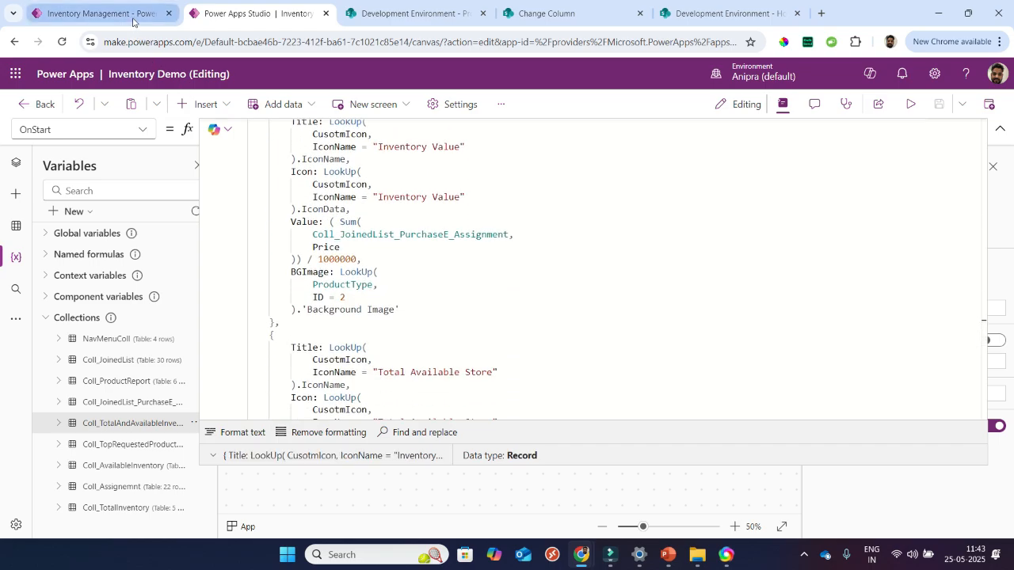
- Compare the metrics with the Performance Summary cards in the running Inventory Management app, and return to the OnStart formula in Power Apps Studio
left_click(133, 16)
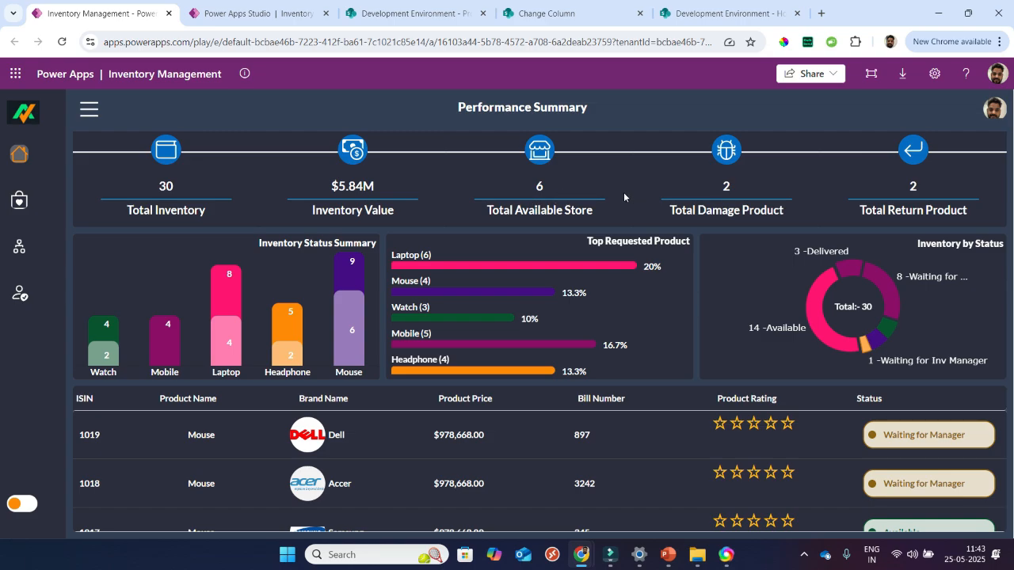
left_click(257, 13)
scroll(453, 259, "down", 5)
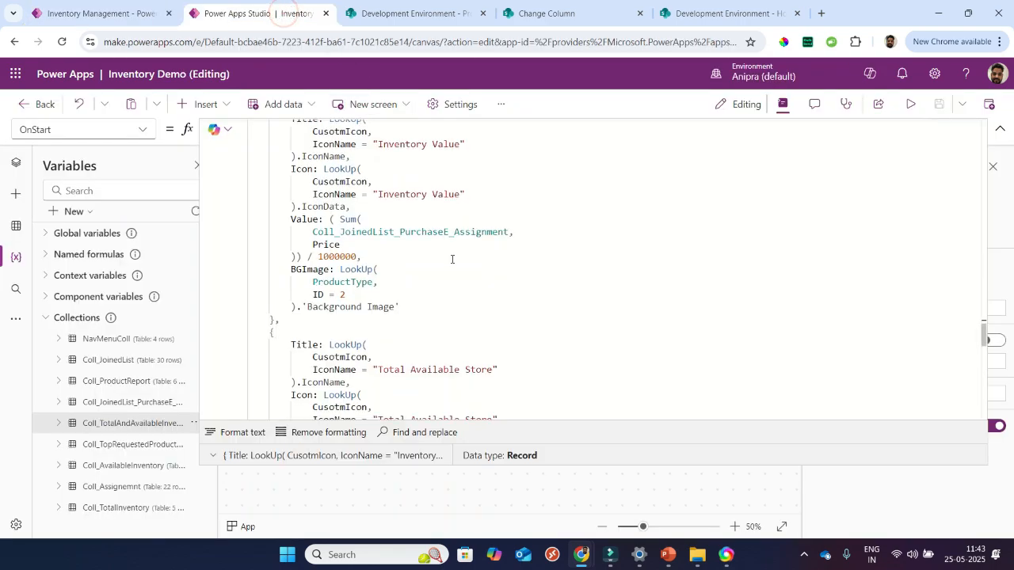
- Review the remaining Coll_InventoryOverview records in OnStart, from Total Available Store to Total Return Product, including their CountRows filters and background images
scroll(452, 259, "down", 8)
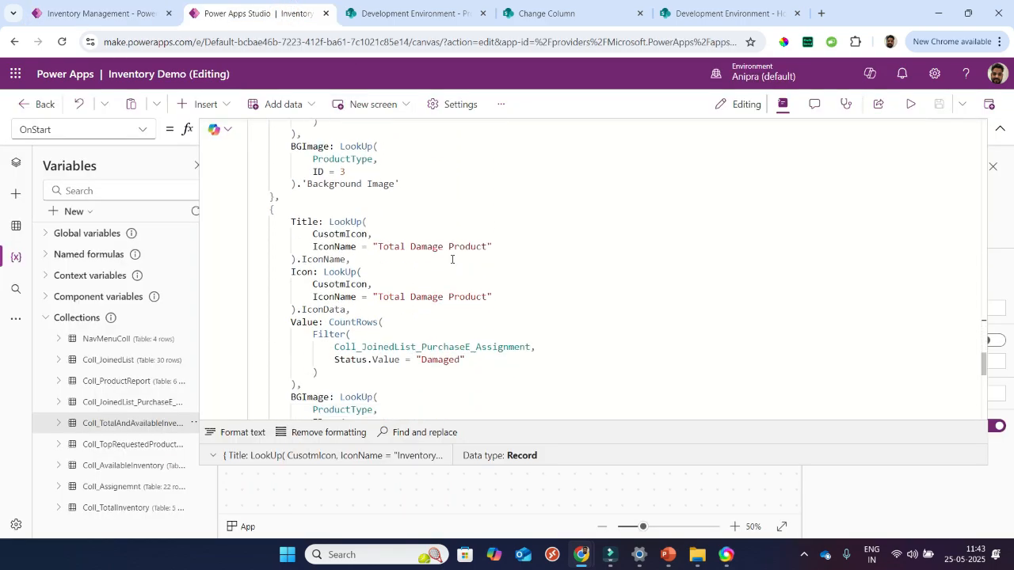
scroll(452, 259, "down", 8)
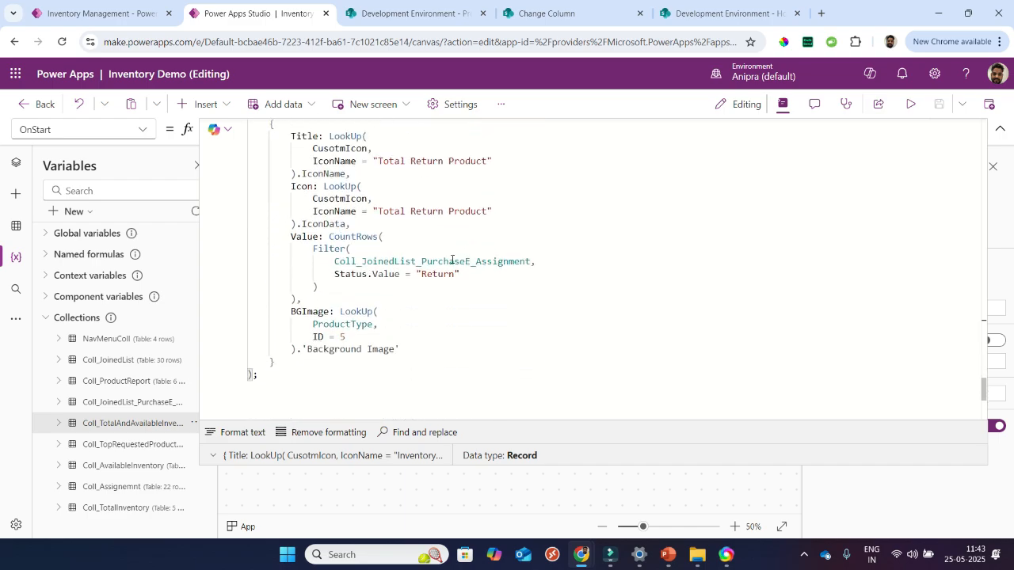
scroll(453, 259, "up", 3)
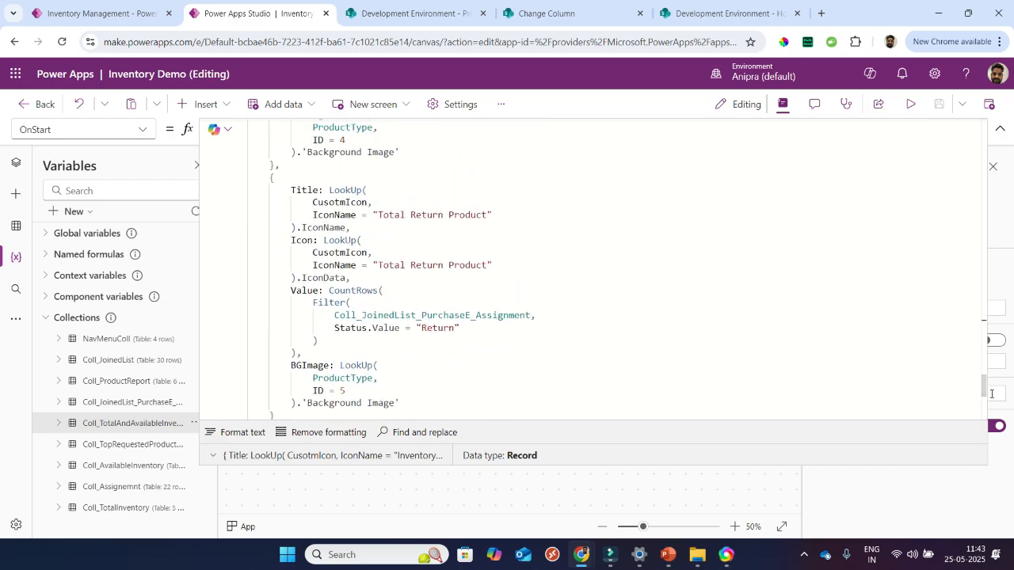
- Read through the whole OnStart formula, from the varThemeMode setting and NavMenuColl to the end of Coll_InventoryOverview
left_click_drag(986, 395, 983, 113)
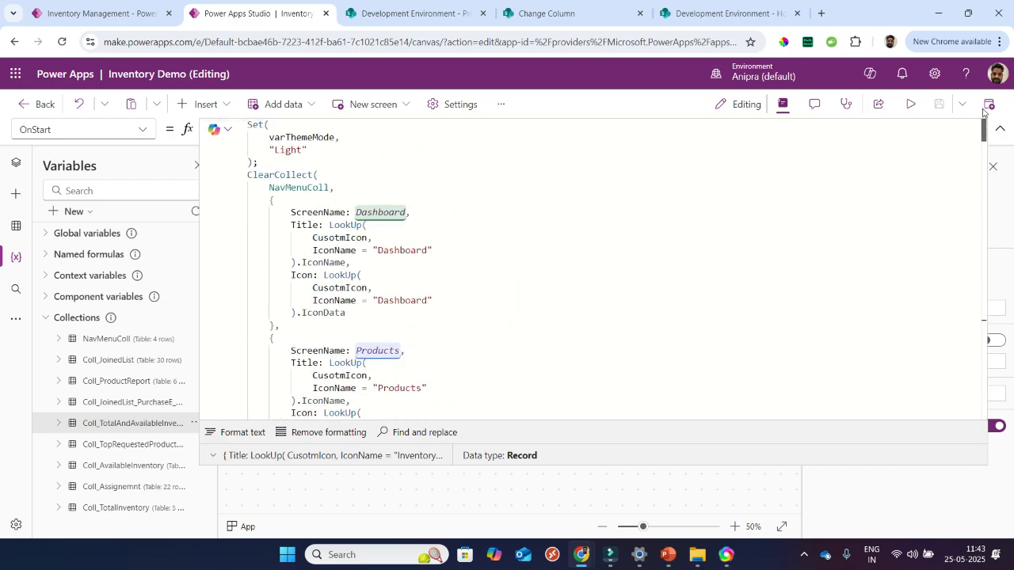
scroll(609, 300, "down", 7)
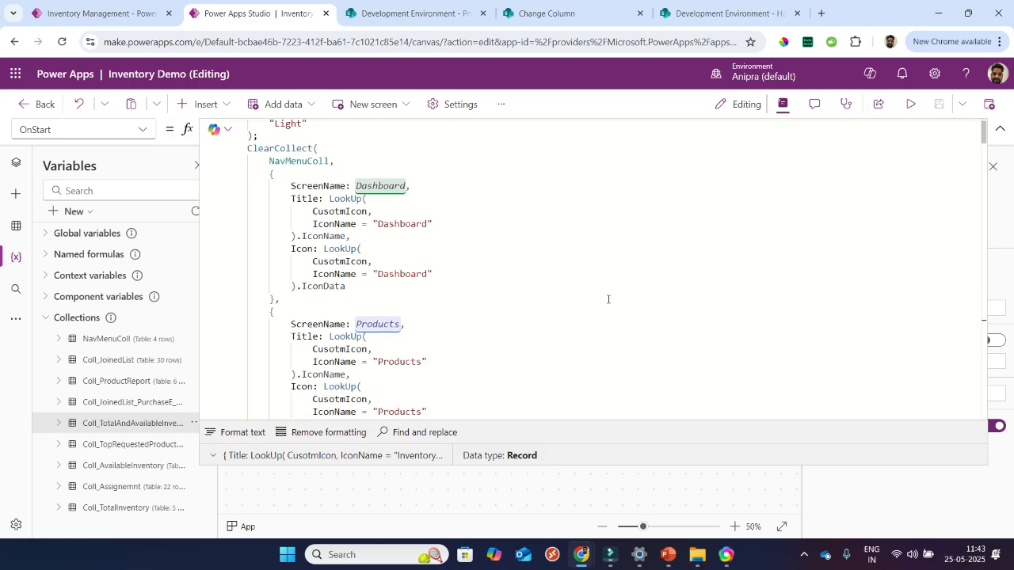
scroll(609, 299, "down", 3)
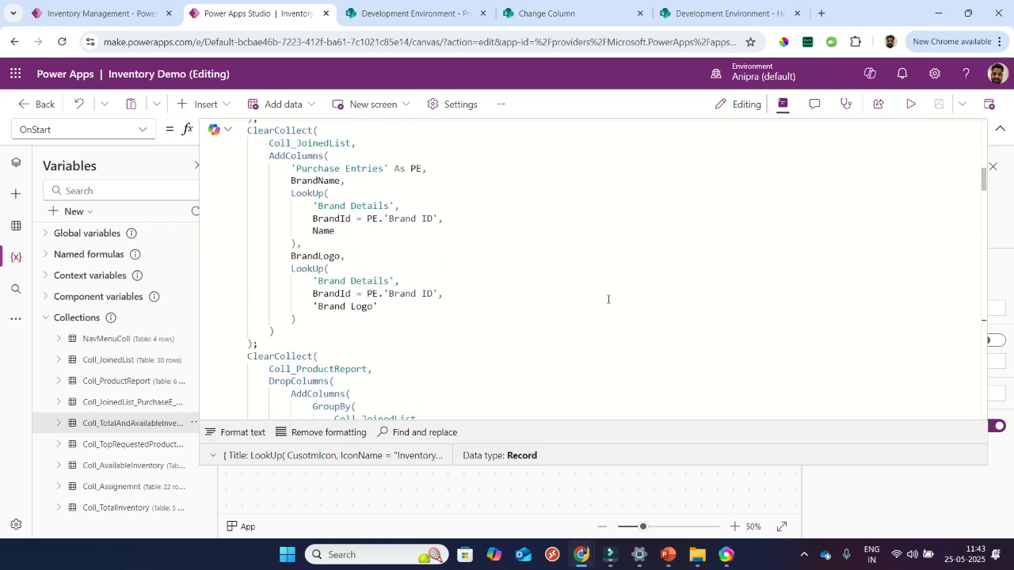
scroll(609, 300, "down", 3)
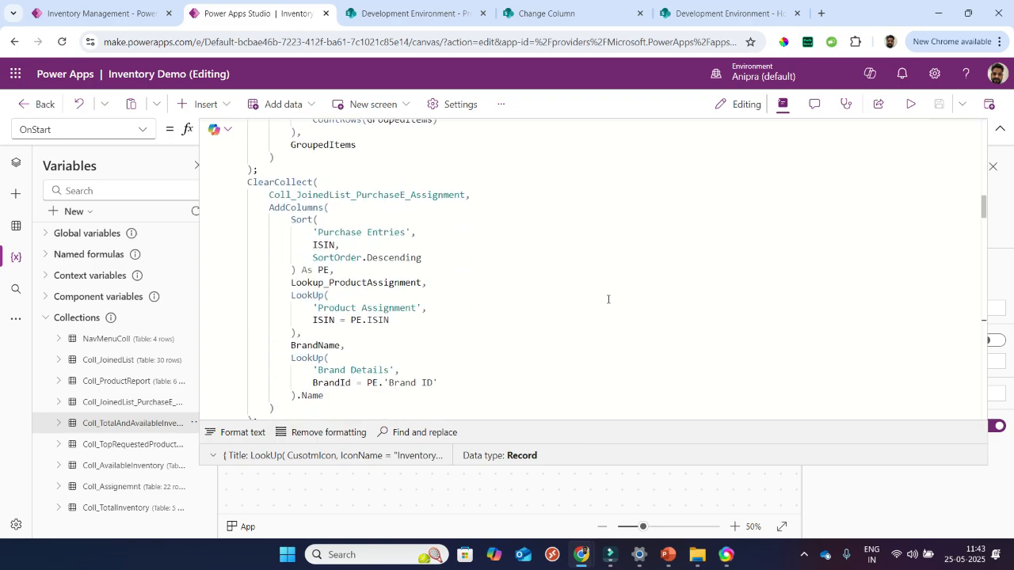
scroll(608, 299, "down", 5)
scroll(608, 300, "down", 4)
scroll(609, 299, "down", 8)
scroll(609, 300, "down", 6)
scroll(608, 299, "down", 4)
scroll(608, 300, "down", 4)
scroll(608, 299, "down", 3)
scroll(609, 300, "down", 9)
scroll(609, 299, "down", 10)
scroll(608, 299, "down", 8)
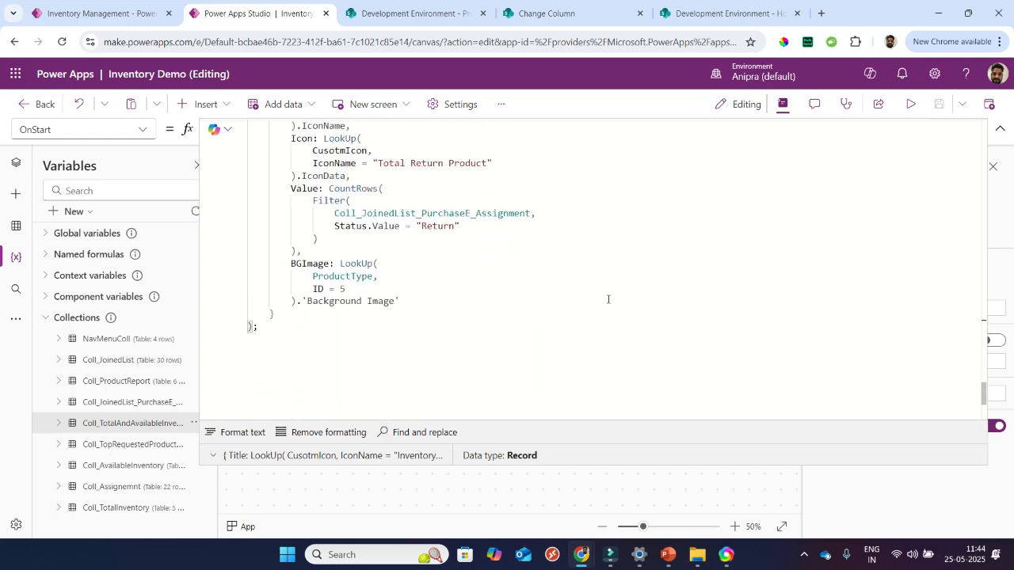
- Run the app's OnStart so that its collections are rebuilt
left_click(16, 163)
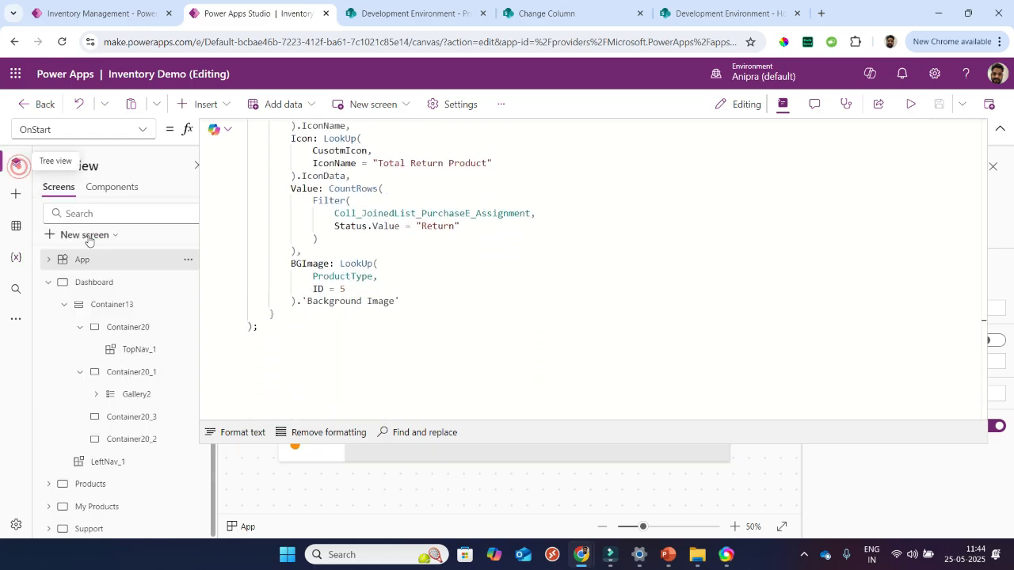
right_click(103, 263)
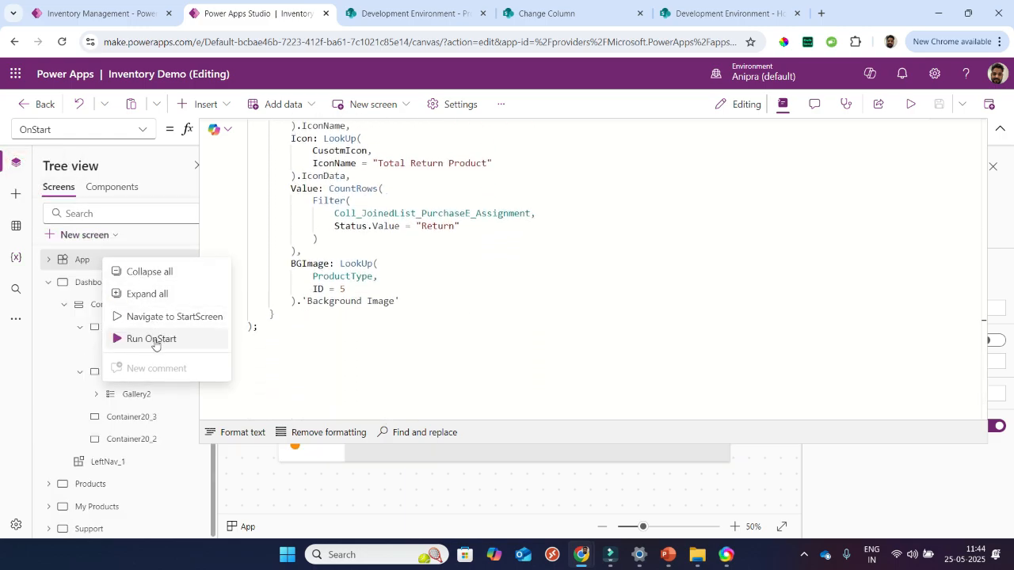
left_click(127, 335)
- Preview the table data of Coll_InventoryOverview and of the CusotmIcon table referenced in the OnStart formula
double_click(356, 224)
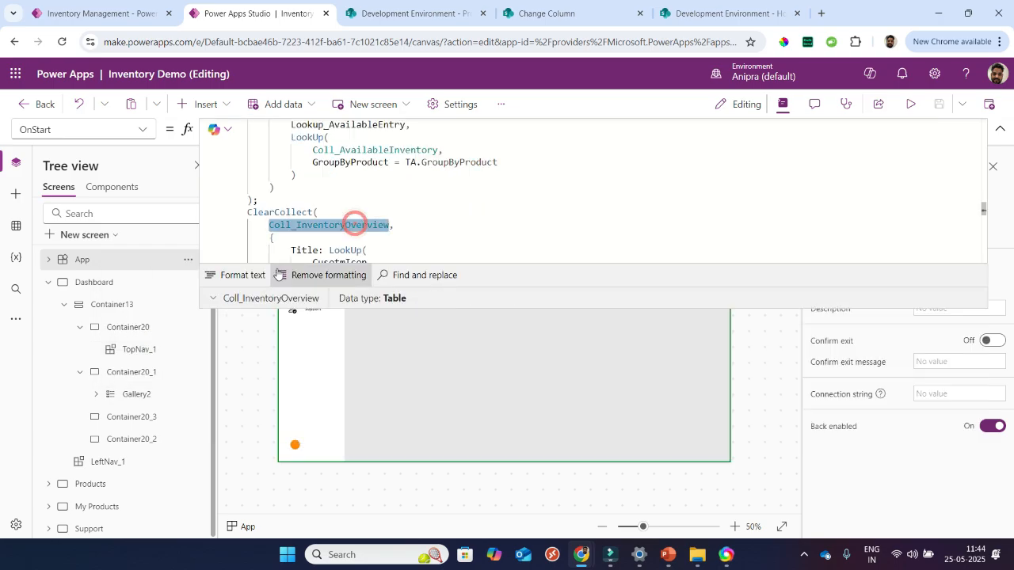
left_click(214, 299)
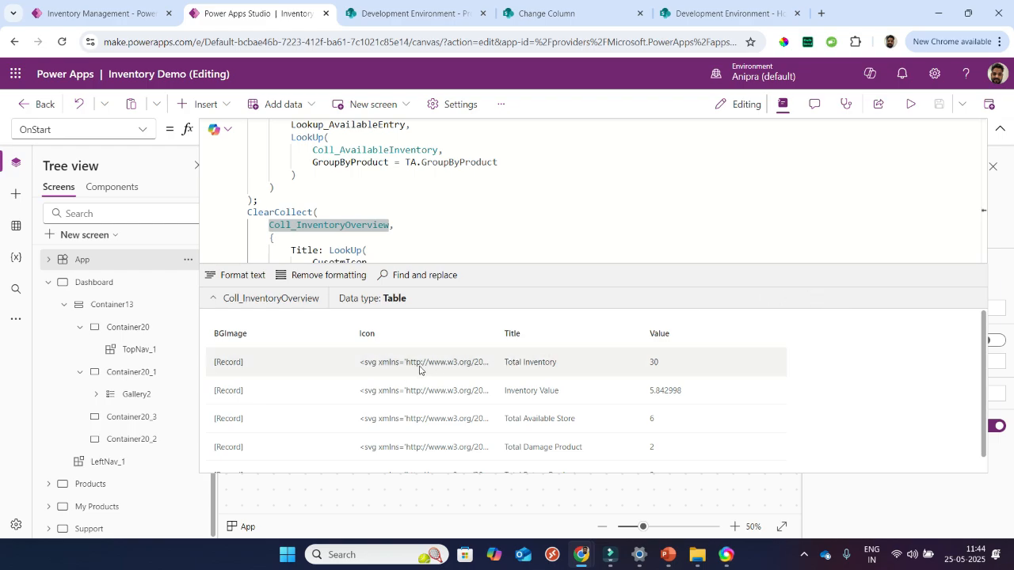
left_click(444, 252)
scroll(445, 252, "down", 3)
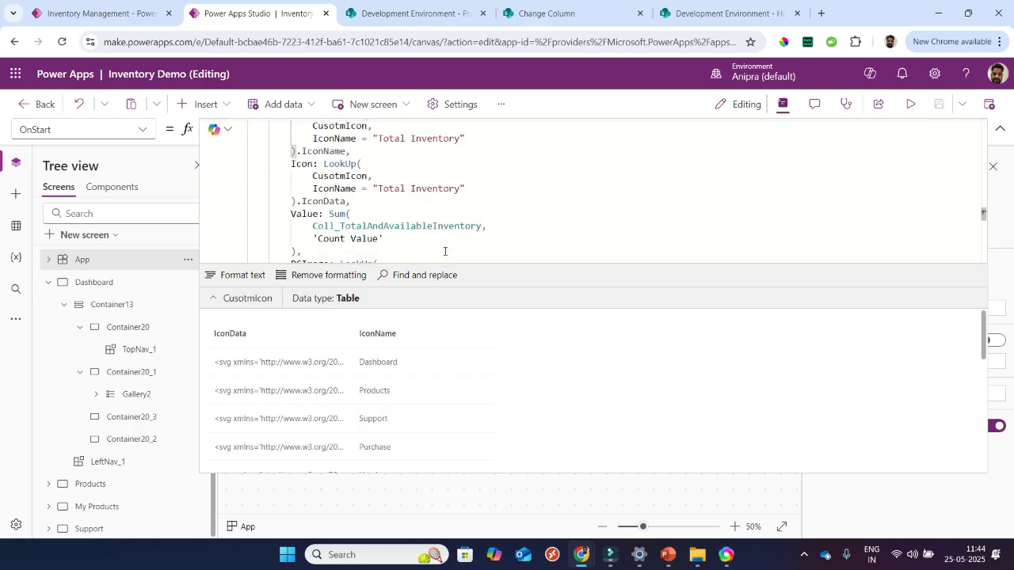
- Examine the CusotmIcon table in the App's Formulas property, from the Dashboard icon to the Total Return Product icon's name and SVG data
left_click(142, 131)
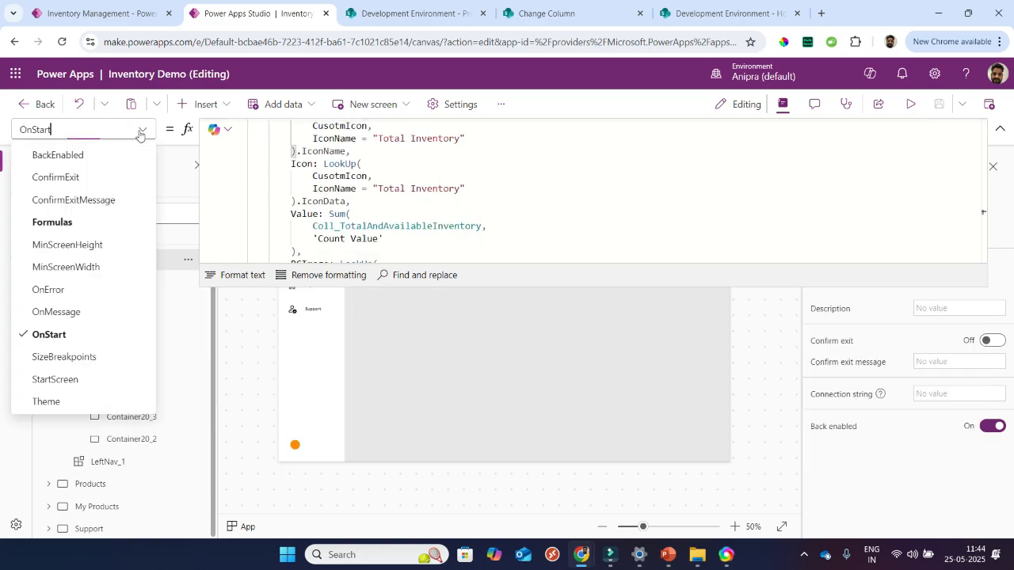
left_click(108, 222)
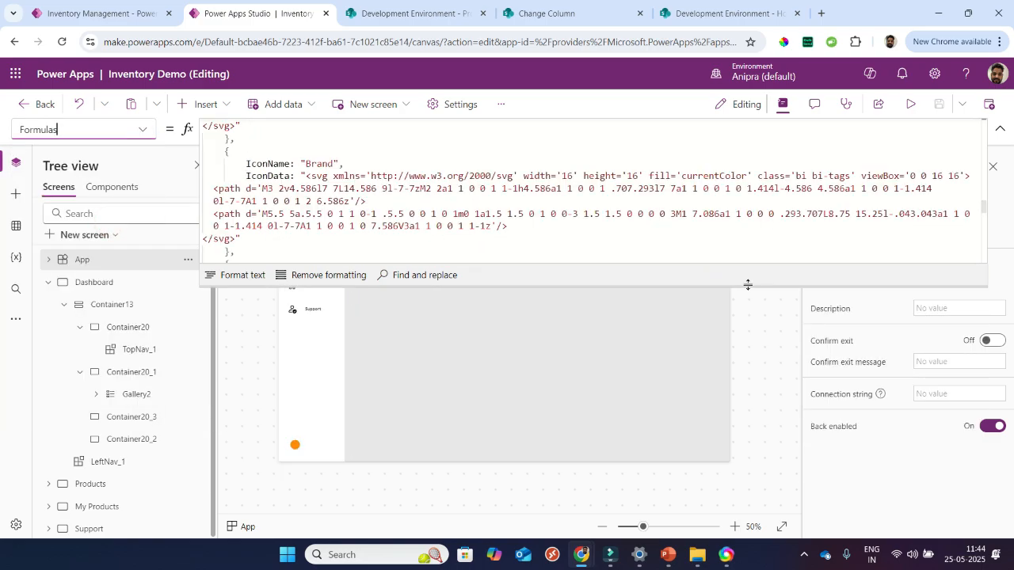
left_click_drag(754, 287, 759, 347)
scroll(469, 237, "up", 15)
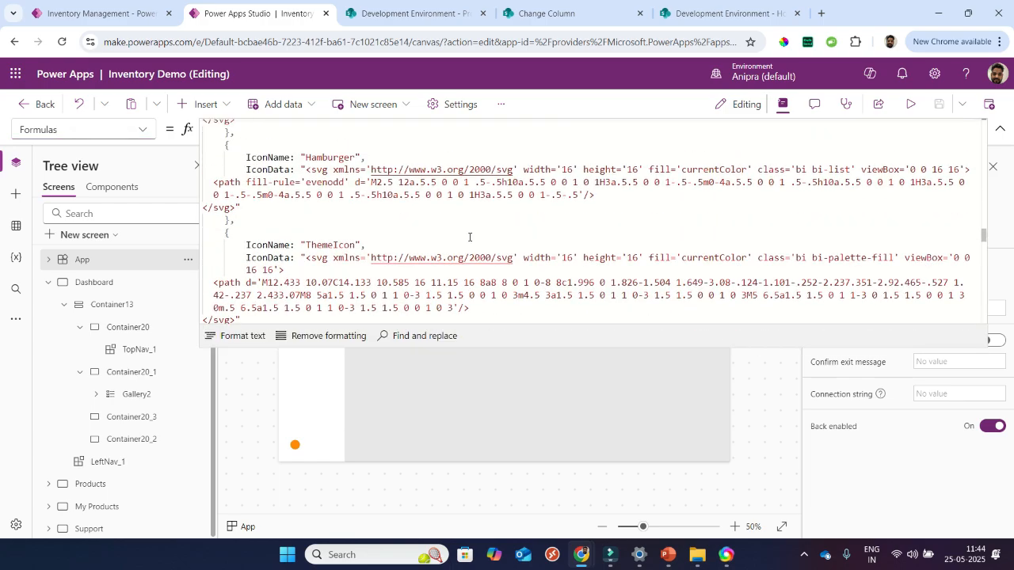
scroll(469, 237, "down", 3)
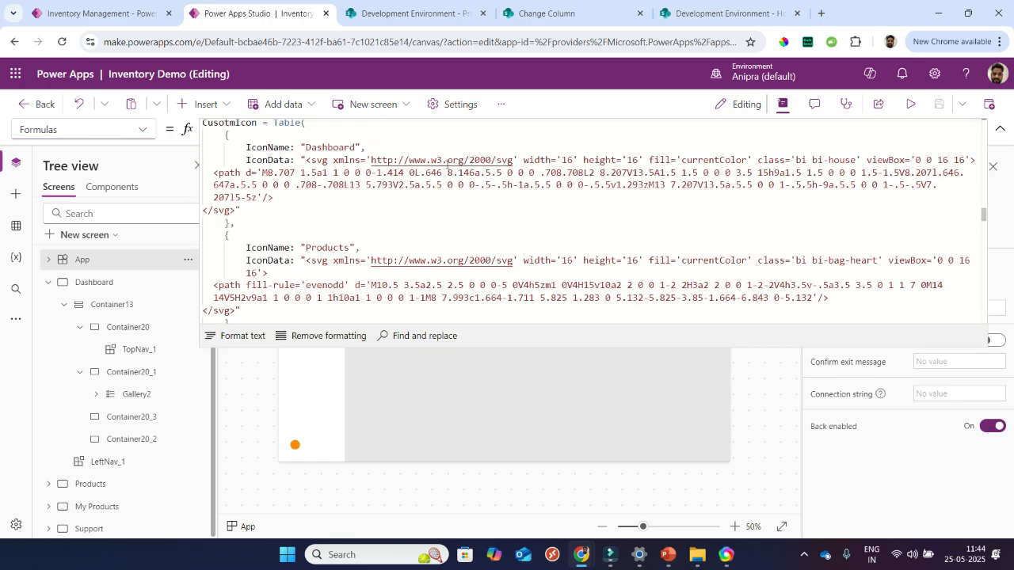
scroll(326, 254, "down", 6)
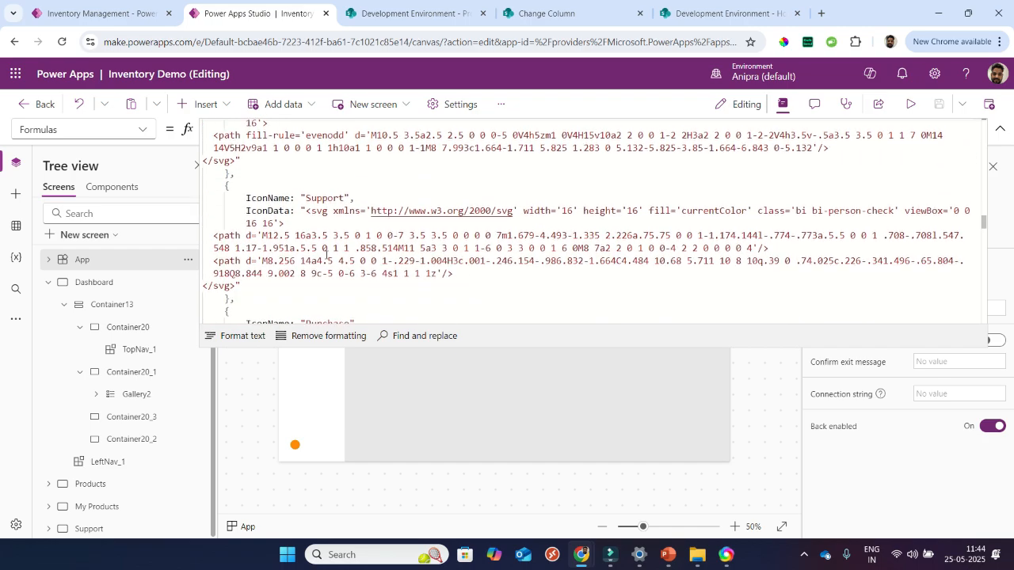
scroll(326, 255, "down", 6)
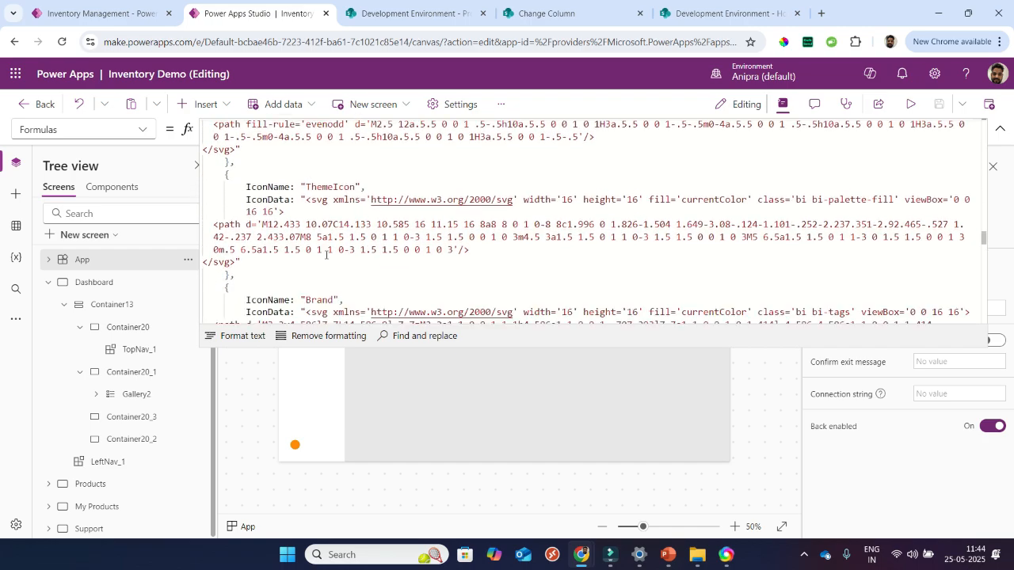
scroll(325, 255, "down", 6)
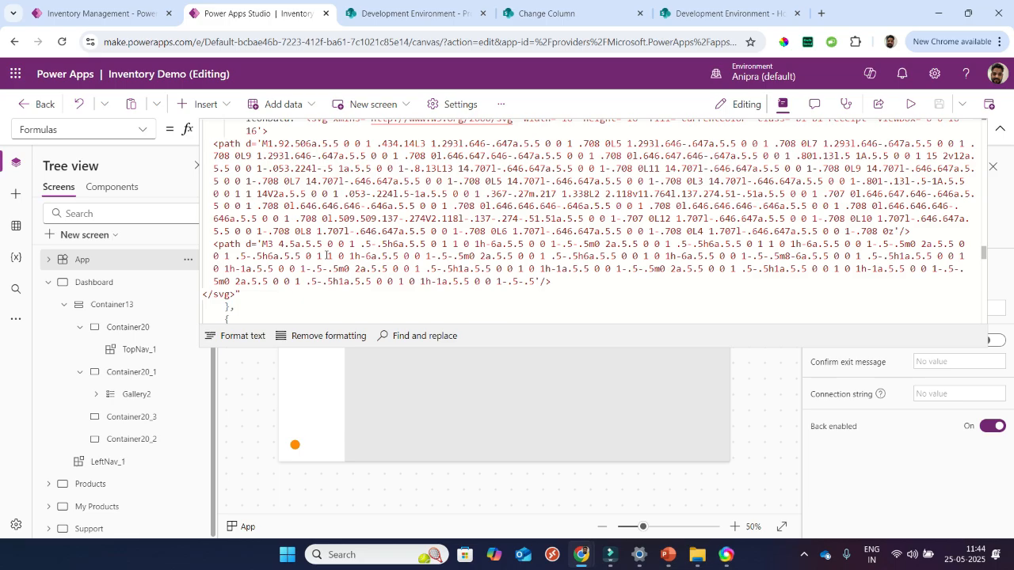
scroll(326, 255, "down", 6)
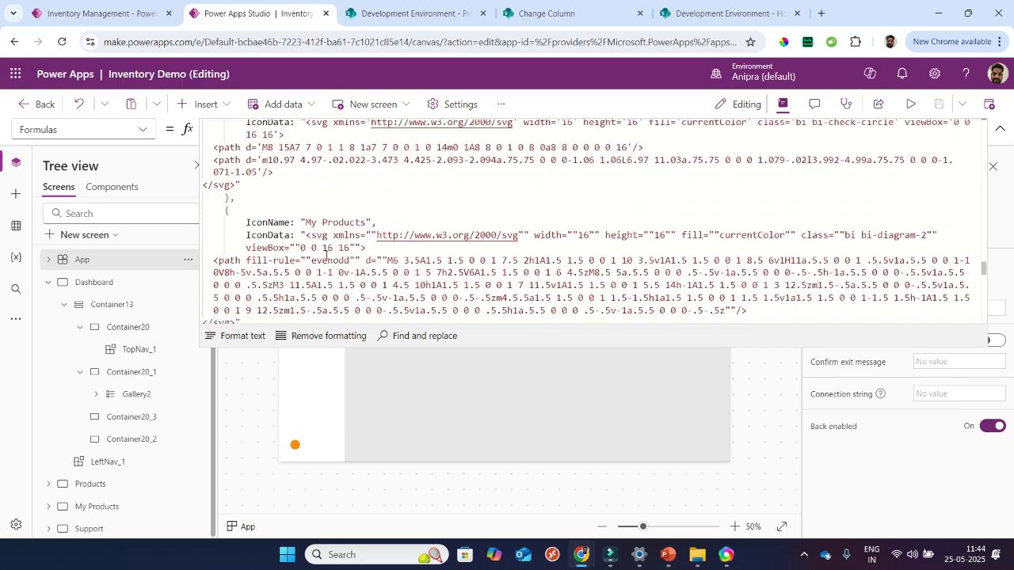
scroll(326, 255, "down", 6)
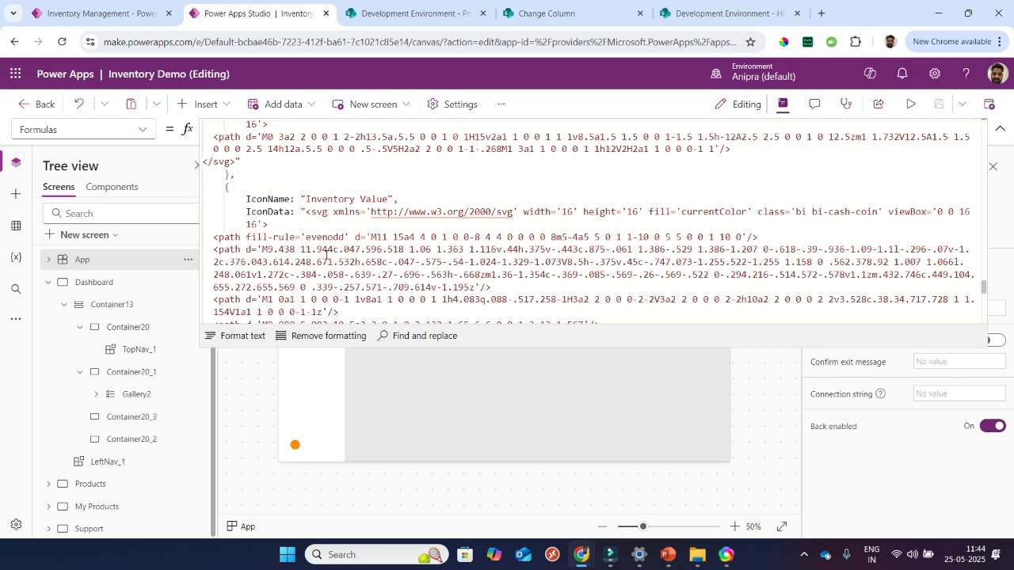
scroll(326, 255, "down", 5)
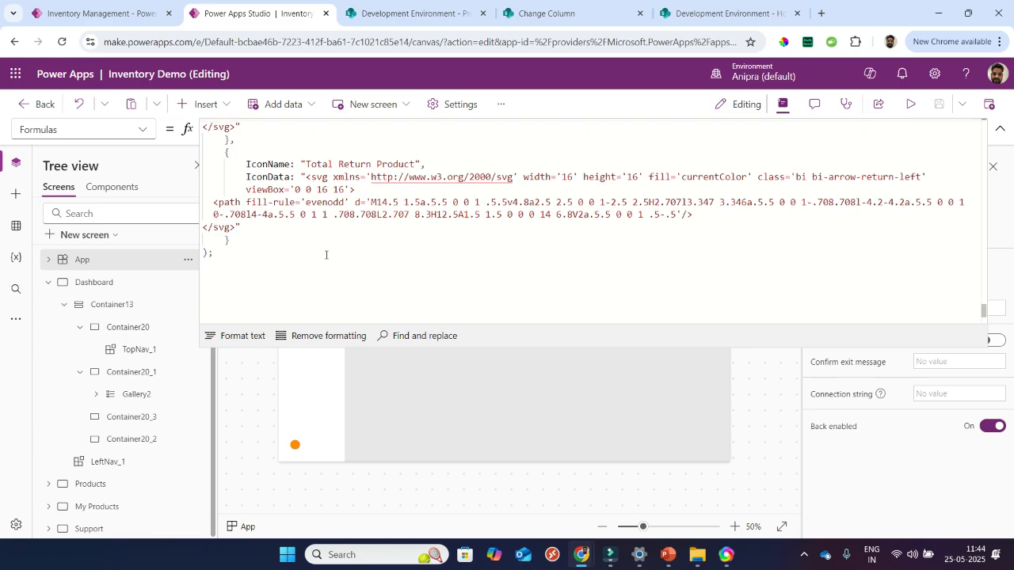
scroll(326, 255, "up", 1)
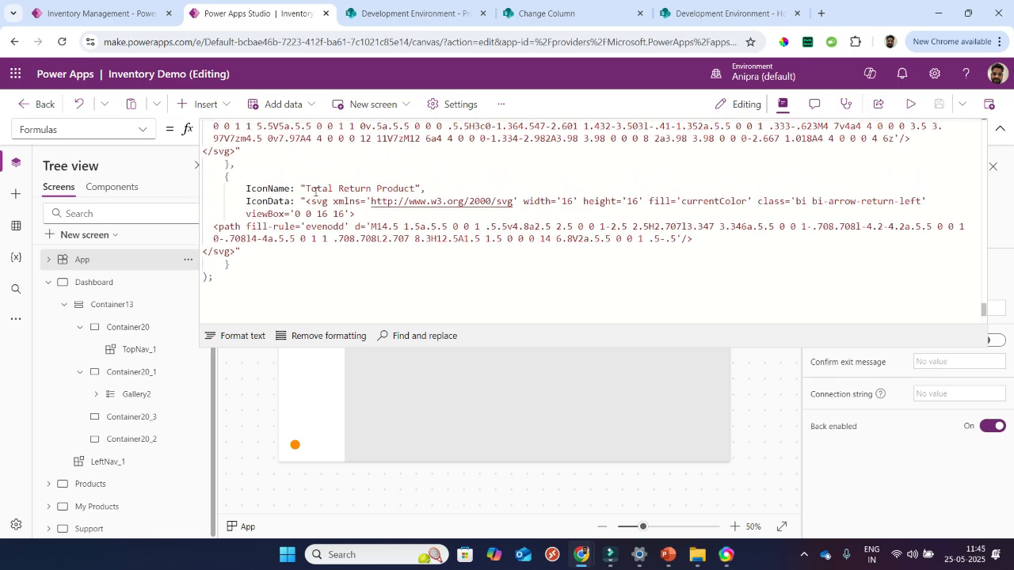
left_click_drag(306, 188, 250, 257)
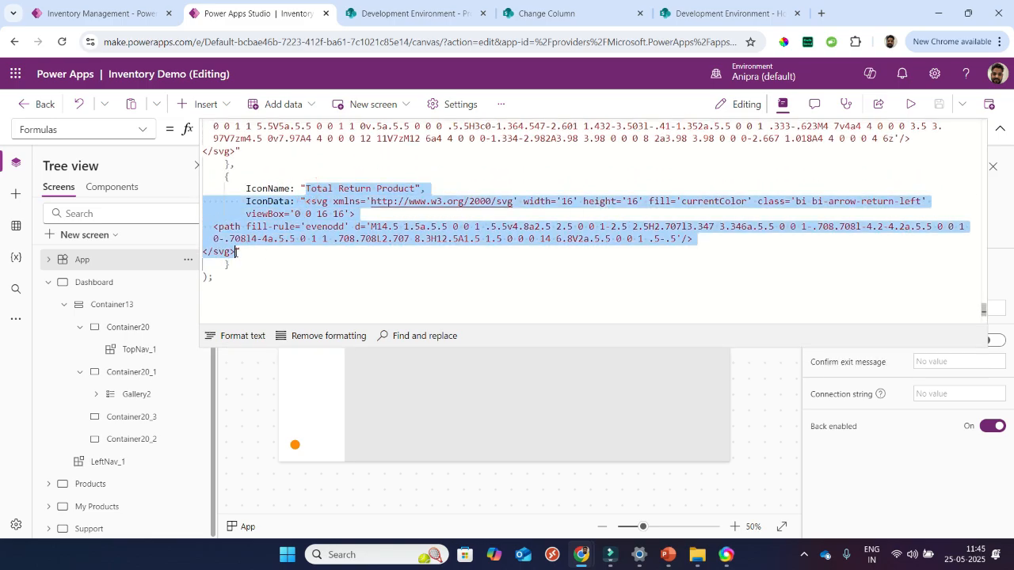
left_click(304, 252)
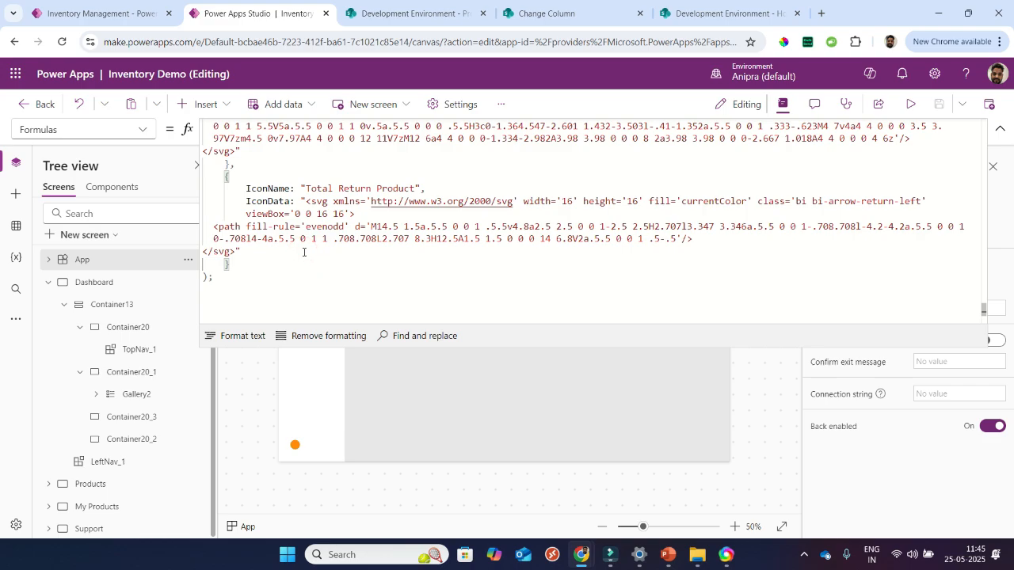
- Search for "svg icon" in a new browser tab and open the suggested Bootstrap Icons page filtered by "save"
left_click(820, 16)
type("sv")
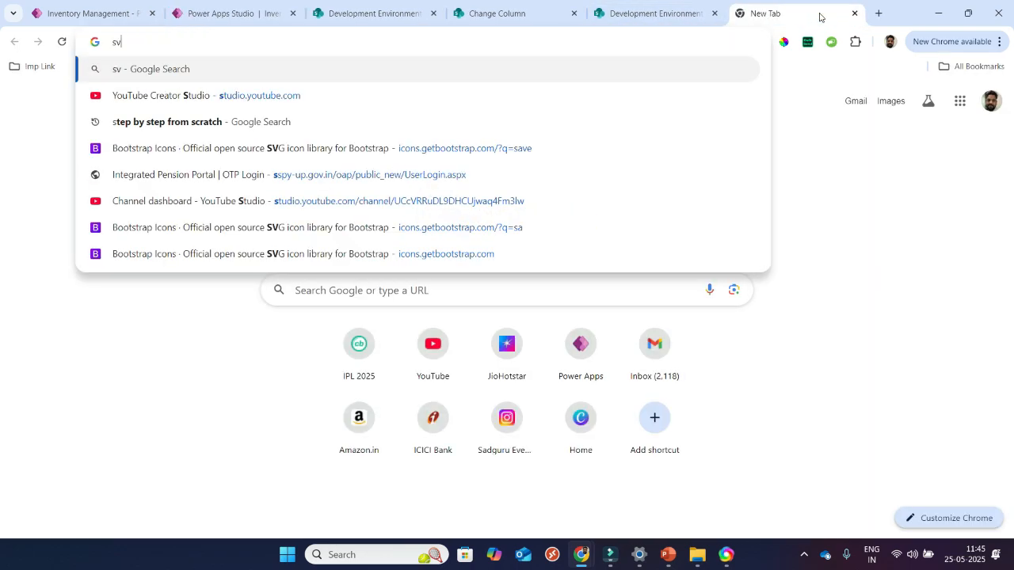
type("g icon")
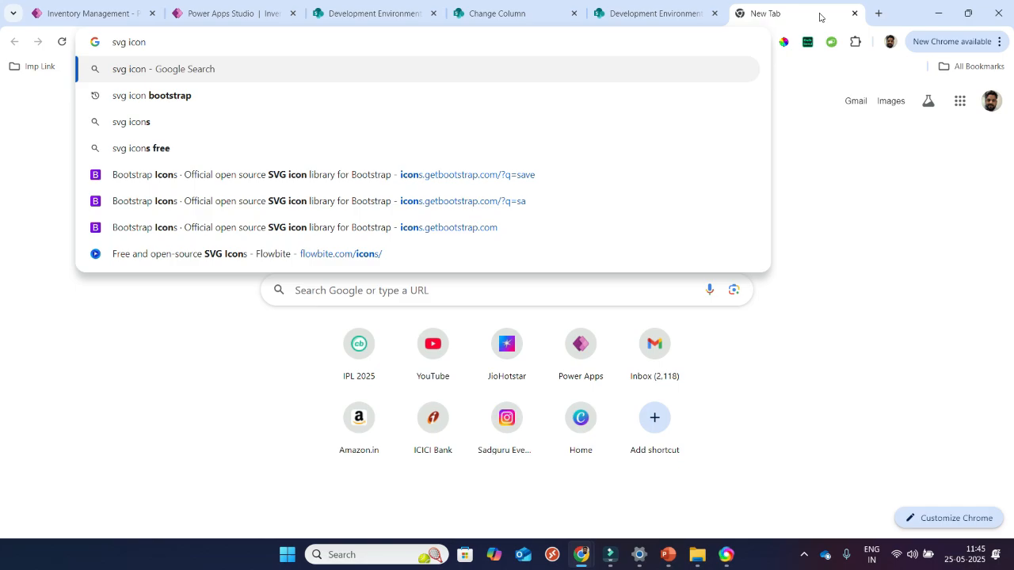
key("Down")
key("Down")
key("Down")
key("Down")
key("Return")
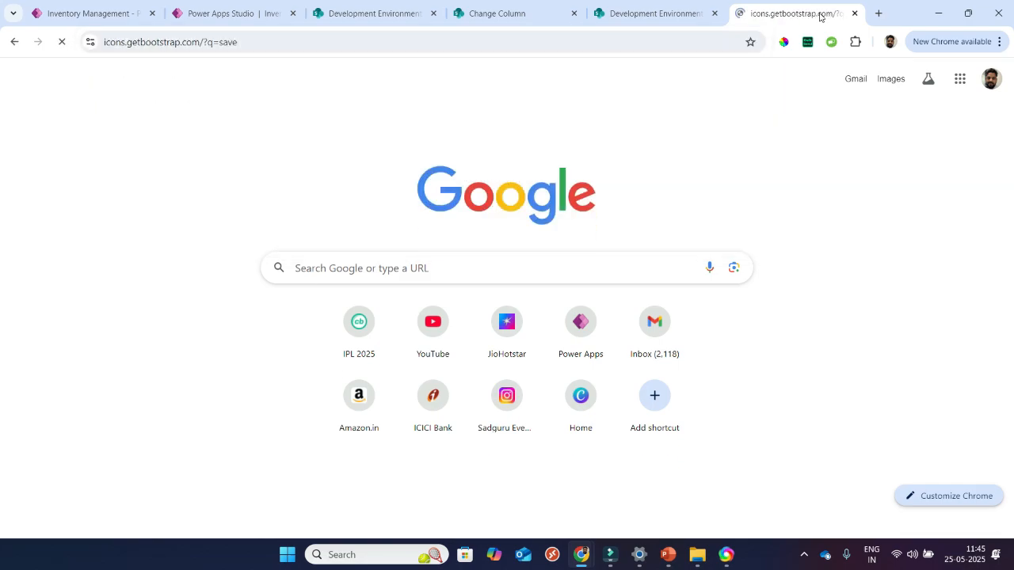
- Open the bookmark-fill icon on Bootstrap Icons and copy its SVG HTML code
scroll(533, 159, "down", 5)
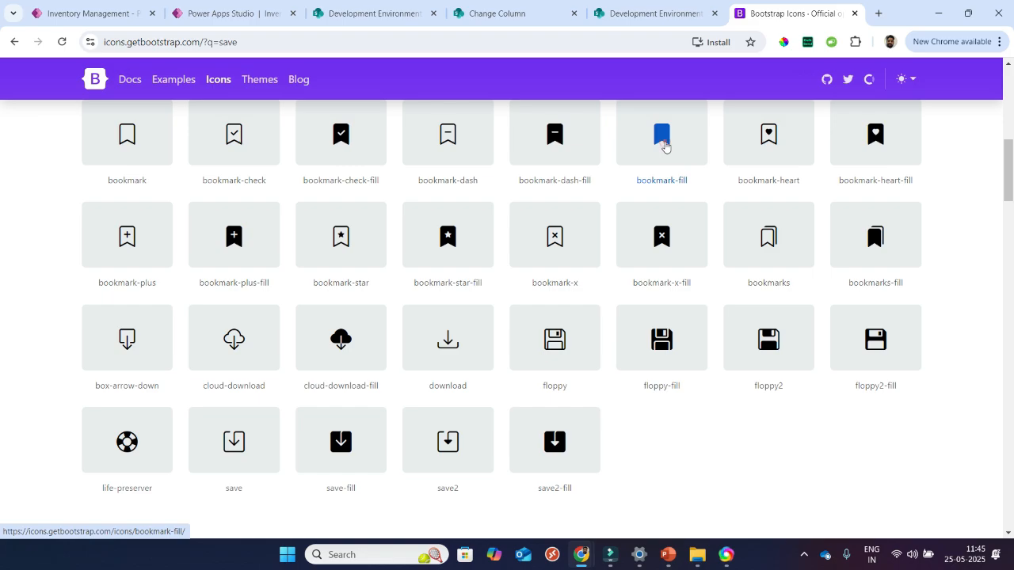
left_click(664, 147)
scroll(711, 398, "down", 4)
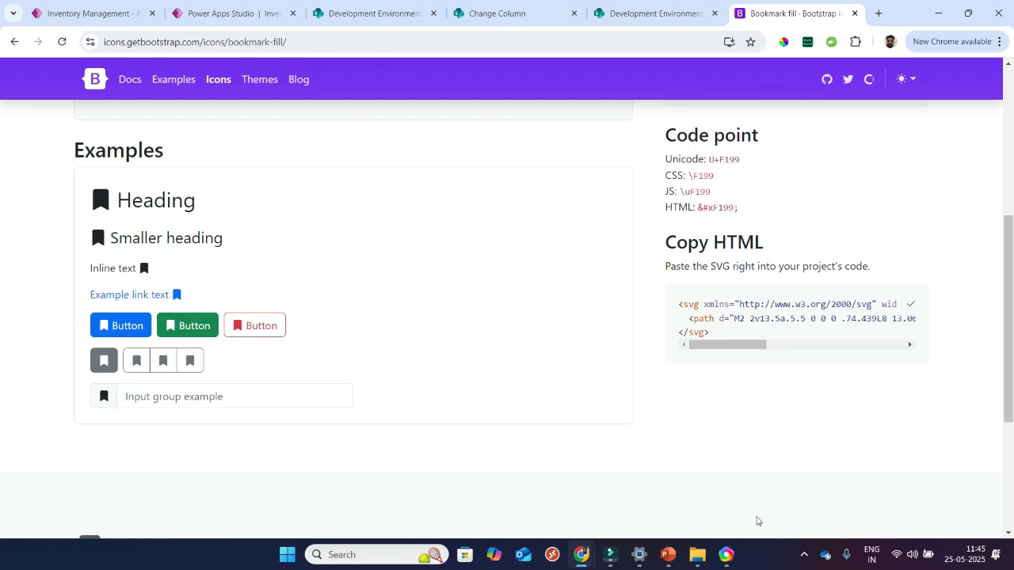
- Switch to Notepad and paste the copied bookmark-fill SVG code into a new tab
key("super")
type("not")
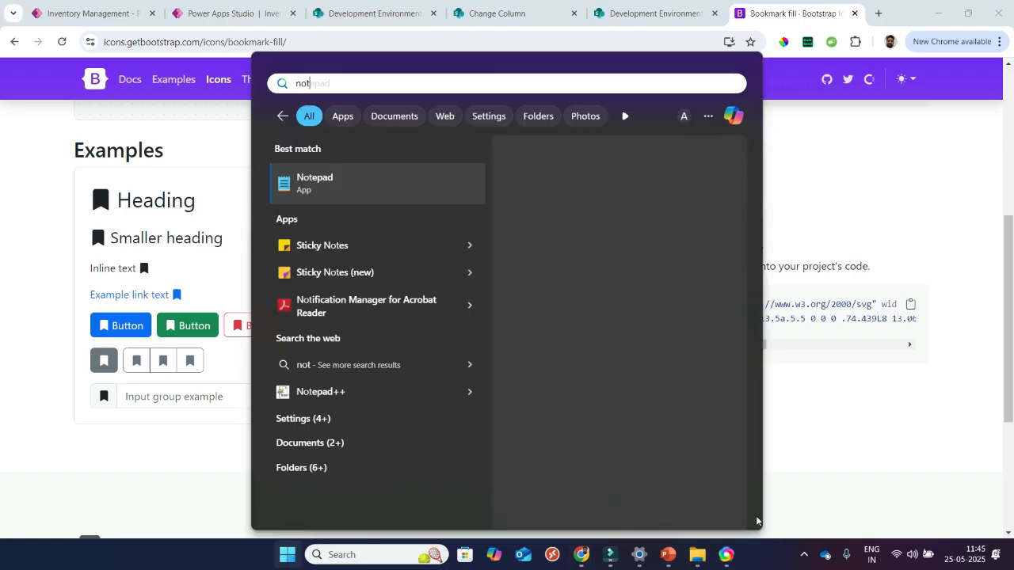
key("Return")
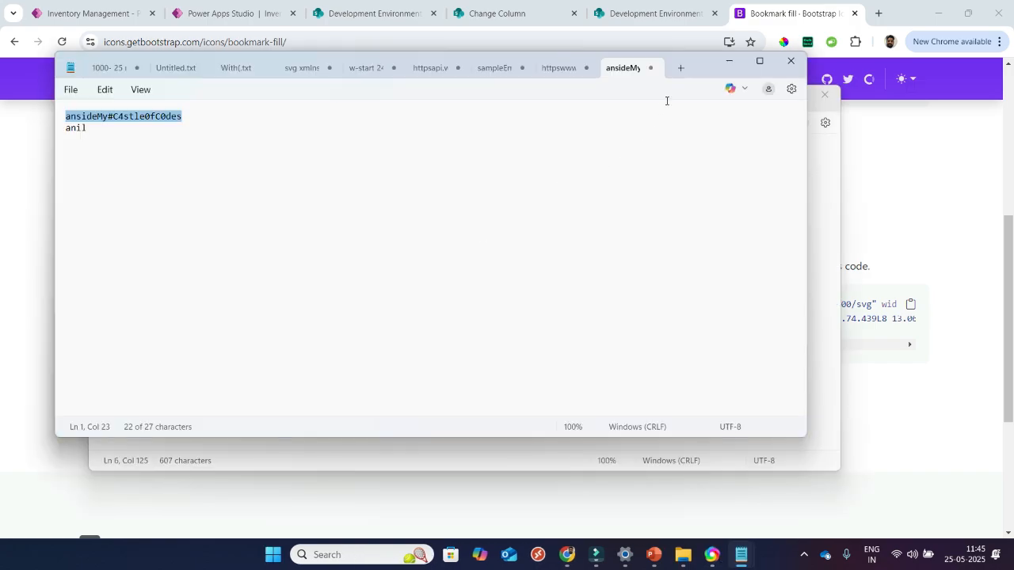
left_click(677, 77)
type("<svg xmlns=\"http://www.w3.org/2000/svg\" width=\"16\" height=\"16\" fill=\"currentColor\" class=\"bi bi-bookmark-fill\" viewBox=\"0 0 16 16\">   <path d=\"M2 2v13.5a.5.5 0 0 0 .74.439L8 13.069l5.26 2.87A.5.5 0 0 0 14 15.5V2a2 2 0 0 0-2-2H4a2 2 0 0 0-2 2\"/> </svg>")
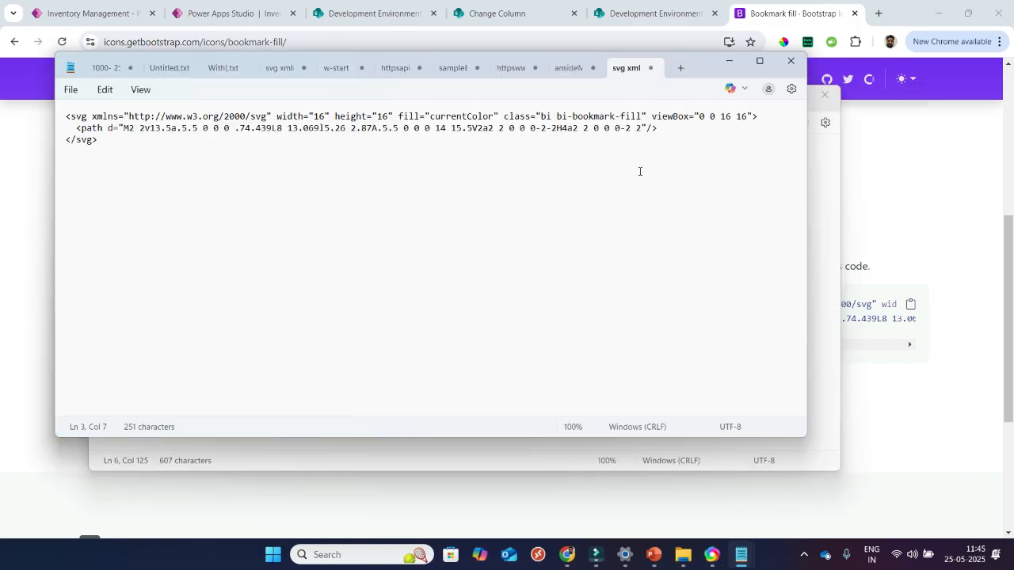
- Replace all double quotes with single quotes in the bookmark-fill SVG code and select the converted code
key("ctrl+f")
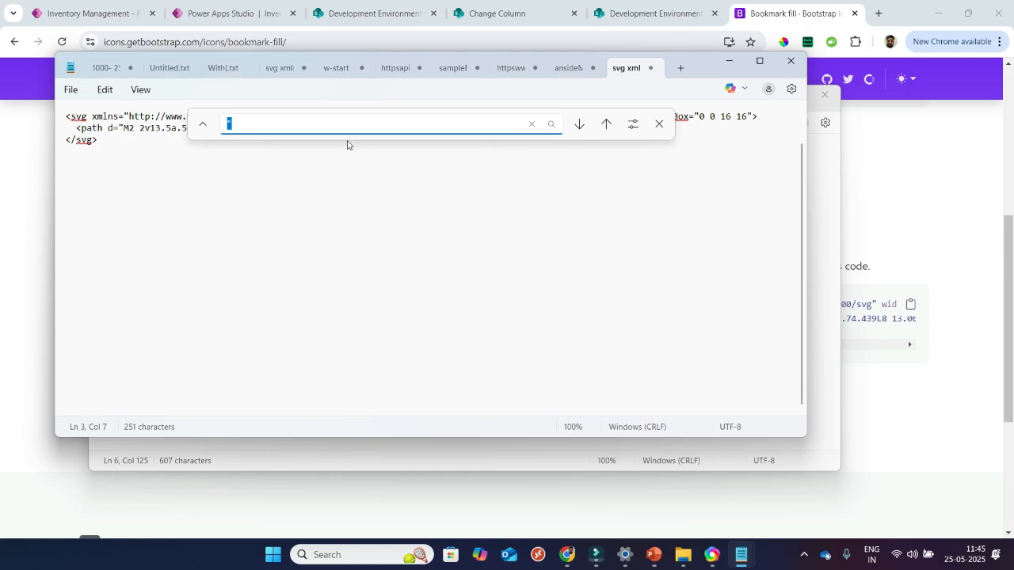
left_click(203, 125)
left_click(247, 127)
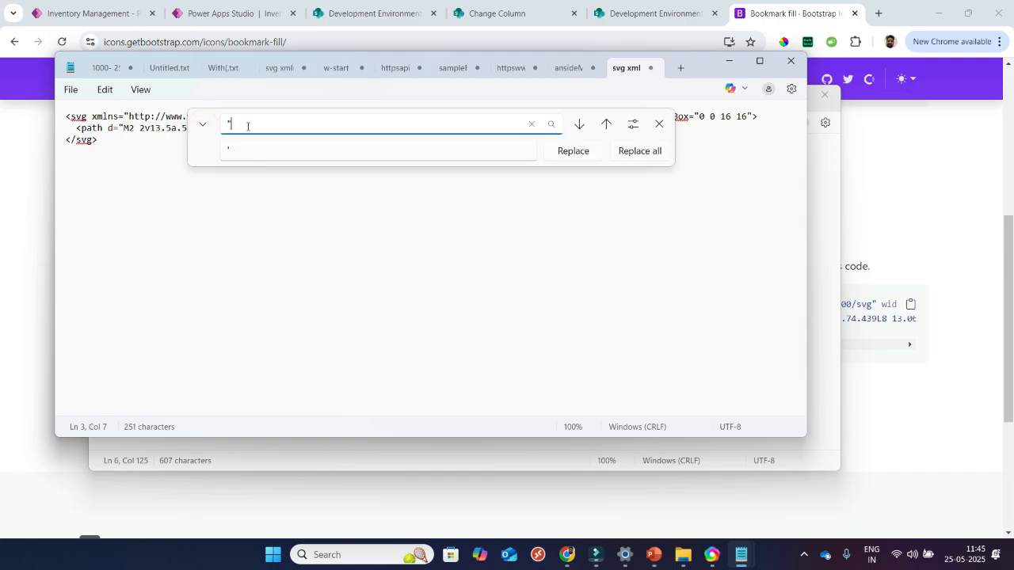
left_click(227, 148)
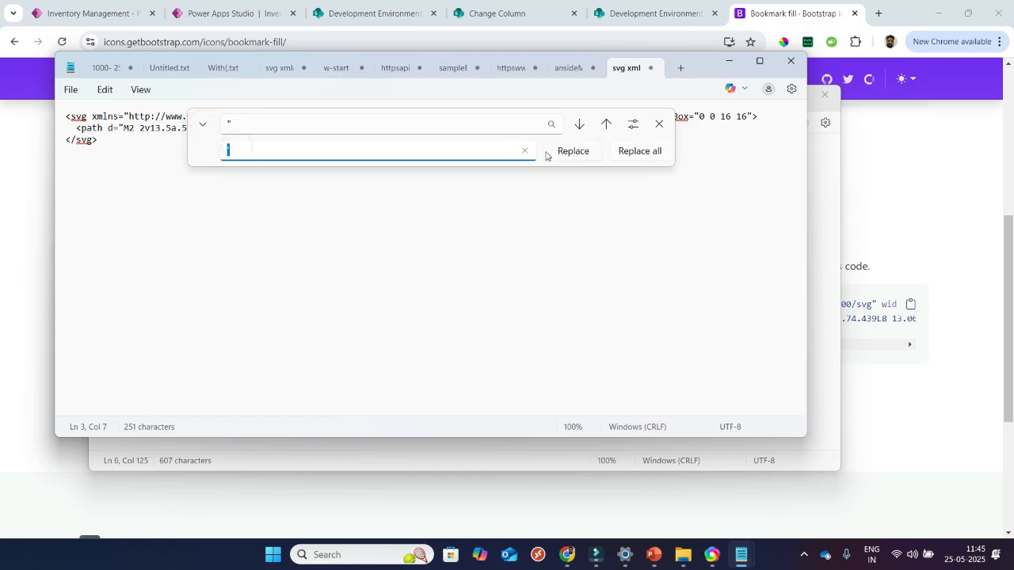
type("'")
left_click(639, 152)
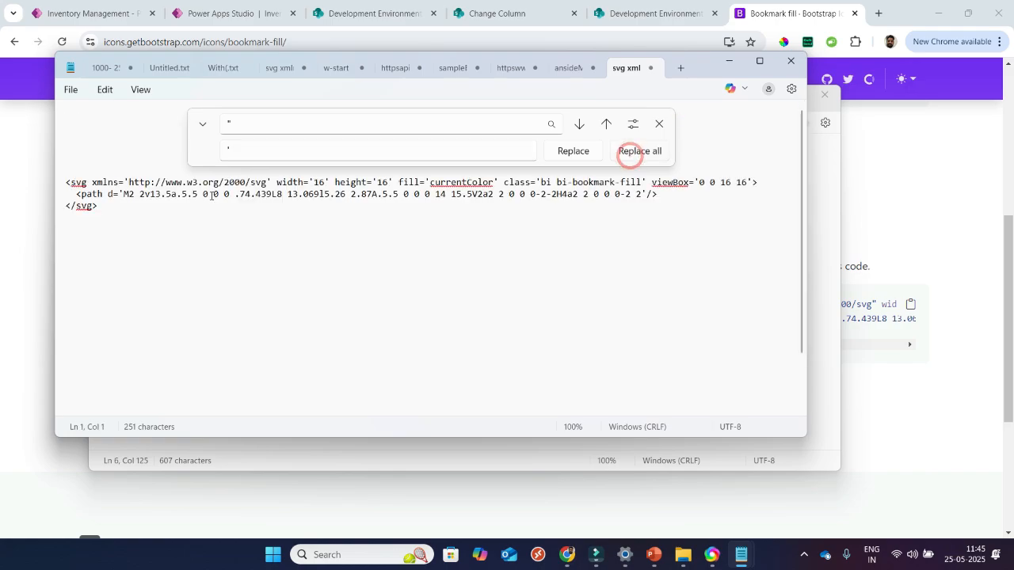
left_click_drag(103, 201, 66, 184)
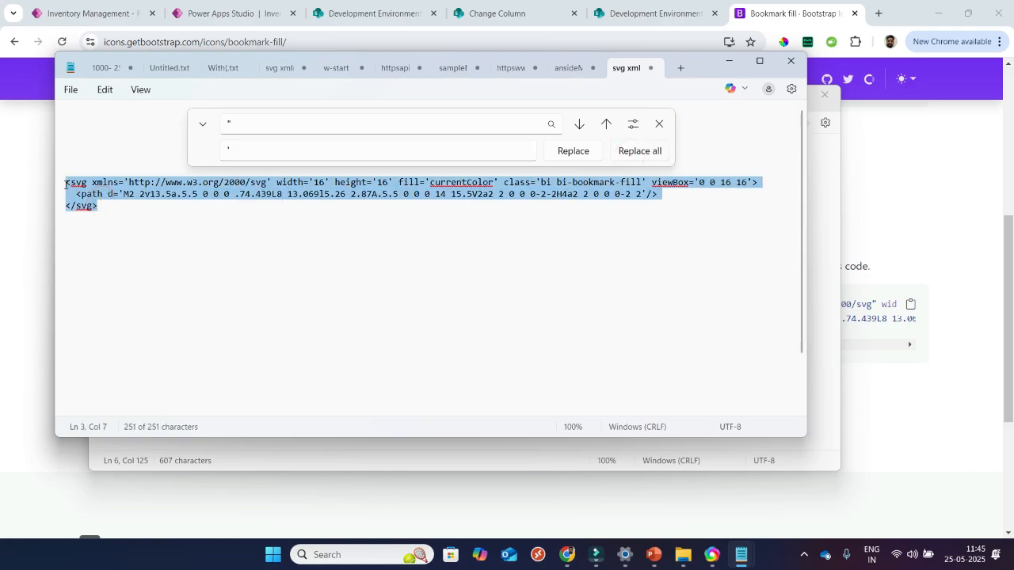
- Switch to Power Apps Studio and examine the IconData SVG string of the Total Return Product entry in the App's Formulas property
left_click(845, 185)
left_click(214, 14)
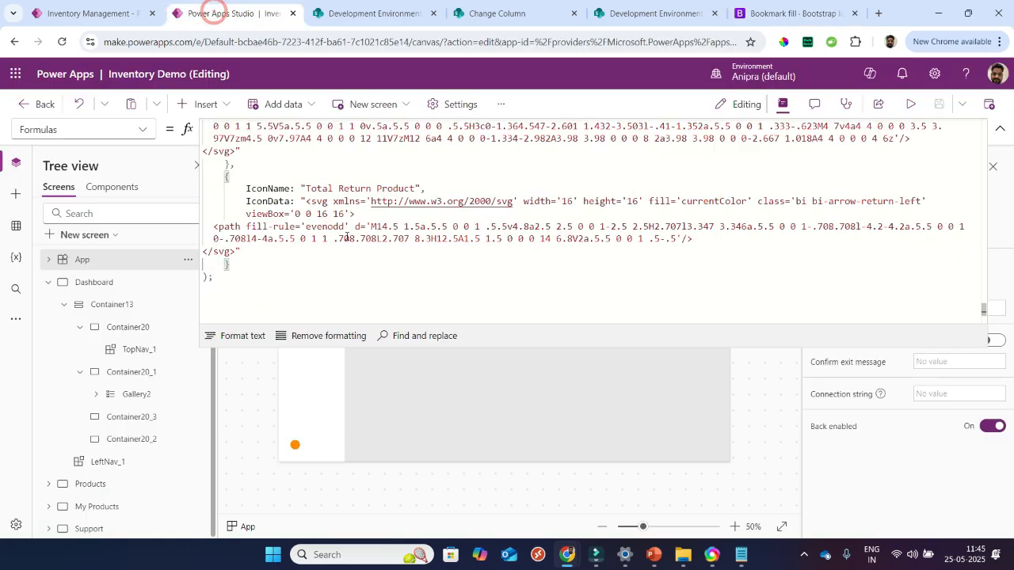
left_click_drag(307, 201, 257, 257)
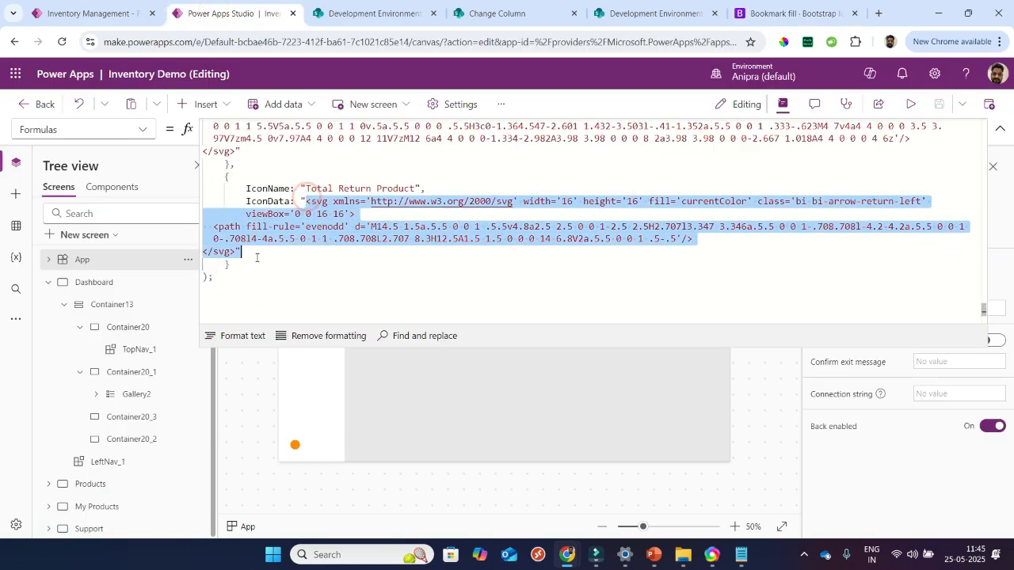
left_click(378, 264)
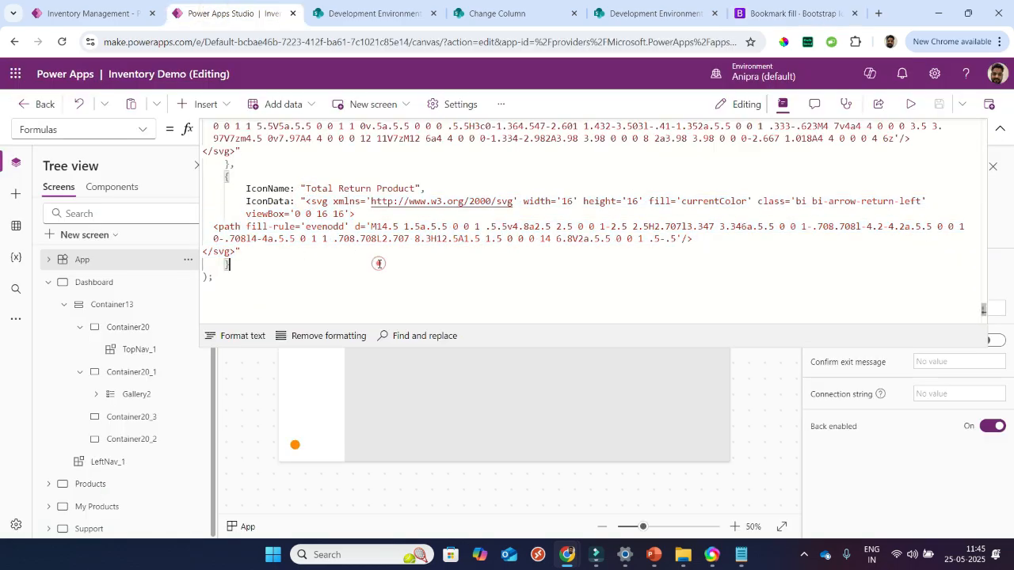
left_click(997, 131)
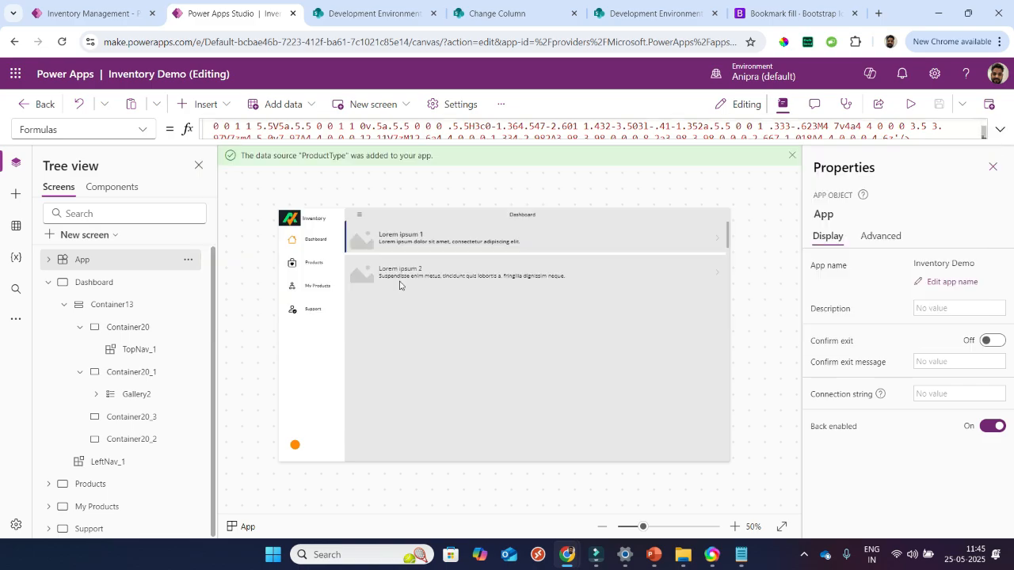
- Set the Items property of Gallery2 on the Dashboard screen to Coll_InventoryOverview
left_click(492, 263)
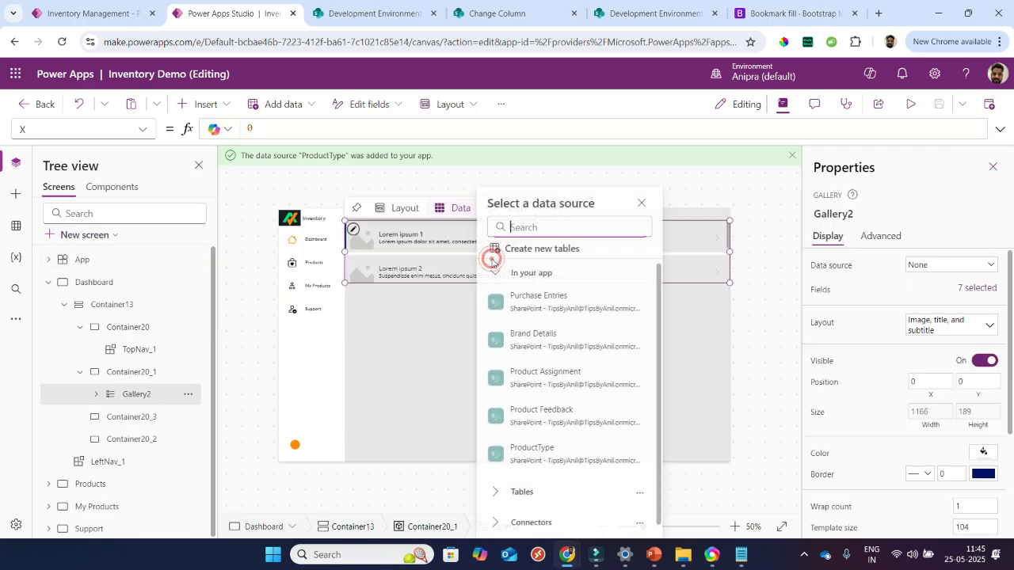
left_click(820, 268)
double_click(313, 129)
type("coll")
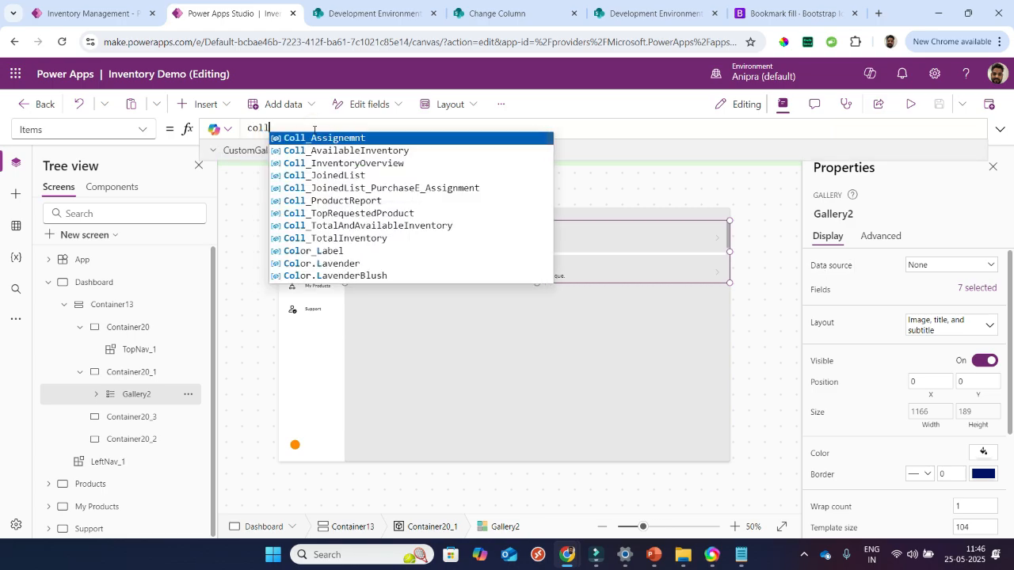
type("_inven")
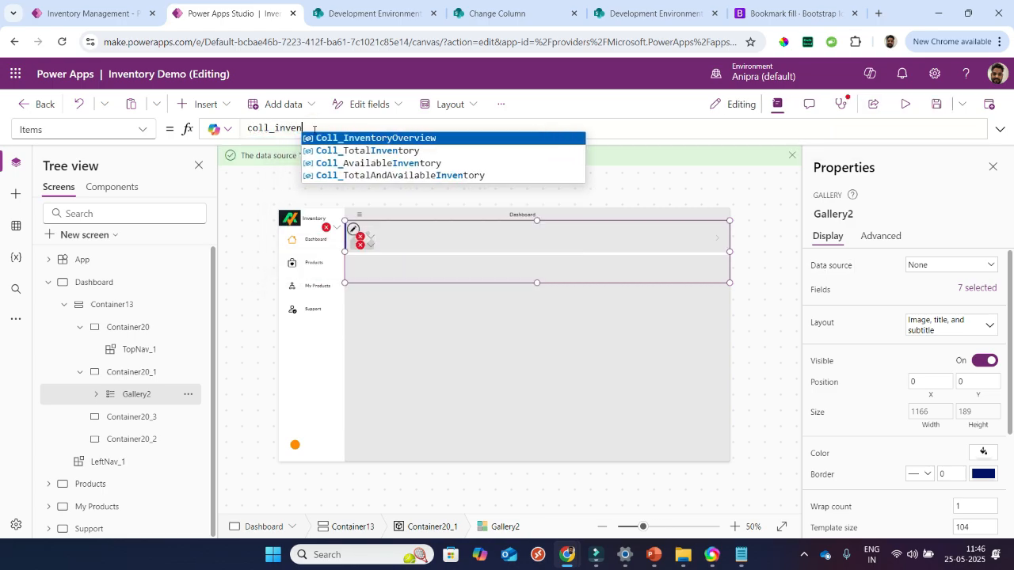
key("Tab")
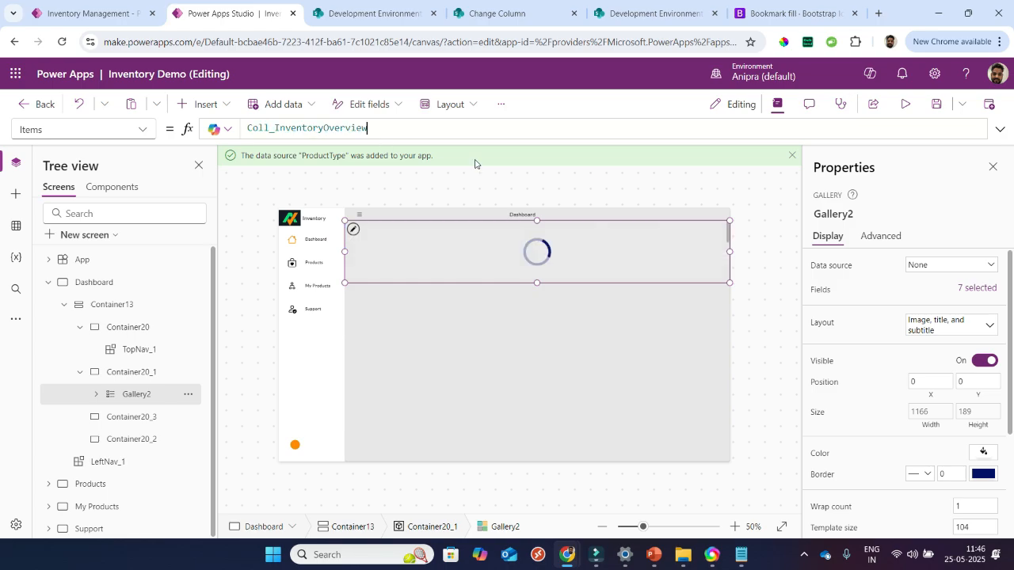
- Set Gallery2's WrapCount property to If(Dashboard.Size=1,1,5)
scroll(851, 408, "down", 2)
left_click(839, 365)
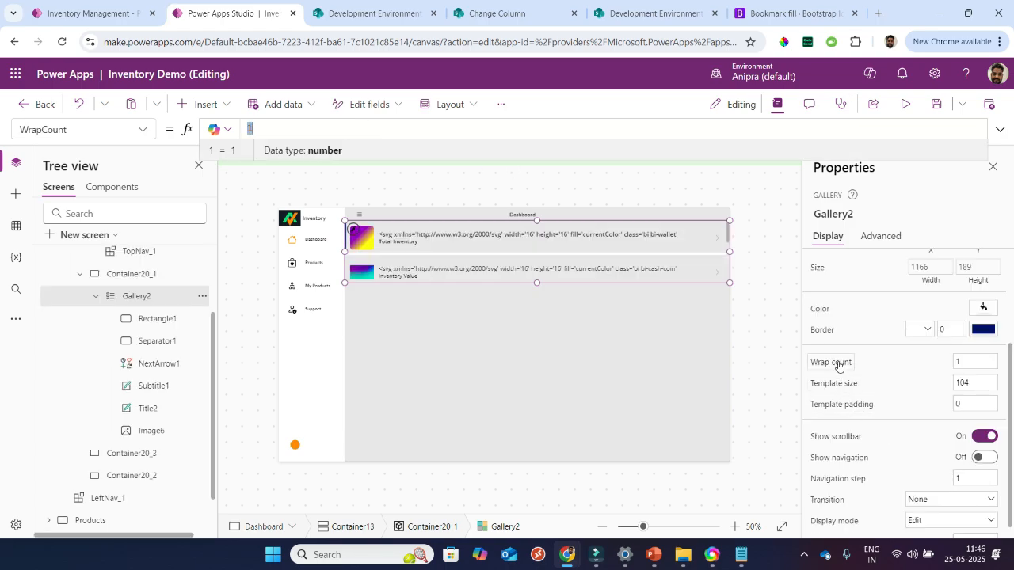
key("BackSpace")
type("If(dash")
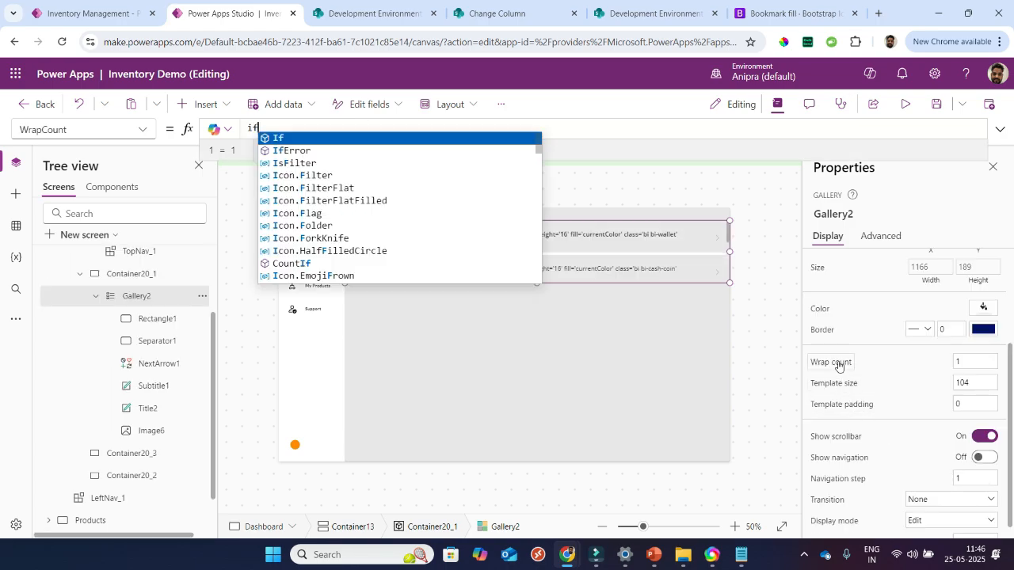
key("Tab")
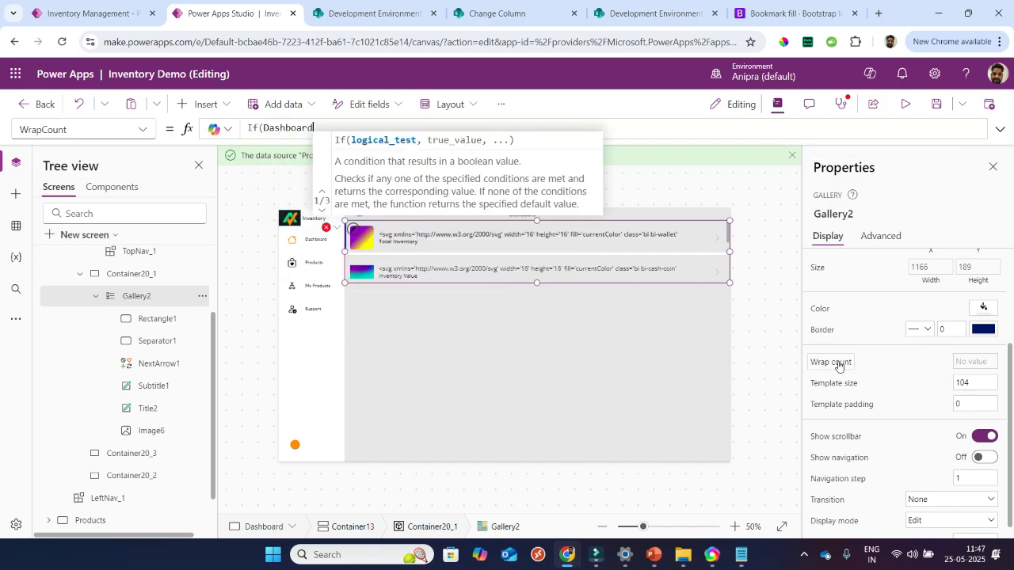
type(".Size")
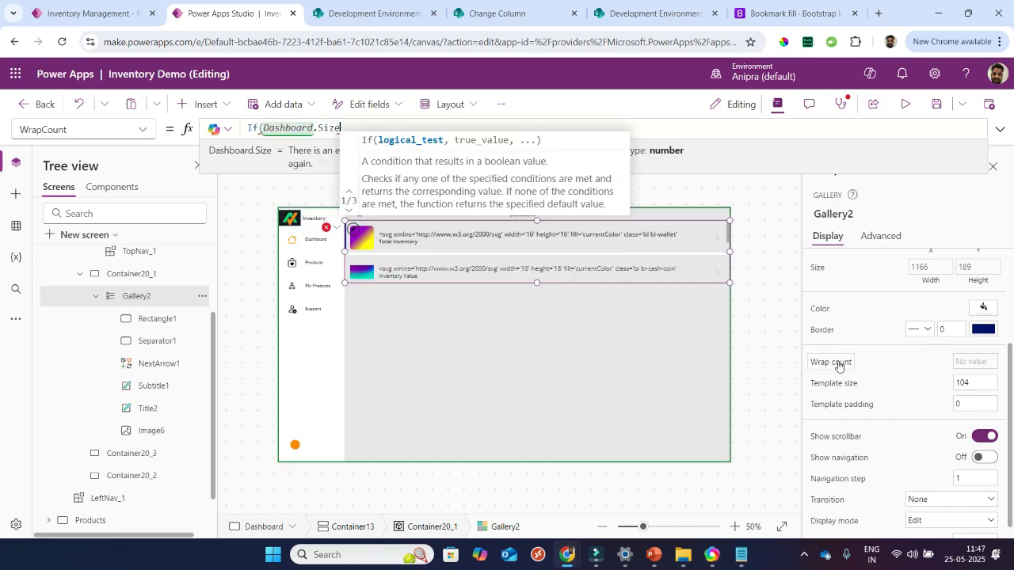
type("=1")
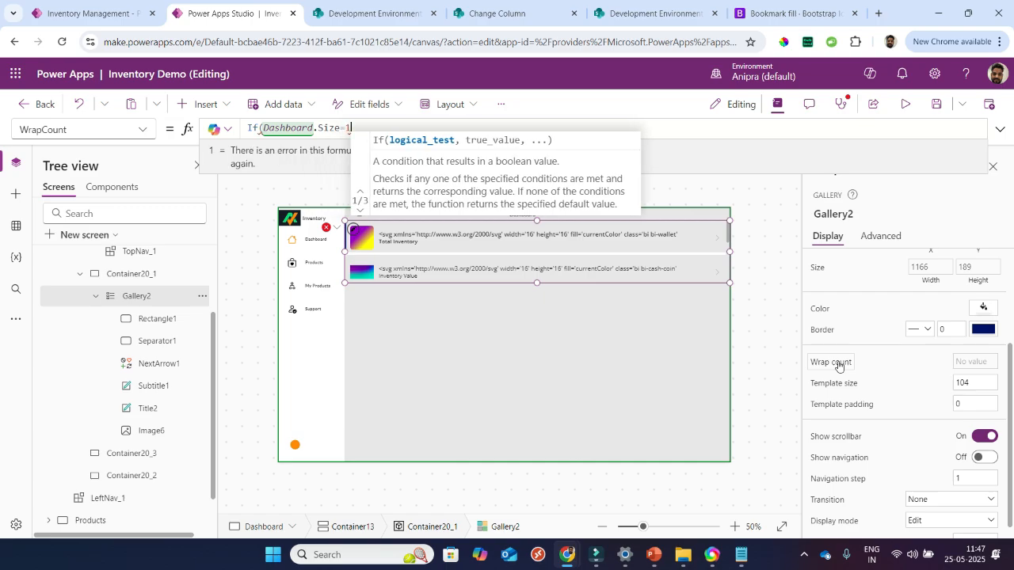
type(",1")
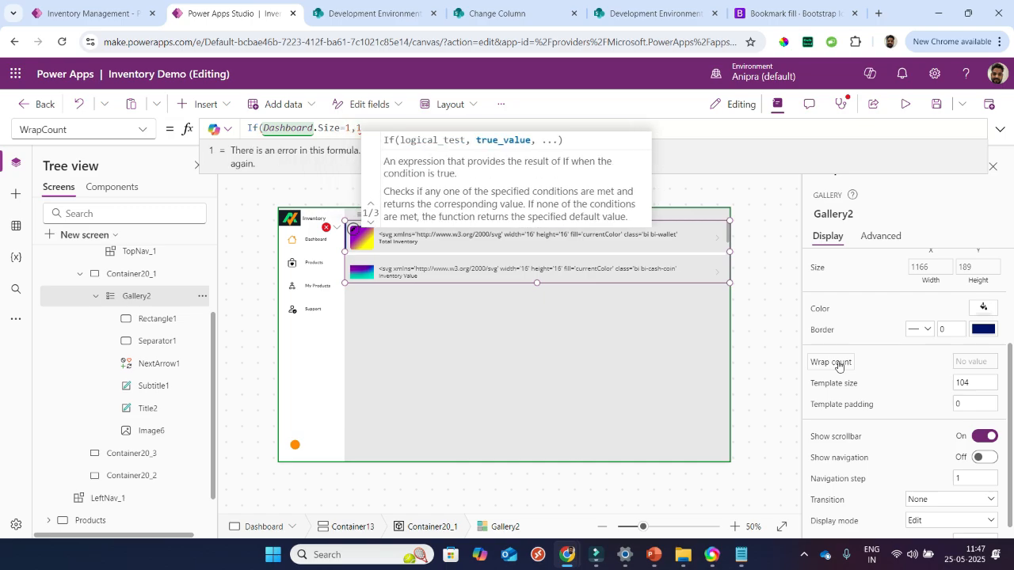
type(",5)")
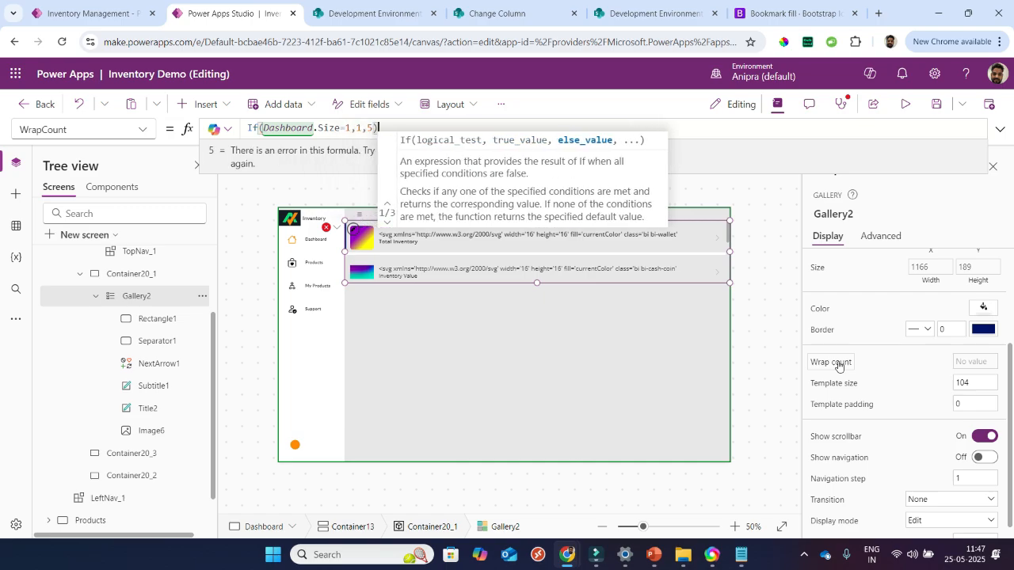
- Set Gallery2's template size to the formula Parent.Height
left_click(849, 373)
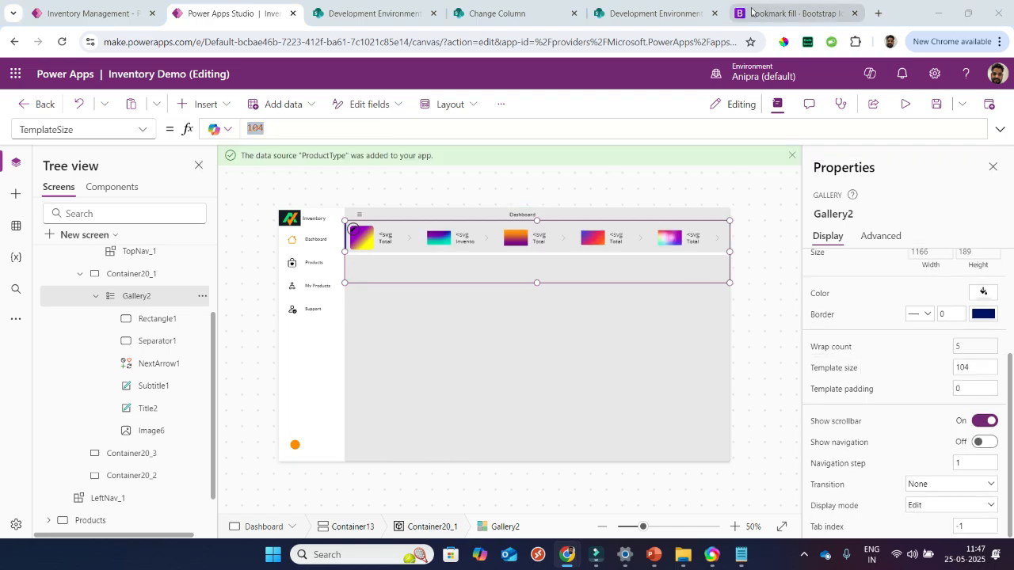
left_click(319, 124)
type("Parent")
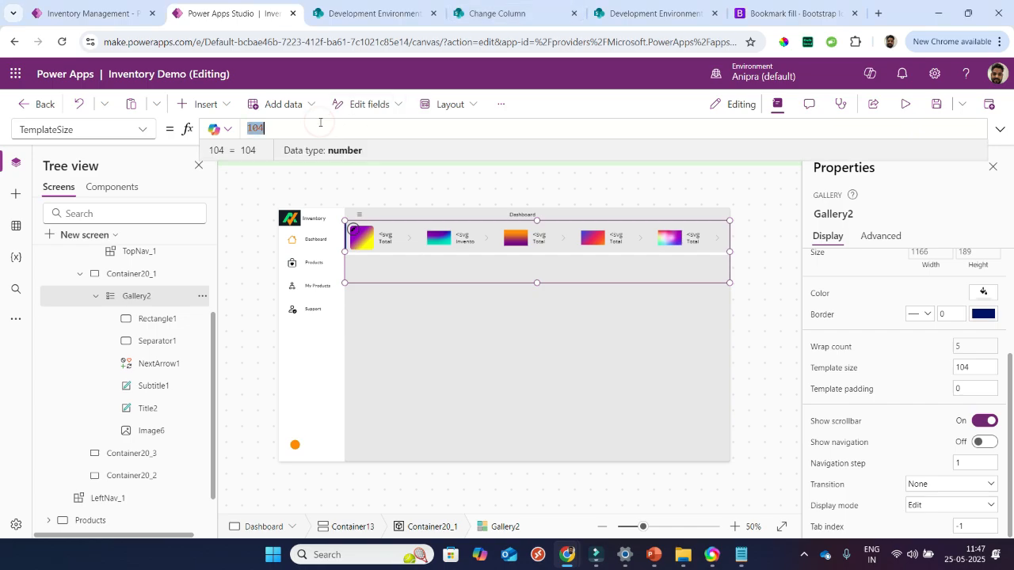
type(".Height")
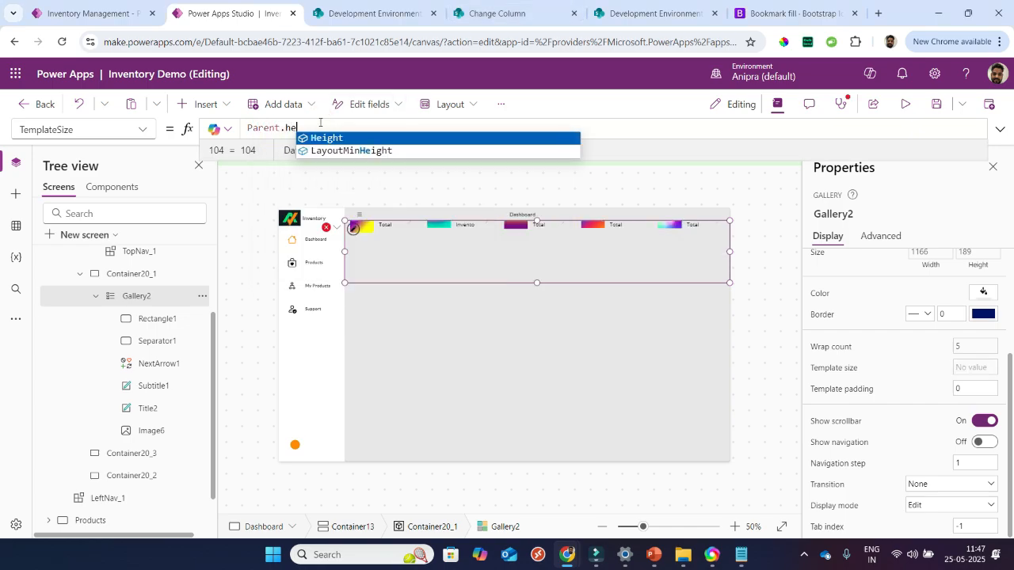
- Insert a vertical container into Gallery2's template, alongside Rectangle1
left_click(160, 324)
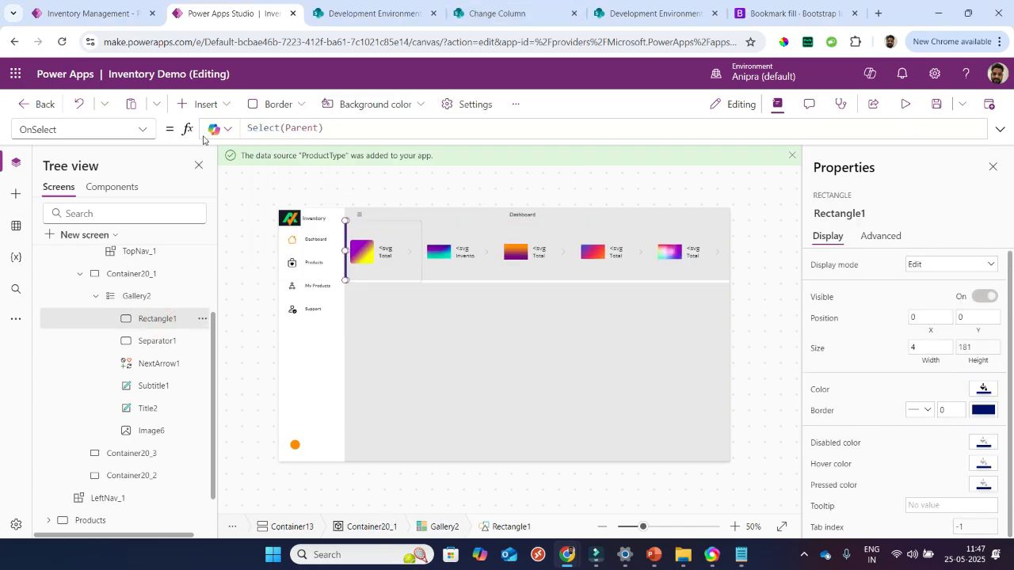
left_click(208, 104)
left_click(255, 137)
type("verti")
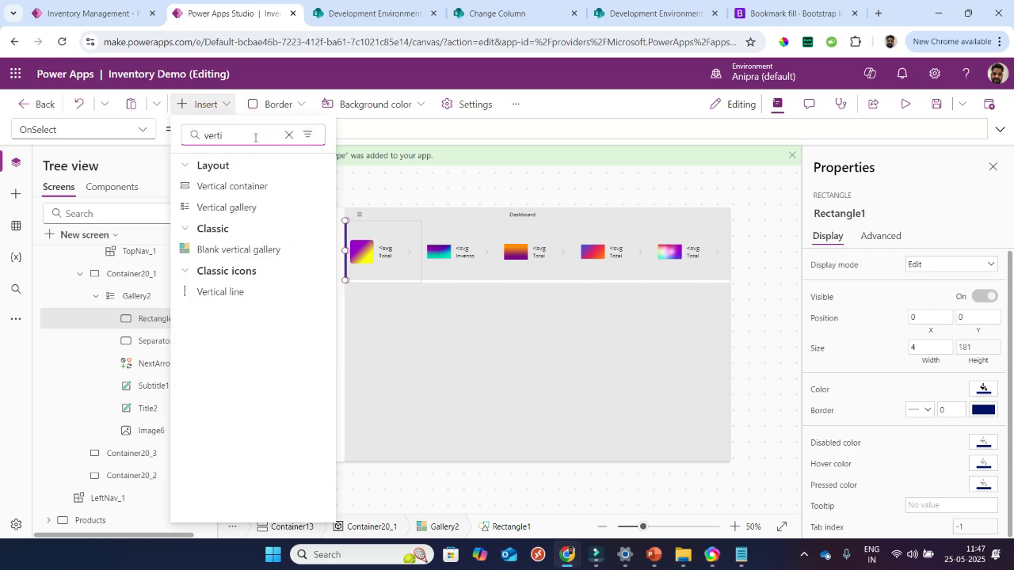
left_click(258, 187)
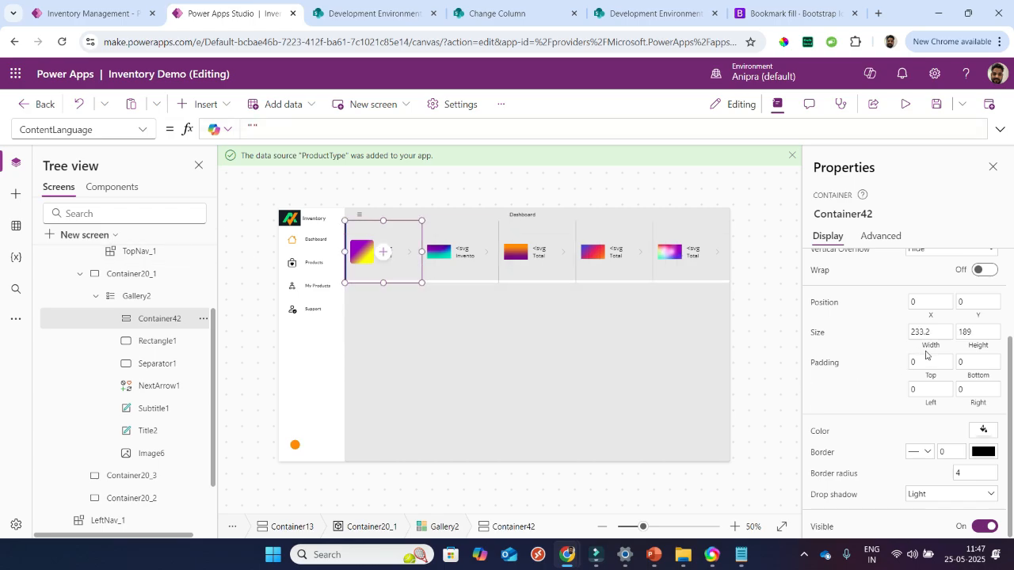
- Set the width of the vertical container in Gallery2 to Parent.TemplateWidth
type("pare")
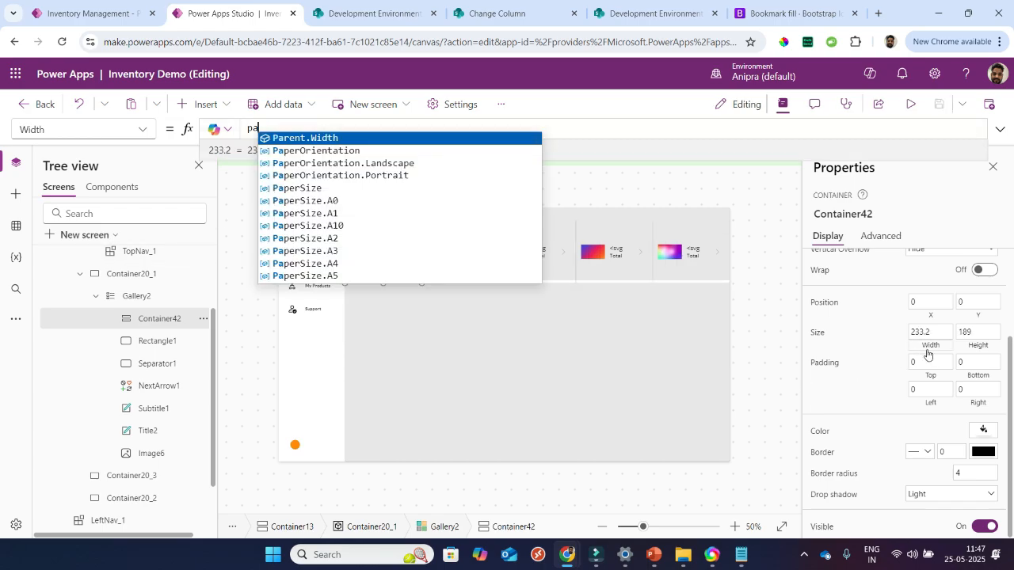
key("Down")
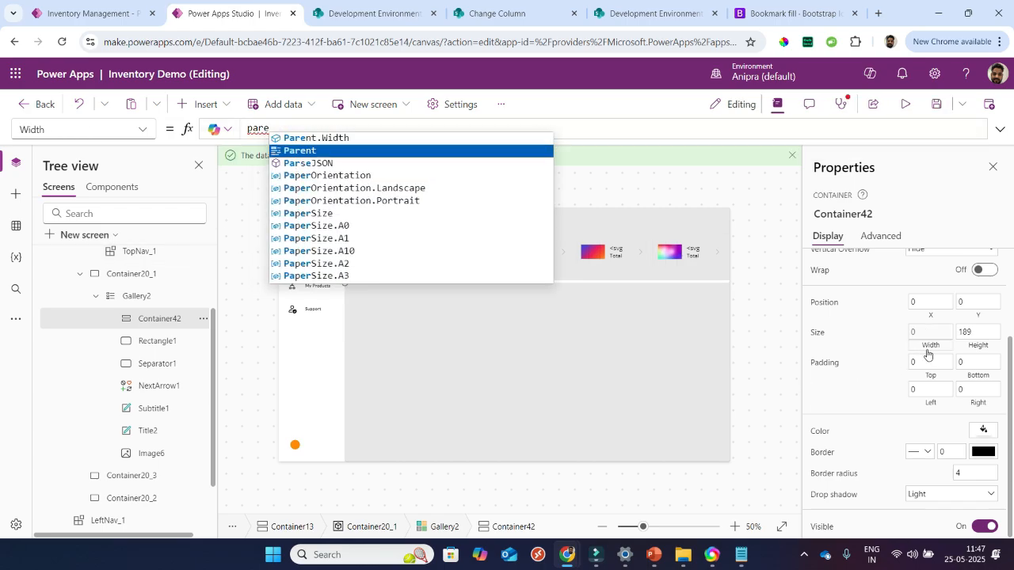
key("Tab")
type(".templ")
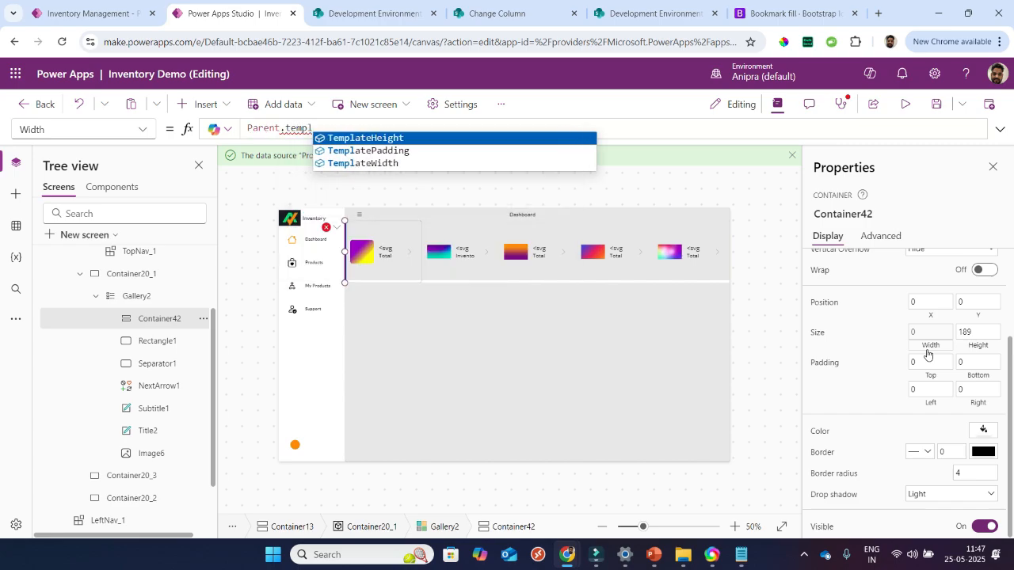
key("Down")
key("Down")
key("Tab")
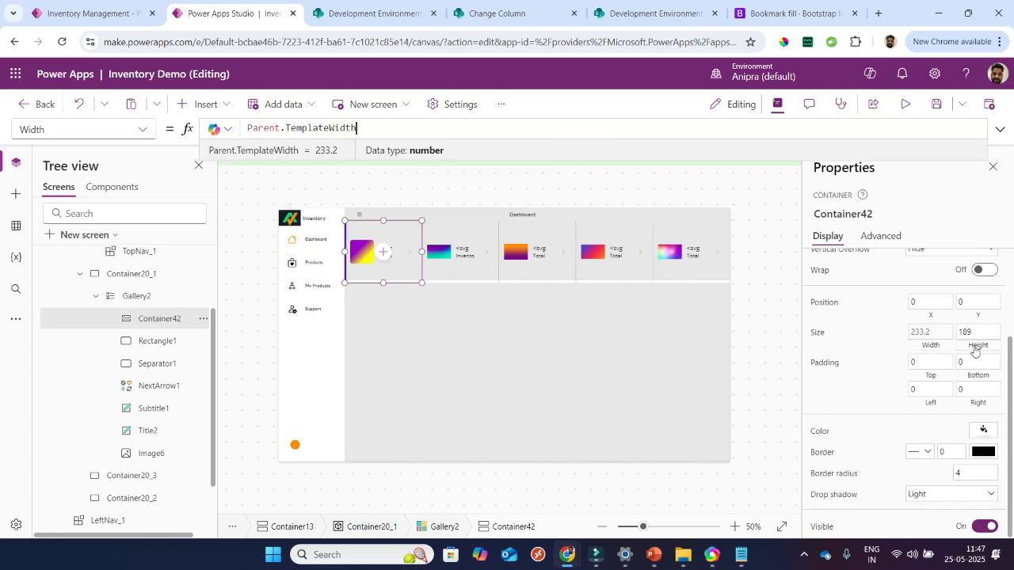
- Set the height of the vertical container in Gallery2 to Parent.TemplateHeight
left_click(976, 351)
type("pare")
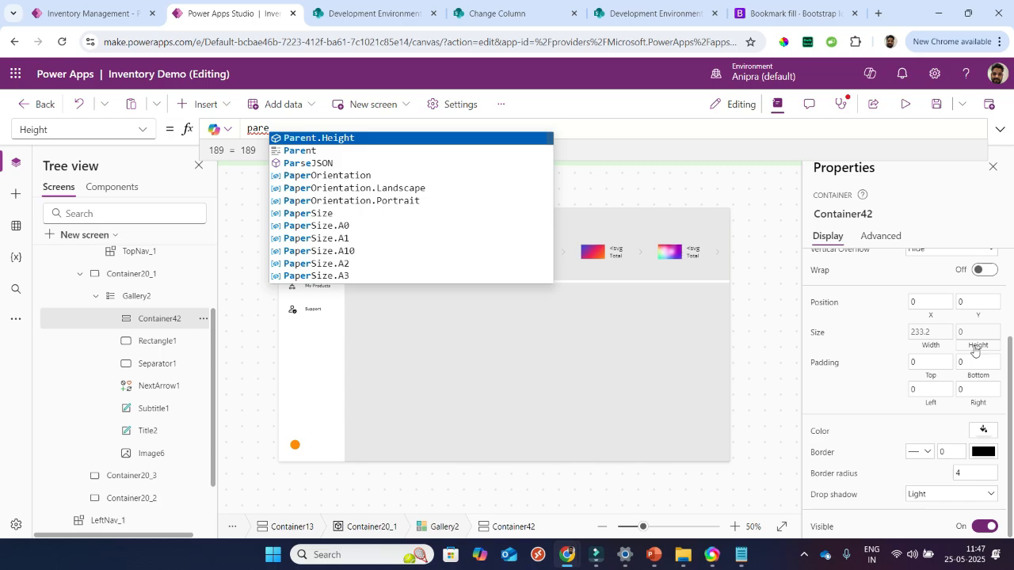
key("Down")
key("Tab")
type(".tmepl")
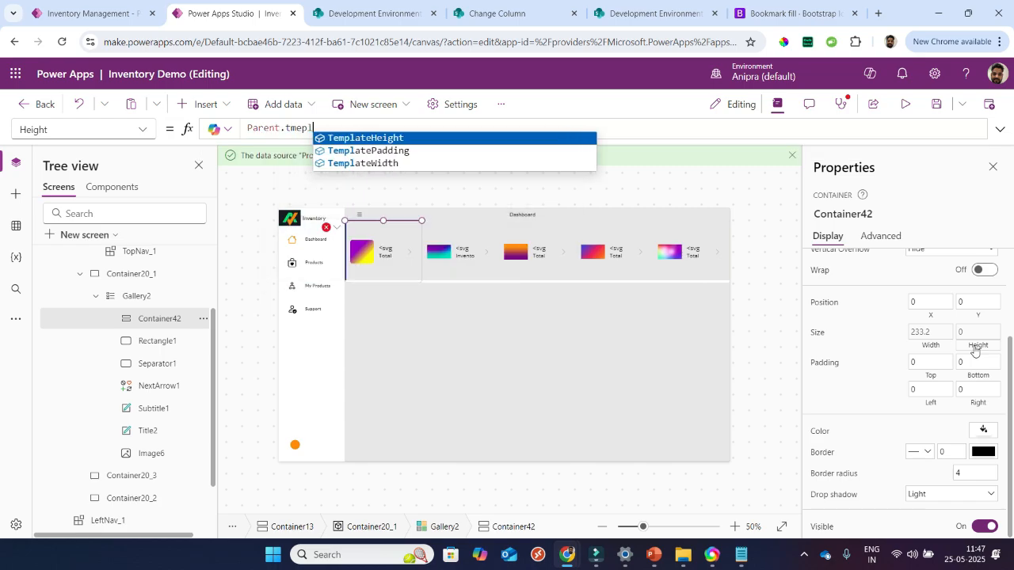
key("Tab")
- Set the vertical container's drop shadow to None and its fill color to Color_FillInner
left_click(916, 493)
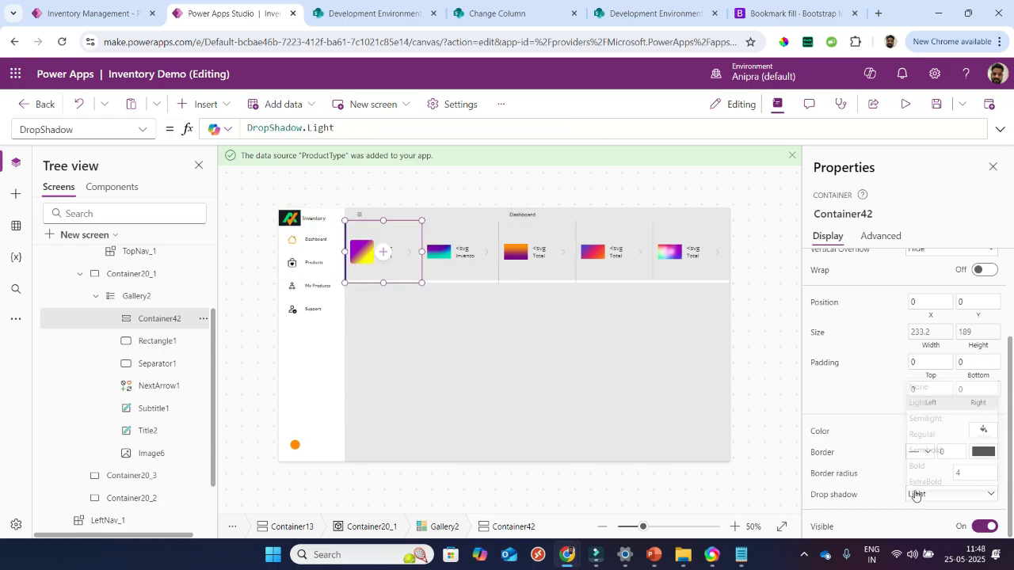
left_click(922, 386)
left_click(828, 435)
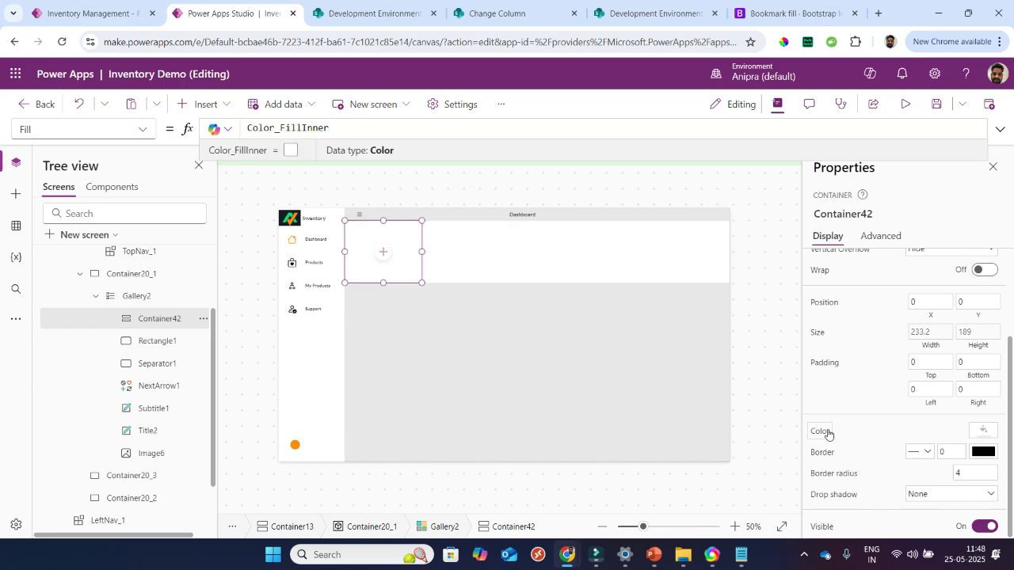
- Delete Rectangle1, Separator1, Subtitle1, NextArrow1, Title2 and Image6 from Gallery2, keeping only the vertical container
left_click(154, 337)
left_click(155, 356, "ctrl")
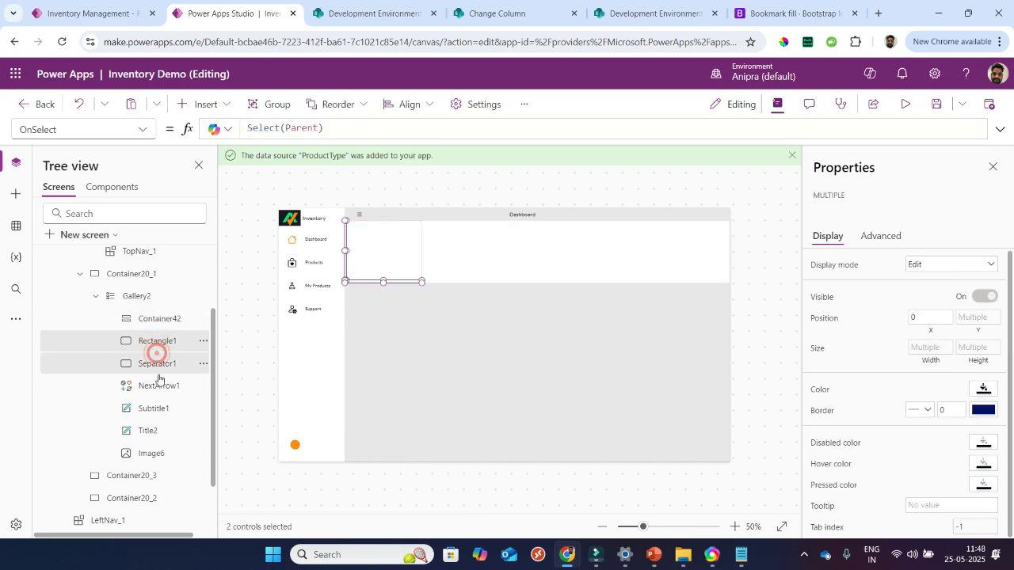
left_click_drag(161, 385, 160, 408)
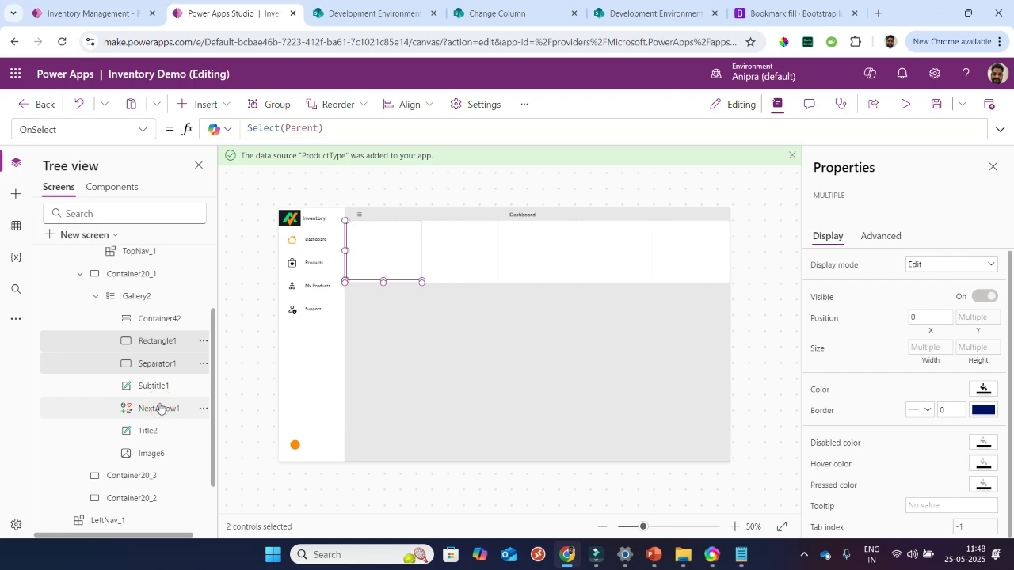
left_click(159, 387, "ctrl")
left_click(158, 408, "ctrl")
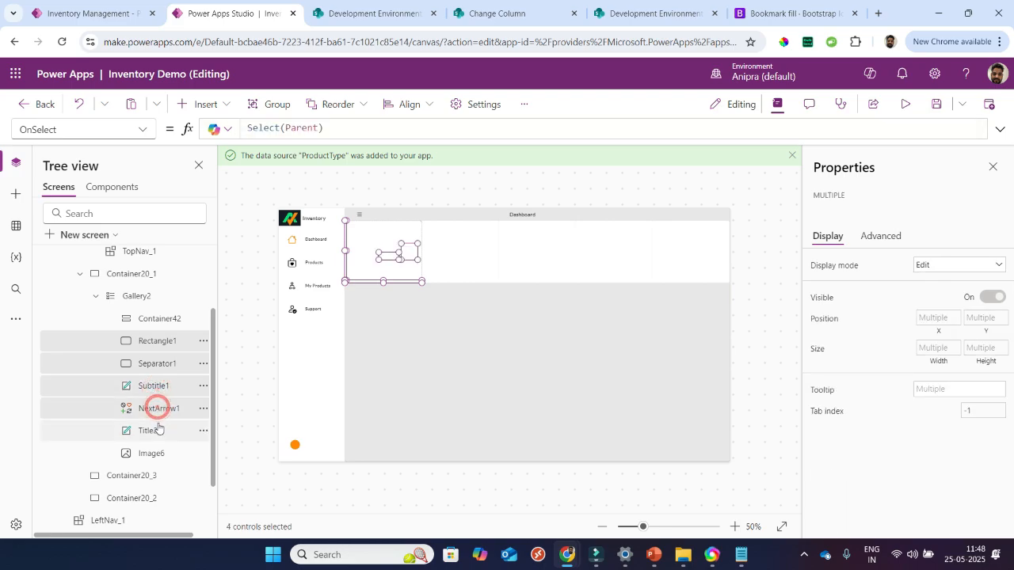
left_click(159, 429, "ctrl")
left_click(159, 453, "ctrl")
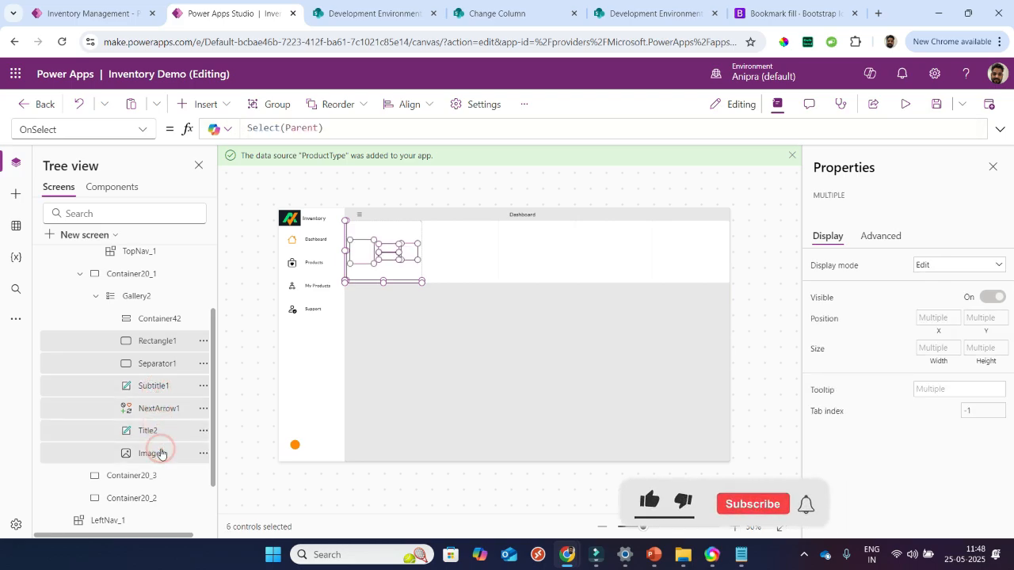
right_click(161, 452)
left_click(202, 328)
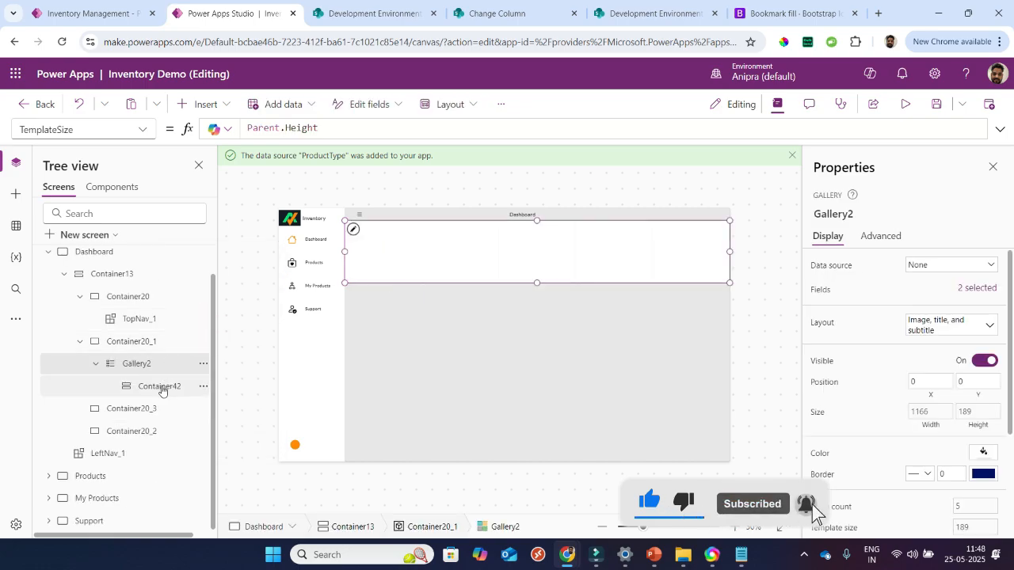
- Insert a horizontal container inside Gallery2's vertical container
left_click(161, 388)
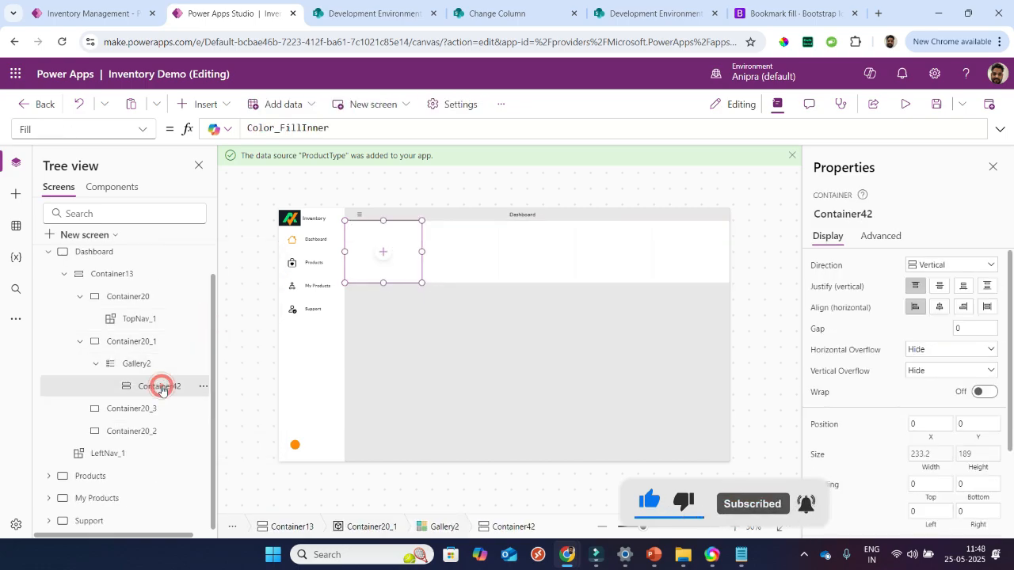
left_click(213, 104)
type("hori")
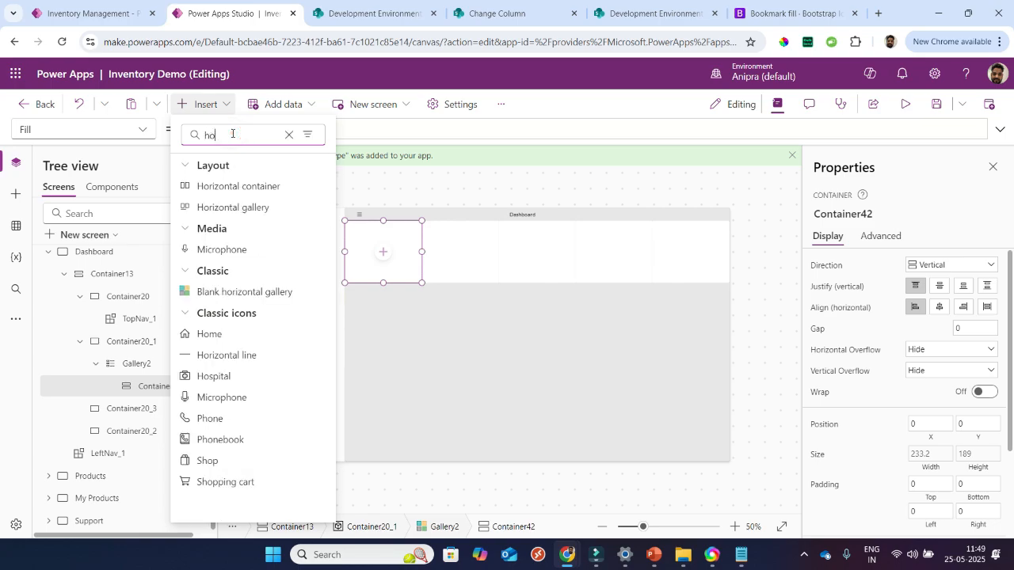
left_click(243, 187)
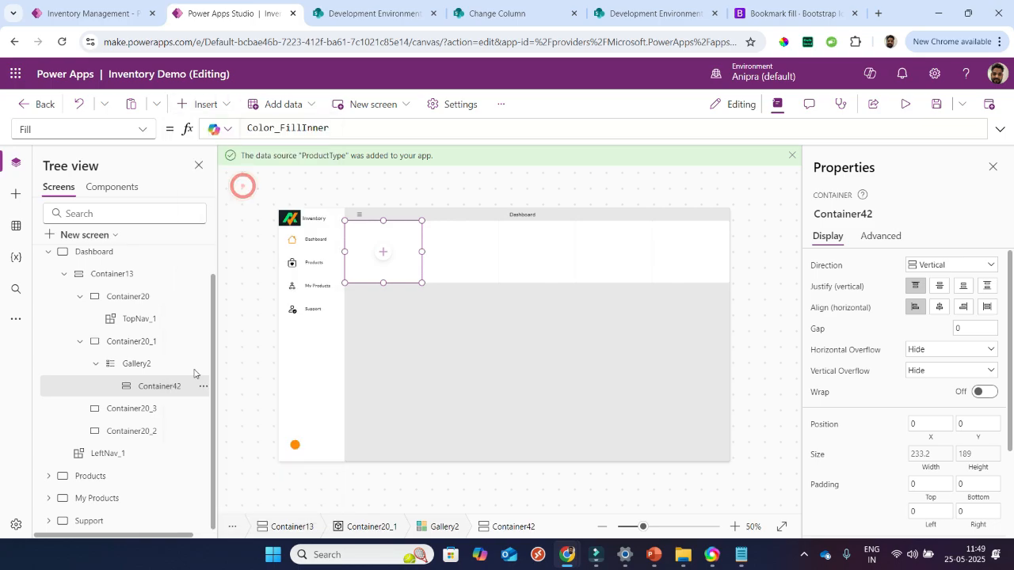
- Add a plain container below the horizontal one in Gallery2's vertical container, and paste a copy of it as a third row
left_click(166, 388)
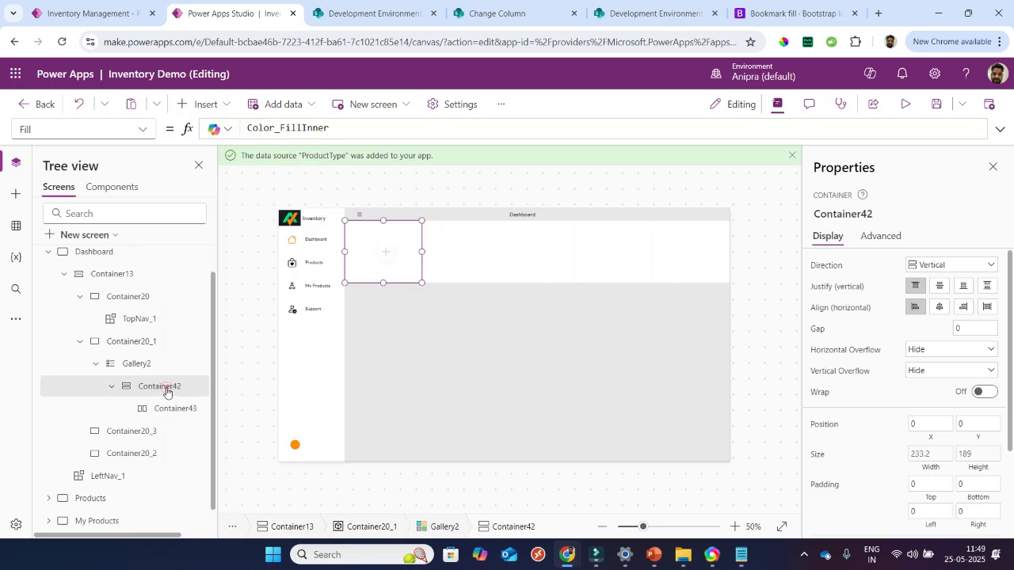
left_click(204, 104)
left_click(221, 136)
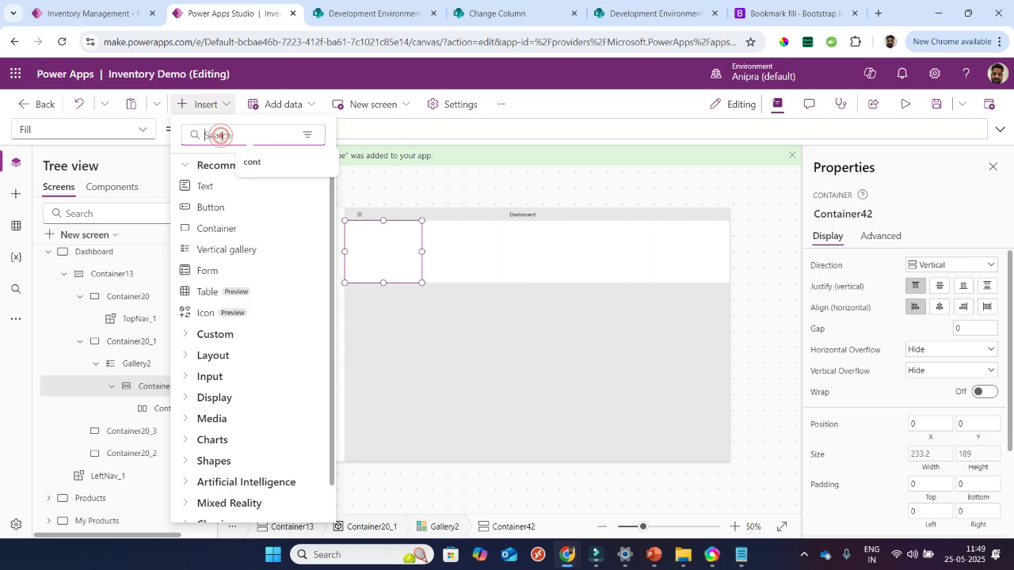
type("cont")
left_click(226, 186)
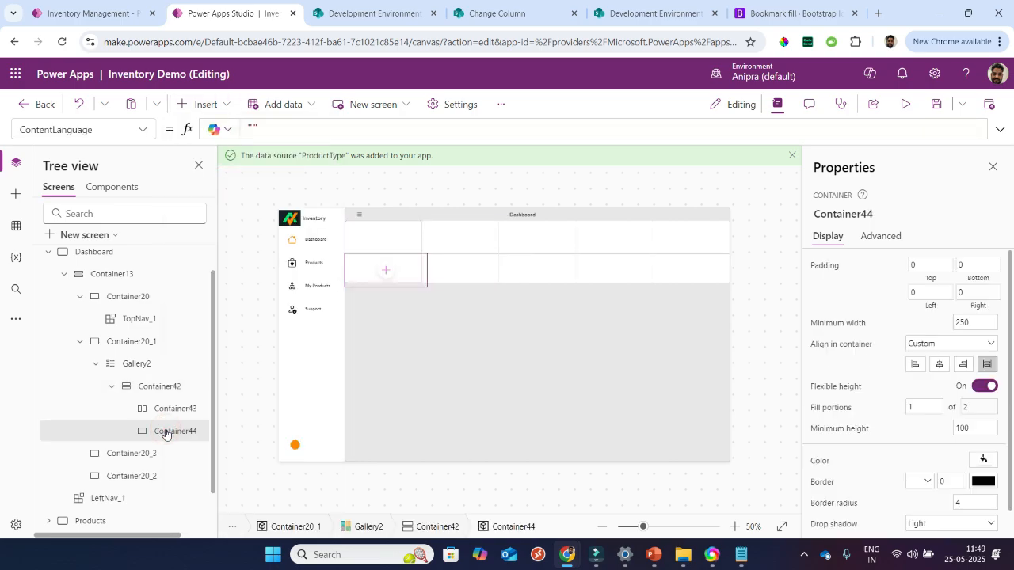
left_click(164, 388)
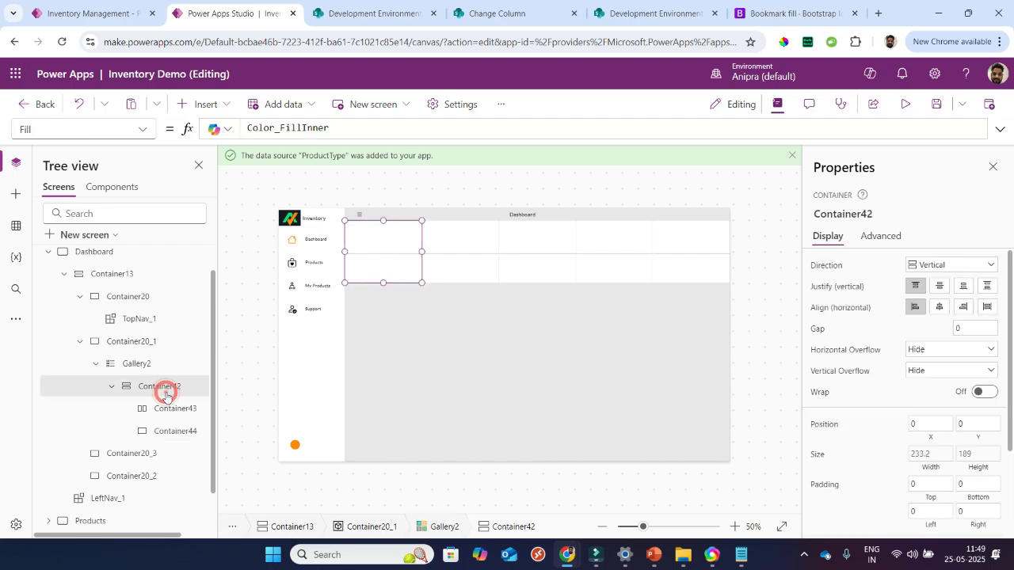
key("ctrl+v")
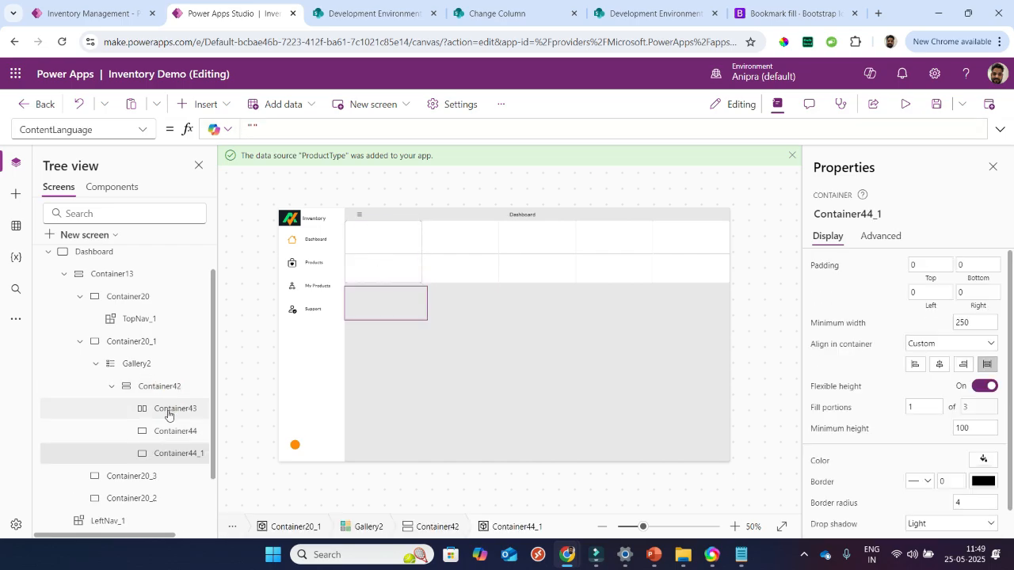
- For all three row containers inside the vertical container, set the drop shadow to None and the minimum width and height to 0
left_click(168, 411)
left_click(175, 430, "ctrl")
left_click(177, 449, "ctrl")
scroll(969, 498, "down", 1)
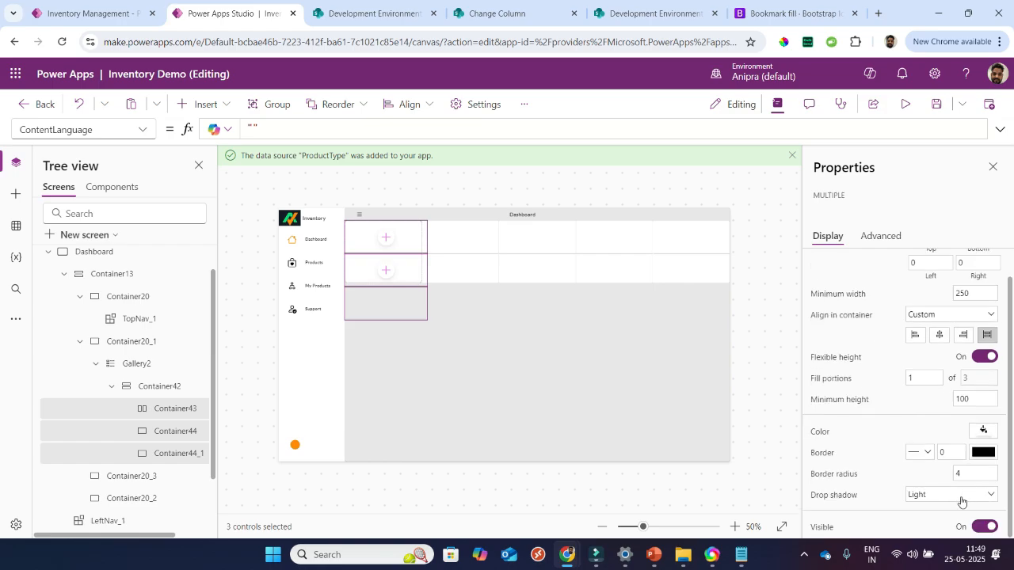
left_click(961, 496)
left_click(923, 385)
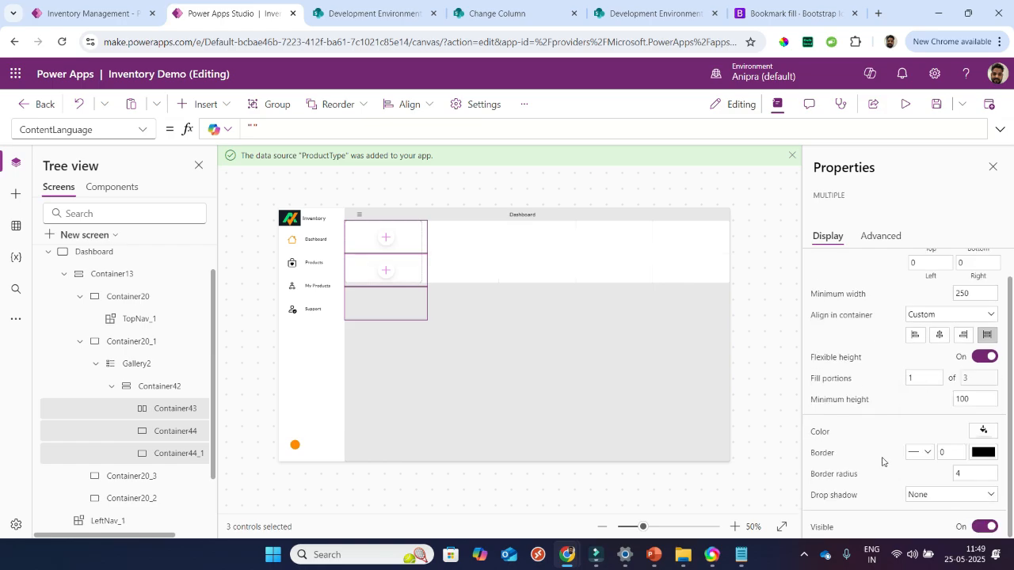
left_click(974, 403)
left_click(965, 294)
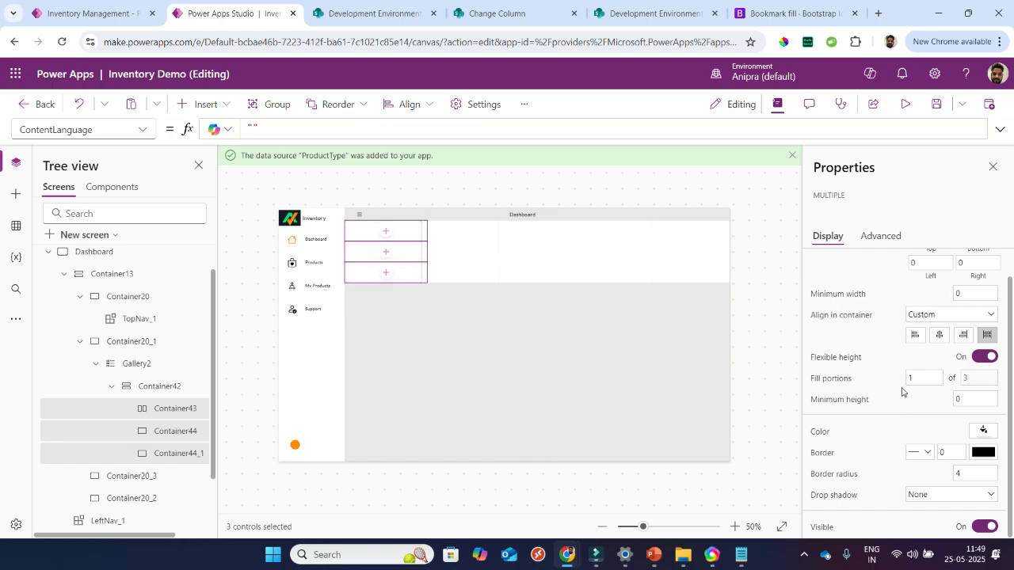
- Paste three copies of the plain container Container44 into the horizontal container as its columns
left_click(175, 408)
left_click(175, 432)
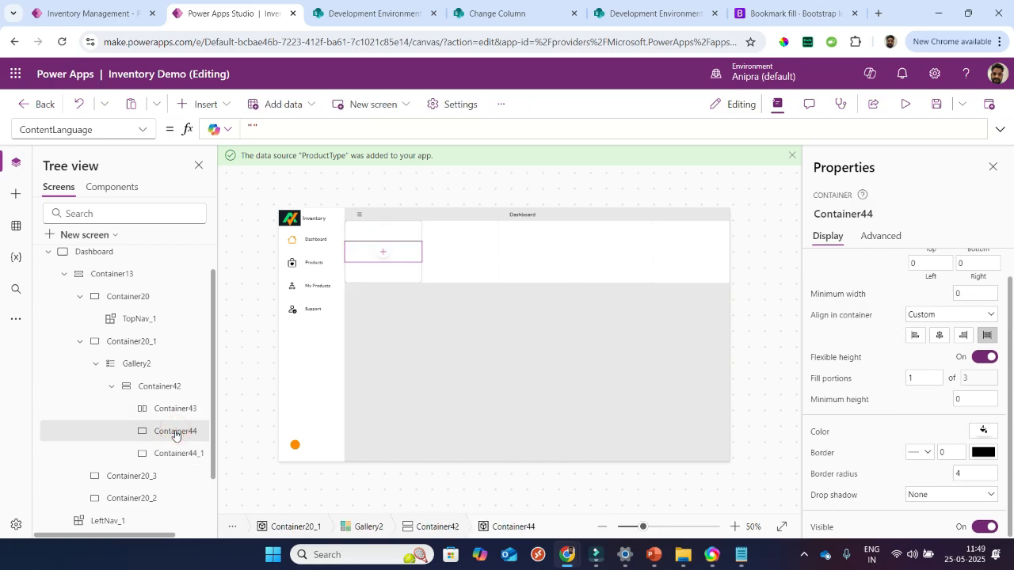
left_click(175, 409)
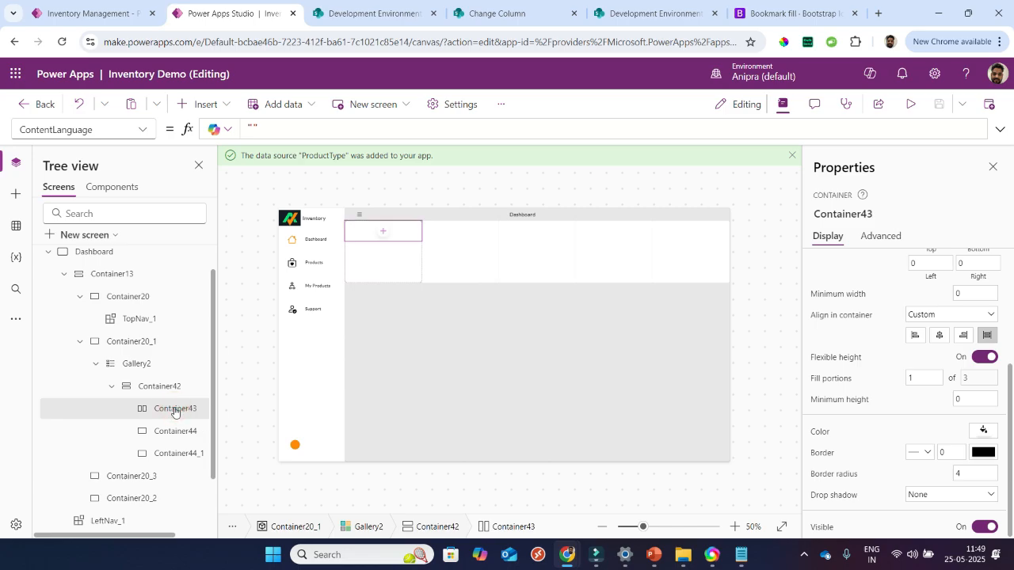
key("ctrl+v")
left_click(175, 409)
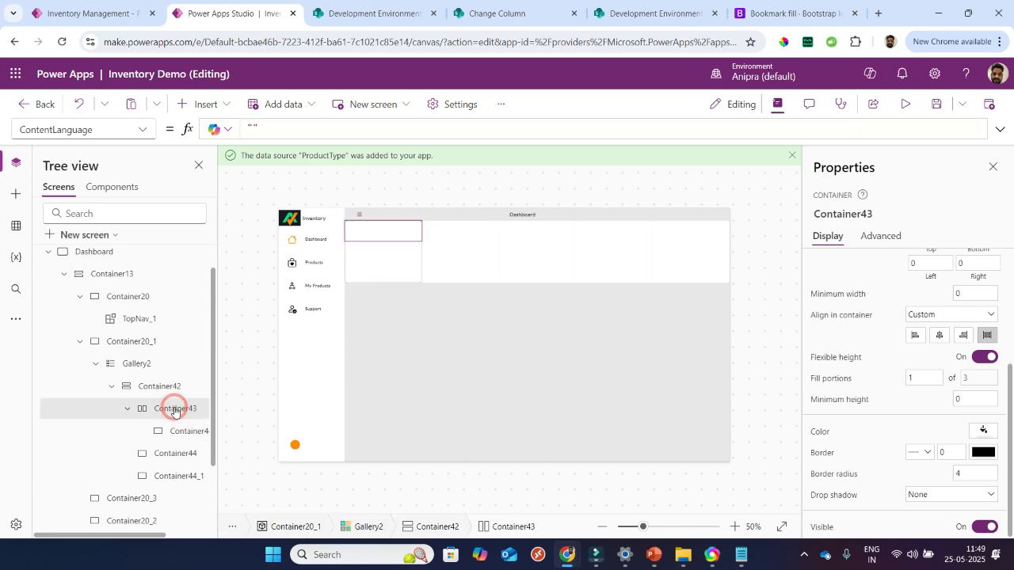
key("ctrl+v")
left_click(175, 409)
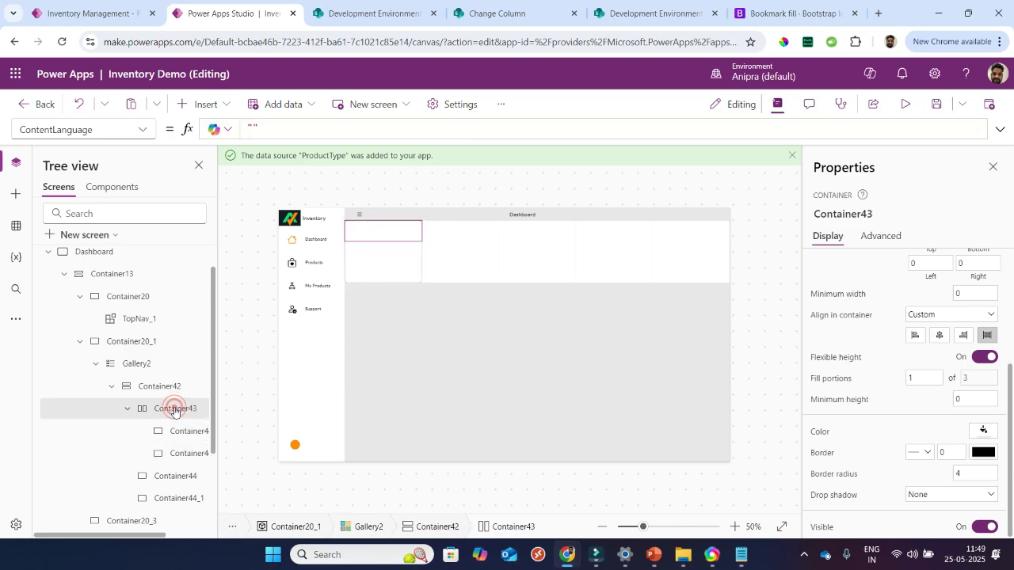
key("ctrl+v")
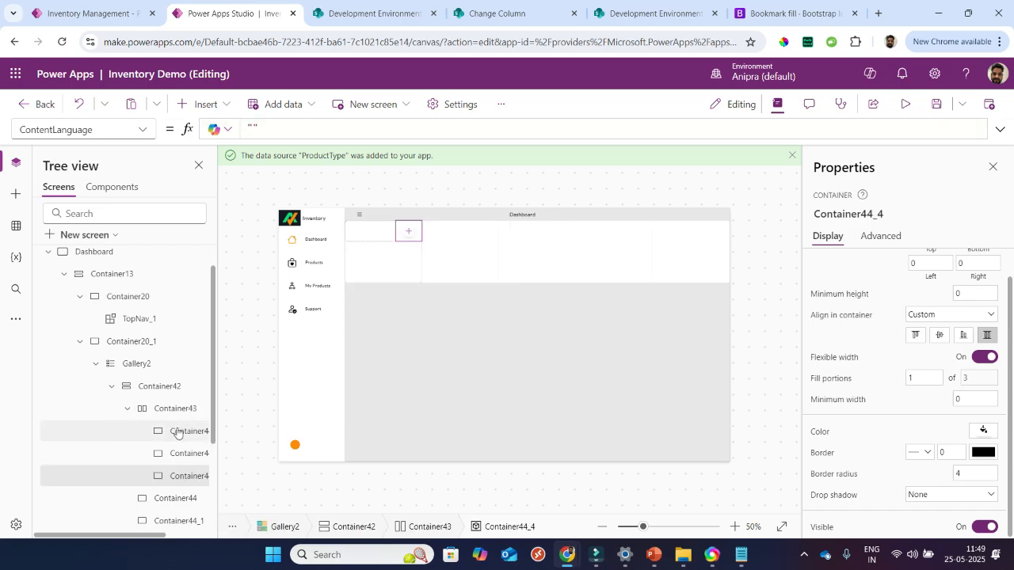
- Insert a rectangle into Container44_2, the first column of the horizontal container in Gallery2
left_click(177, 432)
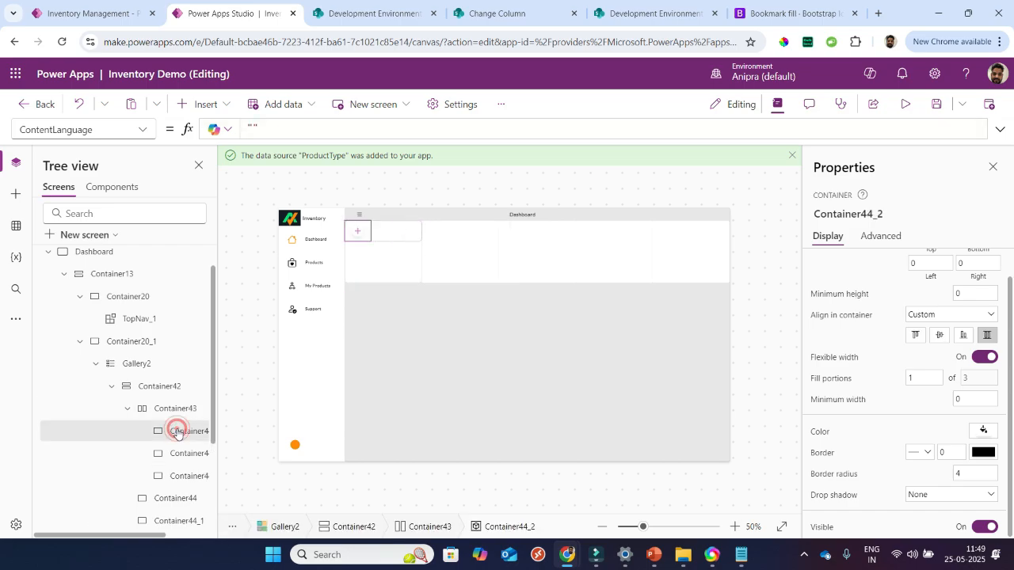
left_click(211, 105)
left_click(221, 135)
type("re")
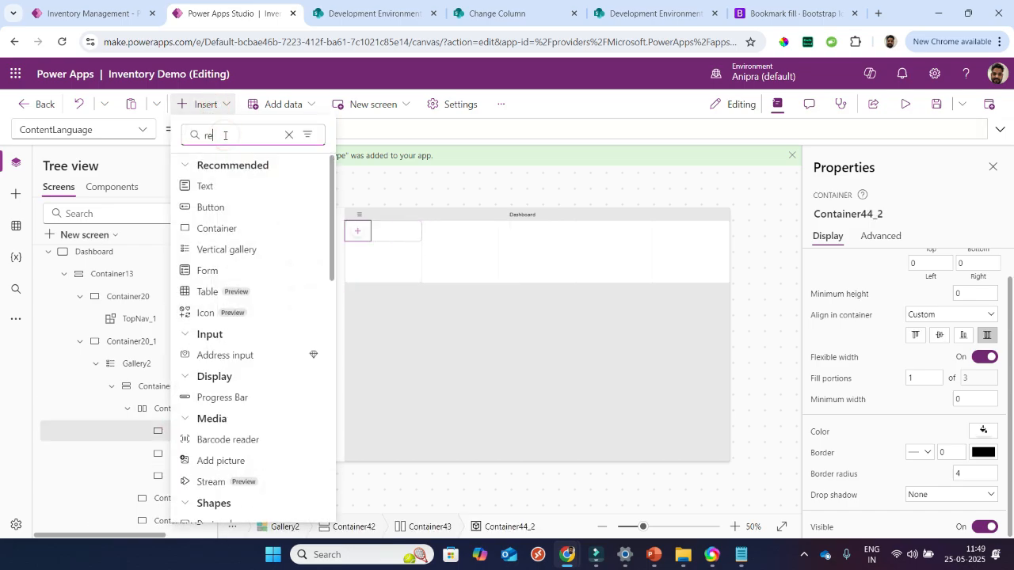
type("ct")
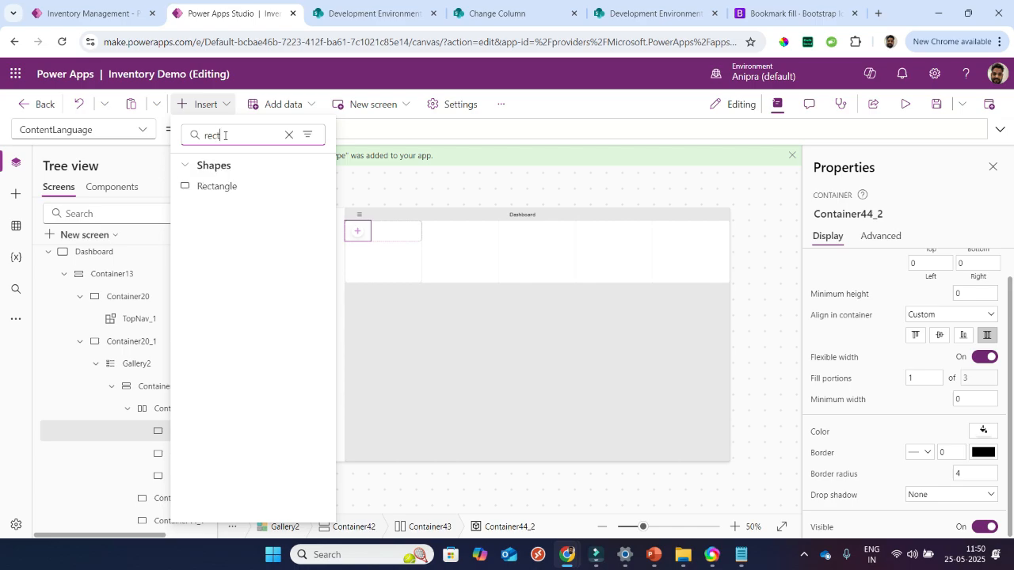
left_click(224, 186)
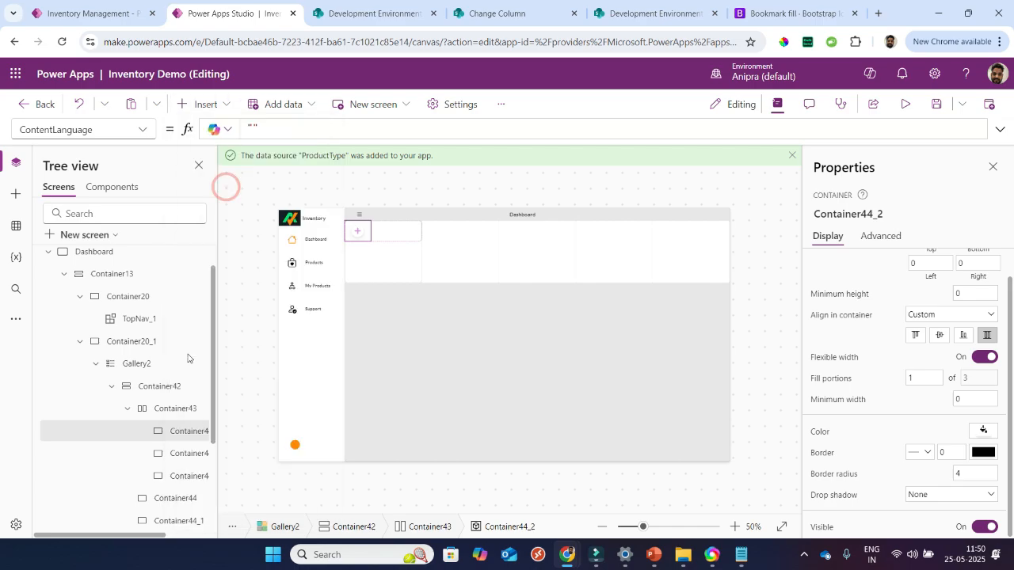
- Set the rectangle's height to 2 and its width to Parent.Width so it forms a thin line across the column
left_click(977, 360)
type("2")
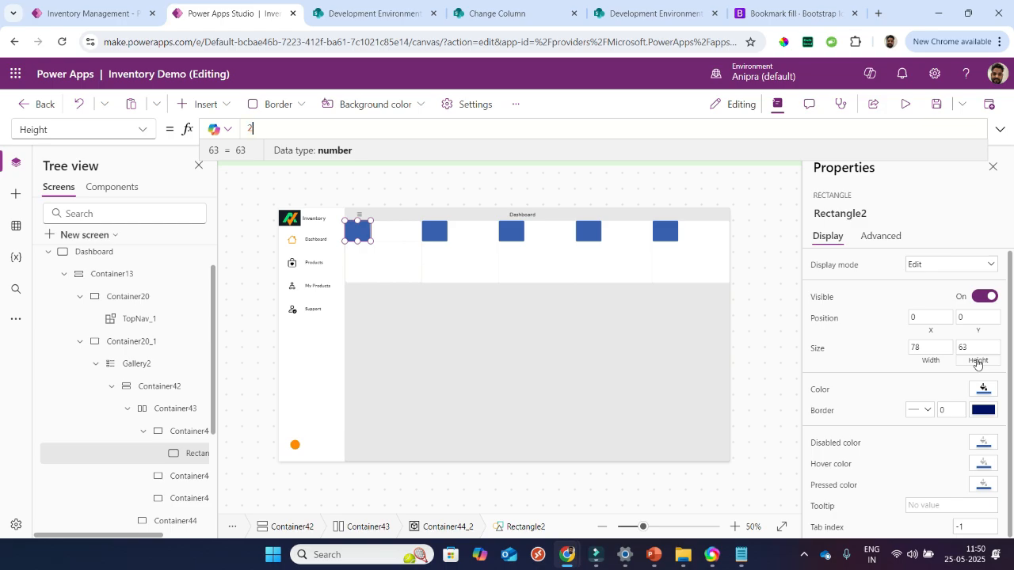
left_click(932, 361)
type("Pa")
key("Tab")
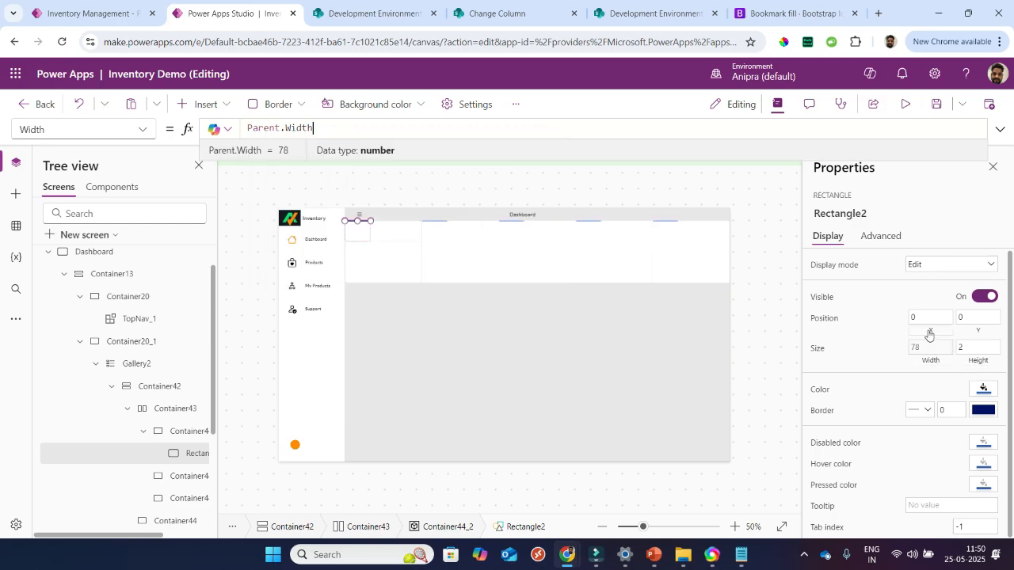
- Center the rectangle line vertically in its container by setting its Y to (Parent.Height-Self.Height)/2
left_click(973, 331)
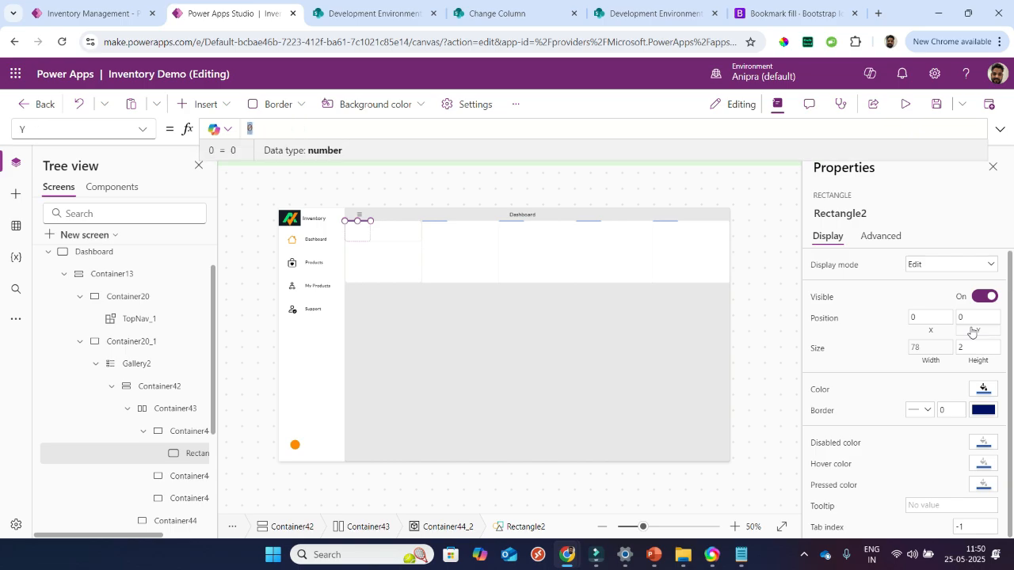
type("(Parent)")
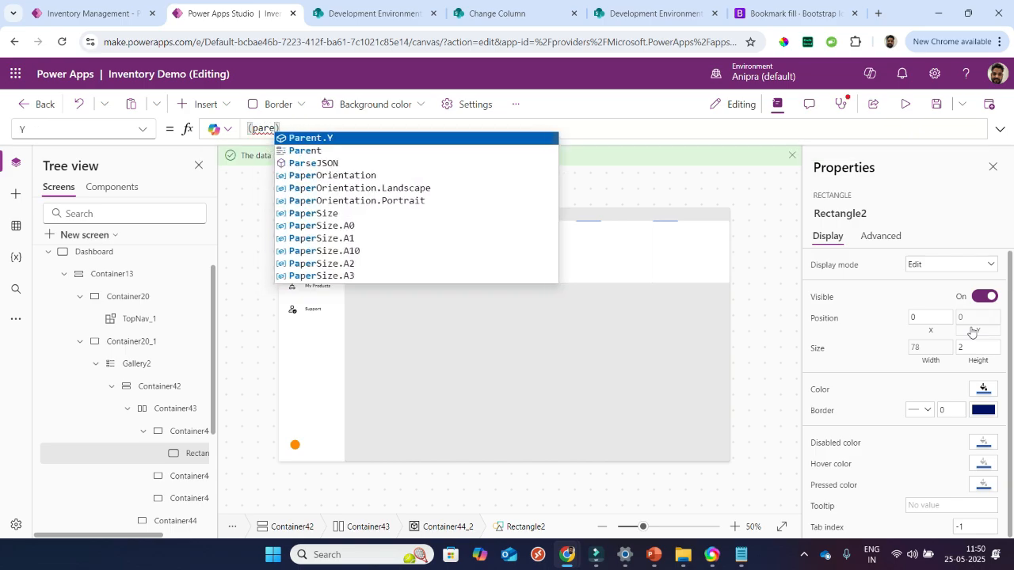
type(".Height")
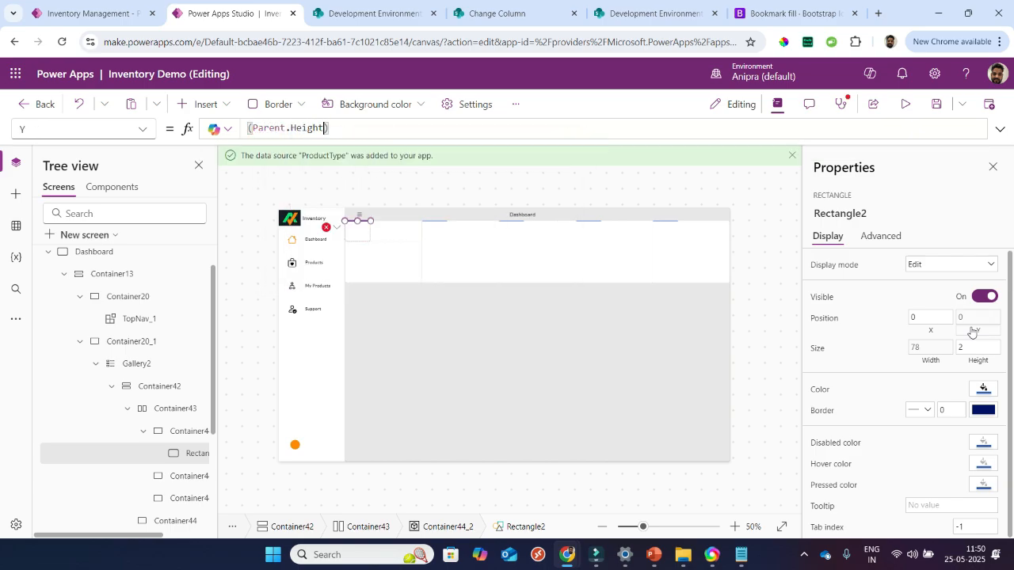
type("-Self.Height)/2")
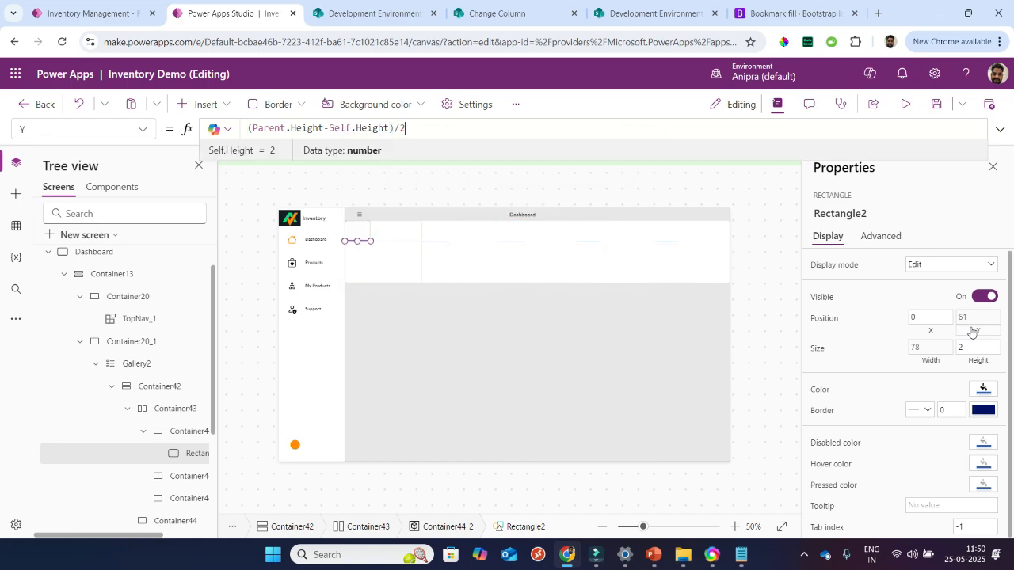
- Set the rectangle's fill to ColorFade(Color_Label,60%)
key("ctrl+a")
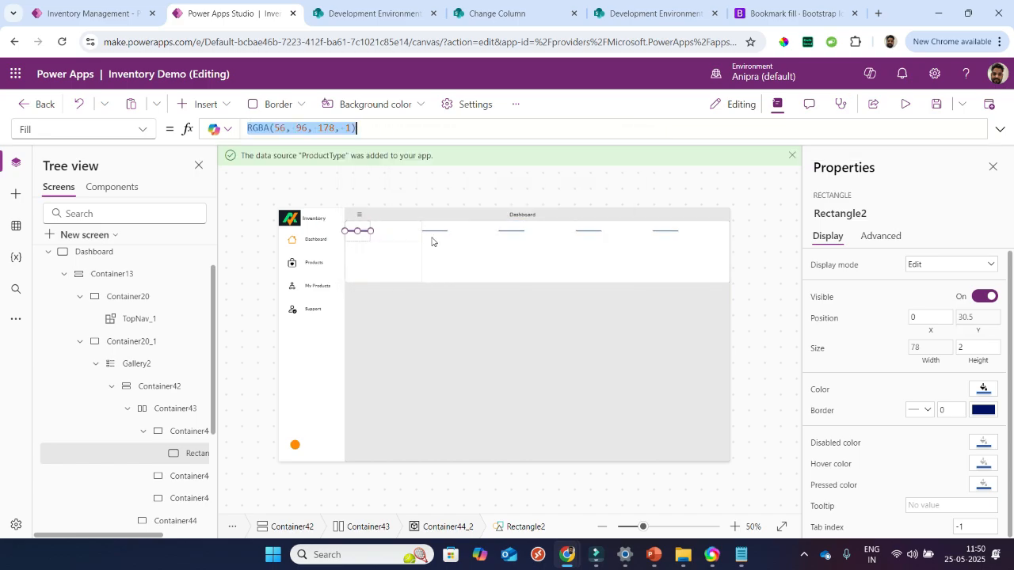
type("color_l")
key("Tab")
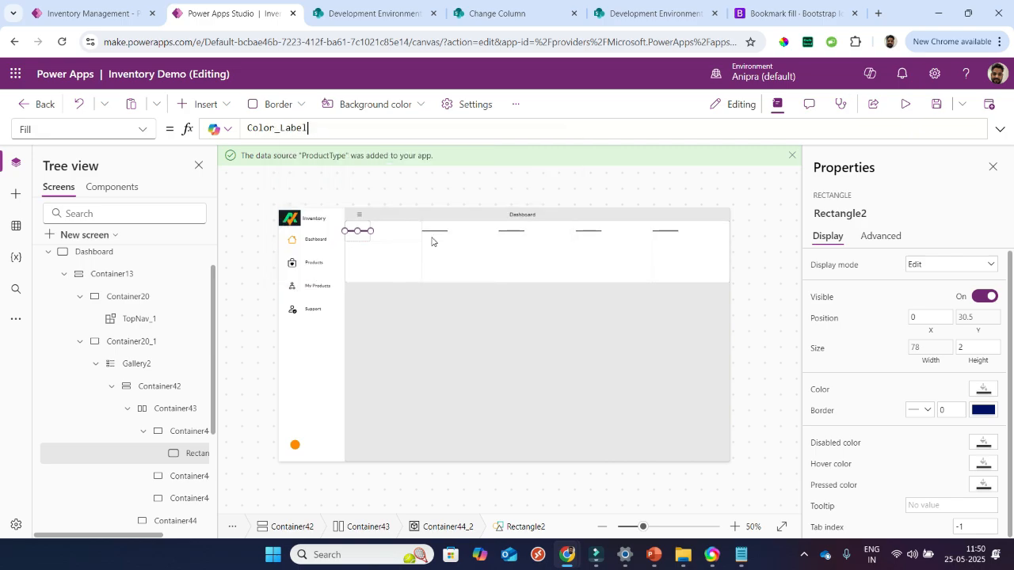
key("ctrl+a")
key("Left")
type("ColorFade(")
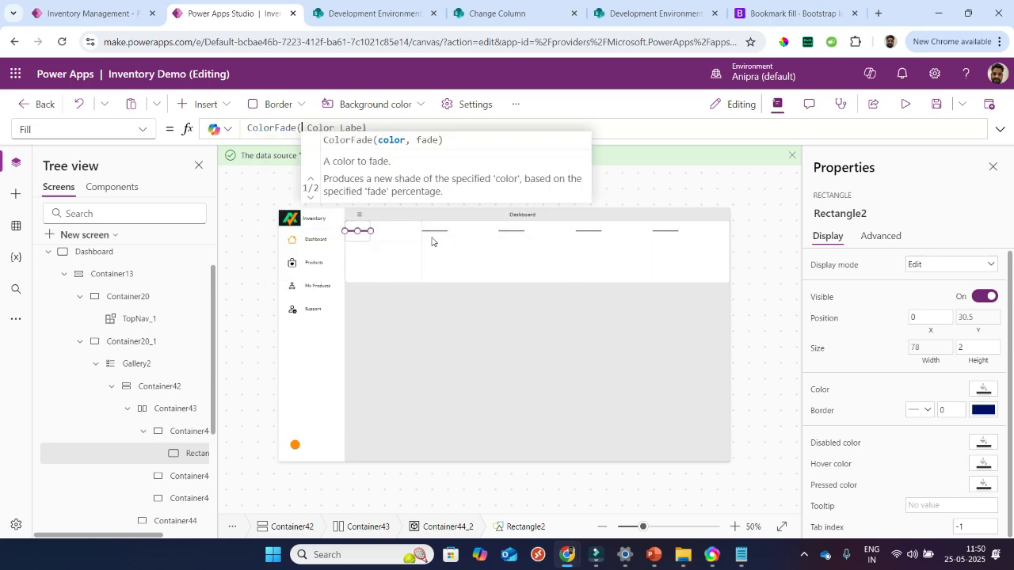
key("End")
type(",")
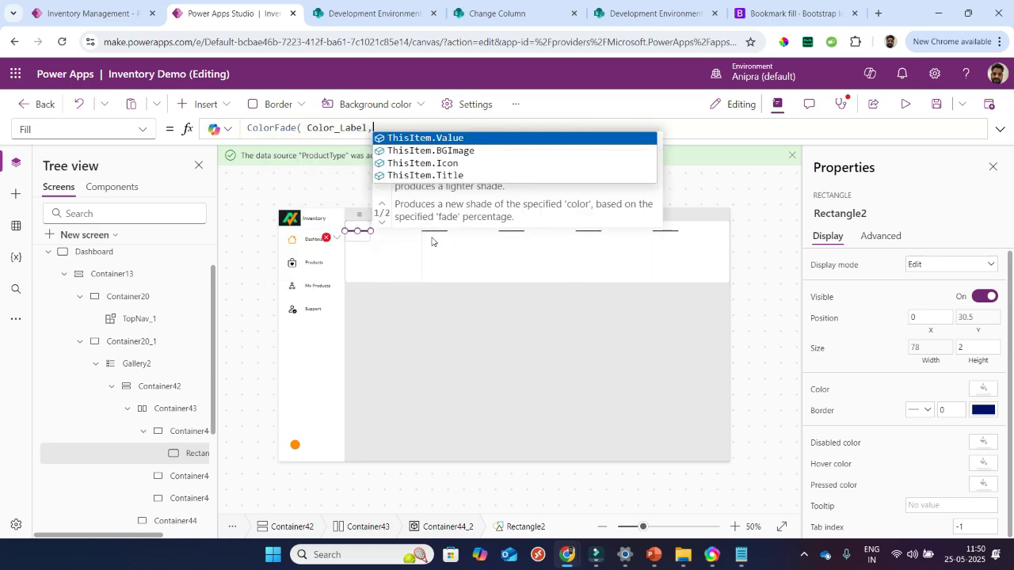
type("60%)")
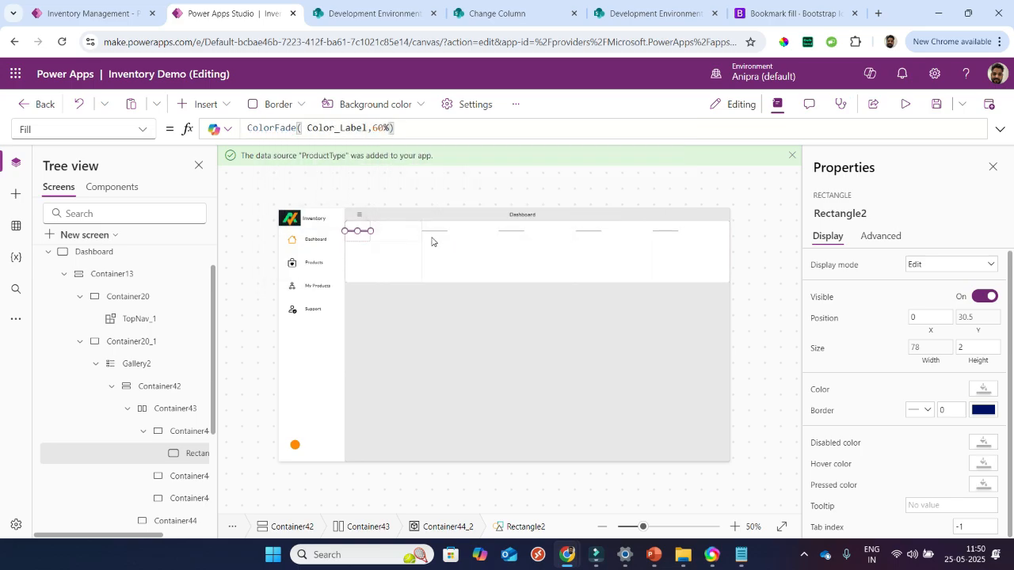
- Copy the rectangle line from the first column and paste it into the third column, Container44_4
left_click(179, 454)
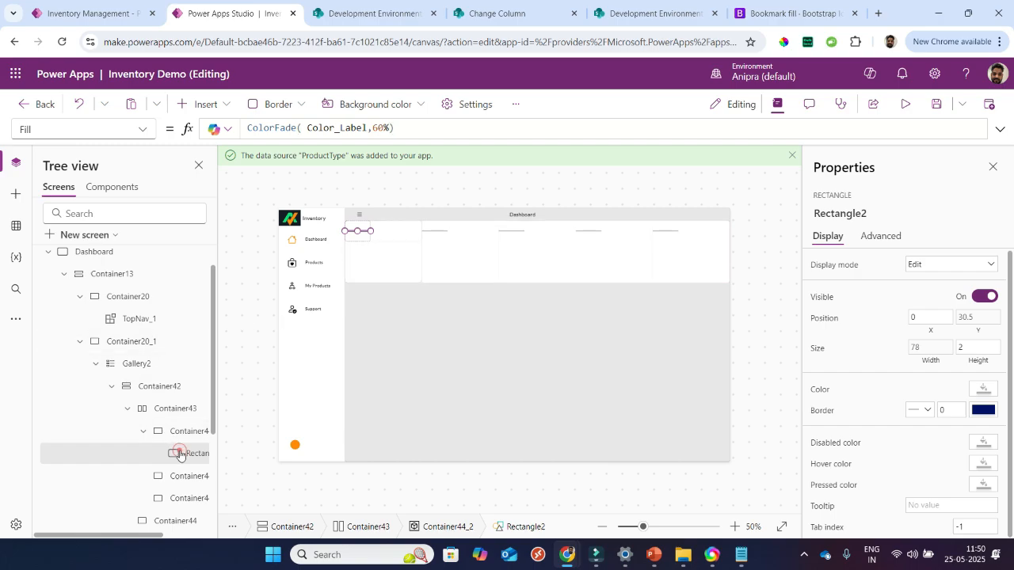
left_click(189, 499)
scroll(190, 499, "down", 2)
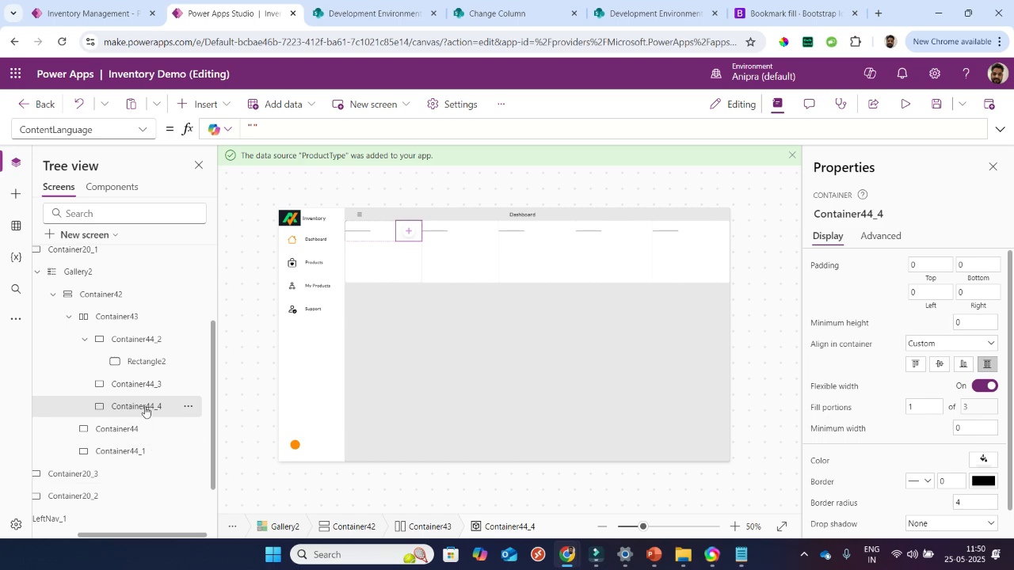
key("ctrl+v")
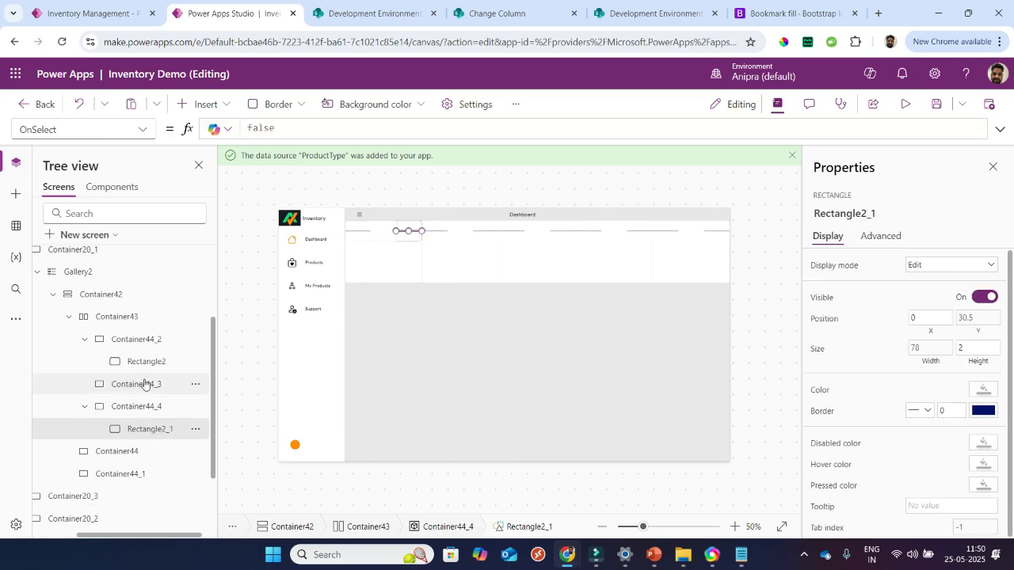
- Insert an image into the middle column, Container44_3
left_click(144, 384)
left_click(208, 106)
left_click(224, 135)
type("image")
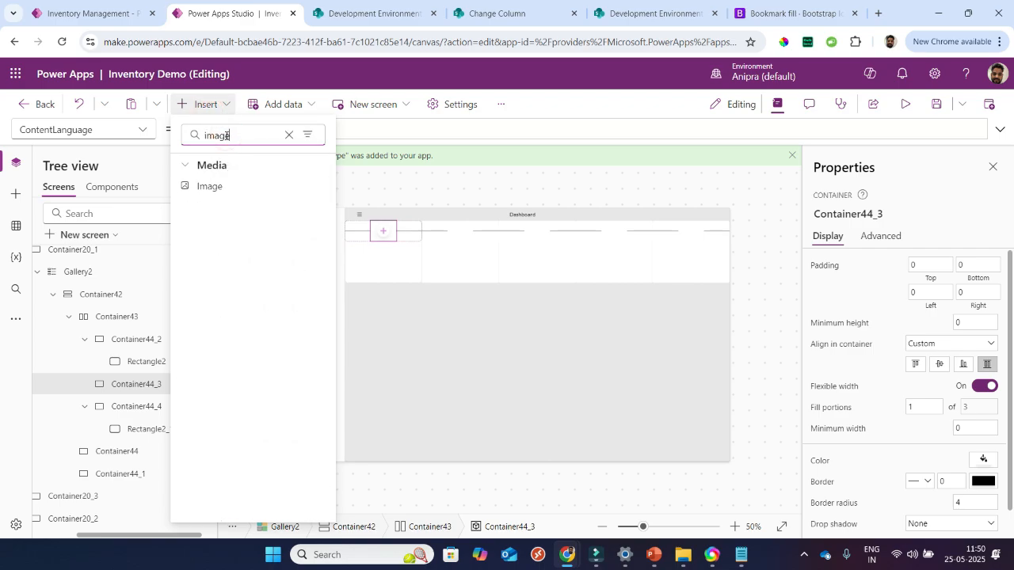
left_click(226, 188)
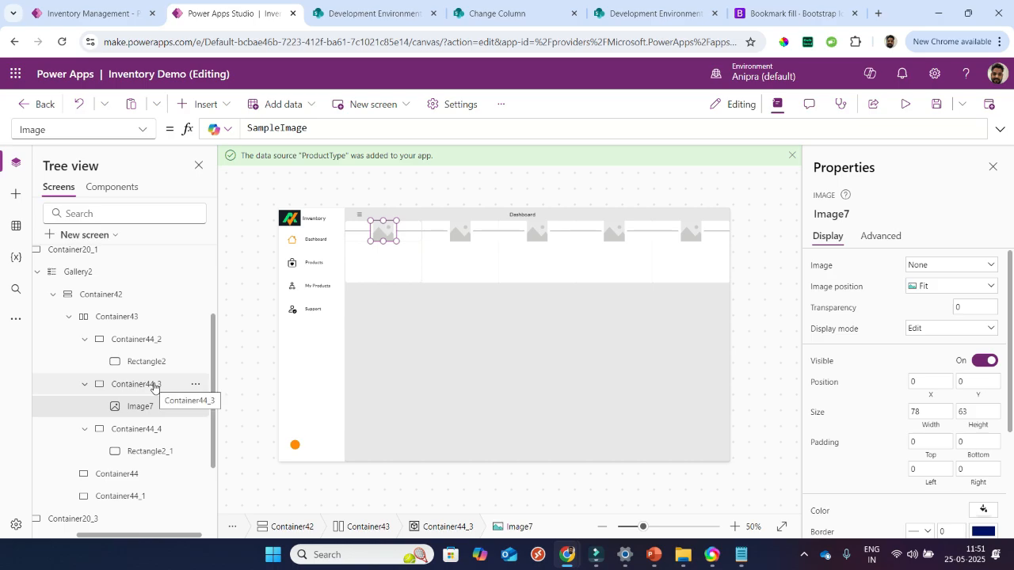
- Set the middle column container's fill to Color_Blue and its border radius to 40
left_click(153, 386)
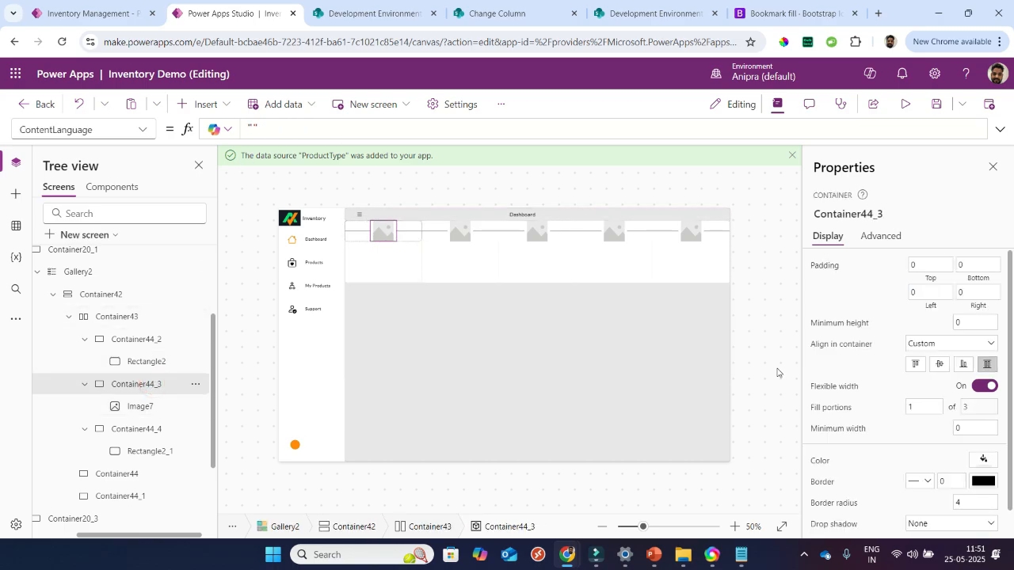
scroll(852, 428, "down", 1)
left_click(824, 434)
type("color_")
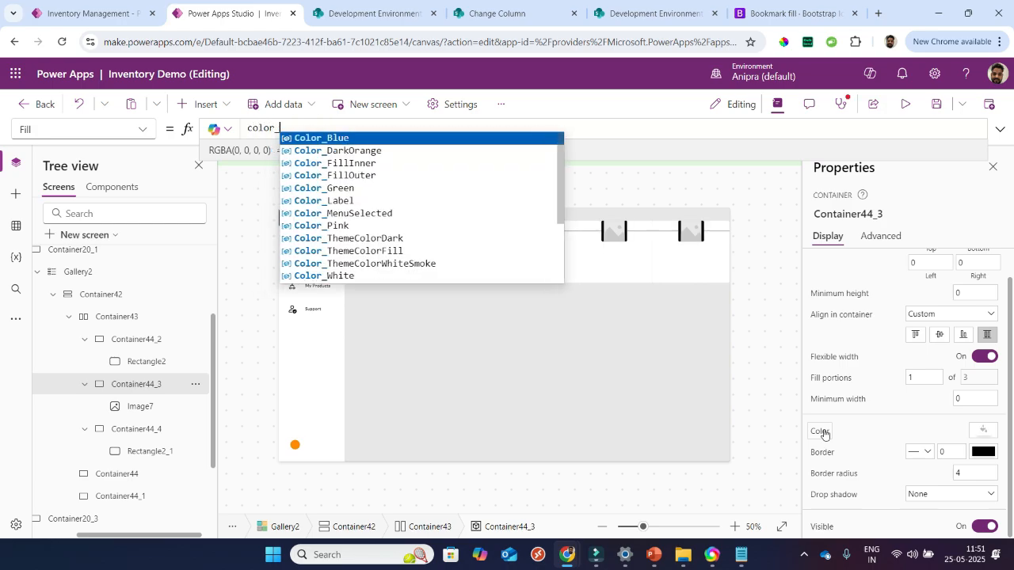
key("Tab")
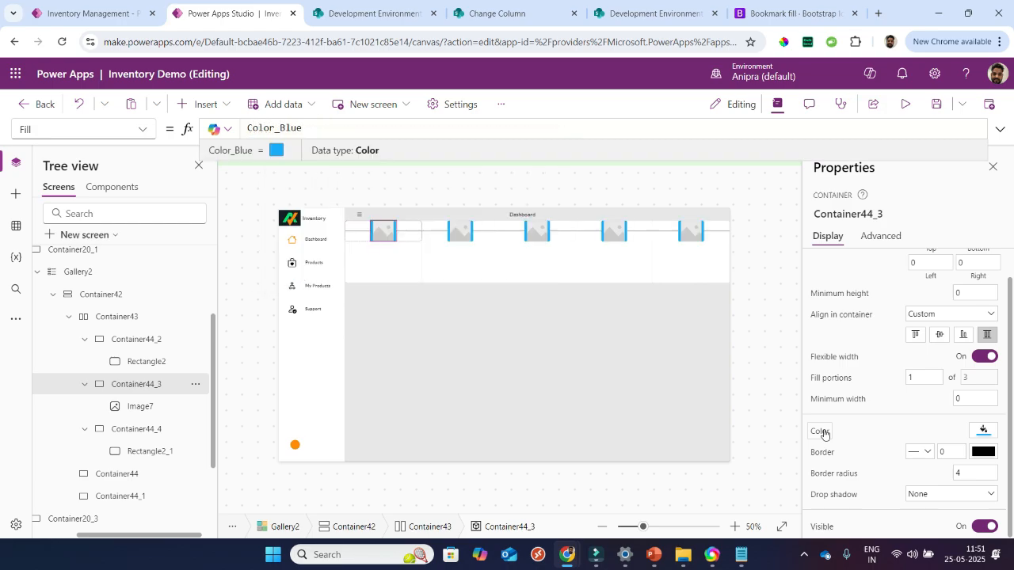
left_click(932, 474)
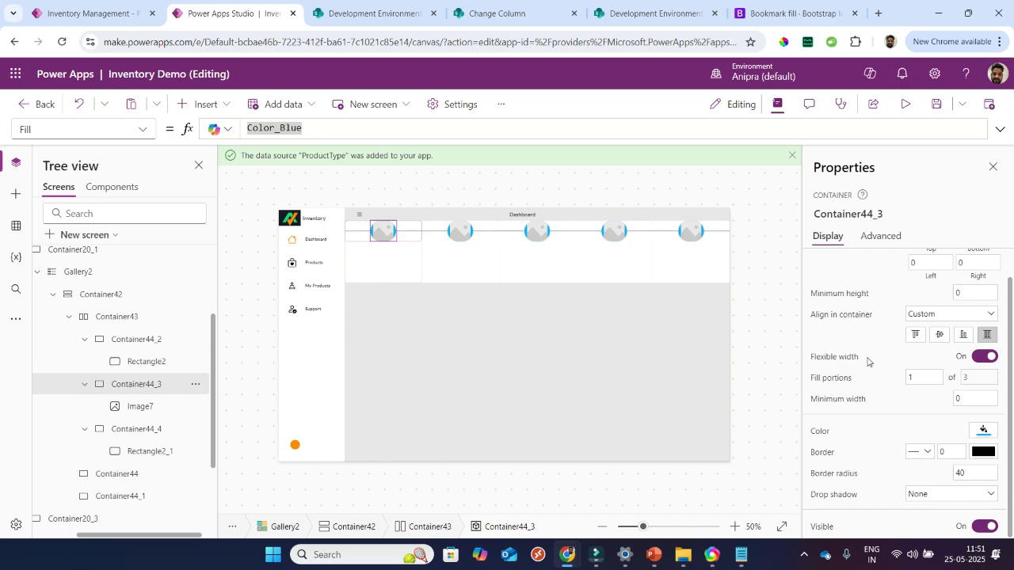
- Turn off flexible width for the middle column container and set its width to 45
left_click(984, 358)
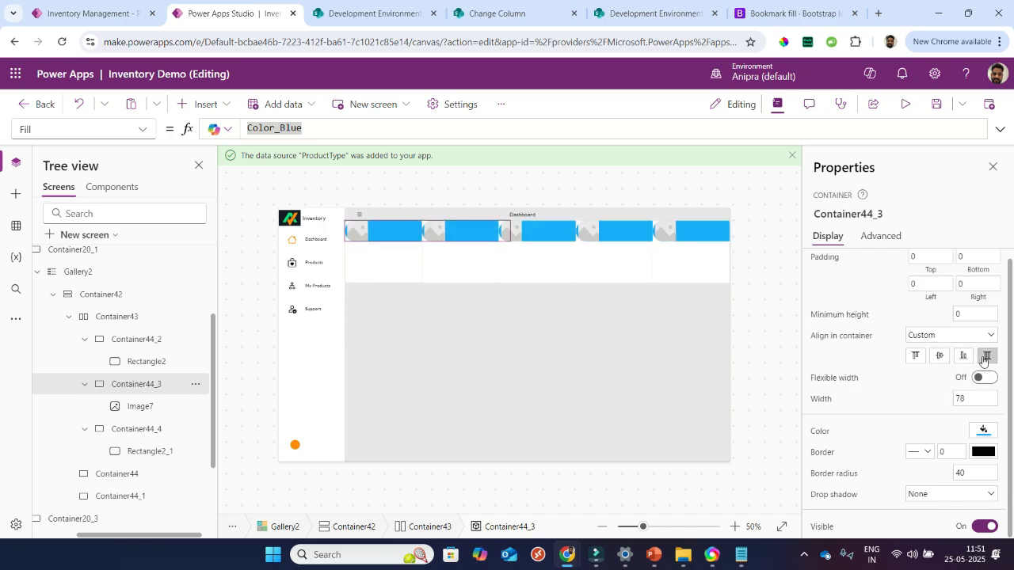
left_click(825, 402)
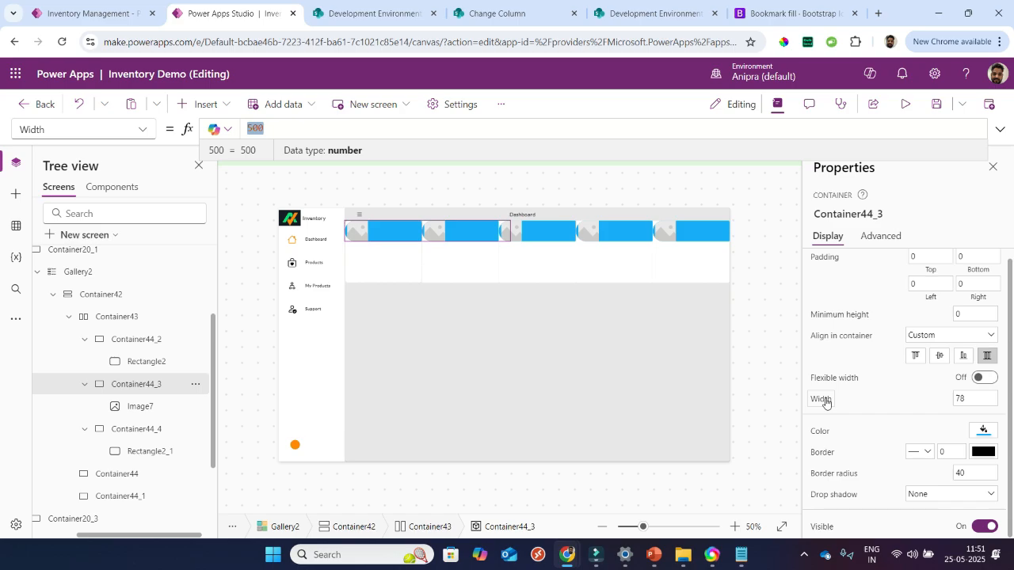
type("45")
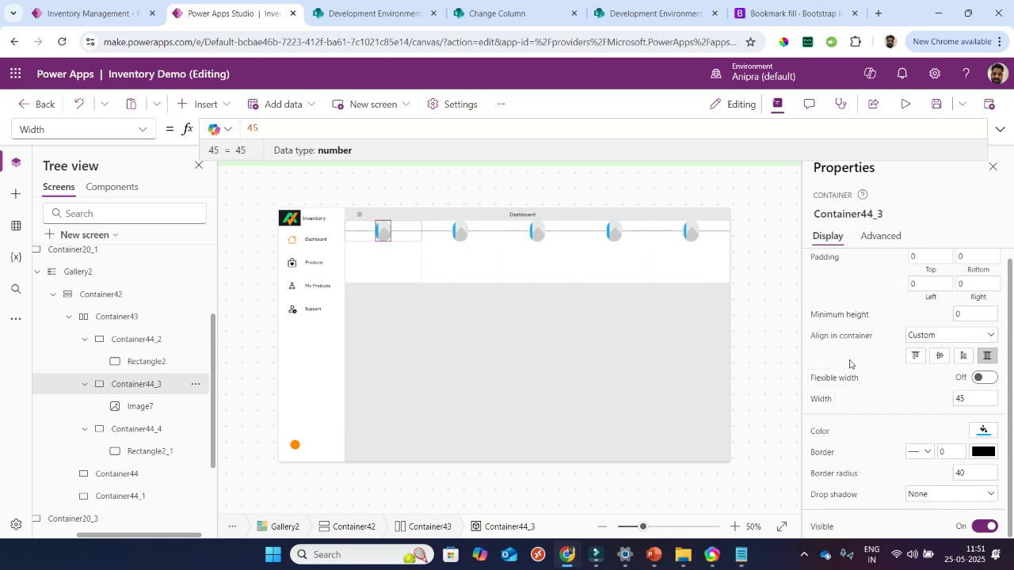
- Align the middle column container to the start, with its height set to Self.Width and its top and bottom padding set to 5
left_click(914, 356)
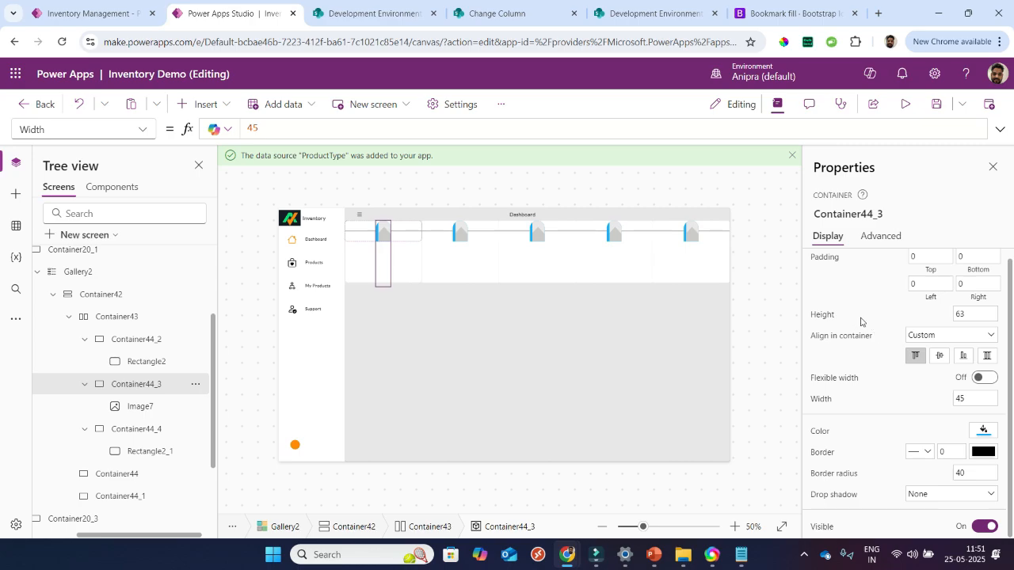
left_click(825, 320)
type("self")
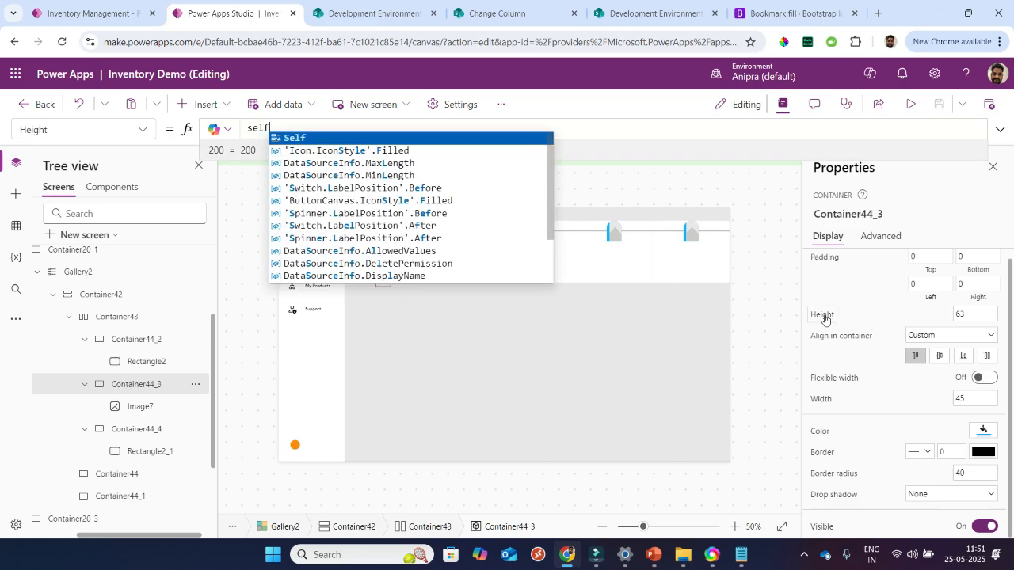
type(".Width")
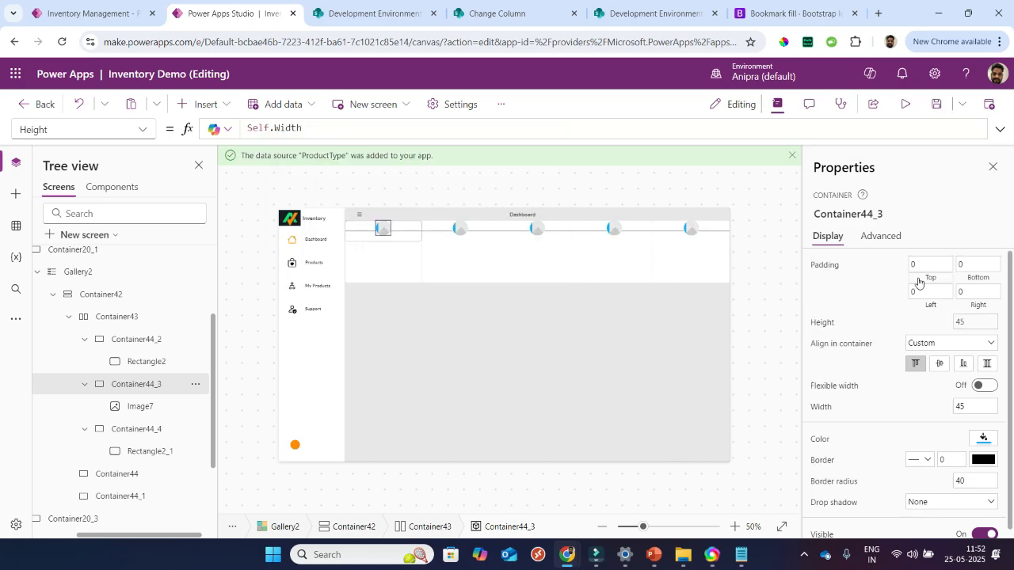
left_click(919, 281)
left_click(973, 279)
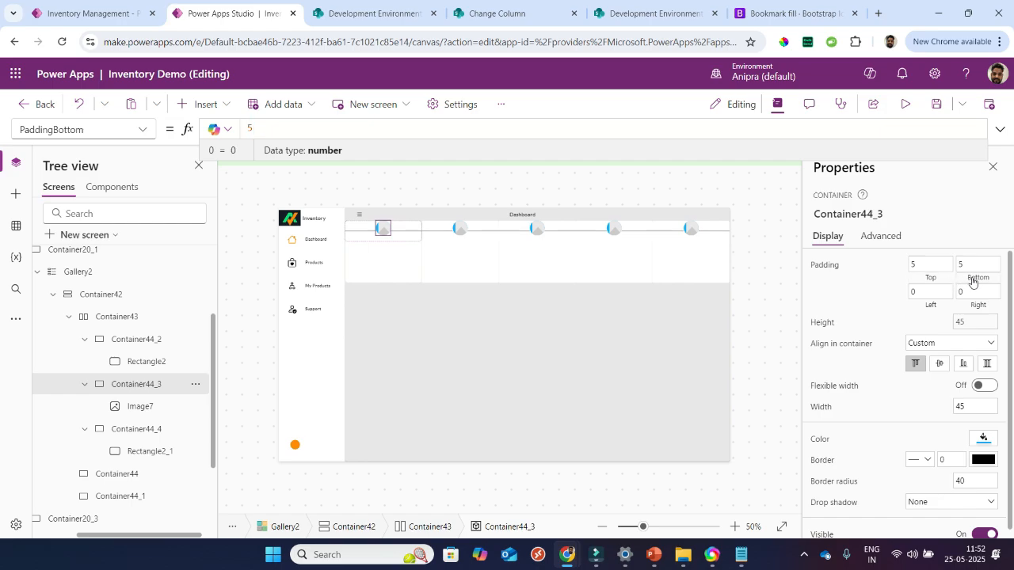
- Set Image7's Image formula to "data:image/svg+xml;utf8, " & EncodeUrl(Substitute(ThisItem.Icon, "currentColor", Color_IconWhite))
left_click(141, 407)
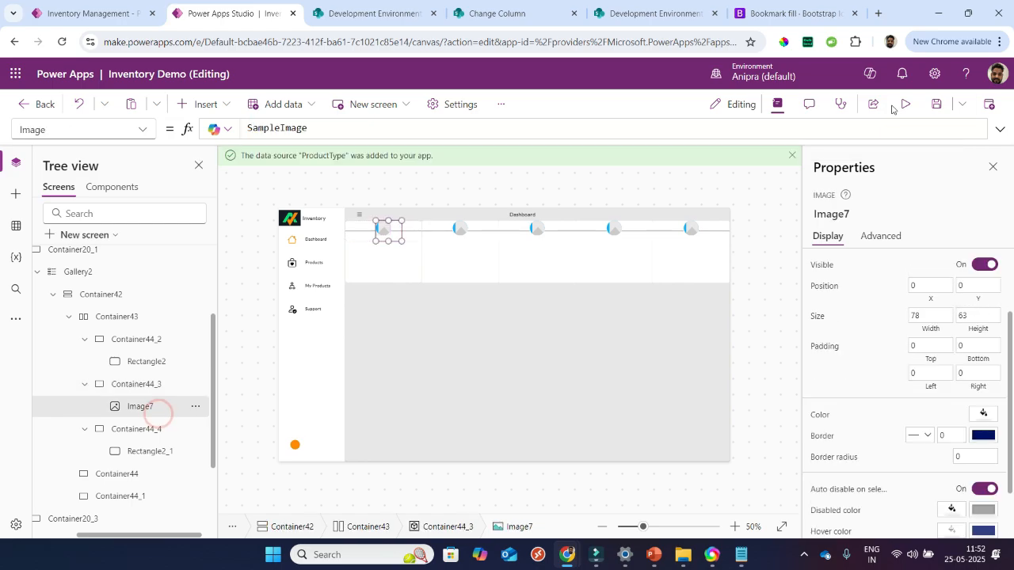
left_click(1000, 129)
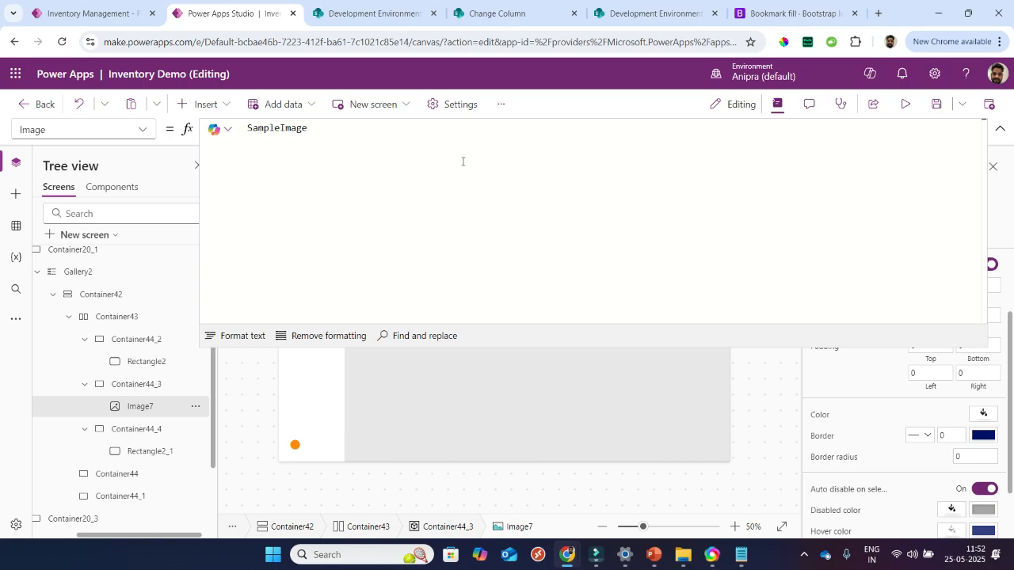
key("ctrl+a")
type("\"data:image/svg+xml;utf8, \" & EncodeUrl(     Substitute(         ThisItem.Icon,         \"currentColor\",         Color_IconWhite     ) )")
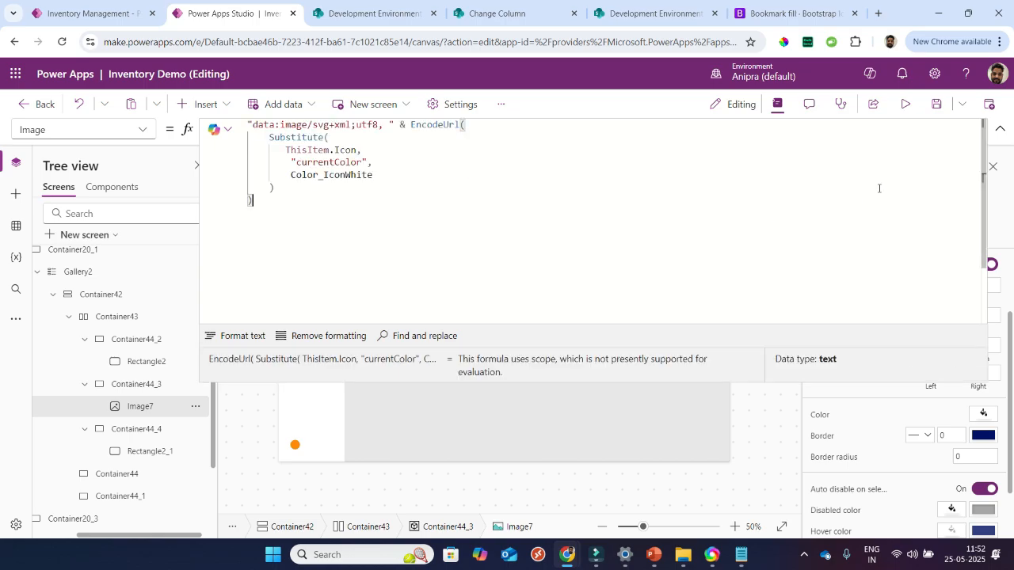
left_click(999, 130)
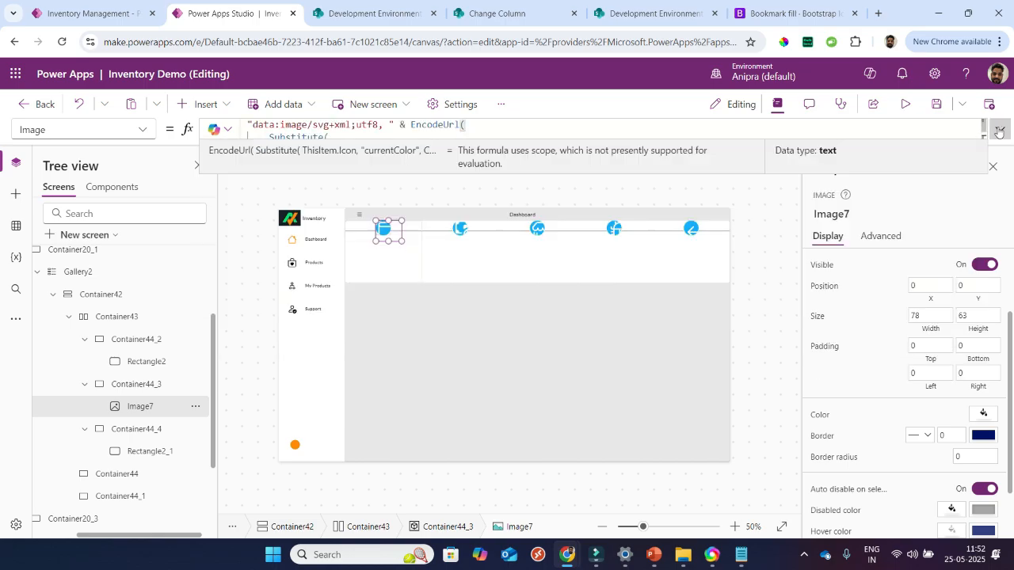
- Size Image7 with its height set to Parent.Height*70% and its width set to Self.Height
left_click(980, 328)
type("Parent.Height*70%")
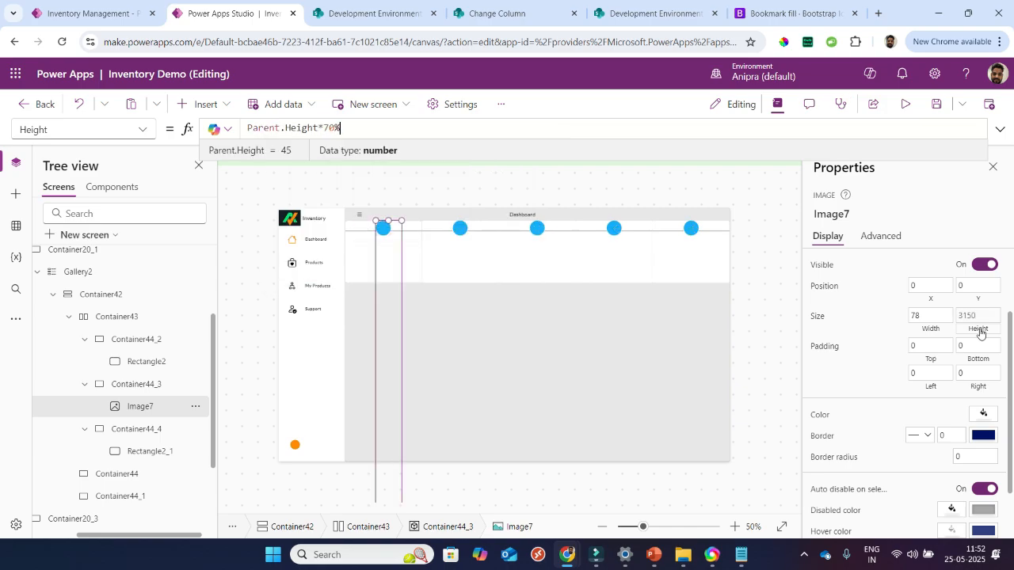
left_click(930, 333)
type("p")
key("BackSpace")
type("self")
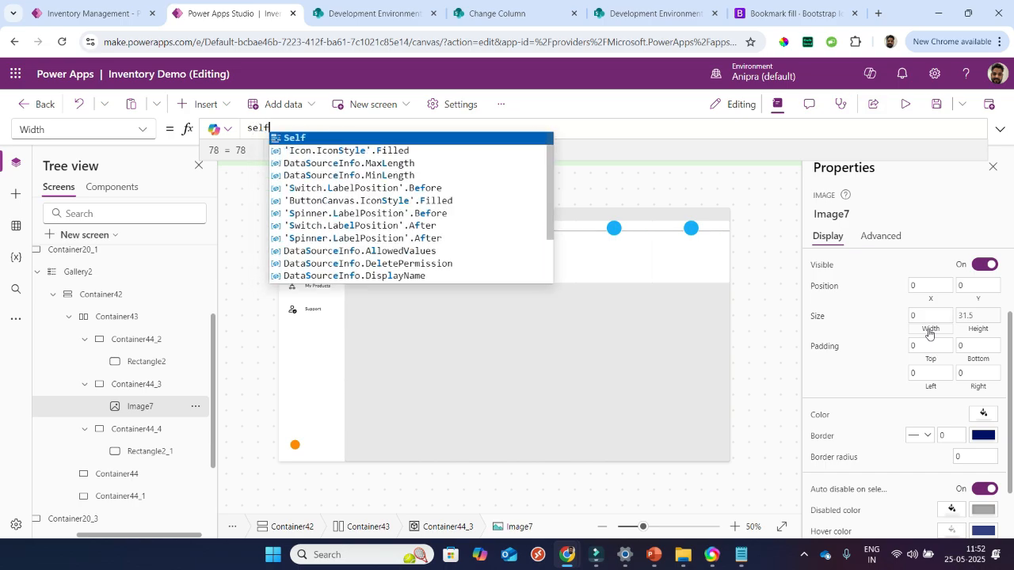
type(".Height")
- Center Image7 vertically by setting its Y position to (Parent.Height-Self.Height)/2
left_click(980, 301)
type("(pare")
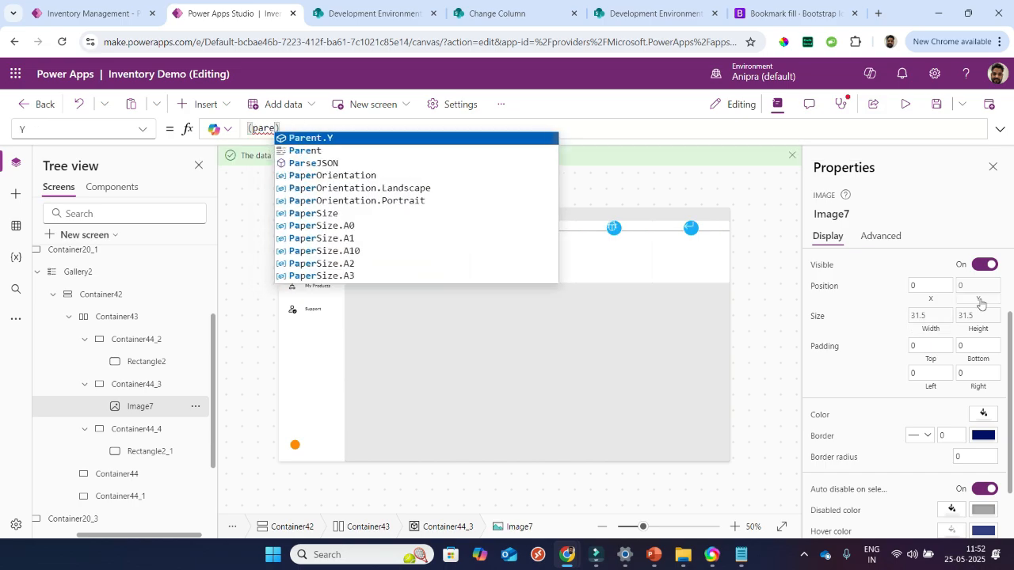
type("nt.Height")
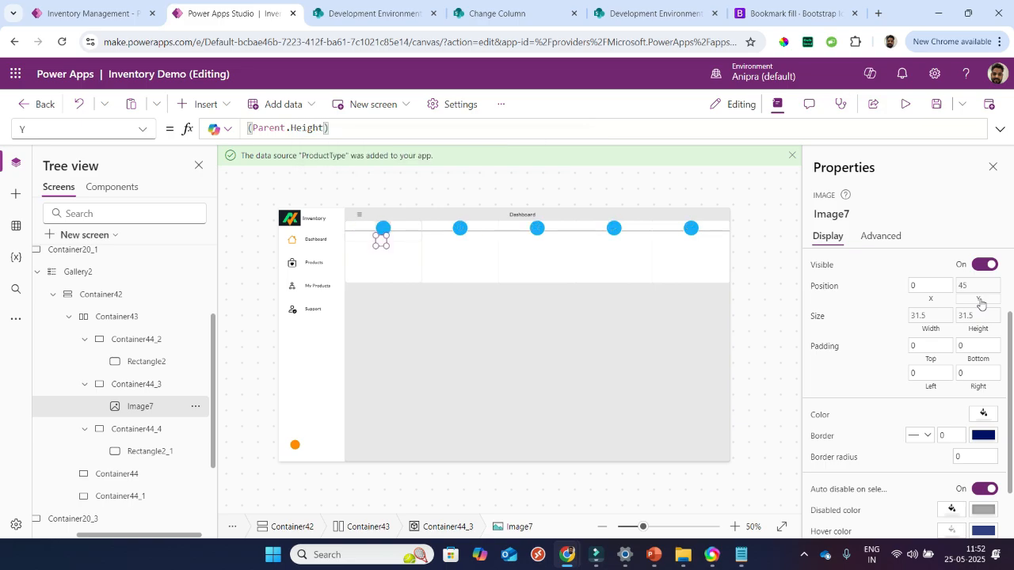
type("-Self.Height")
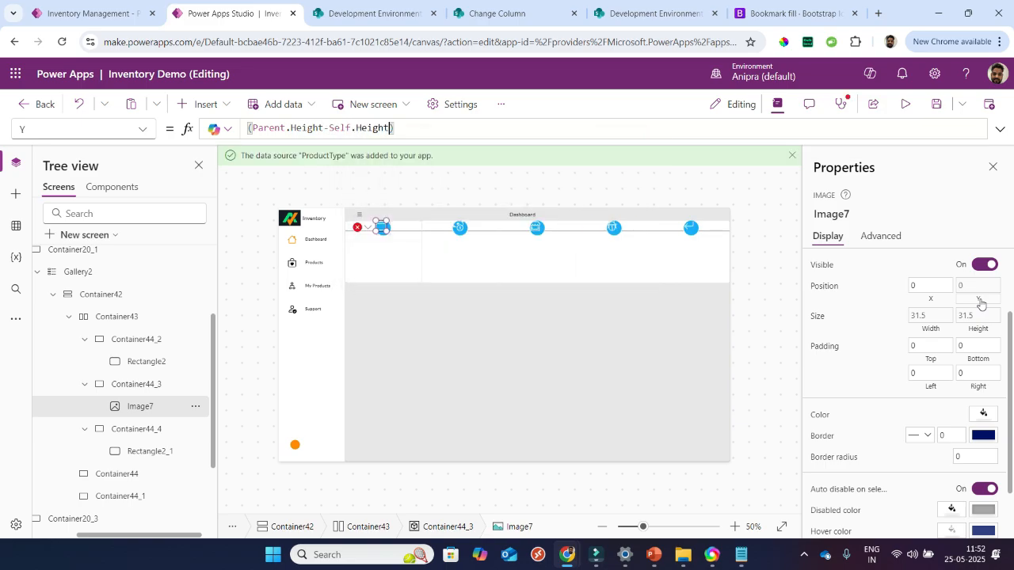
type("/2")
- Reuse the centering formula for Image7's X position, replacing the parent's height with its width
key("ctrl+a")
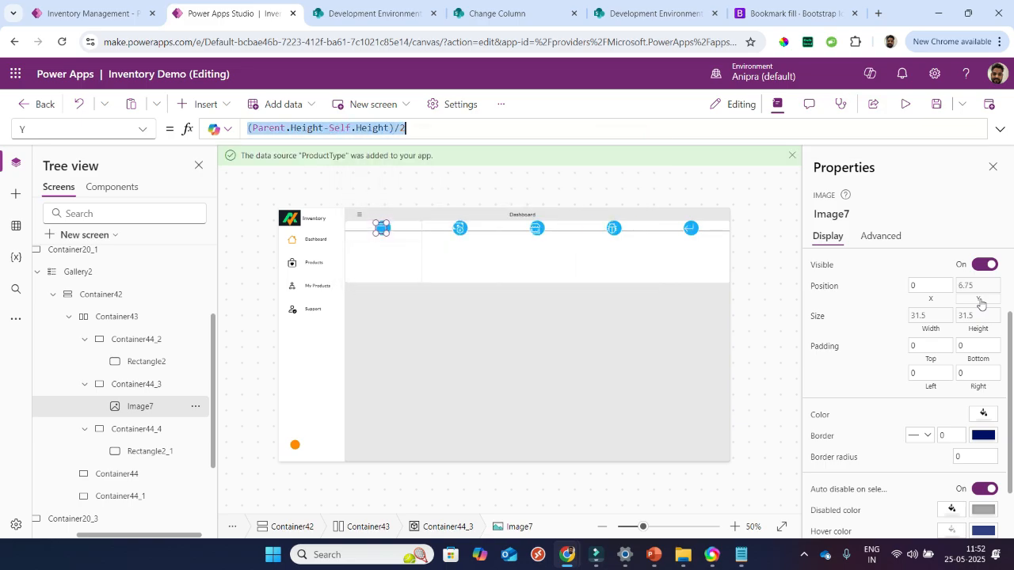
key("ctrl+c")
left_click(928, 303)
key("ctrl+v")
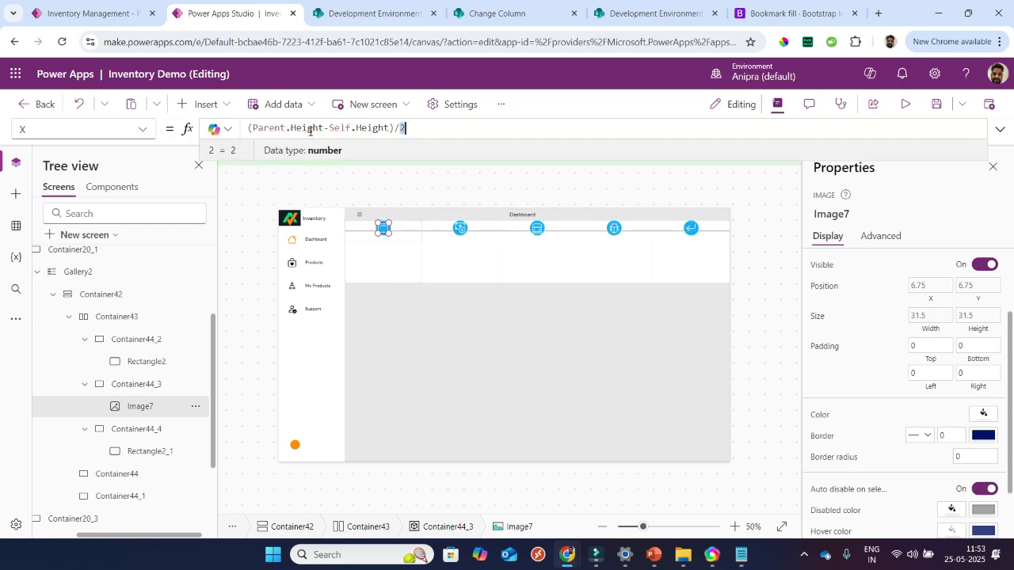
left_click(310, 131)
double_click(309, 129)
type("W")
key("Tab")
- Insert a classic text label into Container44, the middle row of the card
scroll(122, 396, "down", 2)
left_click(123, 419)
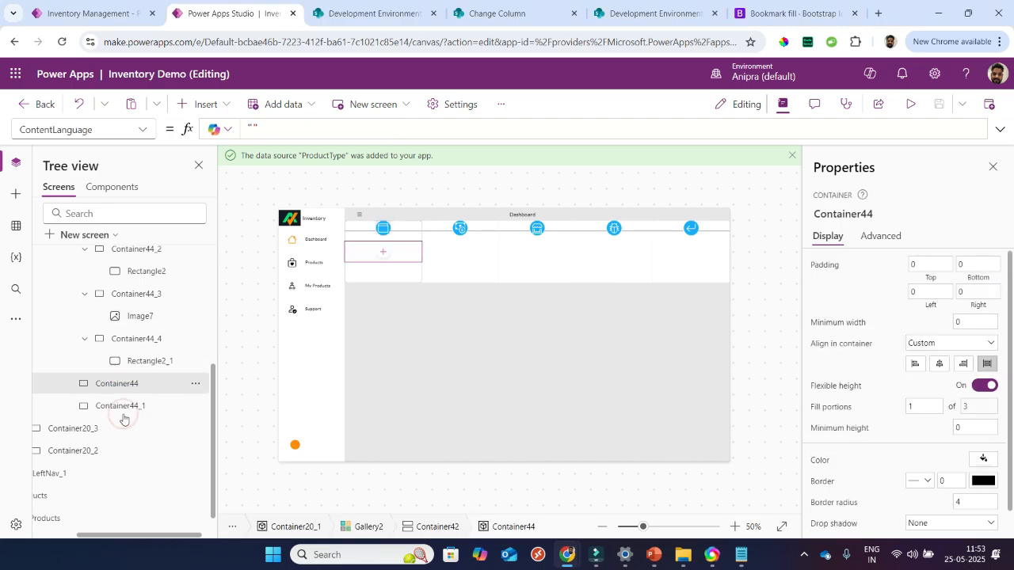
left_click(206, 104)
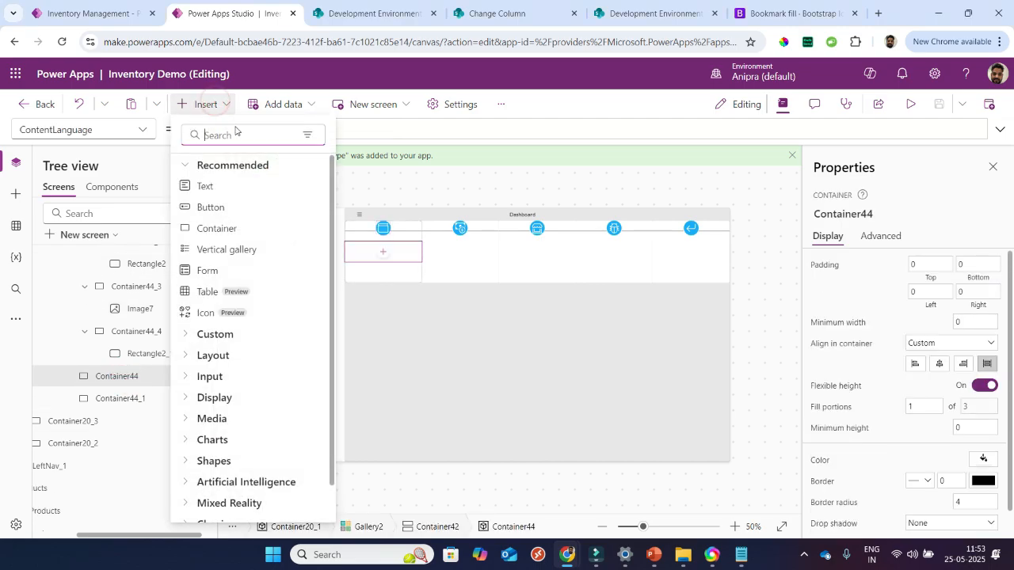
type("lab")
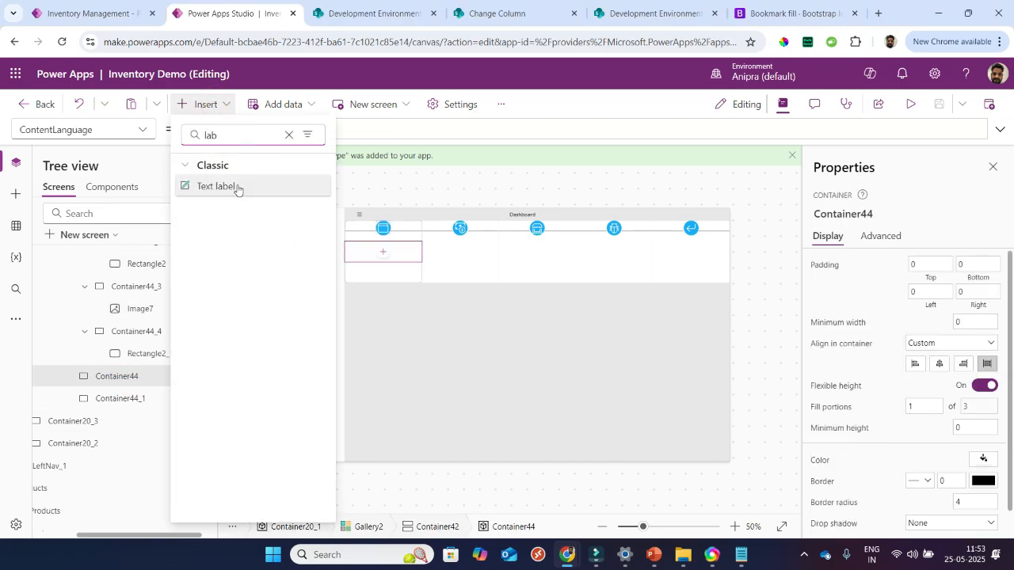
left_click(236, 187)
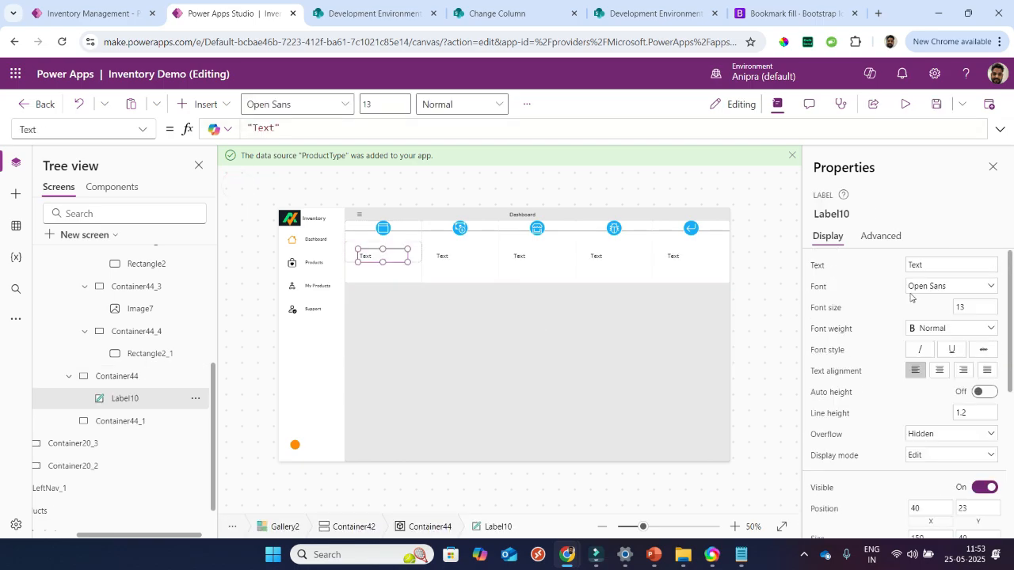
- Set the new label's font to _Font and its font size to _FontSize
left_click(821, 286)
key("ctrl+a")
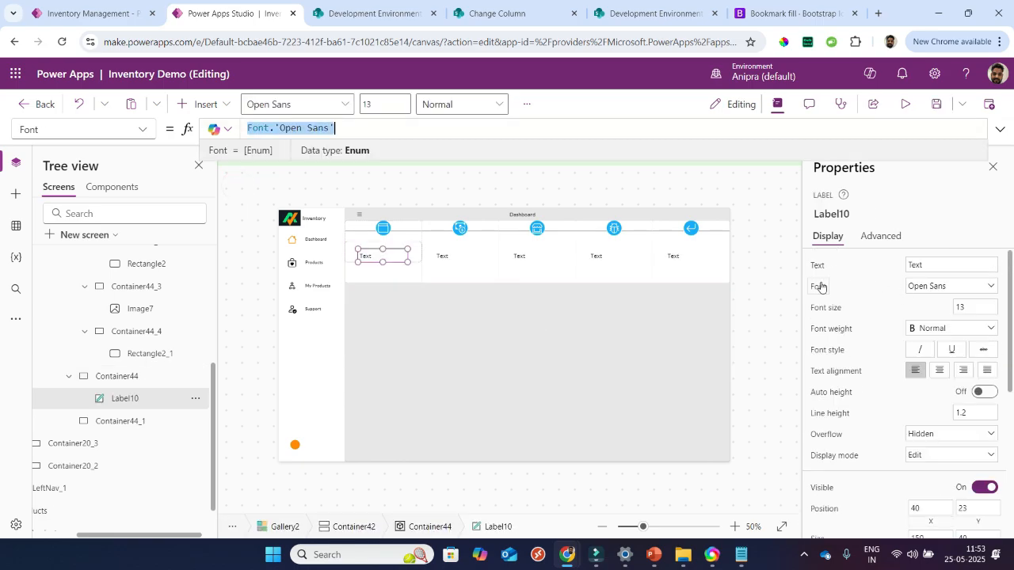
type("_fon")
key("Tab")
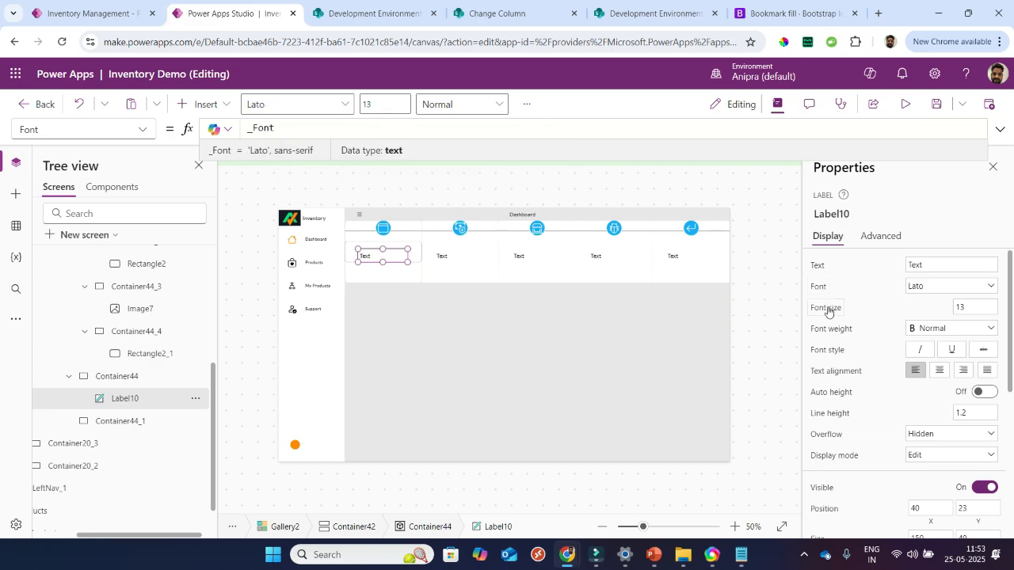
left_click(828, 312)
type("_")
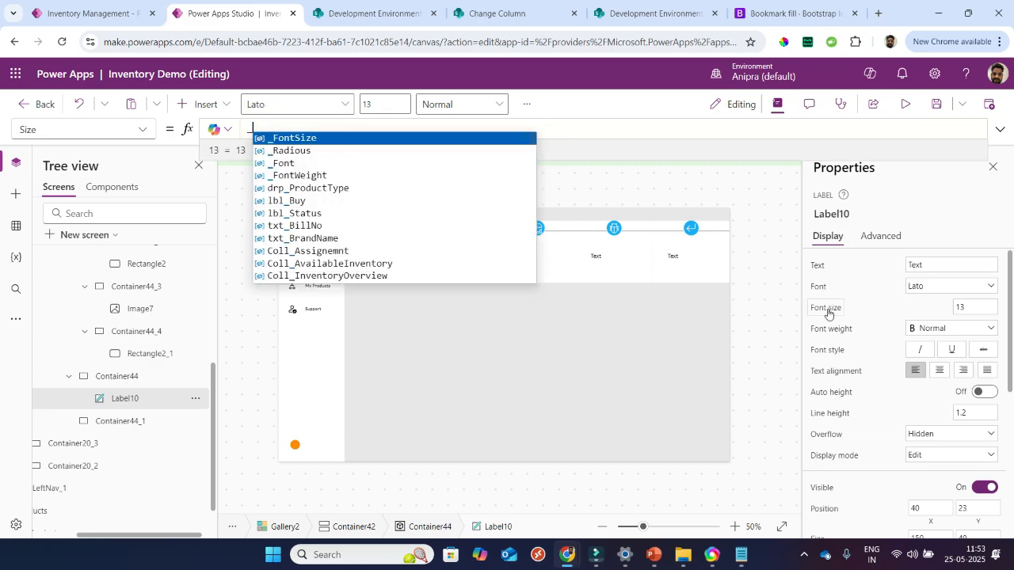
key("Tab")
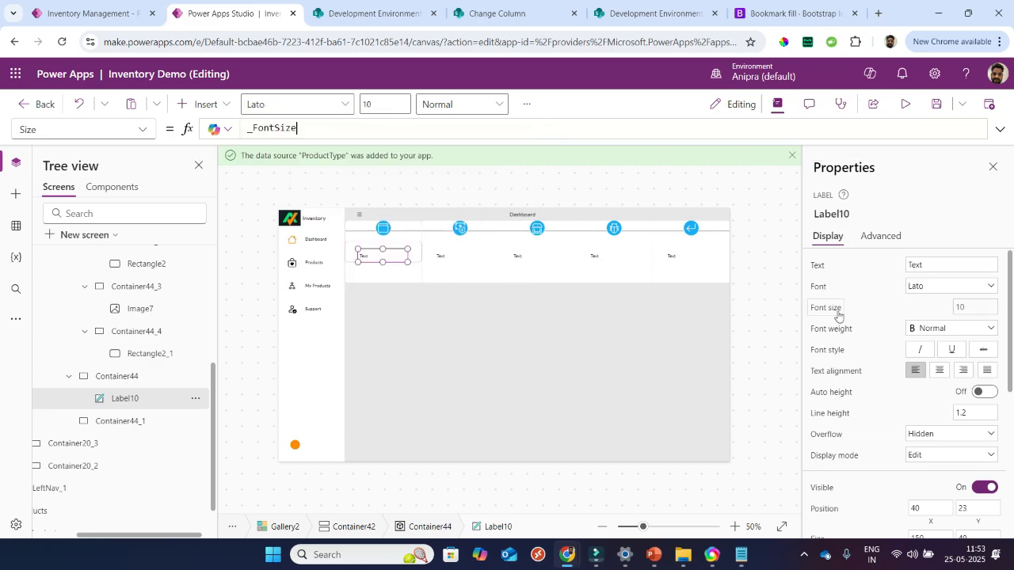
- Set the label's font weight to _FontWeight and its font size to _FontSize+4
left_click(841, 334)
type("_fon")
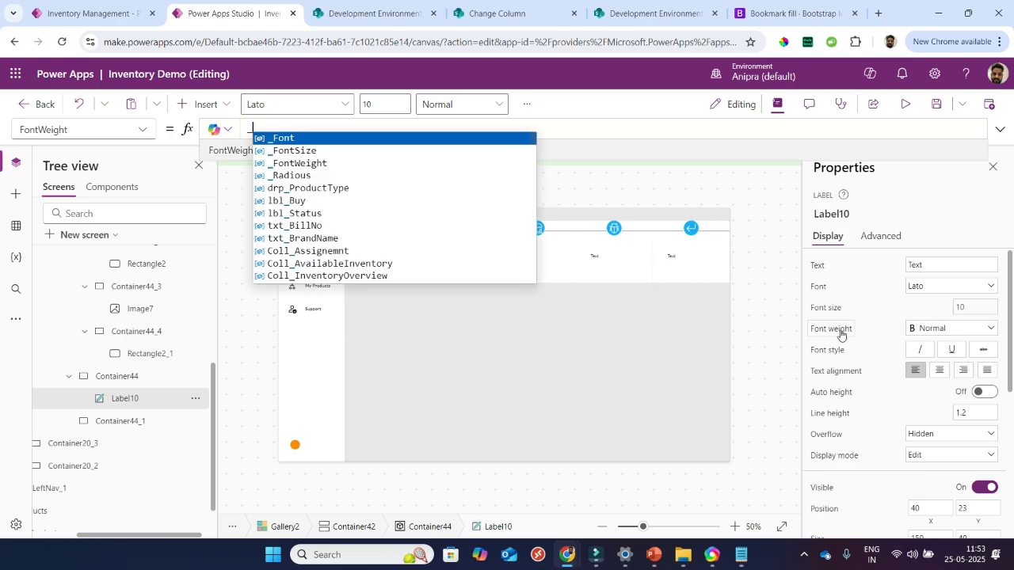
key("Down")
key("Down")
key("Tab")
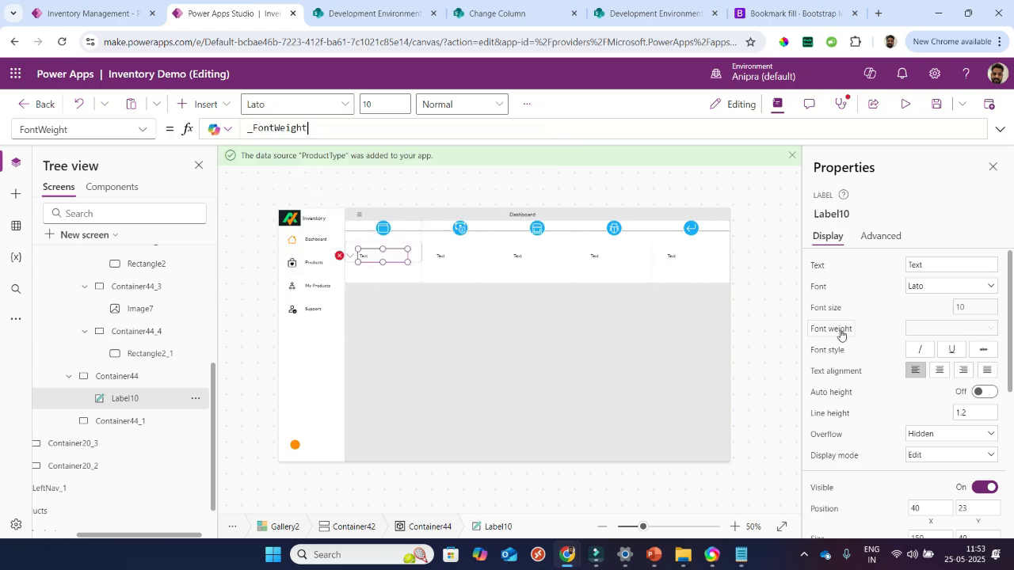
left_click(832, 310)
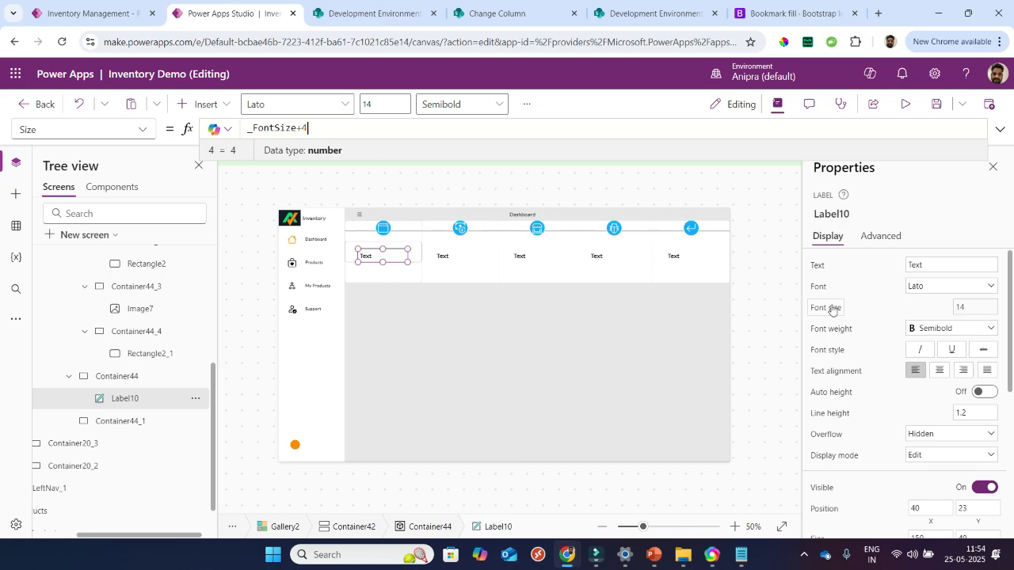
- Set Label10's Text formula to If(ThisItem.Title="Inventory Value","$"& Text( ThisItem.Value,"###,###,##.00") &"M", ThisItem.Value)
left_click(816, 265)
key("ctrl+a")
key("ctrl+v")
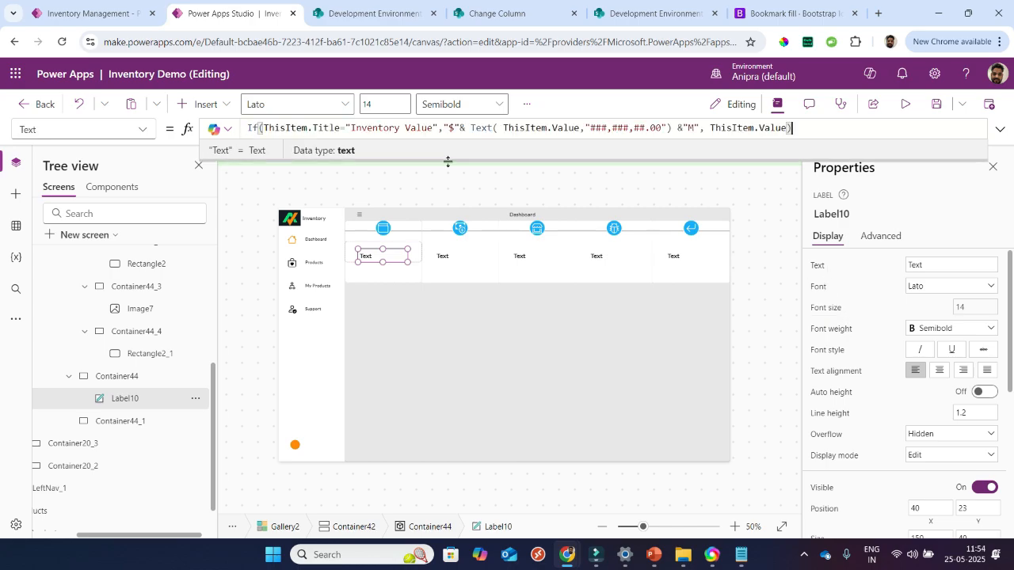
- Make Label10 fill its container with width Parent.Width and height Parent.Height
scroll(931, 380, "down", 2)
left_click(931, 412)
type("Parent.Width")
left_click(967, 415)
type("Parent.Height")
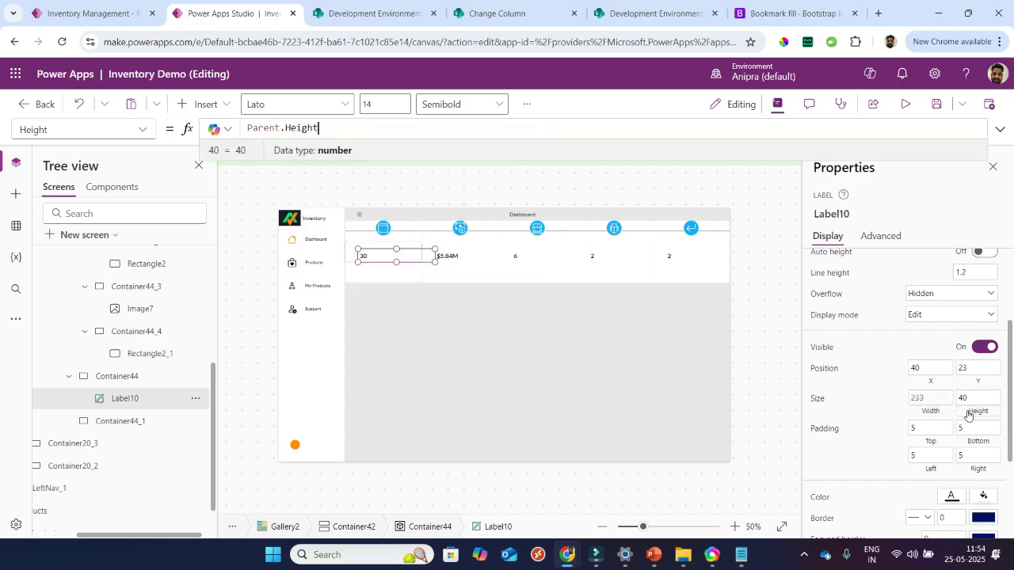
- Position Label10 at X 0 and Y 0 and center its text horizontally
left_click(937, 387)
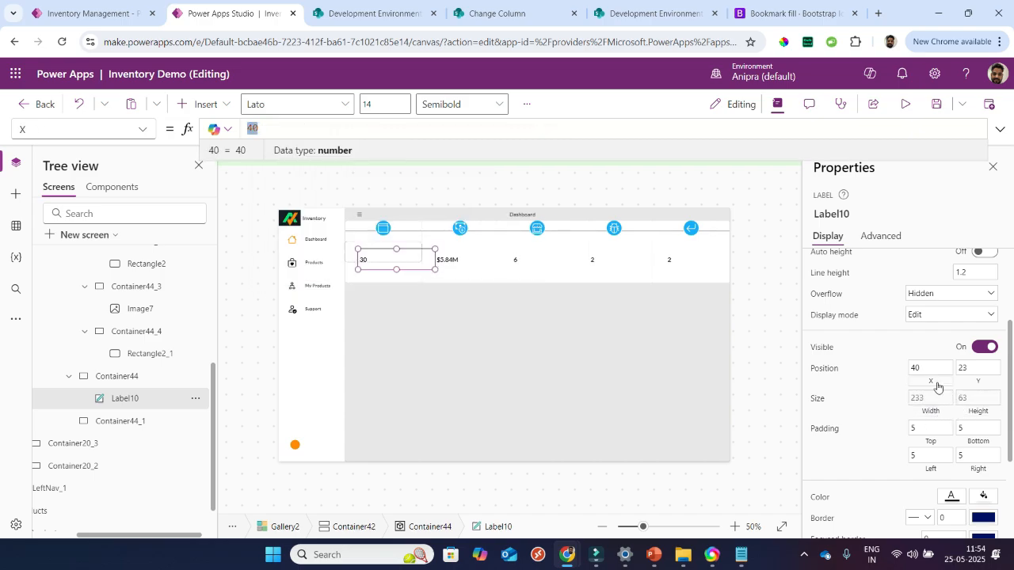
type("0")
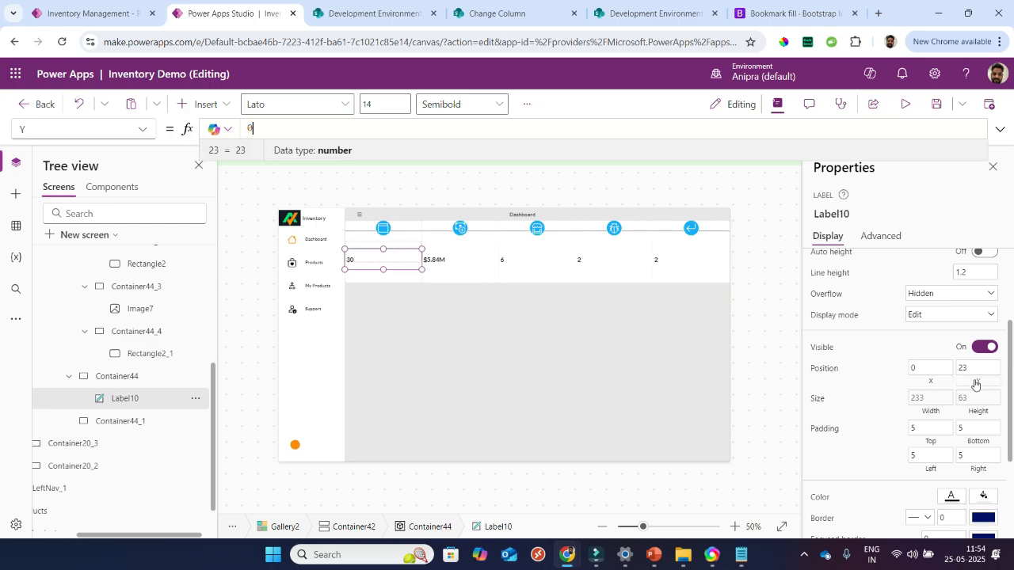
scroll(903, 360, "up", 3)
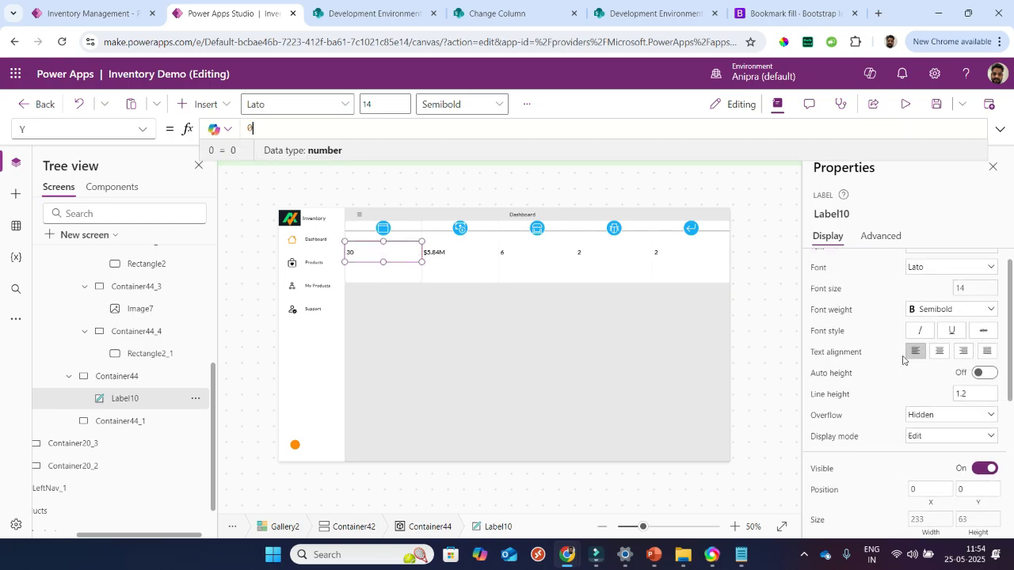
left_click(940, 354)
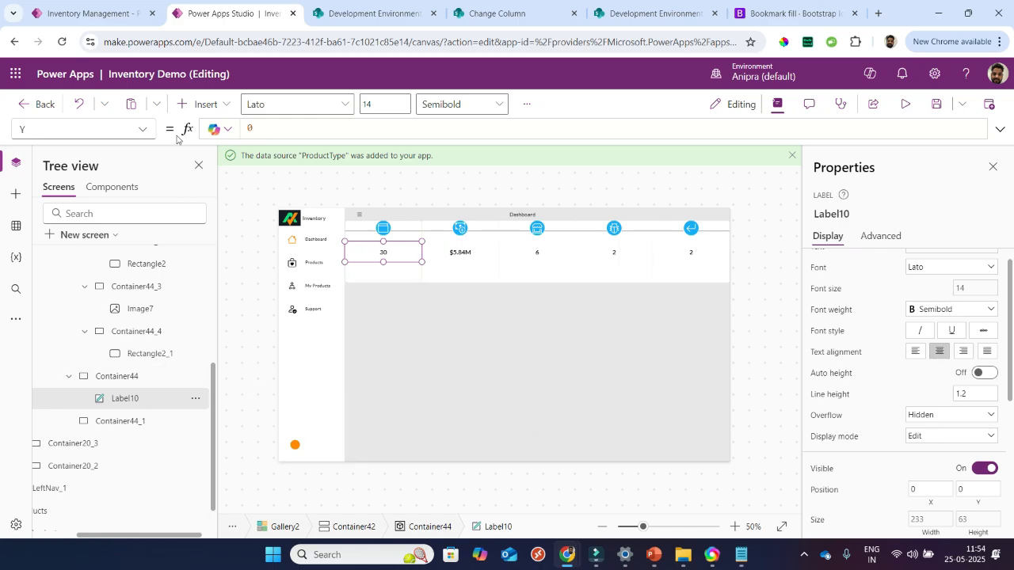
- Copy Label10 into Container44_1, the lowest row of the card
left_click(150, 400)
scroll(150, 398, "down", 1)
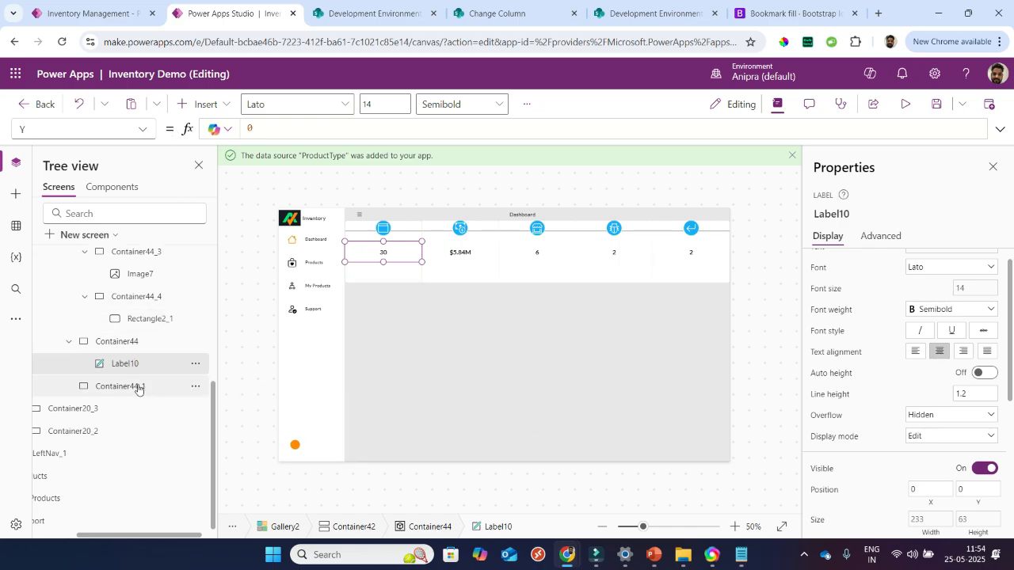
left_click(136, 387)
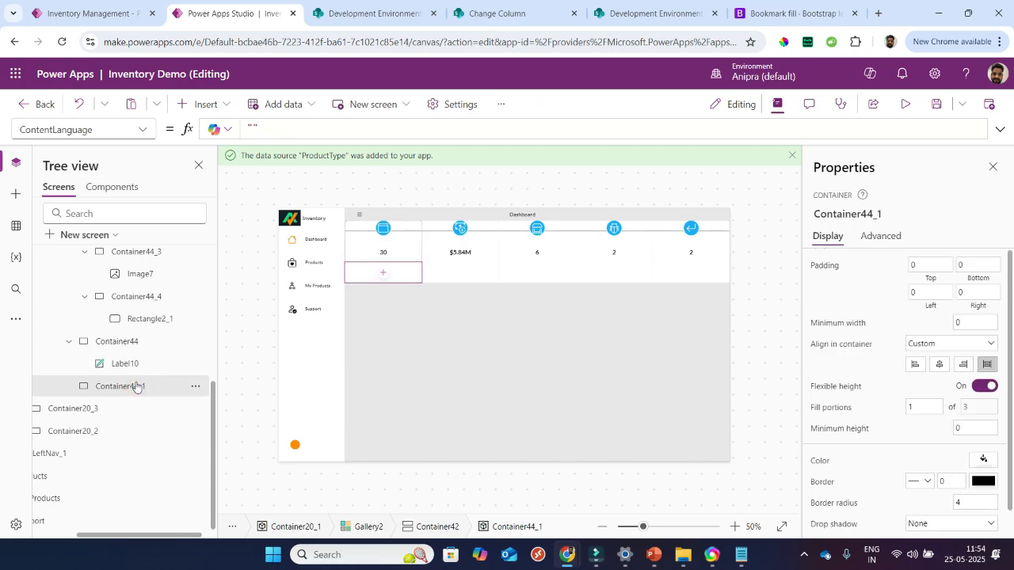
key("ctrl+v")
- Set the copied label's Text formula to ThisItem.Title and change the offset in its _FontSize-based font size
left_click(578, 125)
key("ctrl+a")
type("this")
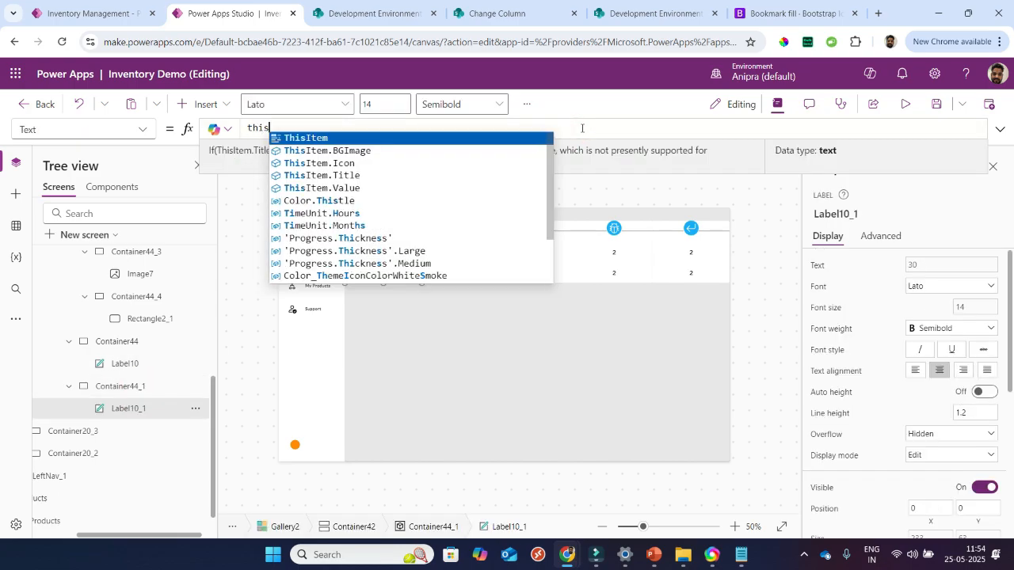
key("Tab")
type(".Title")
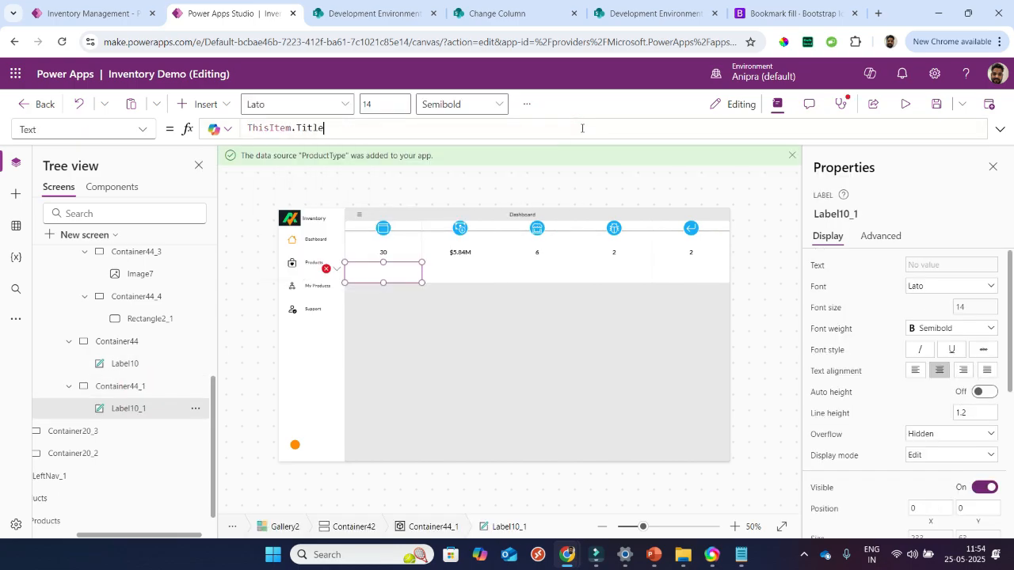
left_click(842, 309)
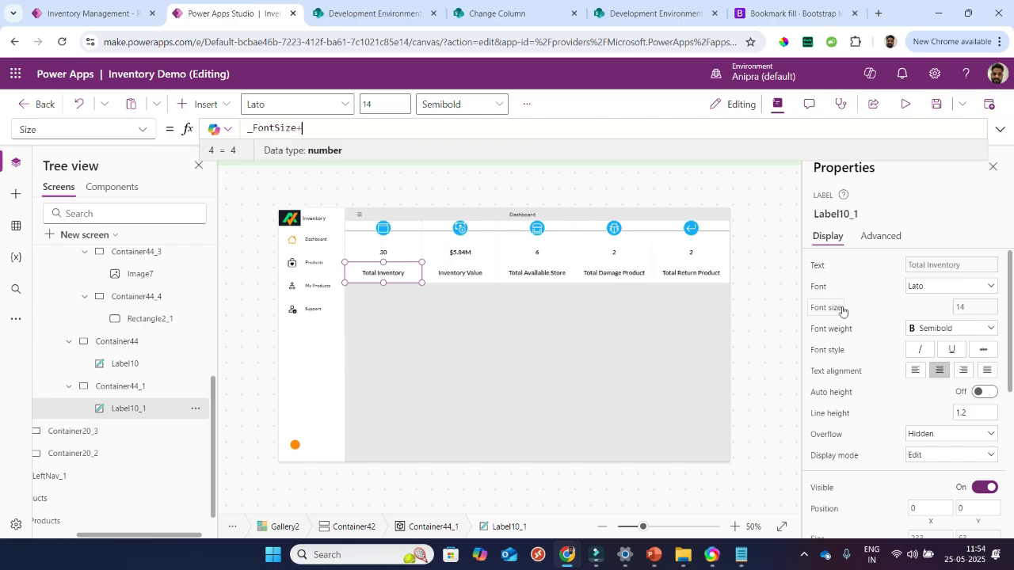
left_click(123, 364)
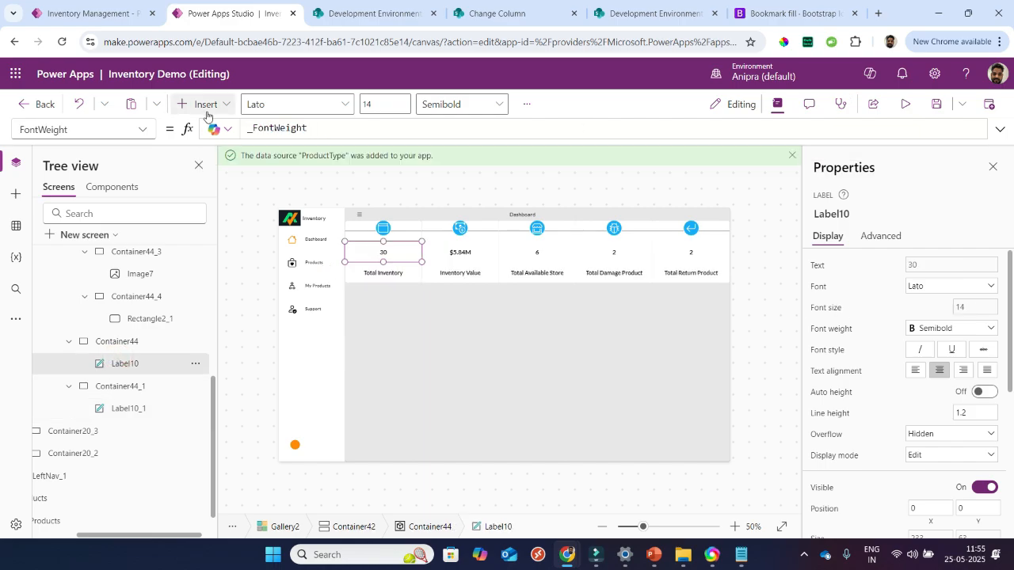
left_click(204, 104)
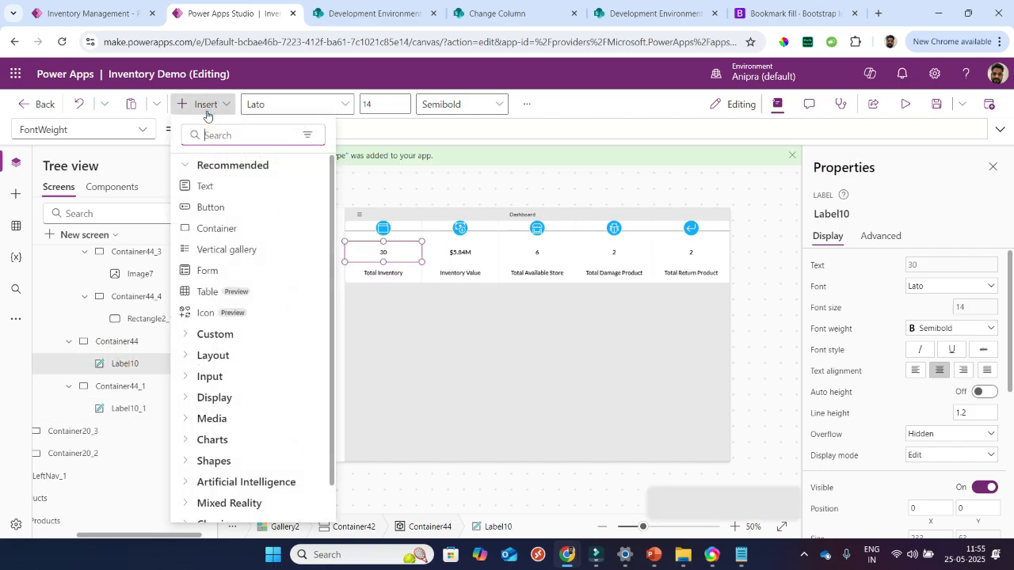
left_click(142, 324)
left_click(143, 323)
left_click(151, 321, "ctrl")
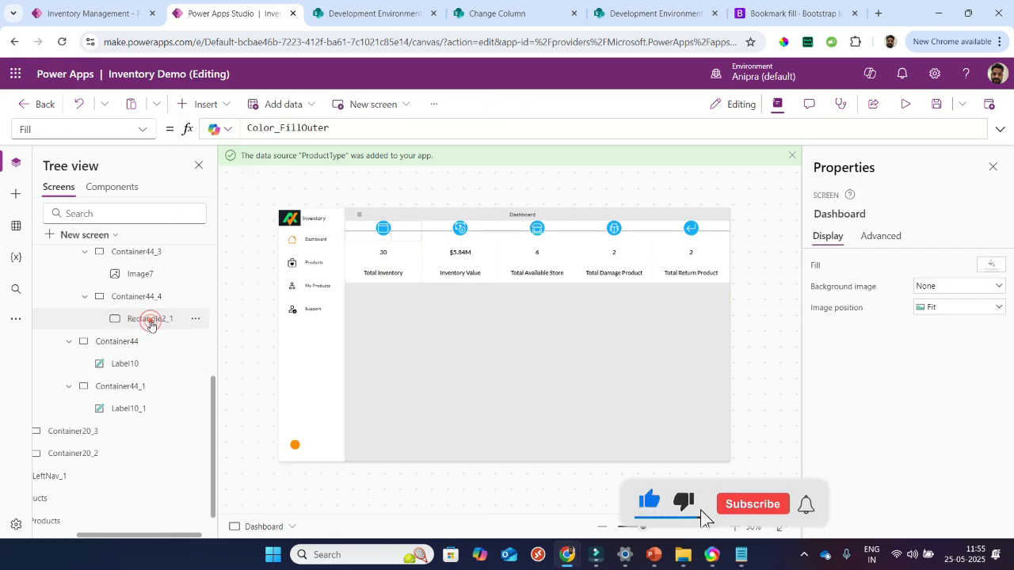
left_click(136, 365)
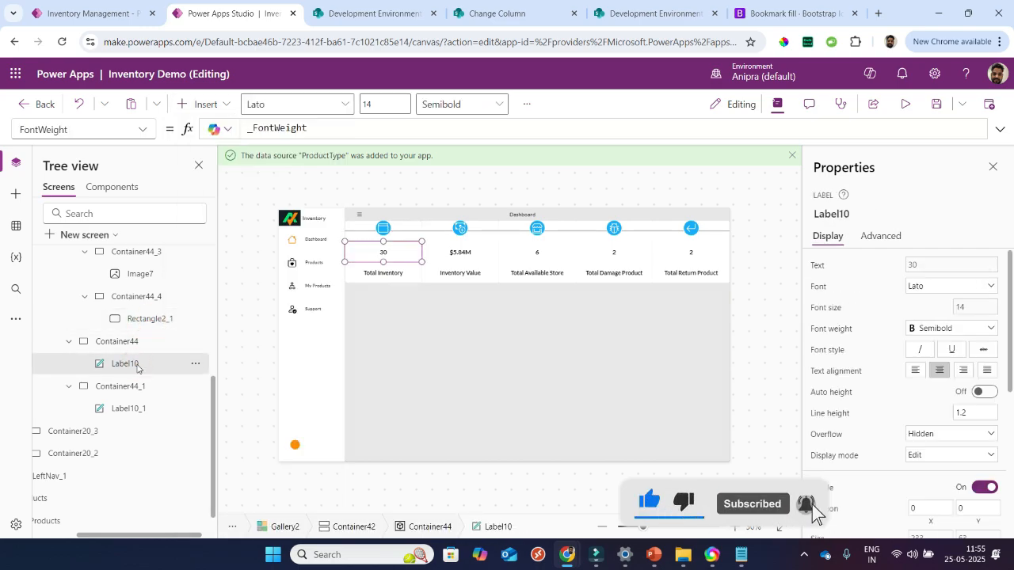
key("ctrl+v")
left_click(654, 356)
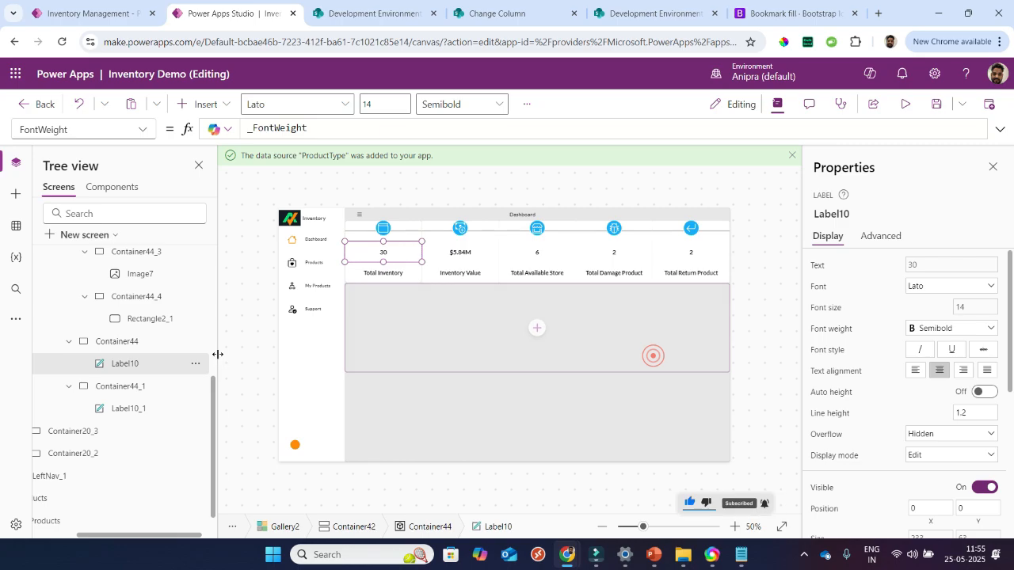
left_click(168, 321)
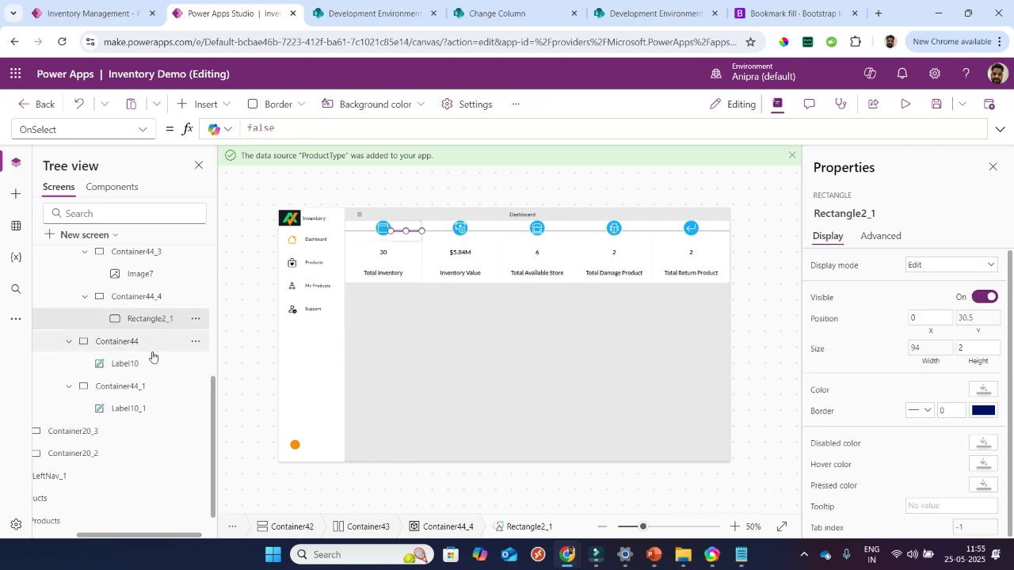
- Paste a copy of the divider line Rectangle2_1 into Container44, beside Label10
left_click(145, 364)
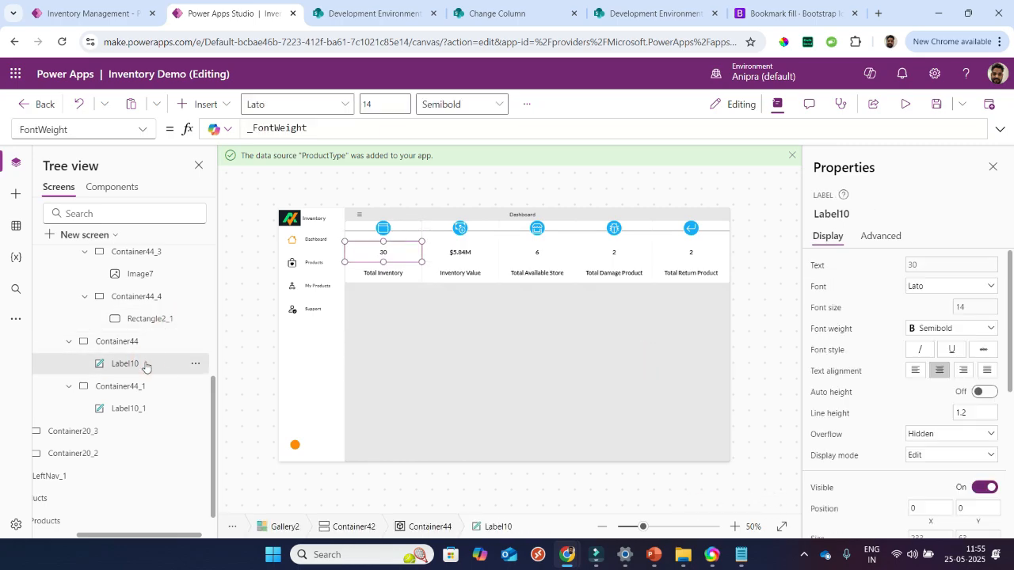
key("ctrl+v")
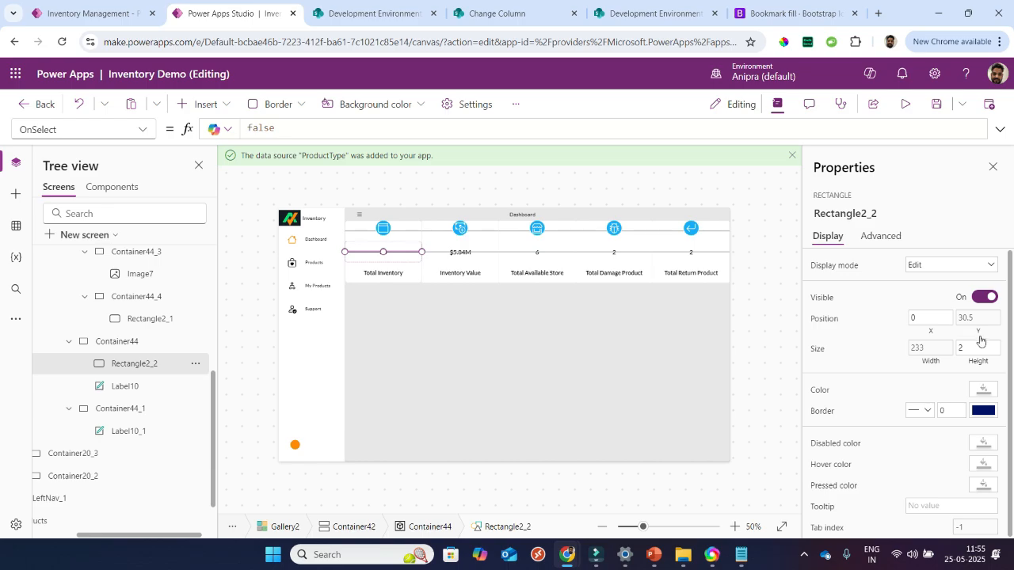
left_click(978, 364)
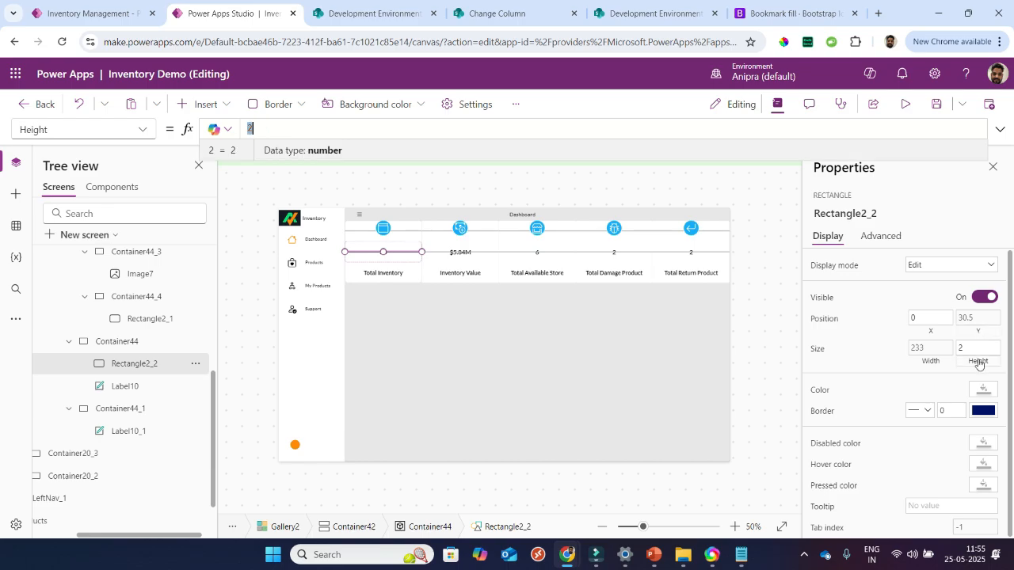
type("pare")
key("ctrl+z")
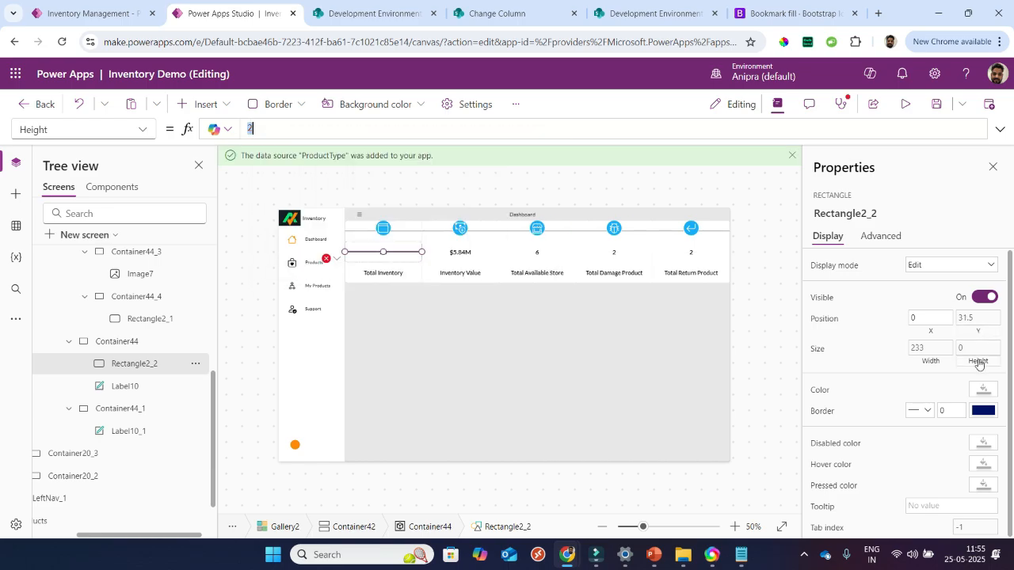
- Place the pasted divider line at the container's lower edge with the Y formula (Parent.Height-Self.Height)
left_click(977, 339)
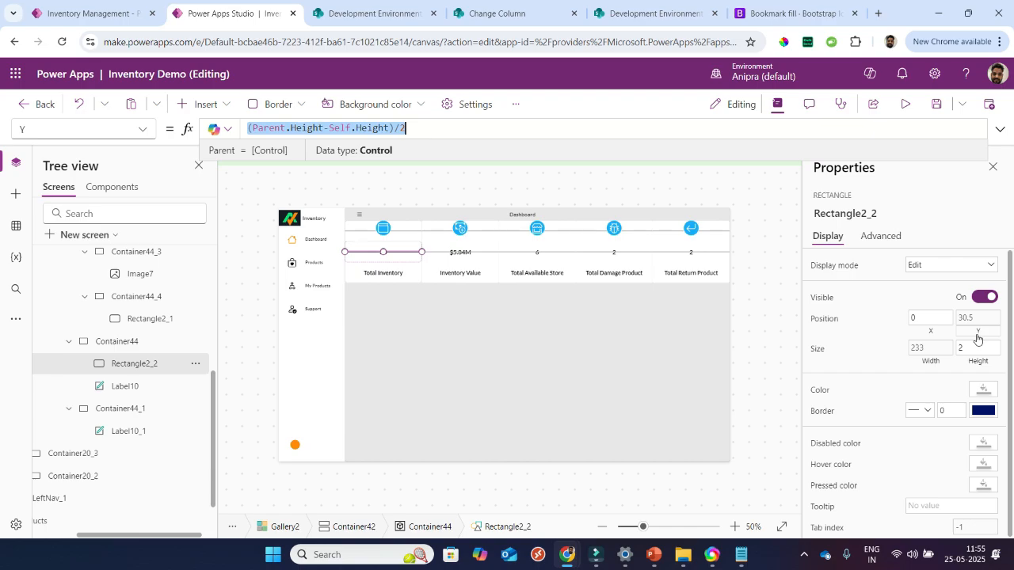
key("End")
key("BackSpace")
key("BackSpace")
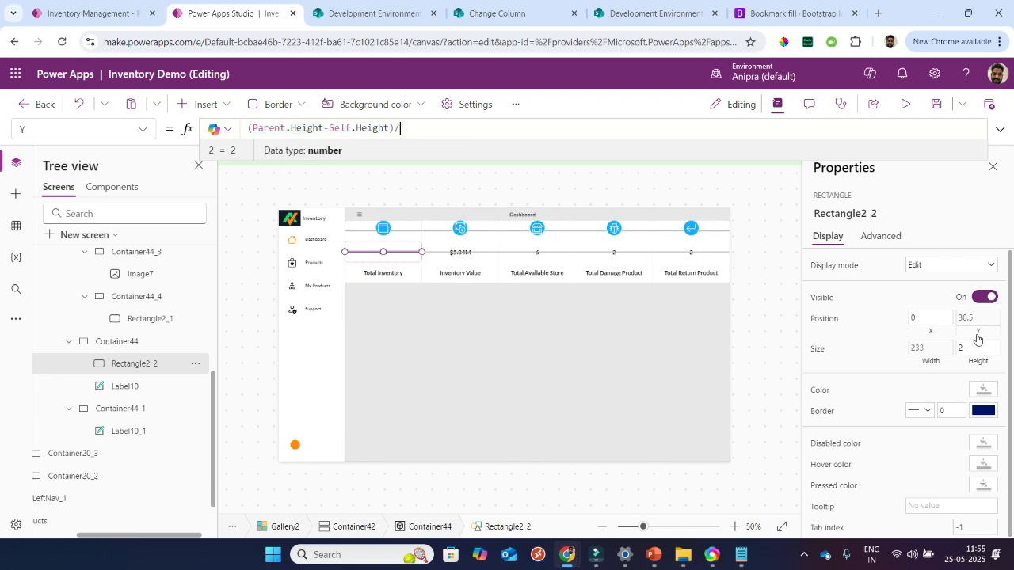
- Set the divider line's width to Parent.Width*70% and center it with the X formula (Parent.Width-Self.Width)/2
left_click(931, 362)
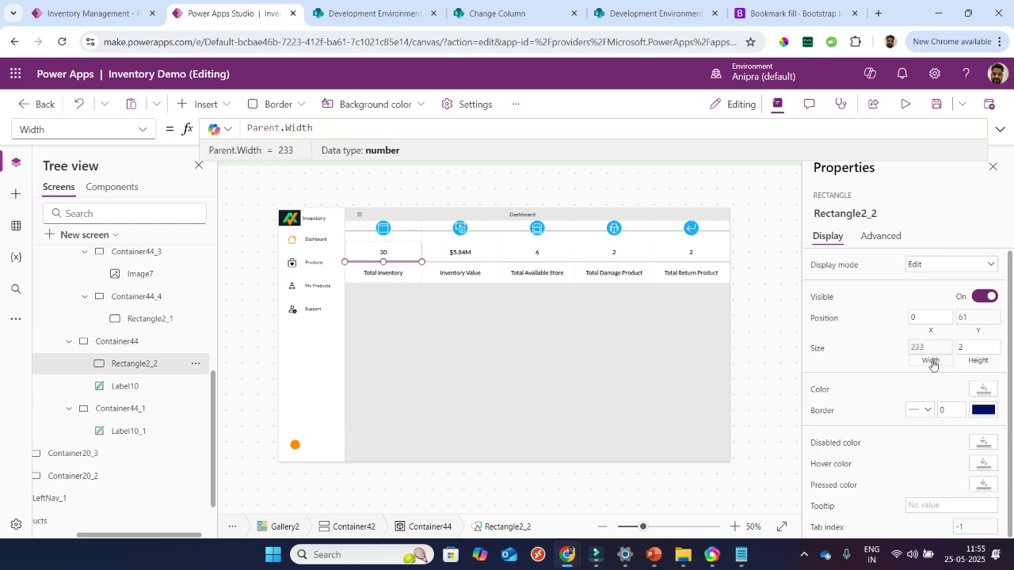
type("*70%")
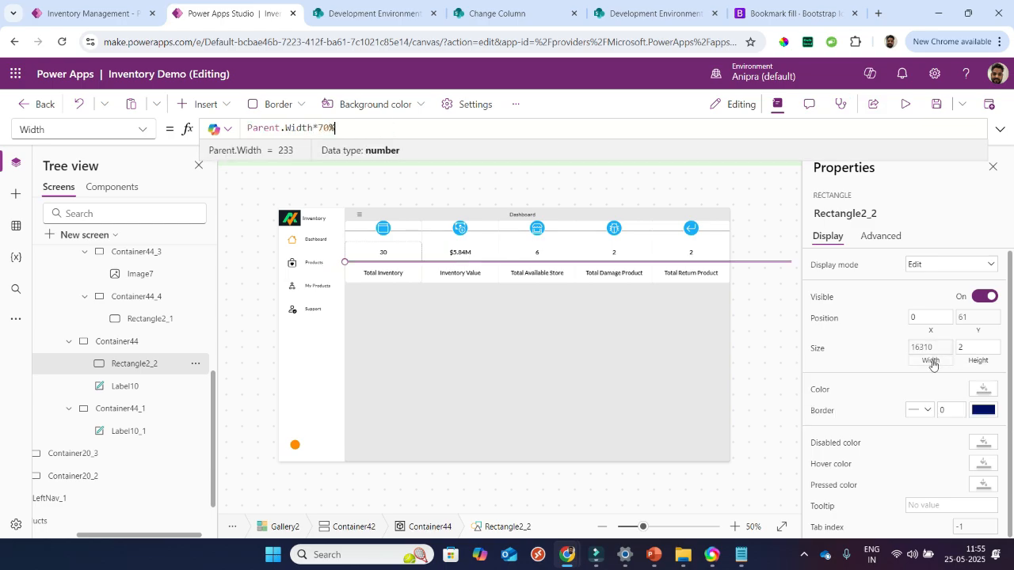
left_click(932, 336)
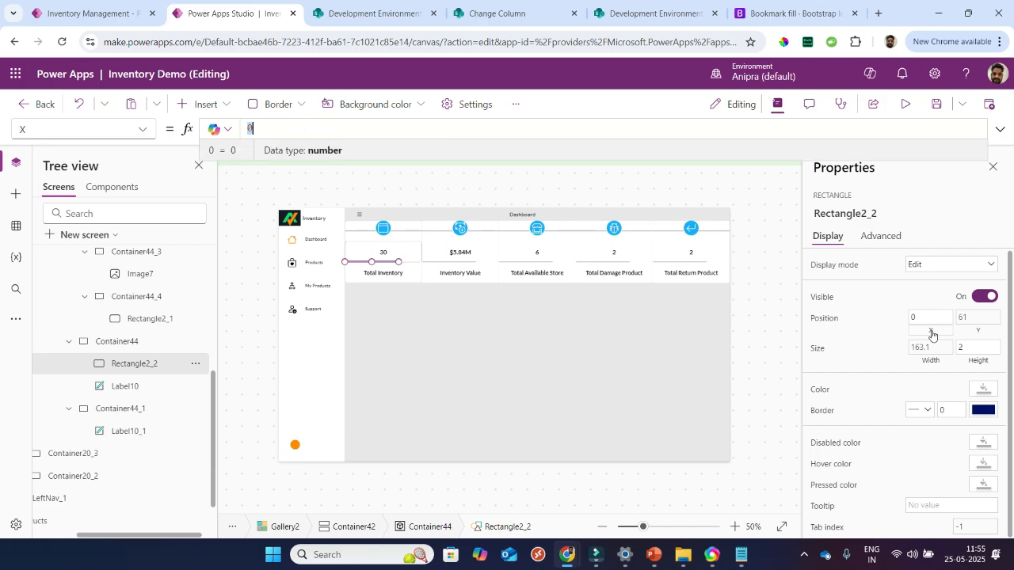
type("Parent.")
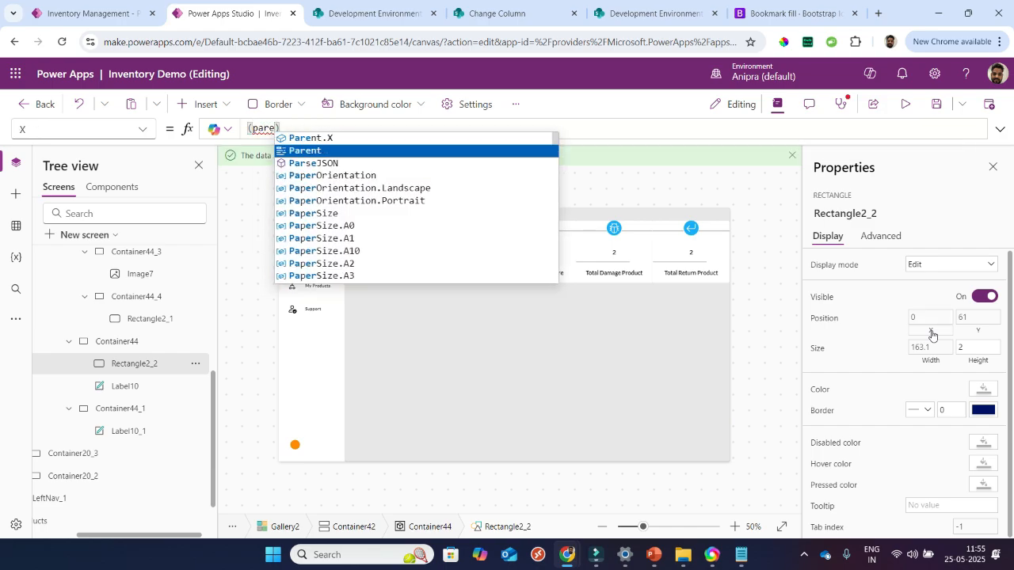
type("Width-Self")
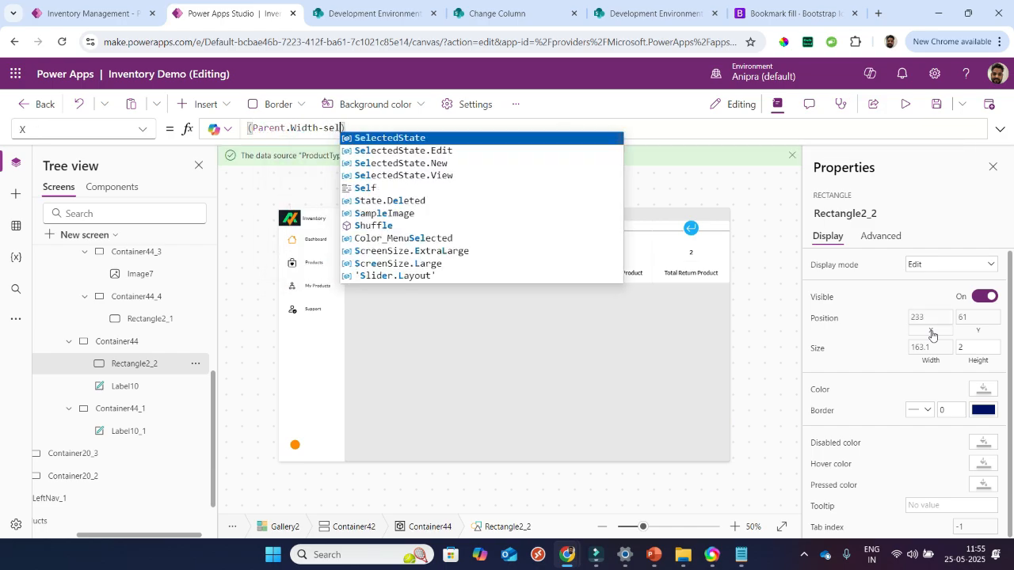
type(".Width)/2")
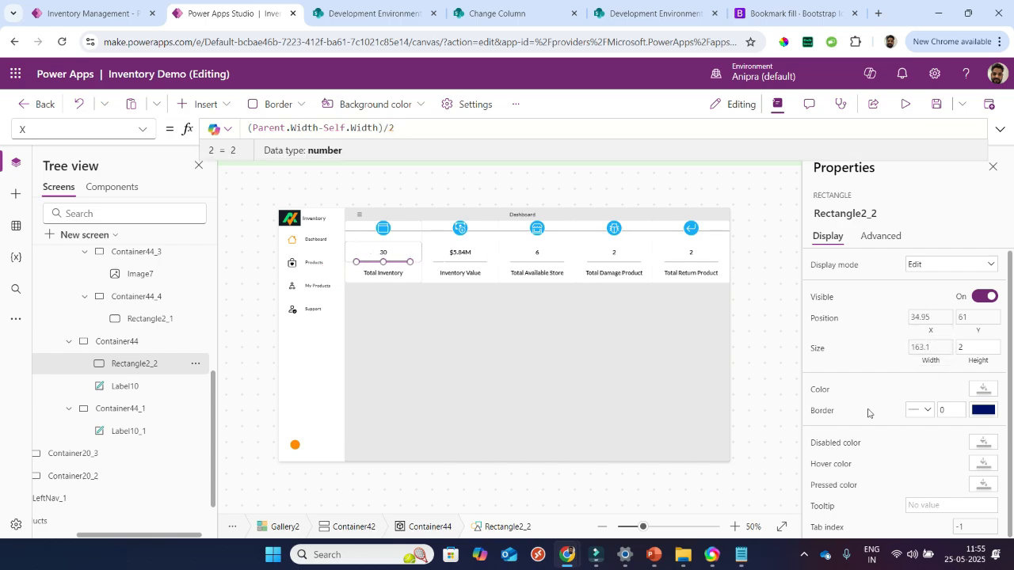
- Recolor the divider line under the card value light blue using one of the app's Color_ variables
left_click(820, 394)
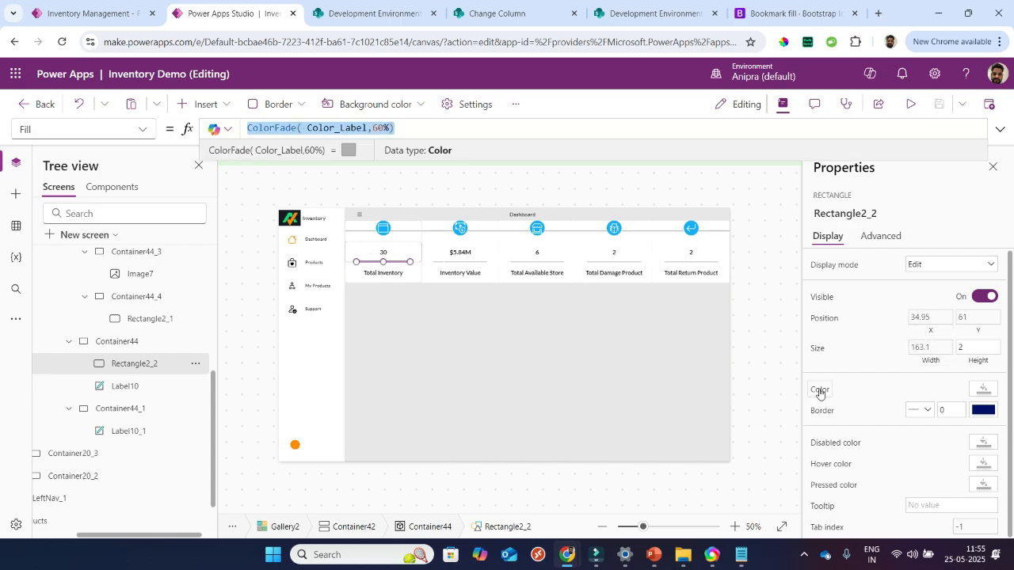
type("color")
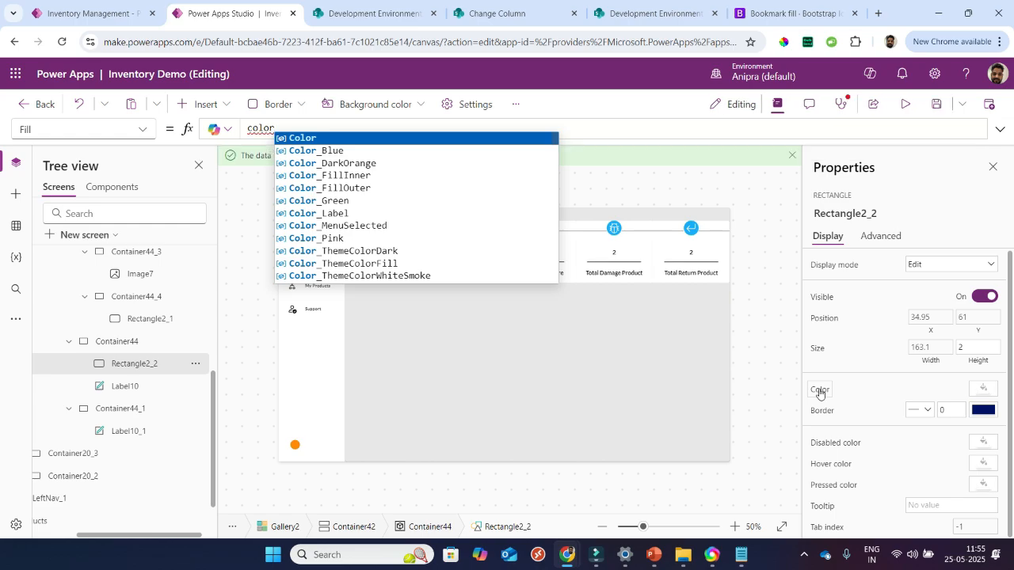
key("Tab")
- Set the text color of the value label Label10 to Color_Label
left_click(125, 386)
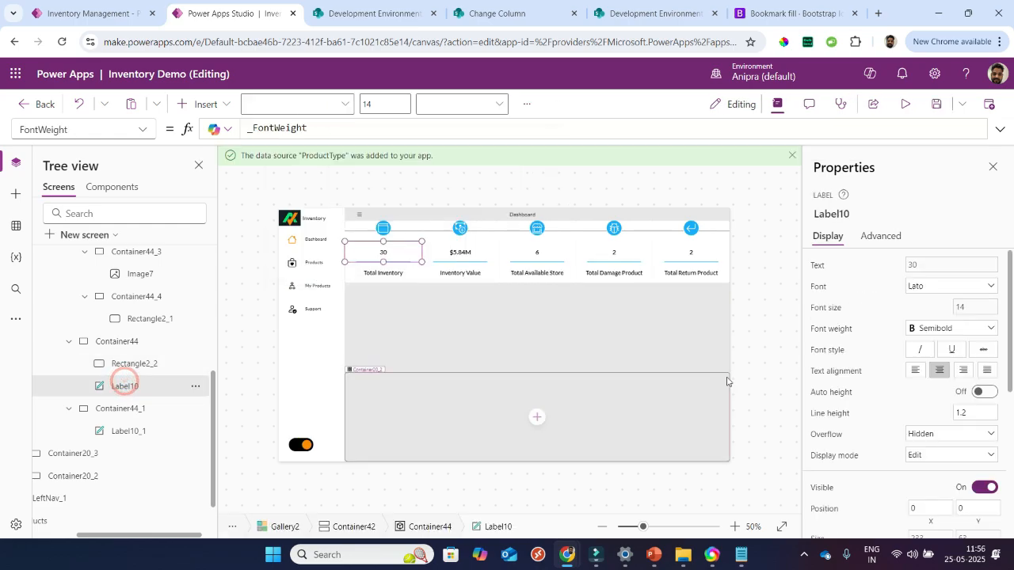
scroll(861, 408, "down", 5)
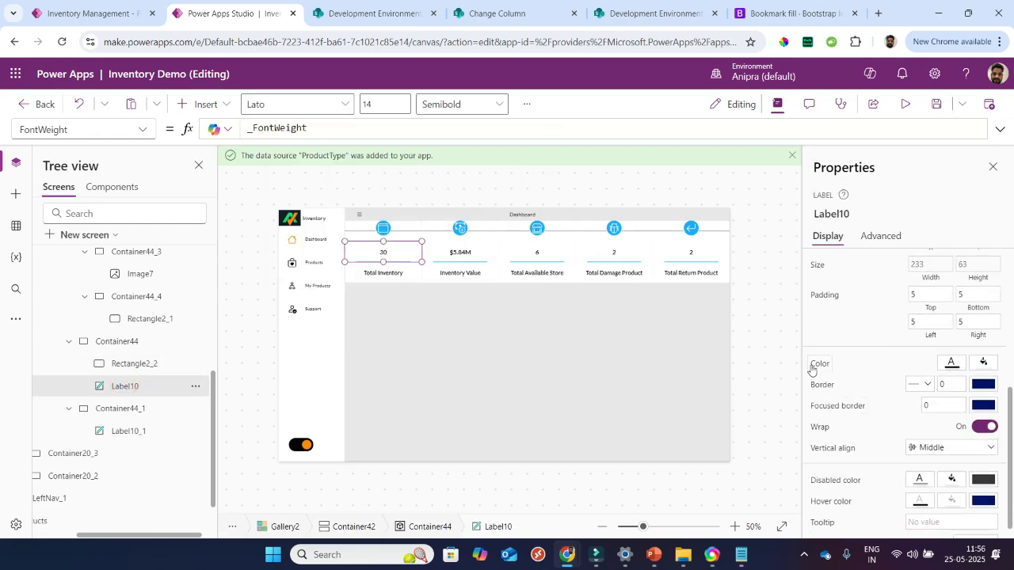
left_click(812, 364)
type("col")
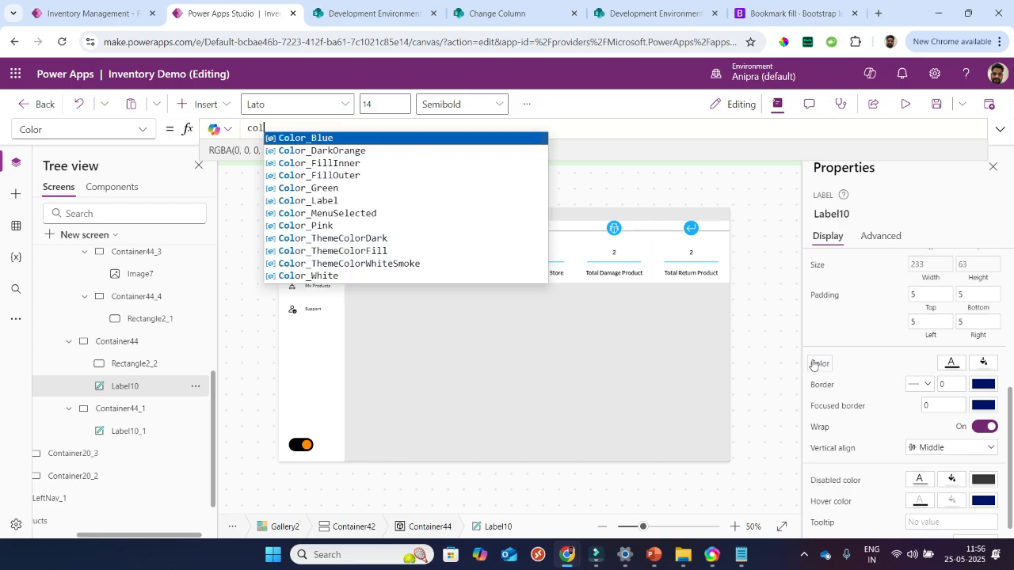
type("or_la")
key("Tab")
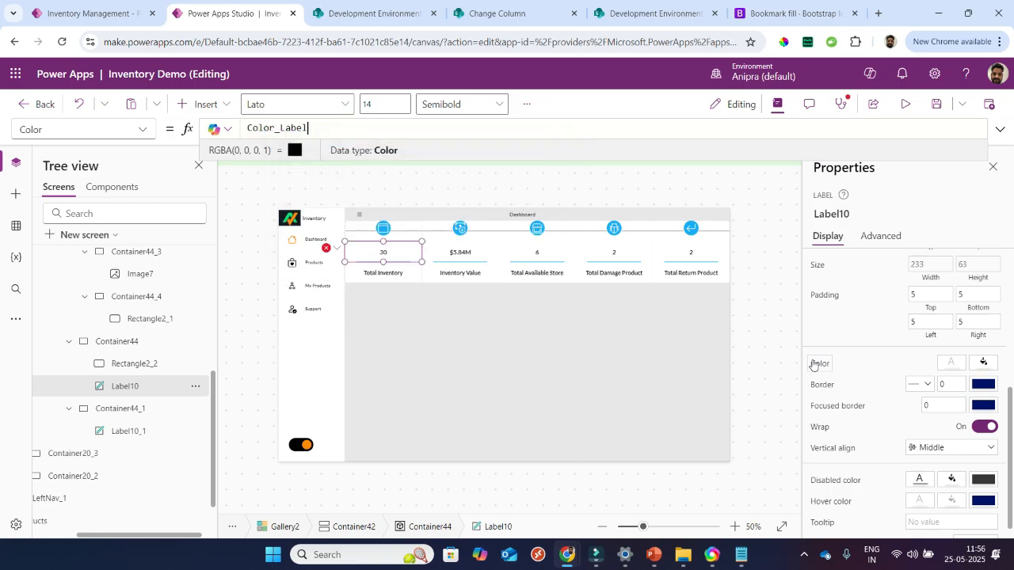
- Set the text color of the title label Label10_1 to Color_Label
left_click(130, 434)
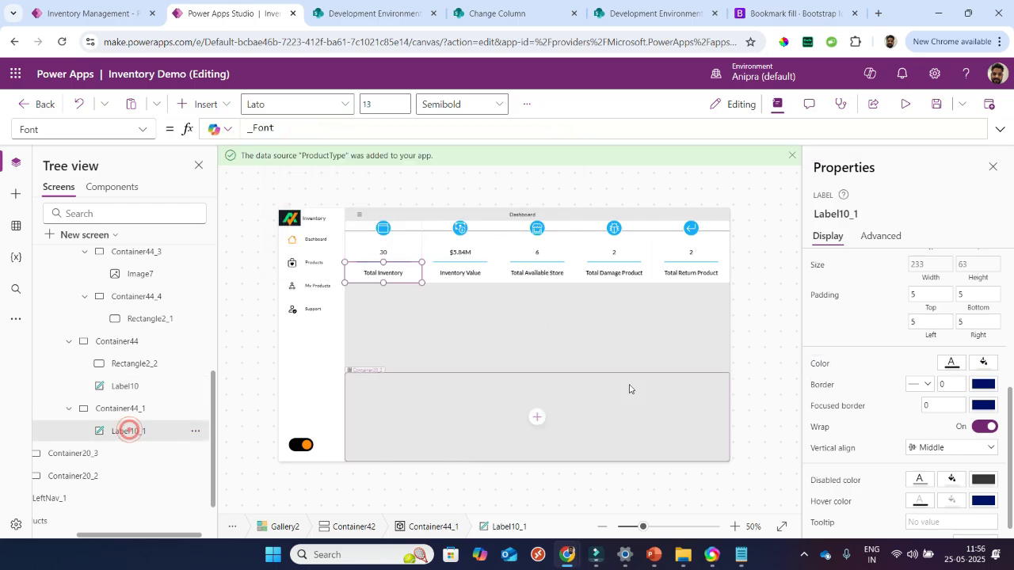
left_click(821, 369)
key("ctrl+a")
type("Color_Label")
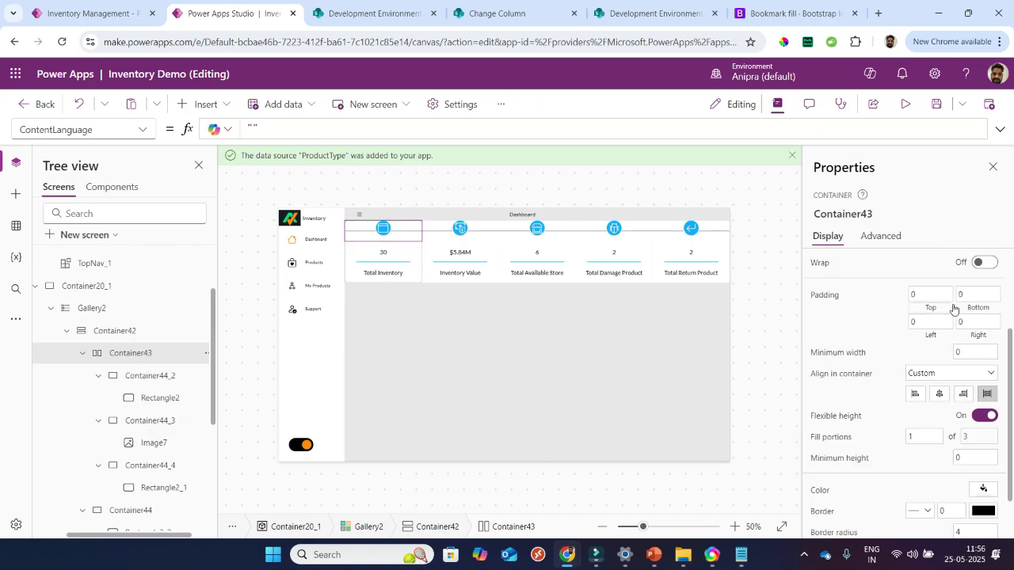
- Set Container43's top and bottom padding to 5
left_click(945, 310)
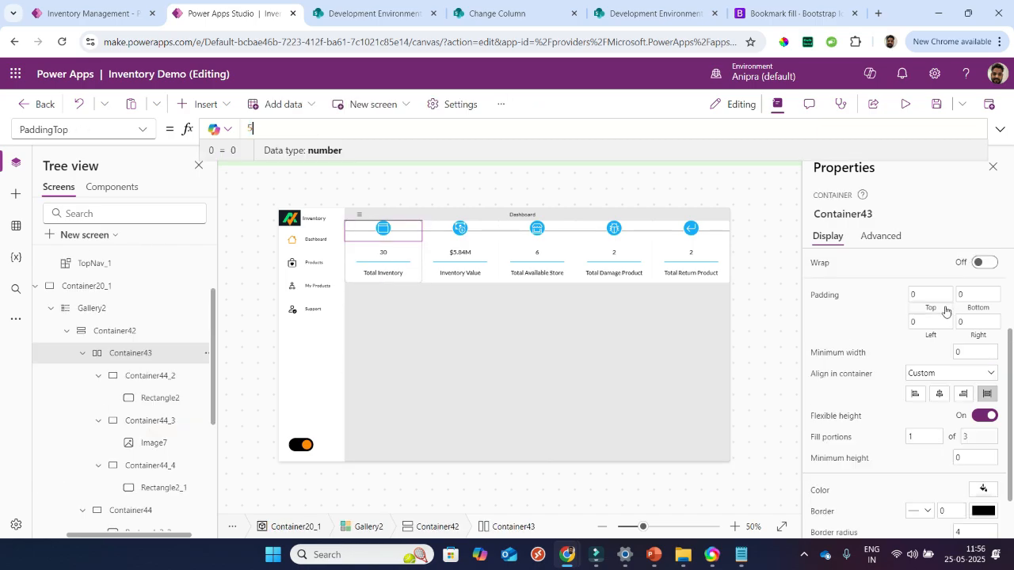
left_click(976, 309)
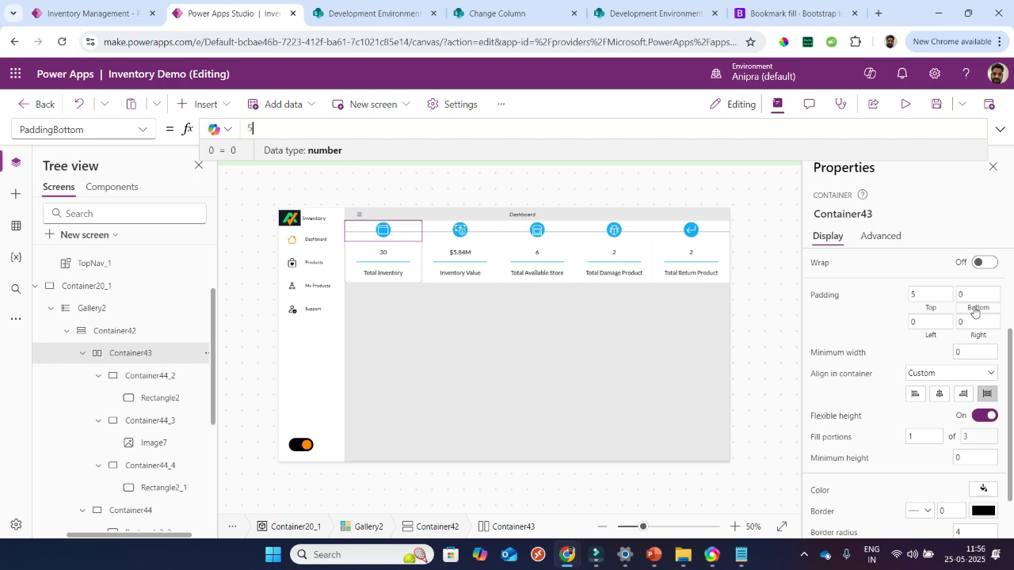
- Set the gap between the rows of Container13 to 10
left_click(114, 284)
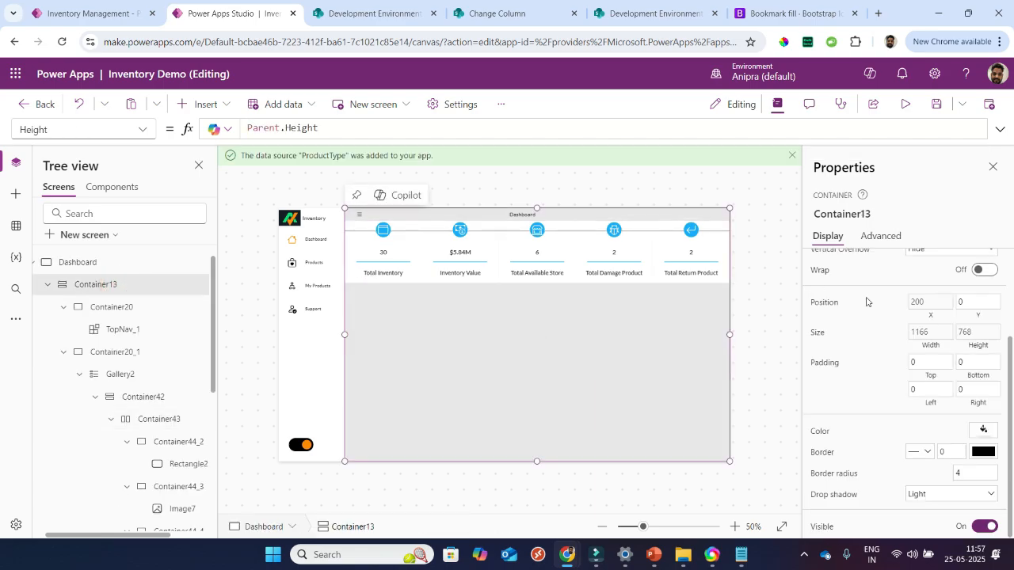
scroll(892, 346, "up", 2)
type("10")
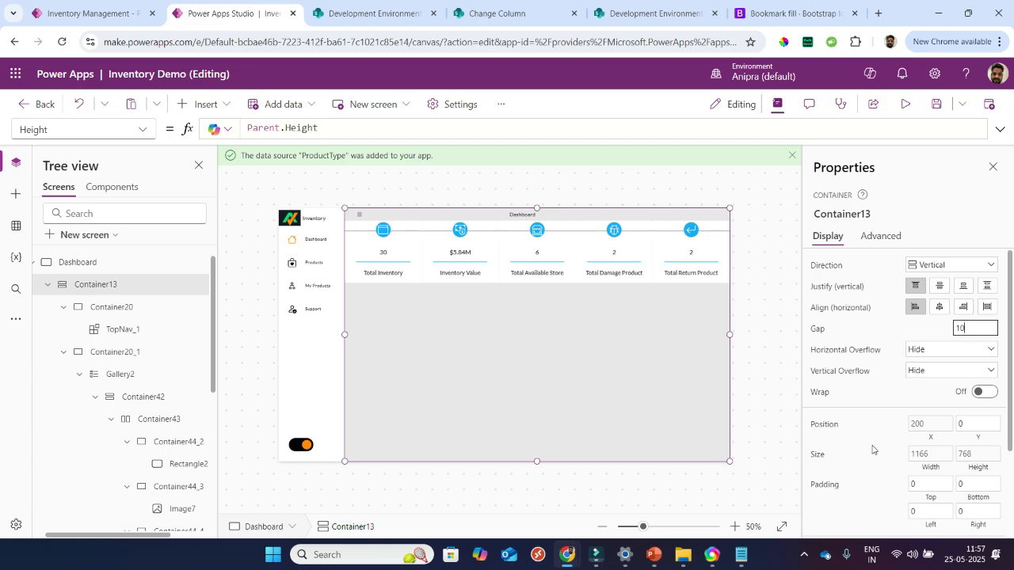
- Set Container13's padding to 10 on all four sides
scroll(872, 450, "down", 2)
left_click(931, 363)
type("10")
left_click(972, 374)
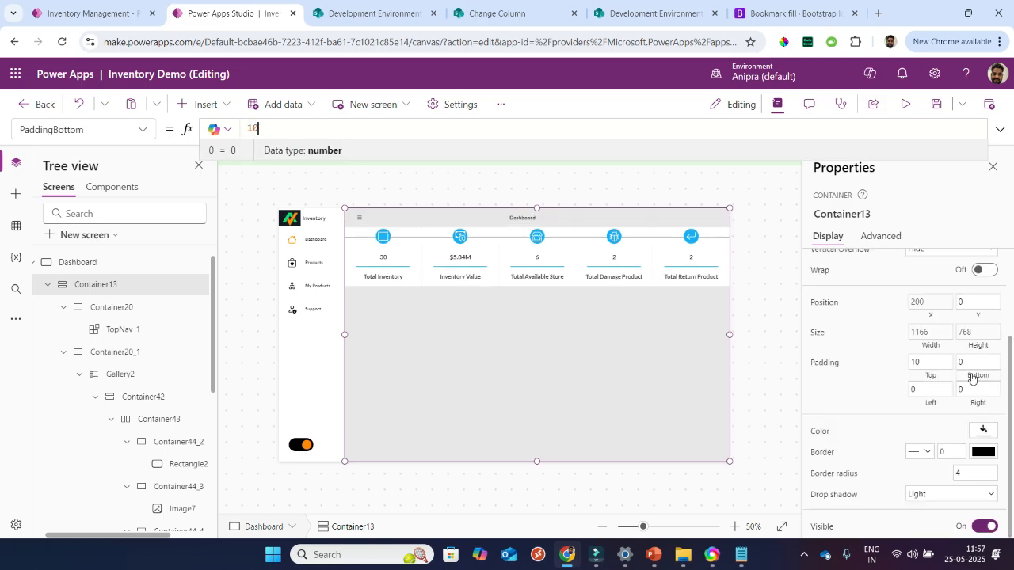
left_click(932, 404)
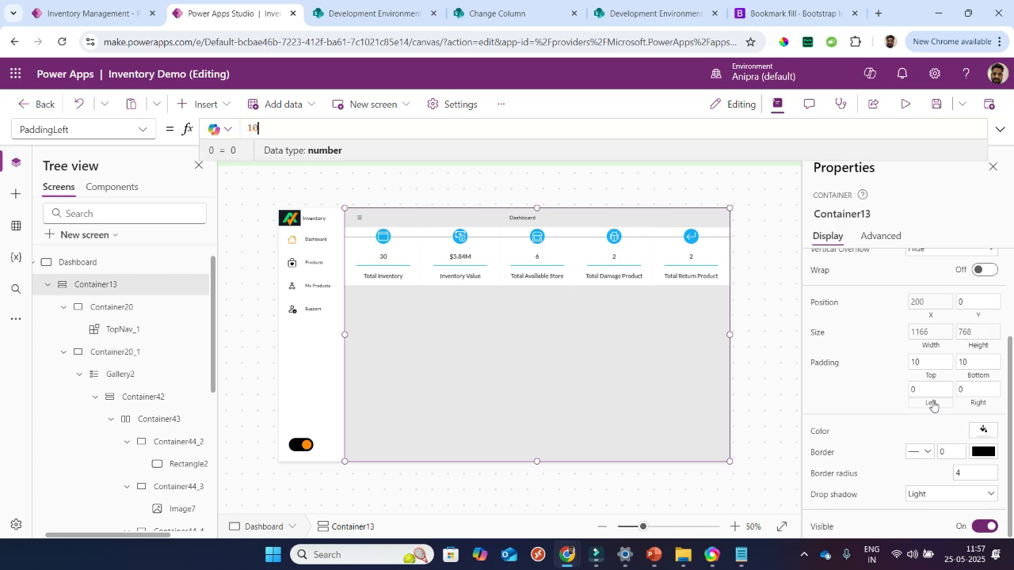
left_click(980, 404)
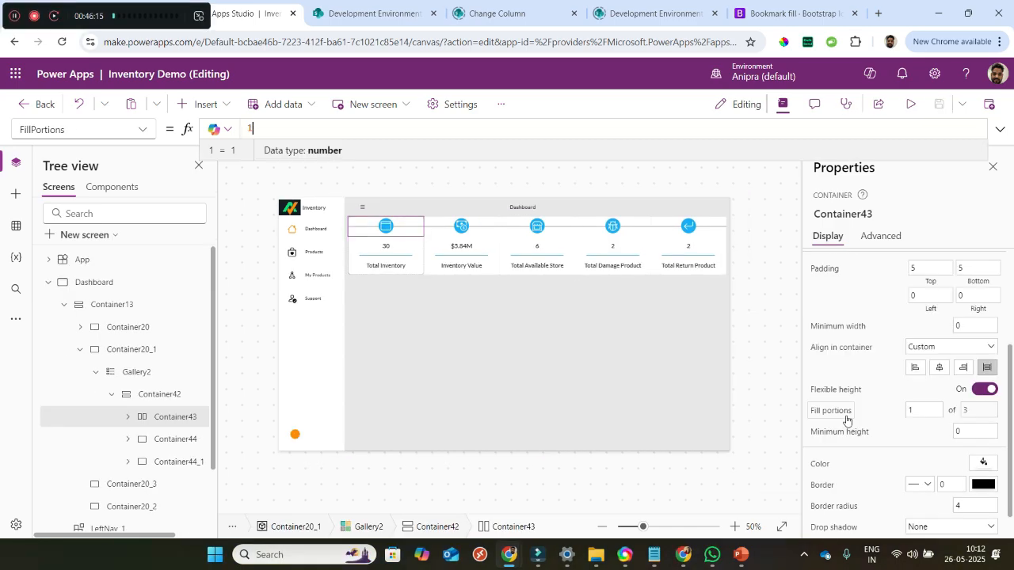
- Set Container43's fill portions to 1.5, preview the dashboard and return to editing
type("5")
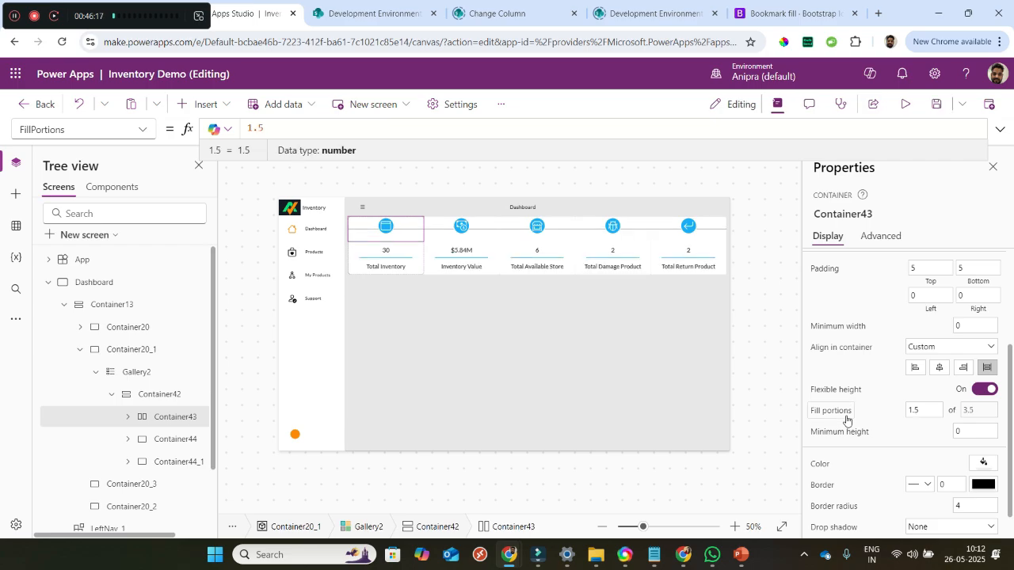
left_click(900, 104)
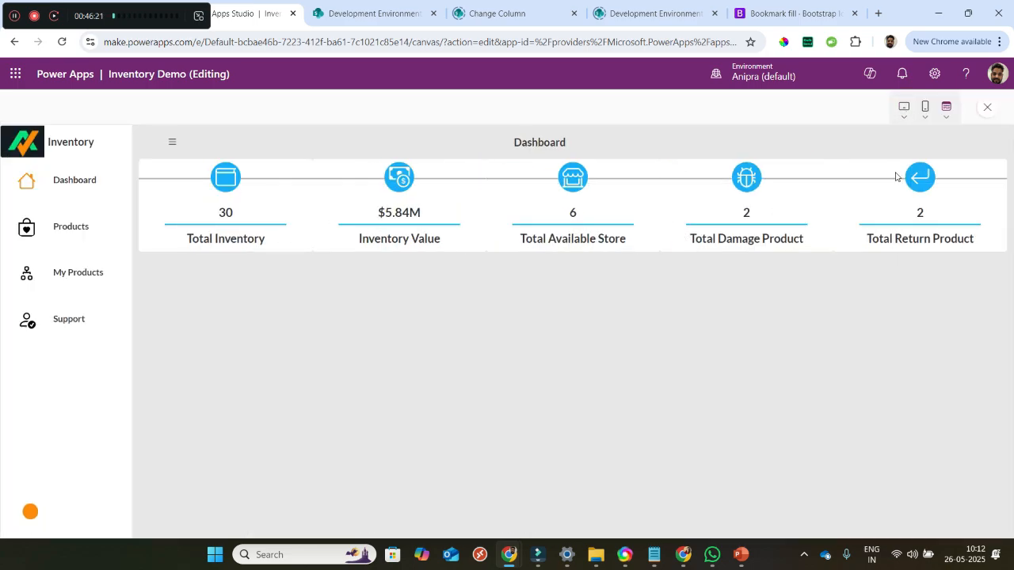
left_click(988, 112)
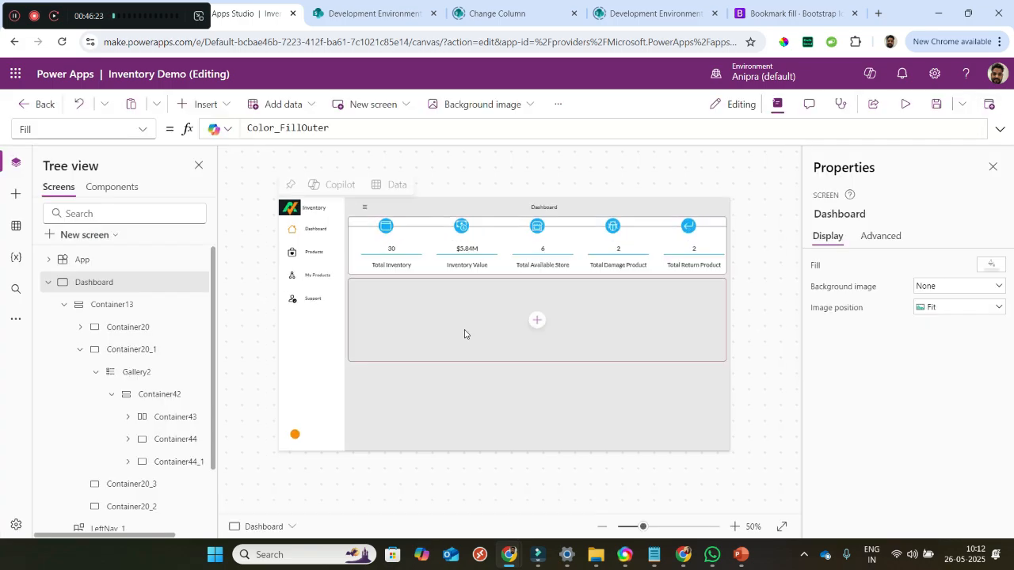
- Insert a horizontal container into Container20_3, the empty row below the card gallery
left_click(391, 338)
scroll(138, 428, "down", 2)
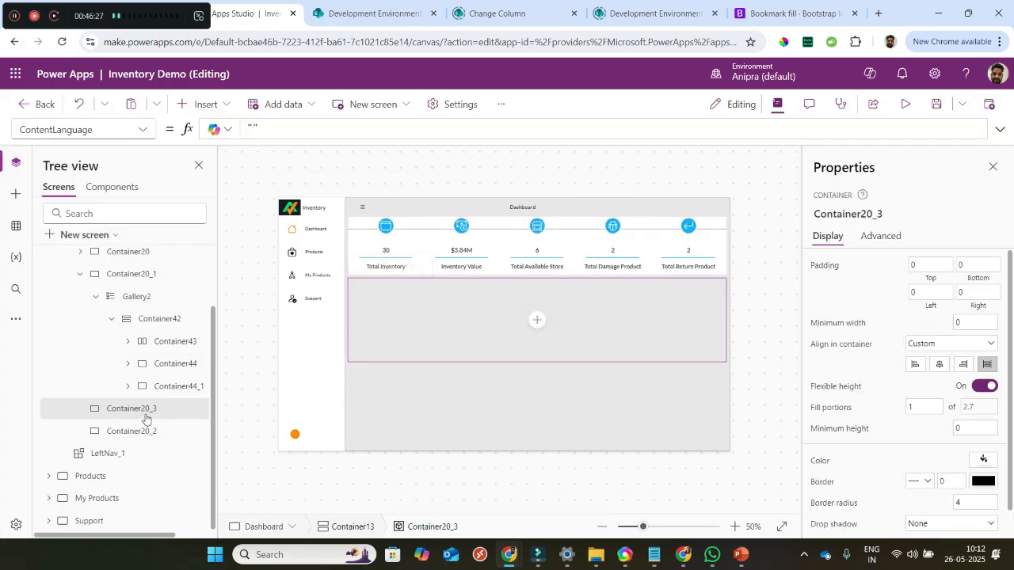
left_click(203, 103)
left_click(240, 134)
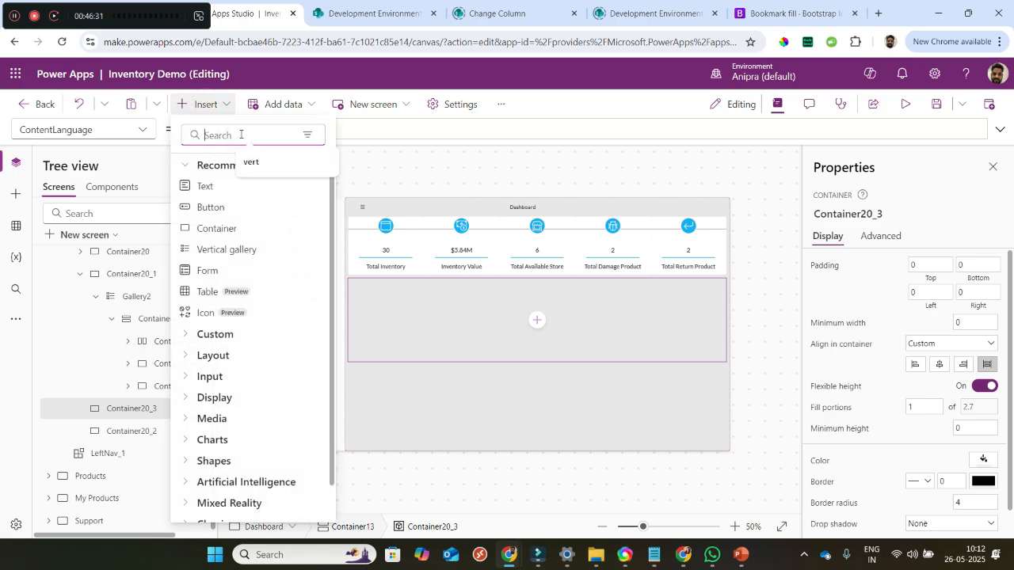
type("hori")
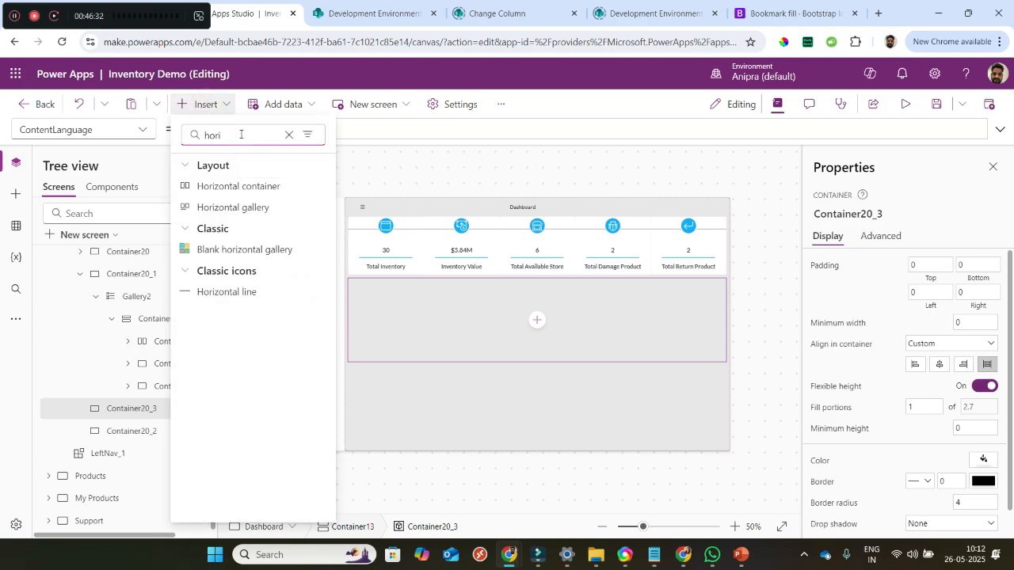
left_click(257, 186)
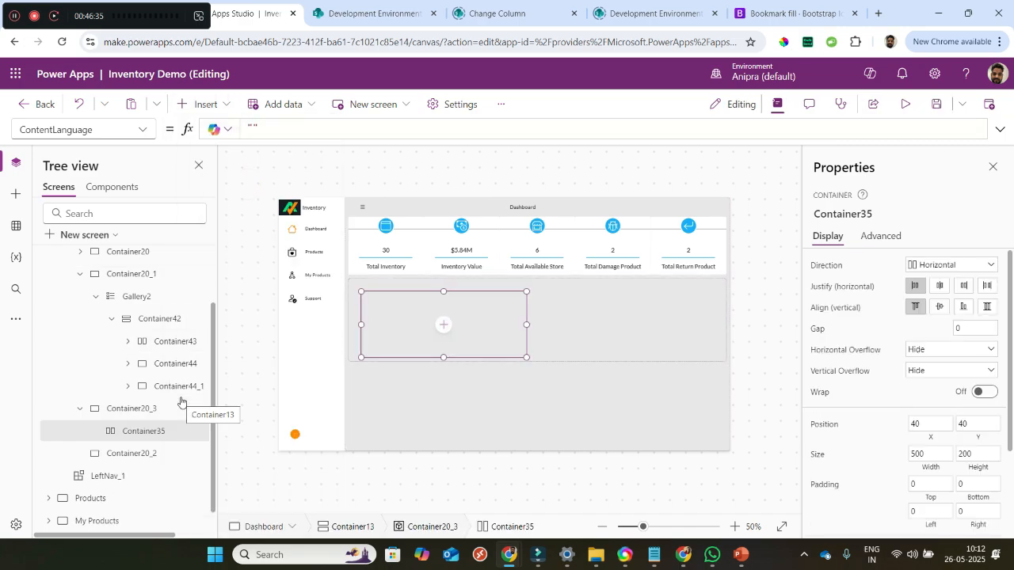
- Position Container35 at X 0 and Y 0, with its width set to Parent.Width and its height to Parent.Height
left_click(922, 442)
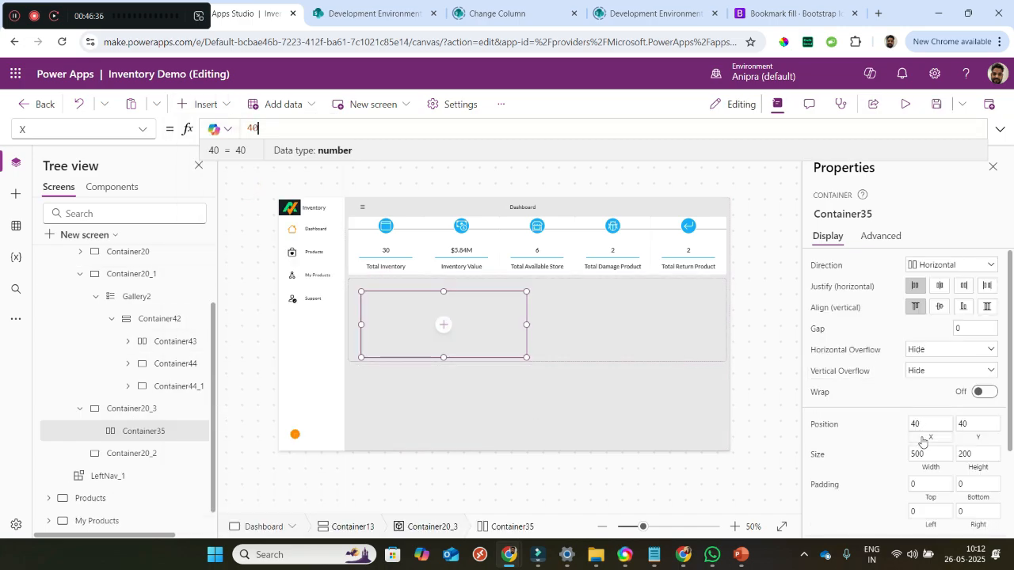
left_click(991, 442)
left_click(931, 455)
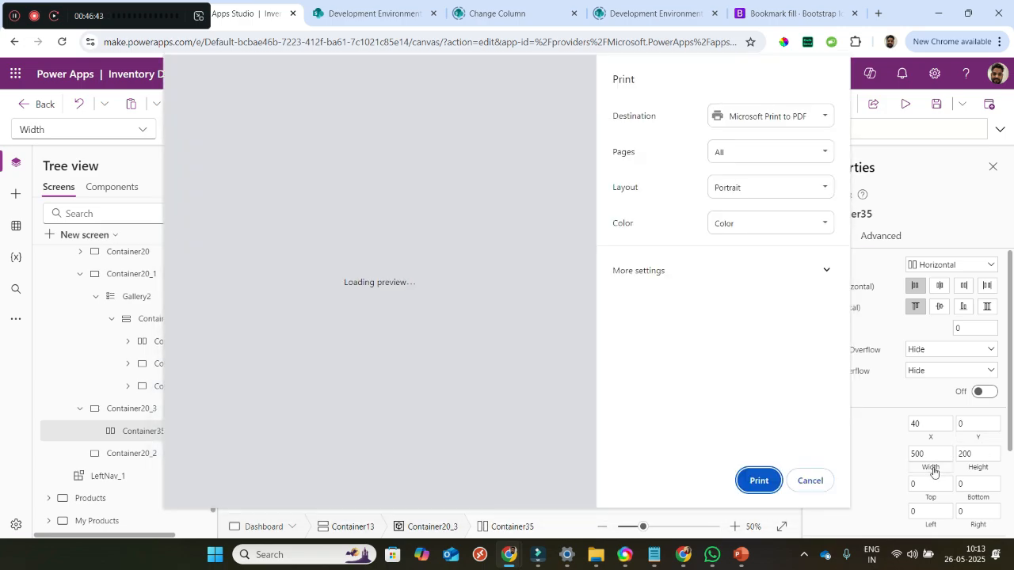
left_click(824, 483)
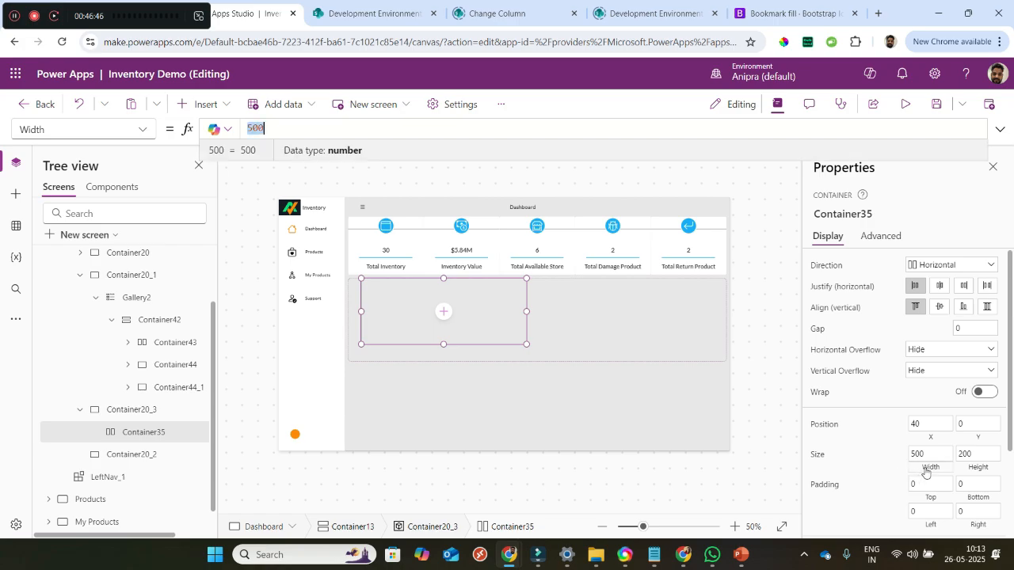
type("Parent.Width")
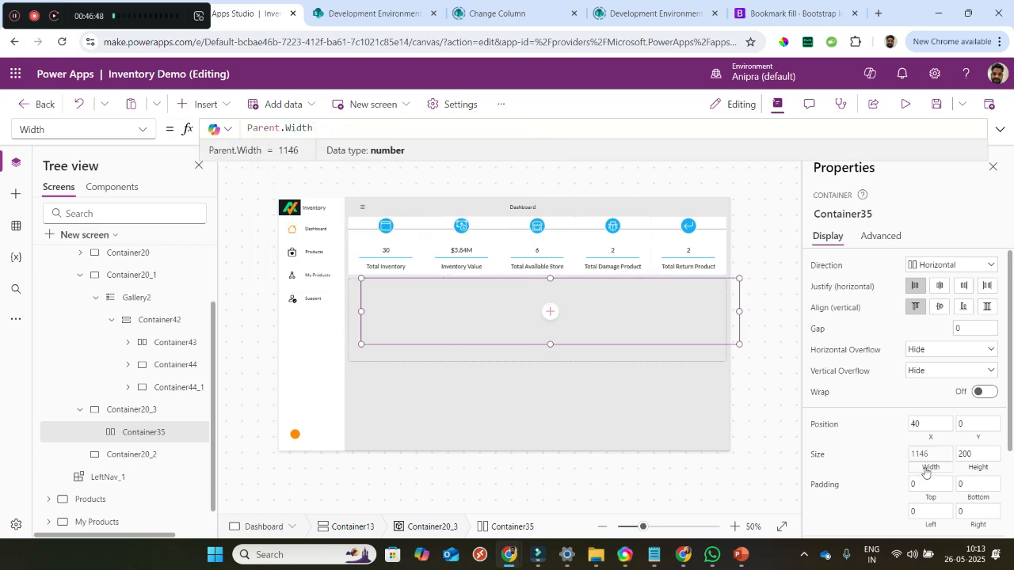
left_click(970, 472)
type("Parent.Height")
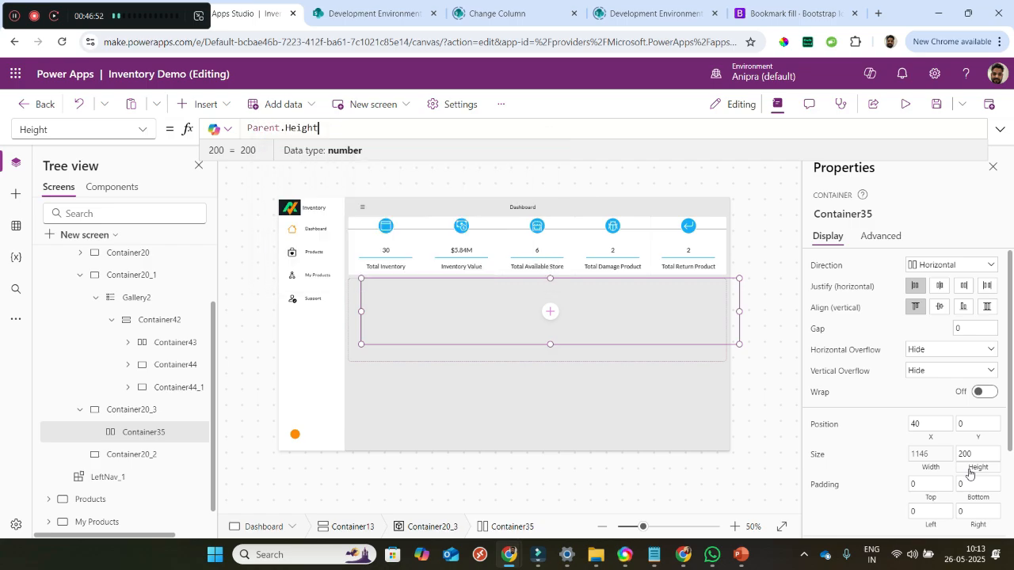
left_click(919, 441)
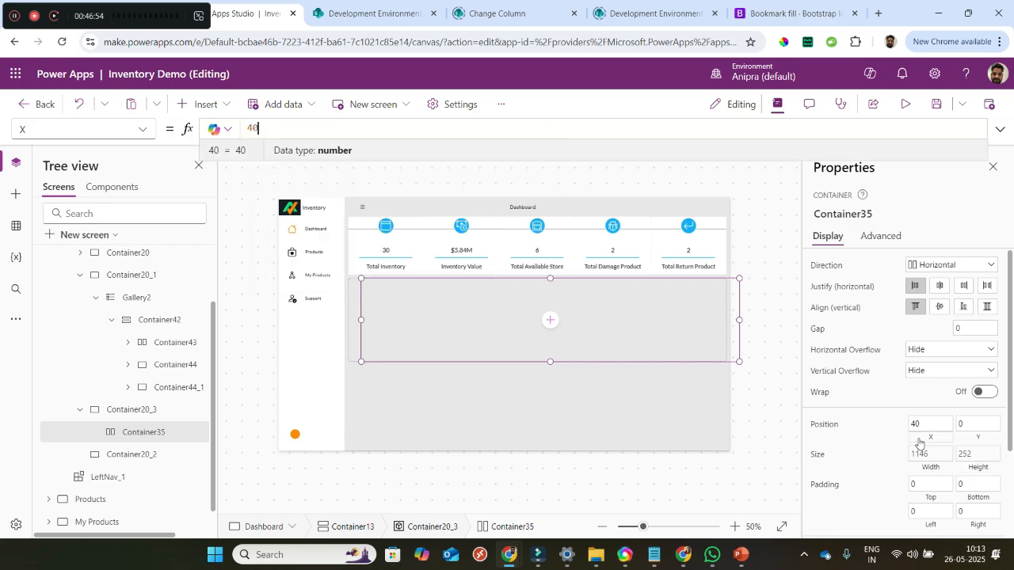
type("0")
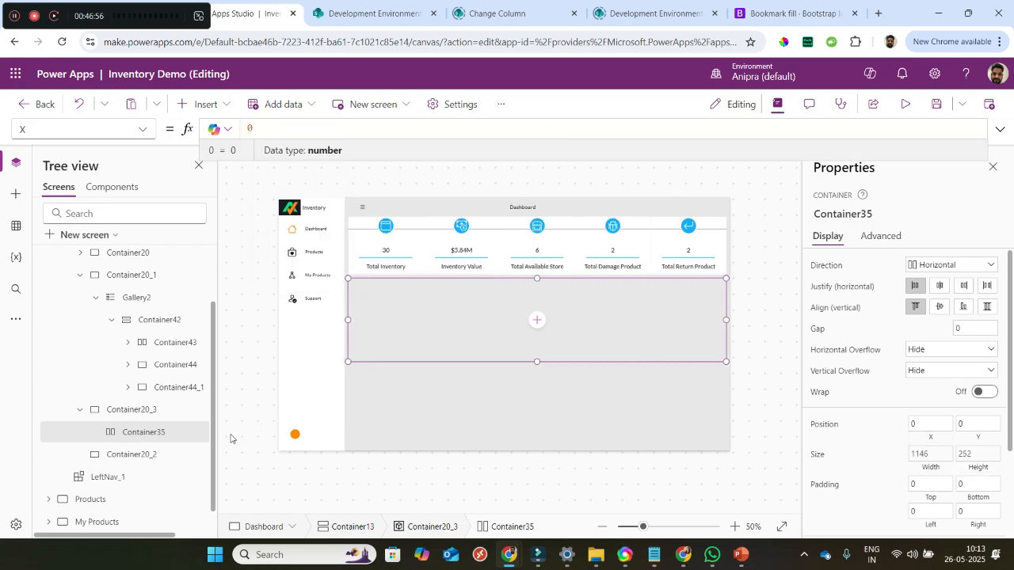
- Insert a vertical container into Container35
left_click(204, 104)
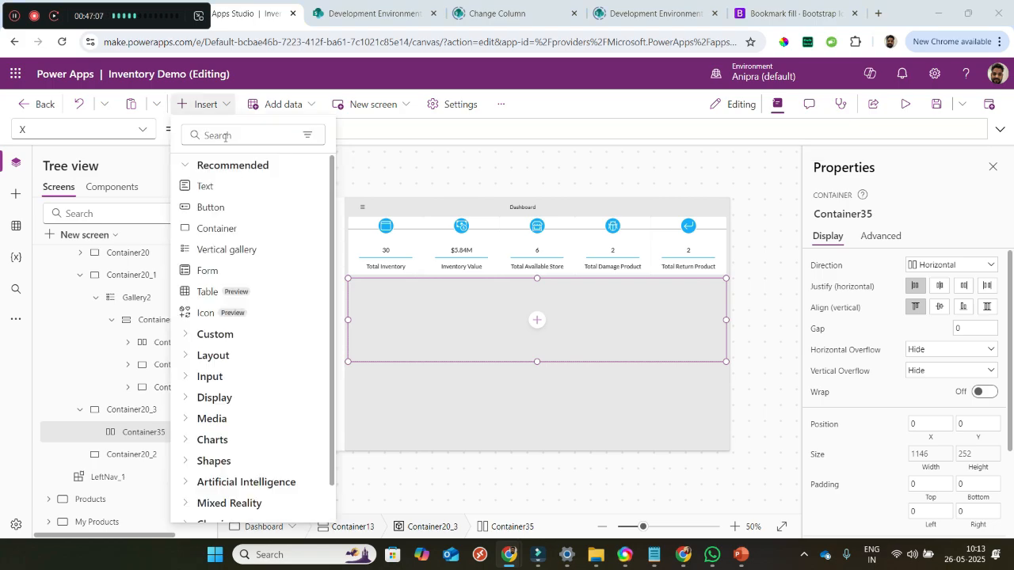
left_click(225, 137)
type("verti")
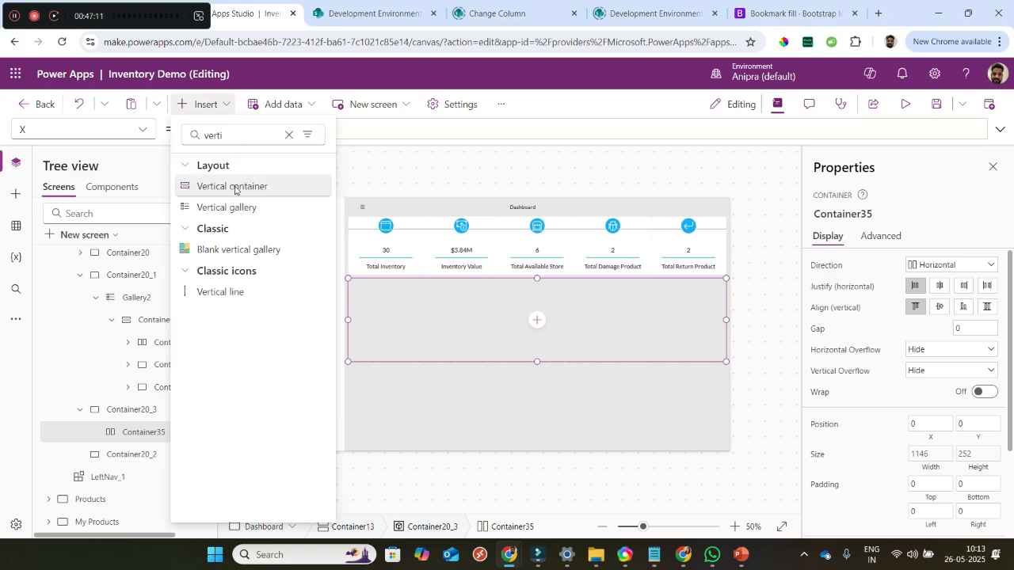
left_click(233, 186)
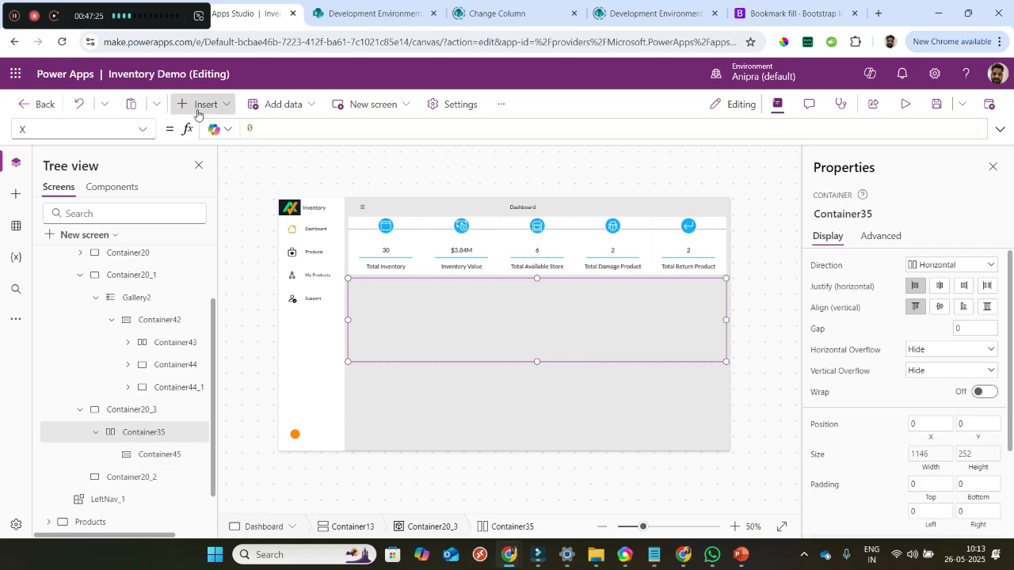
- Insert a plain container into Container35 beside the vertical one and duplicate it to make a third column
left_click(204, 104)
left_click(223, 136)
type("dont")
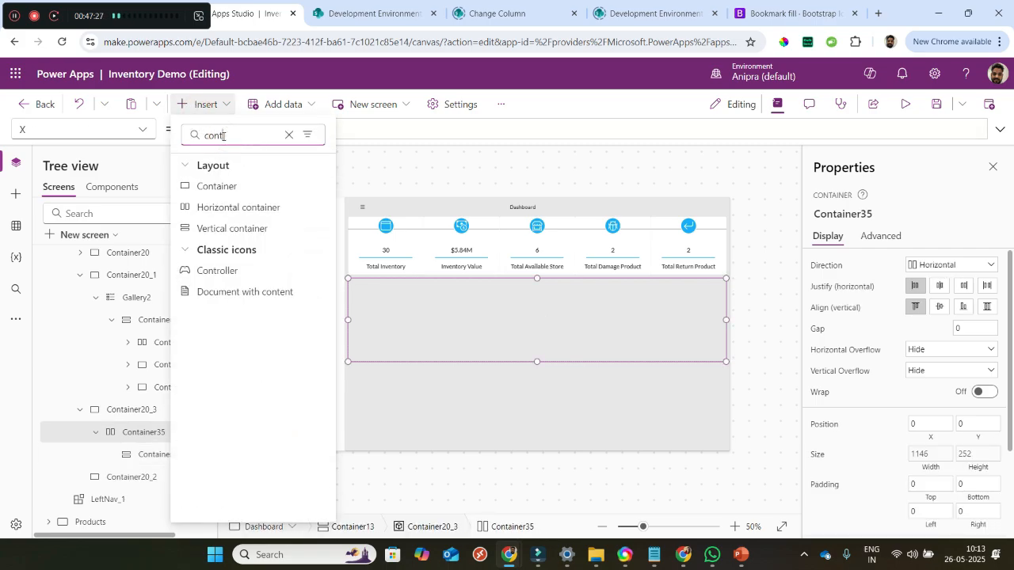
left_click(226, 185)
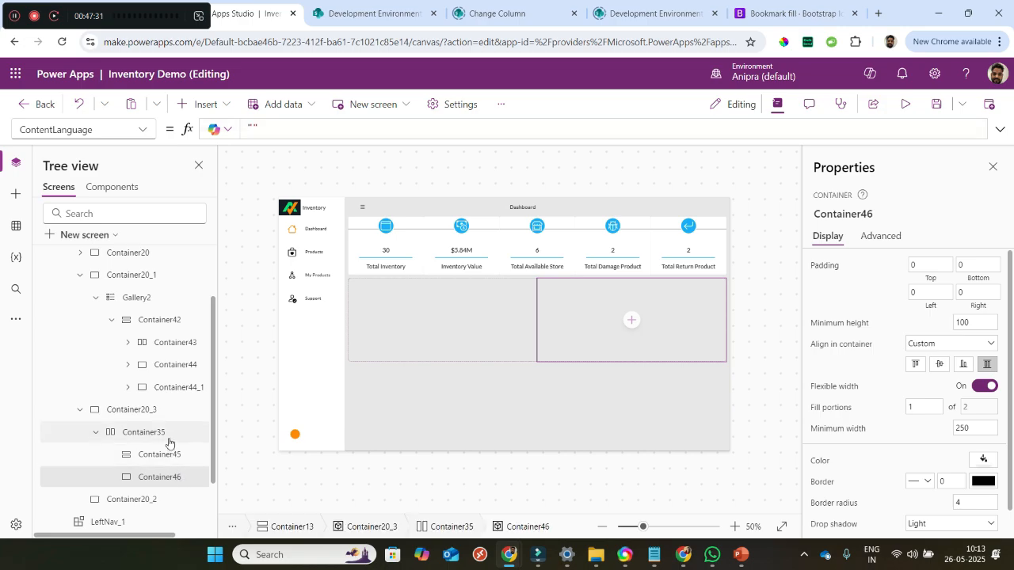
left_click(168, 443)
key("ctrl+v")
scroll(163, 476, "down", 1)
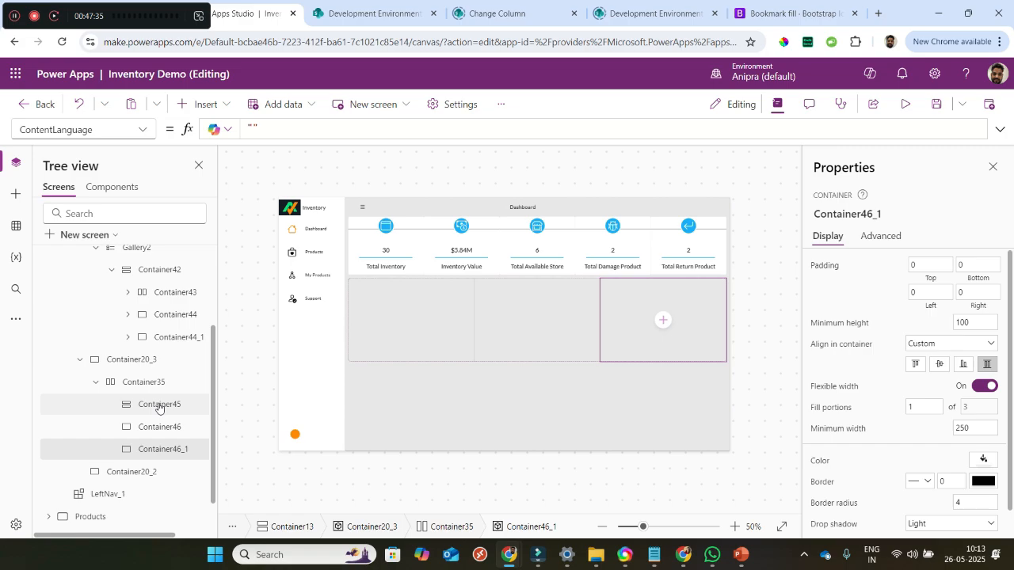
- Set the gap between the three columns of Container35 to 10
left_click(159, 405)
left_click(161, 427)
left_click(163, 447)
left_click(155, 381)
left_click(962, 328)
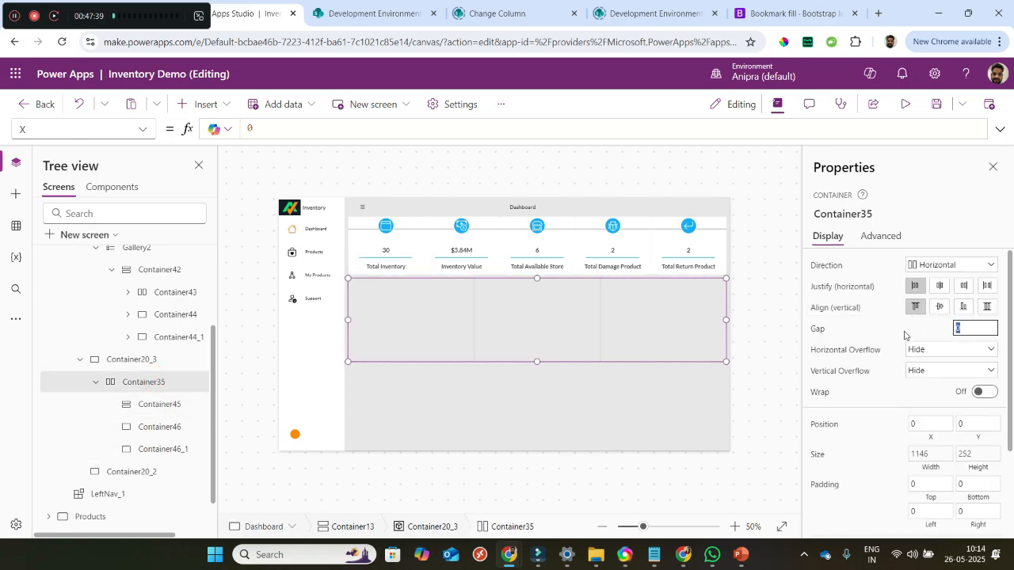
type("10")
left_click(891, 456)
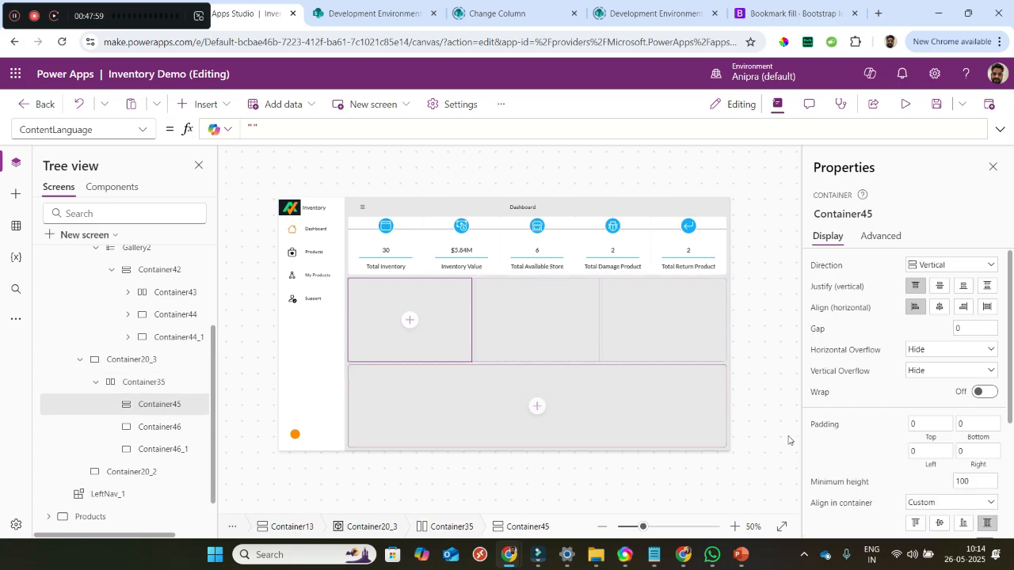
- Set the fill color of Container45, the first column, to Color_FillInner
scroll(826, 475, "down", 3)
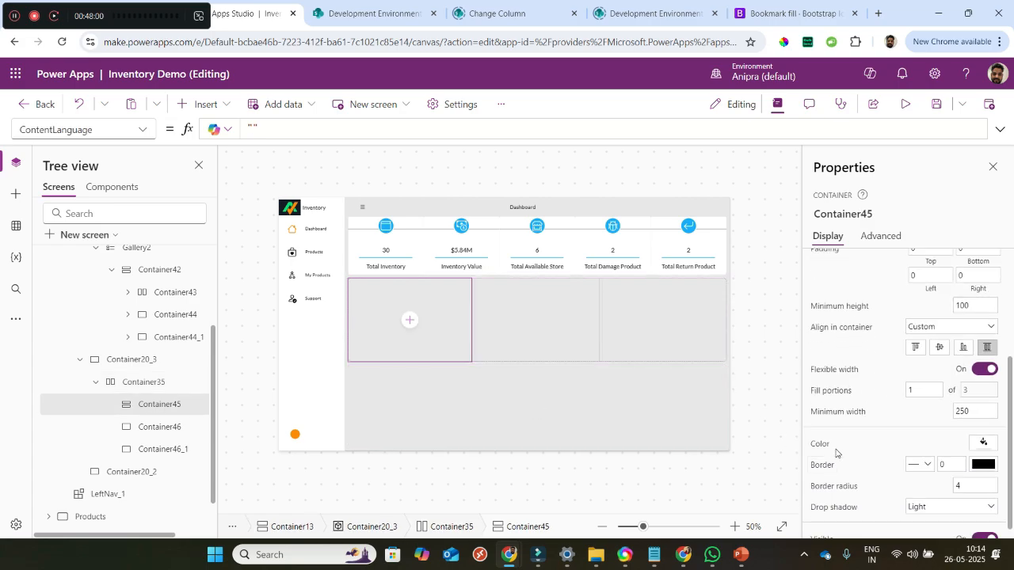
scroll(862, 419, "down", 1)
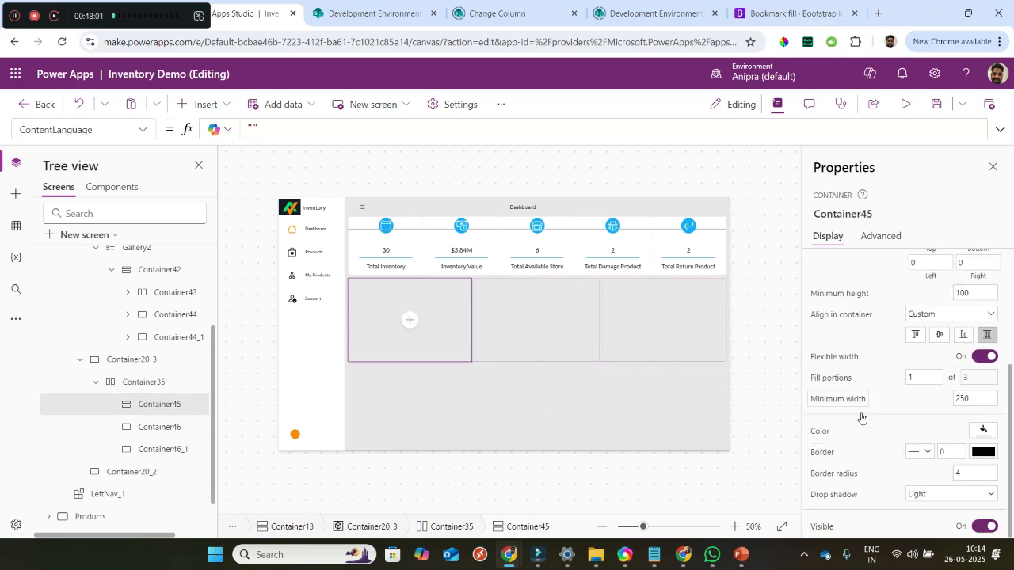
left_click(822, 431)
type("color")
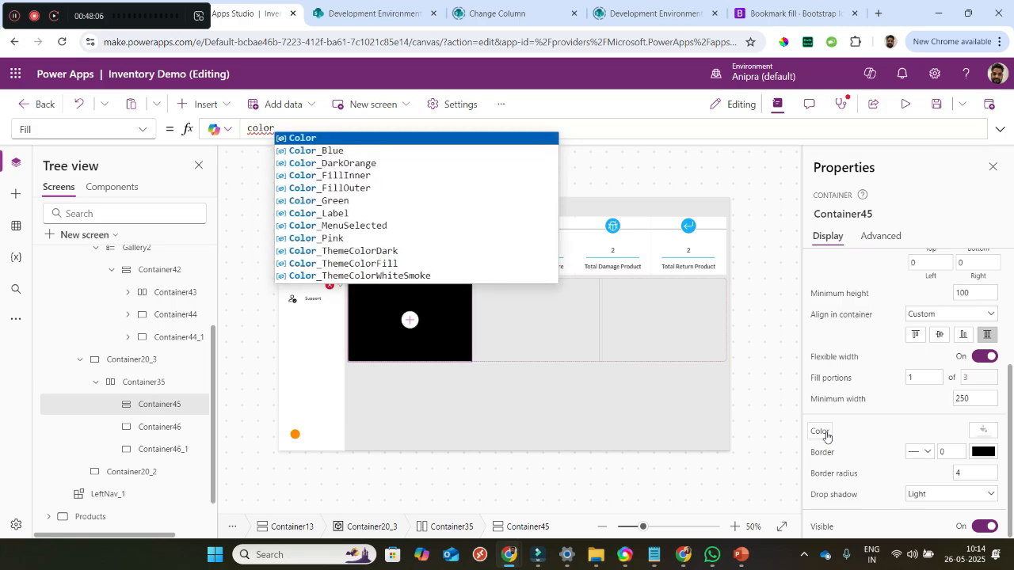
type("_fil")
key("Tab")
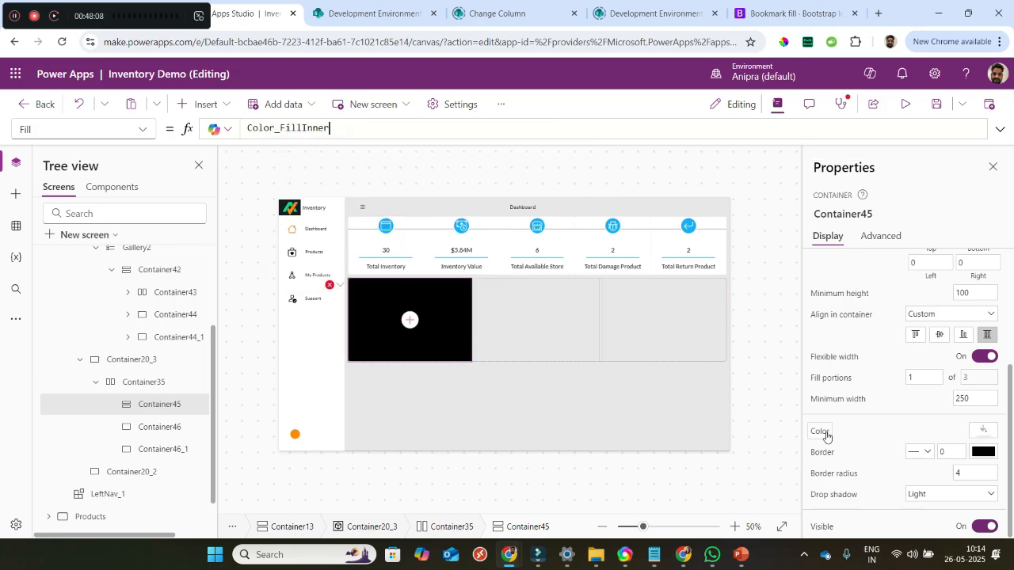
- Set Container45, Container46 and Container46_1 together to no drop shadow and a minimum width and height of 0
left_click(157, 432, "ctrl")
left_click(162, 448, "ctrl")
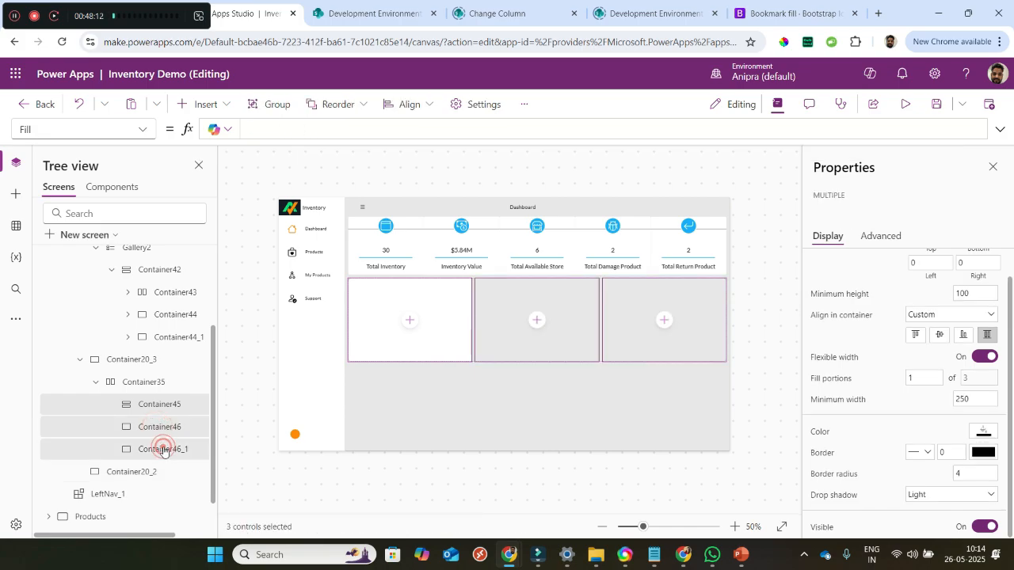
left_click(922, 496)
left_click(919, 385)
left_click(976, 295)
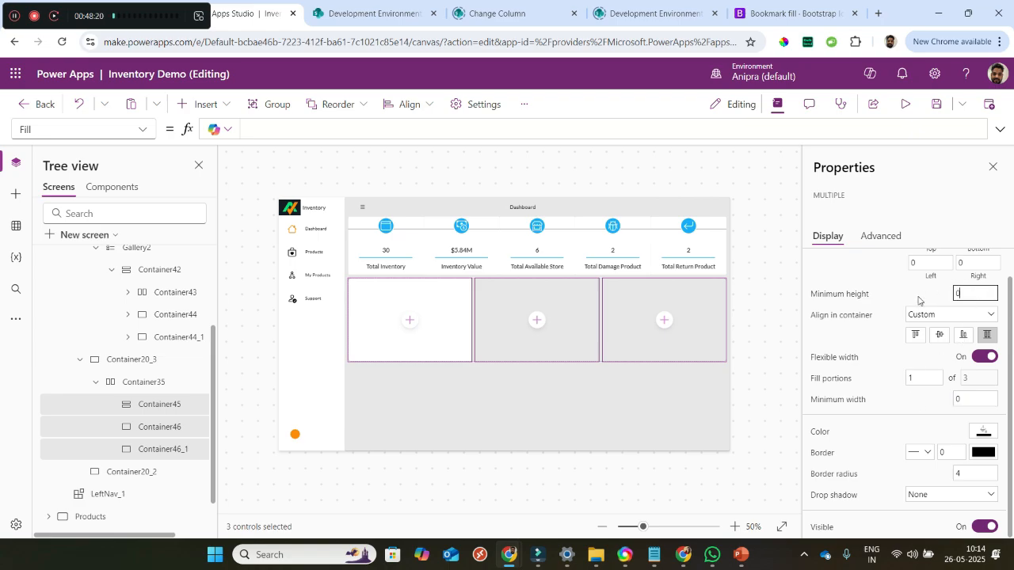
- Set the drop shadow of Container35 to None
left_click(166, 384)
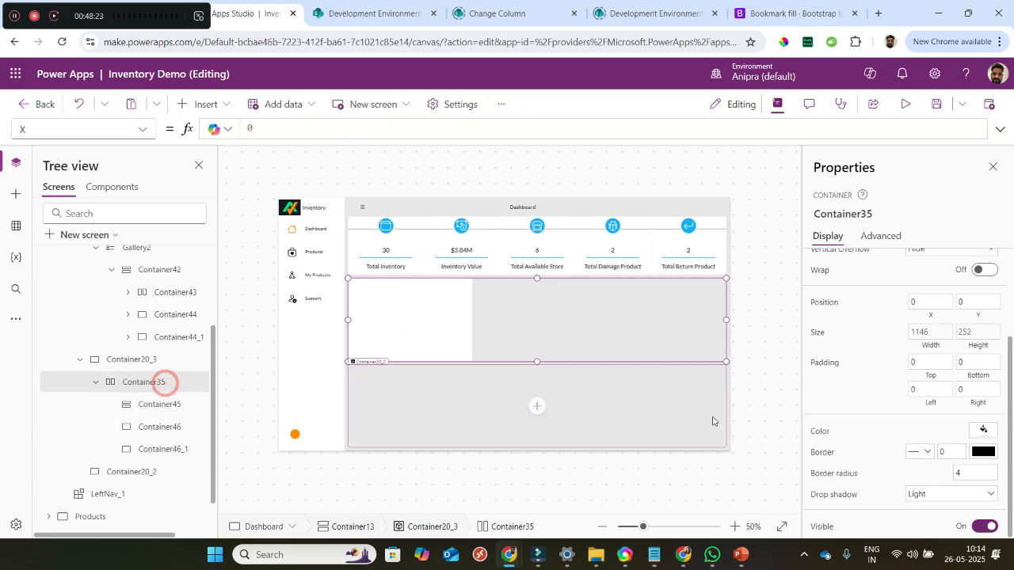
left_click(948, 496)
left_click(928, 383)
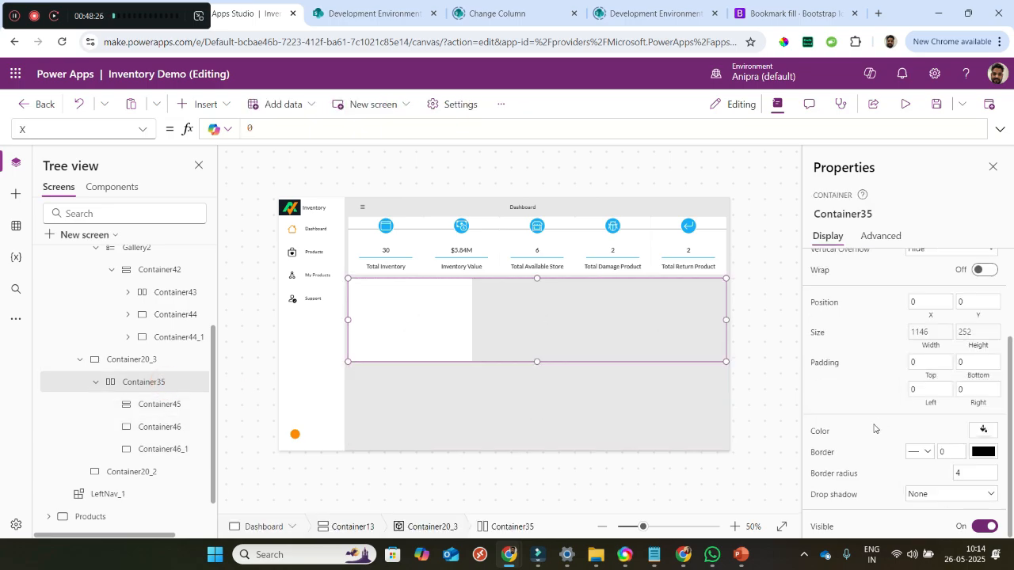
- Insert a text label into Container45, the white first column
left_click(159, 404)
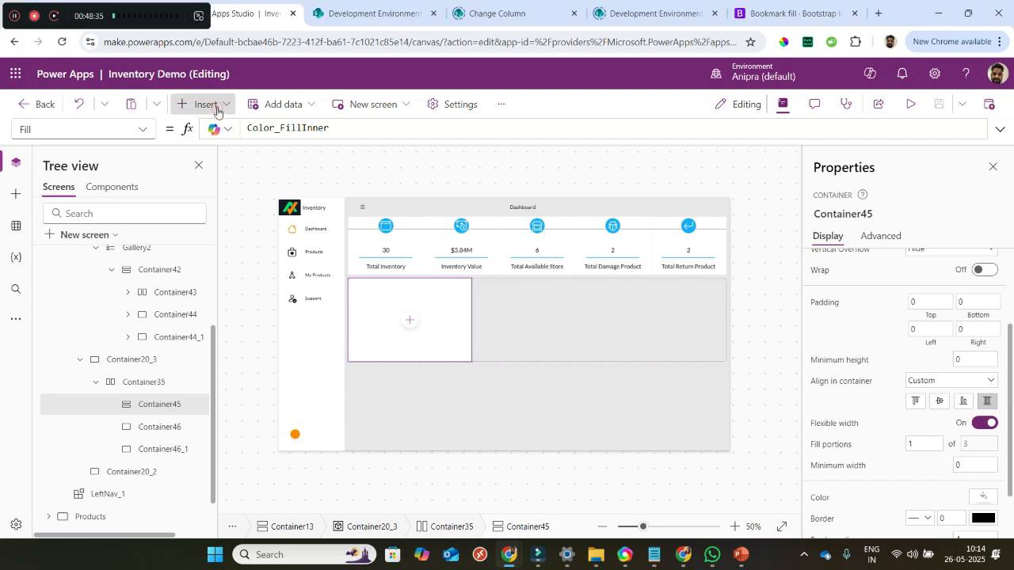
left_click(222, 106)
type("lab")
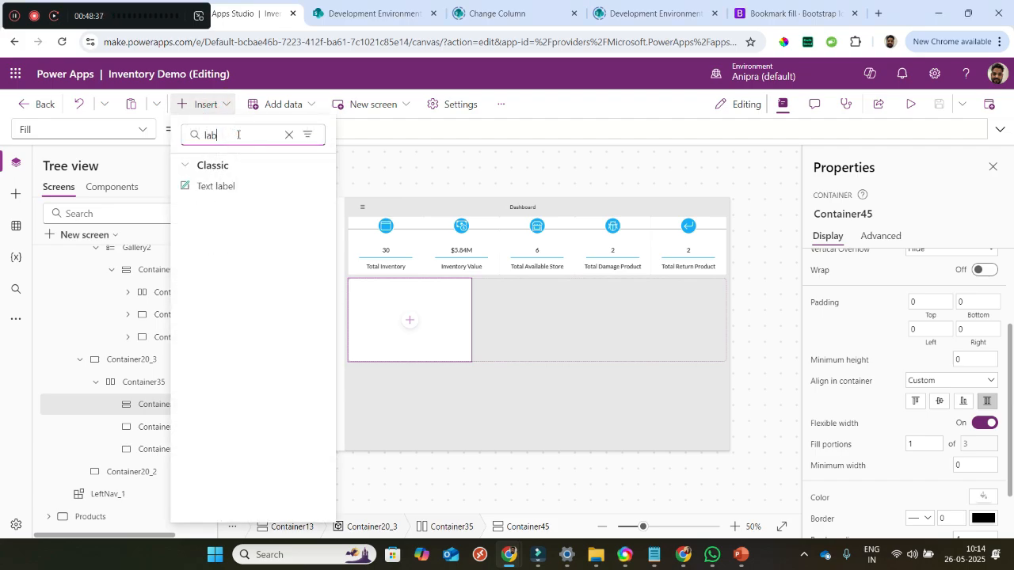
left_click(242, 185)
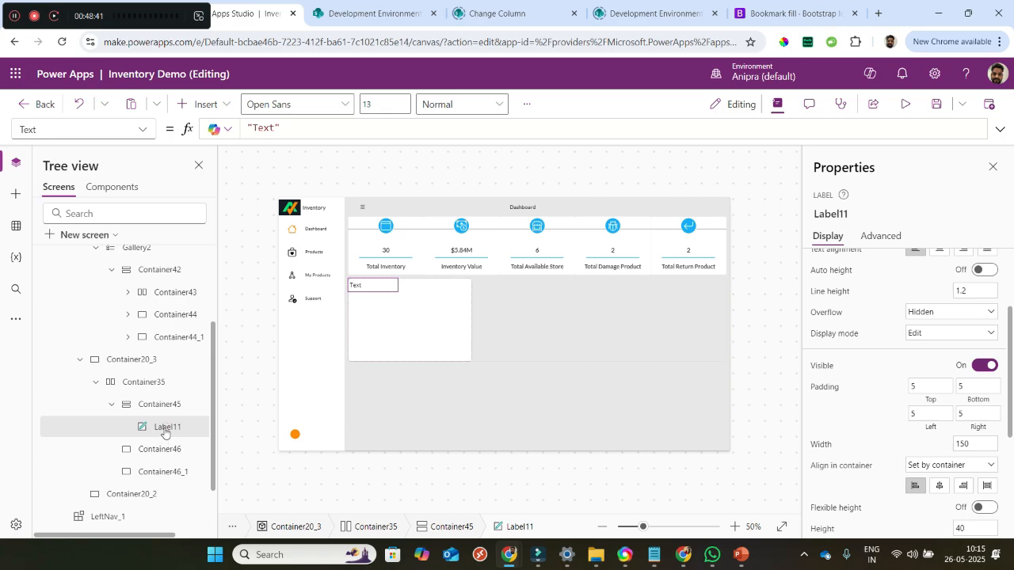
- Insert a plain container below the text label in Container45
left_click(212, 103)
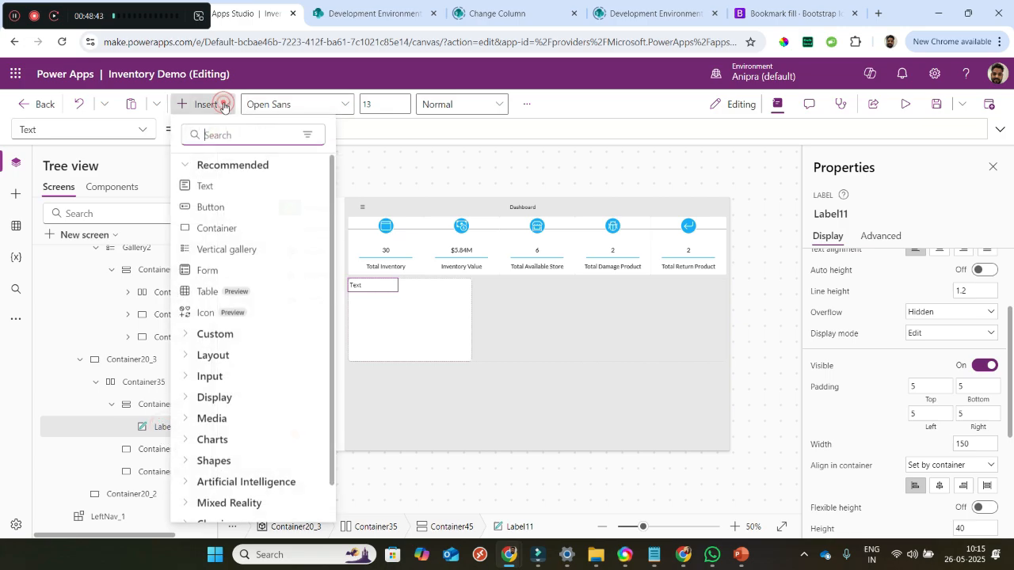
left_click(248, 136)
type("conta")
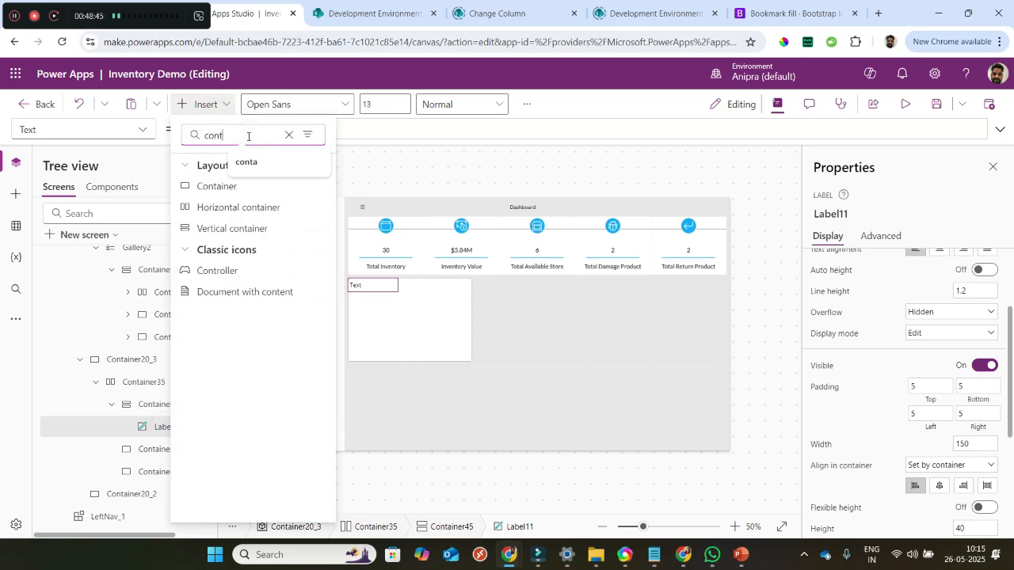
left_click(245, 187)
- Try to paste a copy of Container47 beside Label11 in Container45
left_click(168, 451)
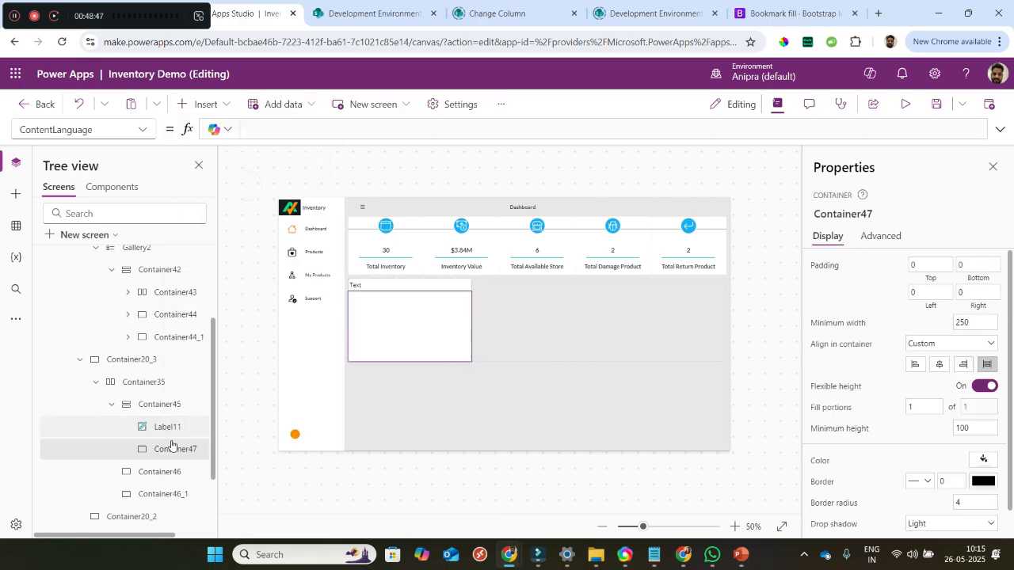
left_click(171, 452)
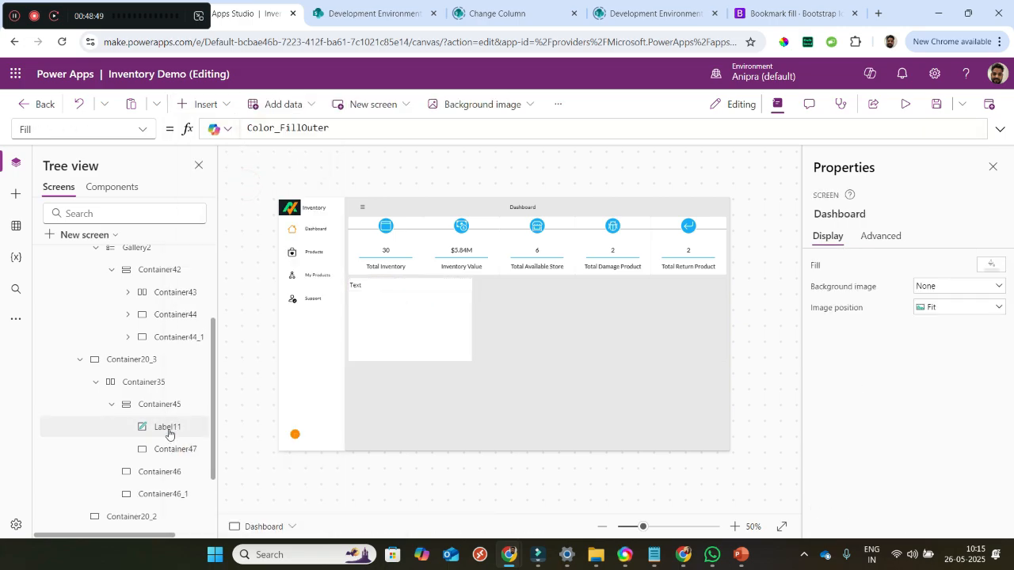
left_click(168, 433)
key("ctrl+v")
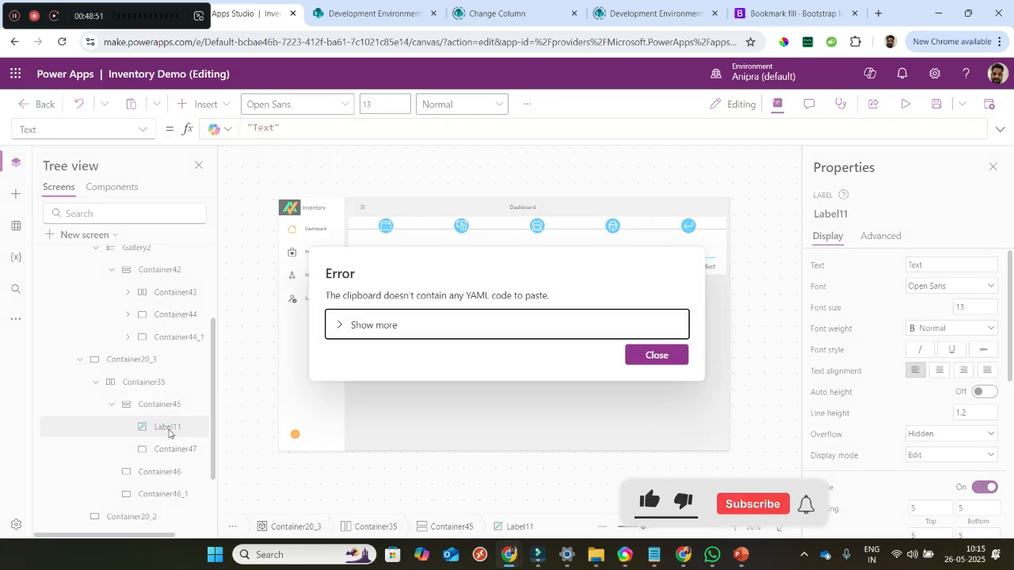
left_click(674, 358)
- Duplicate Container47 within Container45 and select the original and the copy together
left_click(188, 450)
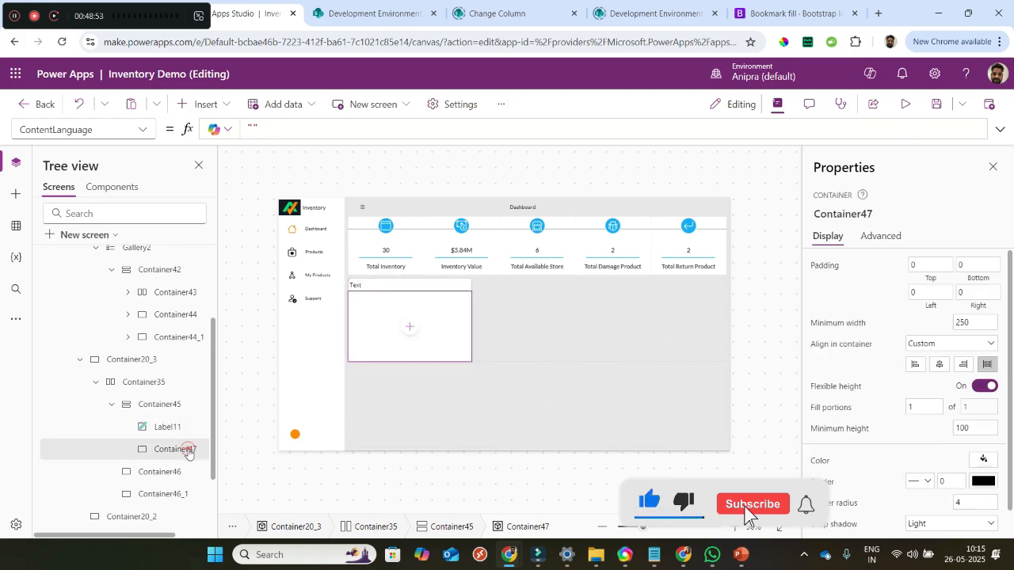
left_click(177, 429)
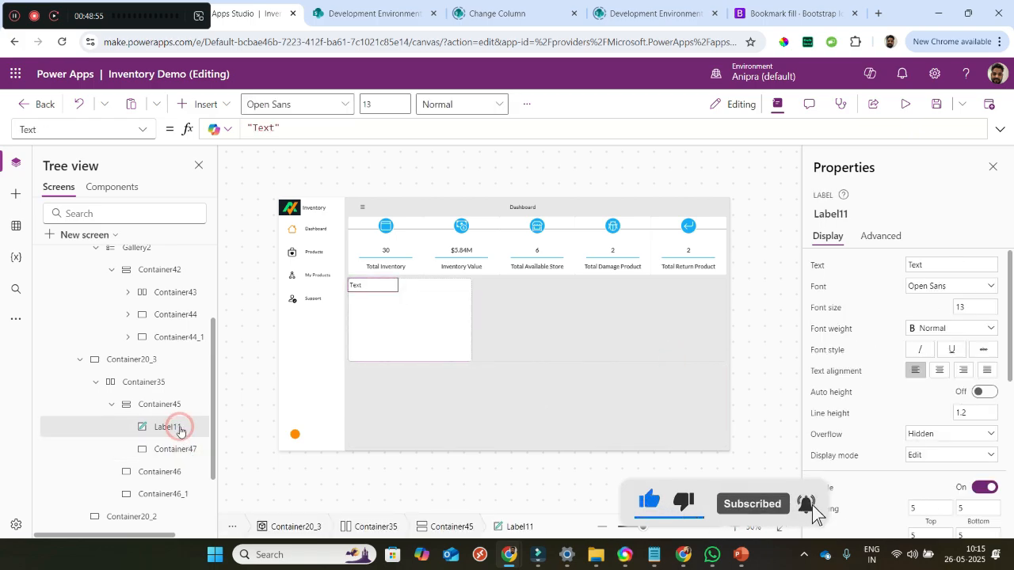
key("ctrl+v")
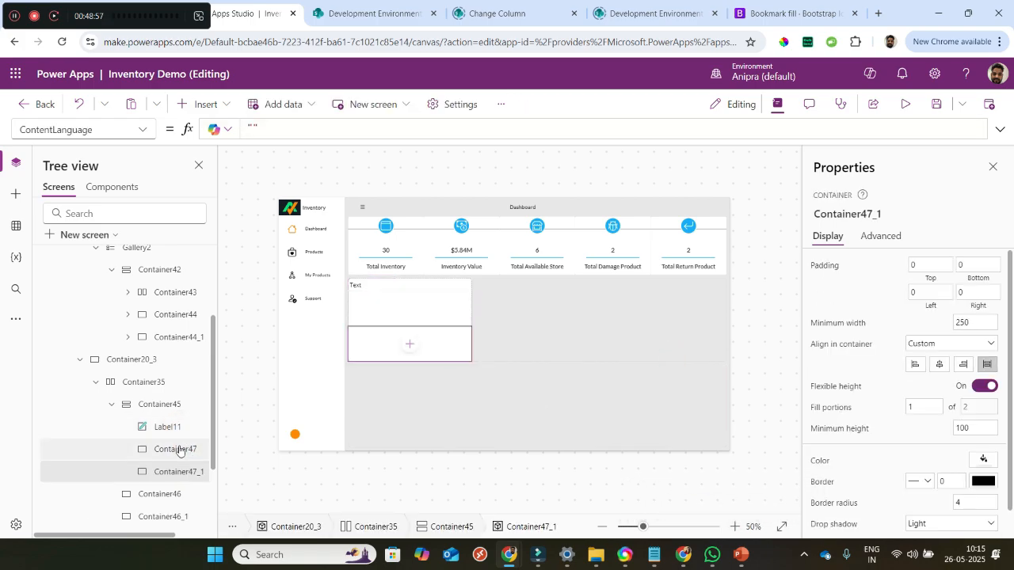
left_click(179, 450, "ctrl")
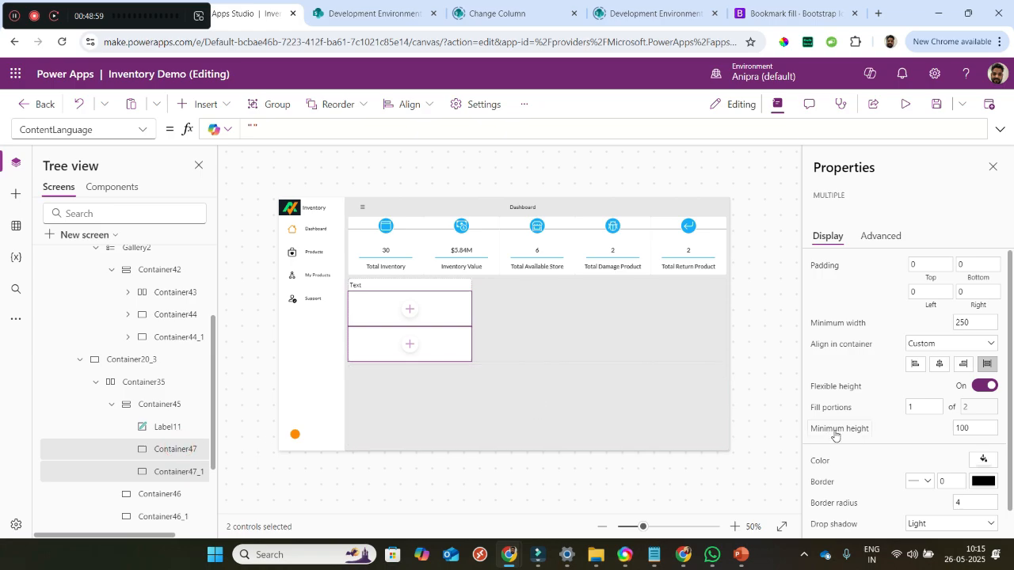
- Remove the drop shadow from Container47 and its copy, and set their minimum height and minimum width to 0
scroll(890, 475, "down", 1)
left_click(938, 495)
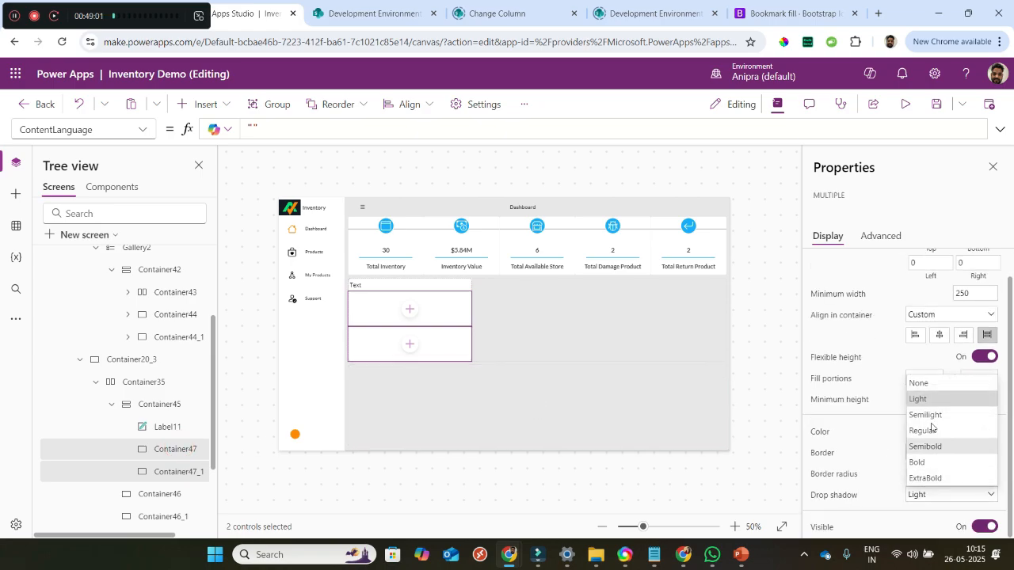
left_click(931, 387)
double_click(973, 399)
type("0")
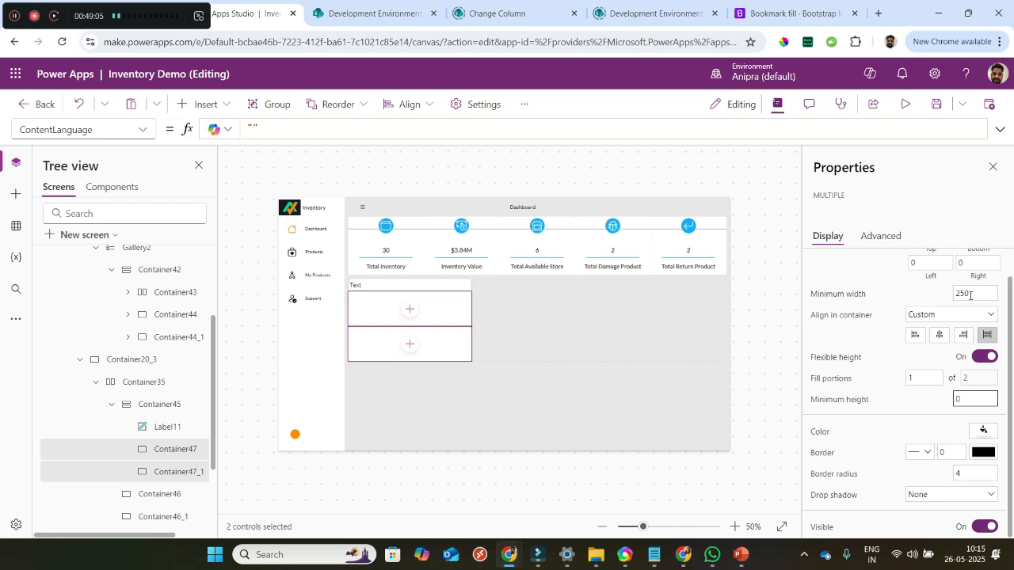
double_click(970, 295)
type("0")
left_click(888, 407)
- Set the fill portions of Container47 to 6
left_click(175, 450)
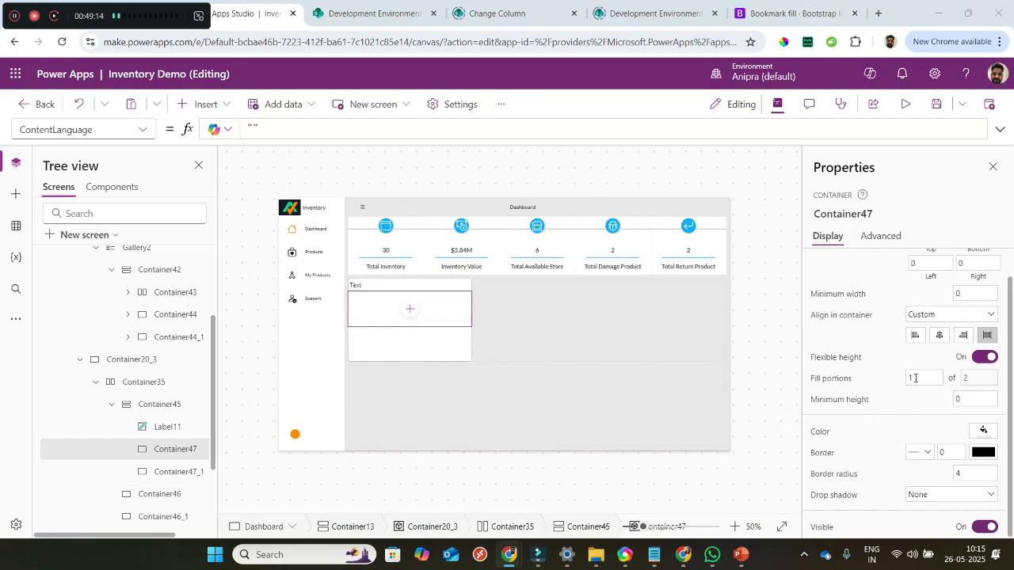
left_click_drag(916, 379, 888, 382)
type("6")
left_click(957, 399)
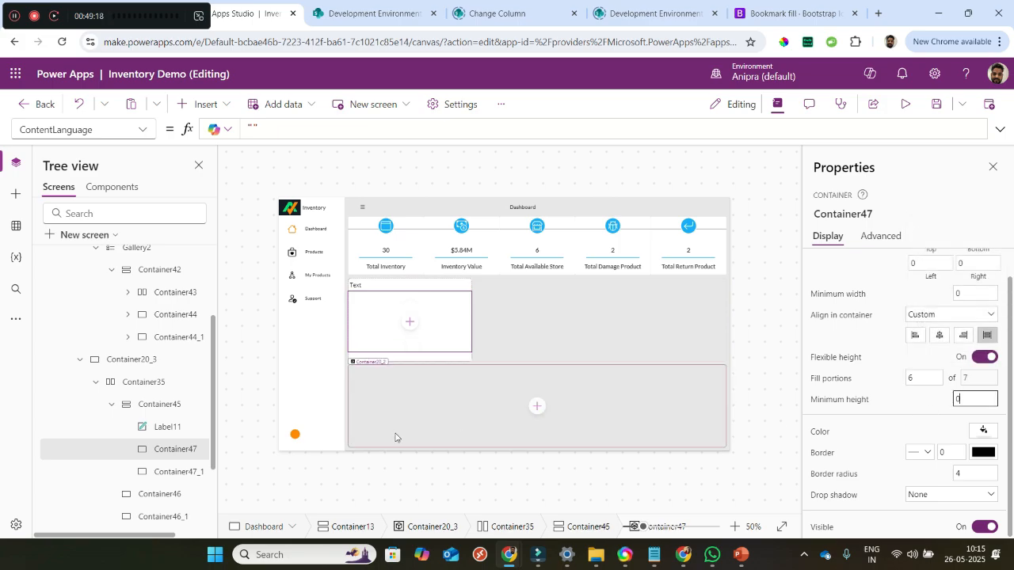
- Give Label11 a flexible height with minimum height 0 and stretch it across the width of Container45
left_click(164, 429)
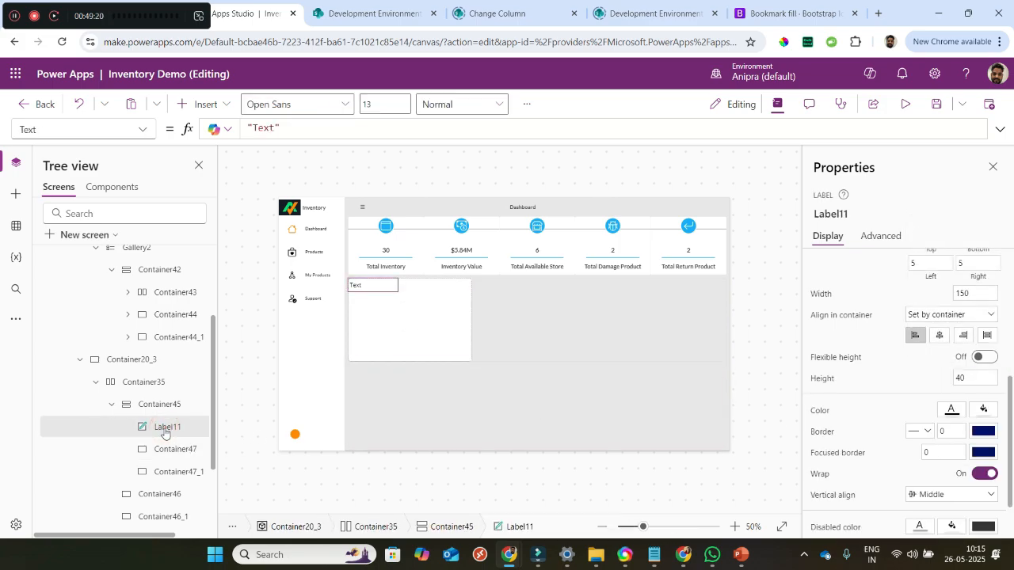
left_click(985, 357)
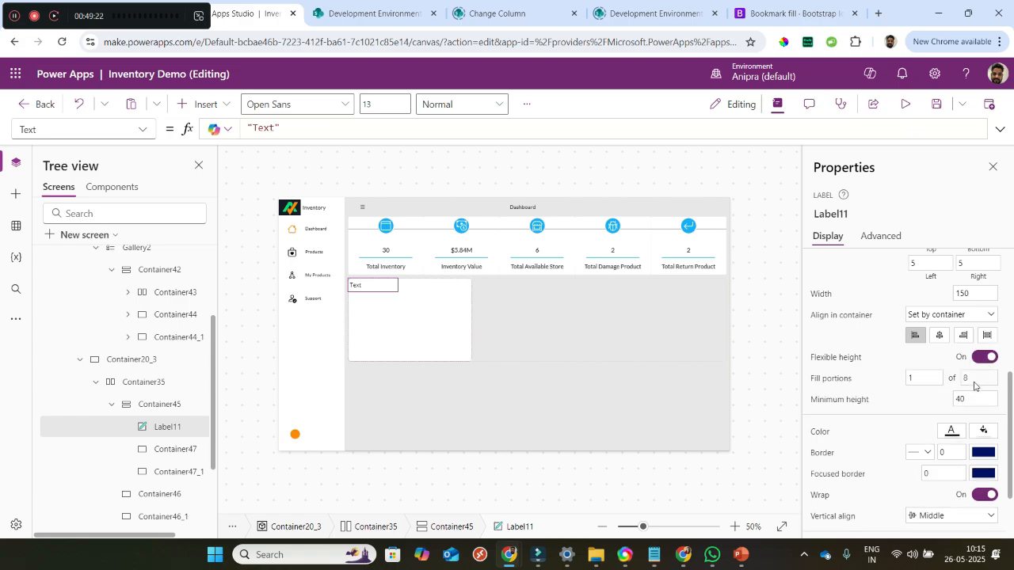
left_click(969, 398)
left_click(973, 293)
type("0")
left_click(964, 334)
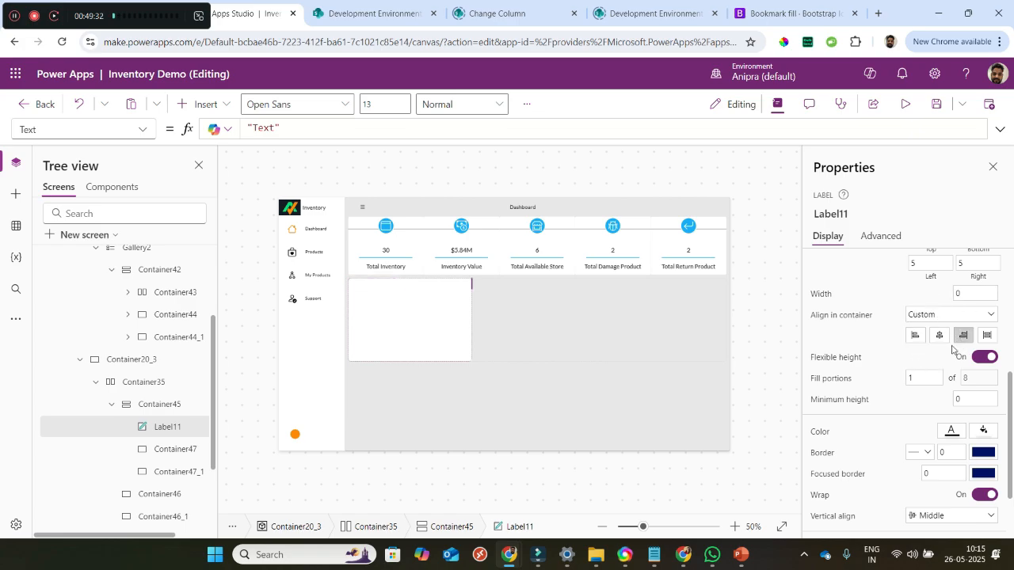
scroll(884, 398, "up", 1)
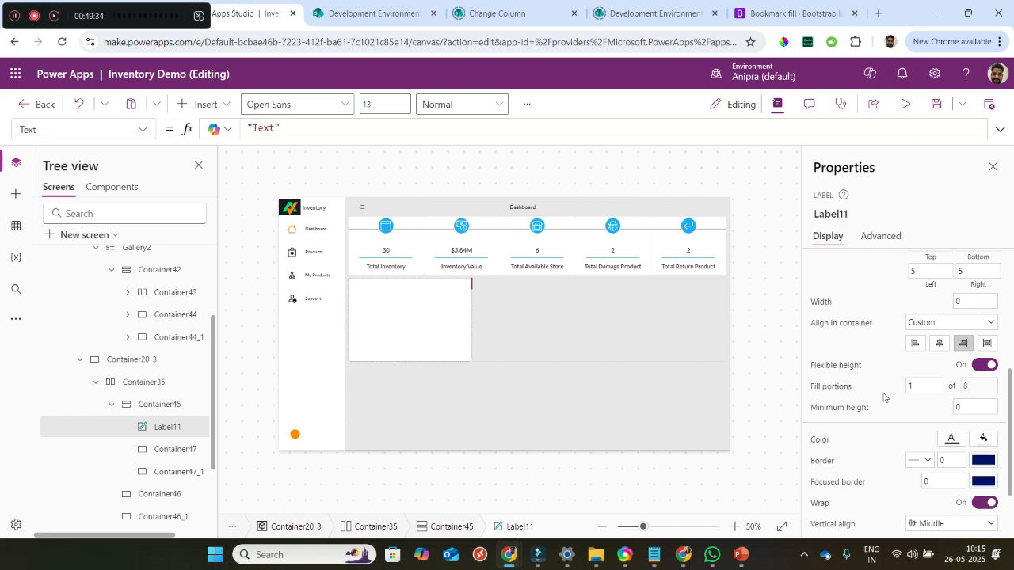
scroll(885, 398, "down", 1)
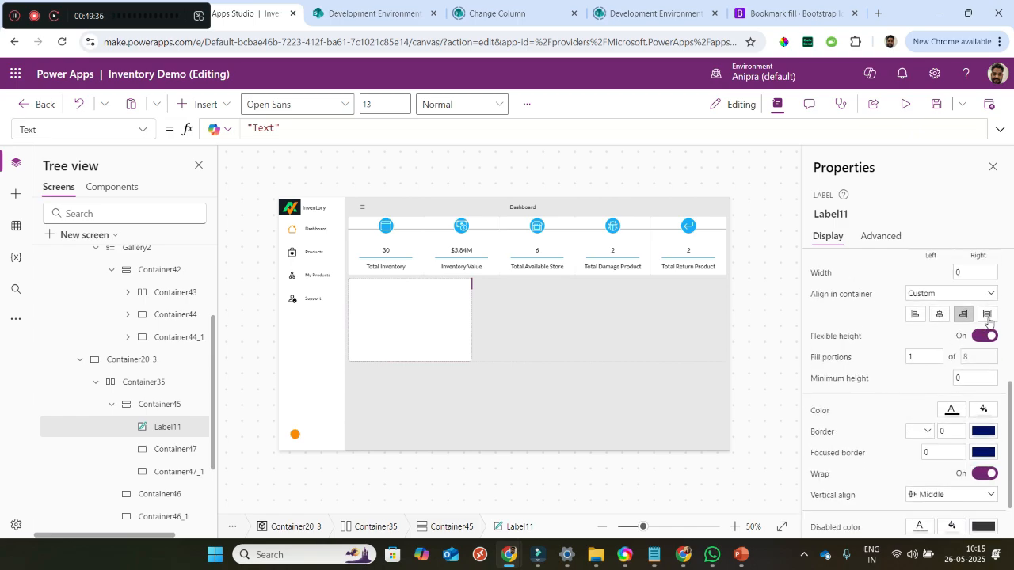
left_click(988, 315)
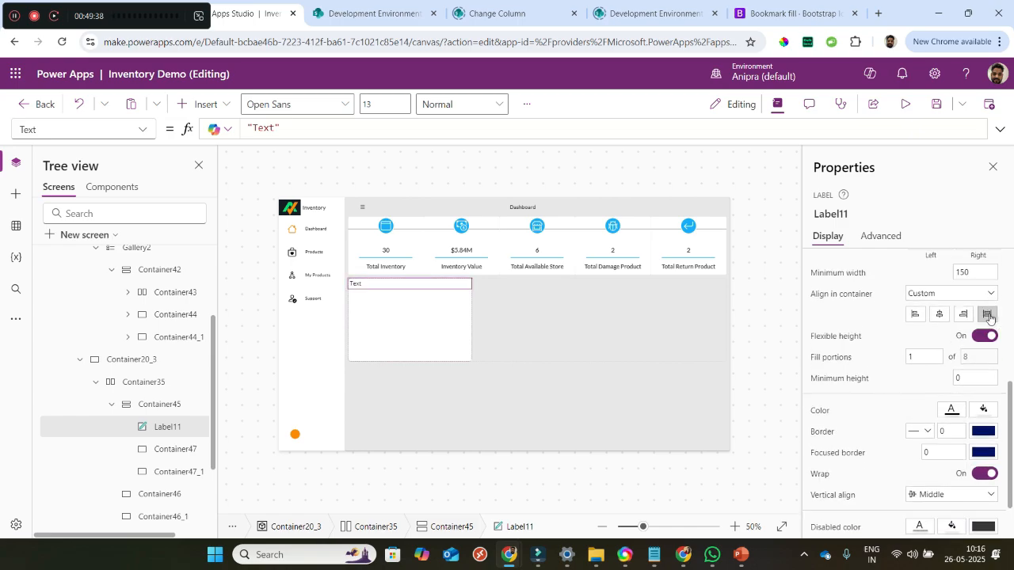
- Right-align the text of Label11 and change it to "Inventory Status Summary"
scroll(910, 336, "up", 3)
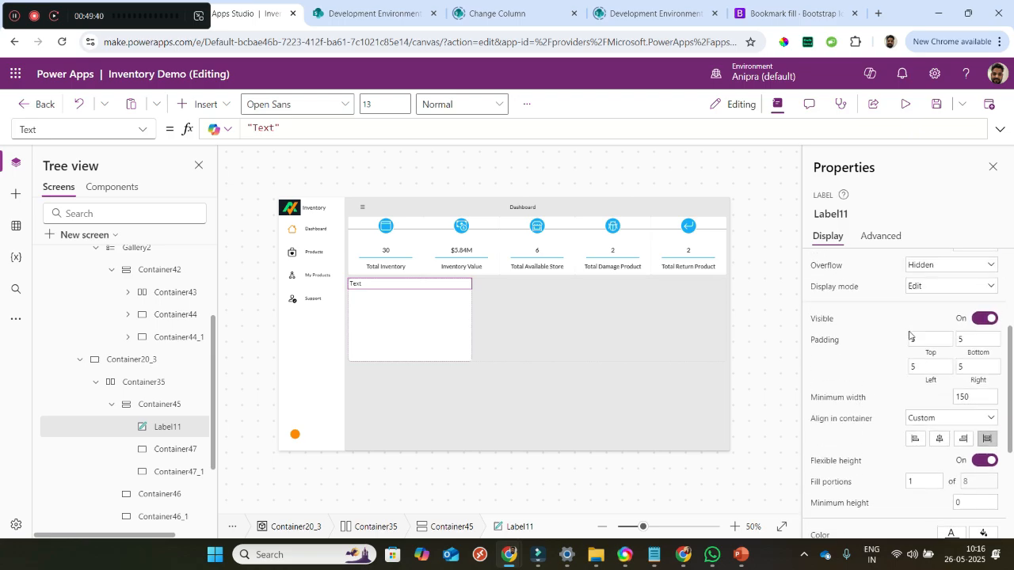
left_click(939, 267)
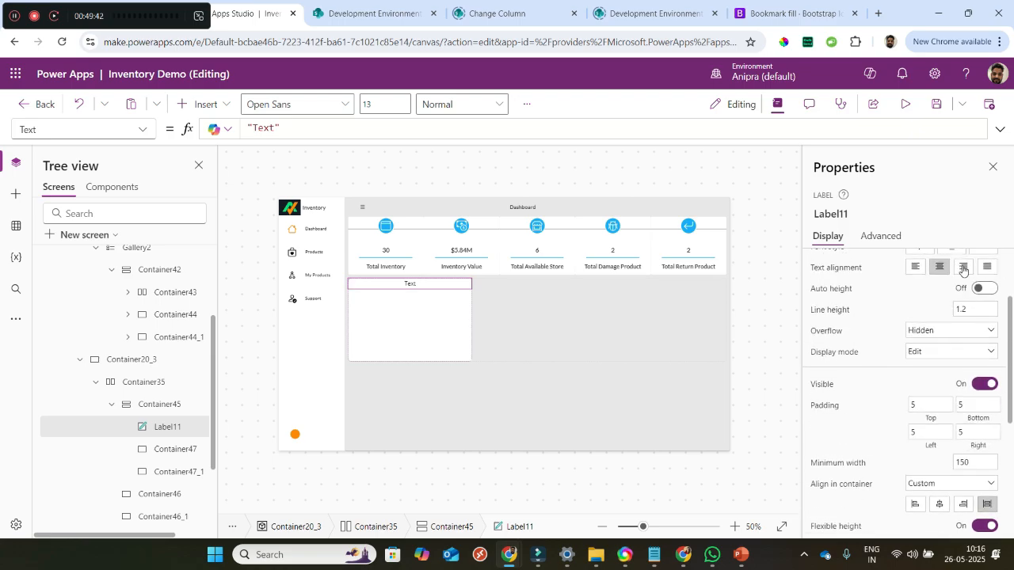
left_click(964, 268)
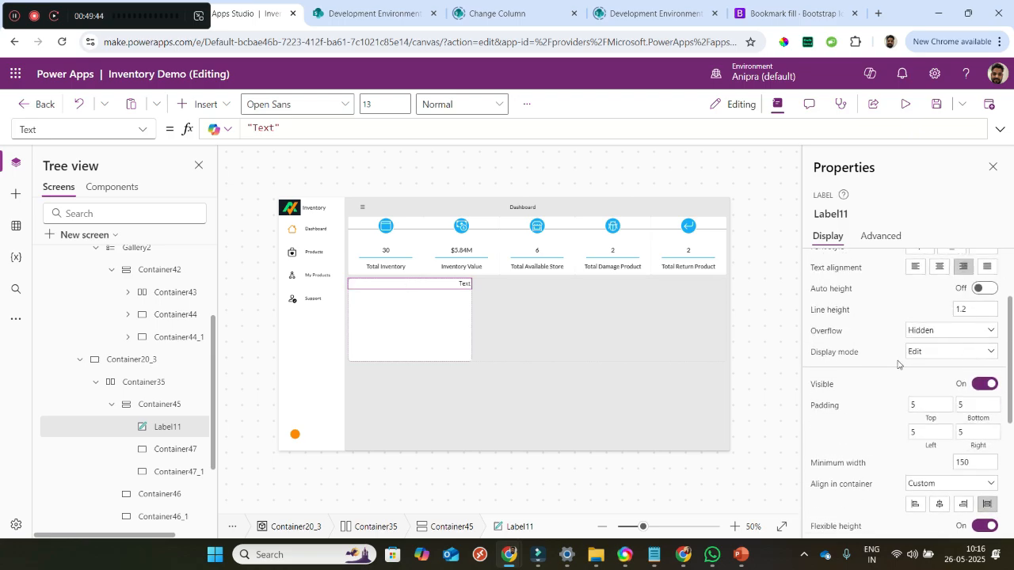
scroll(900, 364, "up", 3)
left_click_drag(937, 265, 813, 280)
type("Inventory Status")
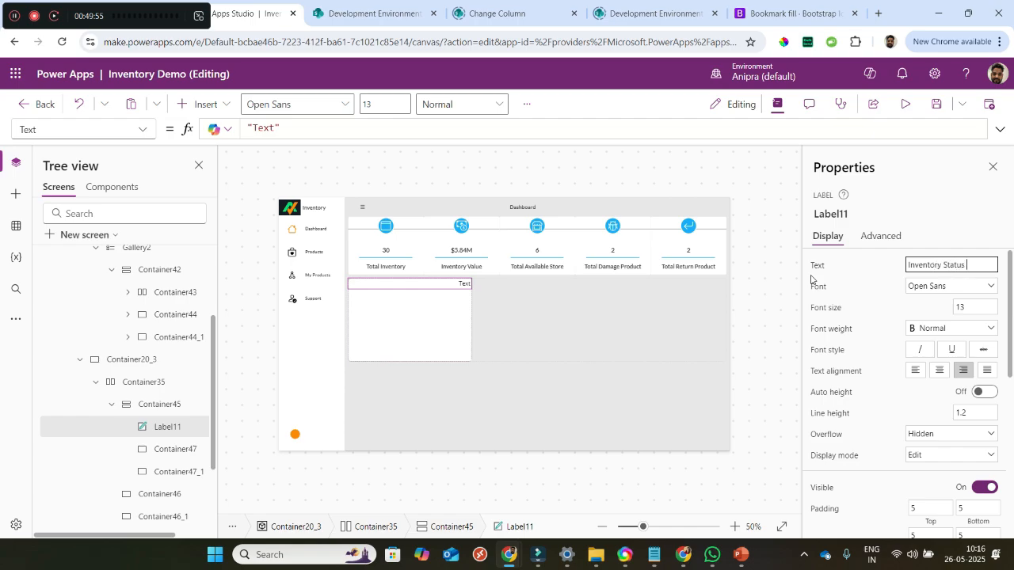
type("Summary")
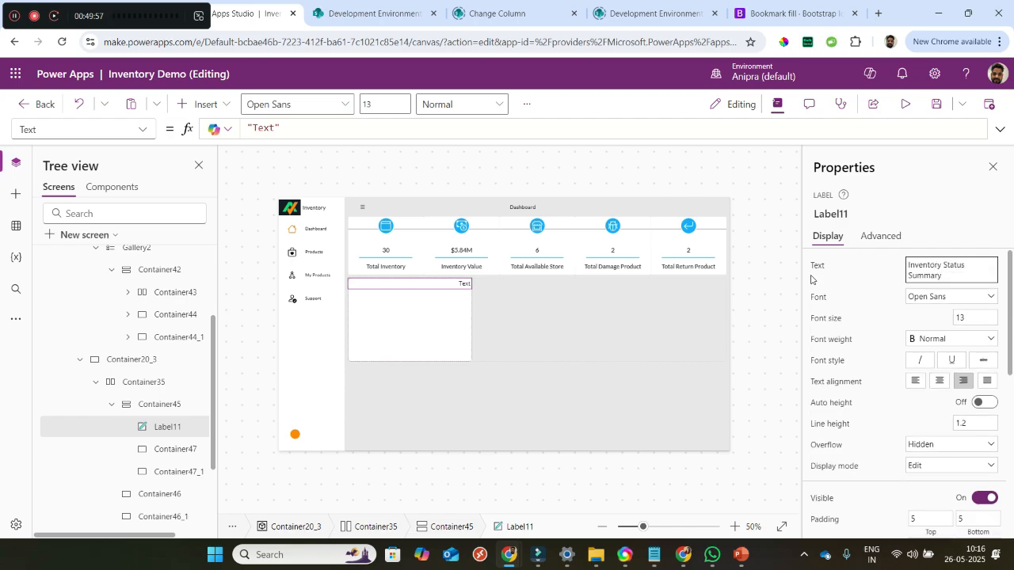
- Set Label11's font, font size and font weight to the variables _Font, _FontSize and _FontWeight
left_click(814, 299)
type("_f")
key("Tab")
left_click(818, 321)
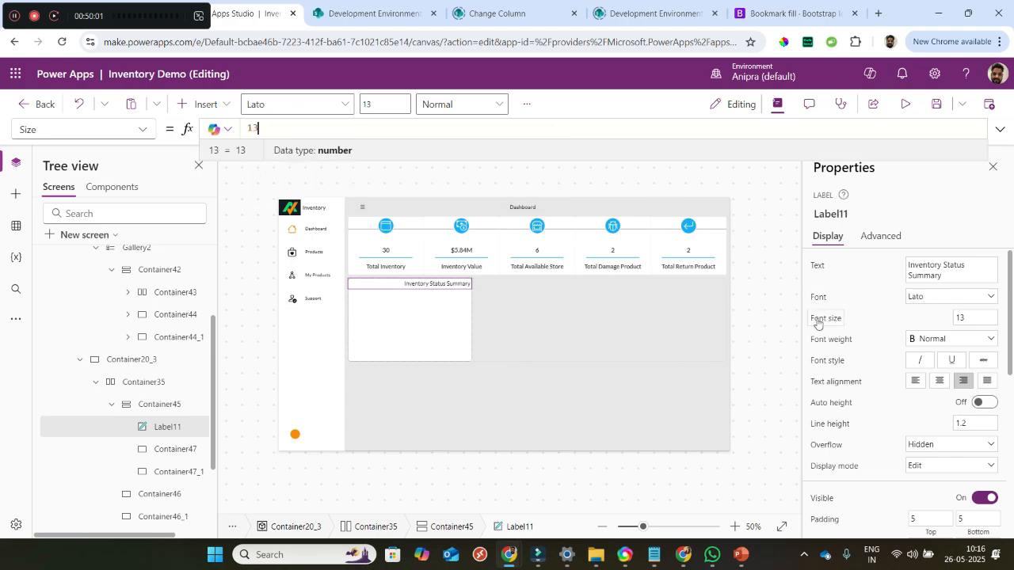
type("_fon")
key("Tab")
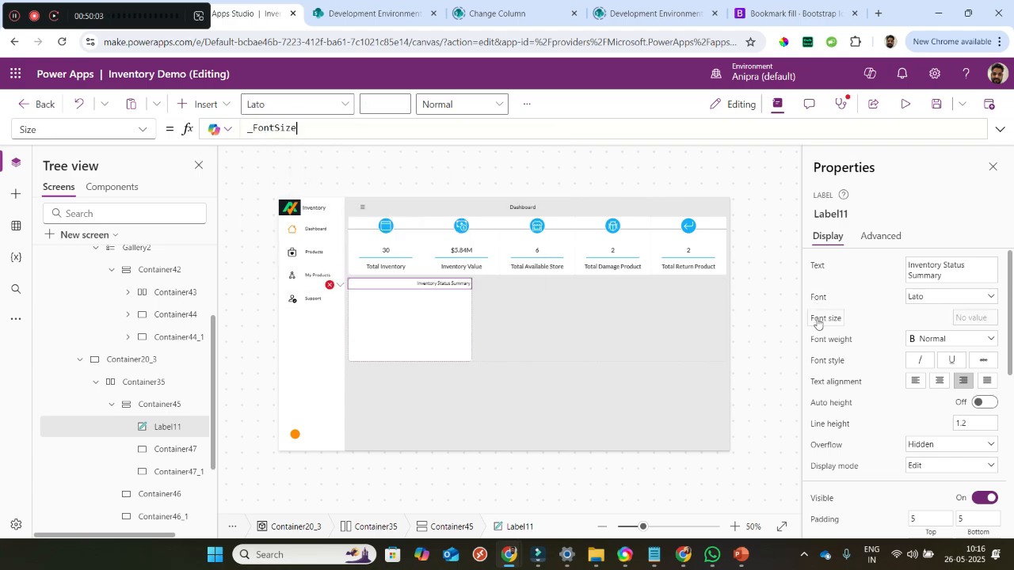
left_click(827, 342)
type("_fon")
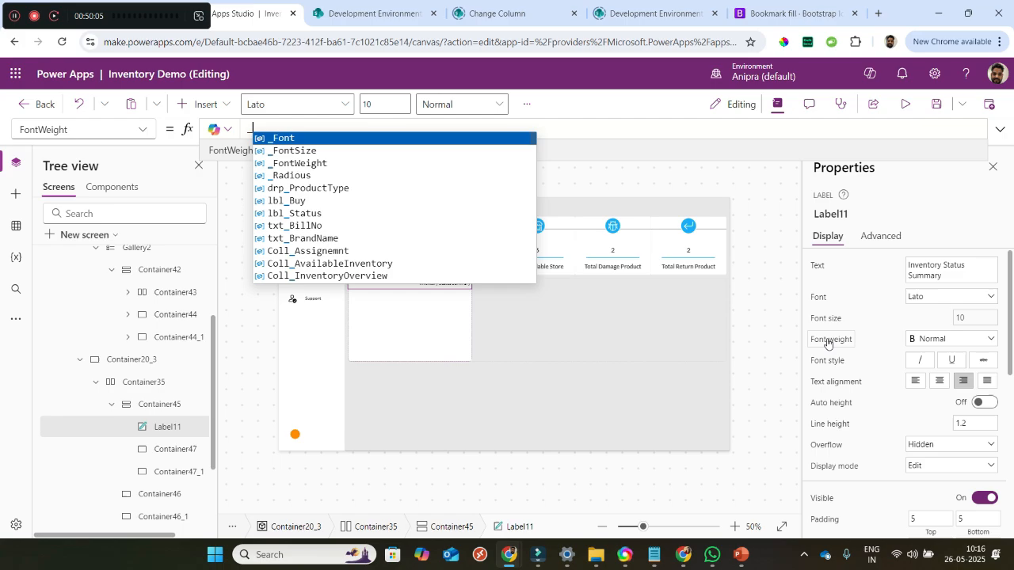
key("Down")
key("Down")
key("Tab")
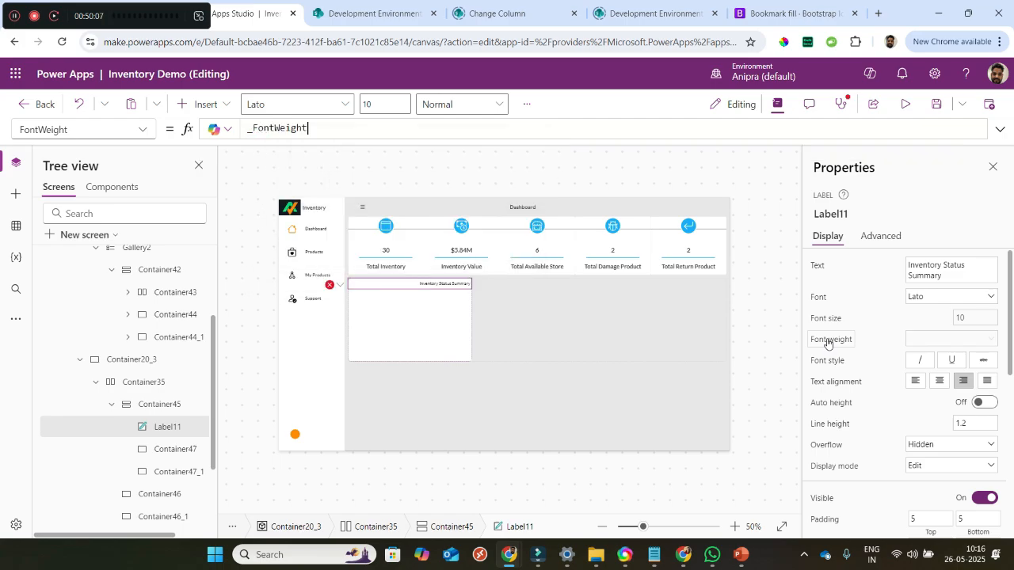
- Set the text color of Label11 to the variable Color_Label
scroll(863, 400, "down", 5)
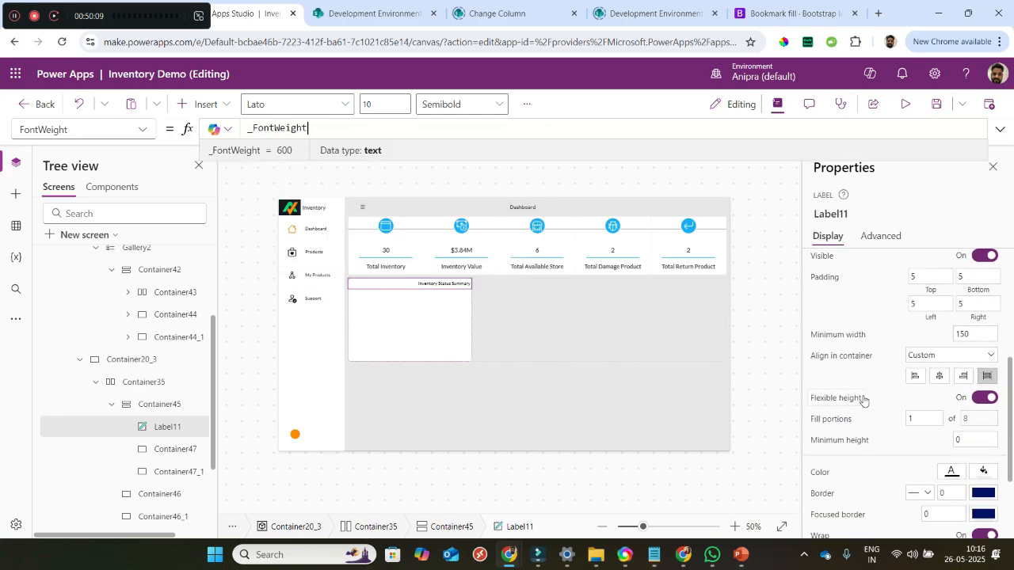
left_click(822, 387)
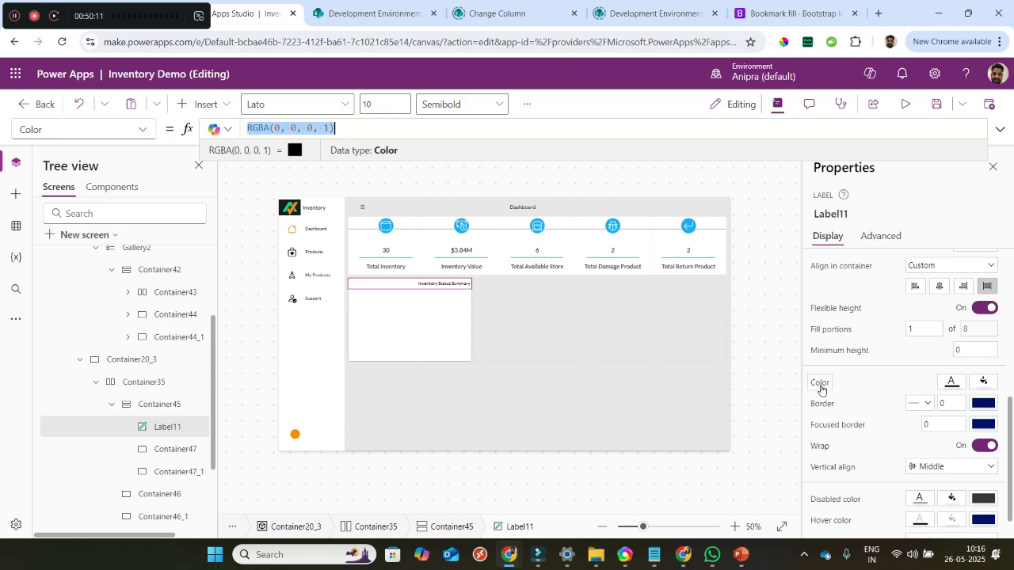
type("color_")
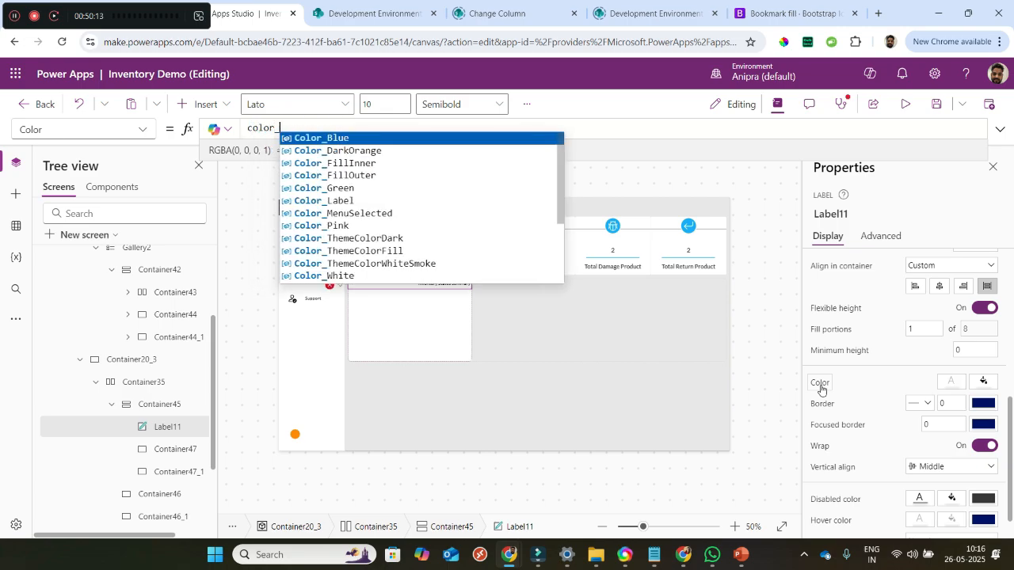
type("bl")
key("Tab")
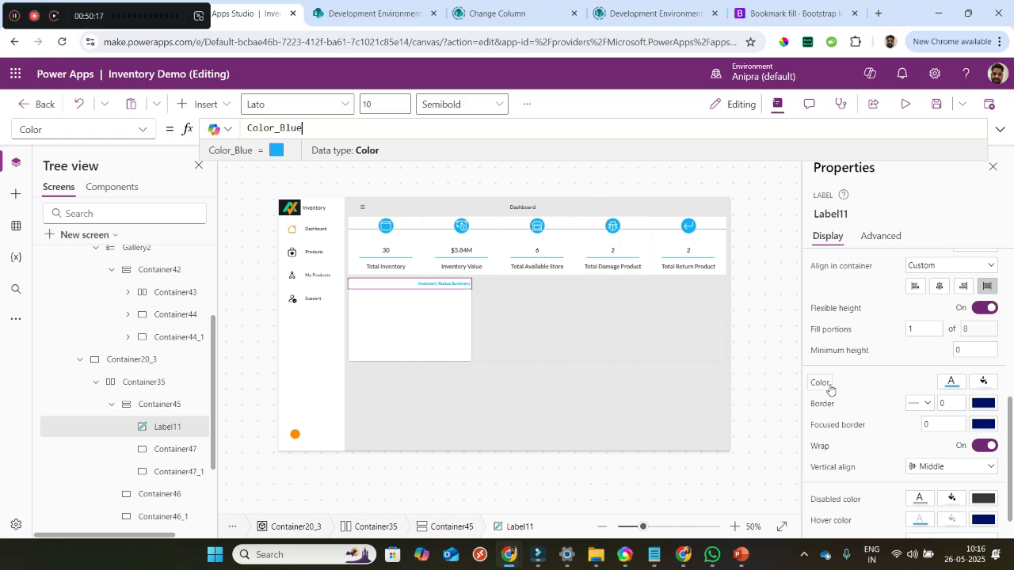
key("BackSpace")
type("Label")
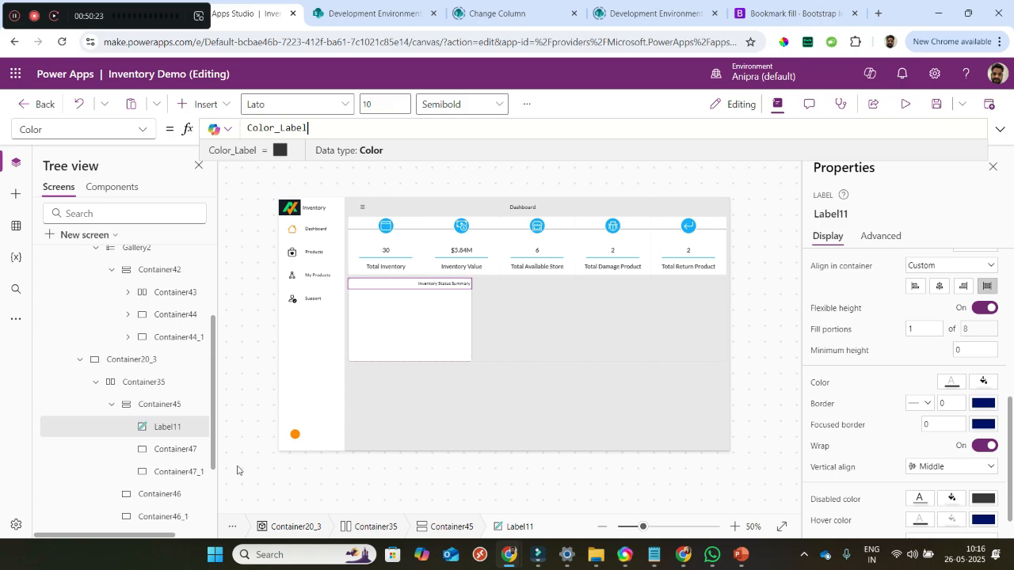
- Insert a blank horizontal gallery into Container47
left_click(187, 451)
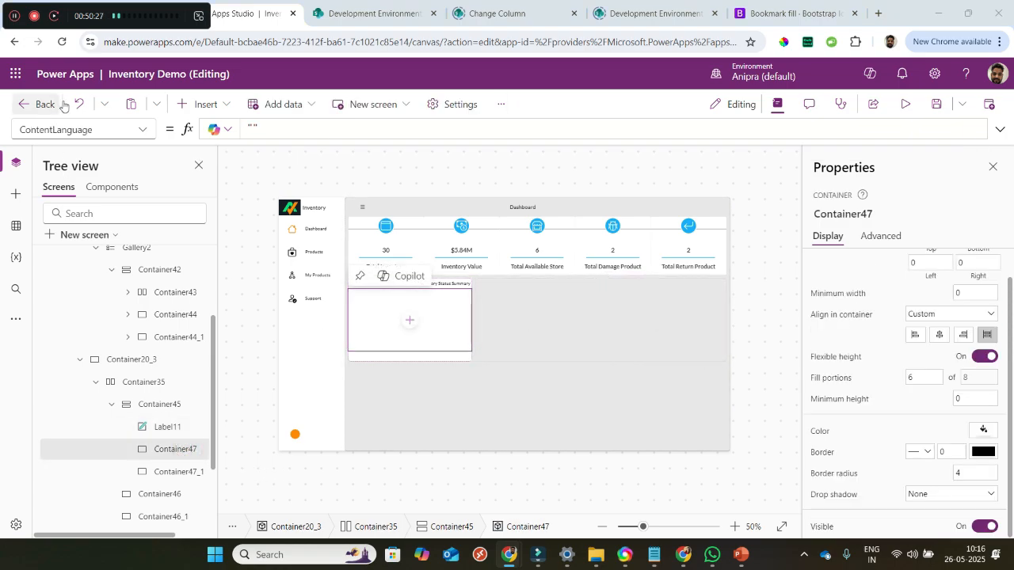
left_click(205, 111)
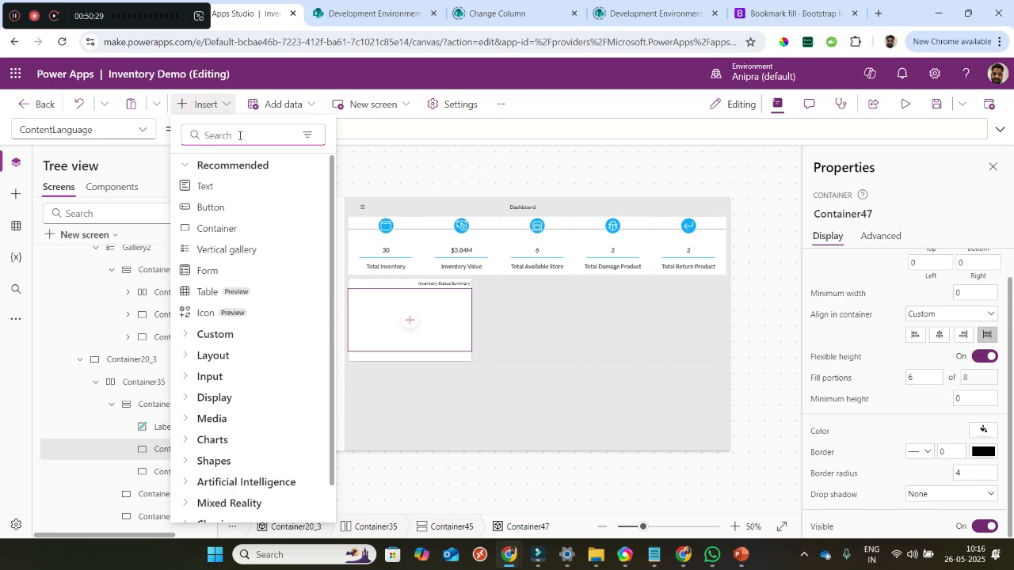
type("gall")
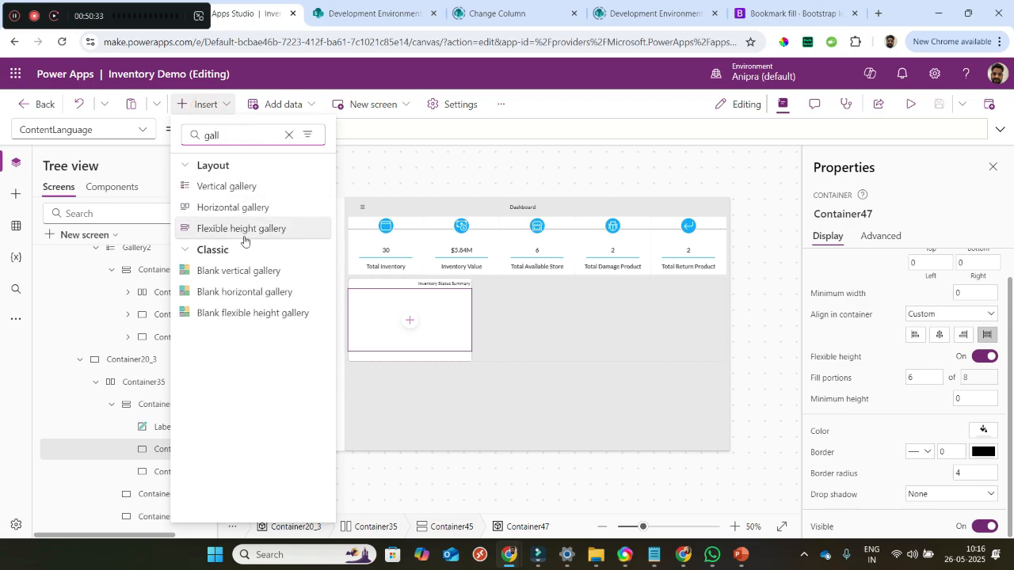
left_click(247, 291)
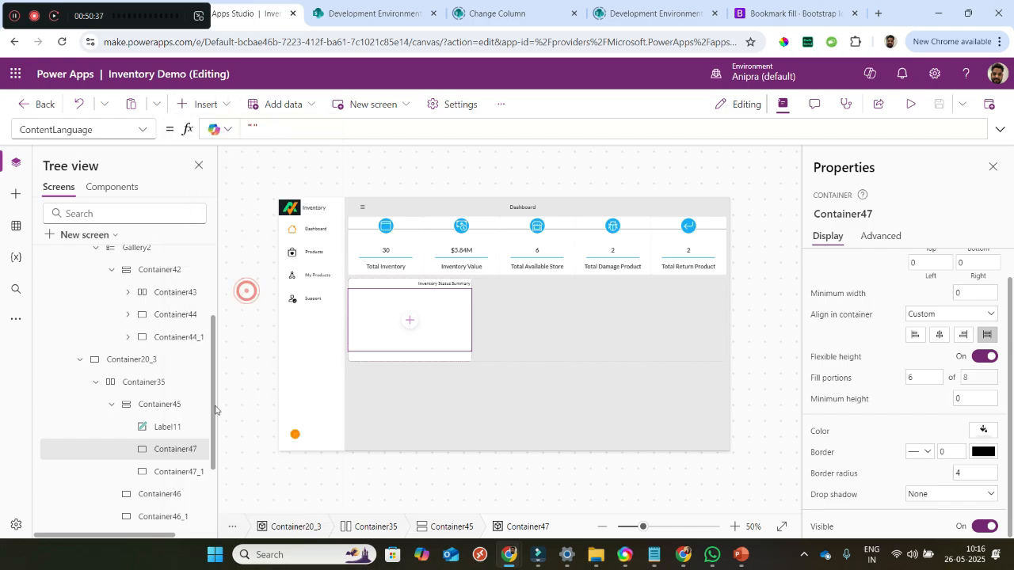
- Set the new gallery's width to Parent.Width and its height to Parent.Height
scroll(166, 443, "down", 1)
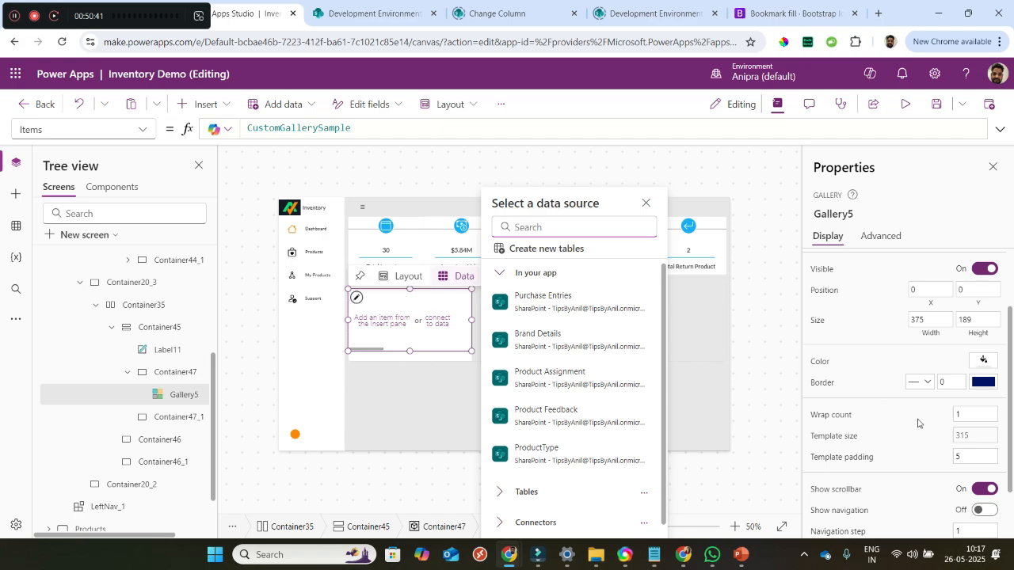
left_click(926, 338)
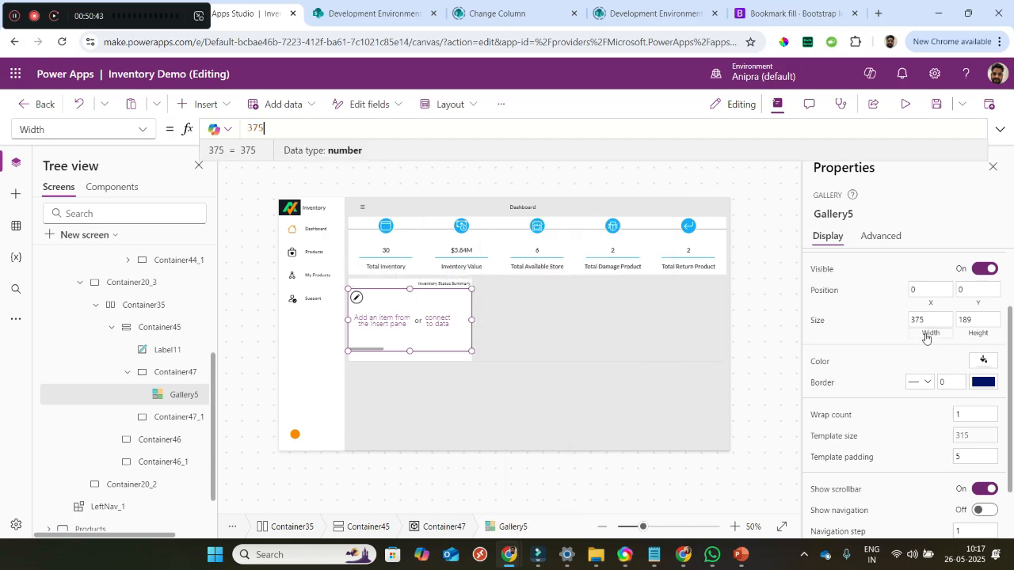
type("Parent.Width")
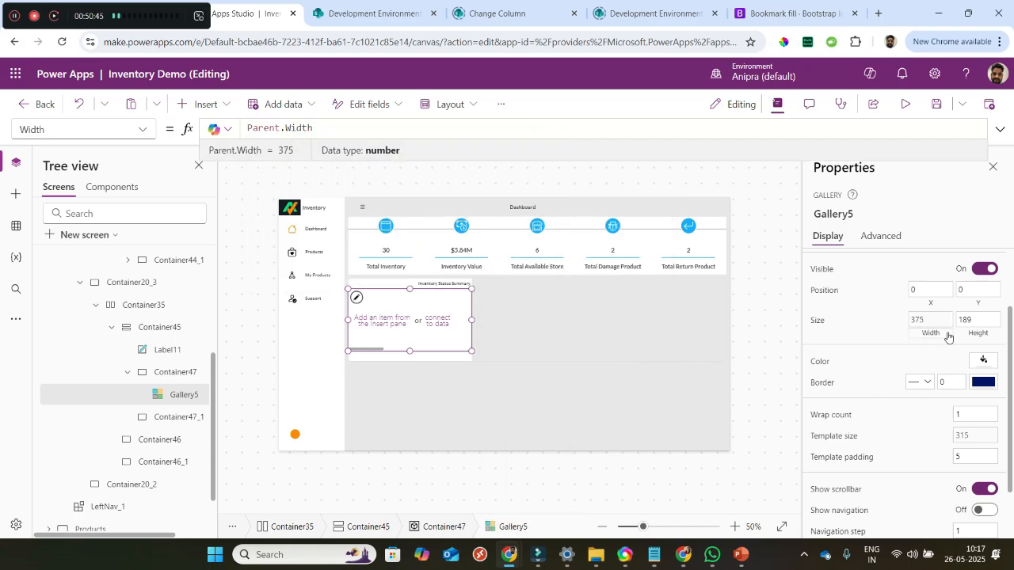
left_click(963, 337)
key("ctrl+p")
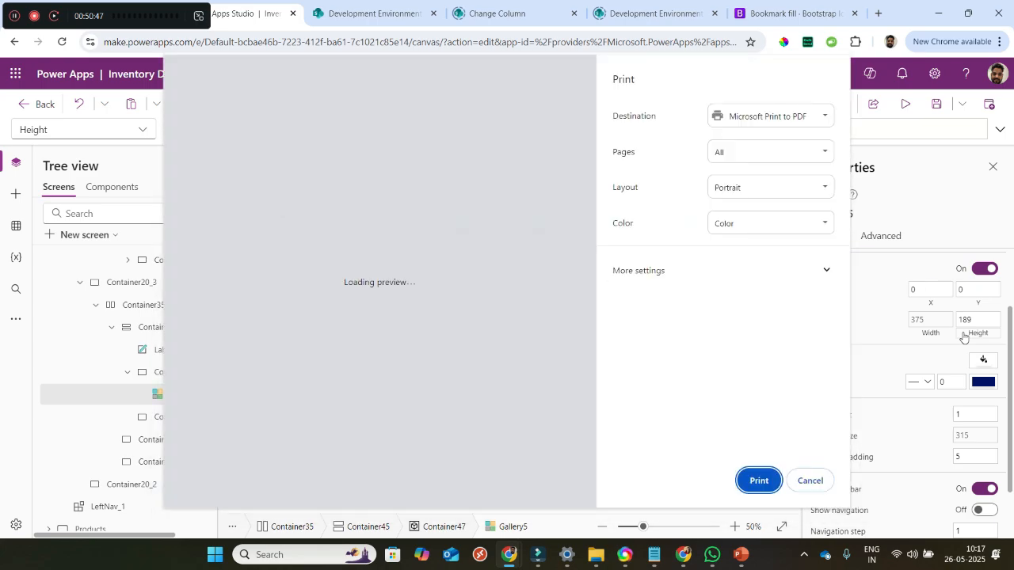
left_click(810, 480)
key("ctrl+a")
type("Parent.Height")
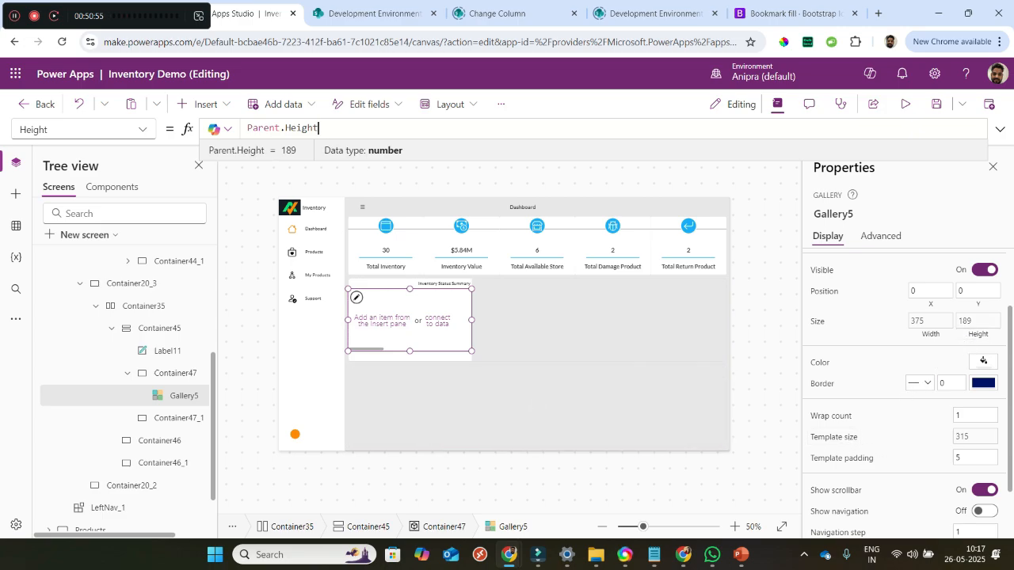
key("Return")
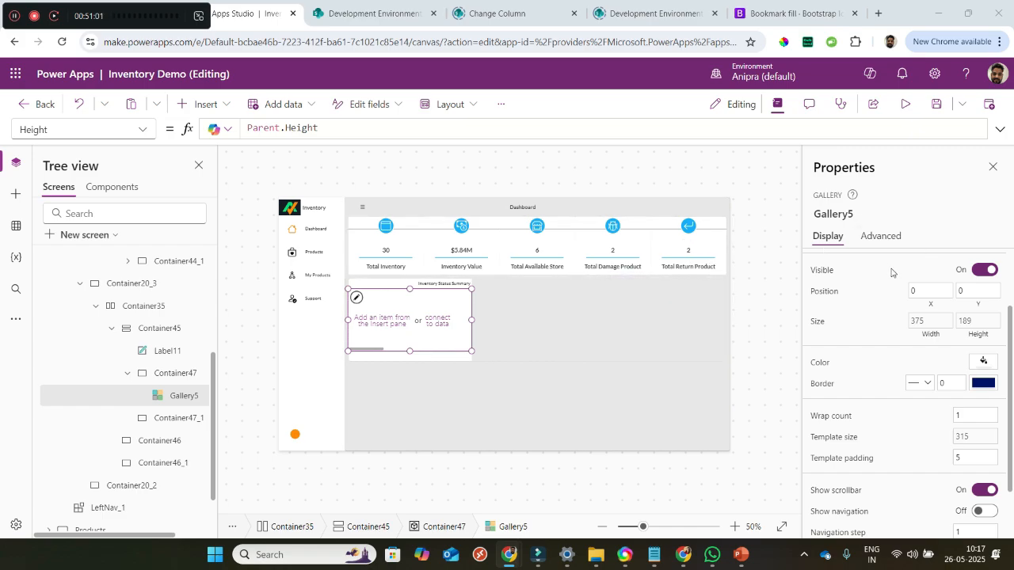
- Set the data source of Gallery5 to the collection Coll_TotalAndAvailableInventory
scroll(885, 313, "up", 2)
left_click(838, 269)
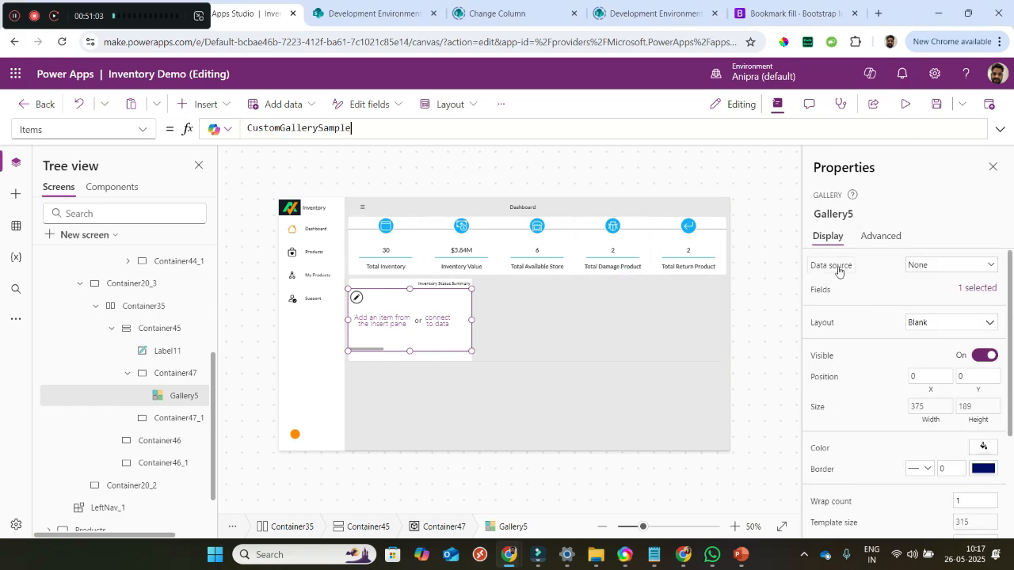
key("ctrl+a")
type("Coll_TotalAndAvailableInventory")
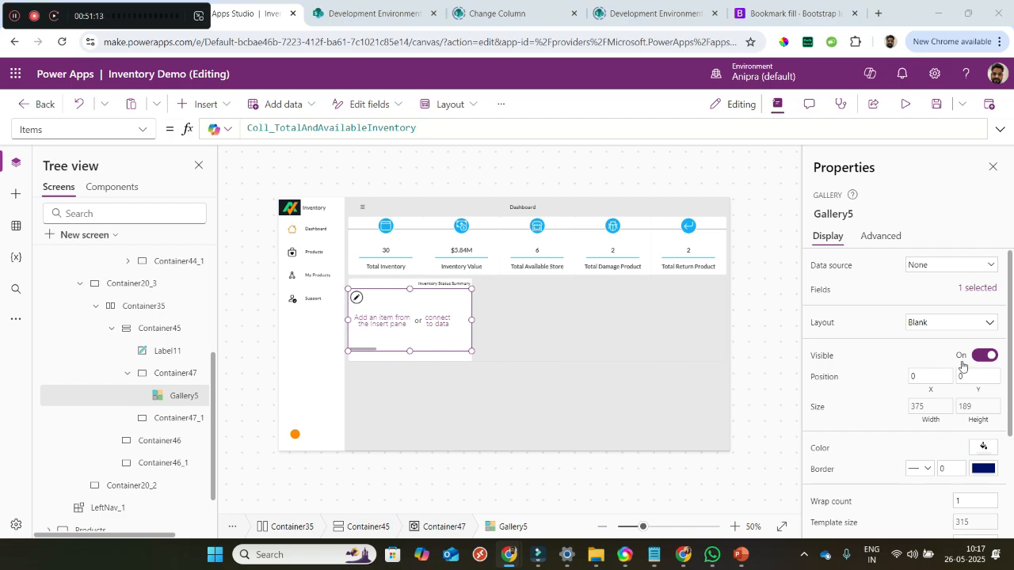
- Set Gallery5's template size to Parent.Width/Self.AllItemsCount and its template padding to 0
scroll(851, 437, "down", 2)
left_click(833, 389)
key("ctrl+a")
type("Parent")
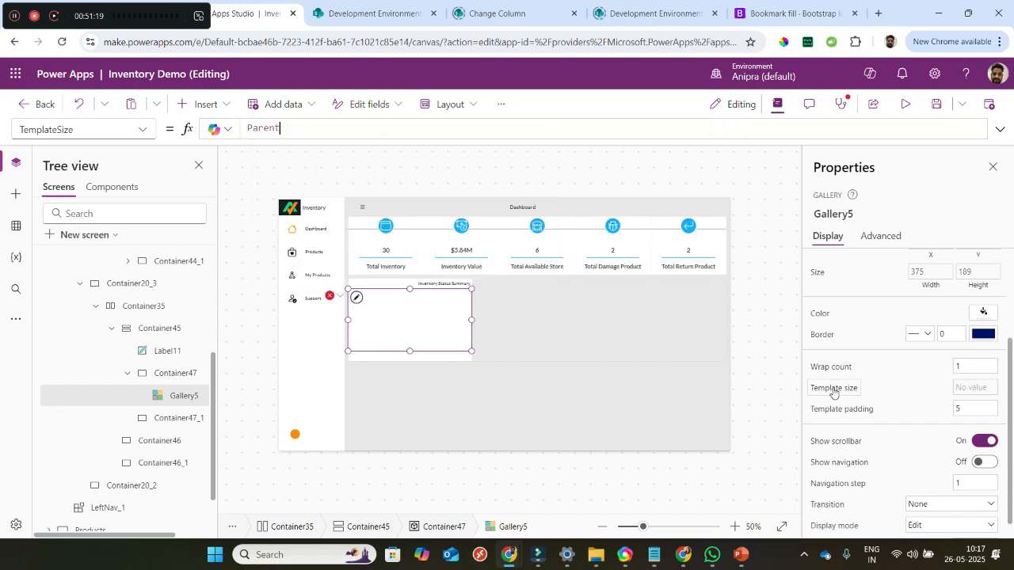
type(".Width/self")
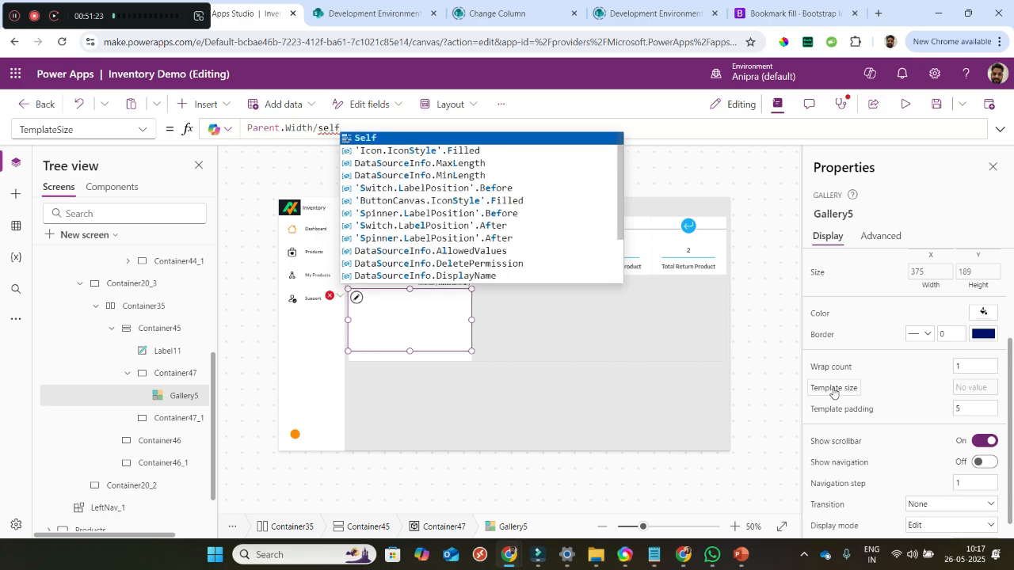
type(".all")
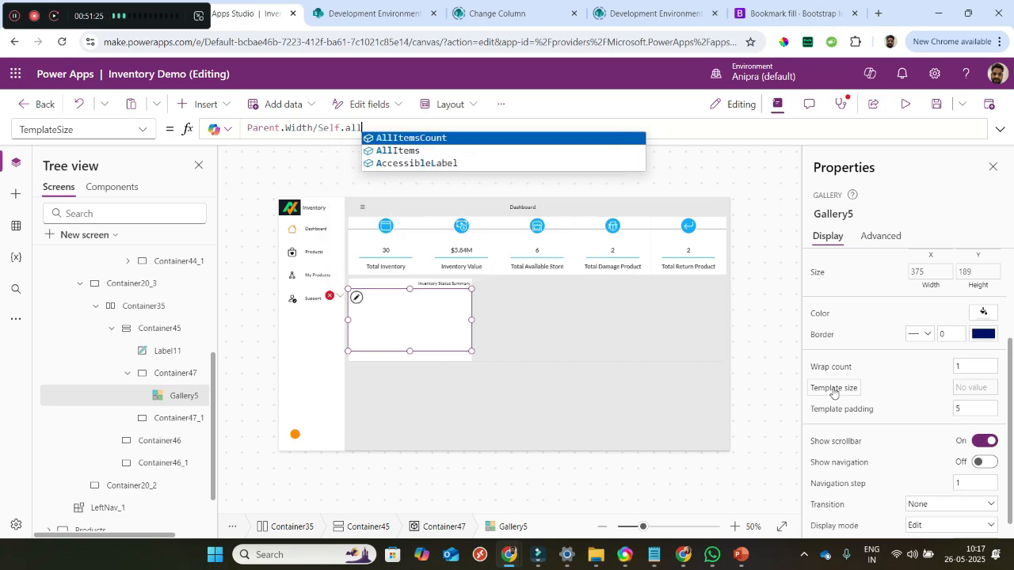
key("Tab")
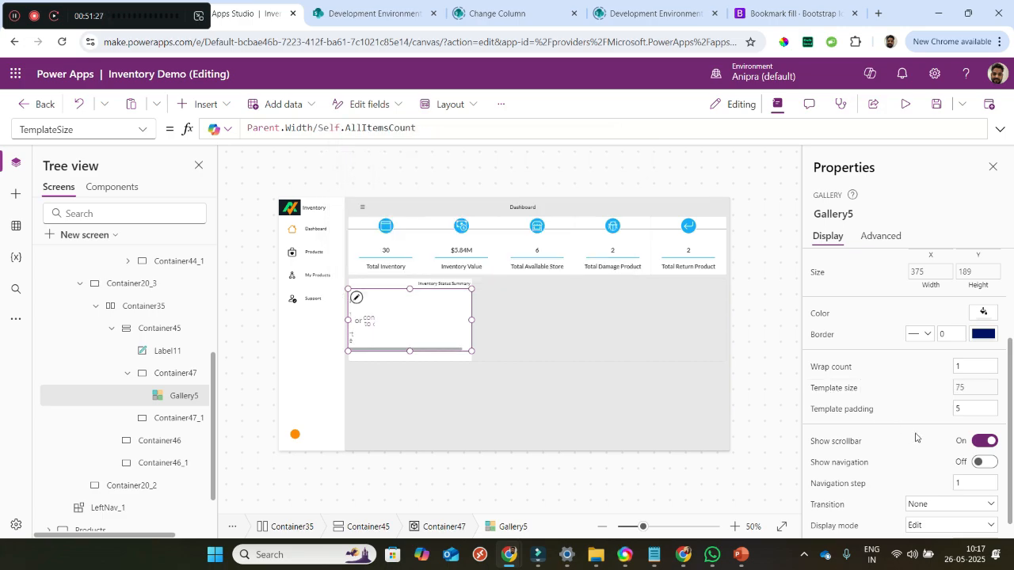
left_click(853, 410)
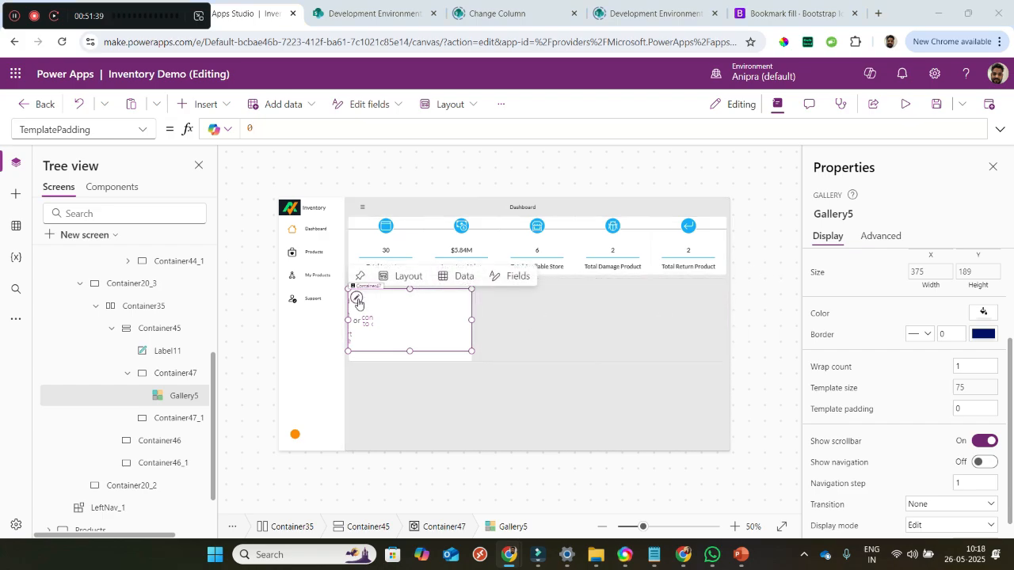
- Insert a horizontal container into the template of Gallery5
left_click(220, 104)
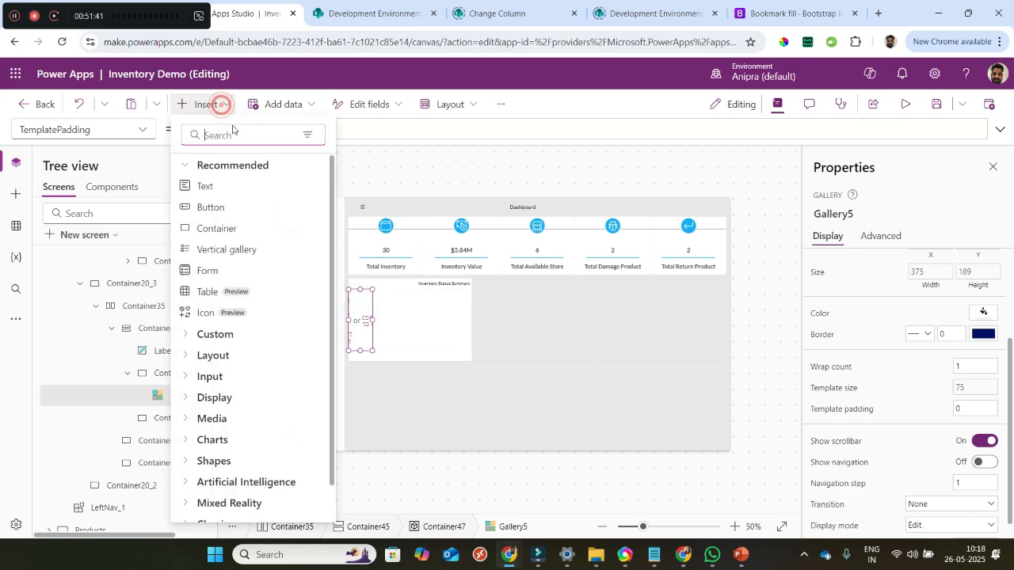
type("hori")
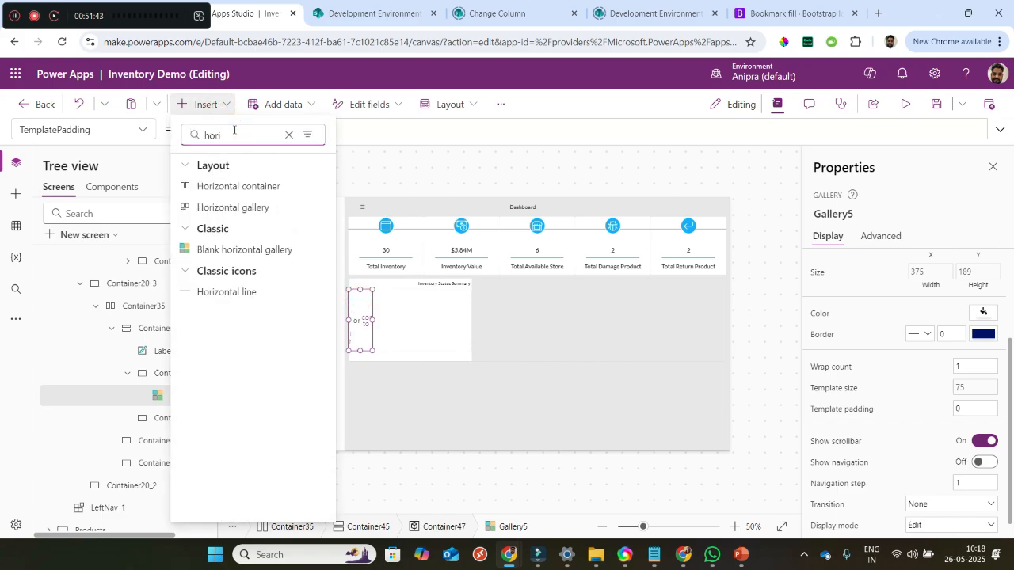
left_click(249, 185)
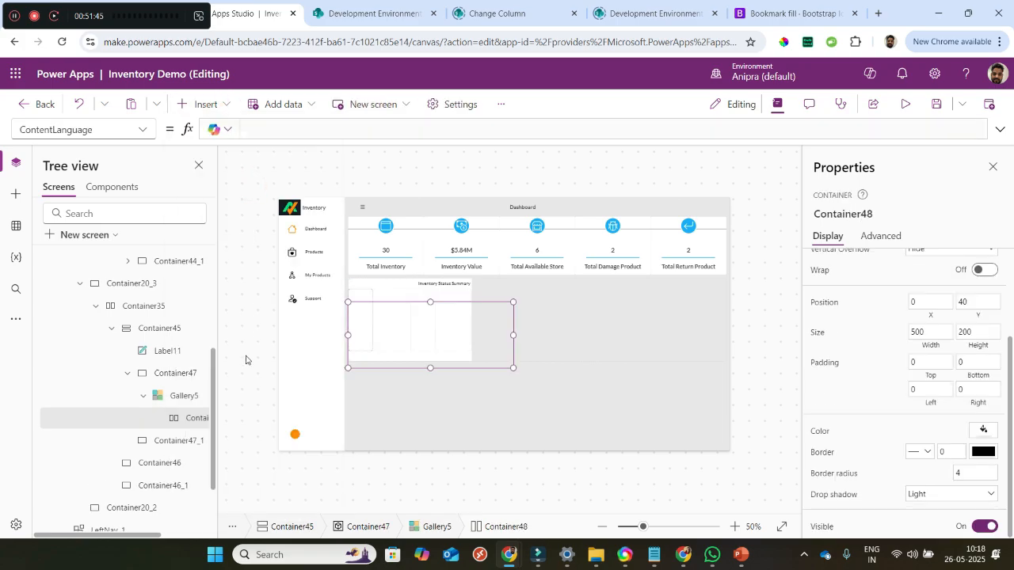
- Set Container48's width to Parent.TemplateWidth and its height to Parent.TemplateHeight
left_click(919, 346)
type("pa")
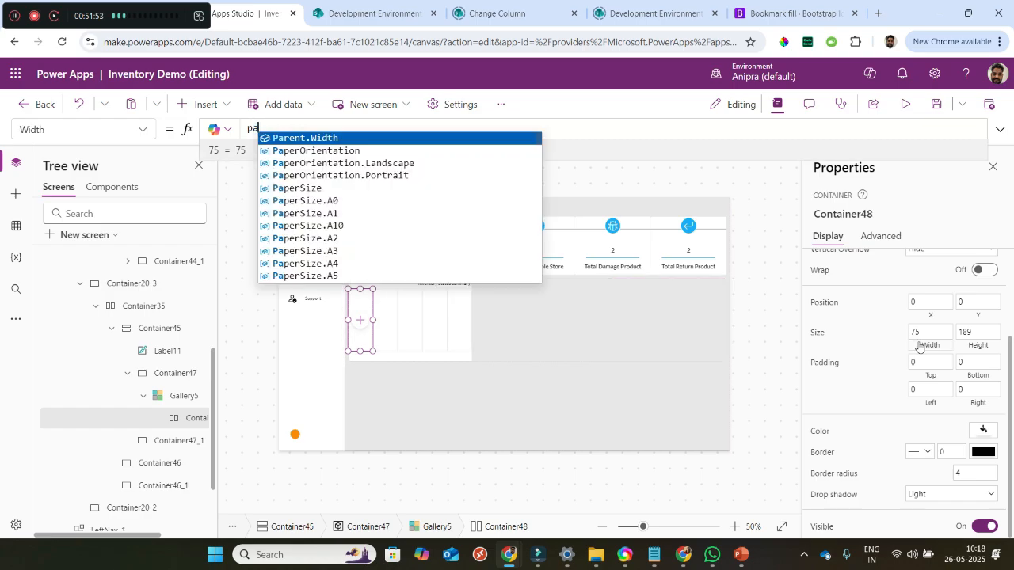
type("rent.")
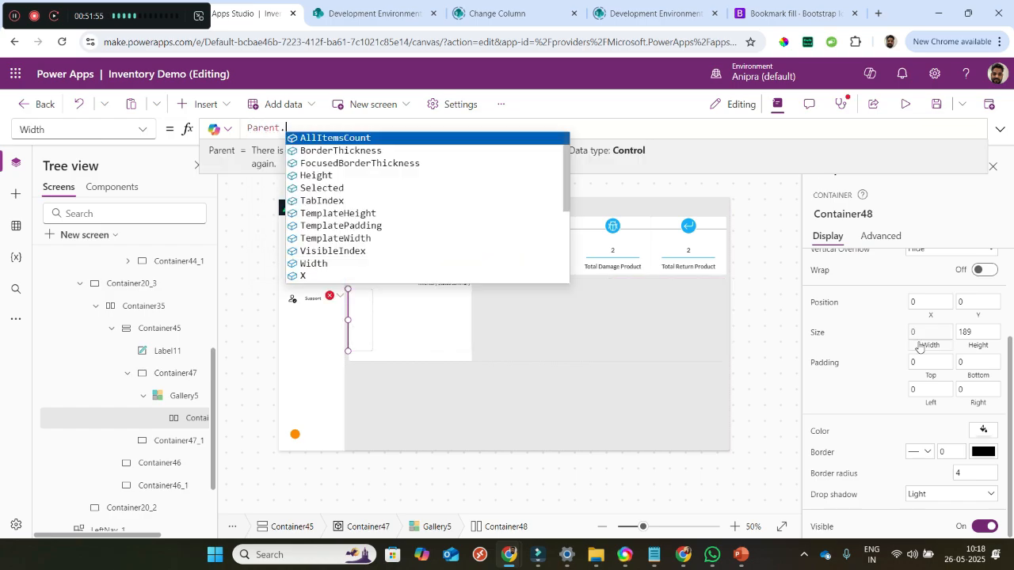
type("Temp")
key("Down")
key("Down")
key("Tab")
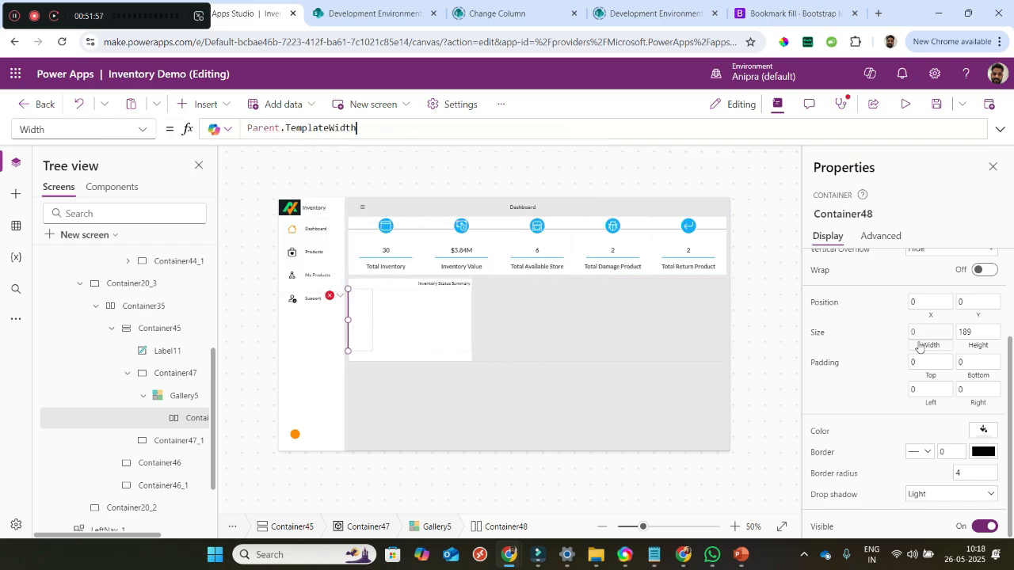
left_click(963, 354)
type("pa")
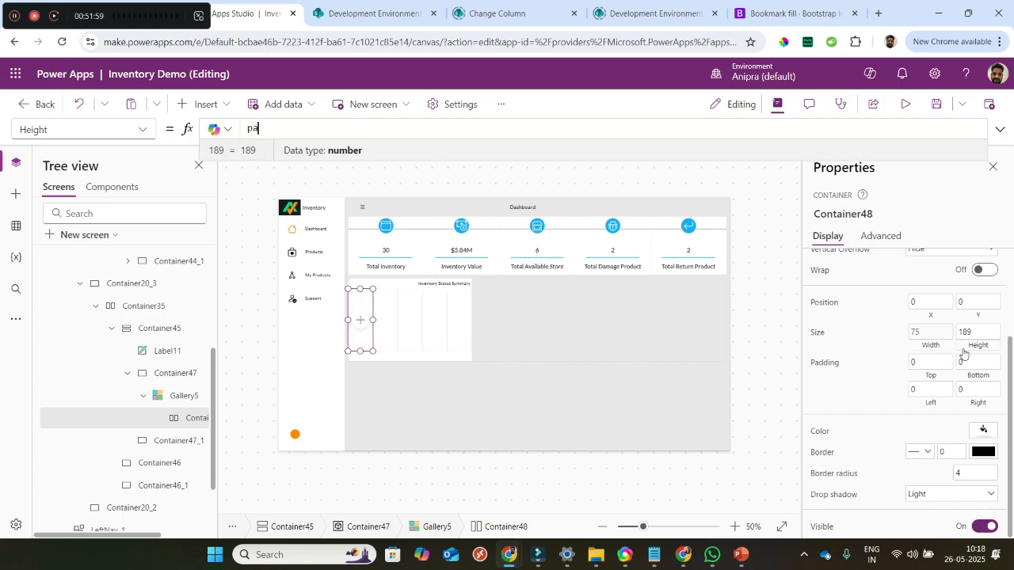
type("rent.tmepl")
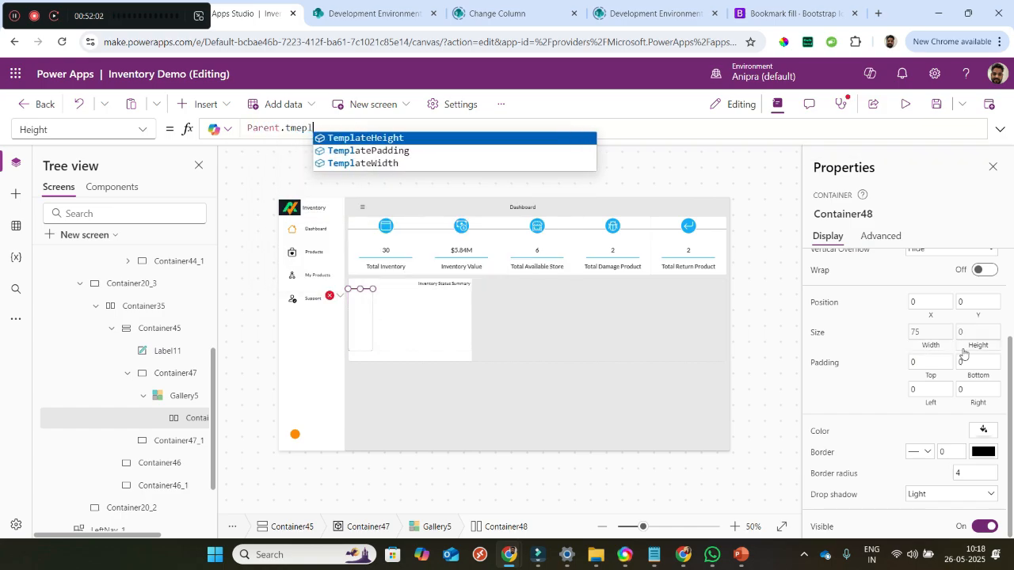
key("Tab")
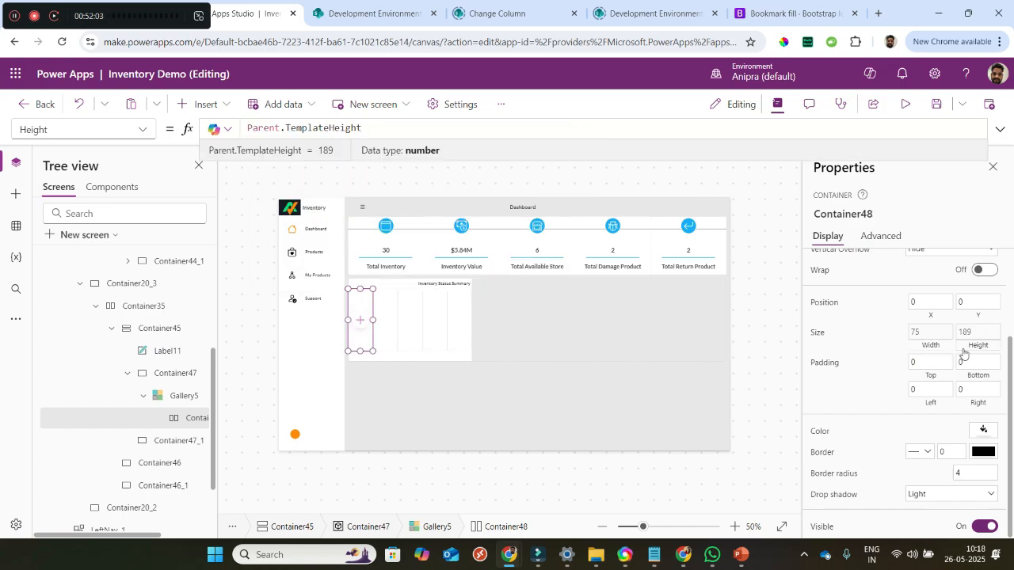
- Set Container48's drop shadow to None and insert a plain container inside it
left_click(919, 495)
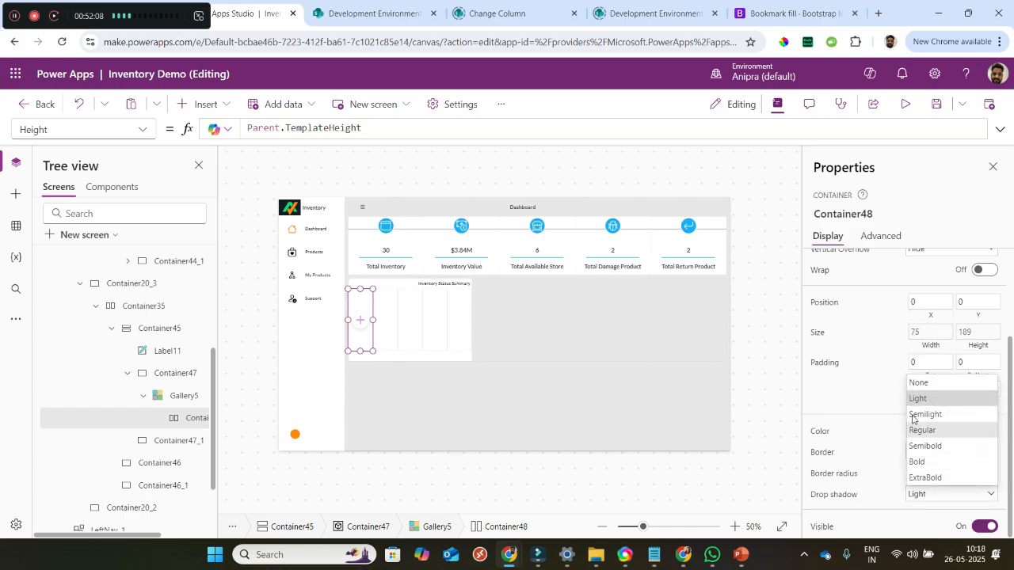
left_click(968, 383)
left_click(204, 104)
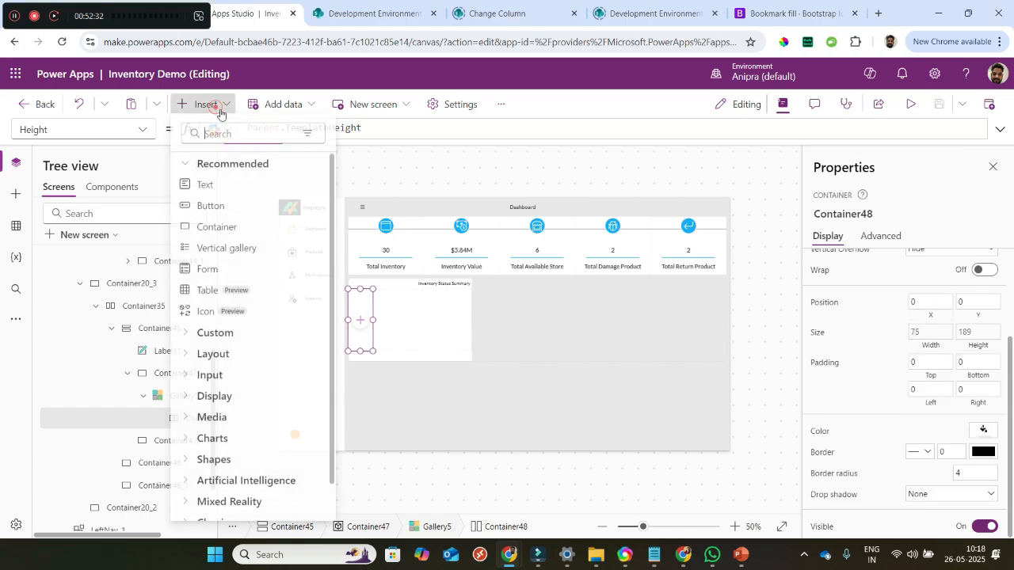
type("cont")
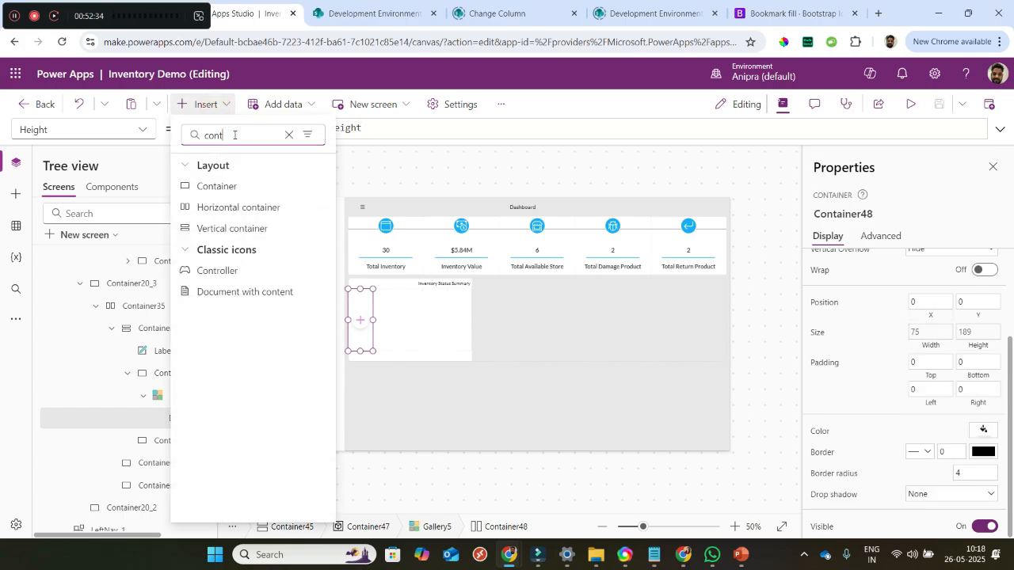
left_click(235, 187)
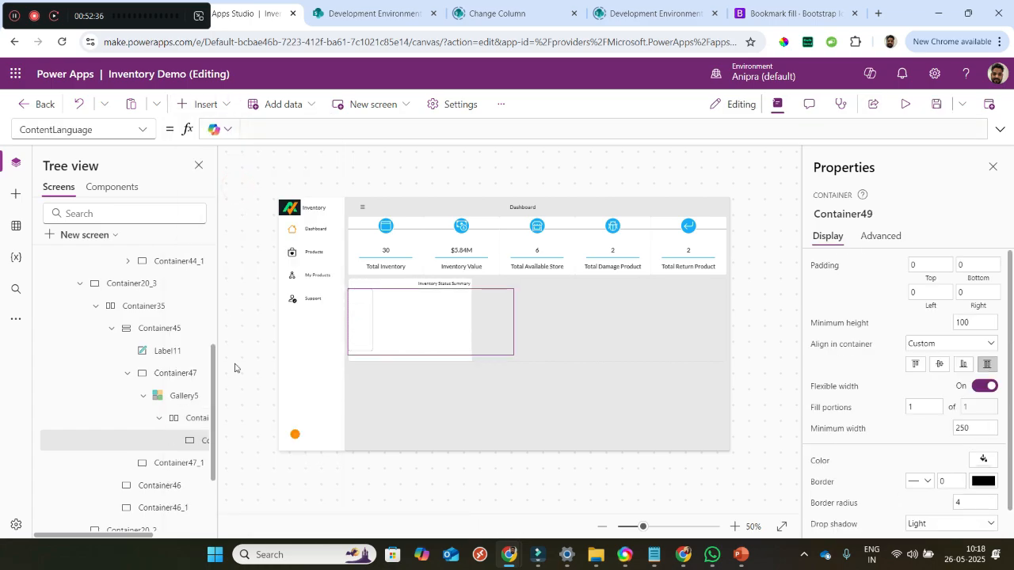
- Set the minimum width and minimum height of Container49 to 0 and its drop shadow to None
double_click(972, 428)
type("0")
left_click(971, 323)
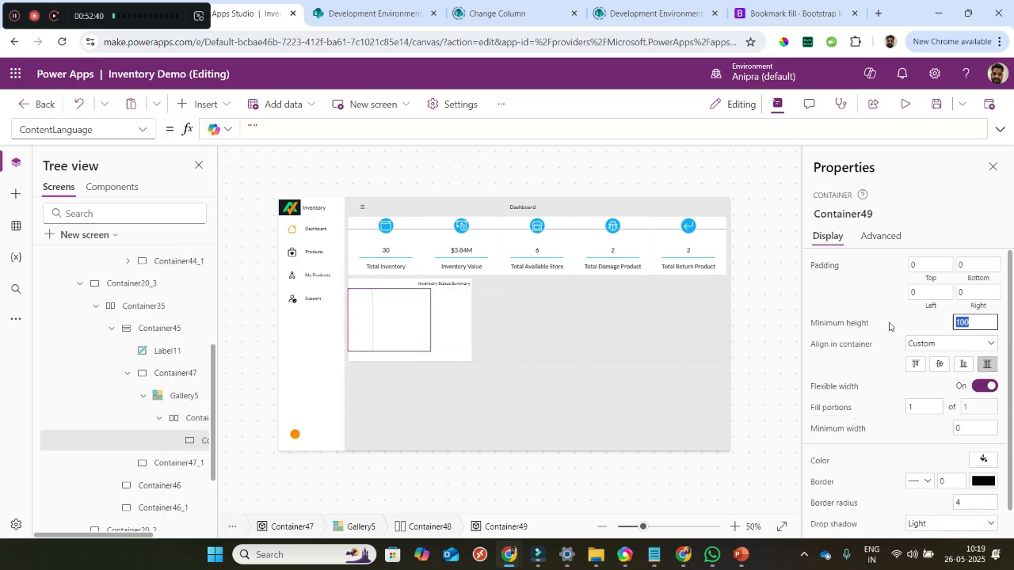
type("0")
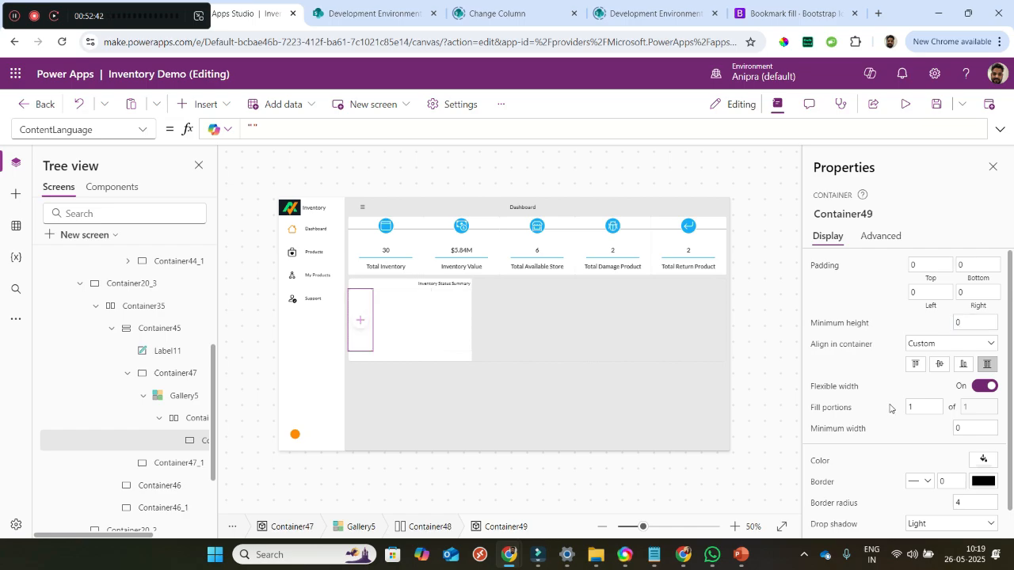
scroll(890, 409, "down", 1)
left_click(935, 496)
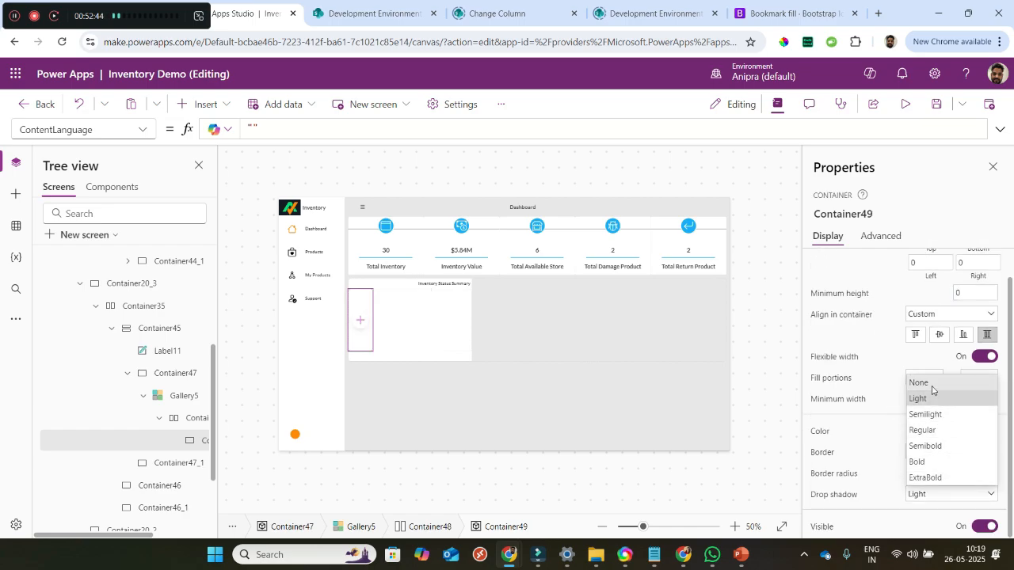
left_click(933, 386)
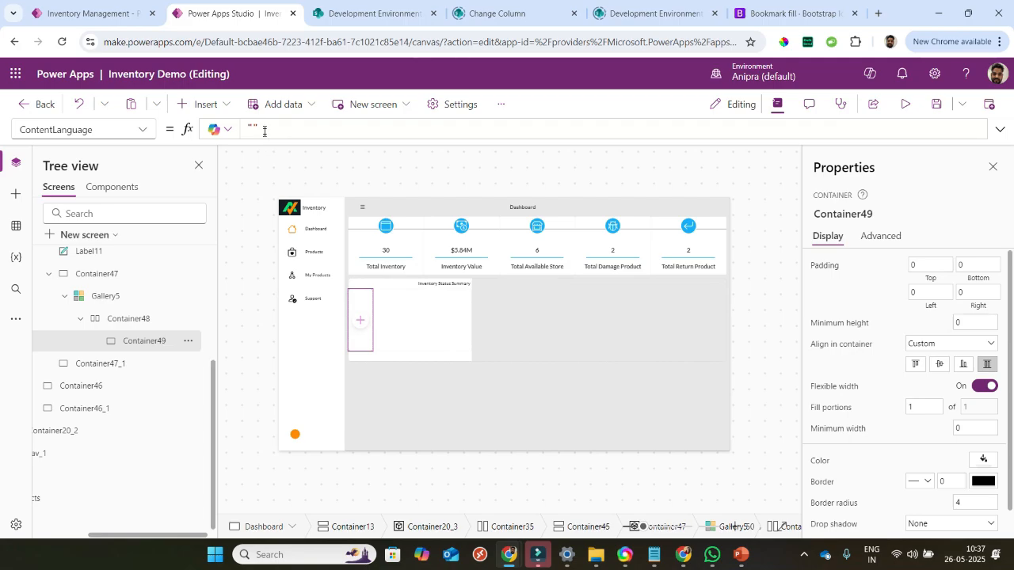
- Insert a classic button into Container49 and rename it btnTotalQty
left_click(207, 104)
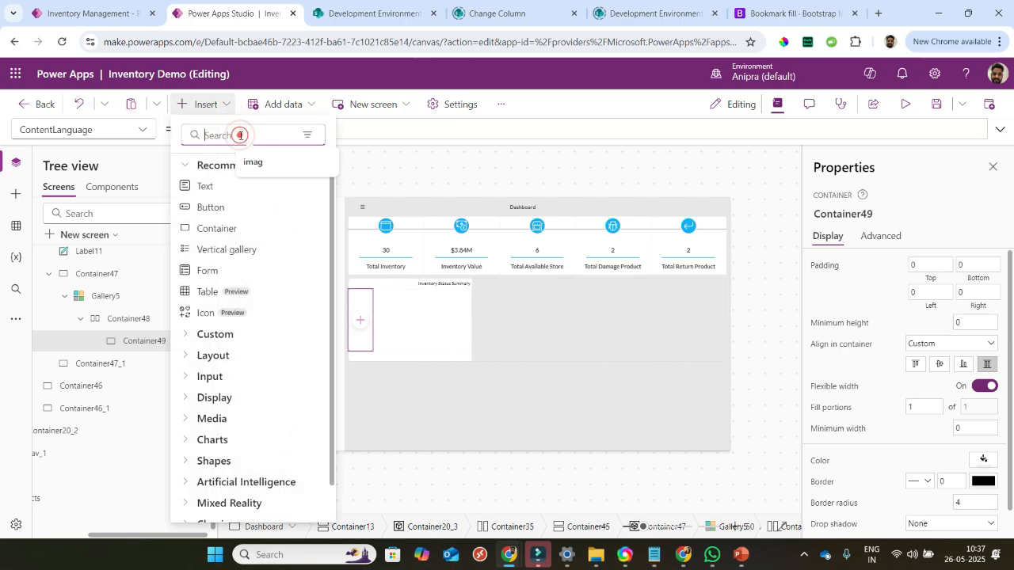
type("but")
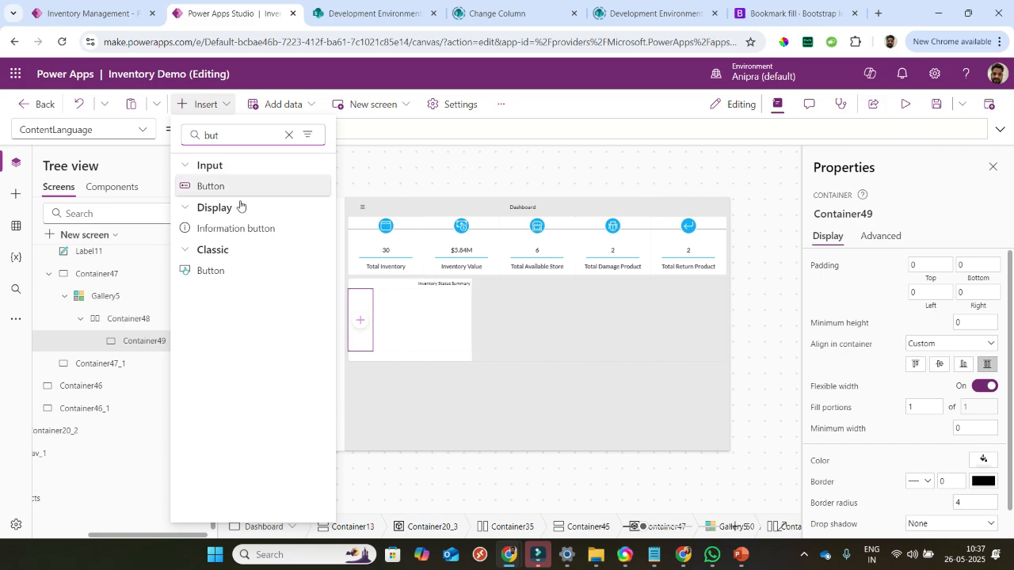
left_click(227, 271)
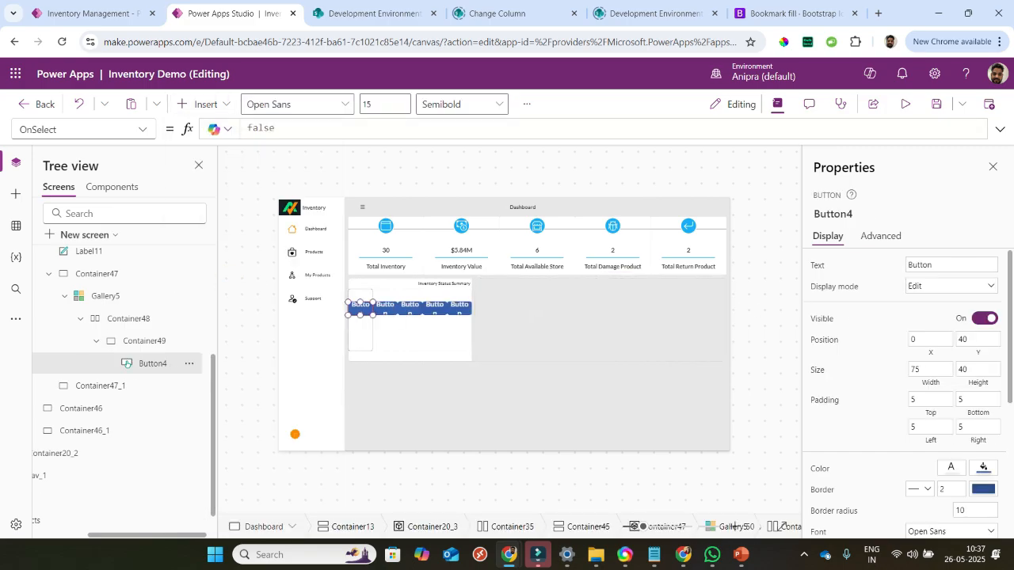
left_click(824, 214)
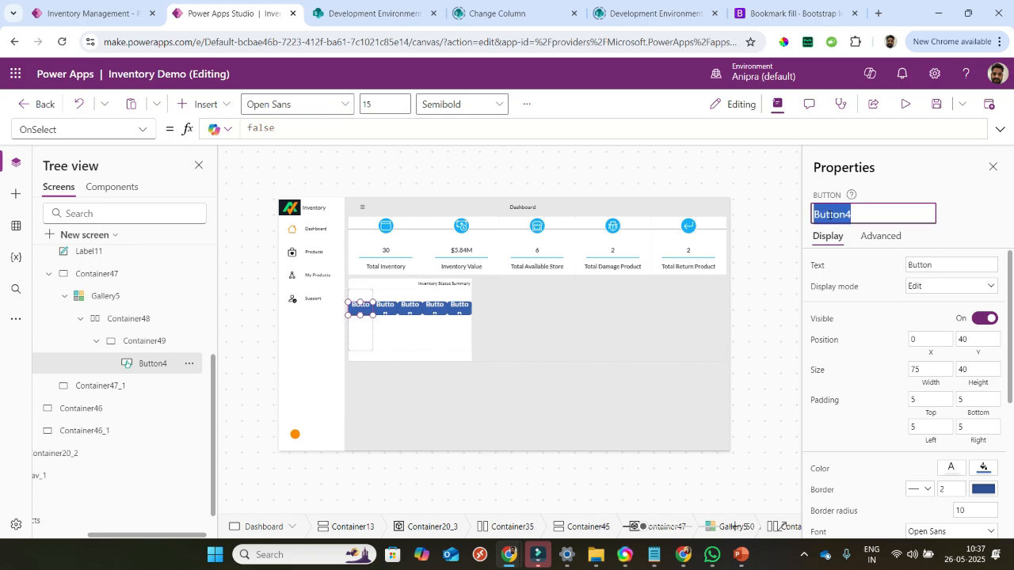
type("btn")
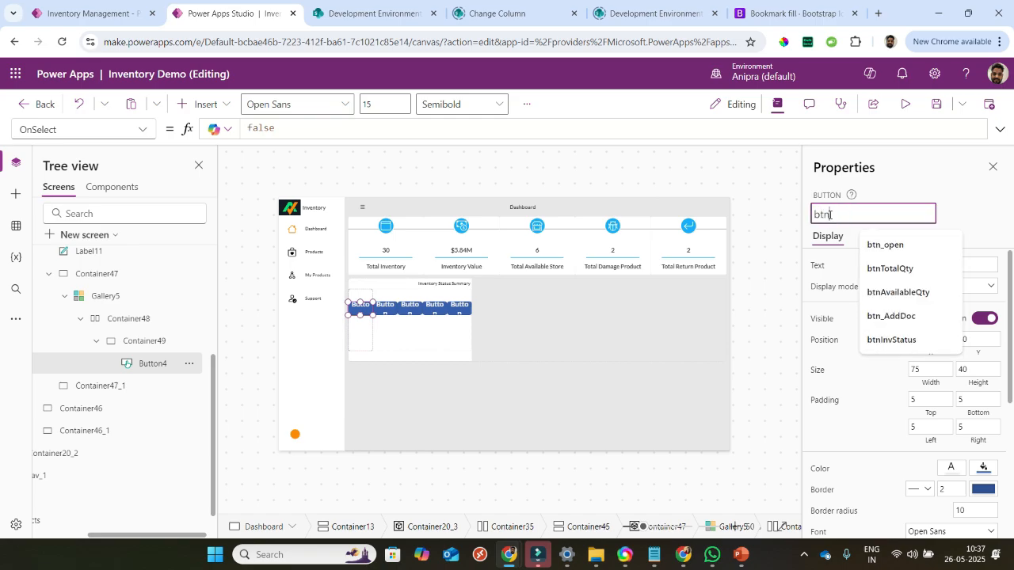
type("Tot")
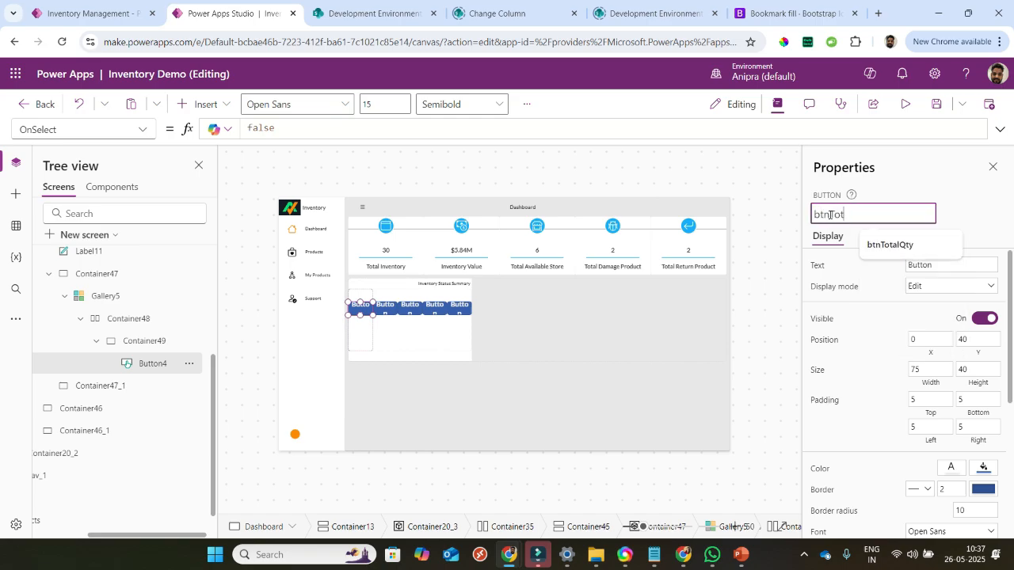
left_click(886, 244)
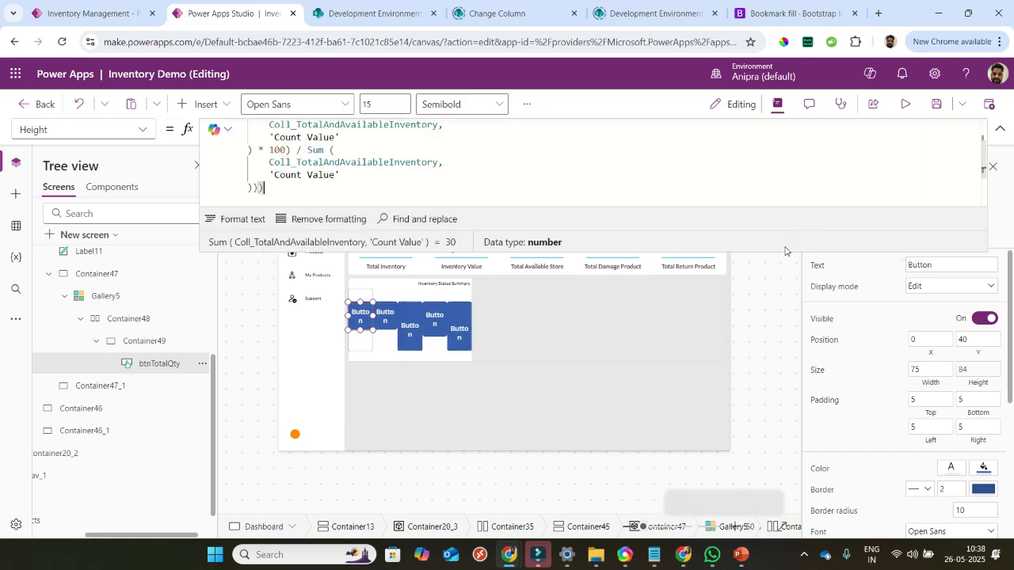
- Compare btnTotalQty's height formula with the Inventory Status Summary chart in the finished Inventory Management app and format the formula text
left_click_drag(784, 251, 785, 375)
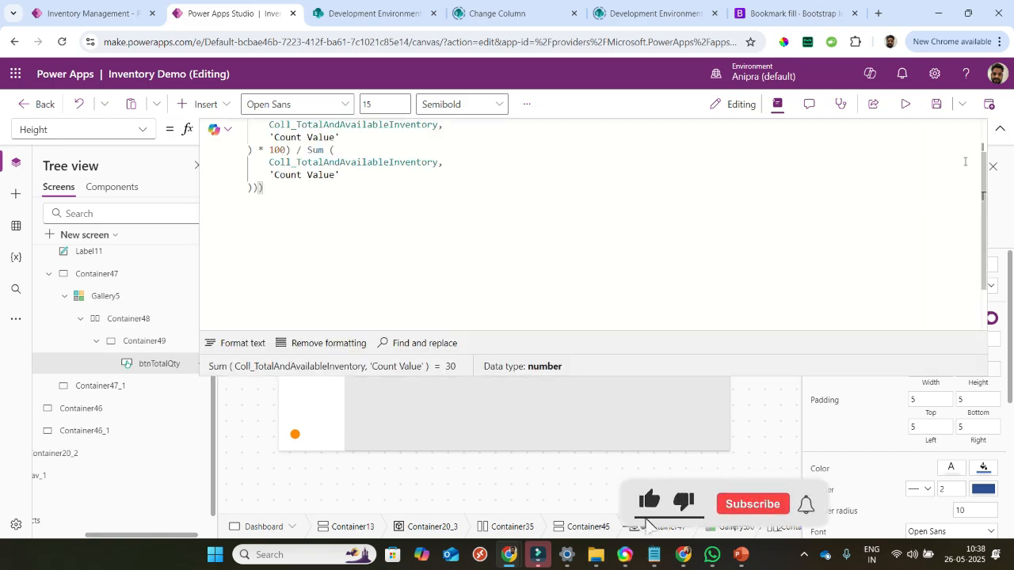
left_click(93, 11)
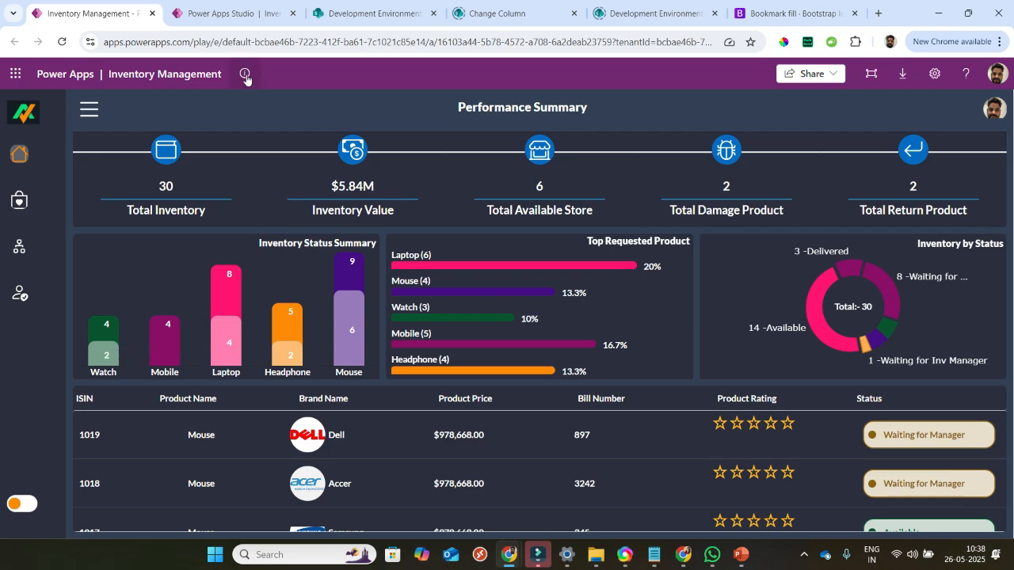
left_click(236, 14)
scroll(543, 257, "up", 2)
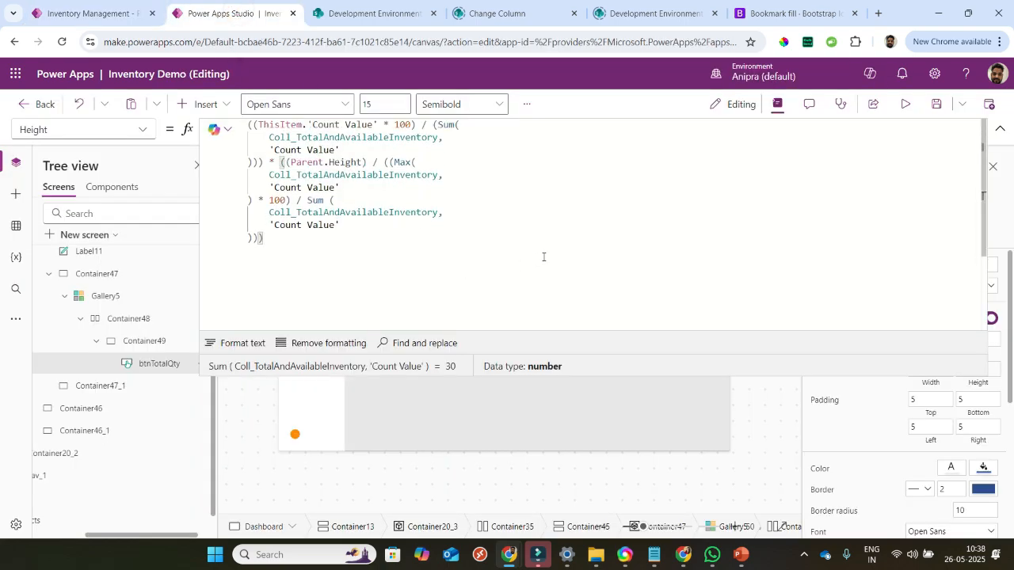
left_click(238, 343)
- Set btnTotalQty's width to Parent.Width*50% and its X position to (Parent.Width-Self.Width)/2
left_click(929, 387)
key("BackSpace")
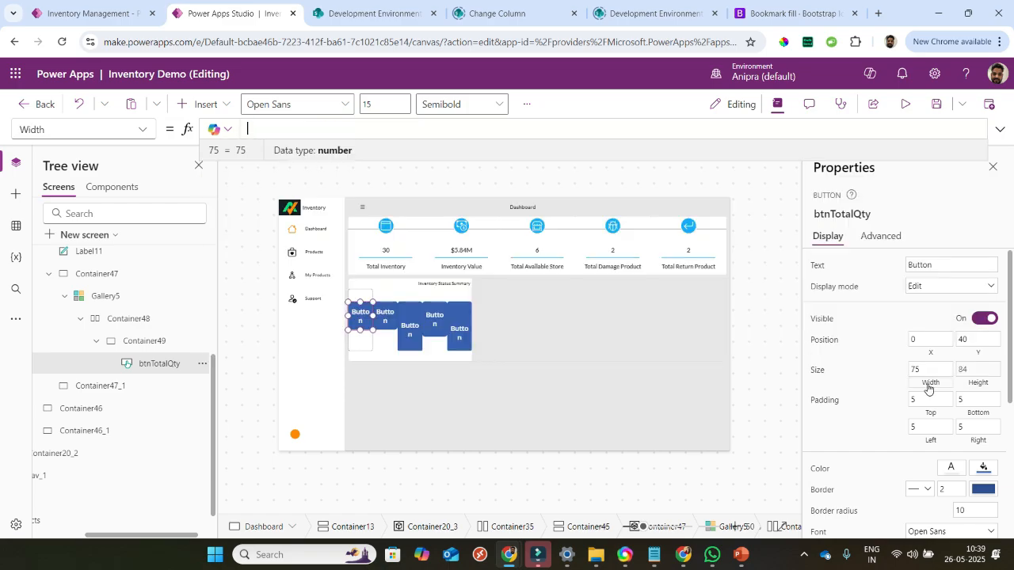
type("Parent.Width*50%")
left_click(931, 357)
type("(pare")
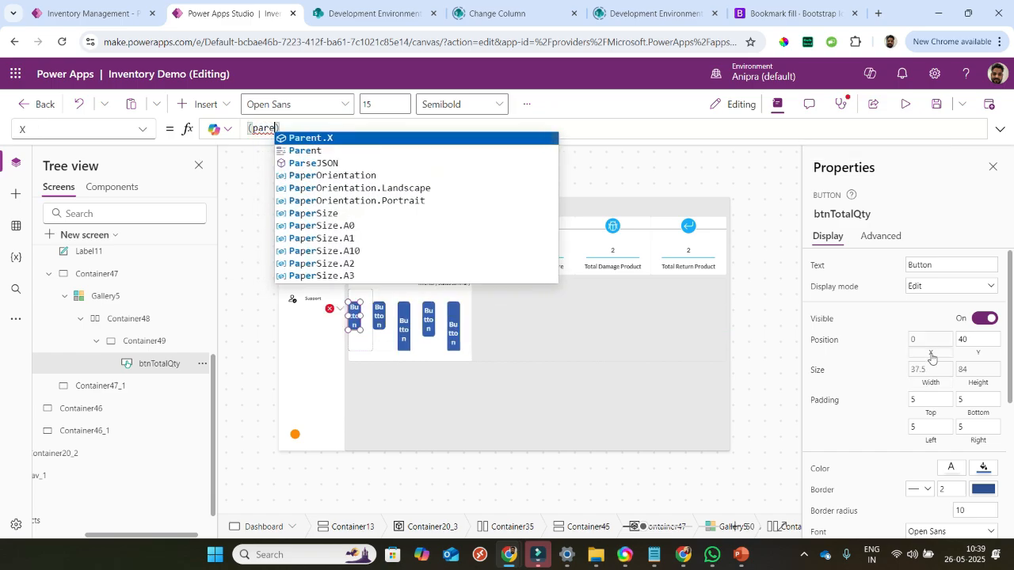
type("nt.Width")
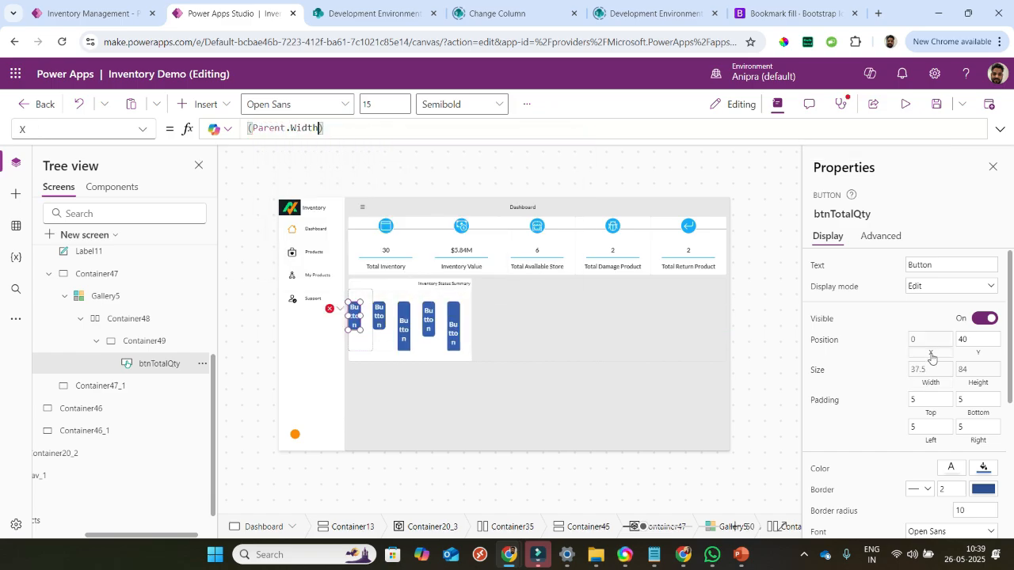
type("-Self.w")
type("idth")
type("/2")
- Set btnTotalQty's Y position to (Parent.Height-Self.Height)
left_click(990, 353)
type("(pare")
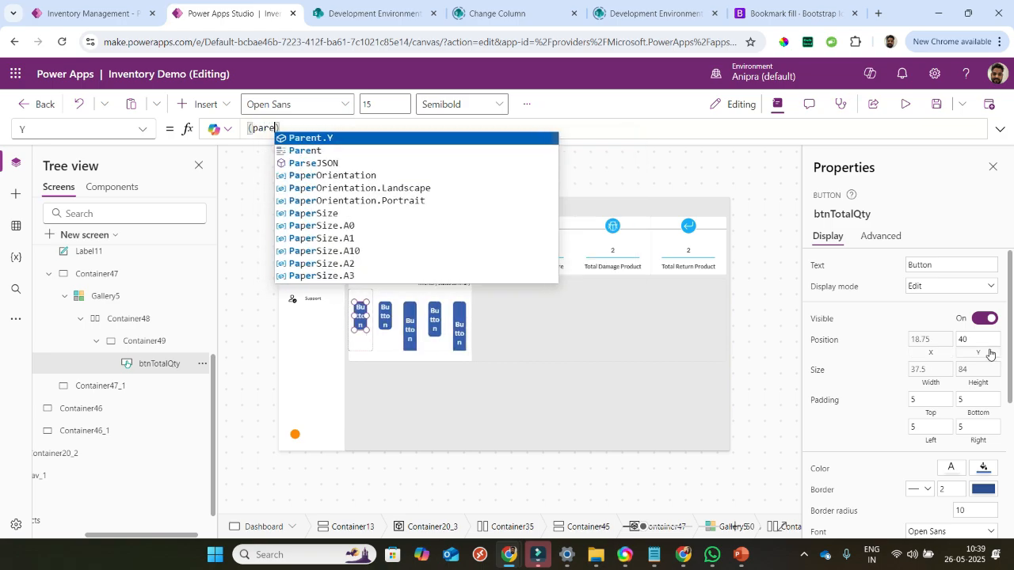
type("nt.Height")
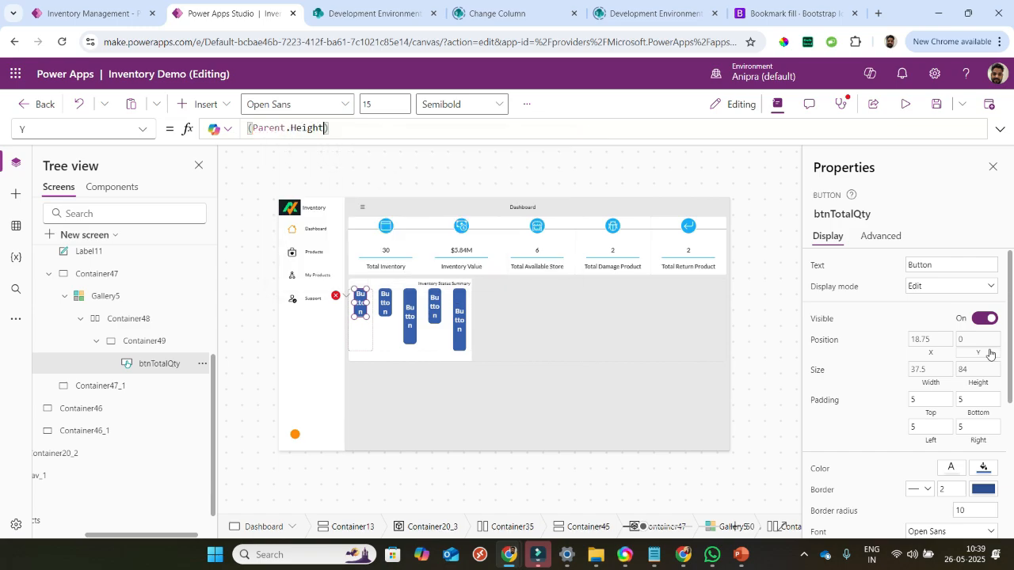
type("-Self.Height")
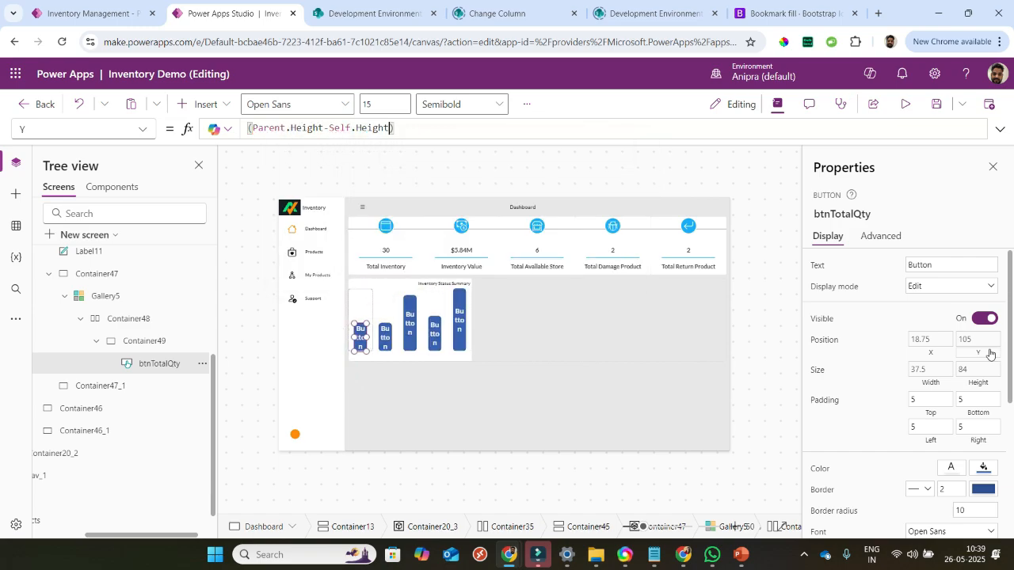
- Clear btnTotalQty's text and set its display mode to View
left_click(924, 266)
key("ctrl+a")
key("BackSpace")
left_click(923, 286)
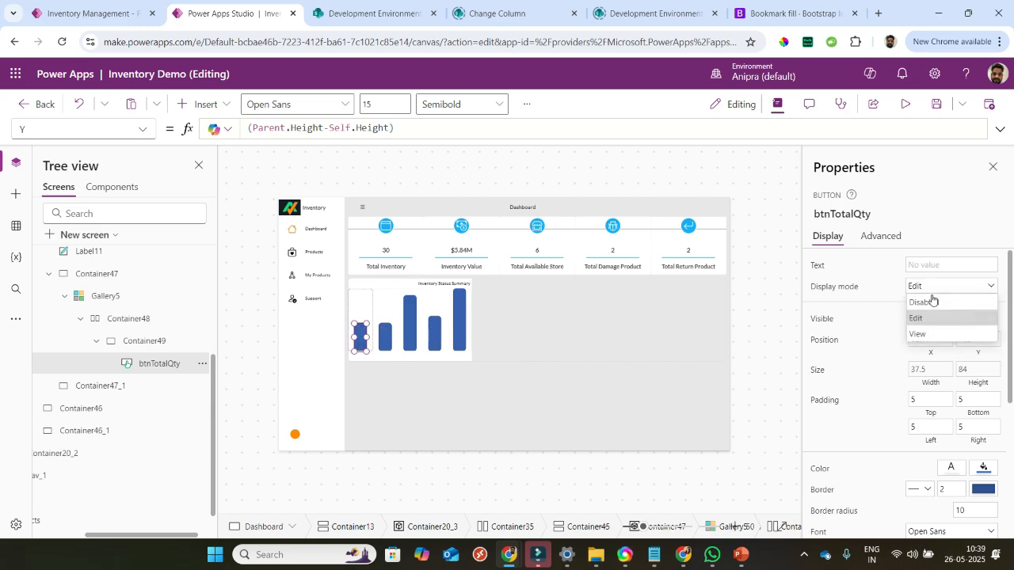
left_click(927, 335)
scroll(944, 337, "down", 1)
- Replace btnTotalQty's Fill with the copied Switch formula on Text(ThisItem.GroupByProduct), assigning RGBA colours to Mobile, Watch, Mouse, Headphone and Laptop
left_click(143, 129)
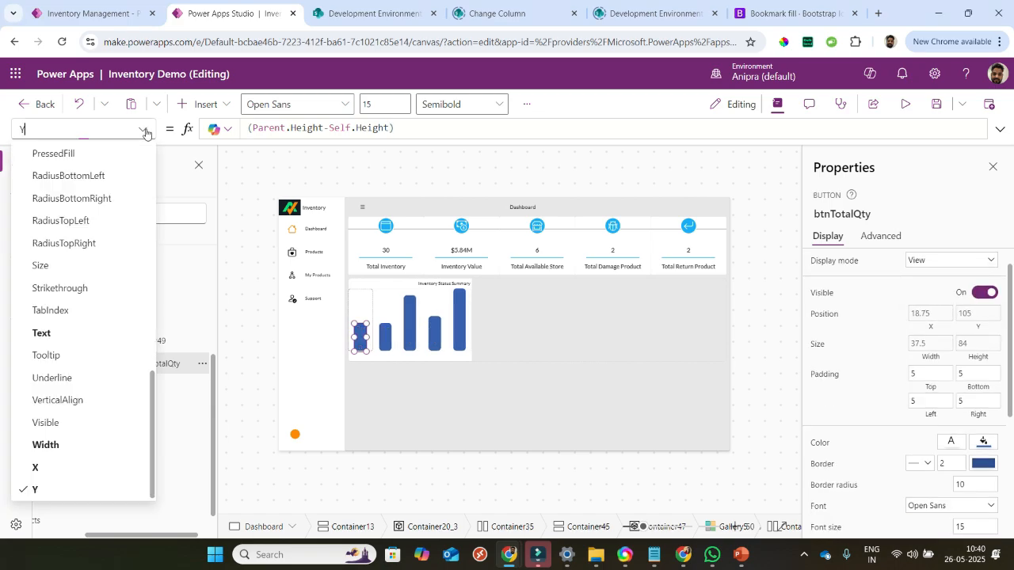
scroll(93, 359, "up", 6)
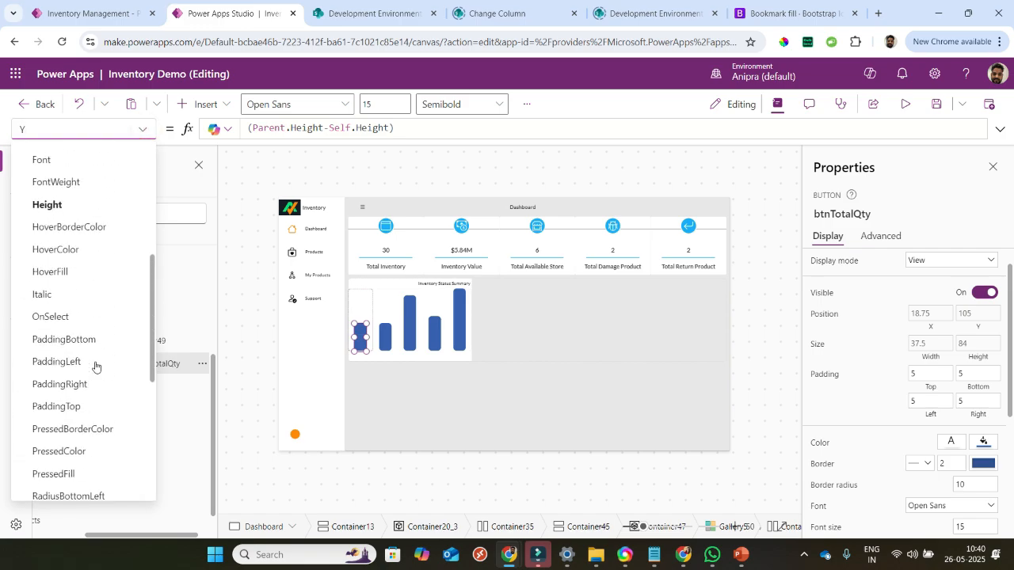
left_click(60, 212)
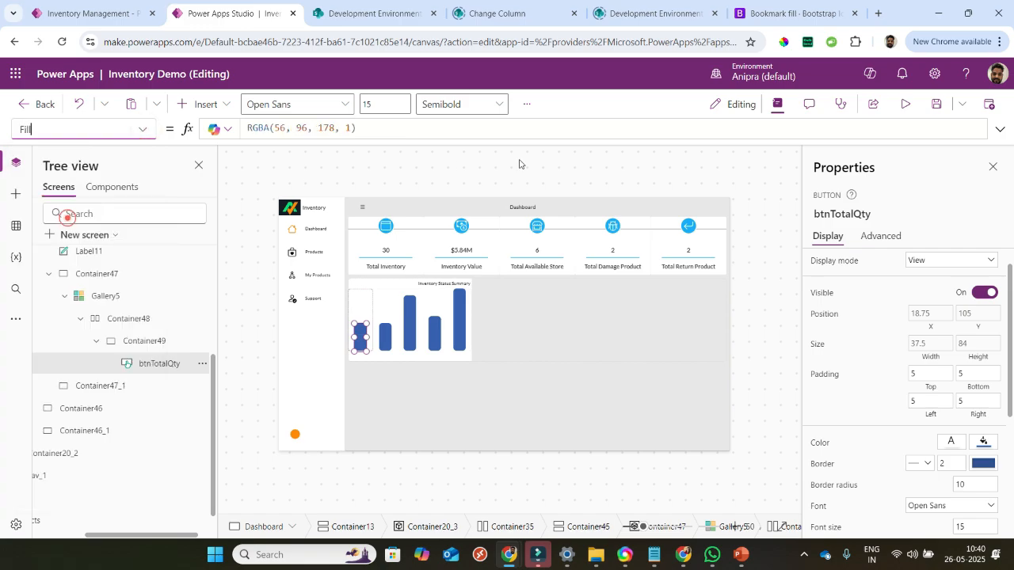
left_click(1000, 128)
left_click(664, 197)
key("ctrl+a")
key("ctrl+v")
scroll(663, 197, "up", 4)
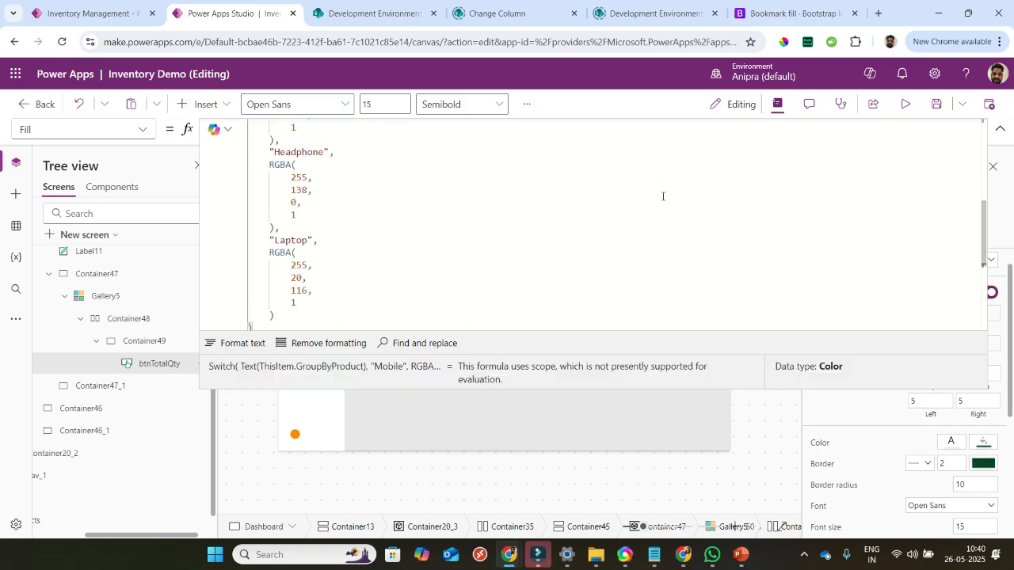
scroll(674, 192, "up", 4)
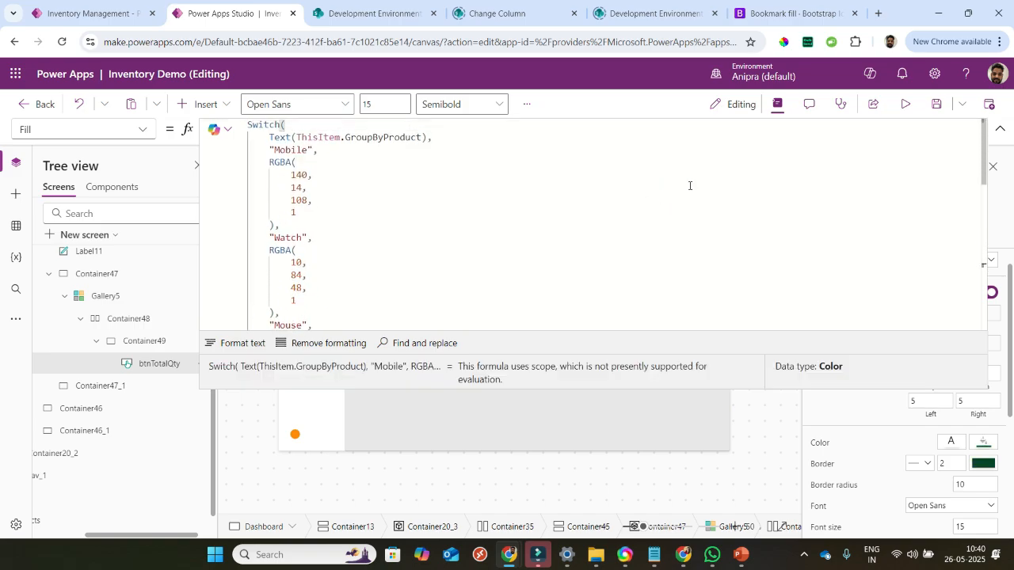
left_click(1000, 129)
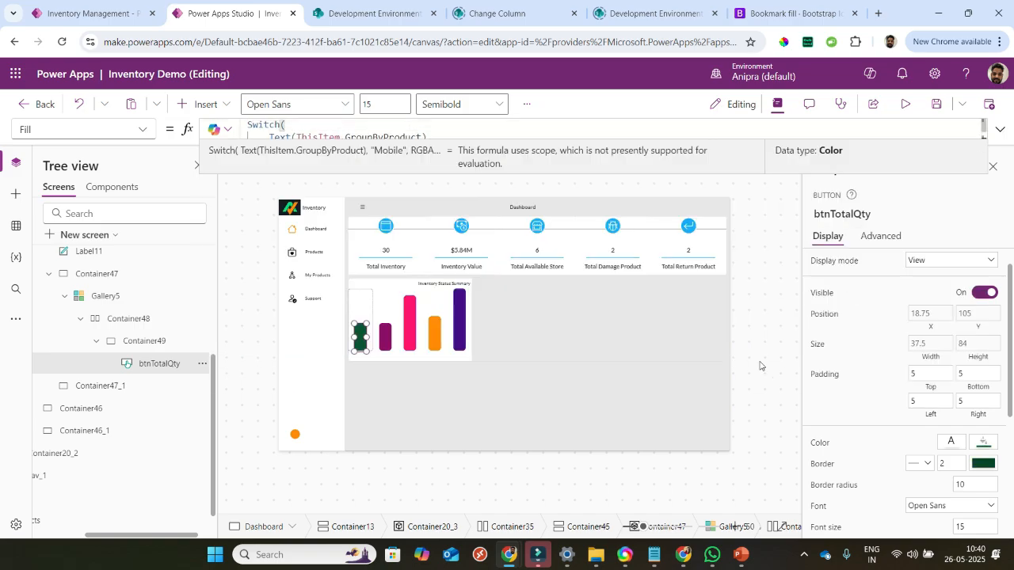
- Insert a second classic button into Container49 and set its display mode to View
double_click(165, 364)
left_click(165, 365)
left_click(100, 364)
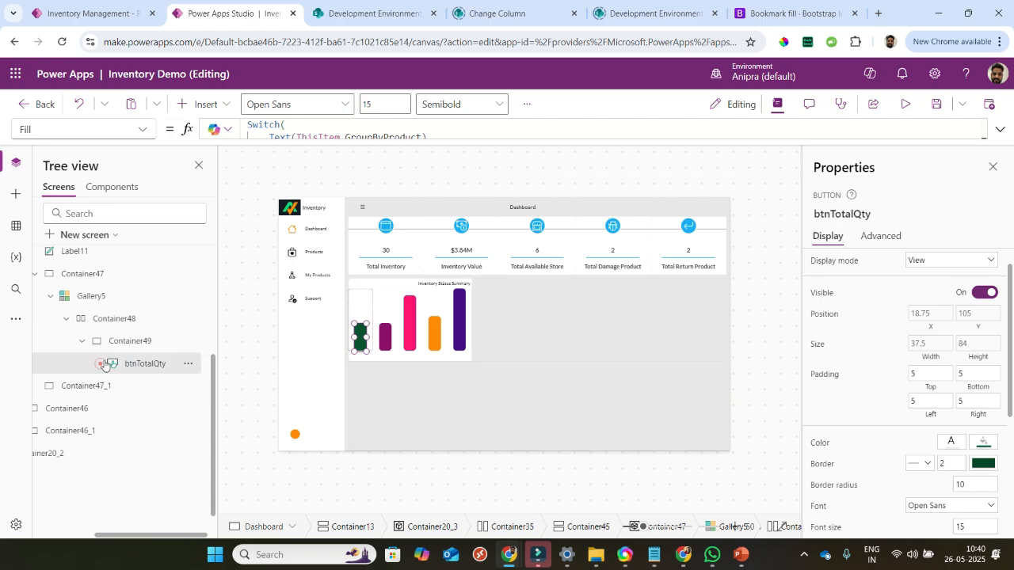
left_click(203, 104)
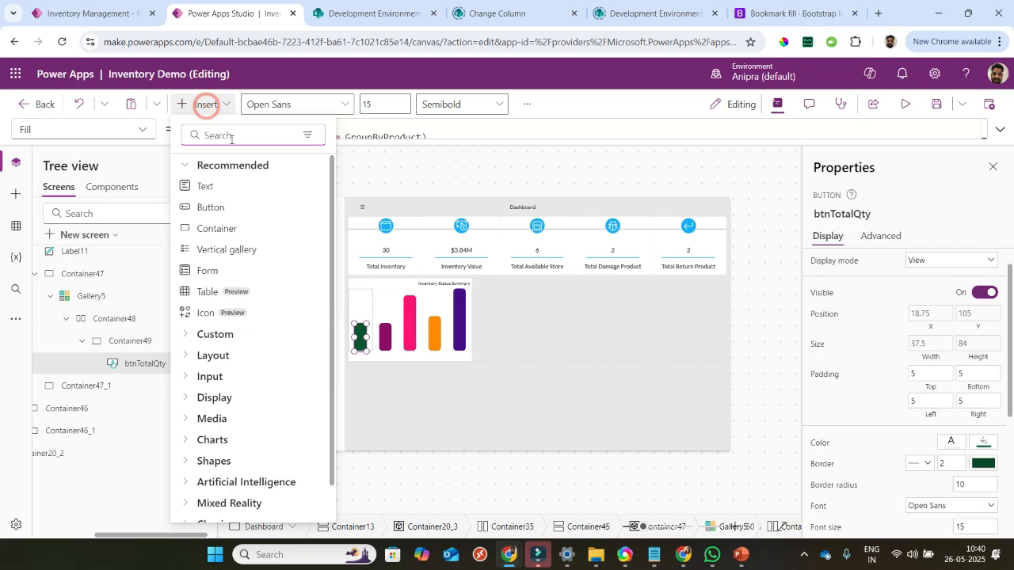
left_click(232, 135)
type("buto")
key("BackSpace")
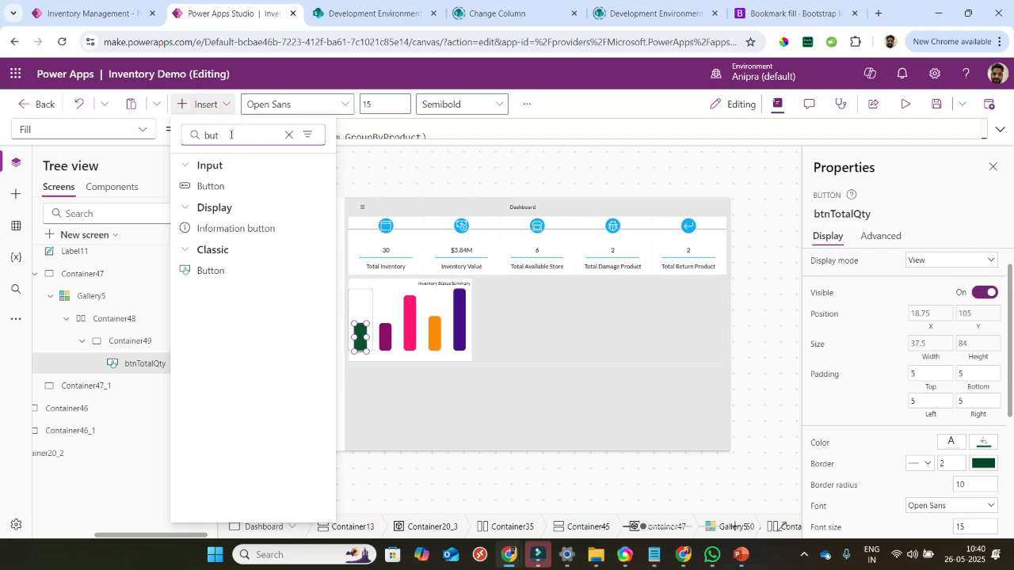
left_click(220, 271)
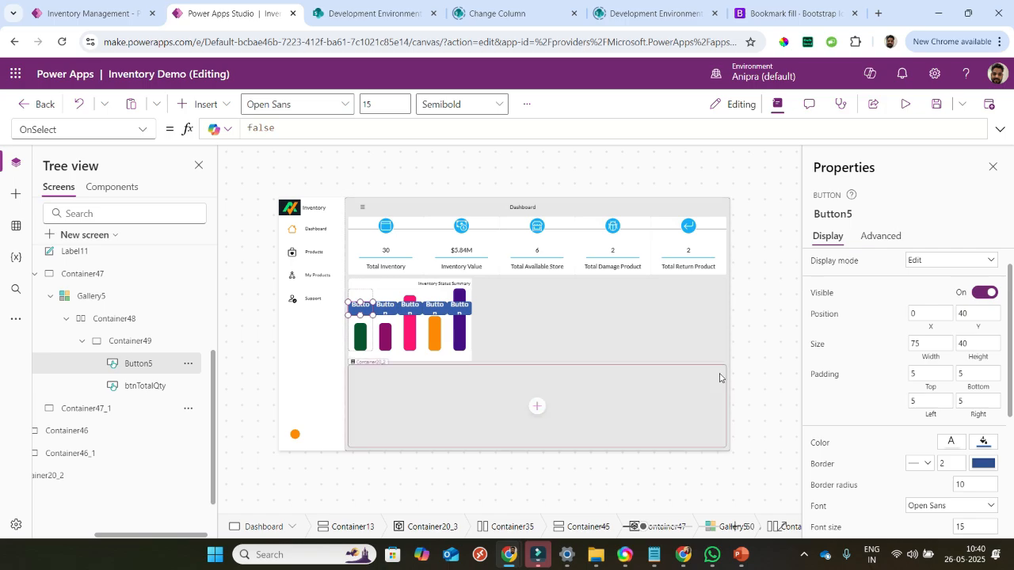
left_click(927, 289)
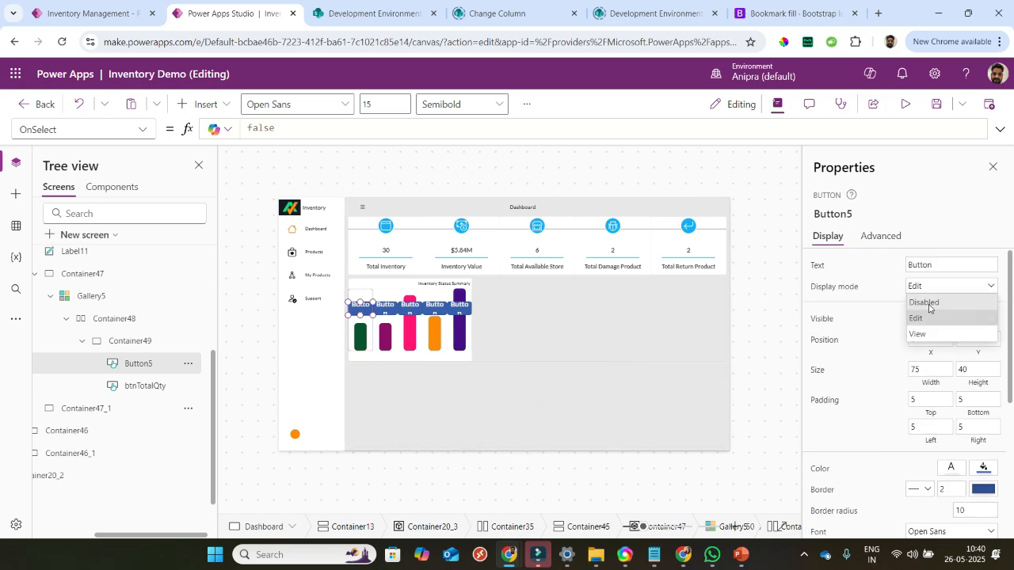
left_click(919, 333)
left_click(932, 390)
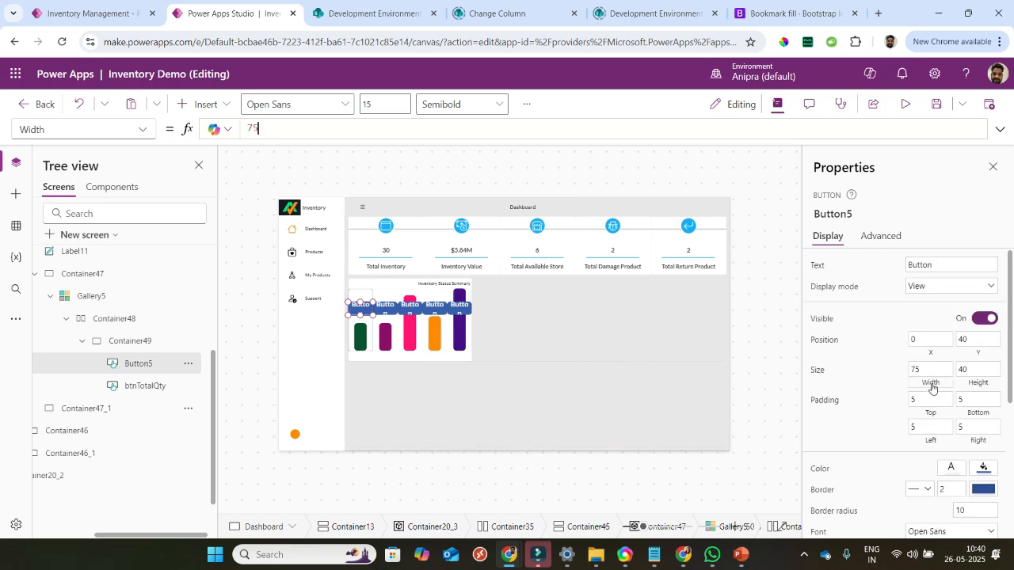
type("(pare")
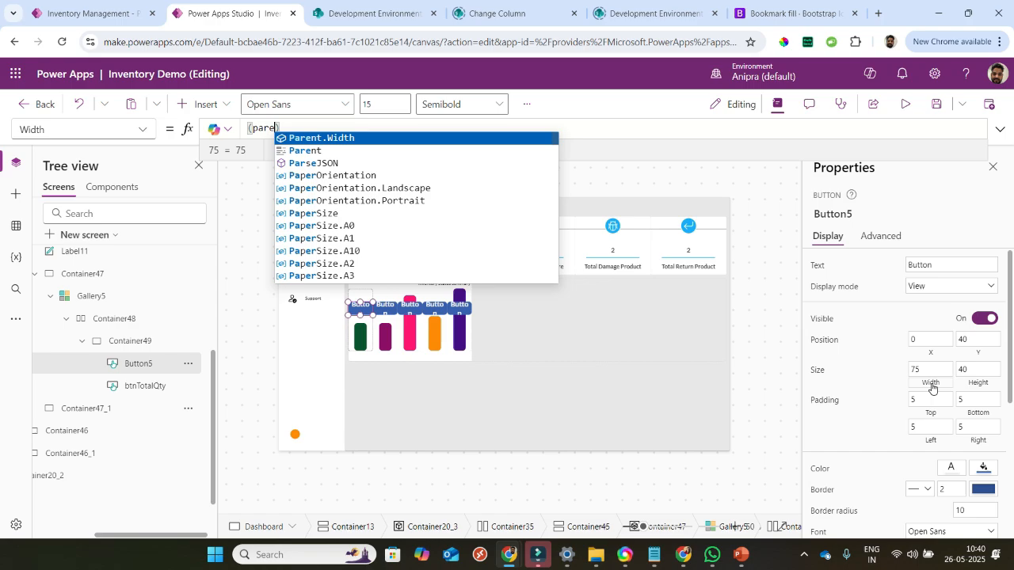
key("Tab")
type("-self")
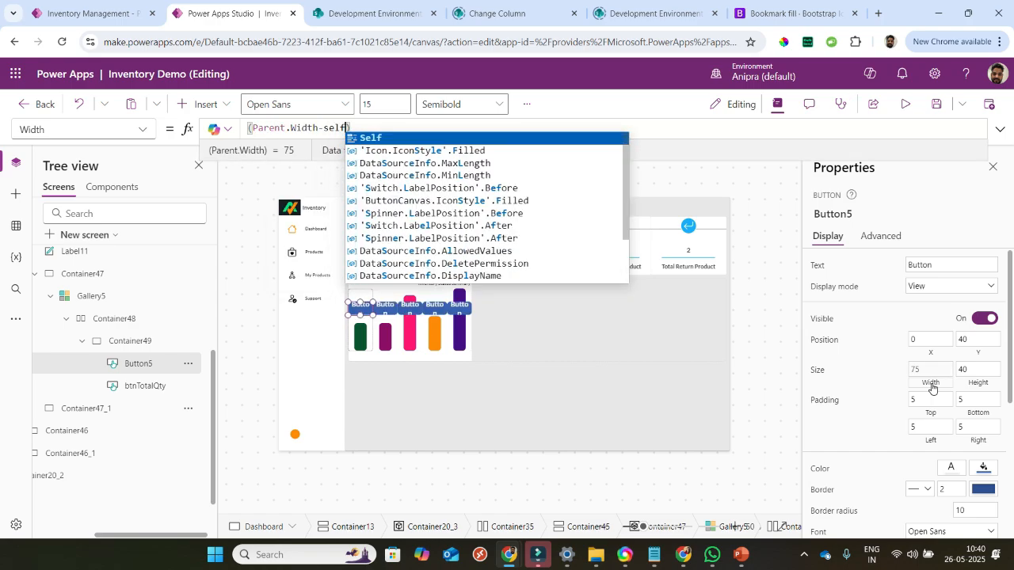
key("Tab")
type(".w")
key("Tab")
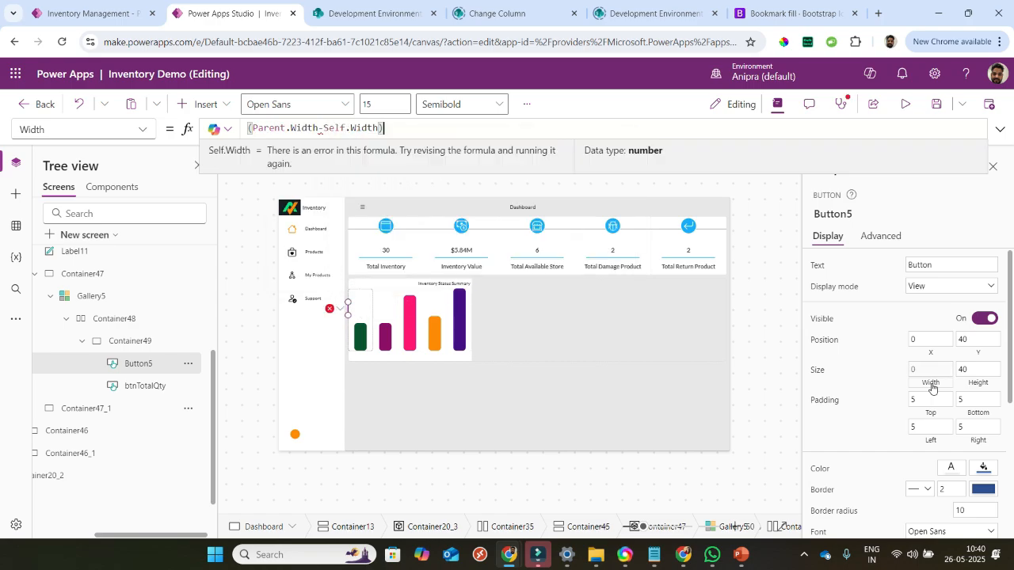
type("/2")
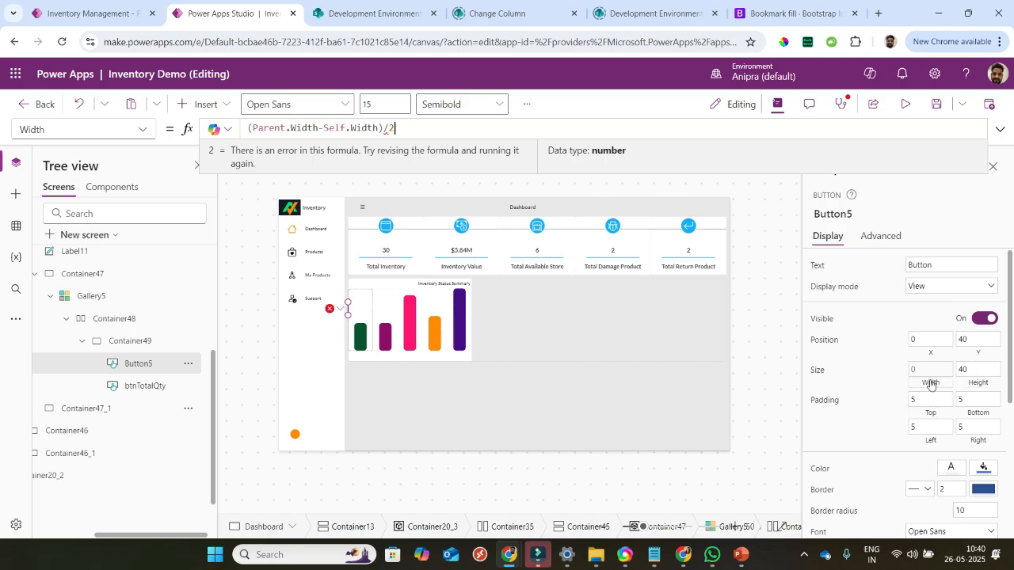
key("ctrl+a")
key("BackSpace")
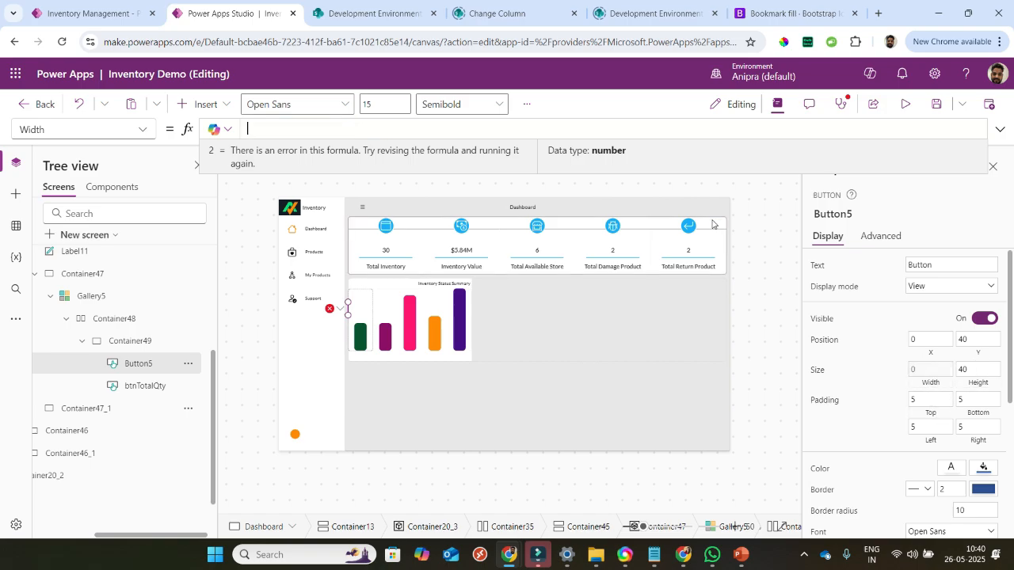
- Set the new button's X position to (Parent.Width-Self.Width)/2 and its width to Parent.Width*50%
left_click(925, 353)
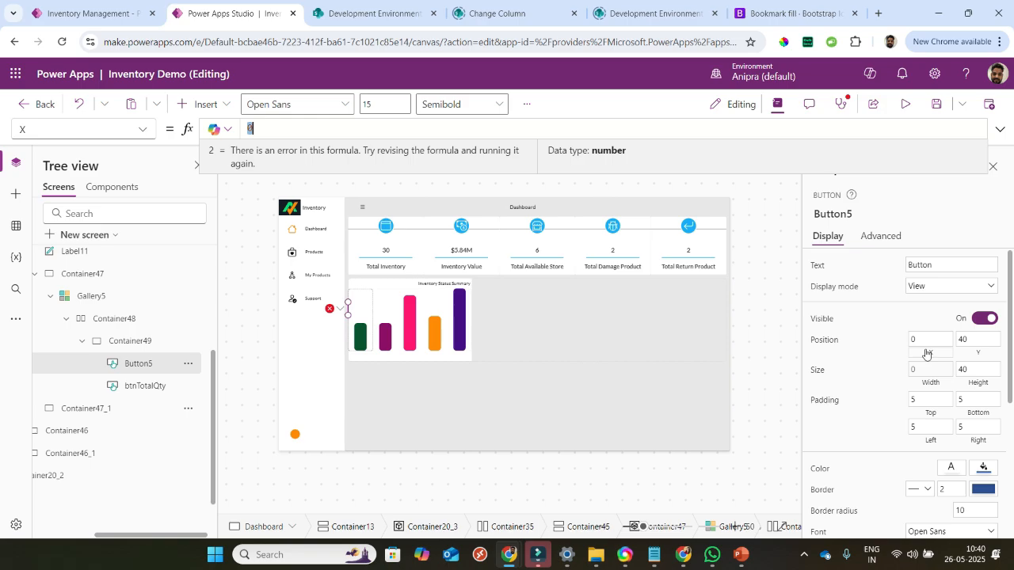
type("(Parent.Width-Self.Width)/2")
left_click(939, 387)
key("ctrl+a")
type("pare")
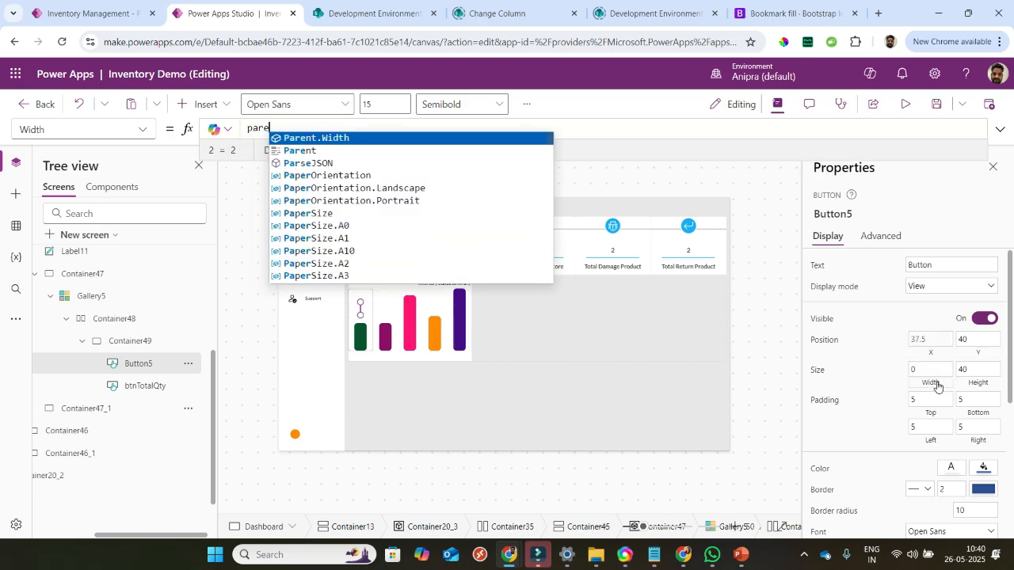
key("Tab")
type("*50")
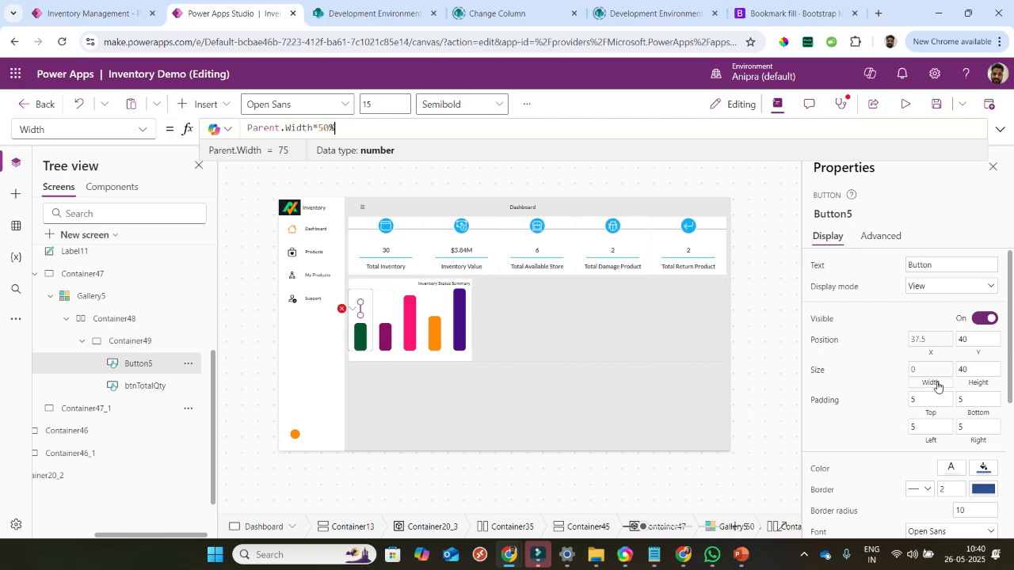
- Clear the new button's text and rename the button btnAvailableQty
left_click(932, 266)
key("ctrl+a")
key("BackSpace")
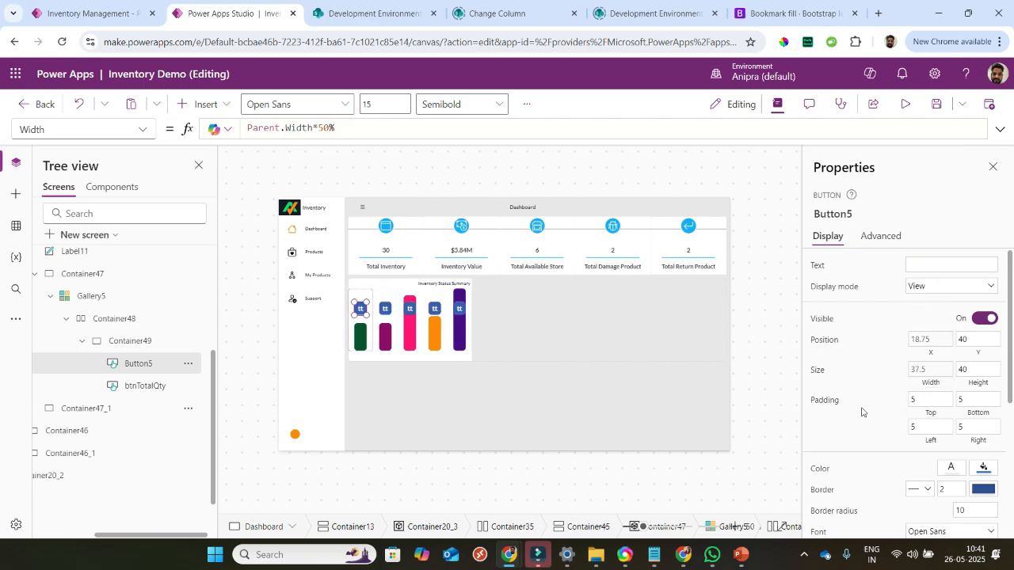
scroll(862, 411, "down", 1)
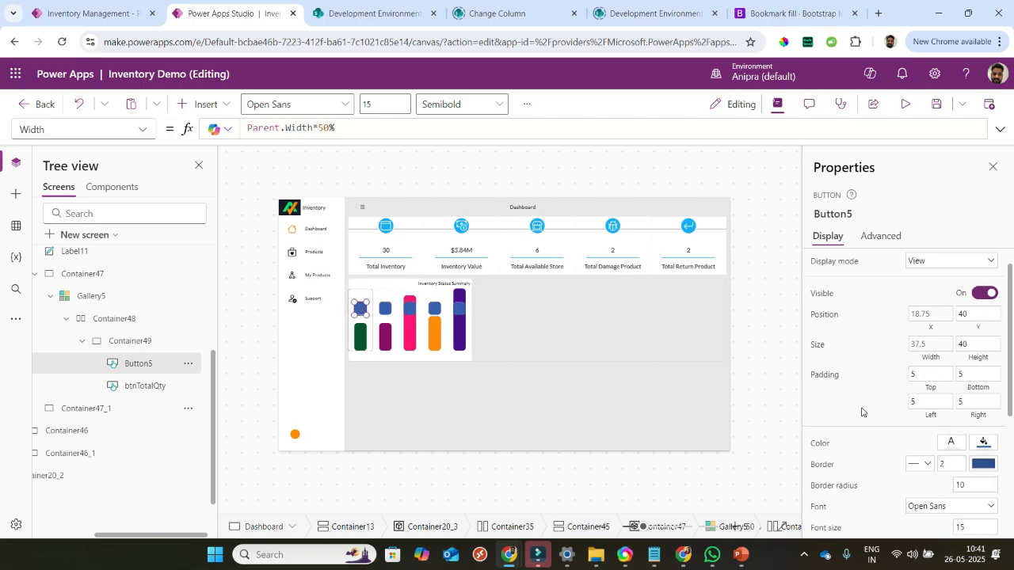
left_click(839, 215)
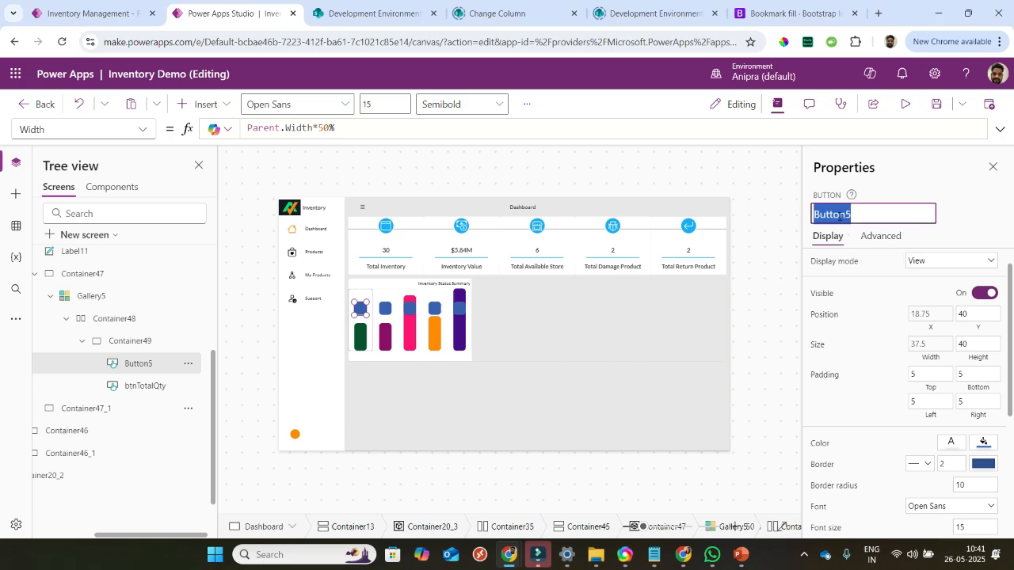
type("btn")
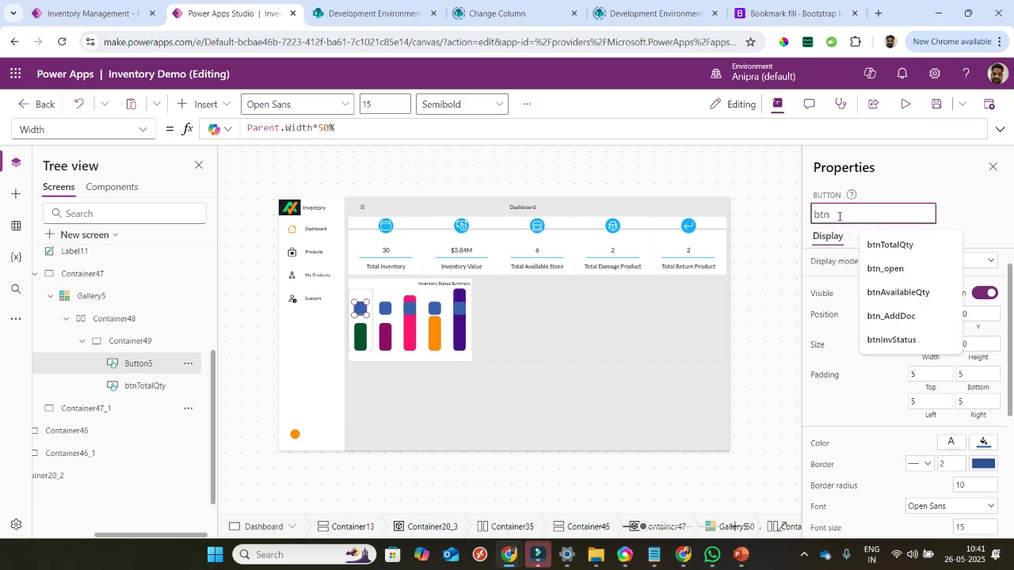
type("aval")
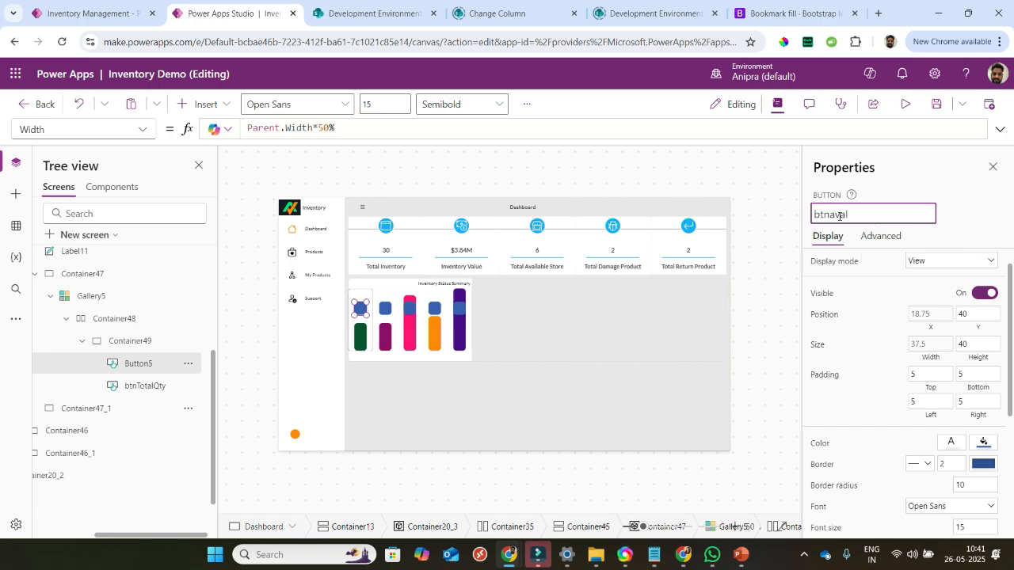
key("BackSpace")
left_click(903, 244)
- Set btnAvailableQty's Height to the copied formula scaling ThisItem.Lookup_AvailableEntry.'Count Value' by the Coll_TotalAndAvailableInventory sums and maximum and Parent.Height
left_click(864, 331)
left_click(778, 224)
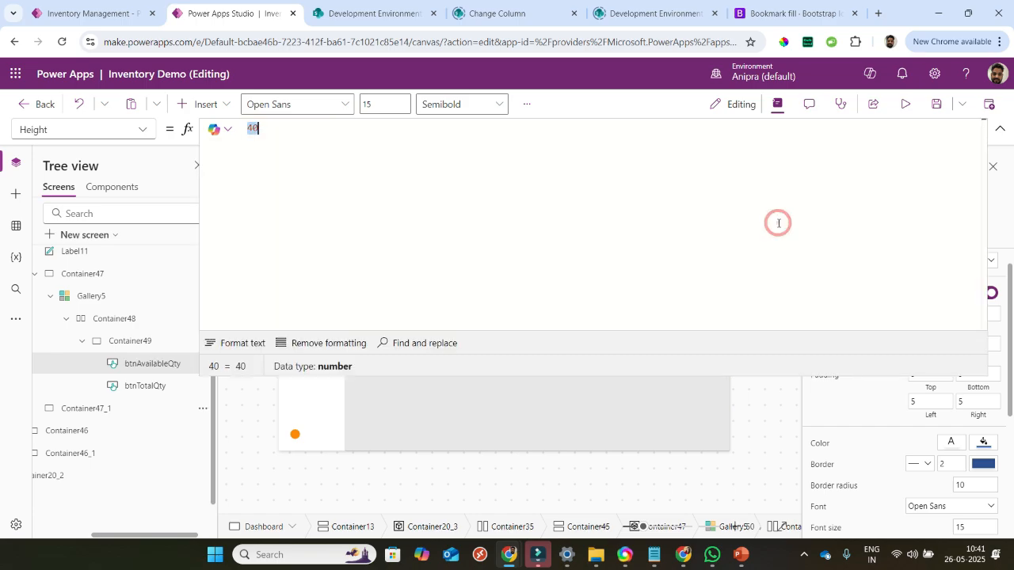
type("((ThisItem.Lookup_AvailableEntry.'Count Value' * 100) / (Sum(     Coll_TotalAndAvailableInventory,     Lookup_AvailableEntry.'Count Value' ))) * ((Parent.Height) / ((Max(     Coll_TotalAndAvailableInventory,     'Count Value' ) * 100) / Sum (     Coll_TotalAndAvailableInventory,     Lookup_AvailableEntry.'Count Value' )))")
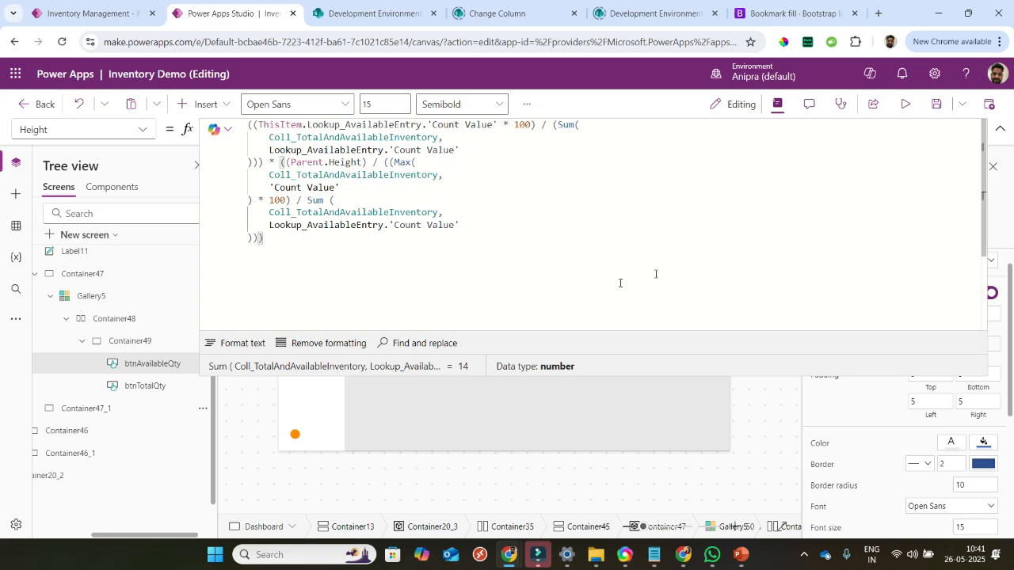
- Set btnAvailableQty's Y position to Parent.Height-Self.Height and save the app
left_click(154, 365)
left_click(985, 331)
key("ctrl+a")
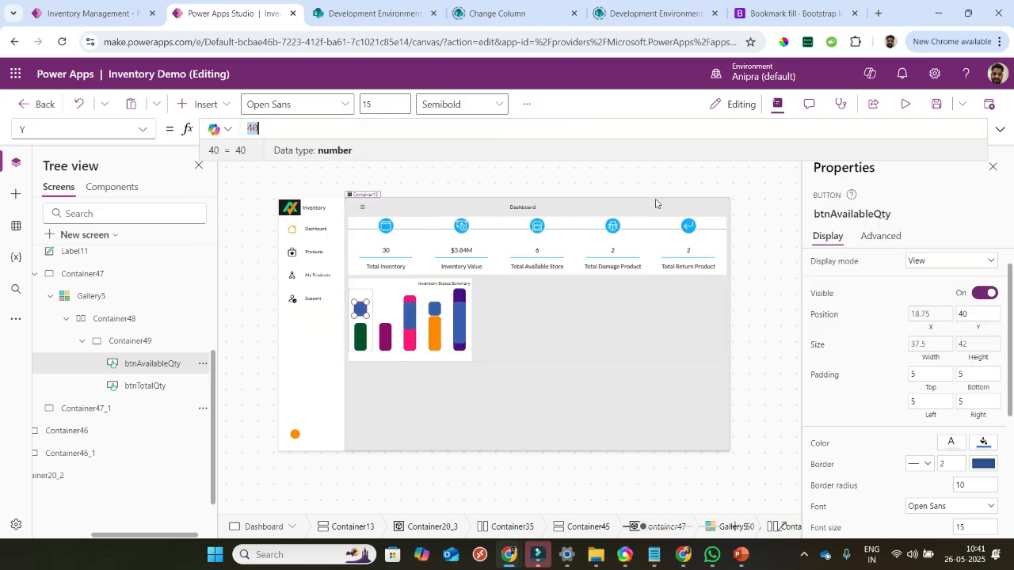
type("pare")
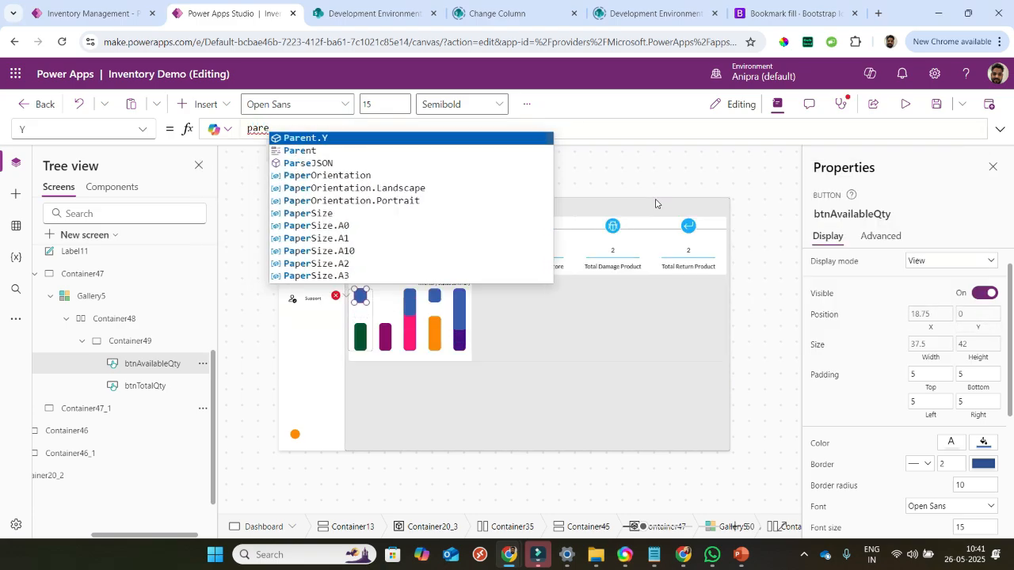
type("nt.Height-self.Height")
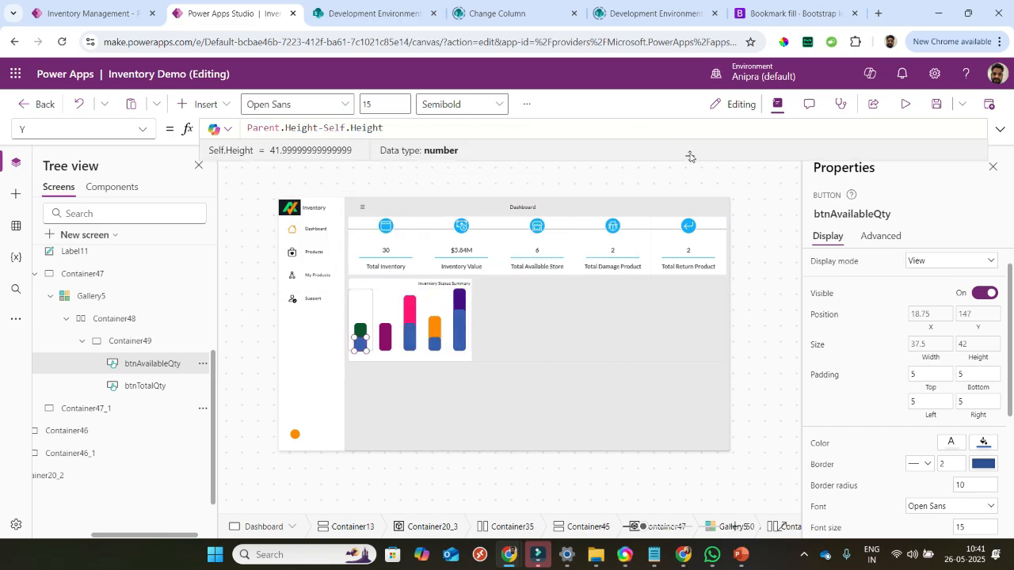
left_click(937, 104)
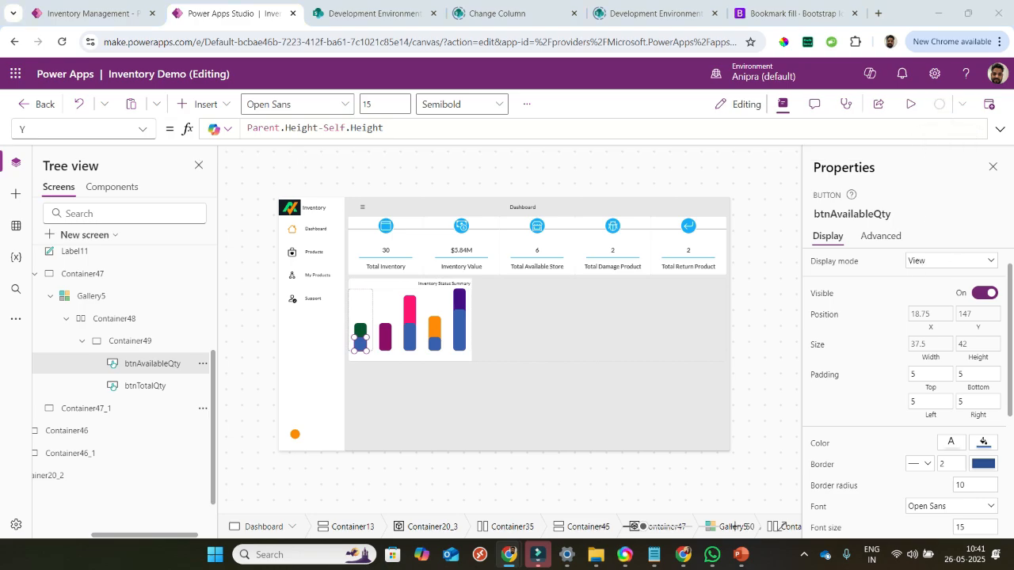
- Insert a text label into Container49 and rename it lblAvailableQty
left_click(205, 104)
type("lab")
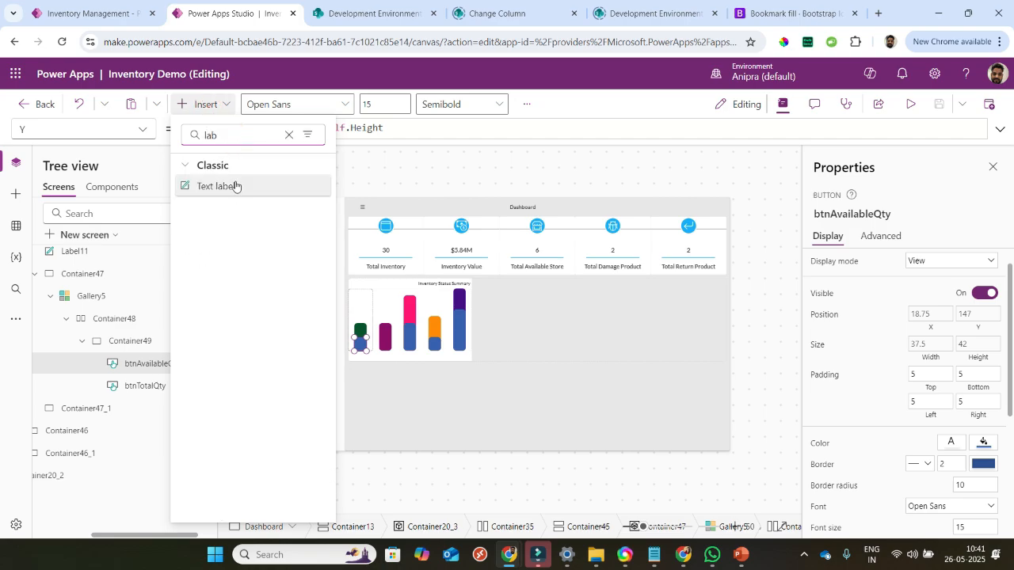
left_click(235, 186)
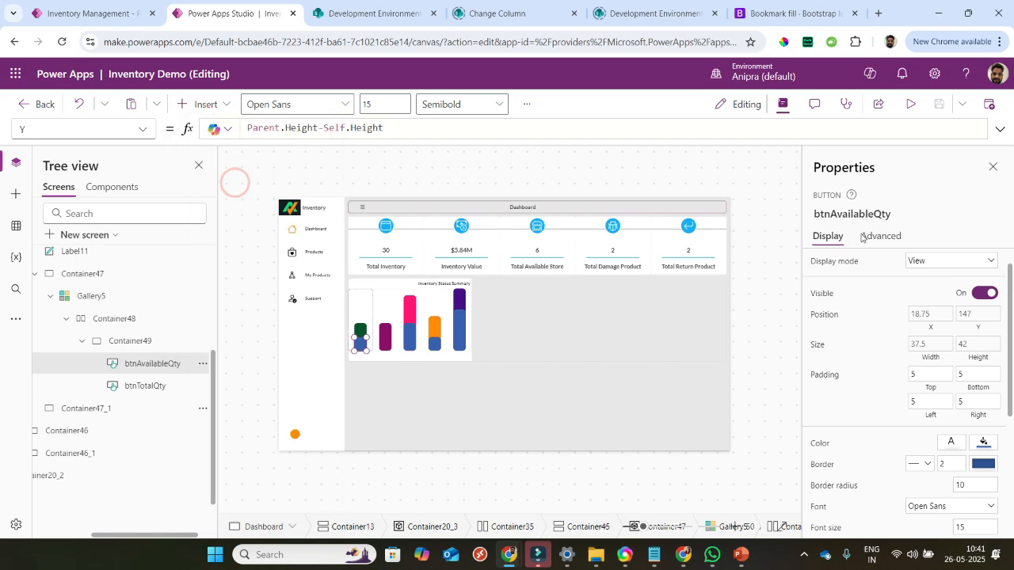
left_click(834, 215)
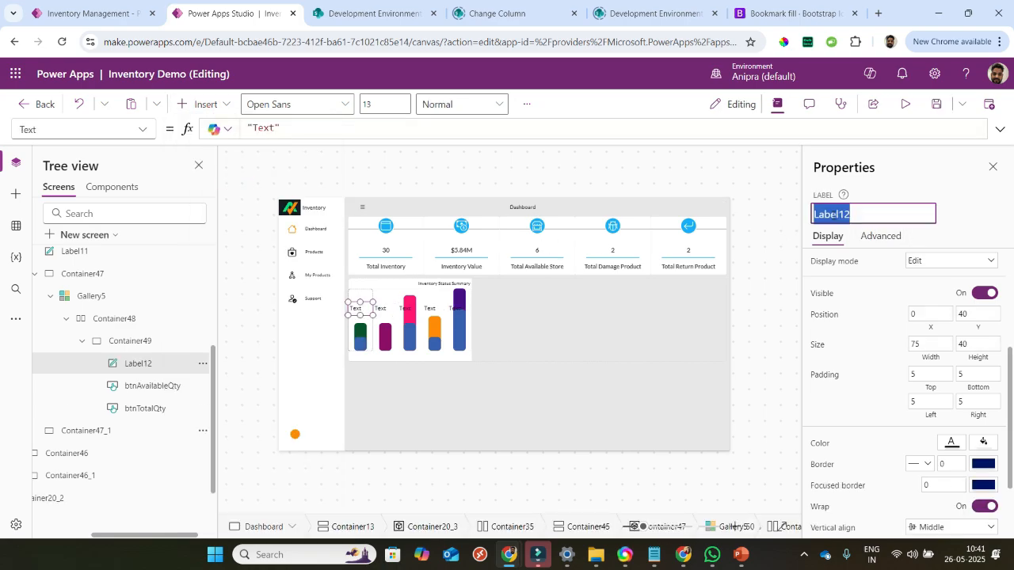
type("lbl")
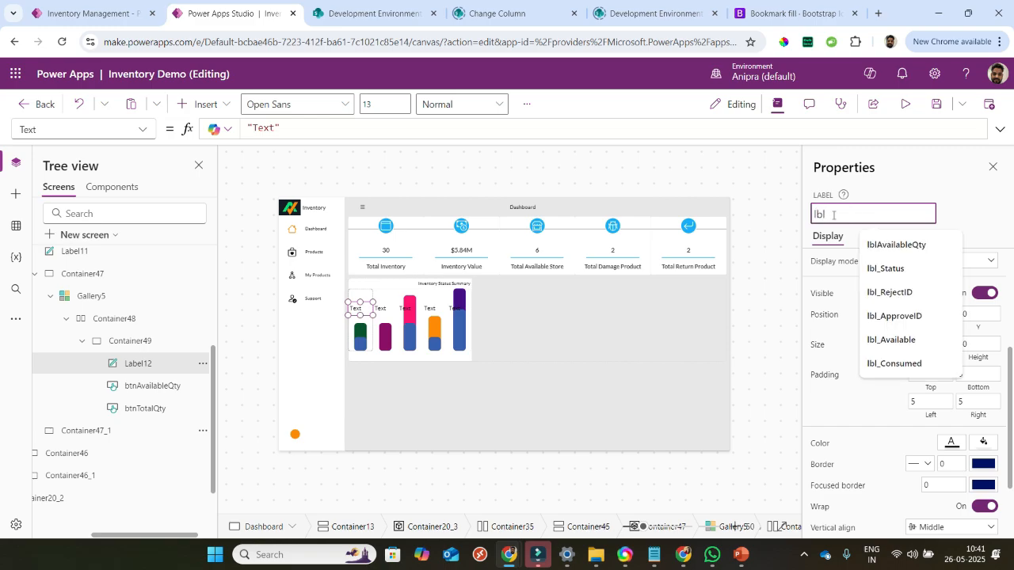
key("Down")
key("Return")
left_click(857, 326)
- Set lblAvailableQty's width to btnAvailableQty.Width and its height to btnAvailableQty.Height
left_click(935, 363)
type("btnAvailableQty")
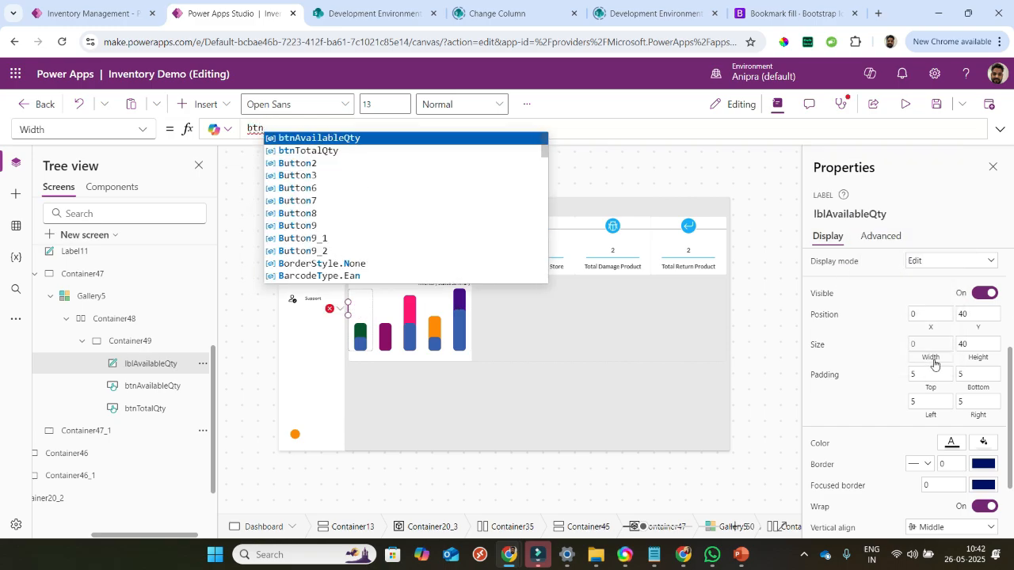
key("Return")
type(".Width")
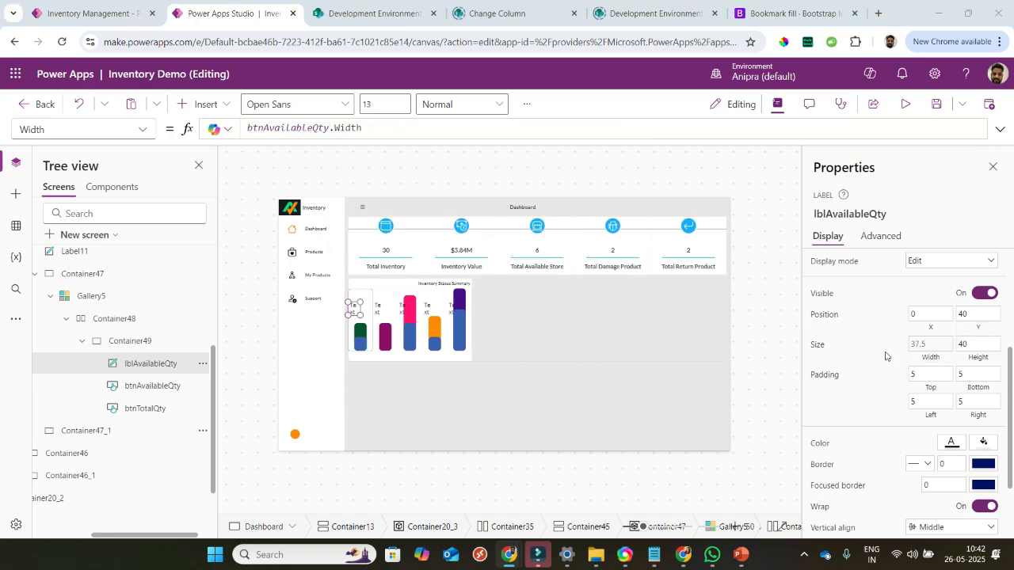
left_click(972, 362)
type("b")
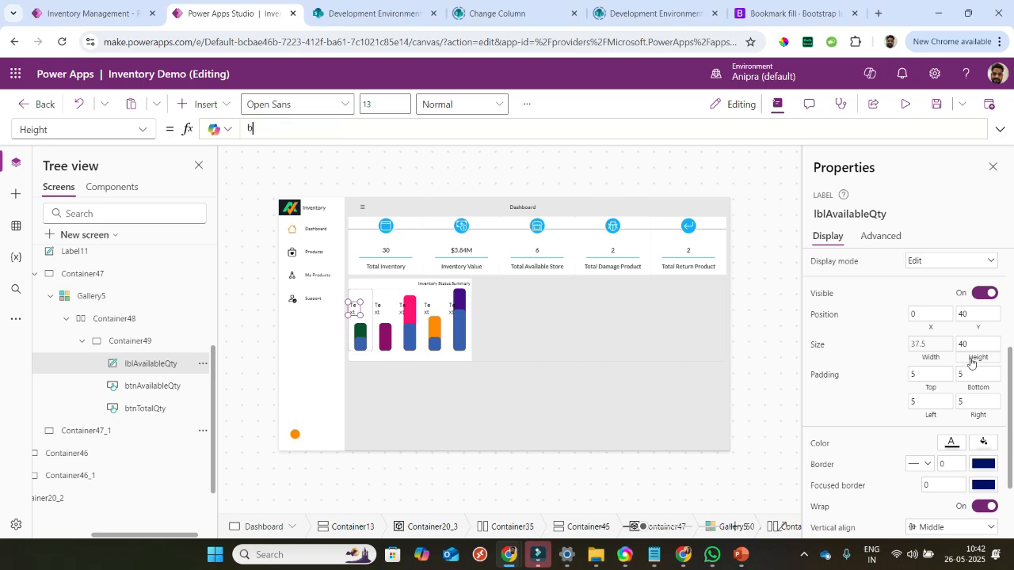
type("tnAvailableQty.Height")
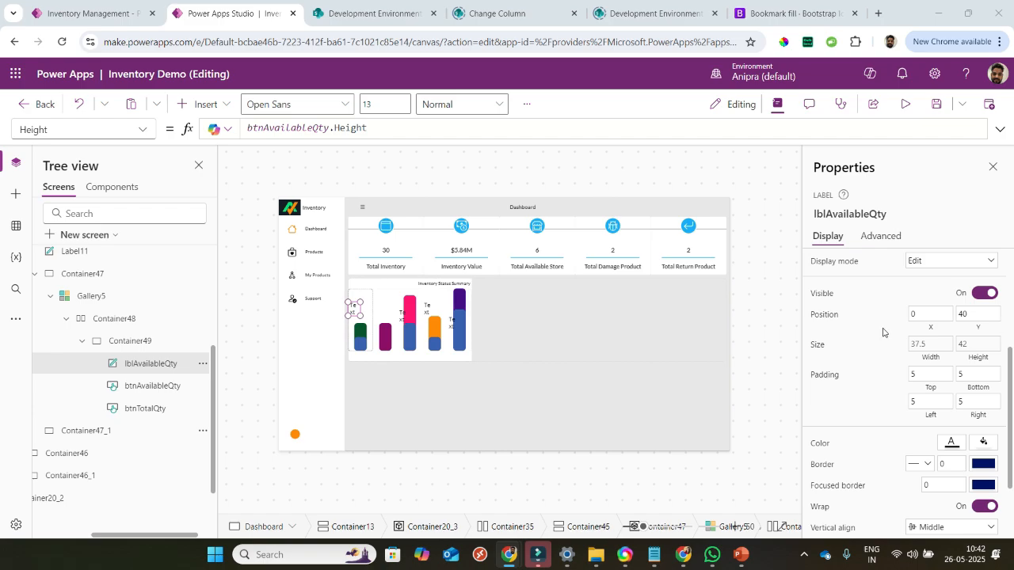
- Set lblAvailableQty's X position to (Parent.Width-Self.Width)/2
left_click(930, 334)
type("(Parent.")
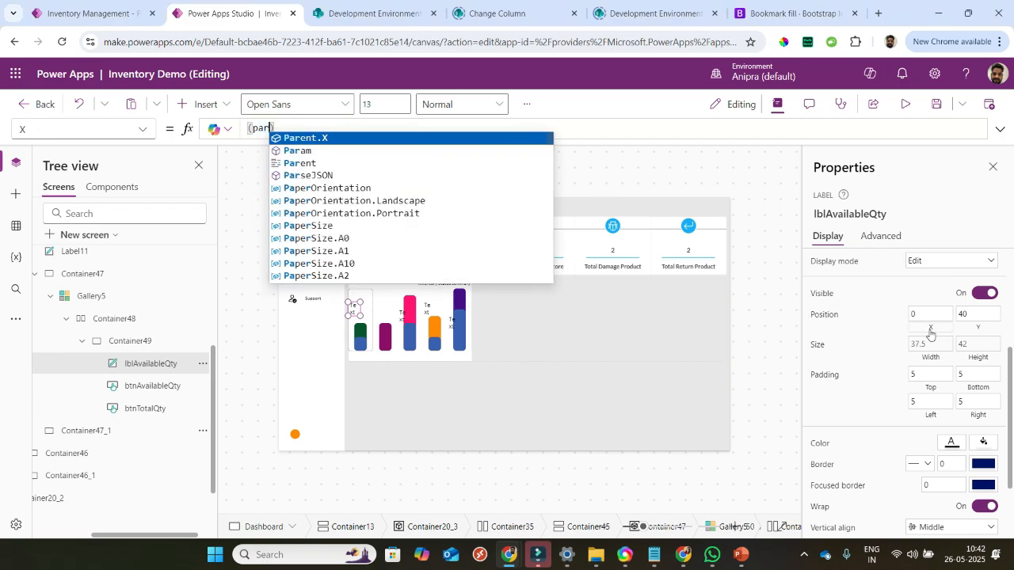
type("Width")
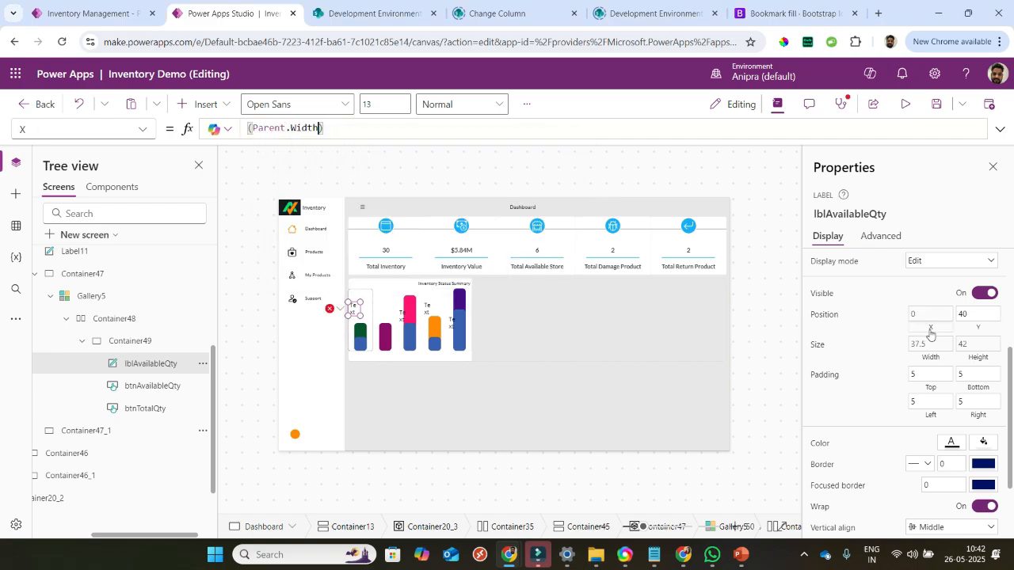
type("-self.Width")
type("/2")
- Set lblAvailableQty's Y position to Parent.Width-btnAvailableQty.Height
left_click(971, 327)
type("Paren")
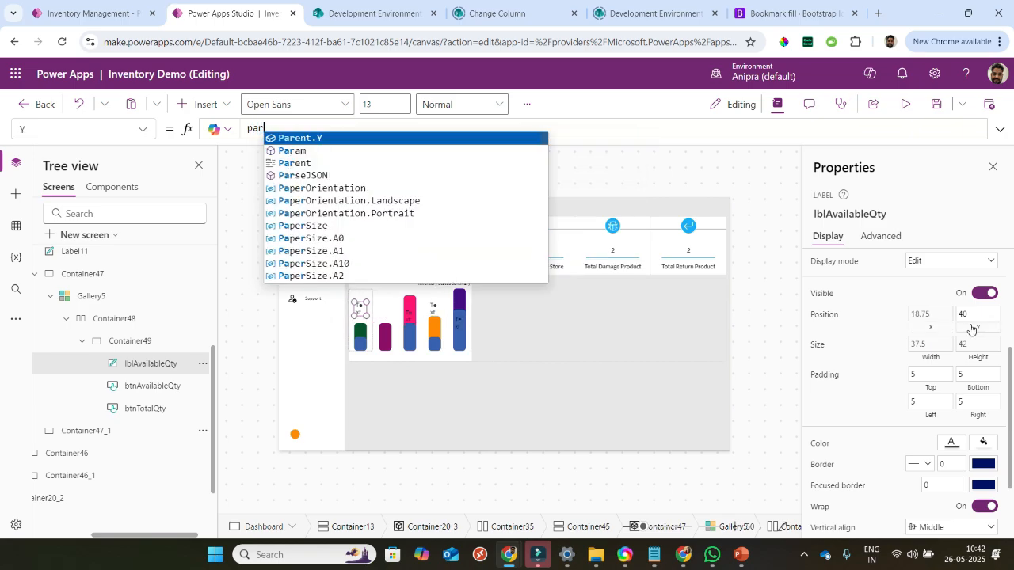
type("t.")
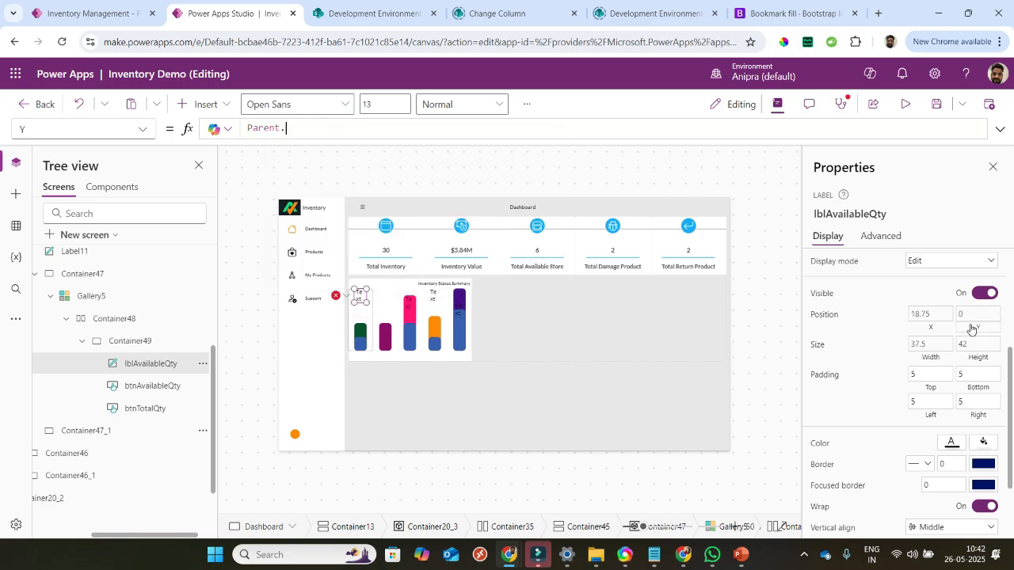
type("width-a")
type("tn")
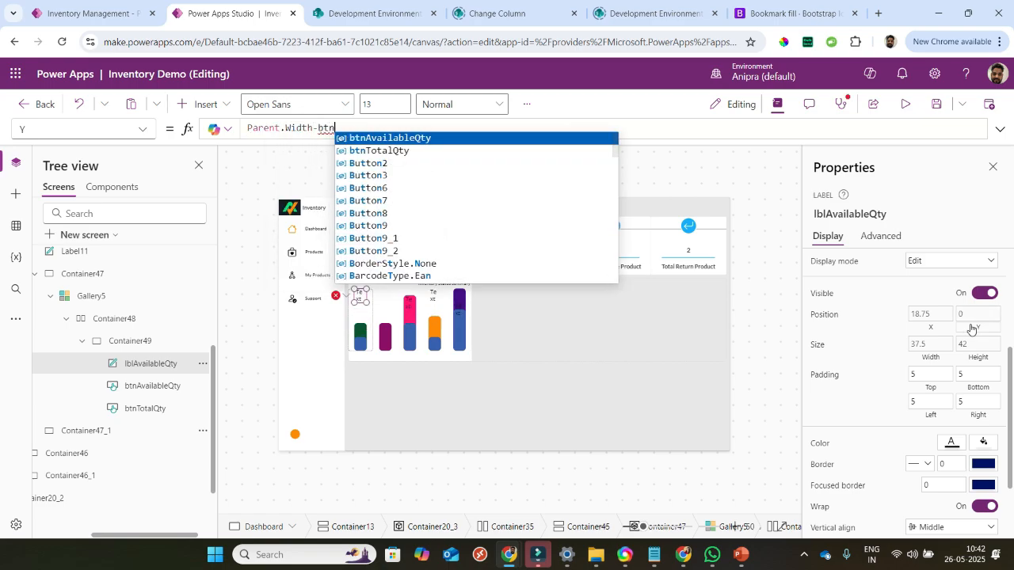
key("Tab")
type(".Height")
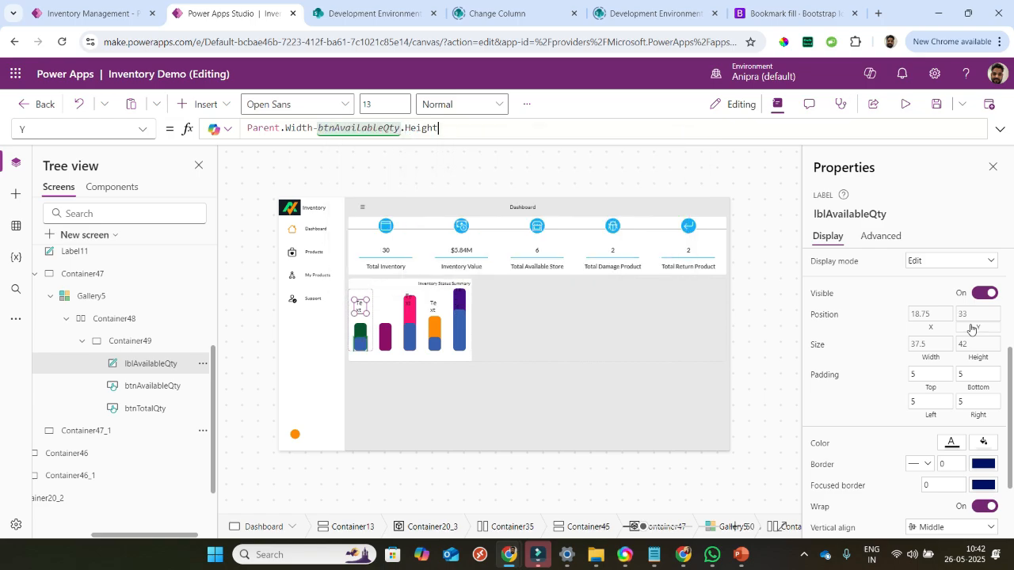
- Set lblAvailableQty's Text to ThisItem.Lookup_AvailableEntry.'Count Value'
scroll(895, 309, "up", 3)
left_click(818, 270)
type("this")
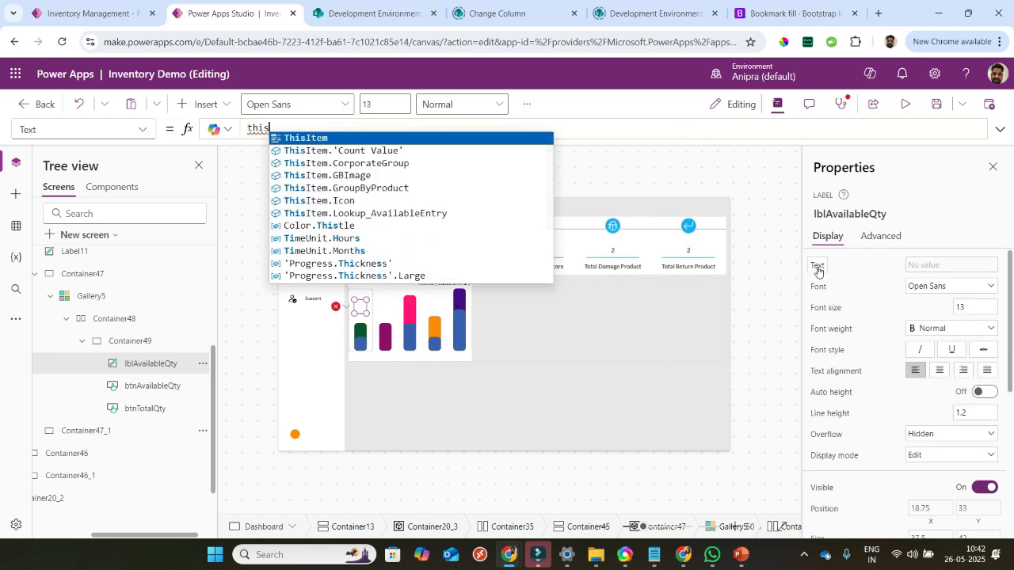
key("Tab")
type(".lo")
key("Tab")
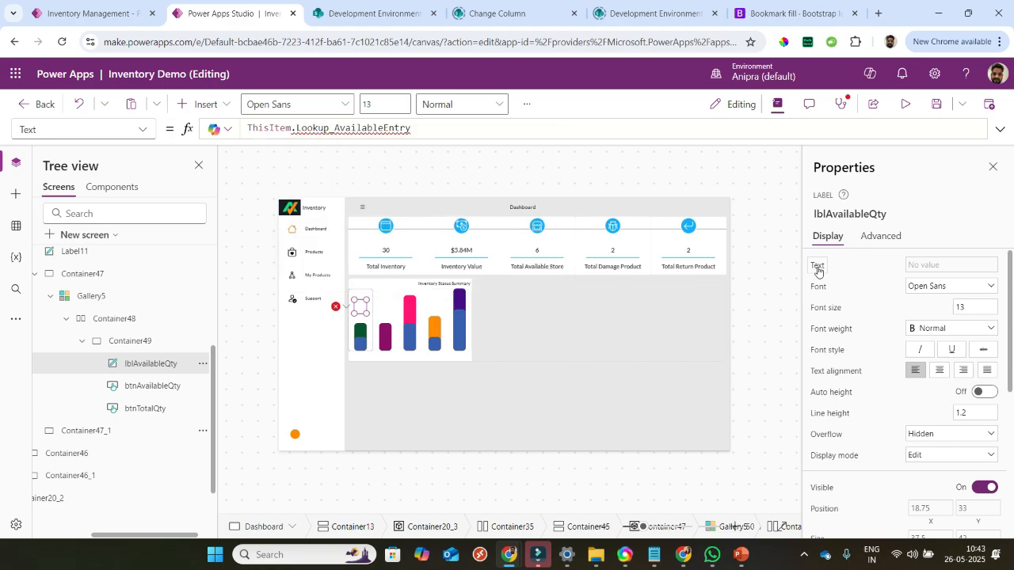
type(".")
type("'cou")
key("Tab")
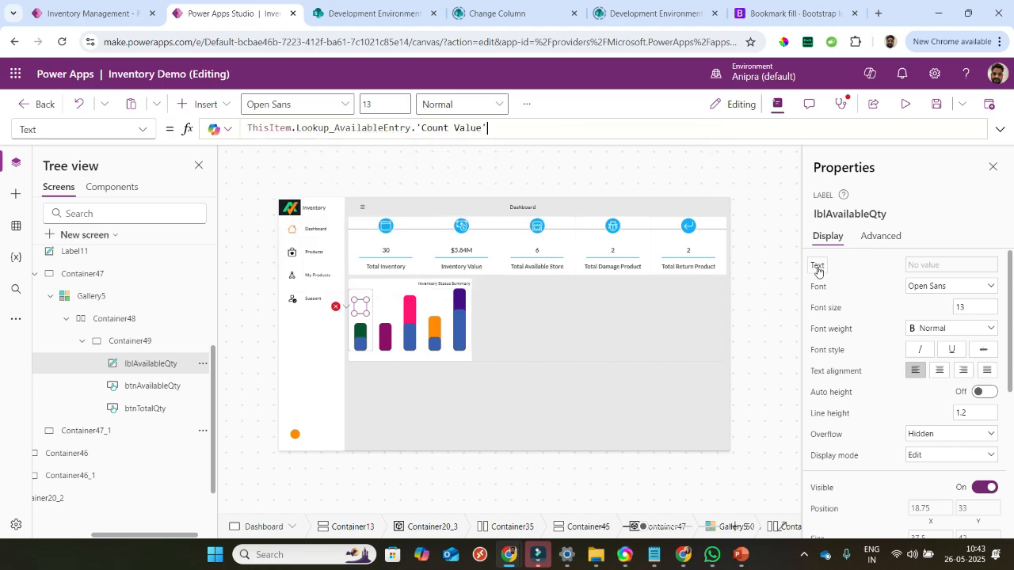
- Format lblAvailableQty with font _Font, font size _FontSize and font weight _FontWeight
left_click(822, 288)
type("_Font")
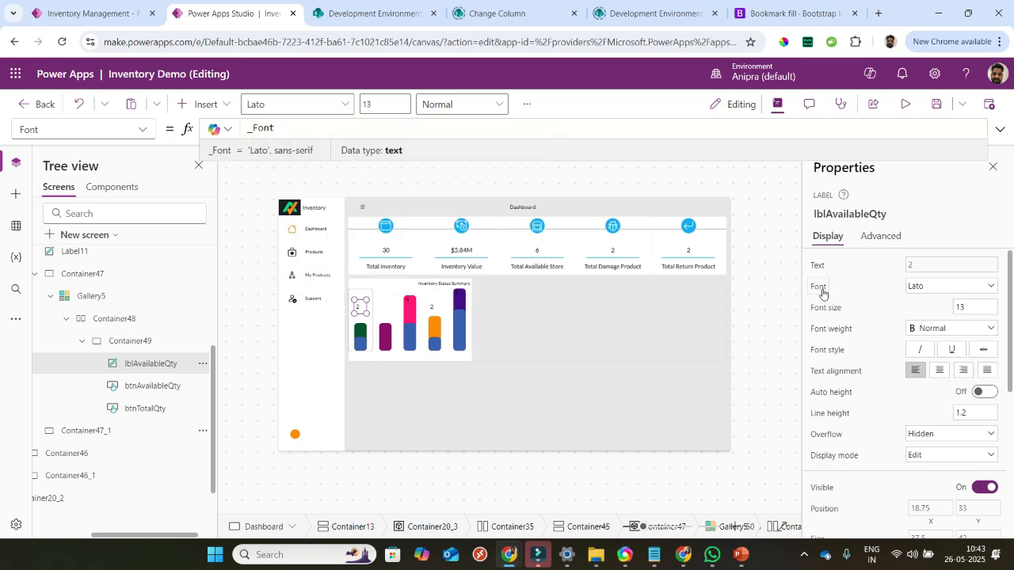
left_click(824, 309)
type("_")
type("FontSize")
key("Return")
left_click(829, 330)
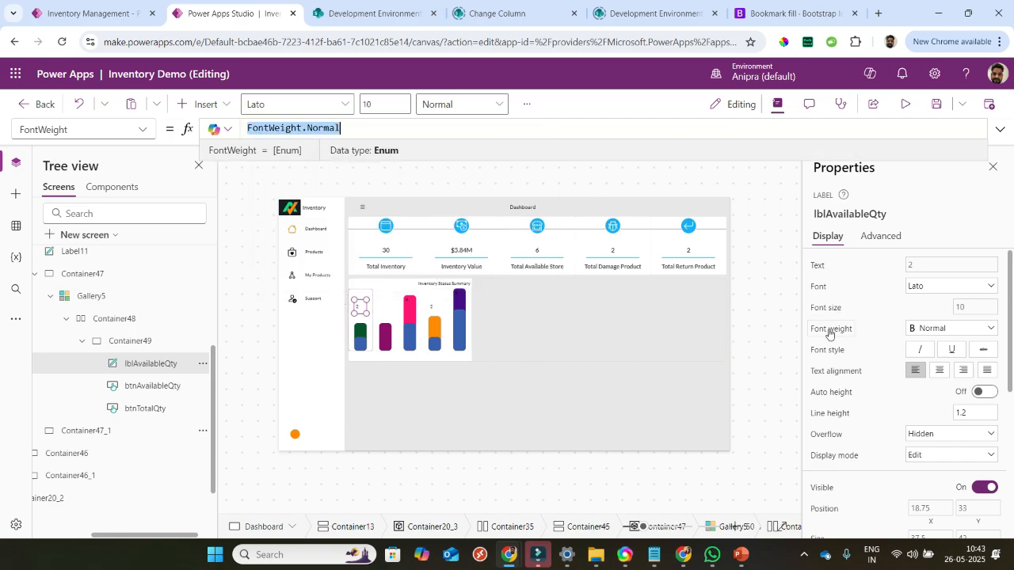
type("_wei")
key("Return")
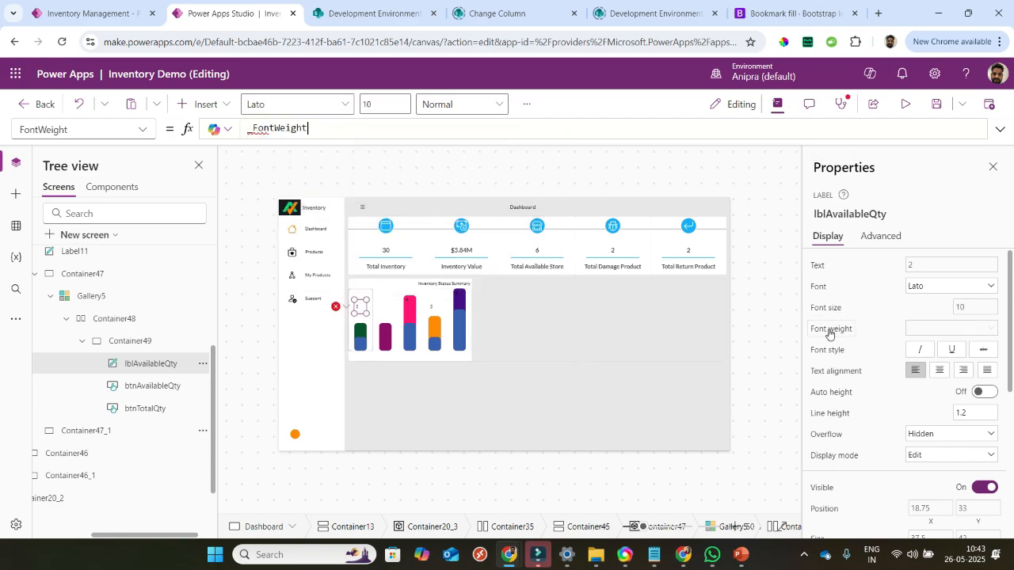
- Set the text color of lblAvailableQty to Color_White
scroll(869, 452, "down", 3)
scroll(870, 451, "down", 2)
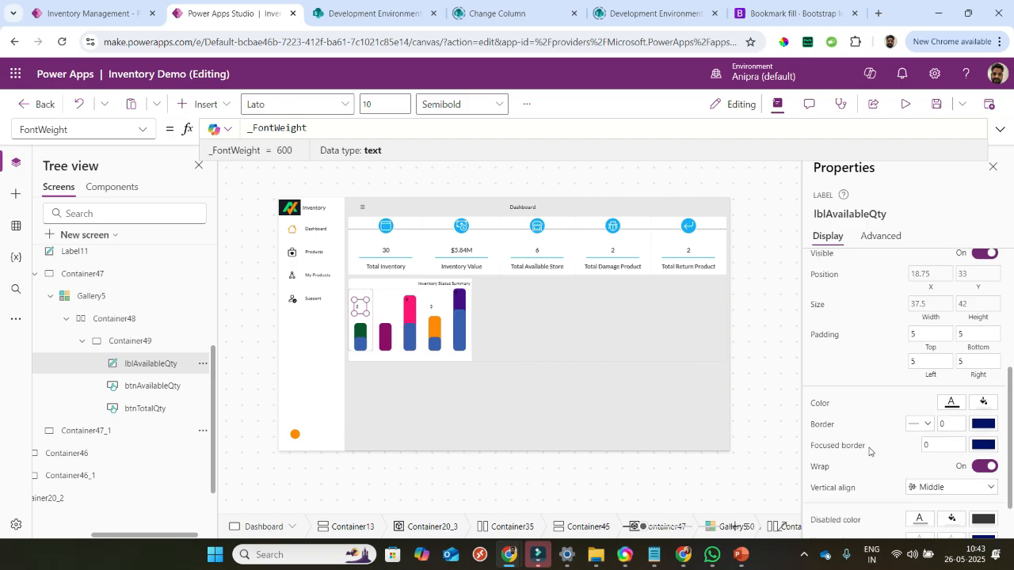
left_click(818, 404)
type("coo")
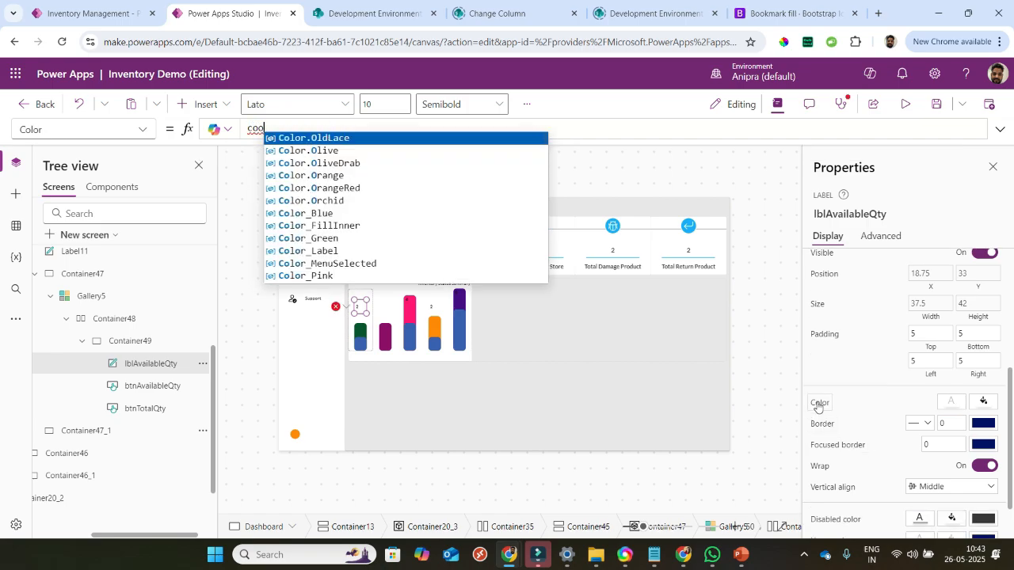
key("BackSpace")
type("lor_whi")
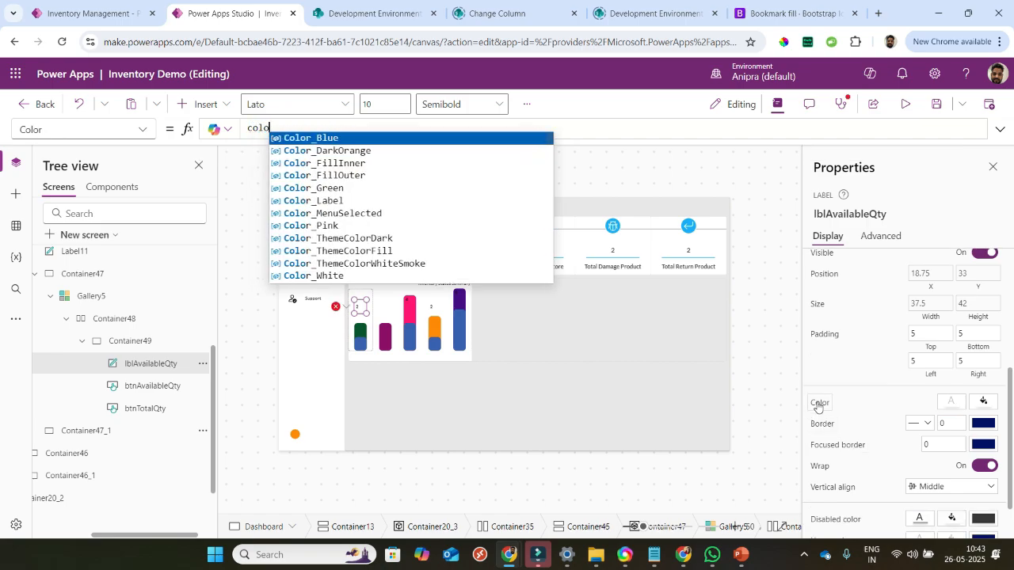
key("Return")
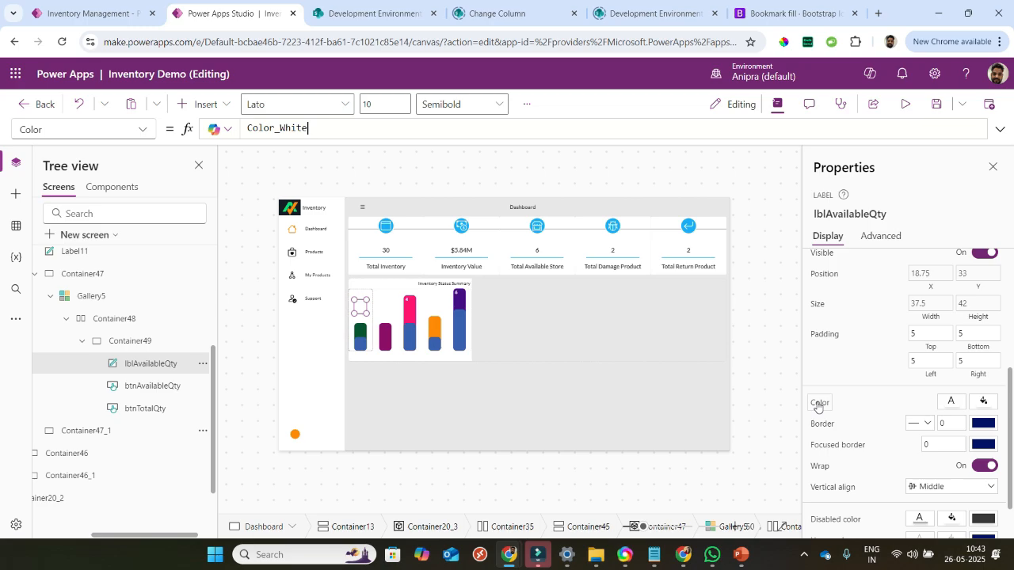
- Correct lblAvailableQty's Y formula to Parent.Height-btnAvailableQty.Height
scroll(939, 361, "up", 3)
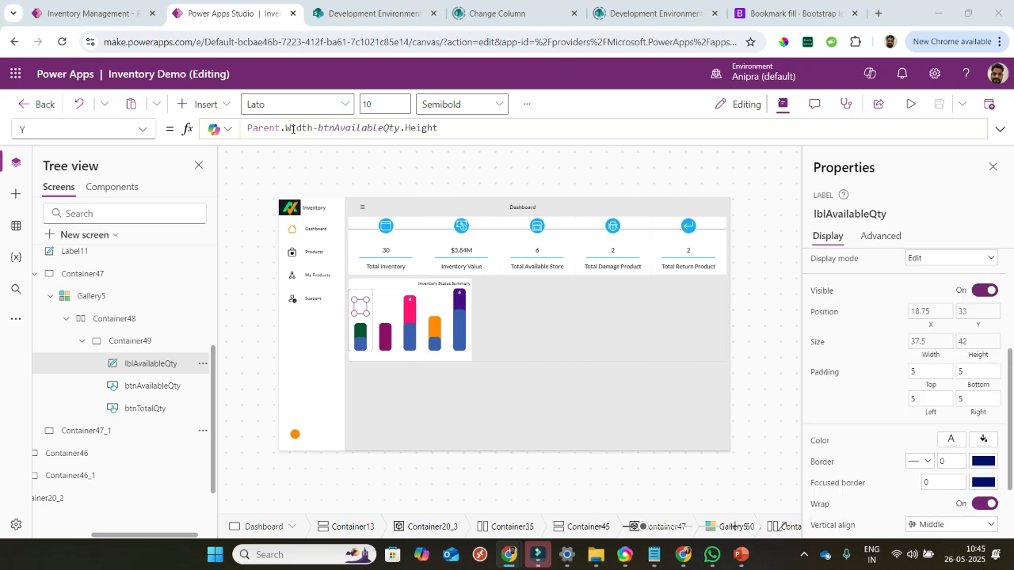
double_click(336, 128)
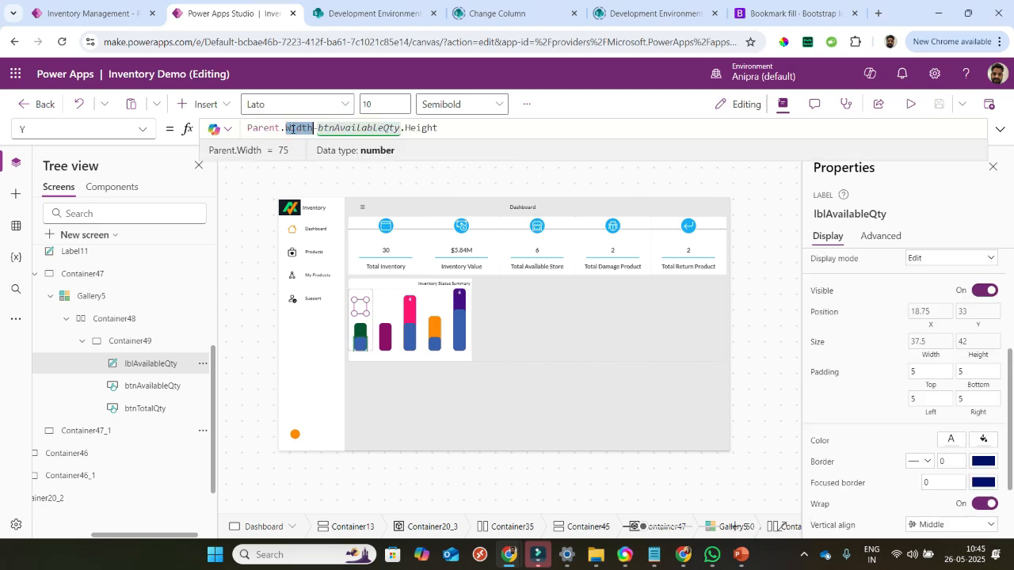
key("Return")
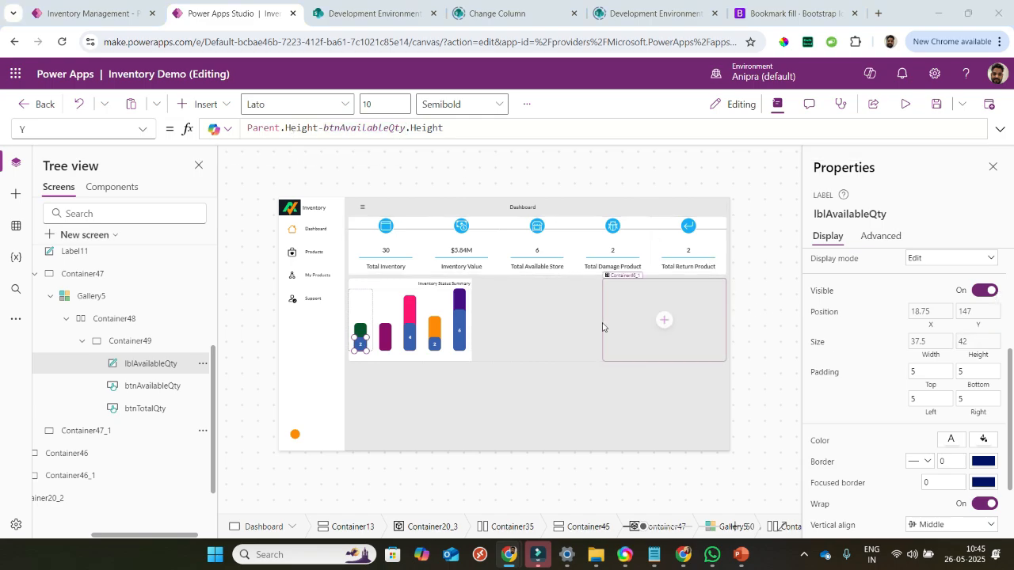
- Insert another text label into Container49 alongside lblAvailableQty
left_click(203, 104)
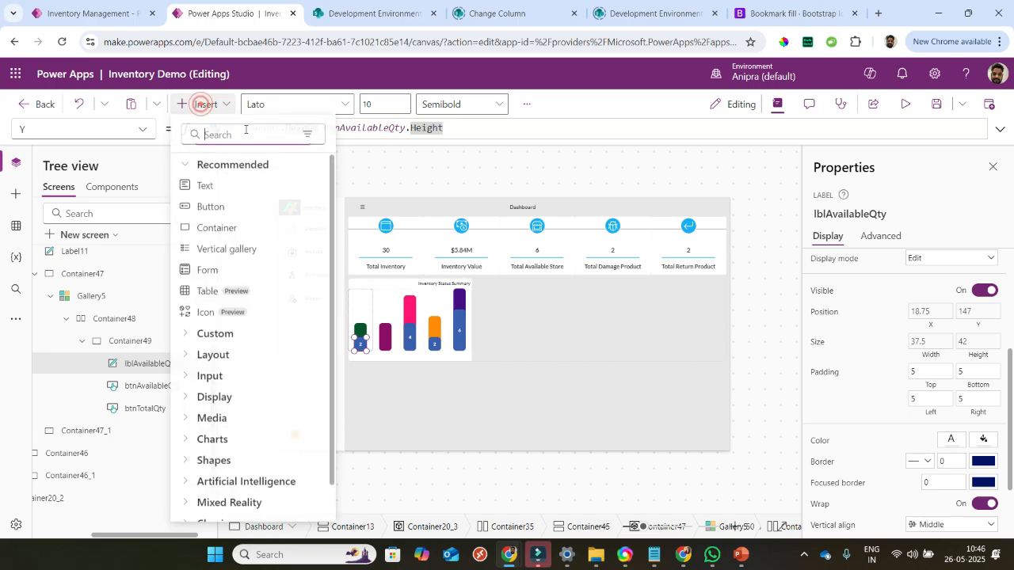
left_click(251, 135)
type("lab")
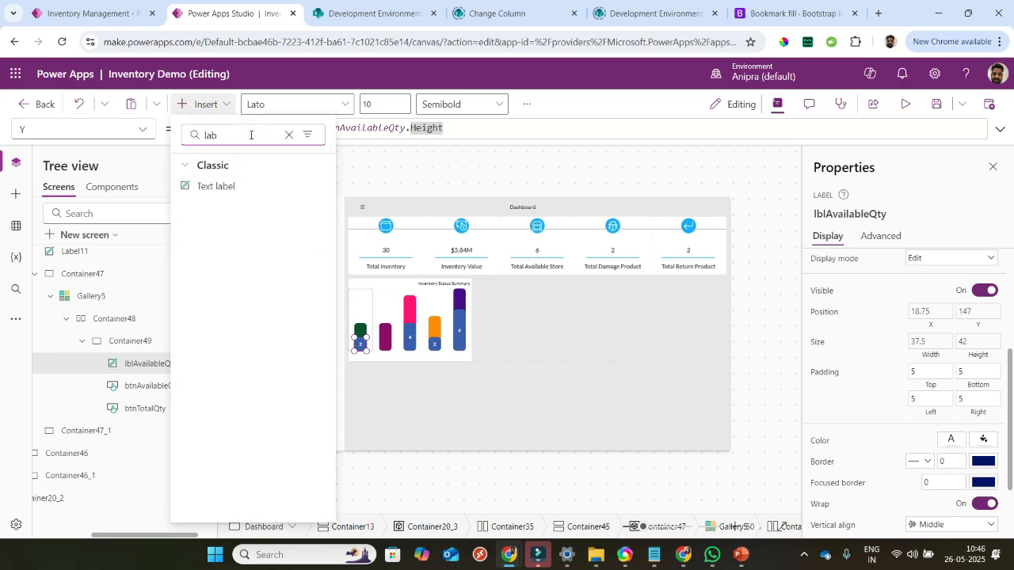
left_click(250, 188)
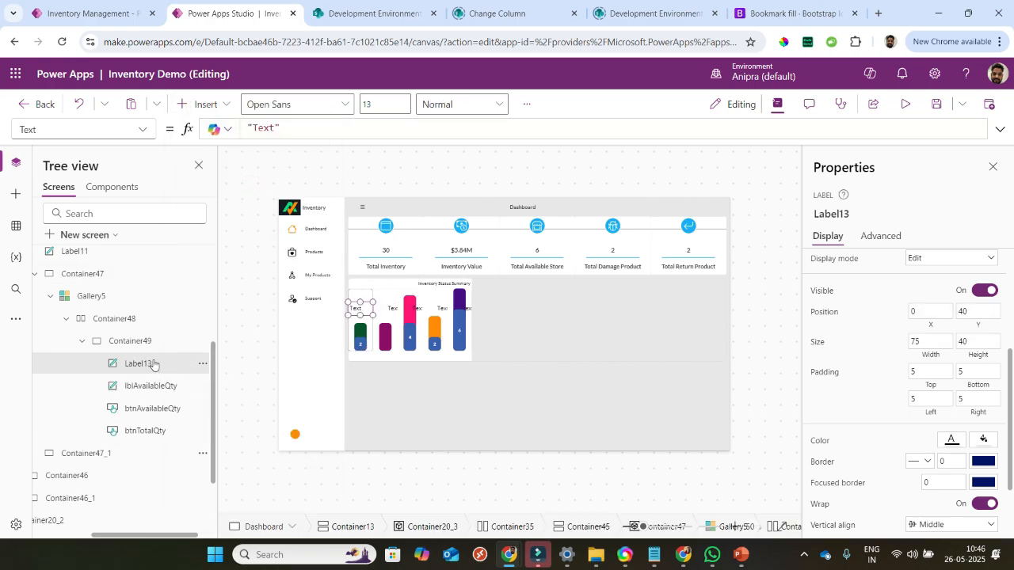
scroll(935, 289, "up", 3)
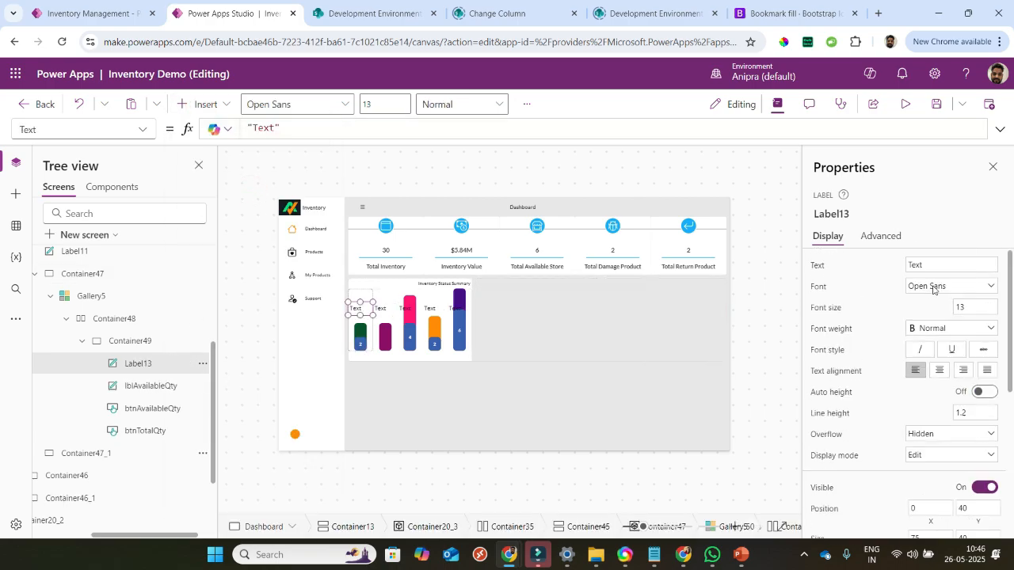
- Rename the new text label in Container49 as lblTotalQty
left_click(859, 213)
key("BackSpace")
type("lbl_")
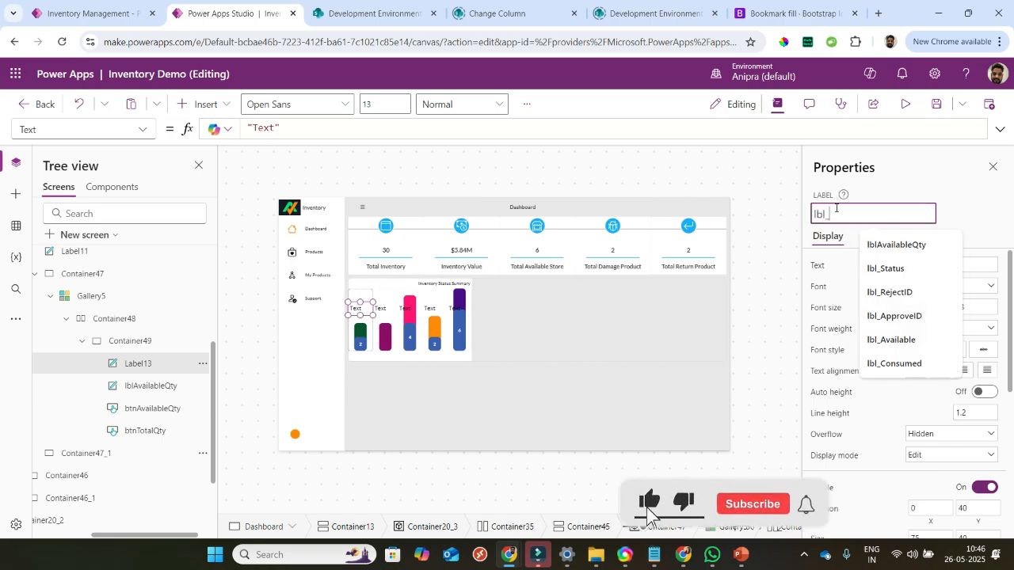
key("BackSpace")
type("tot")
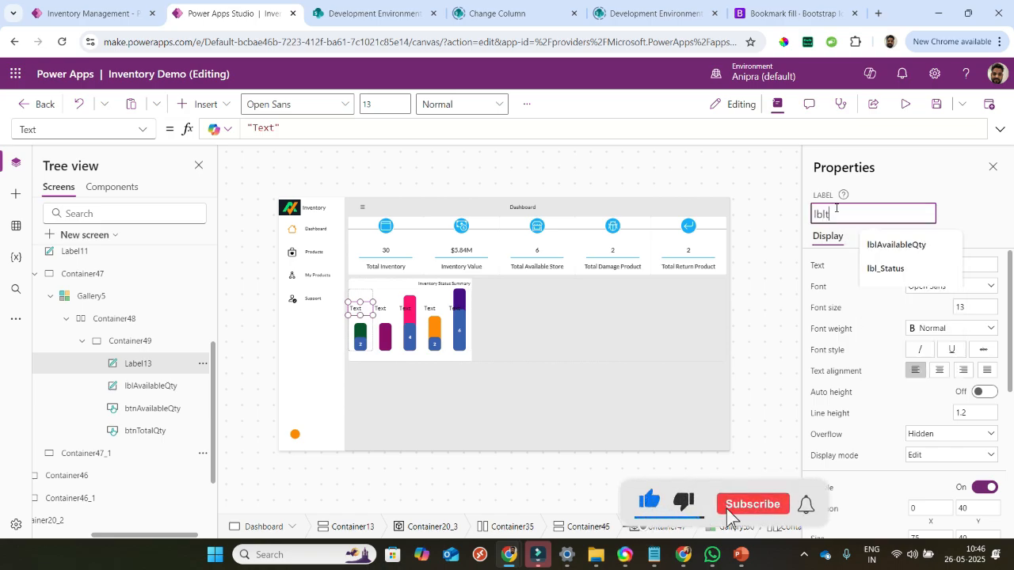
left_click(883, 245)
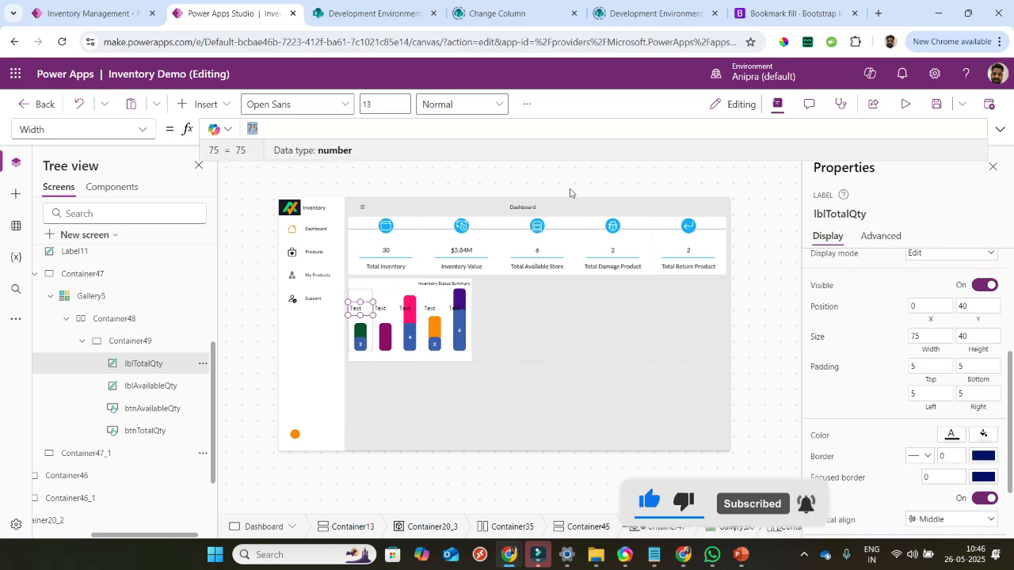
- Set lblTotalQty's width to the formula btnTotalQty.Width
type("btn")
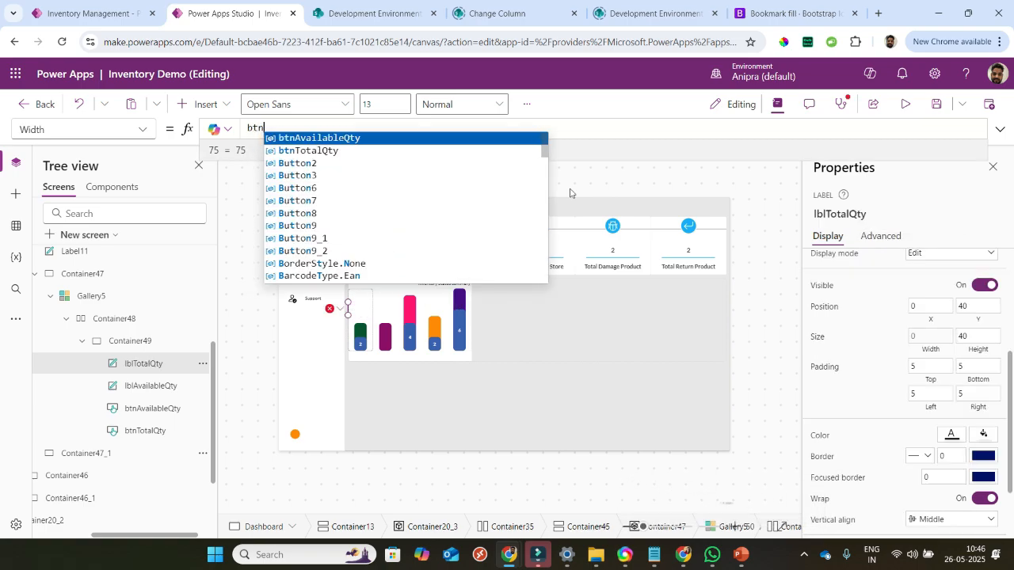
key("Down")
key("Return")
type(".Width")
- Set lblTotalQty's height to the formula btnTotalQty.Height-btnAvailableQty.Height
left_click(978, 355)
type("btntot")
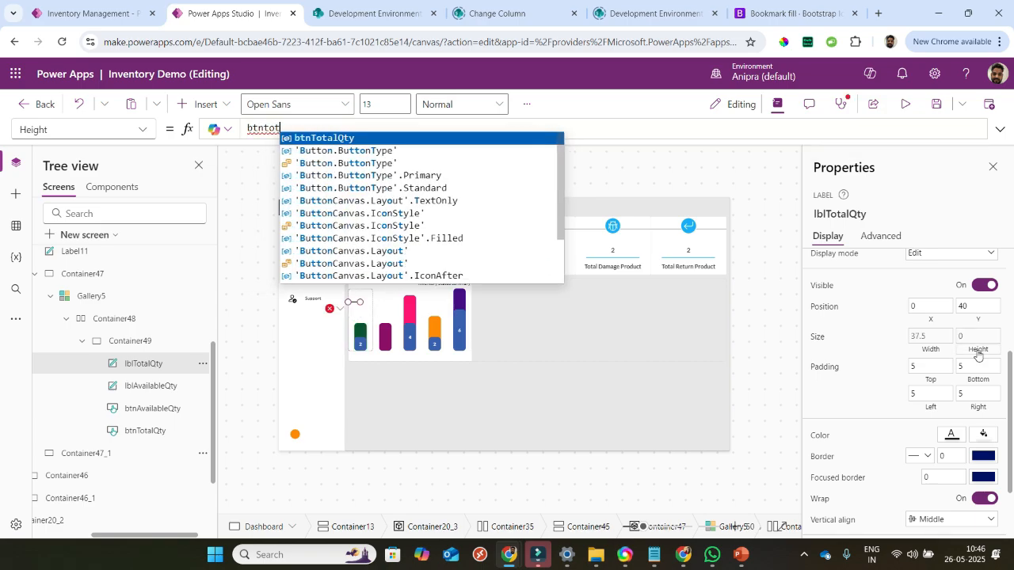
key("Return")
type(".Height")
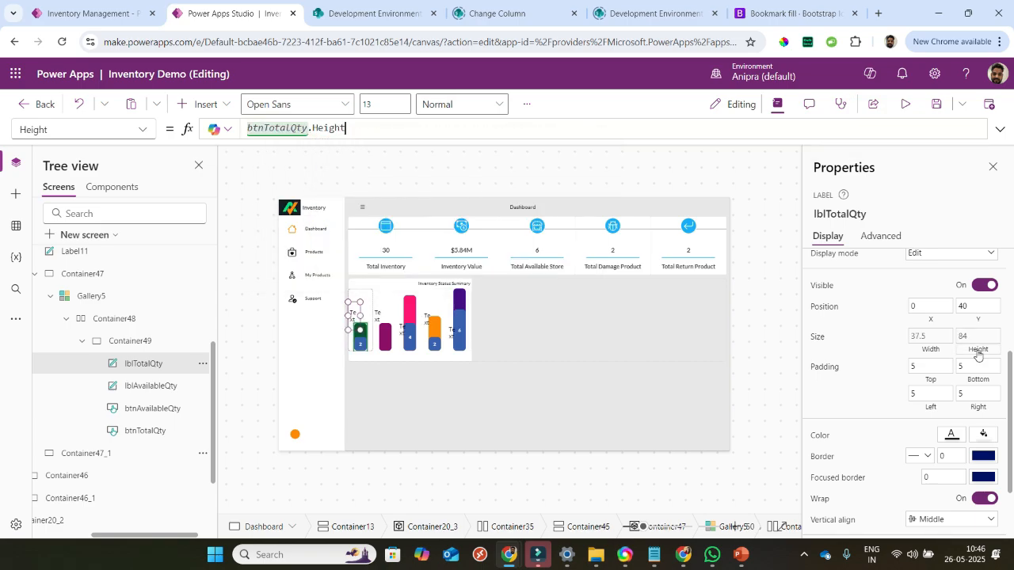
type("-btn")
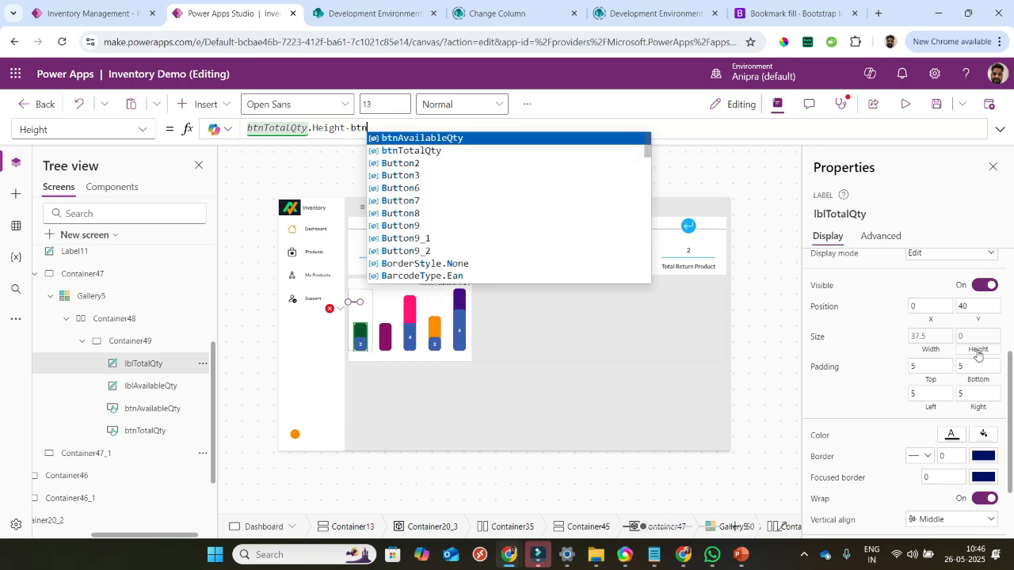
key("Return")
type(".")
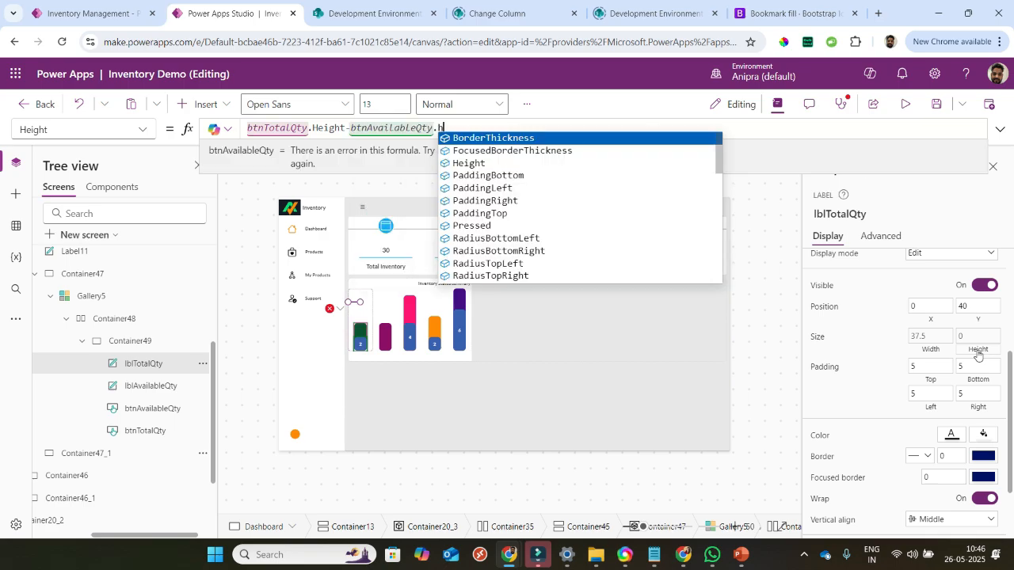
type("Height")
- Center lblTotalQty horizontally with the X formula (Parent.Width-Self.Width)/2
left_click(932, 320)
type("(pare")
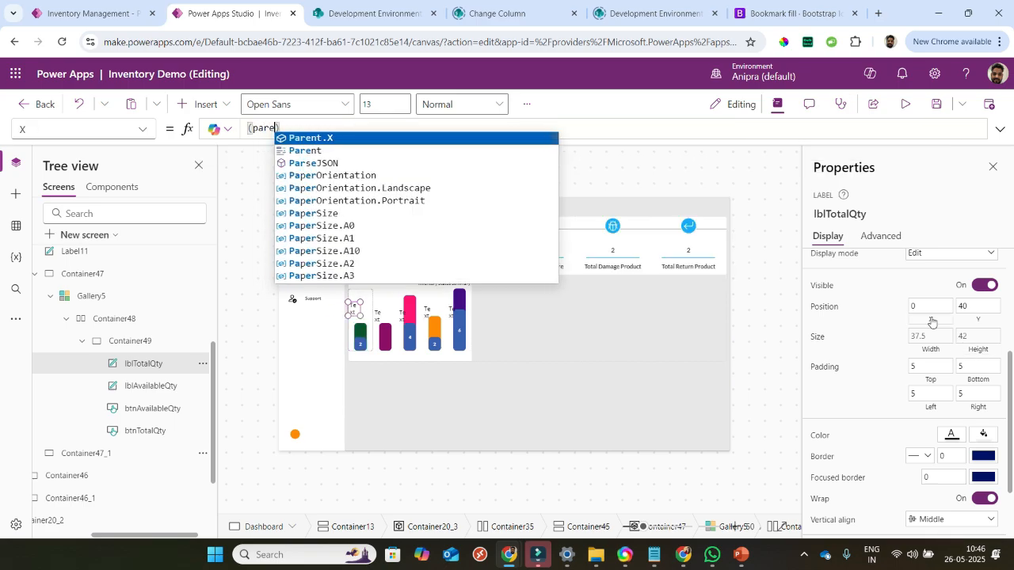
key("Down")
key("Return")
type(".Width")
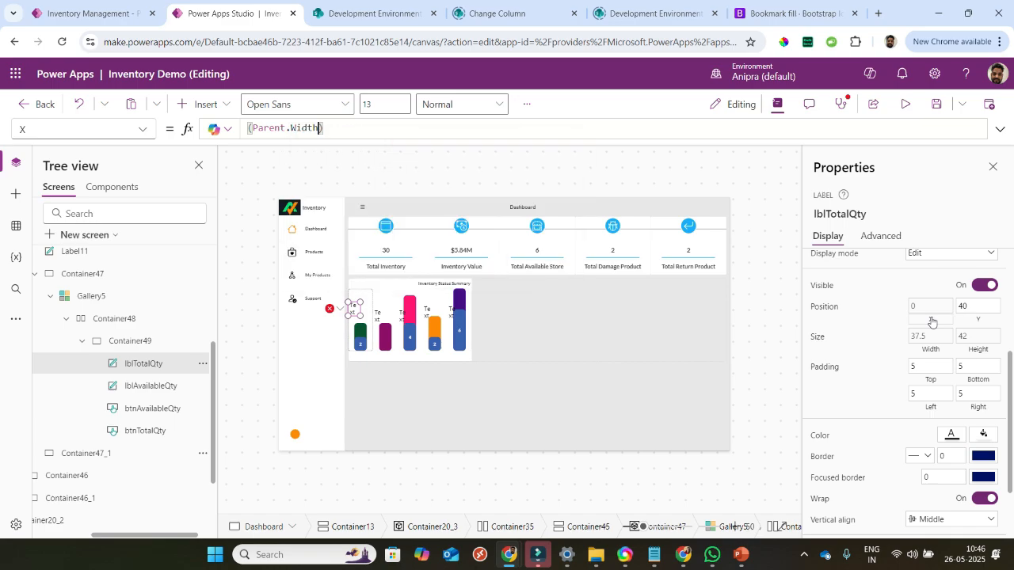
type("-Self.w")
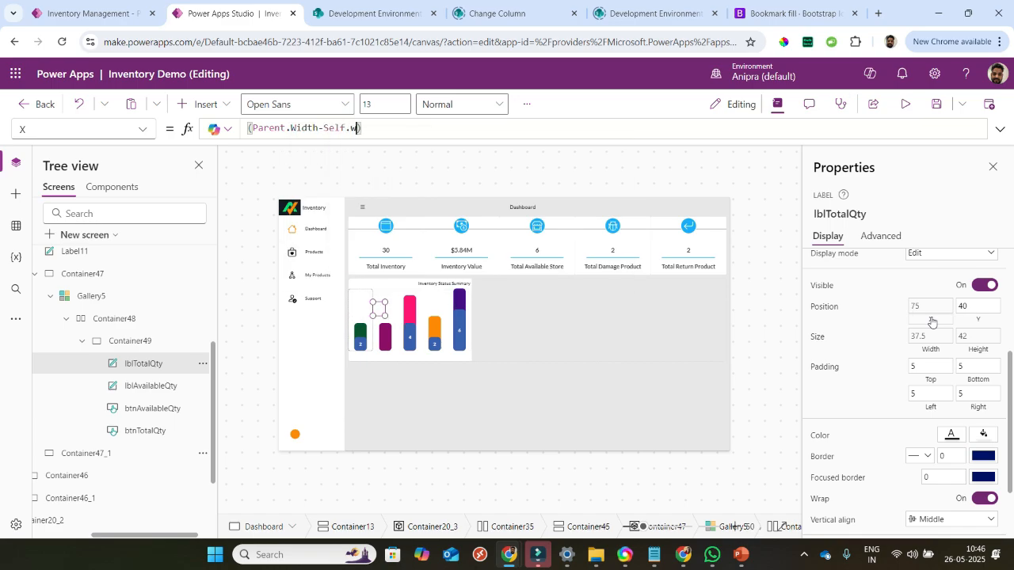
type("i")
key("BackSpace")
key("BackSpace")
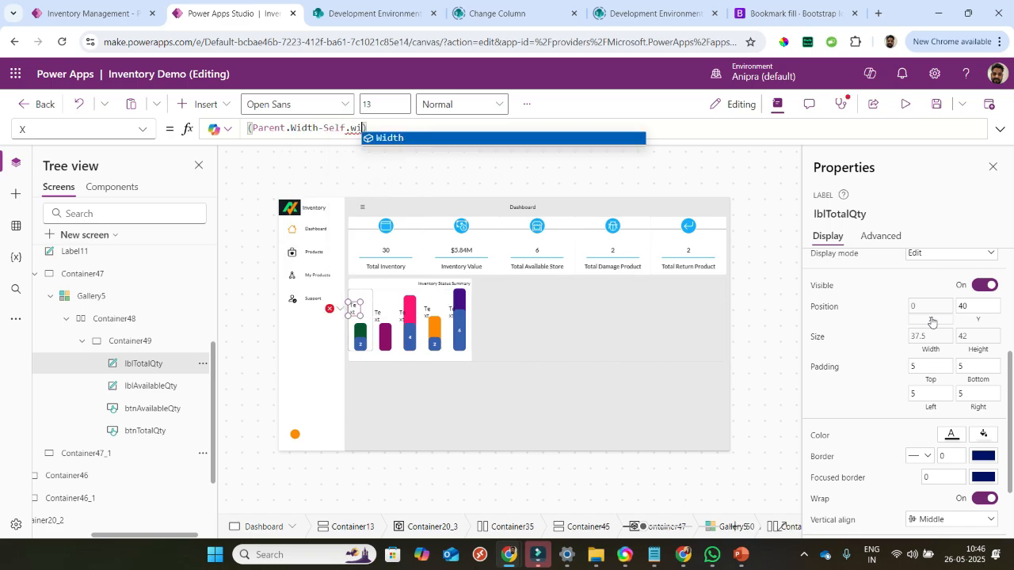
key("Tab")
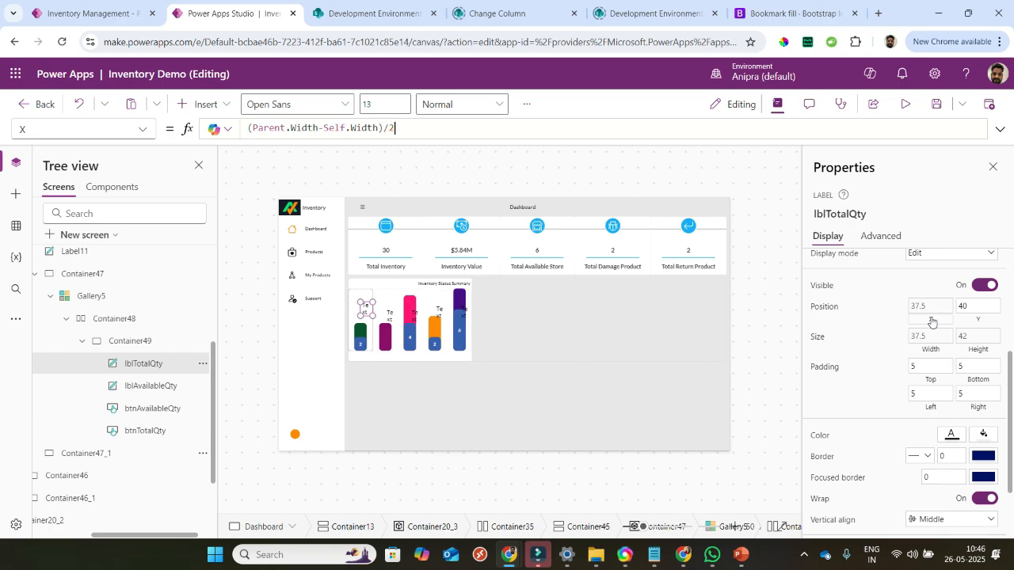
- Align lblTotalQty vertically with the total bar using the Y formula btnTotalQty.Y
left_click(966, 323)
type("btn")
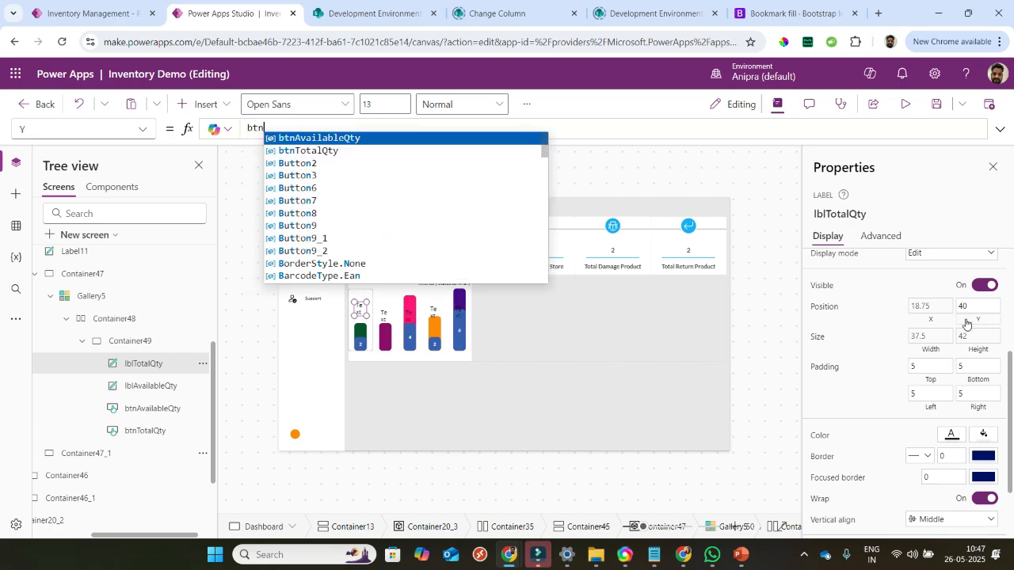
type("T")
key("Tab")
type(".Y")
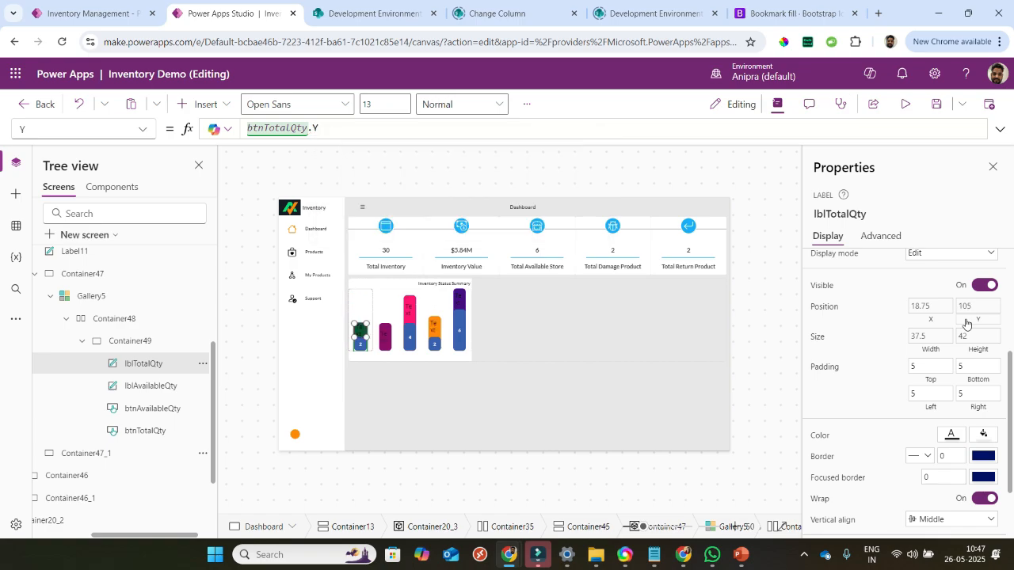
- Set lblTotalQty's text to the formula ThisItem.'Count Value'
scroll(871, 333, "up", 3)
left_click(817, 268)
type("this")
key("Tab")
type(".cou")
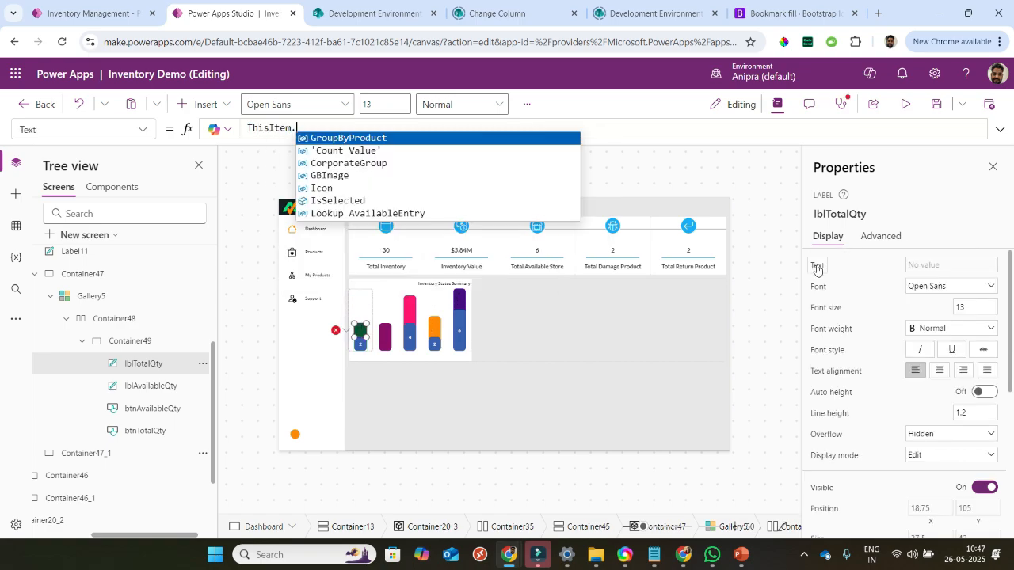
key("Tab")
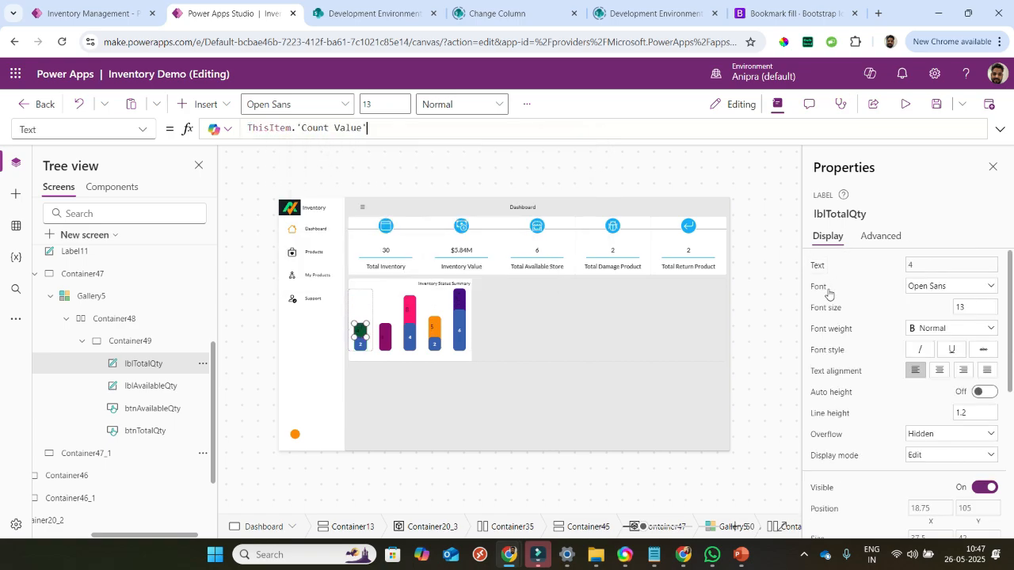
- Format lblTotalQty with font _Font, font size _FontSize and font weight _FontWeight
left_click(819, 288)
type("_Font")
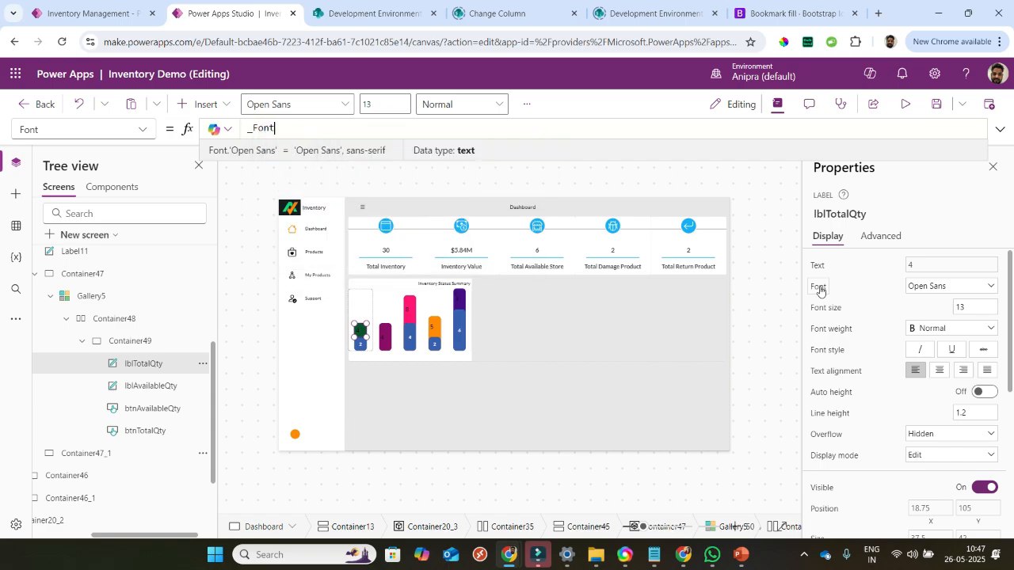
left_click(821, 313)
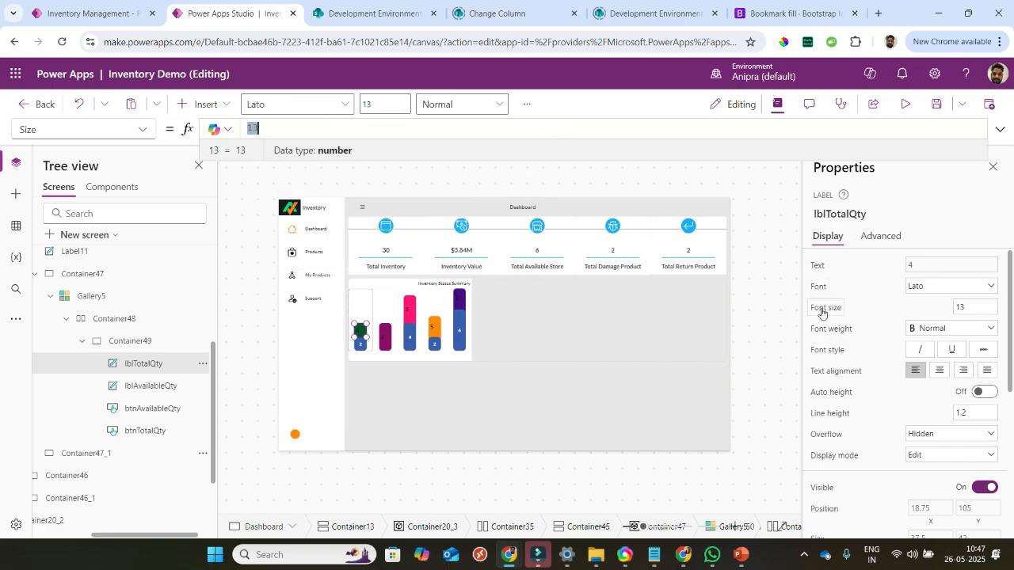
type("_FontSize")
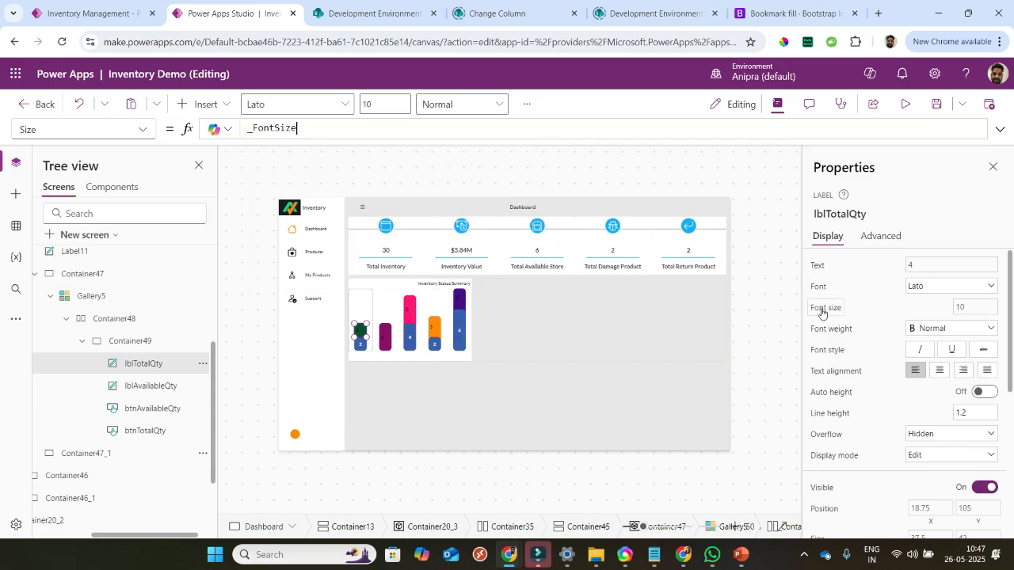
left_click(824, 329)
type("_we")
key("Tab")
- Set the text color of lblTotalQty to Color_White and preview the dashboard
scroll(841, 374, "down", 3)
scroll(841, 374, "down", 3)
left_click(816, 366)
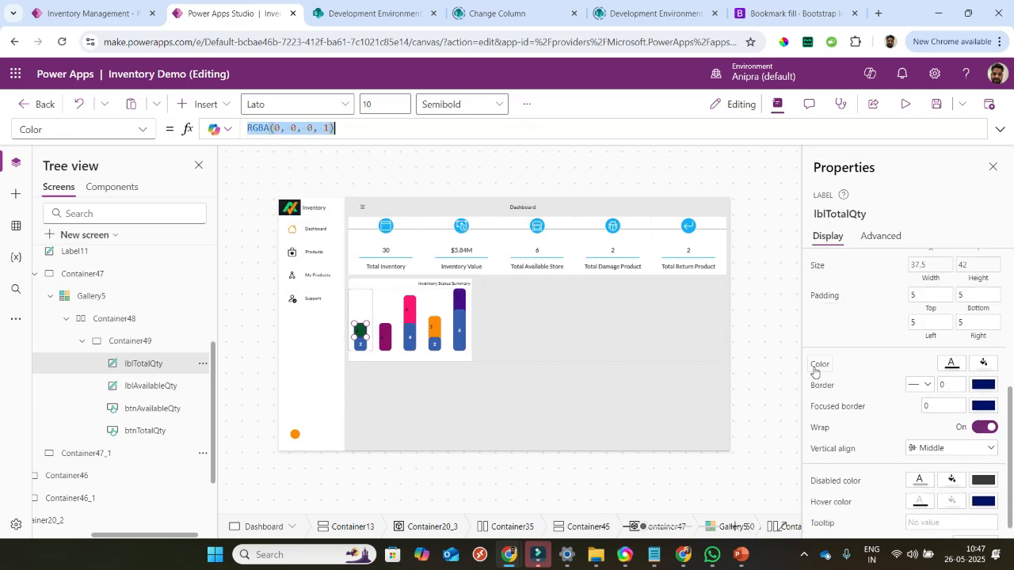
type("color_w")
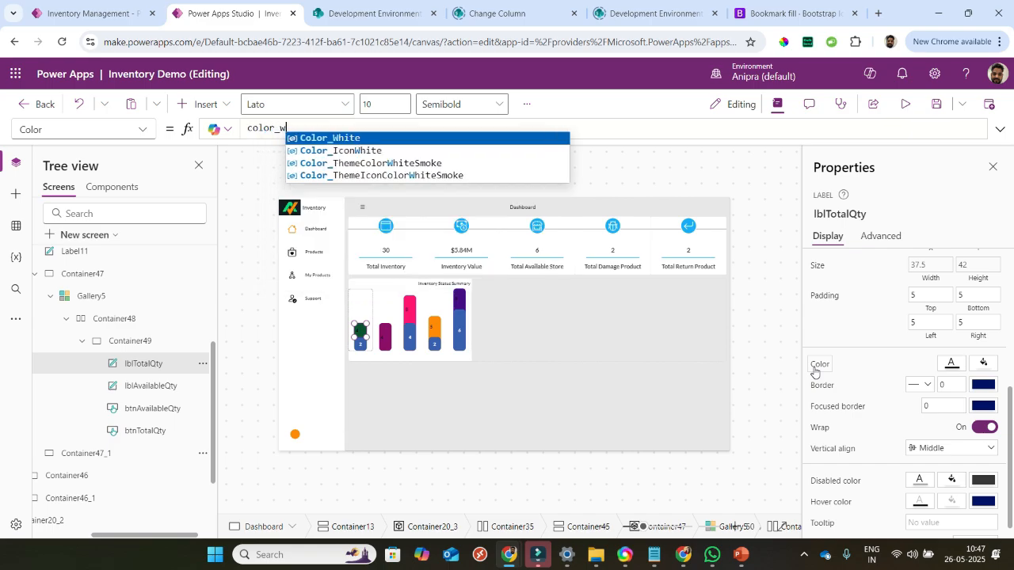
key("Tab")
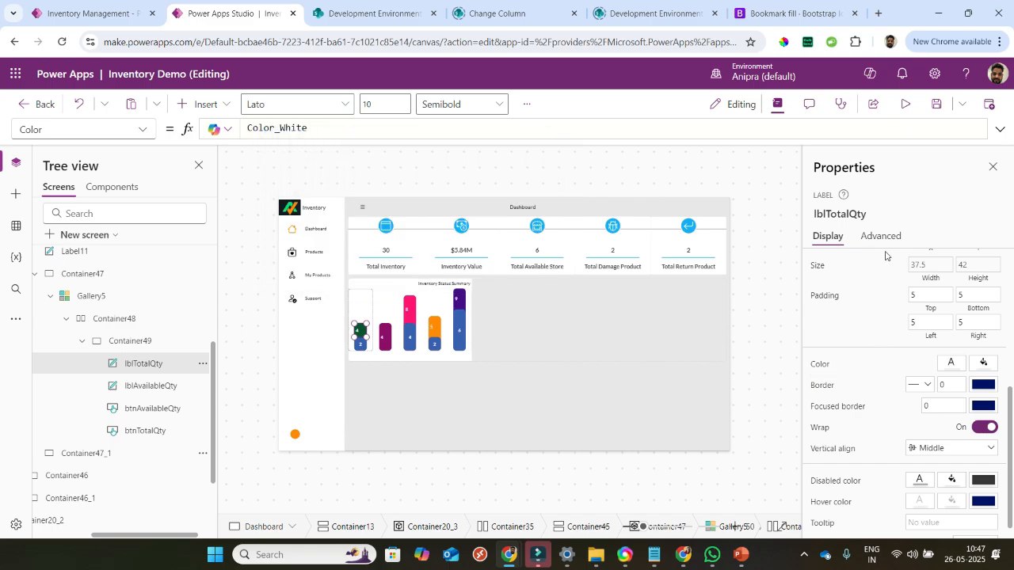
left_click(905, 103)
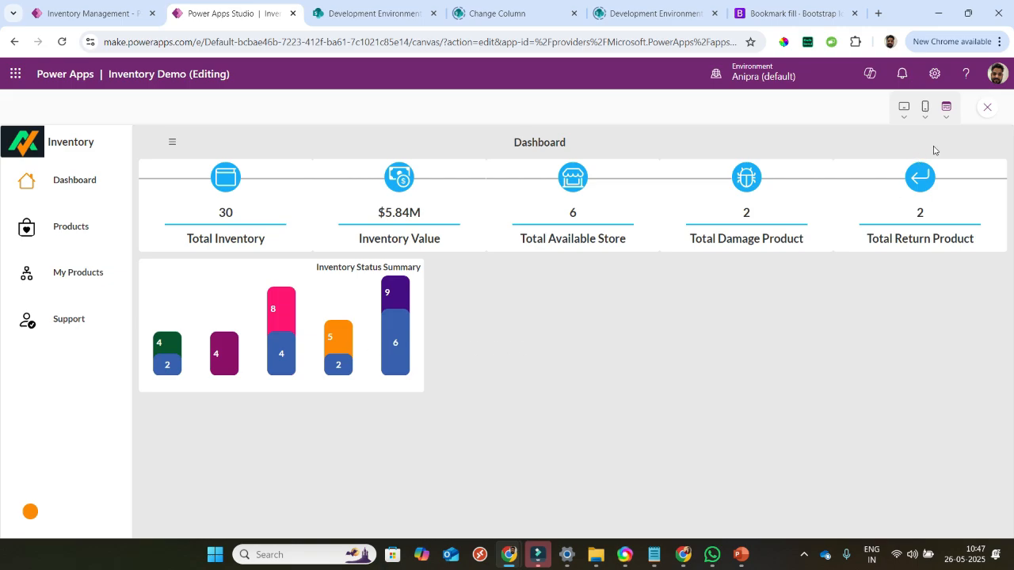
key("Escape")
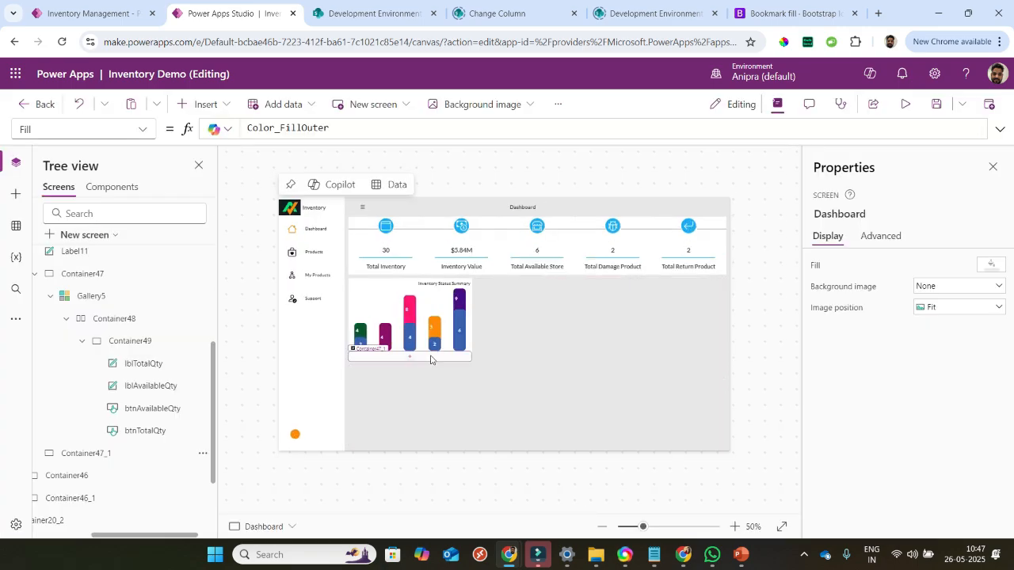
- Insert a blank horizontal gallery into Container47_1 below the bar chart
left_click(428, 357)
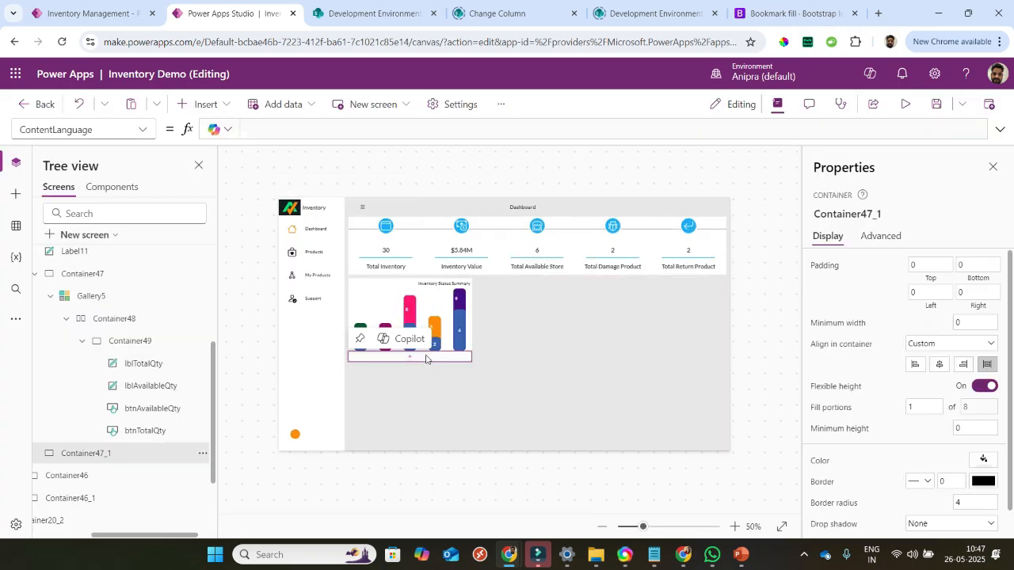
left_click(206, 104)
left_click(230, 134)
type("gal")
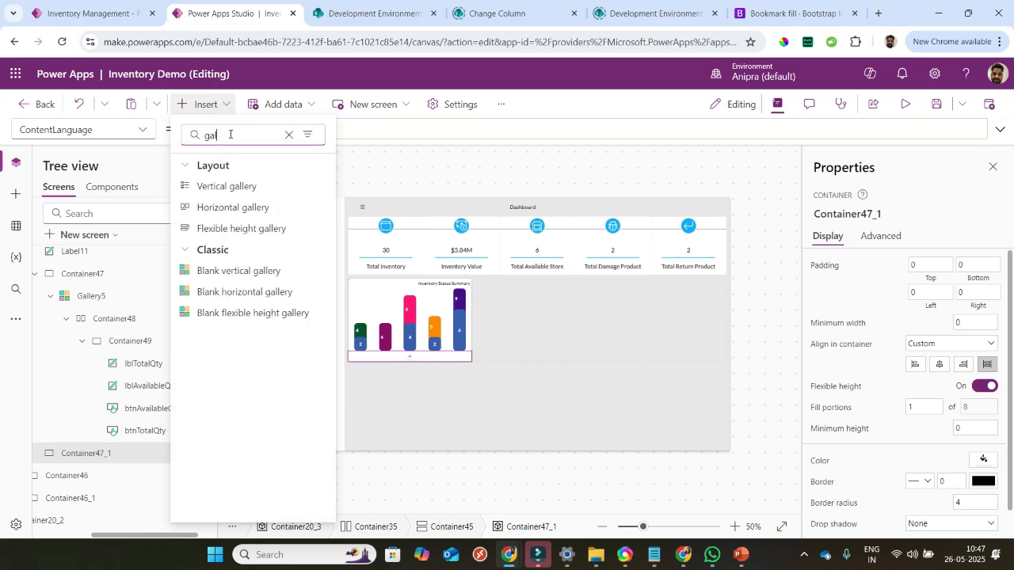
left_click(261, 291)
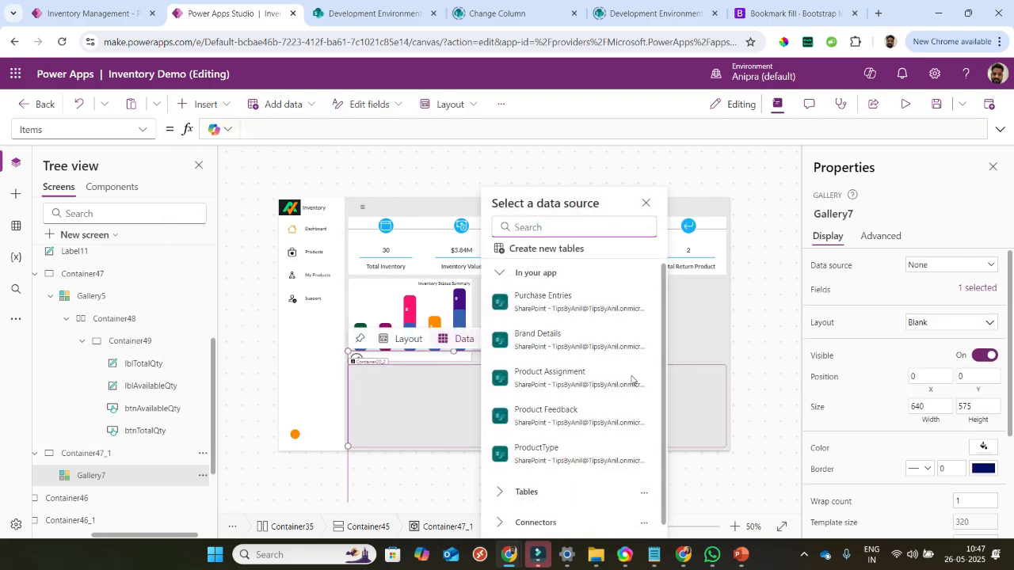
- Size the new gallery in Container47_1 to its container with width Parent.Width and height Parent.Height
left_click(919, 423)
type("pare")
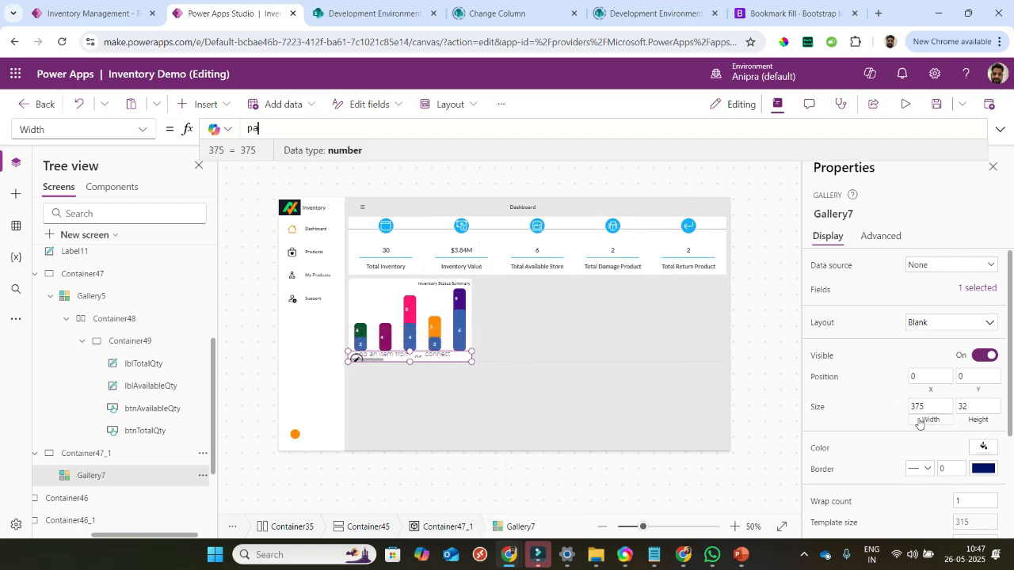
key("Tab")
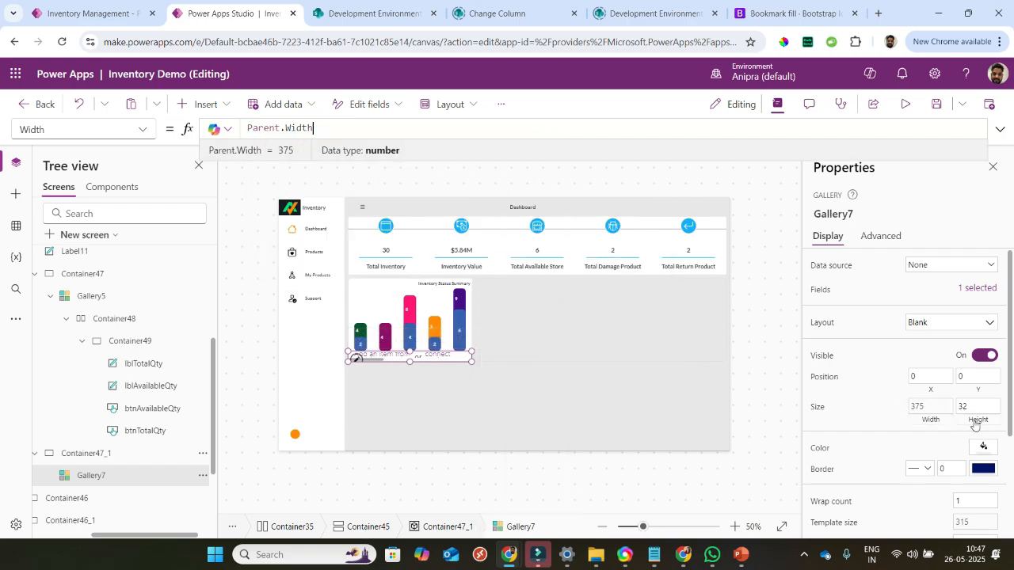
left_click(977, 420)
type("pa")
key("Tab")
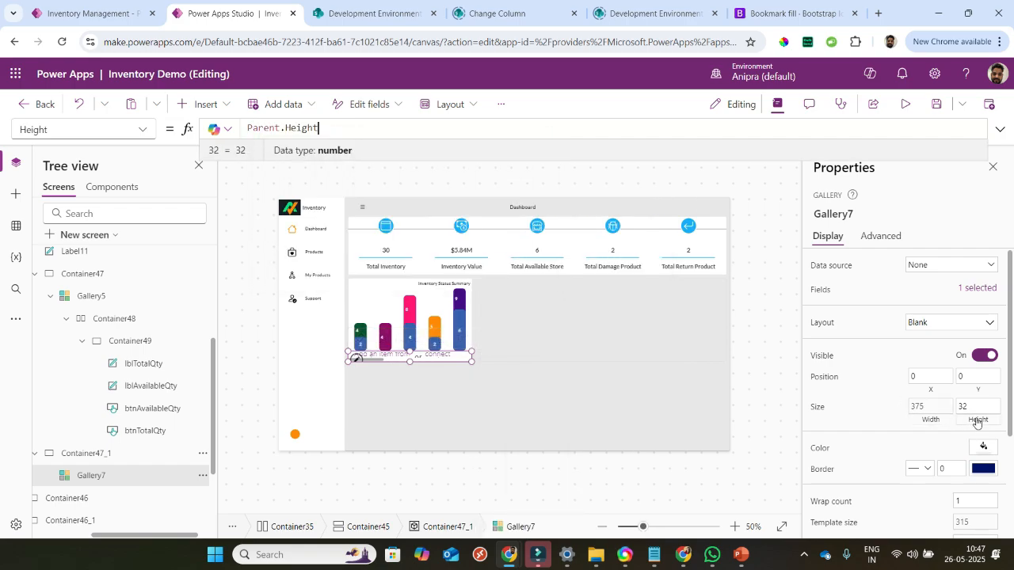
- Set the Container47_1 gallery's template size to the formula Parent.Width/Self.AllItemsCount
scroll(904, 432, "down", 3)
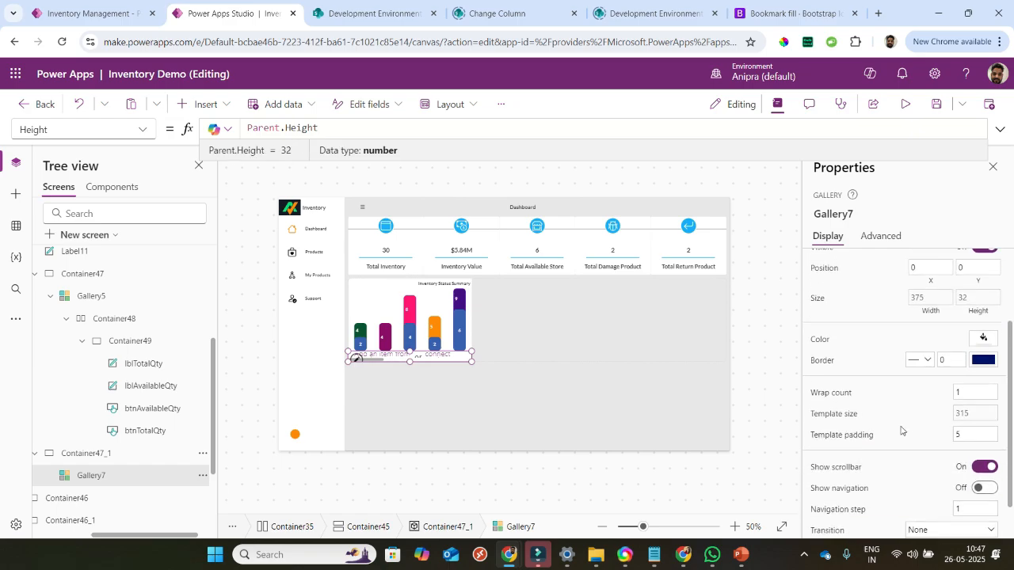
left_click(852, 419)
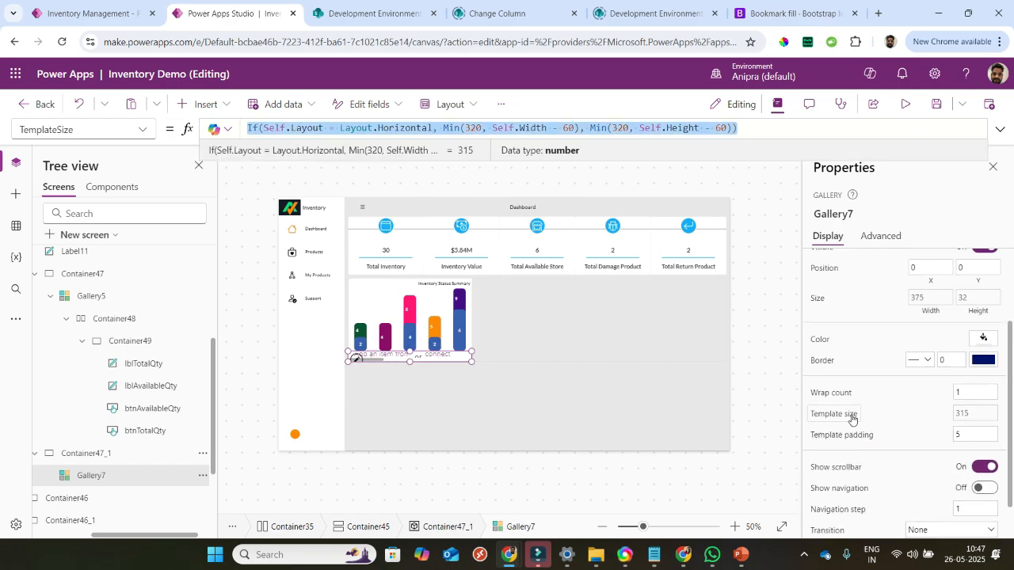
type("pare")
key("Tab")
type(".Width/Self.all")
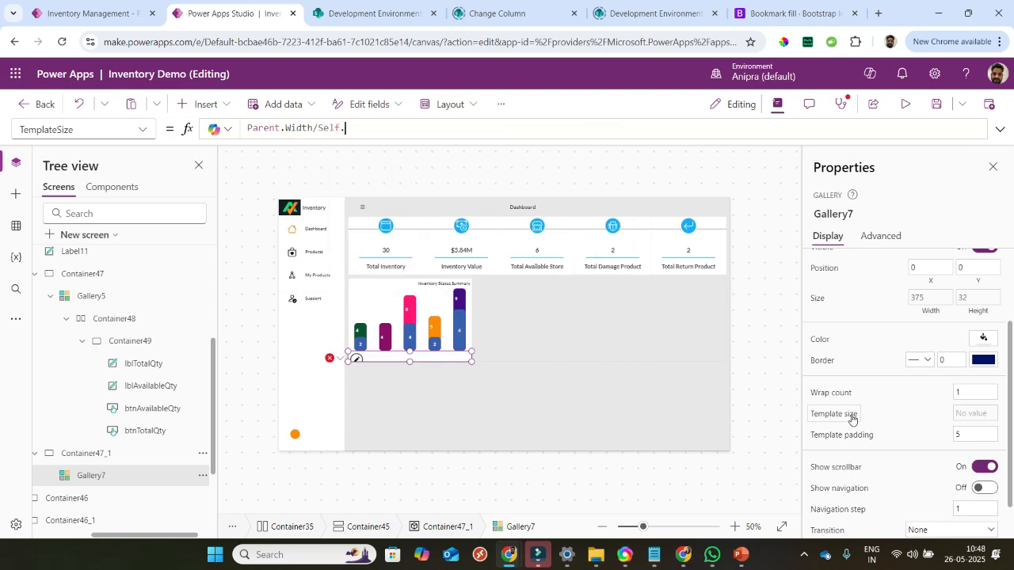
key("Tab")
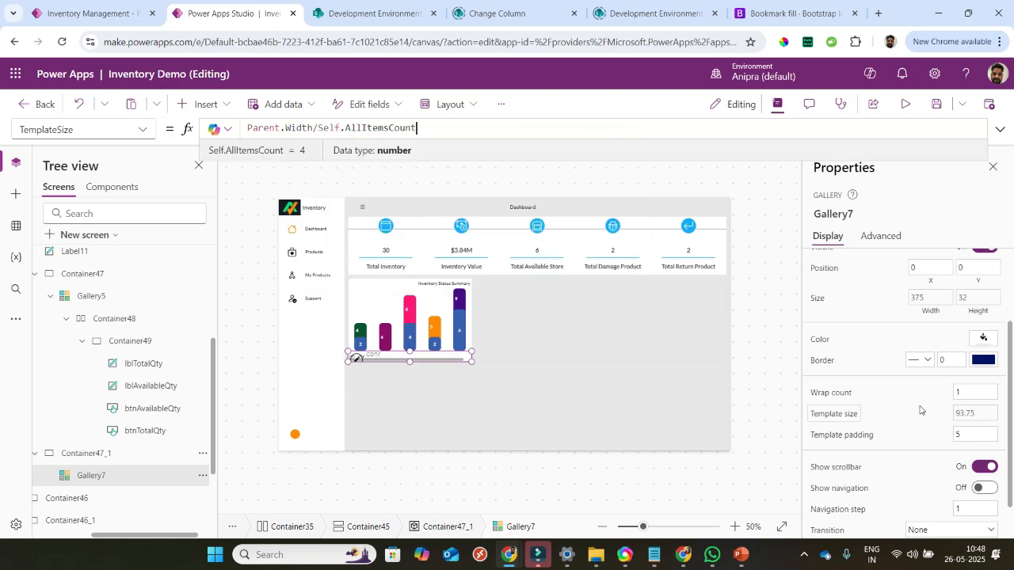
- Set the items of the gallery in Container47_1 to the collection Coll_TotalAndAvailableInventory
scroll(901, 414, "up", 3)
left_click(826, 265)
type("coll")
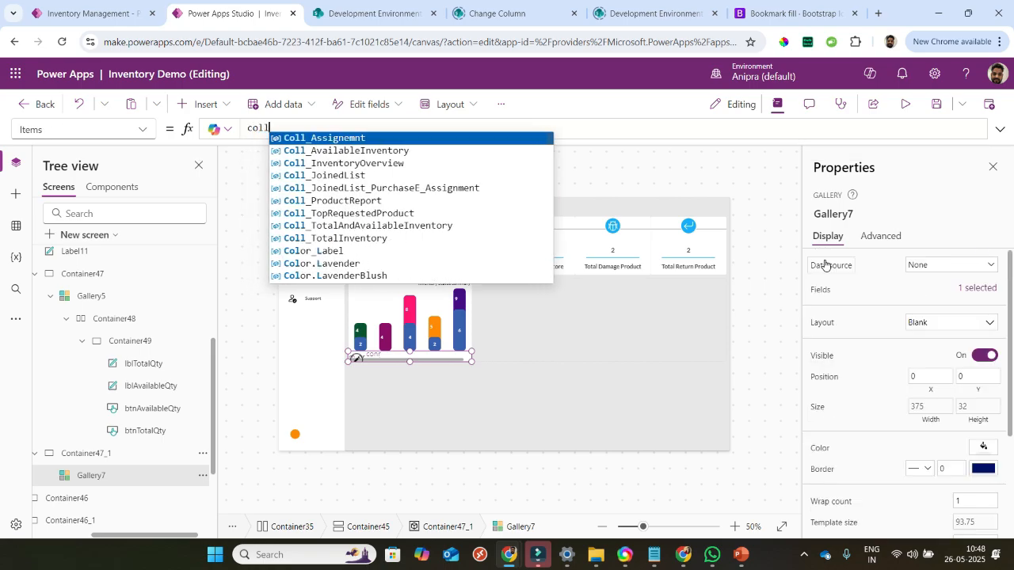
type("_tot")
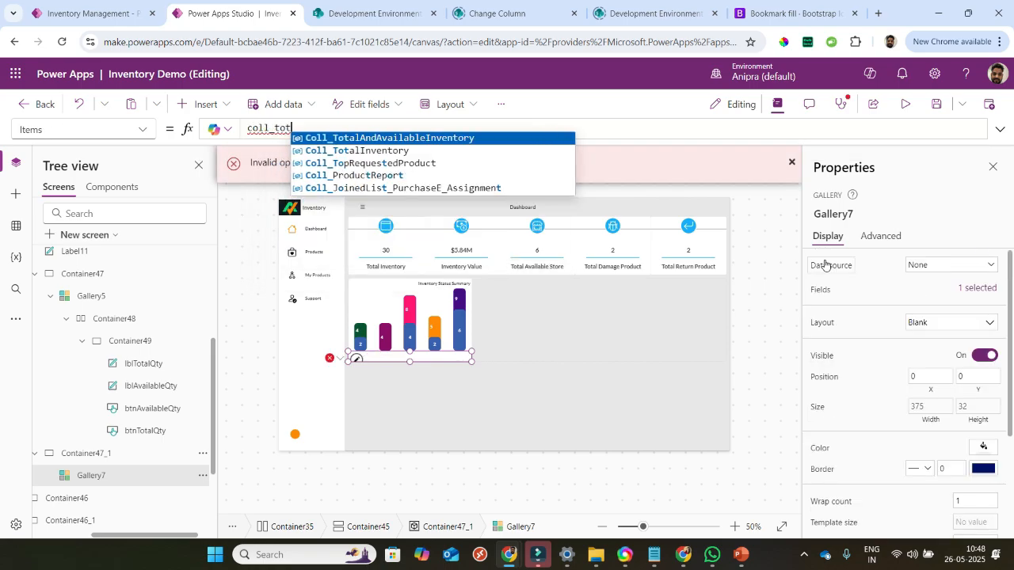
key("Tab")
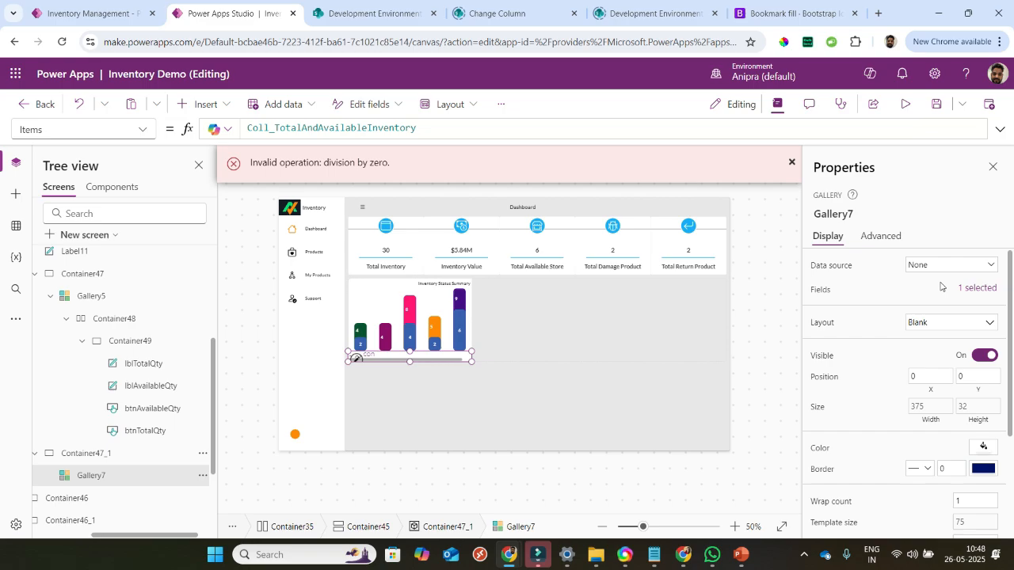
- Set the template padding of the gallery in Container47_1 to 0
scroll(847, 380, "down", 2)
left_click(845, 392)
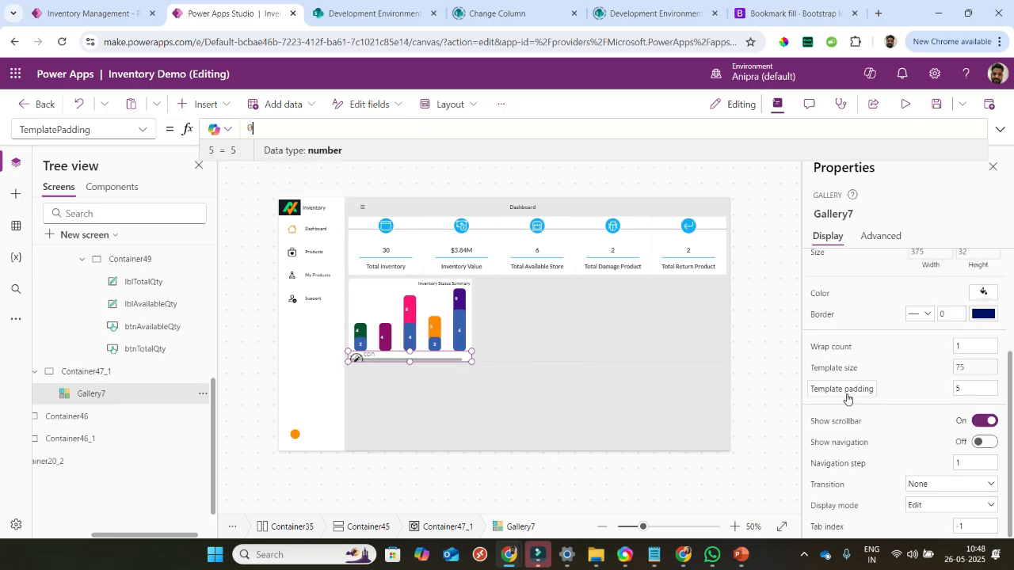
- Insert a text label into Gallery7, the gallery below the bars of the Inventory Status Summary chart
left_click(211, 113)
left_click(231, 132)
type("la")
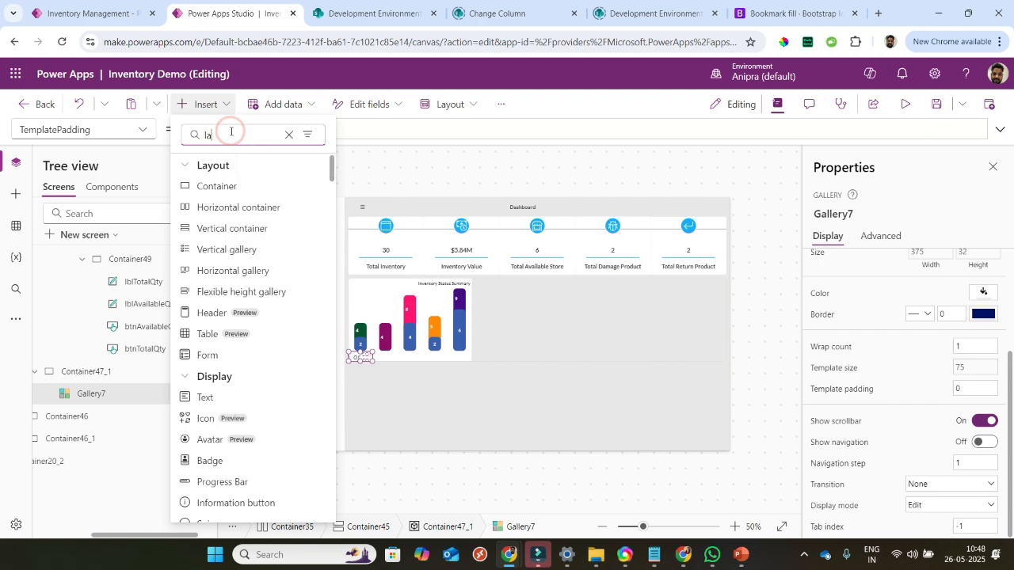
type("b")
left_click(227, 184)
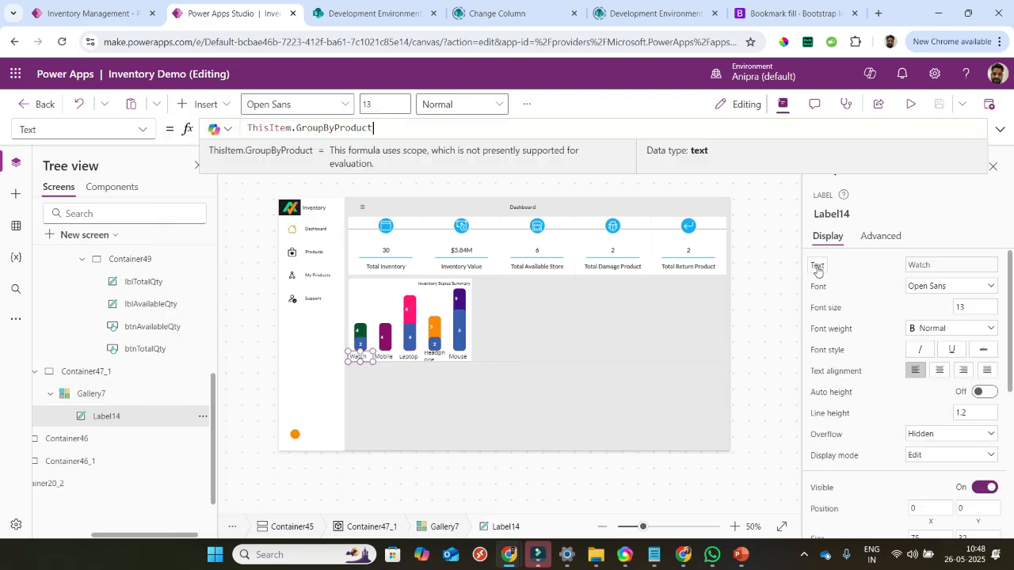
- Set the new label's font to _Font and derive its font size from _FontSize, reduced to 9
left_click(820, 288)
key("ctrl+a")
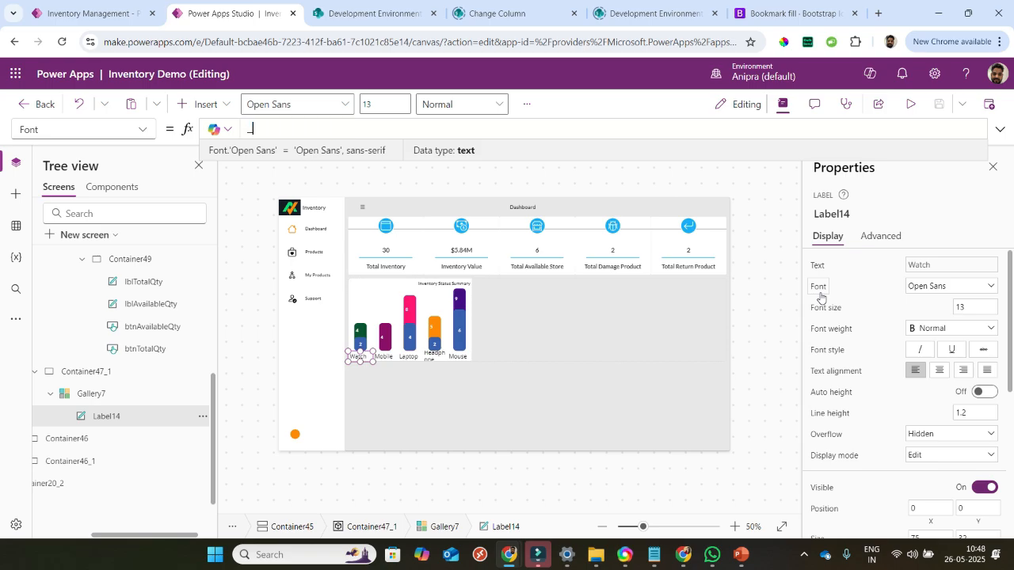
type("_fon")
key("Tab")
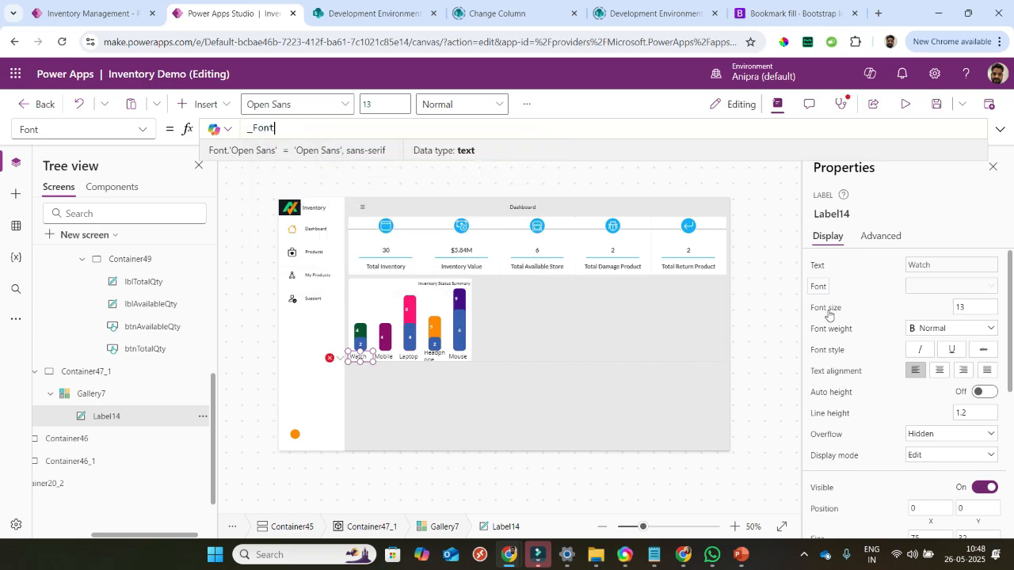
left_click(828, 311)
type("_f")
key("Tab")
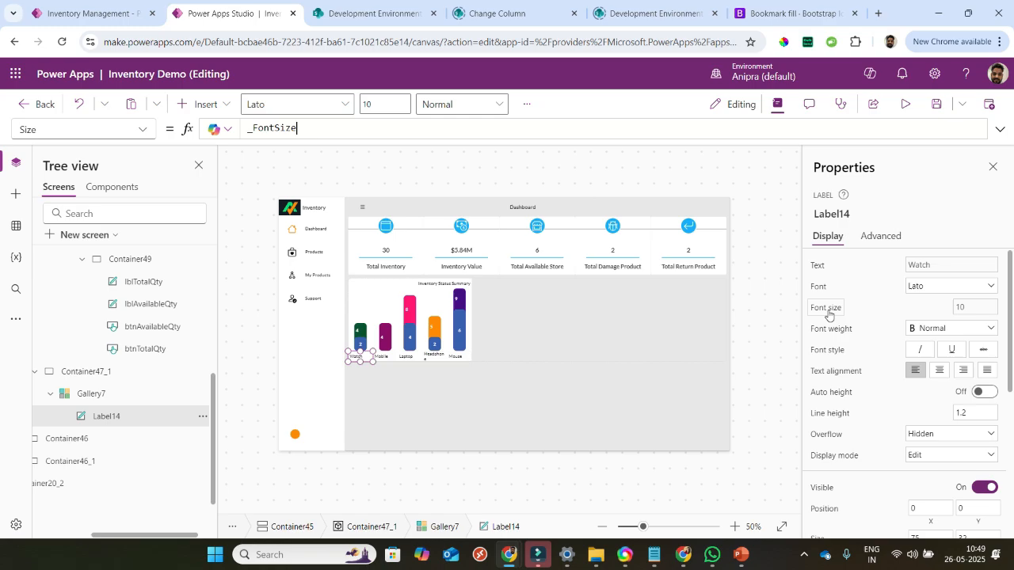
- Set the label's font weight to _FontWeight and centre its text horizontally
left_click(829, 328)
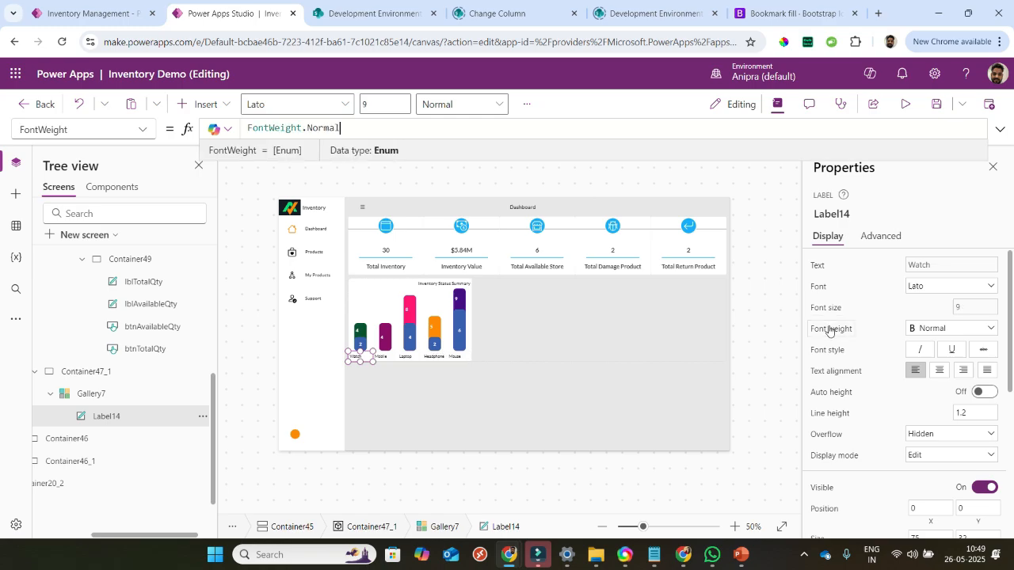
type("_we")
key("Tab")
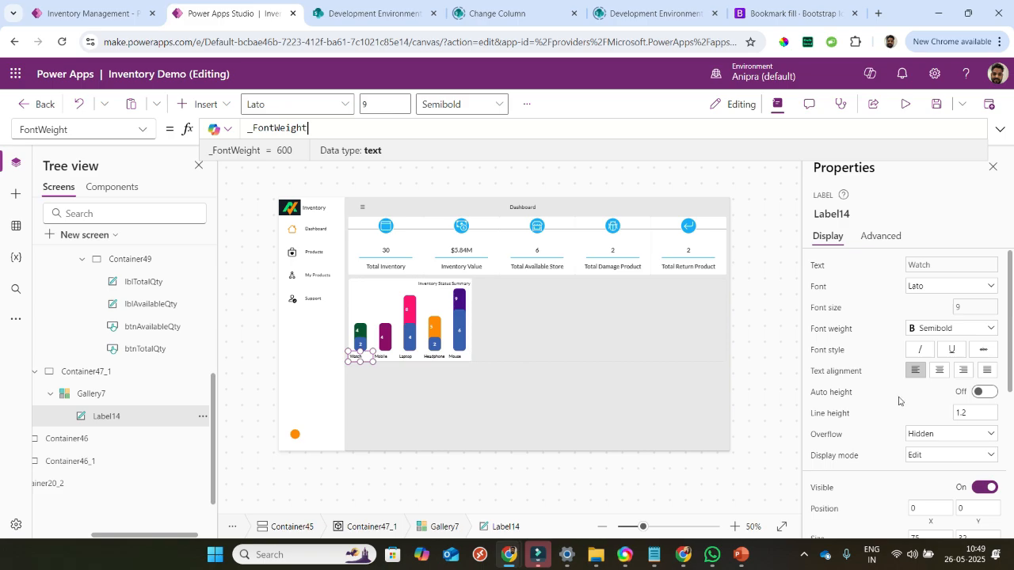
left_click(940, 372)
- Set the label's width to Parent.TemplateWidth and its height to Parent.TemplateHeight
scroll(909, 426, "down", 2)
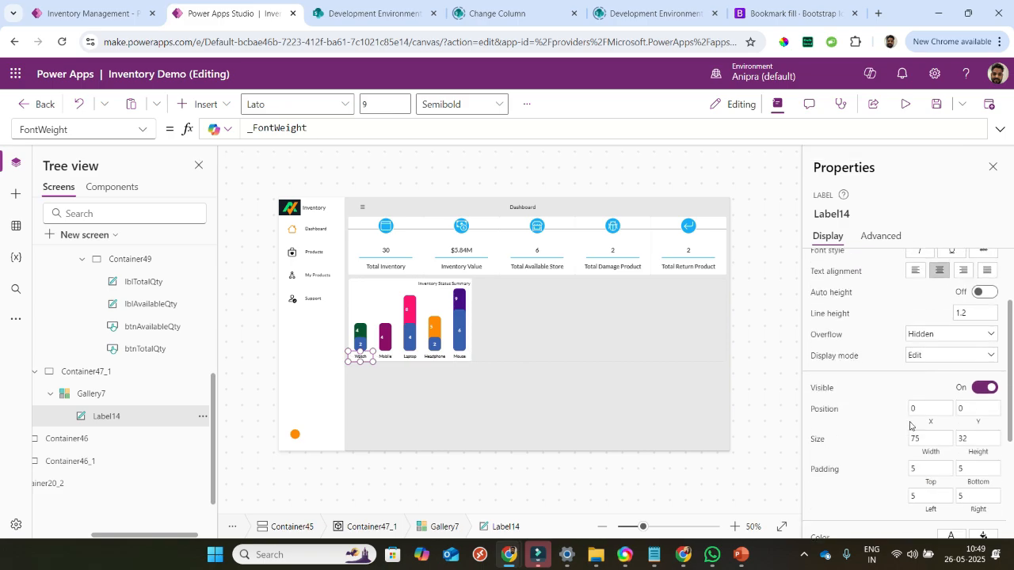
left_click(924, 397)
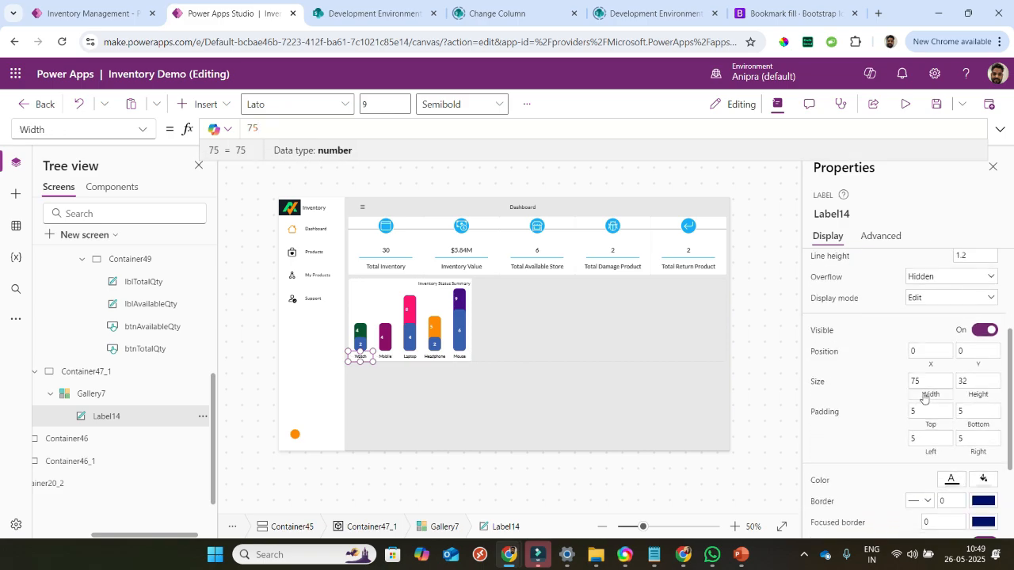
key("ctrl+a")
type("parent.Tem")
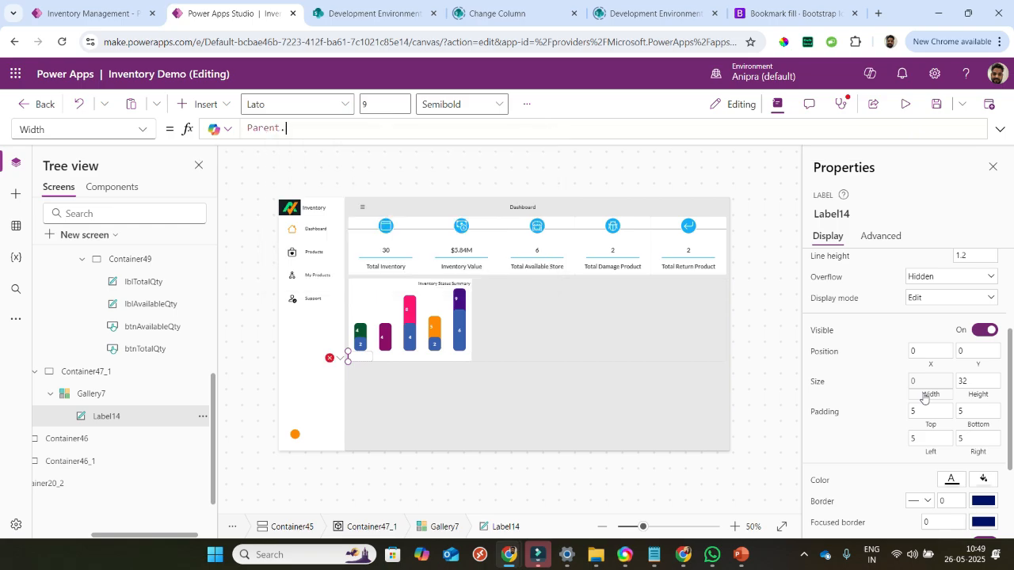
key("Tab")
key("BackSpace")
key("BackSpace")
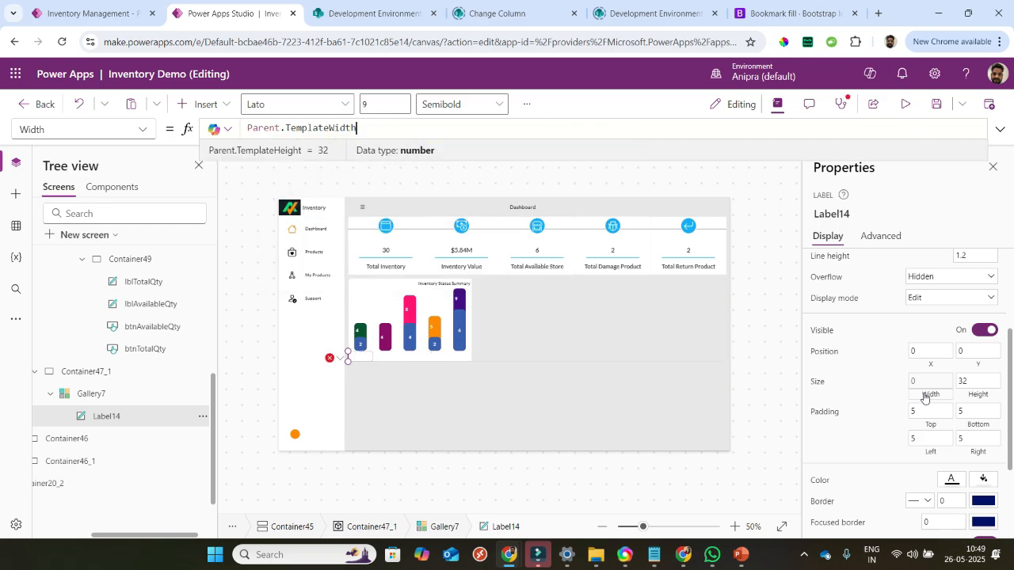
left_click(973, 397)
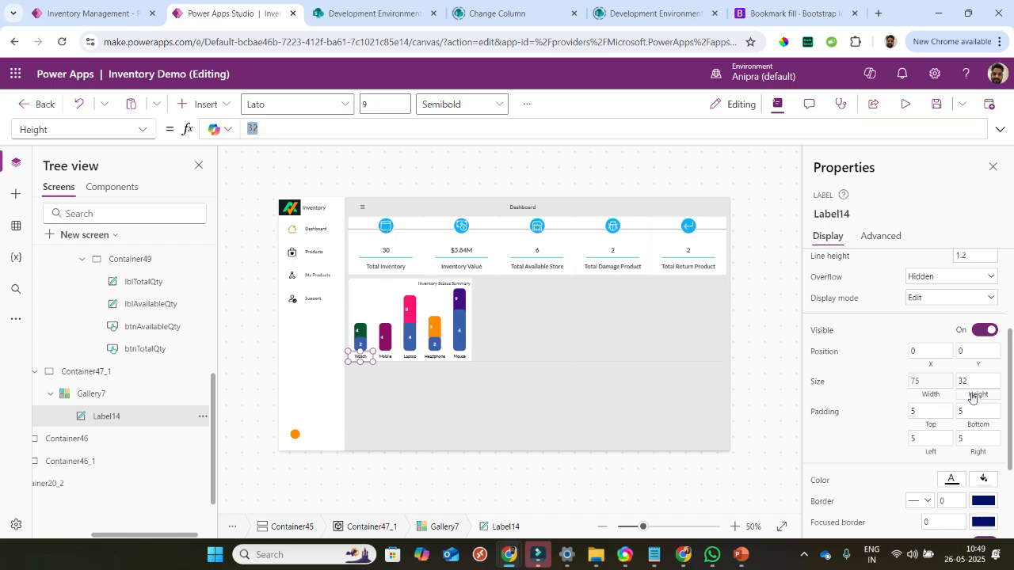
type("Parent.Te")
key("Tab")
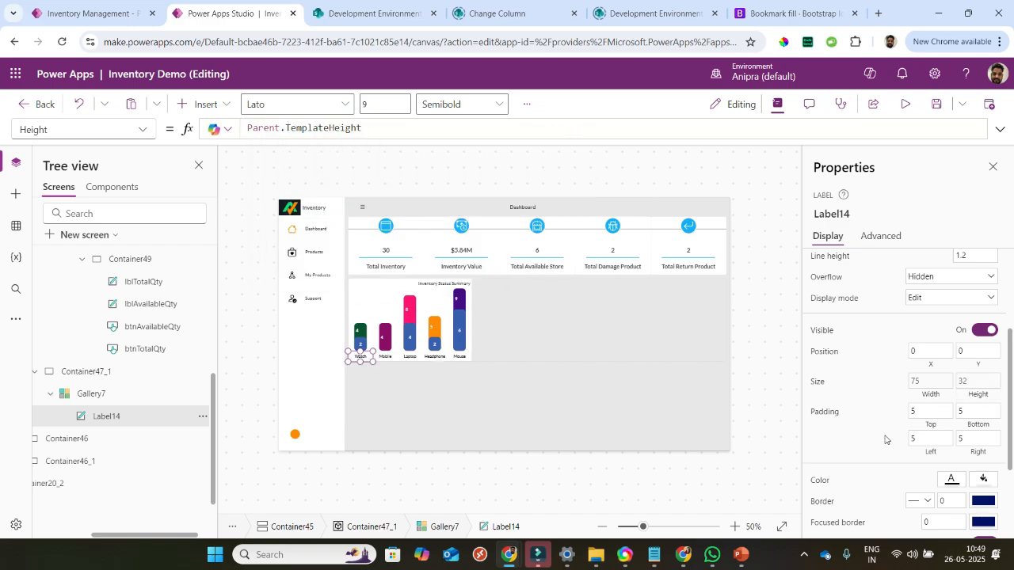
- Set the label's text color to Color_Label
scroll(885, 440, "down", 1)
left_click(820, 409)
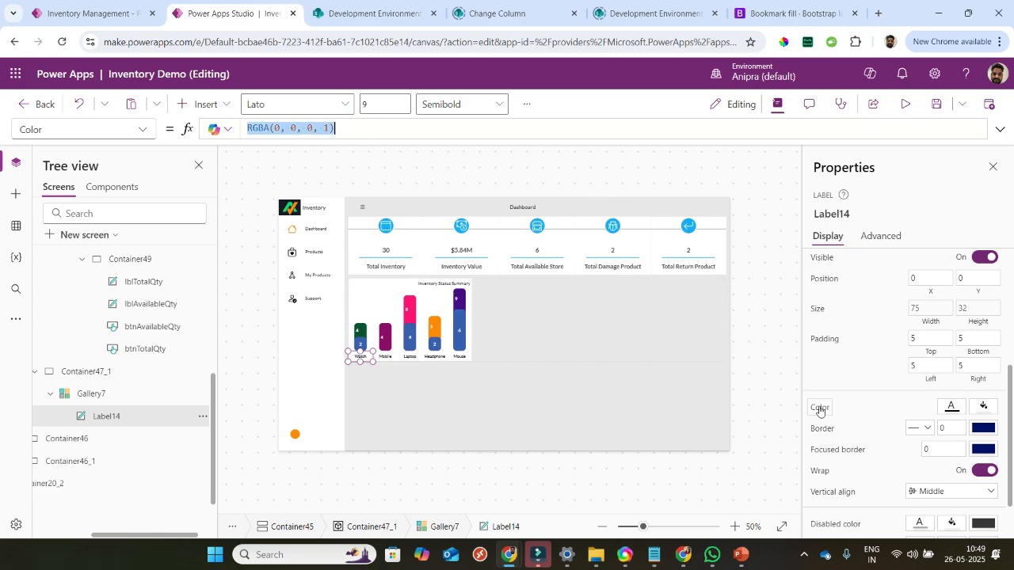
type("color")
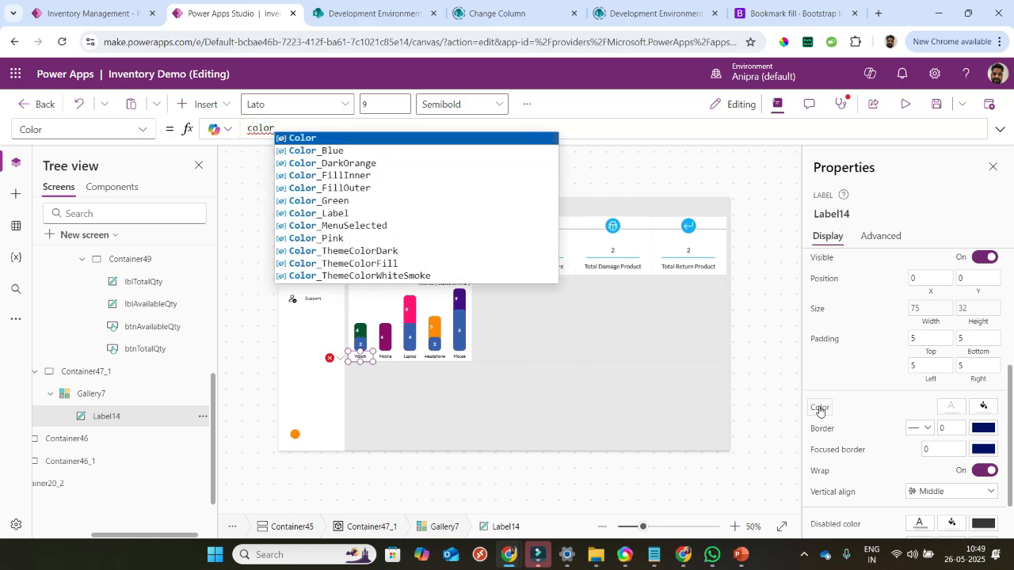
type("_l")
key("Tab")
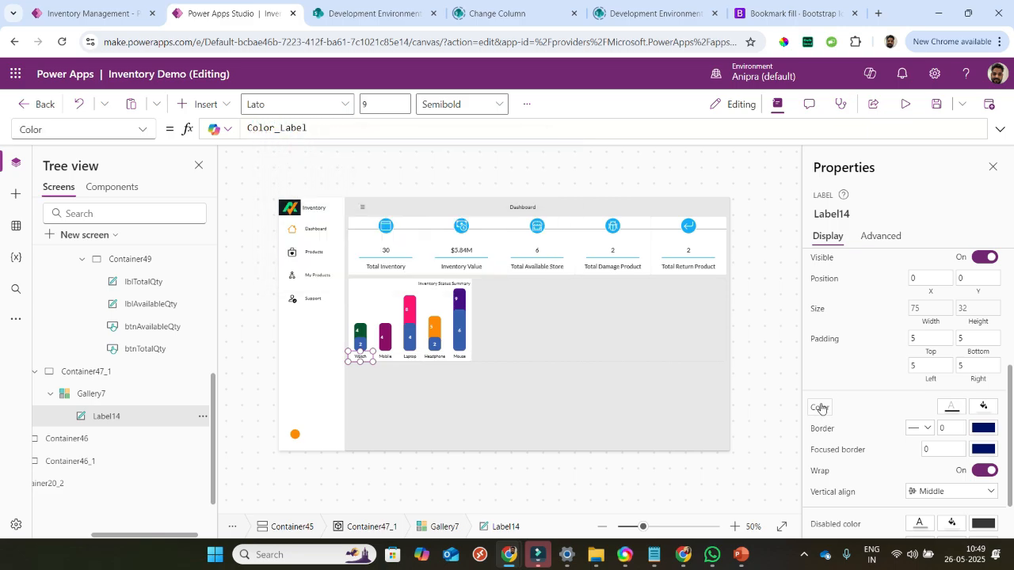
- Preview the dashboard, switch it between dark and light themes to check the chart labels, and close the preview
left_click(907, 106)
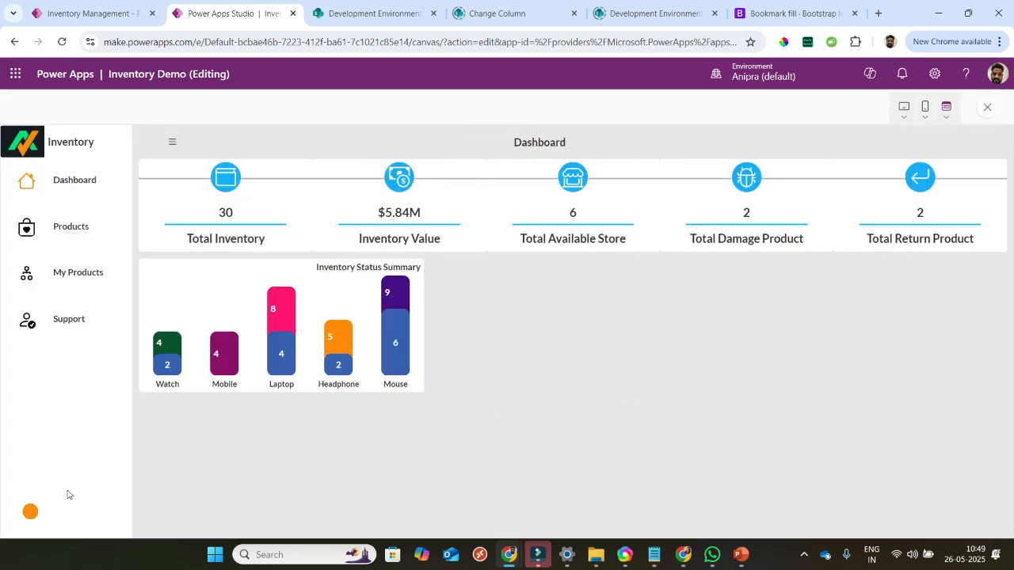
left_click(37, 512)
left_click(37, 513)
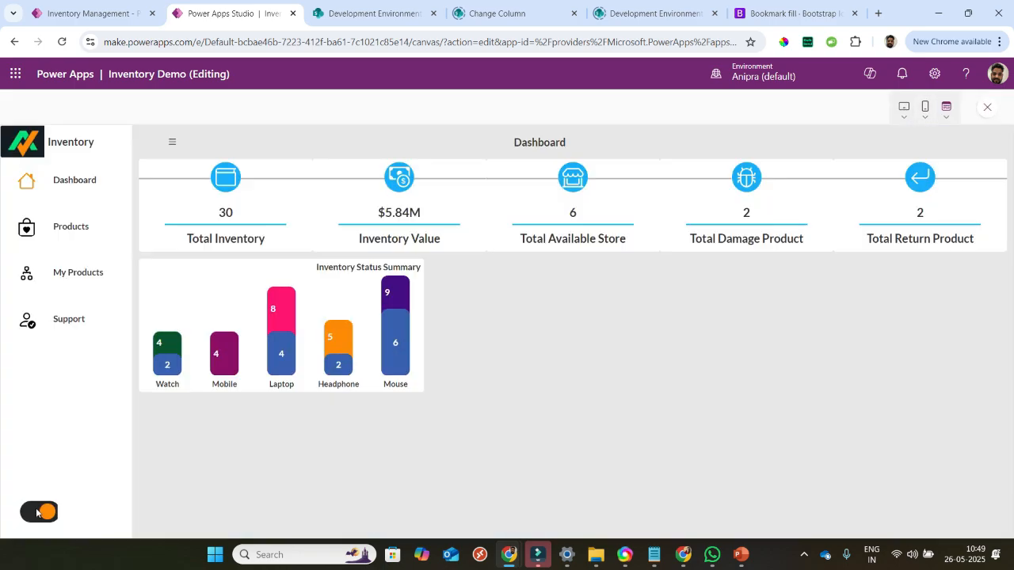
left_click(37, 513)
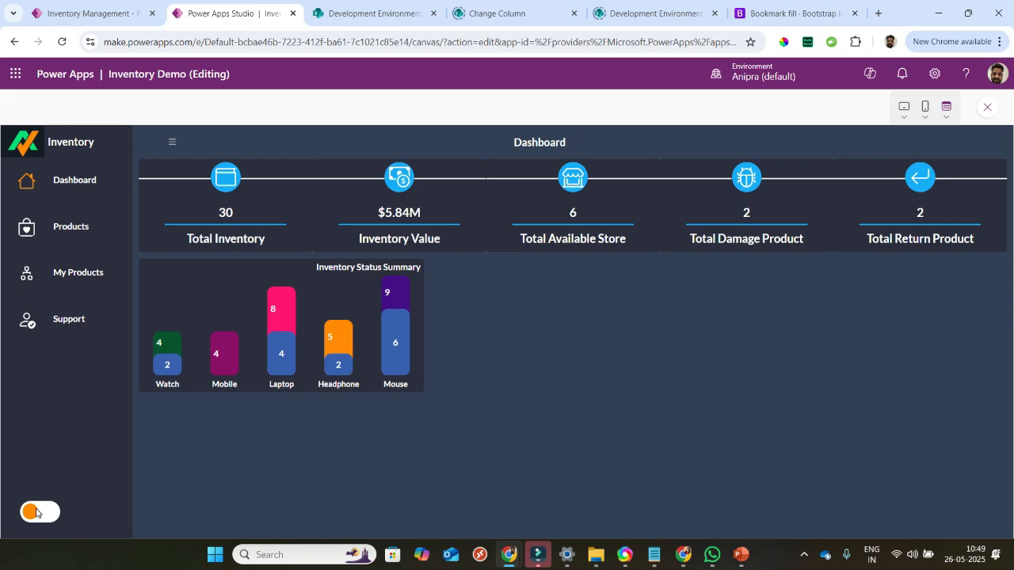
left_click(36, 512)
left_click(36, 513)
left_click(37, 513)
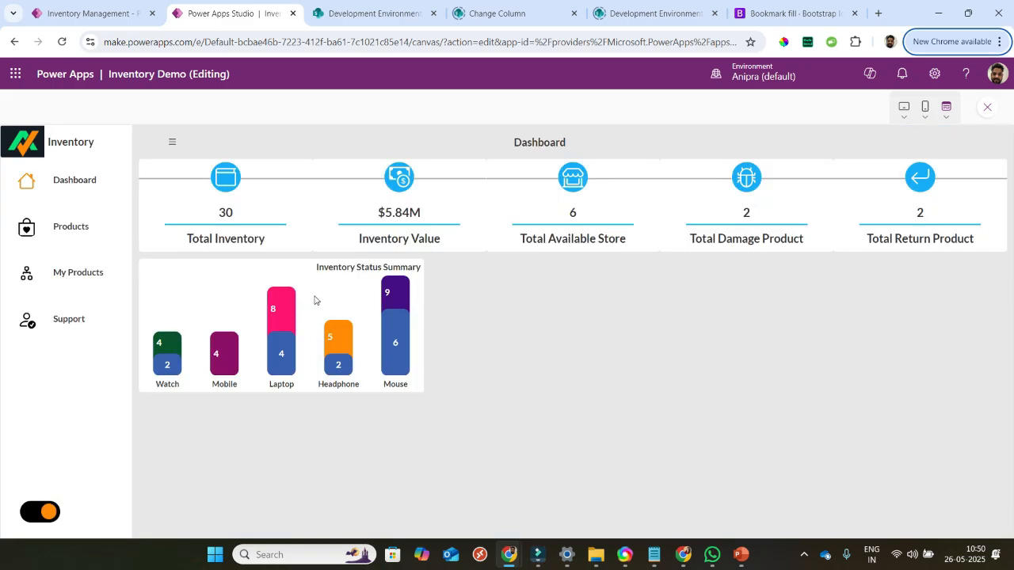
left_click(987, 108)
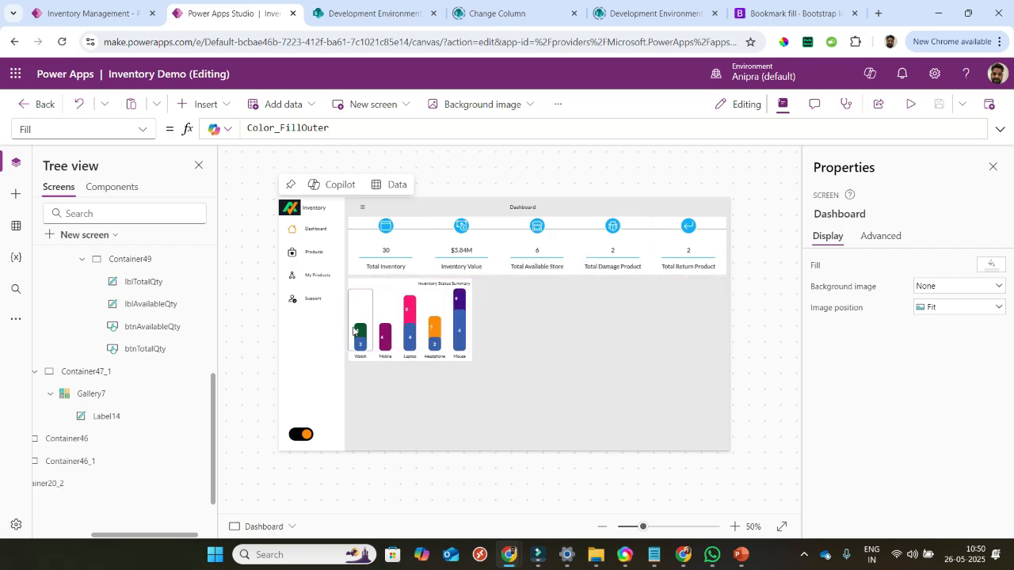
- Centre the text of lblTotalQty on the chart bars and preview the app
left_click(162, 286)
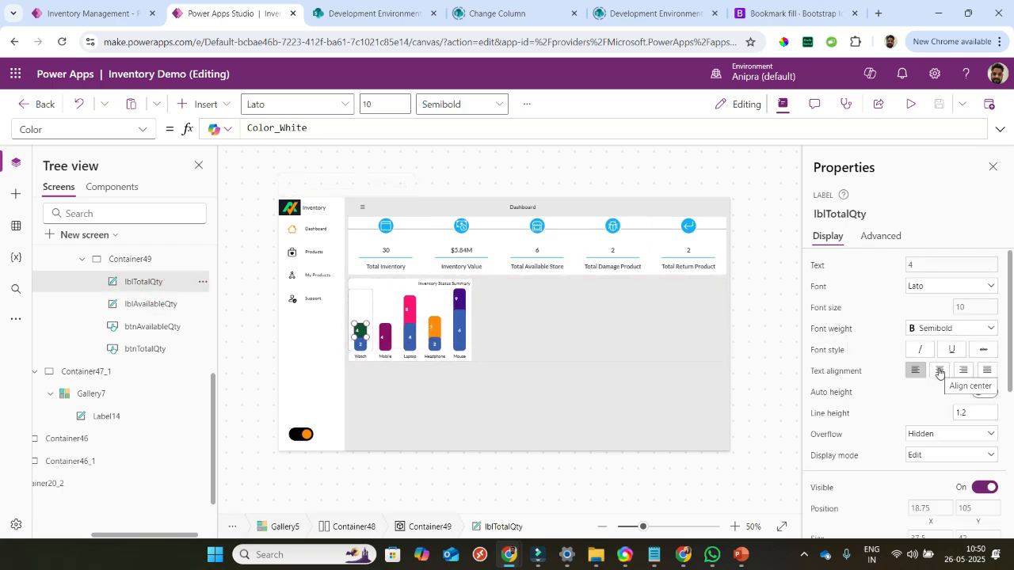
left_click(940, 371)
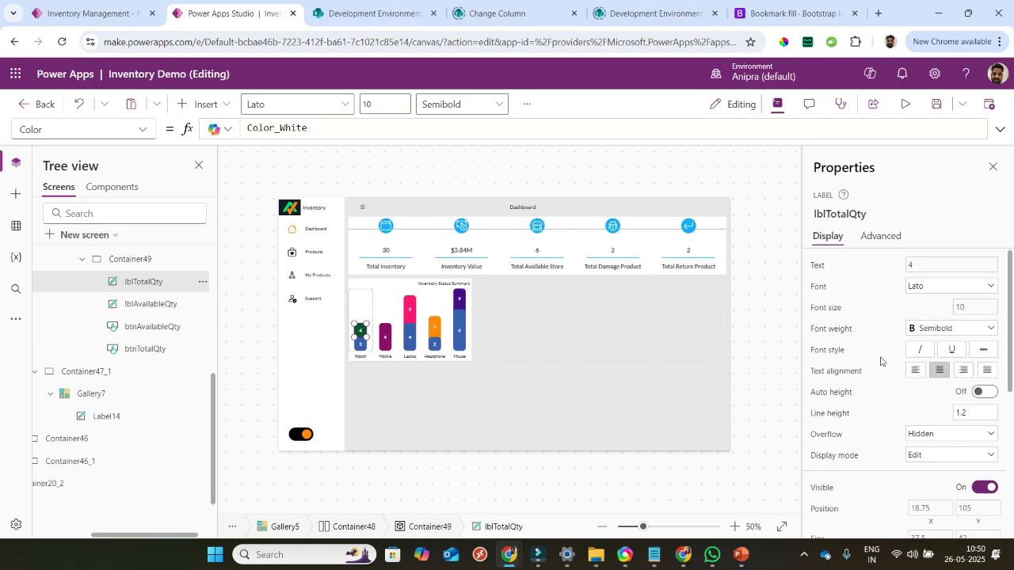
left_click(906, 104)
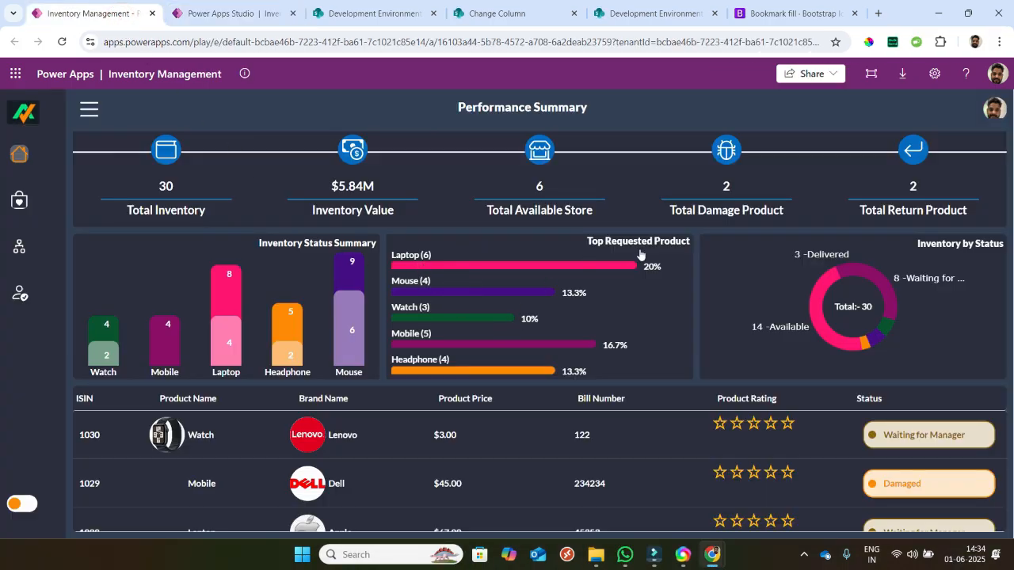
- Return to the Power Apps Studio tab and examine Container45's layout properties and fill formula
left_click(208, 14)
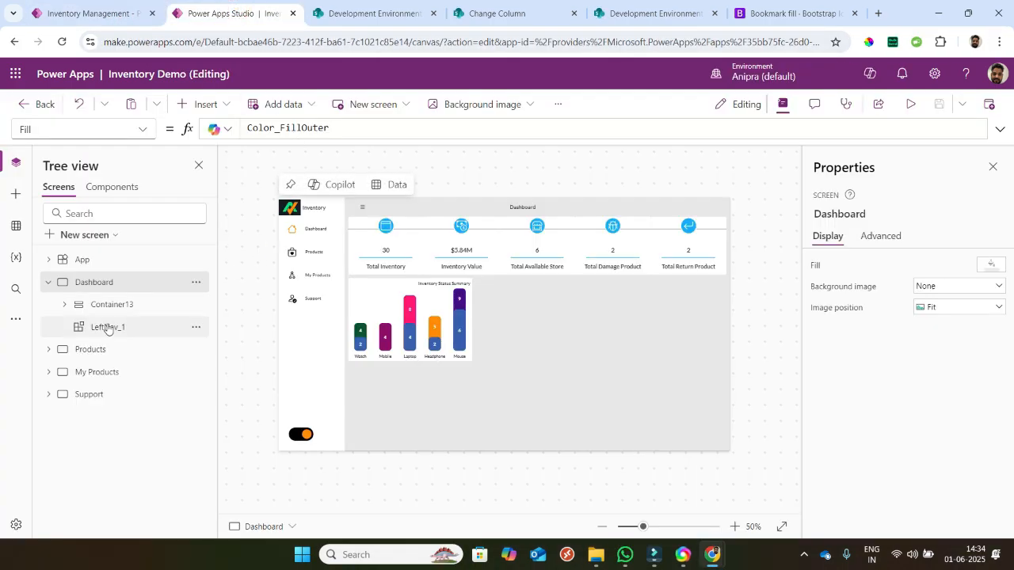
left_click(485, 336)
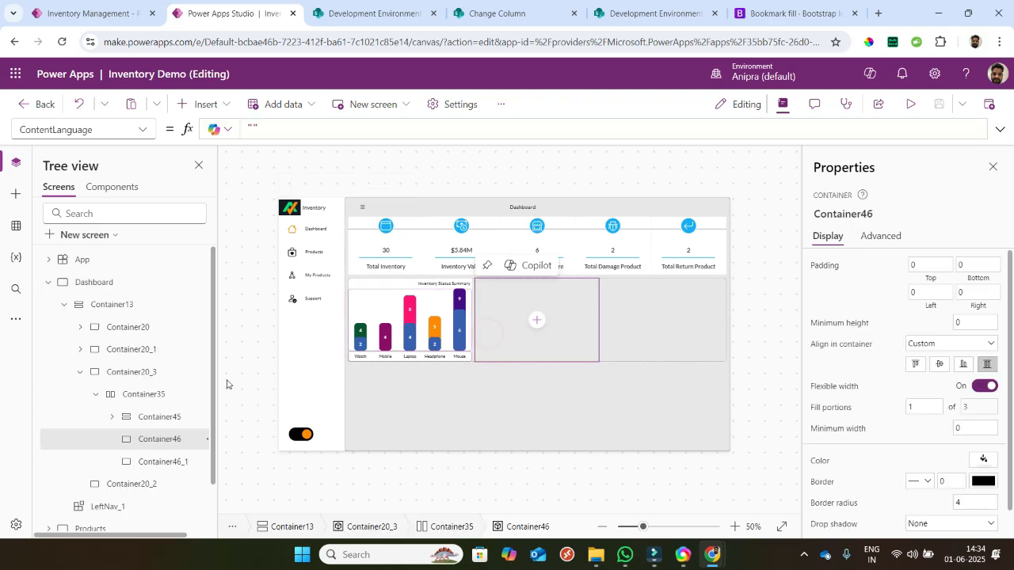
left_click(146, 418)
scroll(901, 473, "down", 3)
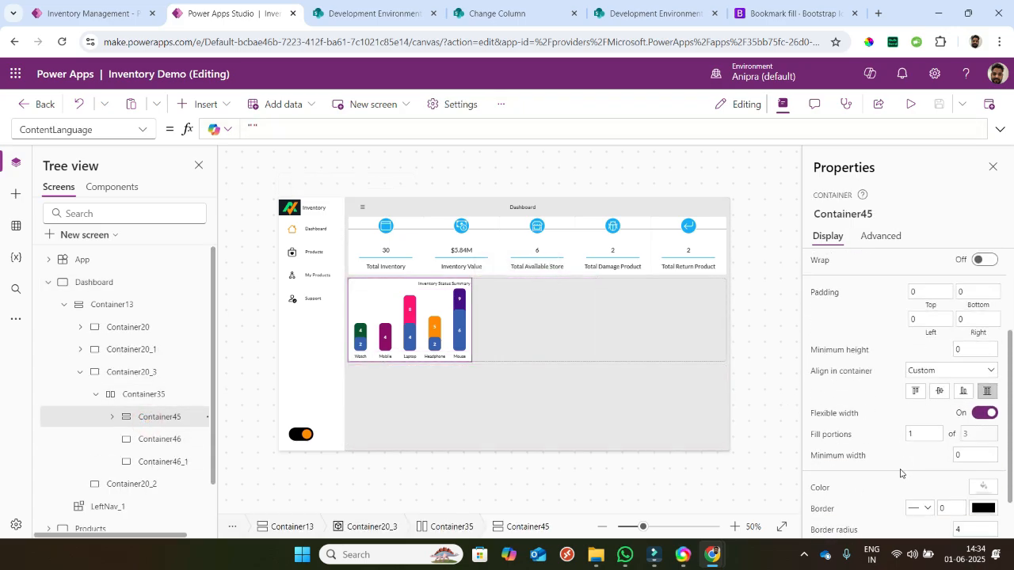
scroll(856, 460, "down", 1)
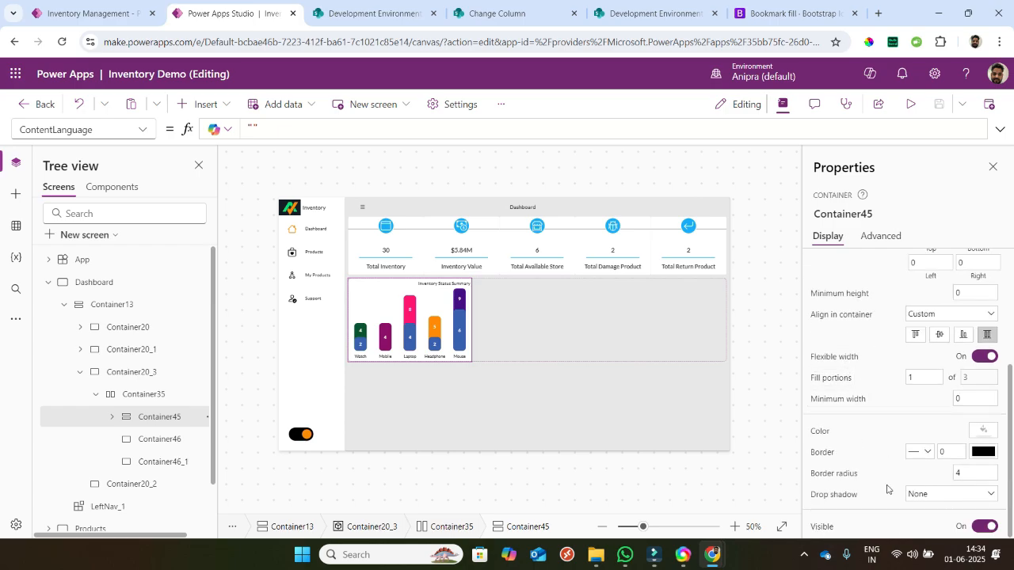
scroll(884, 480, "up", 5)
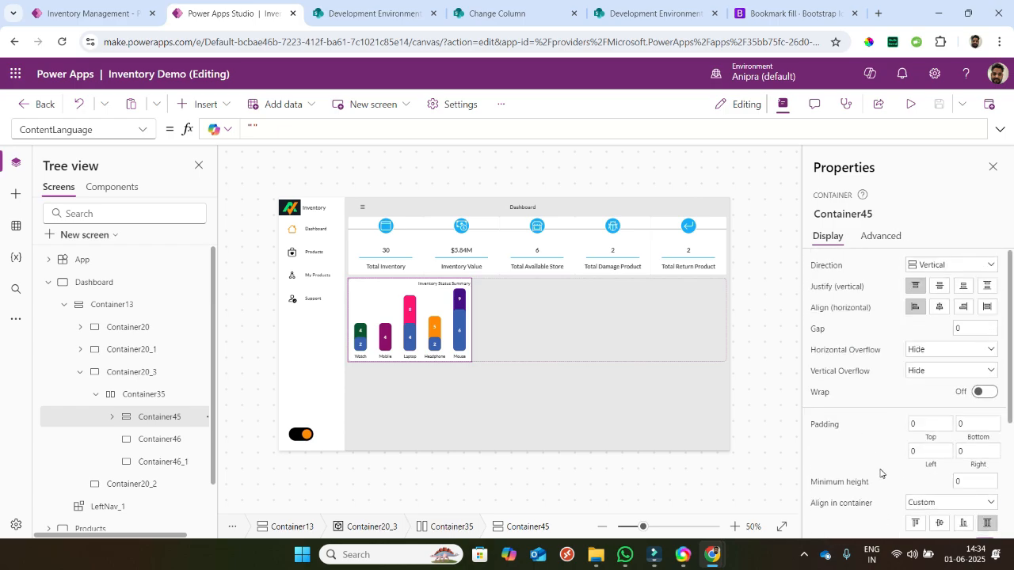
left_click(113, 421)
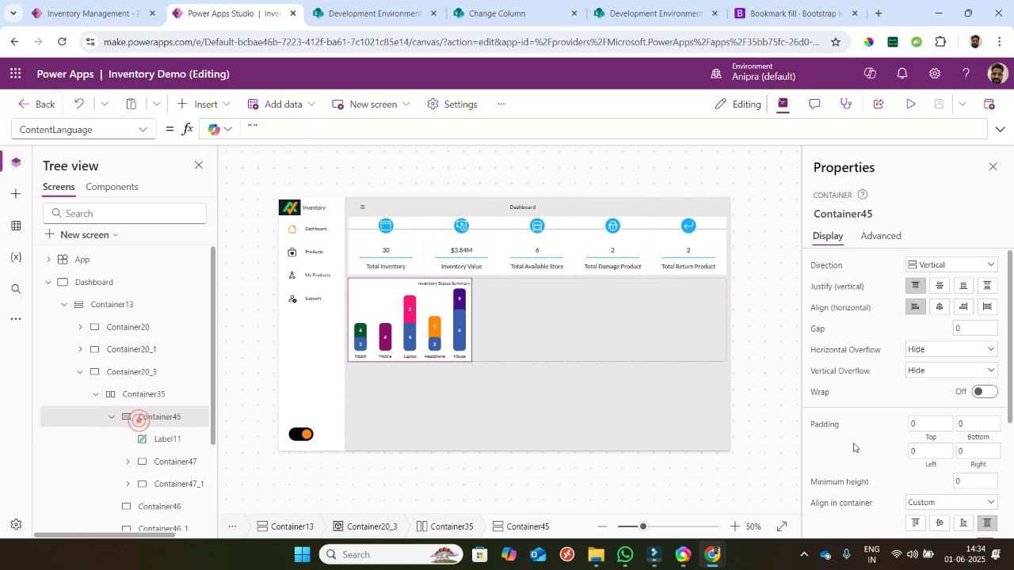
scroll(861, 447, "down", 3)
scroll(862, 448, "down", 1)
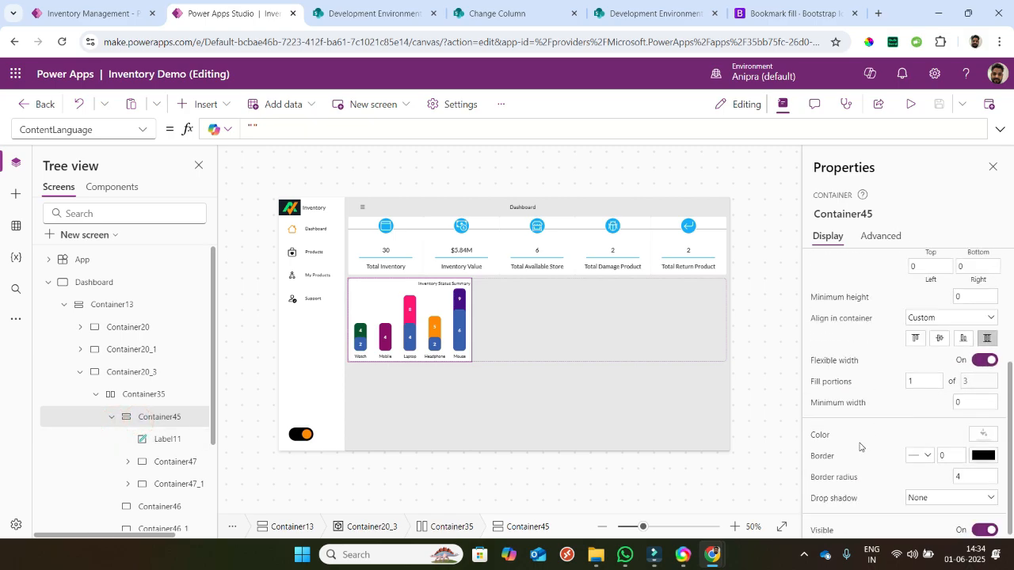
left_click(821, 431)
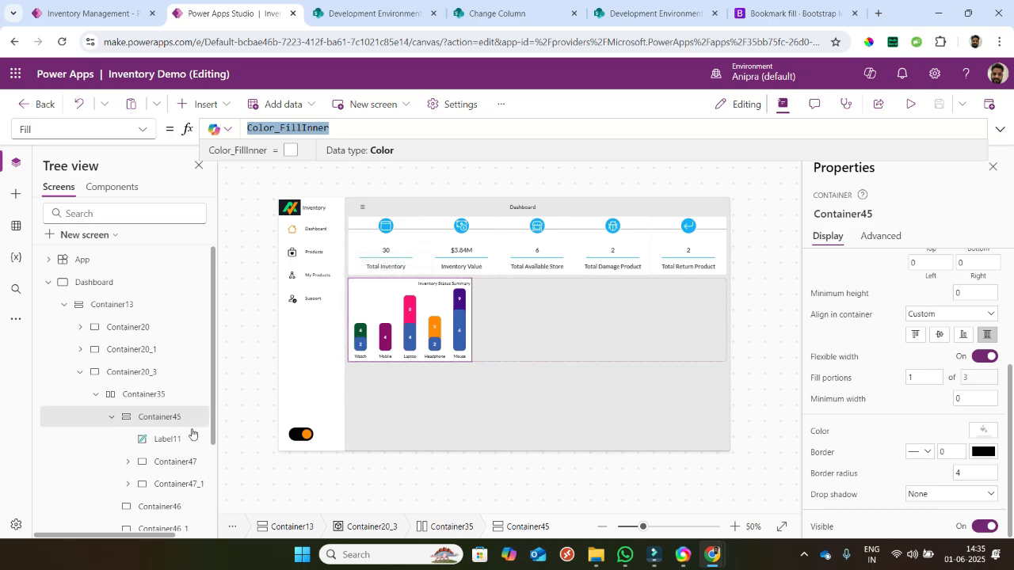
- Set the fill of Container46 and Container46_1 to Color_FillInner
left_click(186, 462)
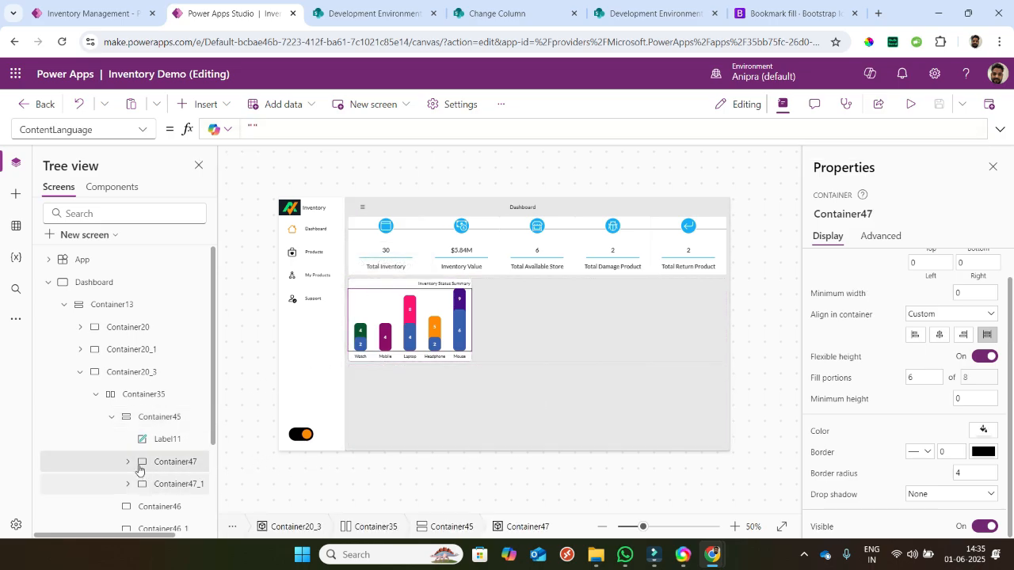
left_click(111, 417)
left_click(143, 440)
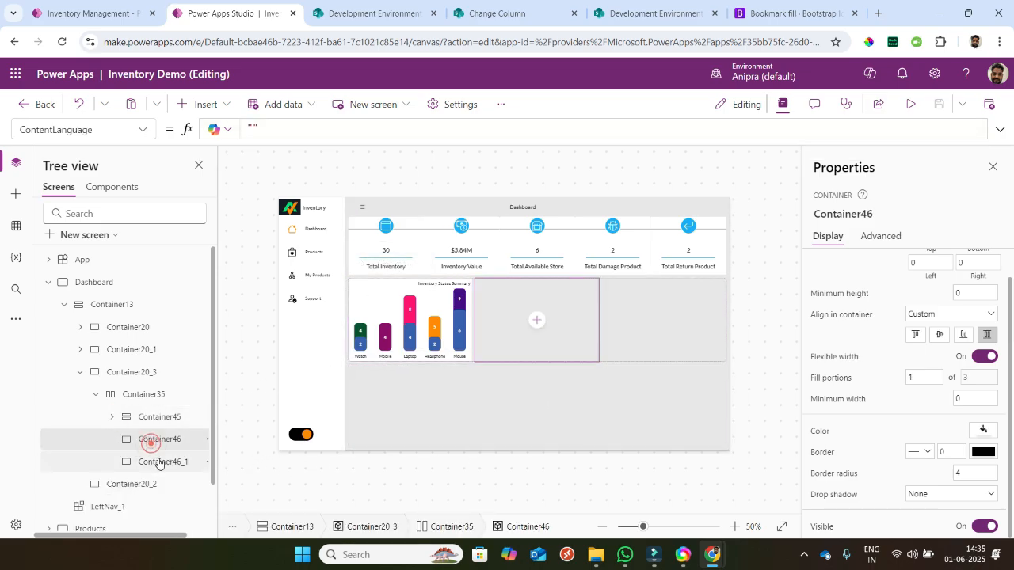
left_click(159, 463, "ctrl")
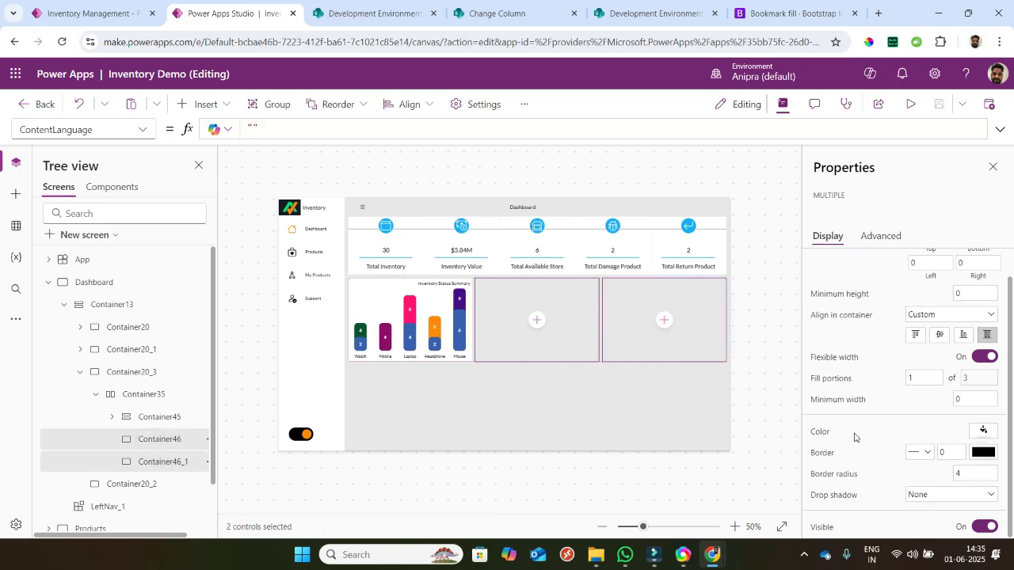
left_click(821, 435)
key("ctrl+a")
type("Color_FillInner")
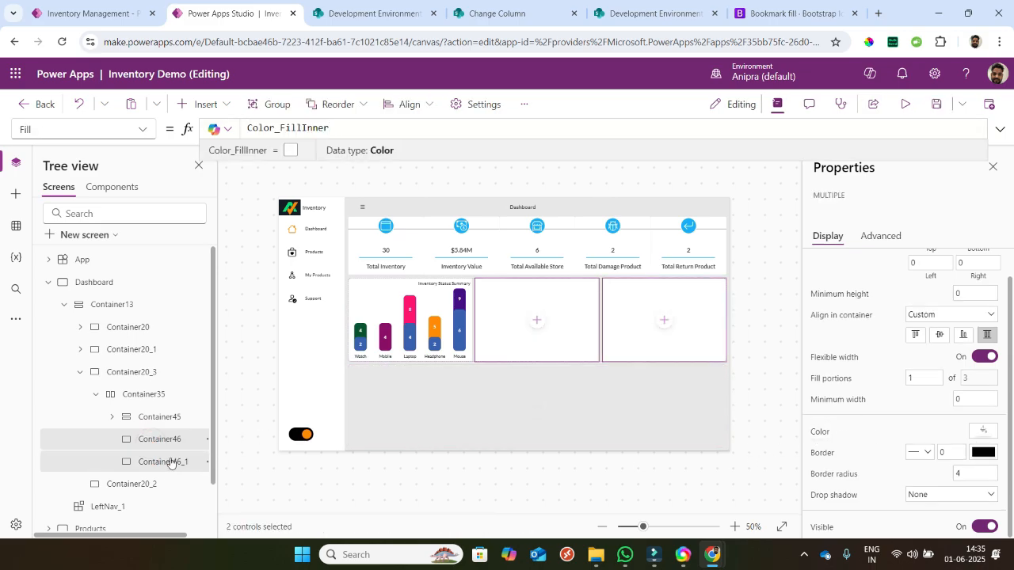
- Insert a horizontal container inside Container46
left_click(159, 439)
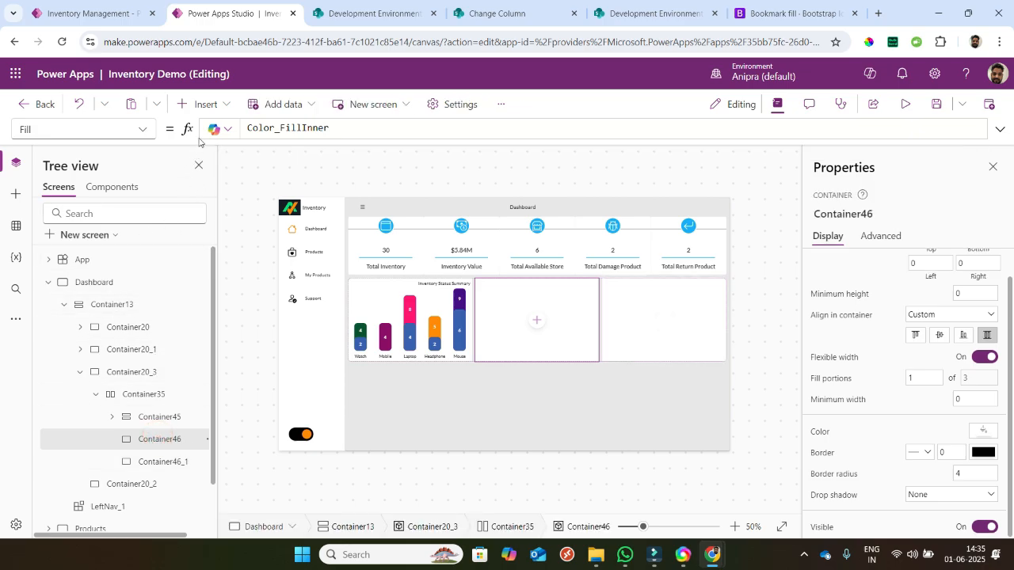
left_click(208, 106)
left_click(247, 130)
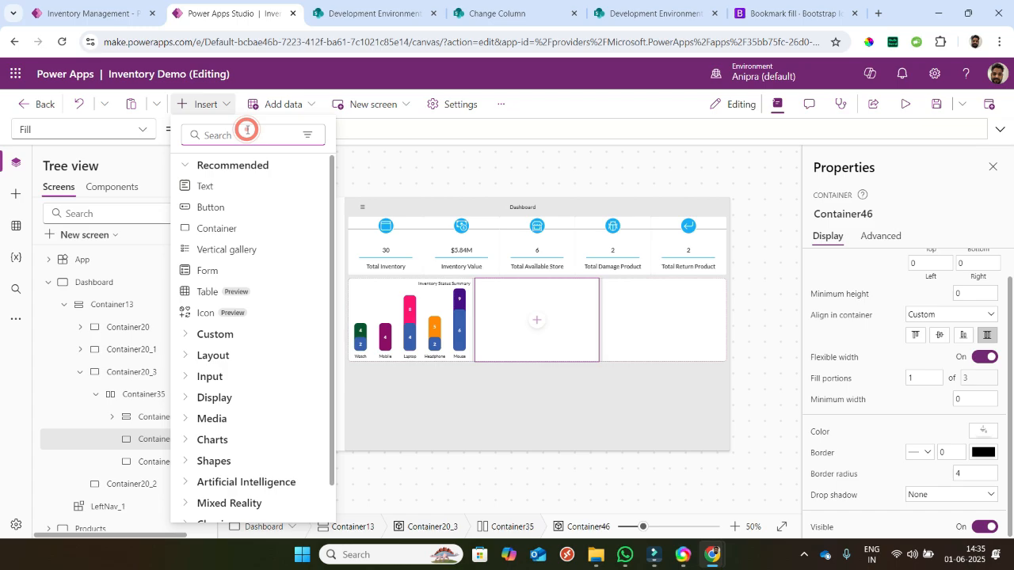
type("hori")
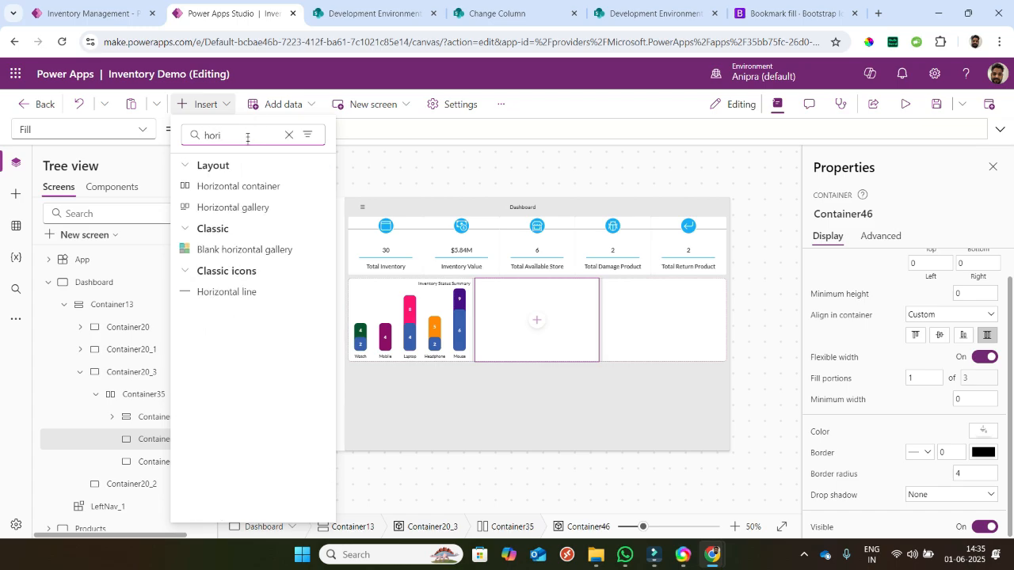
left_click(253, 186)
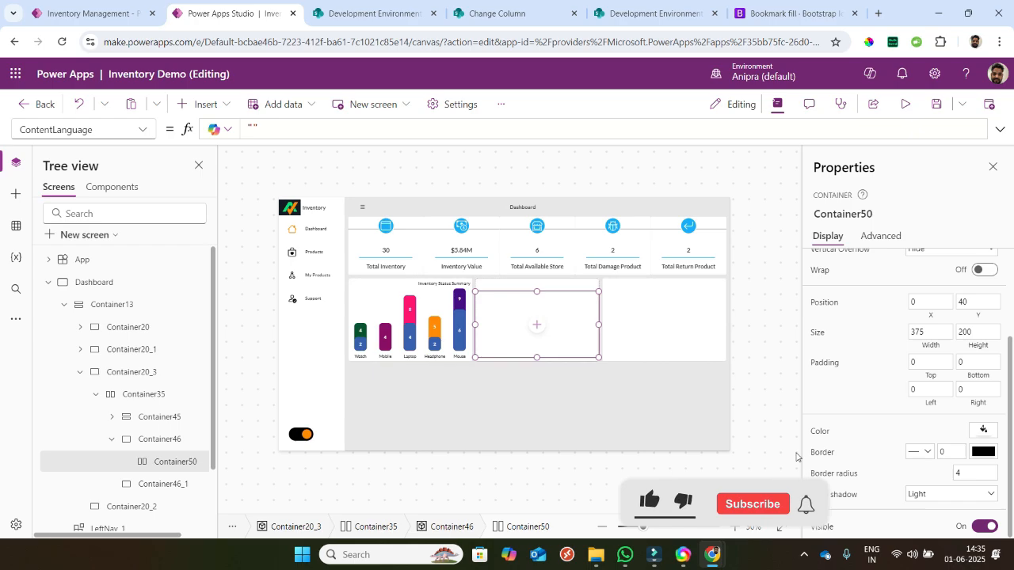
- Set the new container's width to Parent.Width and its height to Parent.Height
left_click(926, 339)
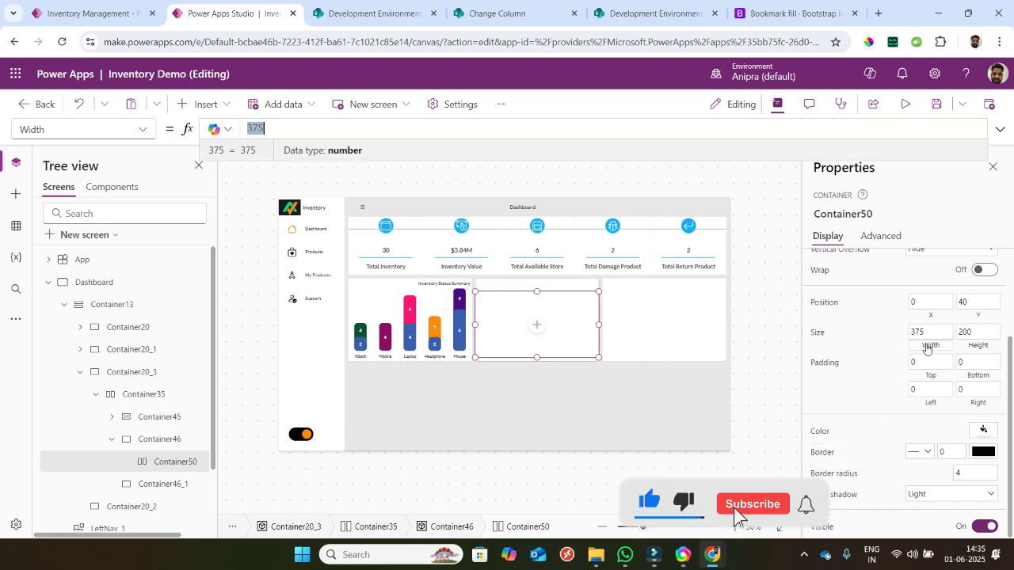
type("Parent.Width")
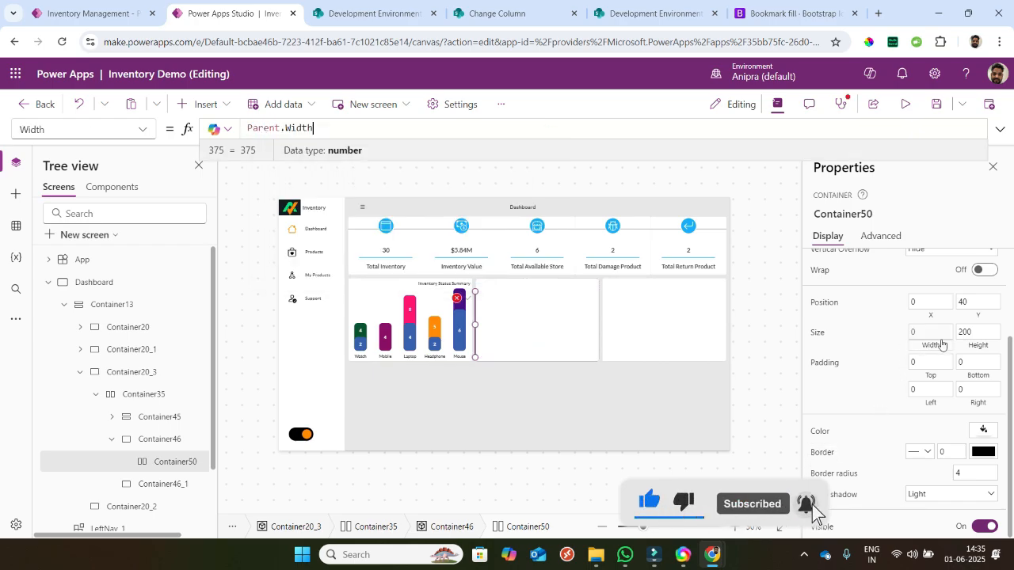
left_click(977, 341)
type("pa")
key("Tab")
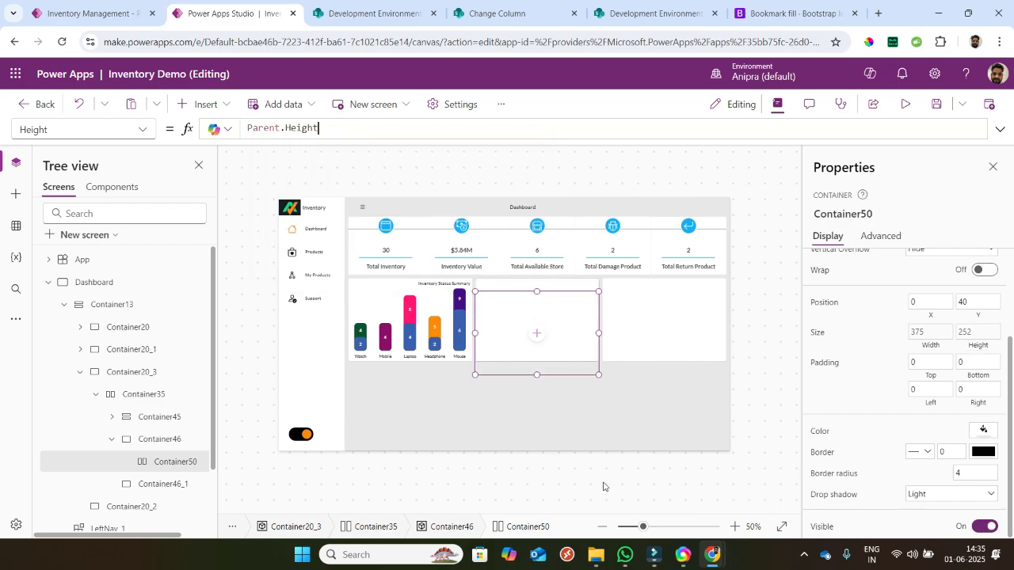
- Change Container50's direction to Vertical and set its Y position to 0
scroll(886, 322, "up", 3)
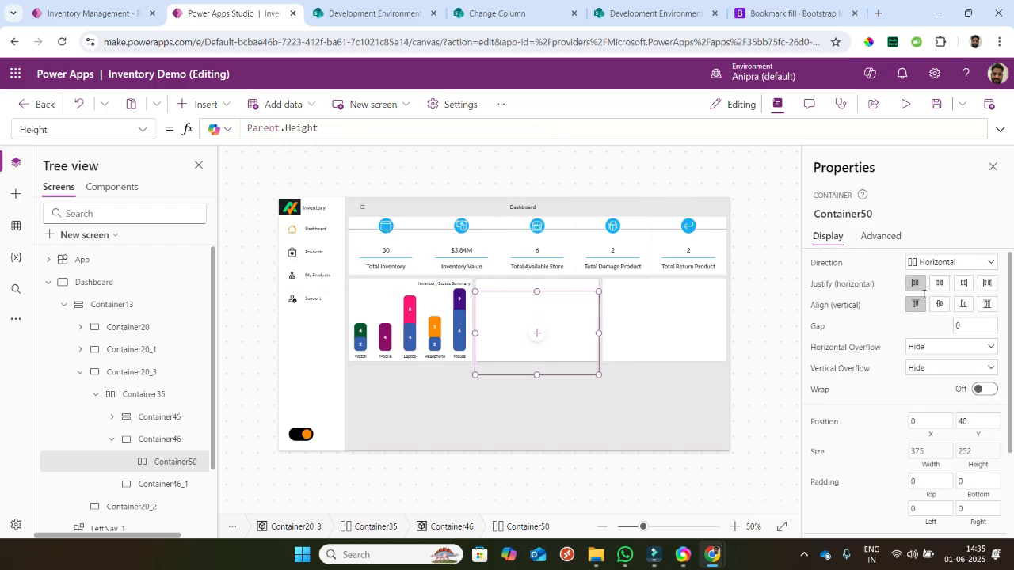
left_click(930, 265)
left_click(933, 297)
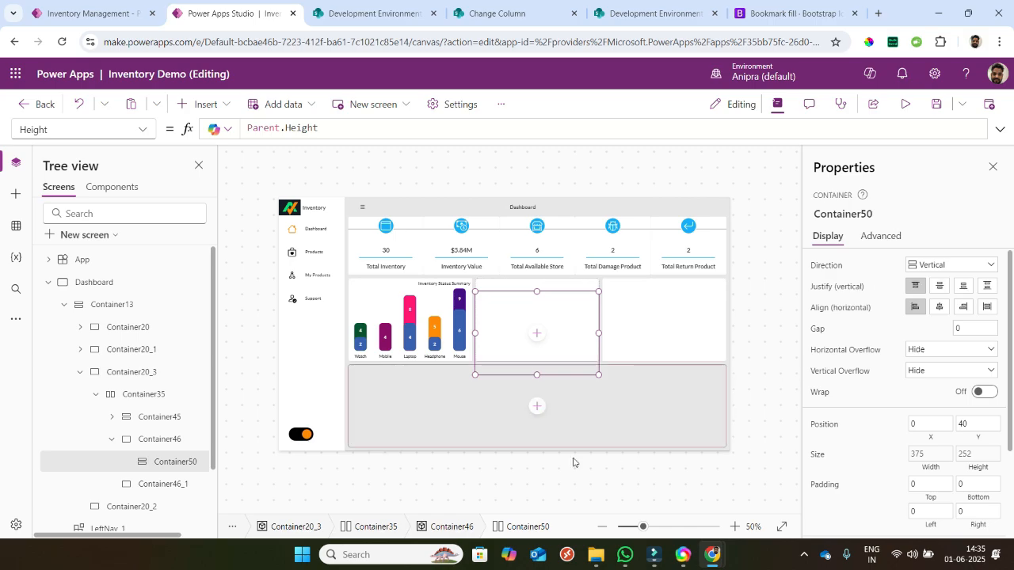
scroll(973, 377, "down", 2)
left_click(973, 378)
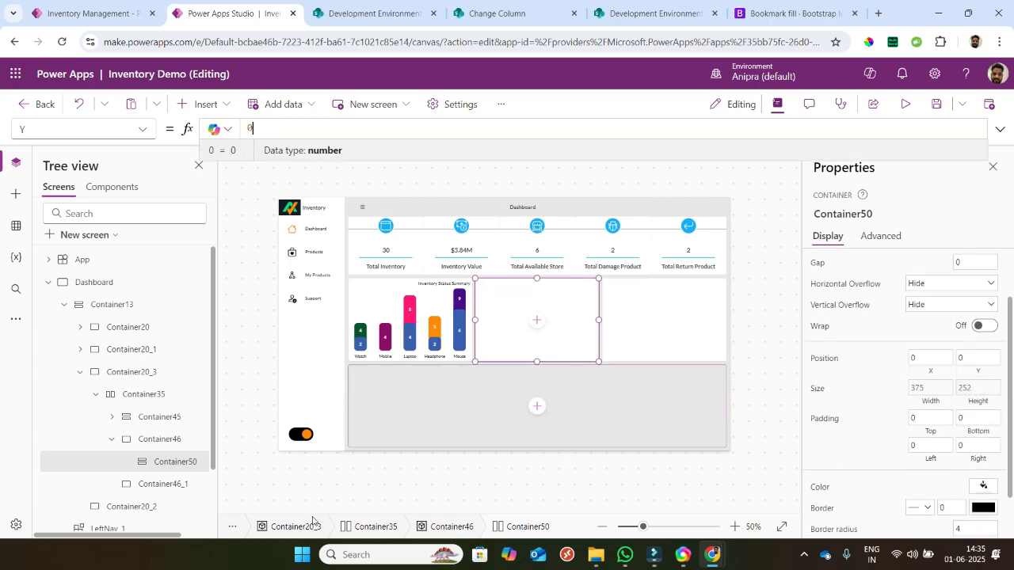
left_click(159, 466)
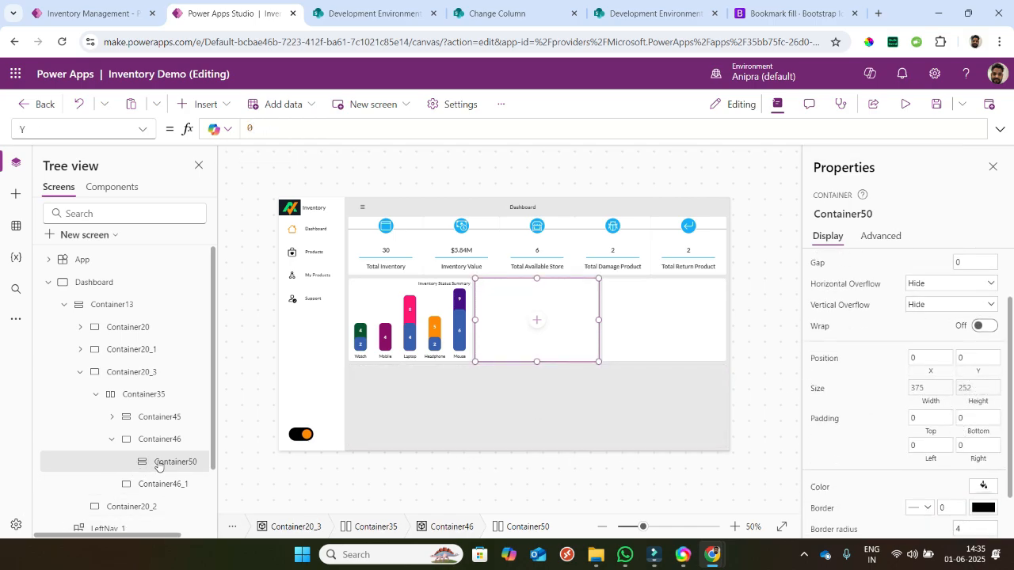
left_click(220, 110)
left_click(248, 137)
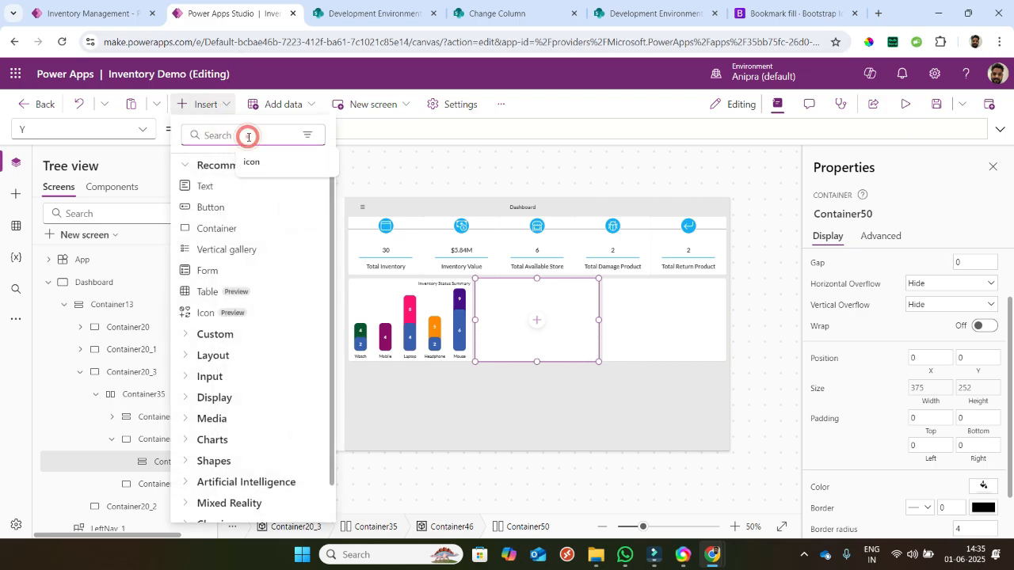
left_click(110, 420)
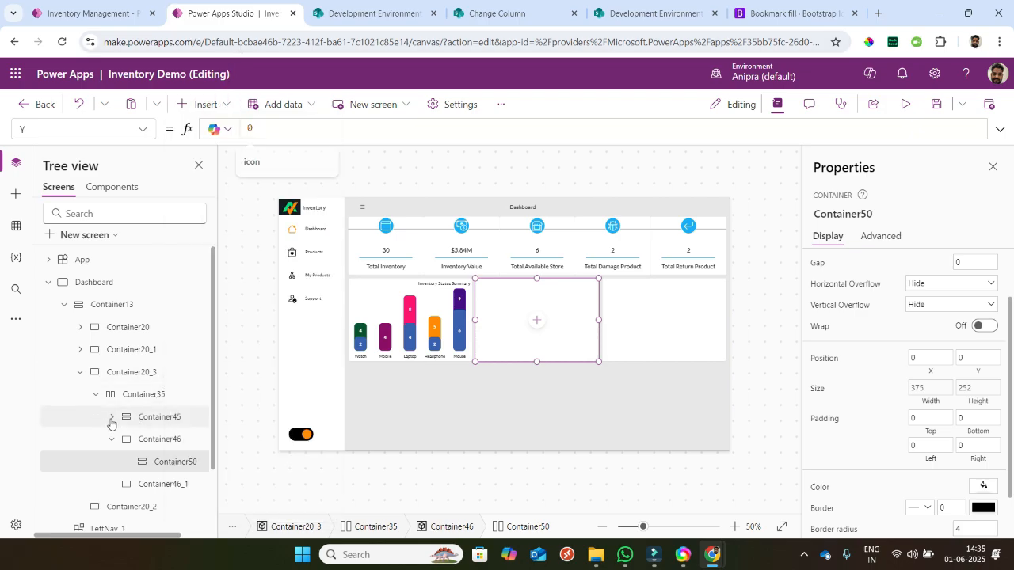
- Copy the Inventory Status Summary title label from Container45 and paste it into Container50
left_click(110, 418)
left_click(166, 441)
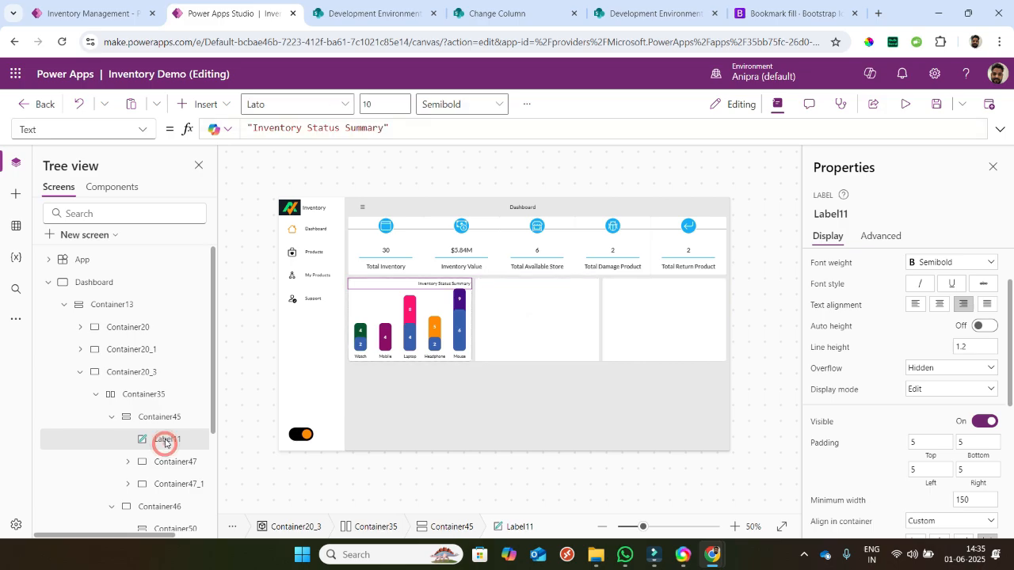
right_click(166, 442)
left_click(197, 267)
scroll(171, 438, "down", 3)
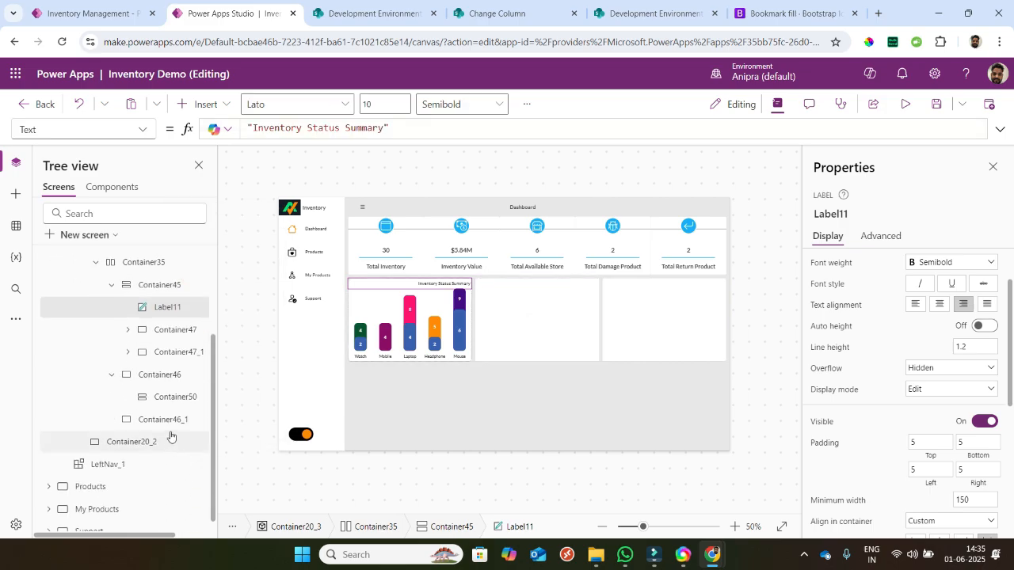
left_click(165, 397)
right_click(164, 399)
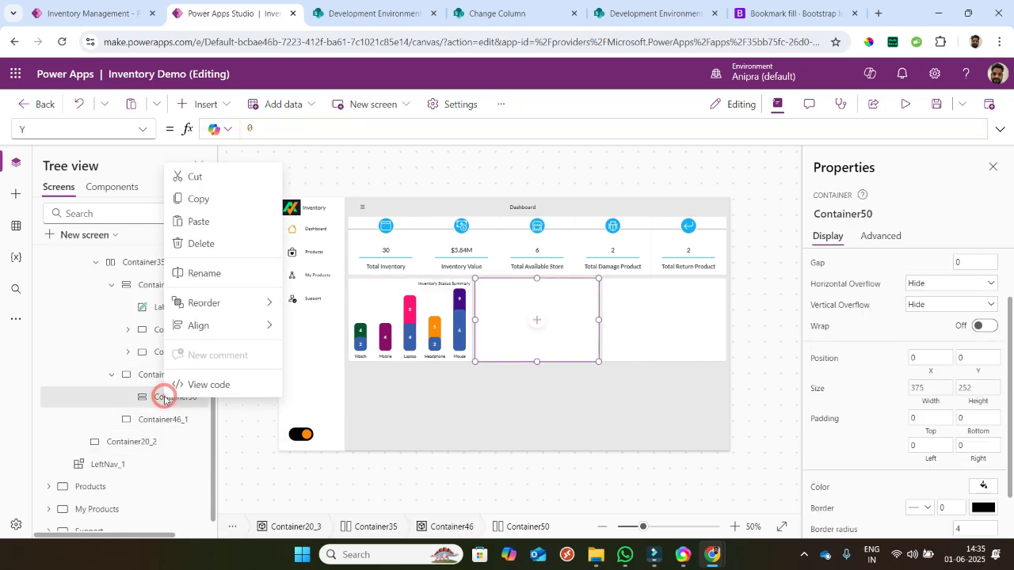
left_click(204, 221)
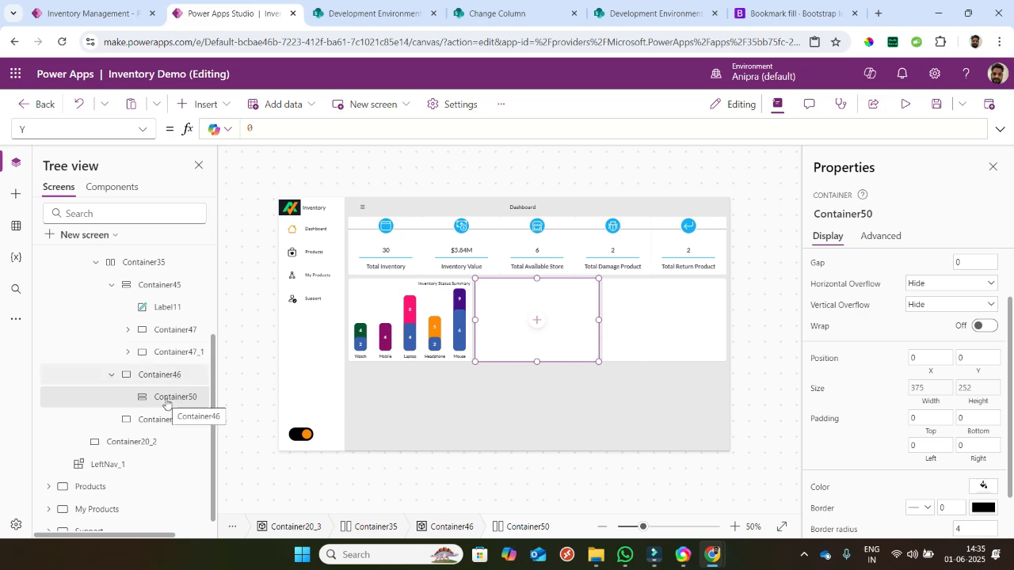
- Insert a blank vertical gallery into Container50 below the copied title label
left_click(169, 399)
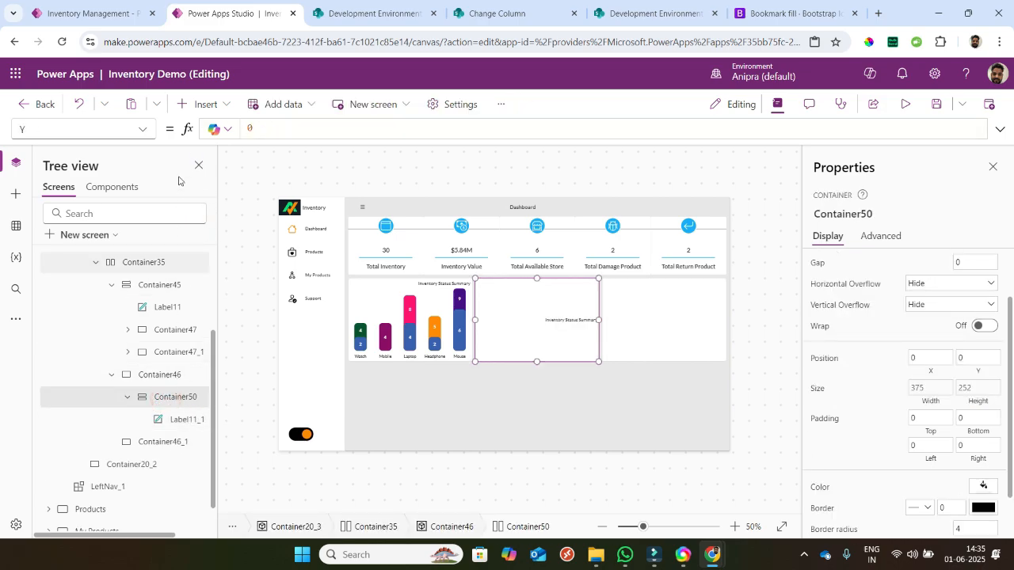
left_click(200, 104)
left_click(224, 135)
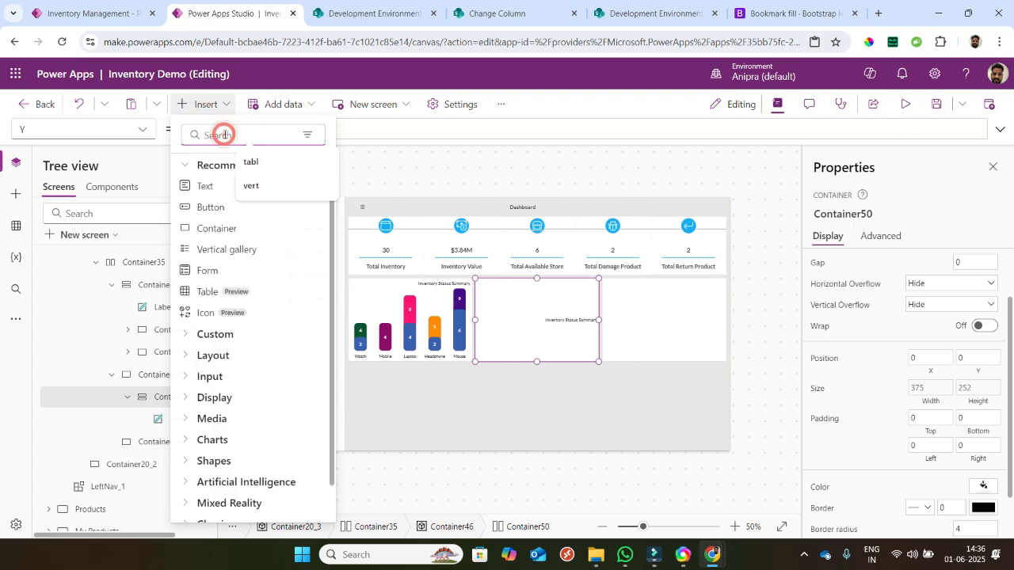
type("verti")
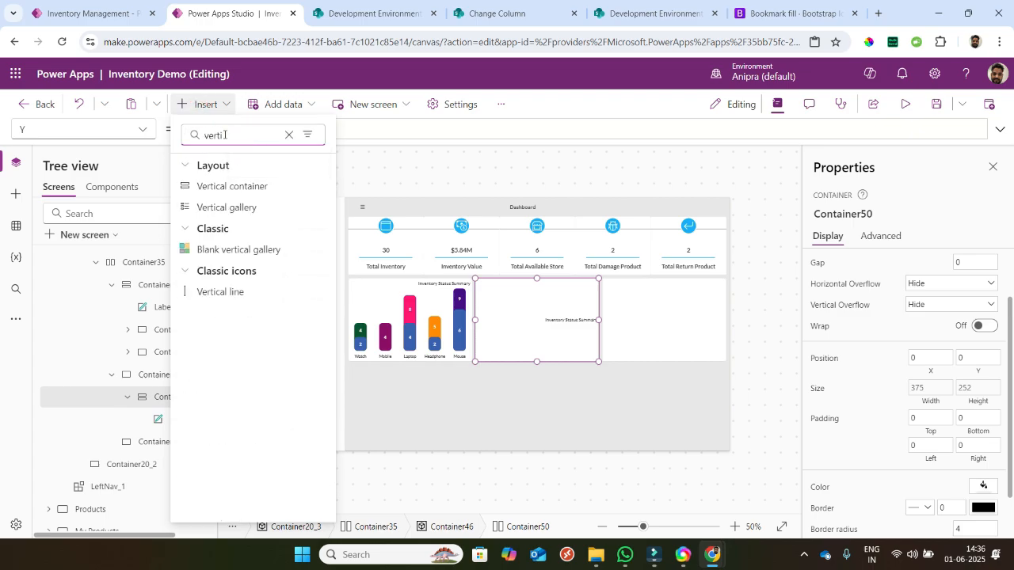
left_click(236, 245)
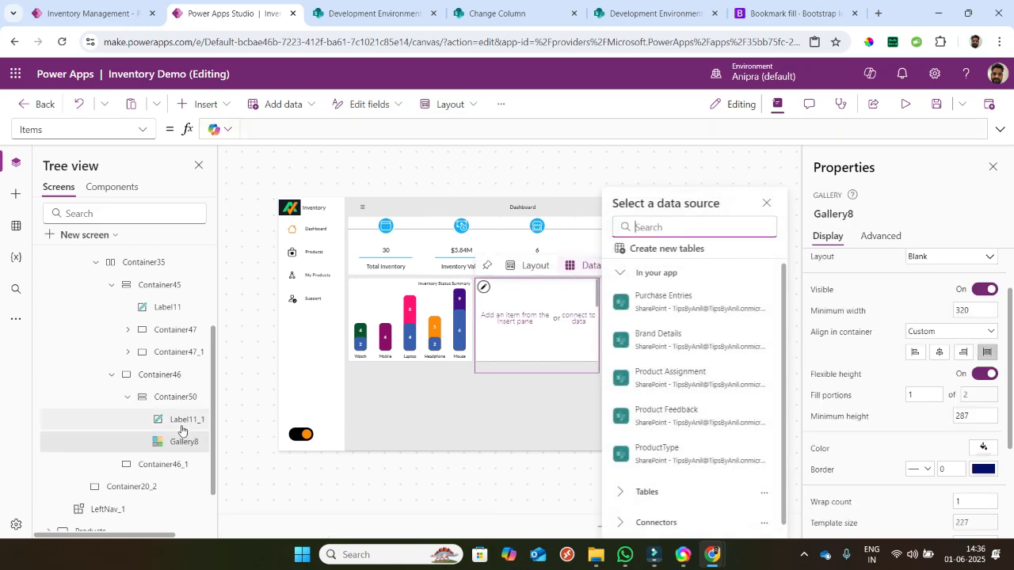
- Set the new gallery's minimum width and minimum height to 0
left_click(181, 441)
scroll(895, 363, "up", 1)
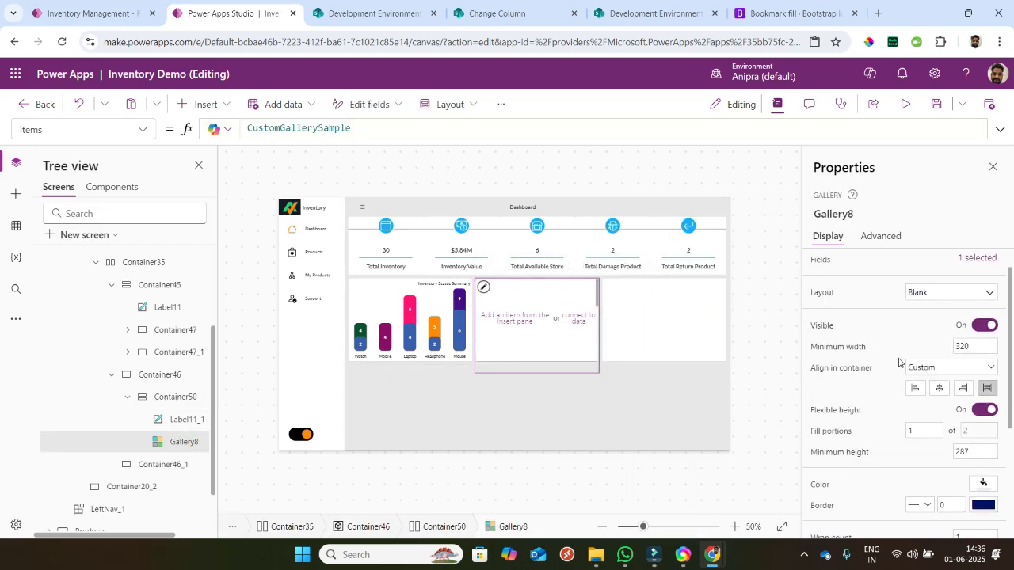
left_click(856, 382)
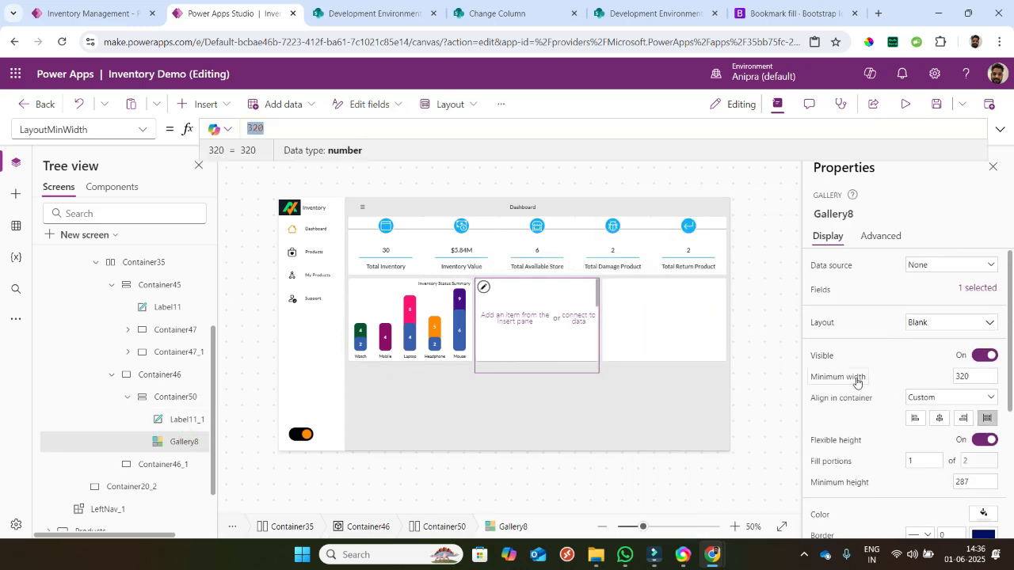
scroll(857, 396, "down", 1)
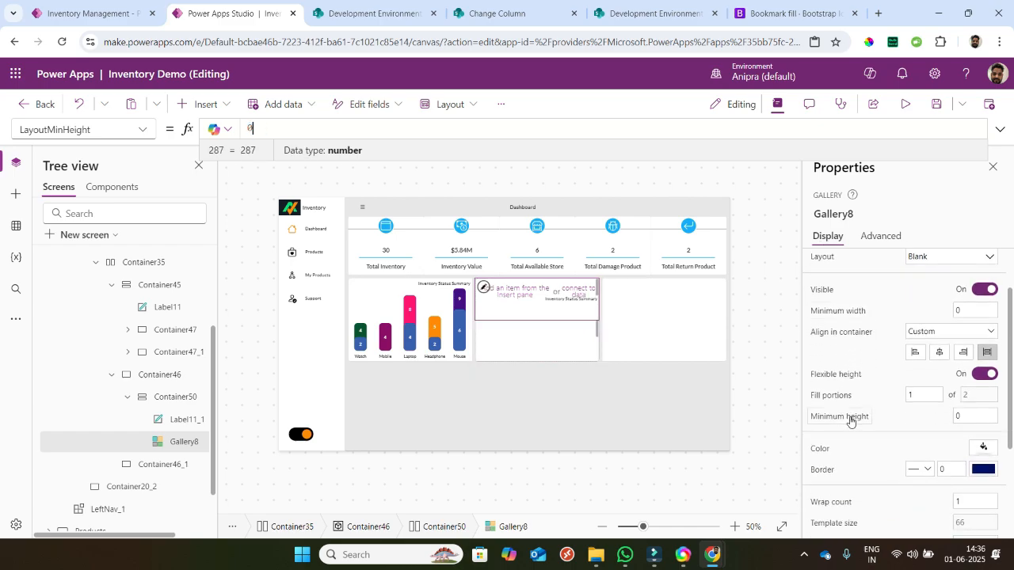
- Set the gallery's fill portions to 8
scroll(853, 455, "down", 2)
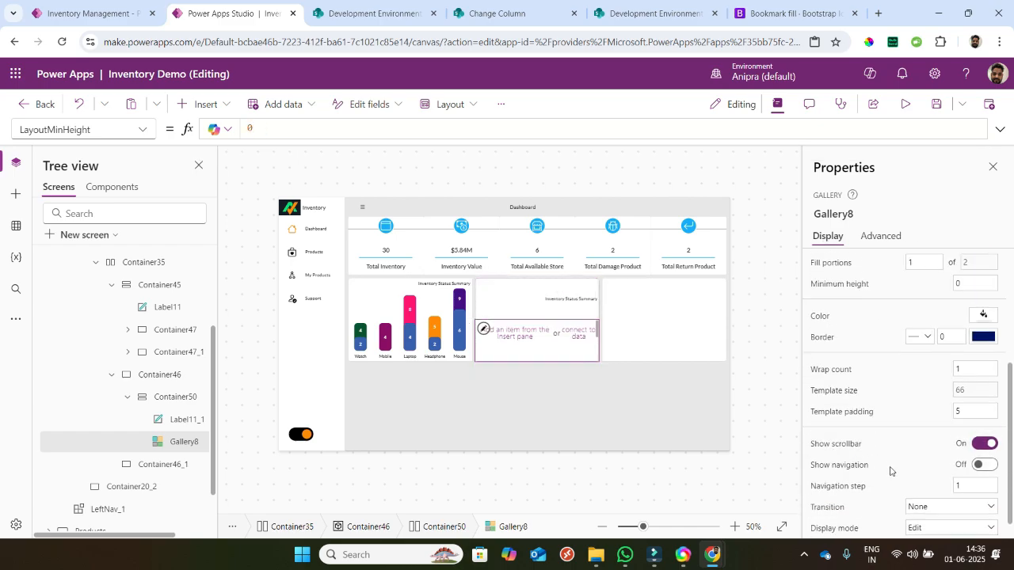
scroll(894, 467, "down", 1)
scroll(918, 431, "up", 1)
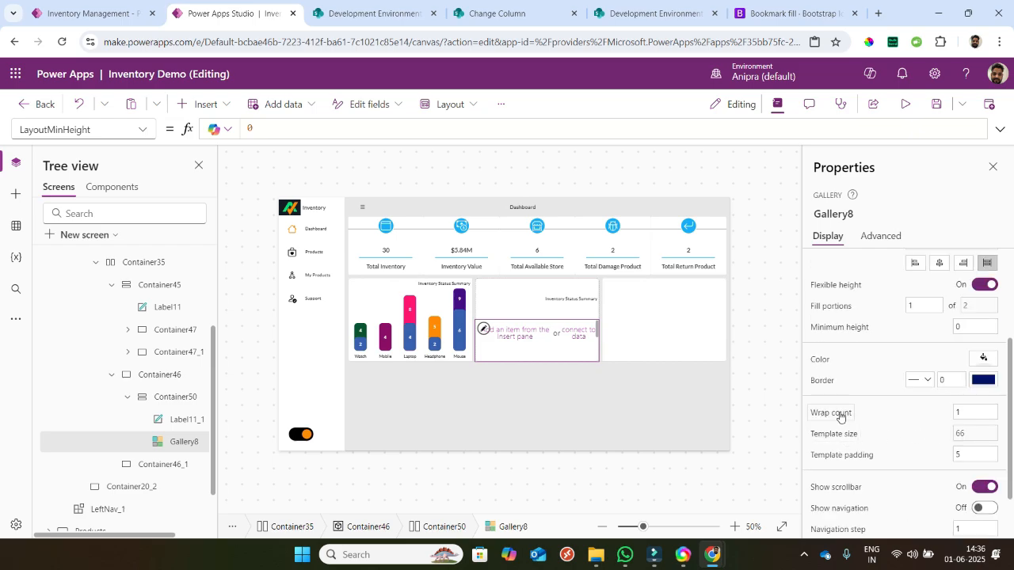
left_click(842, 311)
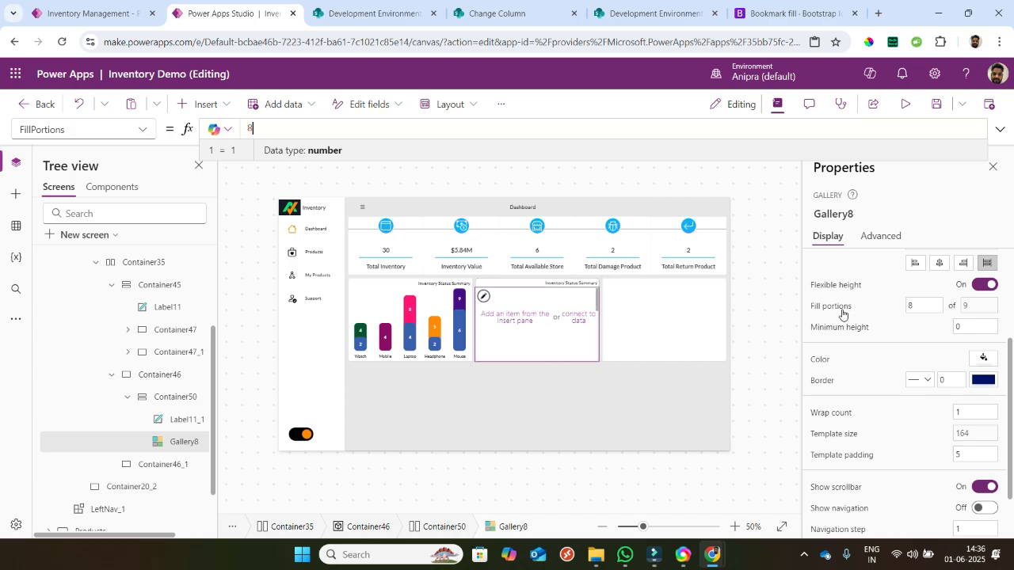
- Set the gallery's Items to the Coll_TopRequestedProduct collection
scroll(840, 309, "up", 3)
left_click(829, 267)
type("coll_top")
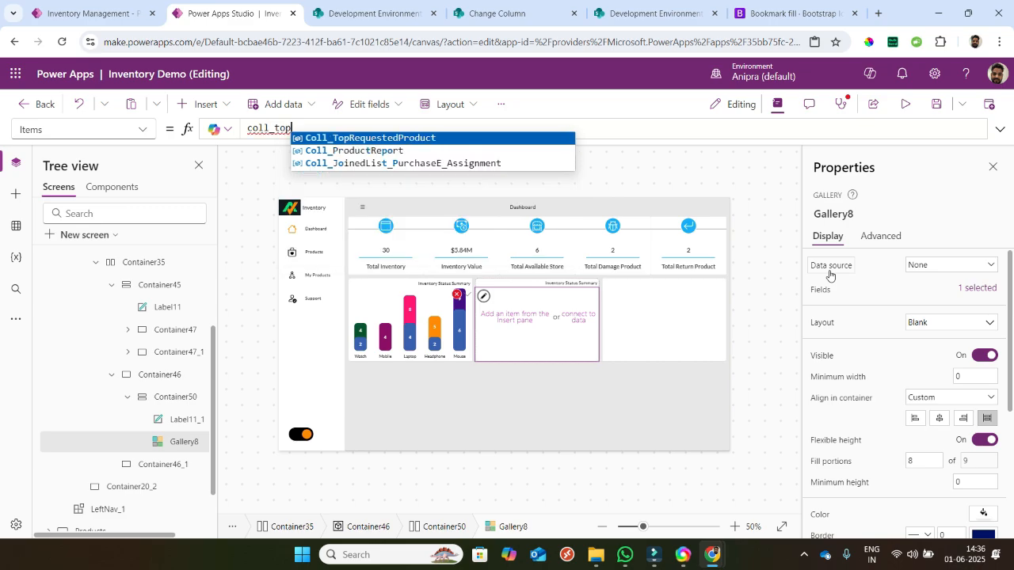
key("Tab")
- Insert a vertical container inside Gallery8
left_click(199, 104)
left_click(214, 135)
type("ve")
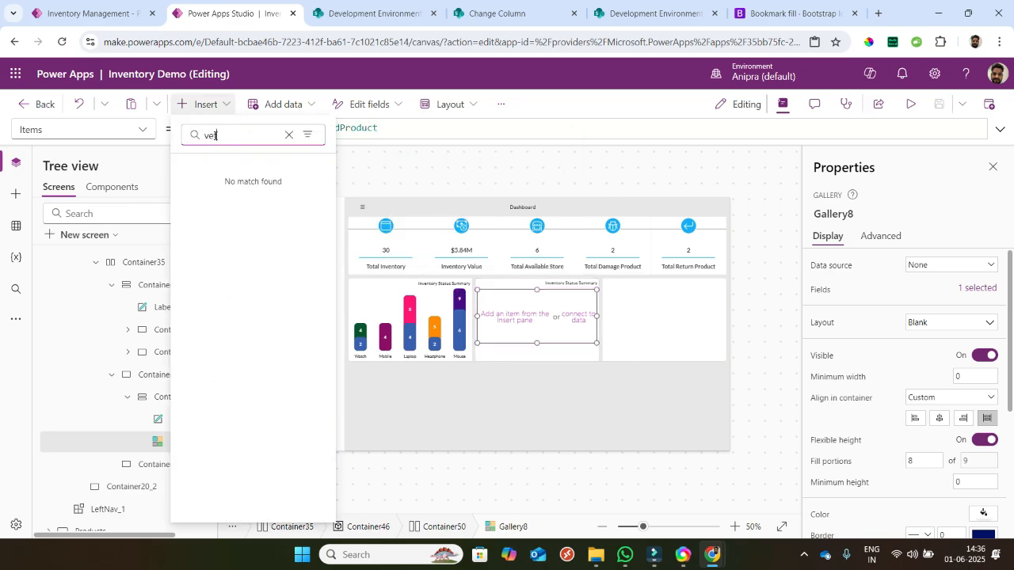
type("rti")
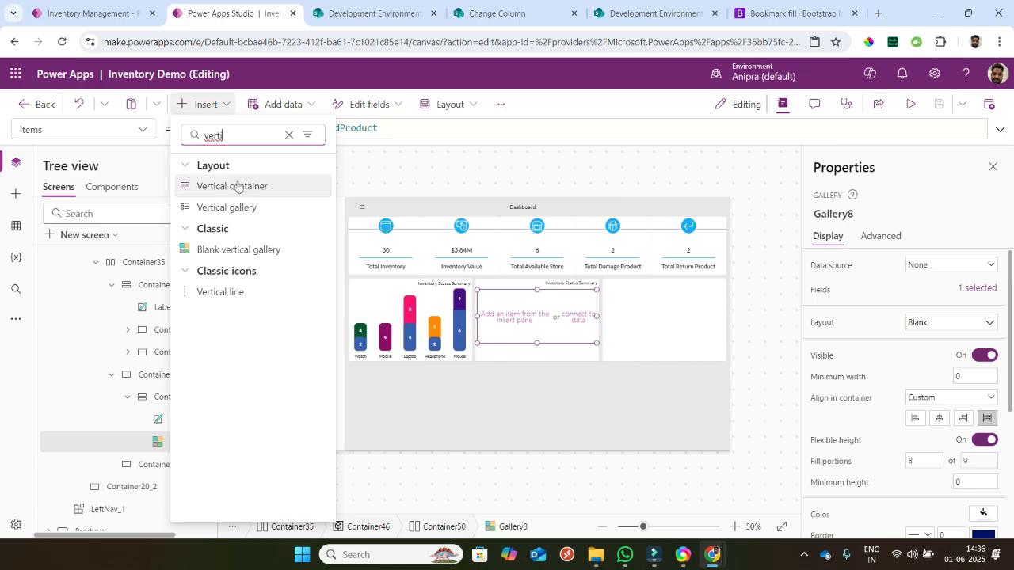
left_click(237, 187)
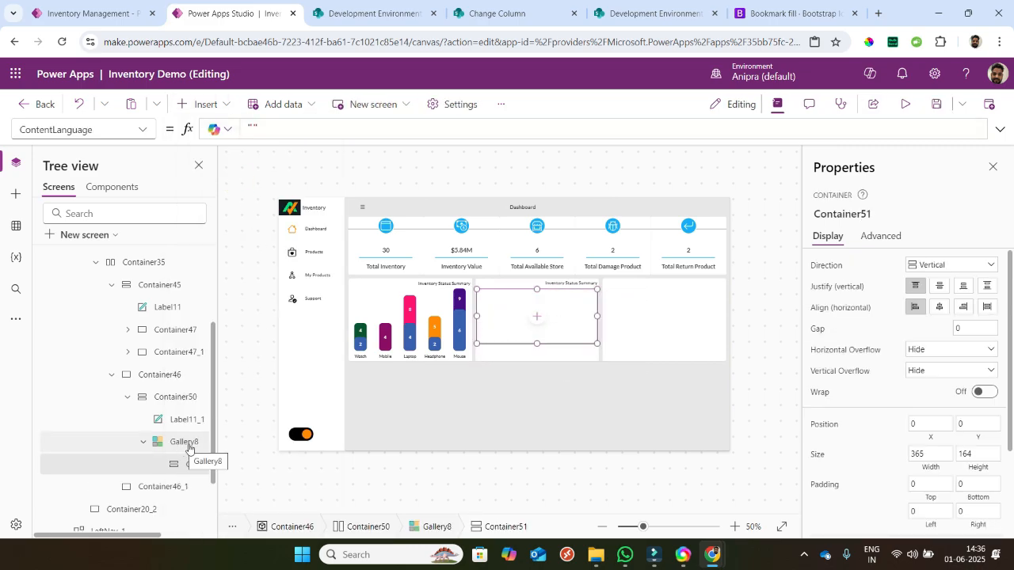
- Set Container51's width to Parent.TemplateWidth and its height to Parent.TemplateHeight
left_click(924, 463)
type("pare")
key("Down")
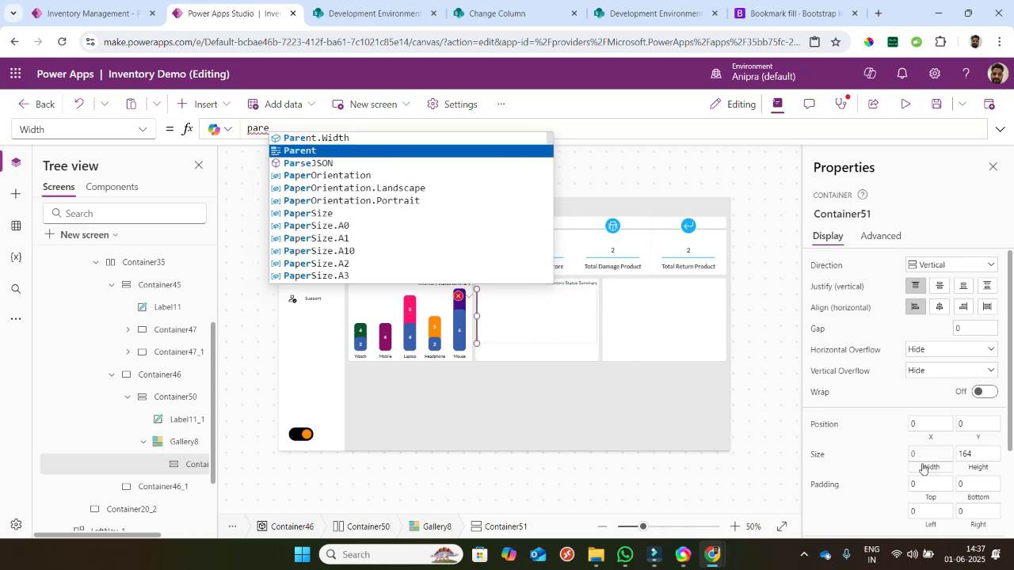
key("Return")
type(".Temp")
key("Return")
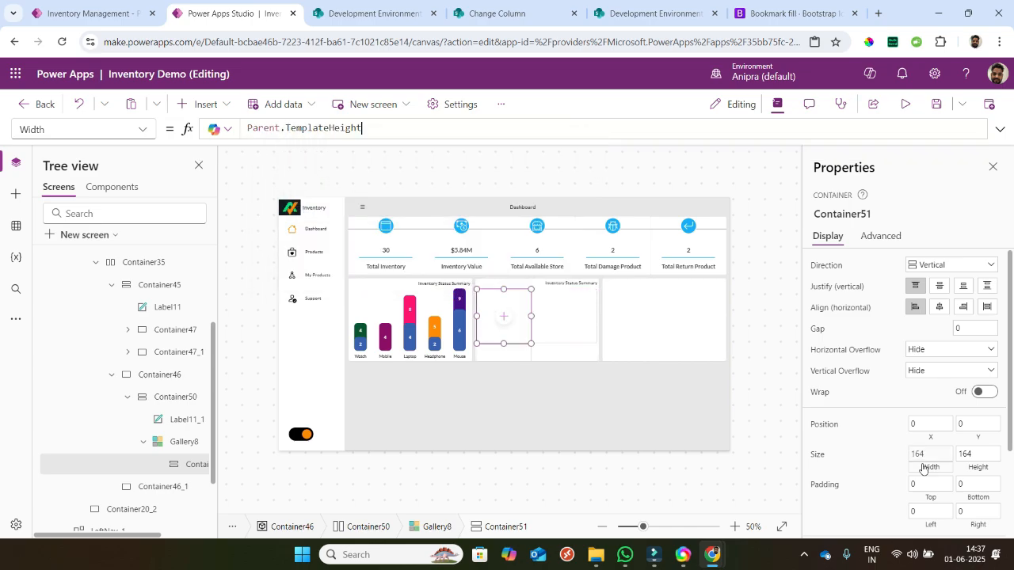
key("BackSpace")
key("BackSpace")
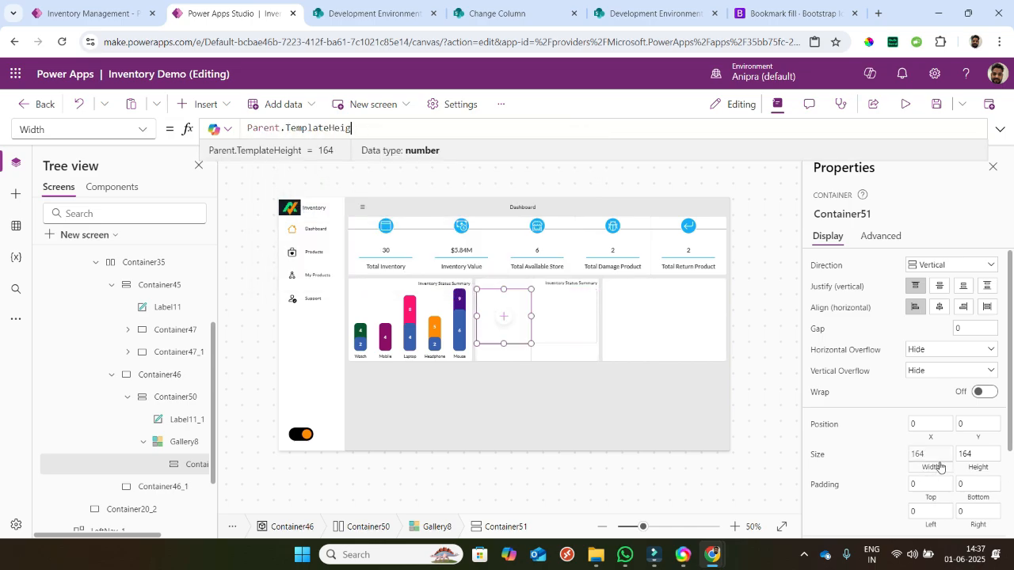
key("BackSpace")
type("W")
key("Return")
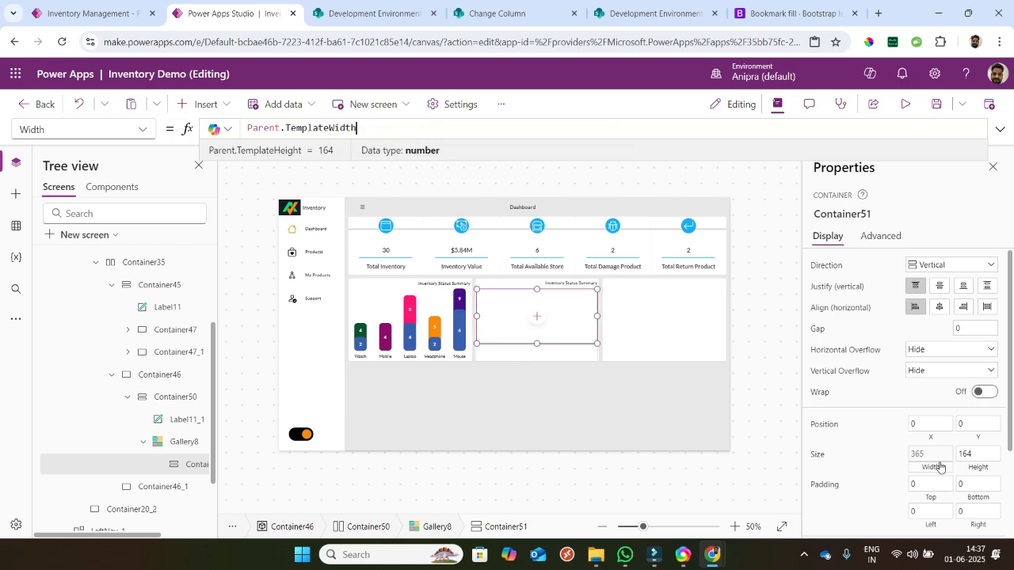
left_click(979, 472)
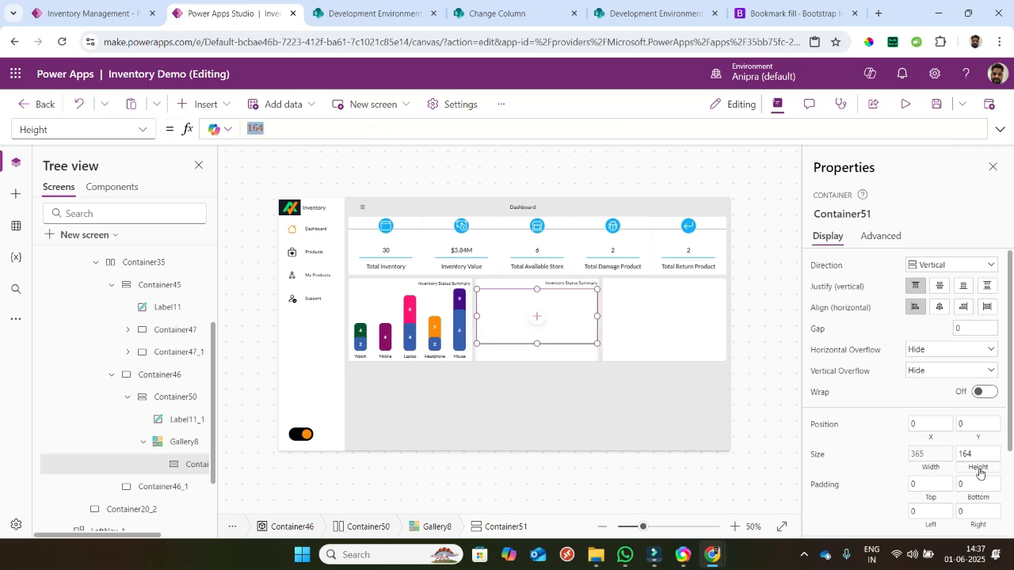
type("parent.TemplateHeight")
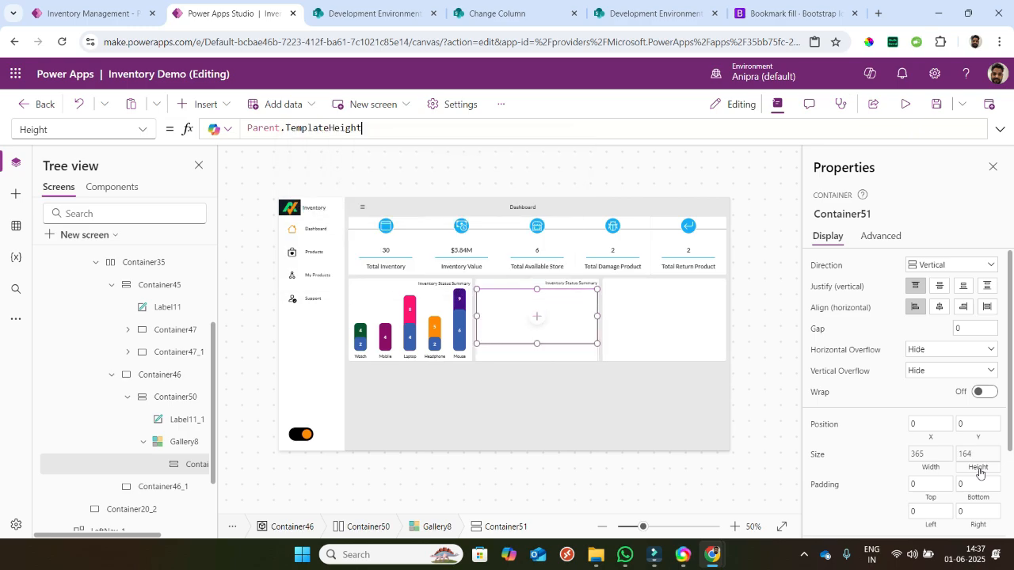
- Set Gallery8's template size to Self.Height/Self.AllItemsCount
left_click(162, 442)
scroll(864, 437, "down", 3)
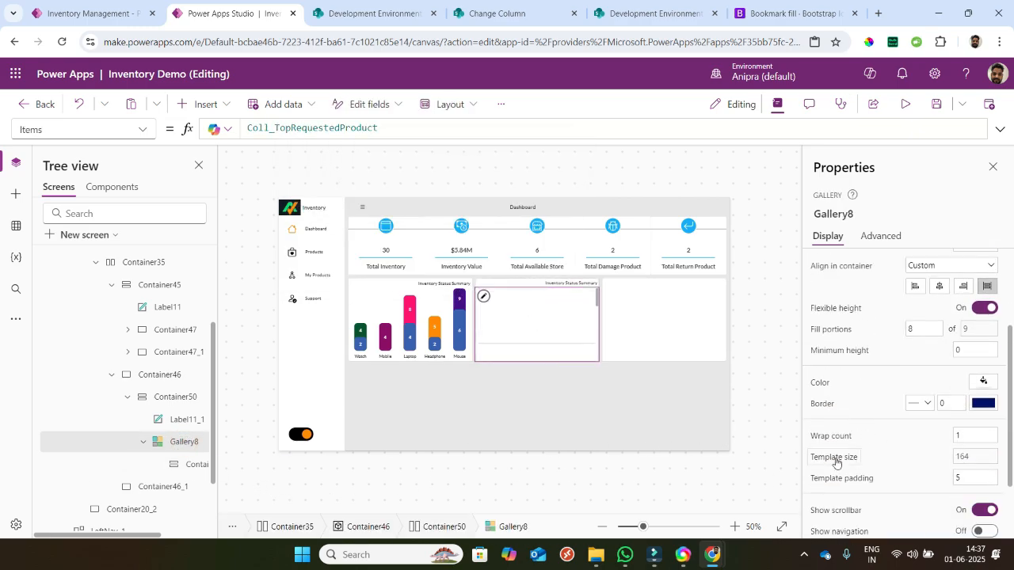
left_click(836, 458)
type("Self.")
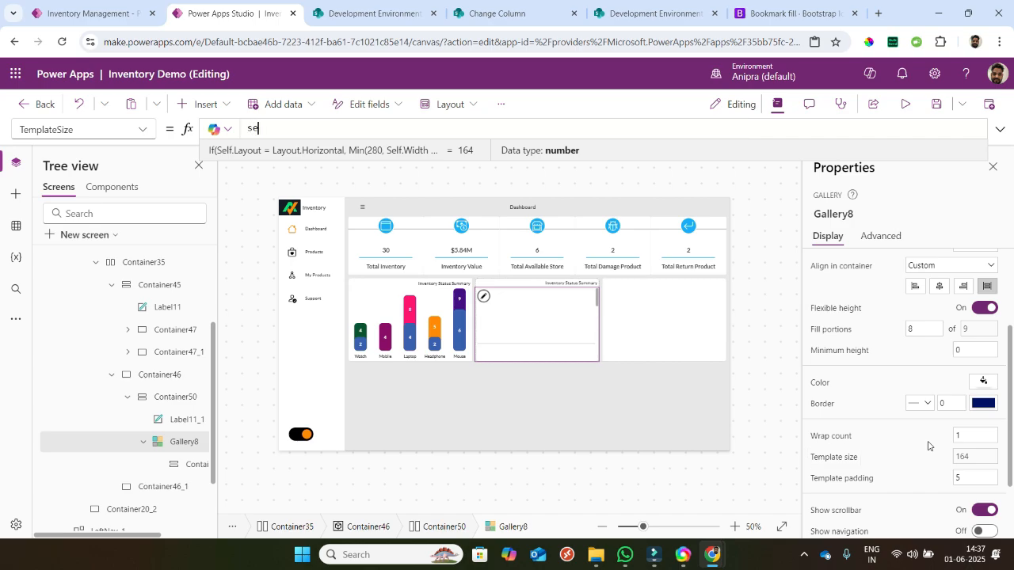
type("Height")
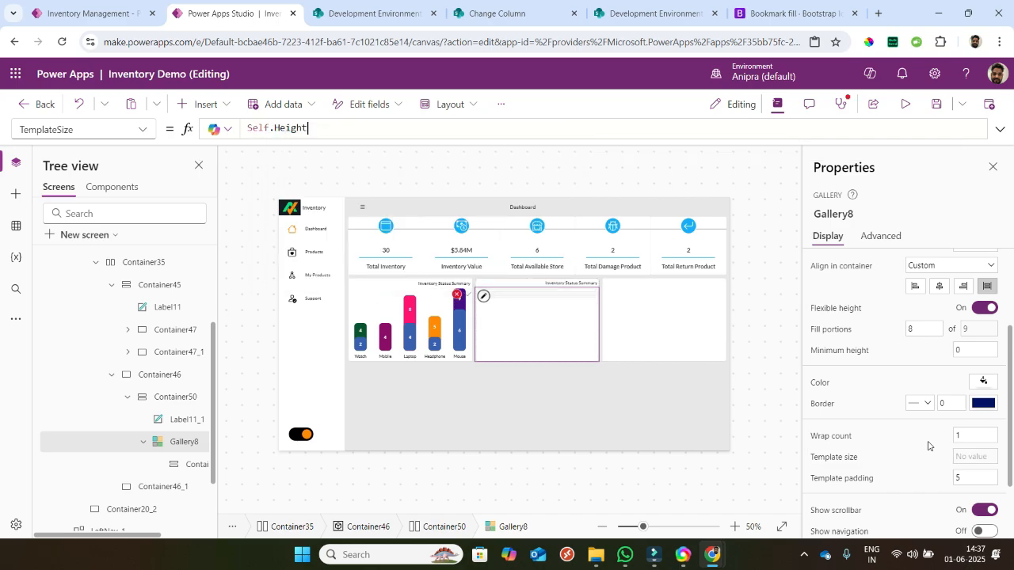
type("/Self.a")
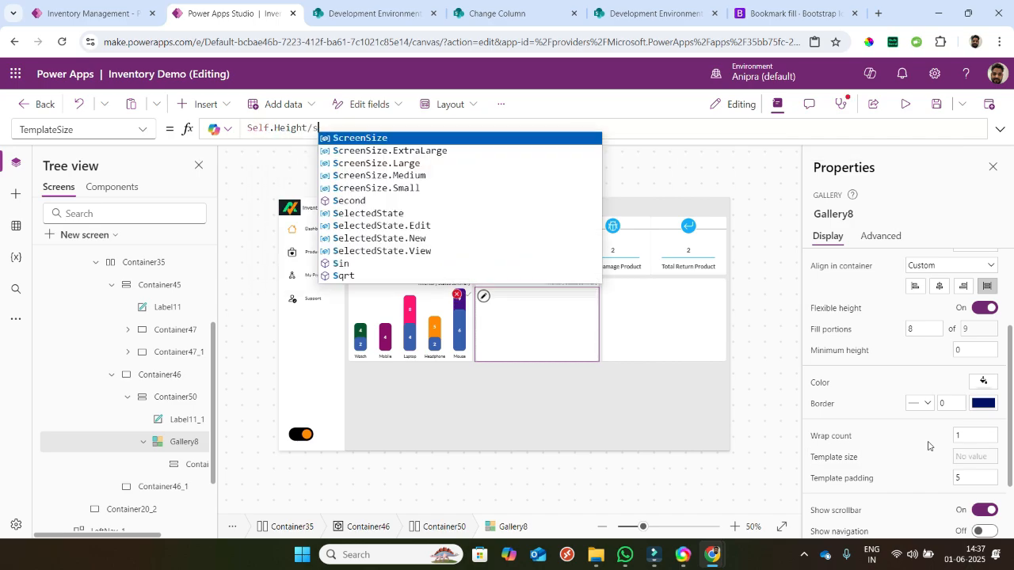
key("Tab")
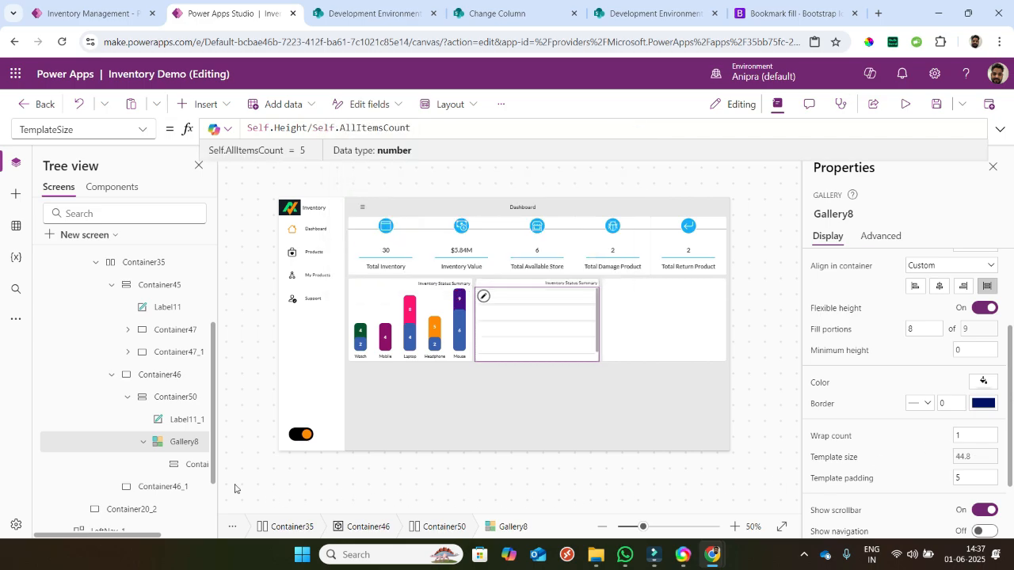
- Set the drop shadow of Container51 inside the gallery to None
left_click(195, 464)
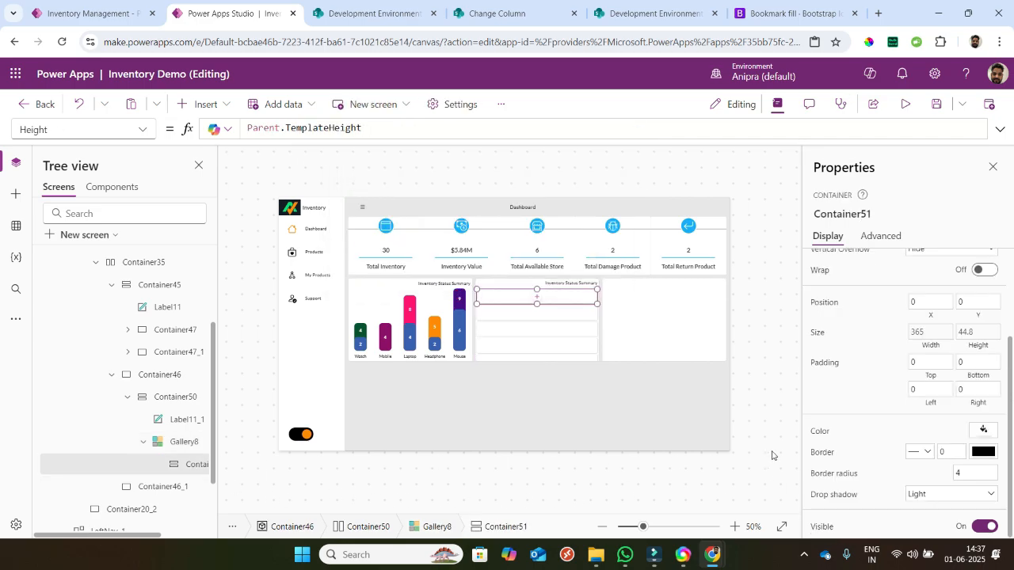
left_click(924, 496)
left_click(933, 385)
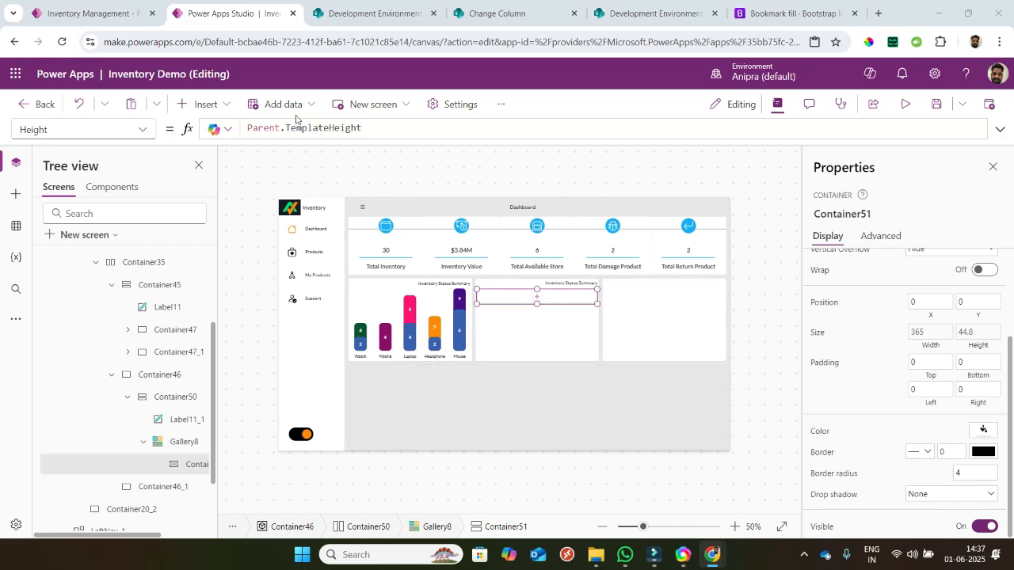
- Insert a text label and a horizontal container below it inside Container51
left_click(216, 107)
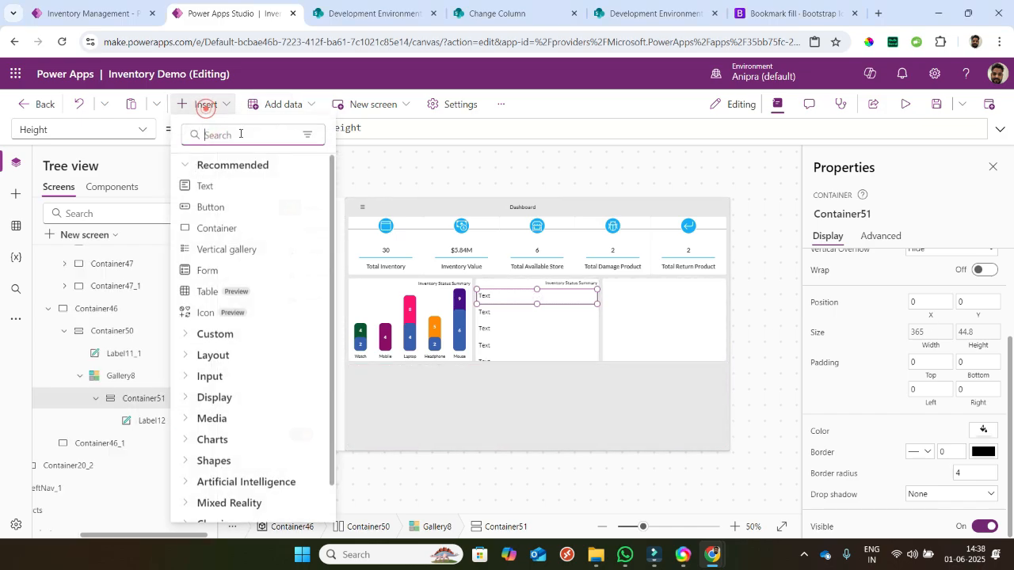
left_click(240, 134)
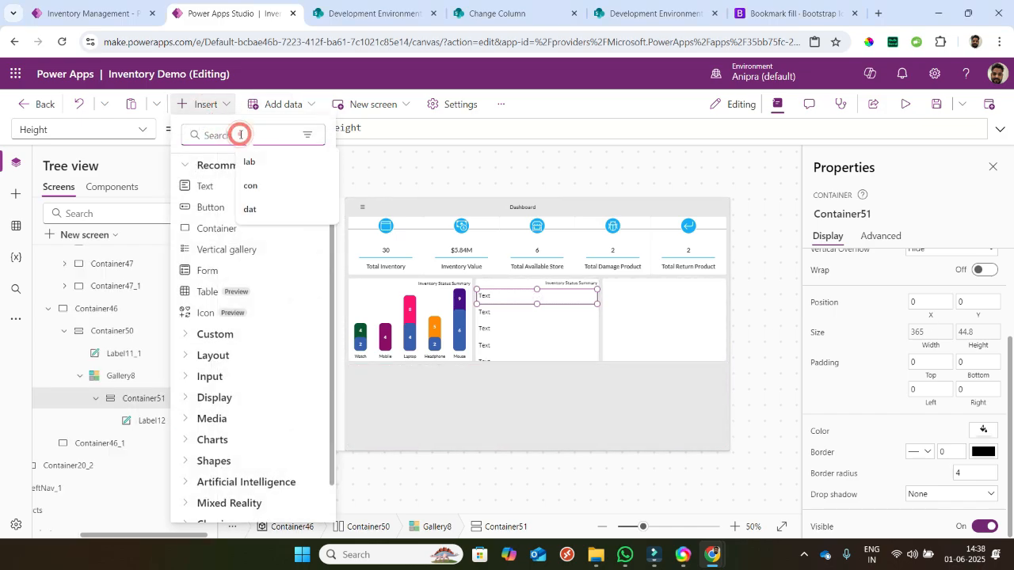
type("cont")
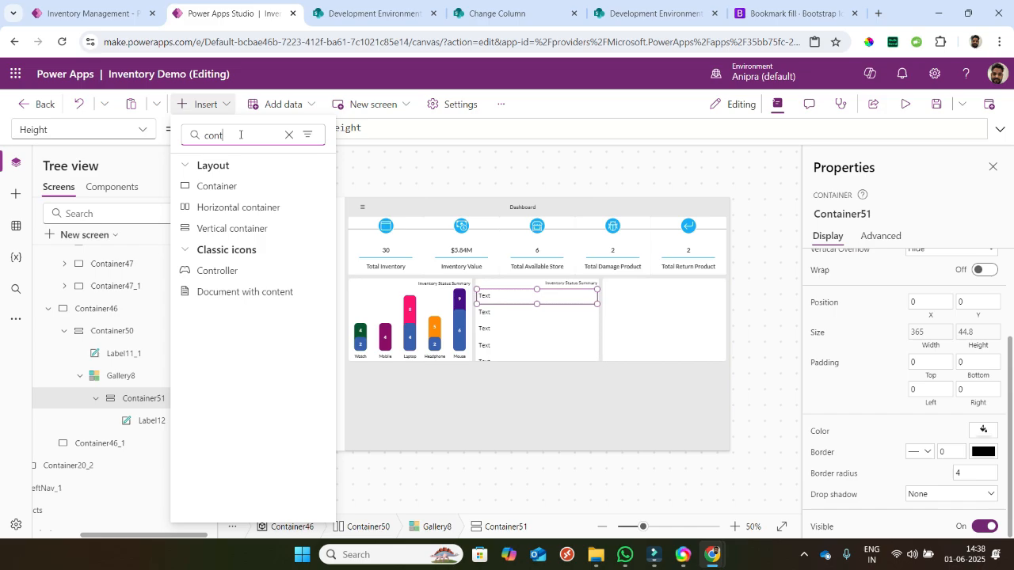
left_click(251, 208)
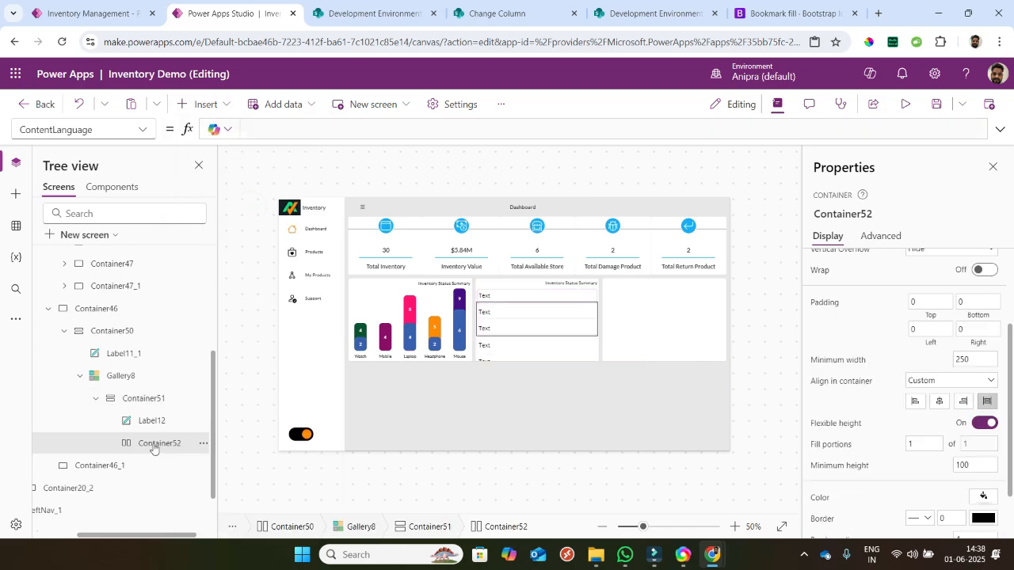
- Set Label12's height to Parent.Height*50% and stretch the label across its container's width
left_click(151, 420)
scroll(932, 400, "down", 3)
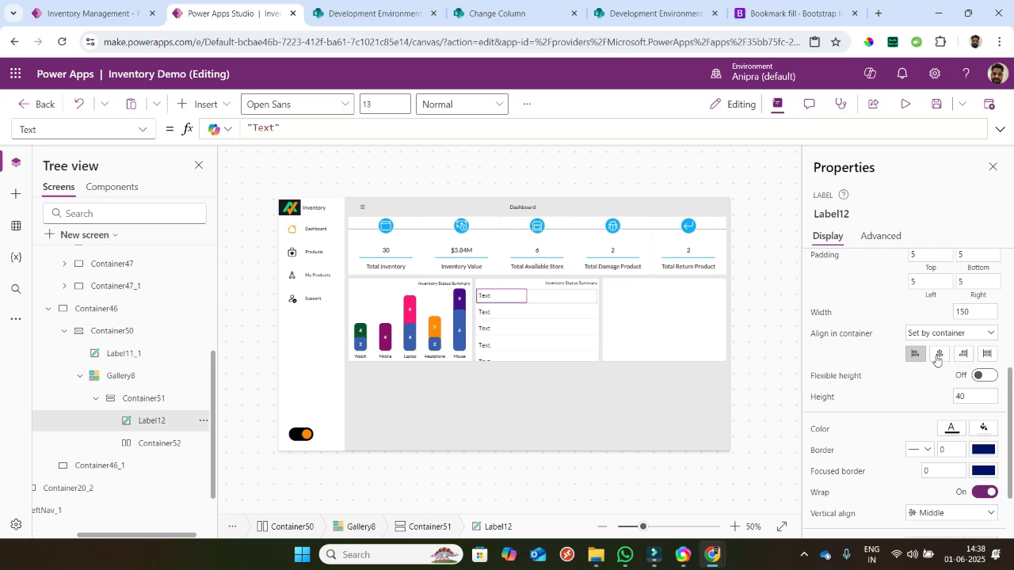
left_click(824, 397)
type("Parent.Height")
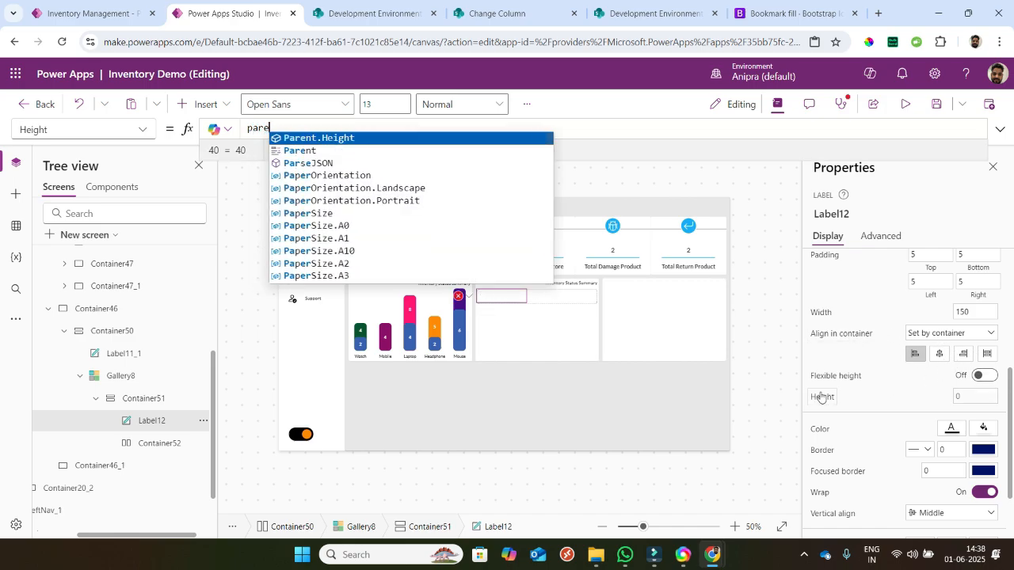
type("*50%")
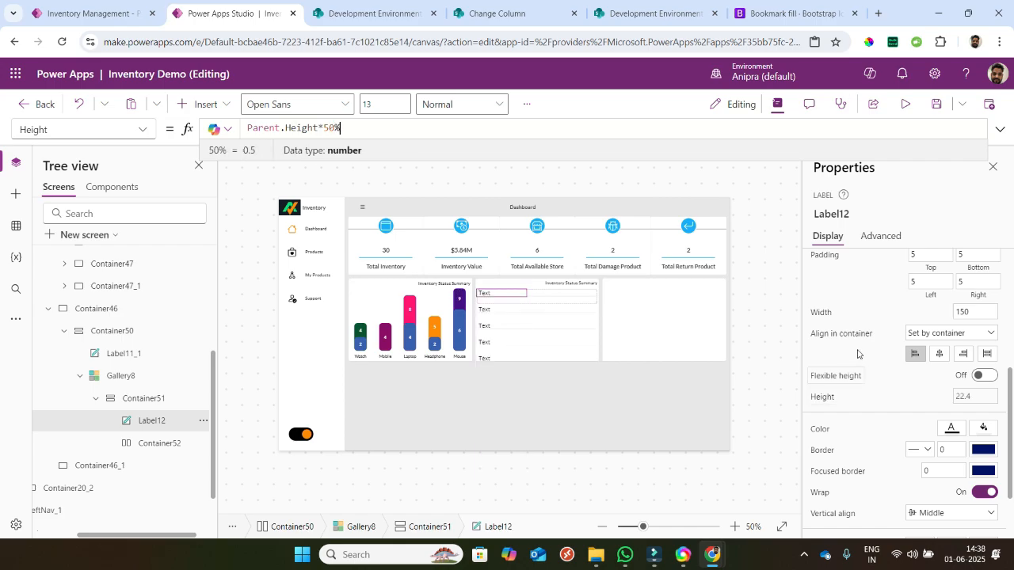
left_click(988, 357)
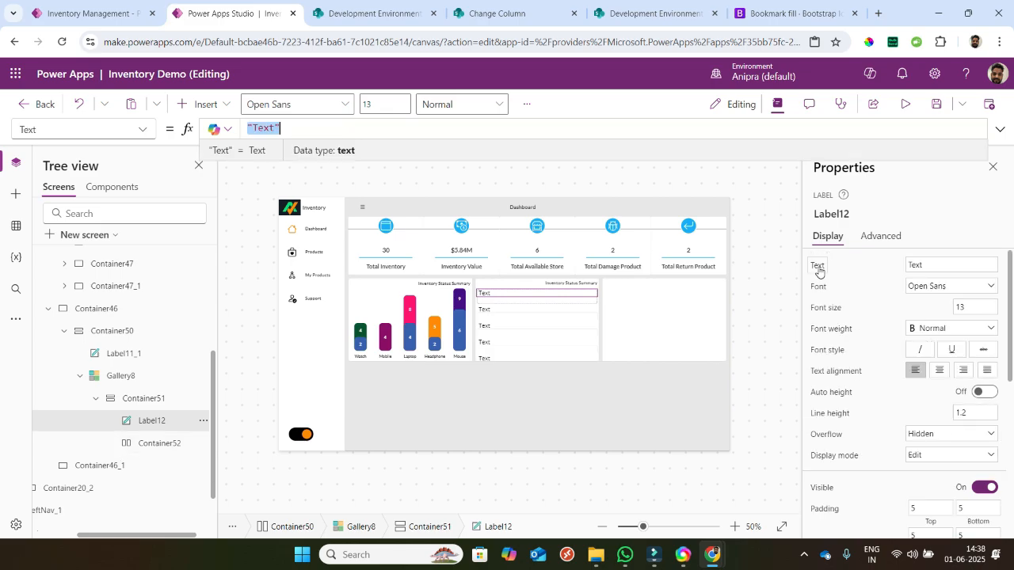
- Set Label12's text to ThisItem.GroupByProduct &"("&ThisItem.'Count Value'&")"
type("ThisItem.")
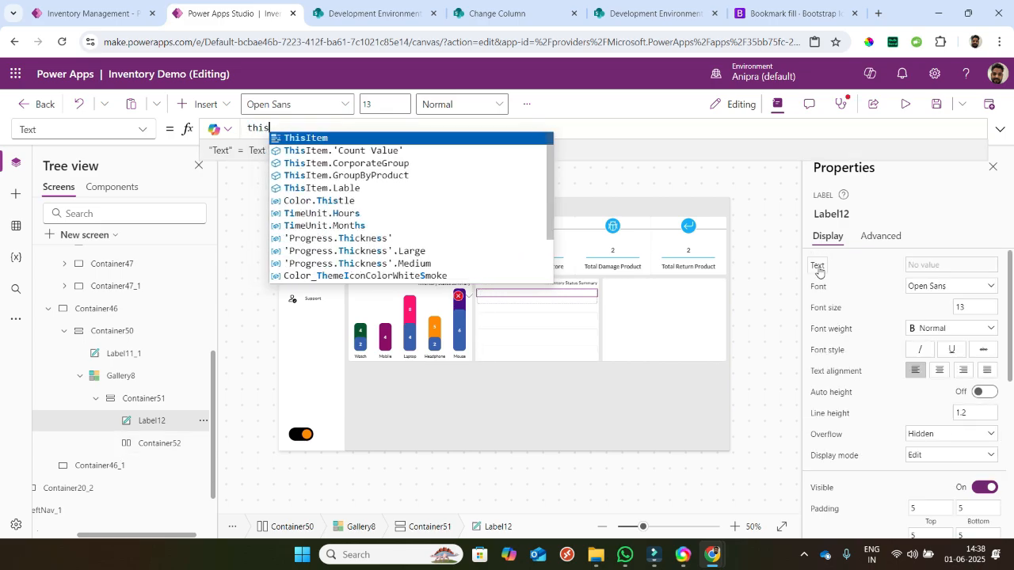
type("group")
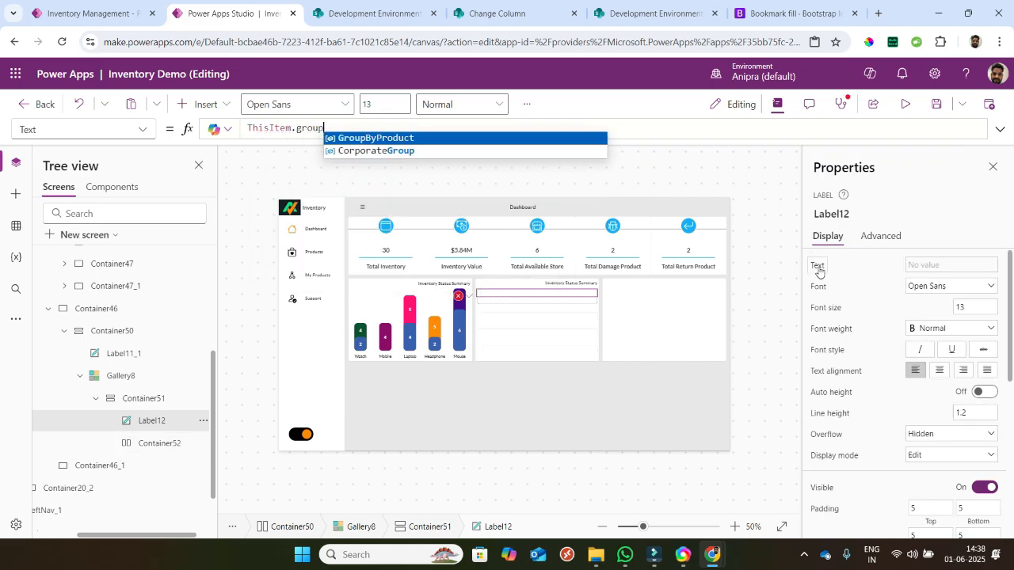
key("Tab")
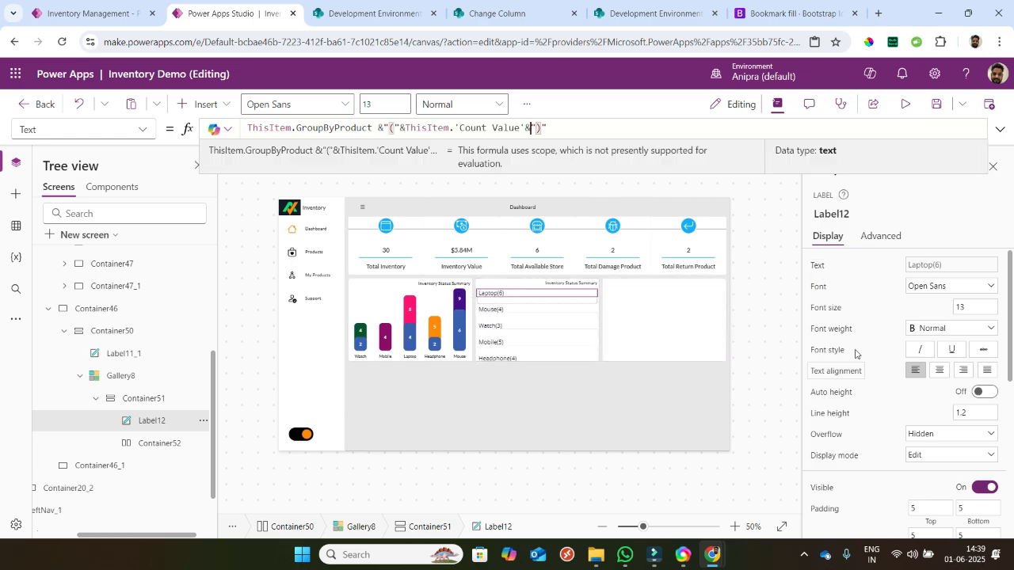
- Set Label12's font to the _Font variable and its font size to _FontSize
left_click(817, 289)
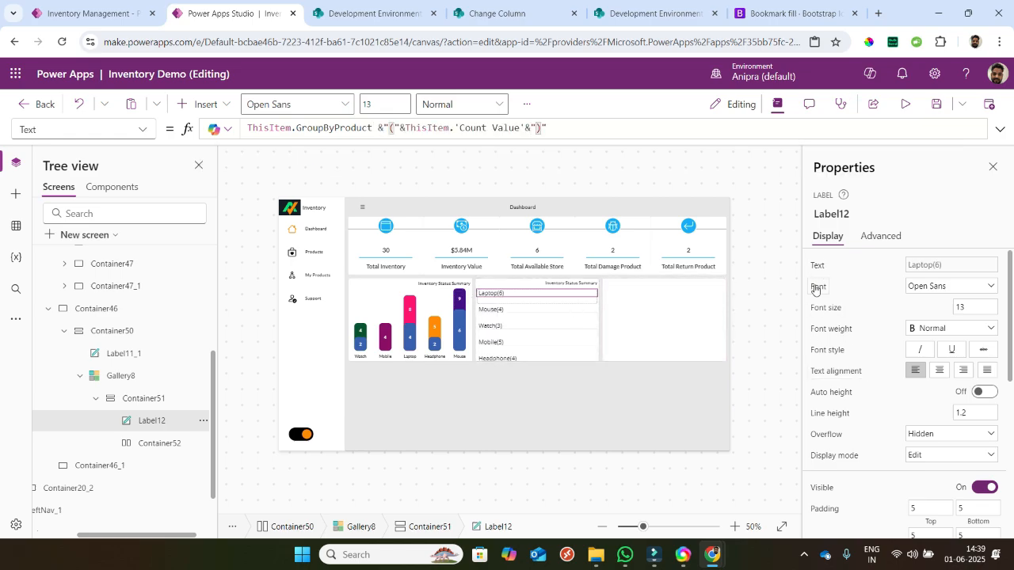
type("_f")
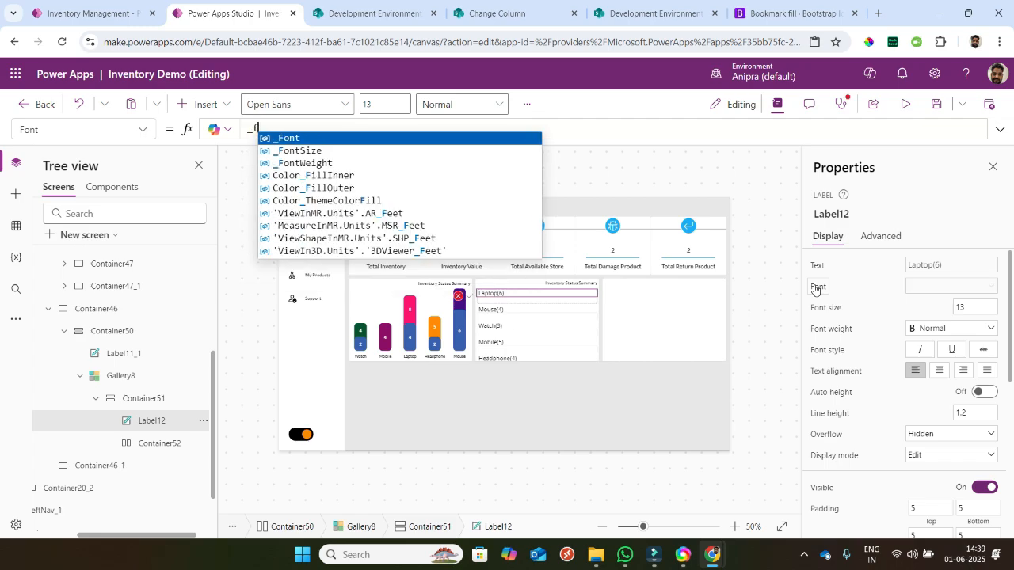
key("Tab")
left_click(824, 306)
type("_")
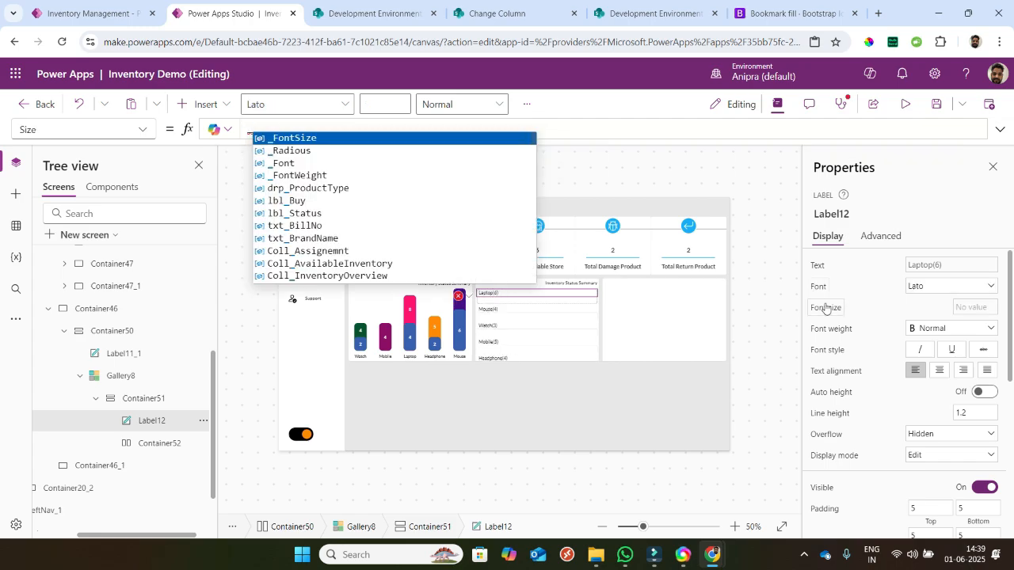
type("fonr")
key("BackSpace")
key("Tab")
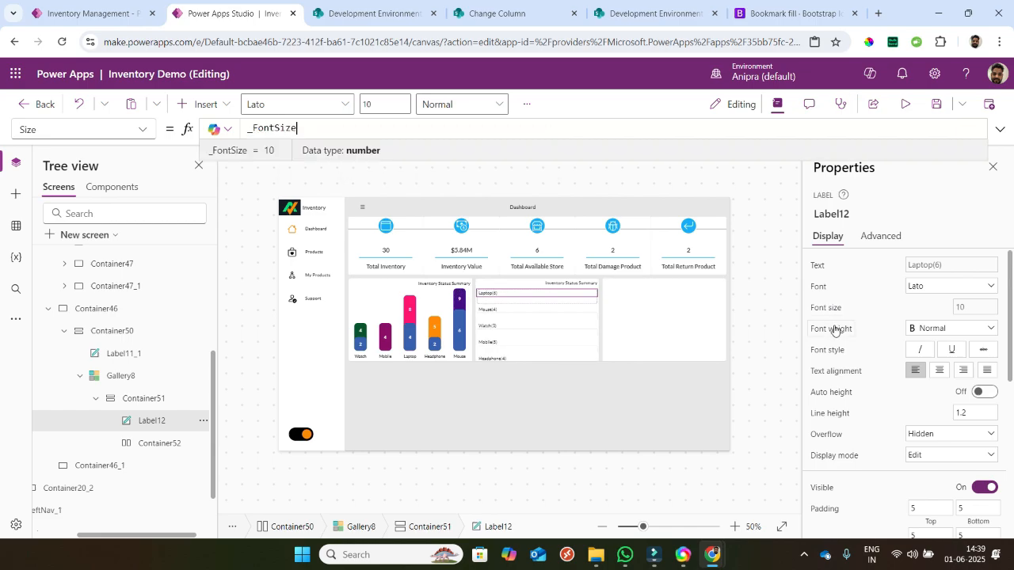
- Set Label12's font weight to _FontWeight and its text color to Color_Label
left_click(834, 330)
type("_fon")
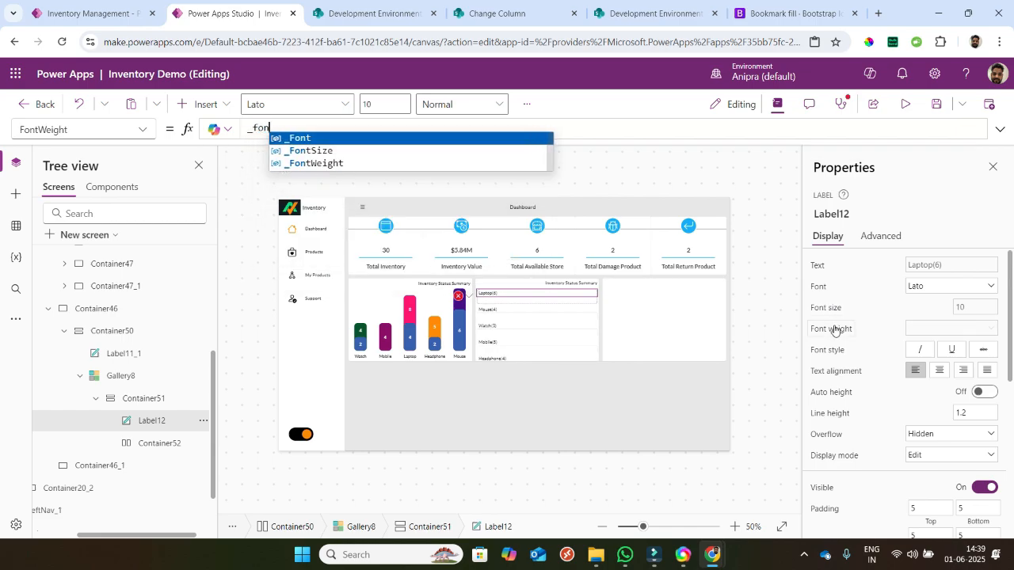
key("Down")
key("Down")
key("Tab")
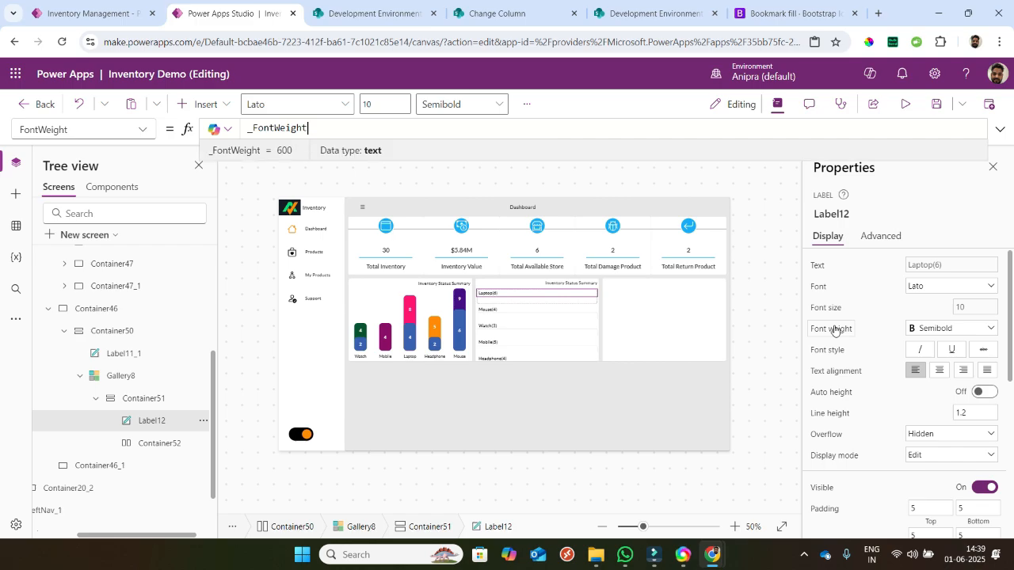
scroll(873, 383, "down", 1)
scroll(873, 383, "down", 4)
left_click(829, 420)
type("color")
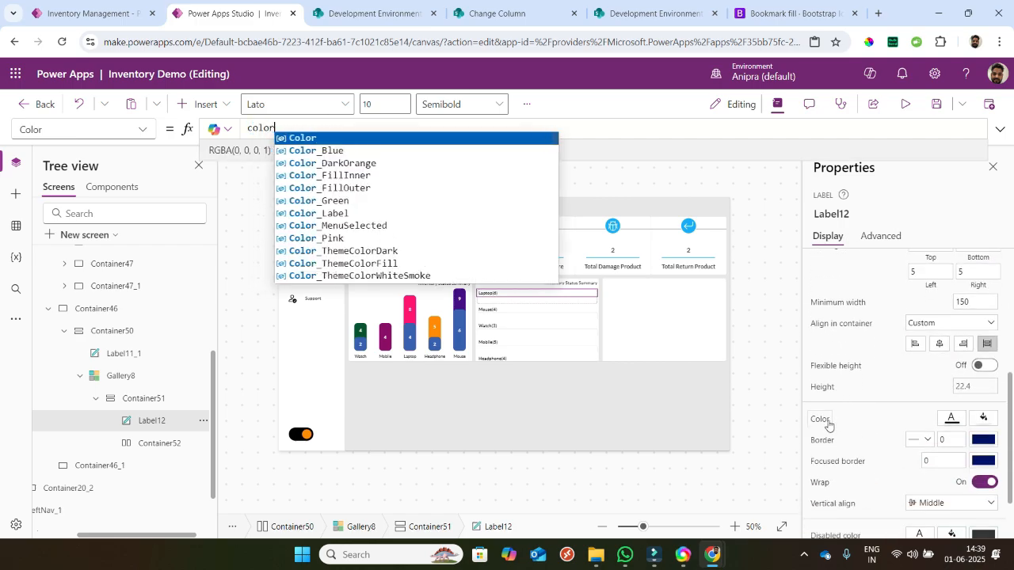
type("_l")
key("Tab")
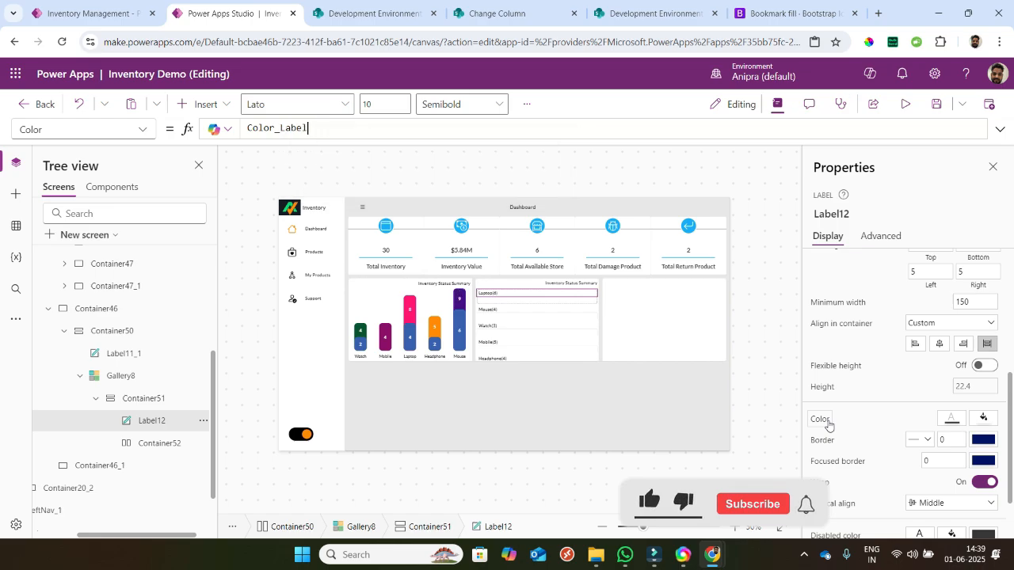
- Turn off flexible height for Container52 and set its height to Parent.Height*50%
scroll(822, 398, "down", 4)
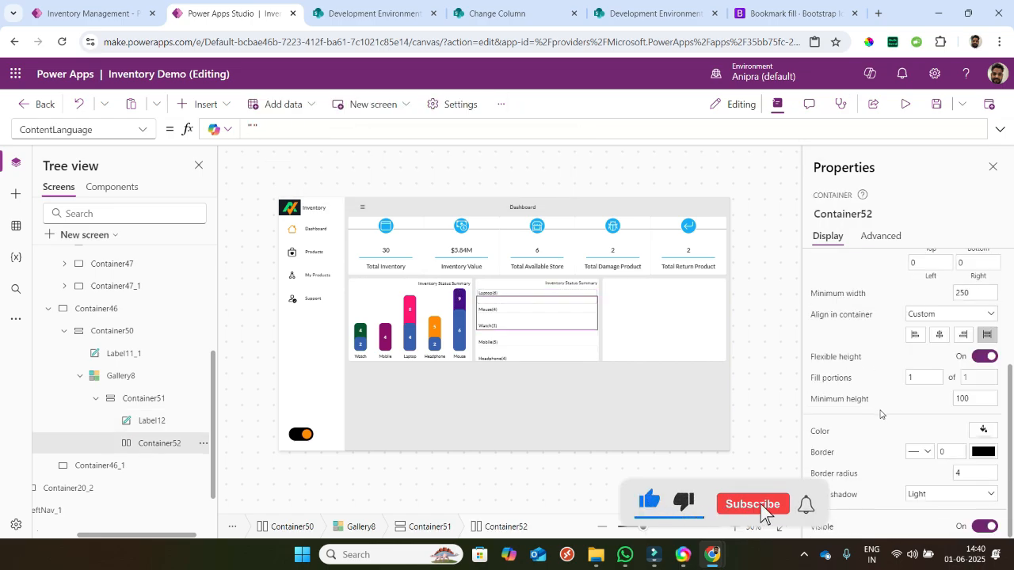
left_click(850, 401)
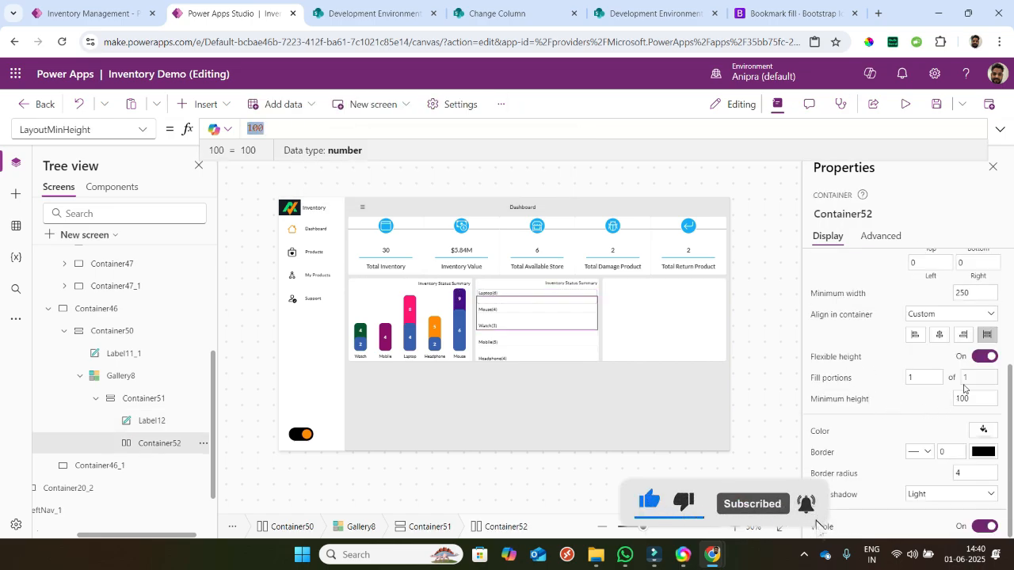
left_click(984, 356)
left_click(831, 399)
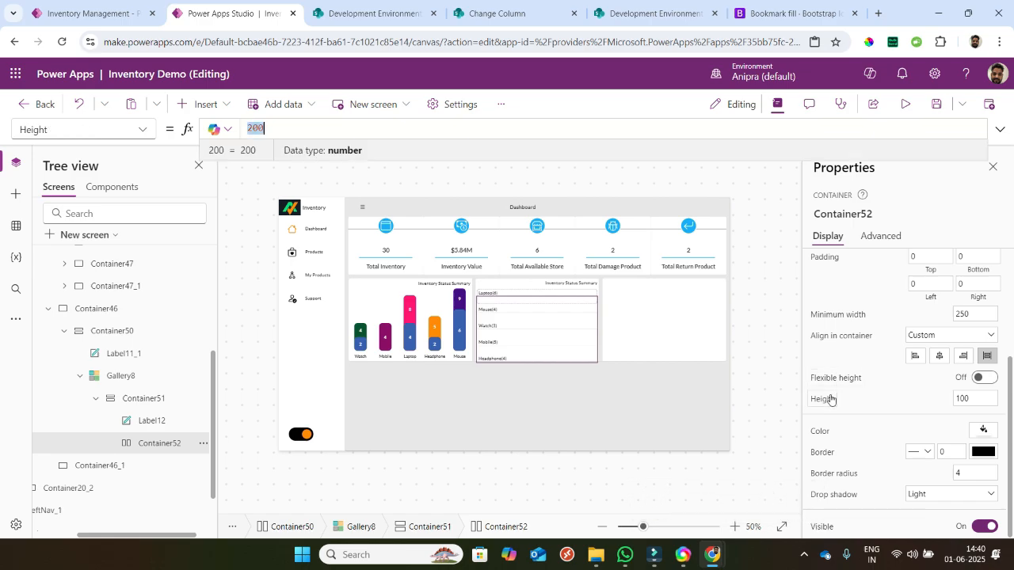
type("Parent.Height")
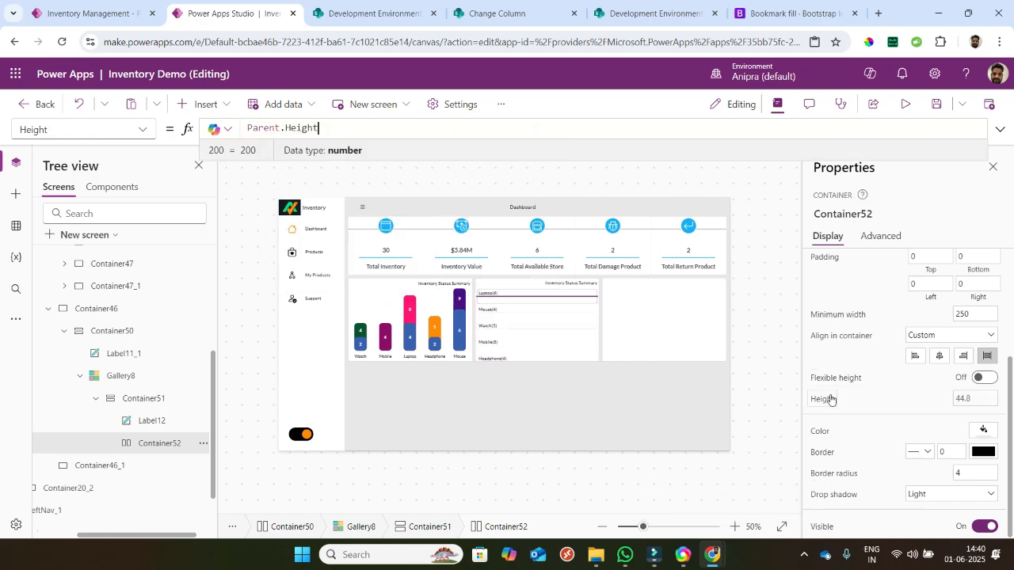
type("*509")
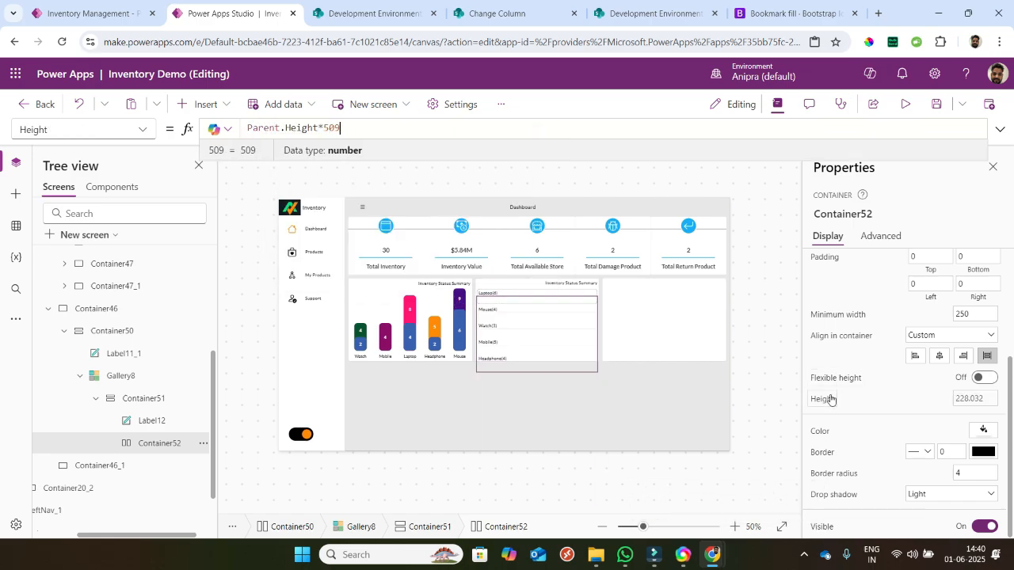
key("BackSpace")
type("%")
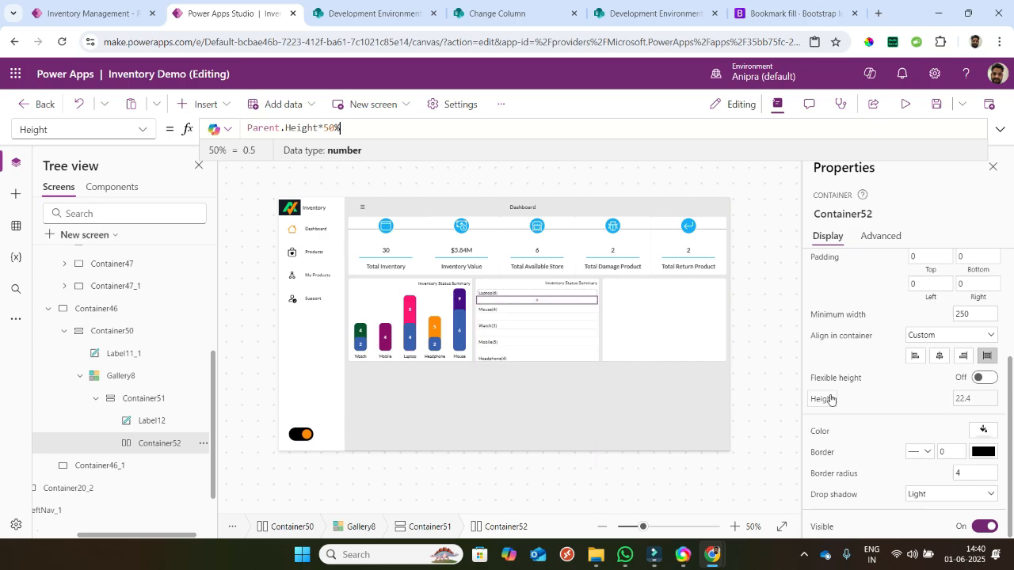
- Set Container52's minimum width to 0
left_click(968, 315)
type("0")
left_click(899, 389)
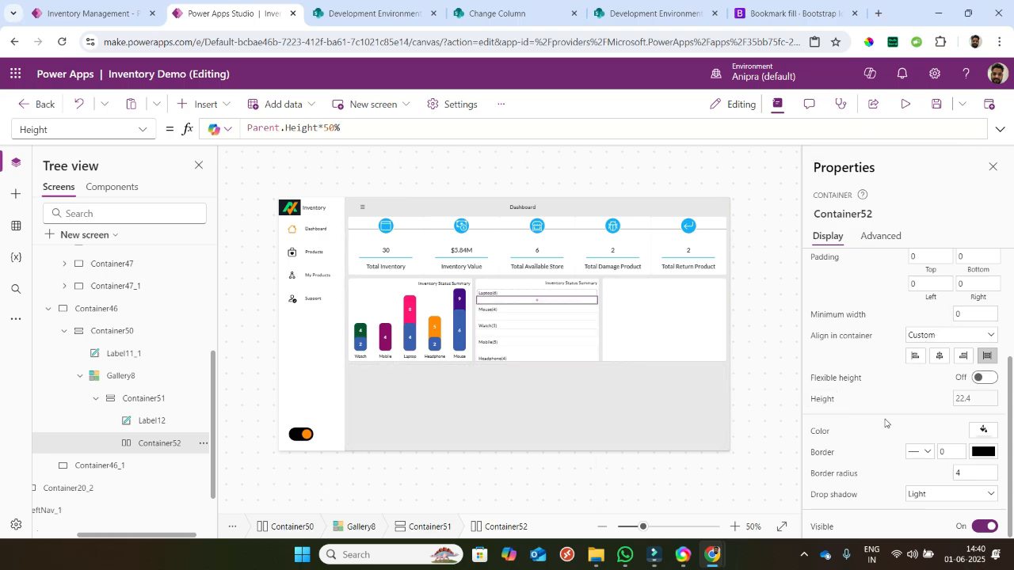
- Insert a classic button into Container52
left_click(204, 104)
left_click(227, 135)
type("buto")
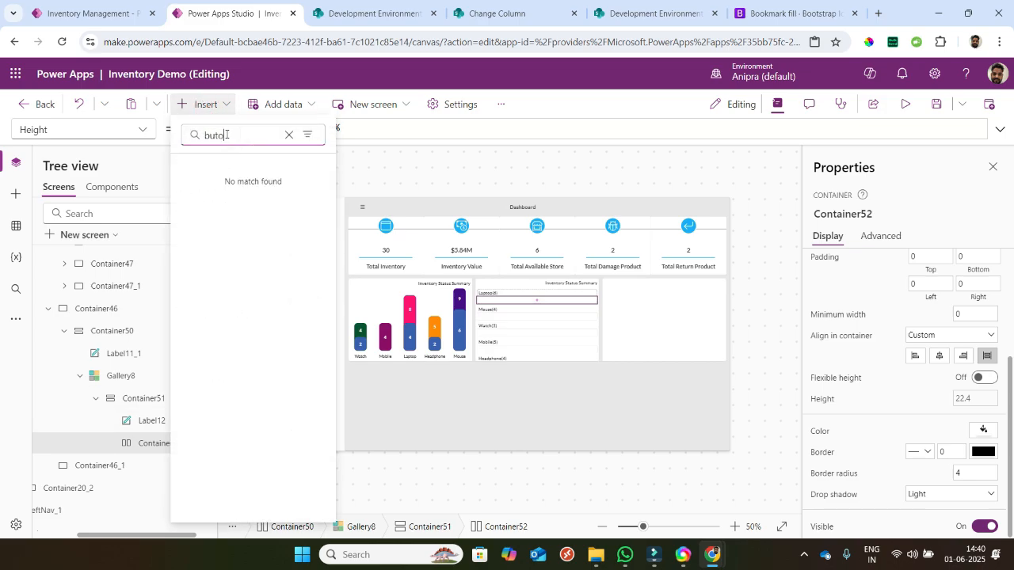
key("BackSpace")
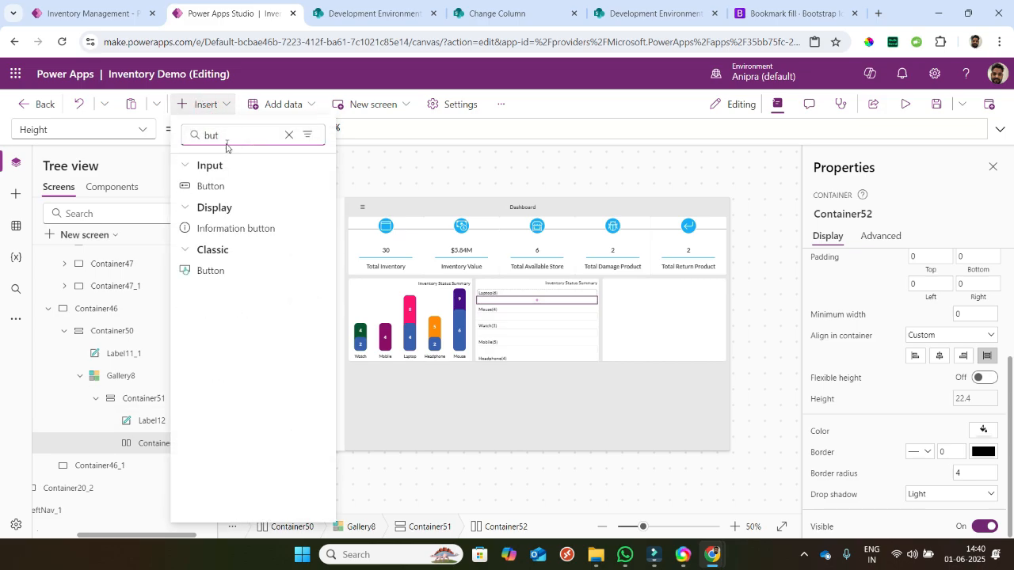
left_click(229, 265)
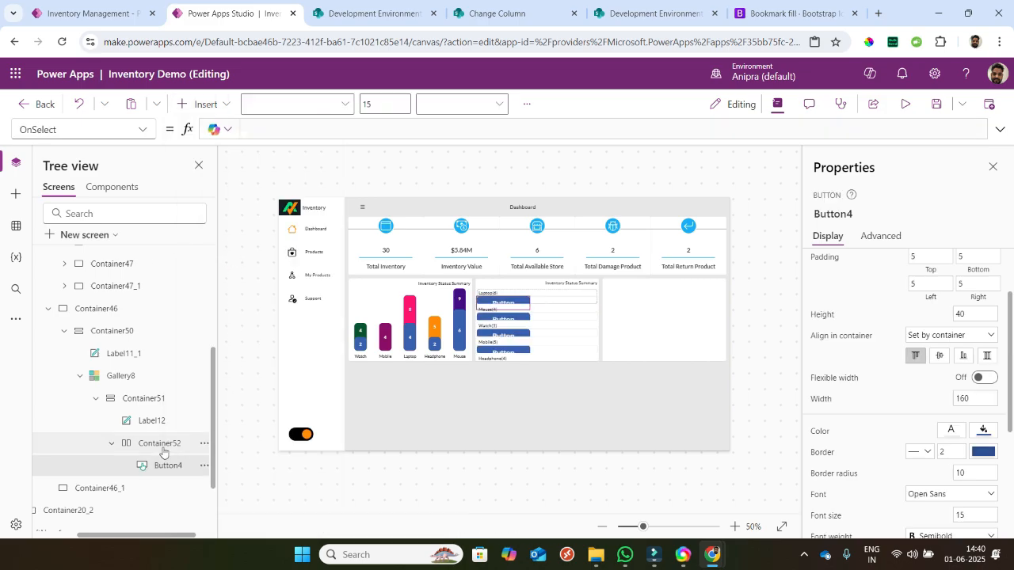
- Insert a text label beside the button in Container52
left_click(204, 104)
left_click(226, 135)
type("lab")
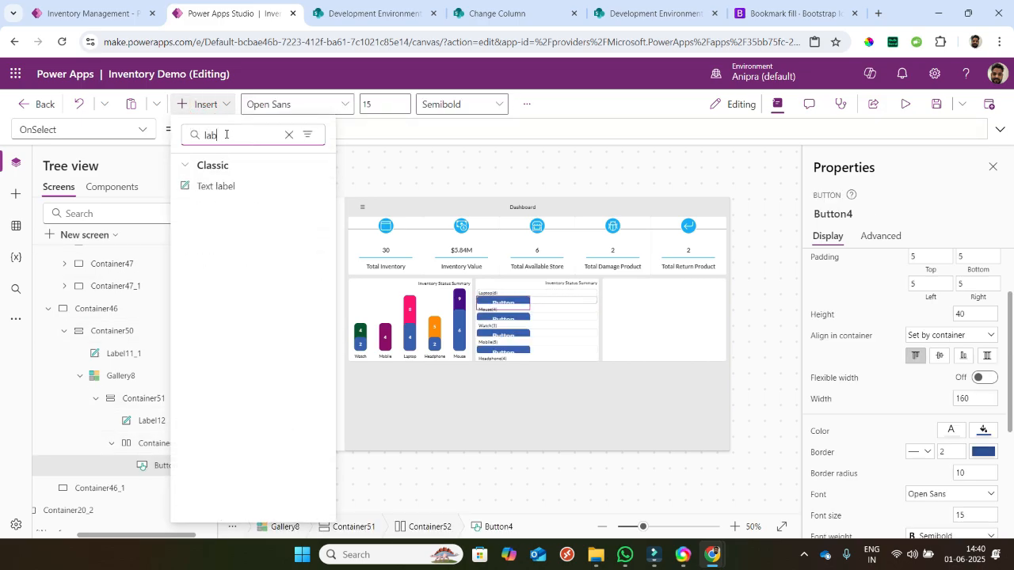
left_click(226, 186)
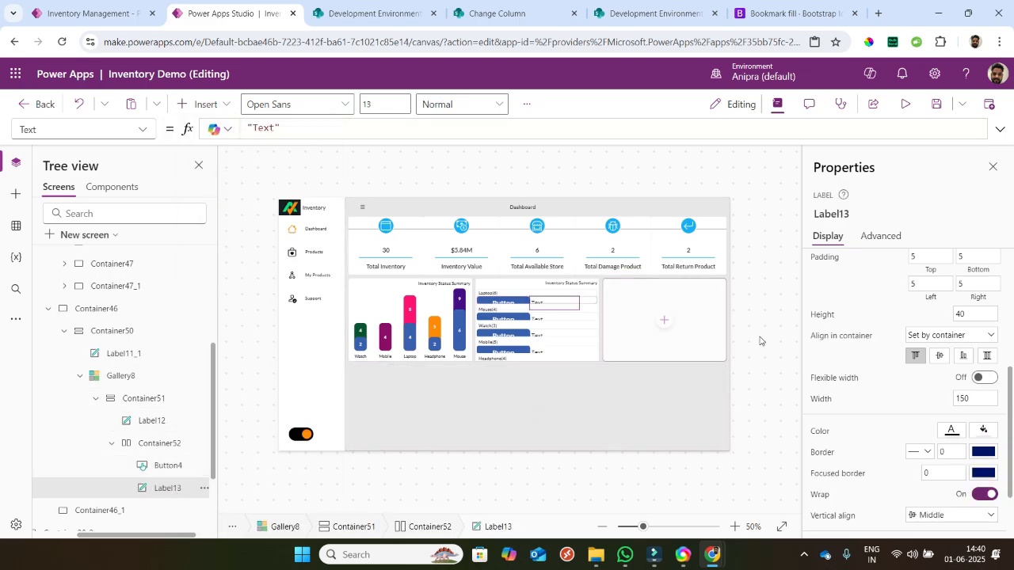
- Rename the new label beside the button as lblTotalPercentage
scroll(838, 287, "up", 5)
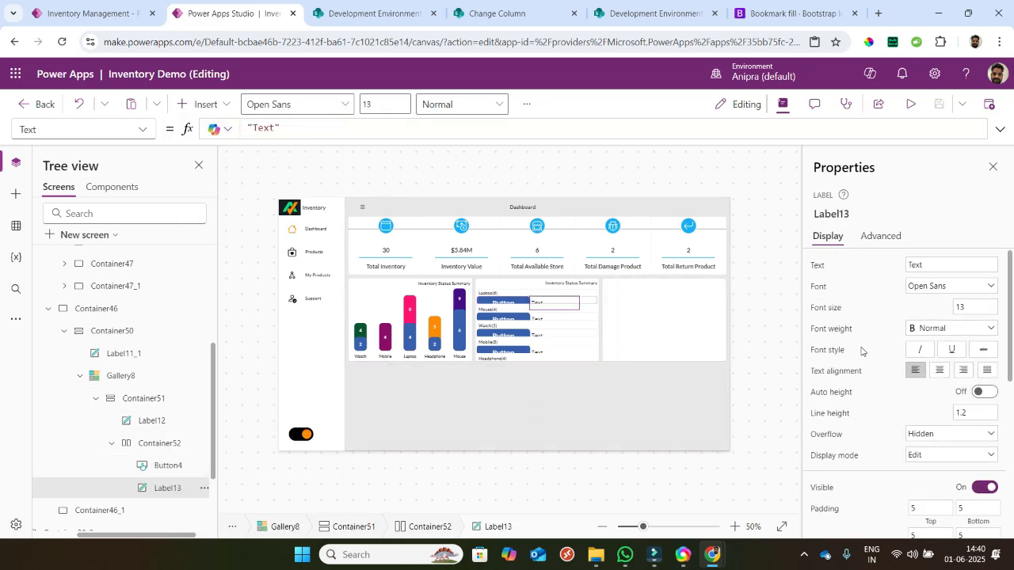
left_click(841, 211)
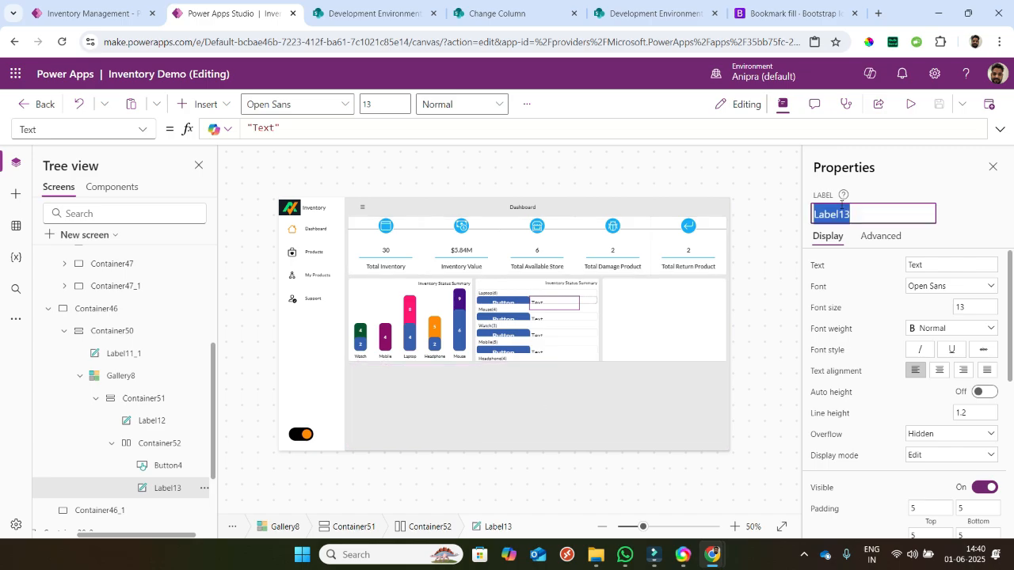
type("lblT")
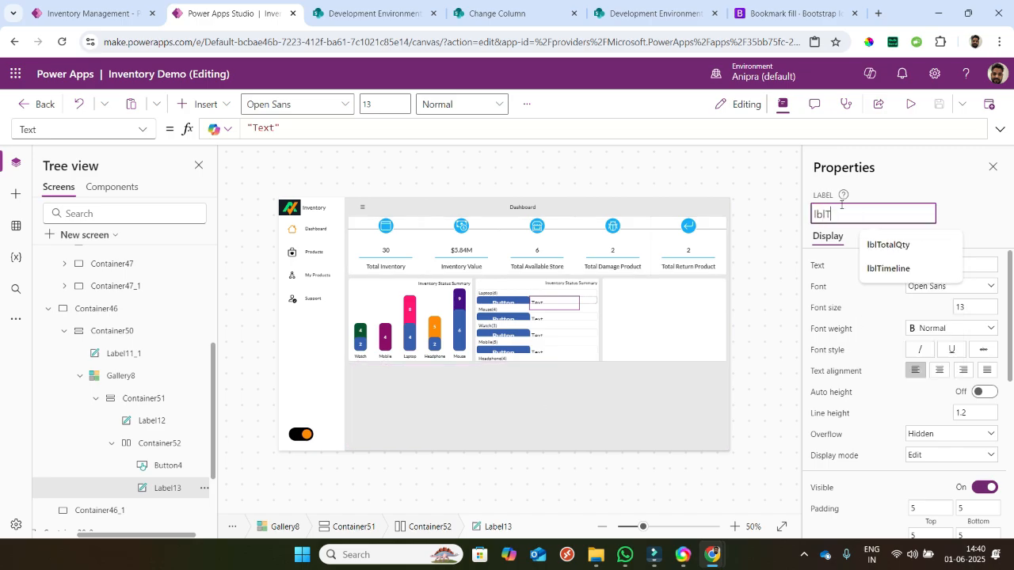
type("otalPercentage")
key("Return")
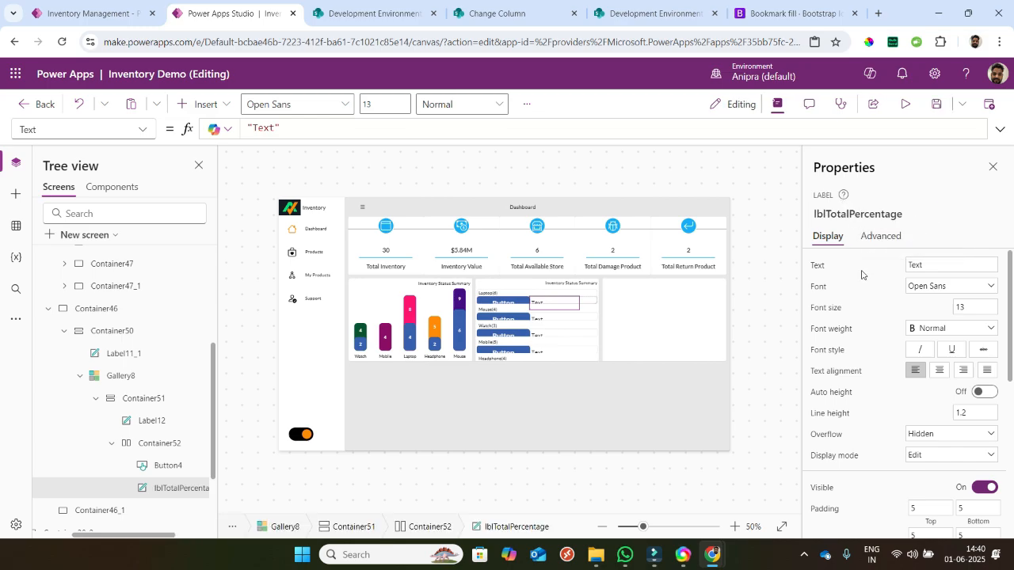
- Set lblTotalPercentage's font to the _Font variable and its font size to _FontSize
left_click(826, 288)
type("_Font")
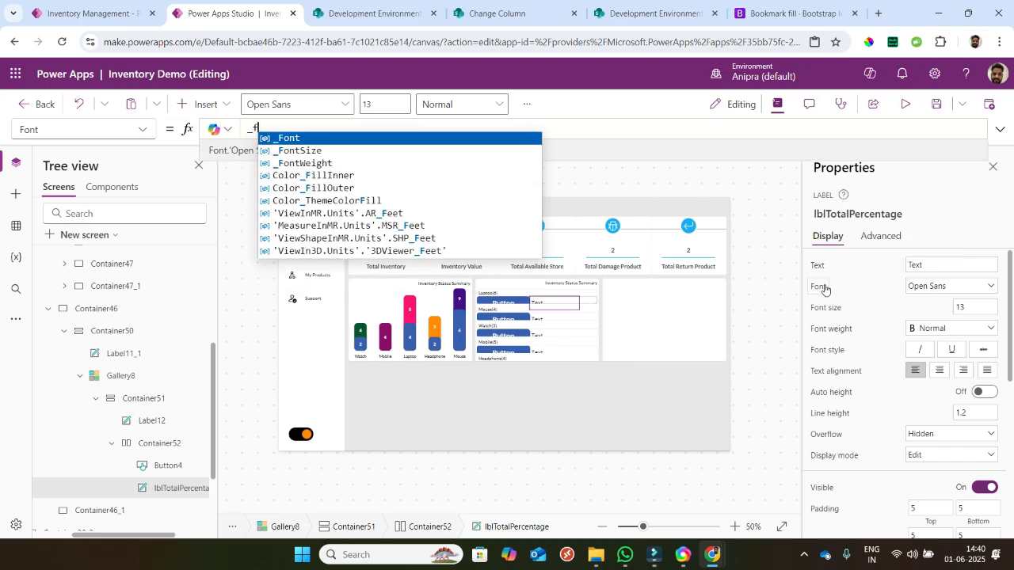
left_click(824, 308)
type("_FontSize")
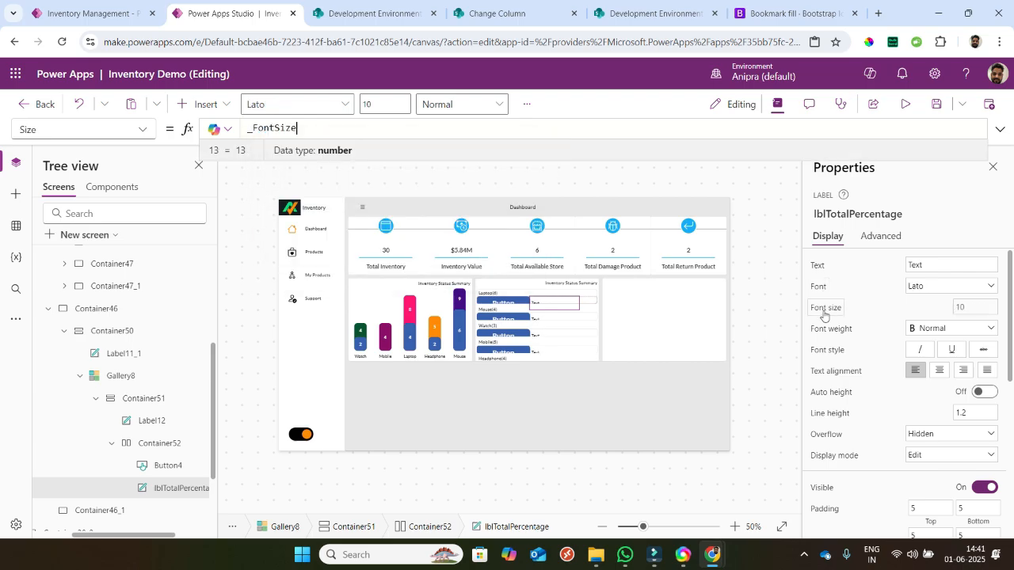
- Set lblTotalPercentage's font weight to the _FontWeight variable
left_click(828, 329)
type("_F")
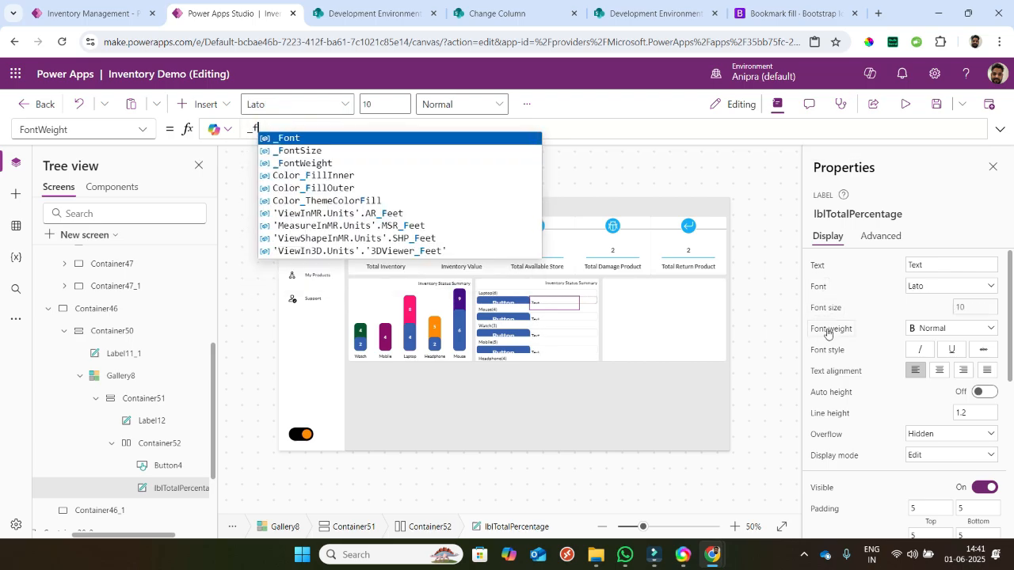
type("on")
key("Down")
key("Down")
key("Tab")
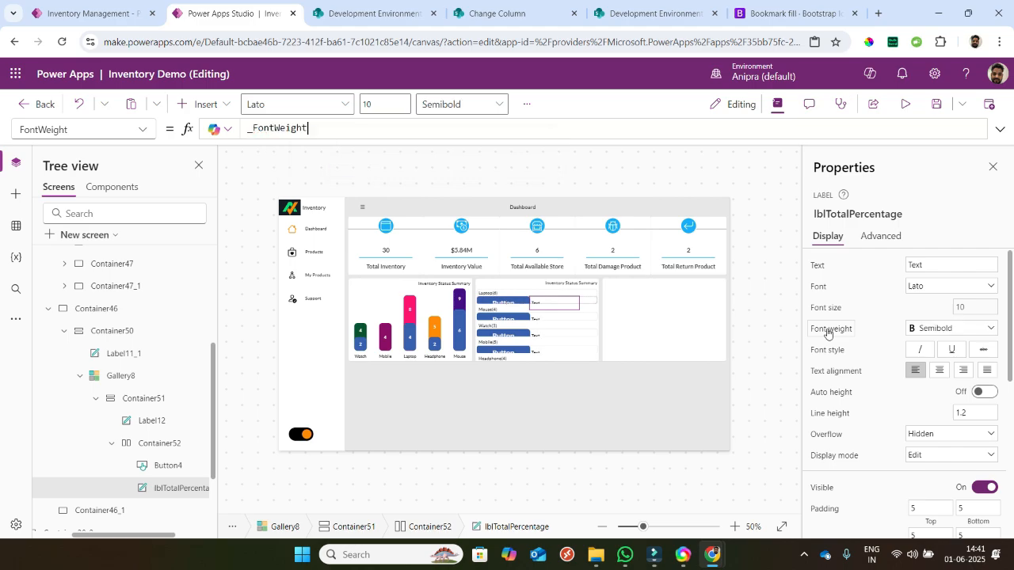
- Set lblTotalPercentage's text color to Color_Label
scroll(828, 333, "down", 3)
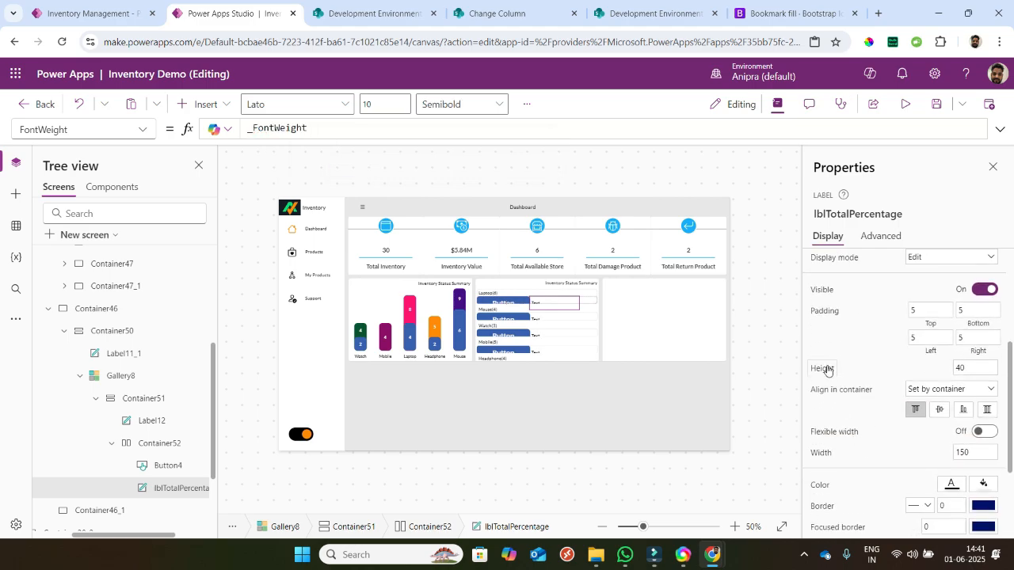
scroll(835, 381, "down", 1)
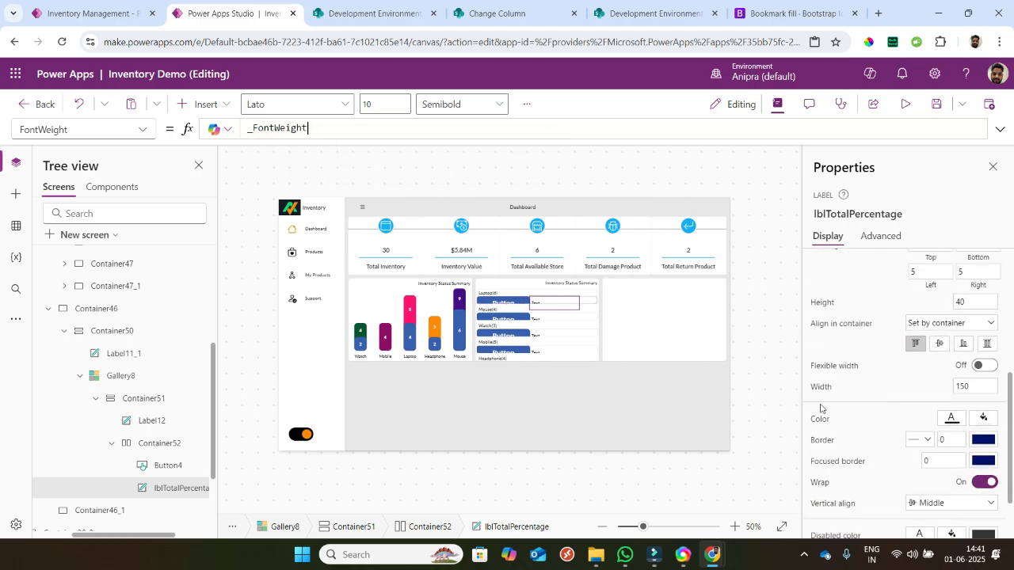
scroll(822, 412, "down", 1)
left_click(820, 354)
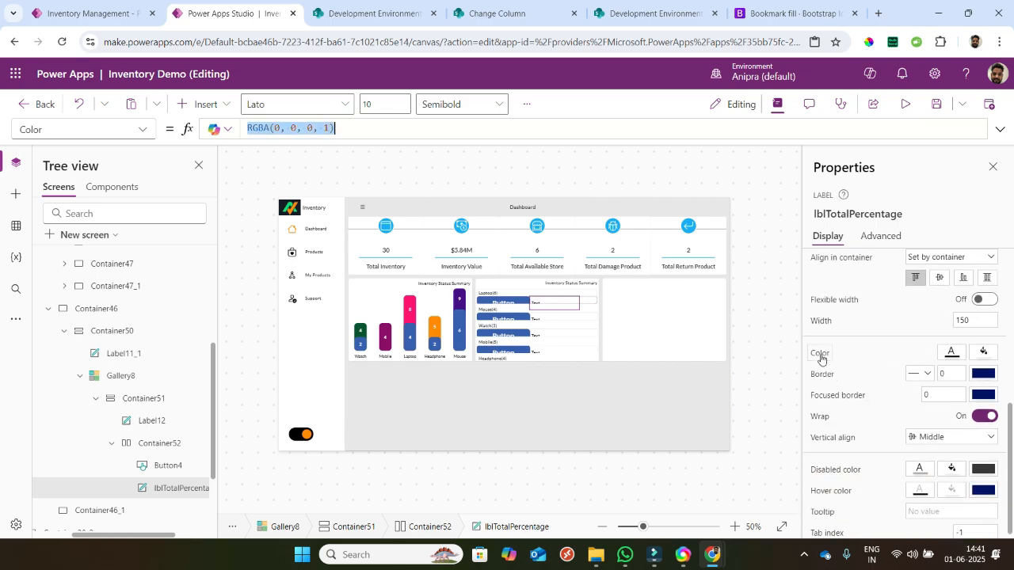
type("l")
key("BackSpace")
type("color_la")
key("Tab")
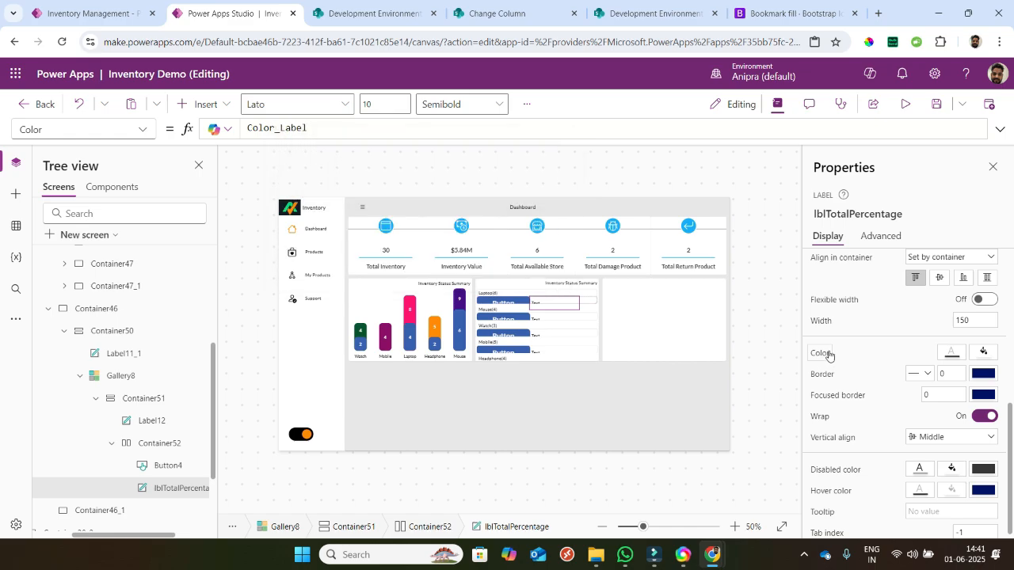
- Set lblTotalPercentage's height to Parent.Height and its width to Parent.Width*15%
scroll(820, 369, "up", 2)
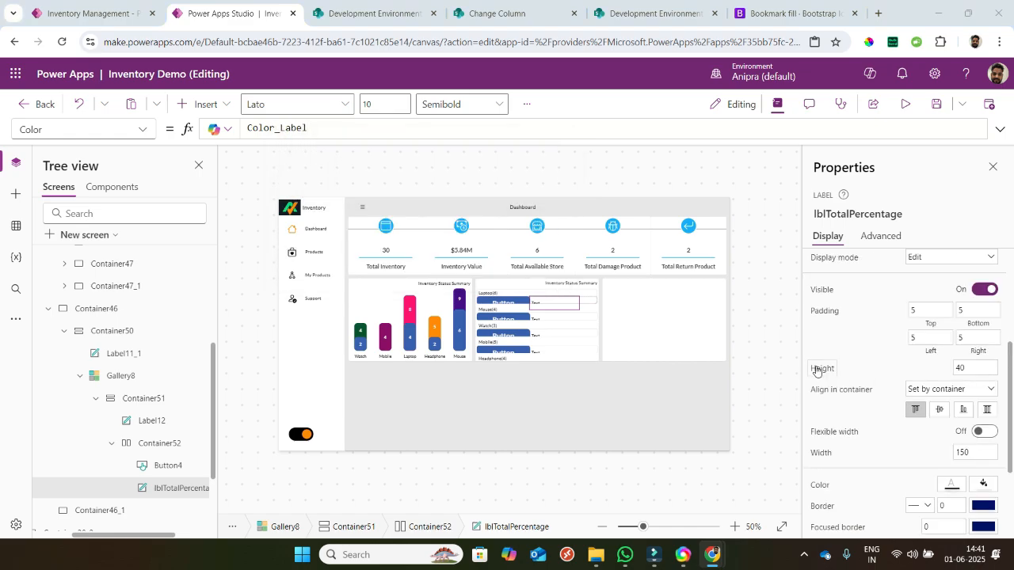
left_click(856, 369)
type("pa")
key("Tab")
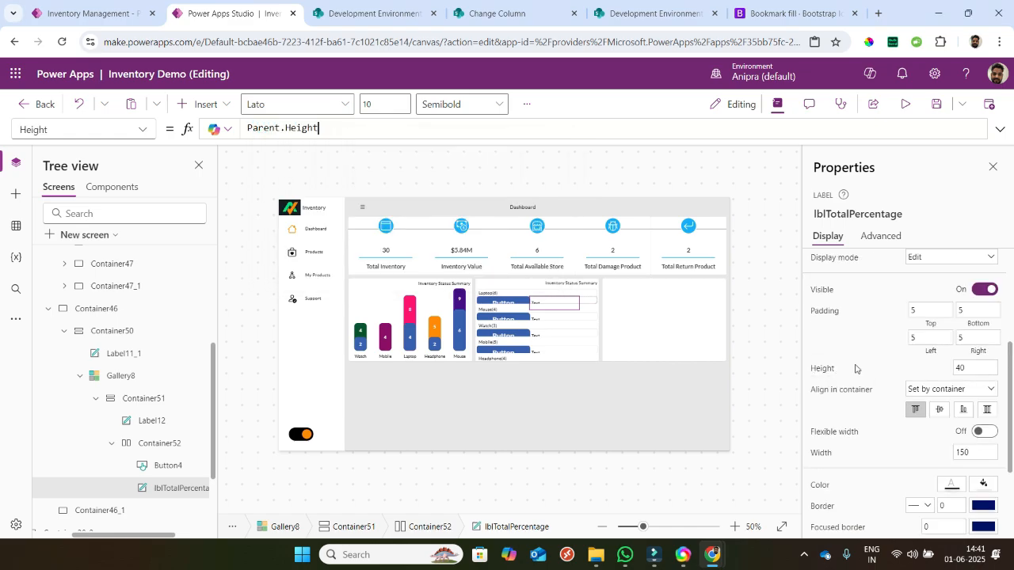
scroll(854, 368, "down", 3)
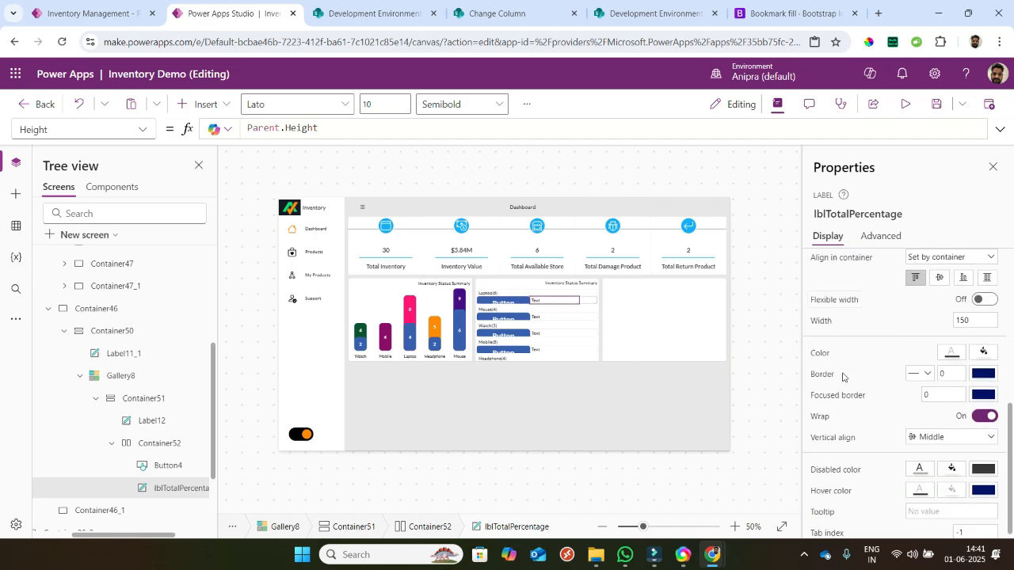
left_click(838, 322)
type("pa")
key("Tab")
type("*15%")
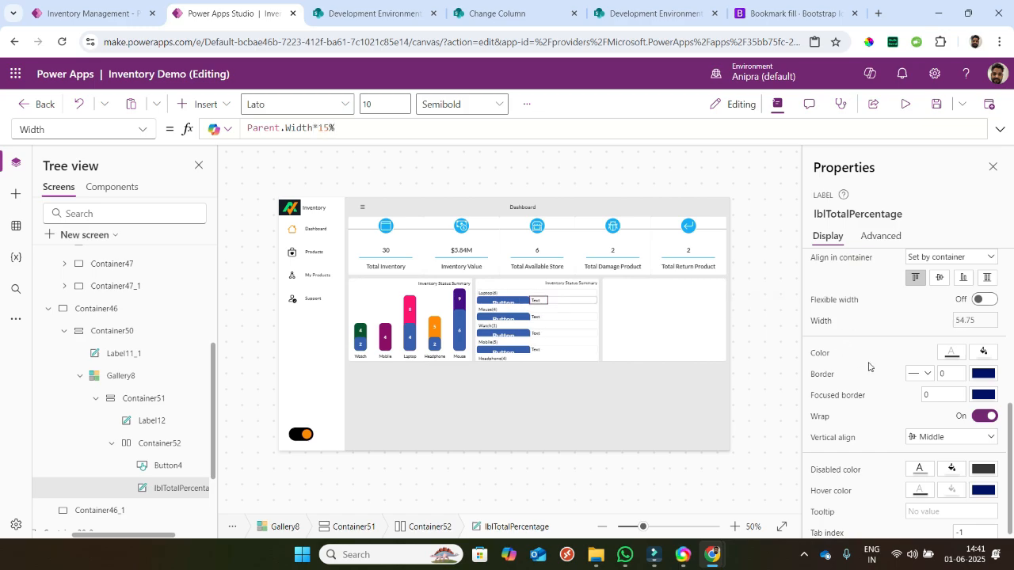
- Set lblTotalPercentage's text to Round((ThisItem.'Count Value'*100)/(Sum(Coll_TotalInventory,'Count Value')),1)&"%" and preview the dashboard briefly
left_click_drag(248, 128, 494, 142)
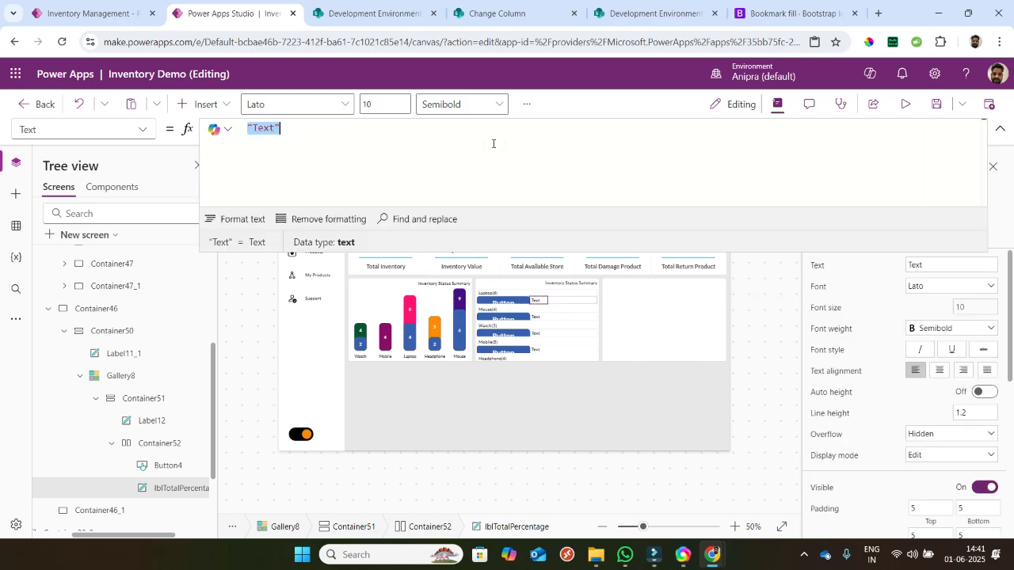
type("round")
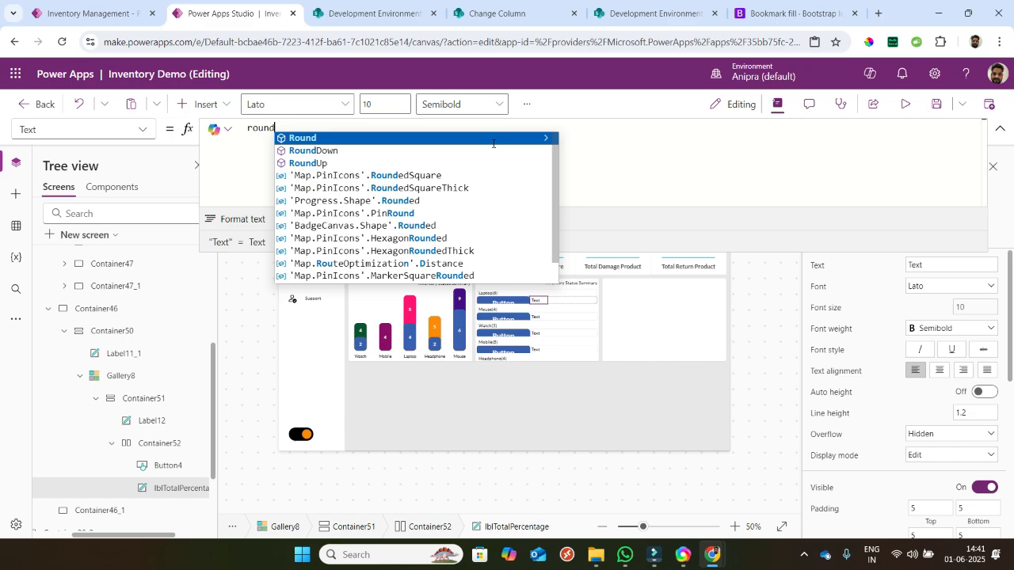
key("Tab")
type("(")
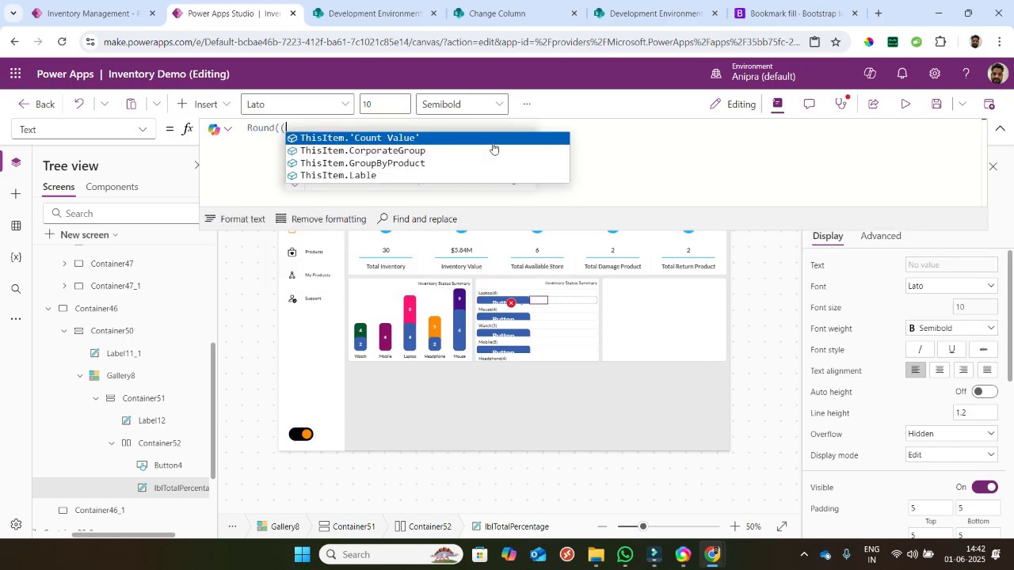
type("this")
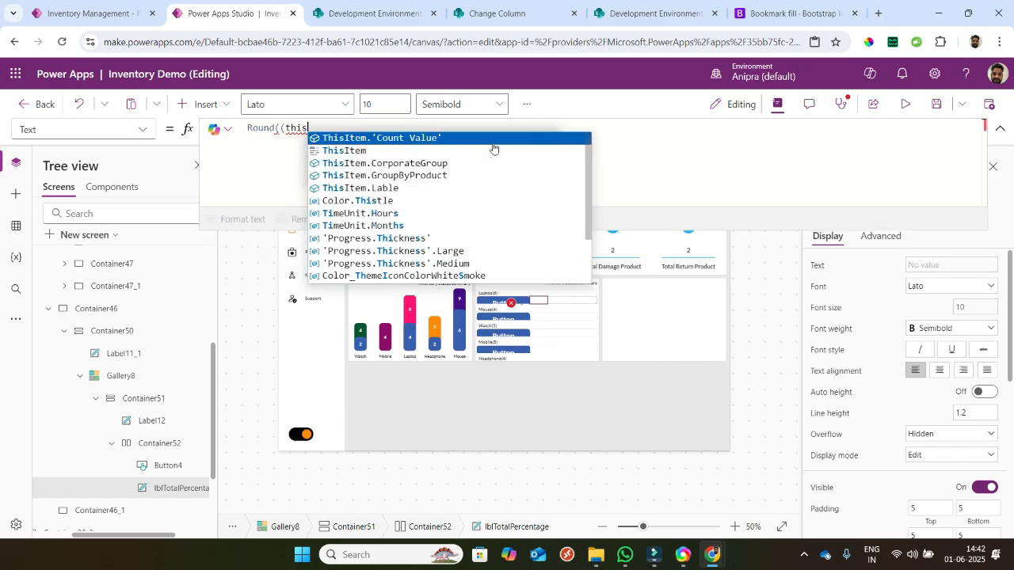
key("Tab")
type("*10")
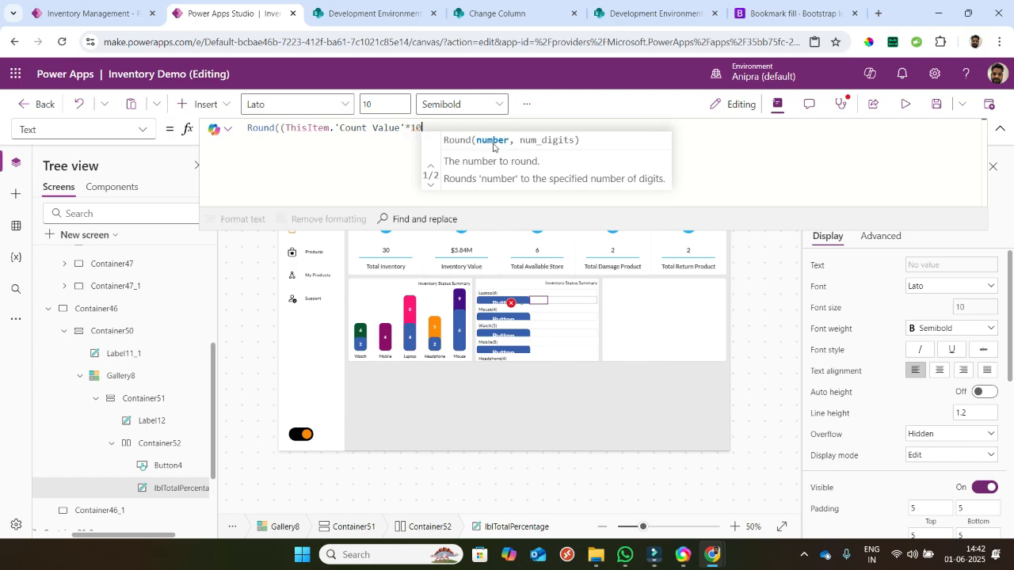
type("0)")
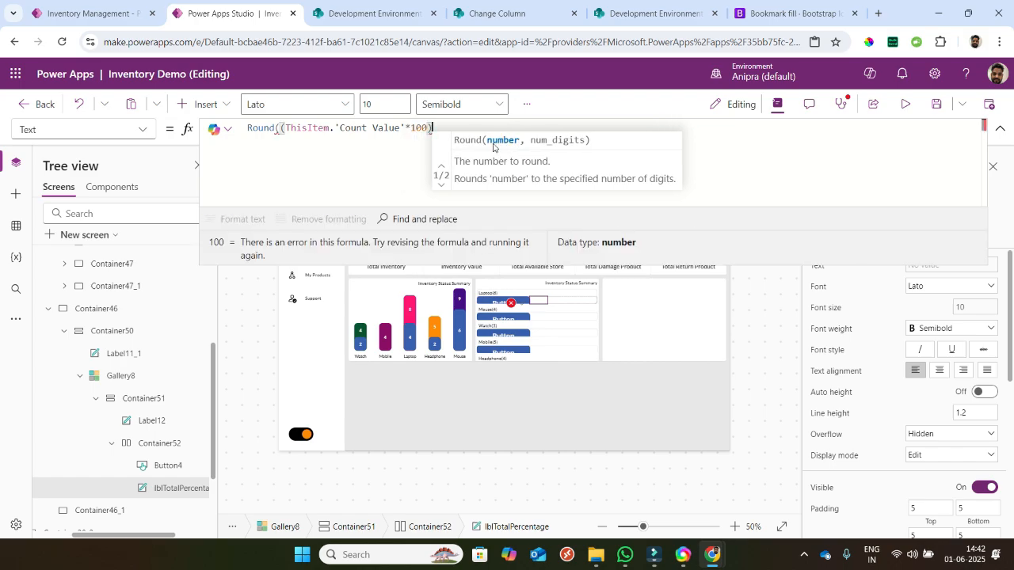
type("/(sum")
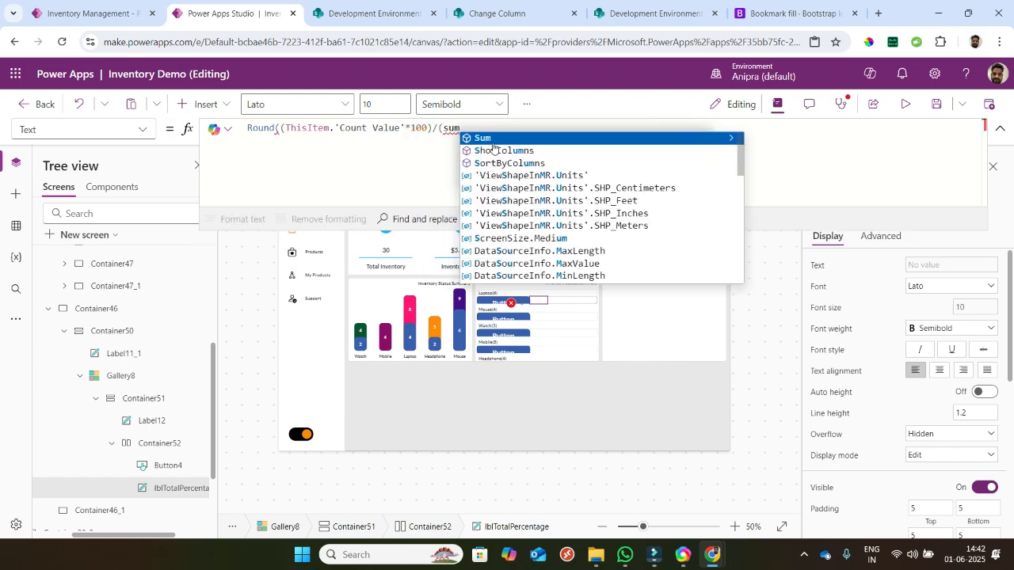
key("Tab")
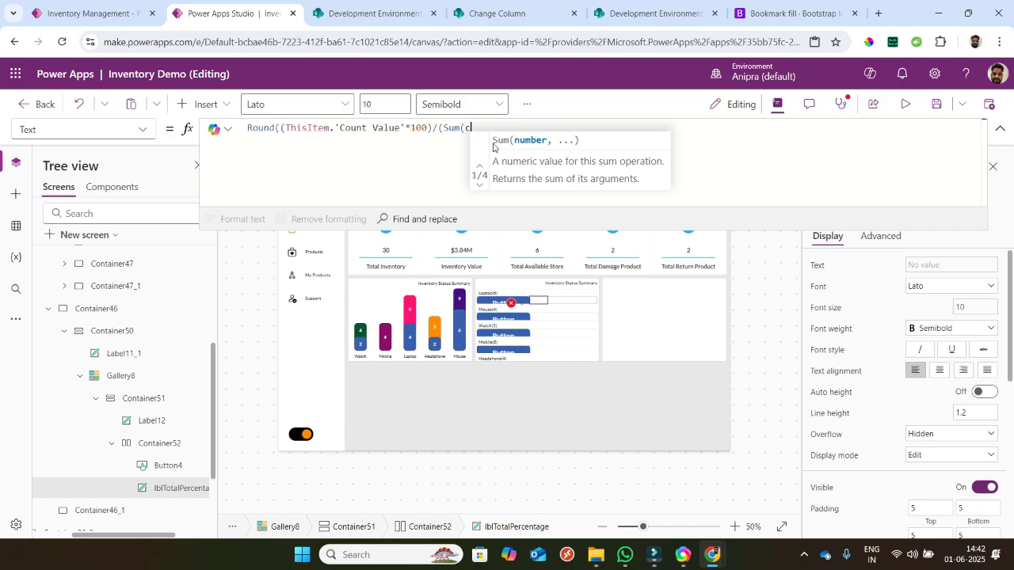
type("coll_tot")
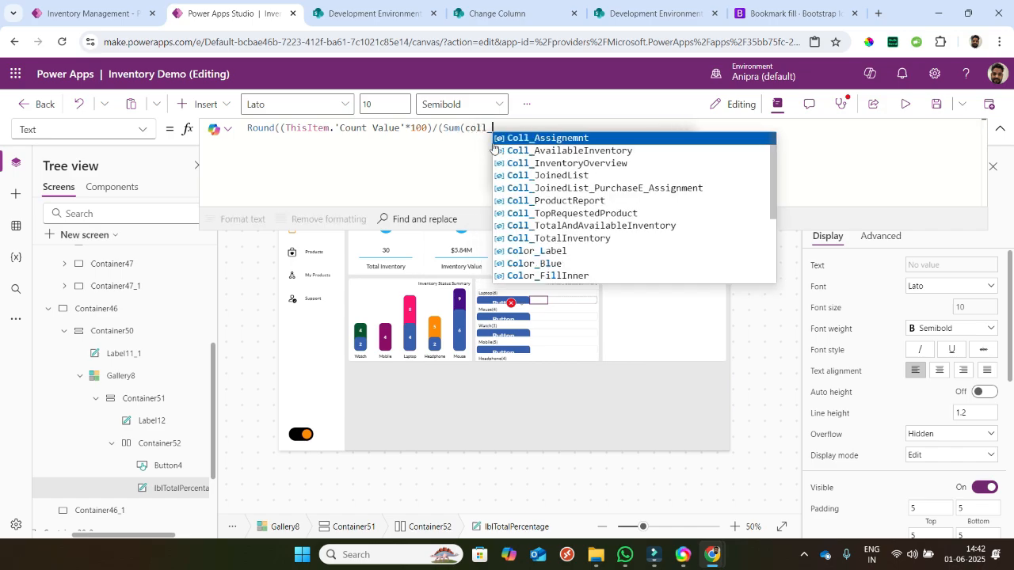
key("Down")
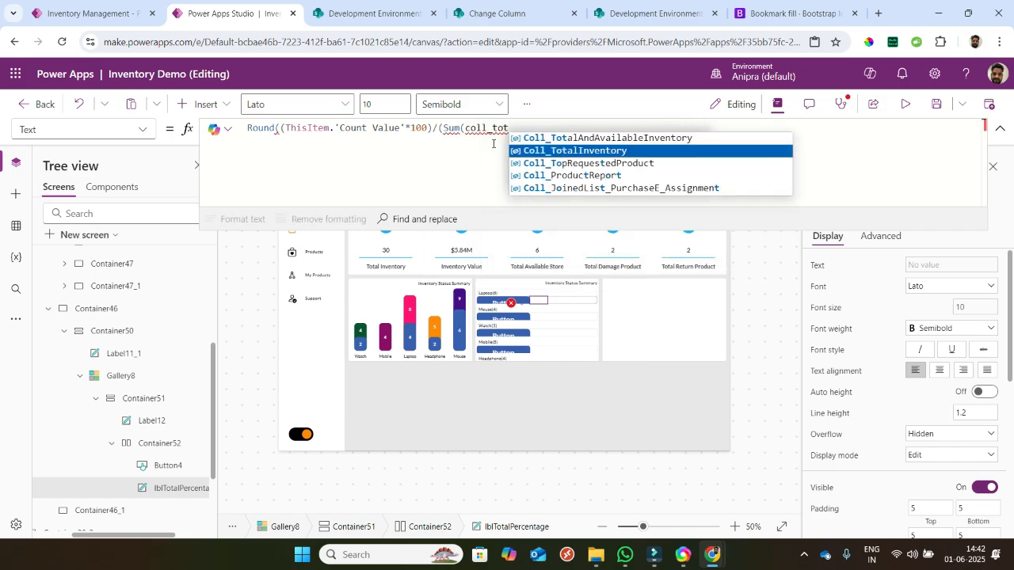
key("Tab")
type(",coun")
type("tv")
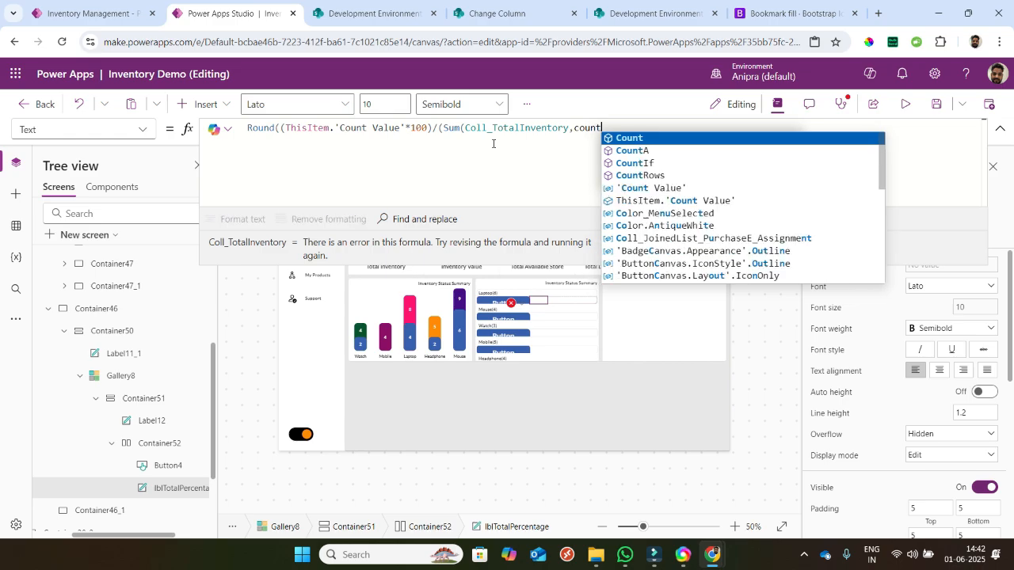
key("Tab")
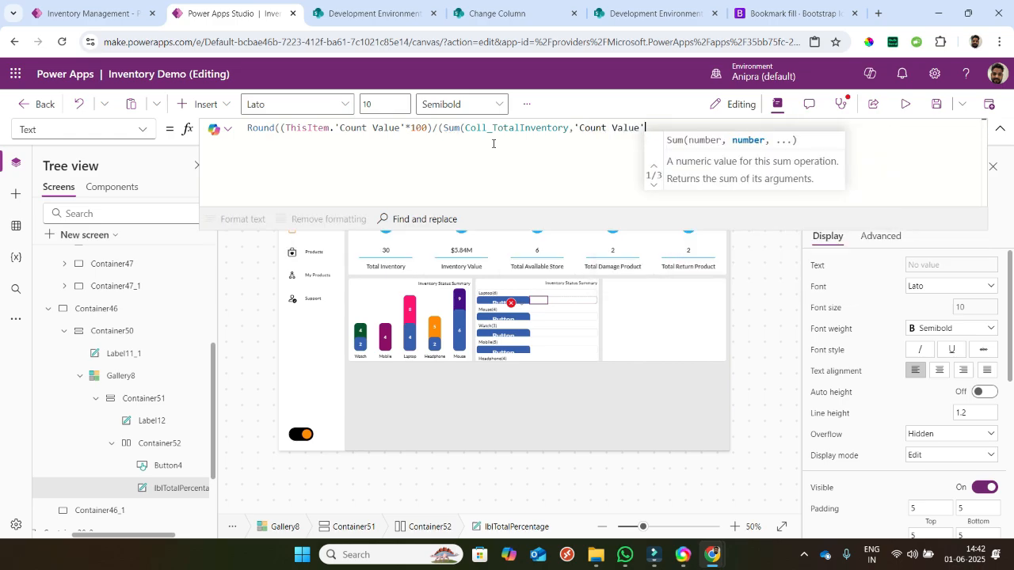
type(")")
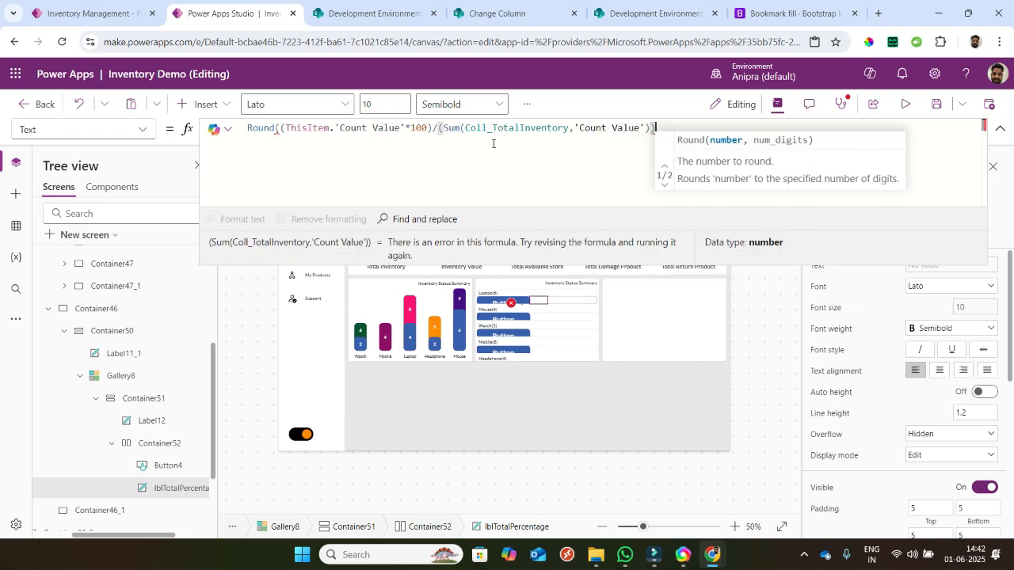
type(",1")
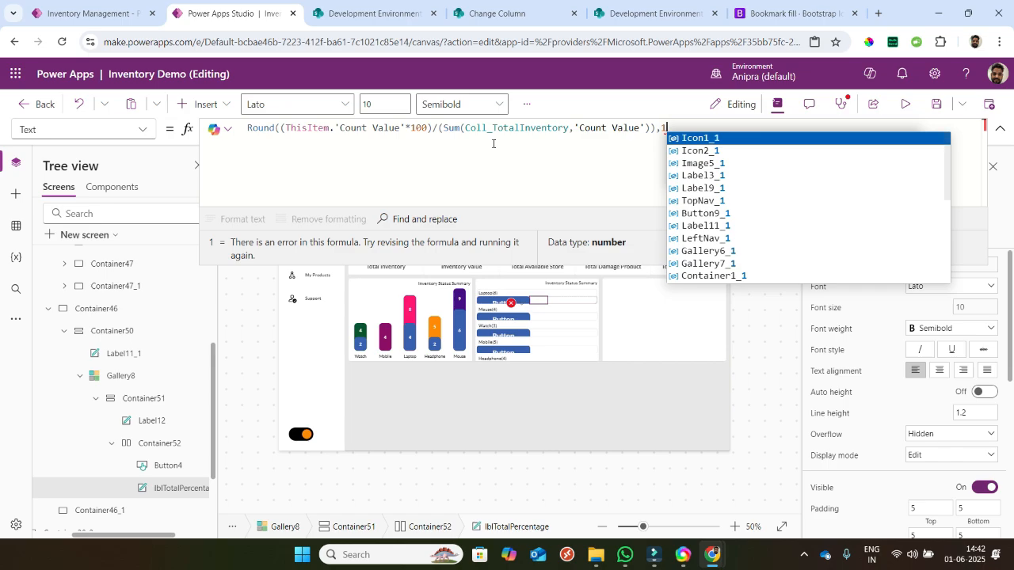
type(")&")
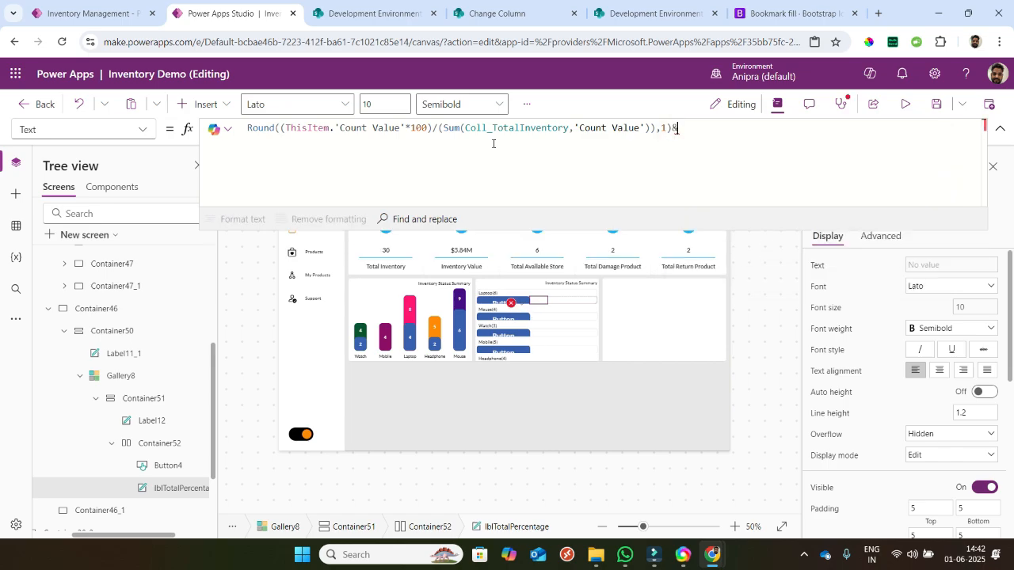
type("\"%\"")
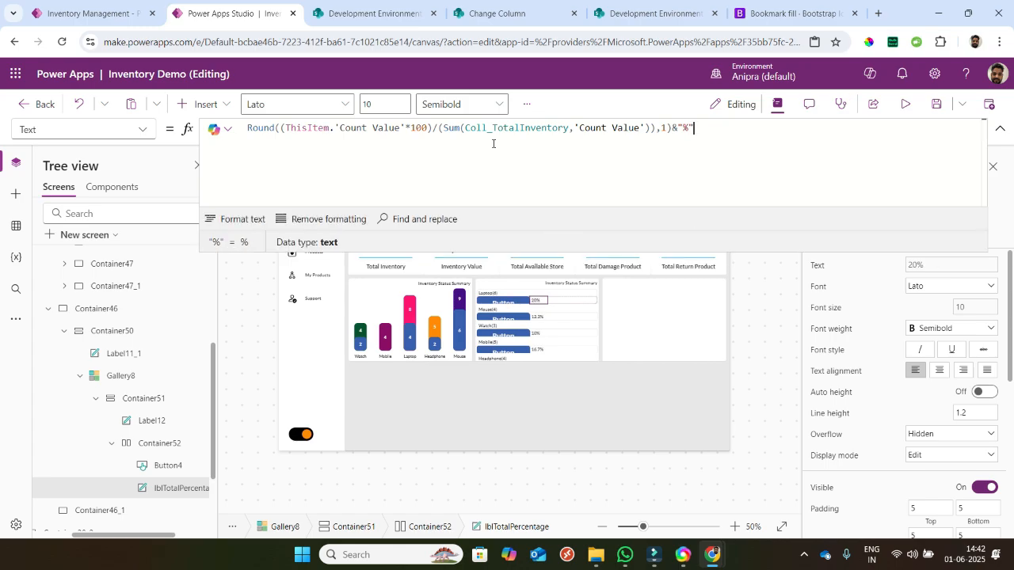
left_click(910, 104)
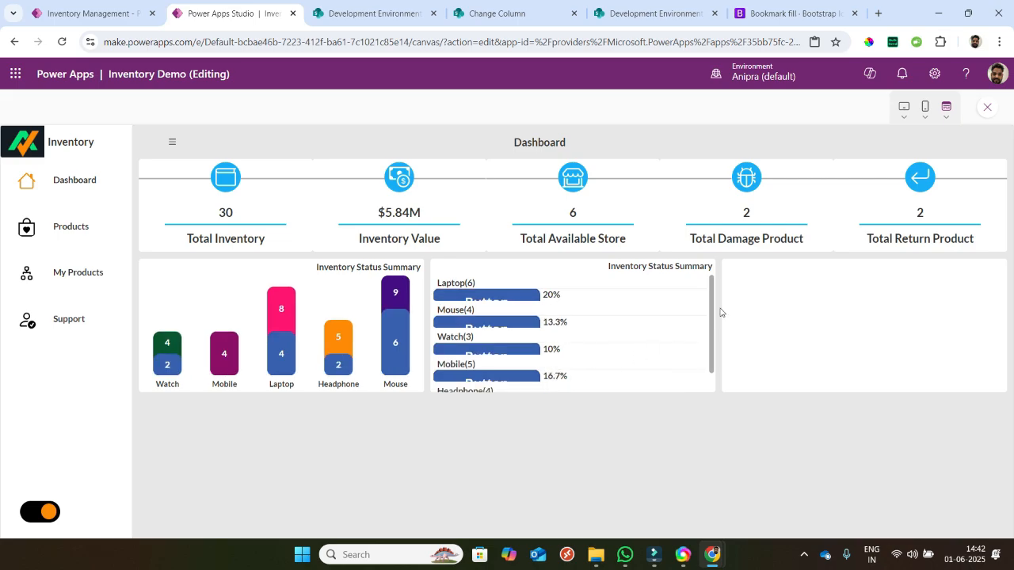
left_click(987, 108)
- Set Button4's width to ((ThisItem.'Count Value'*100)/(Sum(Coll_TopRequestedProduct,'Count Value')))*((Parent.Width-lblTotalPercentage.Width)/((Max(Coll_TopRequestedProduct,'Count Value')*100)/Sum(Coll_TopRequestedProduct,'Count Value')))
scroll(895, 411, "down", 3)
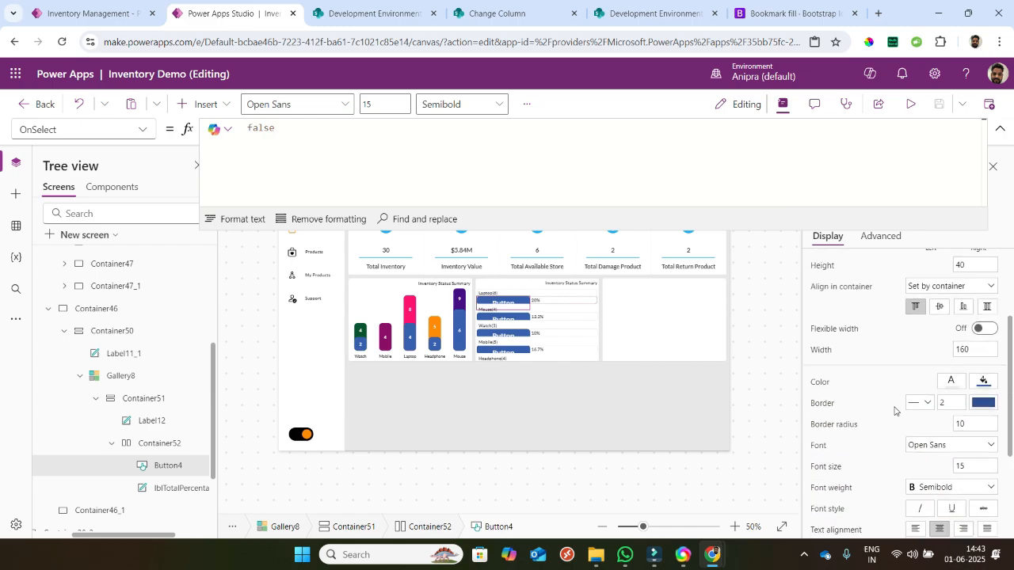
left_click(819, 352)
key("ctrl+a")
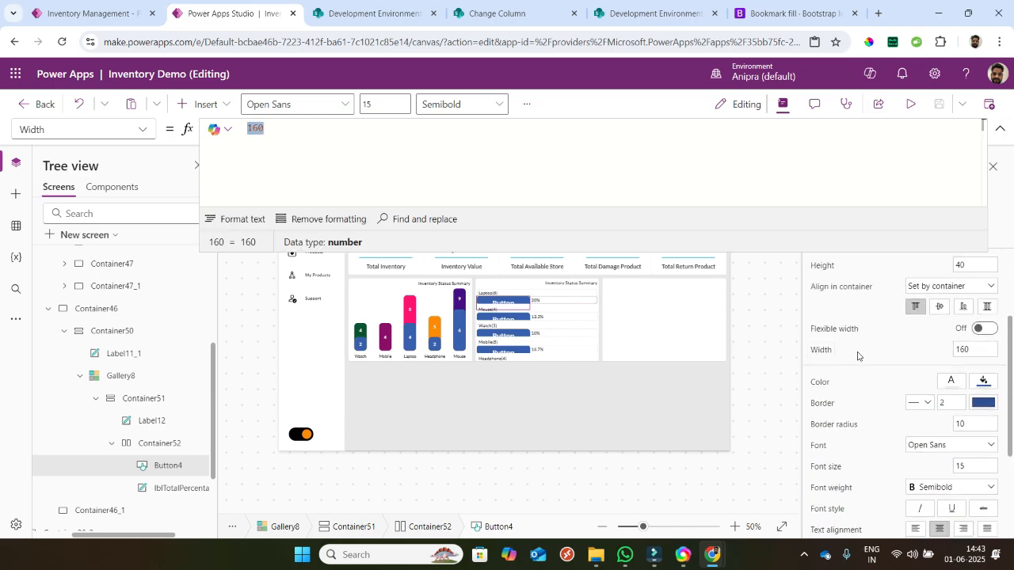
key("ctrl+v")
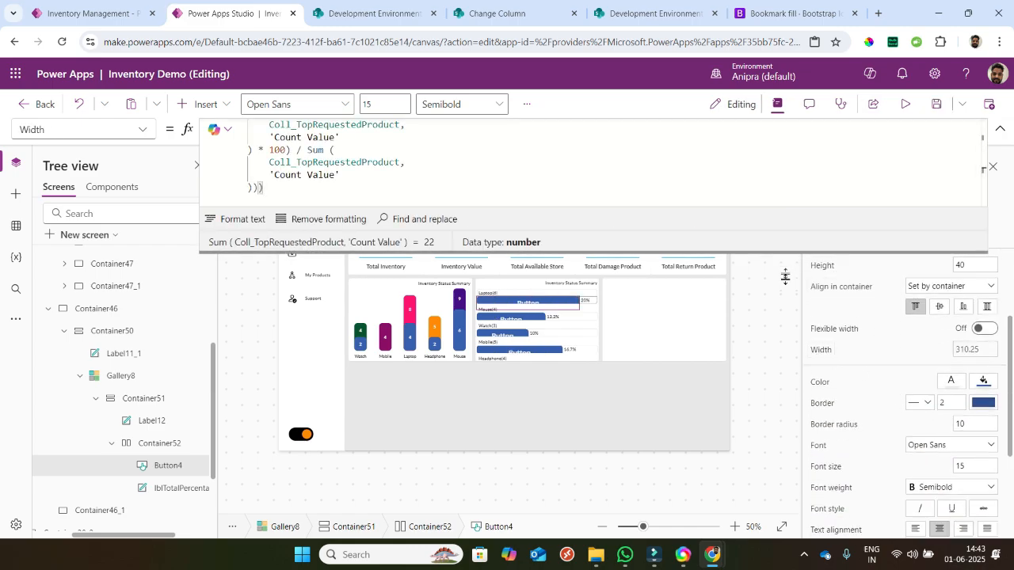
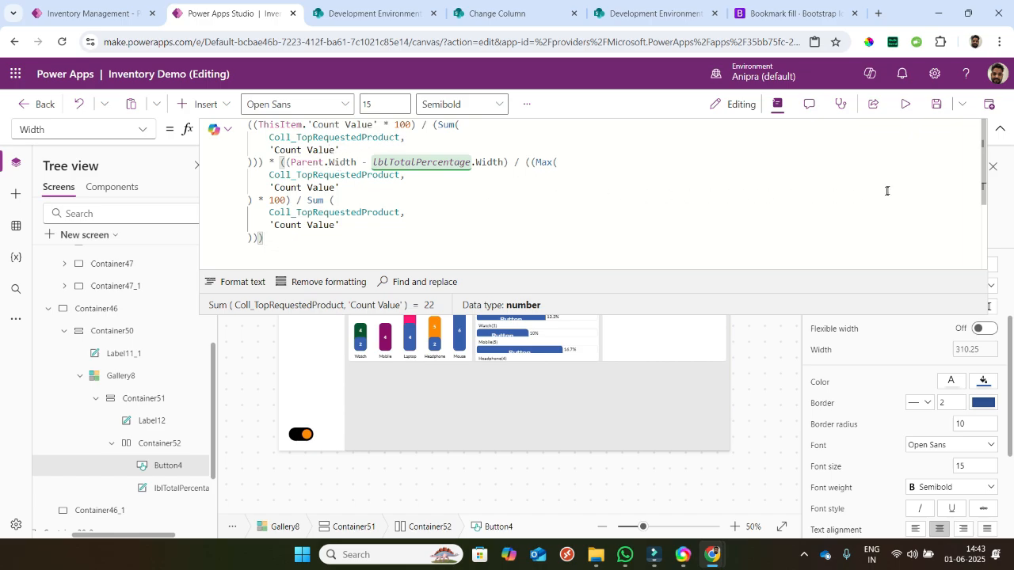
left_click(1000, 128)
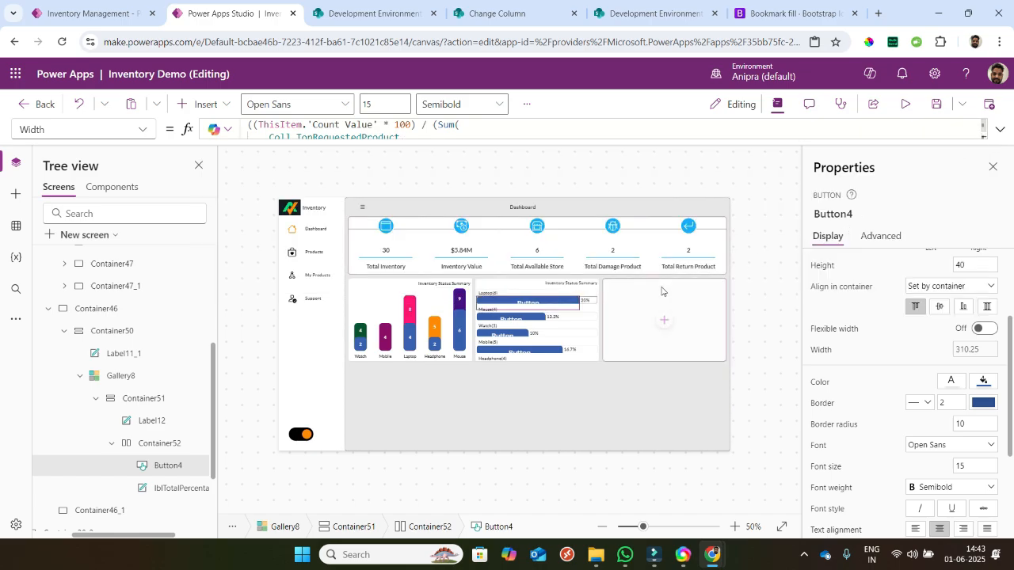
- Preview the dashboard and check the bar lengths and percentage labels of all products in the second chart
left_click(906, 104)
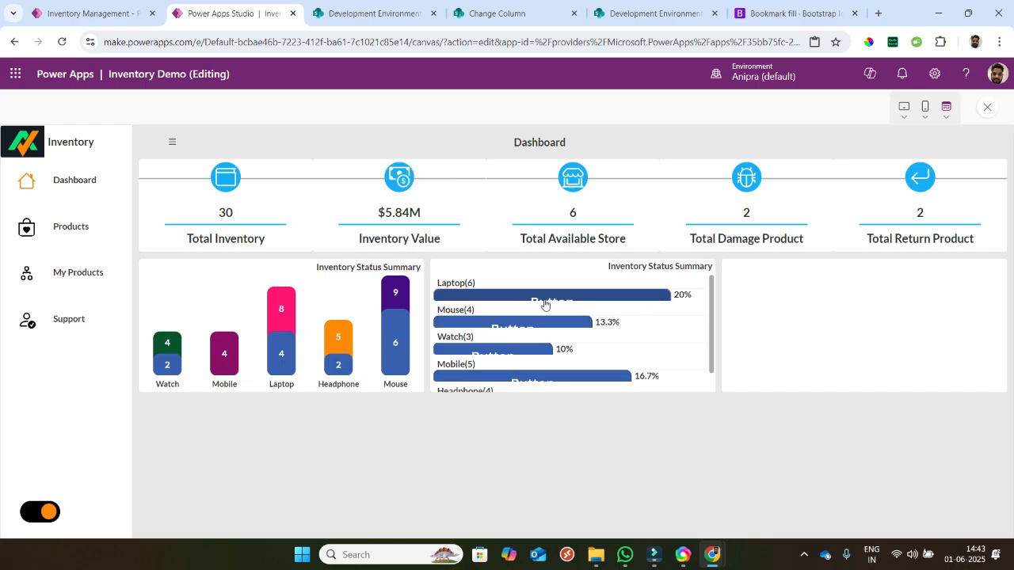
scroll(605, 333, "down", 1)
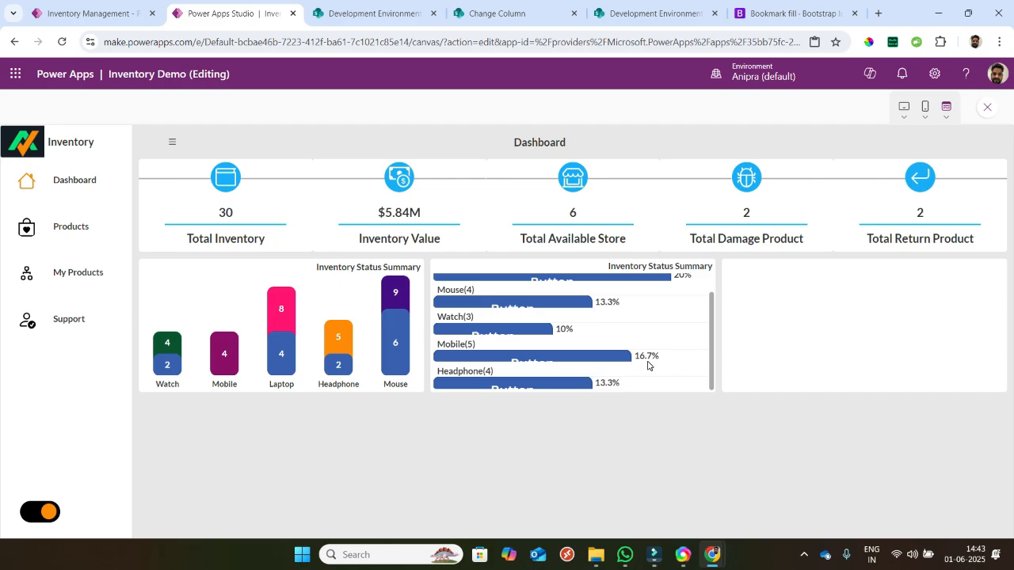
scroll(648, 366, "up", 1)
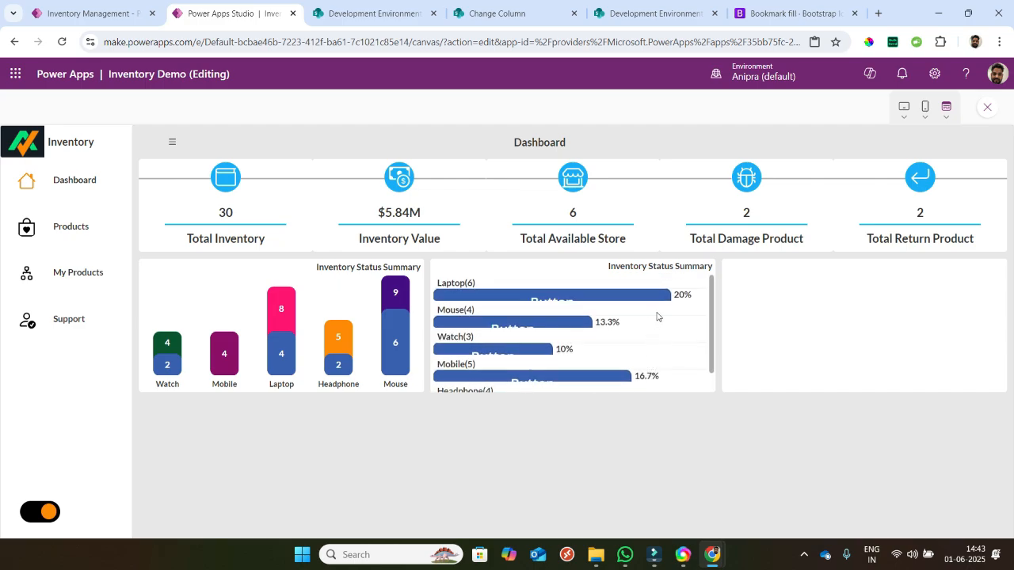
scroll(650, 335, "down", 1)
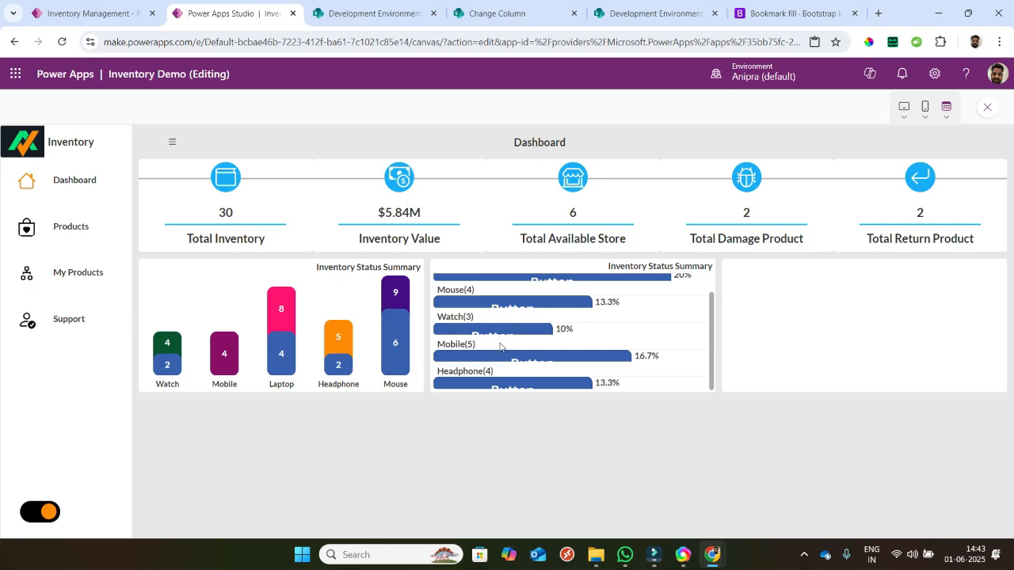
scroll(540, 370, "up", 1)
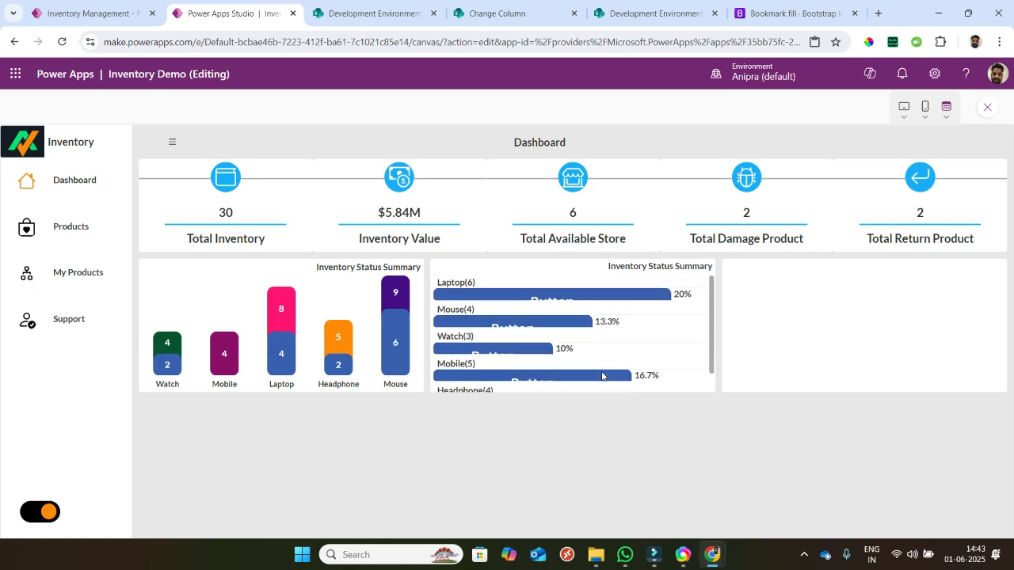
left_click(987, 107)
- Set Button4's height to Parent.Height*50%
left_click(824, 398)
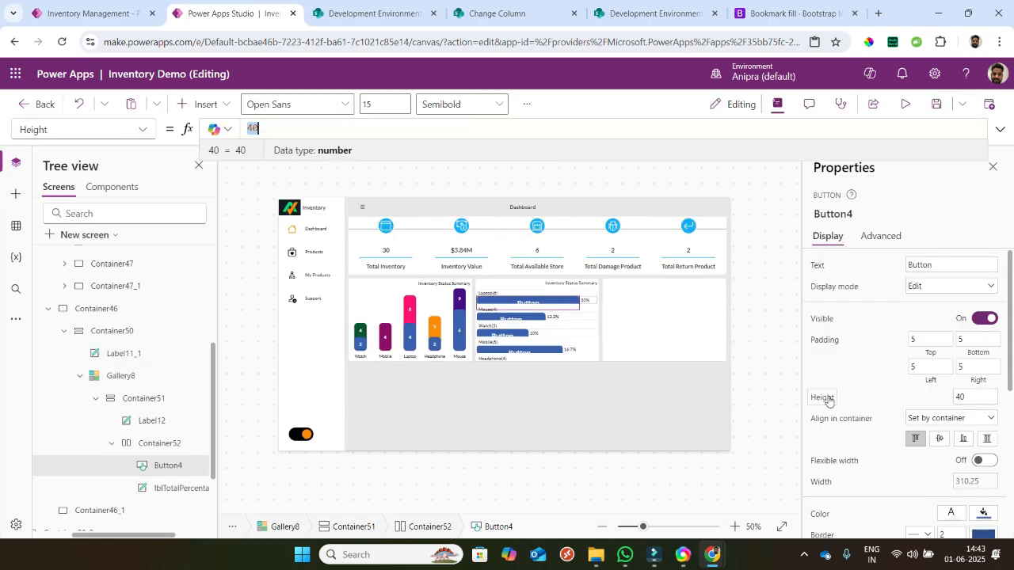
type("Parent.Height")
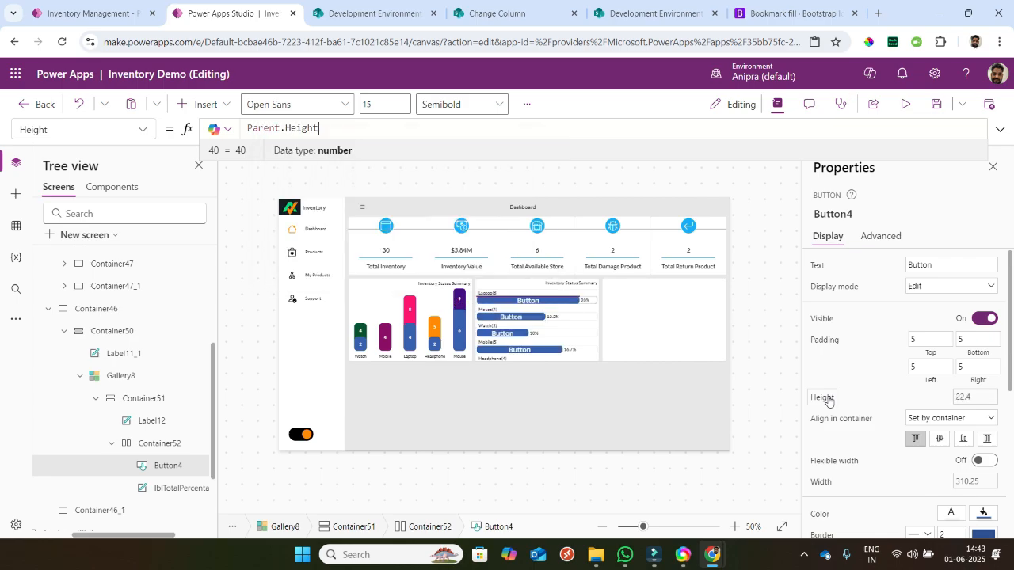
type("*50%")
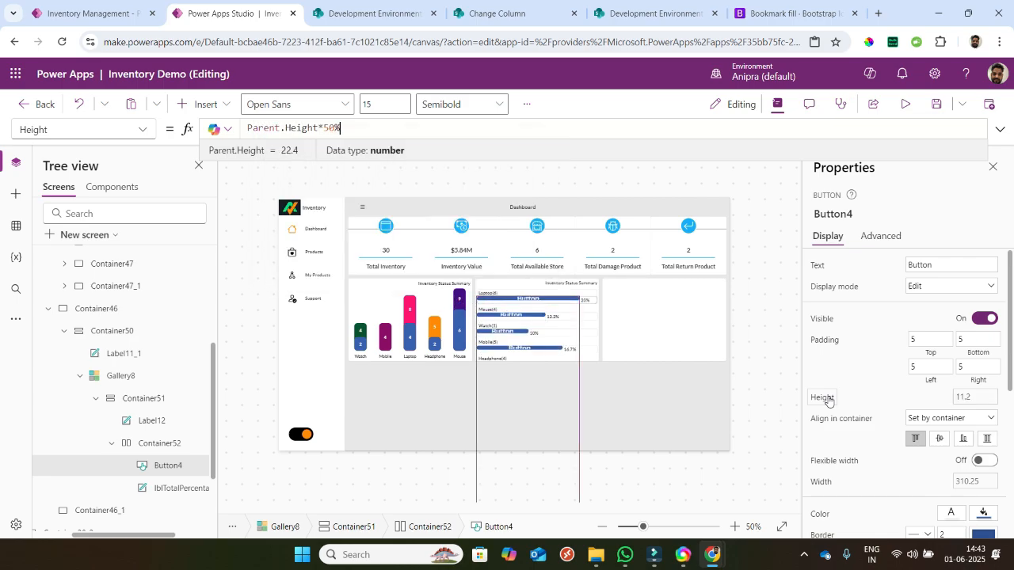
- Clear Button4's text to leave the gallery's bars without a caption
left_click(955, 269)
type("0")
scroll(861, 361, "down", 2)
scroll(861, 361, "up", 2)
left_click(920, 265)
scroll(866, 458, "down", 5)
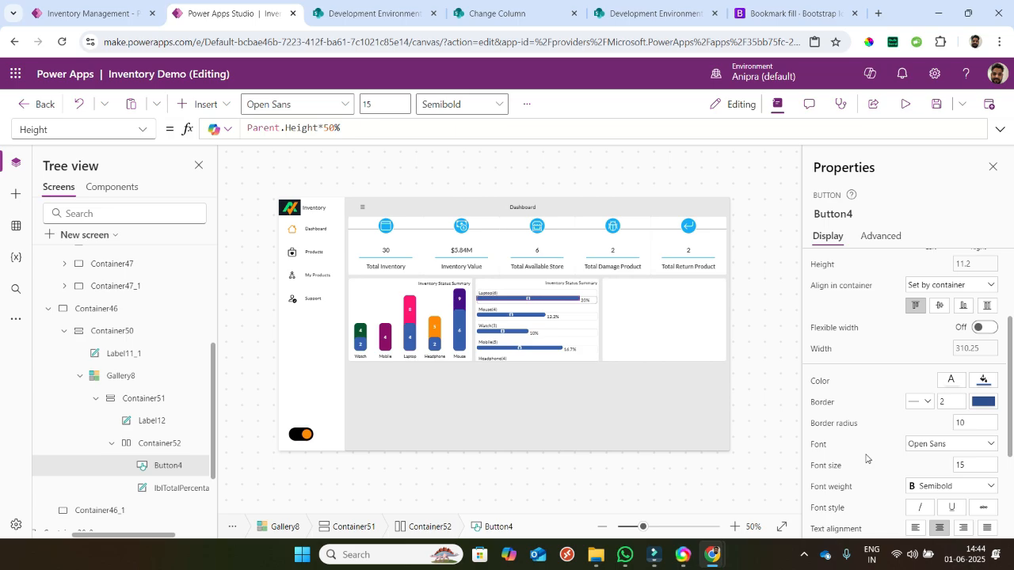
- Set the vertical alignment of the product name label Label12 to Bottom
left_click(180, 488)
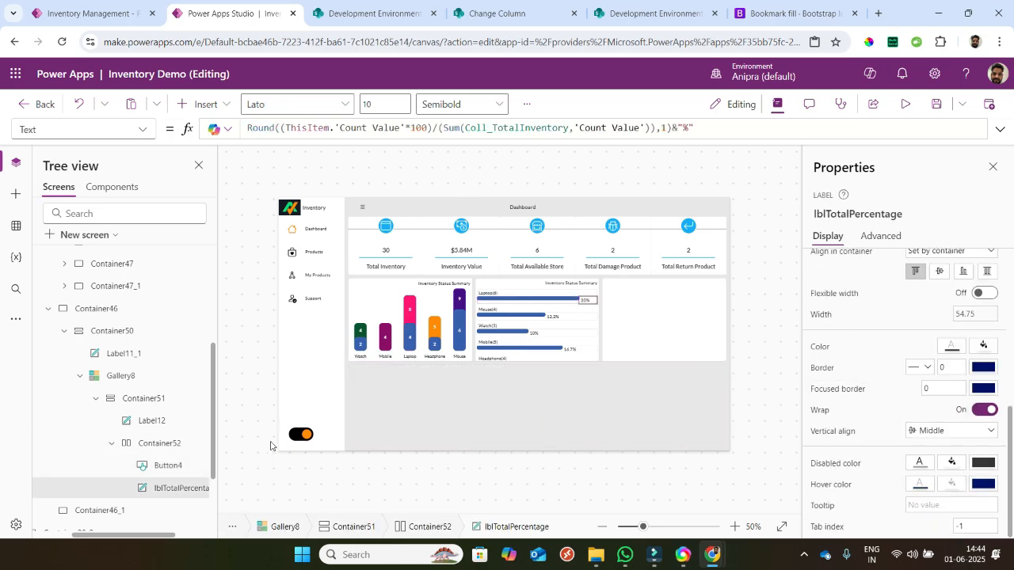
left_click(183, 421)
left_click(930, 434)
left_click(933, 481)
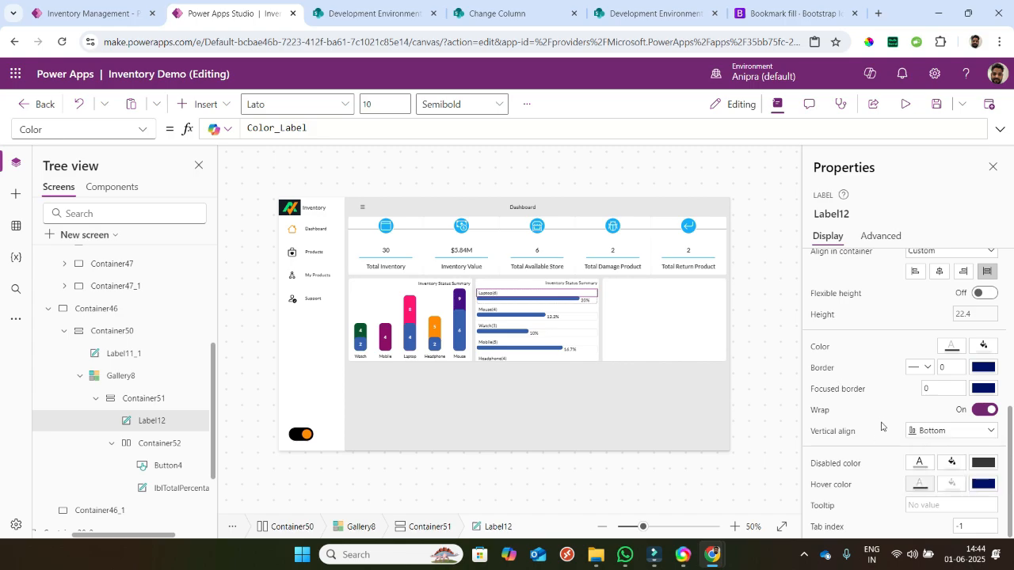
- Set Button4's Fill to a Switch on Text(ThisItem.GroupByProduct) that returns a separate RGBA colour for each product, and check the formula
left_click(168, 466)
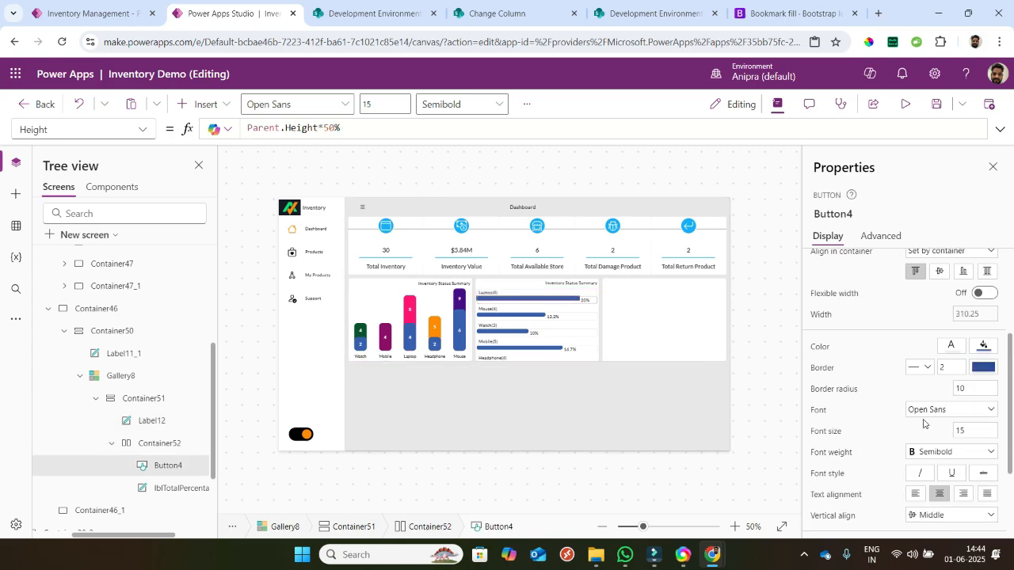
left_click(144, 133)
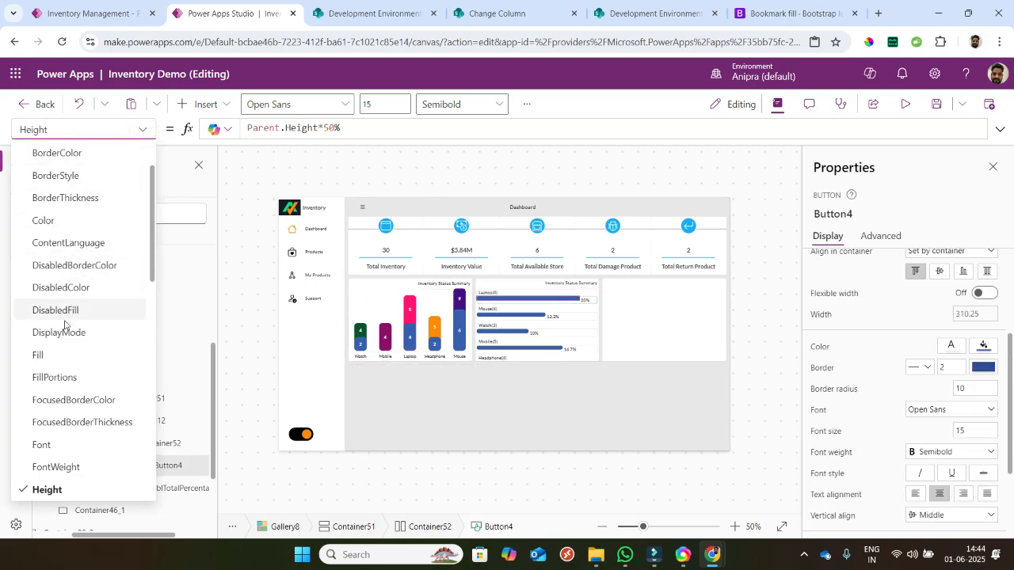
left_click(58, 355)
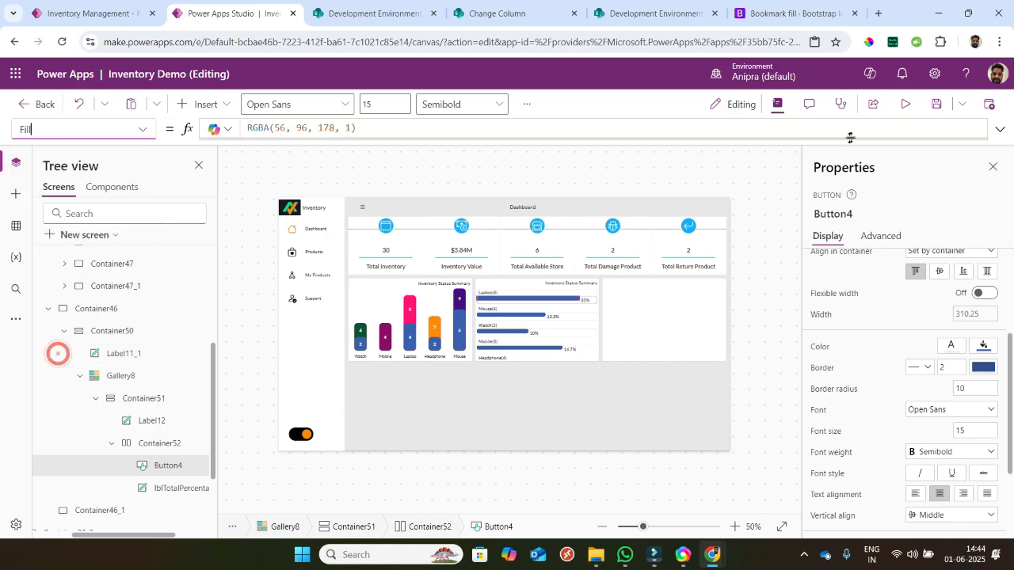
left_click(1000, 130)
left_click(626, 182)
key("ctrl+a")
key("ctrl+v")
scroll(627, 182, "up", 5)
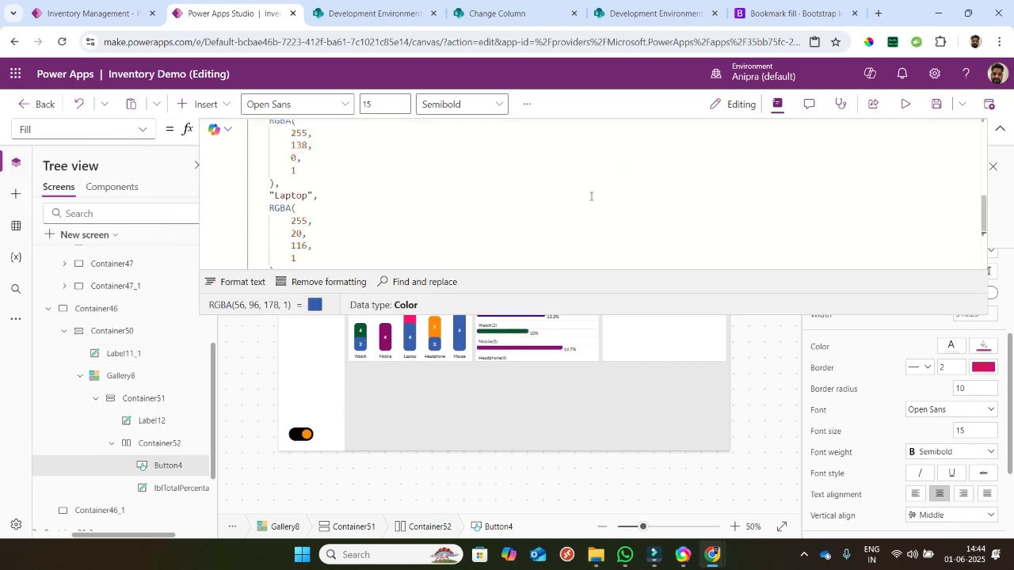
left_click_drag(769, 328, 766, 369)
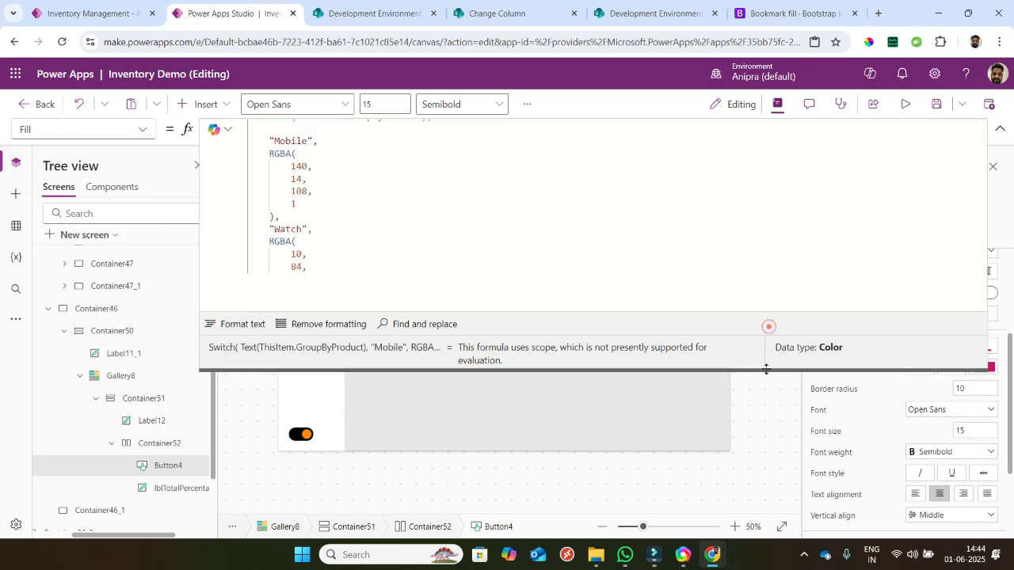
scroll(745, 231, "up", 1)
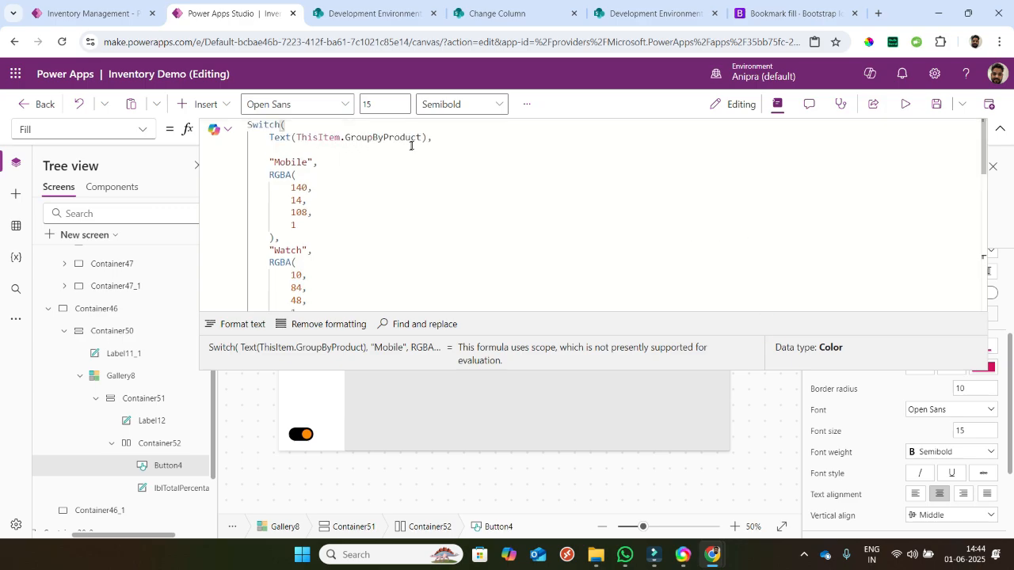
scroll(332, 206, "down", 1)
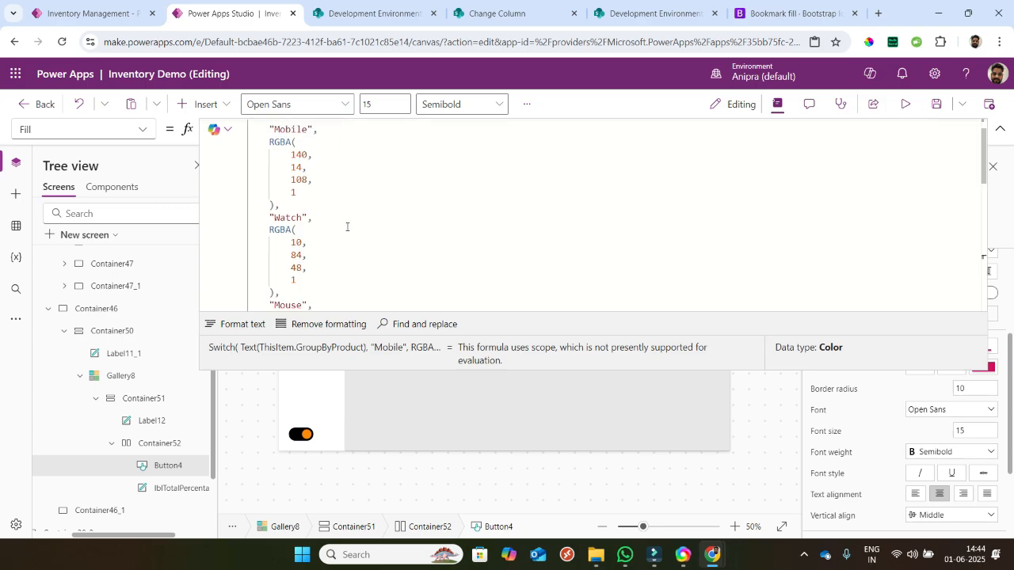
scroll(347, 226, "down", 9)
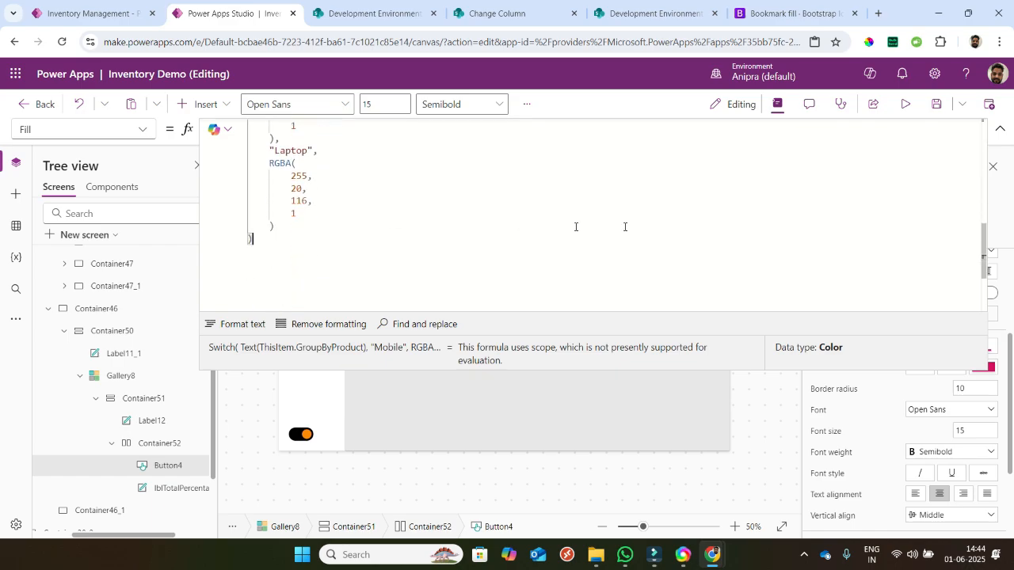
left_click(1000, 129)
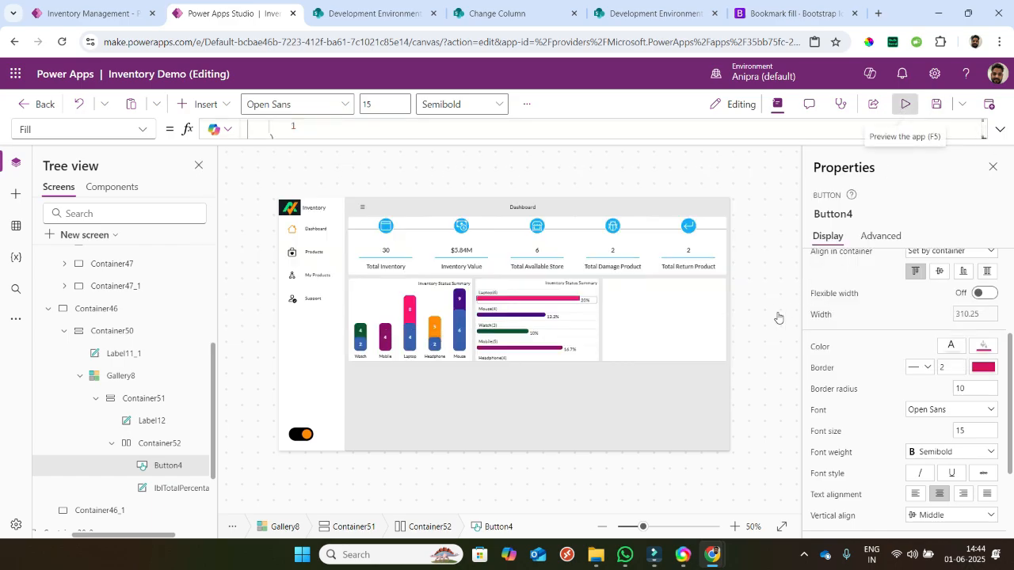
- Preview the dashboard and examine whether all product bars of the second chart fit without scrolling
left_click(906, 104)
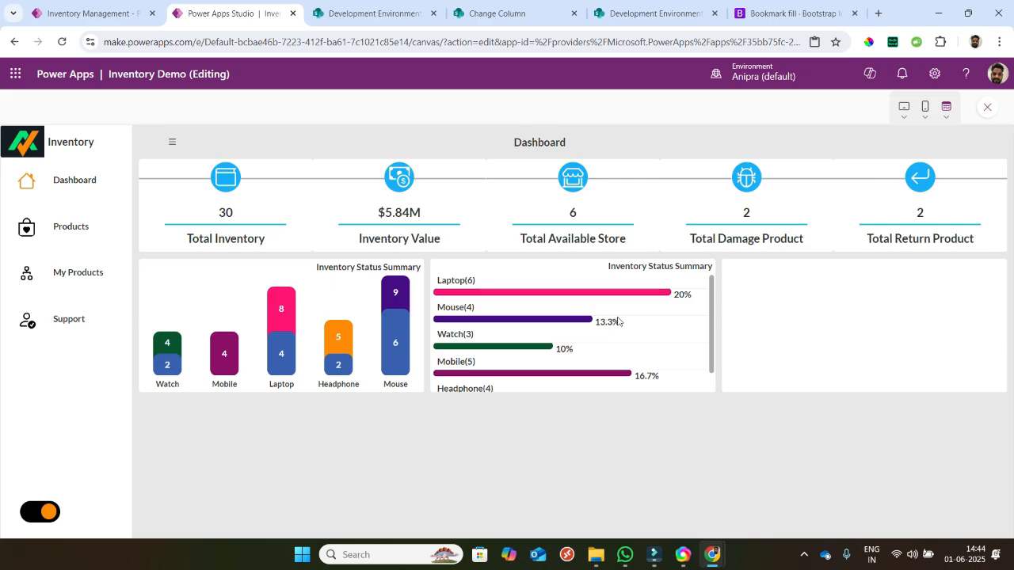
scroll(632, 333, "down", 1)
scroll(633, 334, "down", 1)
scroll(632, 334, "up", 1)
scroll(633, 334, "down", 1)
scroll(633, 334, "up", 1)
scroll(632, 333, "down", 1)
scroll(632, 334, "up", 1)
key("Escape")
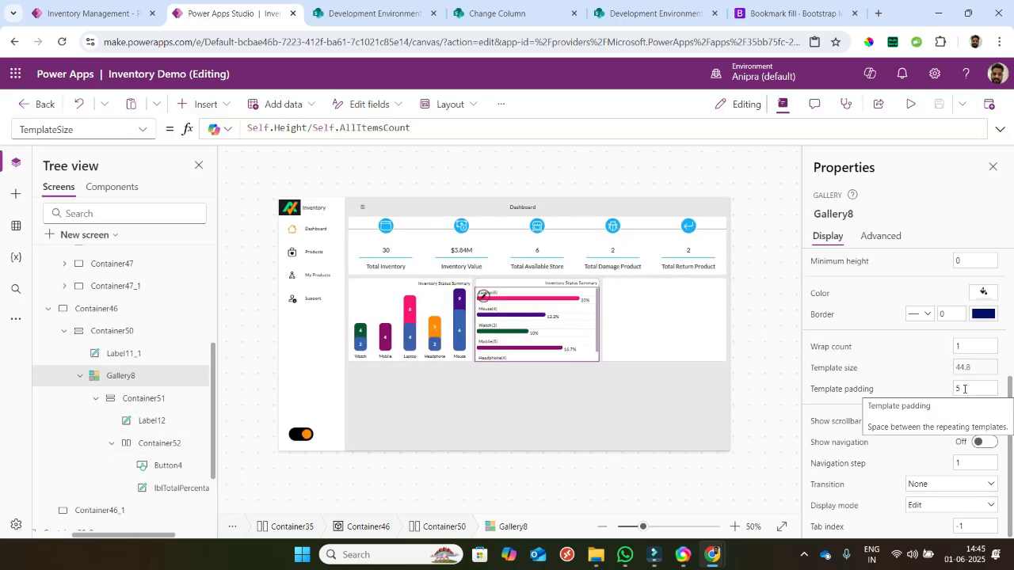
- Set Gallery8's template padding to 0 and check the second chart in the app preview
double_click(964, 389)
type("0")
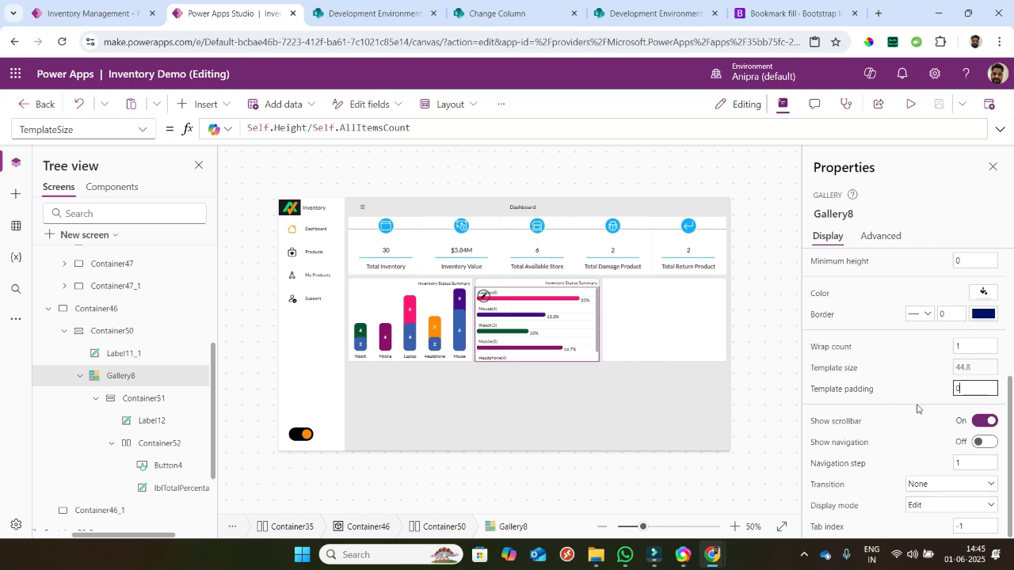
left_click(918, 409)
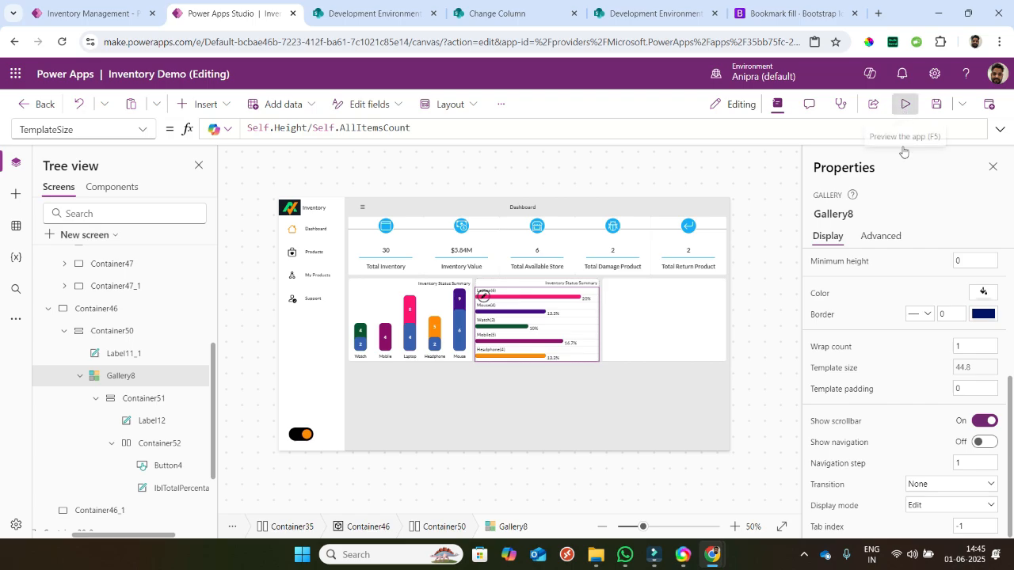
left_click(906, 104)
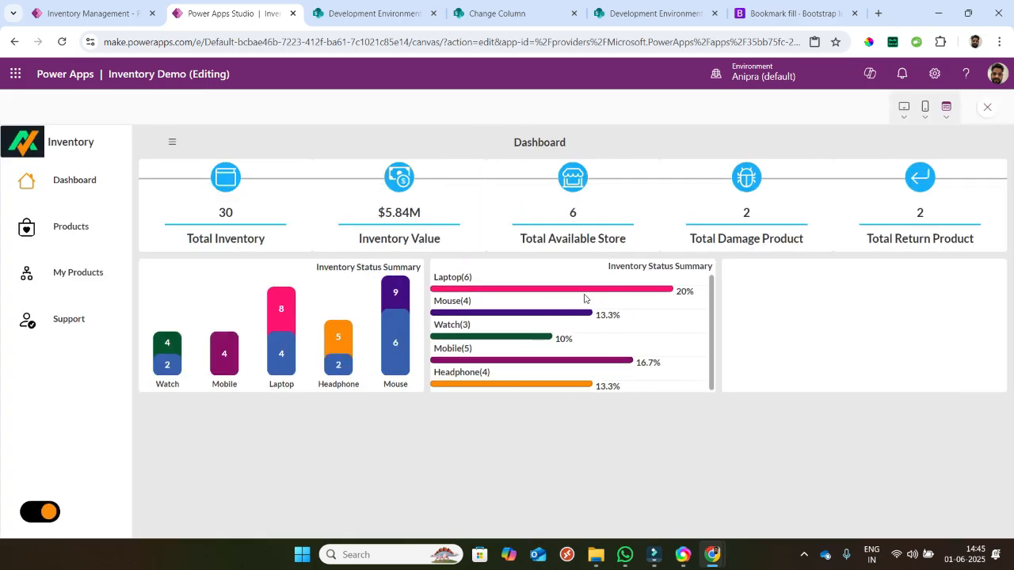
left_click(987, 109)
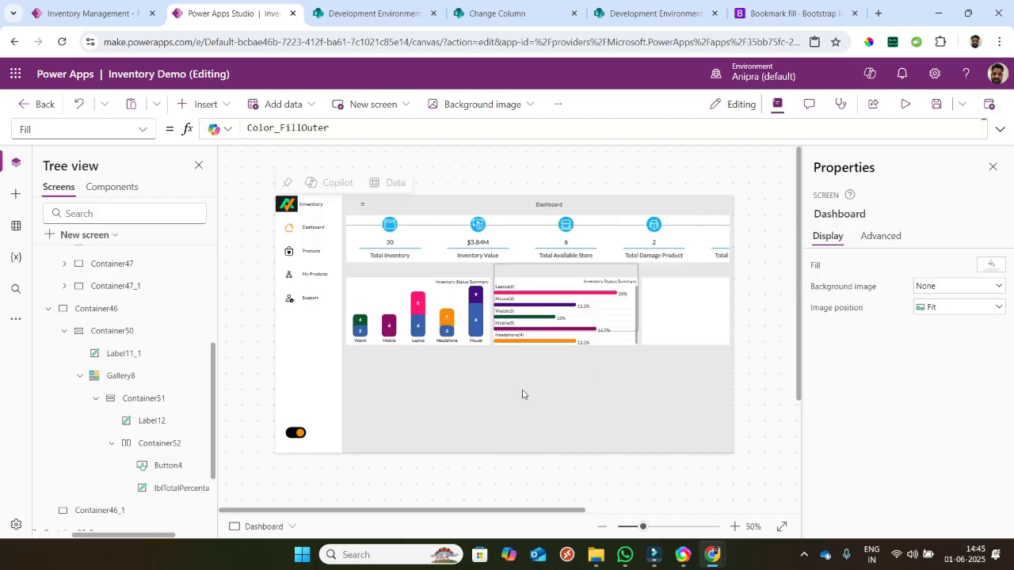
- Turn off the scrollbar of Gallery8
left_click(120, 375)
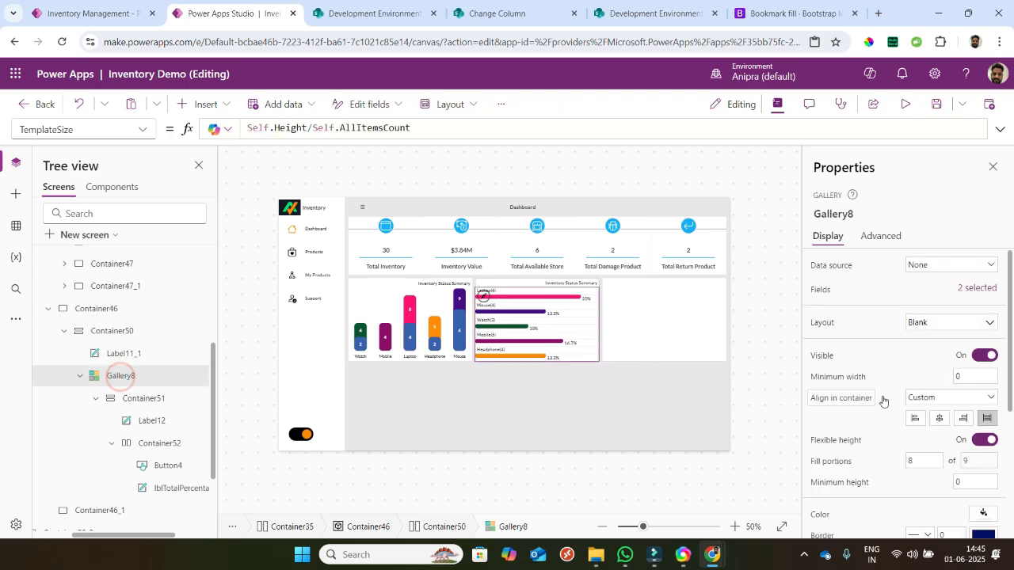
scroll(913, 416, "down", 2)
scroll(913, 345, "up", 1)
scroll(903, 440, "down", 2)
left_click(972, 511)
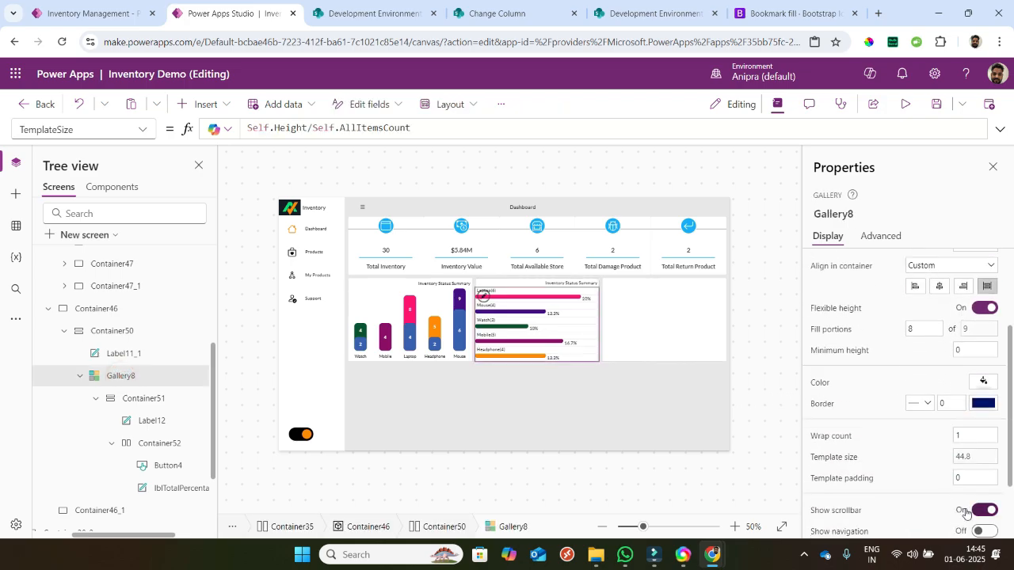
- Set the drop shadow of Container52 inside the gallery to None
left_click(145, 399)
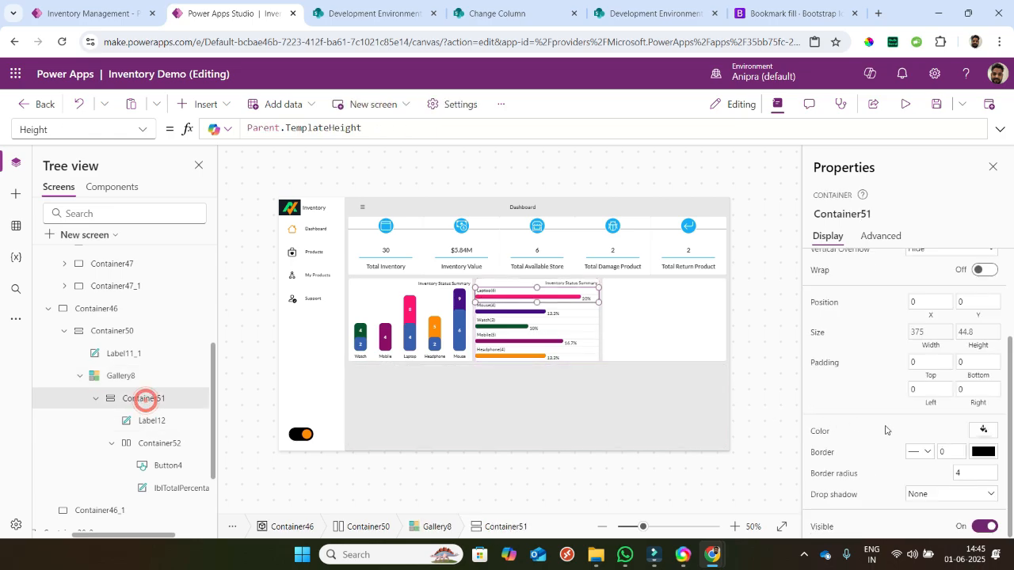
left_click(156, 445)
left_click(935, 495)
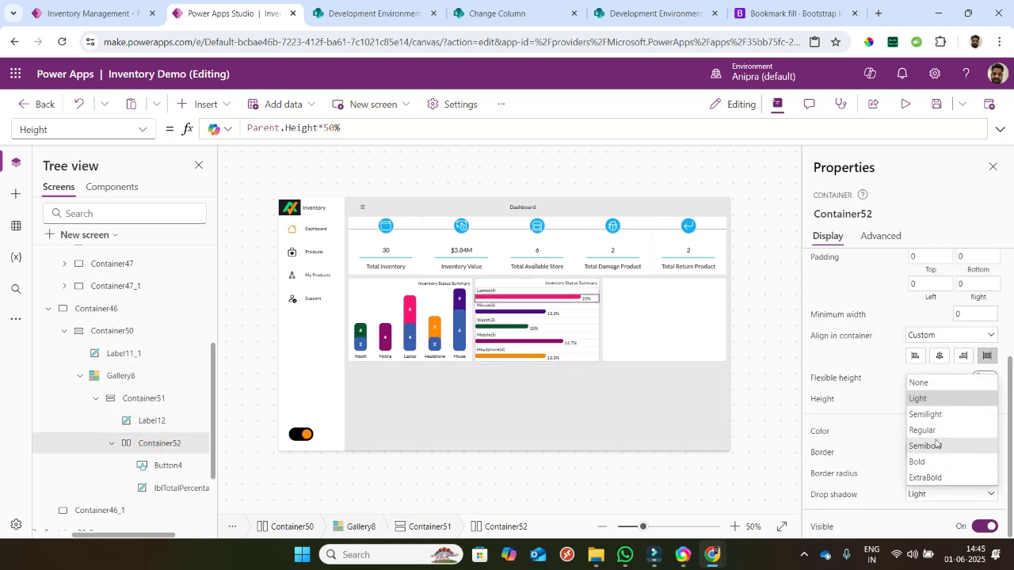
left_click(928, 383)
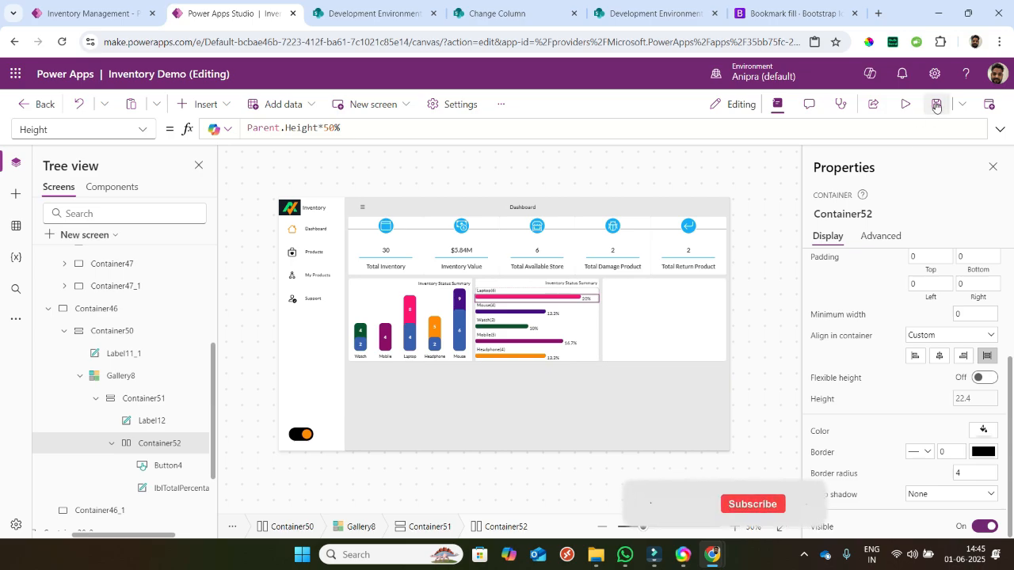
- Preview the dashboard and compare its second chart with the finished Inventory Management app
left_click(906, 104)
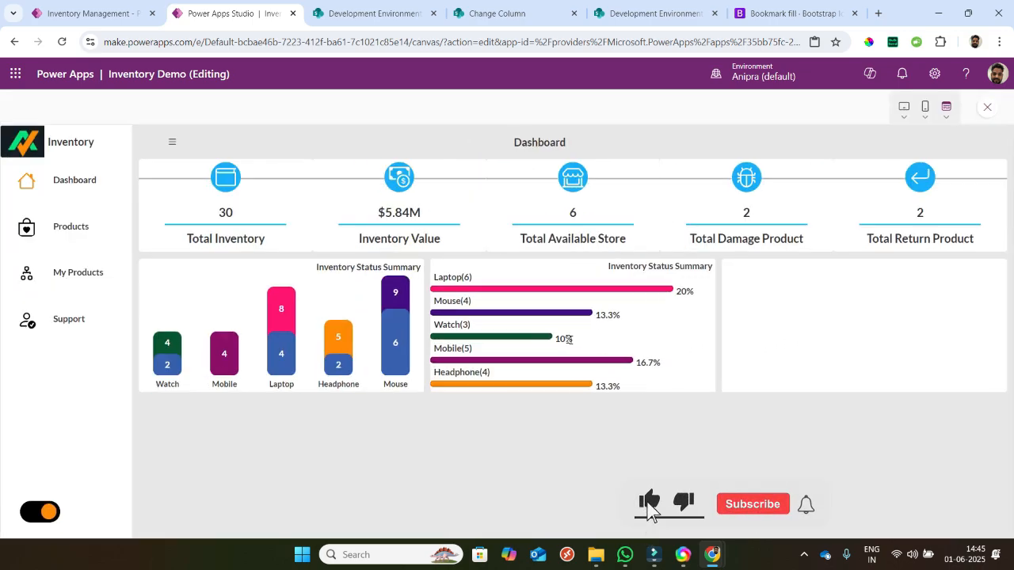
left_click(119, 16)
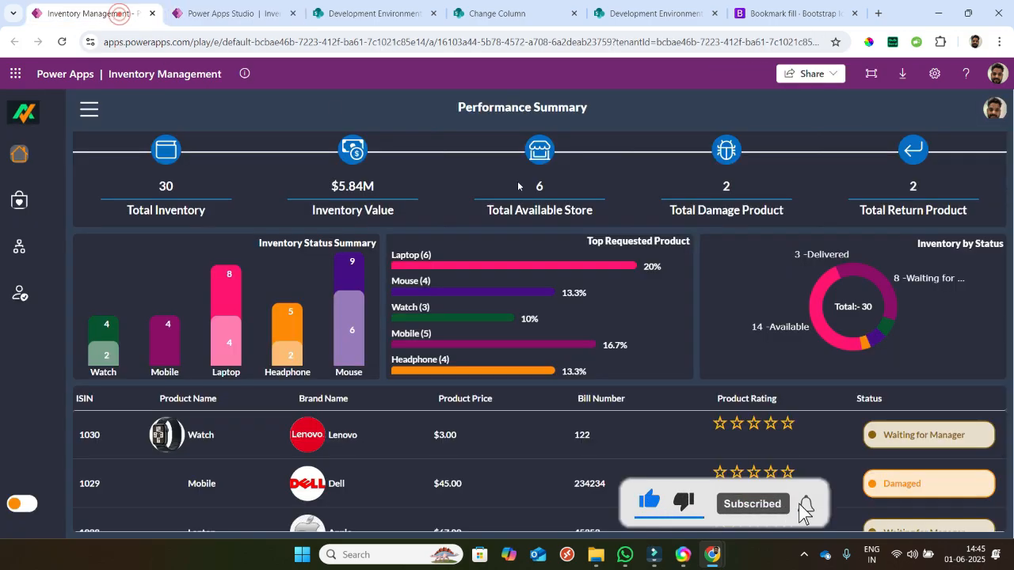
left_click(238, 14)
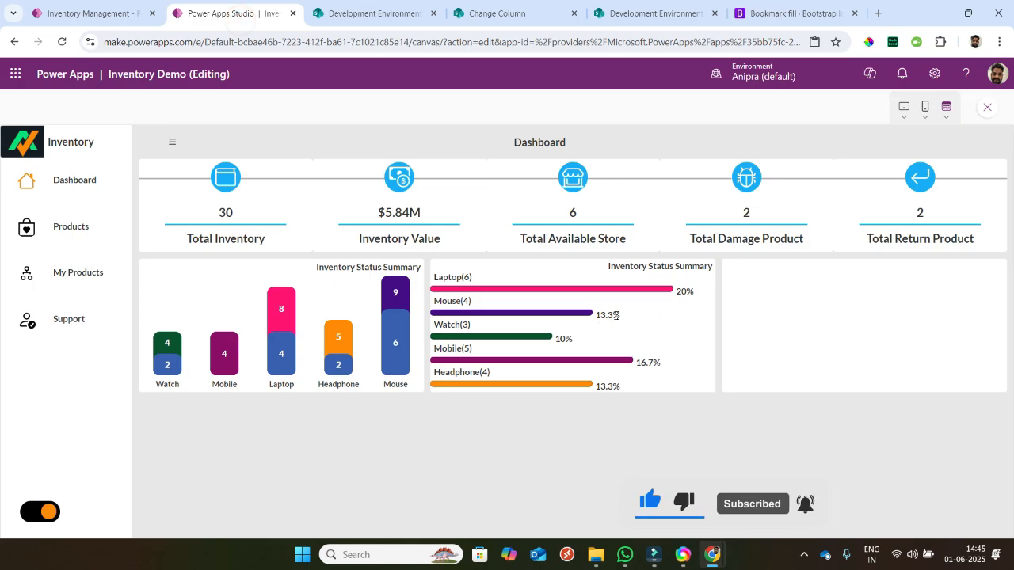
- Switch the previewed dashboard to its dark theme
left_click(40, 512)
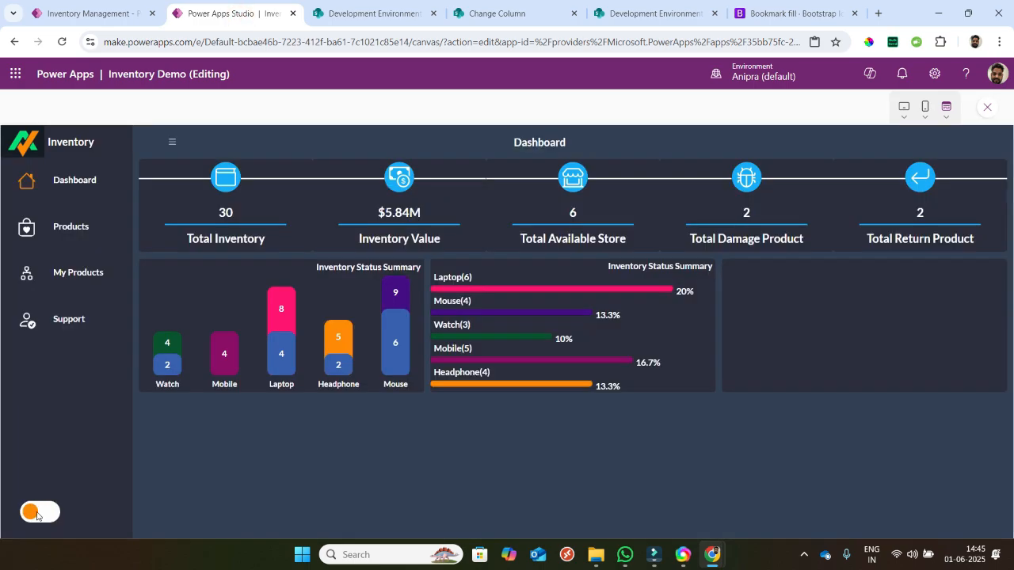
left_click(36, 516)
left_click(36, 516)
- Compare the dark dashboard's charts with the finished Inventory Management app, and leave the preview
left_click(82, 14)
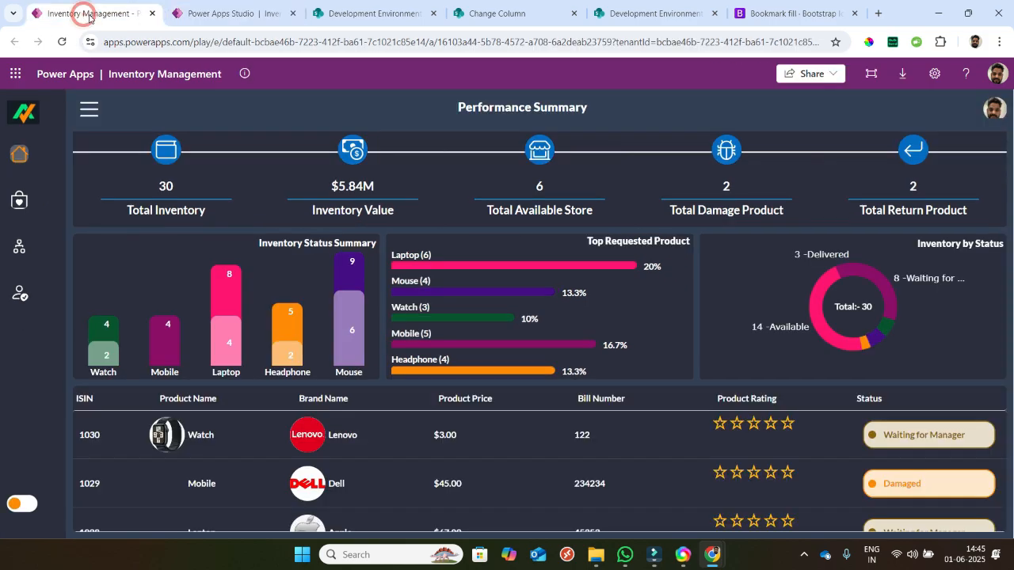
left_click(206, 11)
left_click(111, 12)
left_click(194, 6)
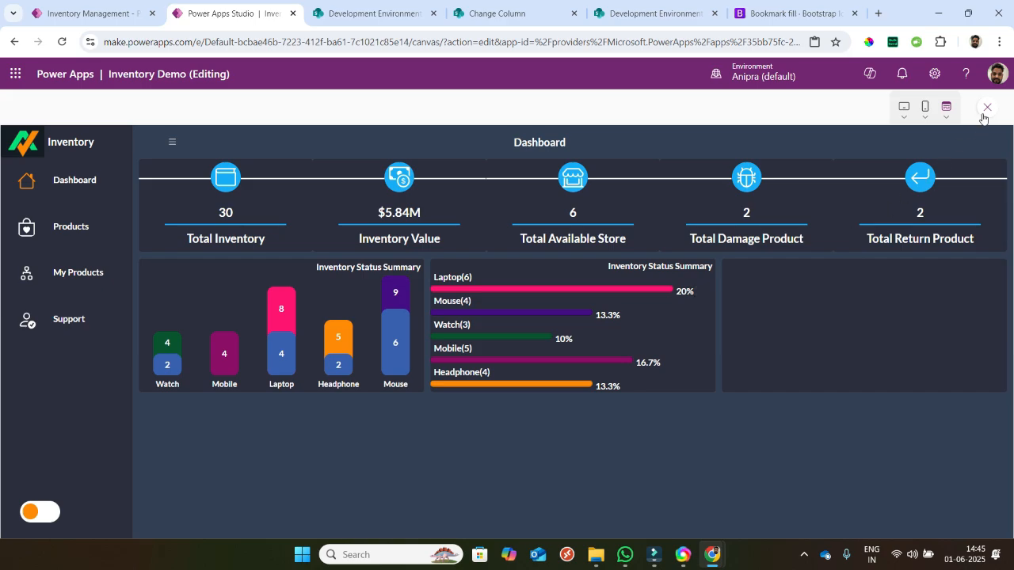
key("Escape")
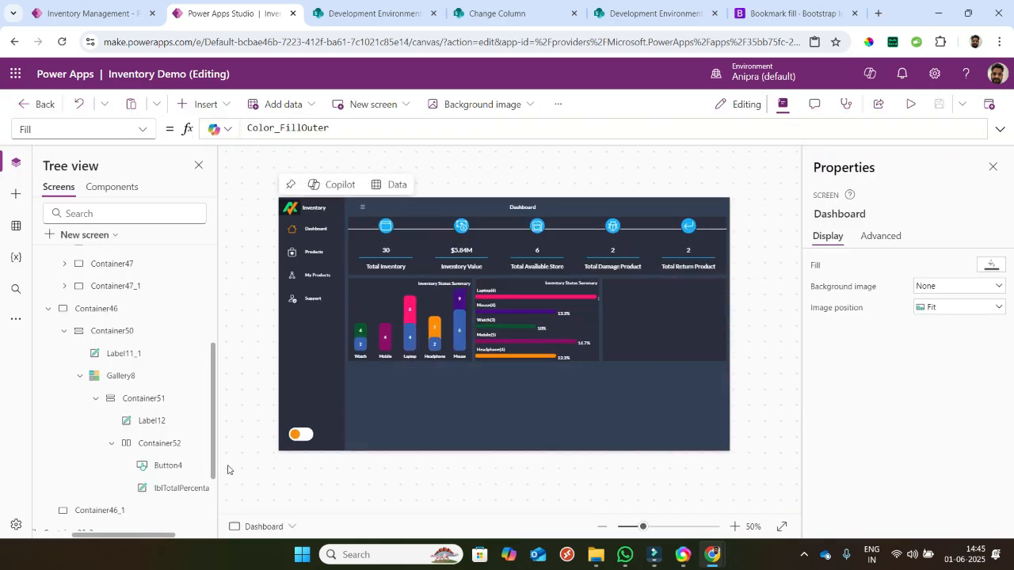
- Change the vertical alignment of the percentage label lblTotalPercentage, trying Top and another option, and preview the dashboard
left_click(183, 488)
scroll(900, 435, "down", 5)
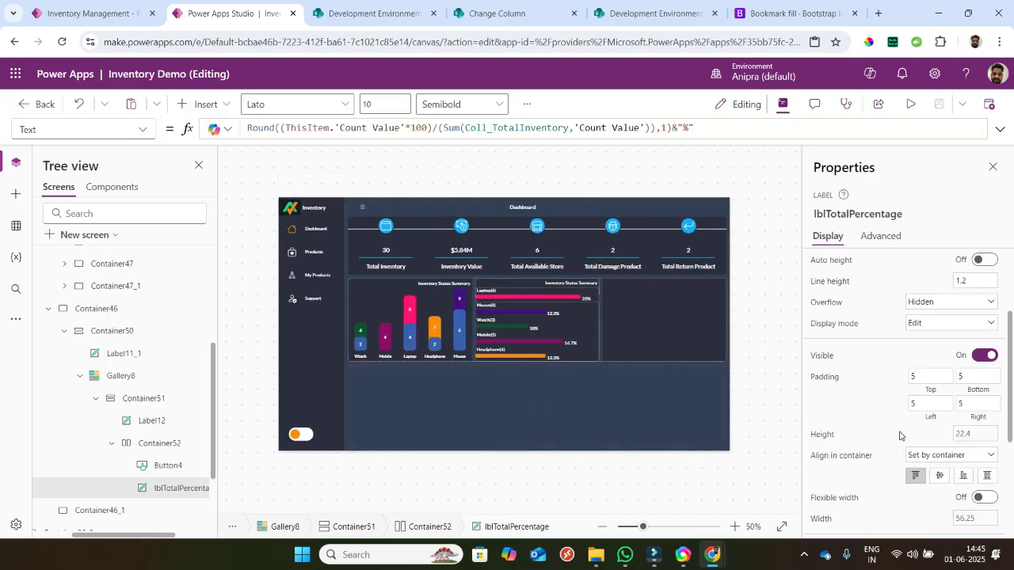
scroll(901, 435, "down", 3)
left_click(949, 438)
left_click(948, 453)
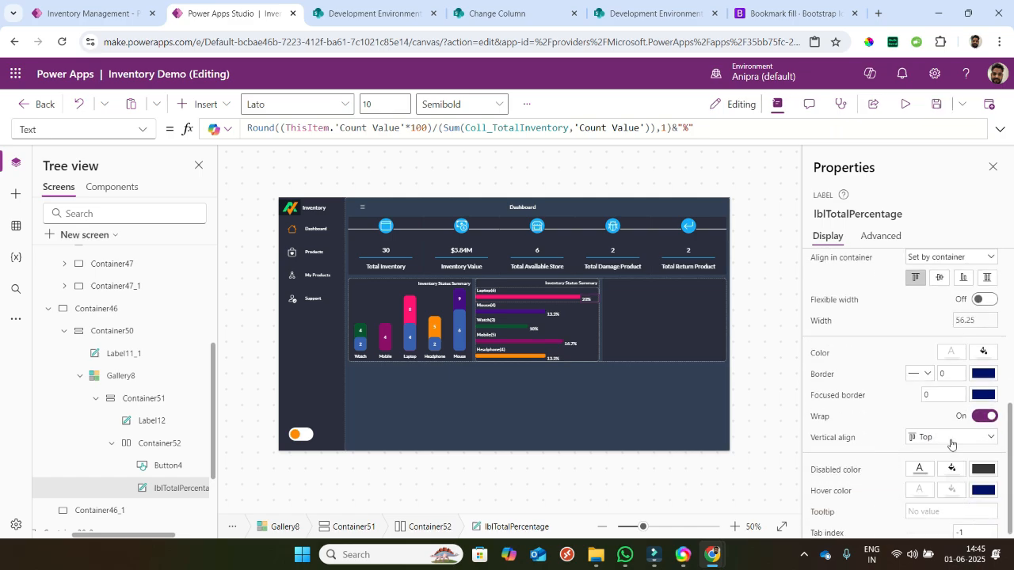
left_click(951, 438)
left_click(926, 486)
left_click(905, 103)
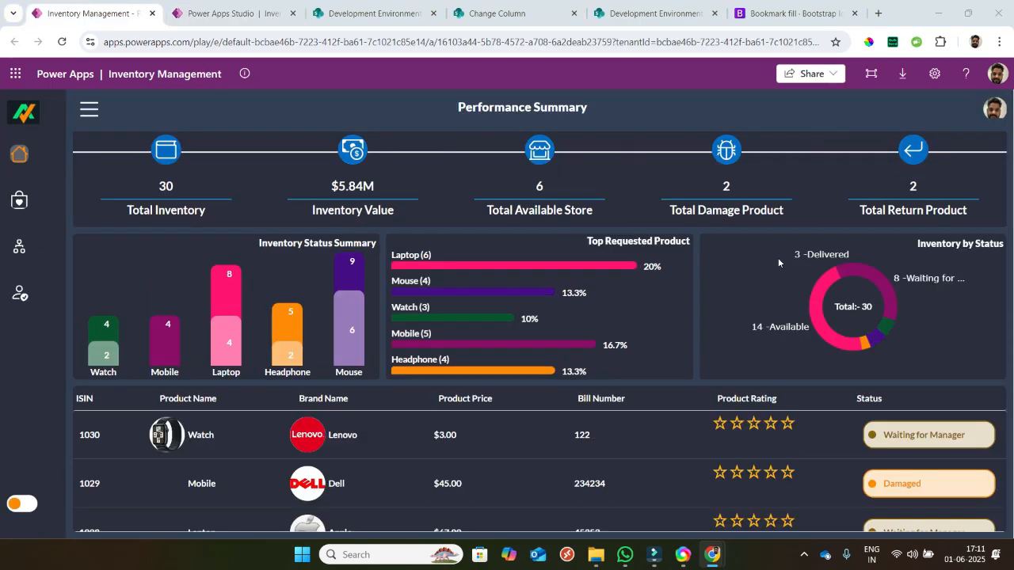
- Insert a pie chart into the empty third chart container, Container46_1
left_click(229, 14)
left_click(650, 336)
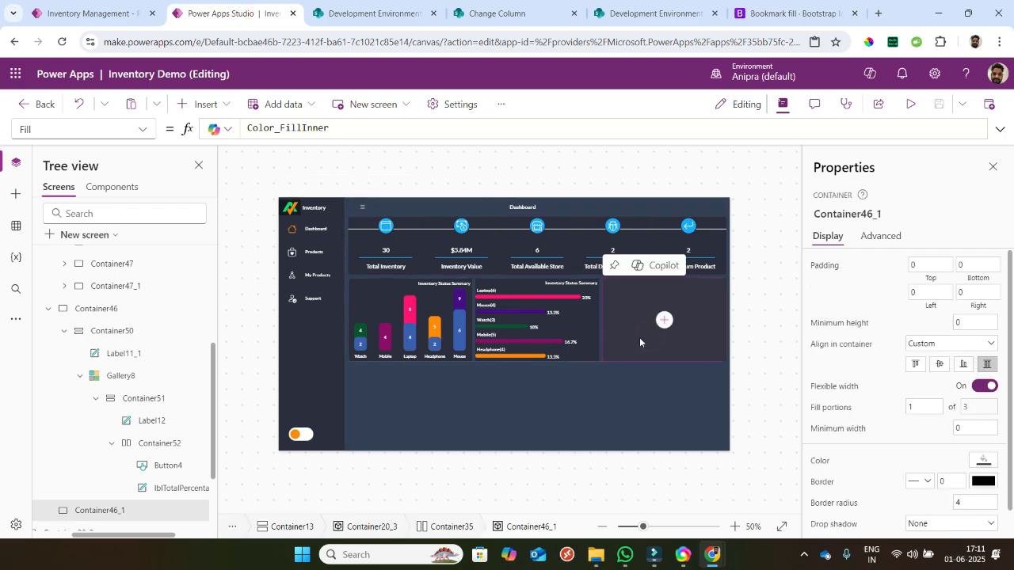
scroll(159, 477, "down", 2)
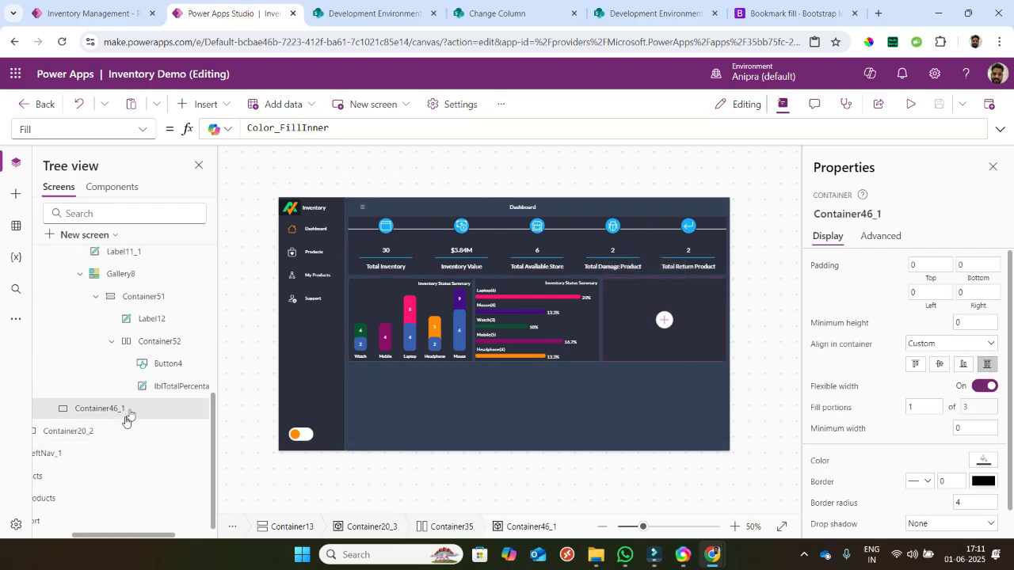
left_click(220, 105)
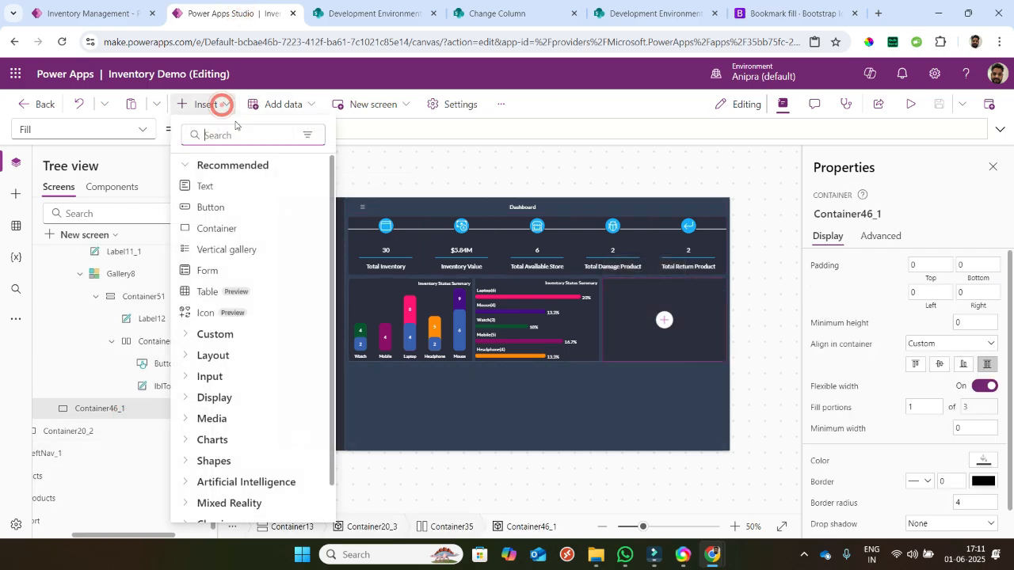
left_click(240, 132)
type("pie")
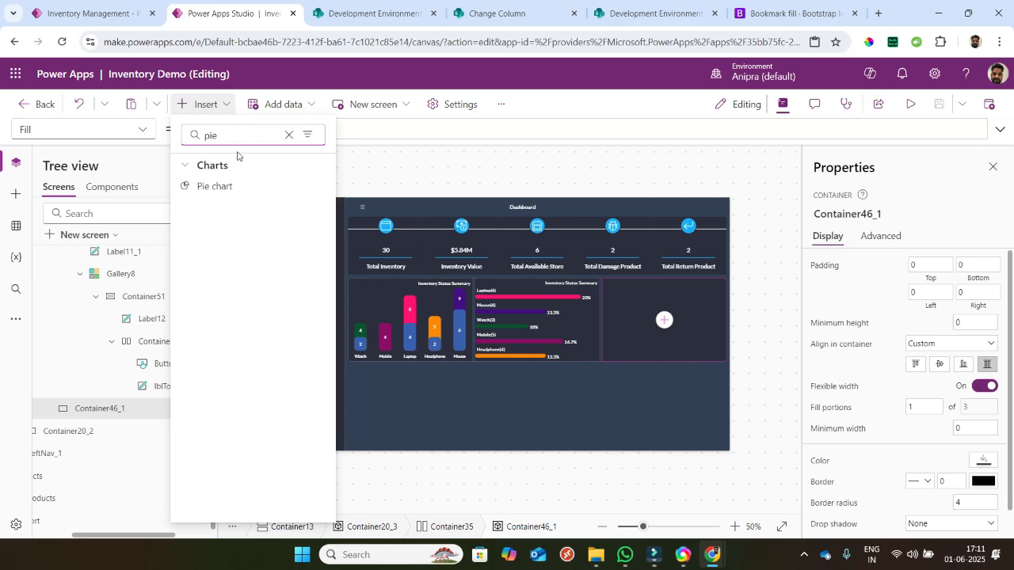
left_click(236, 187)
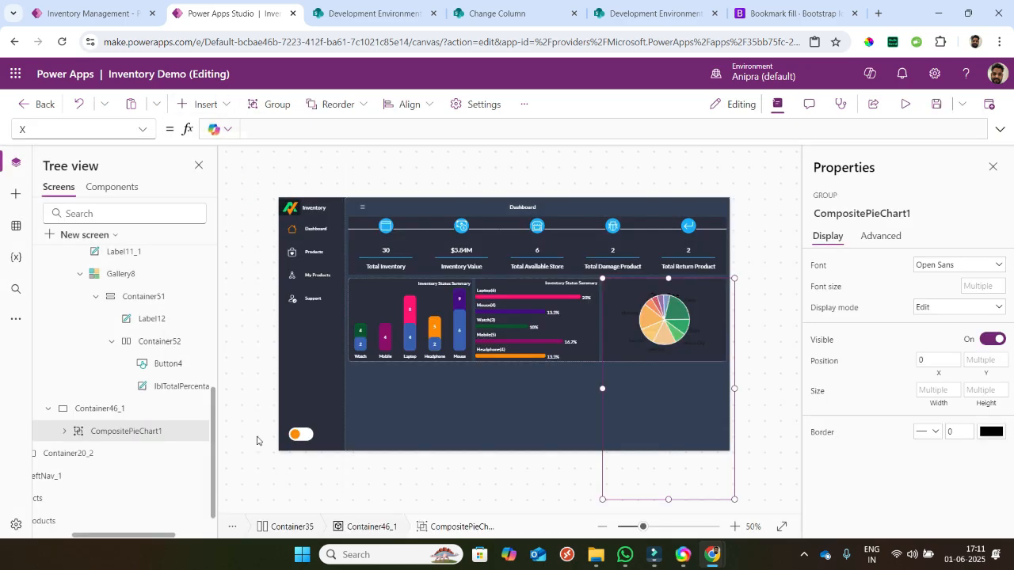
- Delete the legend and title from CompositePieChart1, keeping only the pie chart in Container46_1
left_click(64, 432)
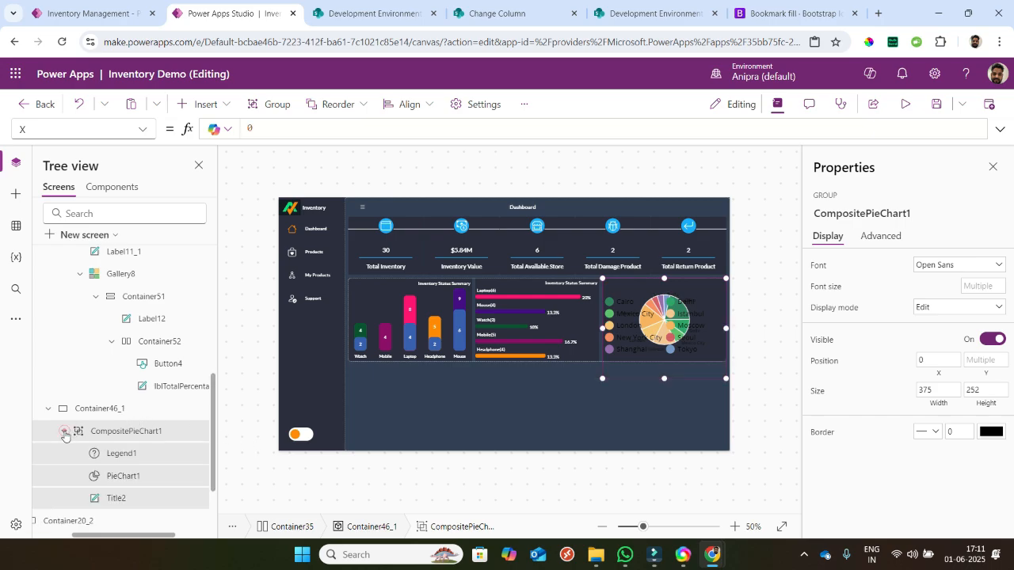
scroll(64, 435, "down", 1)
left_click(116, 369)
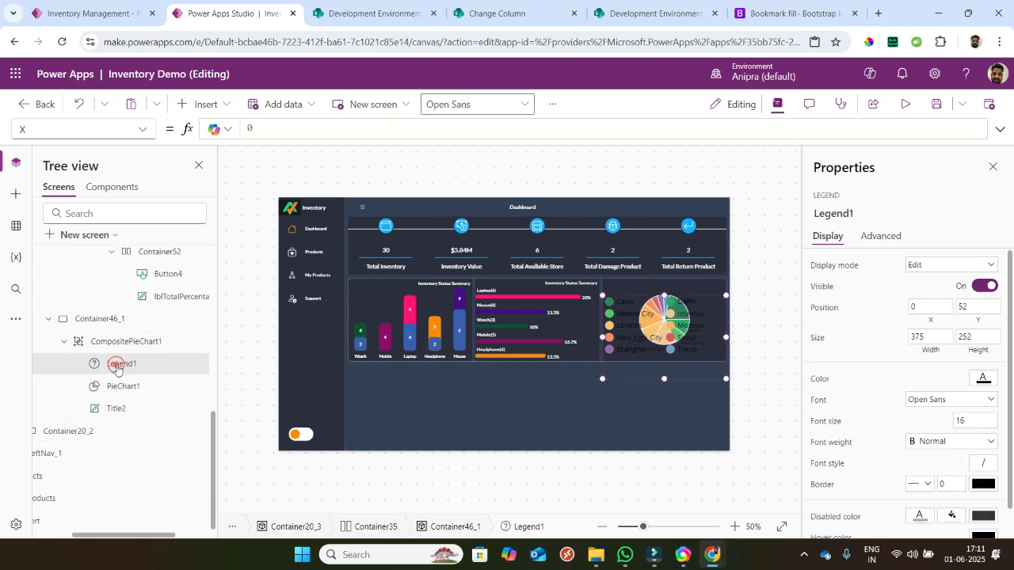
left_click(122, 412, "ctrl")
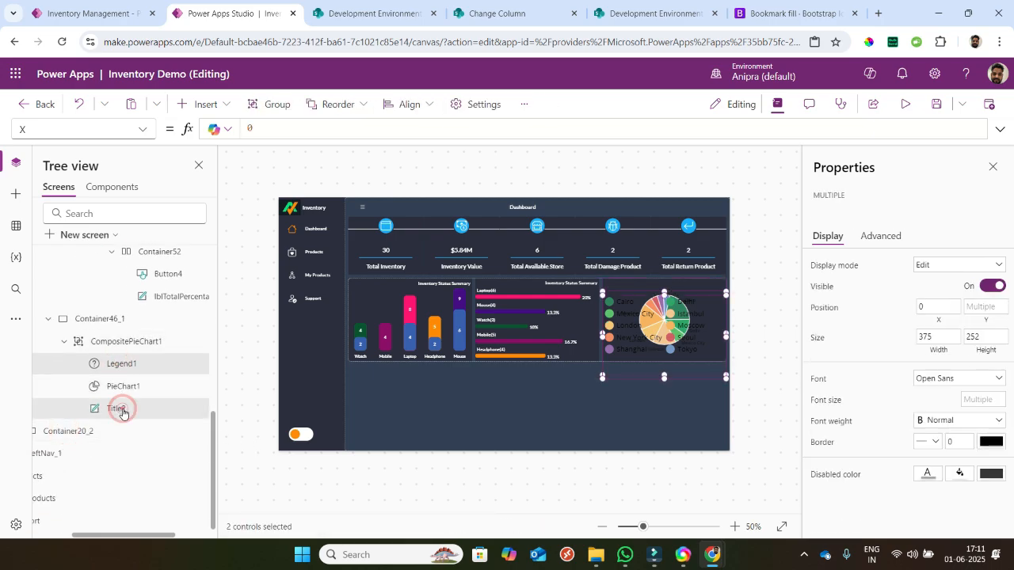
right_click(122, 412)
left_click(158, 293)
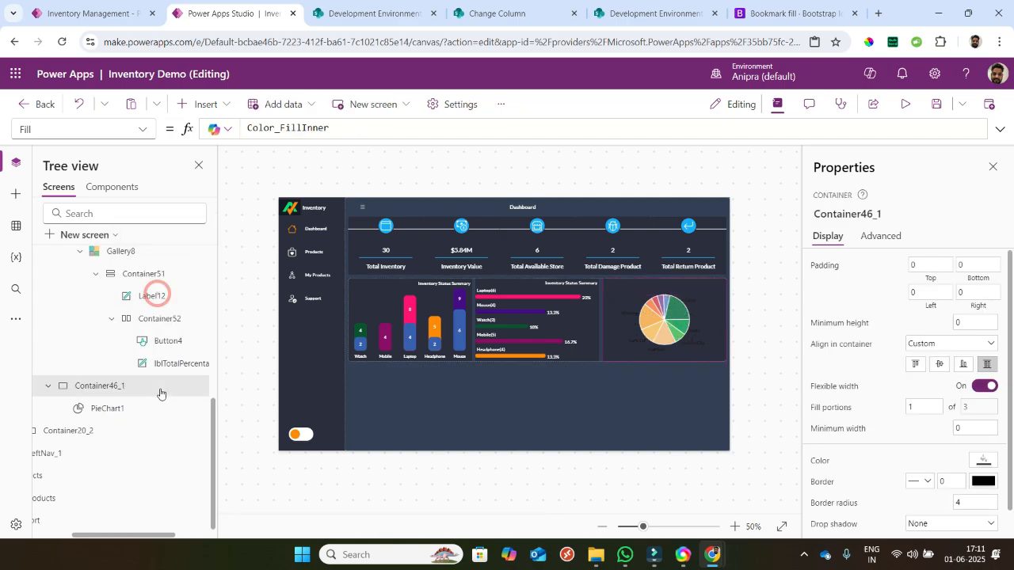
- Add a ClearCollect call for a new collection Coll_InventoryByStatus at the end of the App object's OnStart formula
scroll(137, 296, "up", 4)
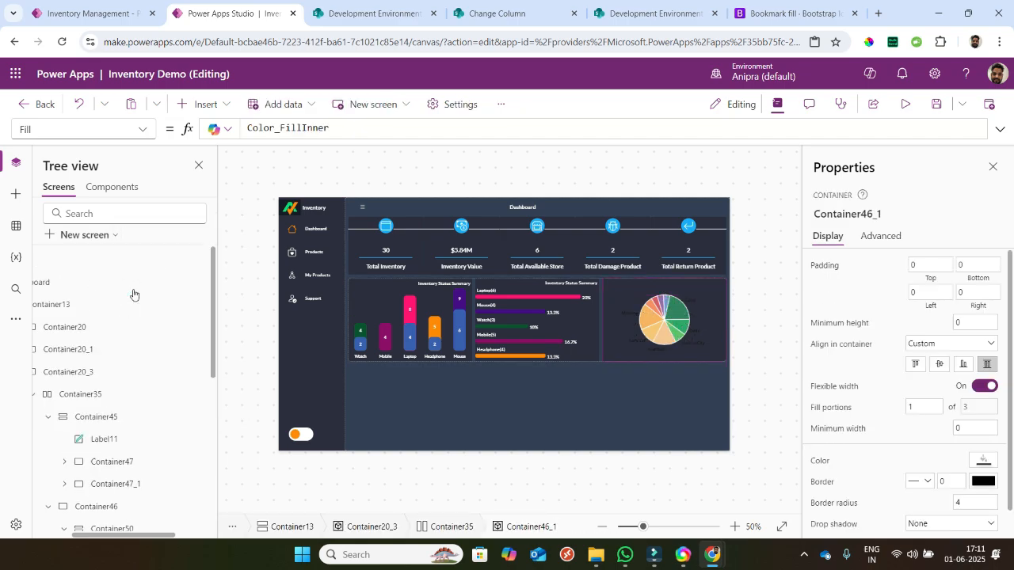
left_click(100, 252)
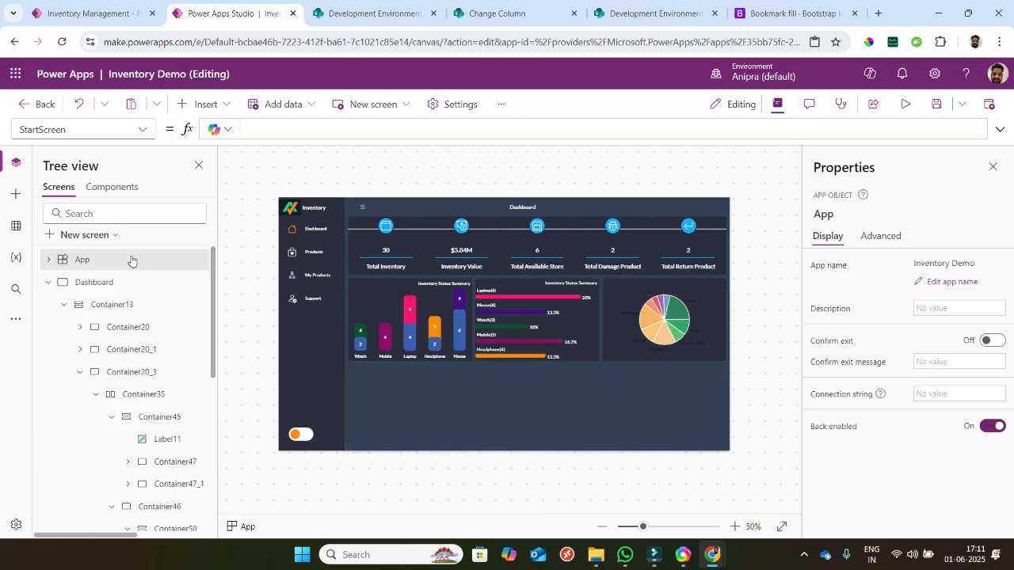
left_click(124, 262)
left_click(144, 130)
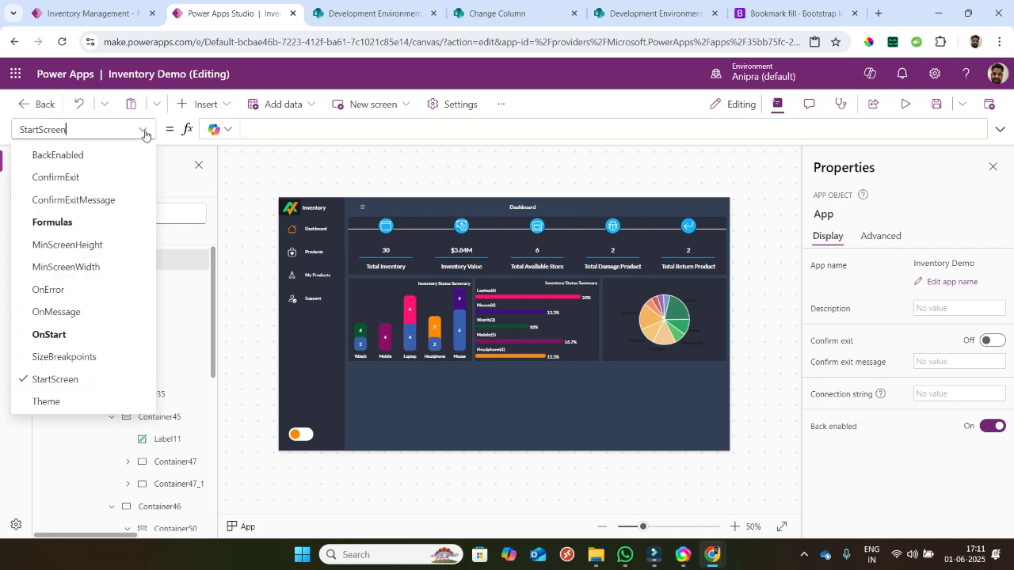
left_click(79, 330)
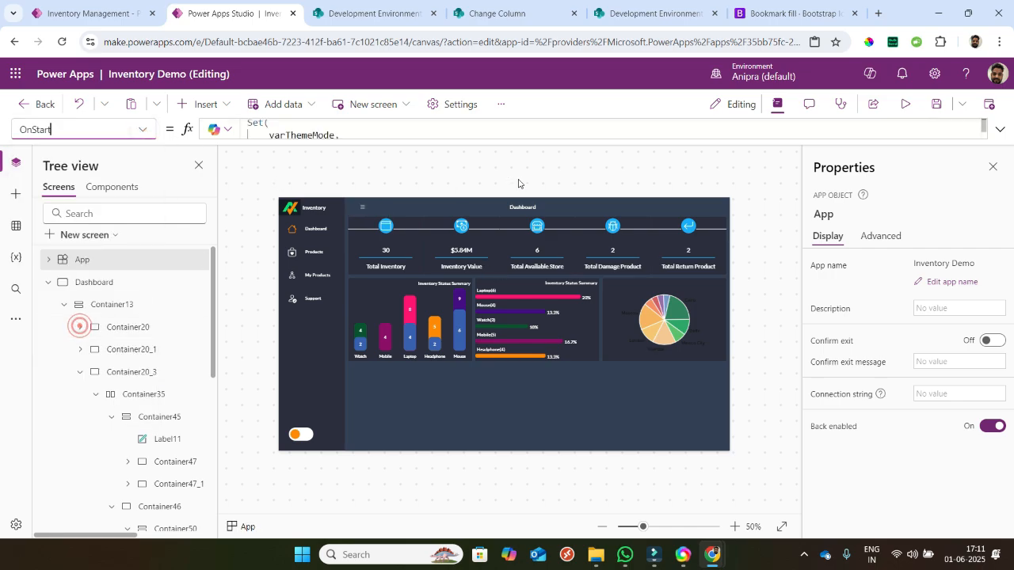
left_click(372, 133)
type("clearcol")
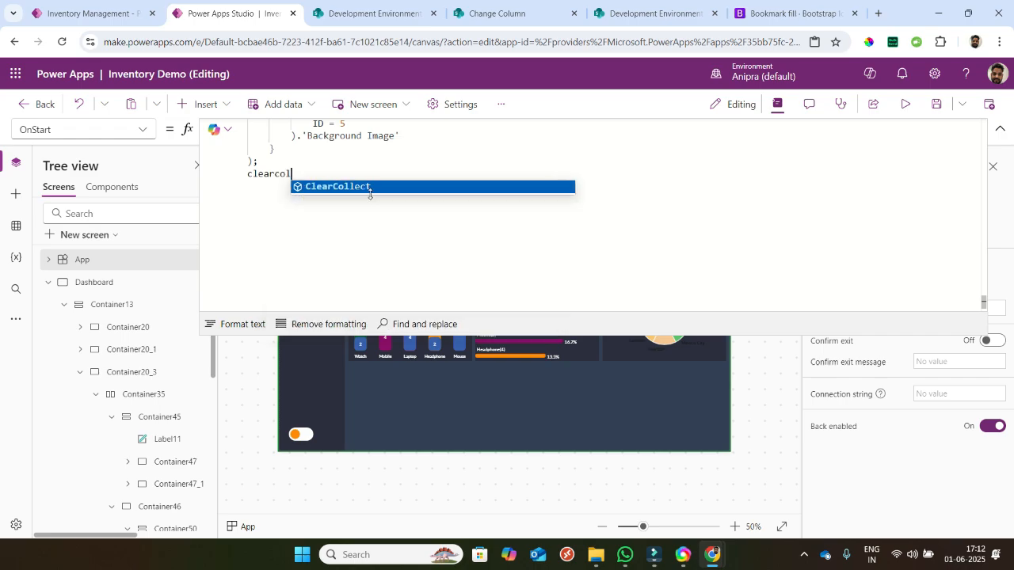
left_click(370, 189)
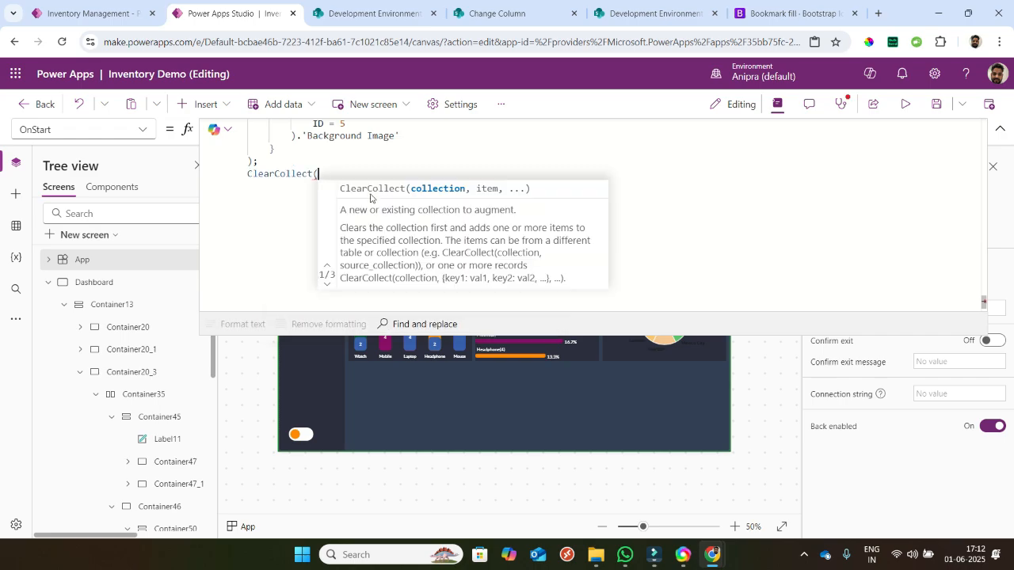
type("Coll_")
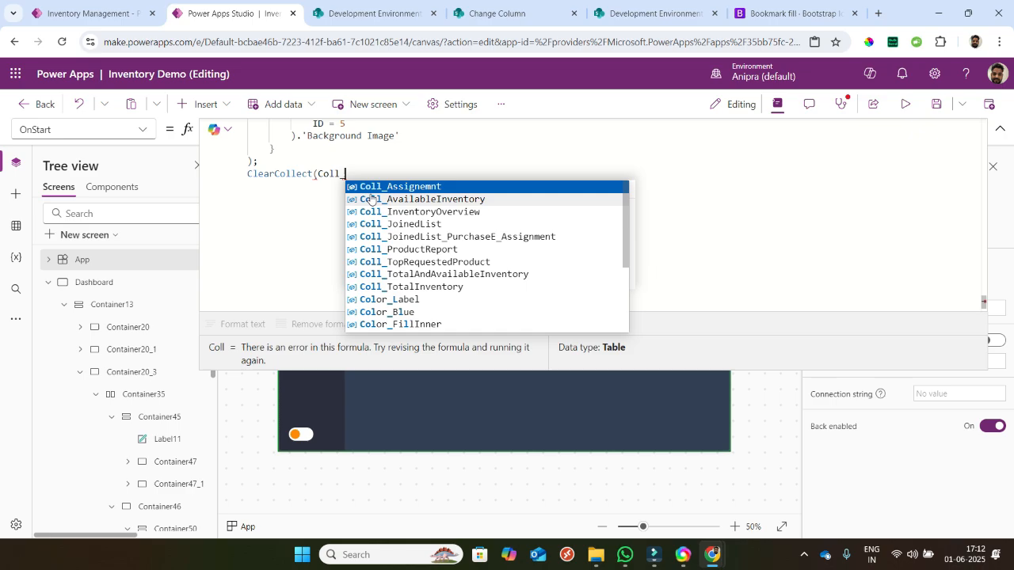
type("Inventor")
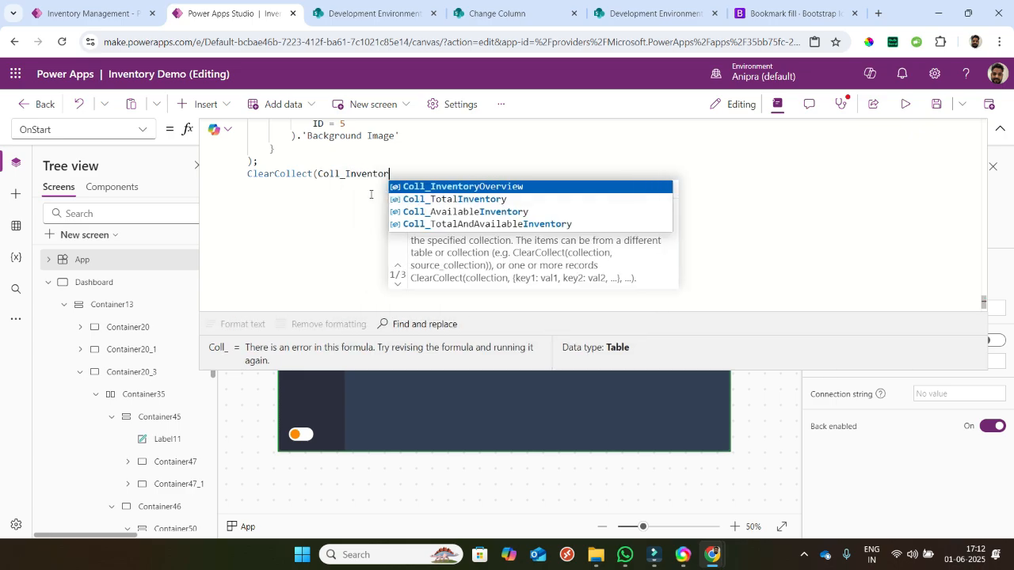
type("yBy")
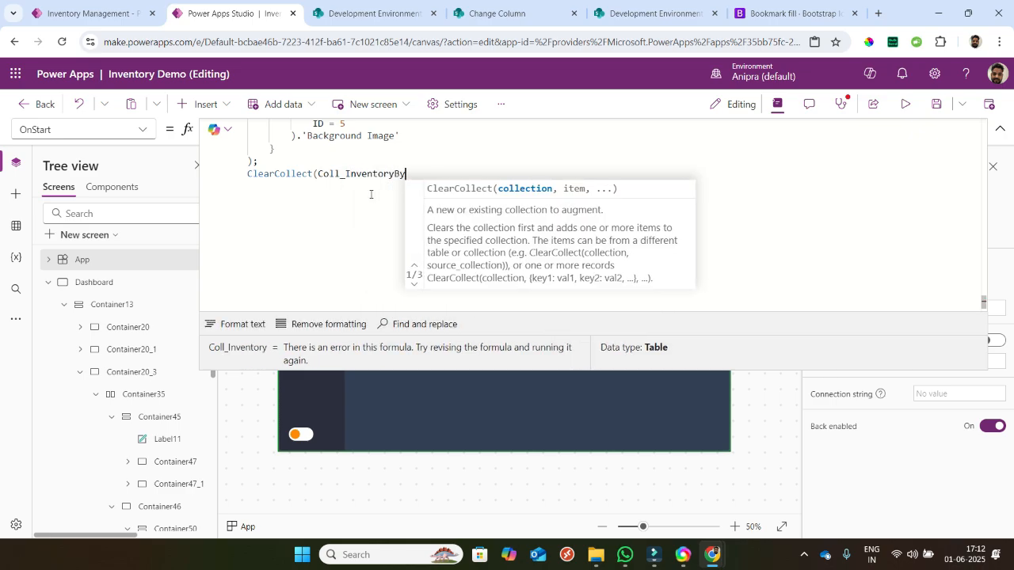
type("Status")
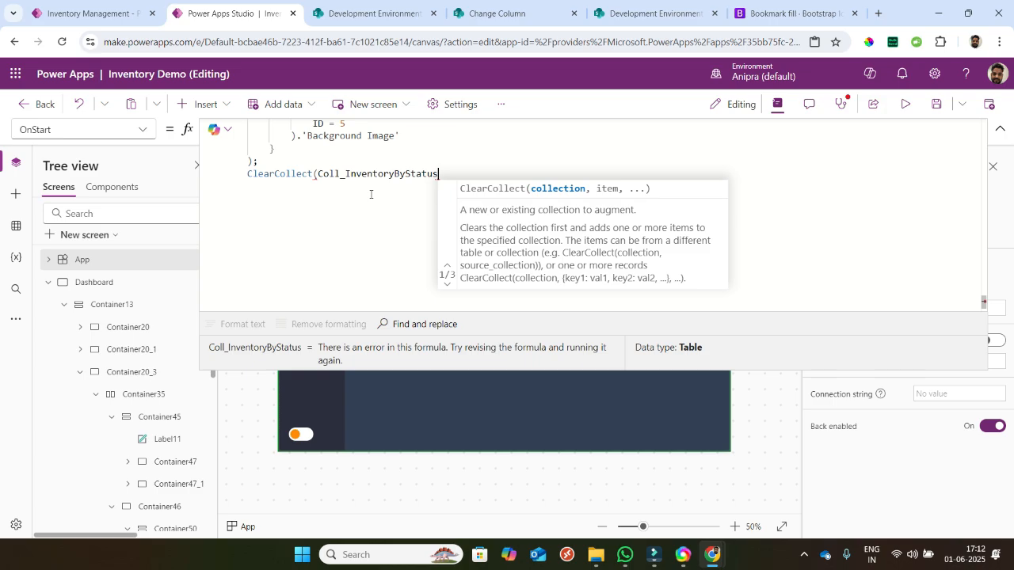
- Nest AddColumns, GroupBy and AddColumns as the collection's source, based on Coll_JoinedList_PurchaseE_Assignment with a new column GroupedItems
type(",Ad")
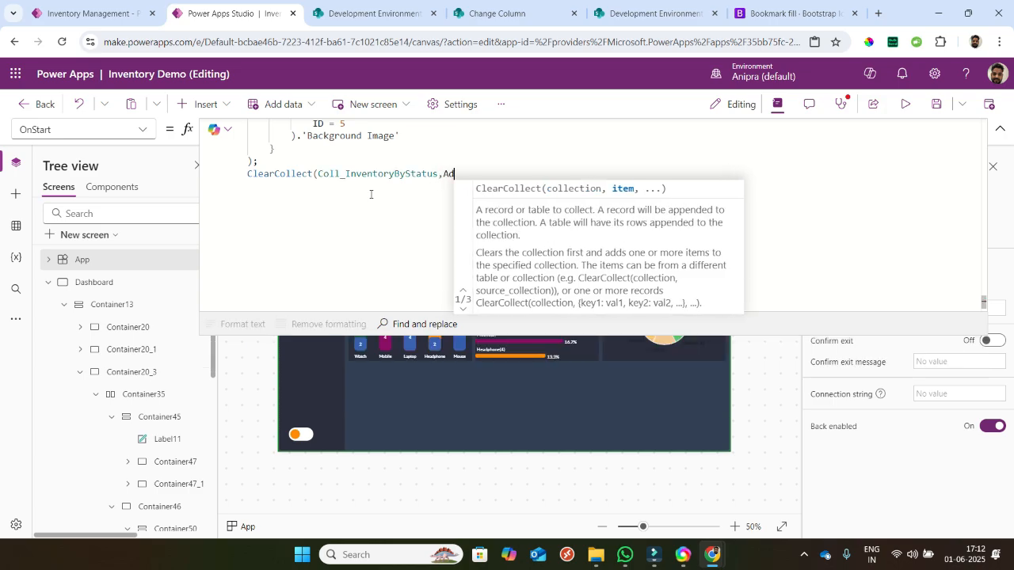
type("dColumns(group")
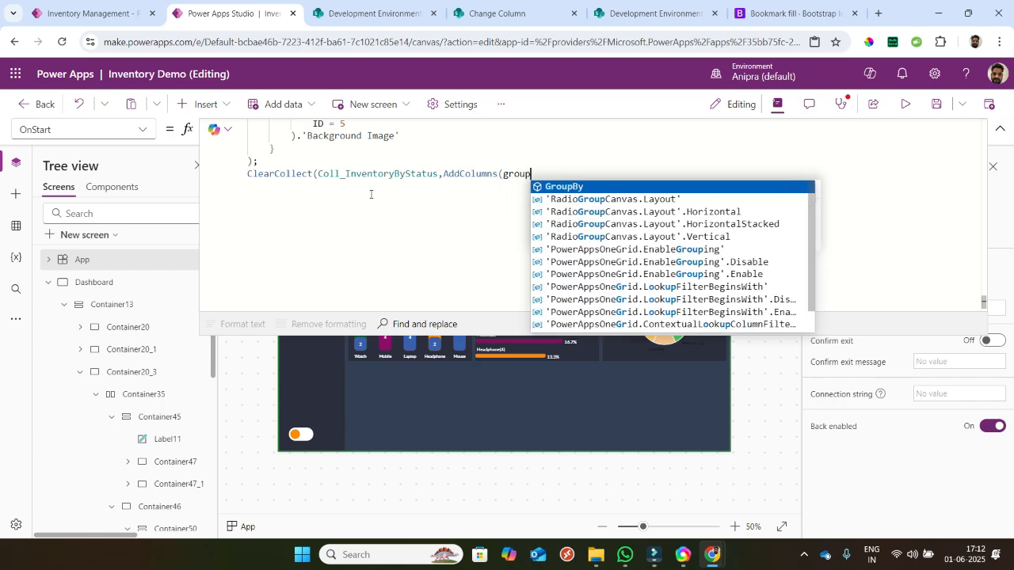
key("Tab")
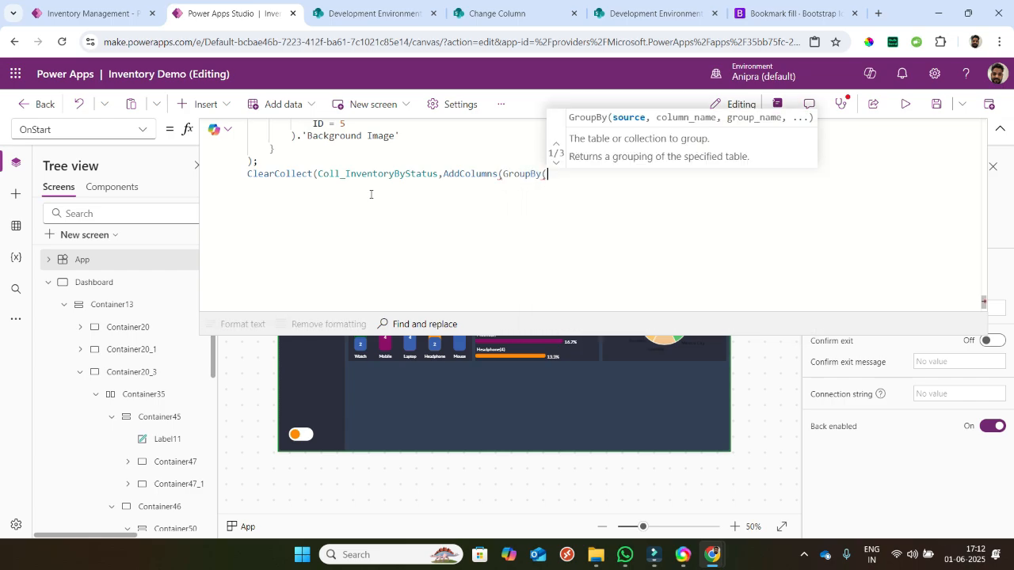
type("addcol")
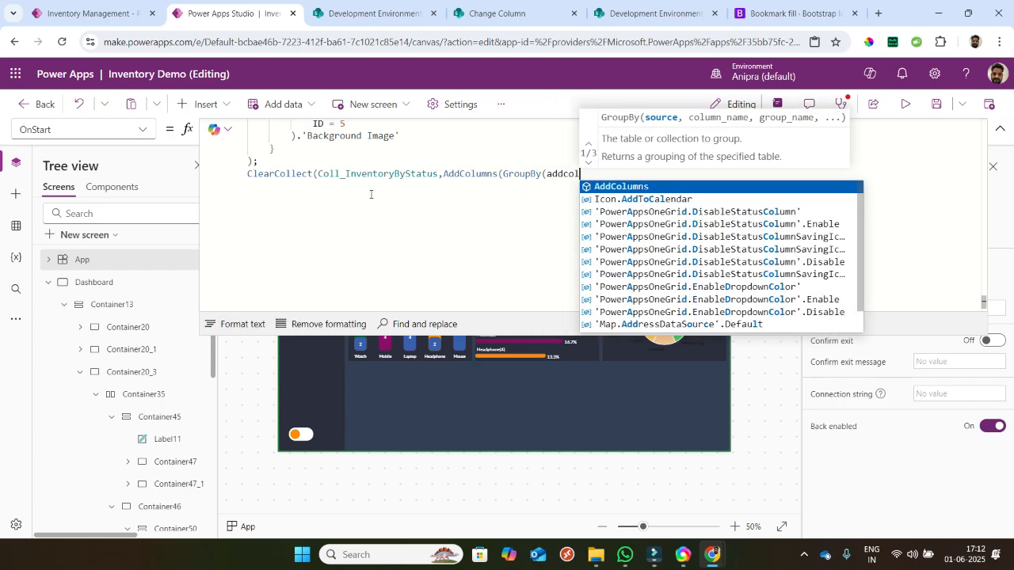
key("Tab")
type("coll")
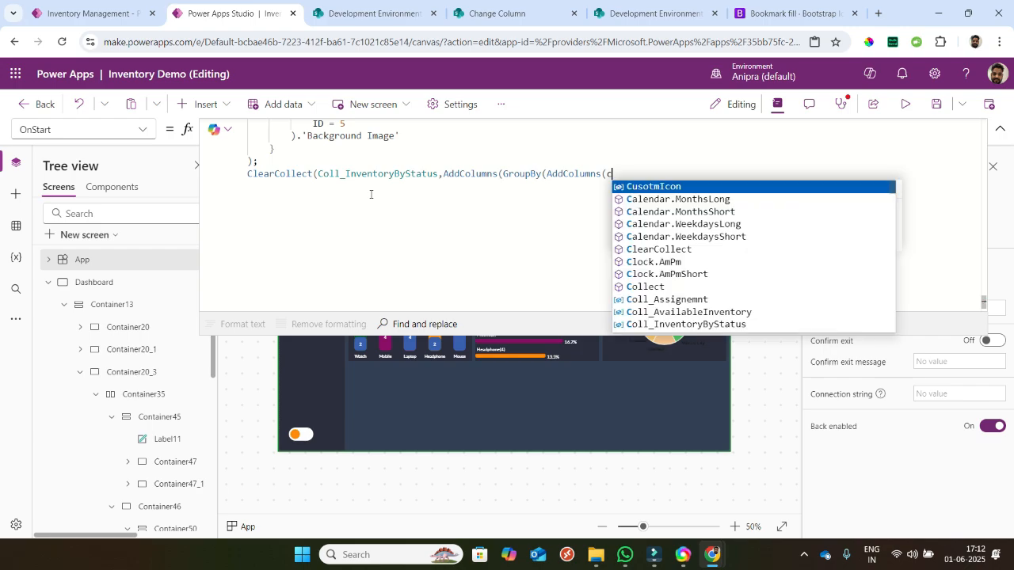
type("_JoinedList_PurchaseE_Assignment,GroupedItems,CorporateGroupo")
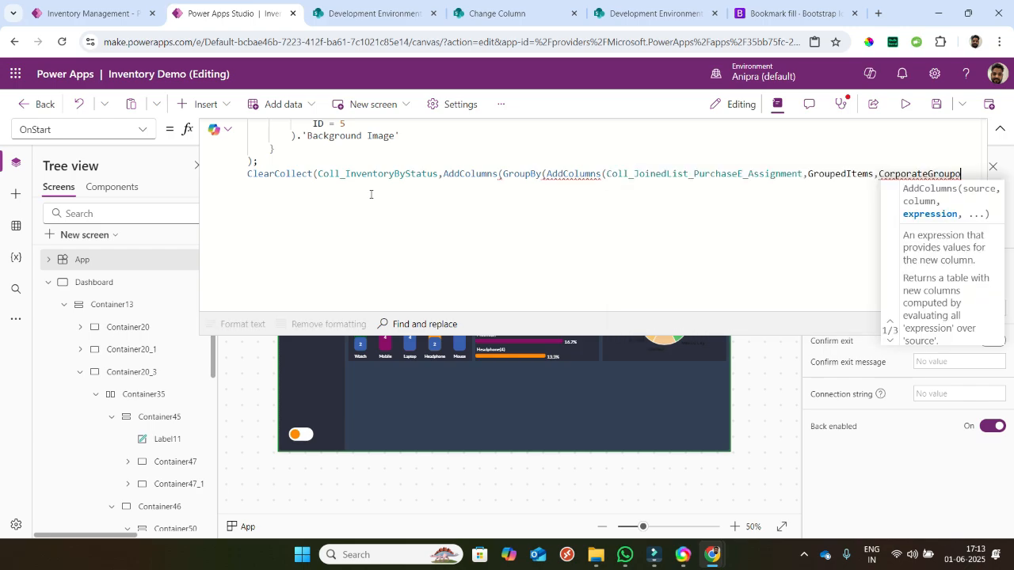
- Replace the mistaken CorporateGroup expression with Status.Value as the value of the GroupedItems column
key("BackSpace")
key("BackSpace")
key("BackSpace")
key("BackSpace")
key("BackSpace")
key("BackSpace")
key("BackSpace")
key("BackSpace")
key("BackSpace")
key("BackSpace")
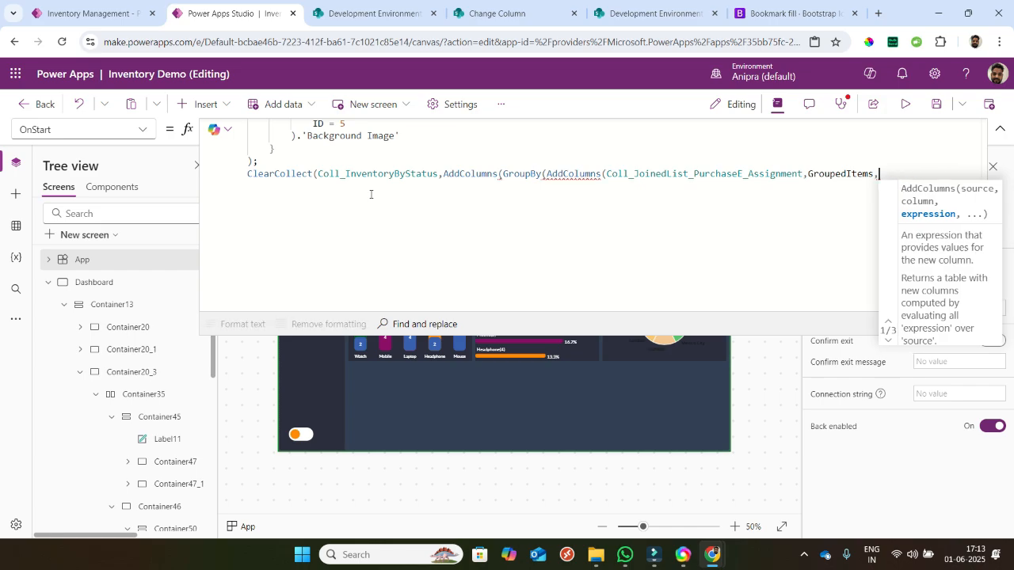
type("Status")
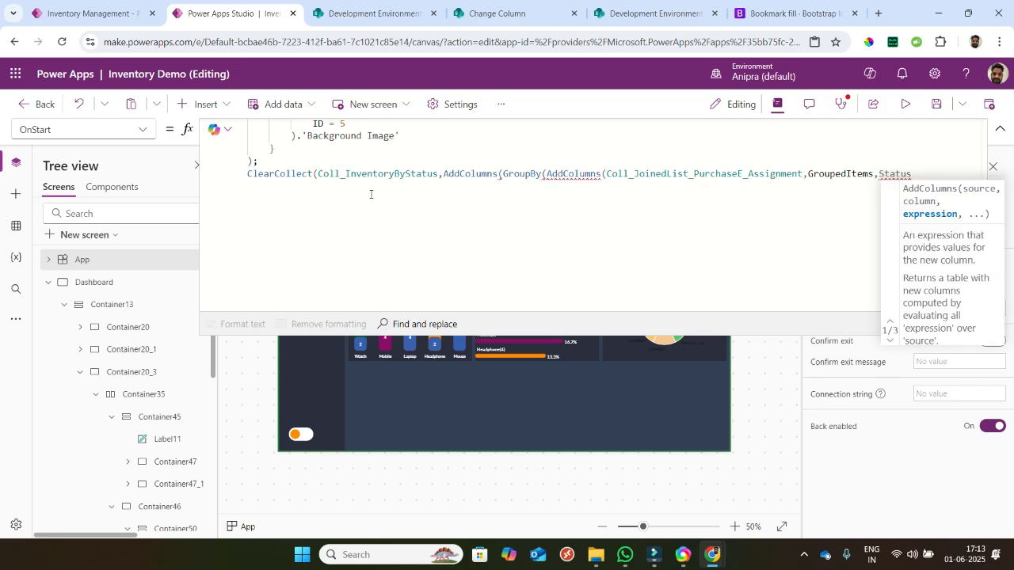
type(".val")
key("Tab")
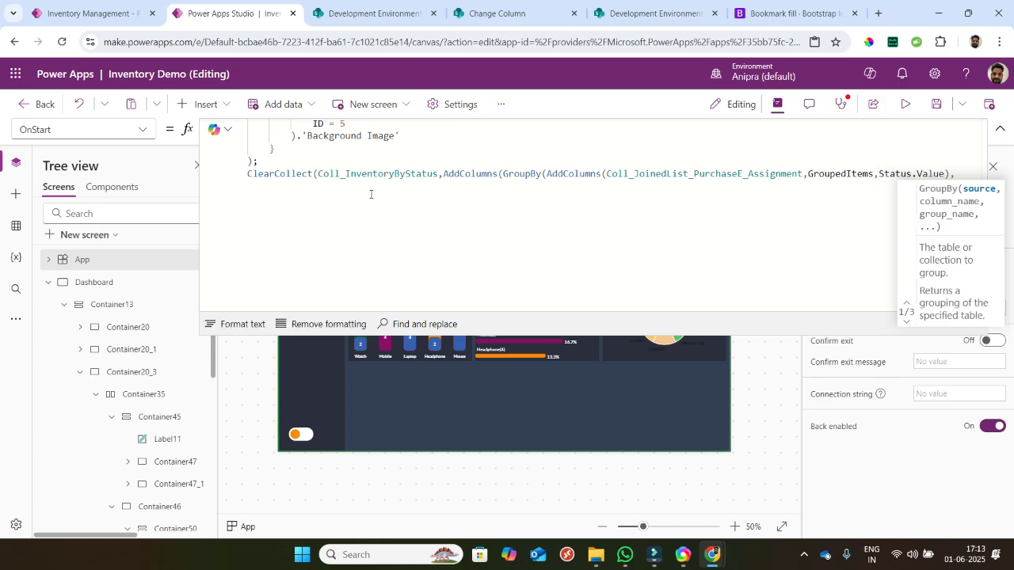
- Group by GroupedItems into CorporateGroup, add 'Count Value' as CountRows(CorporateGroup) and Label as CountRows(CorporateGroup) & " -" & GroupedItems, and format the formula
type("), Group")
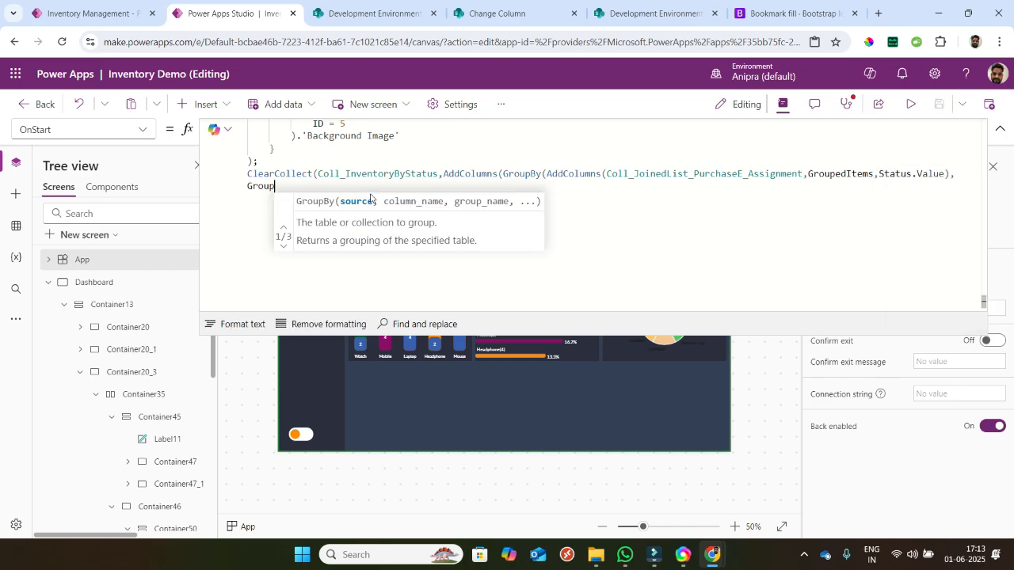
key("Down")
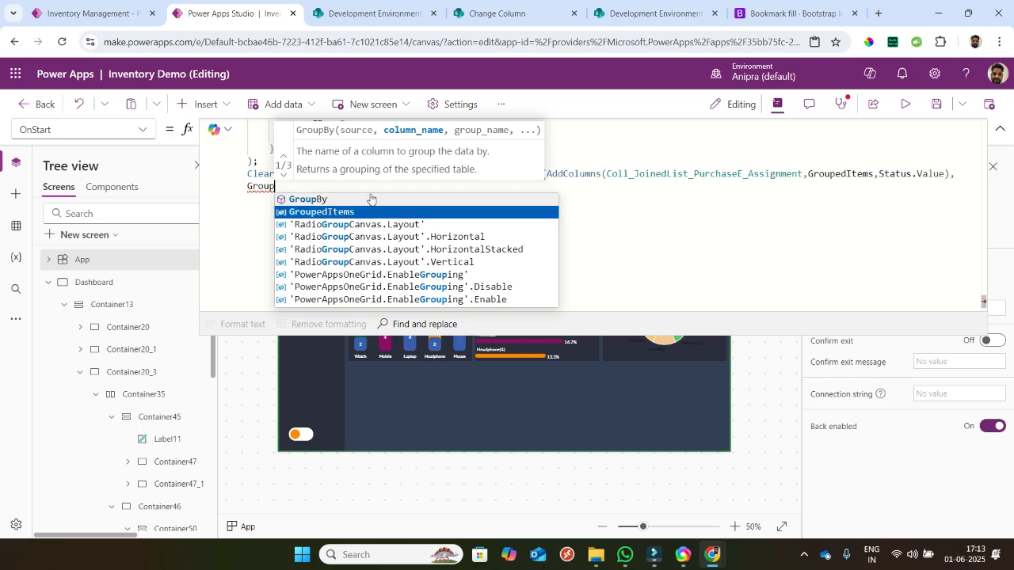
key("Tab")
type(",corp")
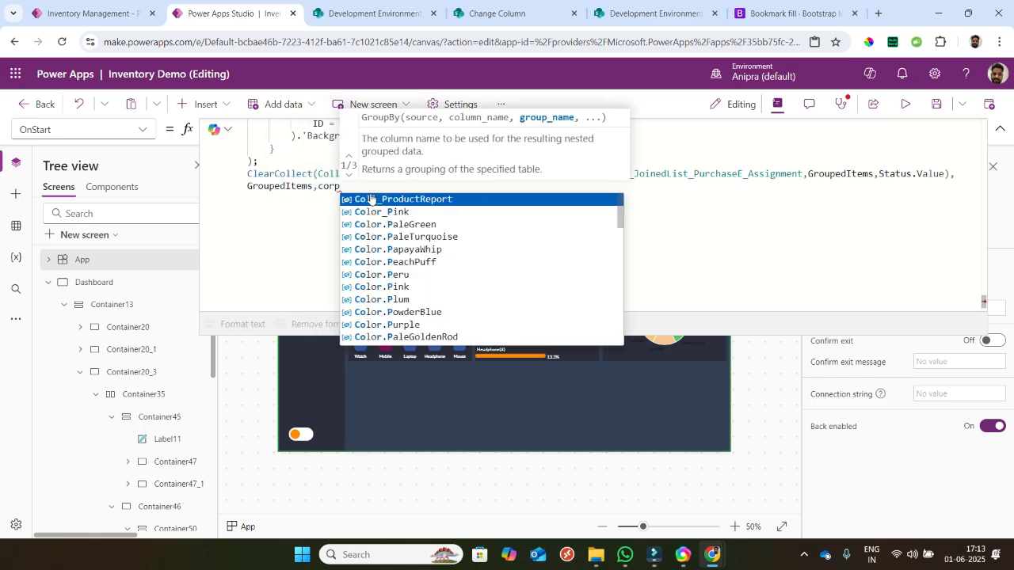
type("orateGroup")
left_click(243, 324)
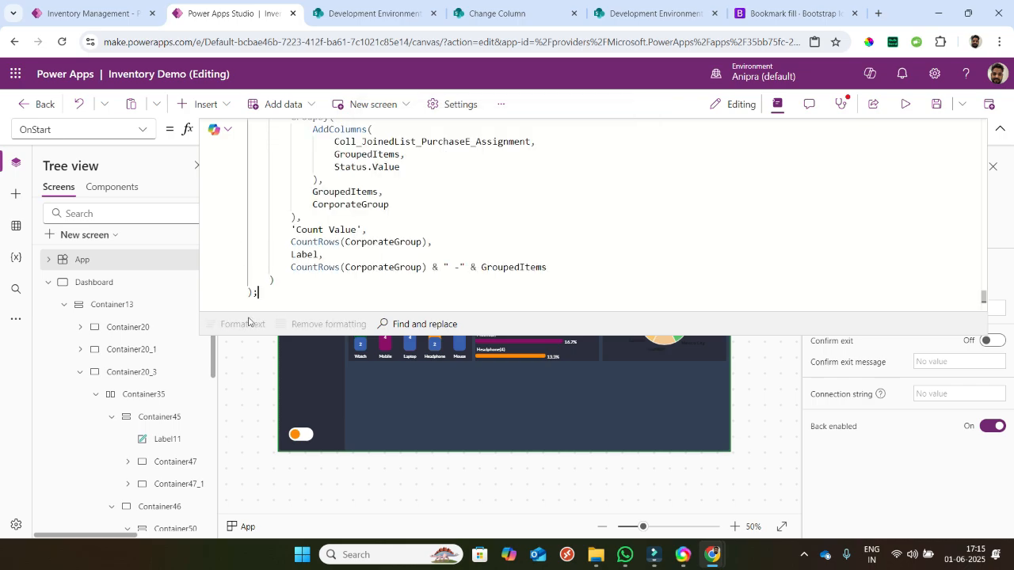
- Review the complete Coll_InventoryByStatus formula in an enlarged editor, run the app's OnStart, and collapse the editor
scroll(553, 261, "up", 2)
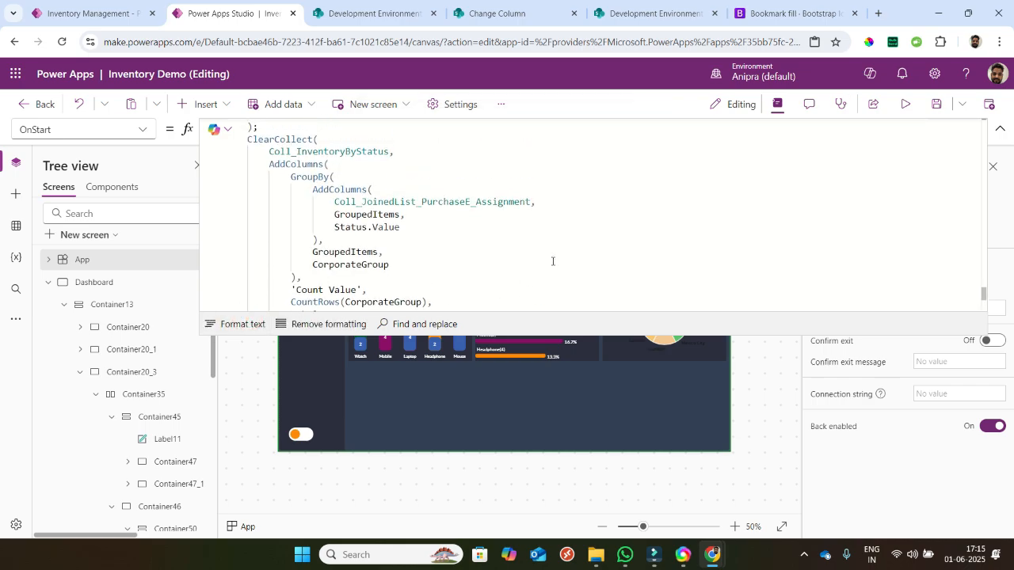
left_click_drag(769, 335, 769, 464)
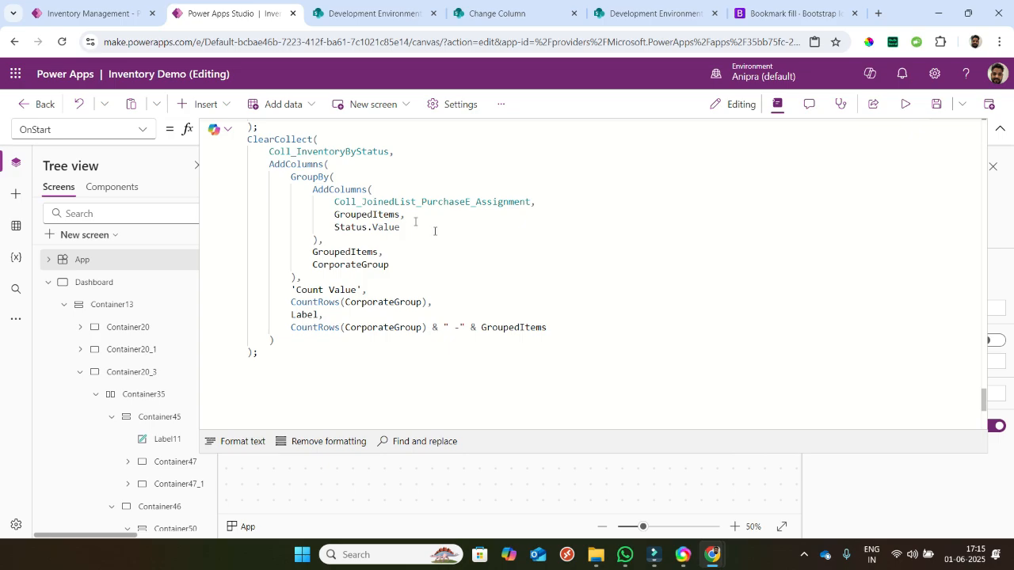
right_click(148, 268)
left_click(174, 340)
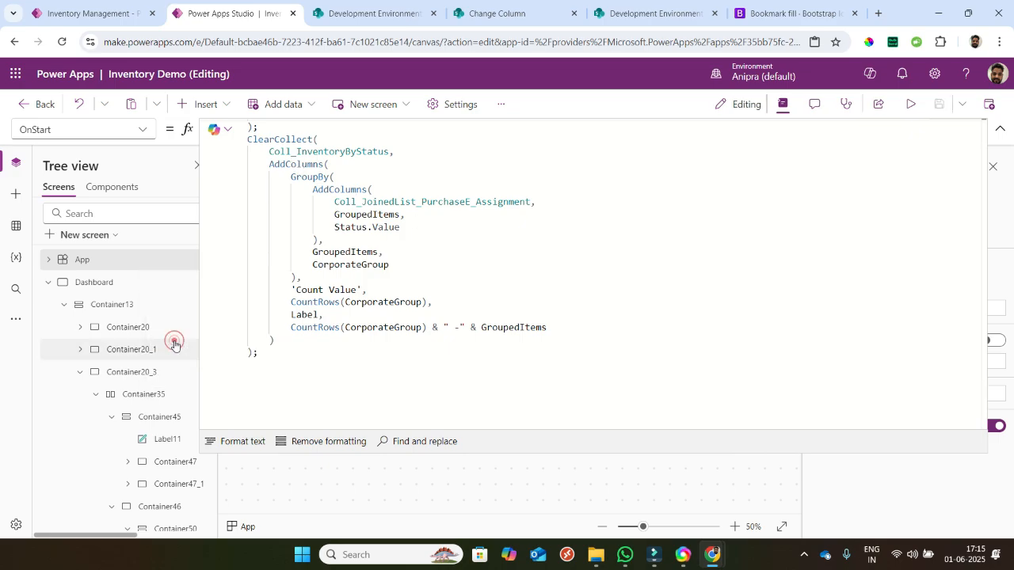
left_click(1000, 129)
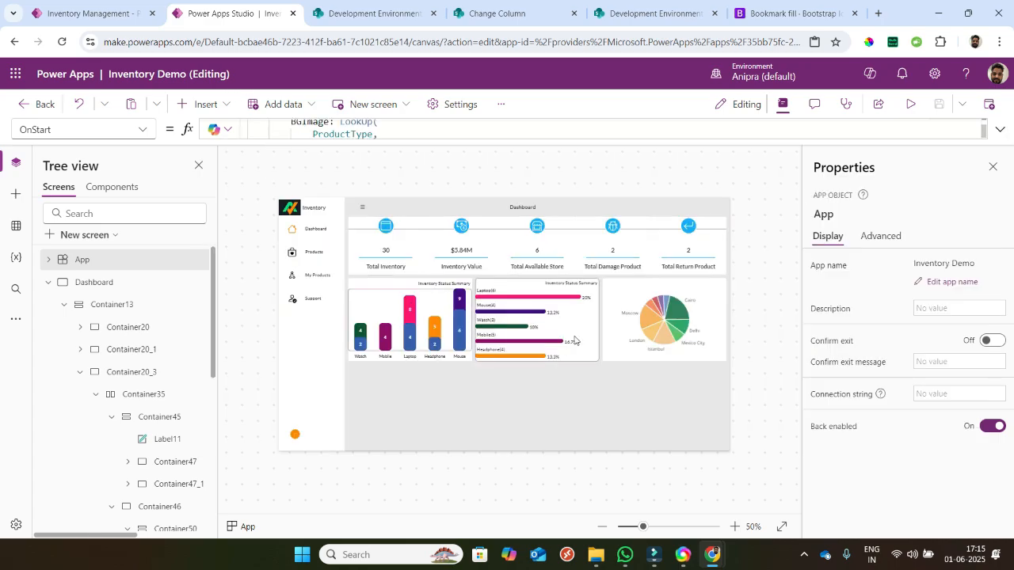
- Replace the pie chart's sample Items data with a Sort formula whose source is Coll_InventoryByStatus
left_click(650, 331)
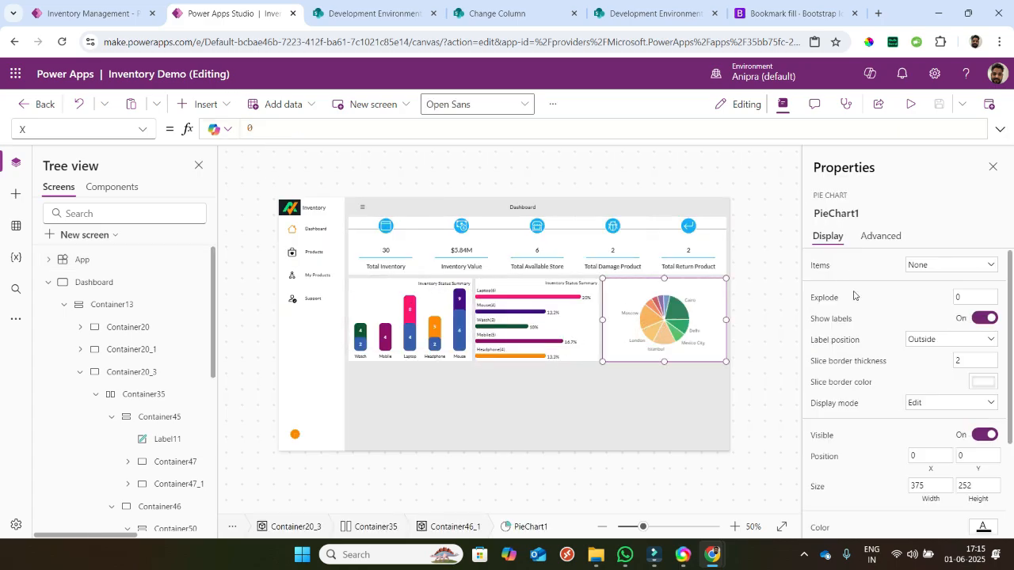
left_click(814, 269)
left_click_drag(247, 128, 326, 128)
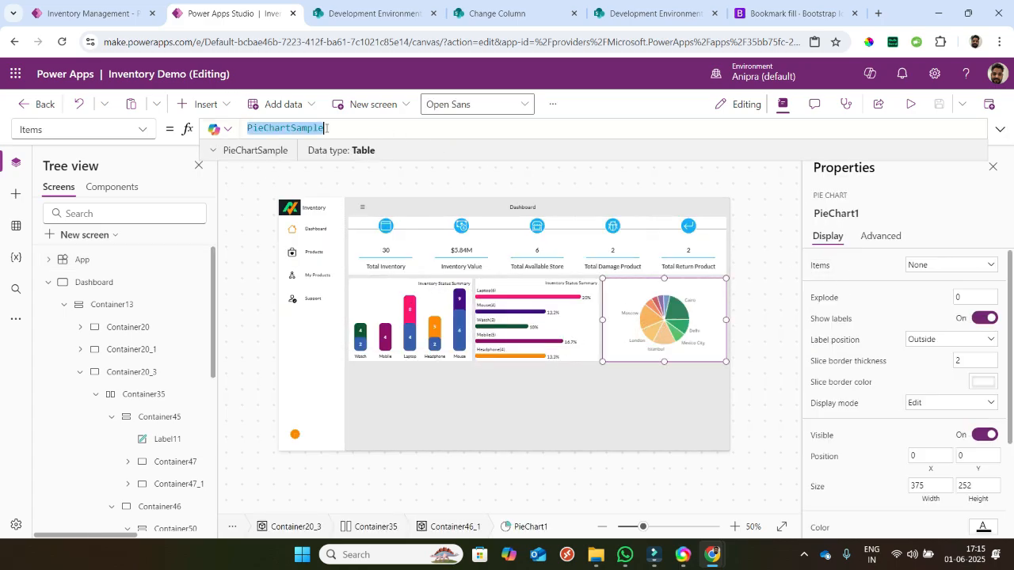
type("Sort(")
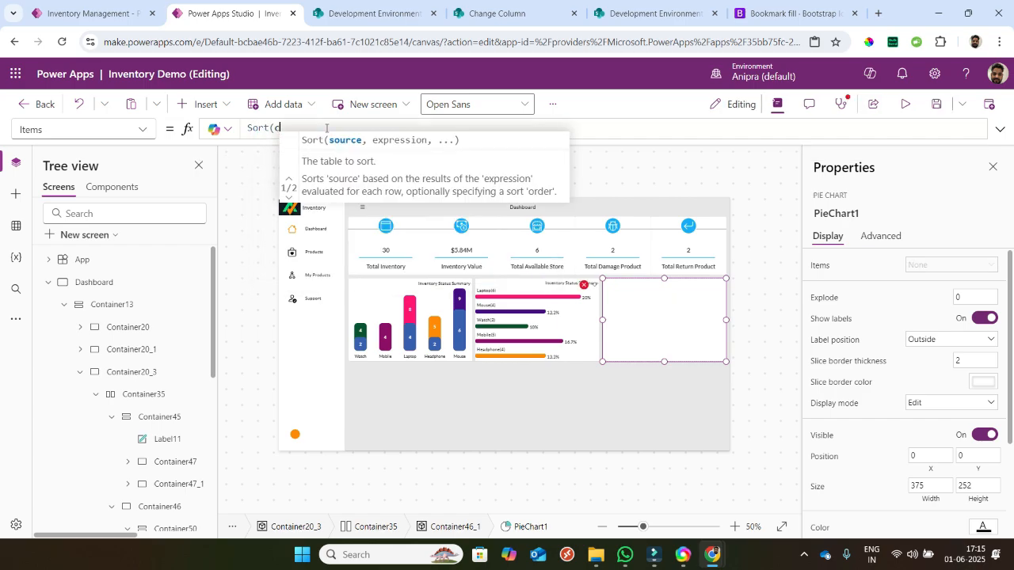
type("coll")
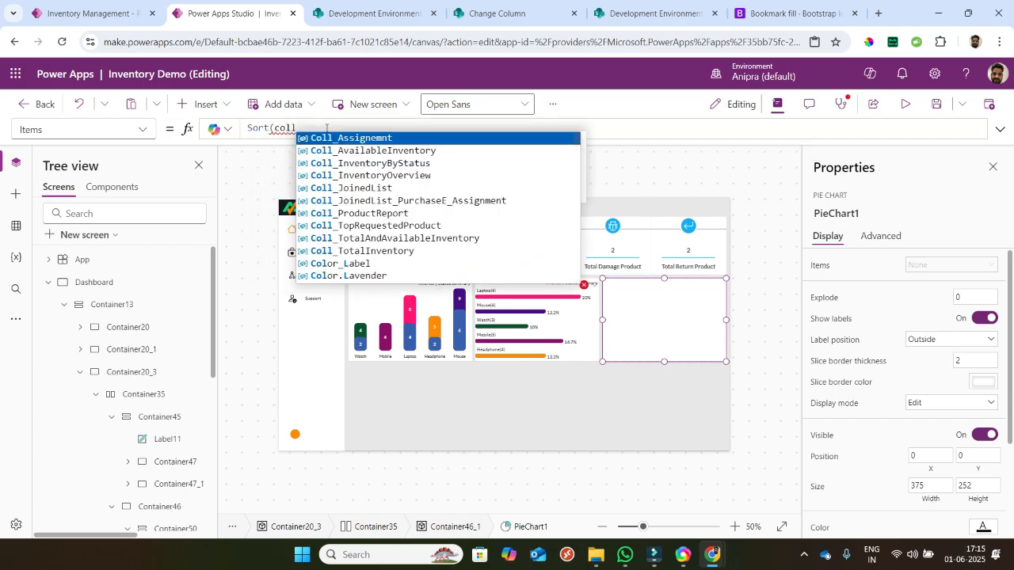
key("Down")
key("Down")
key("Tab")
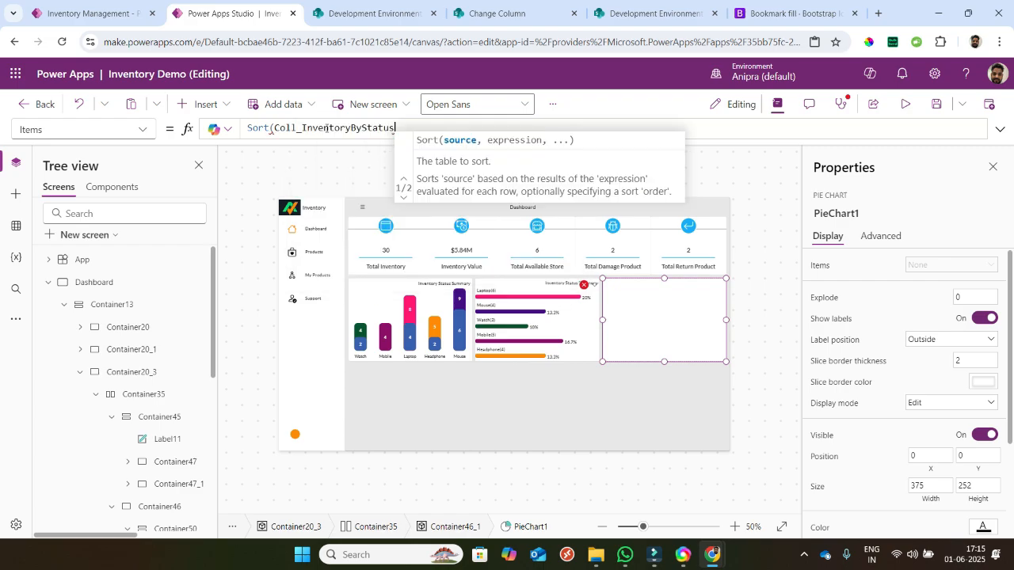
- Complete the pie chart's Sort formula with "CorporateGroup" in quotes as the sort expression and SortOrder.Ascending as the order
type(",")
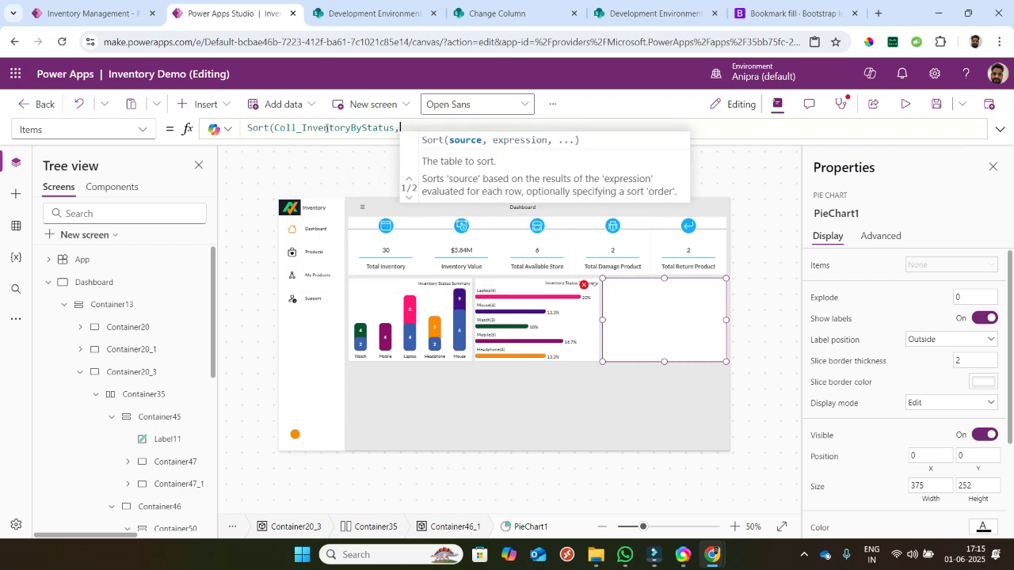
key("Down")
key("Tab")
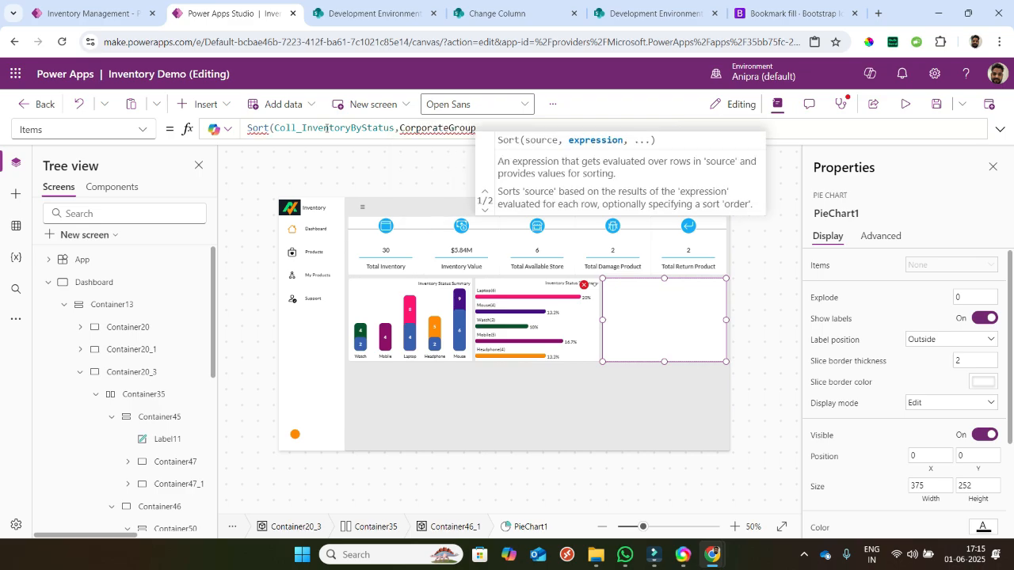
type("\"")
key("Left")
key("Left")
key("Left")
key("Left")
key("Left")
key("Left")
key("Left")
key("Left")
key("Left")
key("Left")
key("Left")
key("Left")
key("Left")
key("Left")
key("Left")
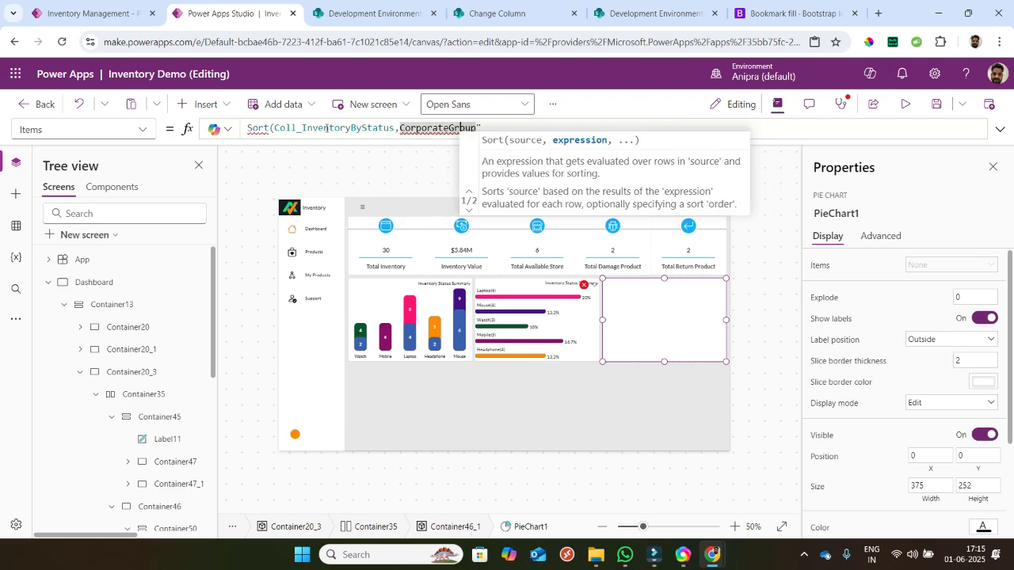
type("\"")
key("End")
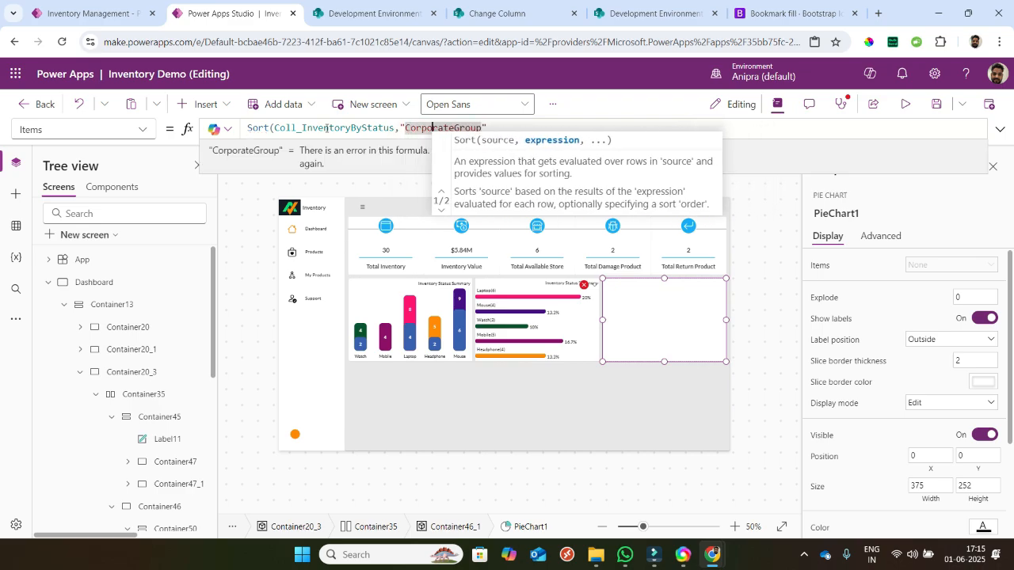
type(",")
type("sort")
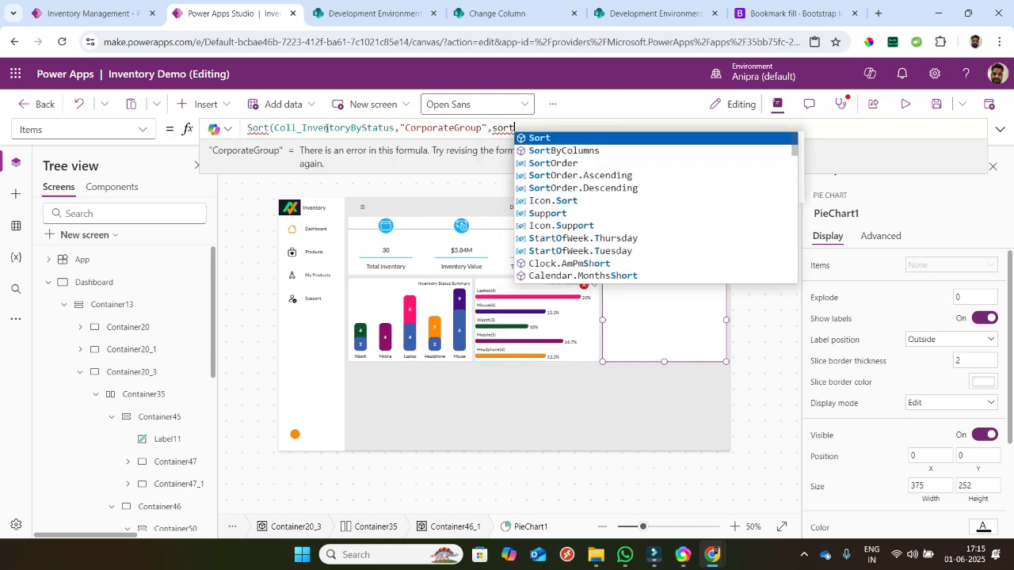
type("ord")
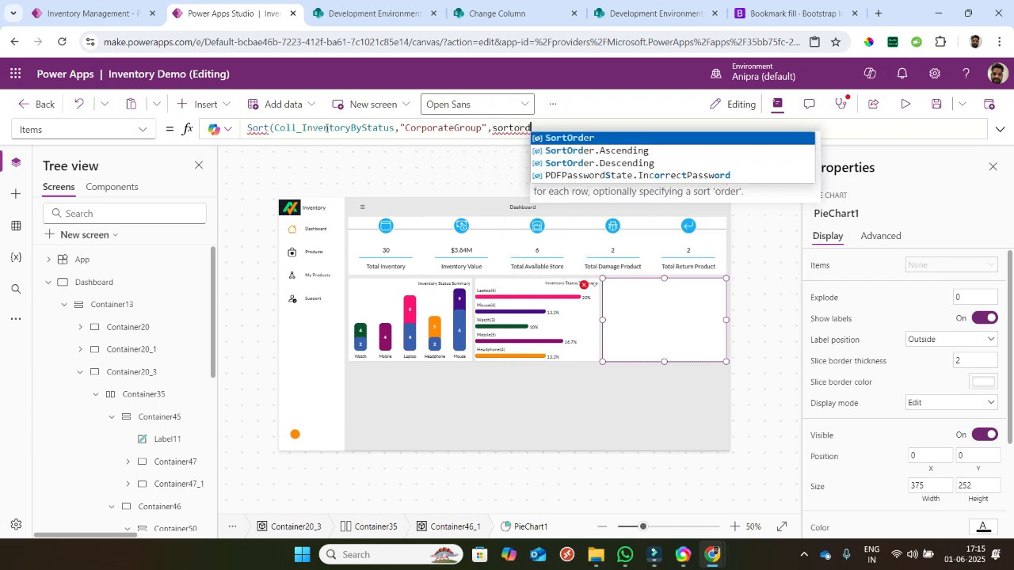
key("Down")
key("Tab")
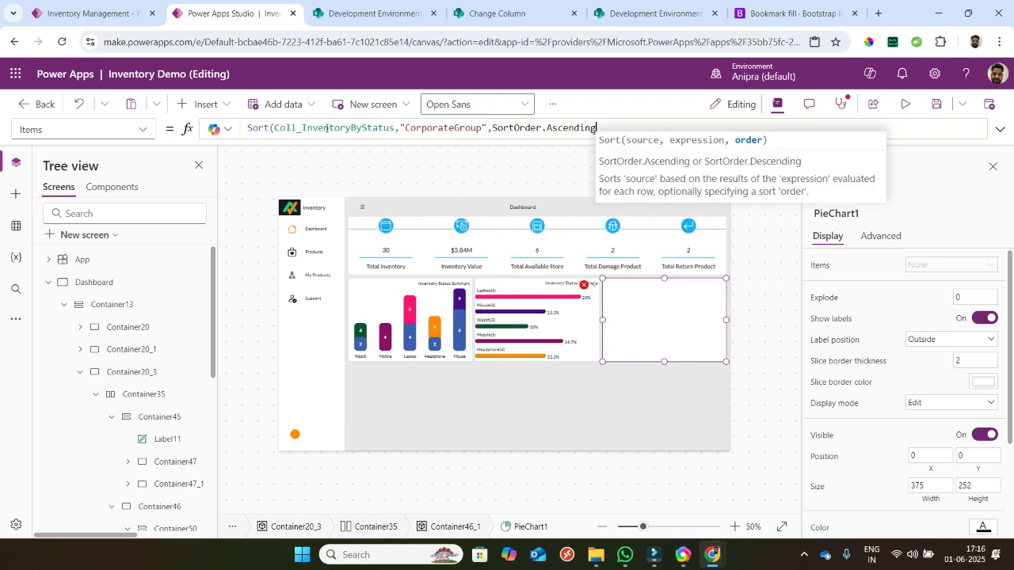
type(")")
- Insert a circle shape into the pie chart's container
left_click(143, 410)
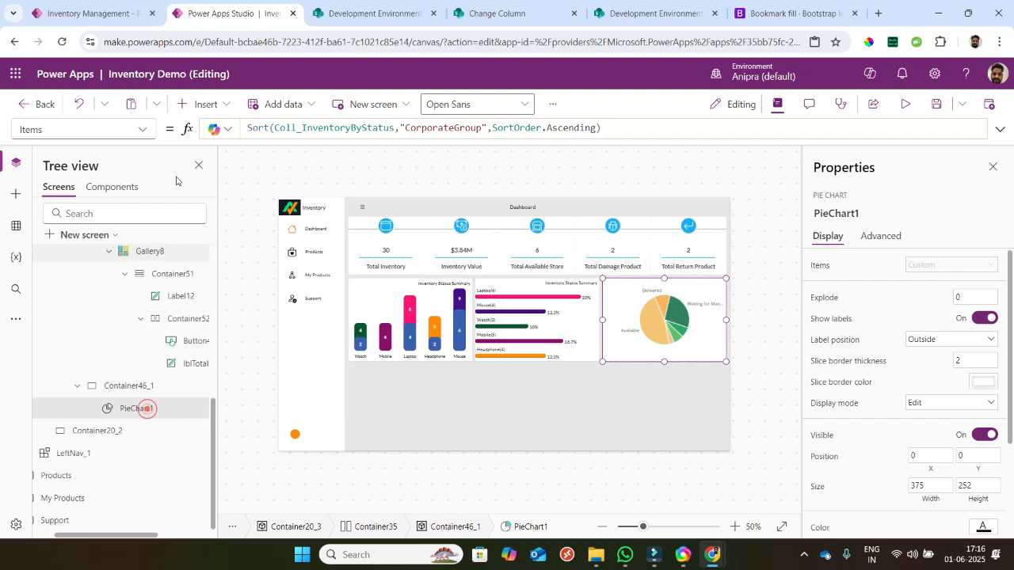
left_click(205, 103)
left_click(233, 134)
type("circ")
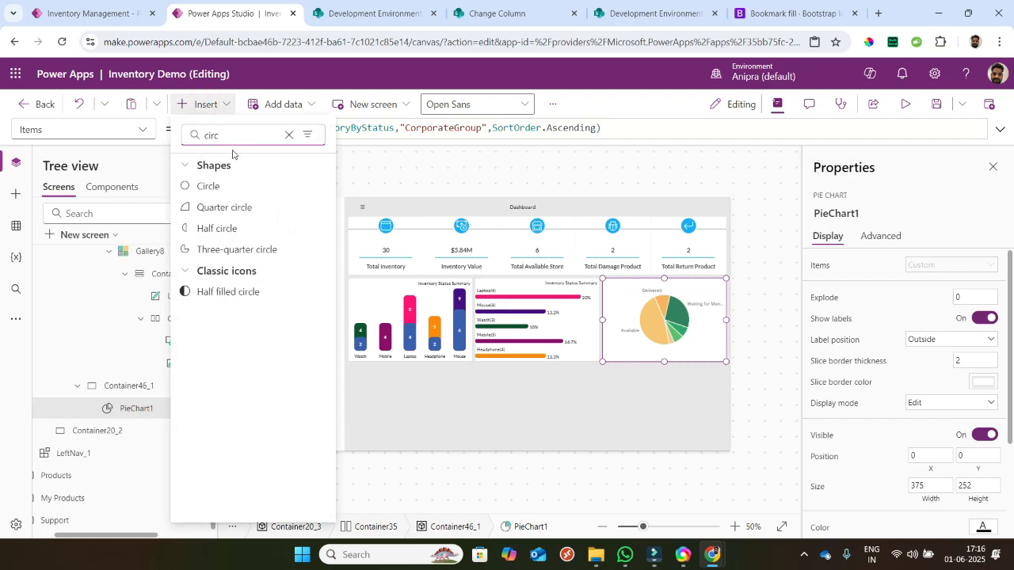
left_click(206, 185)
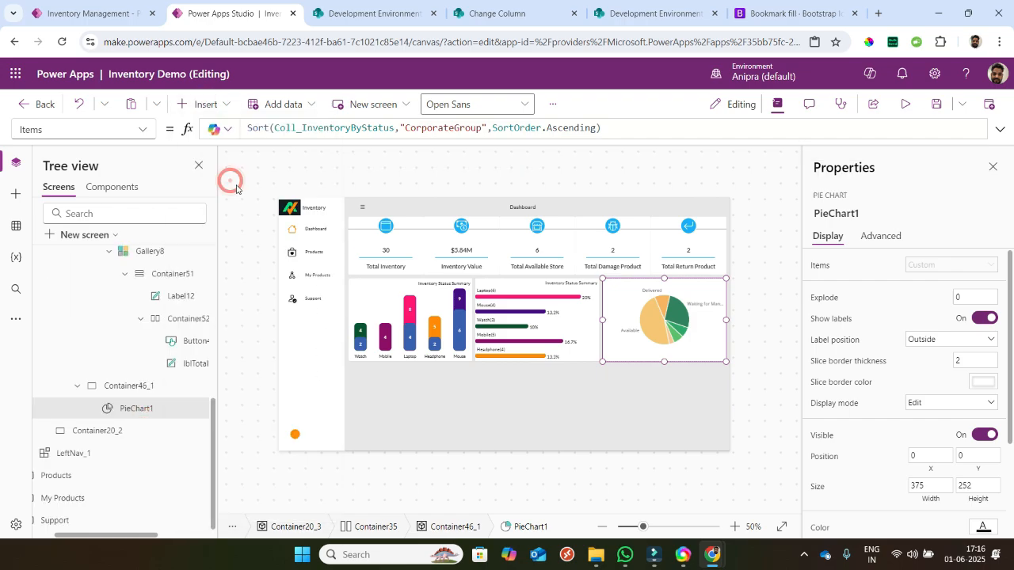
- Set the circle's height to Parent.Height*42% and its width to Self.Height
left_click(971, 362)
type("Parent.Height")
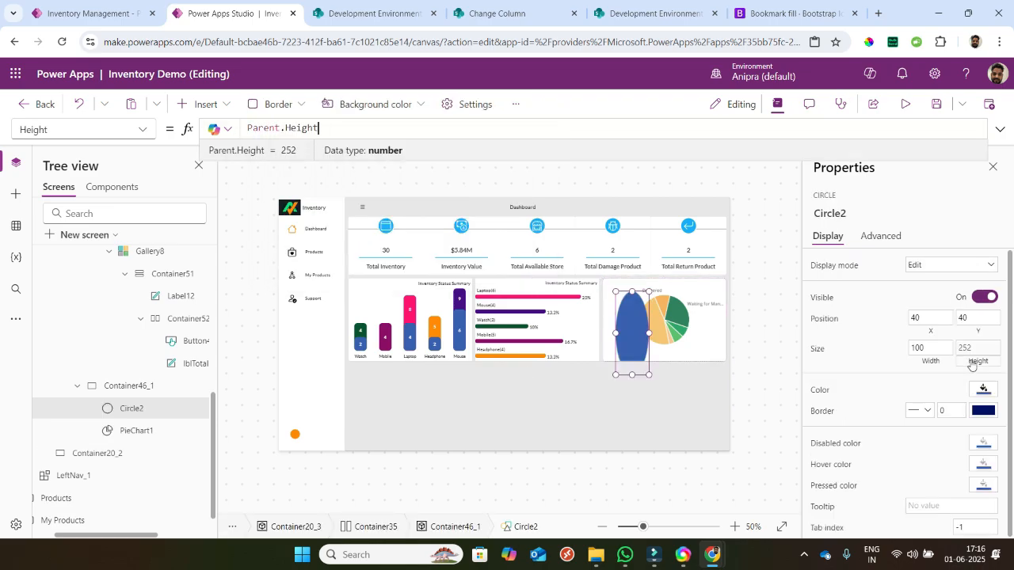
key("ctrl+z")
type("Parent.Height*42%")
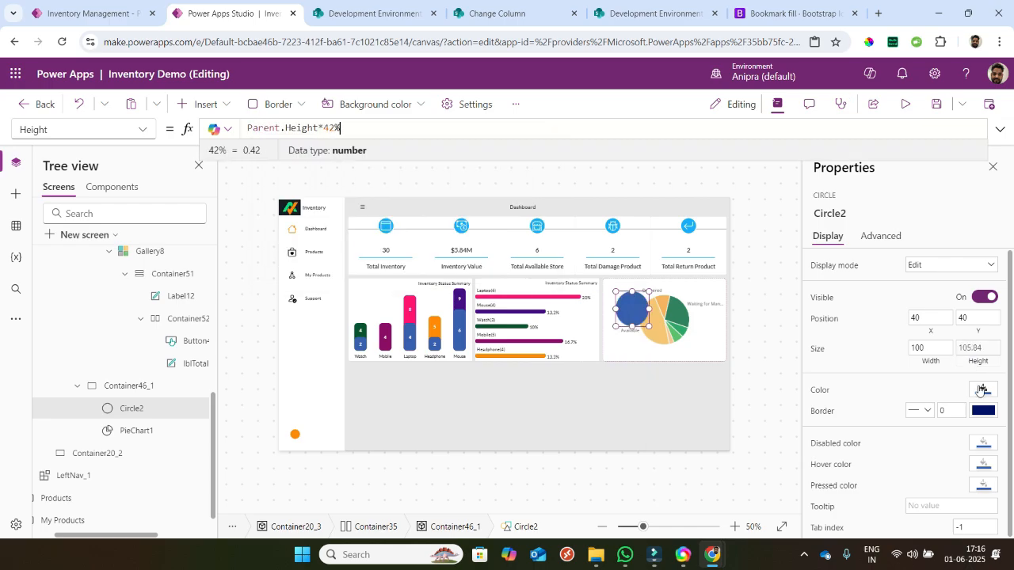
left_click(931, 368)
type("Self.Height")
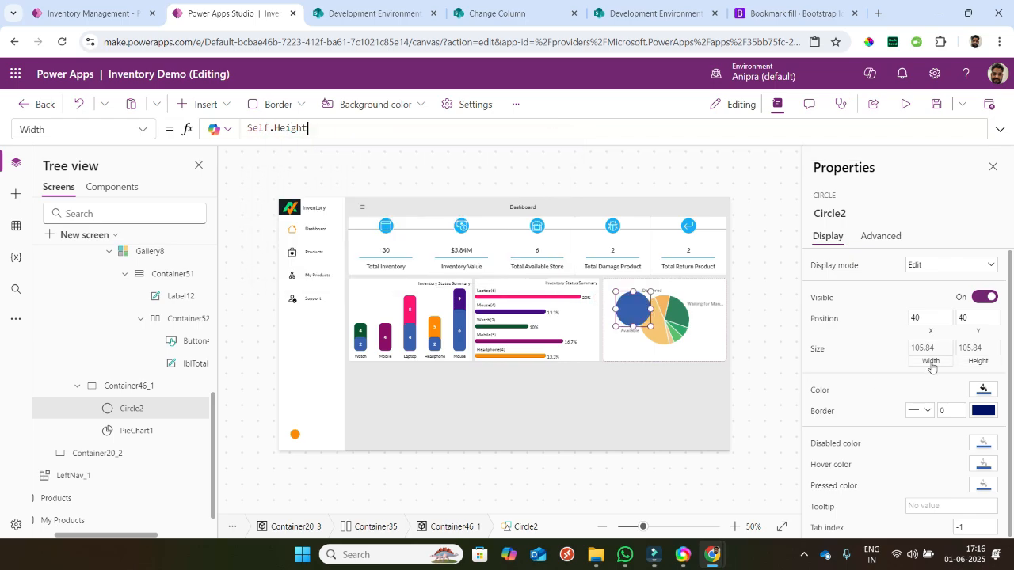
- Center the circle horizontally by setting its X position to (Parent.Width-Self.Width)/2
left_click(926, 333)
type("(parent.w")
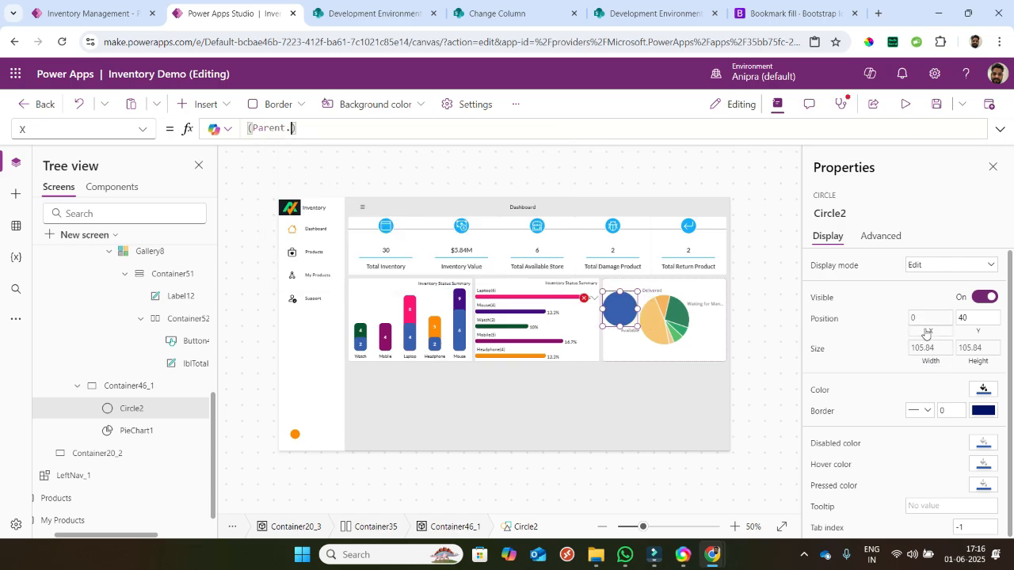
type("idth-self")
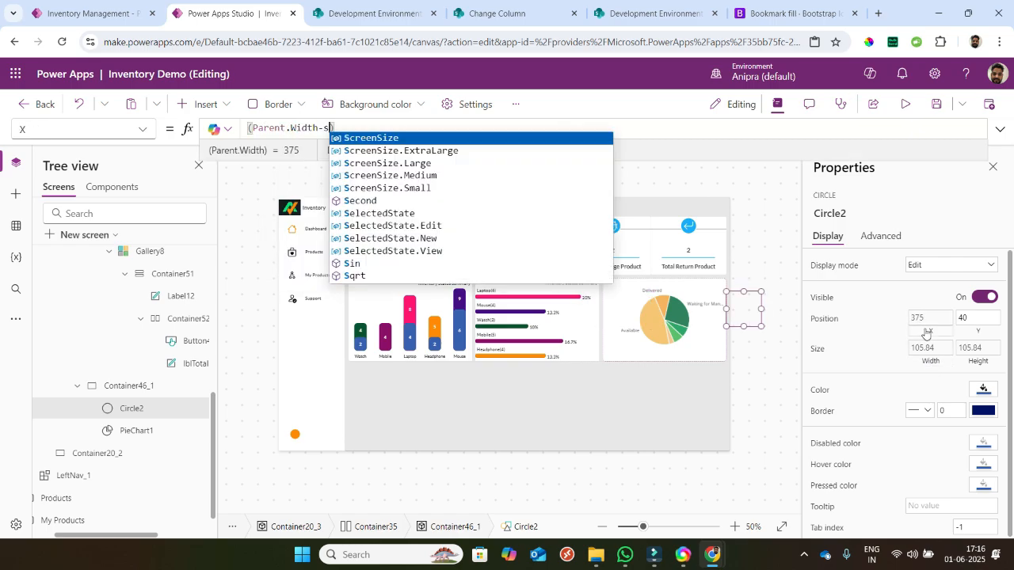
type(".Width)/2")
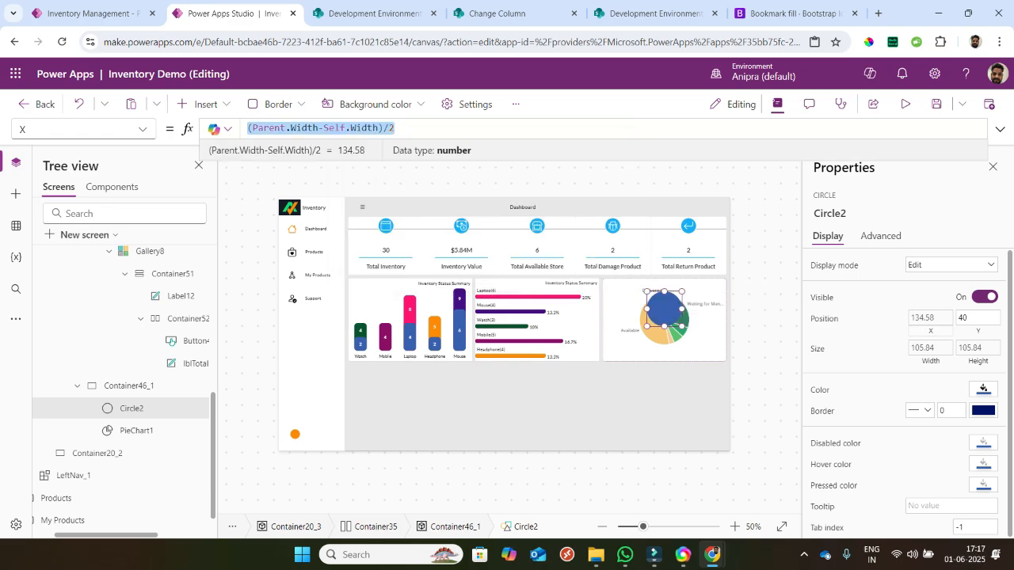
- Center the circle vertically by reusing the X formula for its Y position, changed to (Parent.Height-Self.Height)/2
left_click(978, 337)
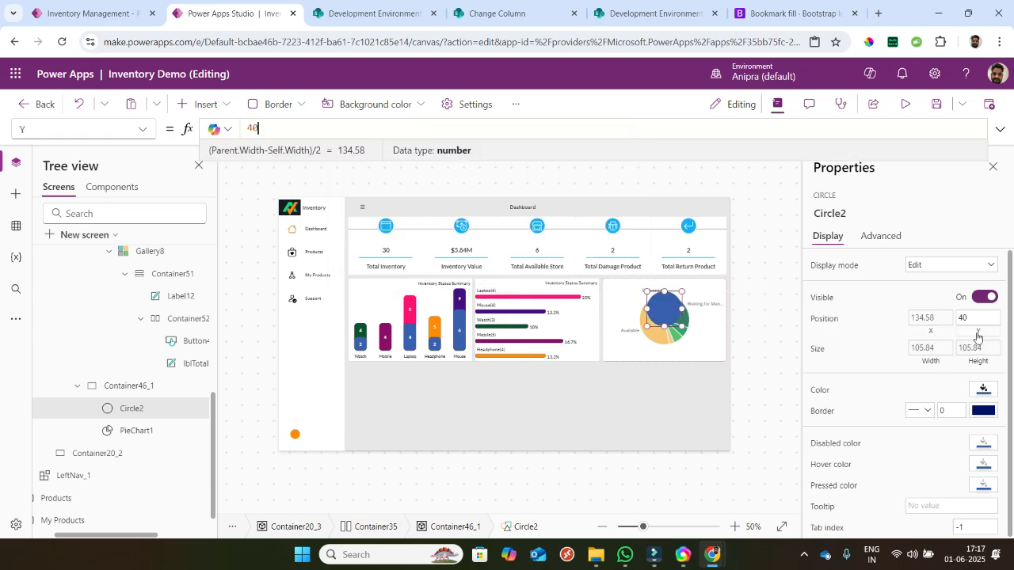
type("(Parent.Width-Self.Width)/2")
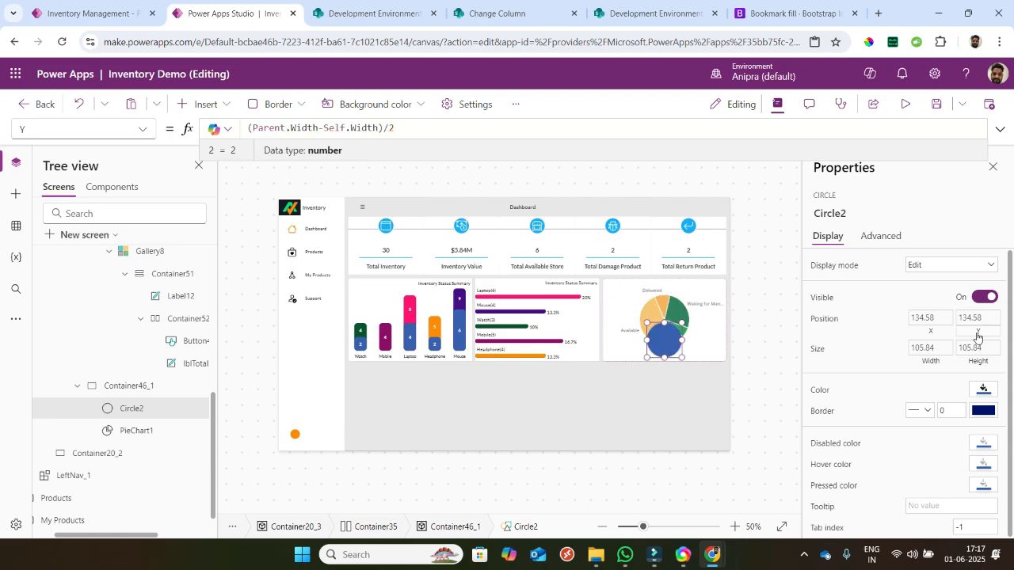
double_click(311, 127)
type("Height")
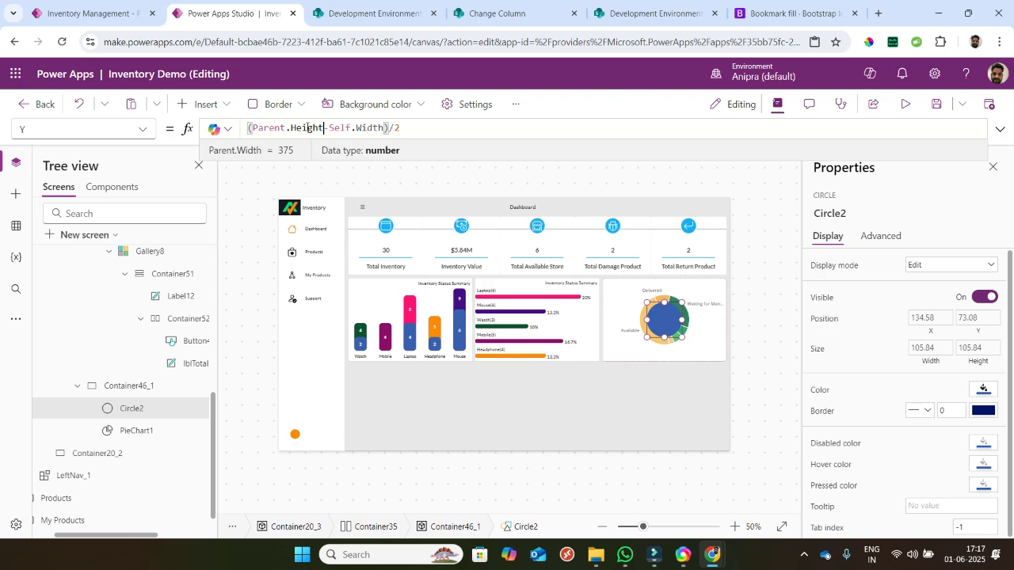
double_click(366, 128)
type("Height")
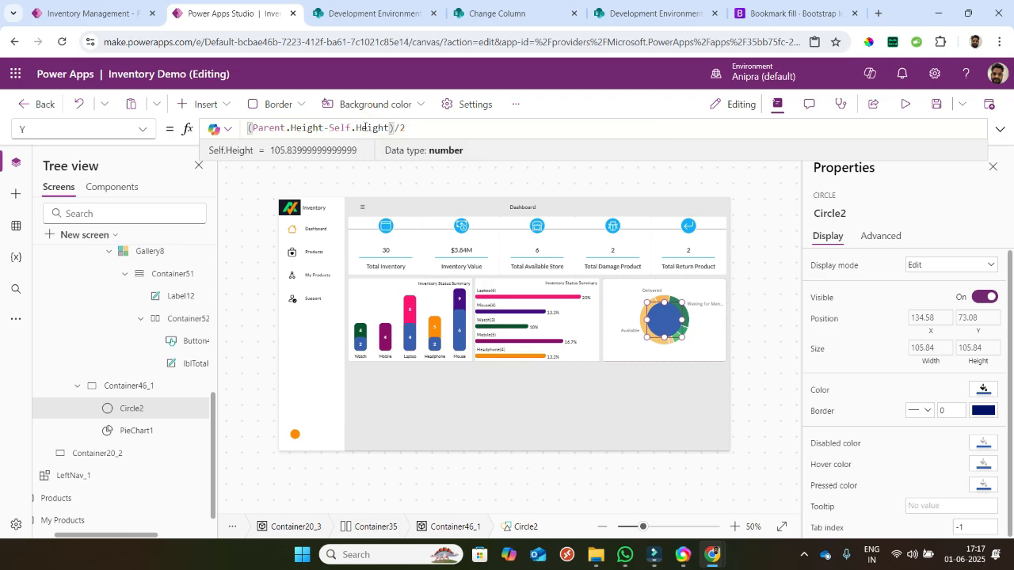
- Set the circle's fill to Color_FillInner
left_click(832, 391)
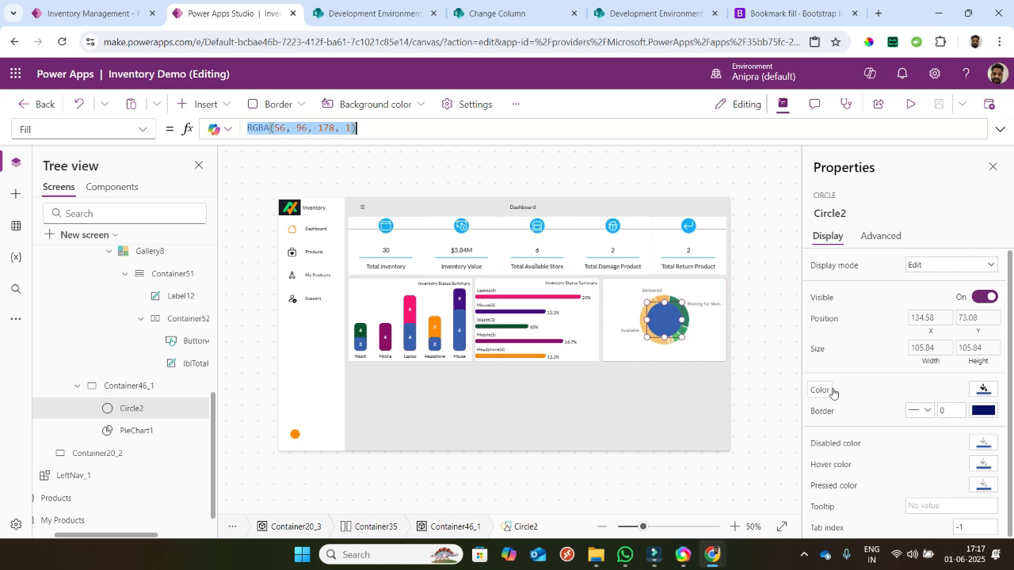
type("color_fil")
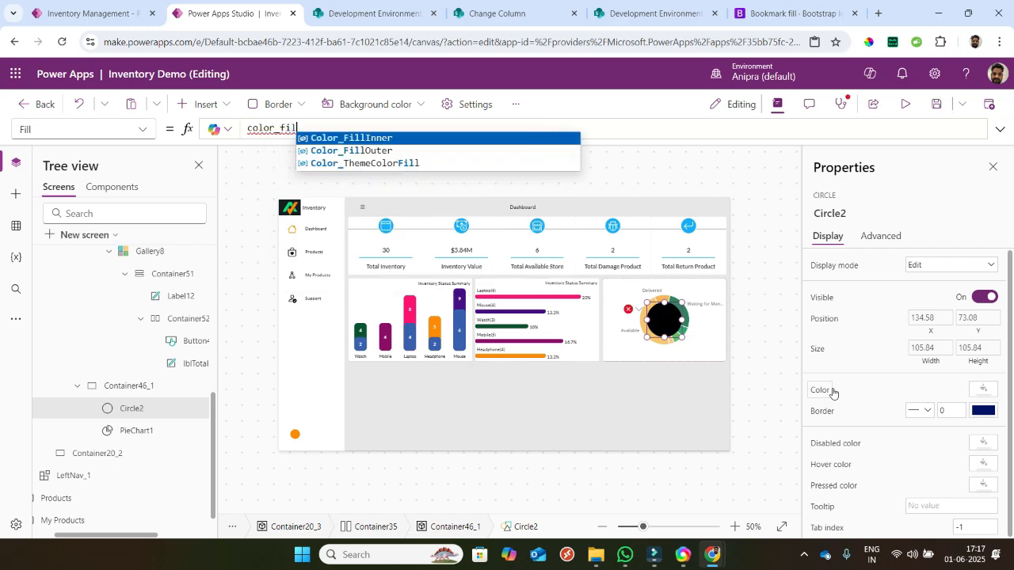
key("Tab")
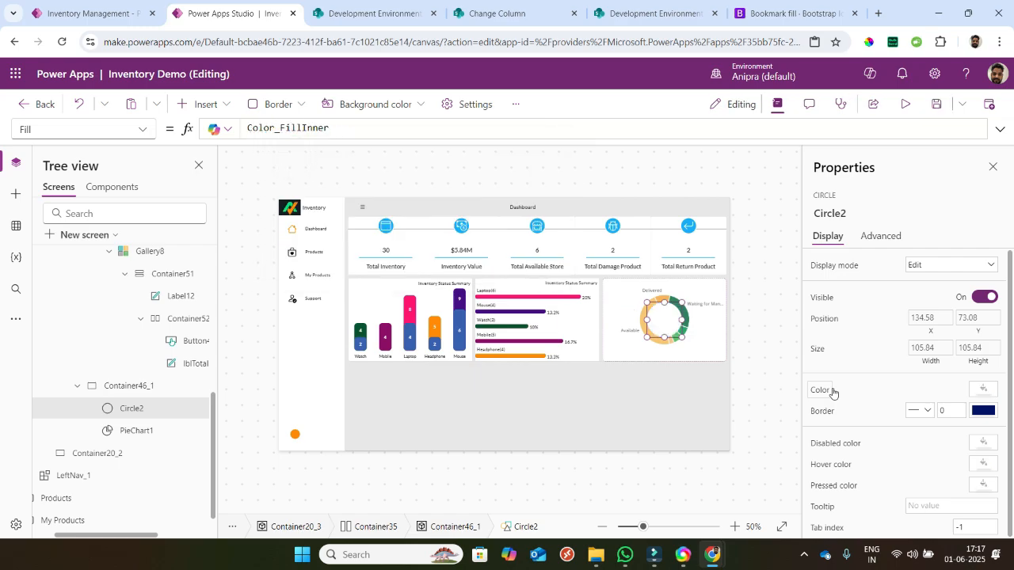
- Set the pie chart's labels to the Label column and its series to Count Value
left_click(131, 430)
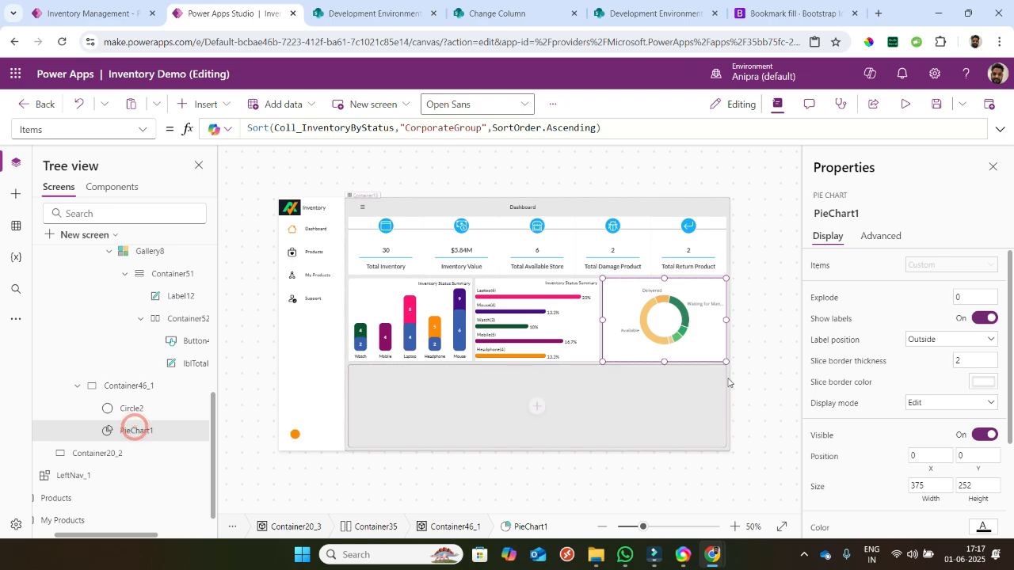
left_click(881, 235)
scroll(895, 386, "down", 3)
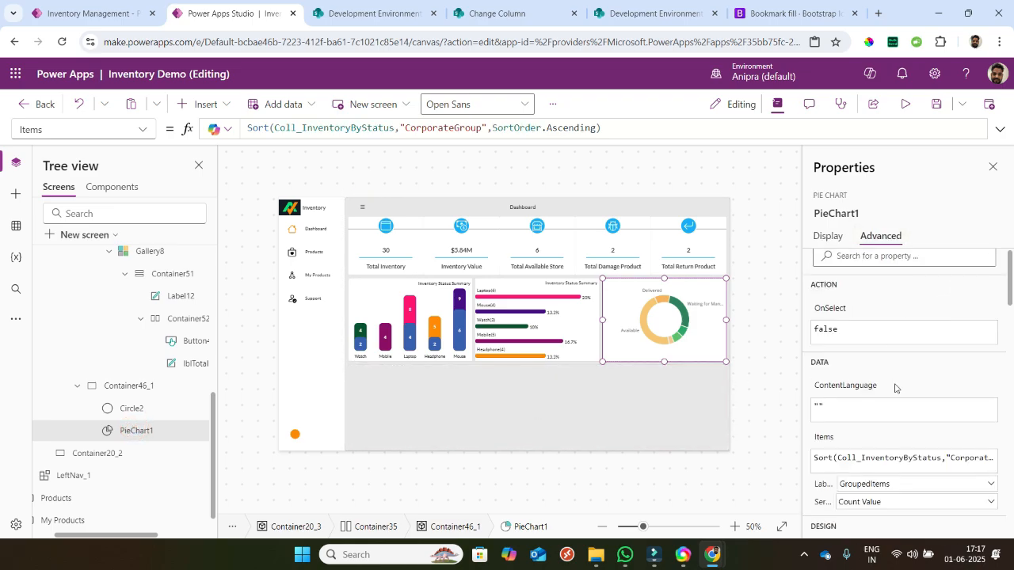
left_click(885, 353)
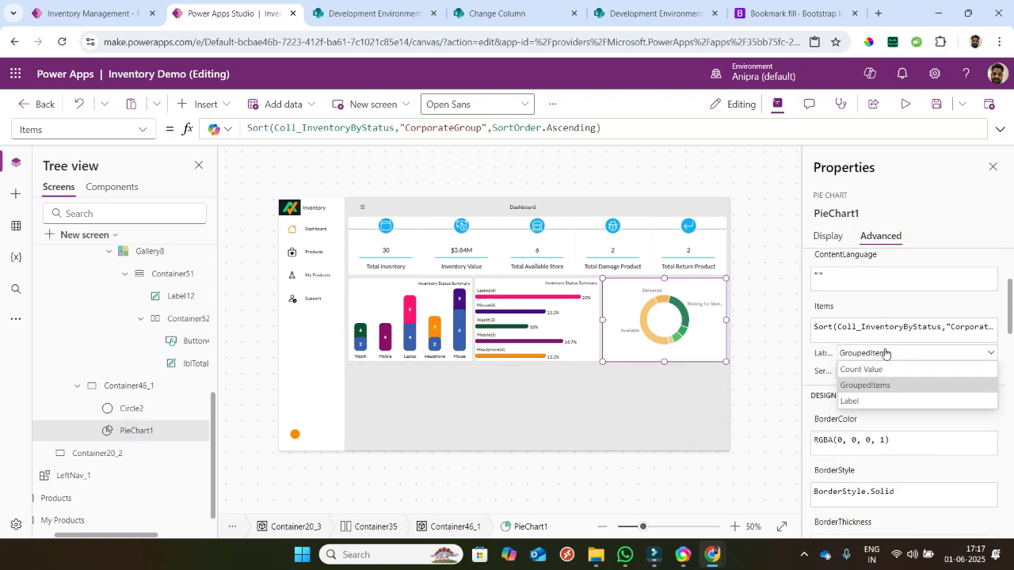
left_click(871, 369)
left_click(887, 371)
left_click(875, 400)
left_click(868, 374)
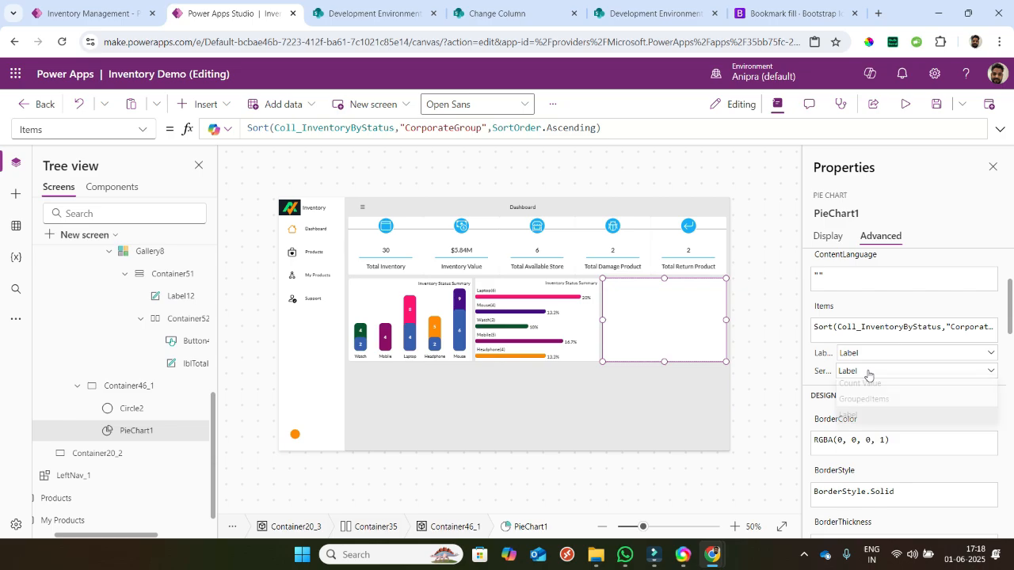
left_click(869, 387)
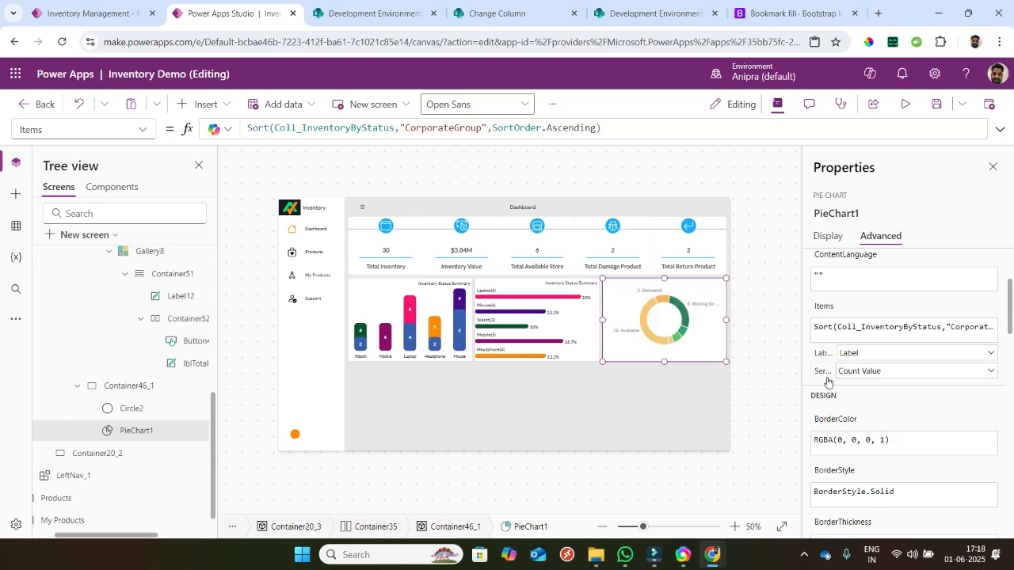
- Replace the pie chart's ItemColorSet with the copied palette that starts with RGBA(140, 14, 108, 1) and RGBA(10, 84, 48, 1)
scroll(823, 378, "down", 5)
left_click(848, 369)
left_click(1000, 128)
triple_click(727, 224)
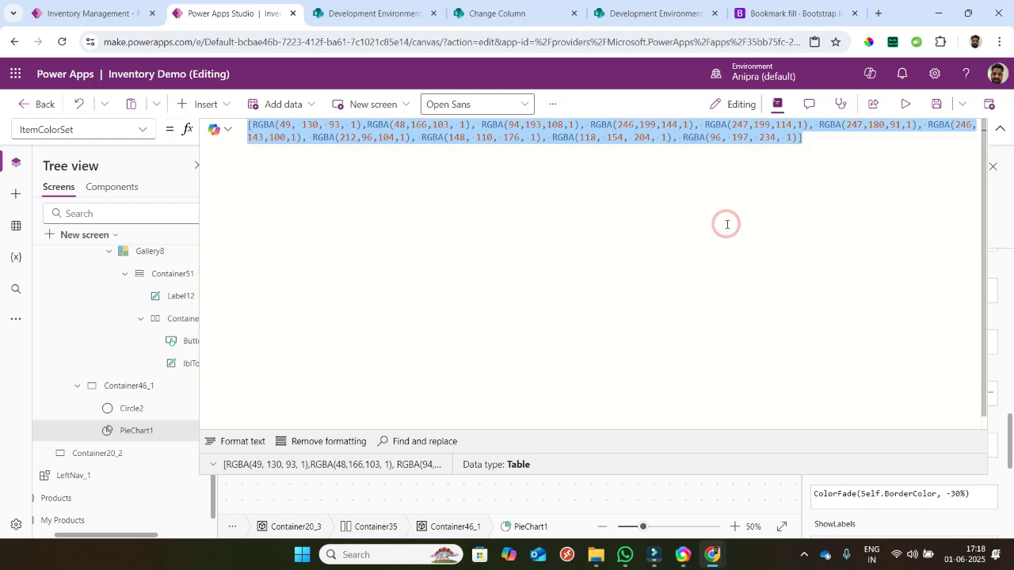
key("ctrl+v")
scroll(645, 229, "up", 5)
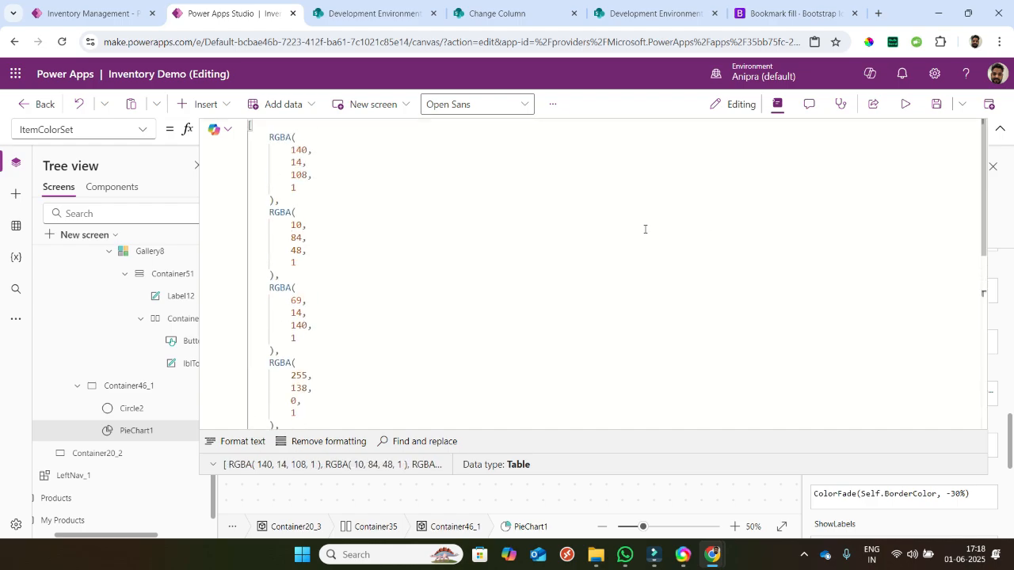
- Close the palette formula, set the circle's display mode to View, and preview the dashboard
scroll(645, 229, "down", 5)
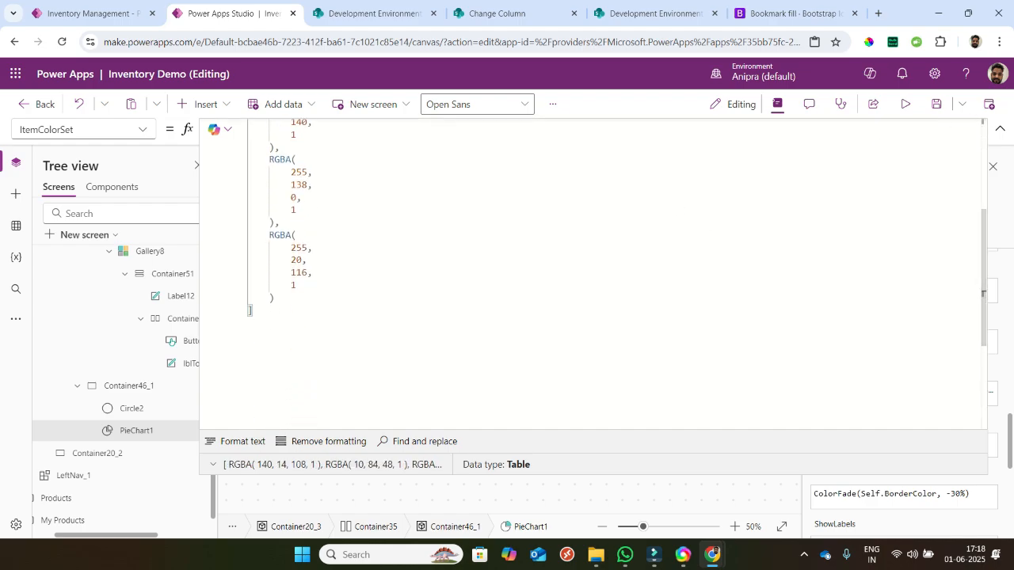
left_click(999, 129)
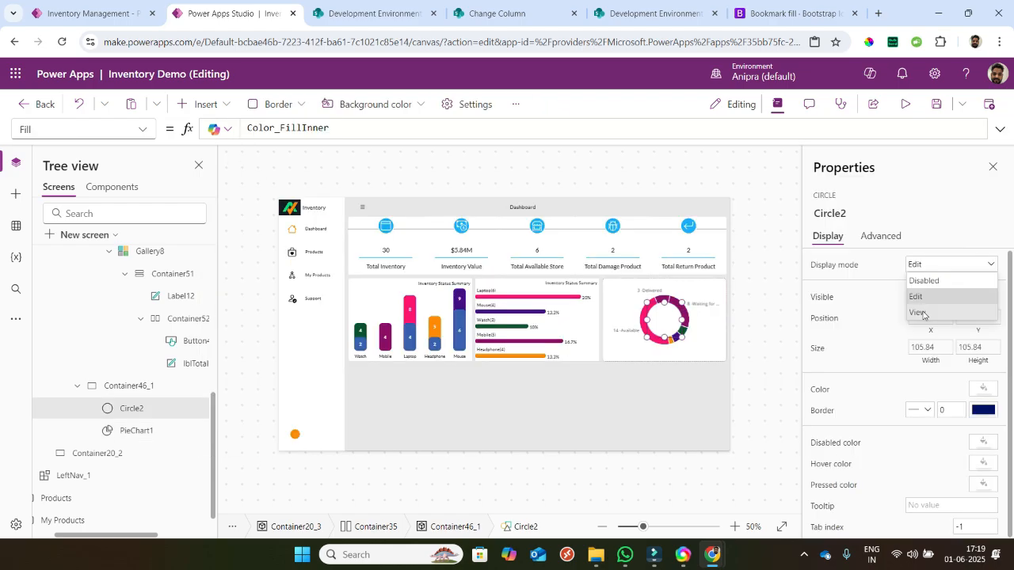
left_click(923, 315)
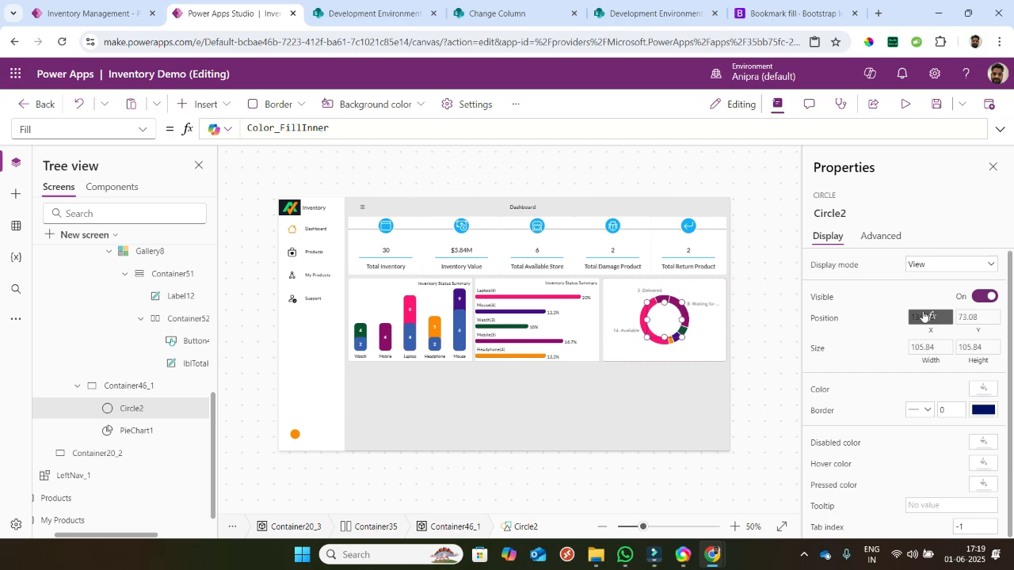
left_click(904, 105)
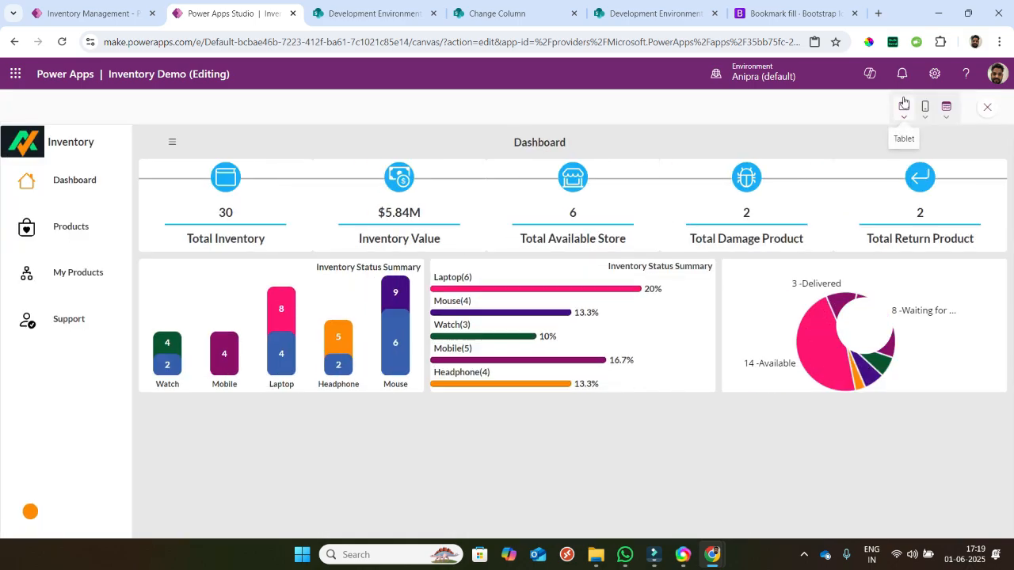
left_click(987, 109)
- Set the pie chart's width to Parent.Width and its height to Parent.Height
left_click(925, 503)
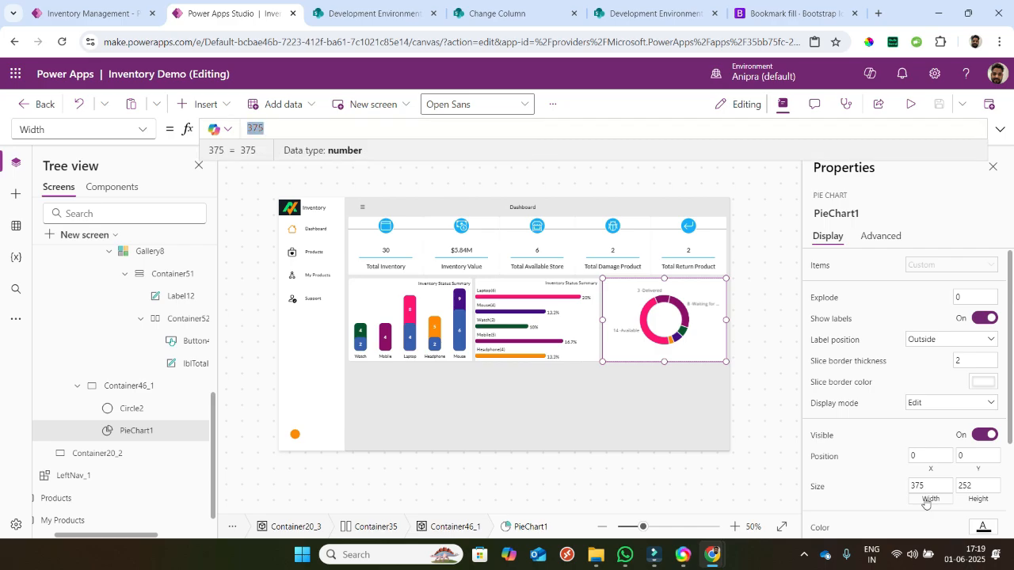
type("pare")
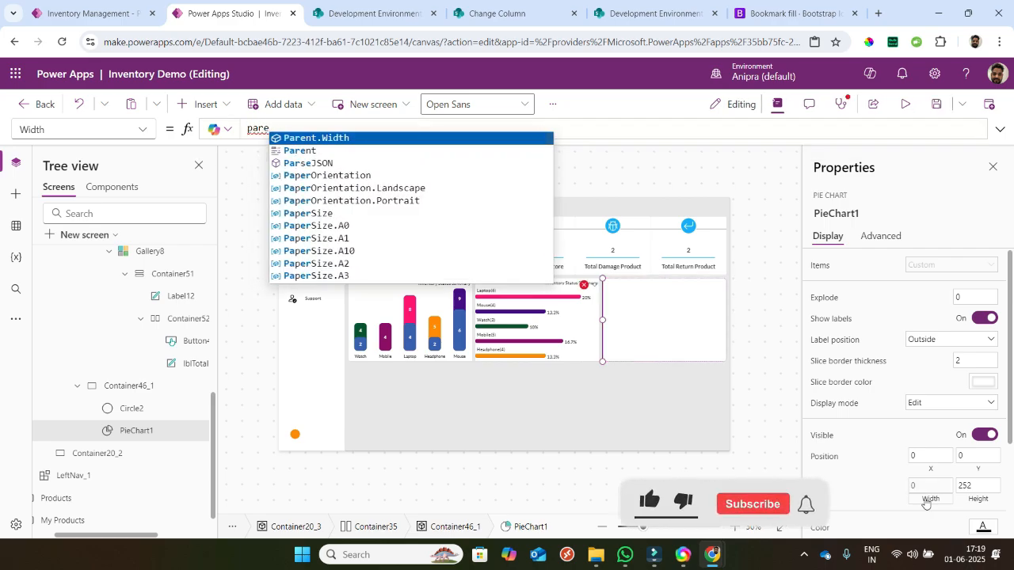
key("Tab")
left_click(979, 501)
key("BackSpace")
key("BackSpace")
key("BackSpace")
type("pa")
key("Tab")
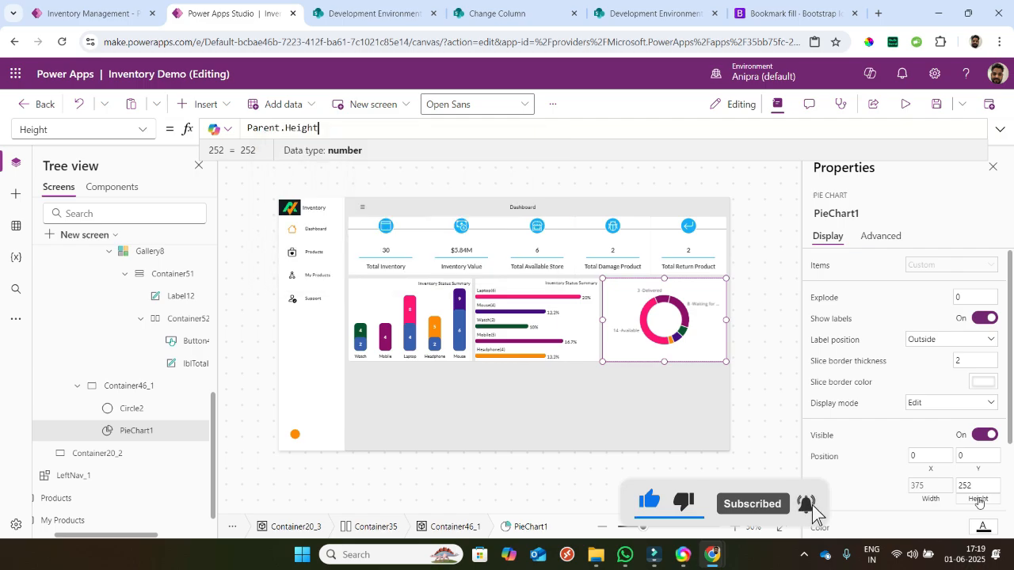
- Preview the dashboard and set the pie chart's slice border thickness to 0
left_click(900, 116)
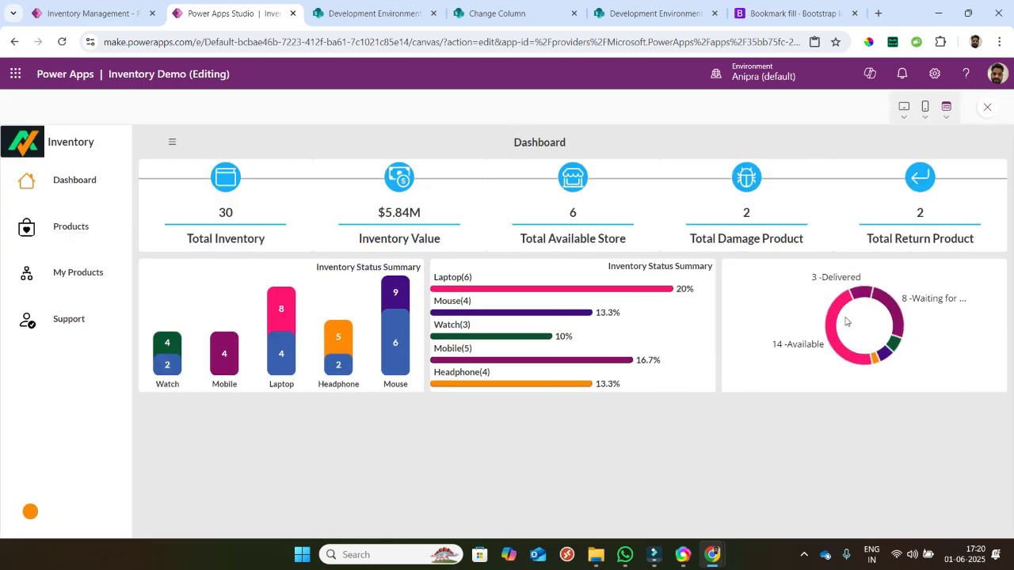
left_click(983, 114)
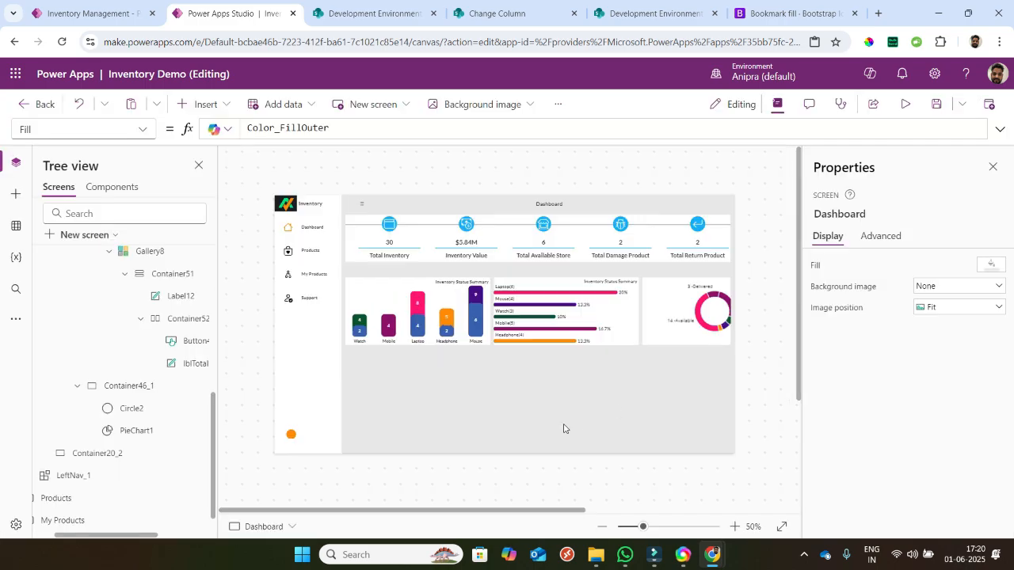
left_click(151, 430)
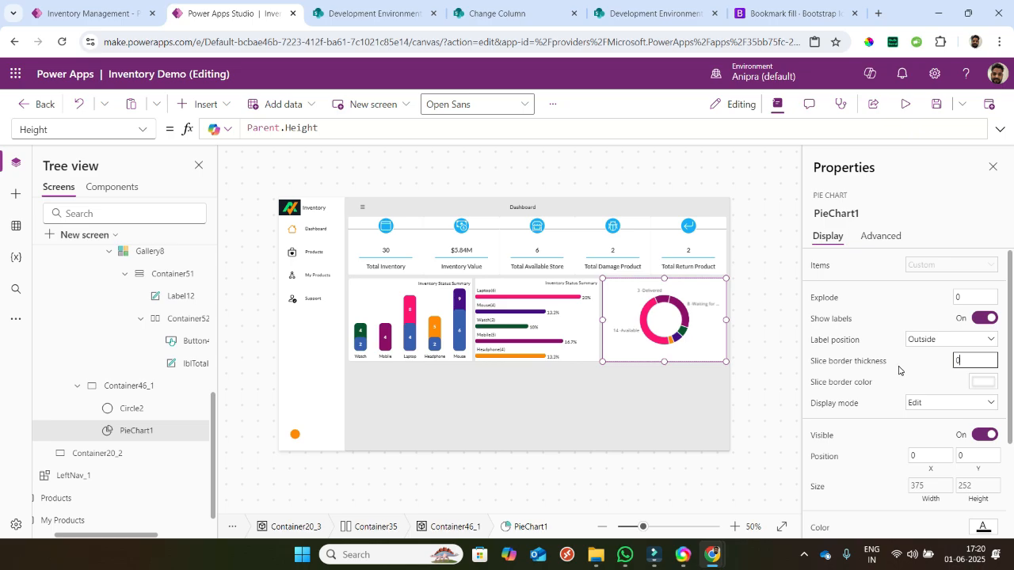
left_click(964, 297)
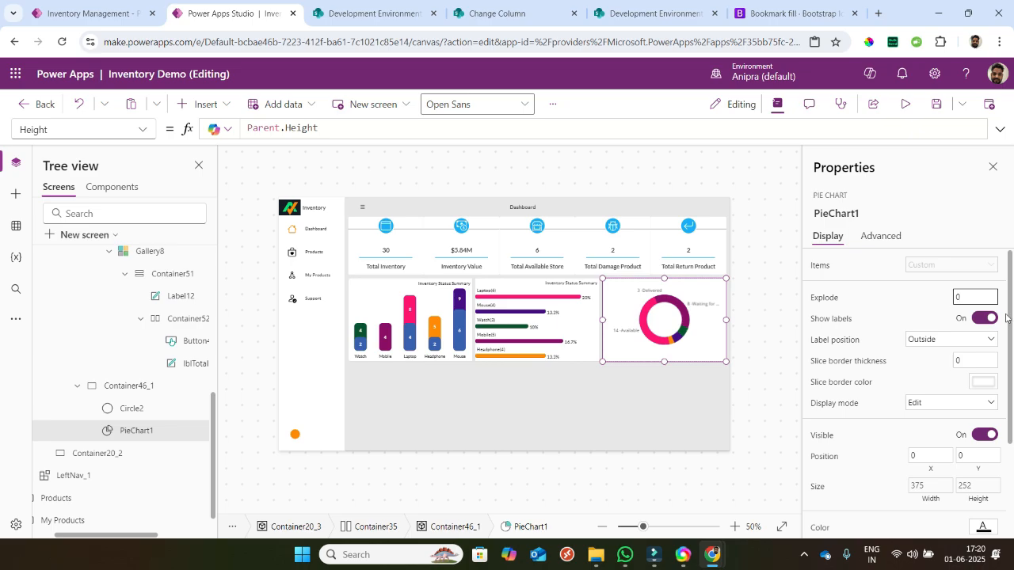
- Insert a text label into the donut chart's container
left_click(208, 106)
type("lab")
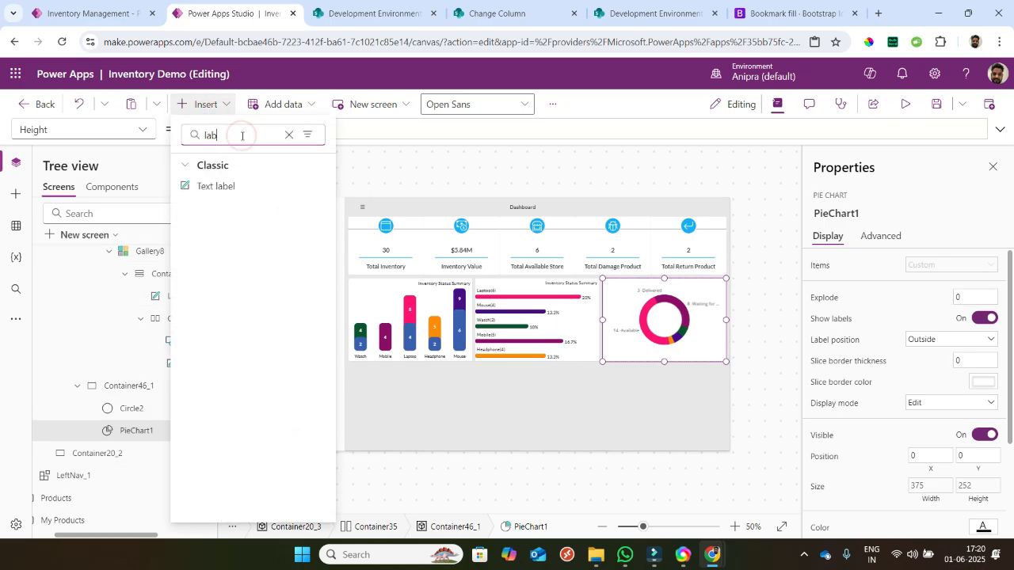
left_click(249, 185)
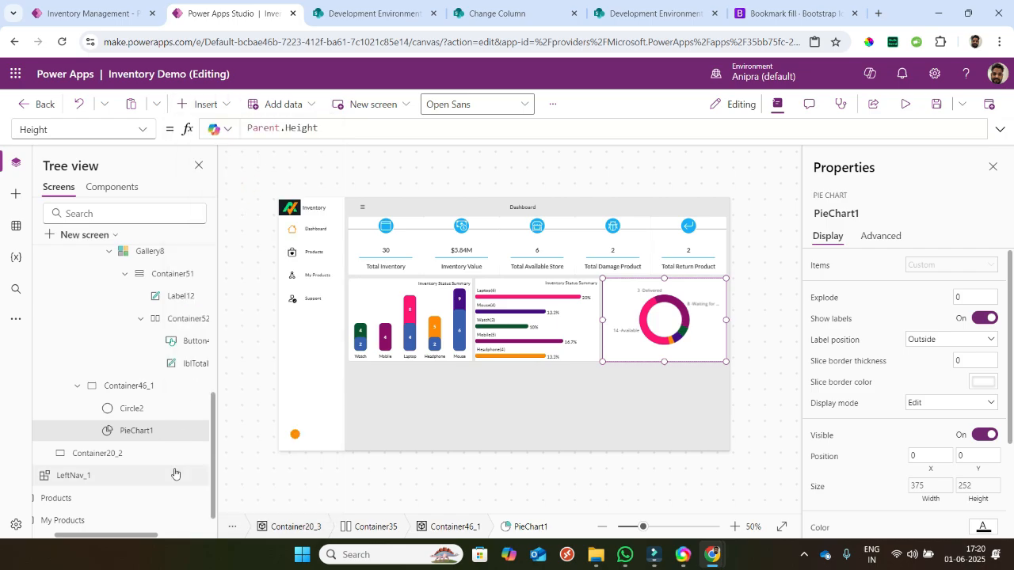
- Set the new label's width to Circle2.Width and its height to 35
left_click(922, 440)
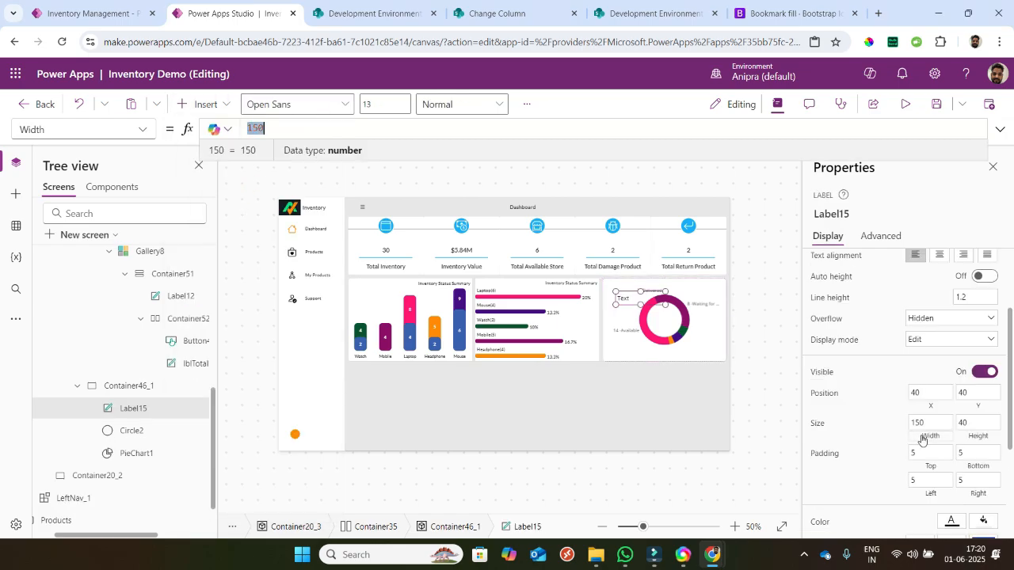
type("circ")
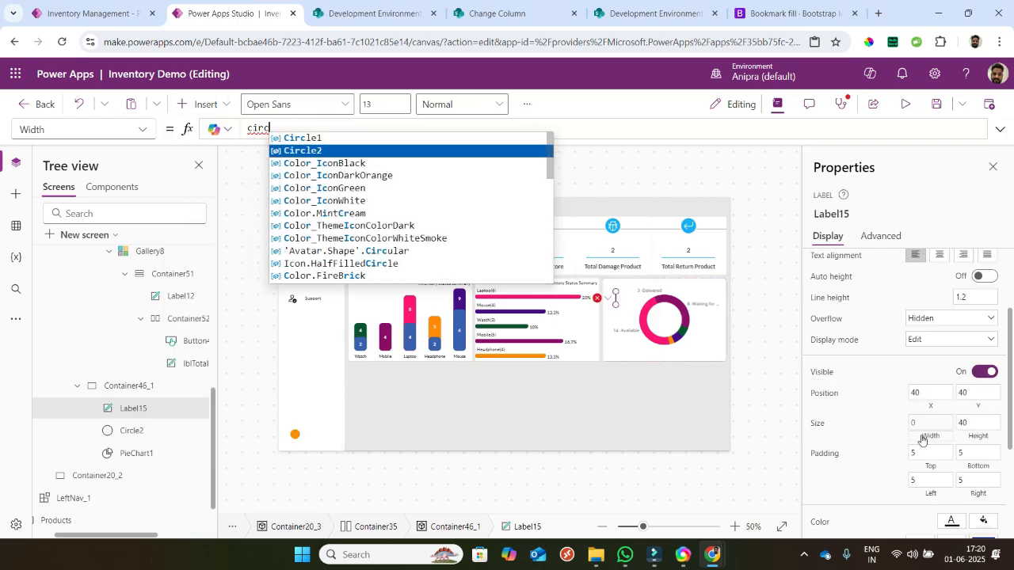
key("Tab")
type(".Width")
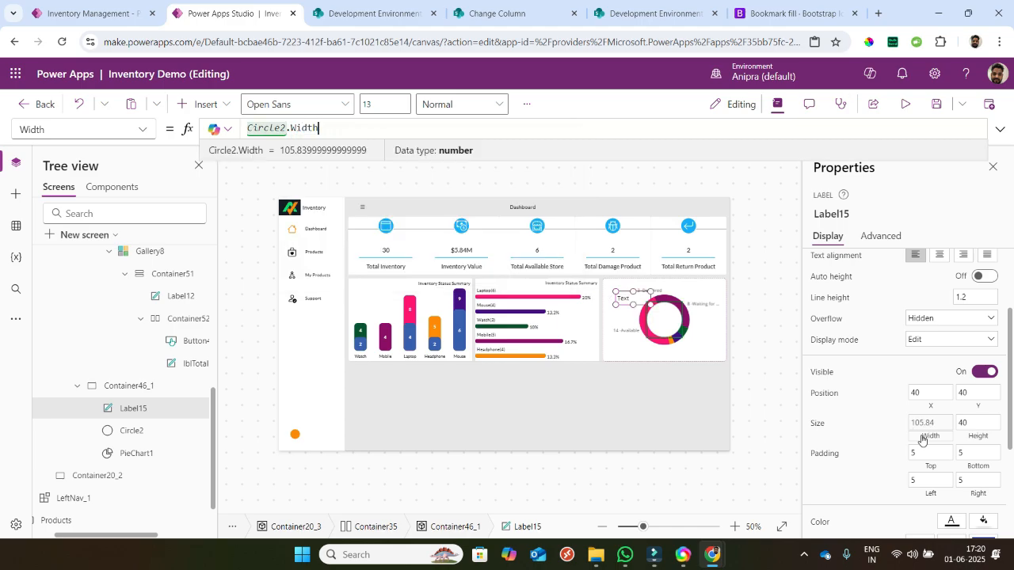
left_click(972, 440)
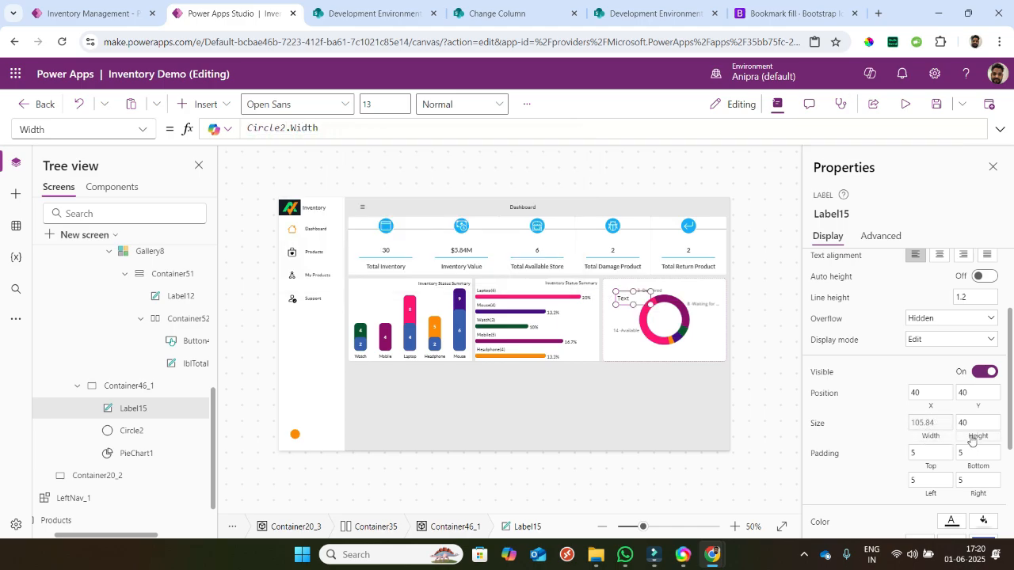
type("35")
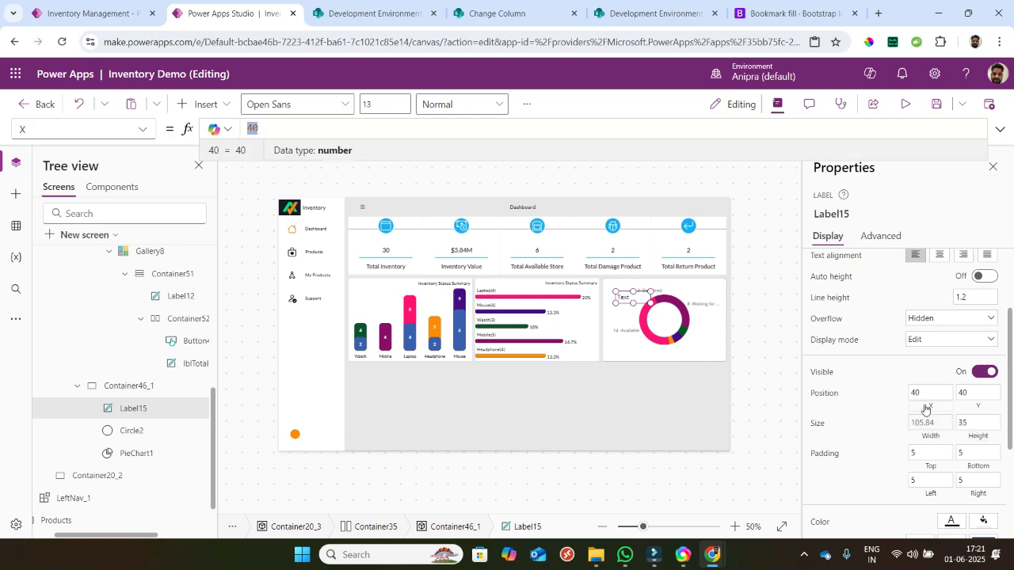
- Center the label horizontally in its container by setting its X position to (Parent.Width-Self.Width)/2
type("Parent")
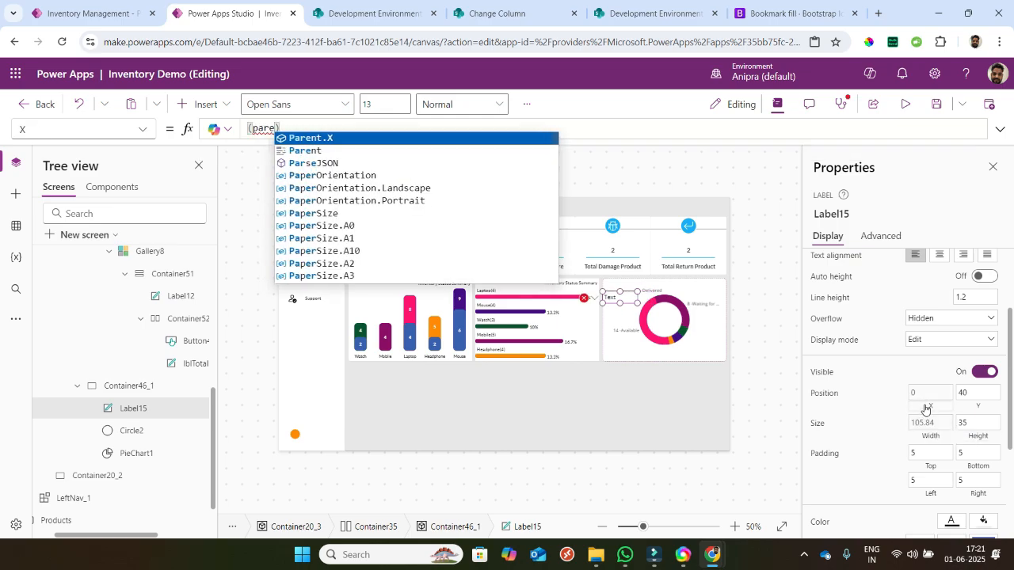
type(".Width-se")
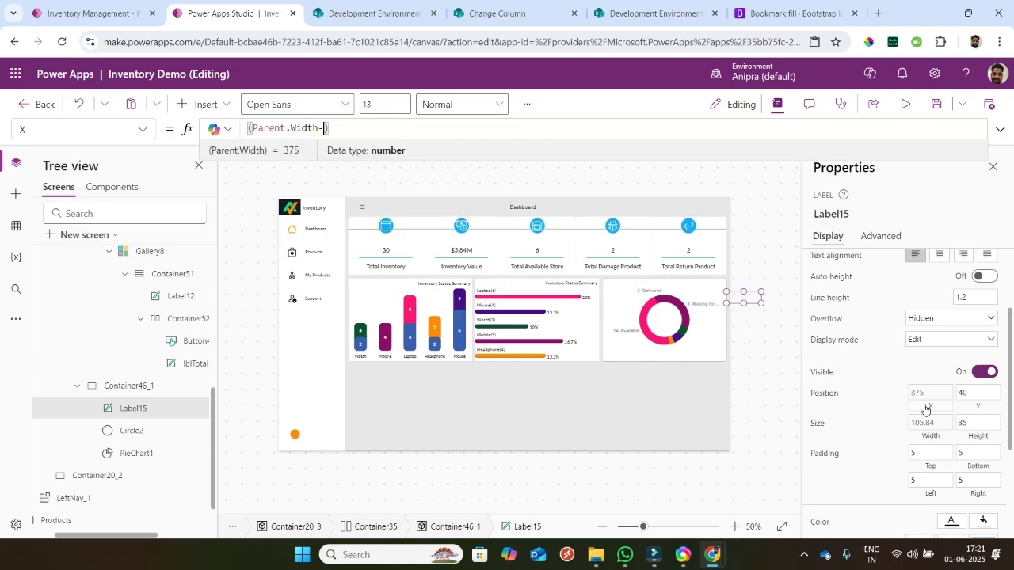
type("lf.Width")
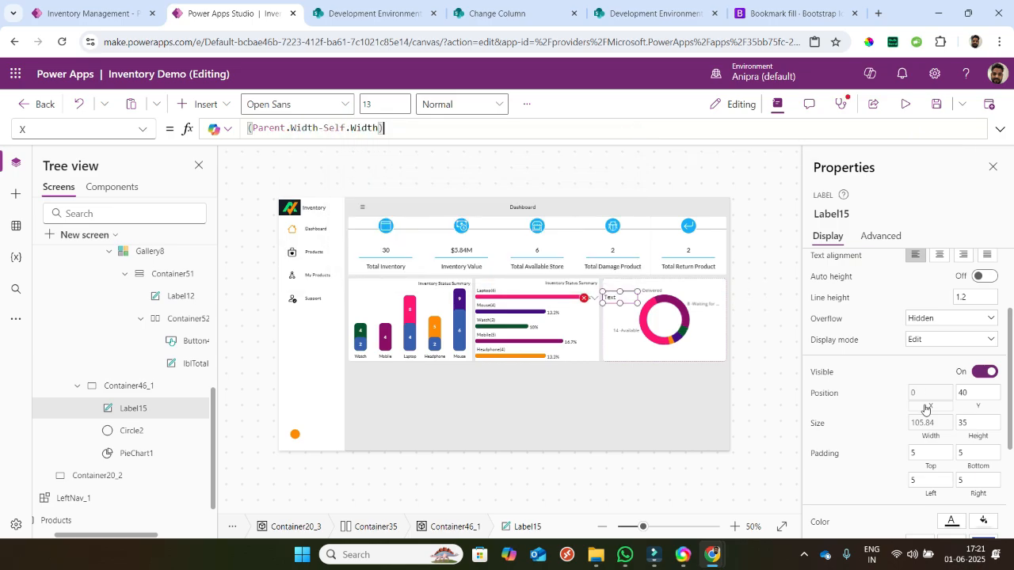
type("/2")
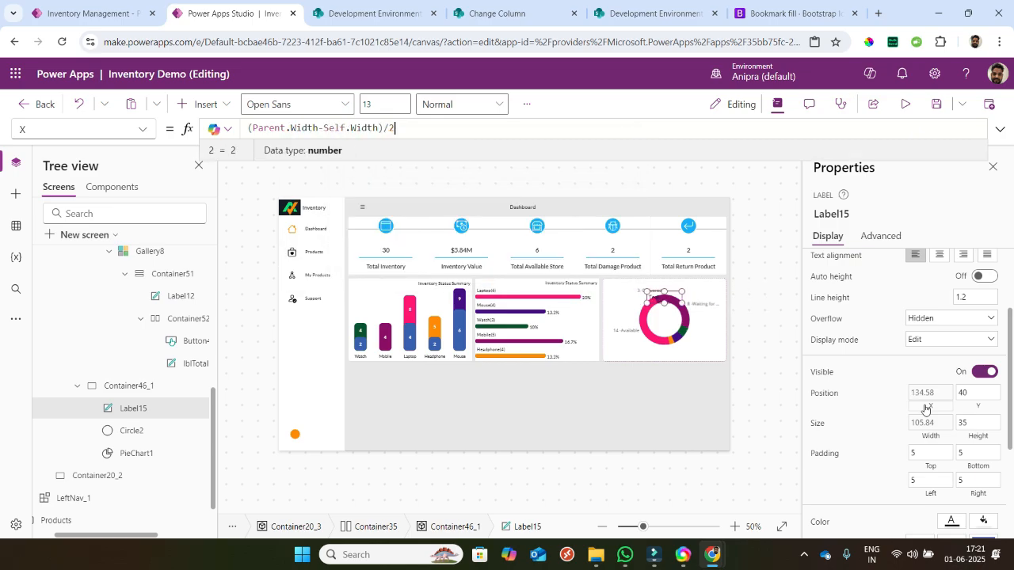
- Center the label vertically by setting its Y position to (Parent.Height-Self.Height)/2, and center-align its text
left_click(973, 405)
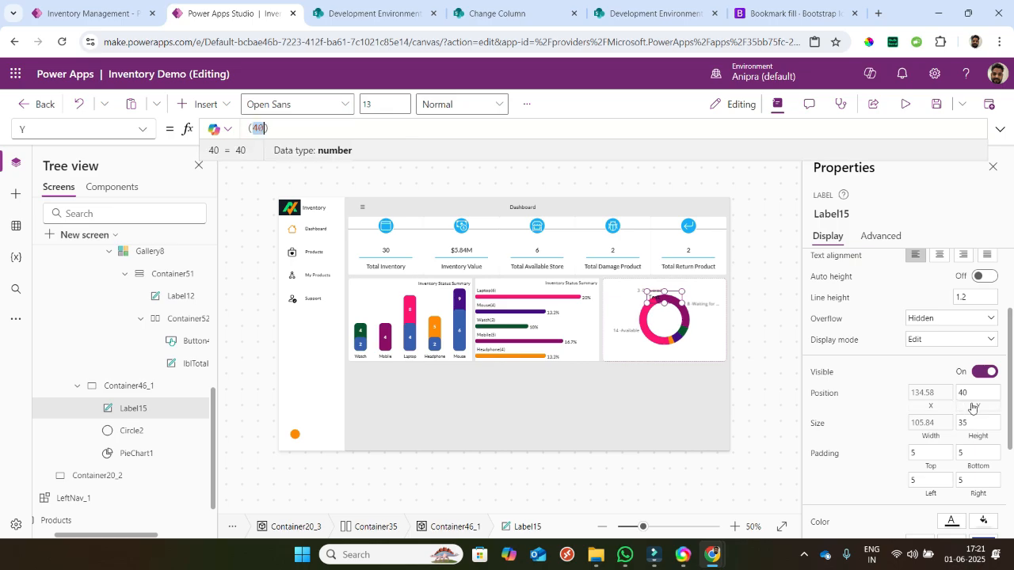
type("Parent.")
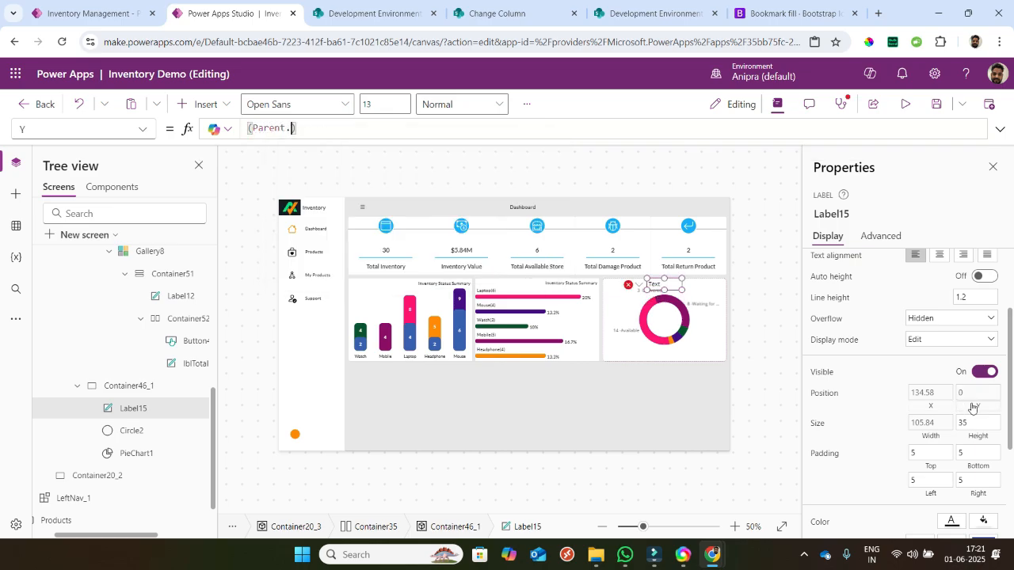
type("Height-se")
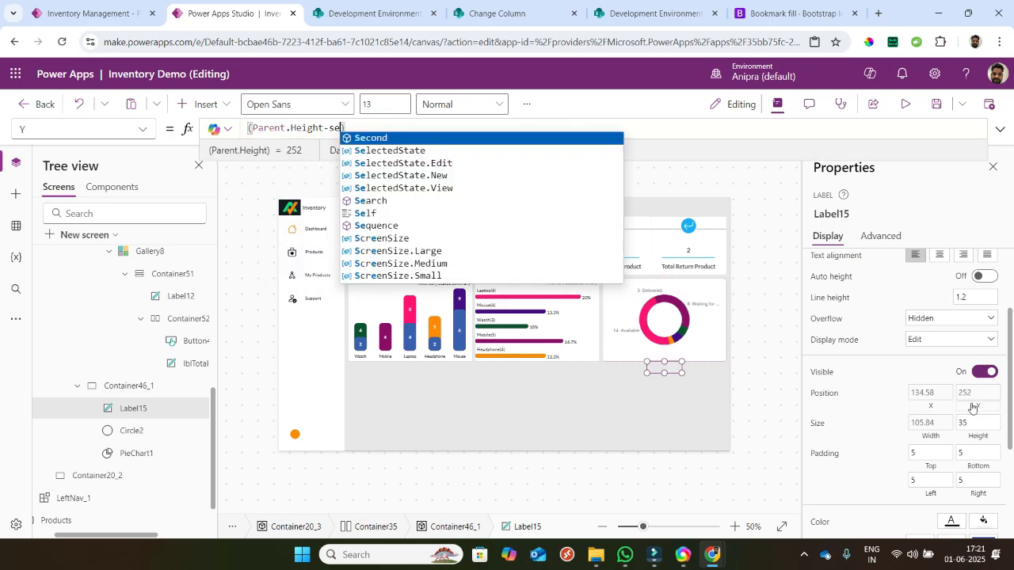
type("lf.Height")
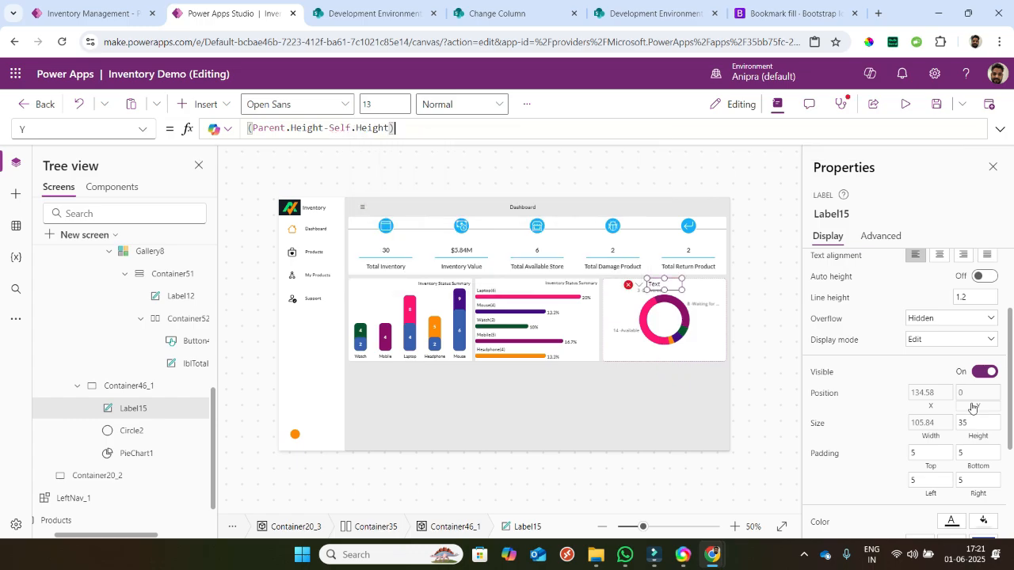
type("/2")
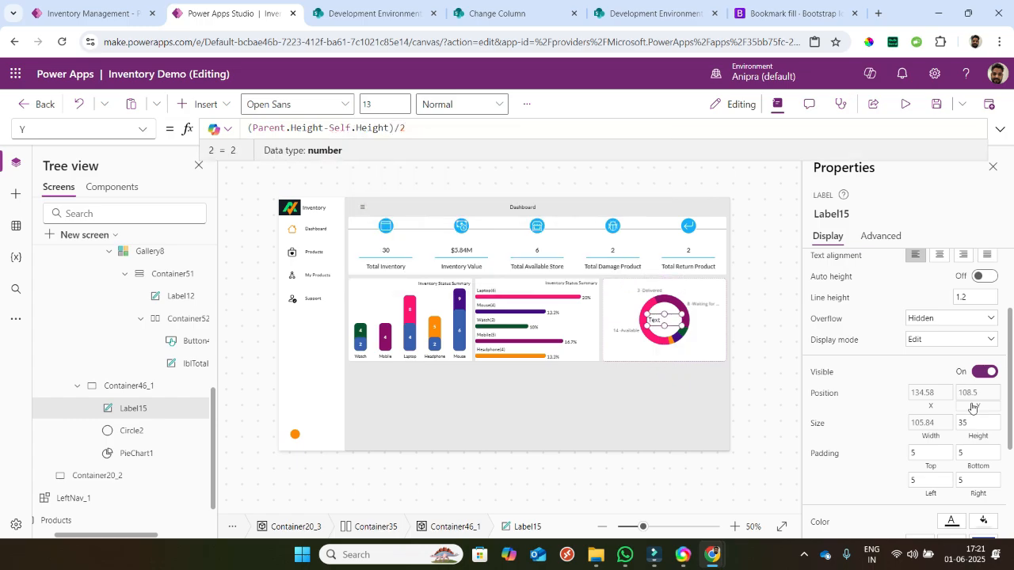
scroll(907, 365, "up", 1)
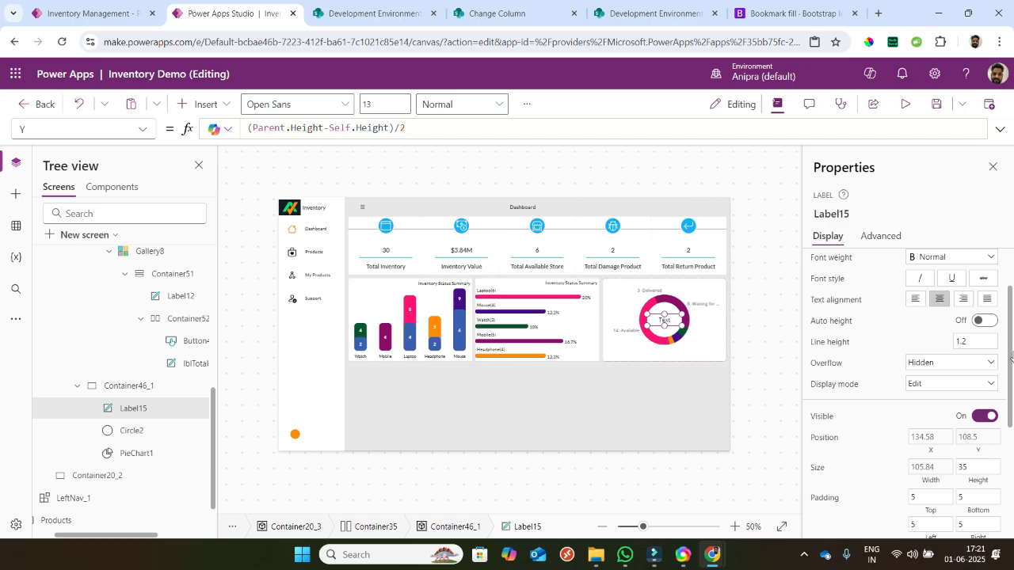
- Set the label's font to the _Font variable
scroll(845, 367, "up", 2)
left_click(827, 287)
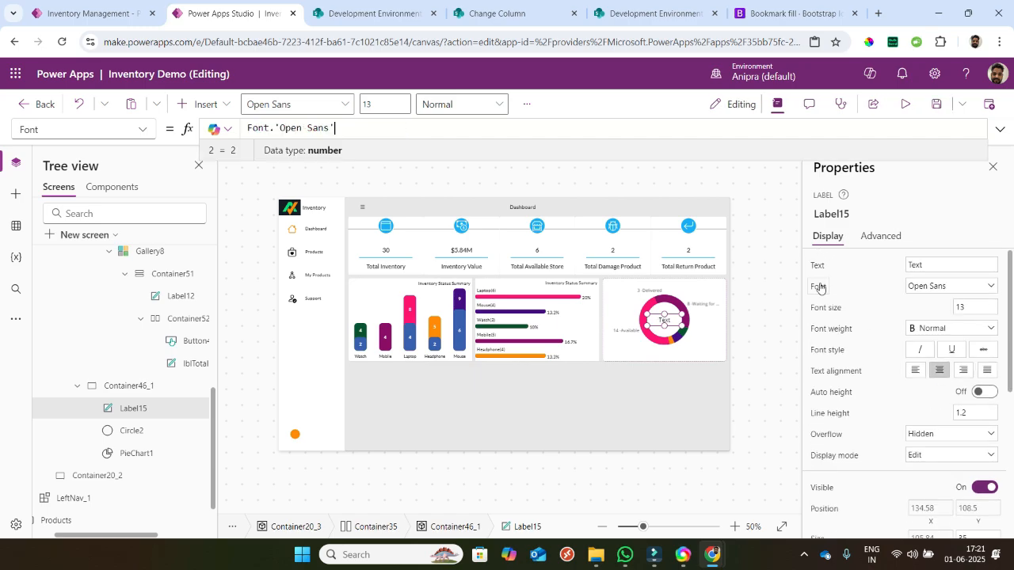
key("ctrl+a")
type("_fonm")
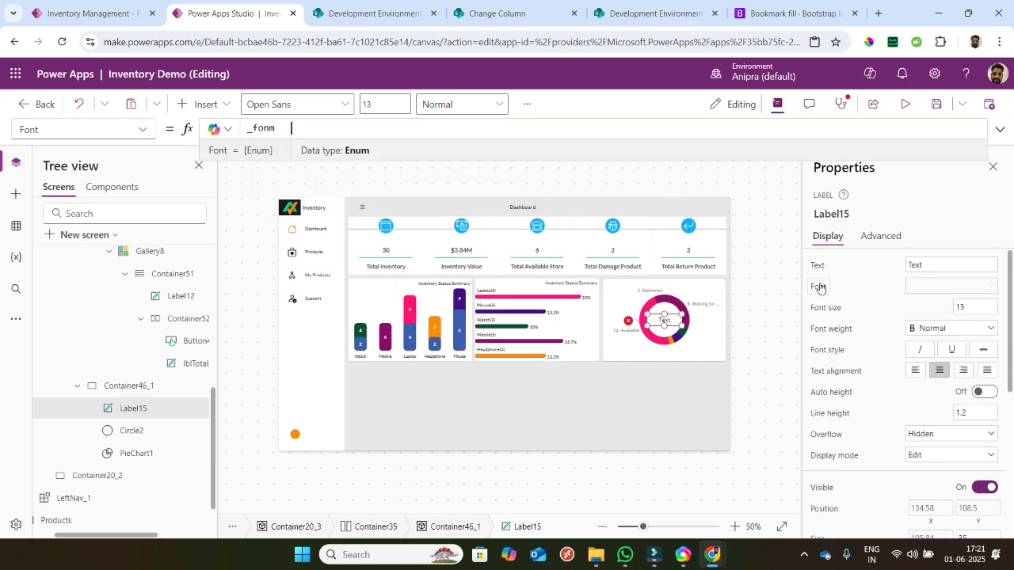
key("BackSpace")
key("Tab")
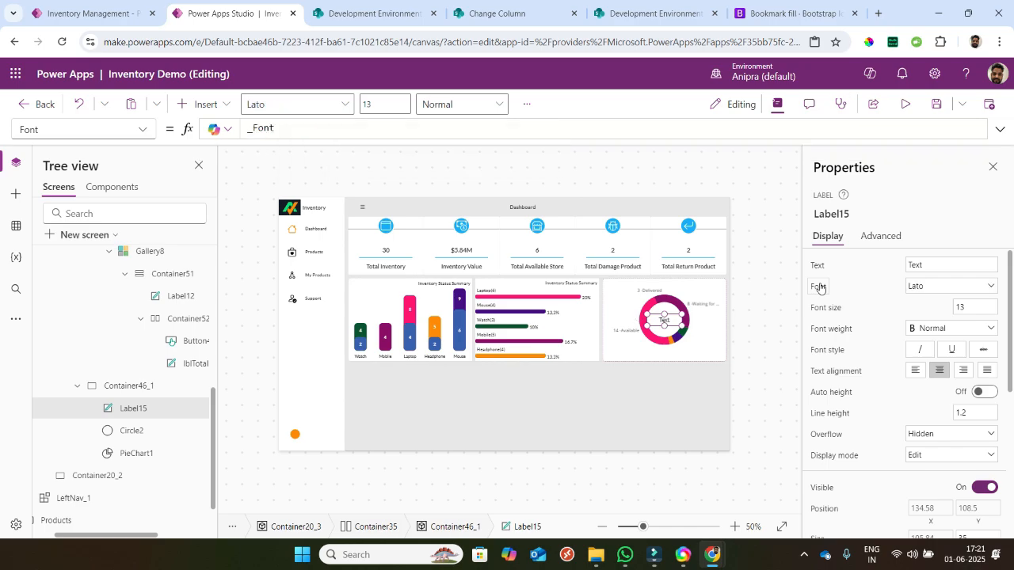
- Set the label's font size to _FontSize and its font weight to _FontWeight
left_click(820, 315)
type("_FontSize")
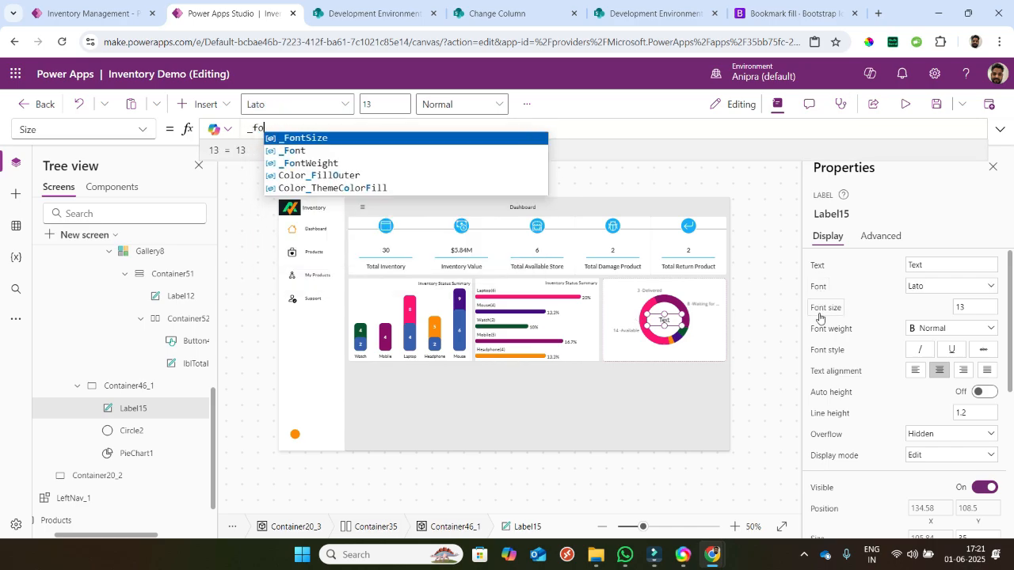
left_click(824, 328)
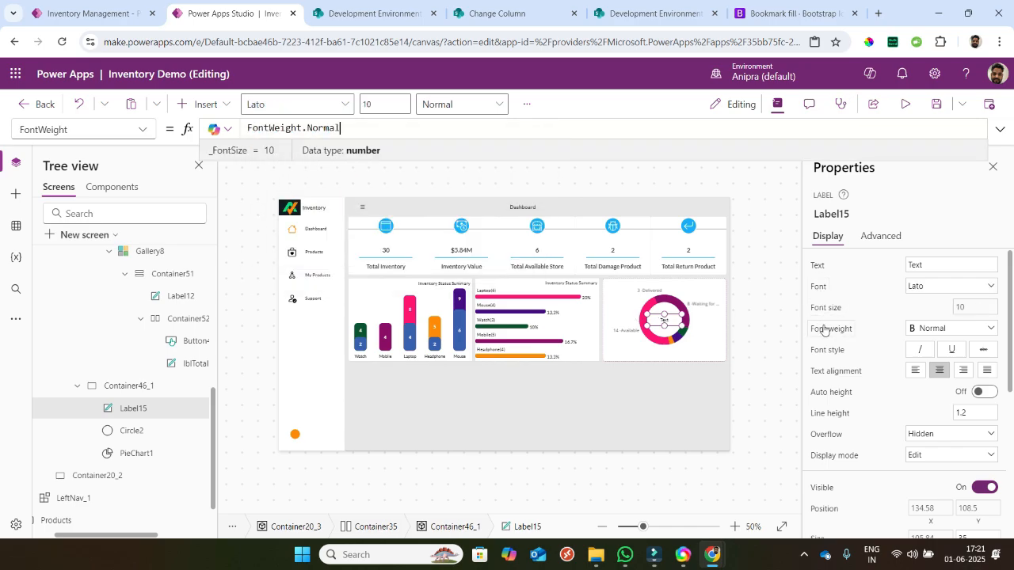
type("_fon")
key("Down")
key("Down")
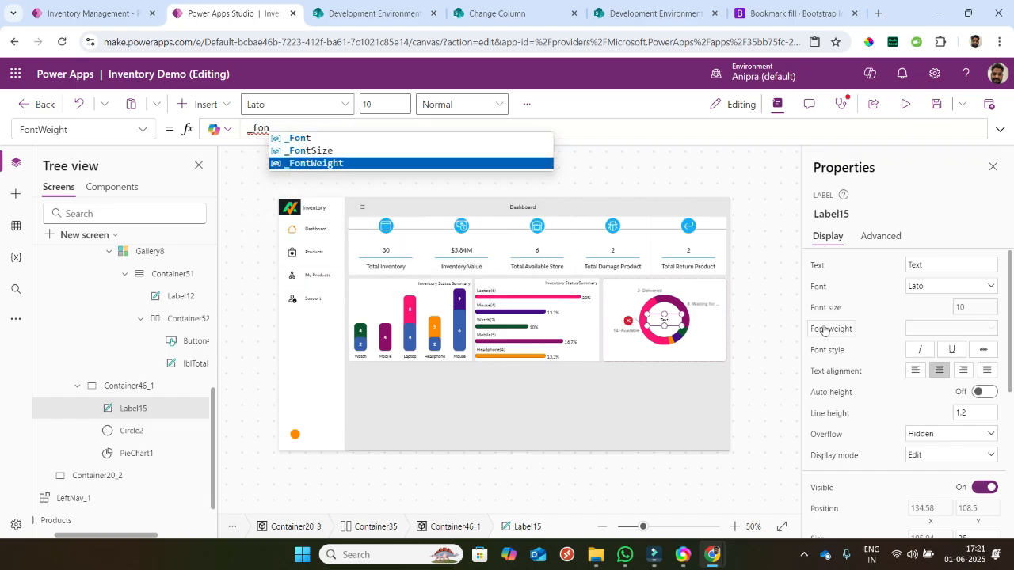
key("Tab")
scroll(875, 430, "down", 1)
scroll(875, 429, "down", 2)
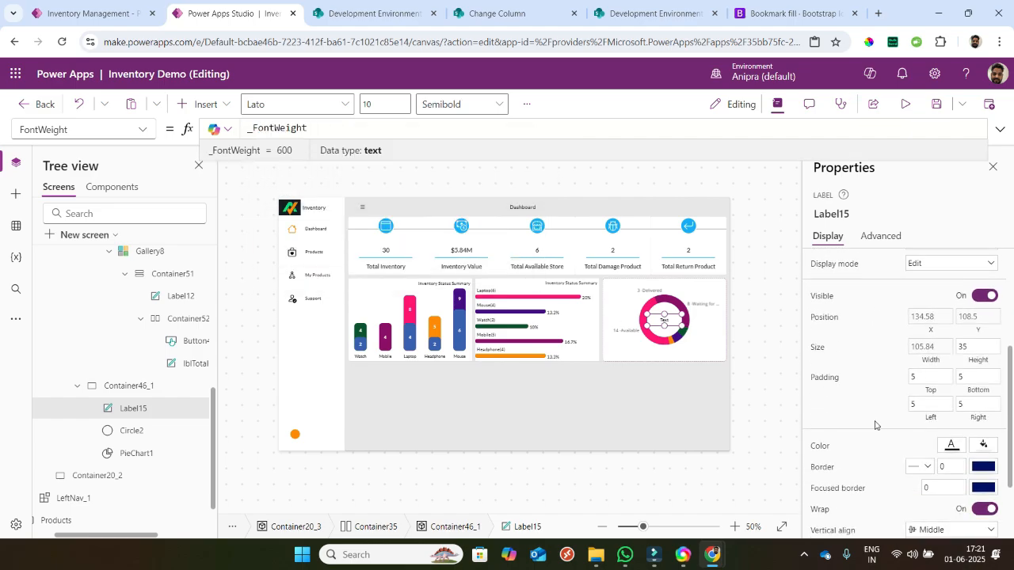
- Set the text color of the label inside the donut ring to Color_Label
left_click(816, 448)
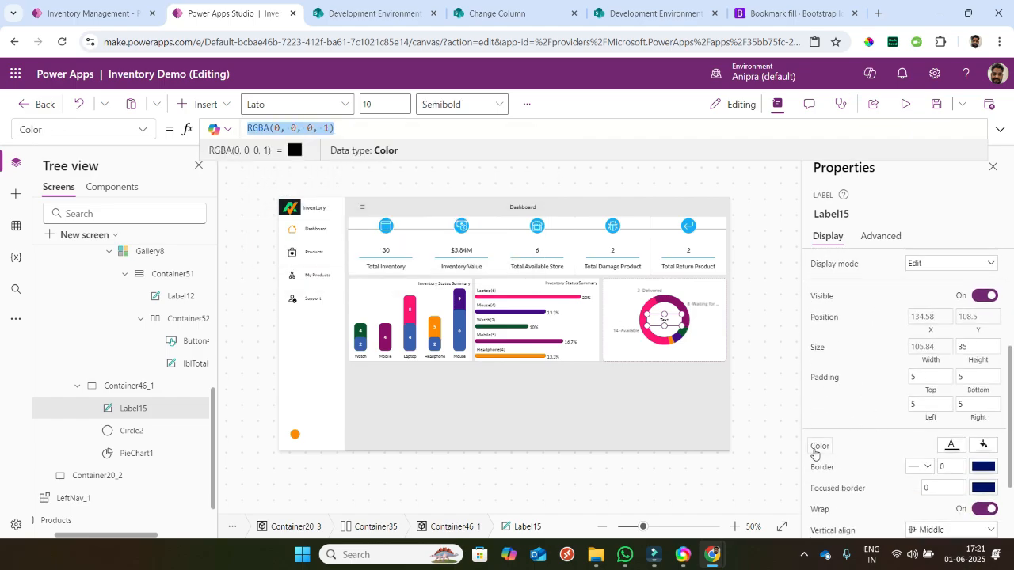
type("Color_Label")
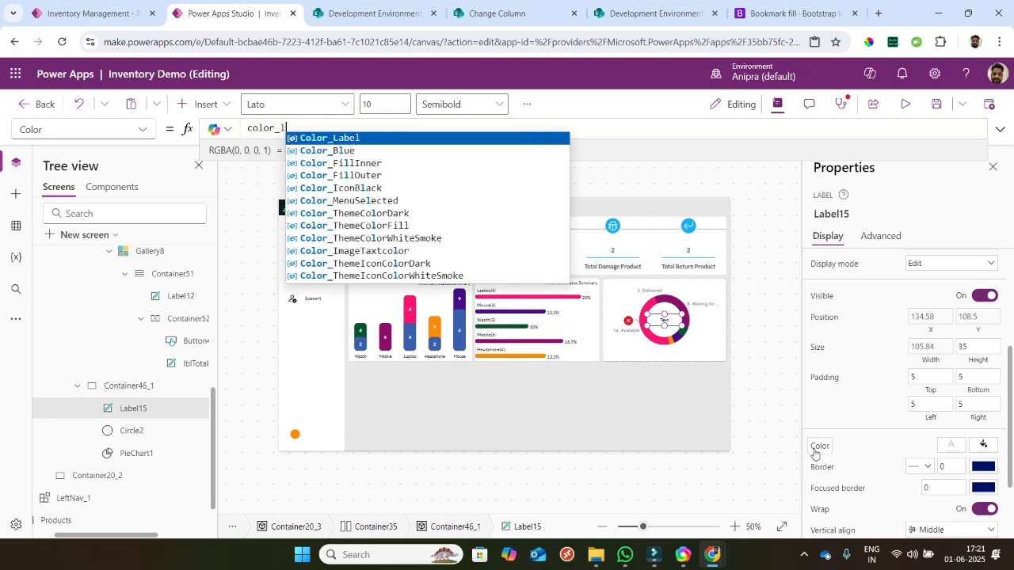
- Set the ring label's text to "Total:-"&Sum(Coll_InventoryByStatus,'Count Value')&""
scroll(814, 453, "up", 2)
left_click(819, 267)
type("\"Total:-\"&")
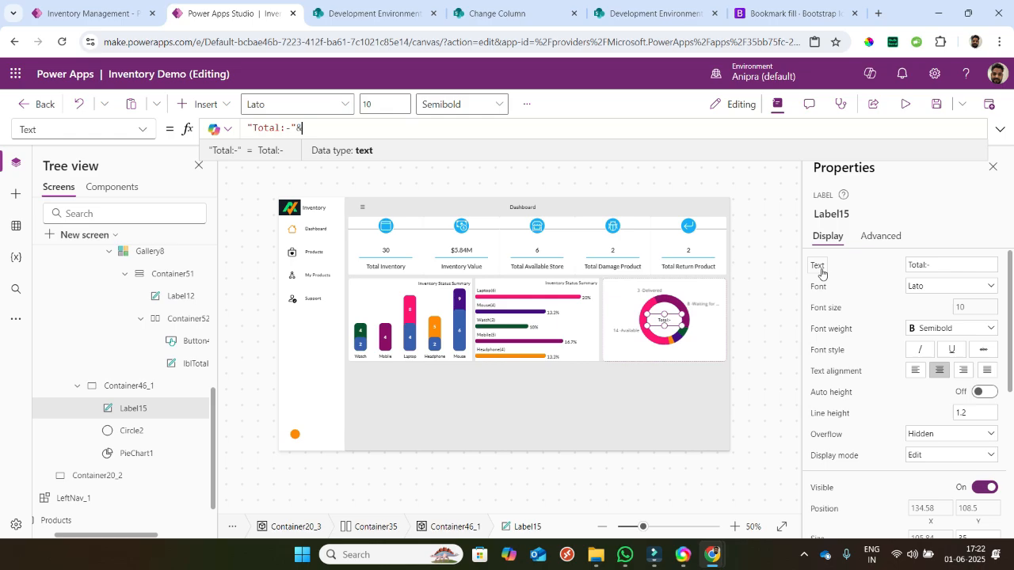
type("Sum(coll")
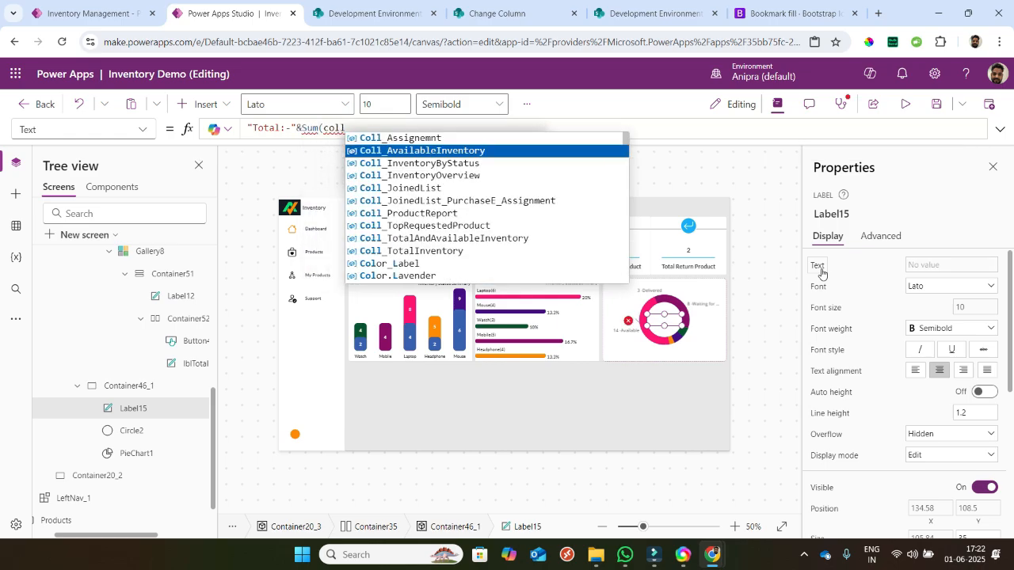
key("Down")
key("Tab")
type(",coun")
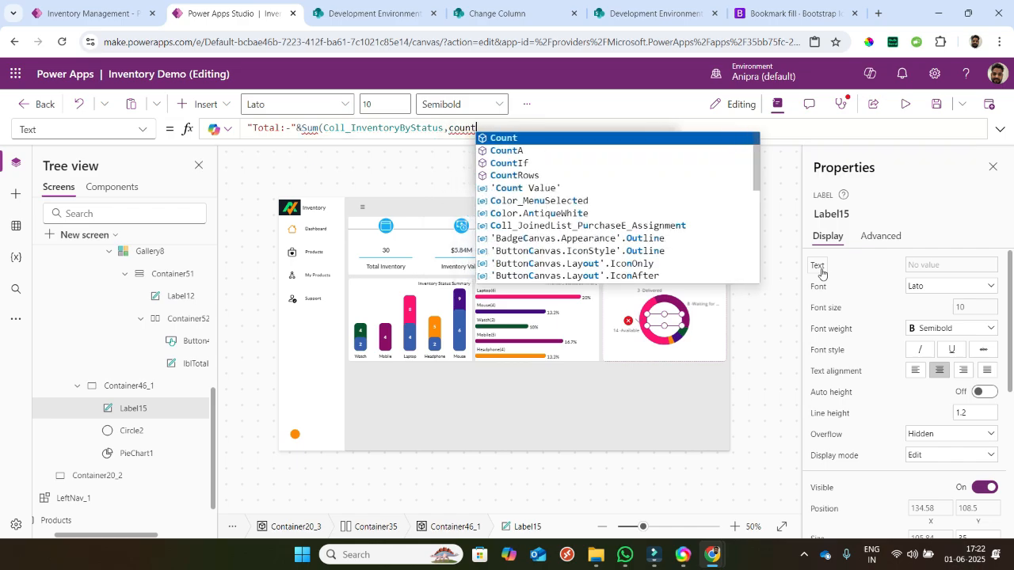
key("Down")
key("Down")
key("Down")
key("Down")
key("Down")
key("Tab")
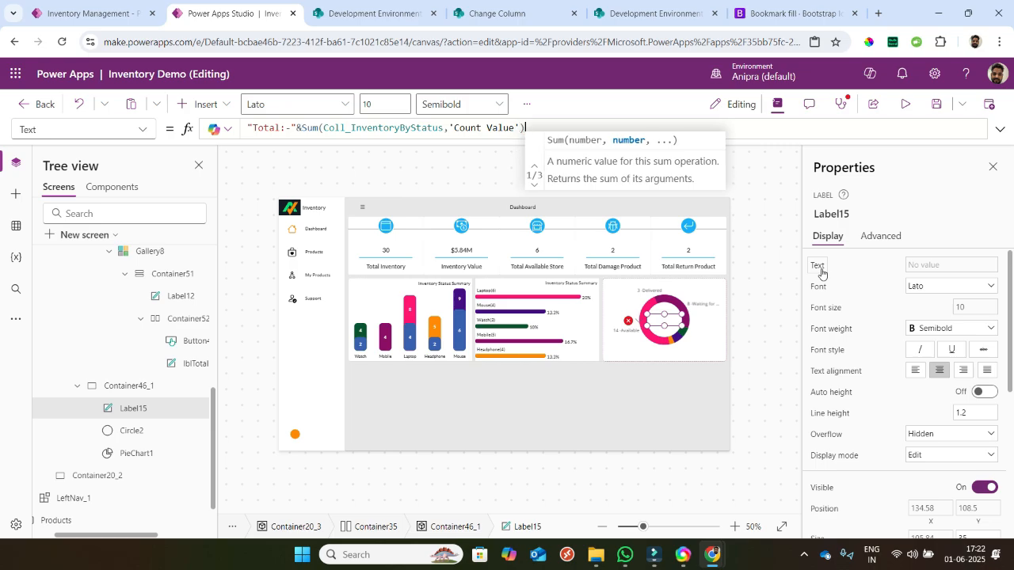
type(")&")
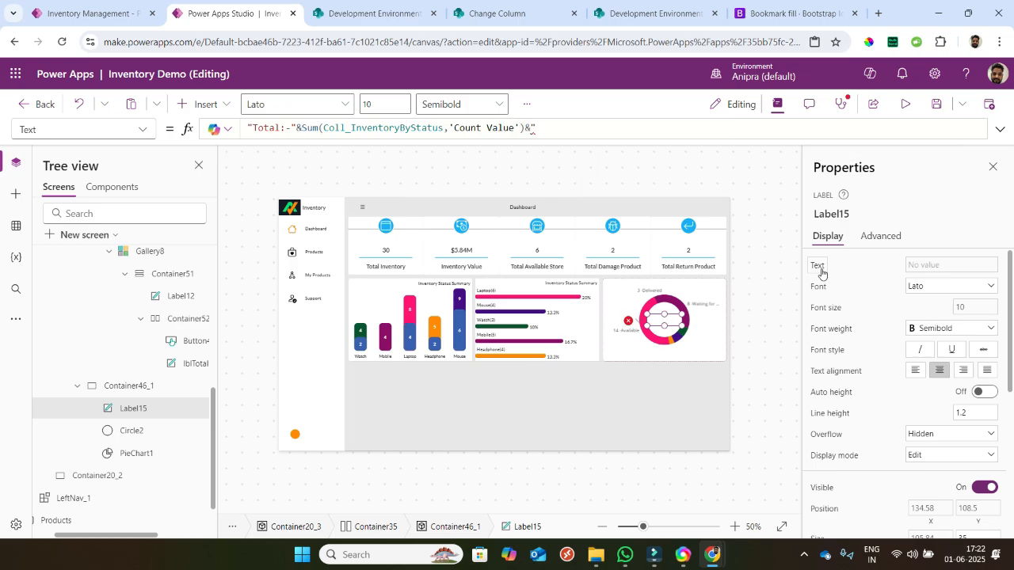
type("\"\"")
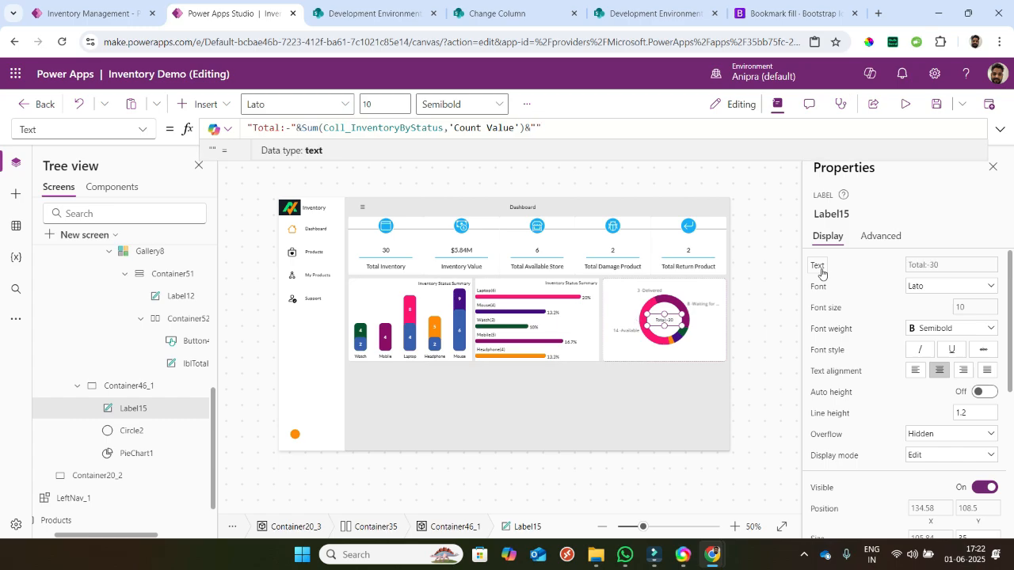
- Set the text color of PieChart1 to the Color_Label variable
left_click(921, 333)
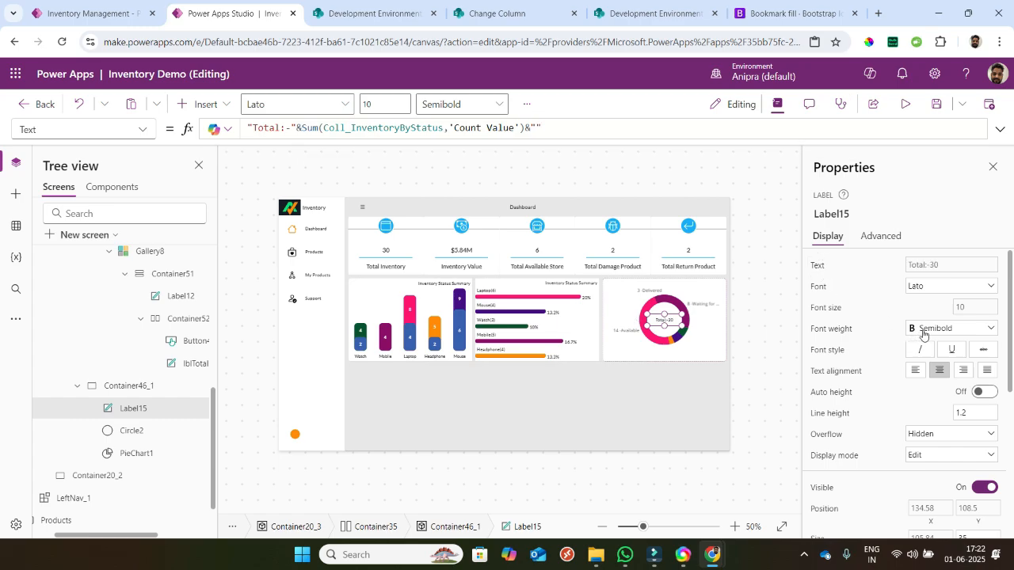
left_click(927, 345)
left_click(819, 429)
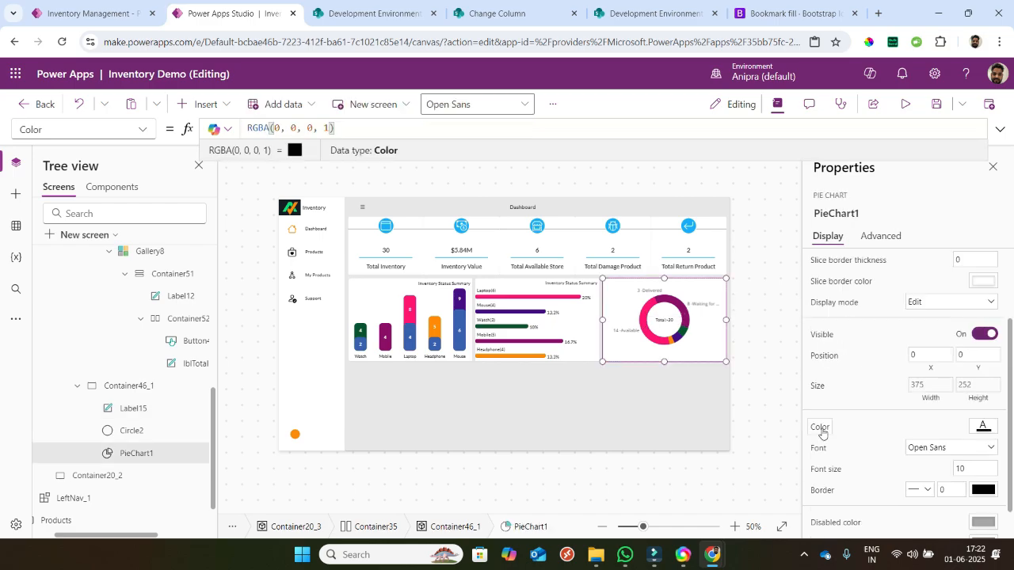
key("ctrl+a")
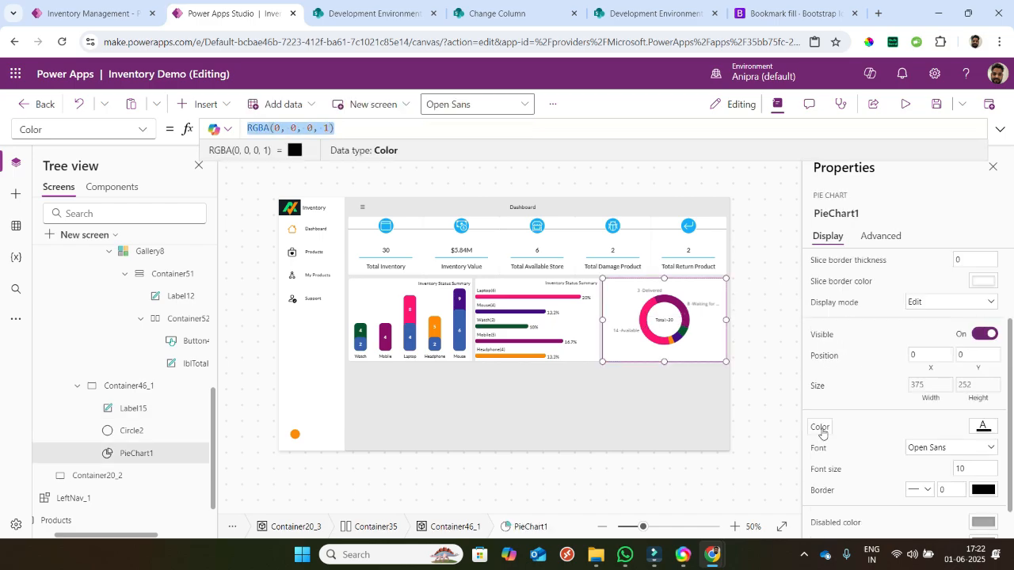
type("color_la")
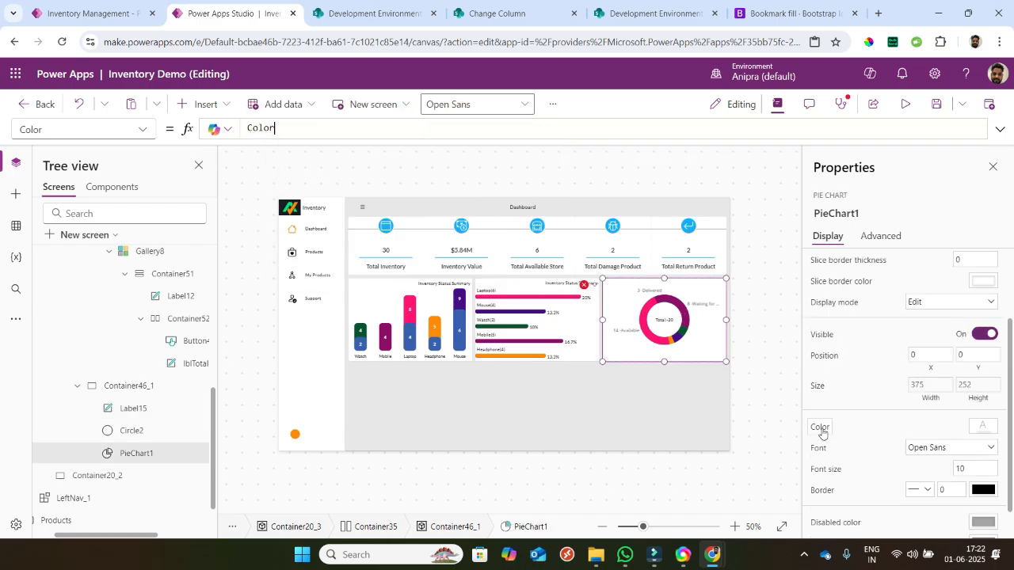
key("Tab")
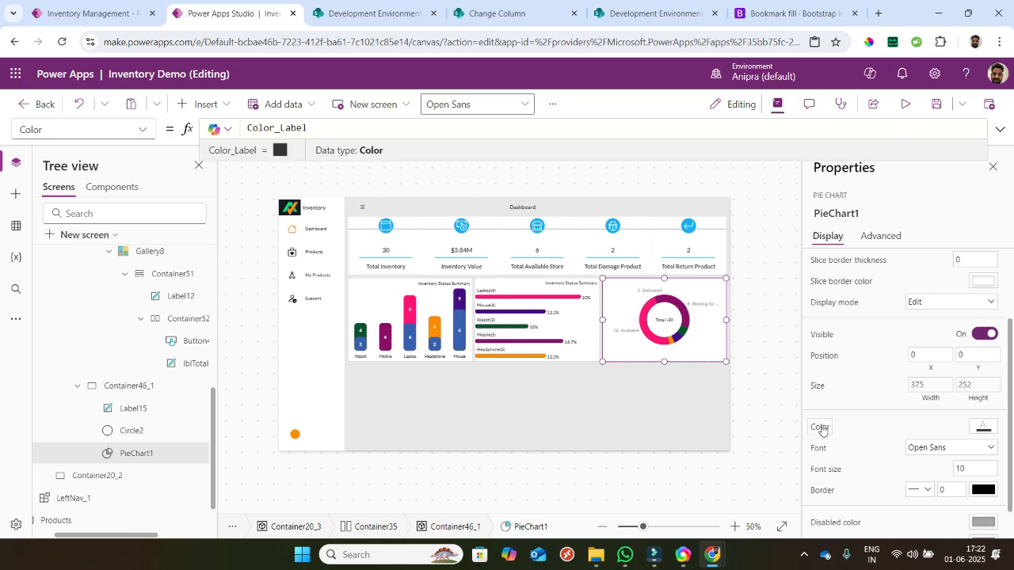
- Preview the app, toggle the dashboard between light and dark themes to check the donut chart, and leave the preview
left_click(906, 104)
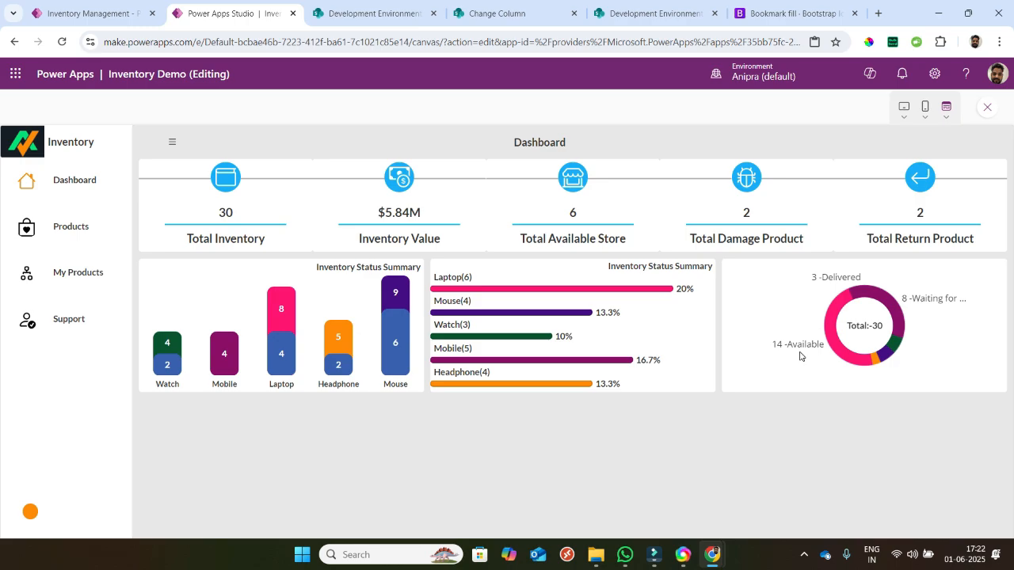
left_click(32, 513)
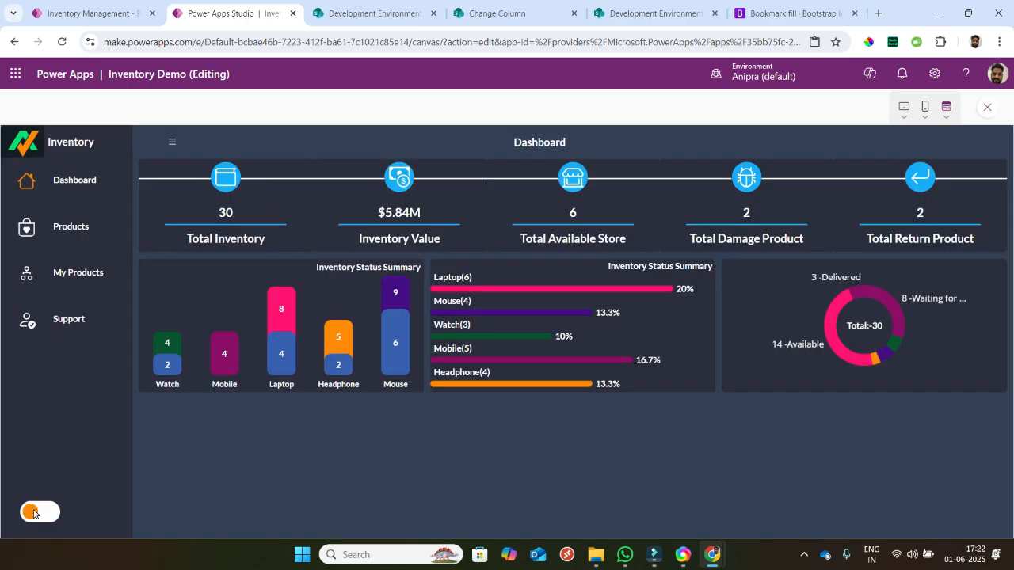
left_click(31, 513)
left_click(32, 513)
left_click(32, 513)
key("Escape")
- Copy the "Inventory Status Summary" title label from the horizontal bar chart's container into the donut chart's container, Container46_1
scroll(151, 380, "up", 1)
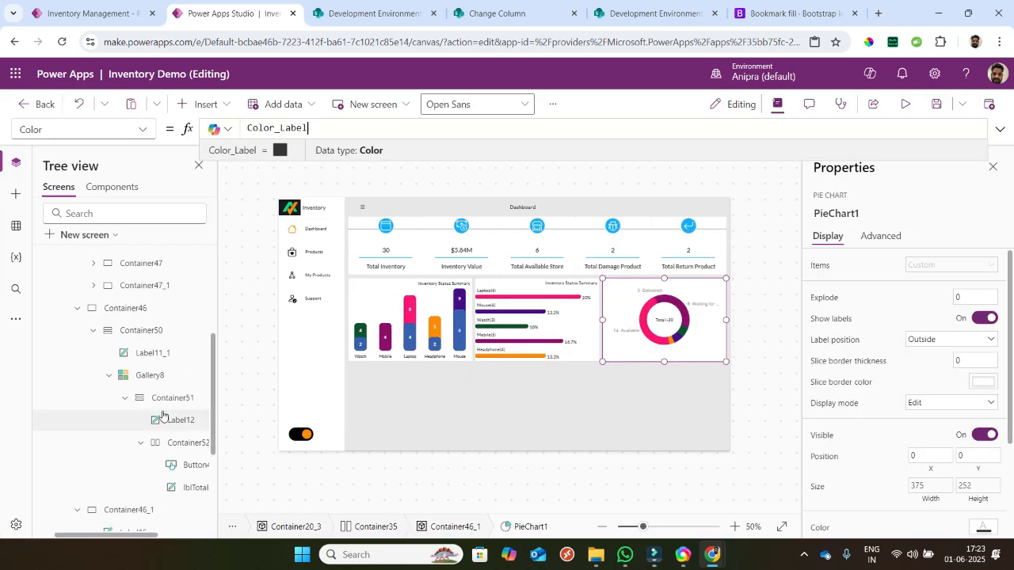
left_click(153, 359)
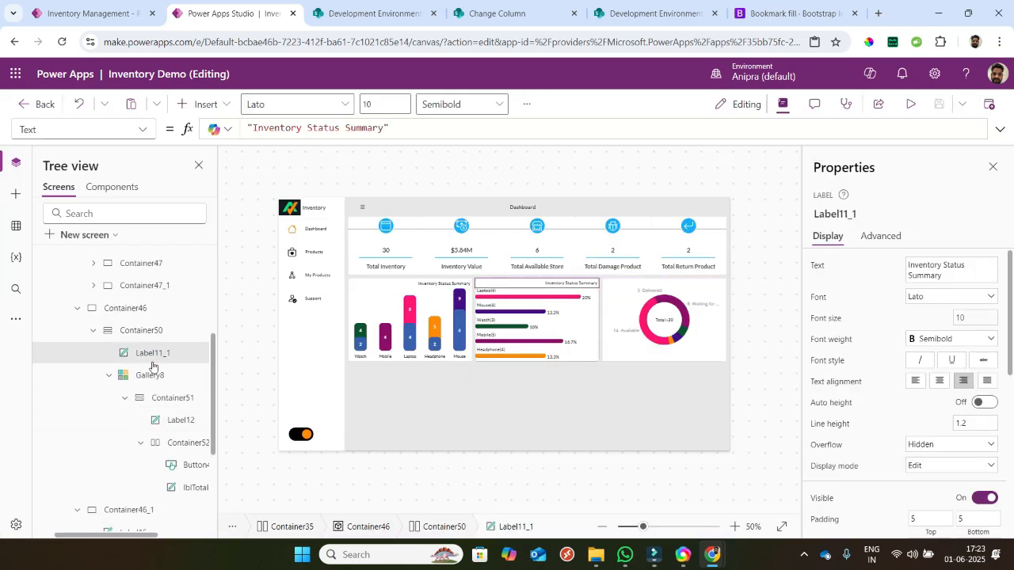
scroll(163, 448, "down", 1)
scroll(162, 446, "down", 3)
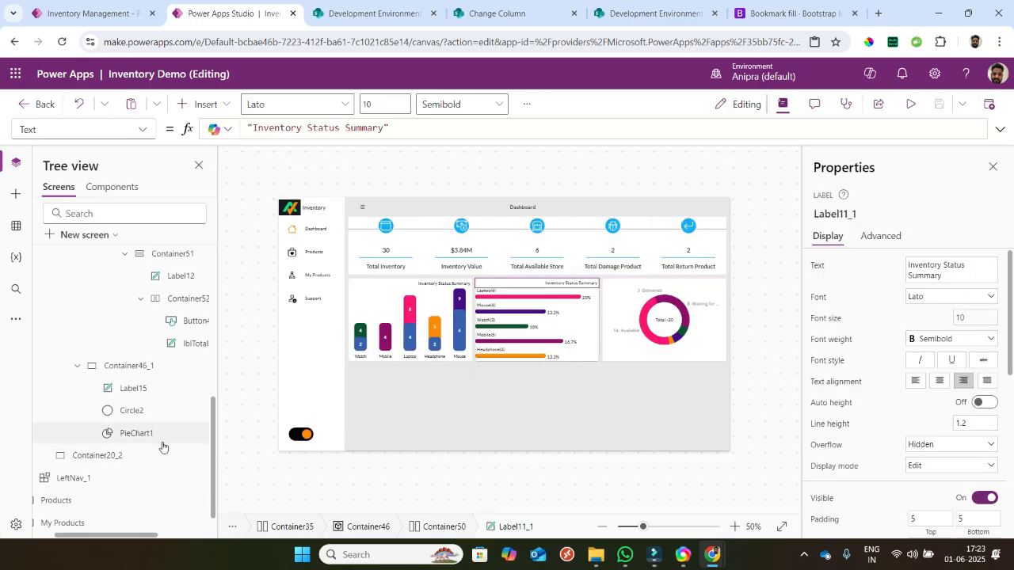
left_click(139, 370)
left_click(139, 371)
key("ctrl+v")
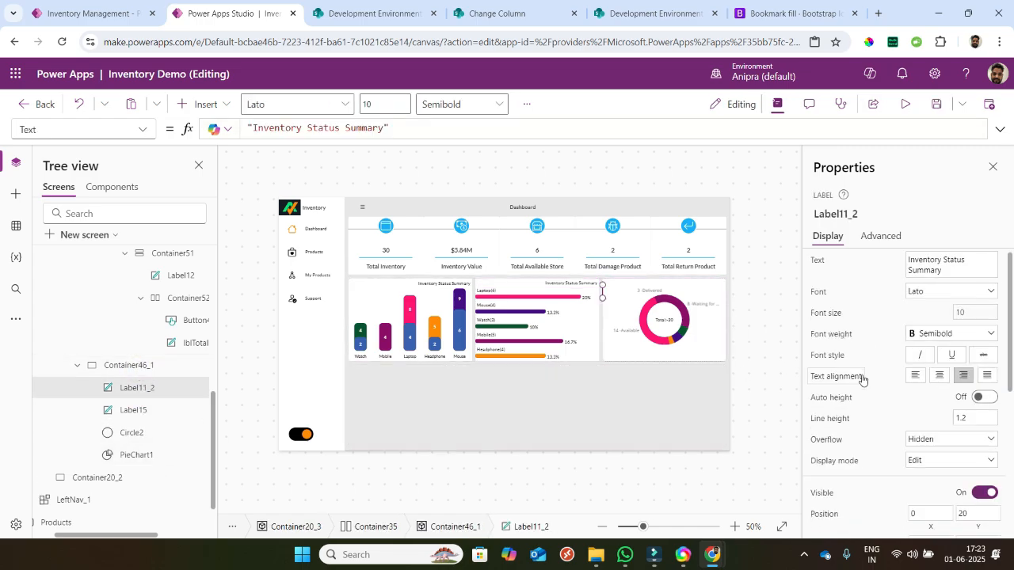
scroll(840, 369, "down", 1)
left_click(831, 306)
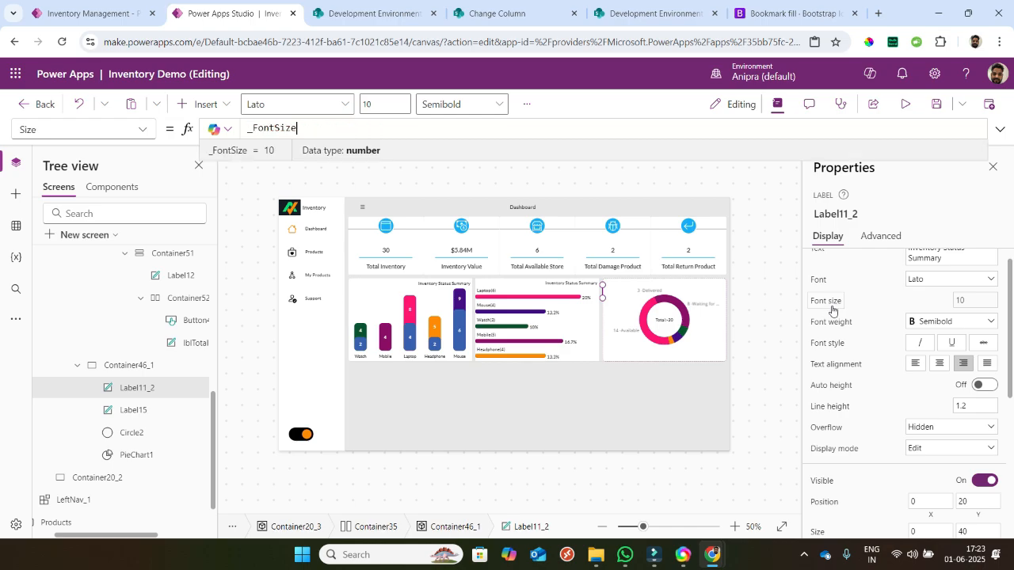
scroll(843, 408, "down", 3)
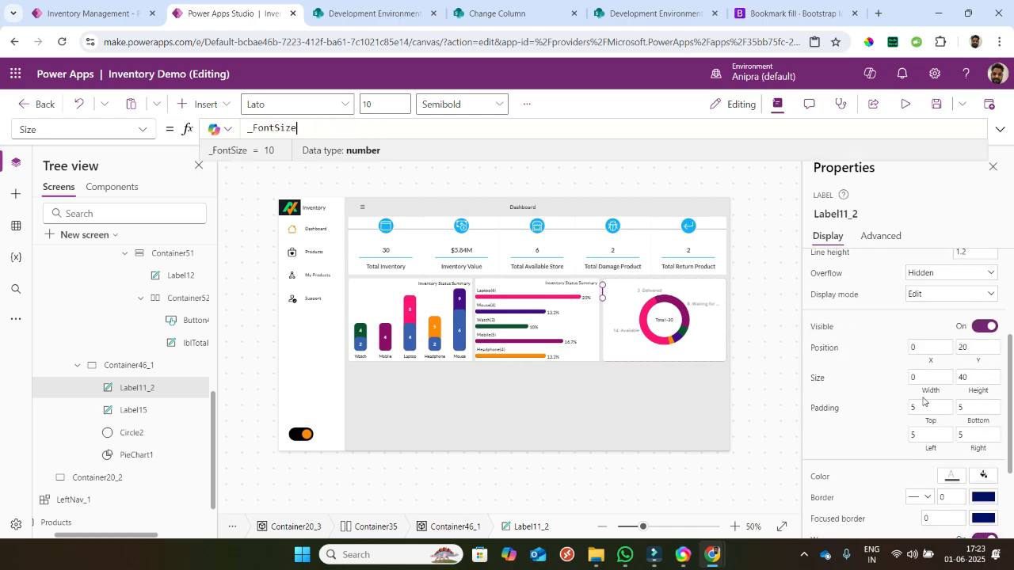
left_click(923, 402)
key("ctrl+a")
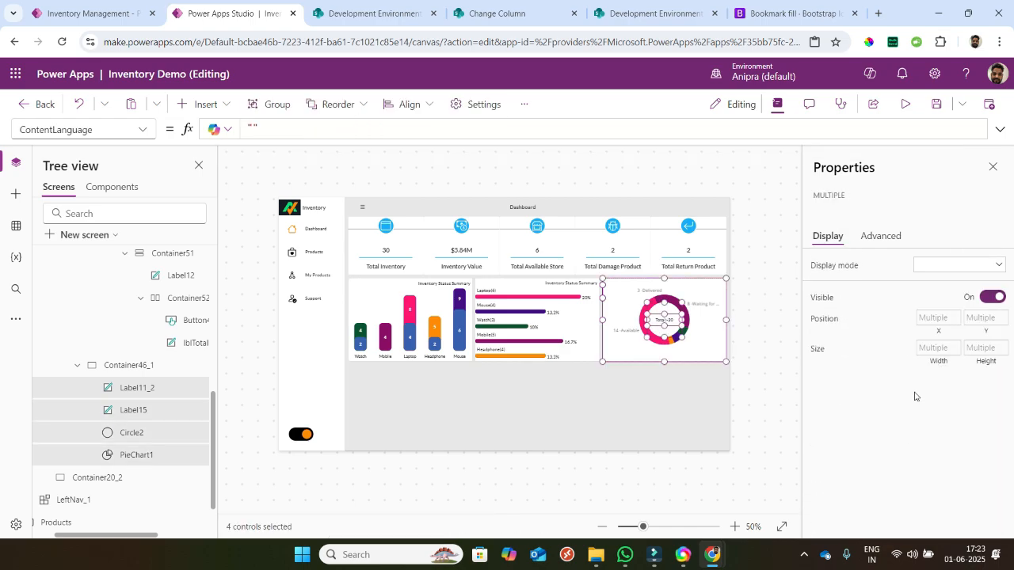
left_click(115, 387)
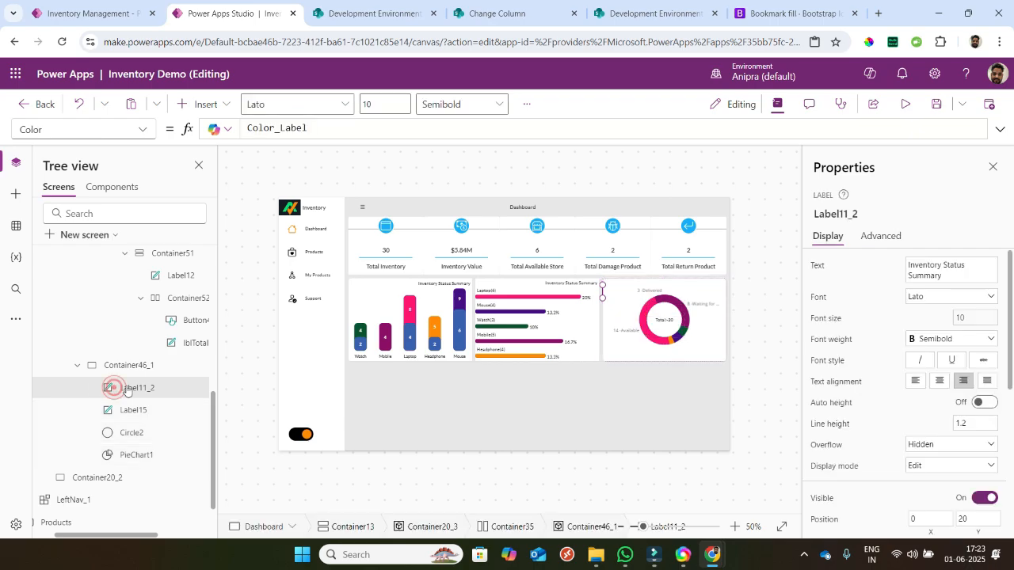
- Fit the copied title label to the top of its container with width Parent.Width, height 30 and Y position 0
scroll(917, 466, "down", 3)
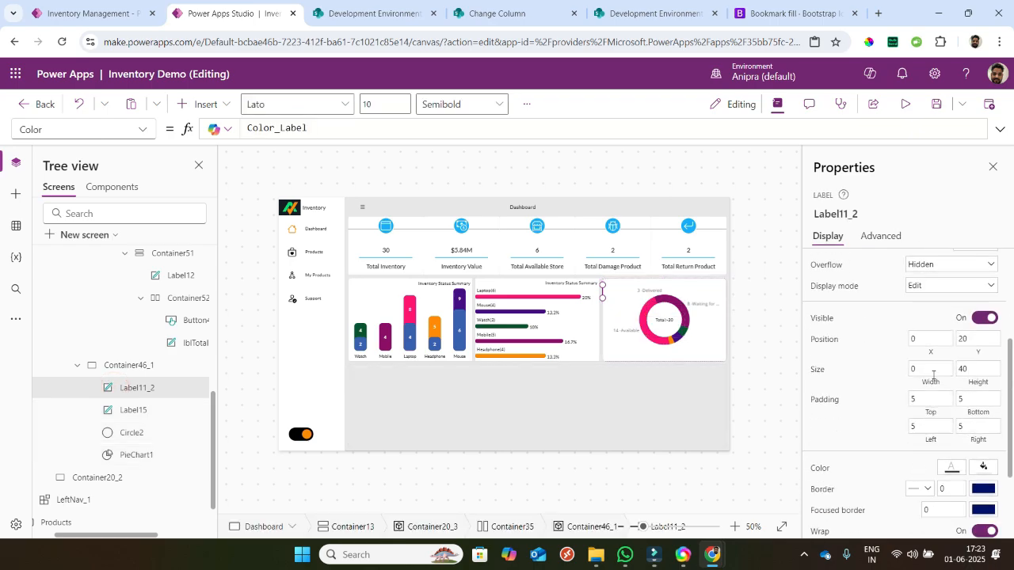
left_click(931, 386)
type("parent.Width")
key("Return")
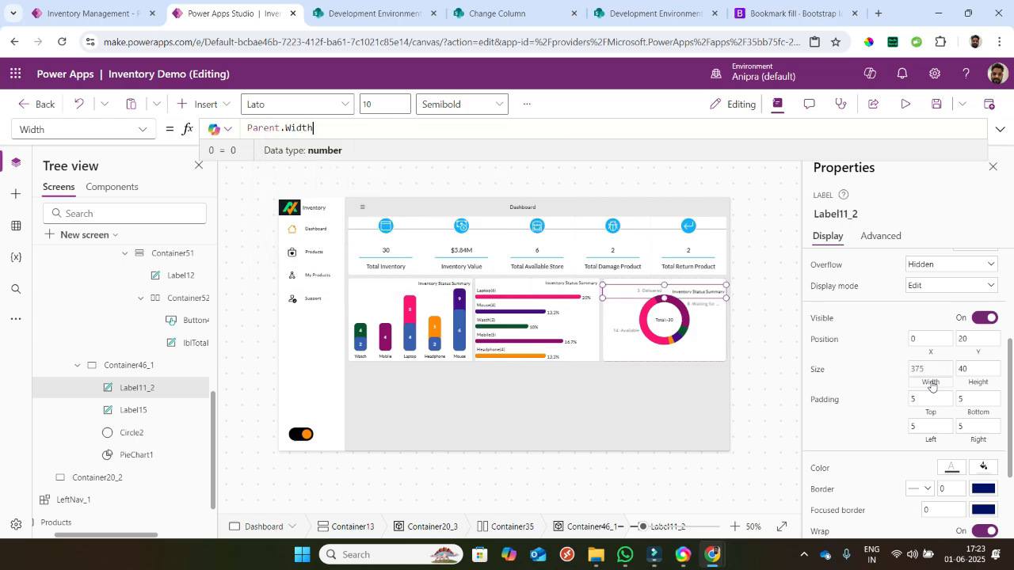
left_click(980, 346)
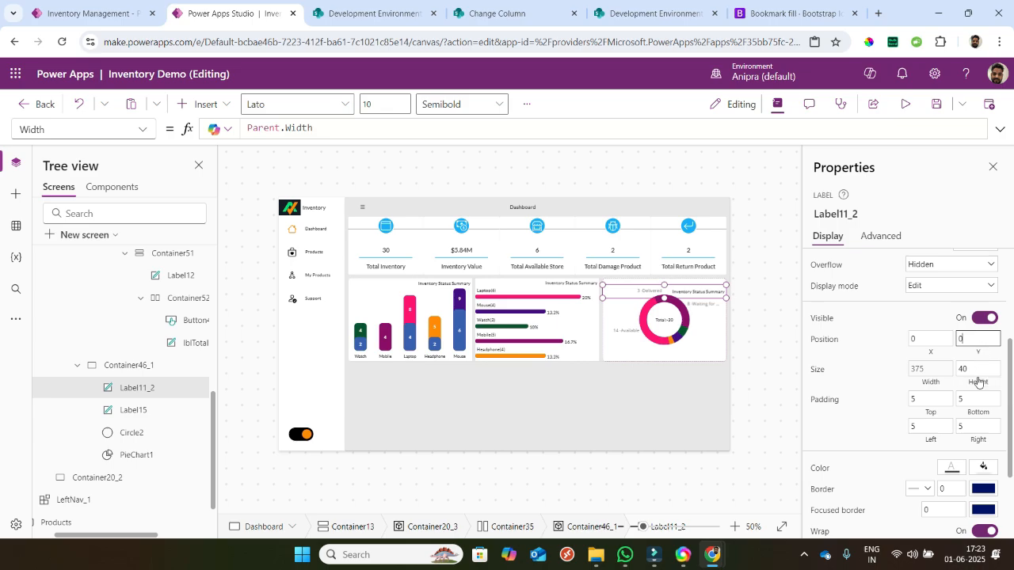
left_click(978, 382)
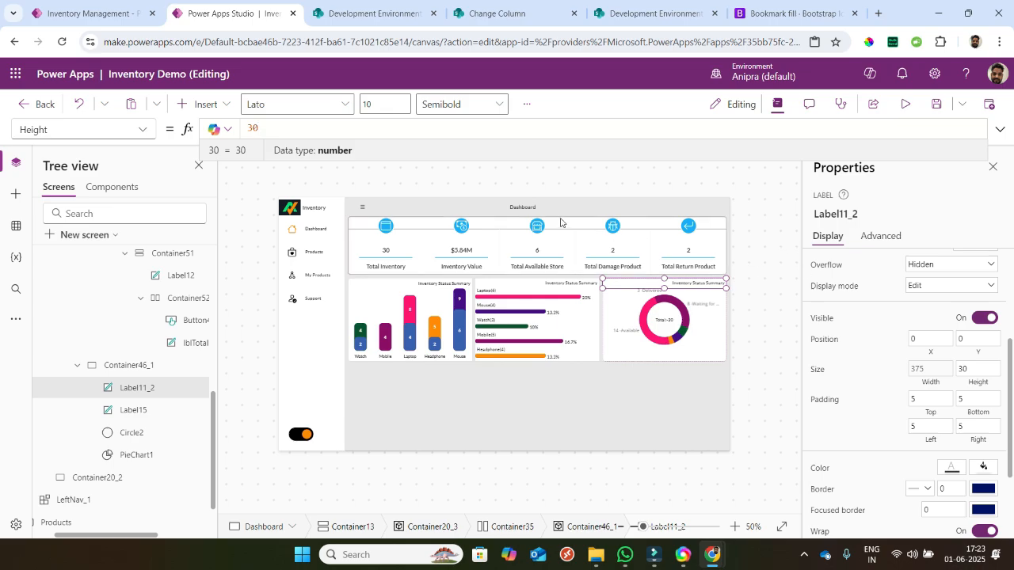
- Change the donut chart's title text to "Inventory By Status"
scroll(891, 281, "up", 3)
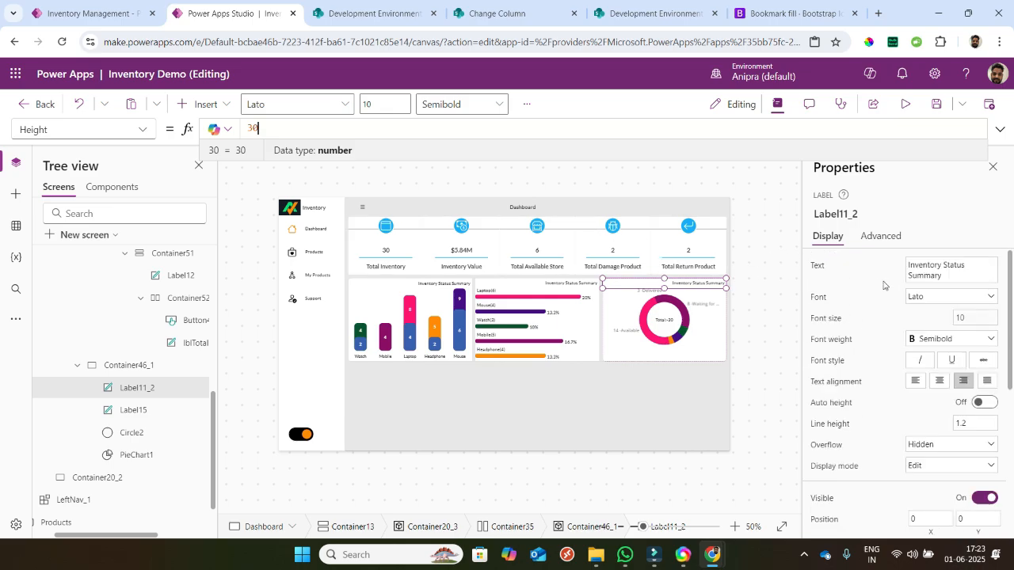
left_click(818, 267)
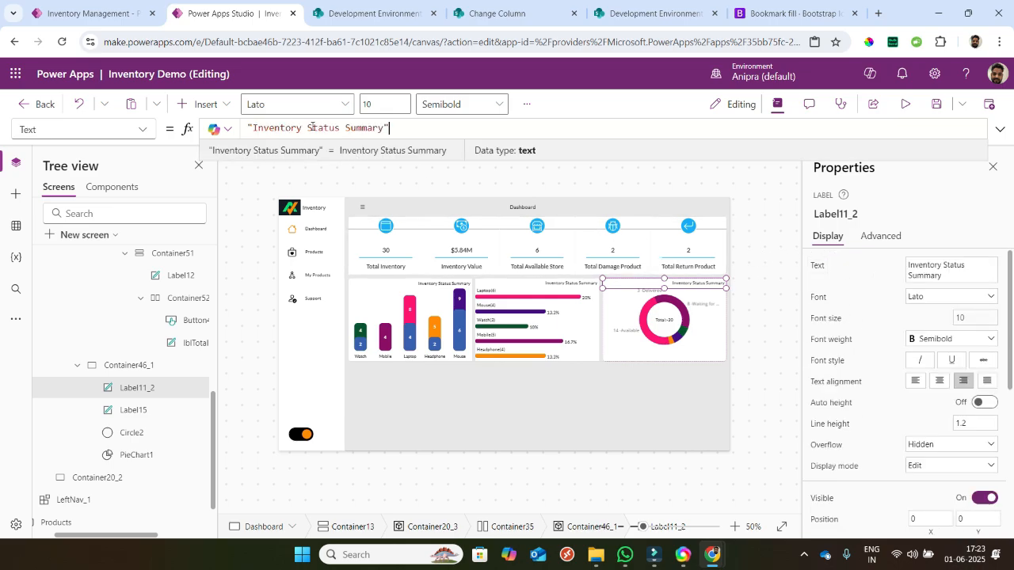
left_click_drag(309, 127, 382, 127)
type("By Status")
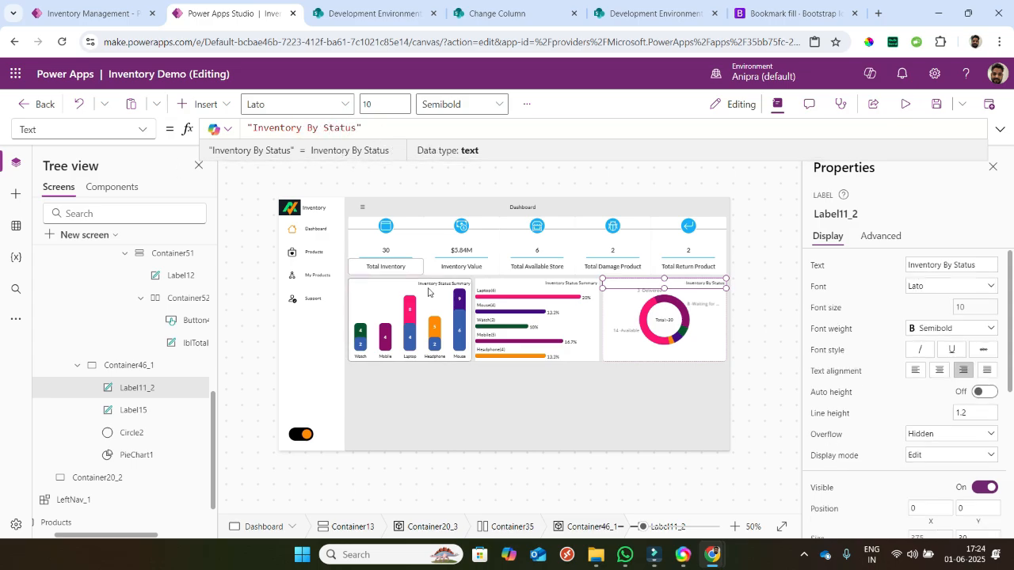
- Change the horizontal bar chart's title text to "Top Requested Product"
left_click(541, 284)
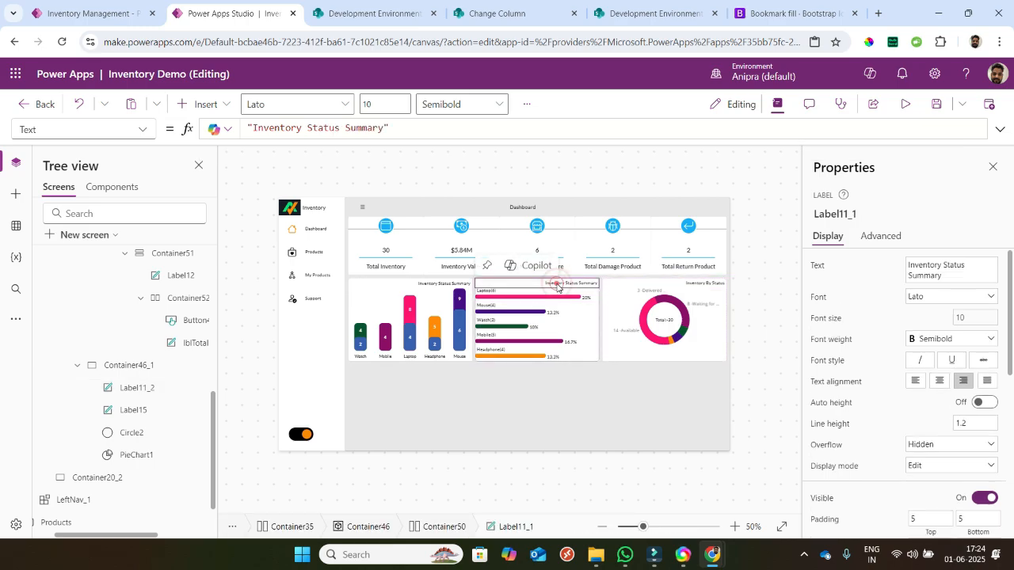
left_click_drag(253, 128, 385, 129)
type("Top Requested Product")
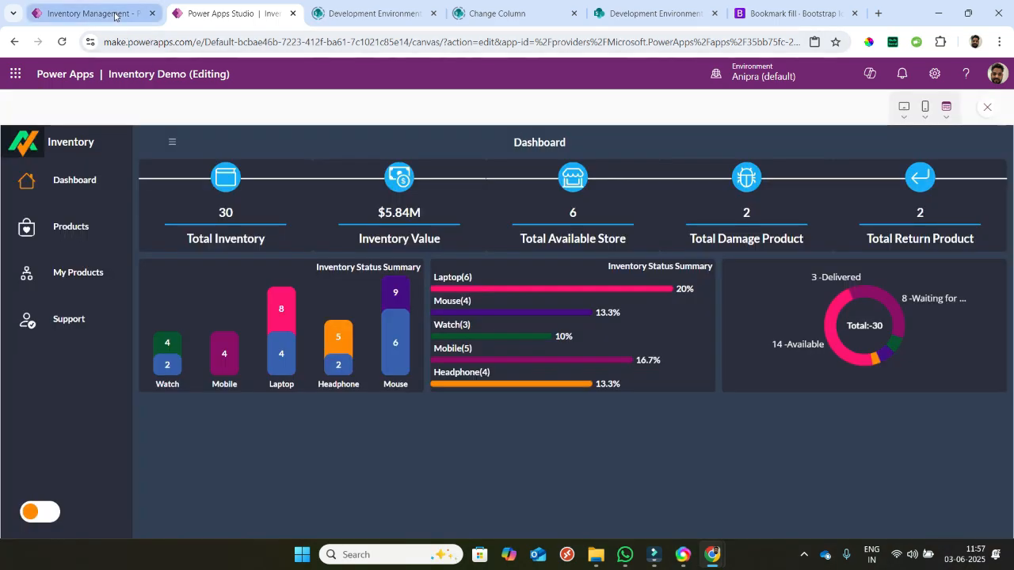
- Switch to the published Inventory Management app and filter its product table by the Watch and Mobile bars
left_click(116, 14)
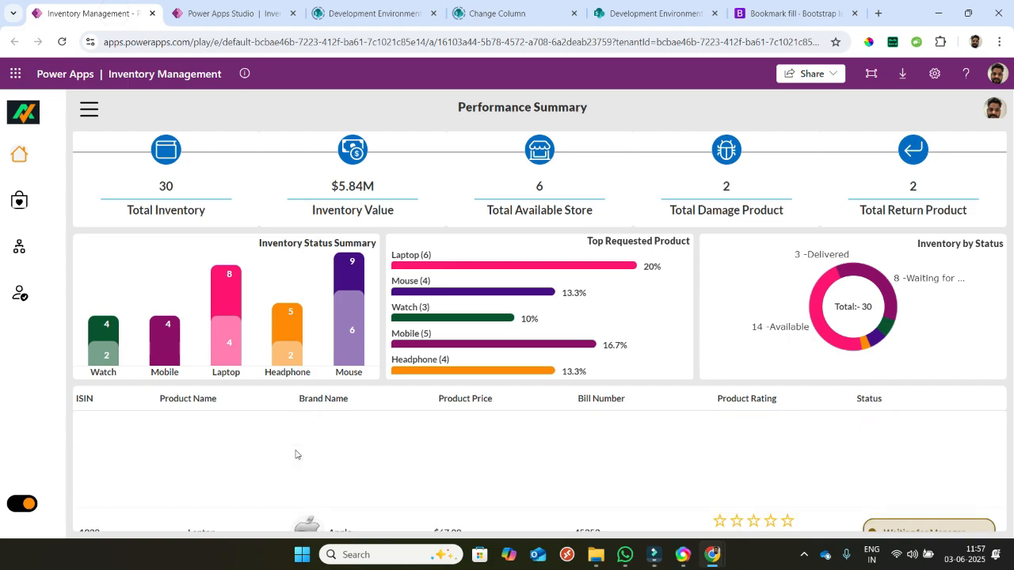
left_click(115, 351)
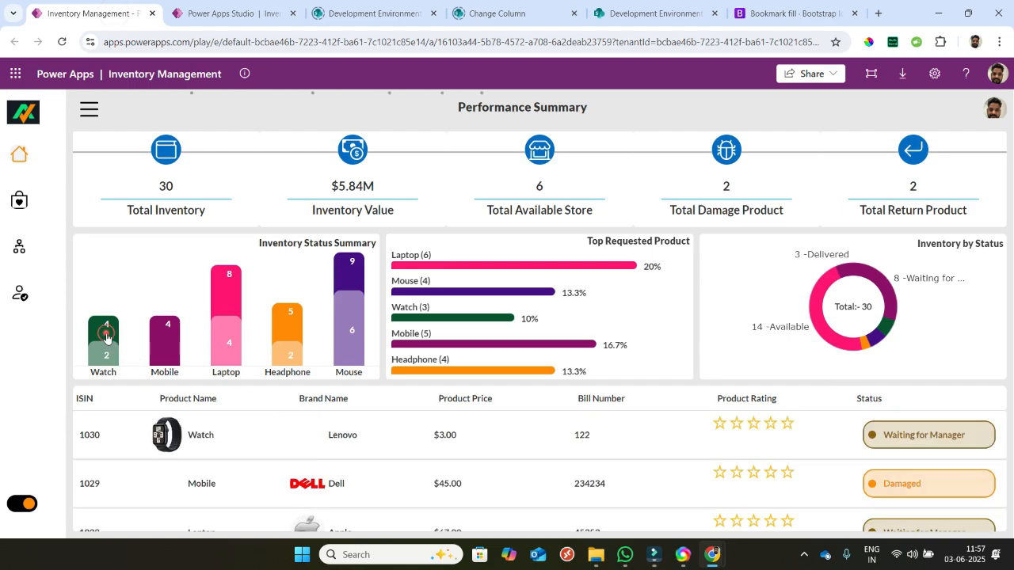
left_click(165, 339)
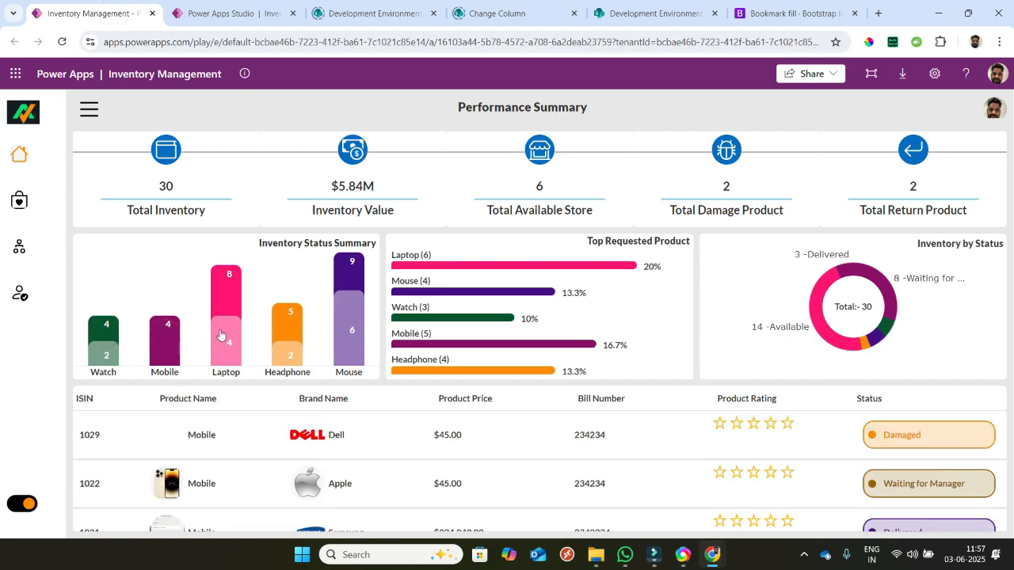
- Filter the product table by the Laptop, Headphone and Mouse bars and by the donut chart's Waiting for Manager slice
left_click(221, 333)
left_click(287, 339)
left_click(345, 339)
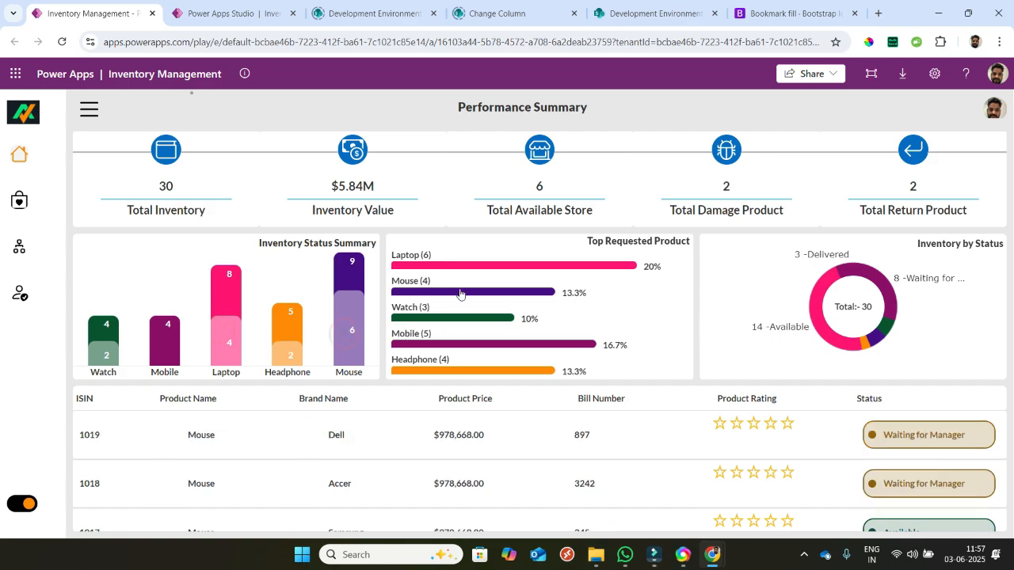
left_click(459, 292)
left_click(874, 282)
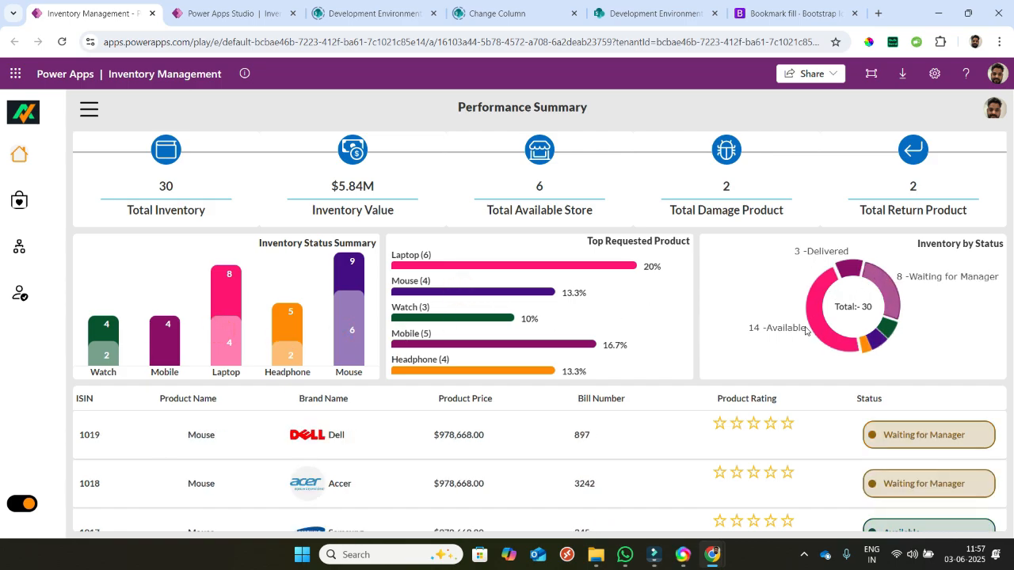
- Switch back to the Inventory Demo app in Power Apps Studio and insert a horizontal container into the empty Container20_2 below the charts
left_click(238, 16)
left_click(986, 107)
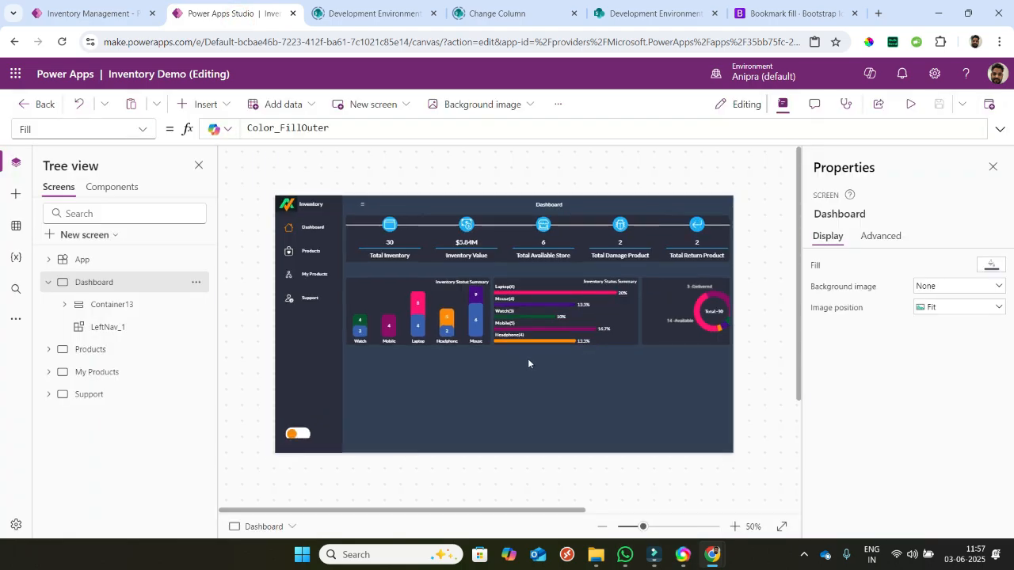
left_click(409, 418)
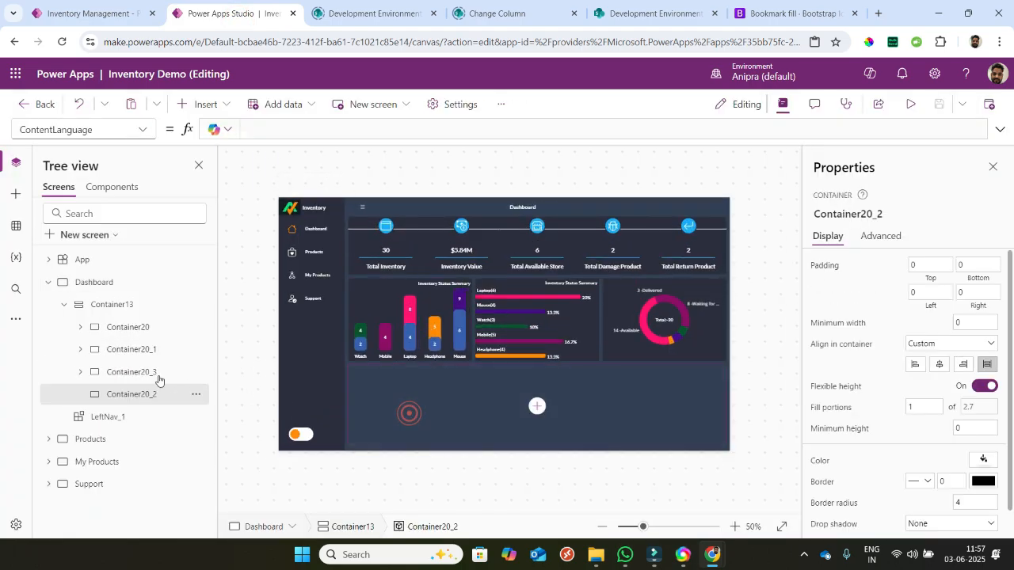
left_click(113, 394)
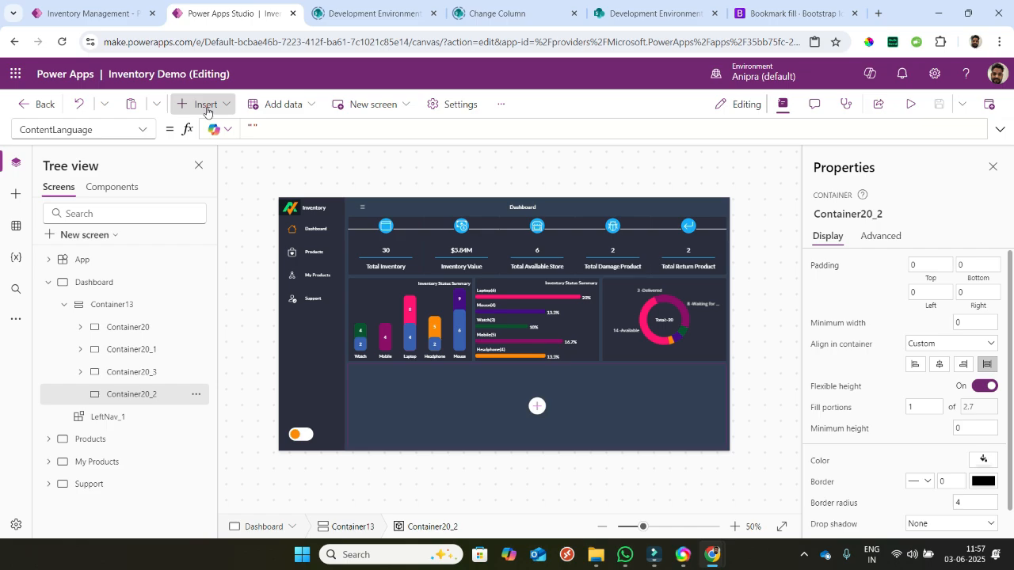
left_click(204, 104)
left_click(262, 131)
type("hori")
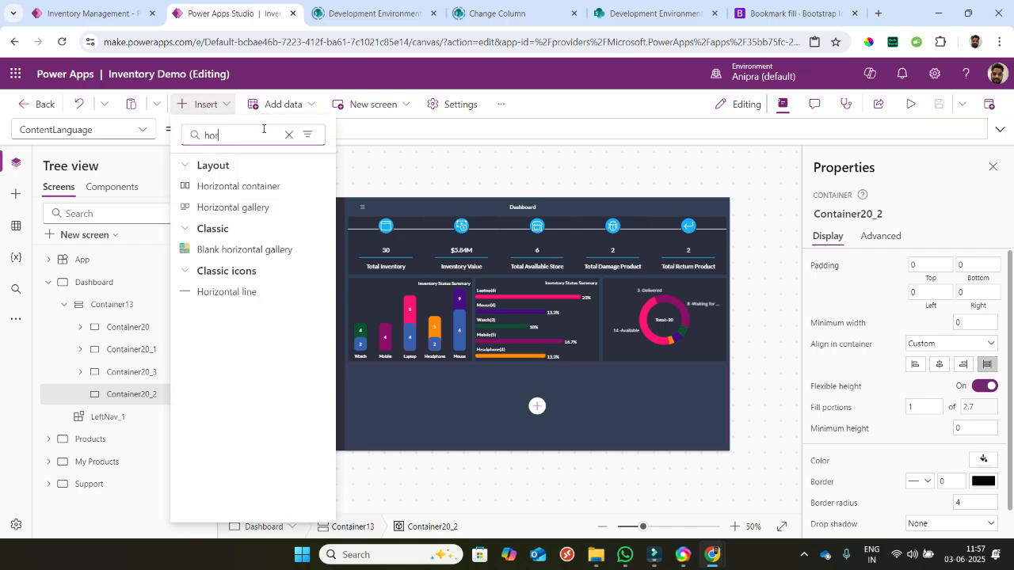
left_click(256, 189)
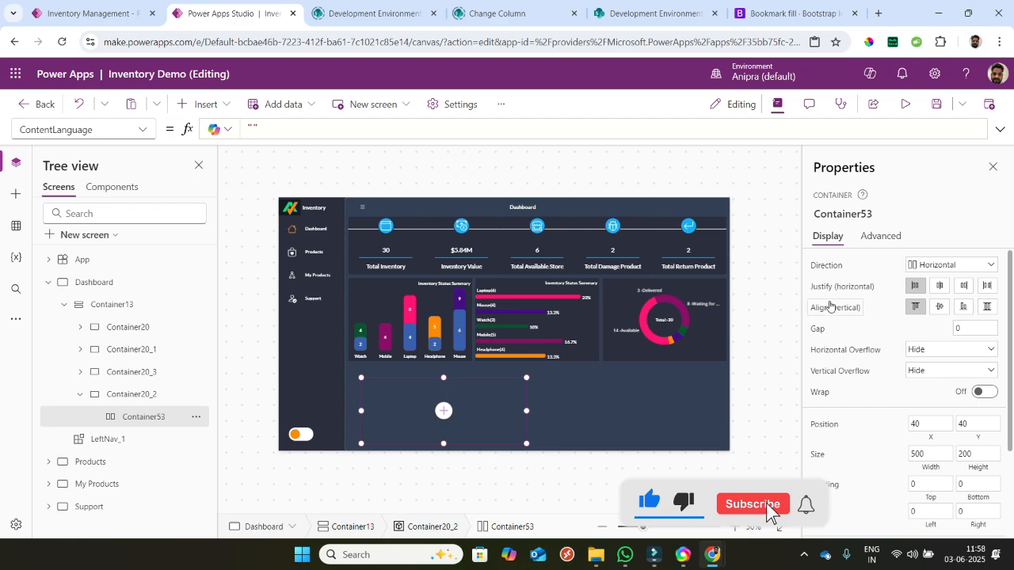
- Fill Container20_2 with the new horizontal container using width Parent.Width, height Parent.Height, and X and Y positions of 0
left_click(922, 473)
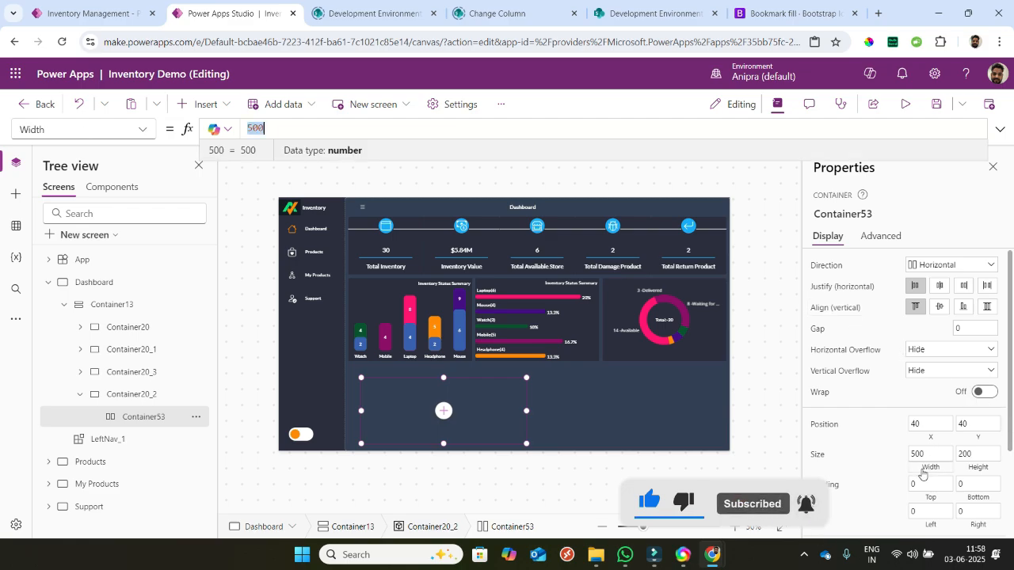
type("Parent.Width")
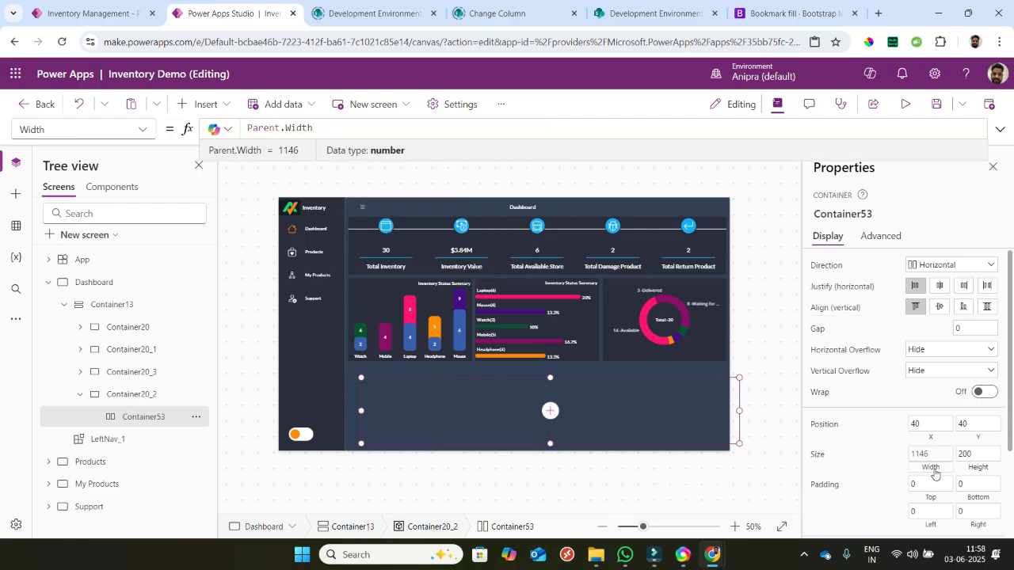
left_click(977, 469)
type("Parent.Height")
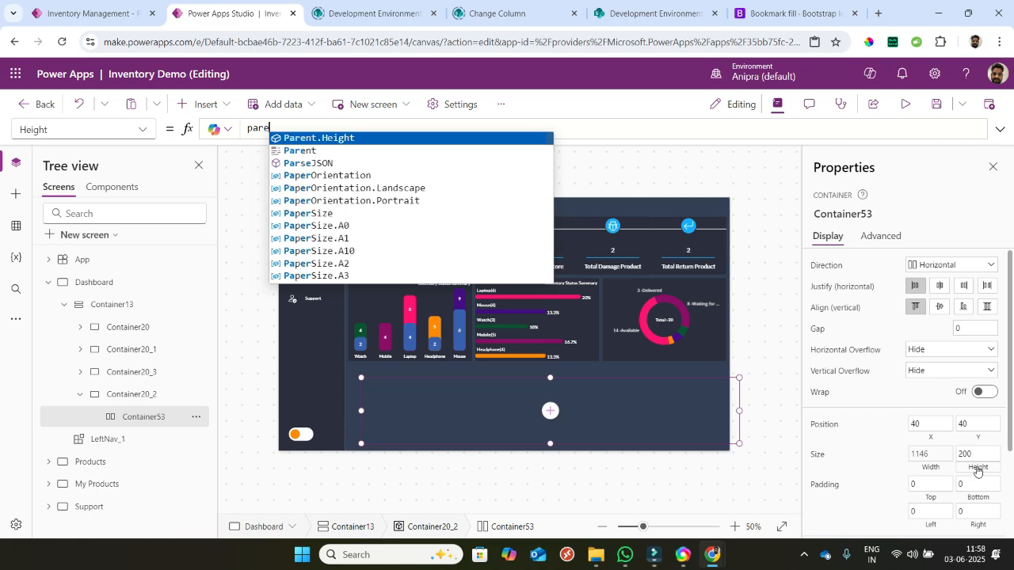
left_click(935, 424)
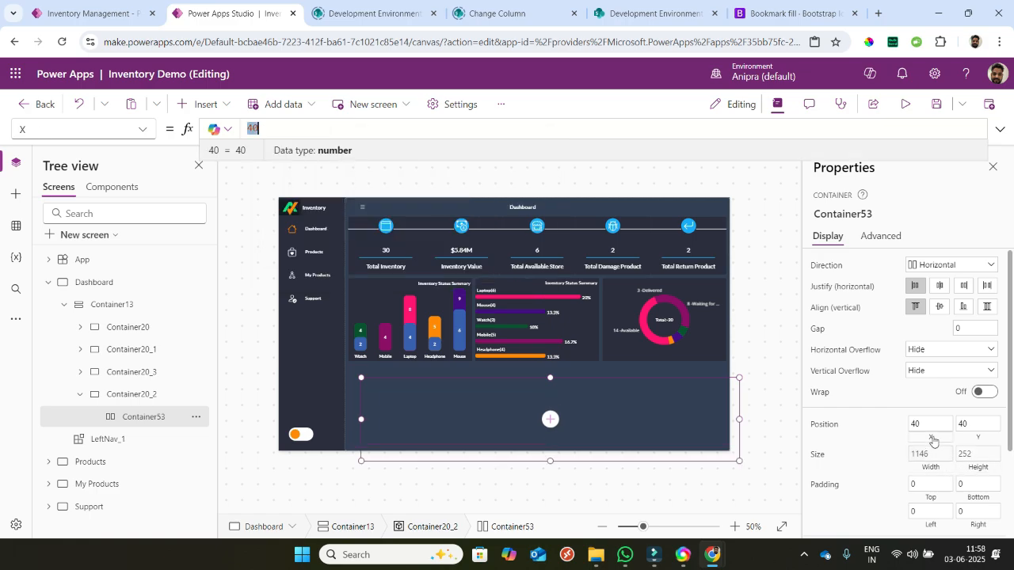
type("0")
left_click(965, 435)
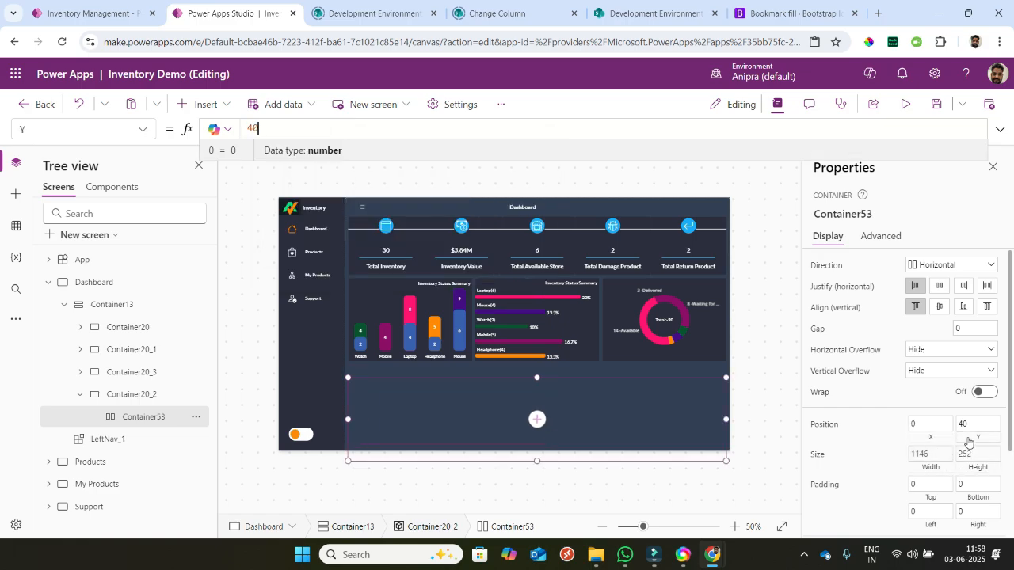
type("0")
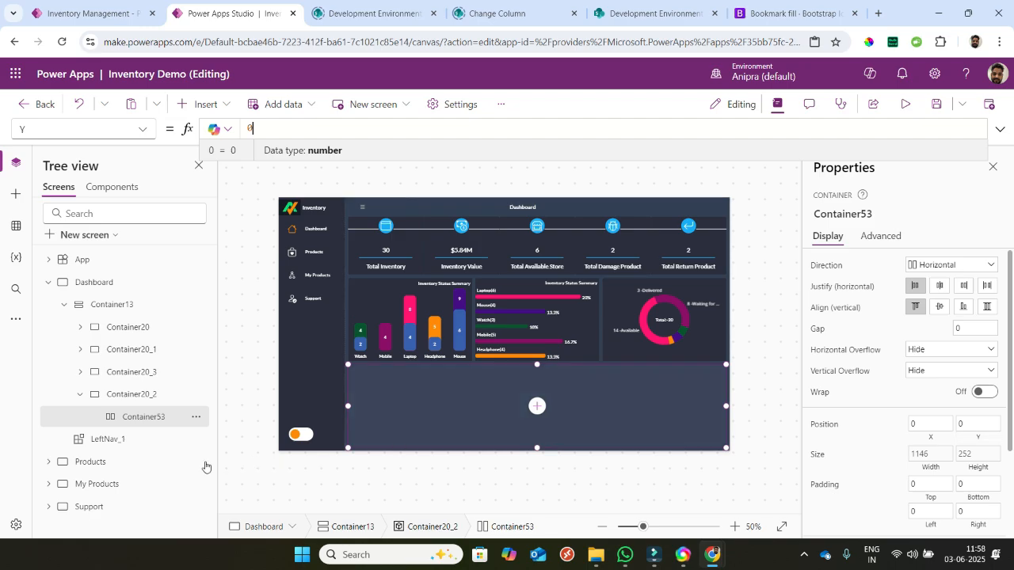
- Insert a nested horizontal container inside the full-size horizontal container below the charts
left_click(204, 104)
left_click(223, 135)
type("cont")
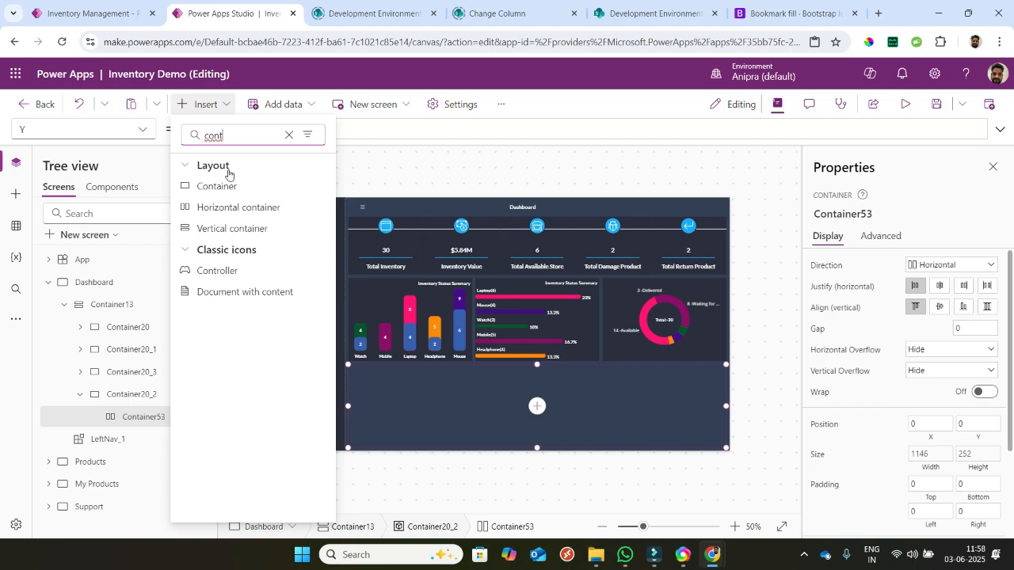
left_click(229, 208)
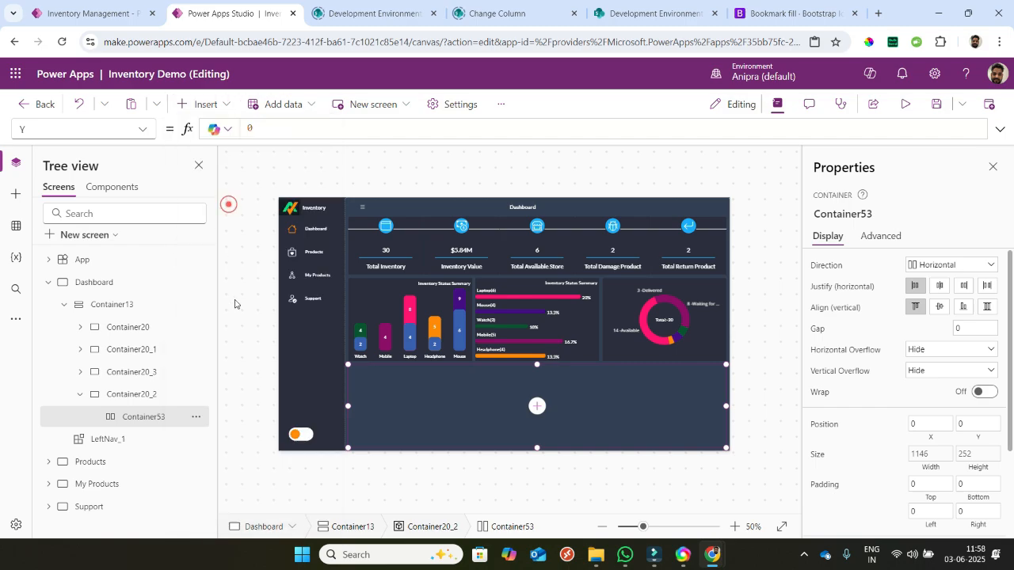
- Add a blank vertical gallery to Container53 alongside the nested horizontal container, and select that nested container
left_click(147, 422)
left_click(225, 104)
type("gal")
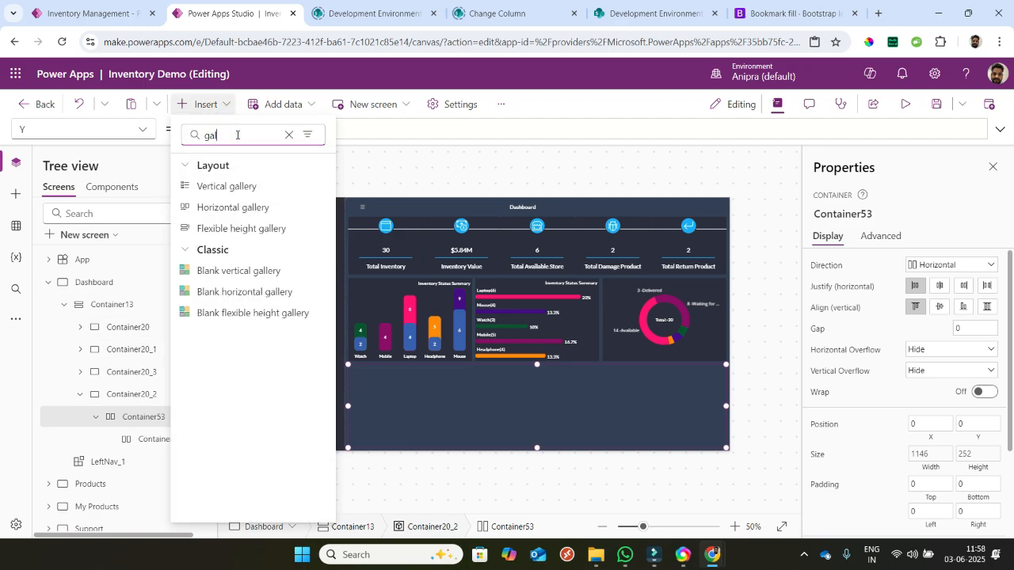
left_click(231, 271)
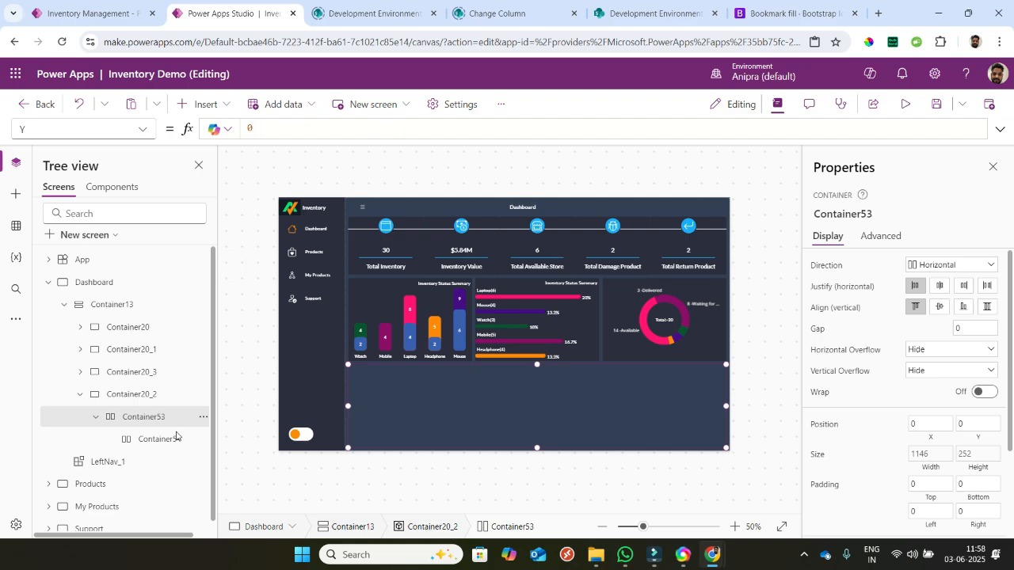
left_click(172, 441)
left_click(168, 443)
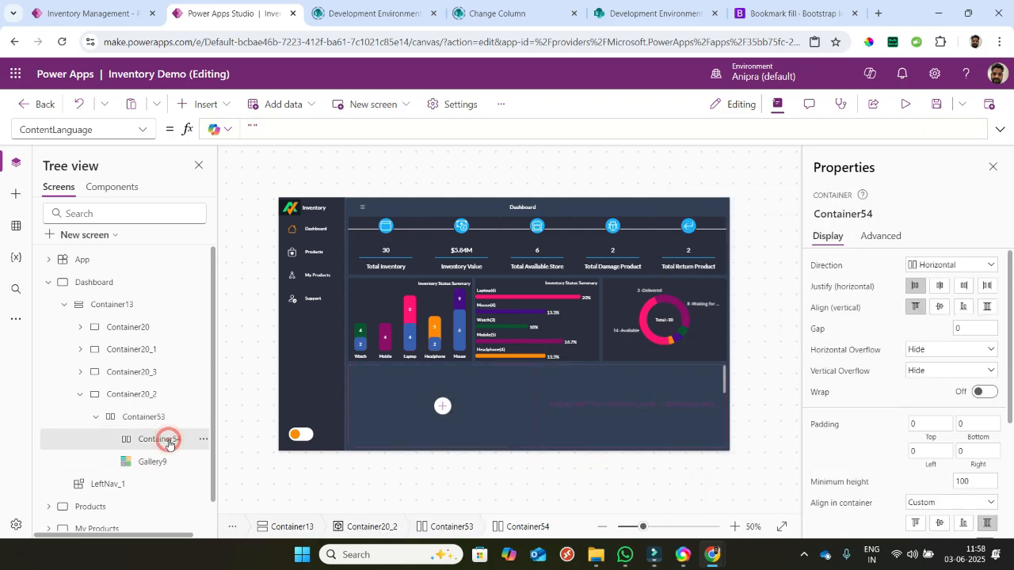
- Set the minimum height and minimum width of Container54 to 0
scroll(975, 314, "down", 5)
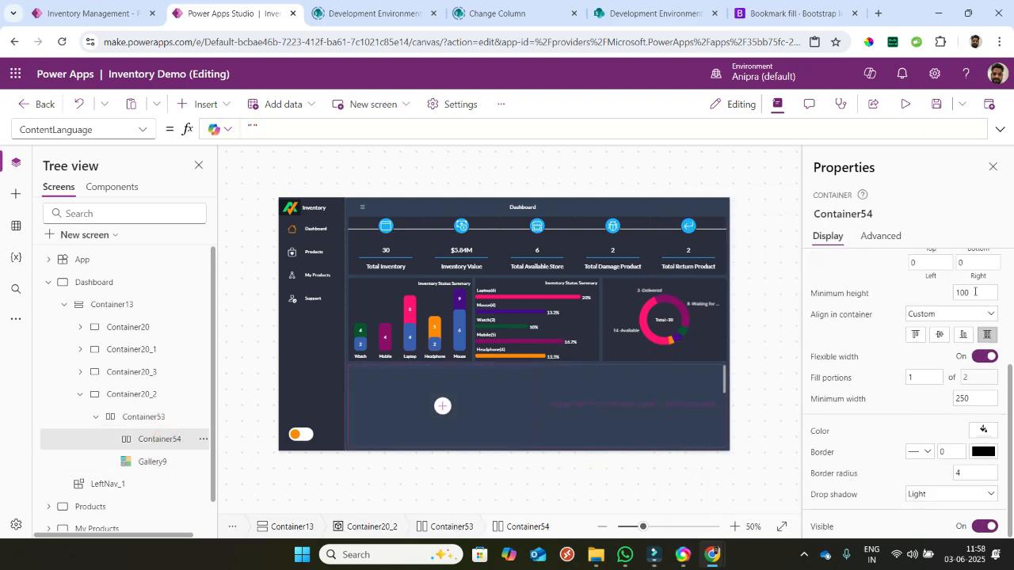
left_click_drag(975, 291, 937, 296)
type("0")
left_click_drag(968, 393, 933, 412)
type("0")
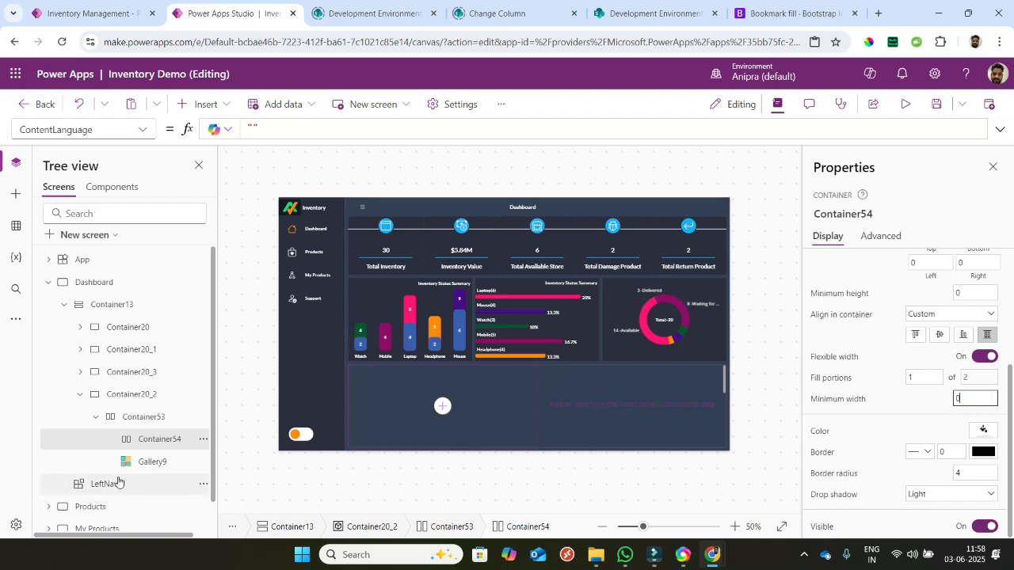
- Give Gallery9 a minimum width and minimum height of 0 and set its fill portions to 5
left_click(141, 463)
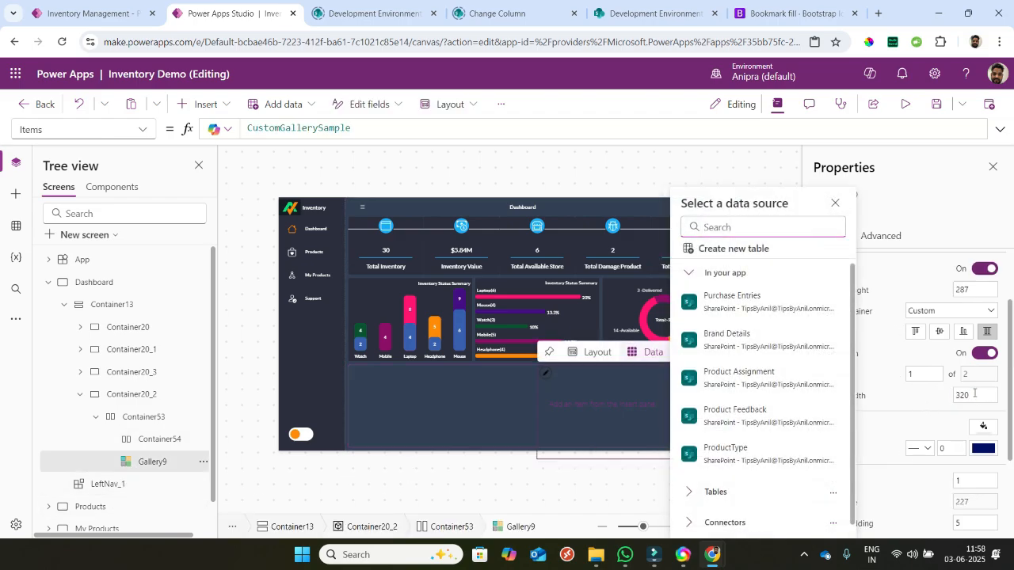
left_click_drag(974, 393, 933, 402)
type("0")
left_click_drag(976, 290, 933, 292)
type("0")
left_click_drag(923, 375, 892, 380)
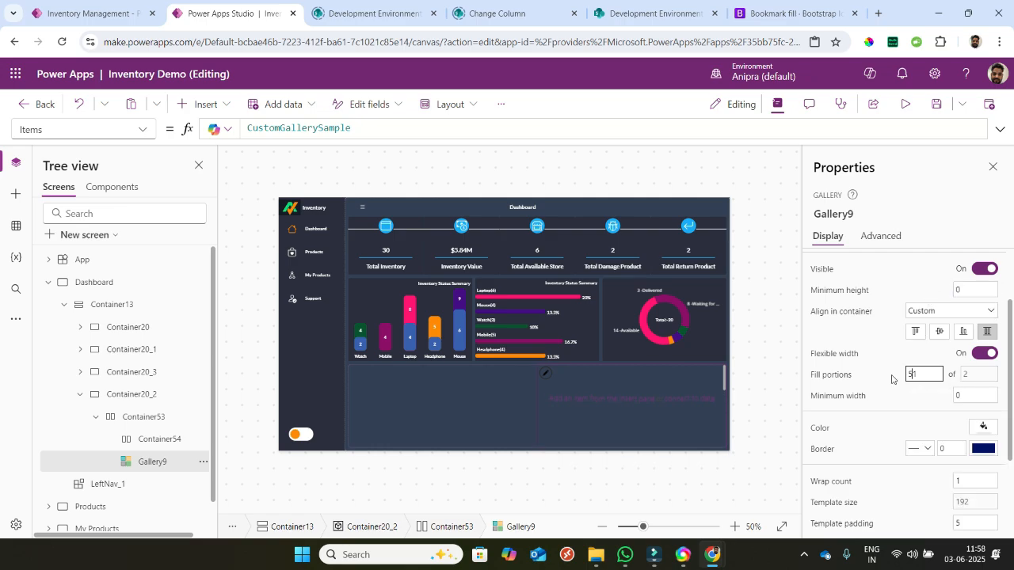
type("5")
left_click(913, 420)
- Change the layout direction of Container53 to vertical
left_click(161, 441)
left_click(134, 419)
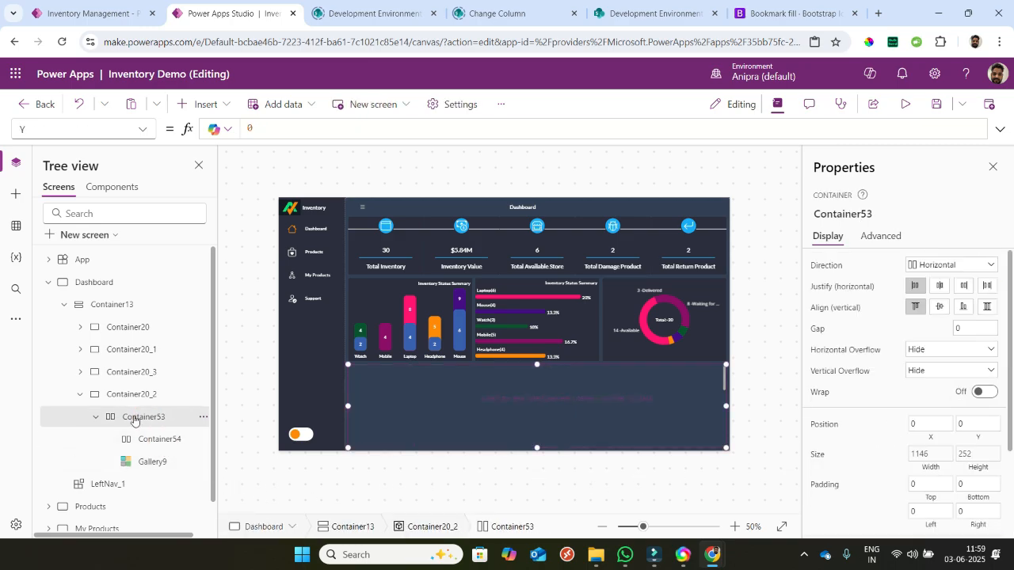
left_click(929, 271)
left_click(932, 299)
- Insert a text label into Container54
left_click(348, 409)
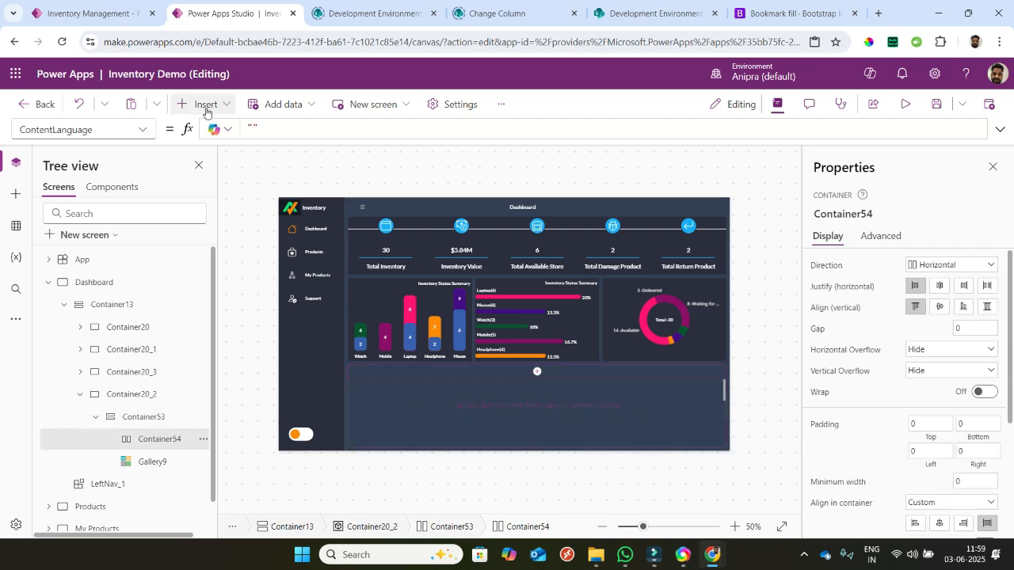
left_click(205, 104)
left_click(228, 136)
left_click(228, 136)
type("lab")
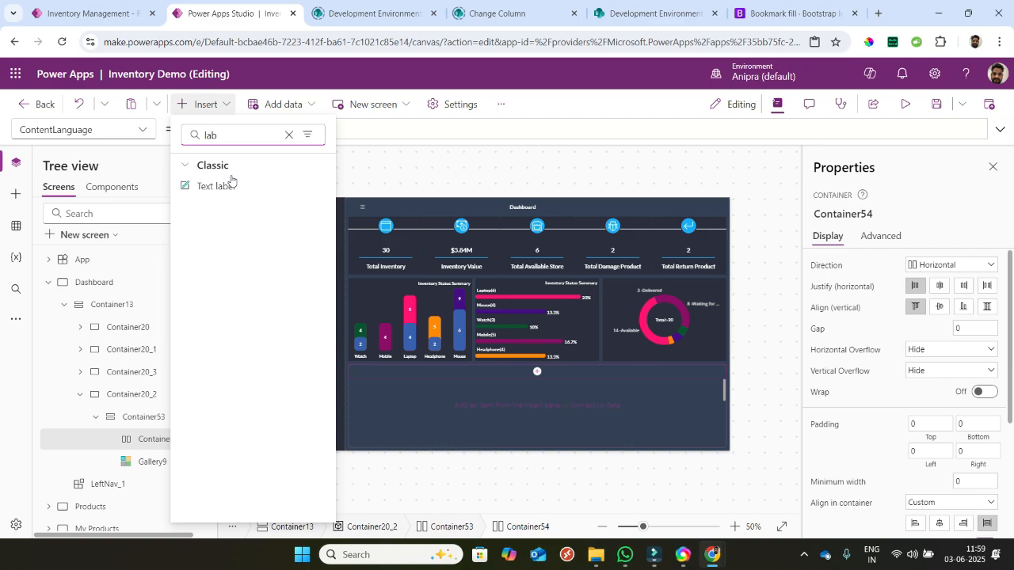
left_click(231, 181)
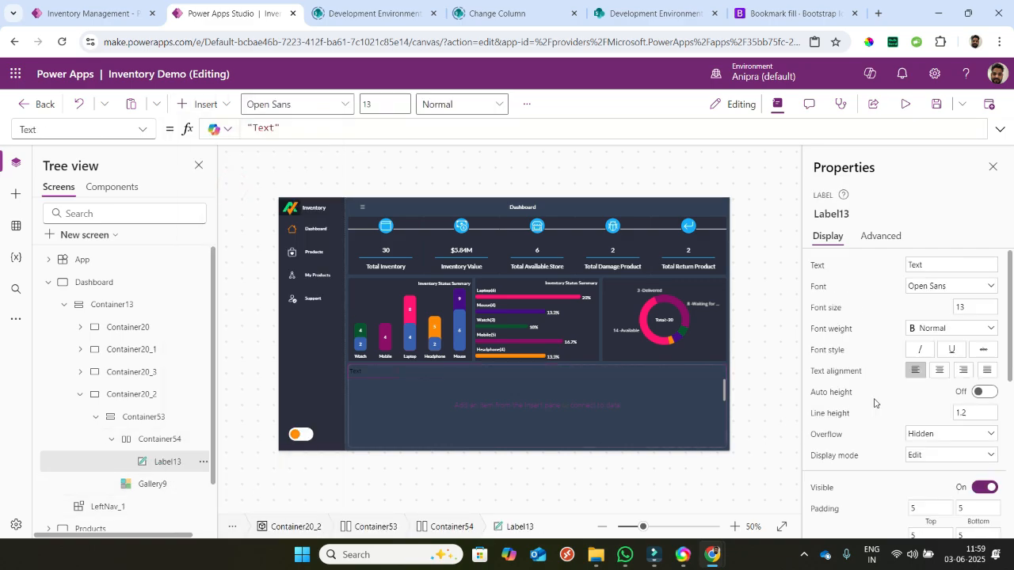
- Set the new label's font, font size and font weight formulas to _Font, _FontSize and _FontWeight
left_click(820, 290)
type("_Font")
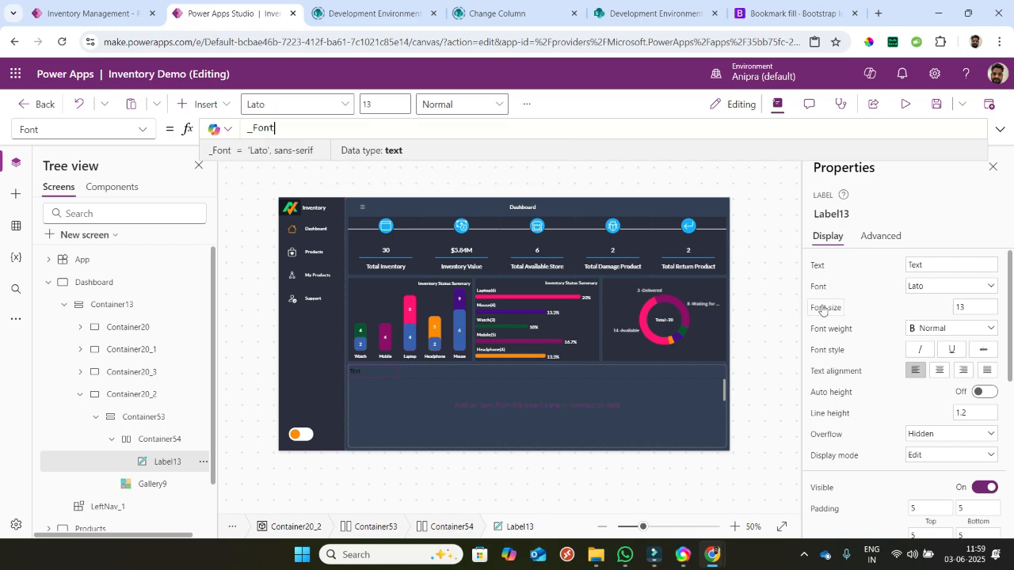
left_click(822, 309)
type("_FontSize")
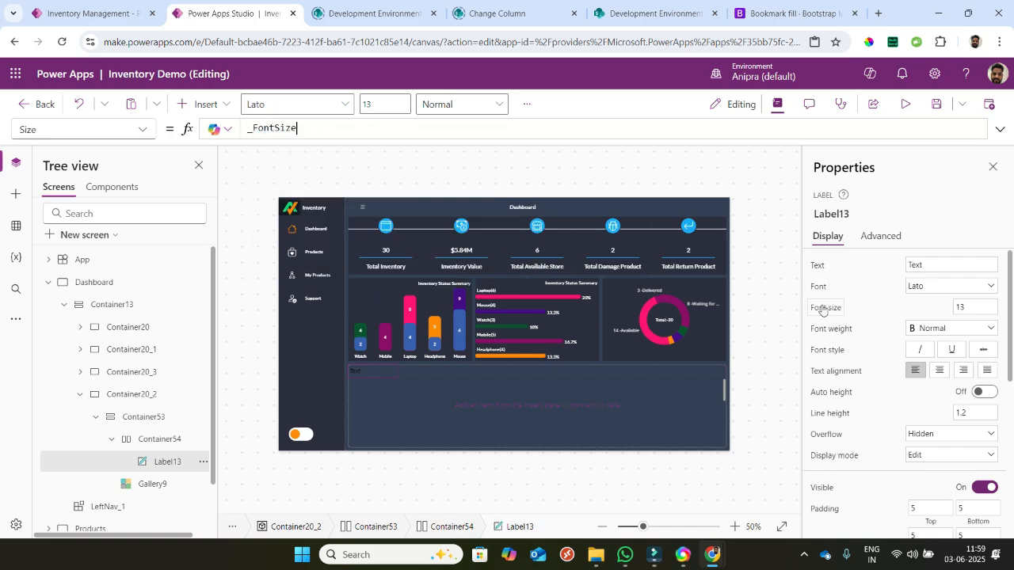
left_click(830, 332)
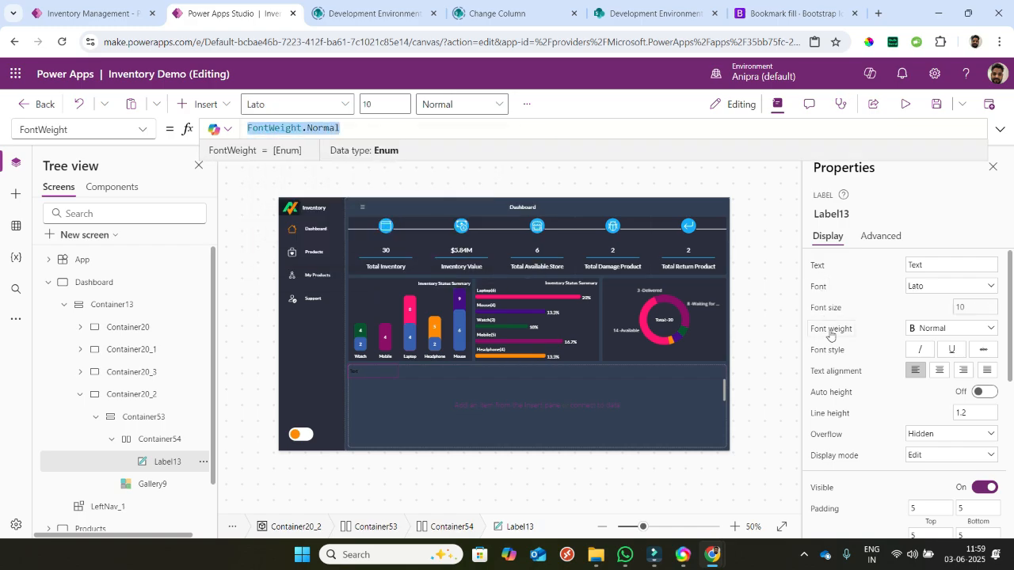
type("_we")
key("Return")
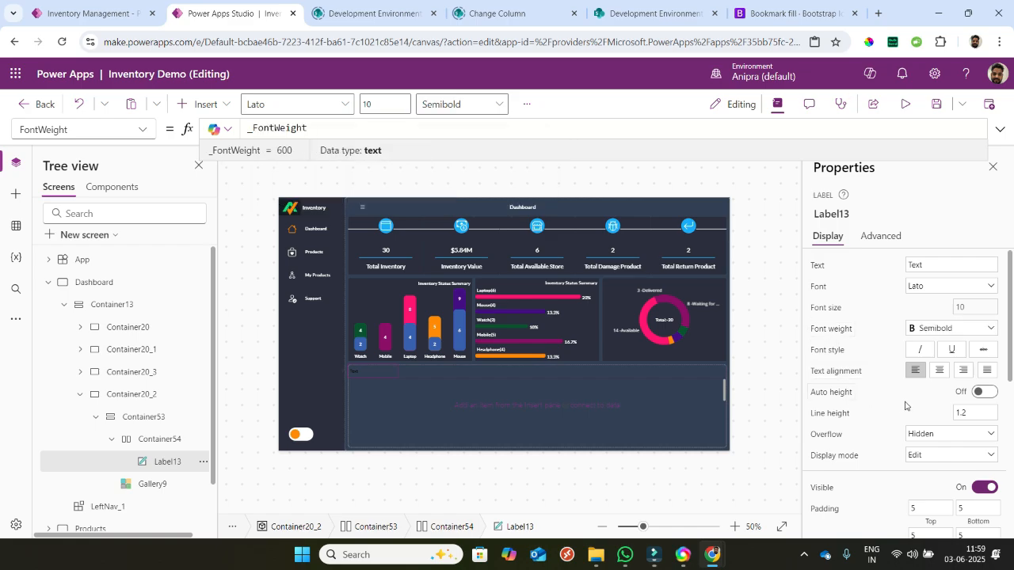
- Turn on flexible width for the label, set its minimum width to 0 and stretch it vertically in its container
scroll(905, 406, "down", 3)
scroll(905, 407, "down", 3)
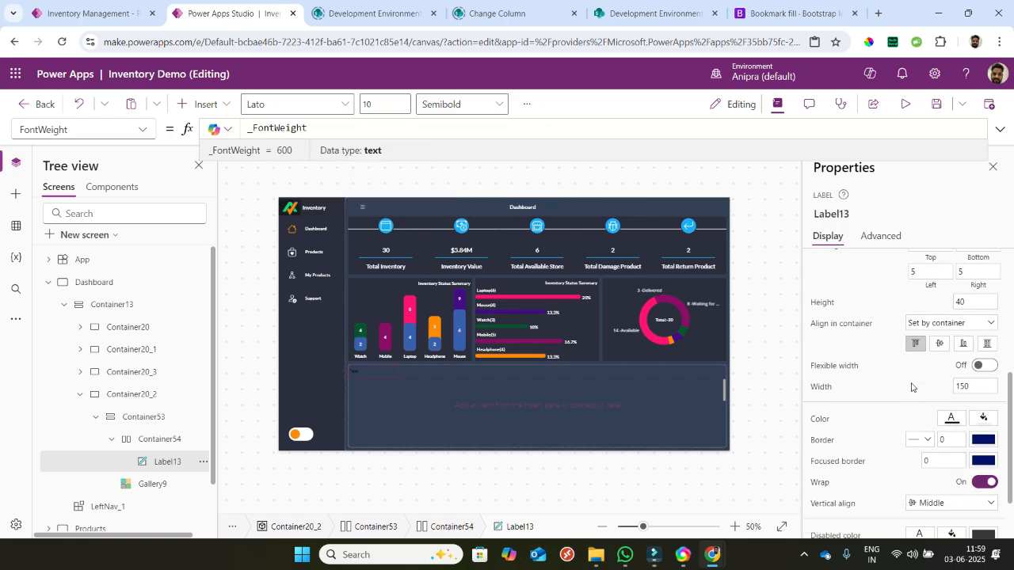
left_click(985, 366)
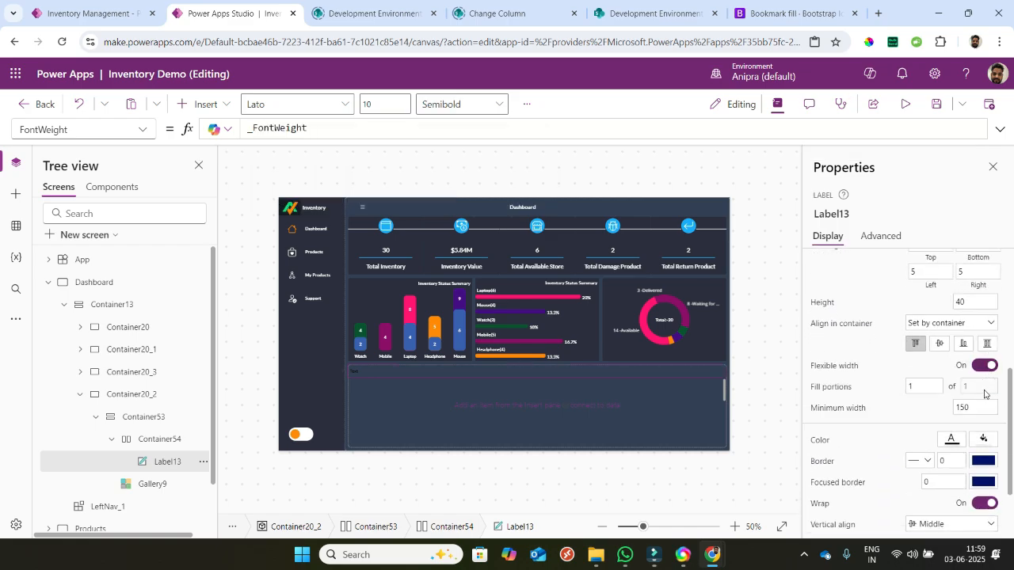
left_click(959, 302)
scroll(878, 429, "down", 2)
- Set the label's text color formula to Color_Blue
left_click(830, 352)
key("ctrl+a")
type("color")
key("Tab")
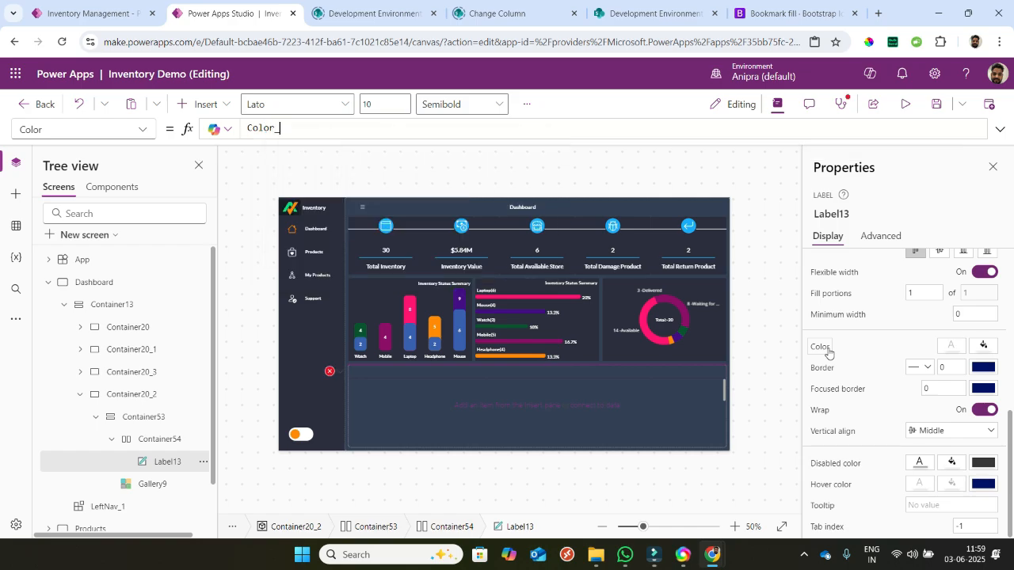
type("_lb")
key("Tab")
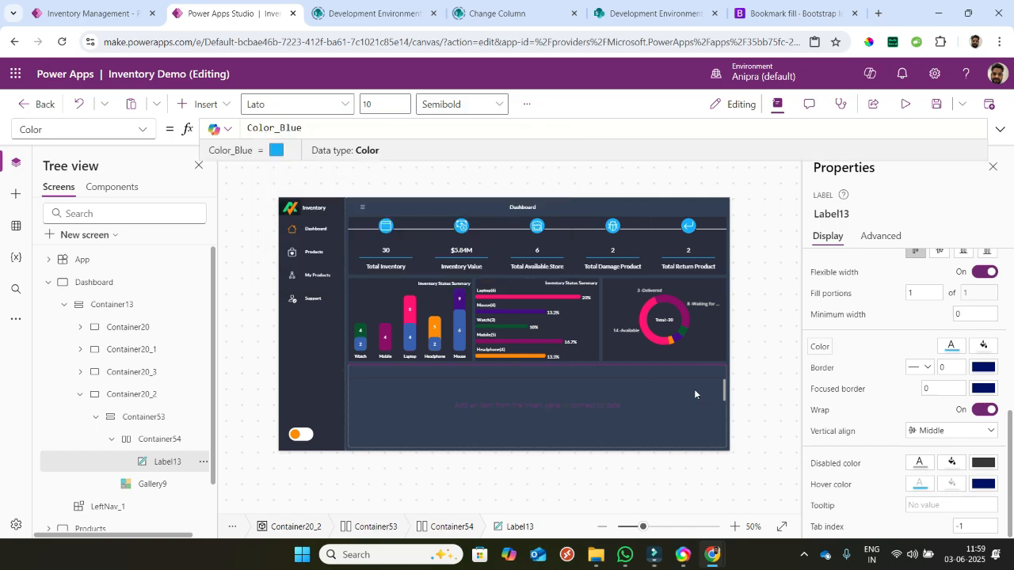
- Set the label's text color formula to Color_Label
scroll(990, 351, "up", 2)
left_click(953, 439)
left_click(954, 439)
left_click(820, 445)
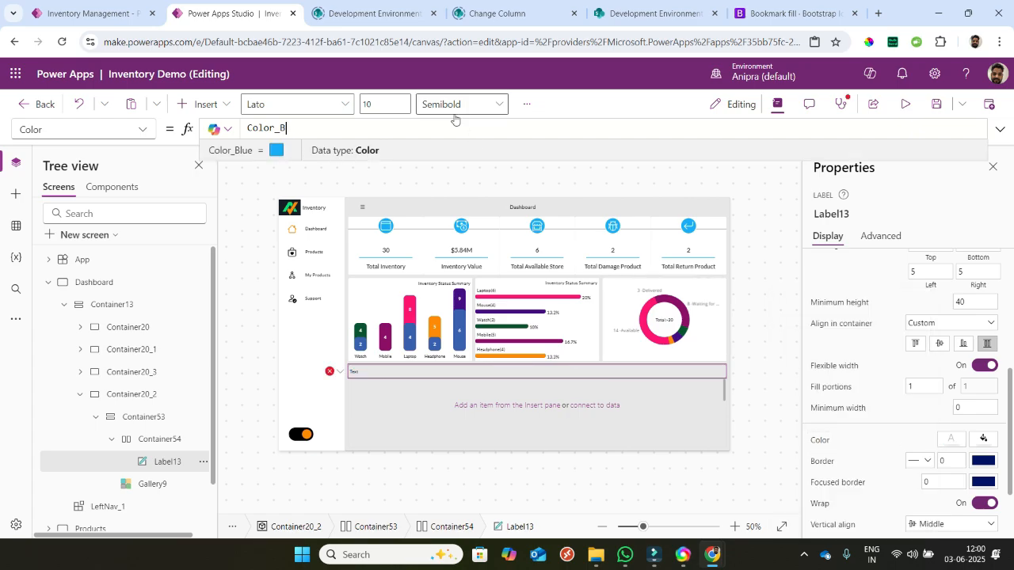
type("la")
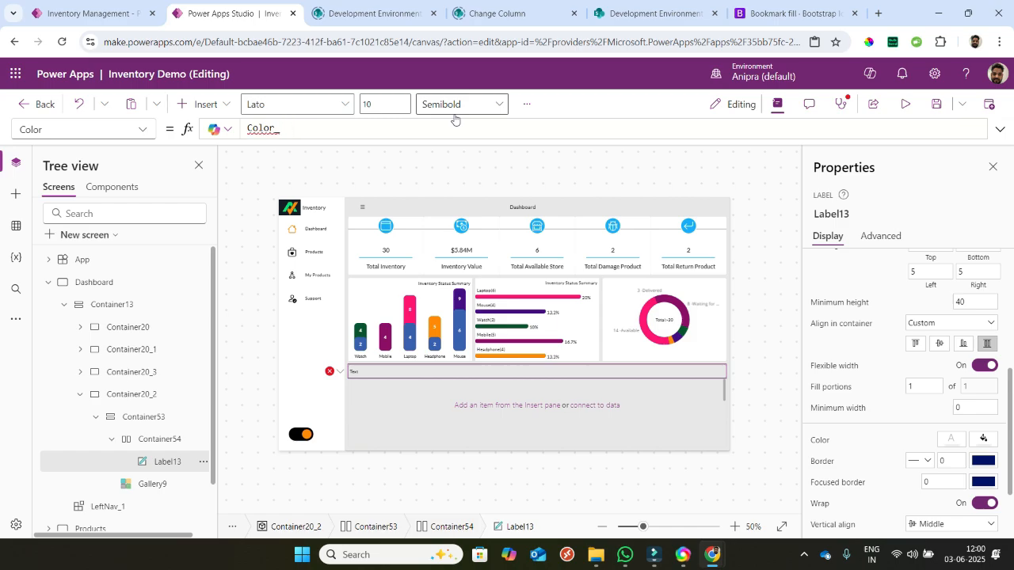
type("Label")
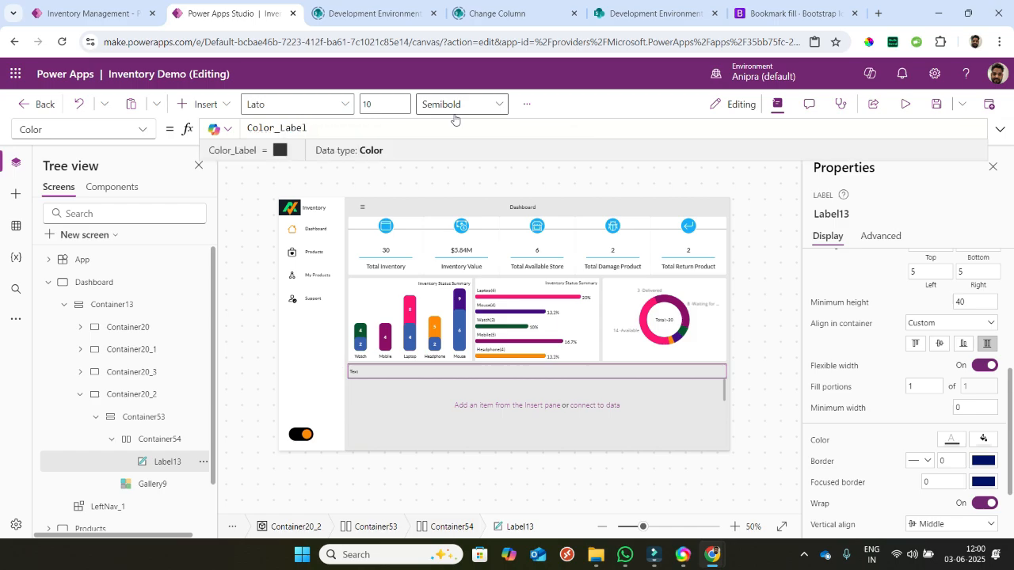
- Copy the label and paste six duplicates of it into Container54
left_click(169, 467)
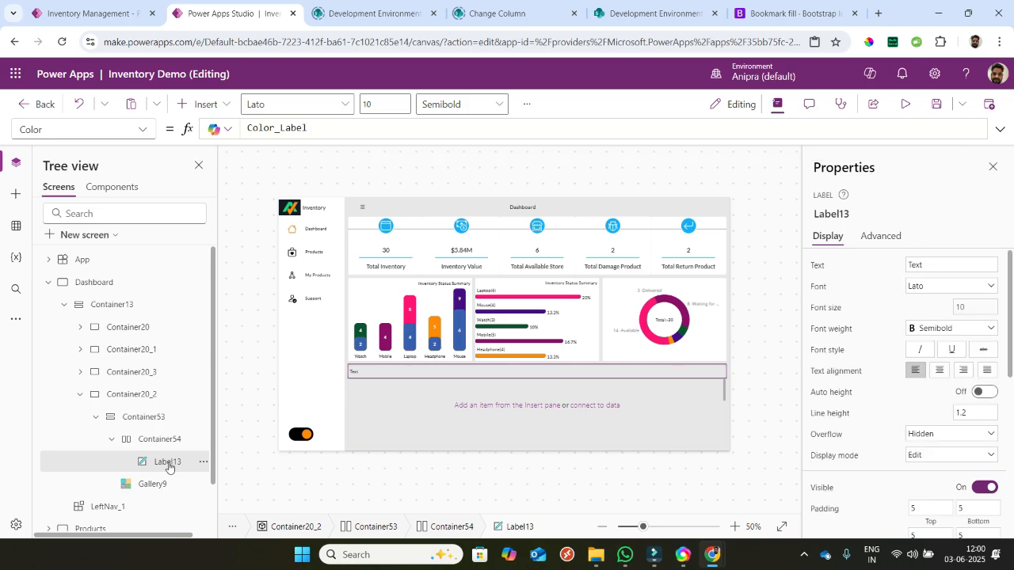
right_click(169, 467)
left_click(190, 301)
right_click(166, 455)
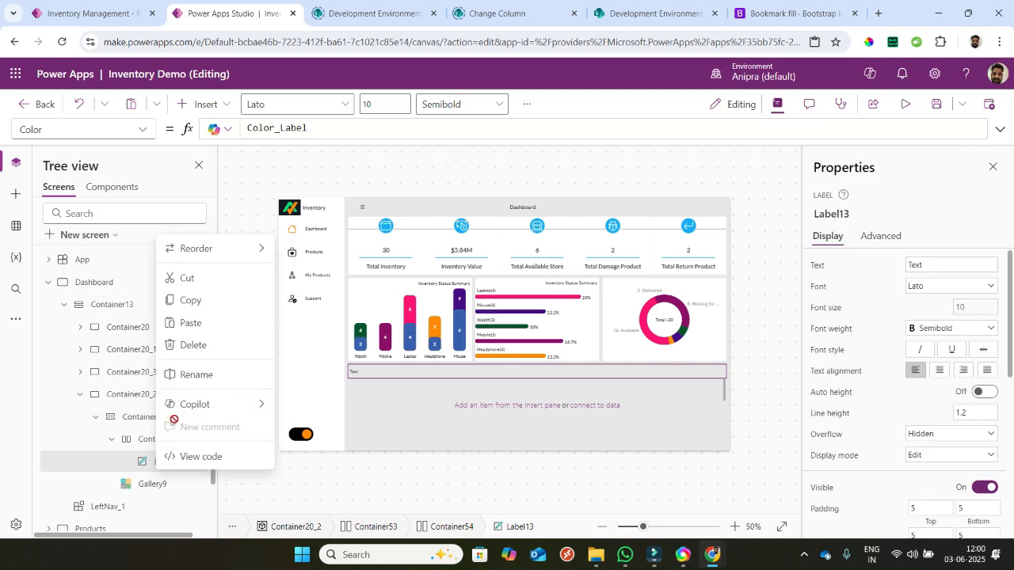
left_click(192, 322)
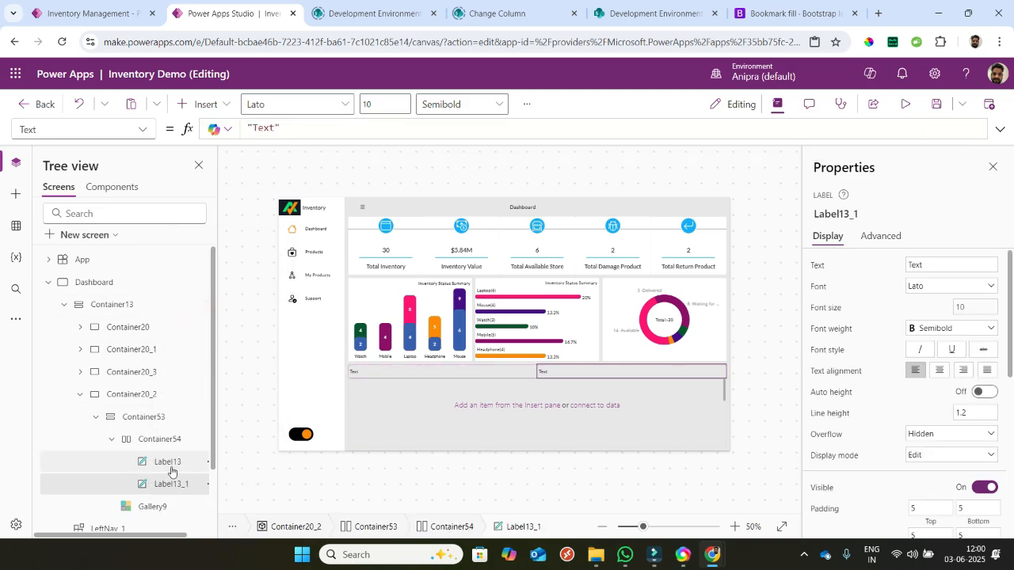
right_click(171, 468)
left_click(206, 325)
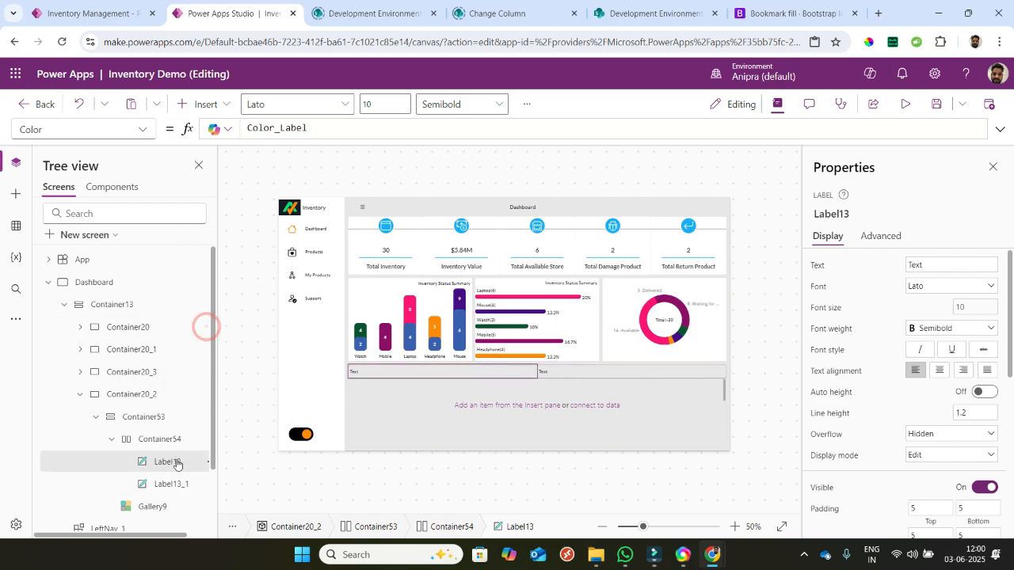
right_click(169, 464)
left_click(208, 321)
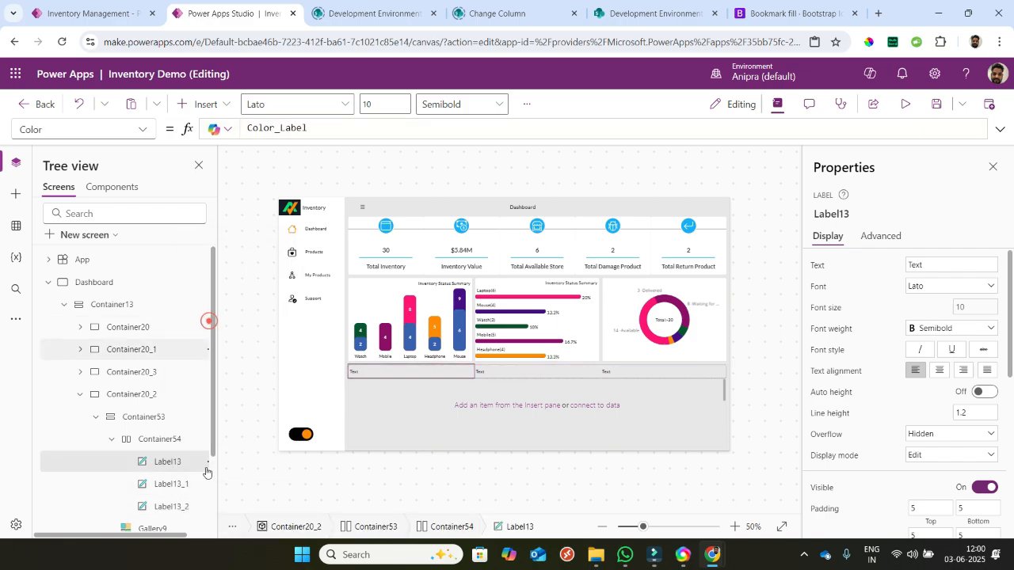
right_click(179, 467)
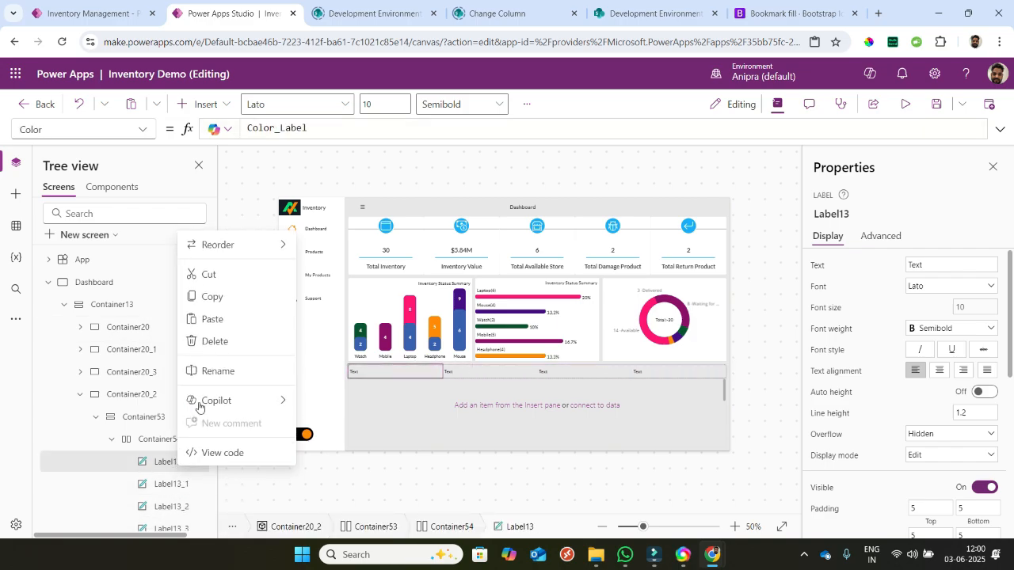
left_click(218, 319)
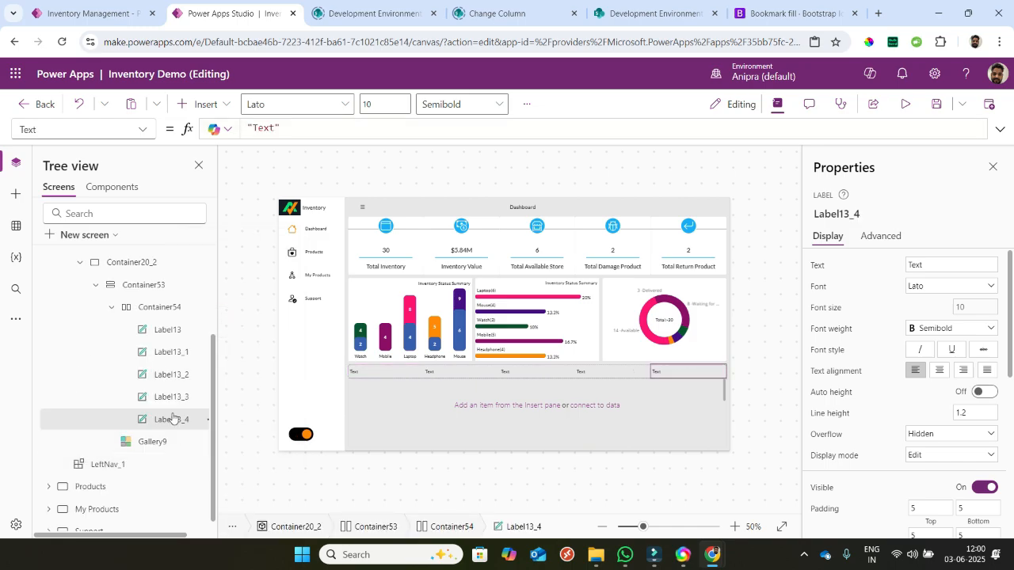
right_click(173, 398)
left_click(200, 259)
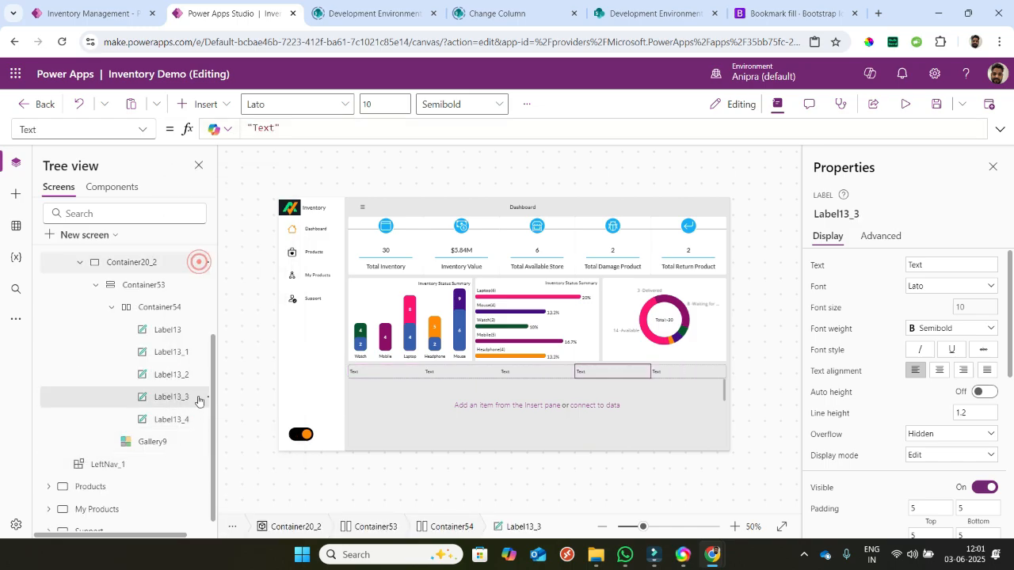
right_click(181, 419)
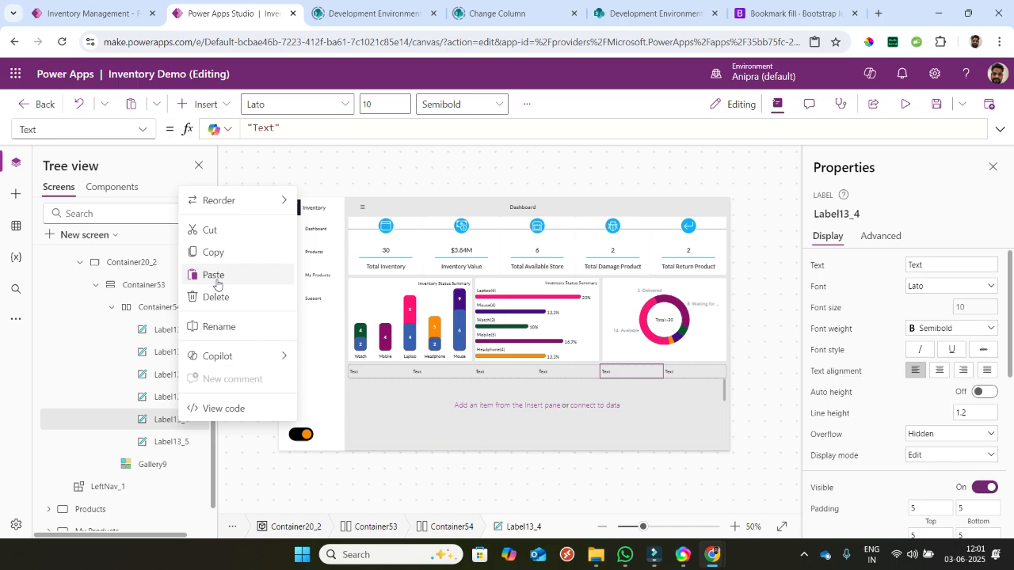
left_click(217, 278)
- Set the text of the first three header labels to ISIN, Product Name and Brand Name
left_click(168, 329)
double_click(265, 129)
type("ISIN")
left_click(171, 352)
double_click(264, 129)
type("Product Name")
left_click(171, 374)
double_click(265, 128)
type("Brand Name")
- Set the text of the remaining four header labels to Product Price, Bill Number, Product Rating and Status
left_click(171, 396)
double_click(264, 128)
type("Product Price")
left_click(171, 419)
double_click(265, 128)
type("Bill Number")
left_click(171, 441)
double_click(263, 129)
type("Product Rating")
left_click(172, 464)
double_click(264, 128)
type("Status")
- Set the ISIN header's fill portions to .5 and open the Status header's fill portions for editing
left_click(167, 333)
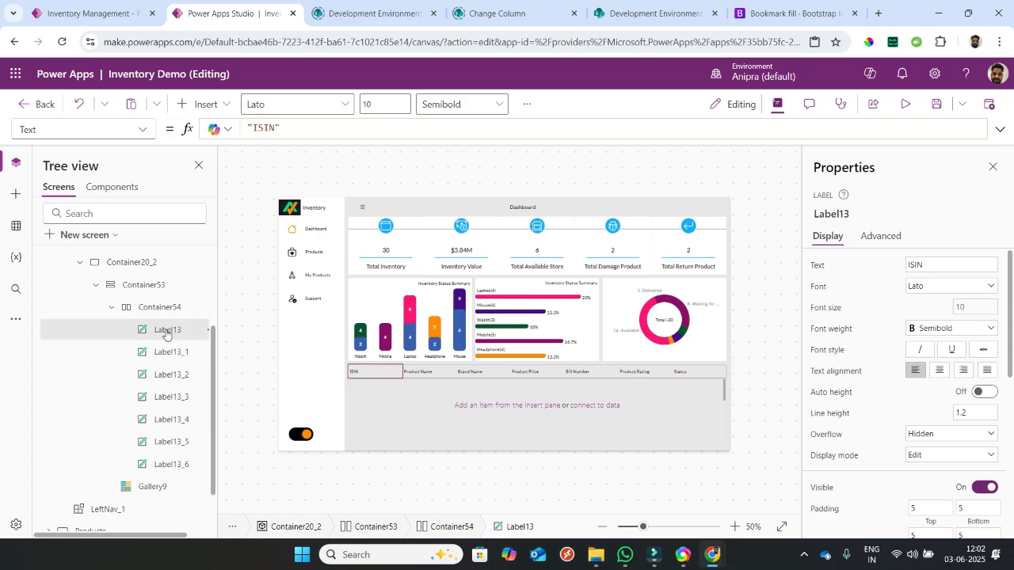
scroll(888, 452, "down", 2)
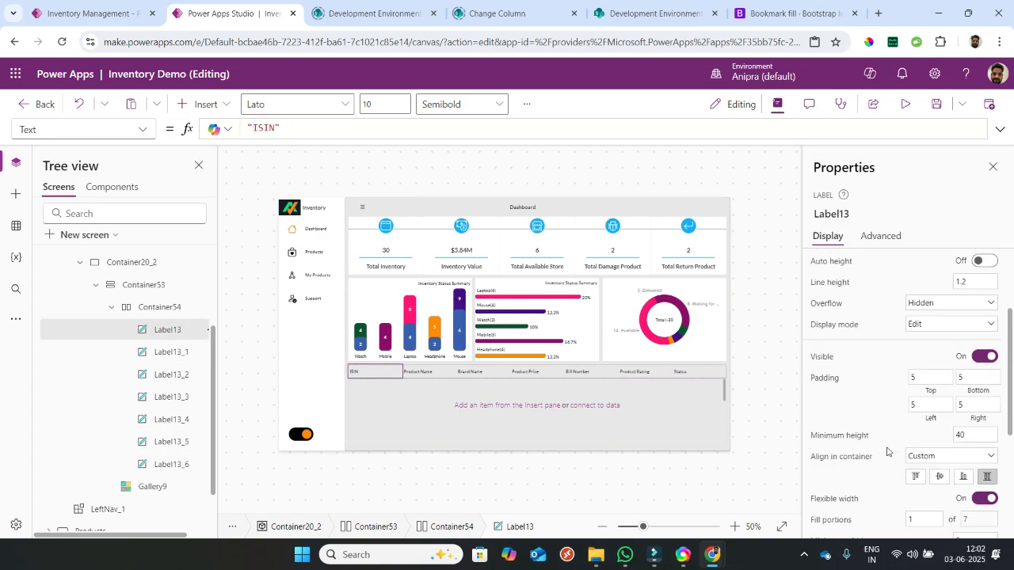
scroll(855, 447, "down", 2)
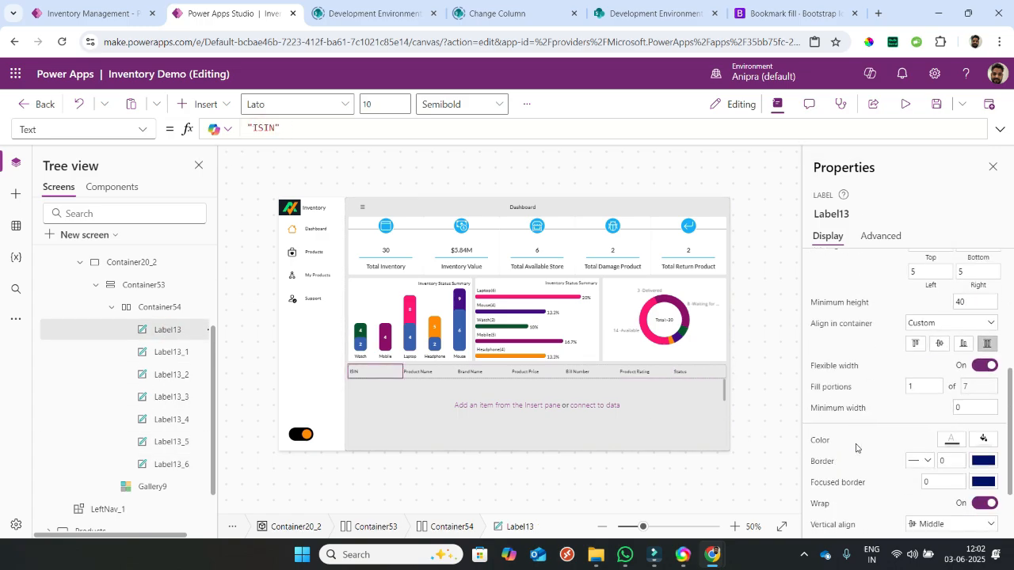
left_click(832, 389)
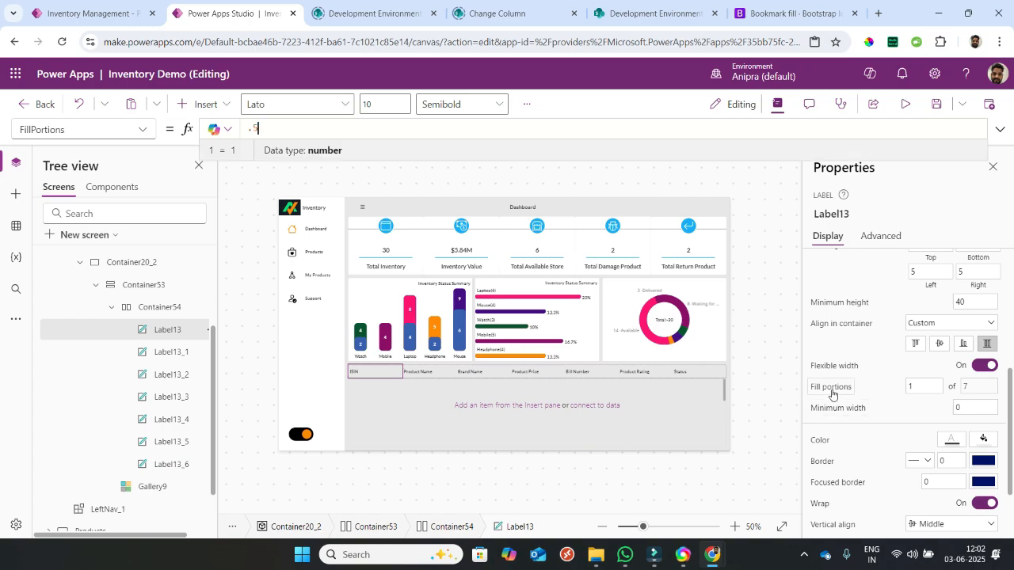
left_click(680, 375)
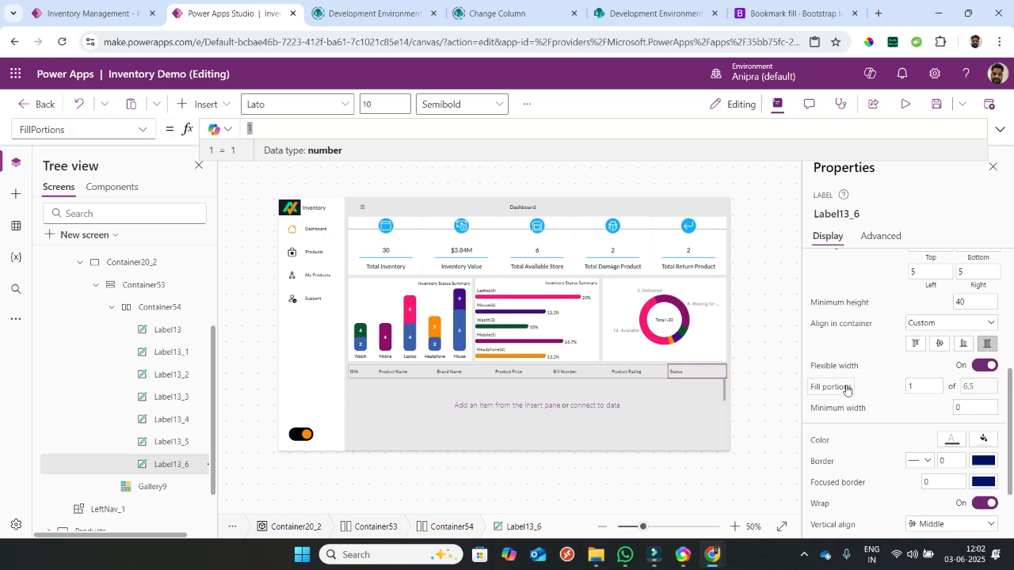
- Insert a classic button into Container49 of the bar chart gallery in the dashboard's first status summary
left_click(365, 347)
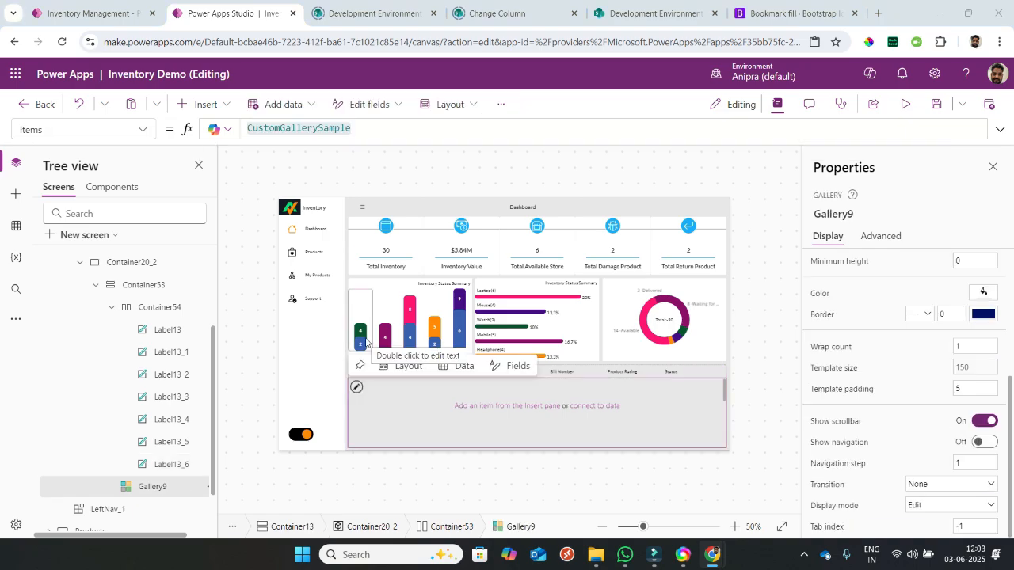
left_click(360, 342)
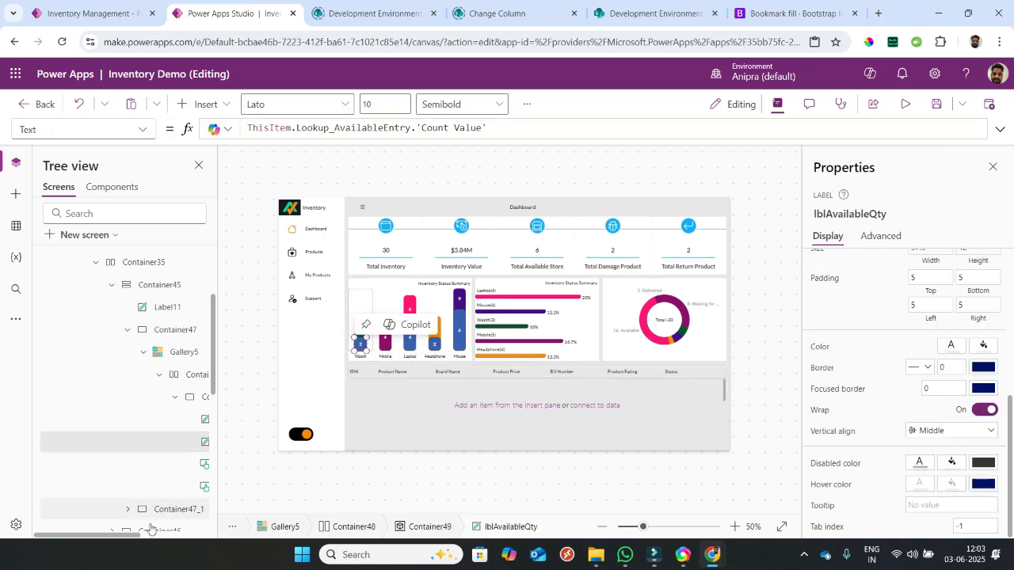
left_click_drag(135, 536, 178, 536)
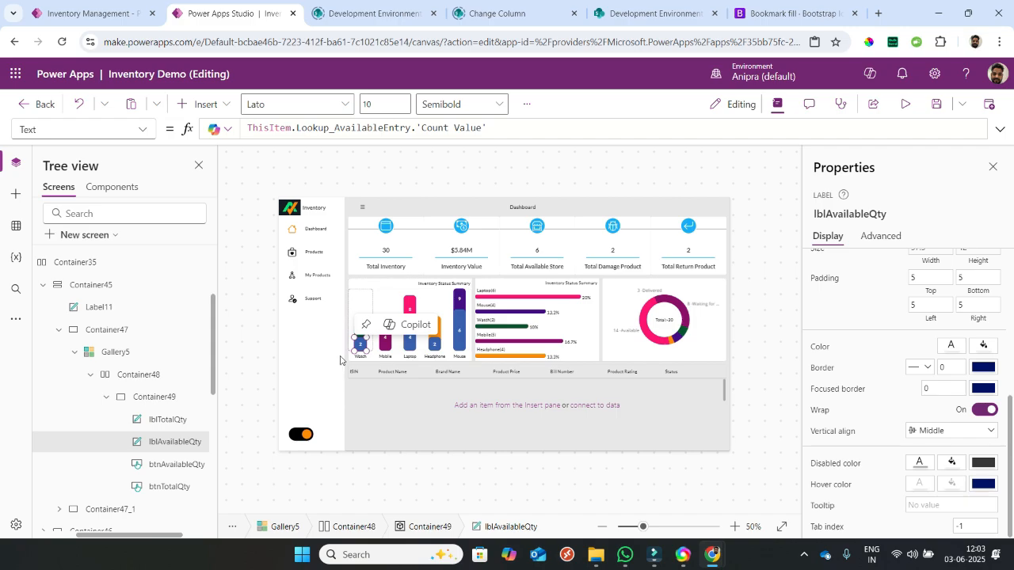
left_click(163, 398)
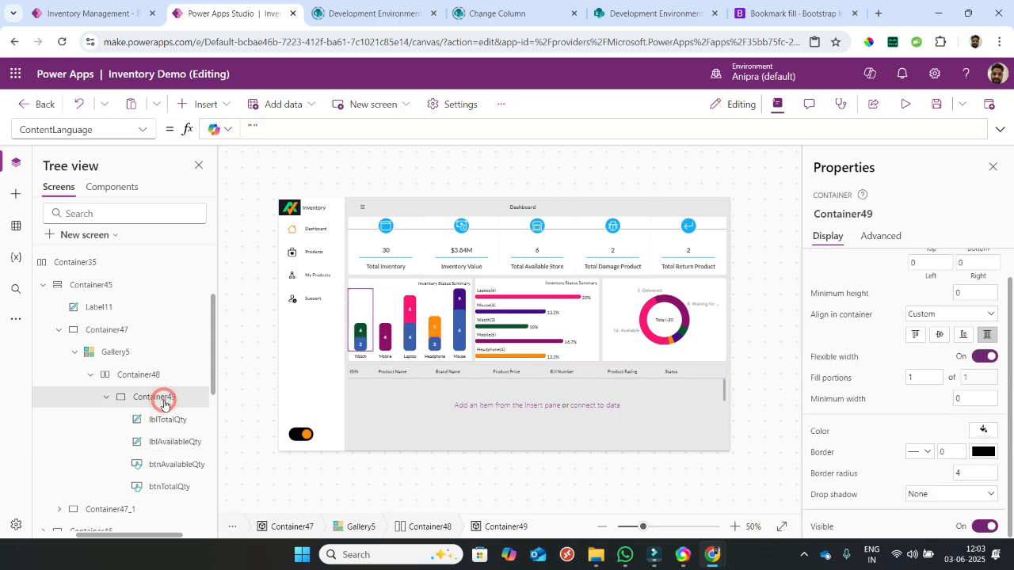
left_click(205, 104)
left_click(255, 133)
type("b")
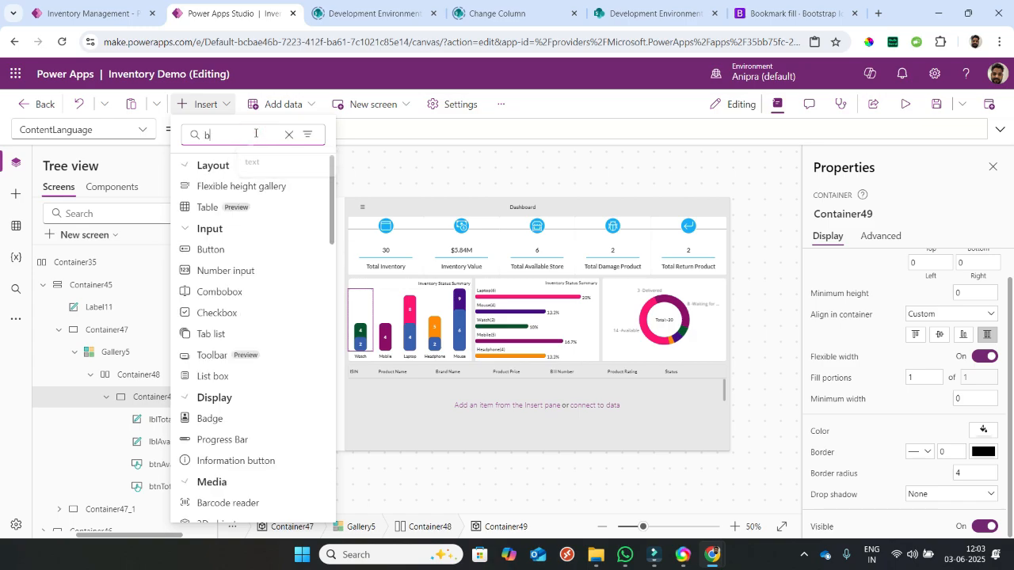
type("uton")
key("BackSpace")
key("BackSpace")
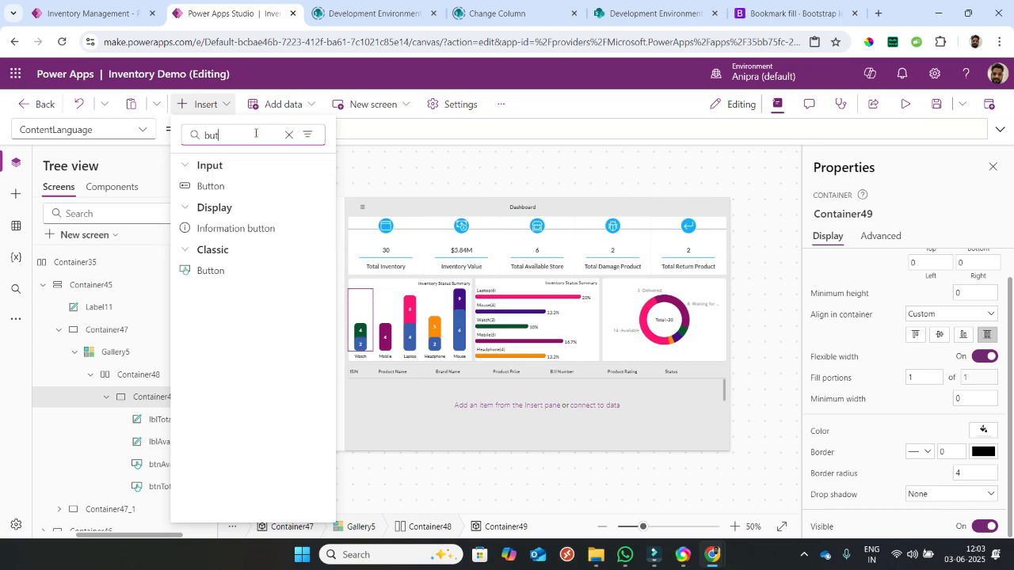
left_click(198, 270)
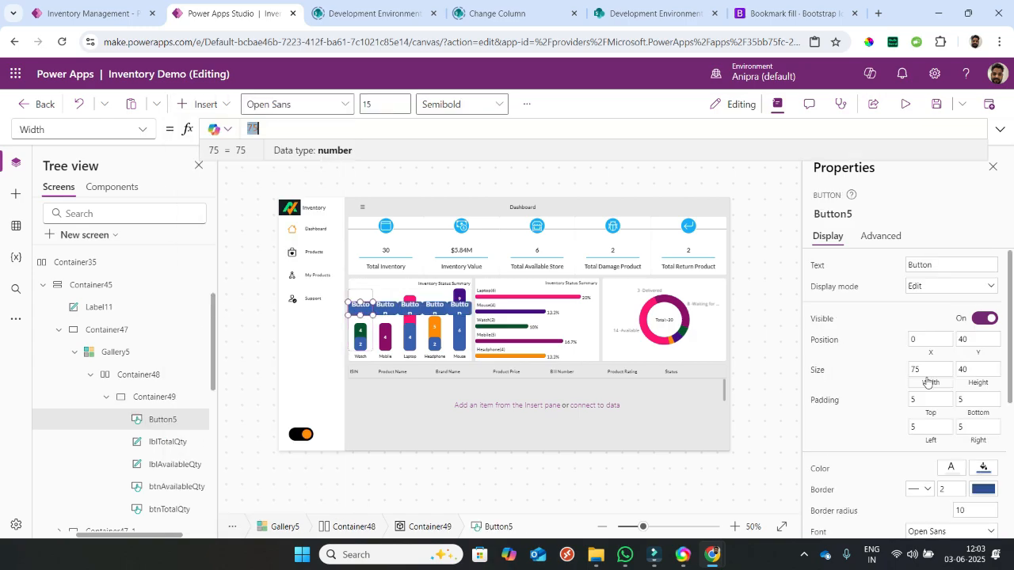
- Set the new button's width to btnTotalQty.Width and its height to btnTotalQty.Height
type("btnTotalQty")
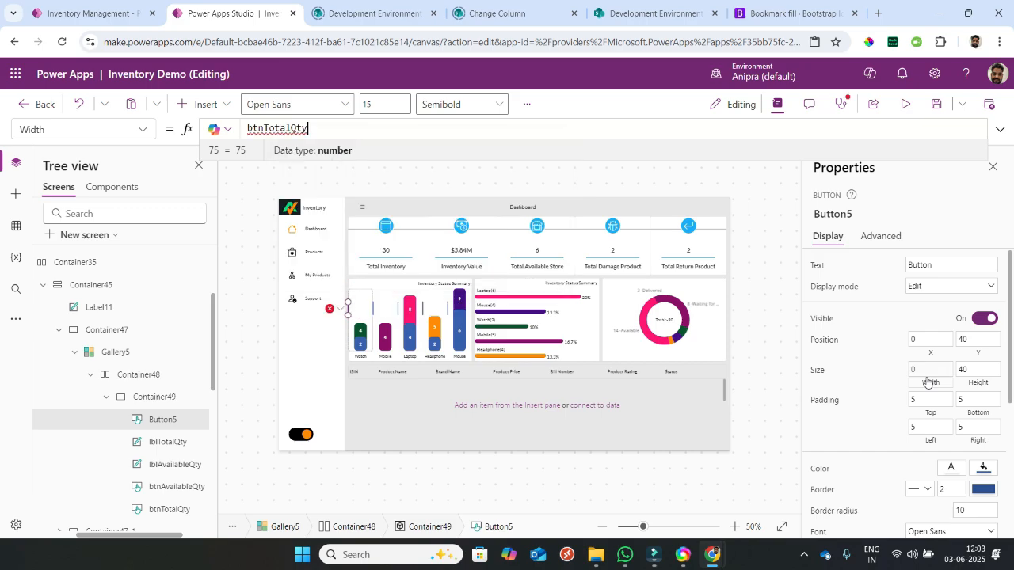
type(".Width")
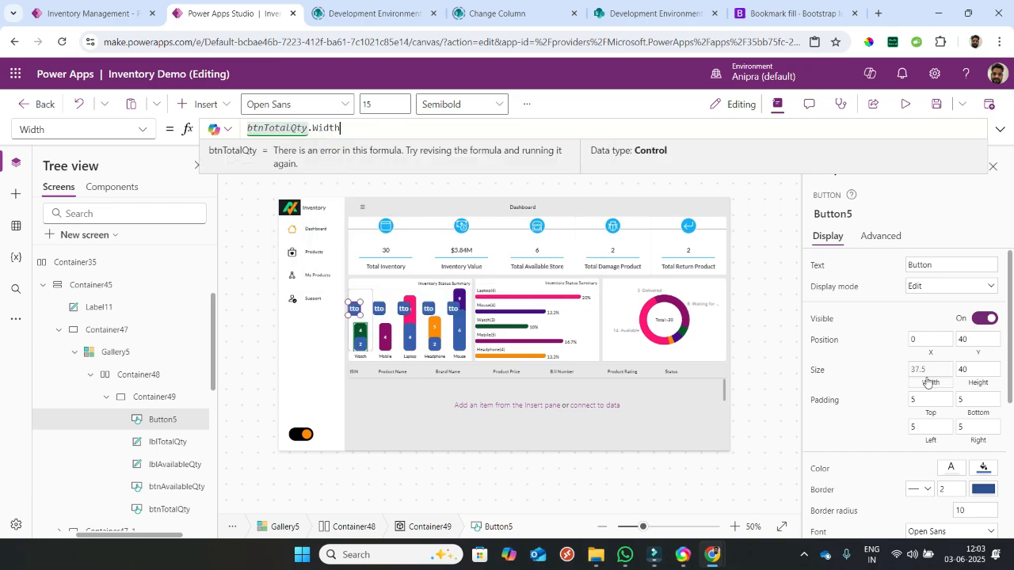
left_click(981, 384)
type("btn")
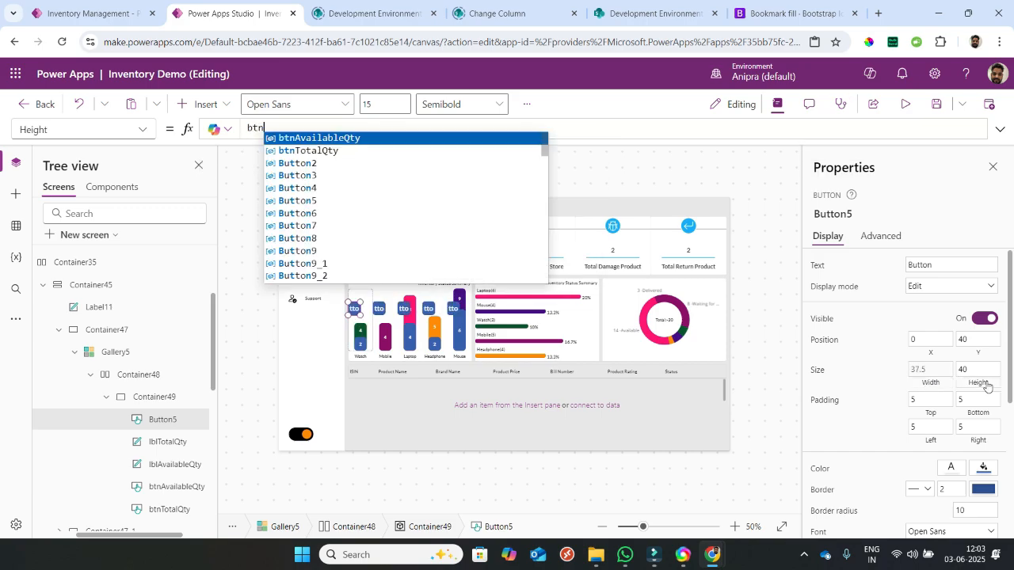
key("Down")
key("Tab")
type(".Height")
- Set the button's X to btnTotalQty.X and its Y to btnTotalQty.Y, and clear its text
left_click(933, 357)
type("btnTotalQty")
key("Tab")
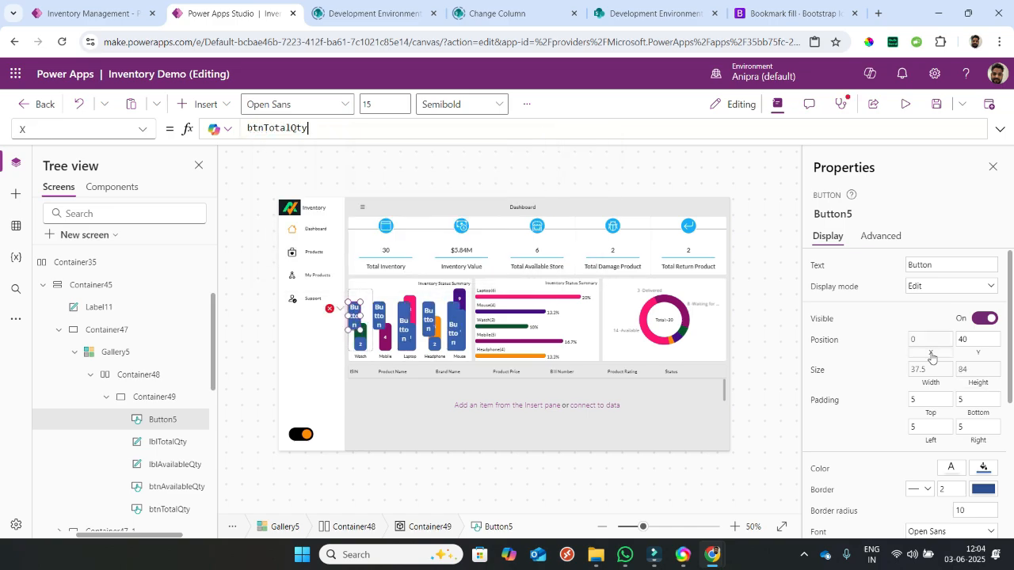
type(".X")
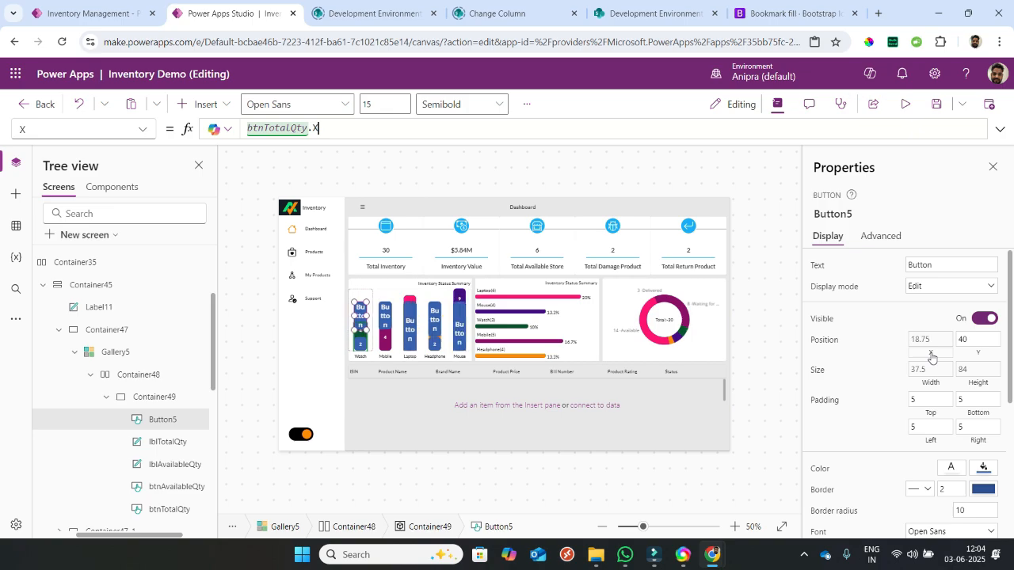
left_click(976, 353)
key("BackSpace")
type("btn")
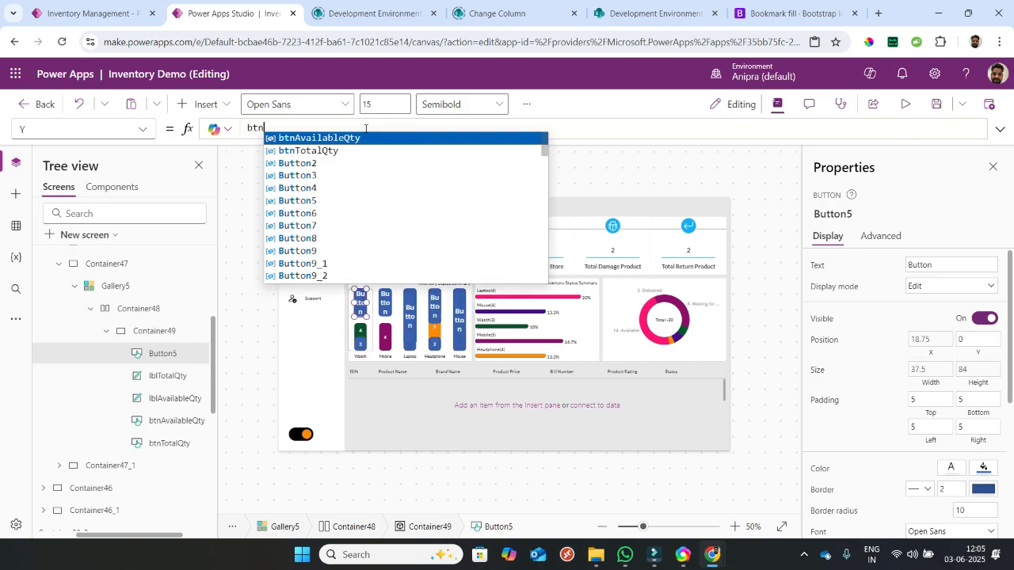
key("Down")
key("Tab")
type(".y")
key("Tab")
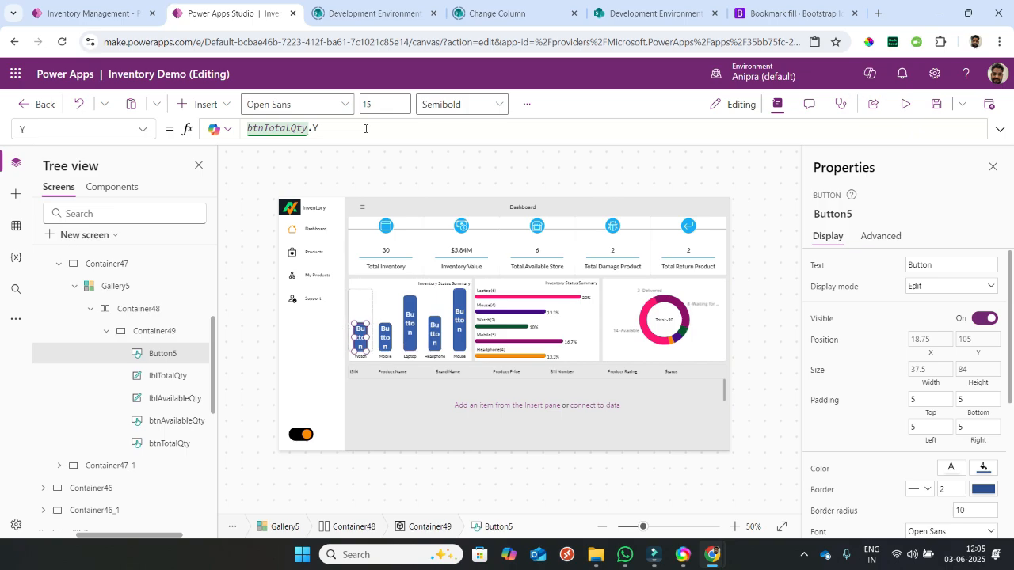
left_click_drag(938, 267, 904, 268)
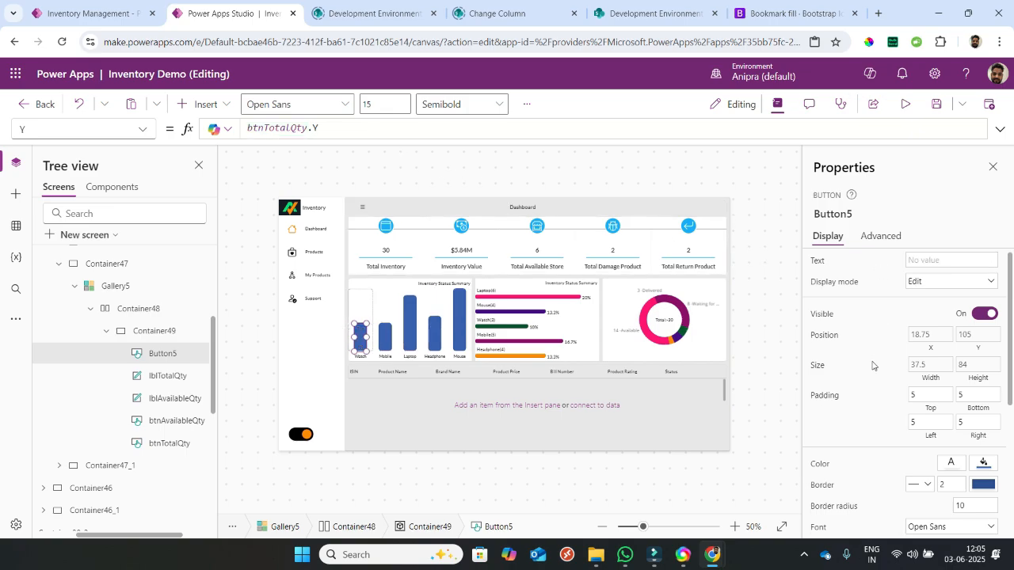
- Make the overlay button transparent by setting its Fill formula to RGBA(0, 0, 0, 0)
scroll(873, 364, "down", 2)
left_click(983, 338)
left_click(872, 346)
left_click(823, 339)
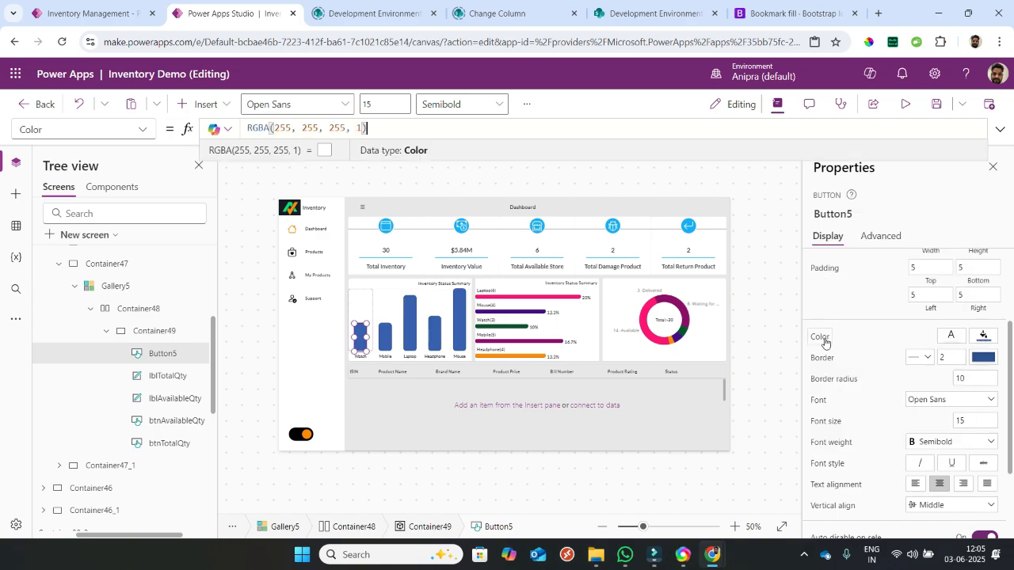
left_click(142, 130)
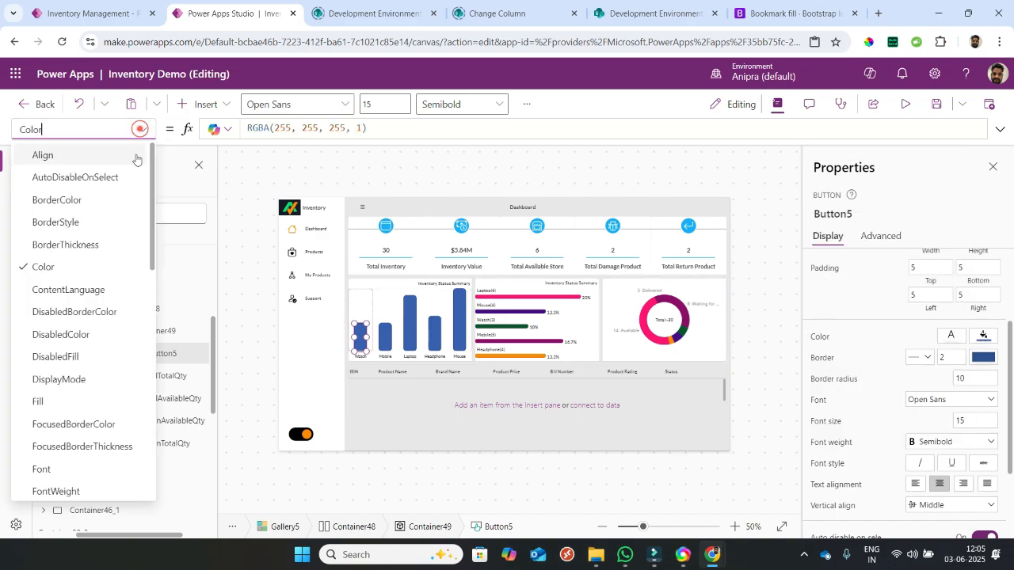
left_click(67, 402)
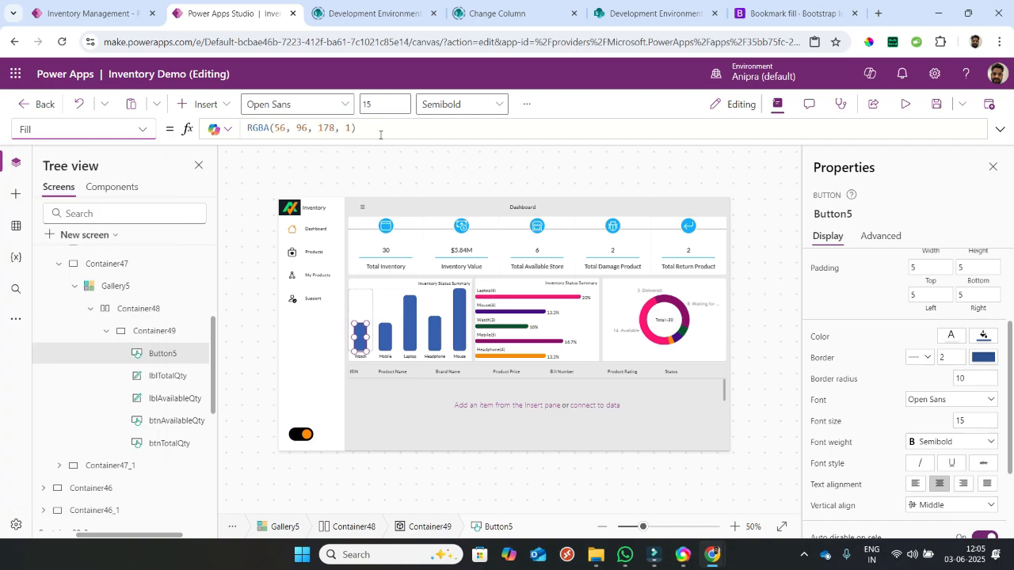
left_click(280, 129)
double_click(280, 129)
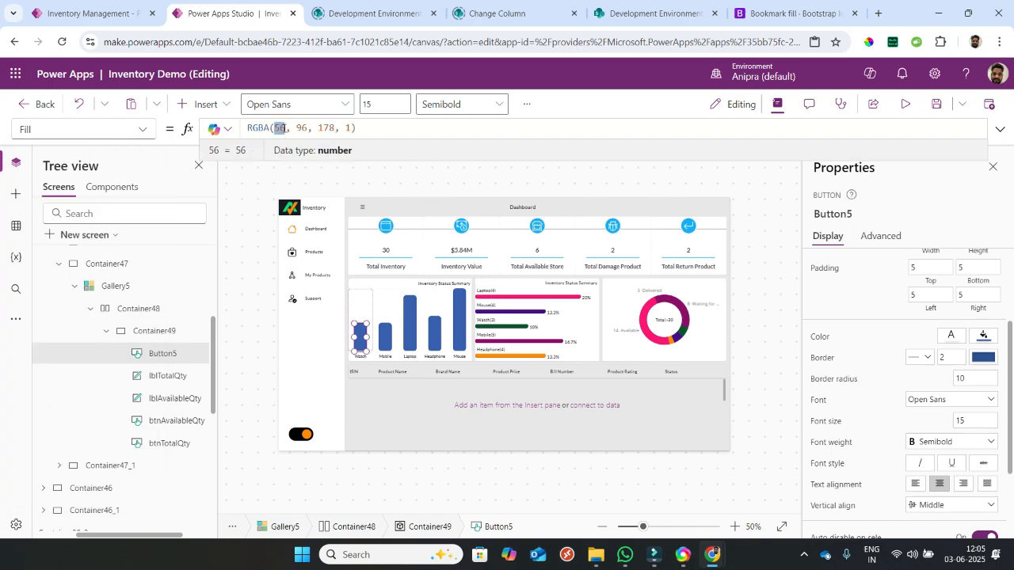
type("0")
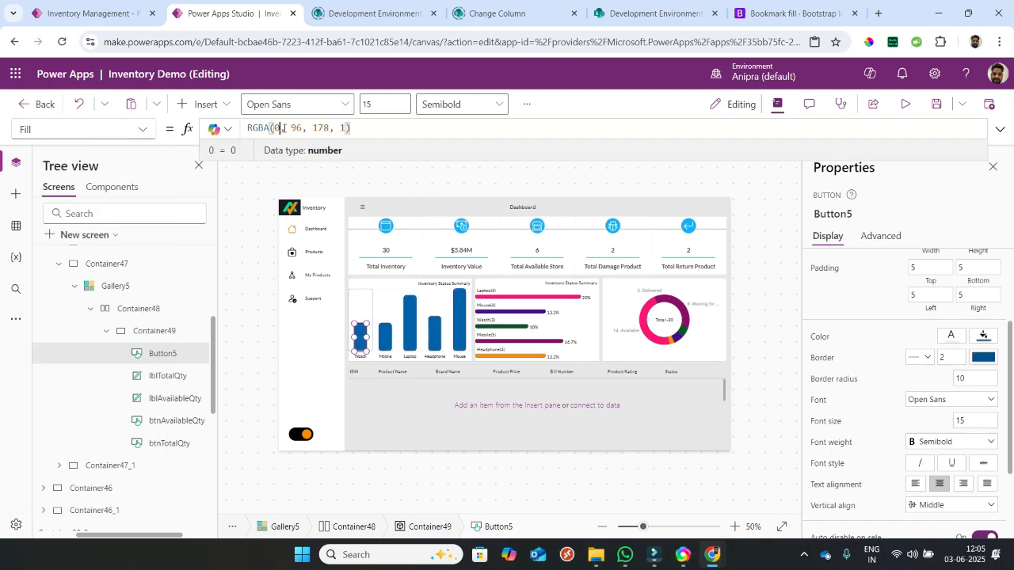
double_click(299, 129)
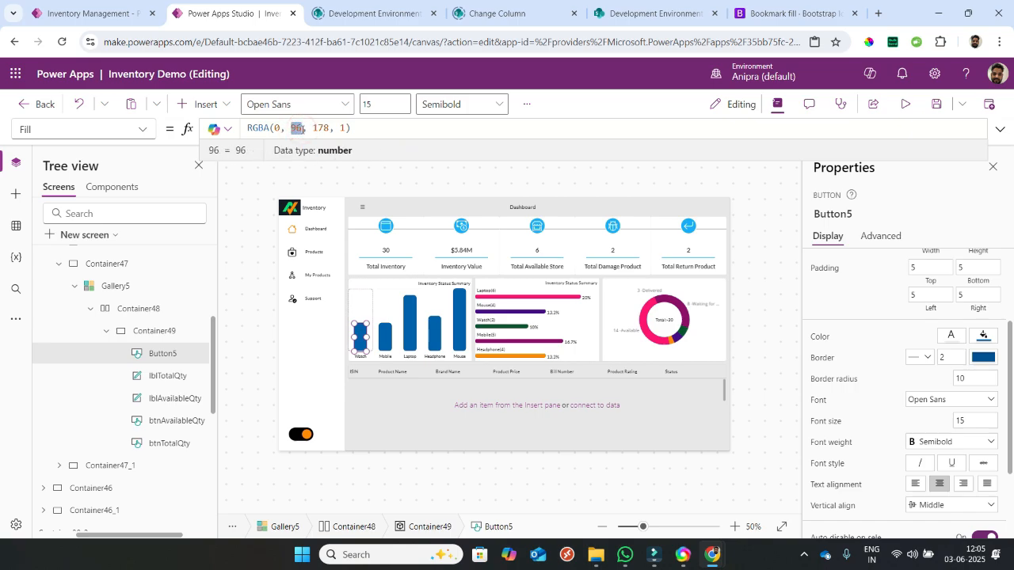
type("0")
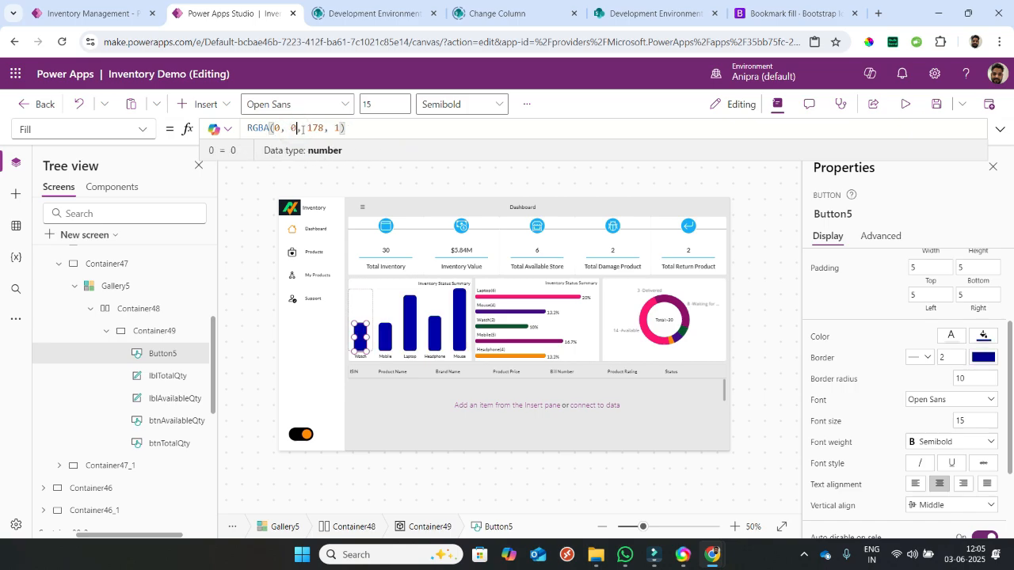
double_click(315, 128)
type("0")
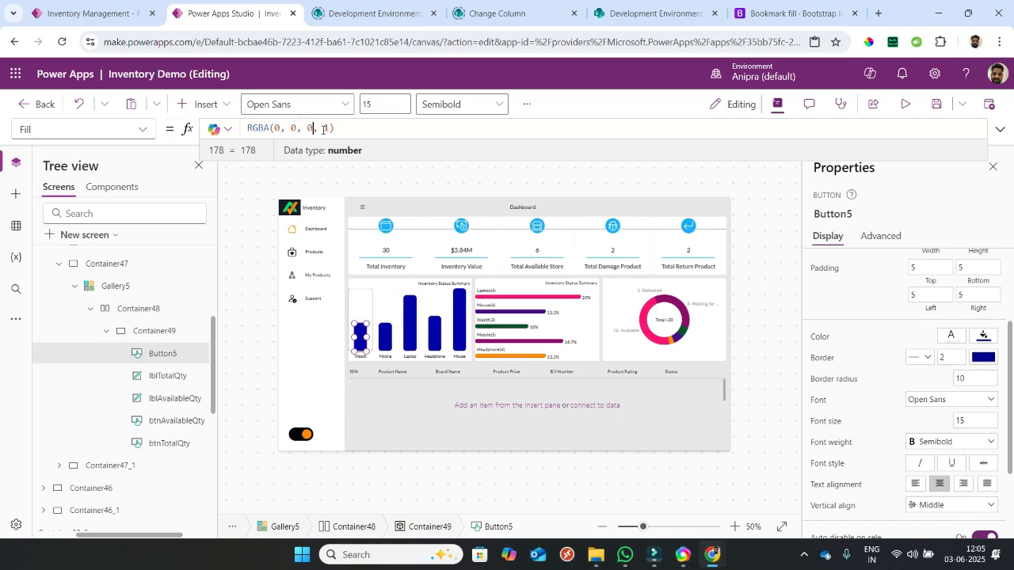
double_click(327, 129)
type("0")
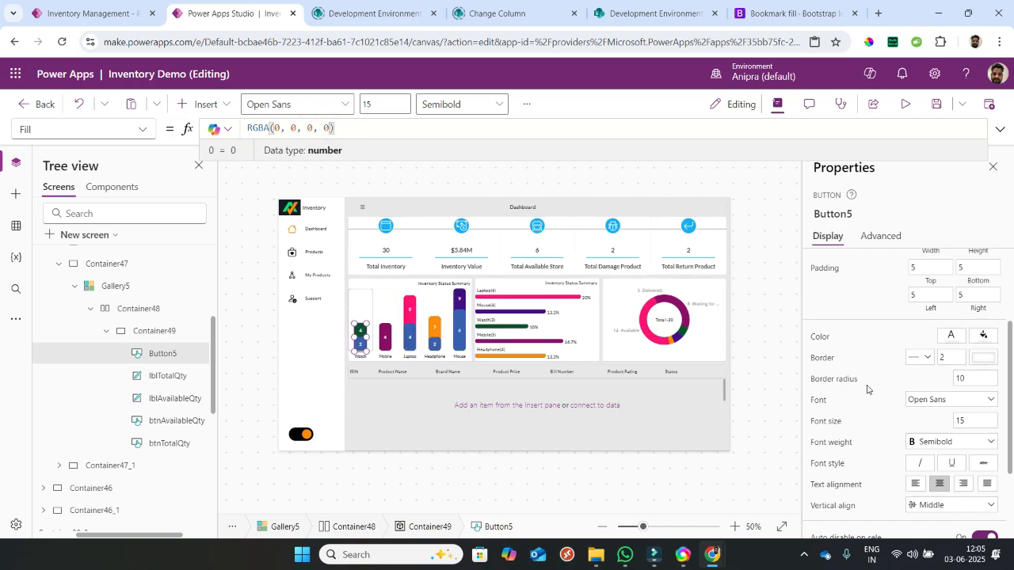
- Preview the dashboard and set the overlay button's HoverFill formula to Self.Fill
scroll(866, 389, "down", 3)
left_click(952, 484)
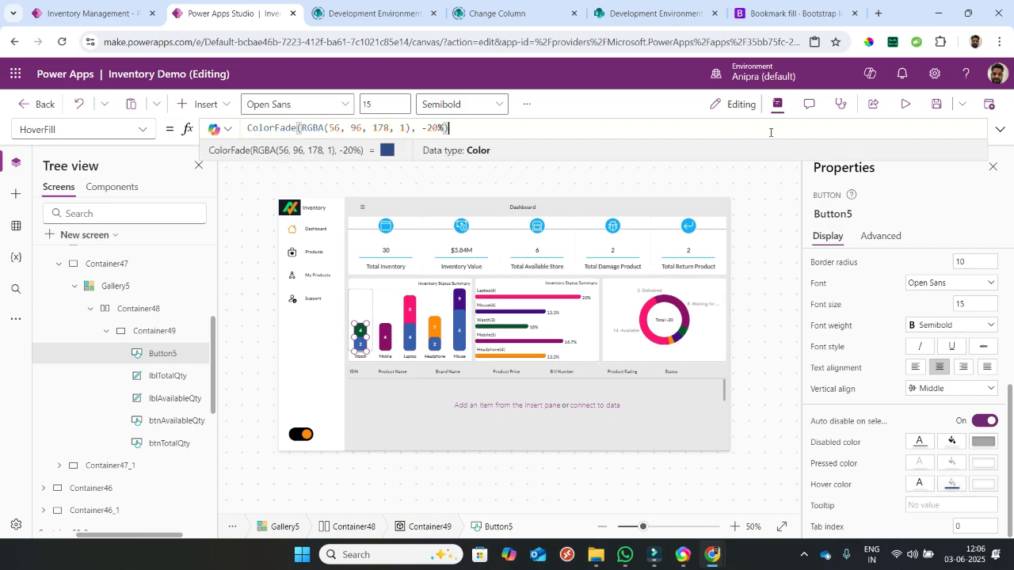
left_click(905, 103)
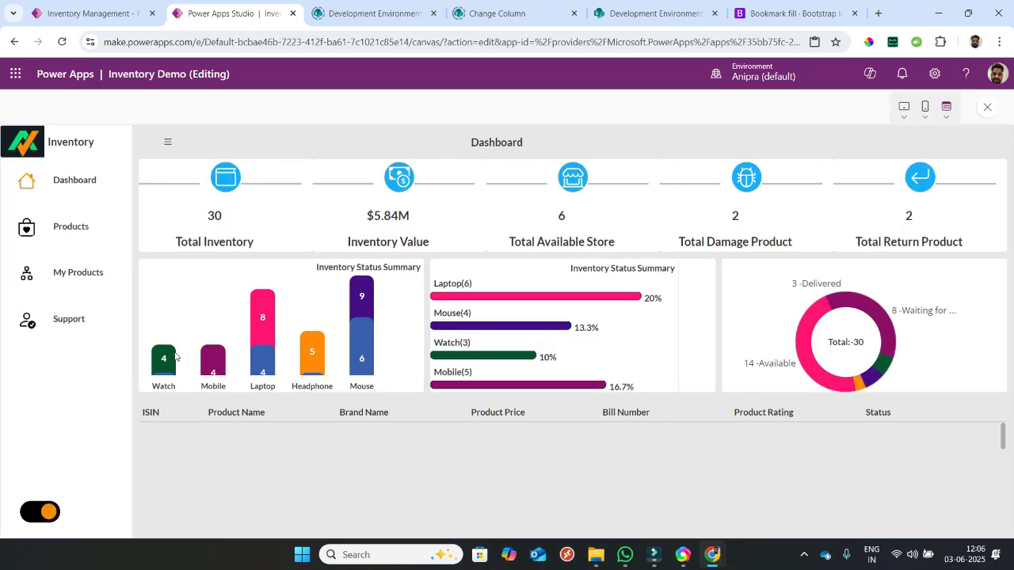
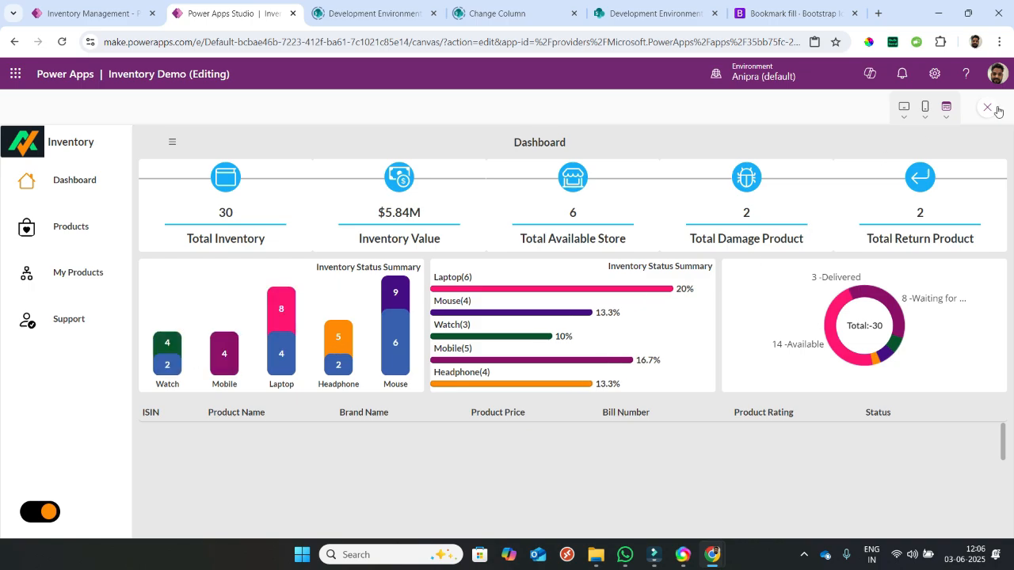
key("Escape")
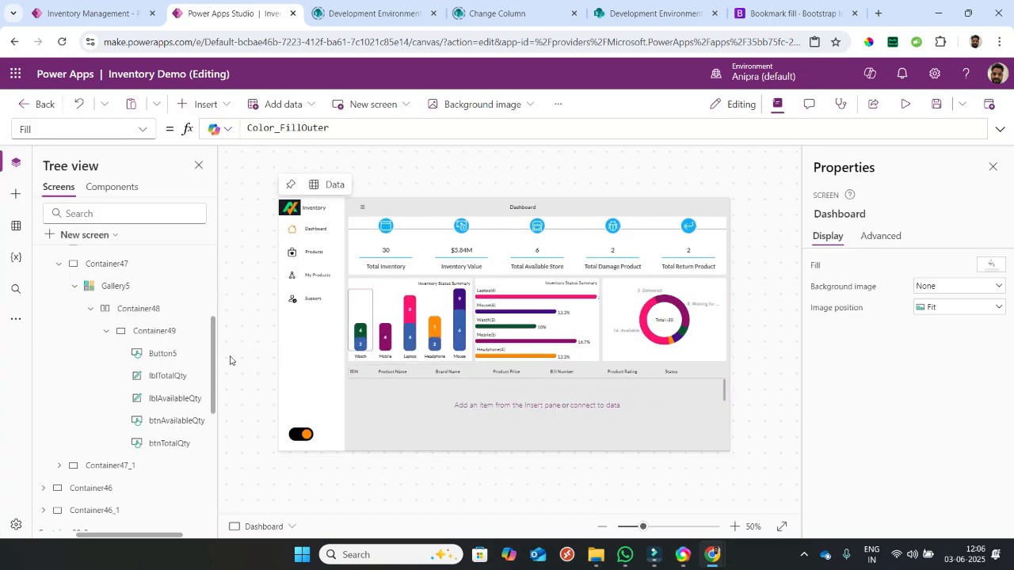
left_click(174, 356)
scroll(872, 444, "down", 5)
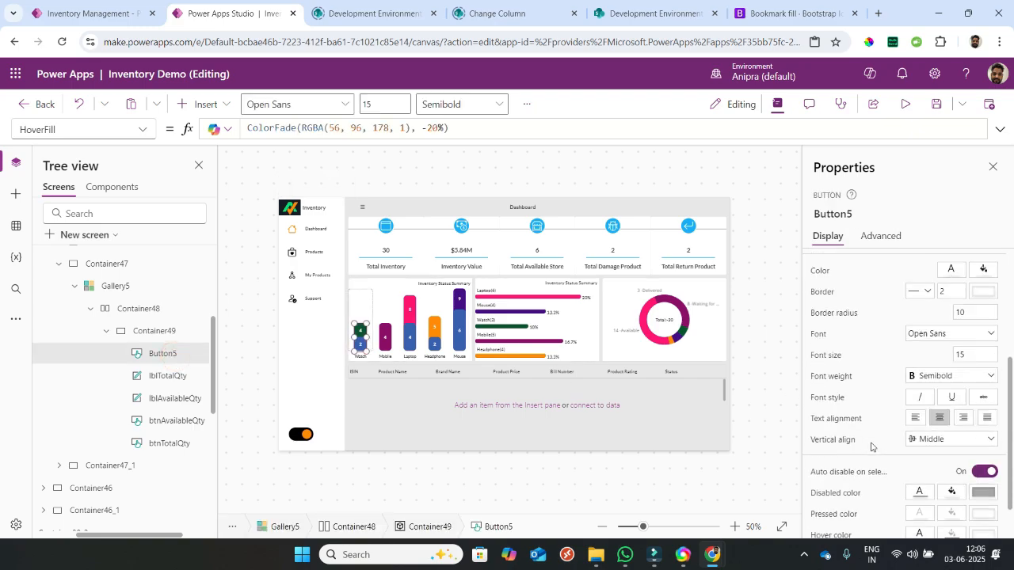
scroll(871, 447, "down", 1)
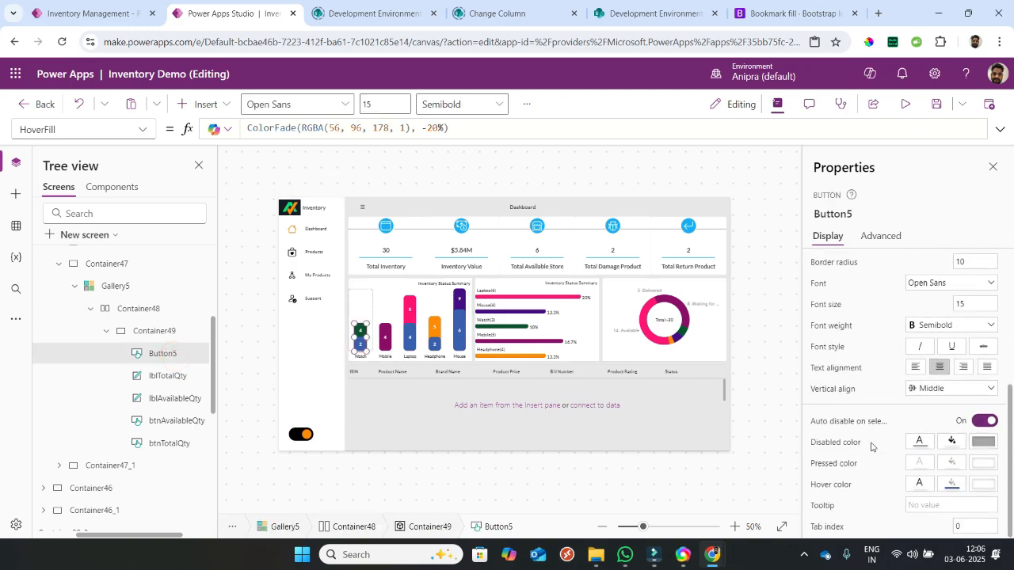
left_click(952, 483)
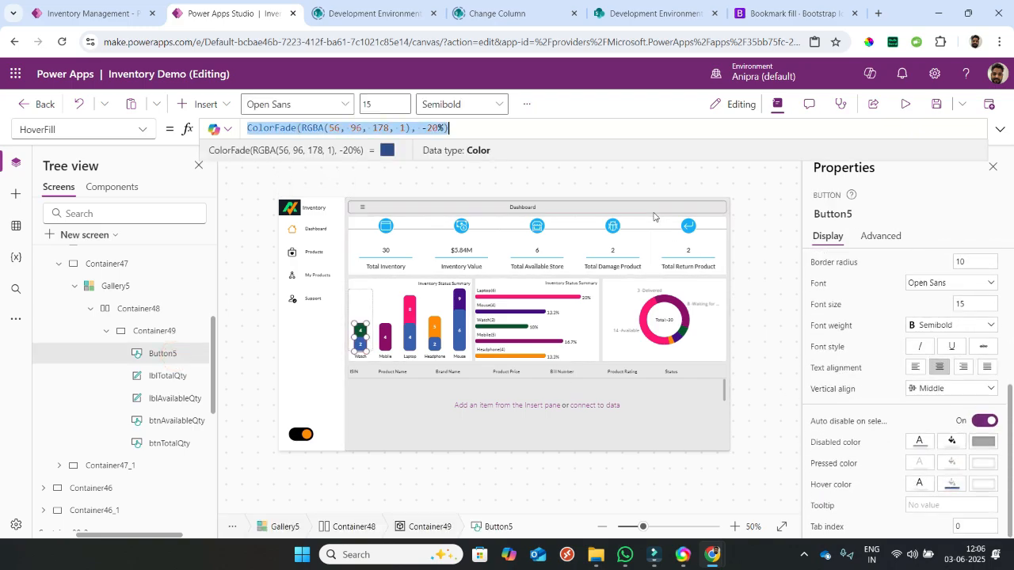
type("Self")
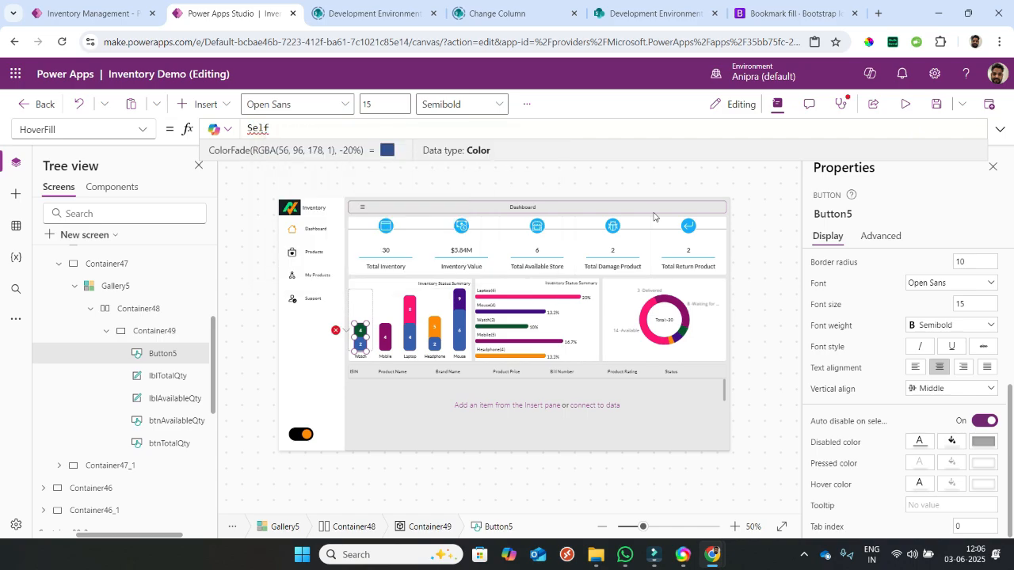
type(".Fill")
- Start the overlay button's OnSelect formula with Set(varReportFilter,Filter( to store a filtered table in that variable
left_click(881, 236)
left_click(833, 321)
double_click(261, 128)
type("set")
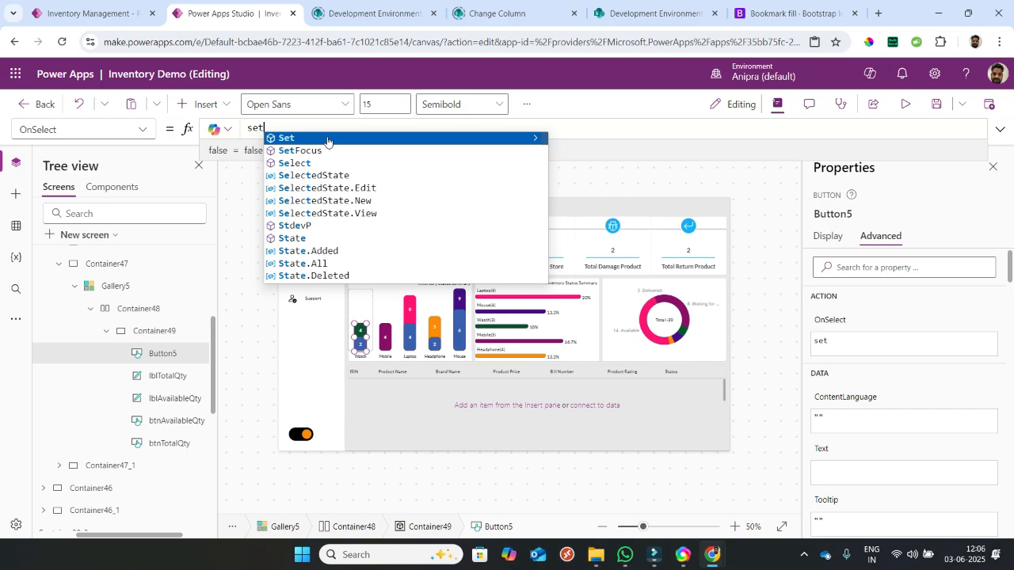
left_click(328, 139)
type("va")
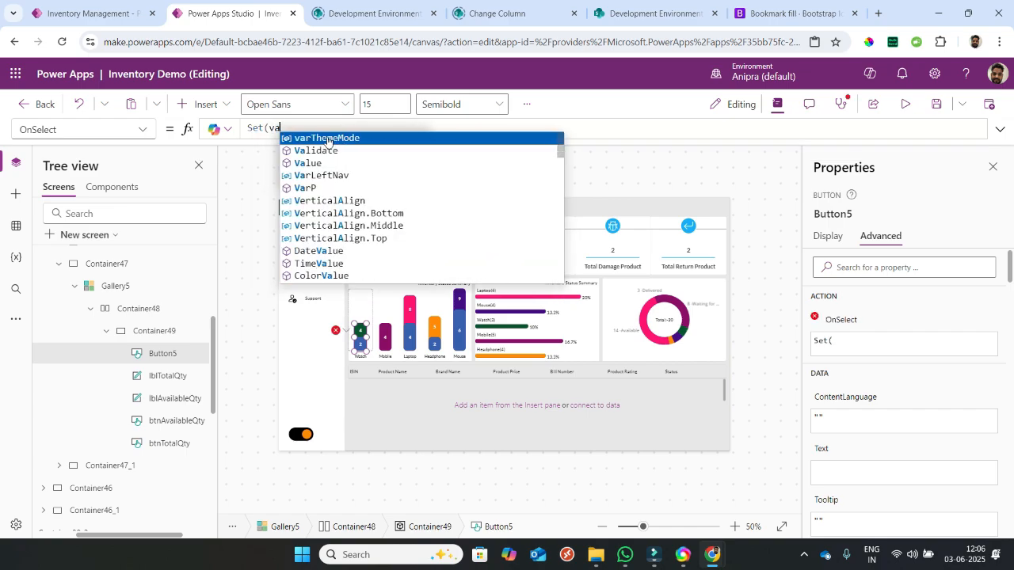
type("rReportF")
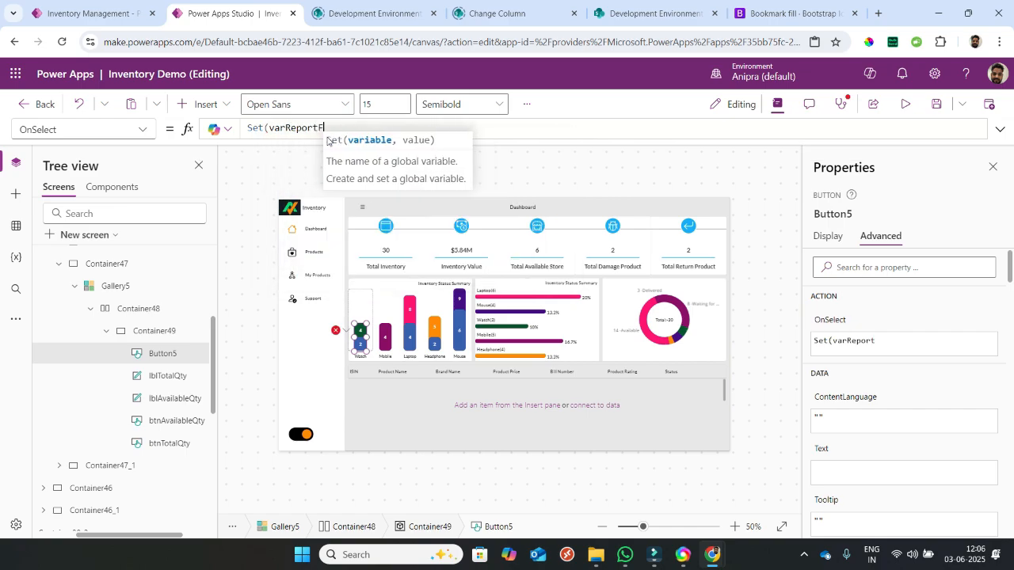
type("ilter,")
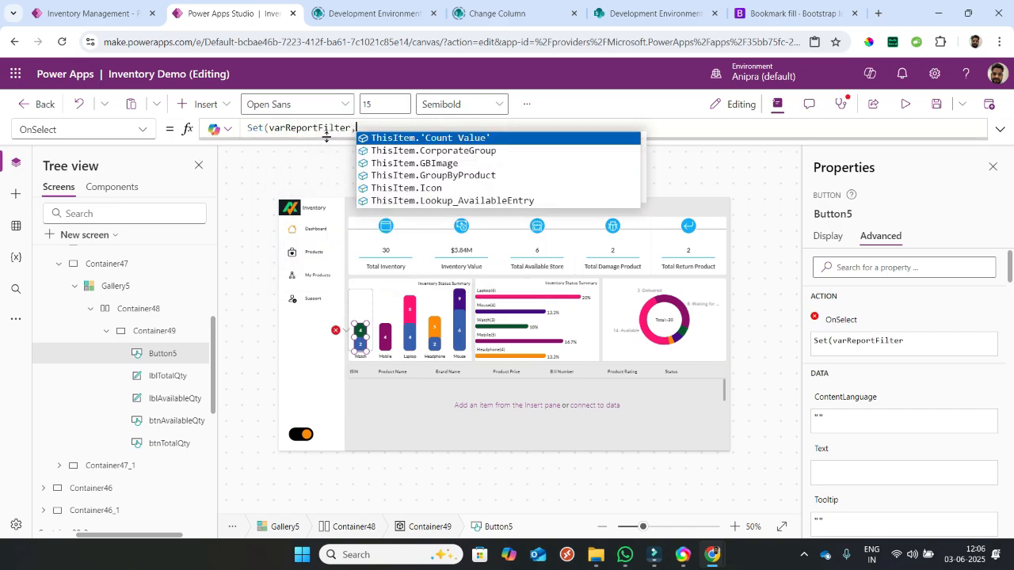
type("filter(")
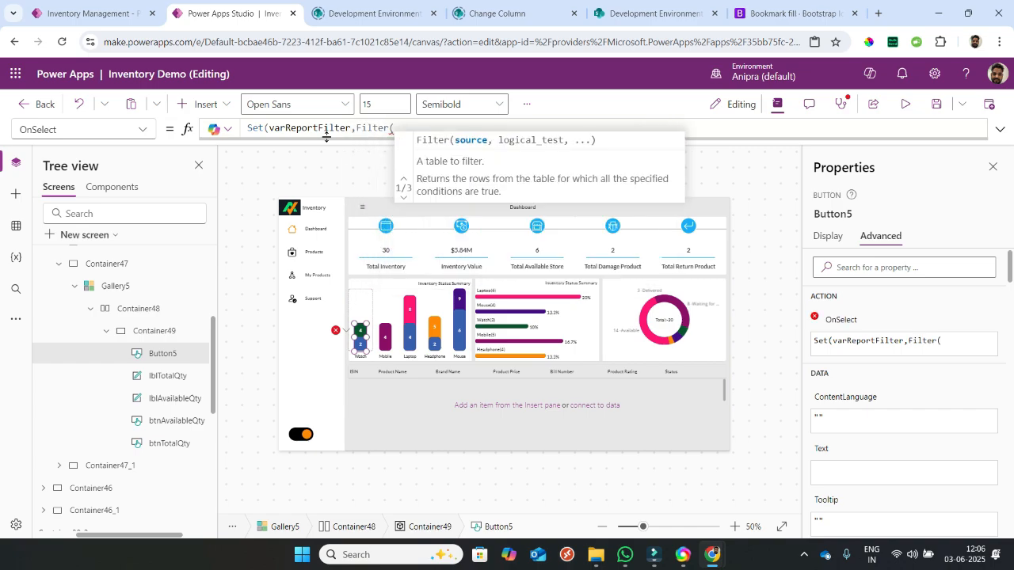
- Use Coll_JoinedList_PurchaseE_Assignment as the source of the Filter in the overlay button's OnSelect formula
type("coll")
key("Down")
key("Down")
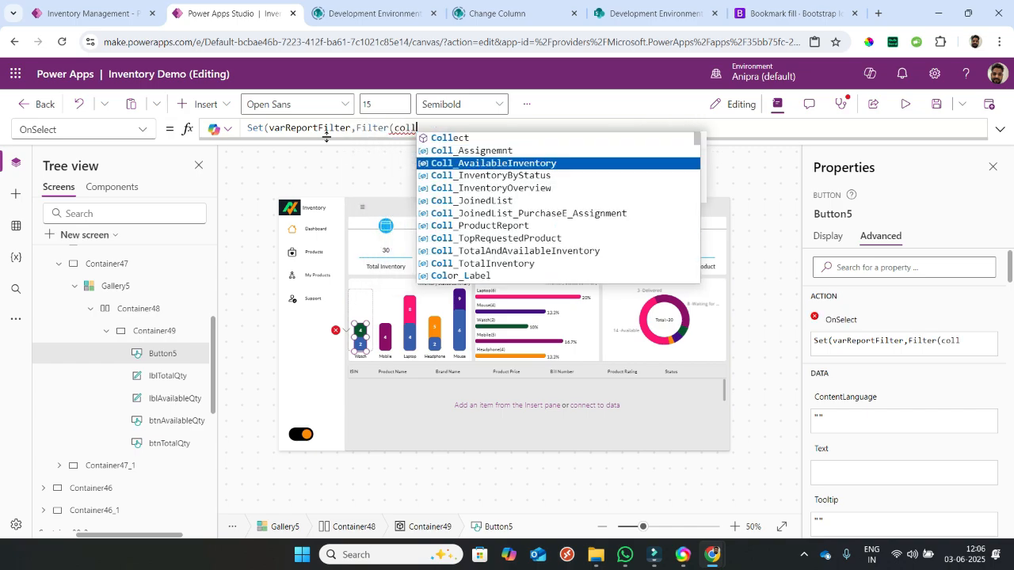
key("Down")
key("Down")
key("Down")
key("Down")
key("Tab")
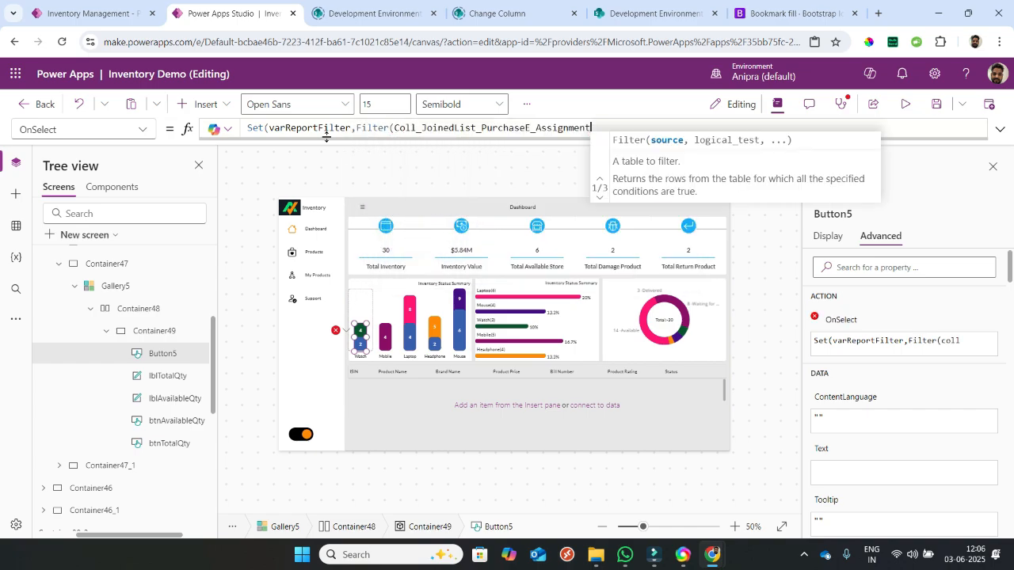
- Complete the overlay button's filter with the condition 'Product Type'.Value=Gallery5.Selected.GroupByProduct, close both functions and format the formula
type(",")
type("product")
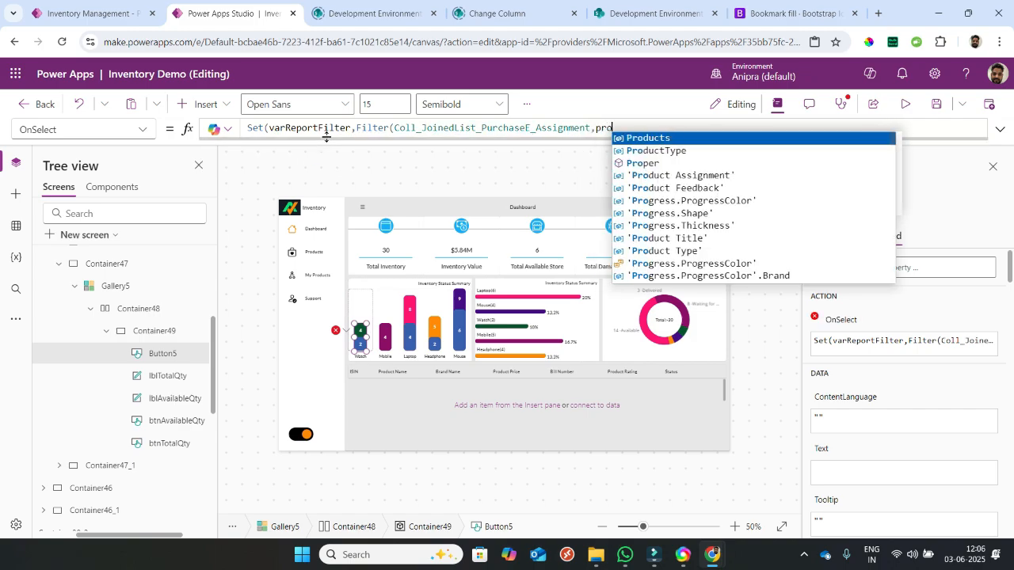
key("Down")
key("Down")
key("Down")
key("Down")
key("Down")
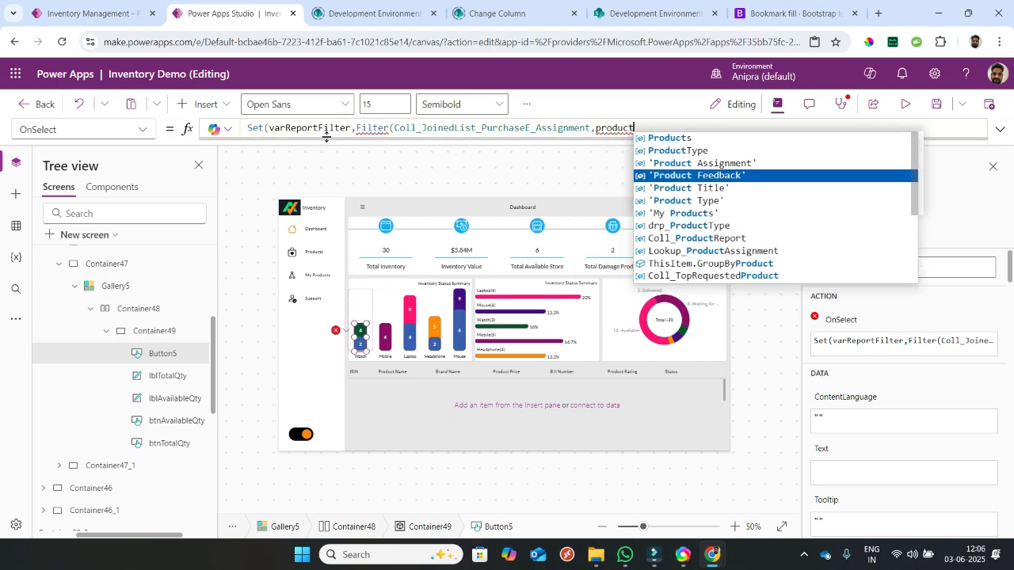
key("Tab")
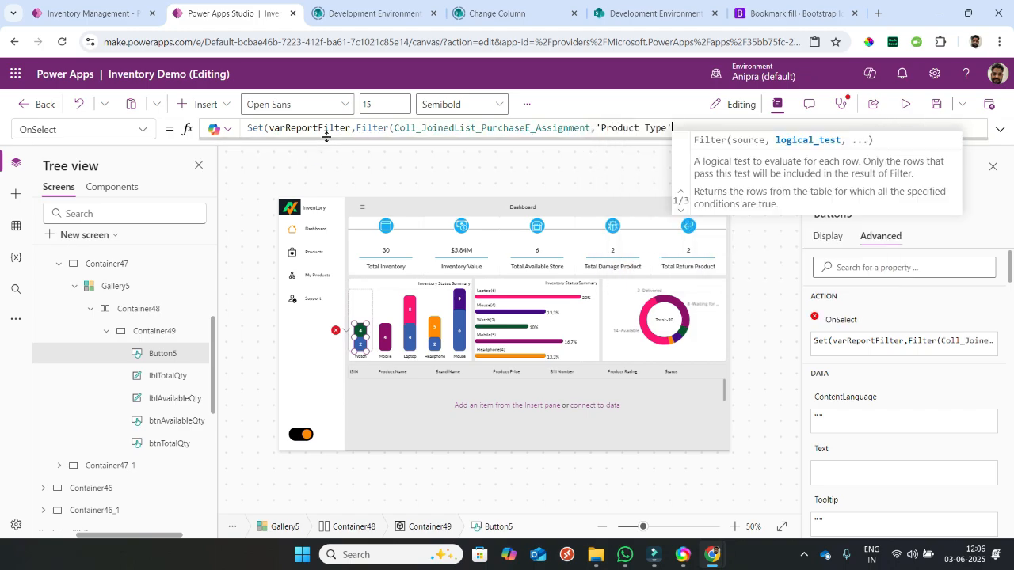
type(".val")
key("Tab")
type("=g")
left_click_drag(327, 136, 326, 209)
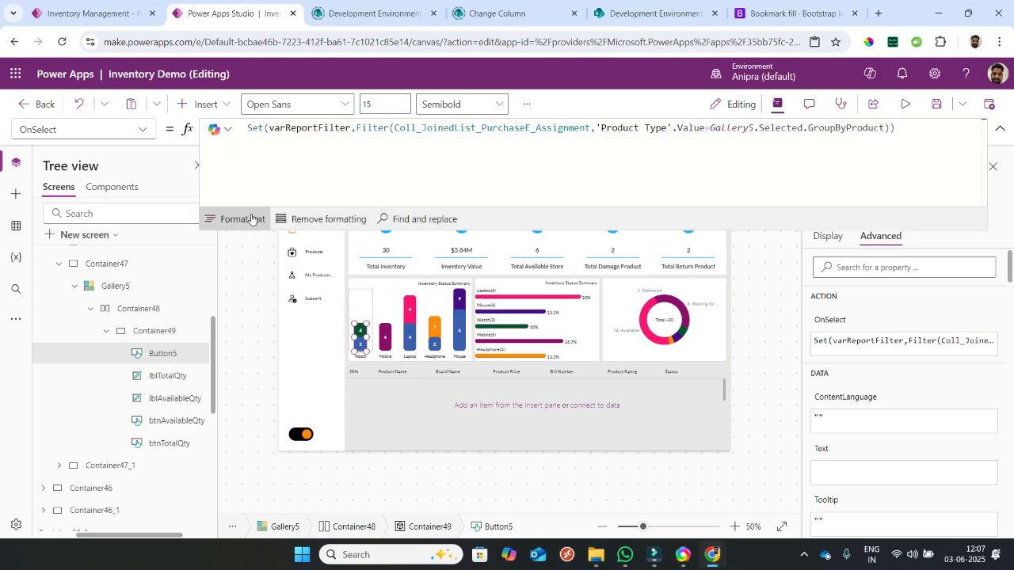
left_click(248, 214)
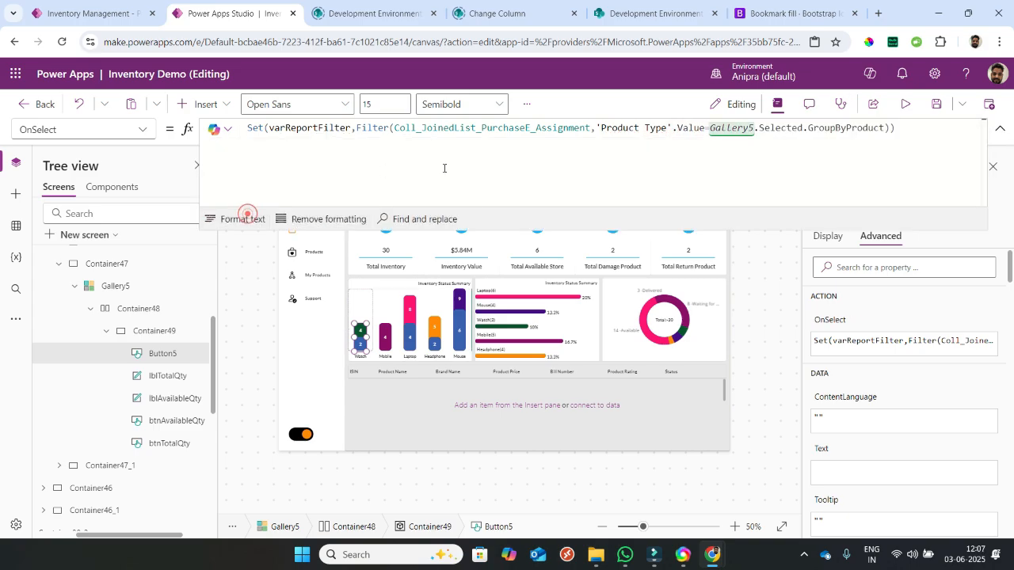
scroll(564, 168, "down", 1)
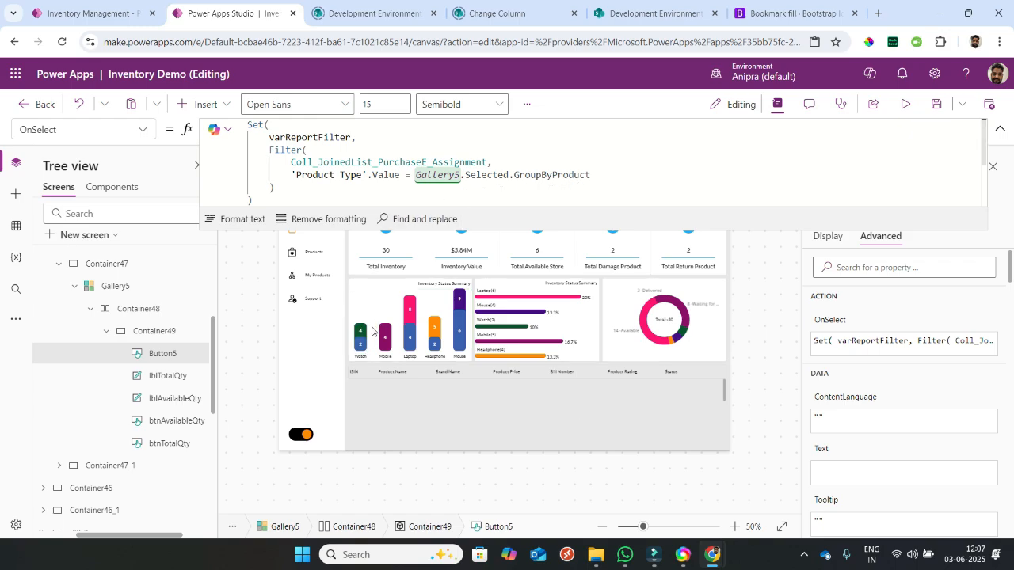
- Inspect the records held in varReportFilter through the formula's result preview, including the columns further along the table
double_click(315, 137)
left_click(212, 241)
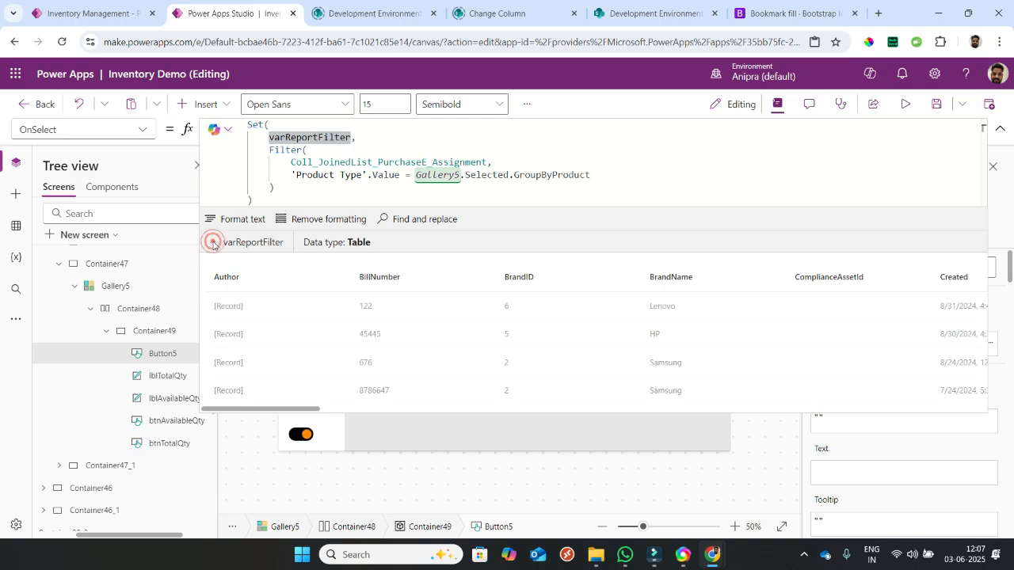
left_click_drag(313, 409, 544, 407)
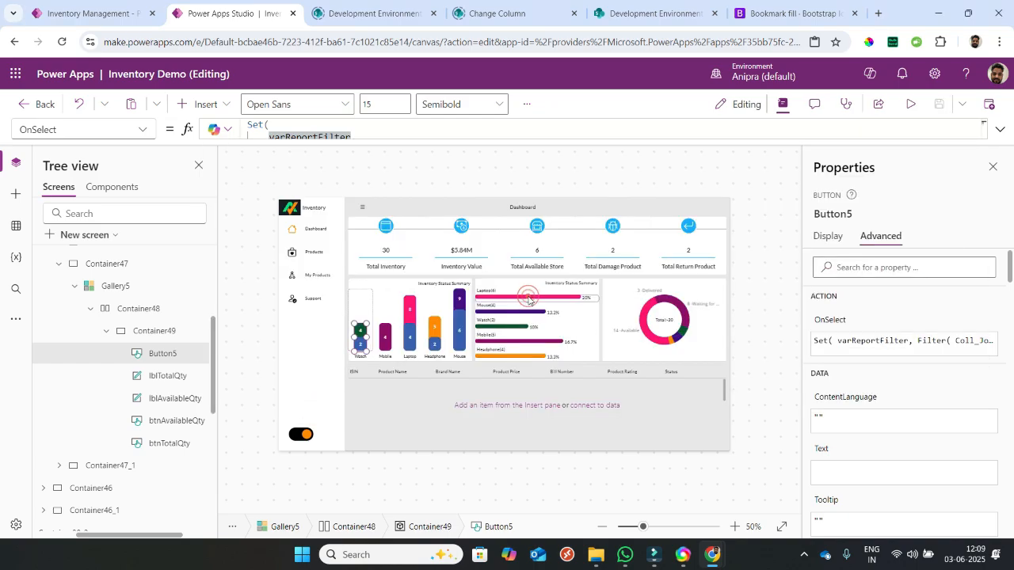
- Start the OnSelect formula of Button4 in the horizontal bar chart with Set(varReportFilter,Filter(
left_click(529, 299)
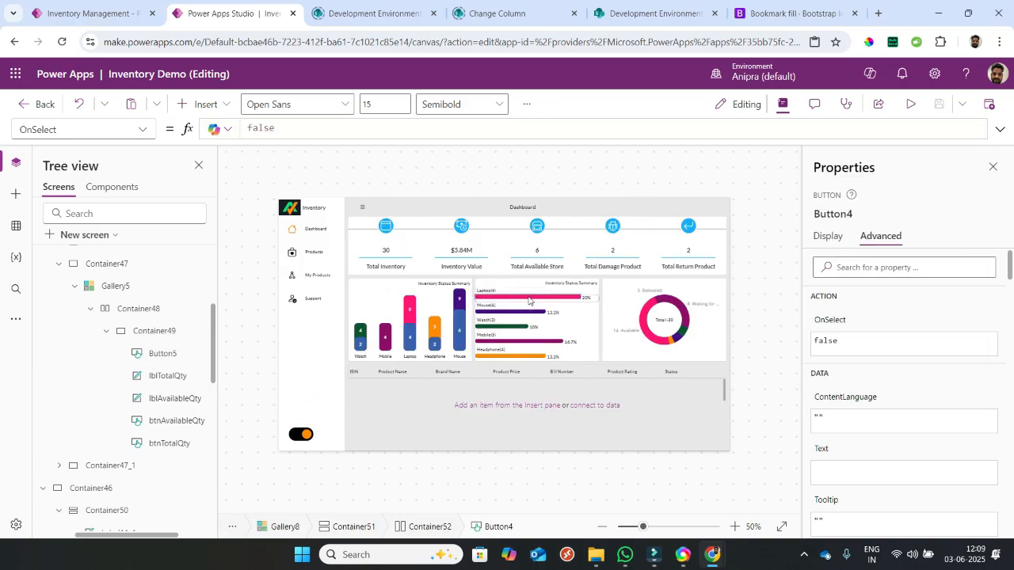
scroll(119, 415, "down", 5)
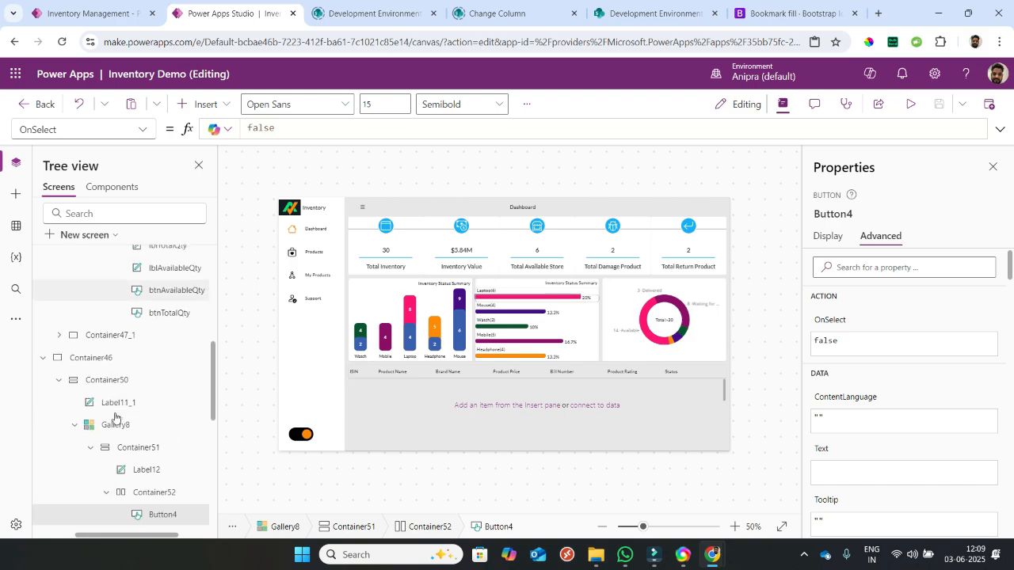
double_click(417, 131)
type("s")
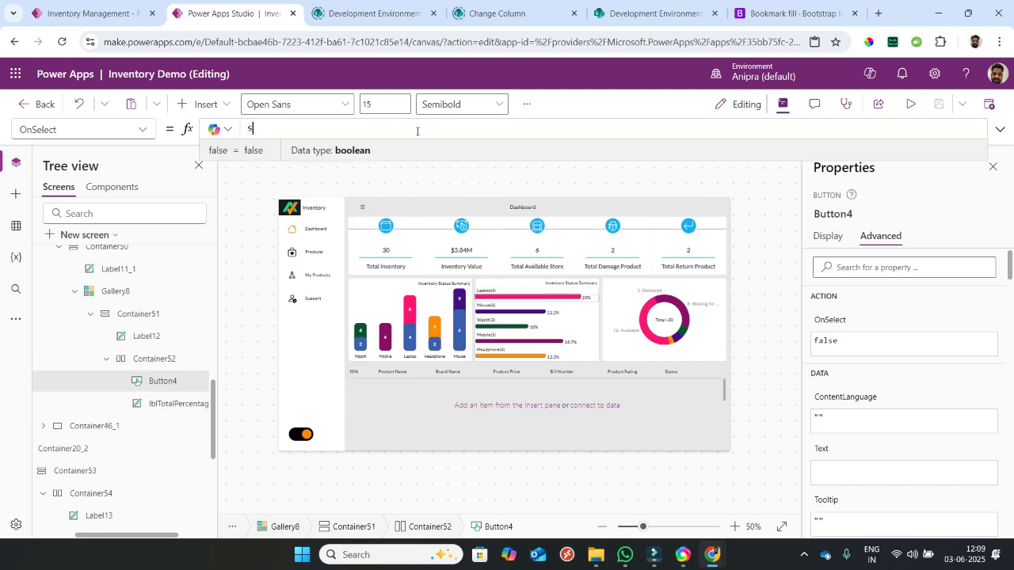
type("et(")
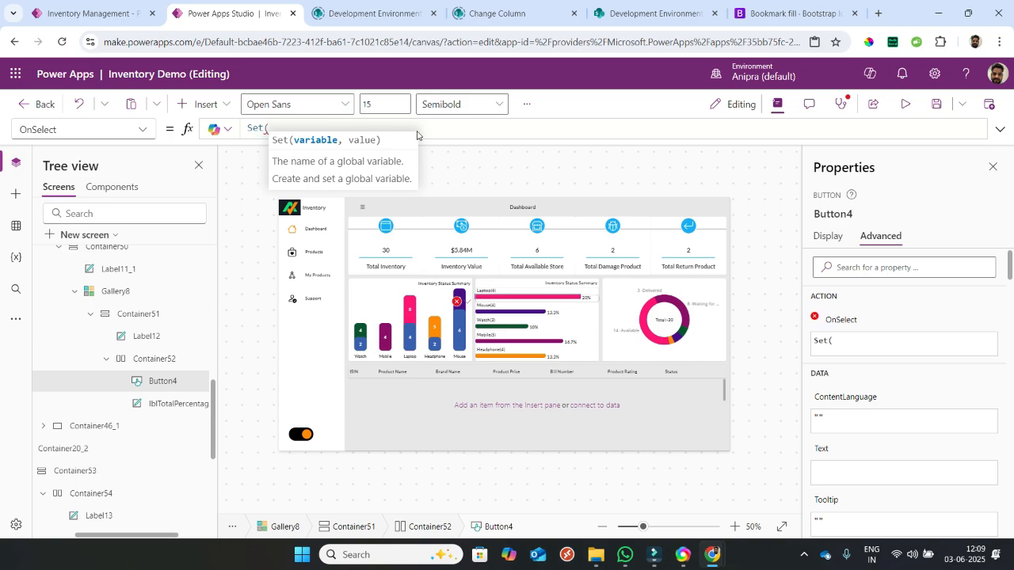
type("varReportFilter")
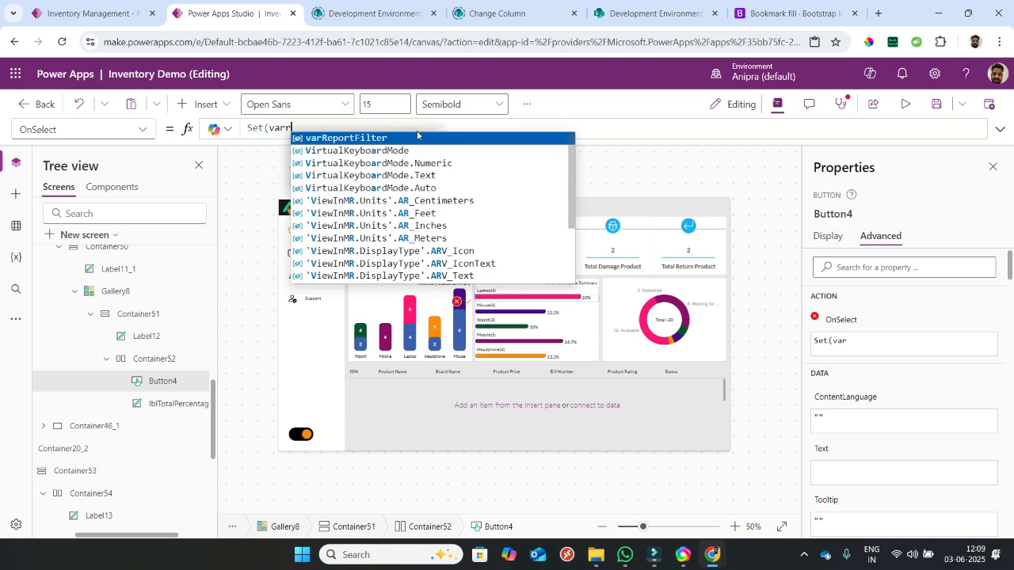
type(",fil")
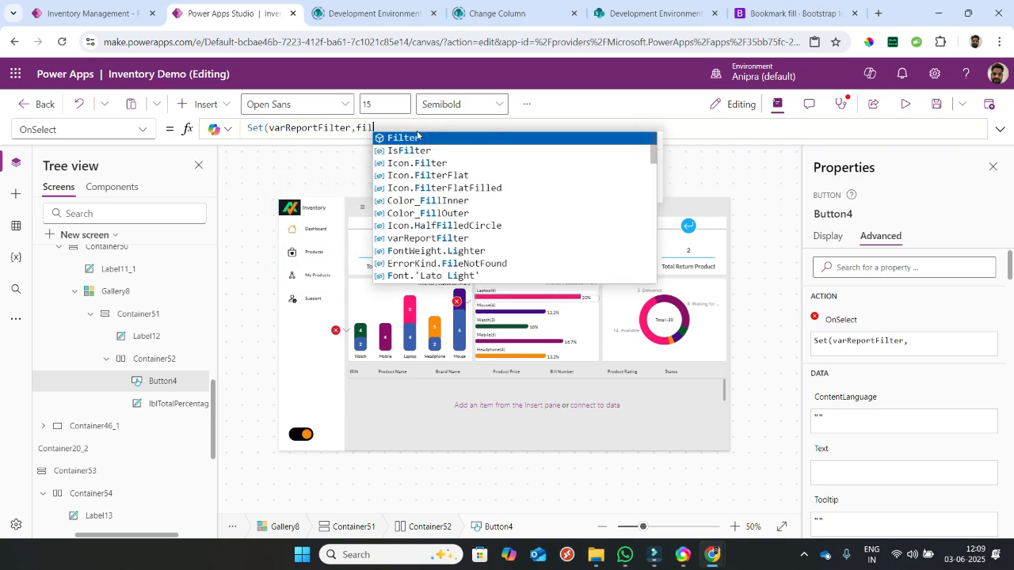
left_click(418, 138)
- Use Coll_JoinedList_PurchaseE_Assignment as the source of the Filter in Button4's OnSelect formula
type("coll")
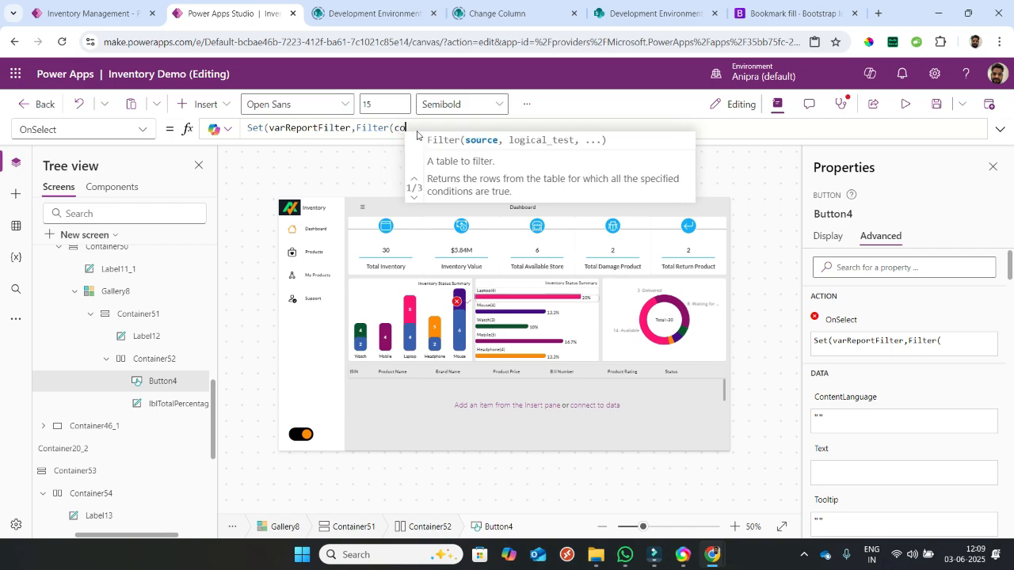
key("Down")
key("Down")
key("Down")
key("Down")
key("Down")
key("Down")
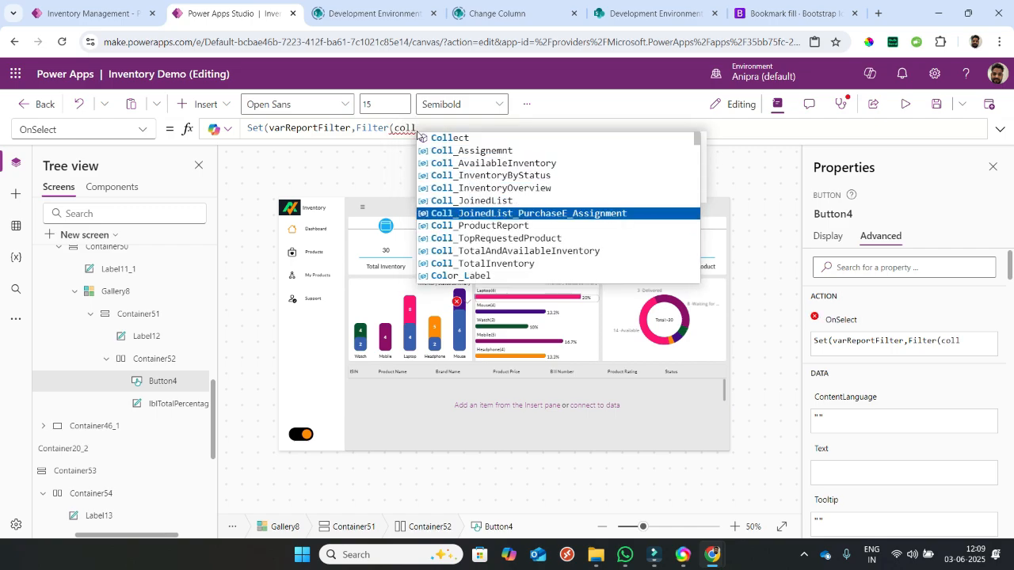
key("Tab")
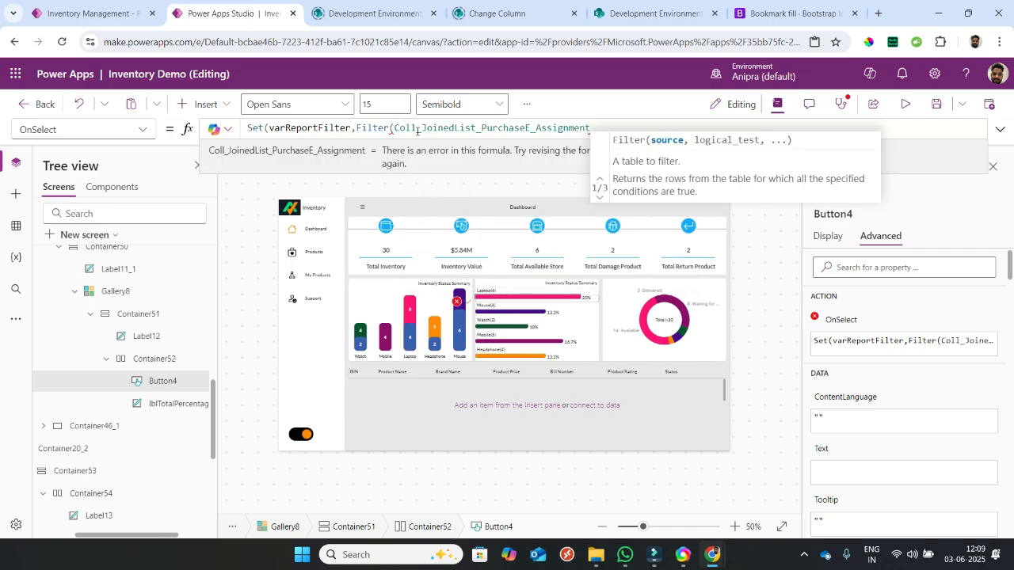
- Complete Button4's filter with the condition 'Product Type'.Value=ThisItem.GroupByProduct, close both functions and format the formula
type(",produc")
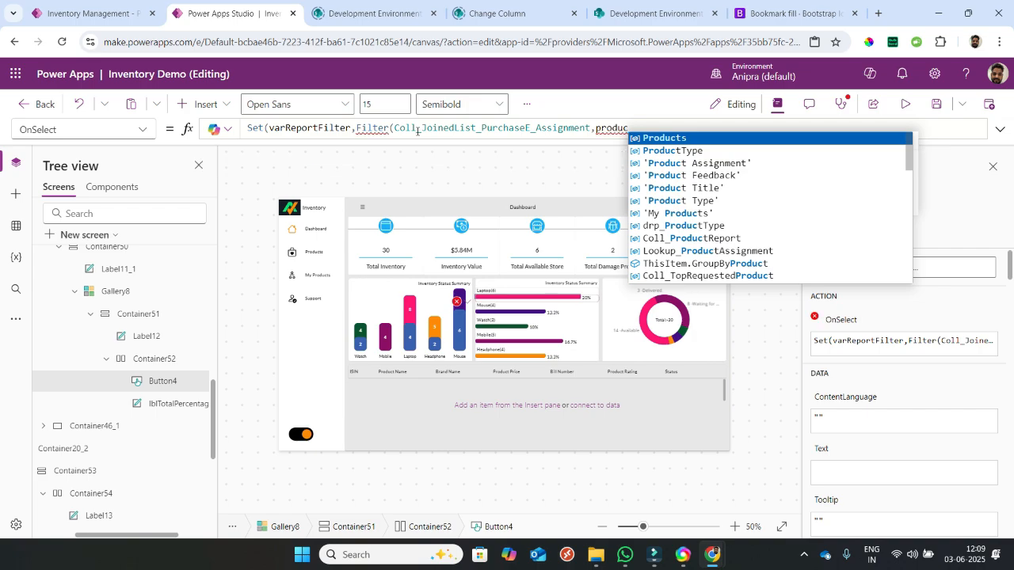
key("Down")
key("Down")
key("Down")
key("Down")
key("Down")
key("Tab")
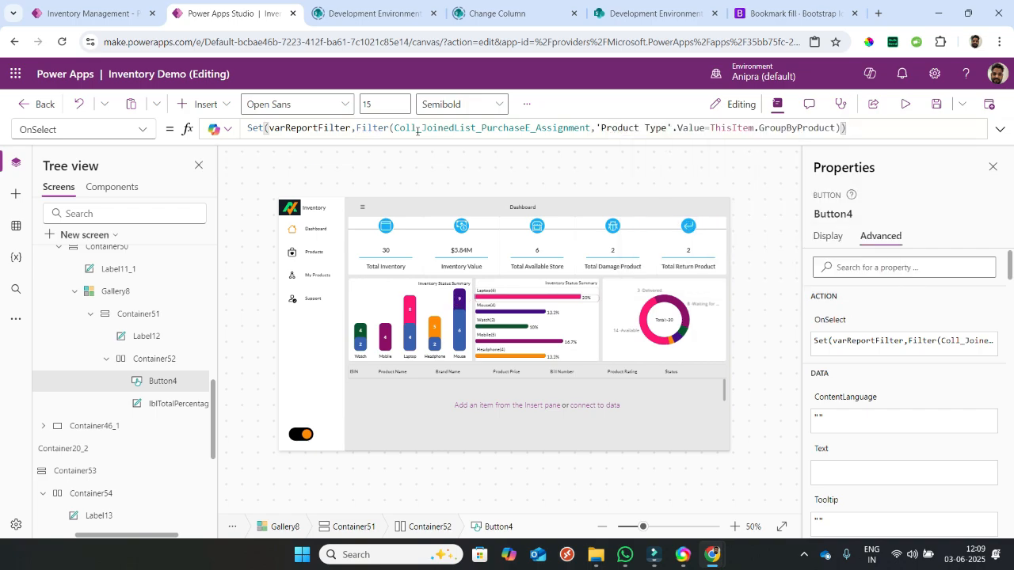
left_click_drag(723, 140, 713, 208)
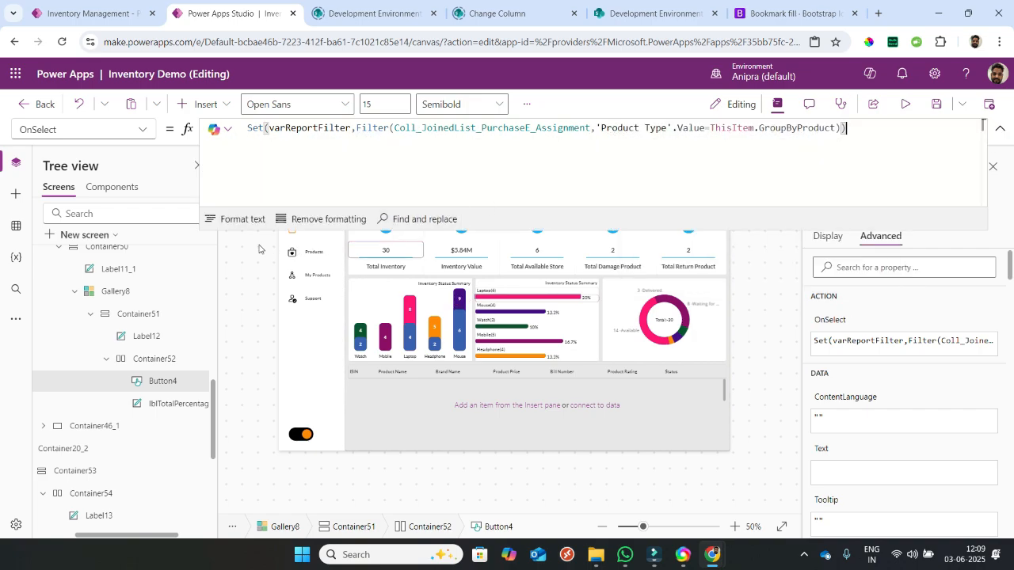
left_click(234, 219)
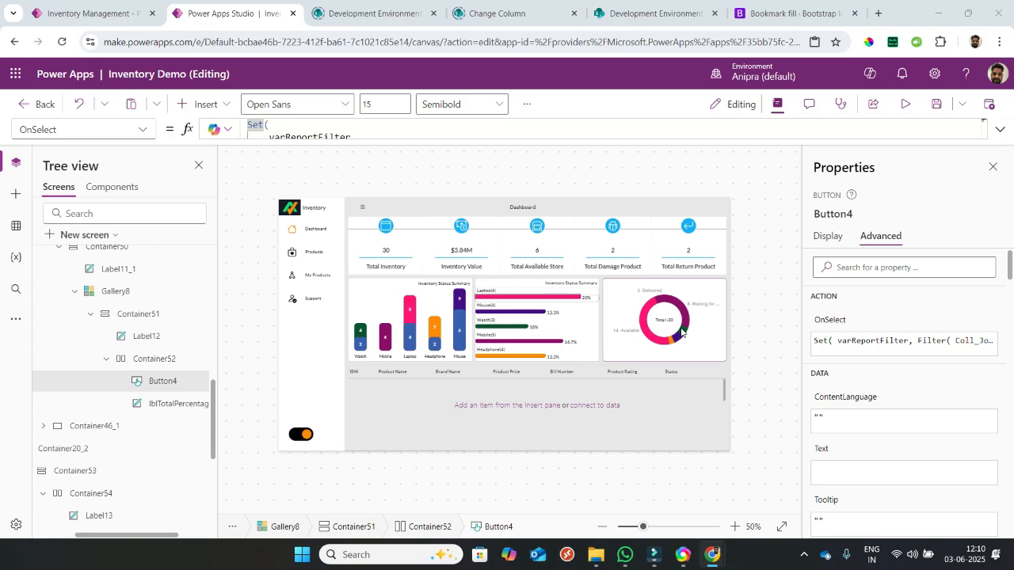
- Set PieChart1's OnSelect formula to Set(varReportFilter,Filter(Coll_JoinedList_PurchaseE_Assignment,Status.Value=Self.Selected.GroupedItems)) and expand the formula editor
left_click(682, 331)
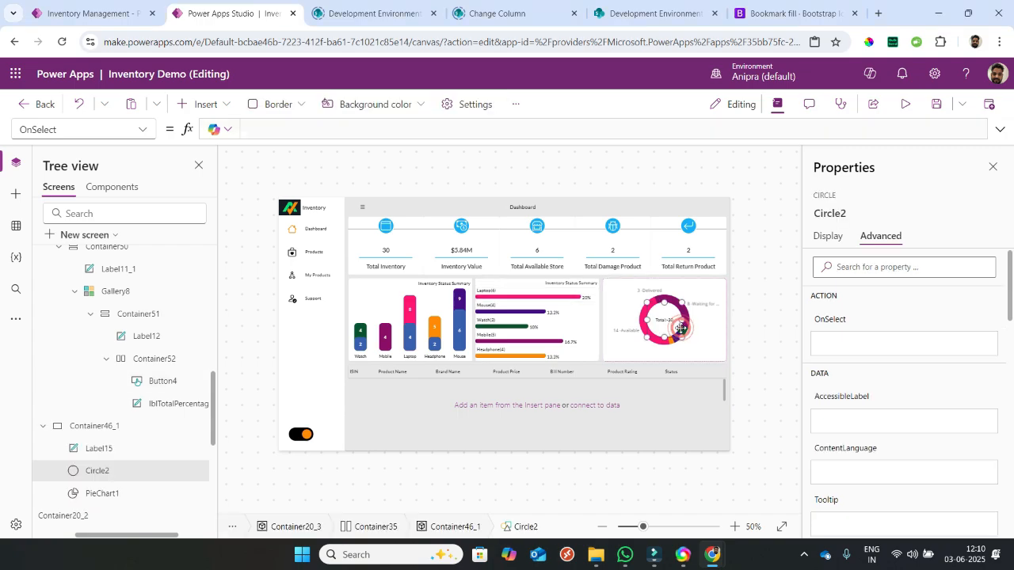
left_click(118, 494)
left_click(830, 319)
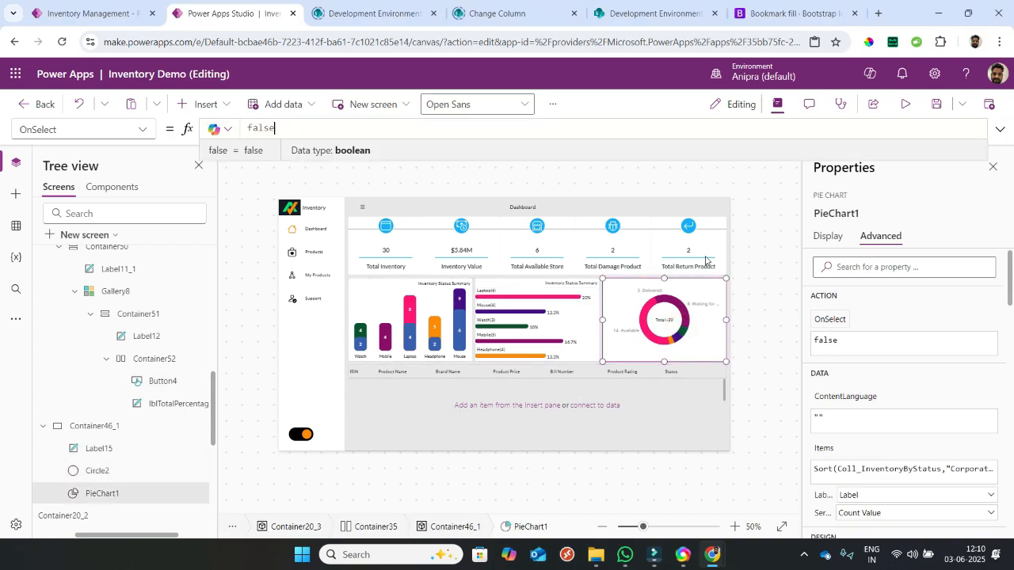
double_click(558, 133)
type("set(")
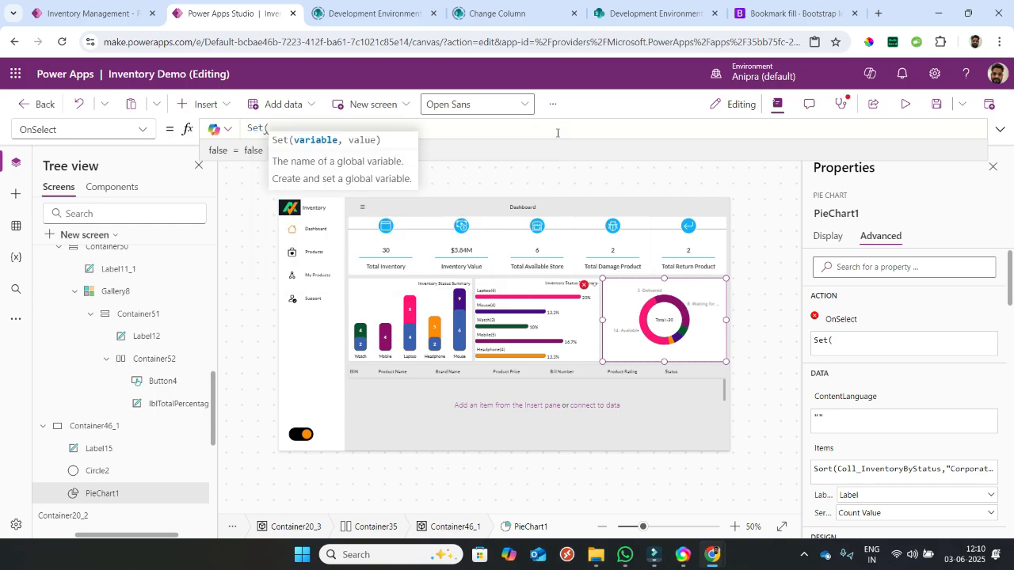
type("varReportFilter")
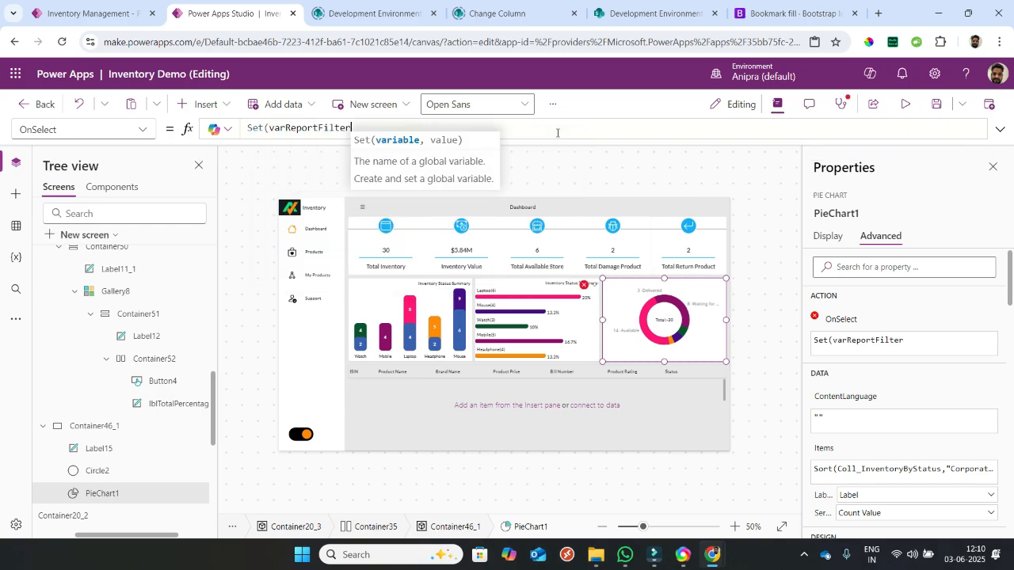
type(",filter(")
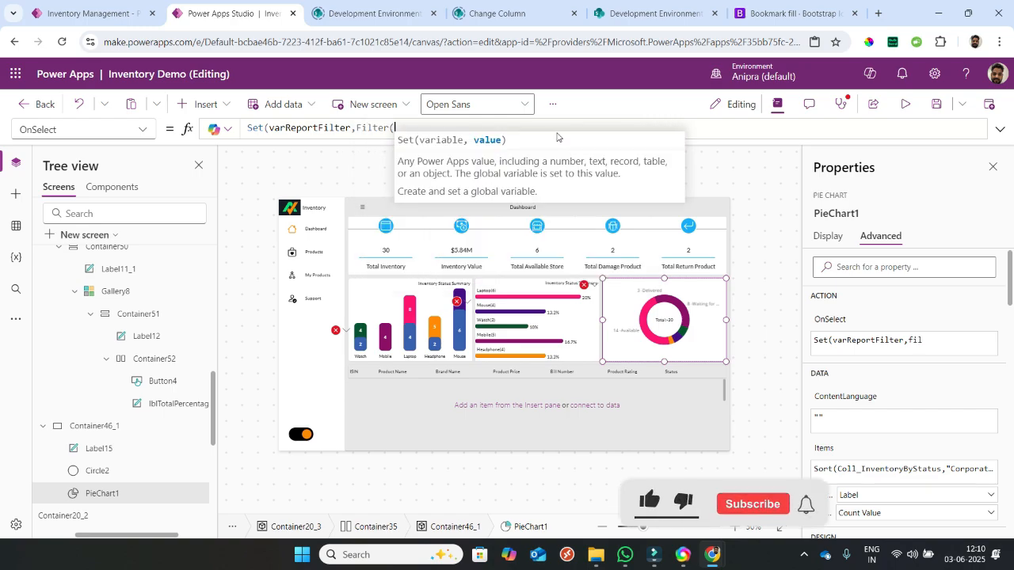
type("Coll_JoinedList_PurchaseE_Assignment,Status.Value=Self.Selected.GroupedItems))")
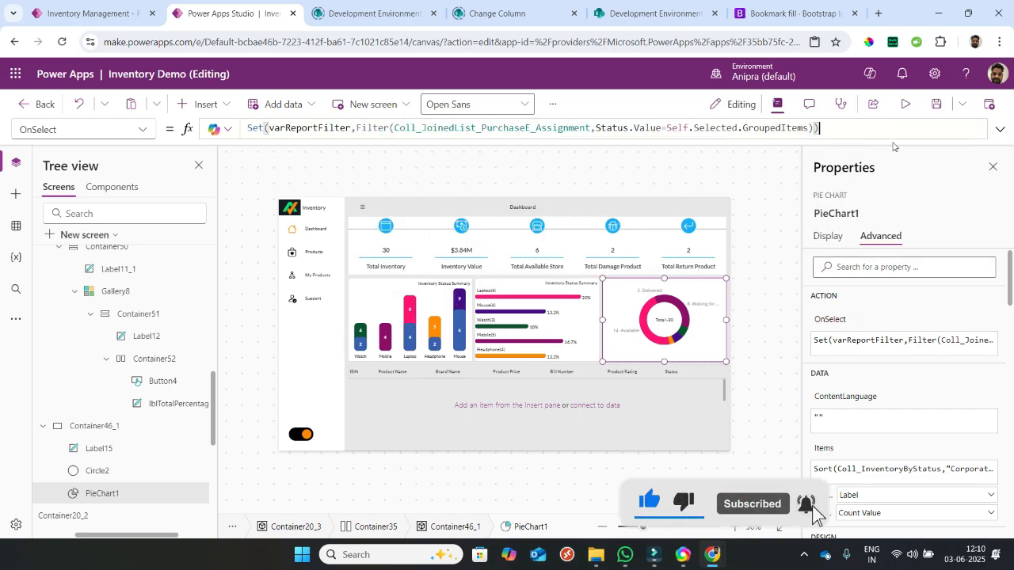
left_click(1000, 129)
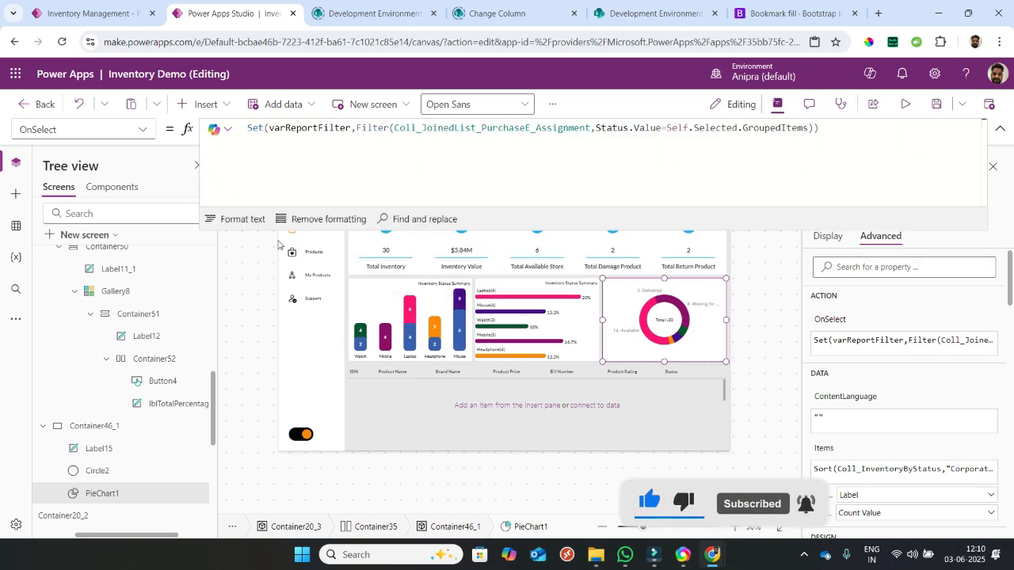
- Format PieChart1's OnSelect formula and start Gallery9's Items formula with If(IsBlank(varReportFilter), in place of the sample data source
left_click(230, 218)
left_click(408, 412)
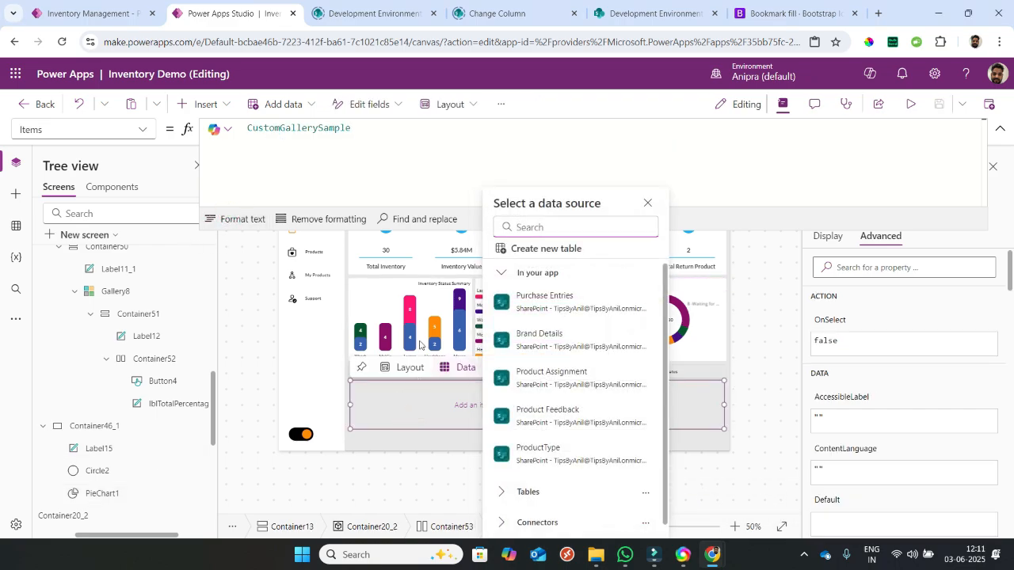
left_click(285, 104)
left_click(445, 141)
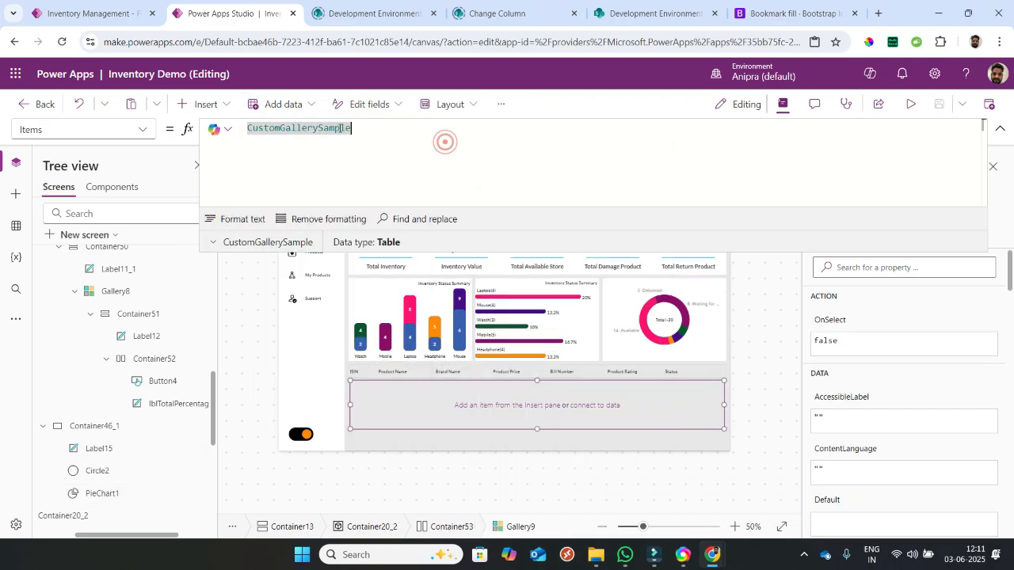
double_click(339, 129)
key("BackSpace")
type("If(IsBlank(varreportFilter),coll")
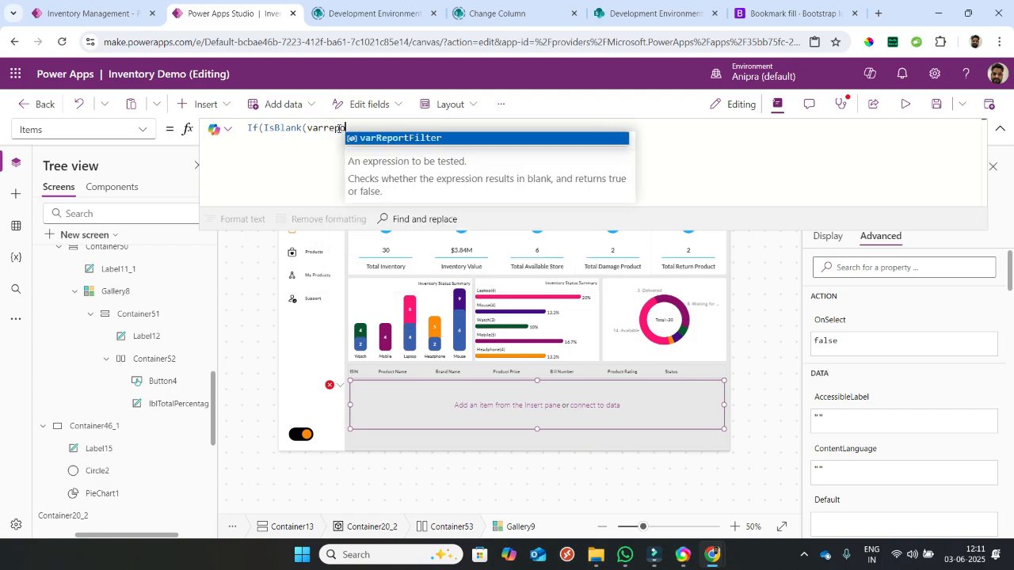
key("Tab")
type("),coll")
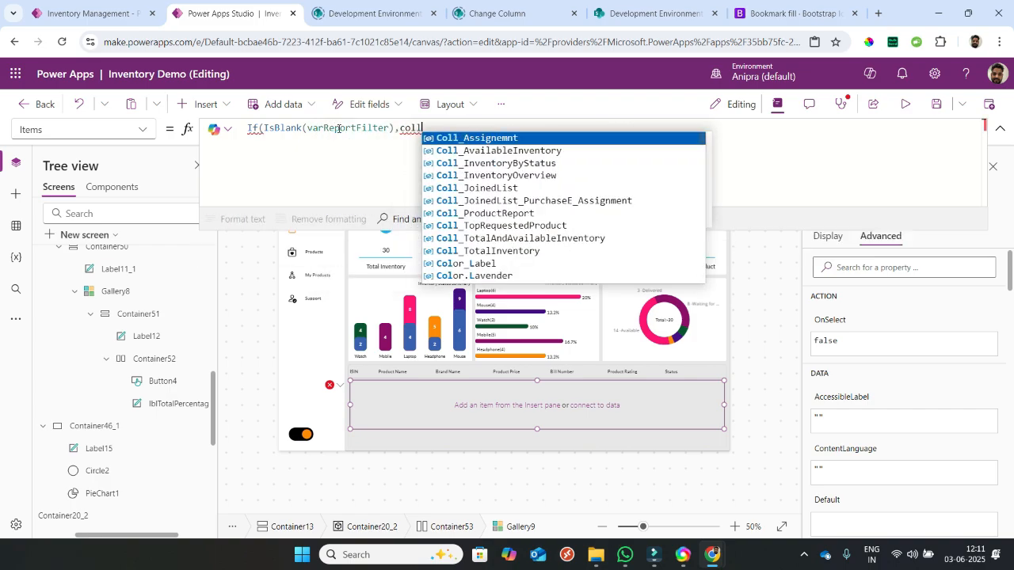
- Complete Gallery9's Items formula with Coll_JoinedList_PurchaseE_Assignment as the true result and varReportFilter as the false result, and format it
key("Down")
key("Down")
key("Down")
key("Down")
key("Down")
key("Tab")
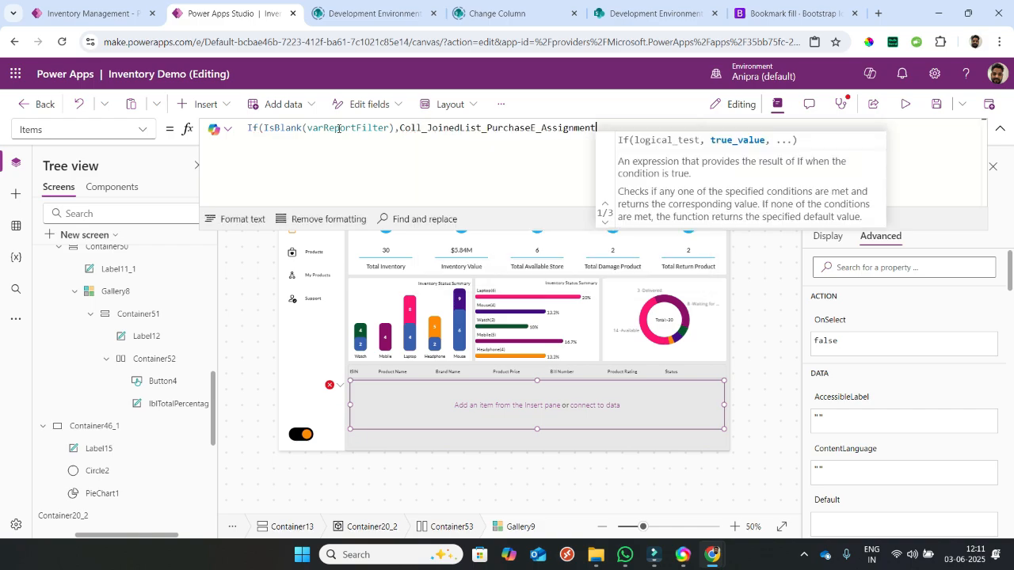
type(",varRep")
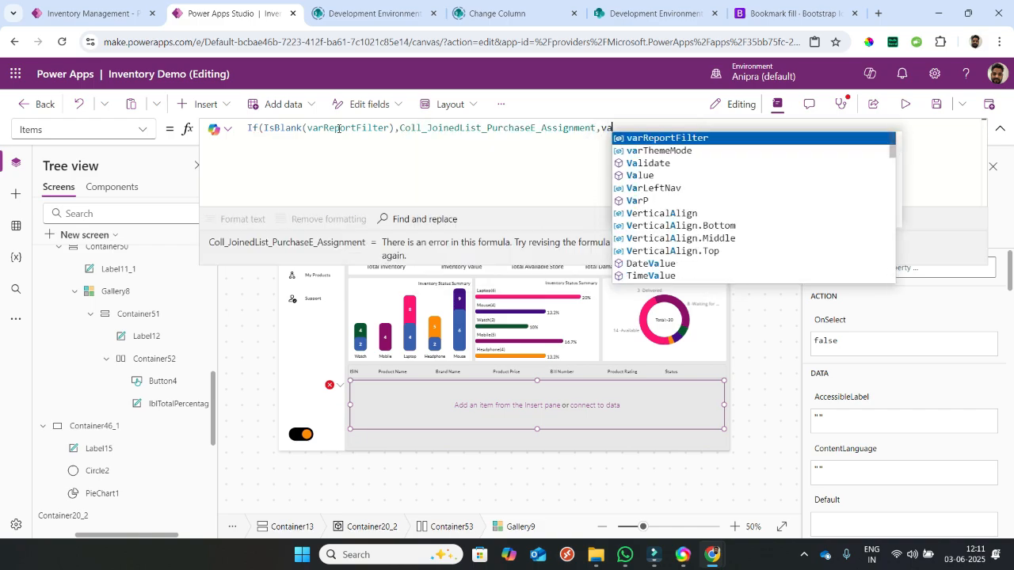
key("Tab")
type(")")
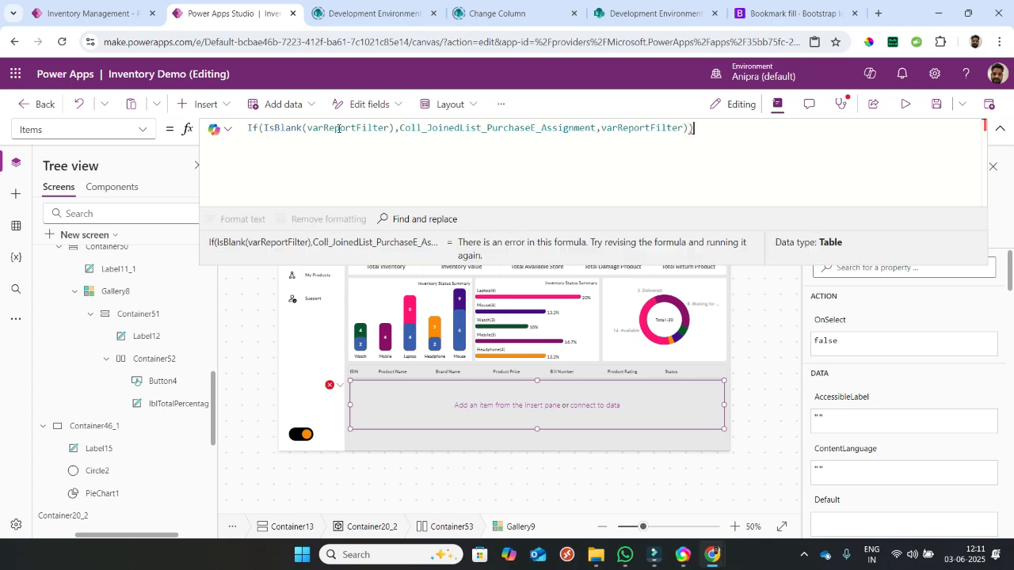
key("BackSpace")
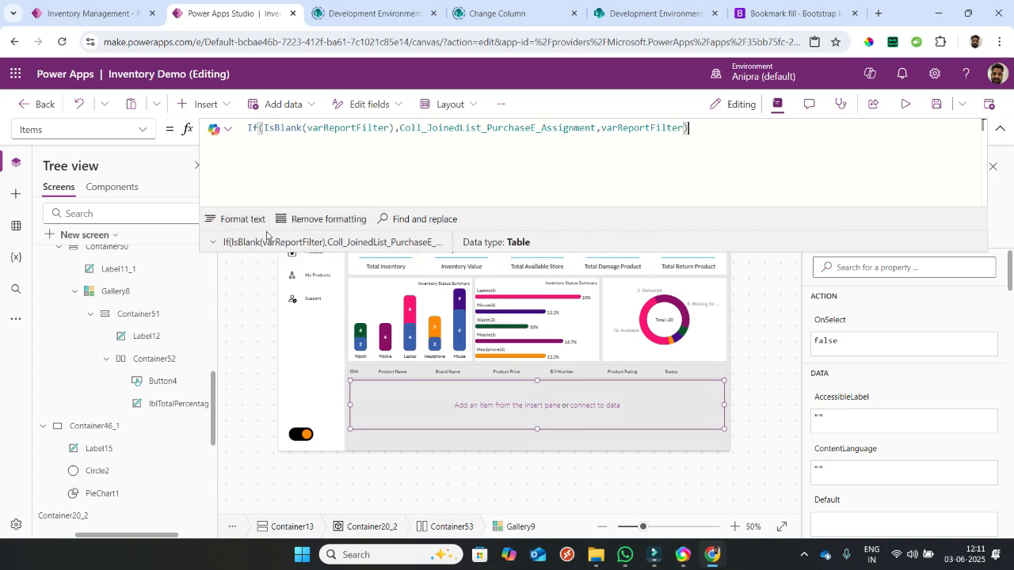
left_click(245, 219)
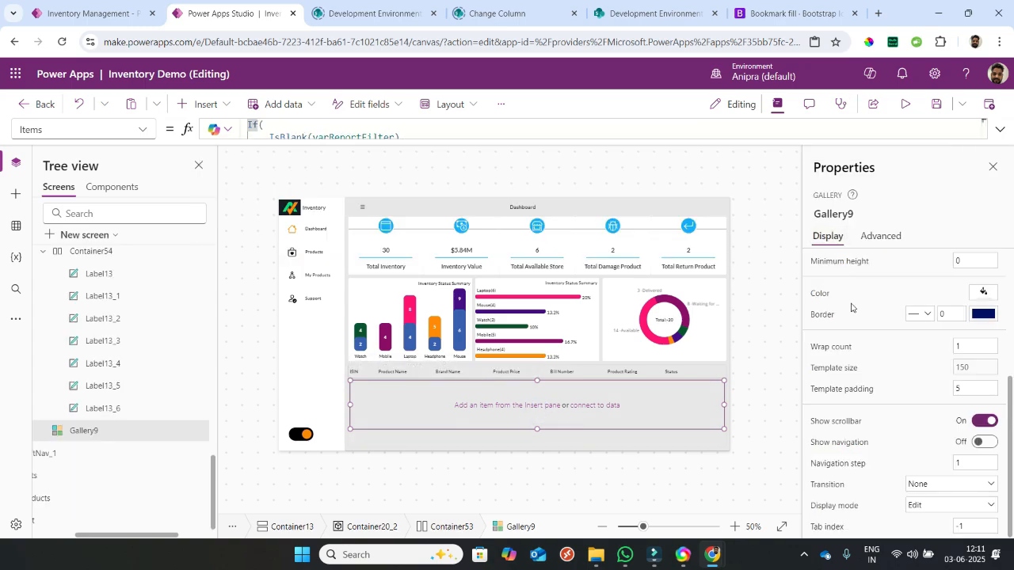
- Set Gallery9's template size to 65 and its template padding to 0
left_click(849, 369)
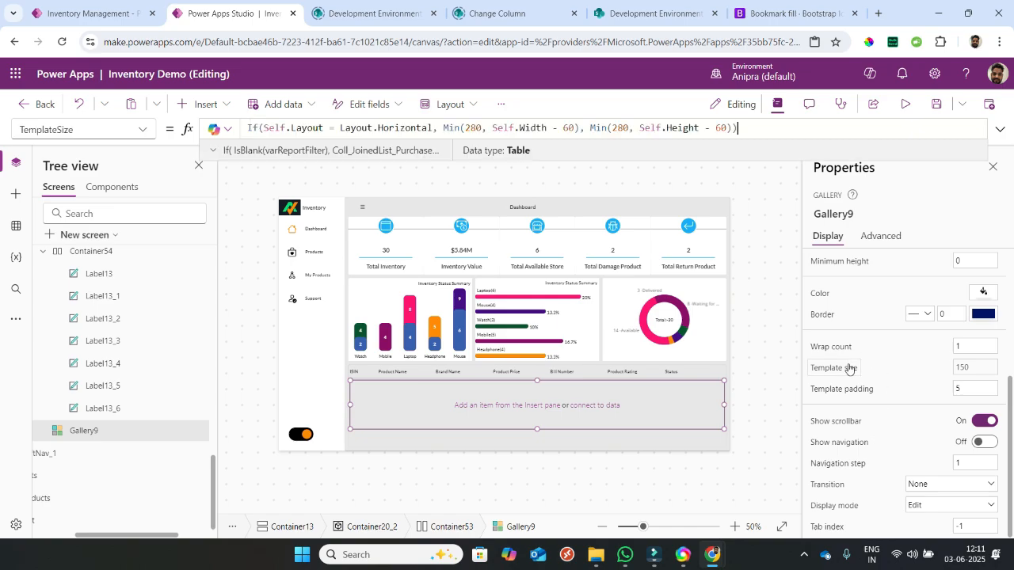
type("65")
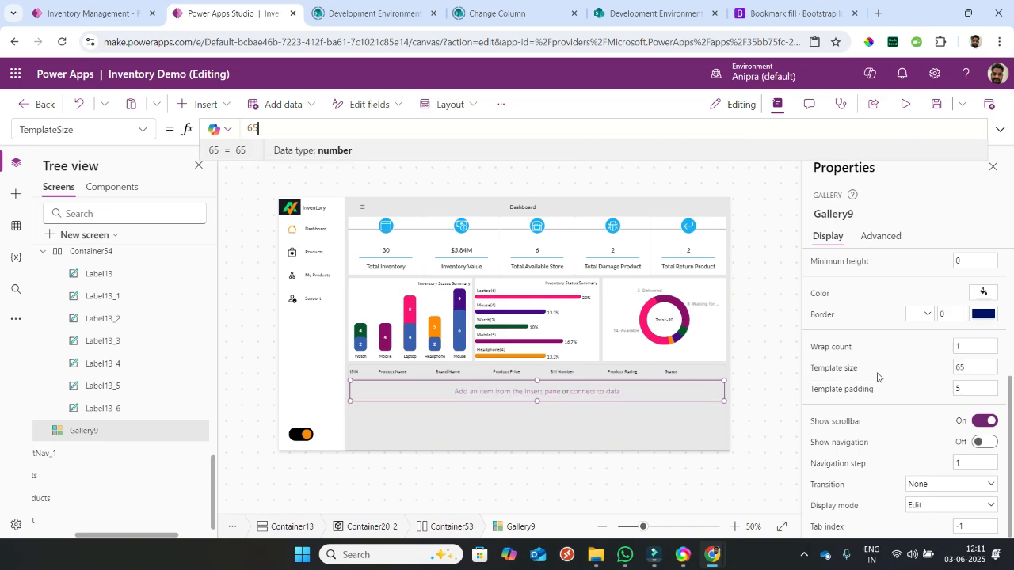
left_click(864, 395)
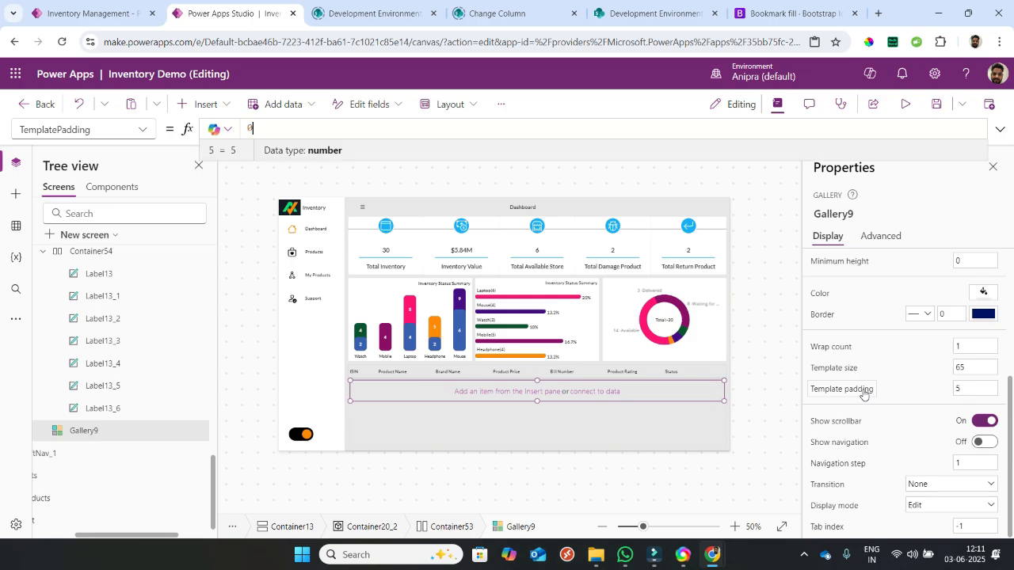
- Insert a horizontal container into Gallery9
left_click_drag(162, 535, 115, 537)
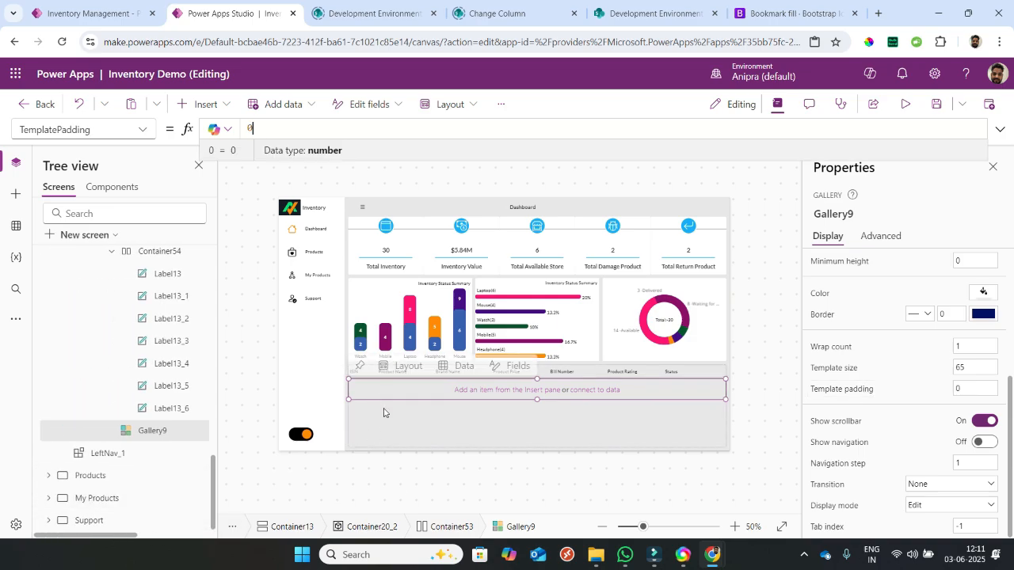
left_click(380, 390)
left_click(376, 411)
left_click(356, 386)
left_click(212, 104)
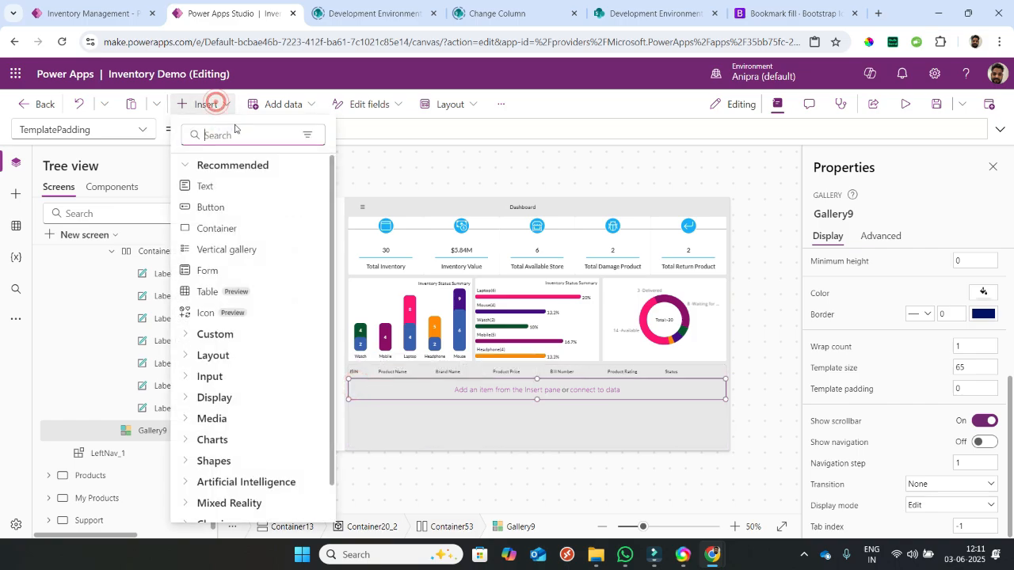
type("hori")
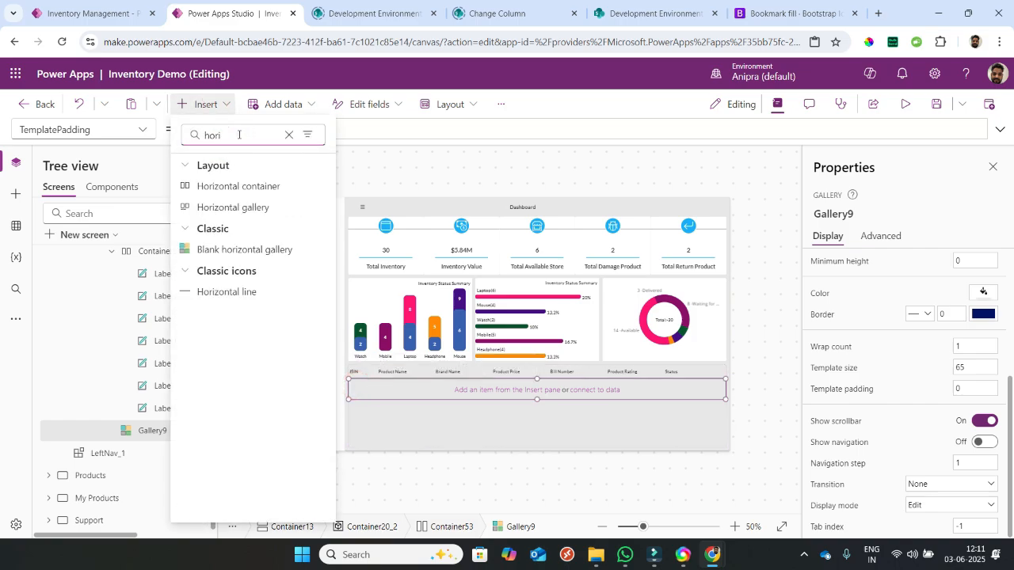
left_click(250, 190)
left_click_drag(168, 442, 169, 445)
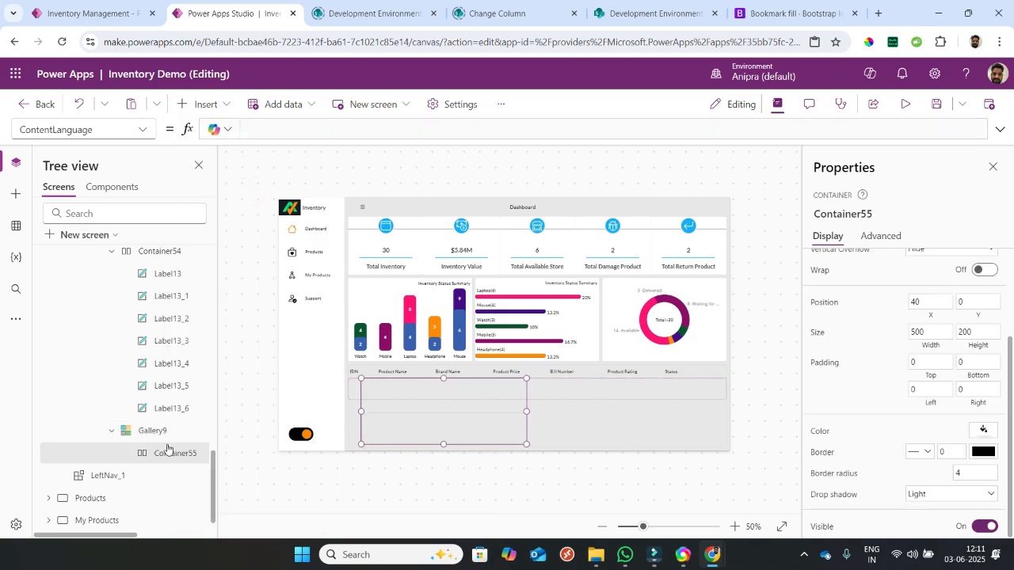
- Set Container55's X position to 0 and its width to Parent.TemplateWidth
left_click(920, 319)
left_click(927, 336)
type("pare")
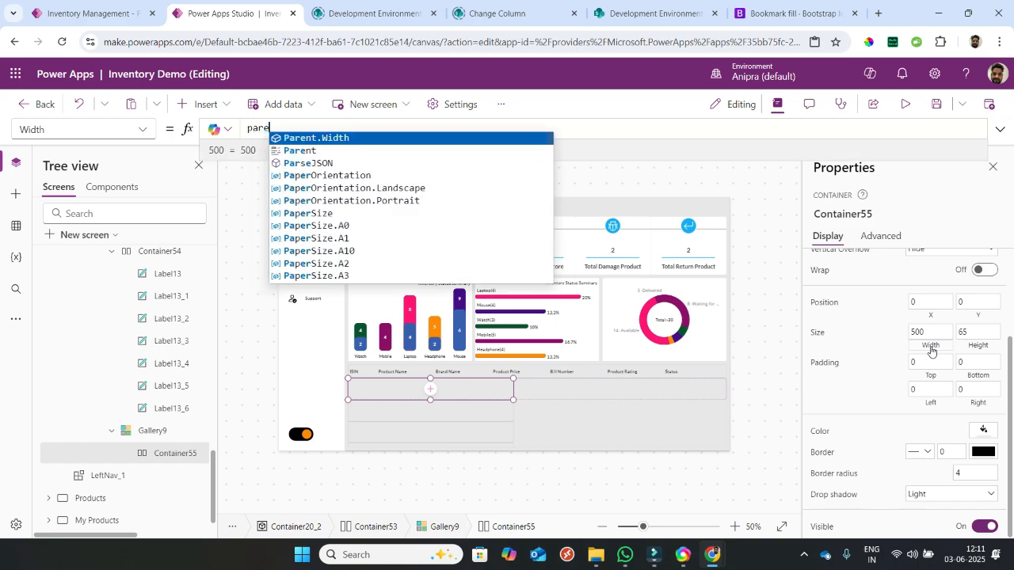
type("nt.templ")
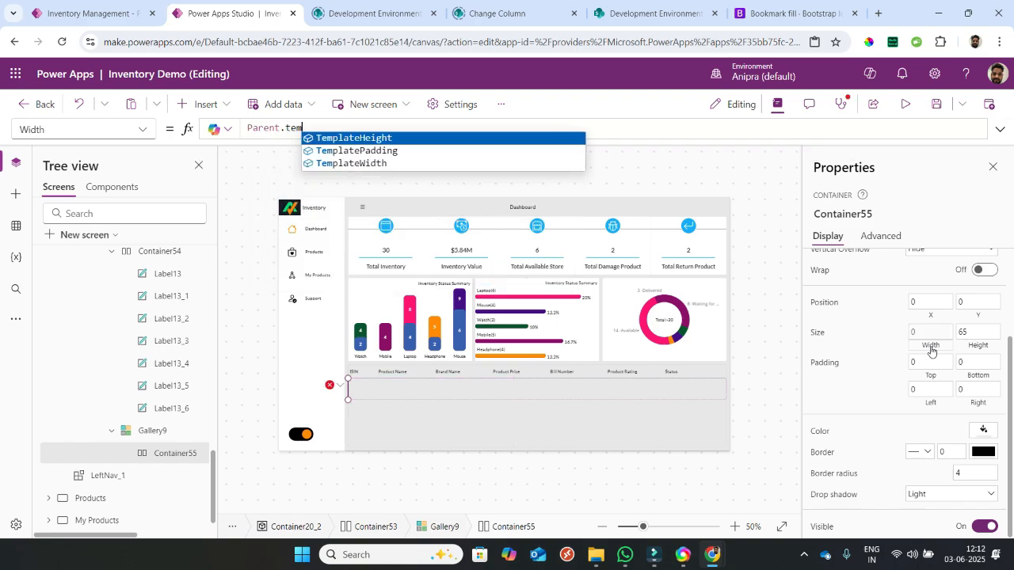
key("Down")
key("Down")
key("Tab")
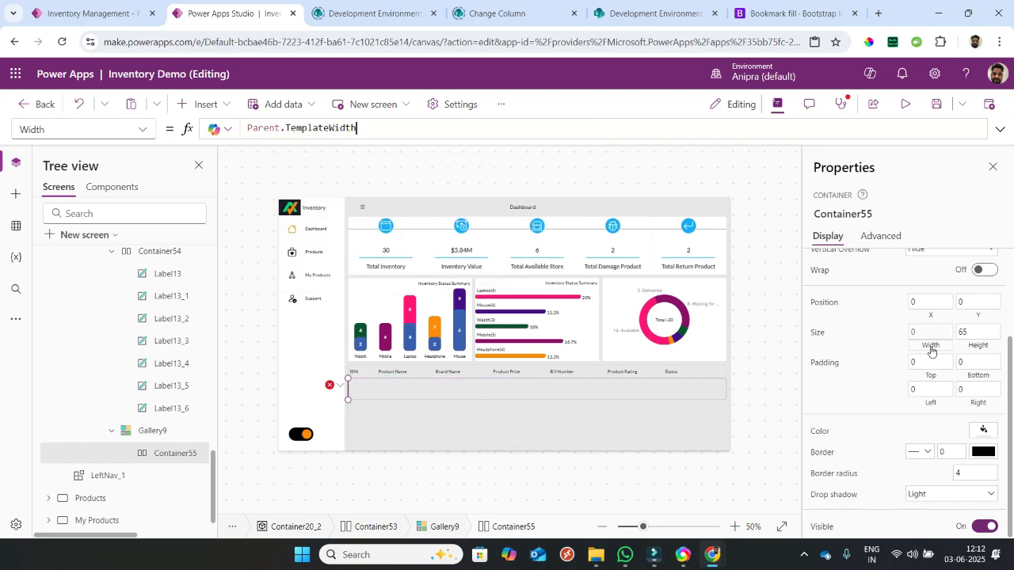
- Set Container55's height to Parent.TemplateHeight
left_click(977, 346)
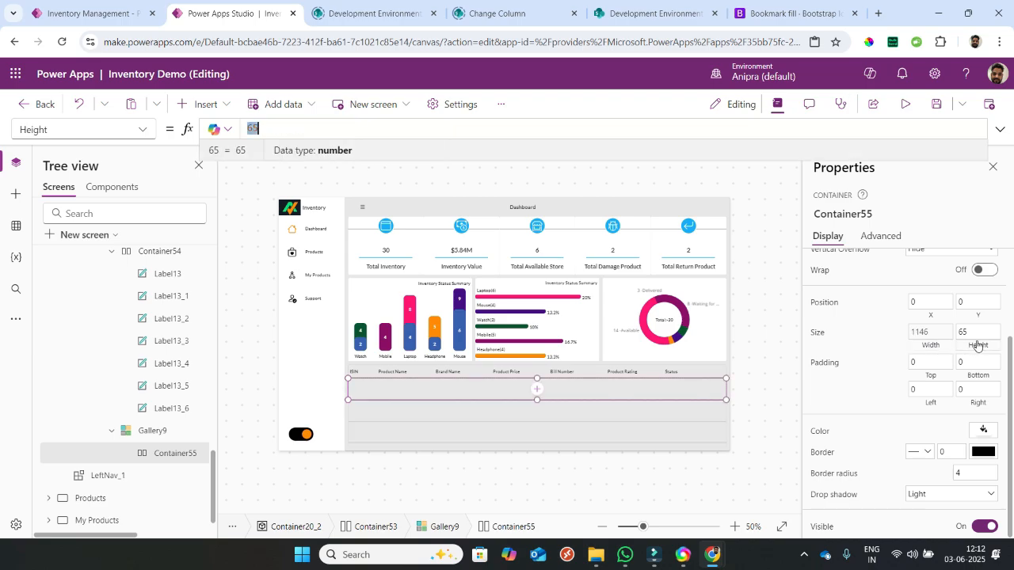
type("pare")
key("Down")
key("Down")
key("Up")
key("Tab")
type(".te")
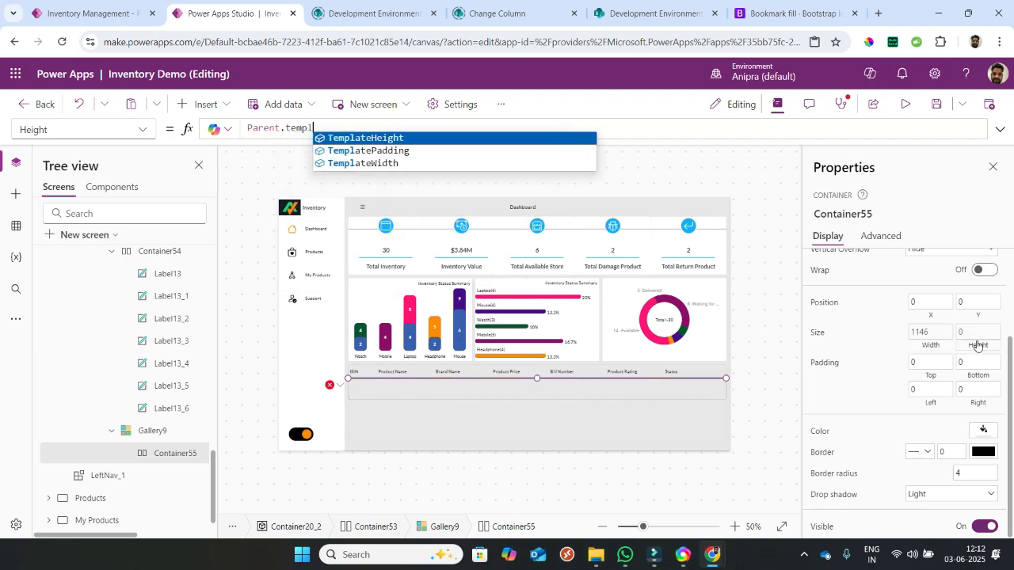
key("Tab")
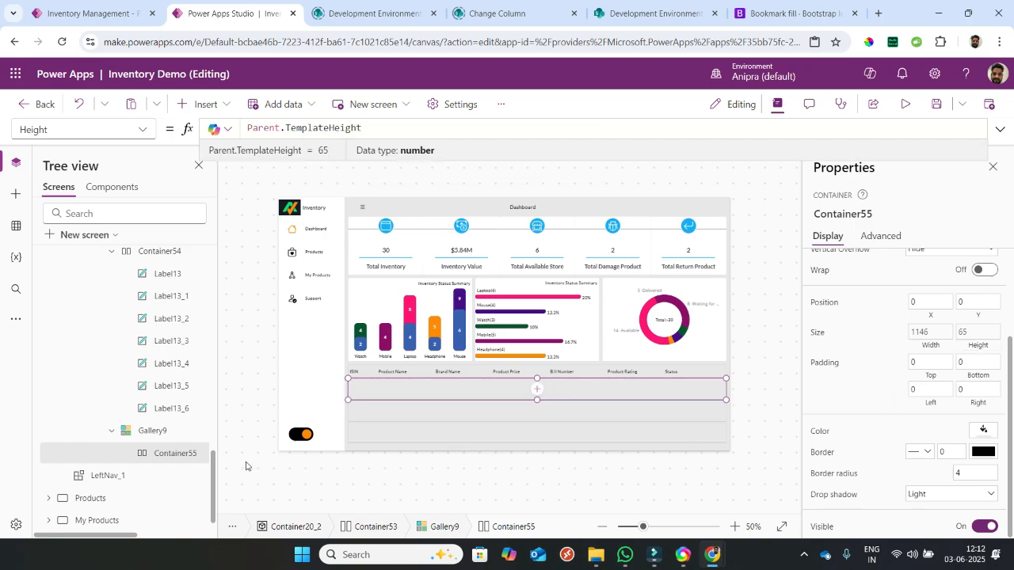
- Copy the Bill Number header label and paste it twice into Container55 inside Gallery9
right_click(165, 366)
left_click(202, 200)
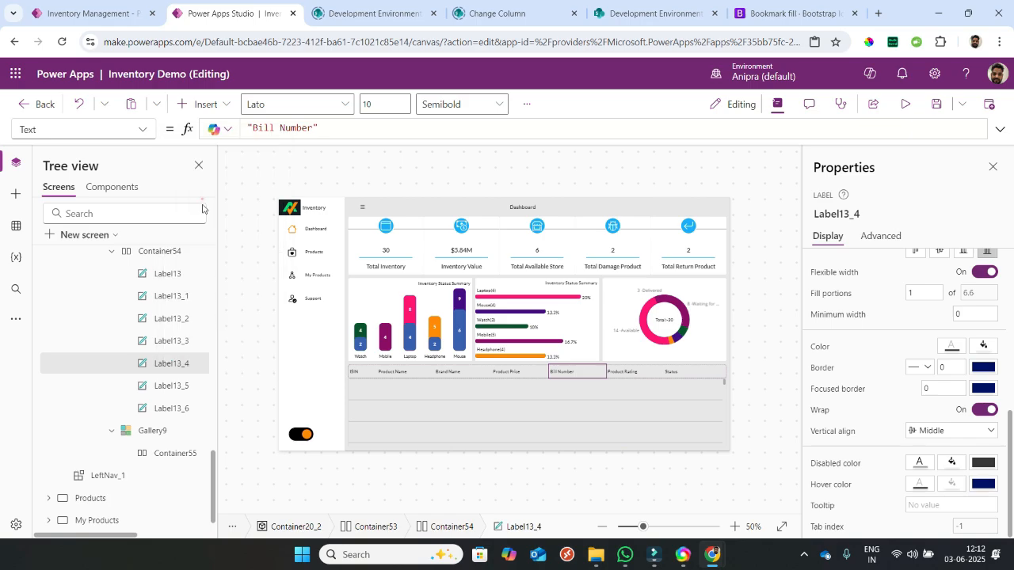
left_click(182, 453)
right_click(182, 453)
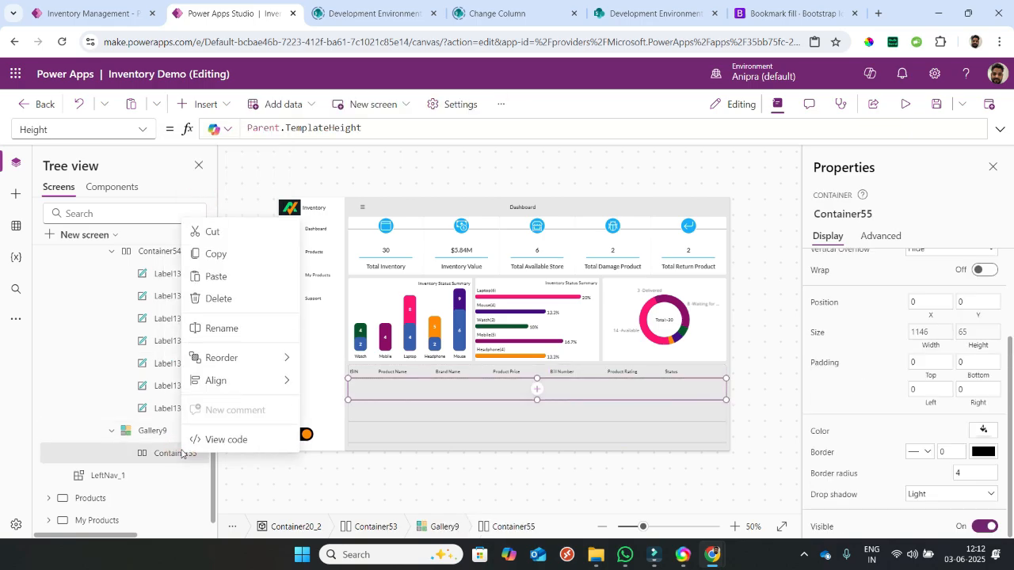
left_click(216, 271)
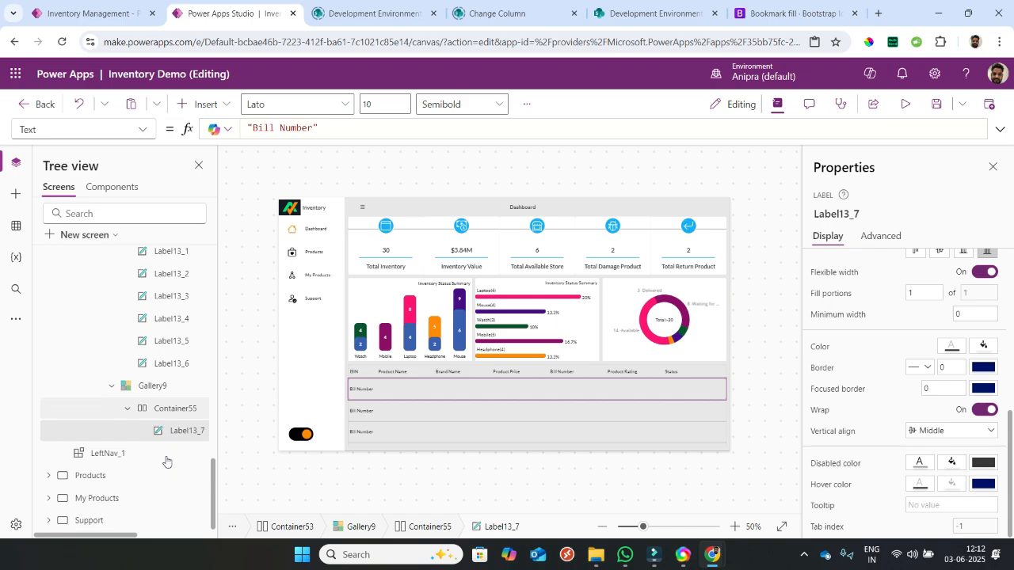
right_click(176, 435)
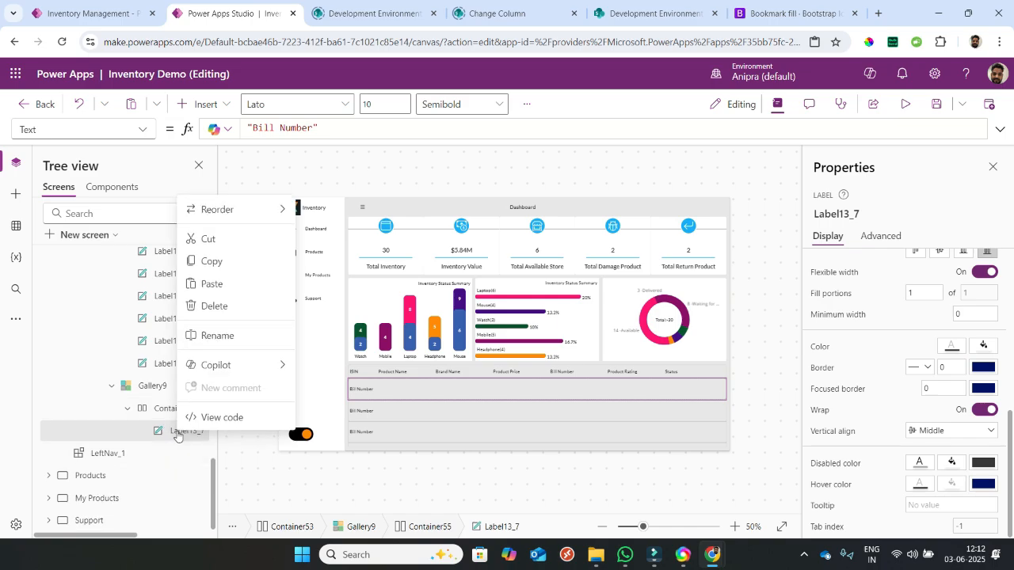
left_click(223, 283)
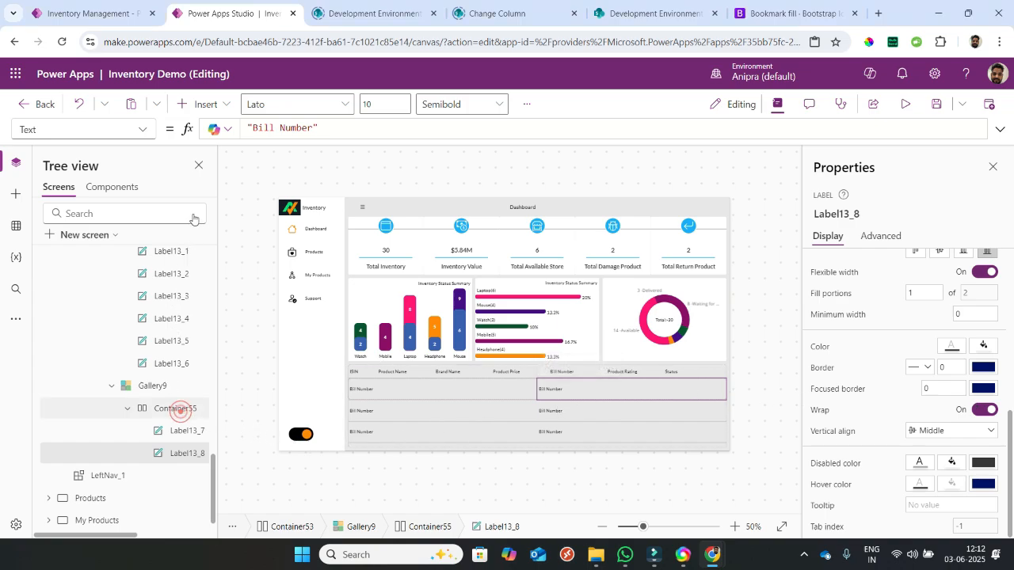
- Insert a plain container into Container55 beside the two pasted labels
left_click(181, 409)
left_click(201, 104)
type("c")
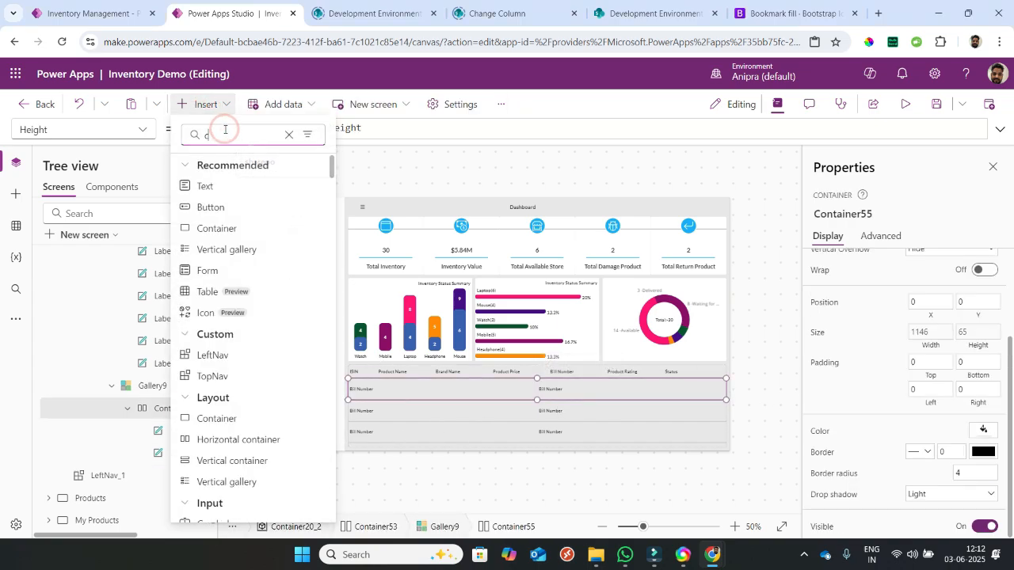
type("ont")
left_click(226, 185)
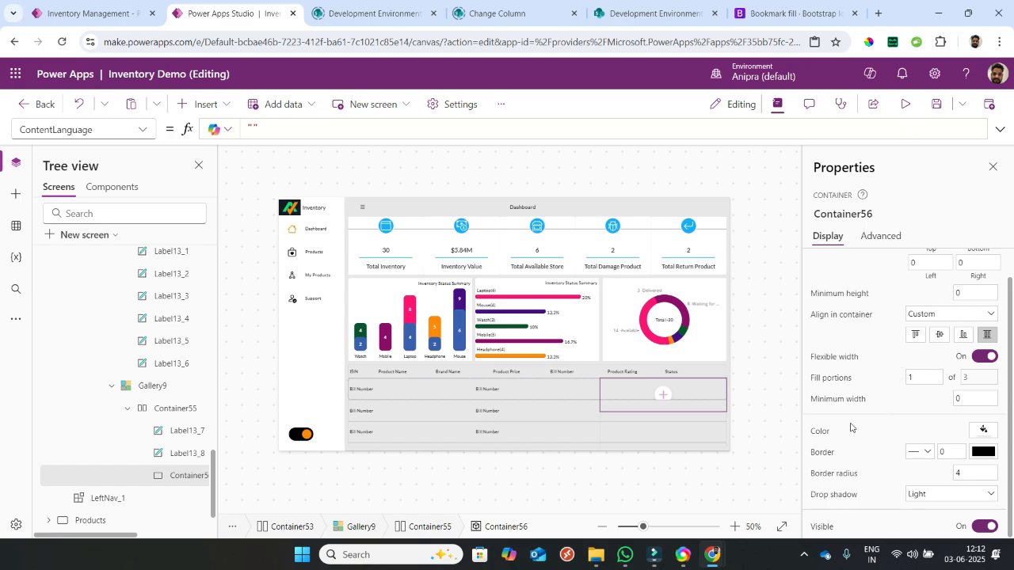
- Insert an image control into Container56
left_click(205, 104)
left_click(226, 136)
type("i")
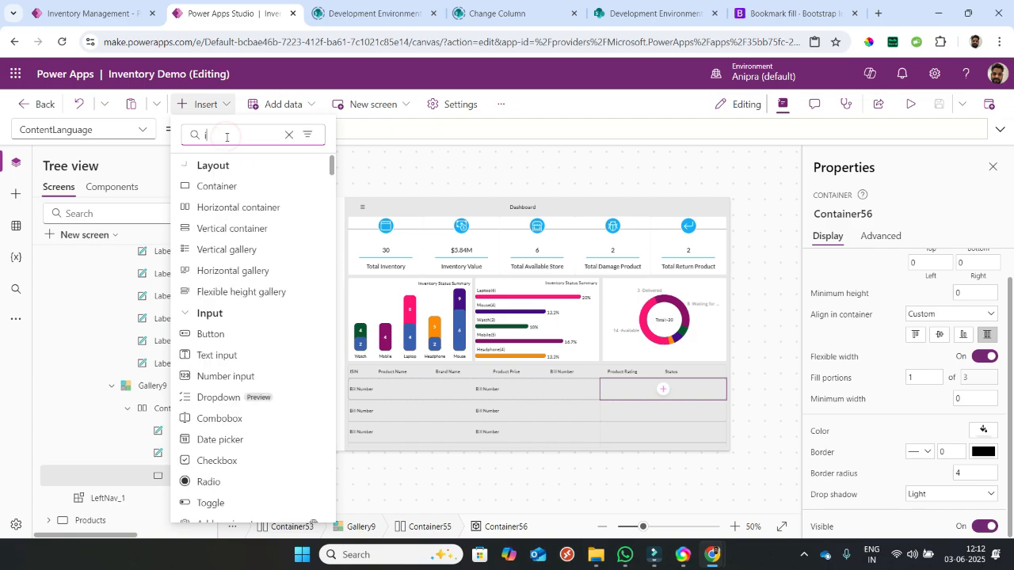
type("mage")
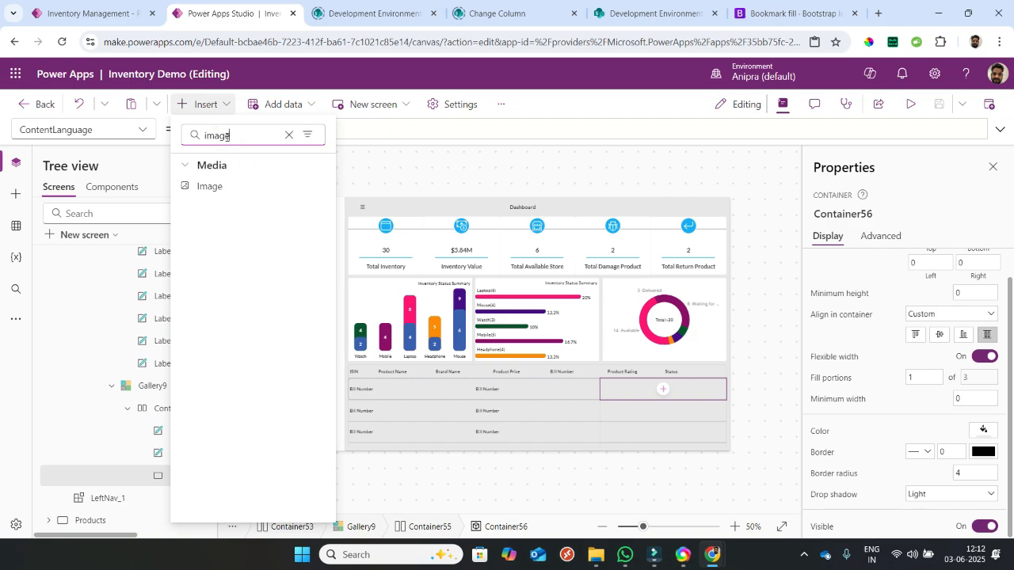
left_click(222, 189)
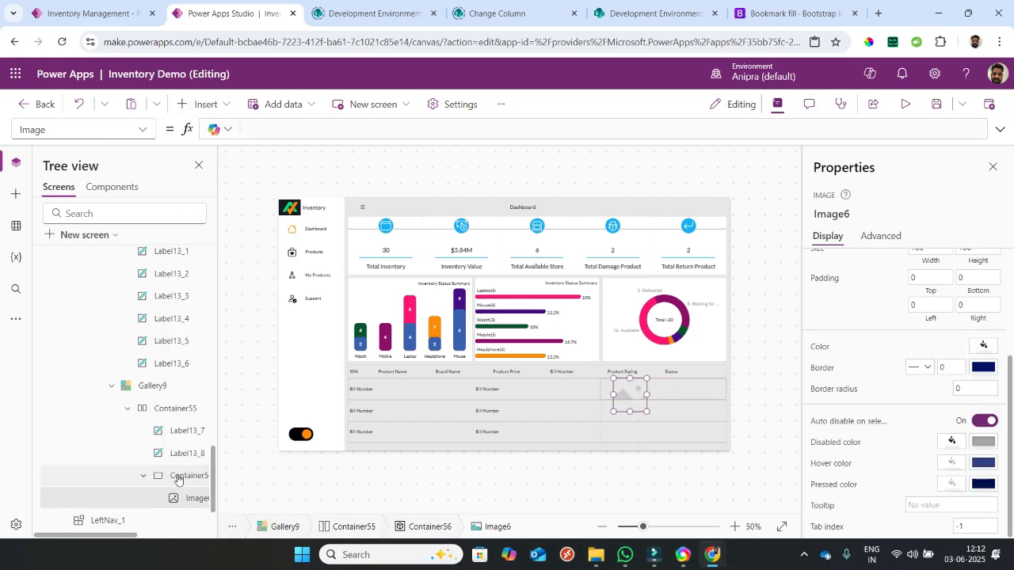
- Add a text label alongside the image in Container56
left_click(219, 109)
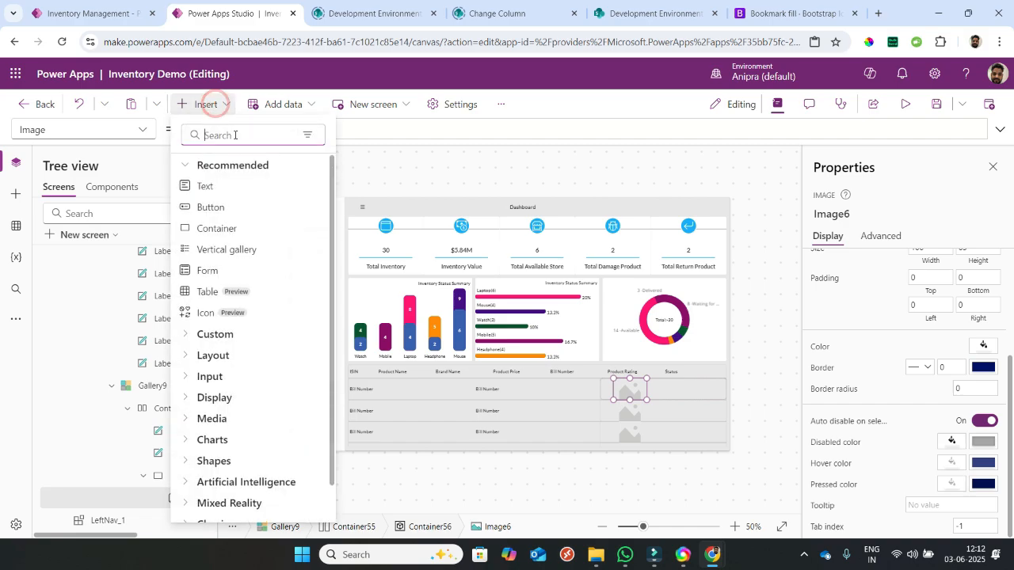
type("lab")
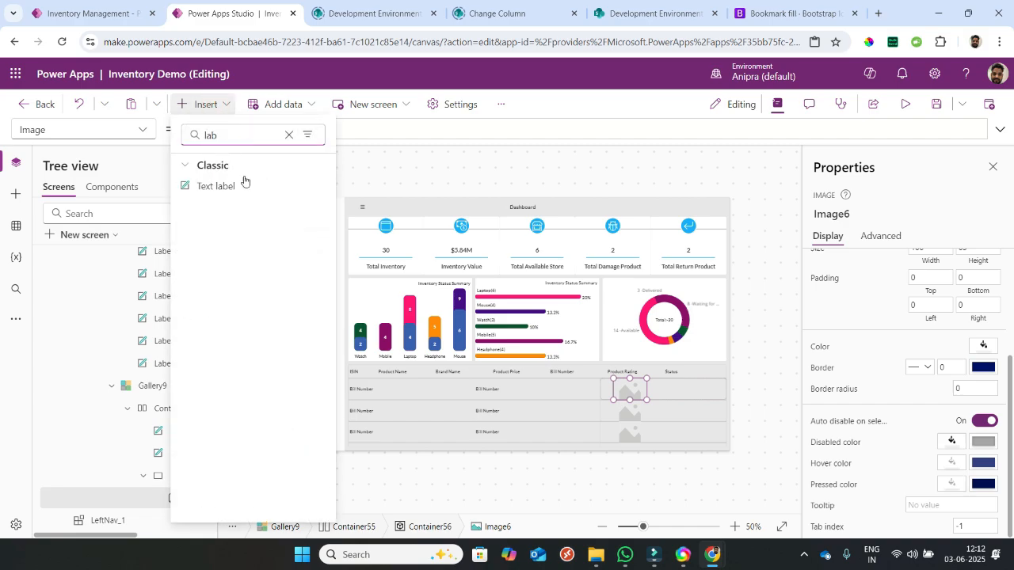
left_click(244, 184)
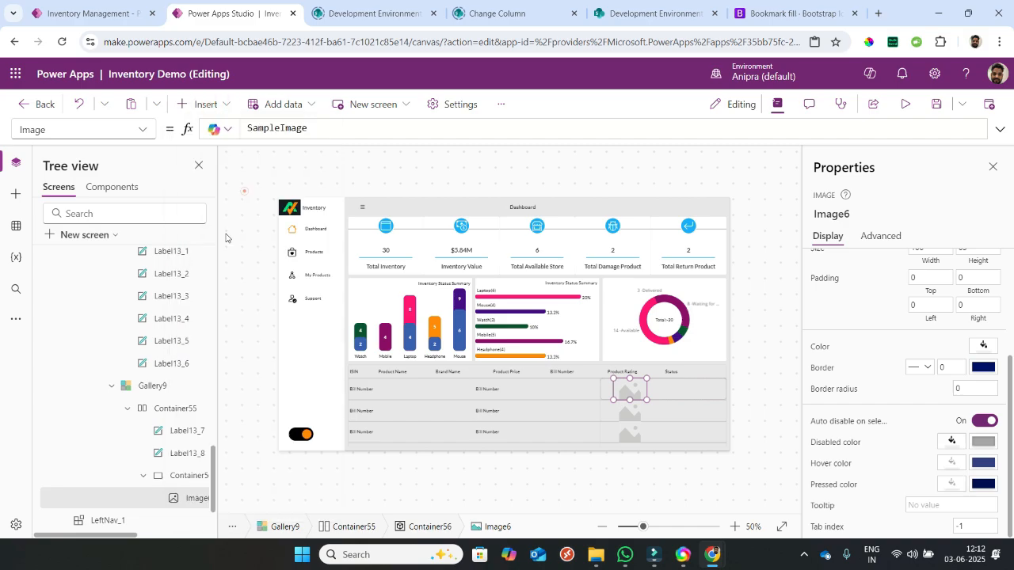
- Replace the plain text label in Container56 with a pasted copy of the second Bill Number label from Gallery9's row
right_click(198, 498)
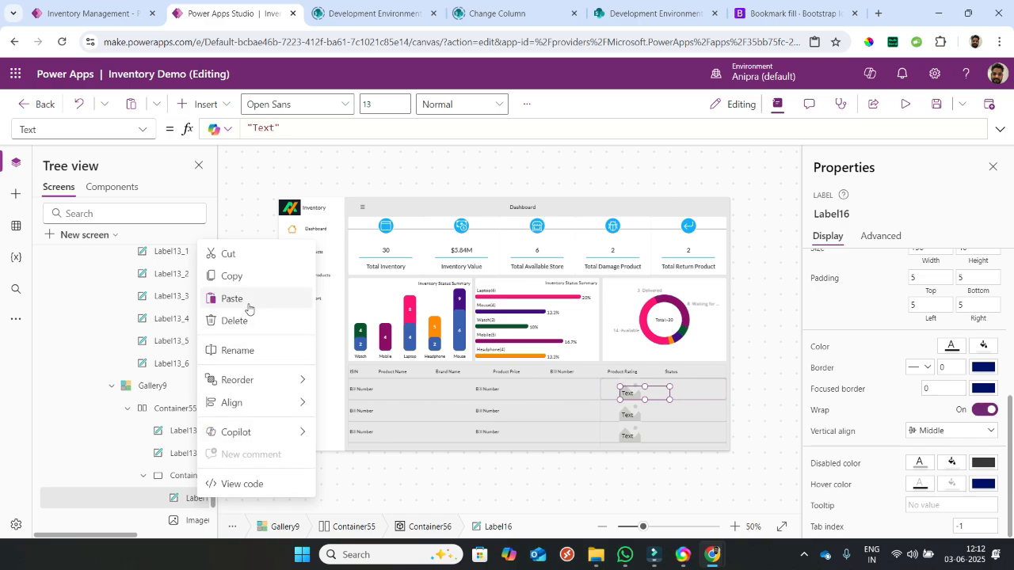
left_click(240, 321)
left_click(196, 458)
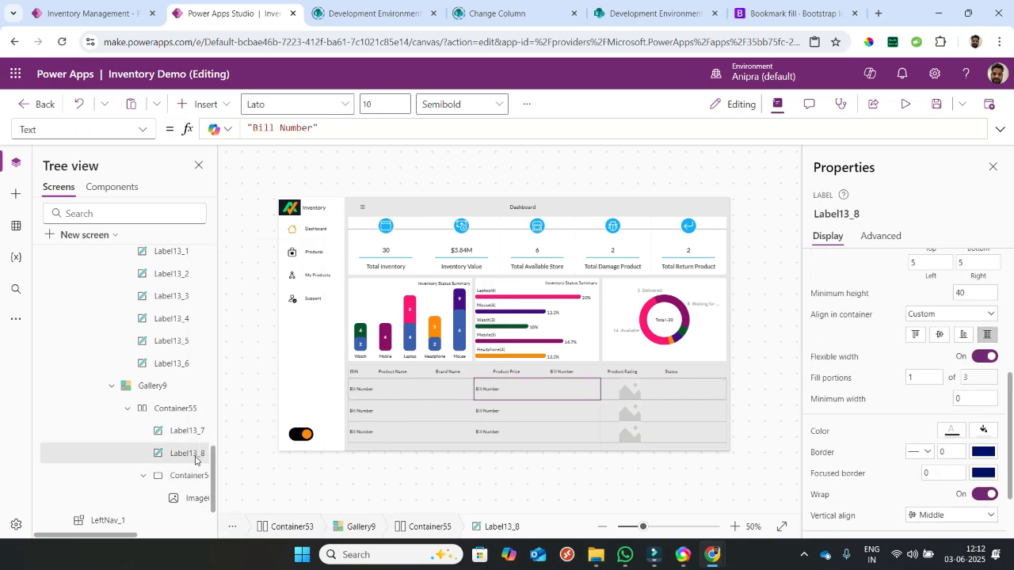
right_click(196, 458)
left_click(225, 290)
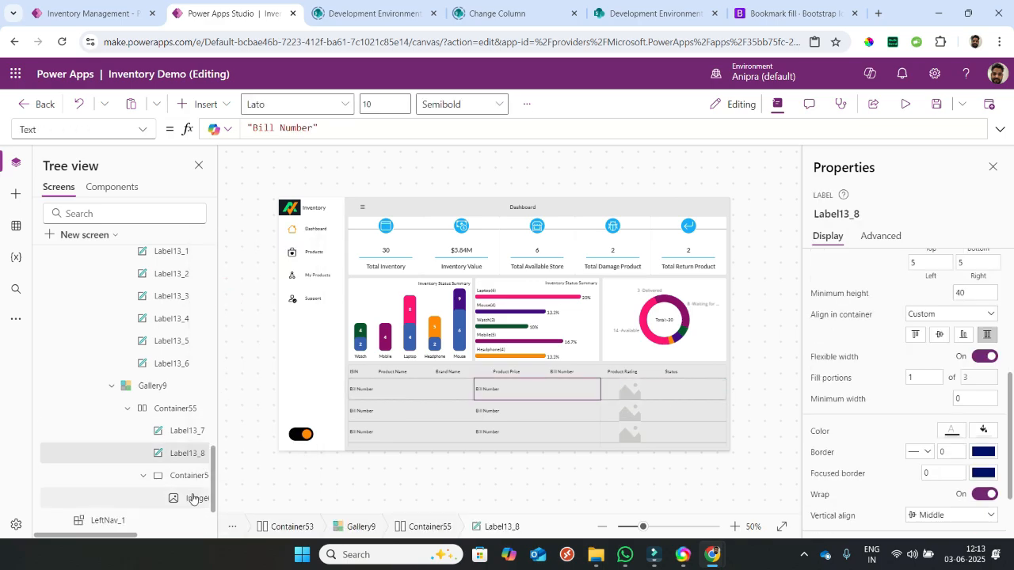
right_click(192, 498)
left_click(228, 319)
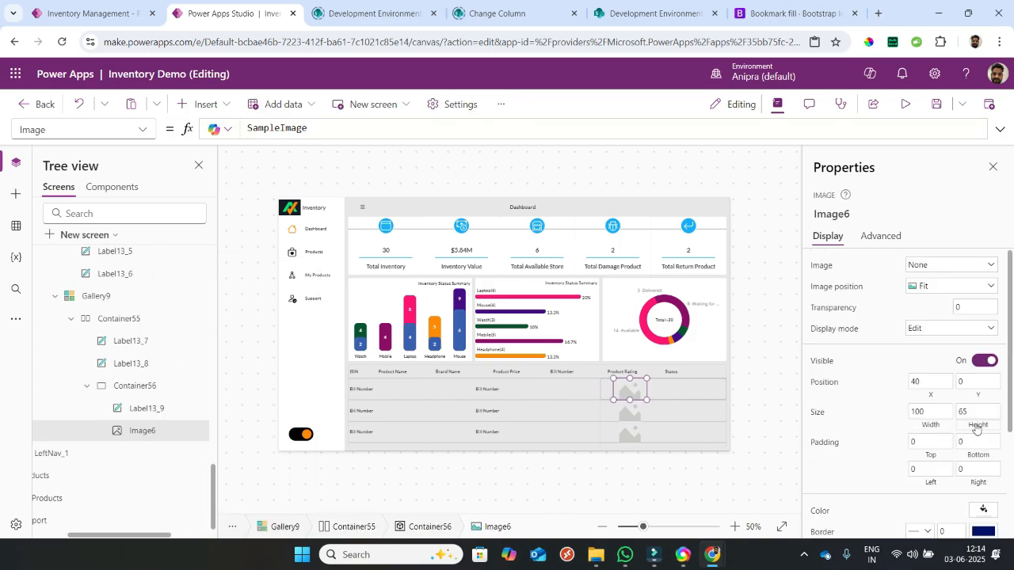
- Size the image in Container56 with height Parent.Height/2 and width Self.Height
left_click(976, 429)
type("Parent.Height/2")
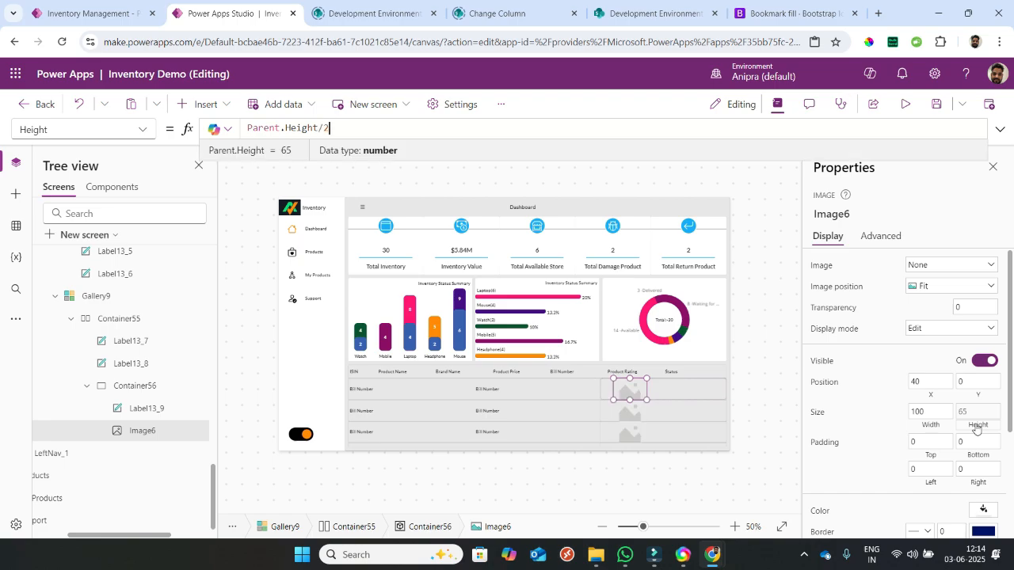
left_click(926, 431)
type("Self.")
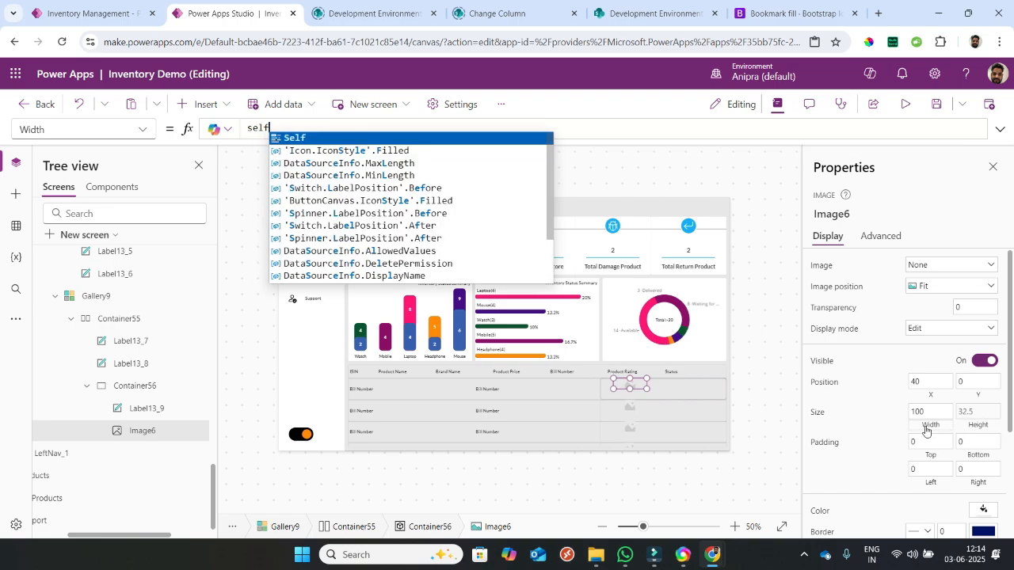
type("Height")
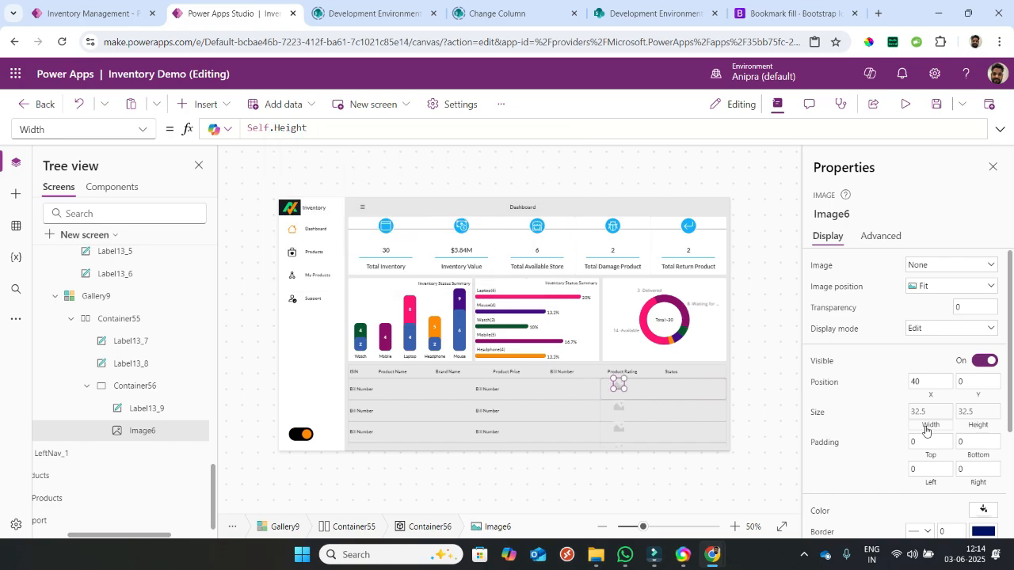
- Set the image's X position to 0 and centre it vertically with a Y formula based on Parent.Height-Self.Height
left_click(928, 402)
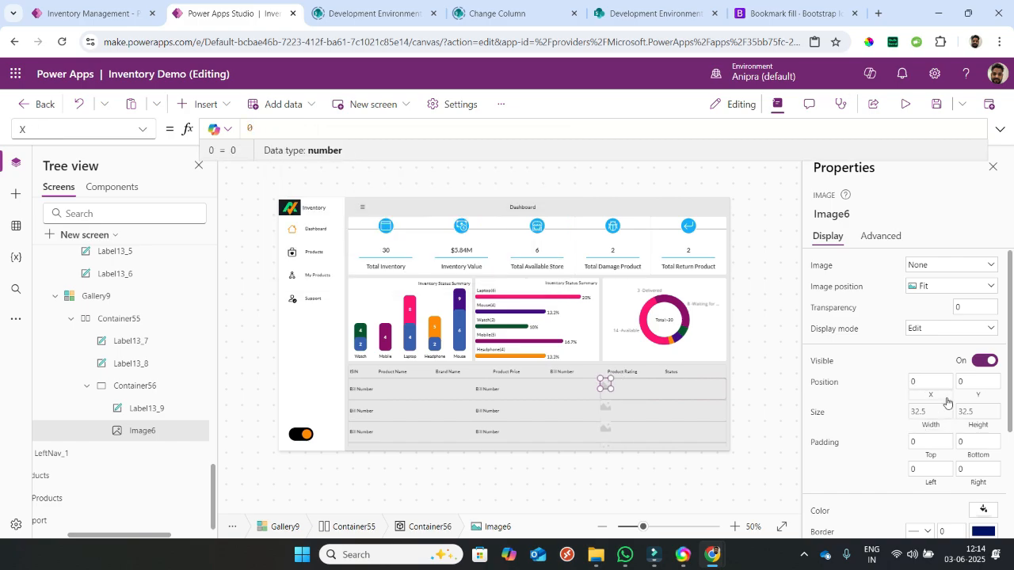
left_click(961, 400)
type("(pare")
type("nt.Height")
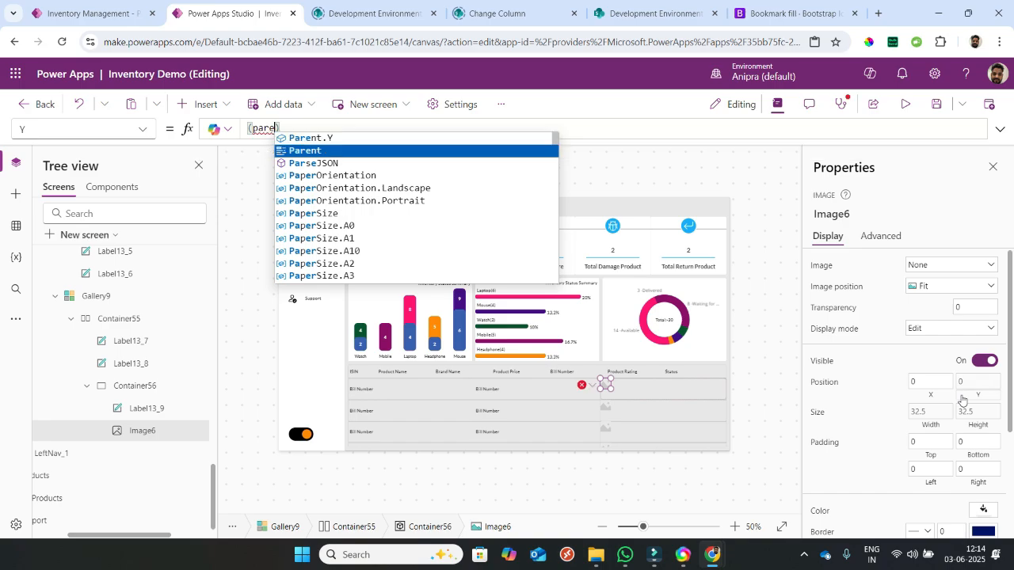
type("-Self.h")
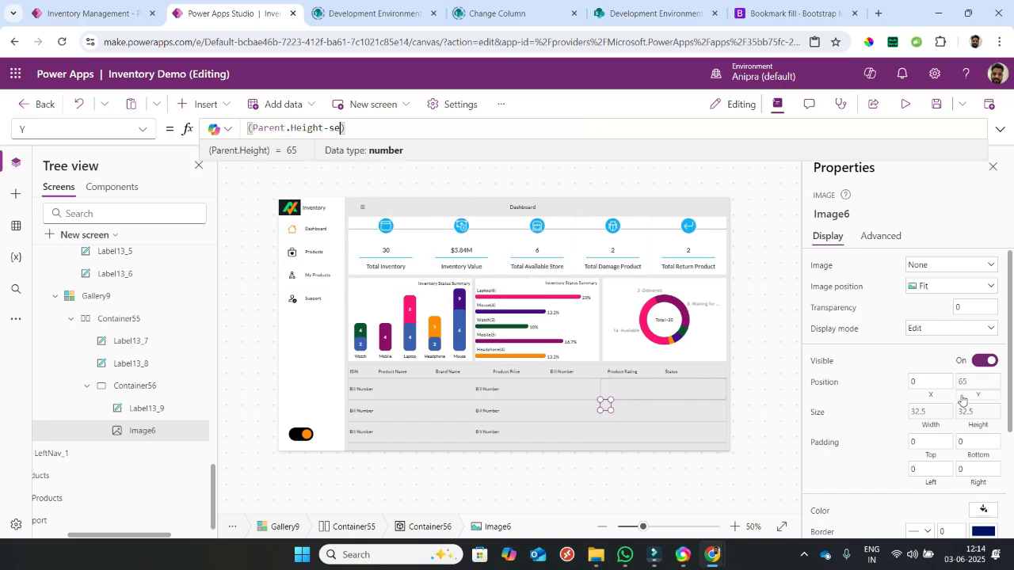
key("Tab")
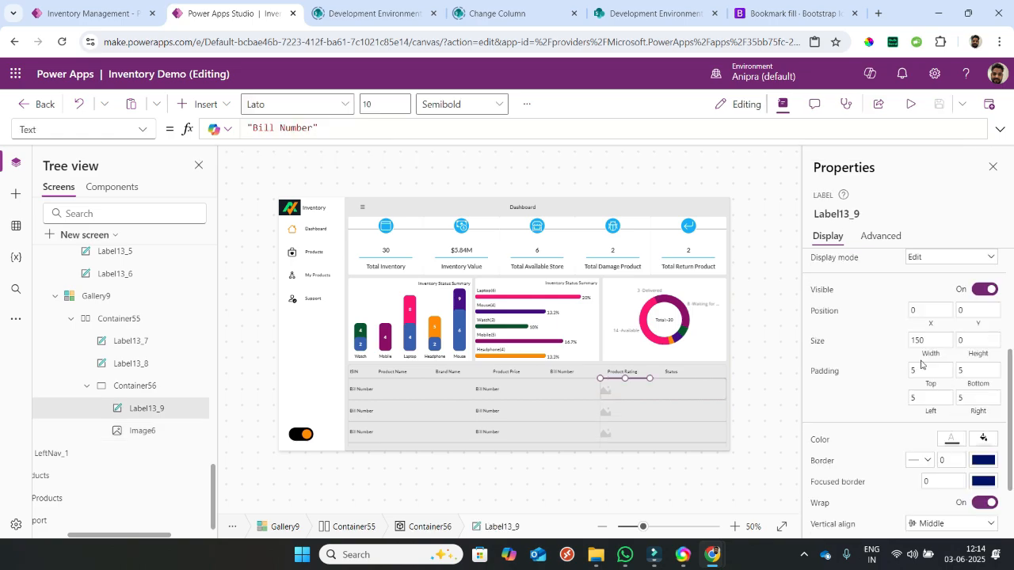
- Set the width of the pasted label in Container56 to Parent.Width-Image6.Width and its height to Parent.Height
left_click(925, 357)
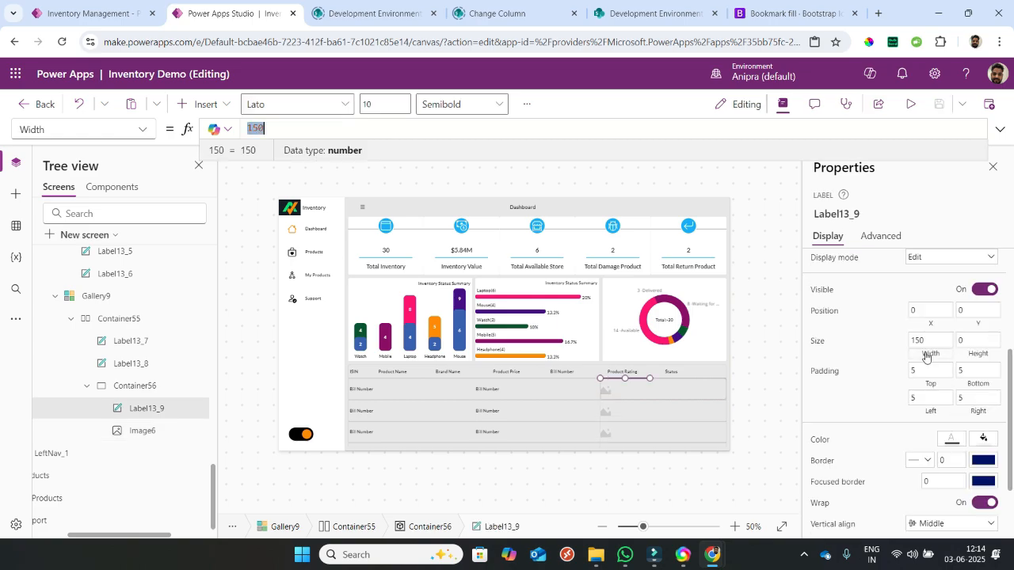
type("pare")
key("Tab")
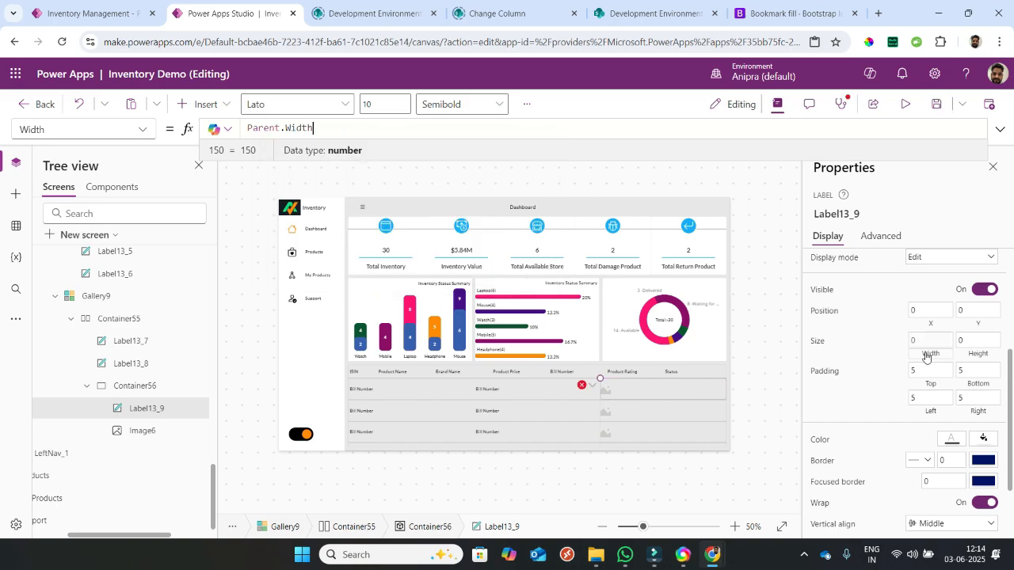
type("-imag")
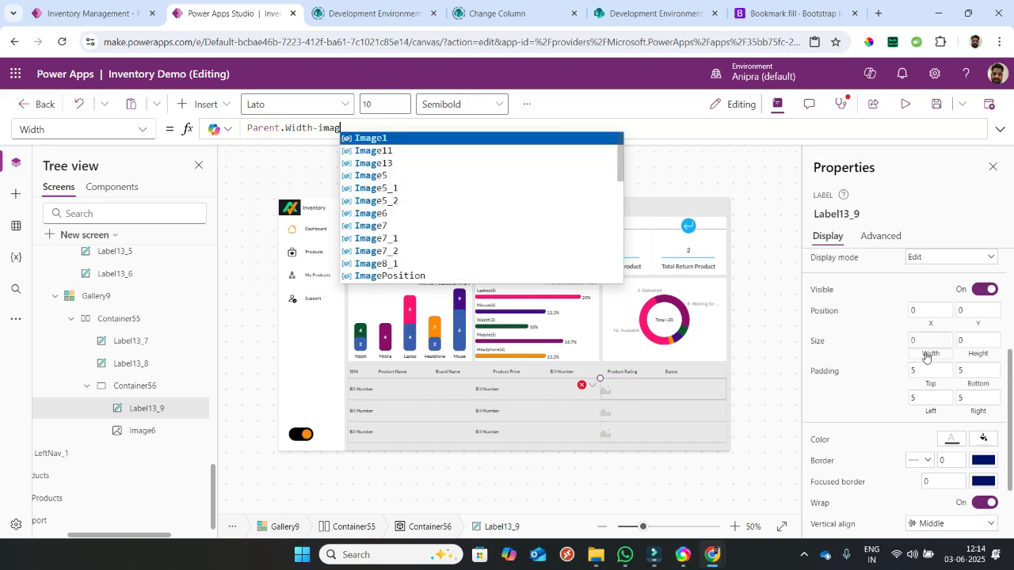
type("e6.wi")
key("Tab")
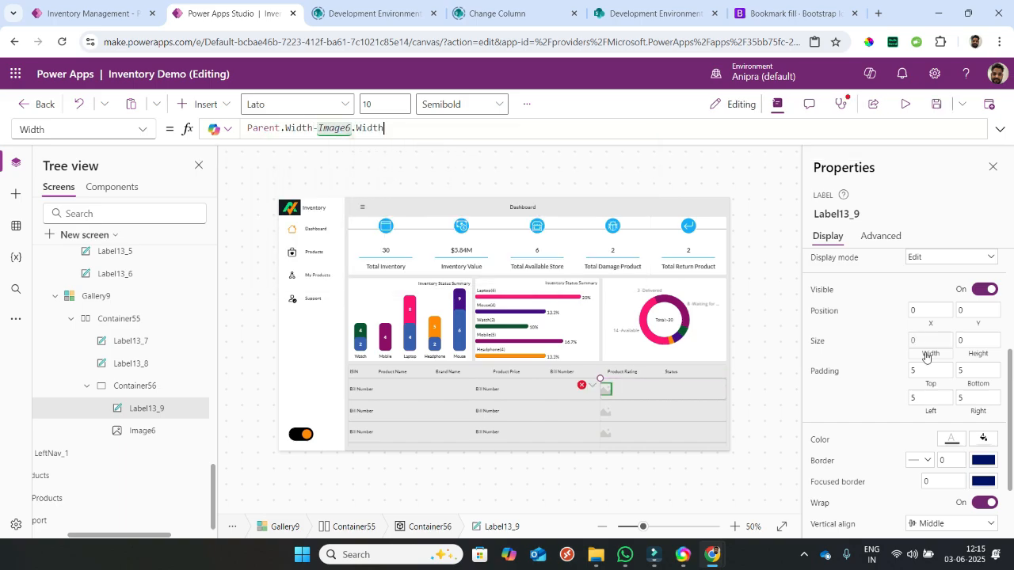
left_click(977, 358)
type("pare")
key("Tab")
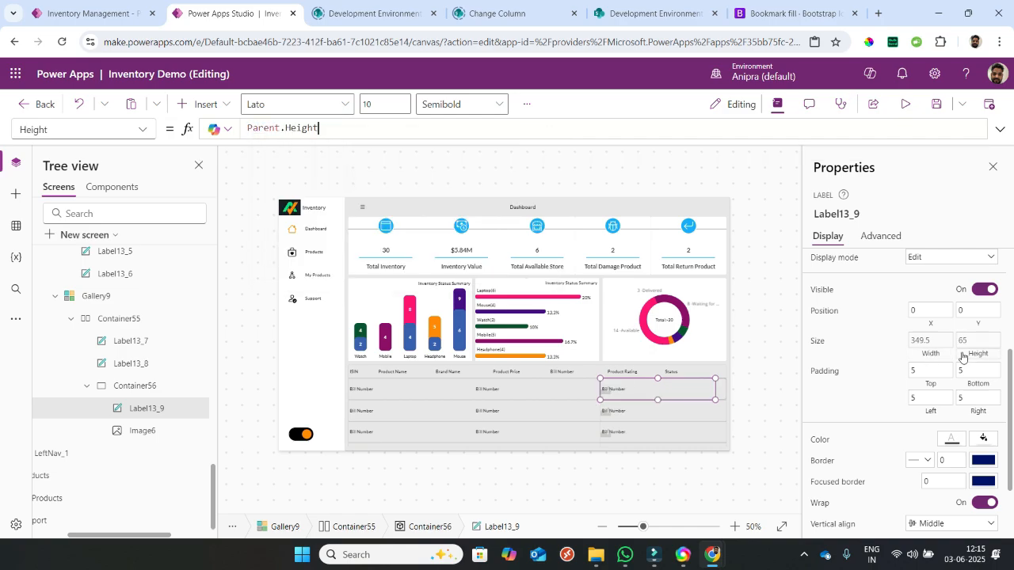
- Offset the Container56 label to X Image6.Width+2 and set its width to Parent.Width-Image6.Width-2
left_click(923, 324)
type("image6")
key("Tab")
type(".wi")
key("Tab")
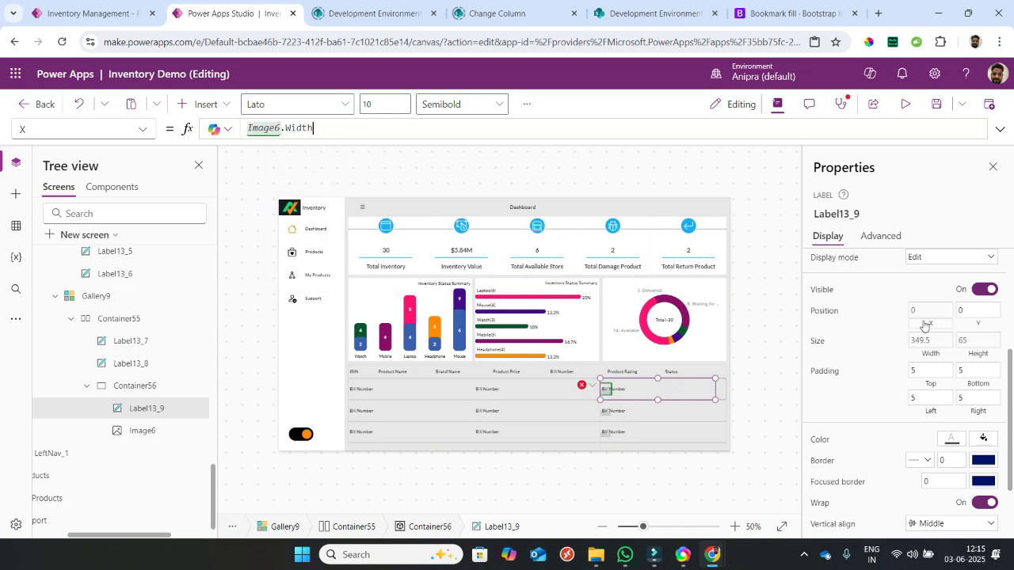
type("+2")
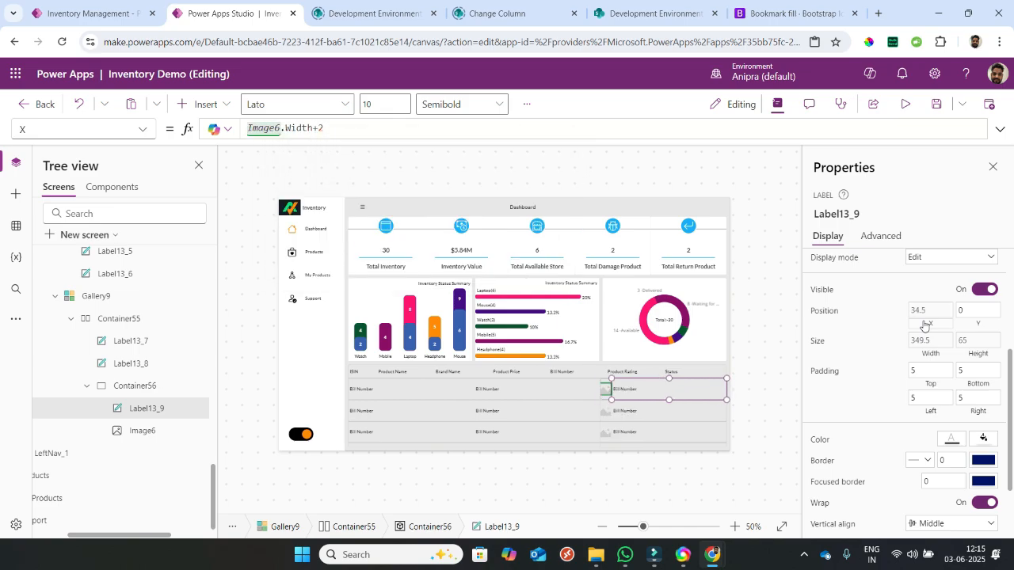
left_click(942, 359)
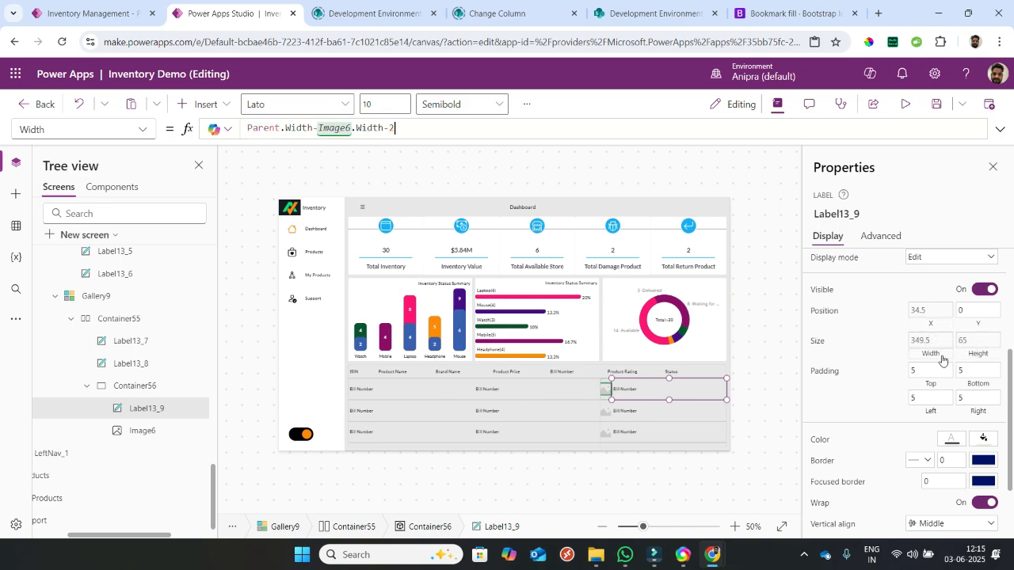
- Set Image6's source to LookUp('Brand Details',BrandId=ThisItem.'Brand ID').'Brand Logo'
left_click(604, 389)
left_click(824, 267)
type("LookUp(")
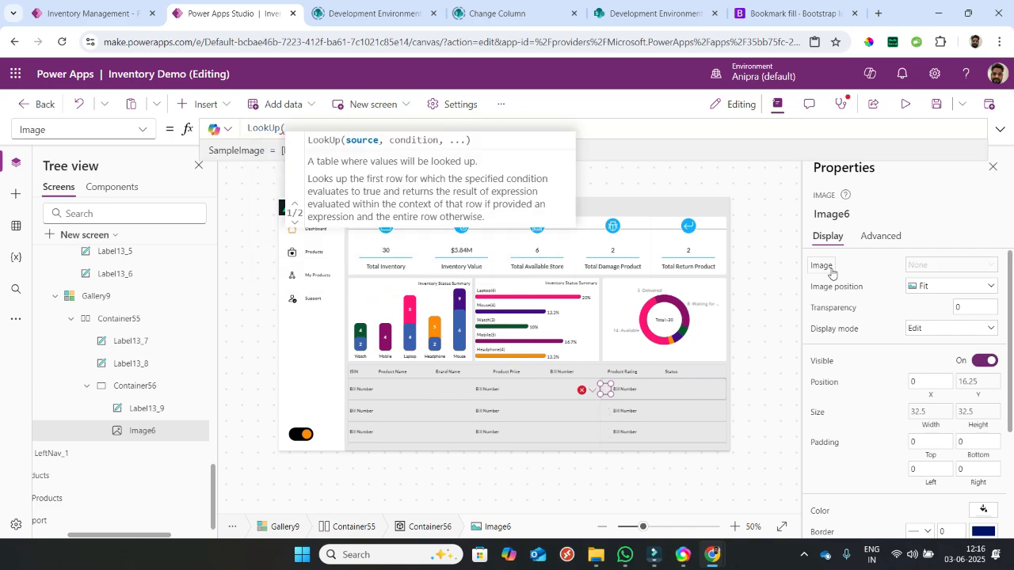
type("brand")
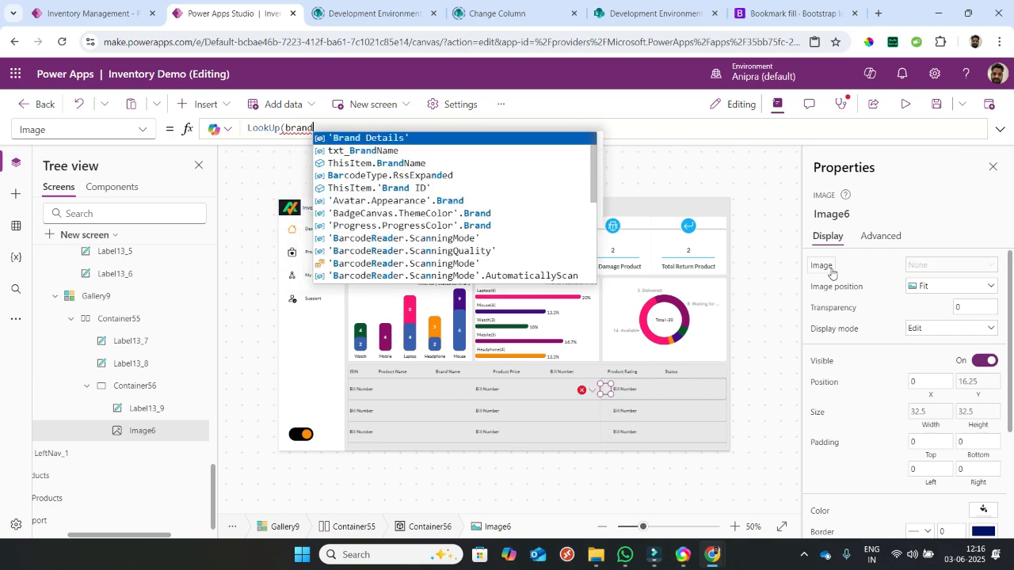
key("Tab")
type(",brand")
key("Tab")
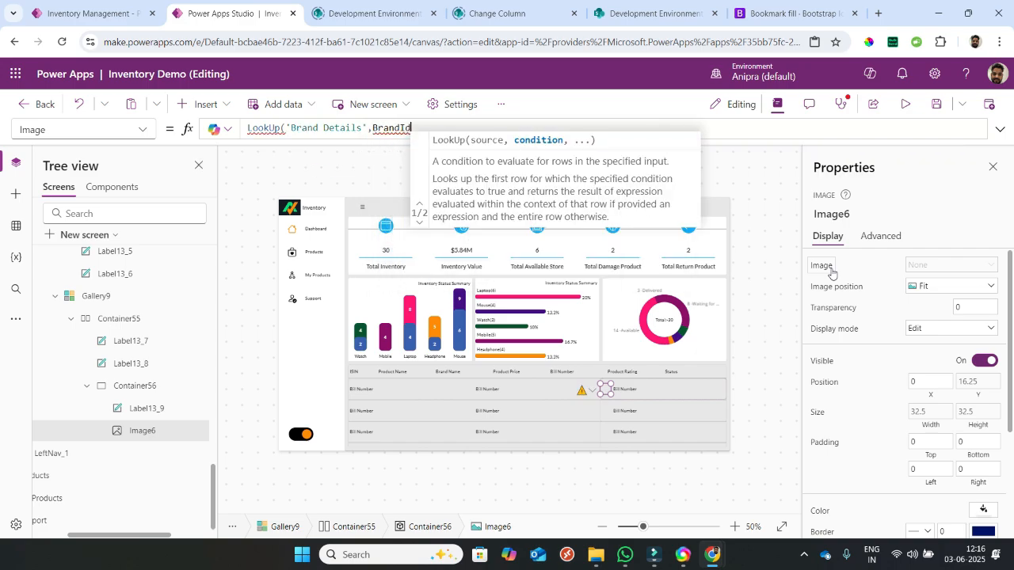
type("=this")
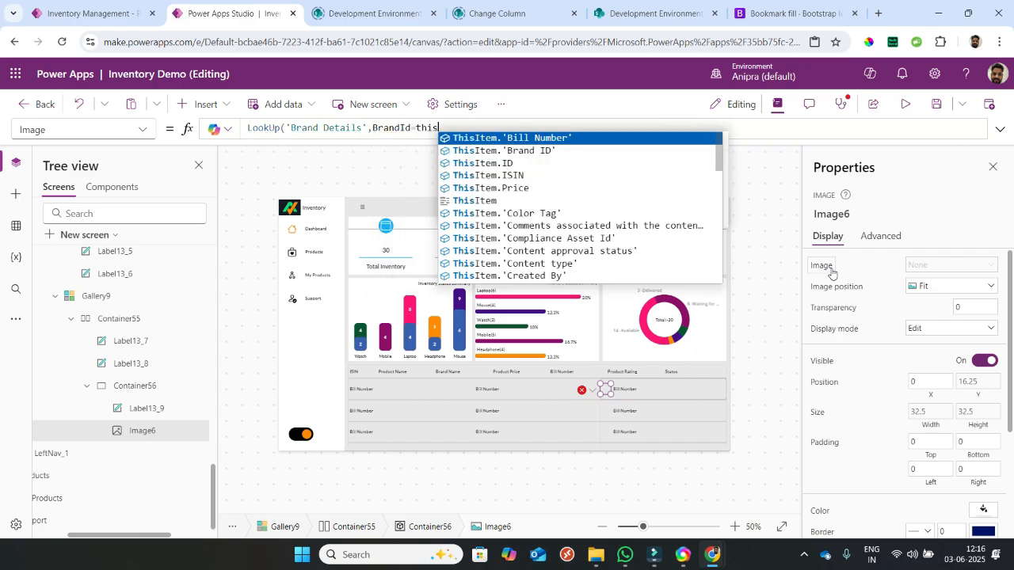
key("Down")
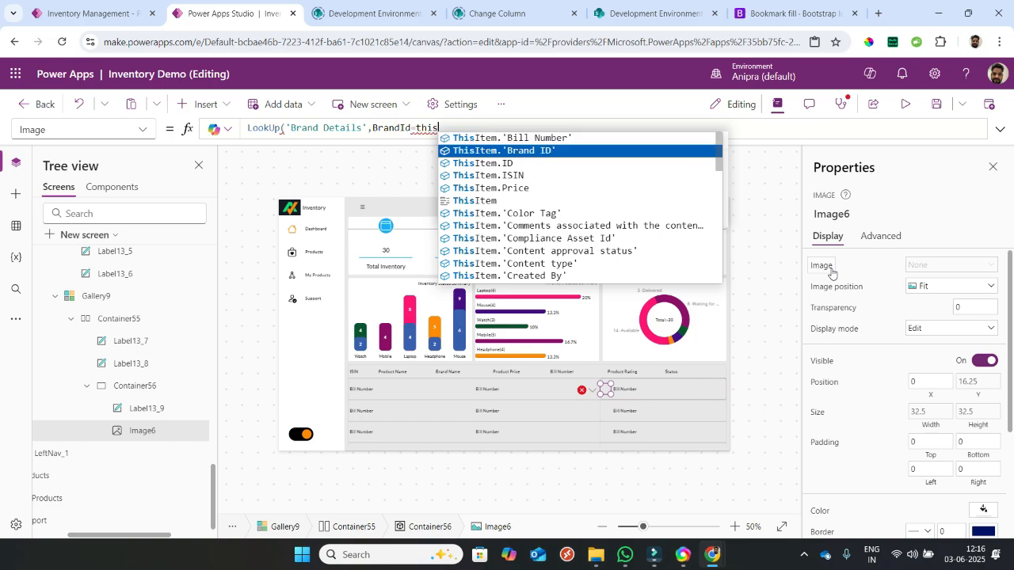
key("Tab")
type(").")
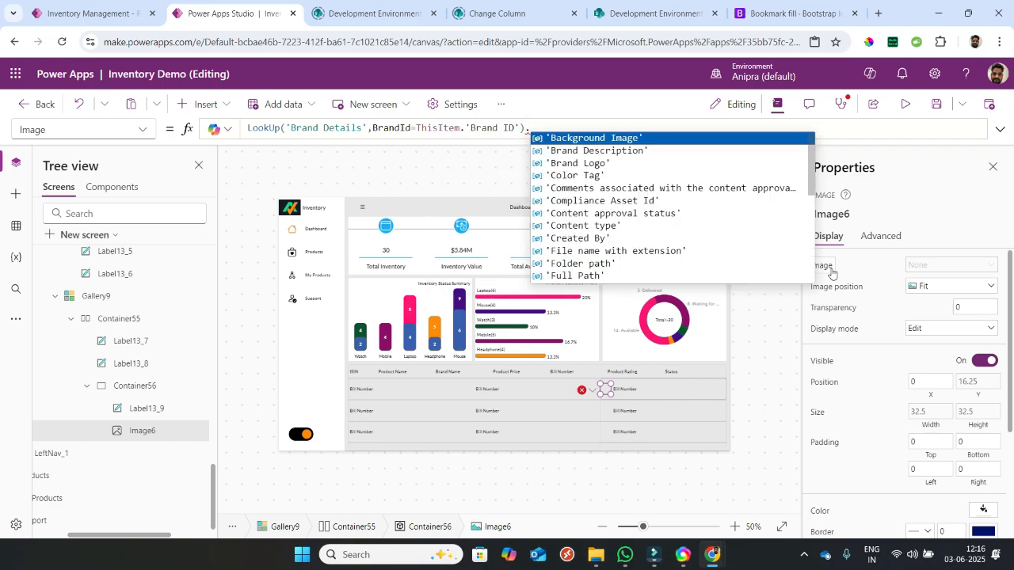
key("Down")
key("Down")
key("Tab")
- Round the brand logo image by setting all four corner radius properties to Self.Height
scroll(891, 414, "down", 2)
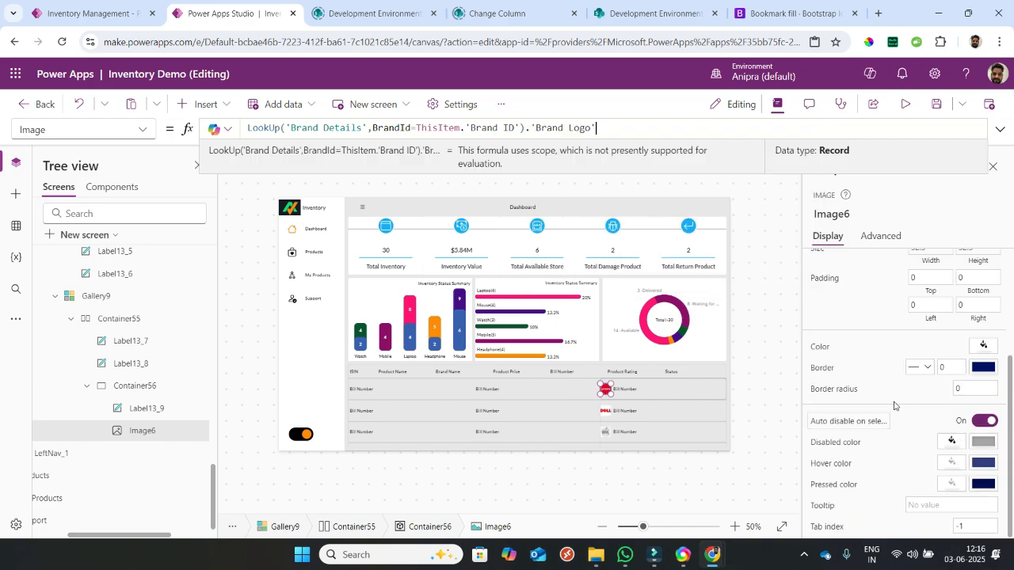
left_click(957, 389)
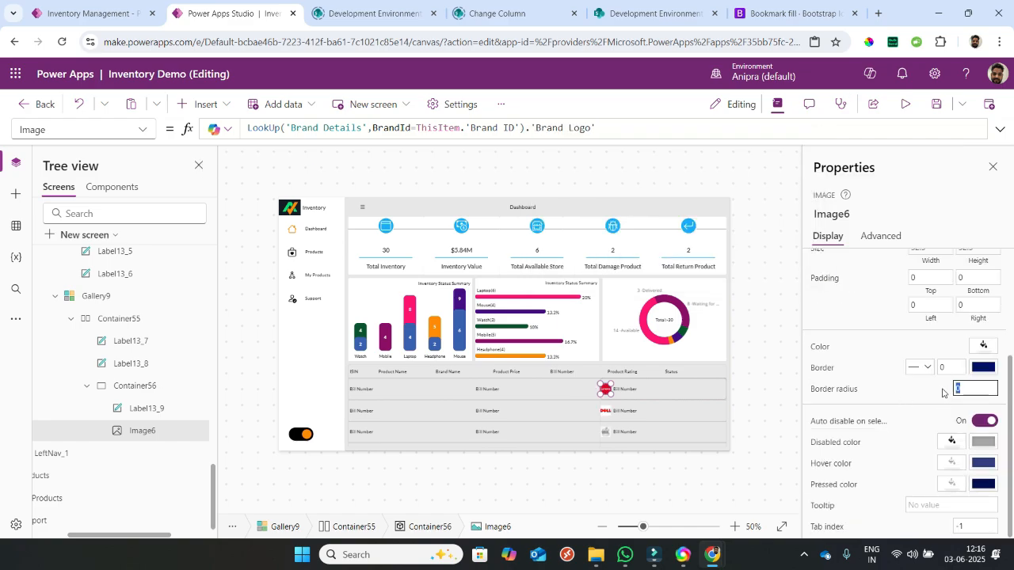
left_click(880, 236)
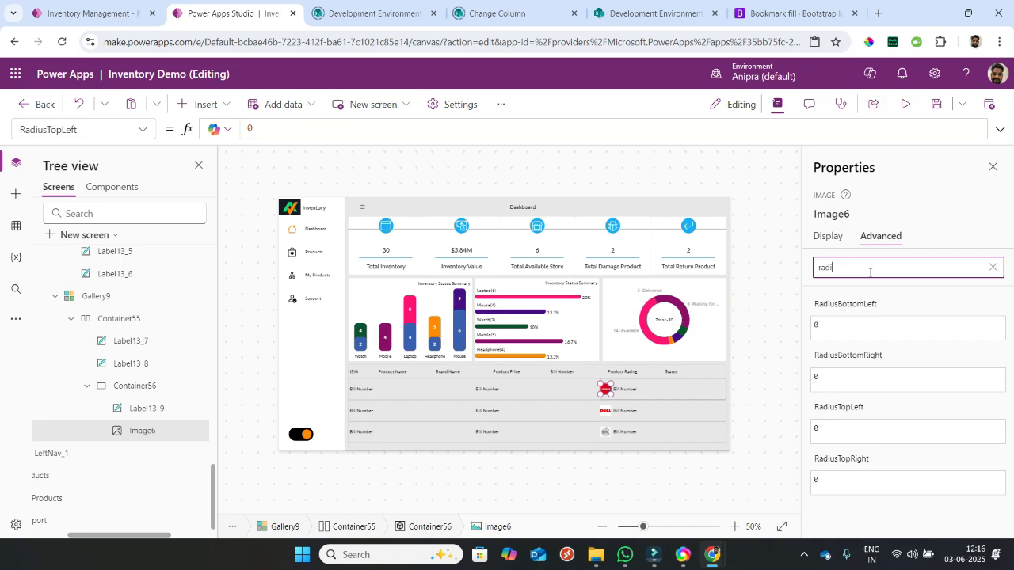
left_click(860, 307)
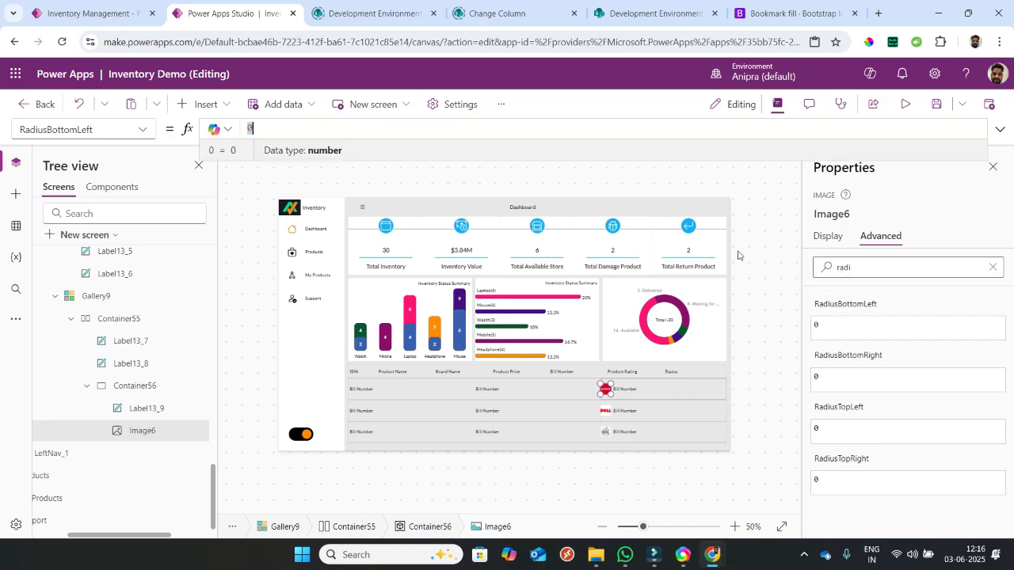
type("self")
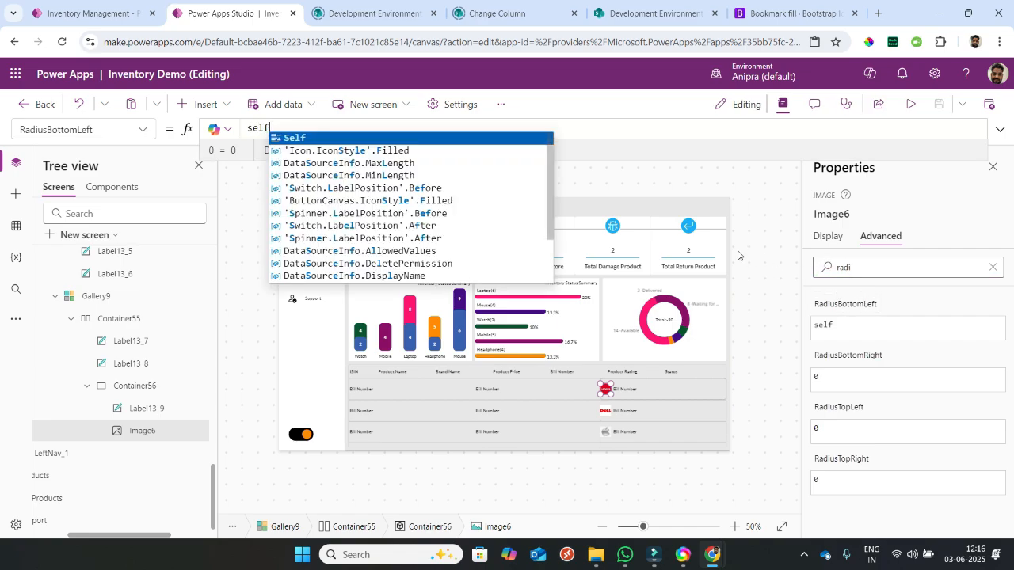
type(".height")
key("ctrl+a")
key("ctrl+c")
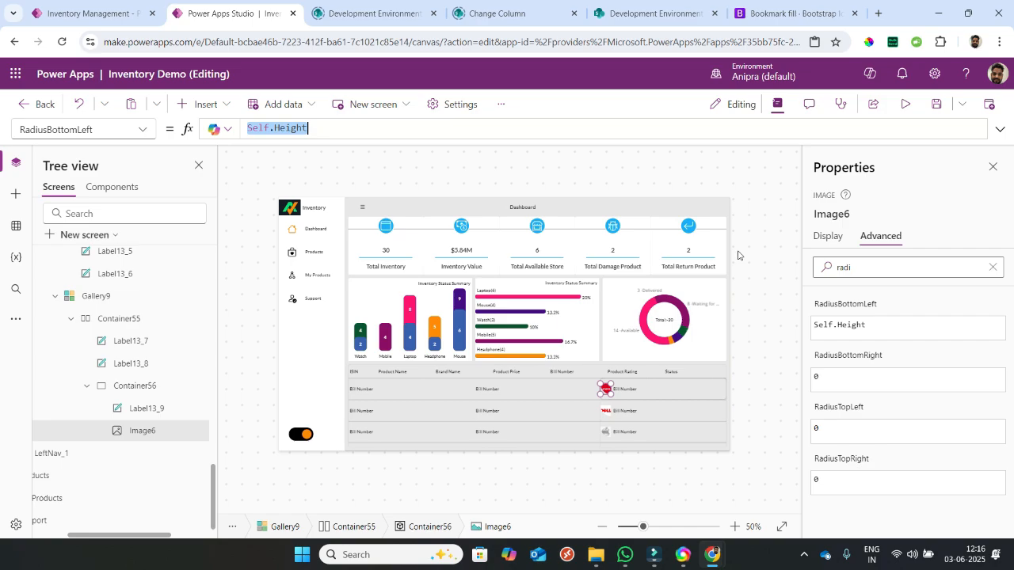
left_click(874, 362)
key("ctrl+v")
left_click(856, 409)
key("ctrl+v")
left_click(848, 461)
key("ctrl+v")
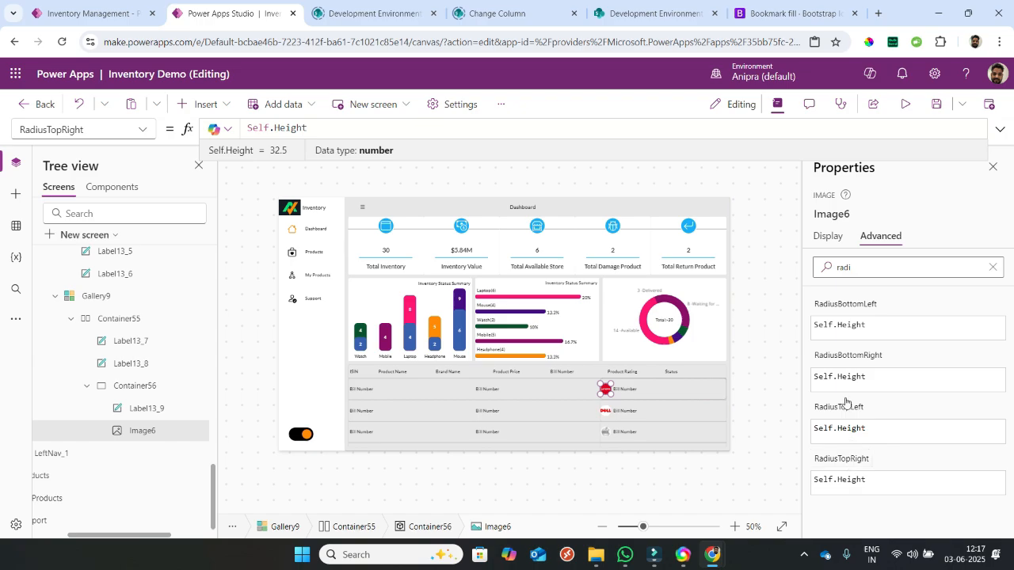
left_click(828, 236)
- Copy Label13_8 and paste two duplicates of it into Container55 for further table columns
left_click(130, 362)
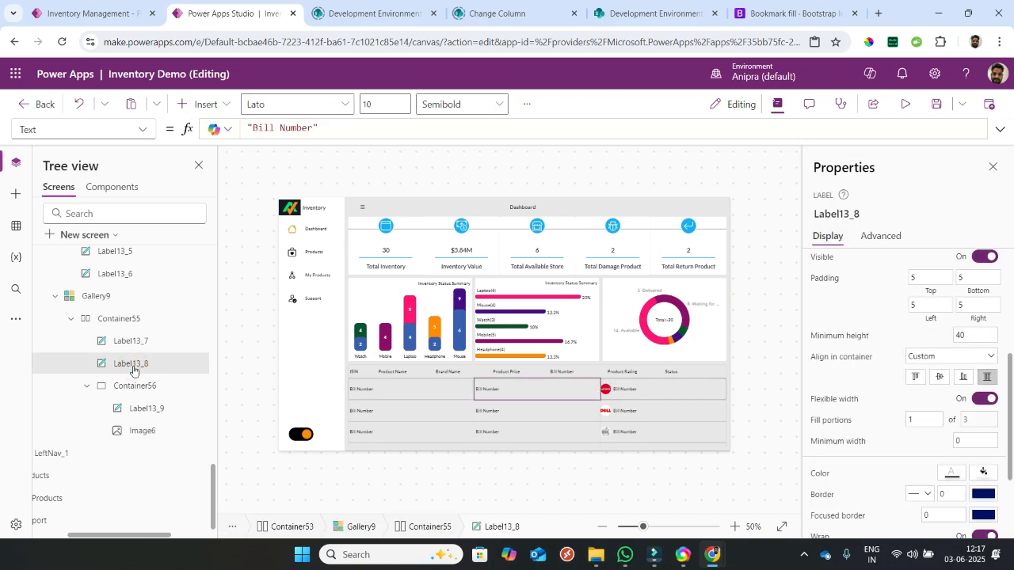
right_click(132, 365)
left_click(176, 198)
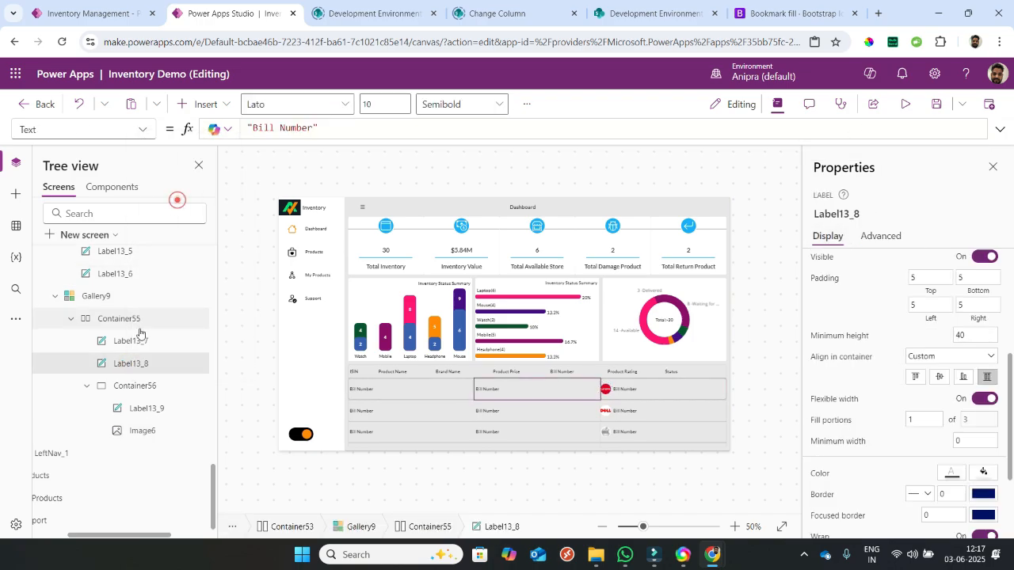
right_click(129, 330)
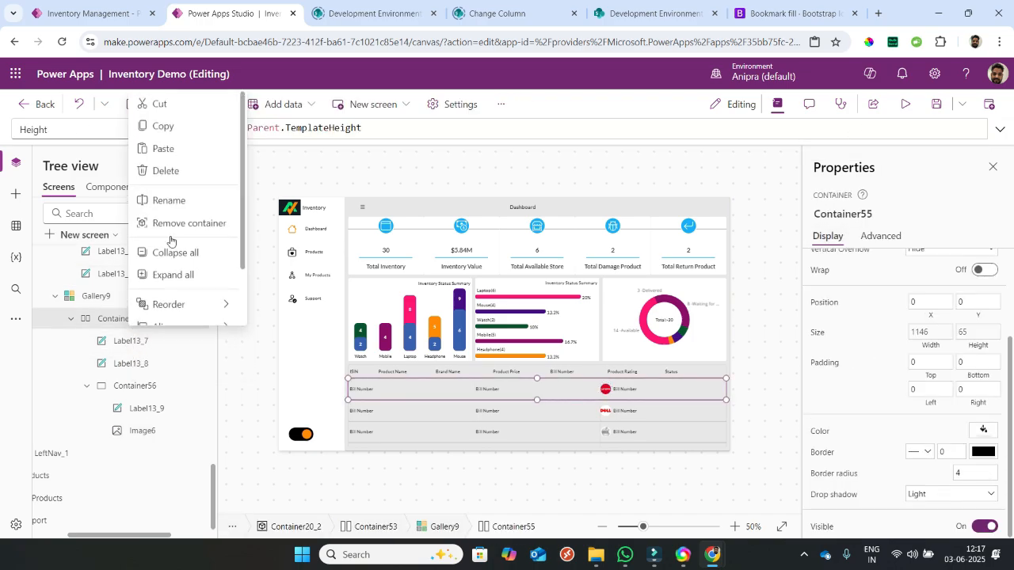
left_click(188, 149)
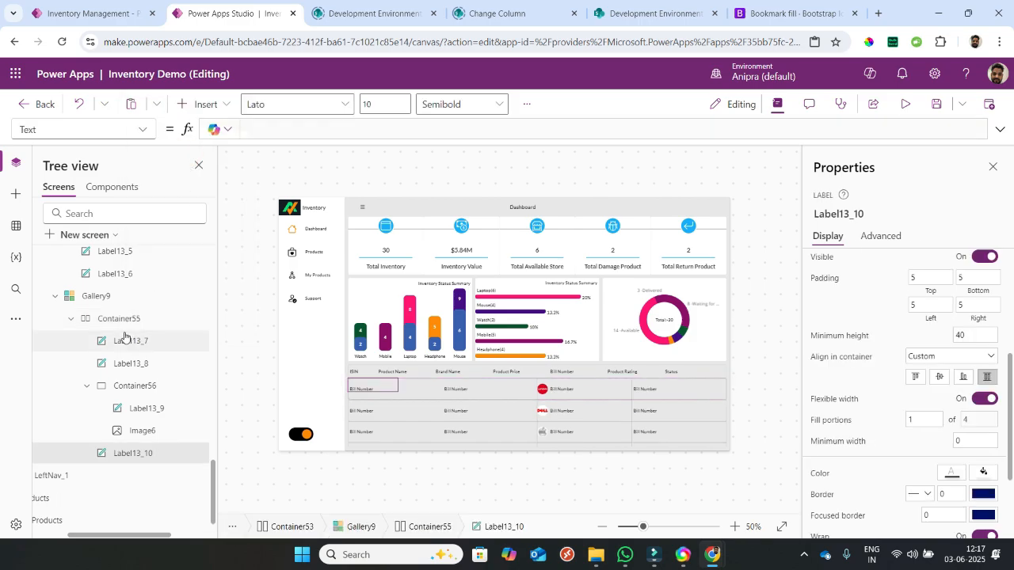
right_click(131, 320)
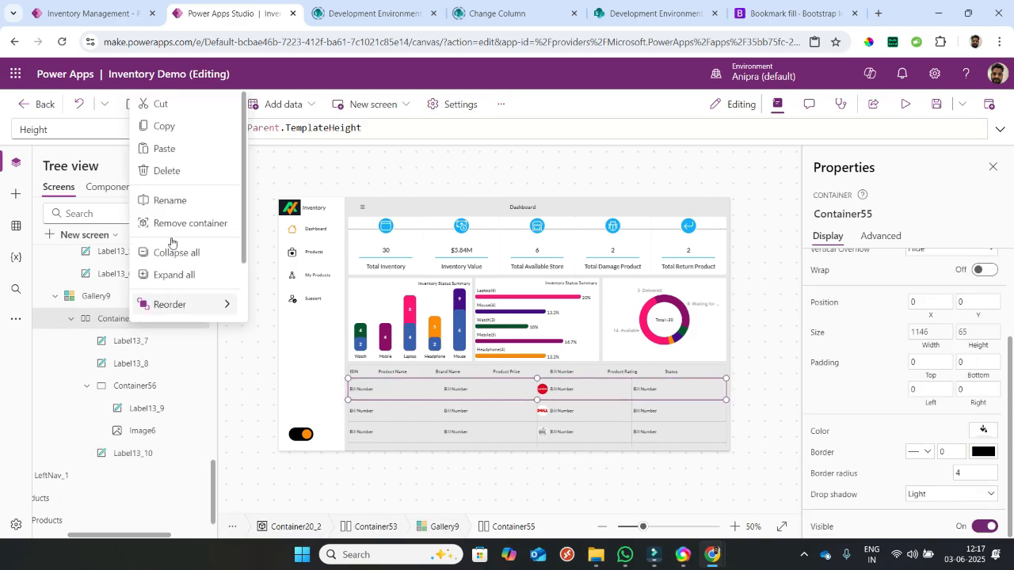
left_click(188, 153)
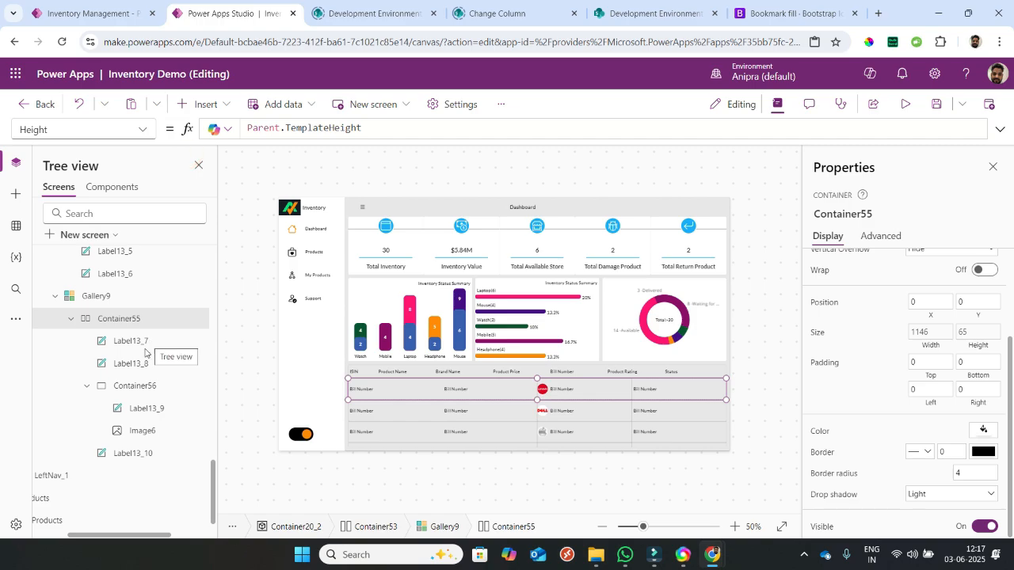
- Insert a Rating control into Container55 of the product table gallery
left_click(114, 318)
left_click(204, 104)
left_click(243, 135)
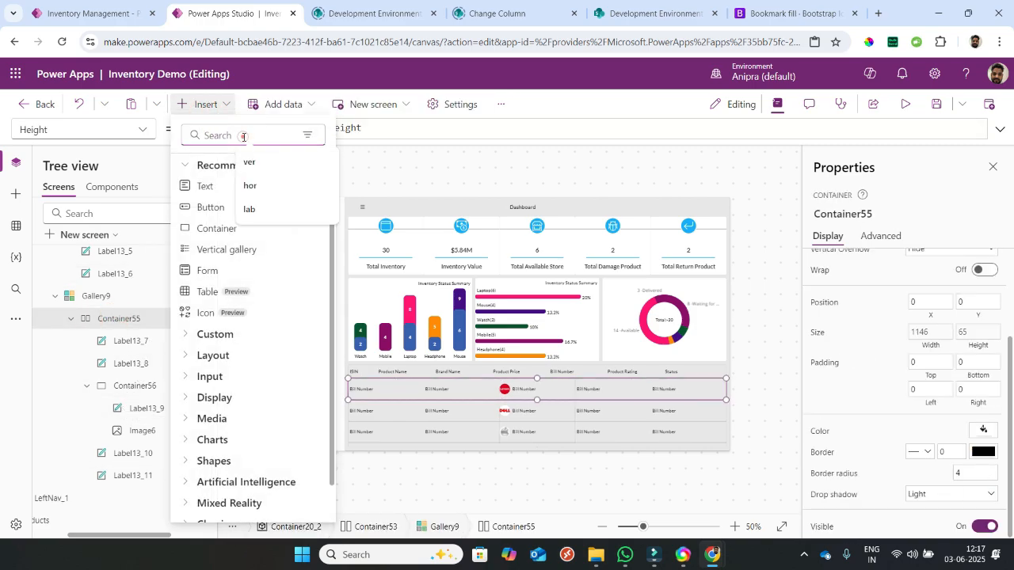
type("ratin")
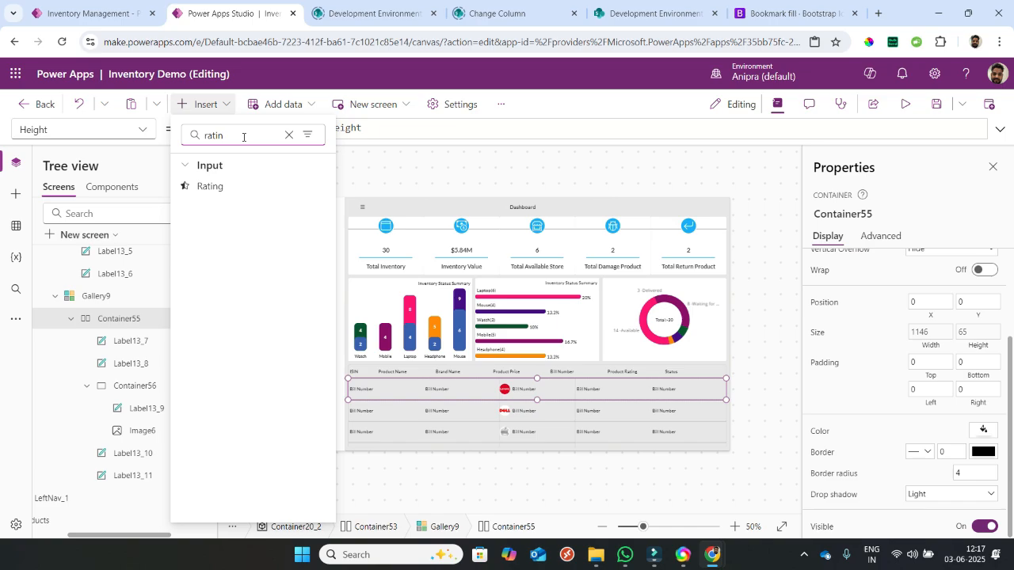
left_click(236, 185)
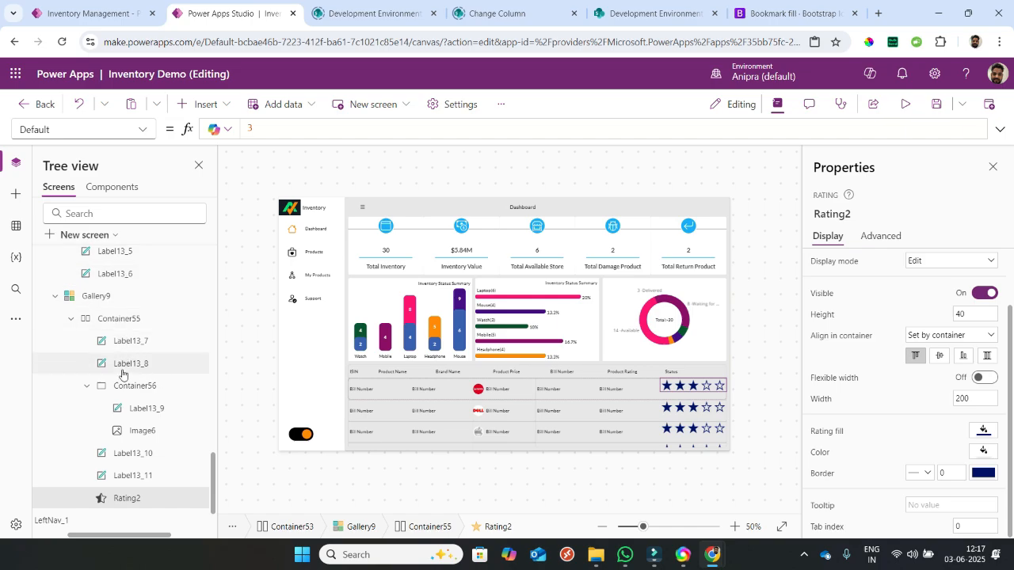
left_click(115, 320)
left_click(206, 104)
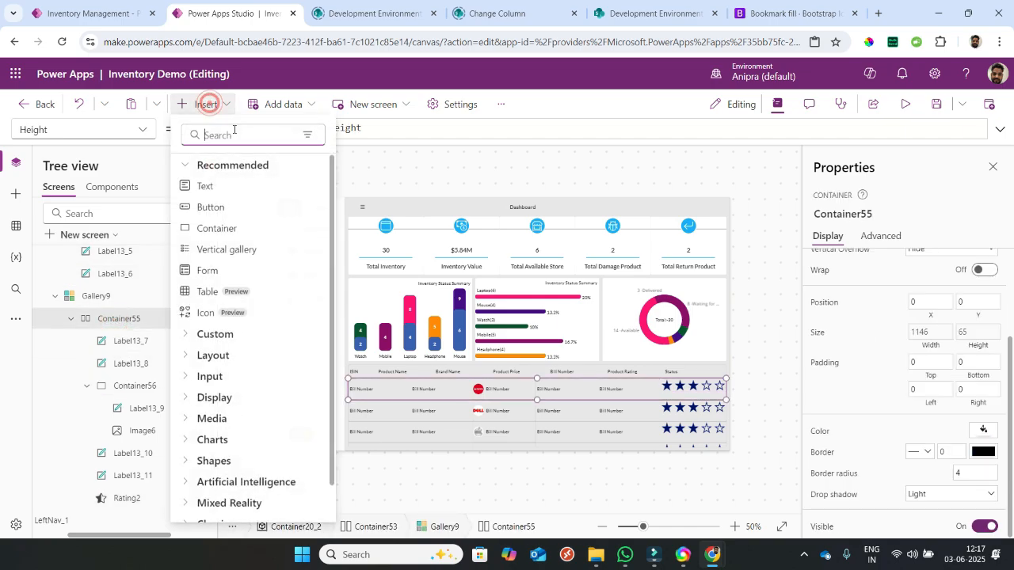
left_click(235, 132)
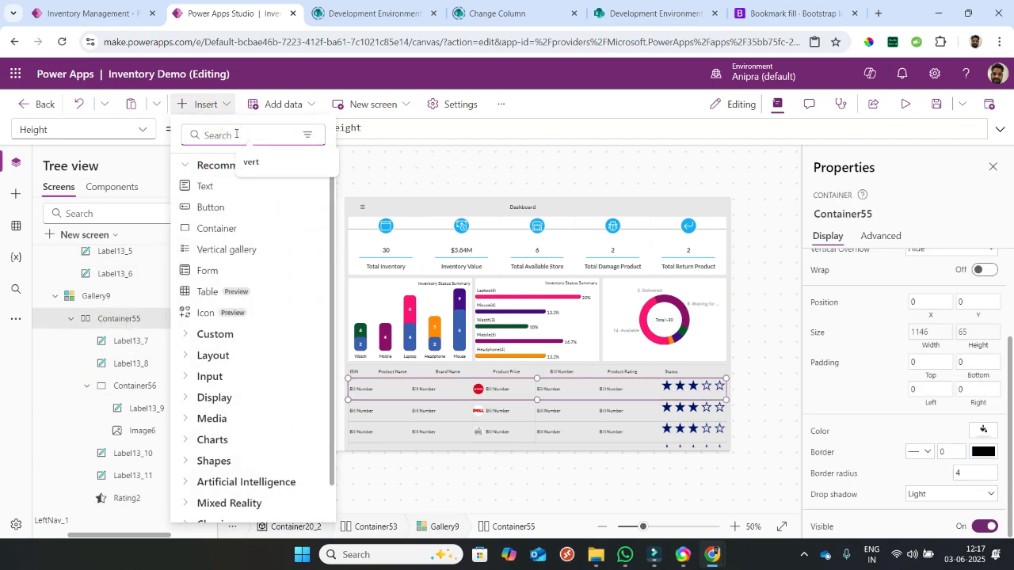
- Duplicate Container56 with its label and logo image inside Container55, after the rating control
left_click(147, 388)
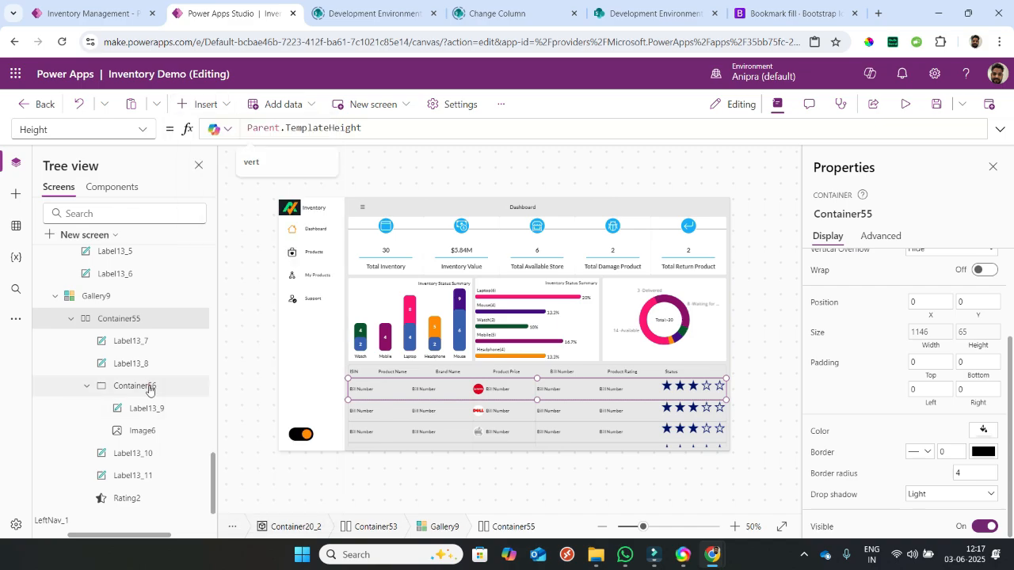
right_click(149, 388)
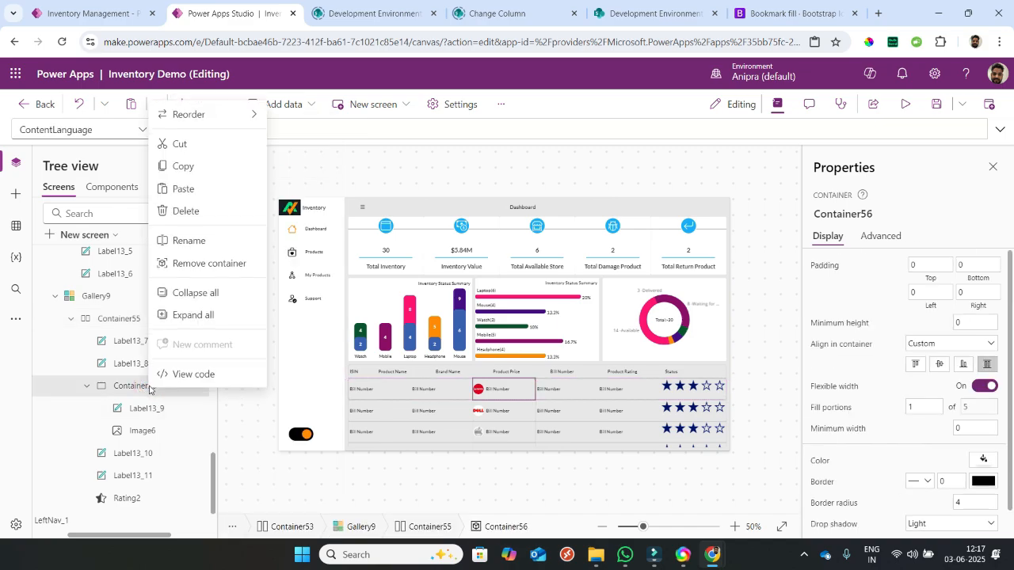
left_click(194, 166)
right_click(141, 321)
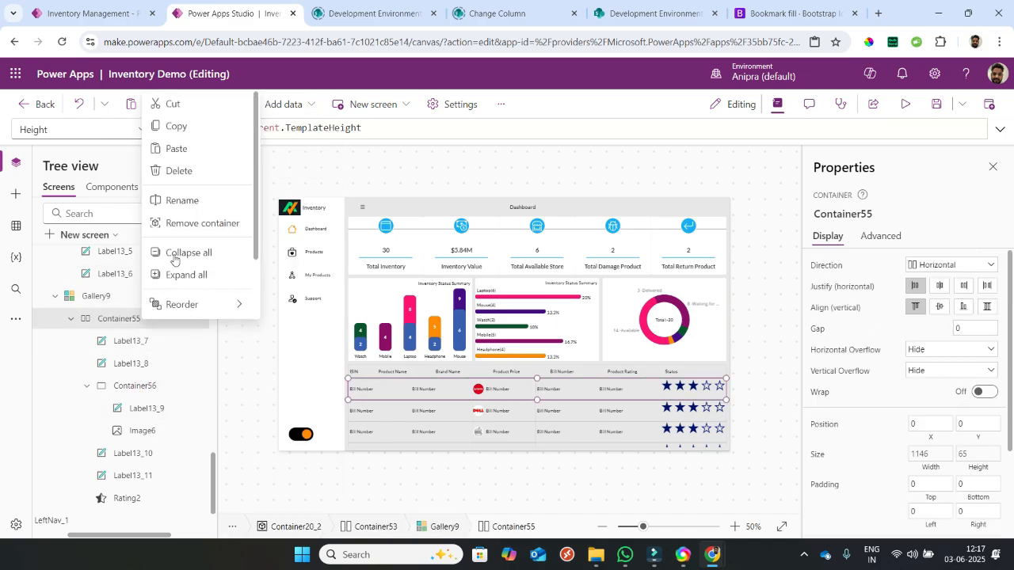
left_click(181, 151)
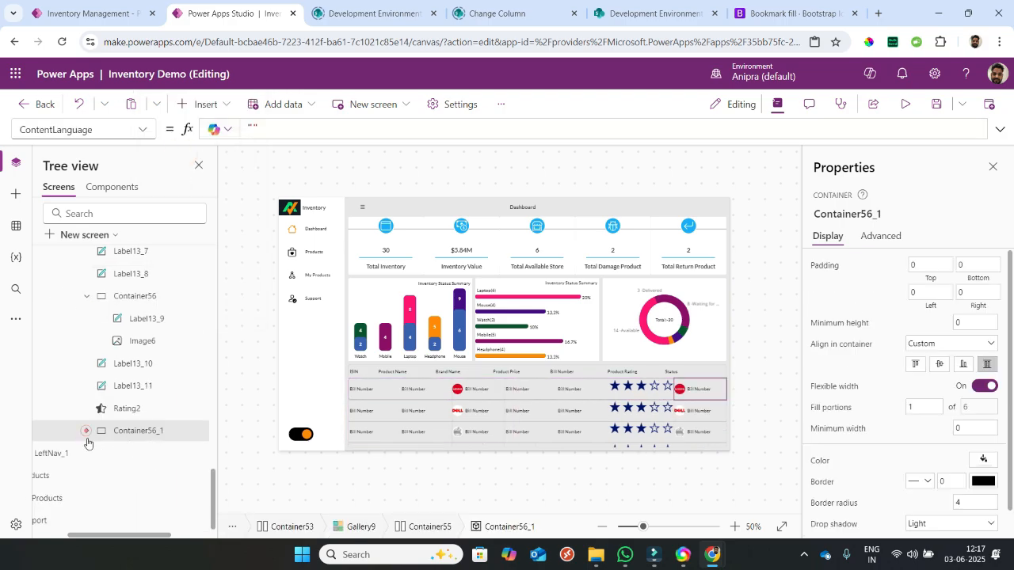
- Remove both the label and the image from Container56_1, leaving the container empty
left_click(85, 430)
left_click(142, 458)
left_click(144, 476, "ctrl")
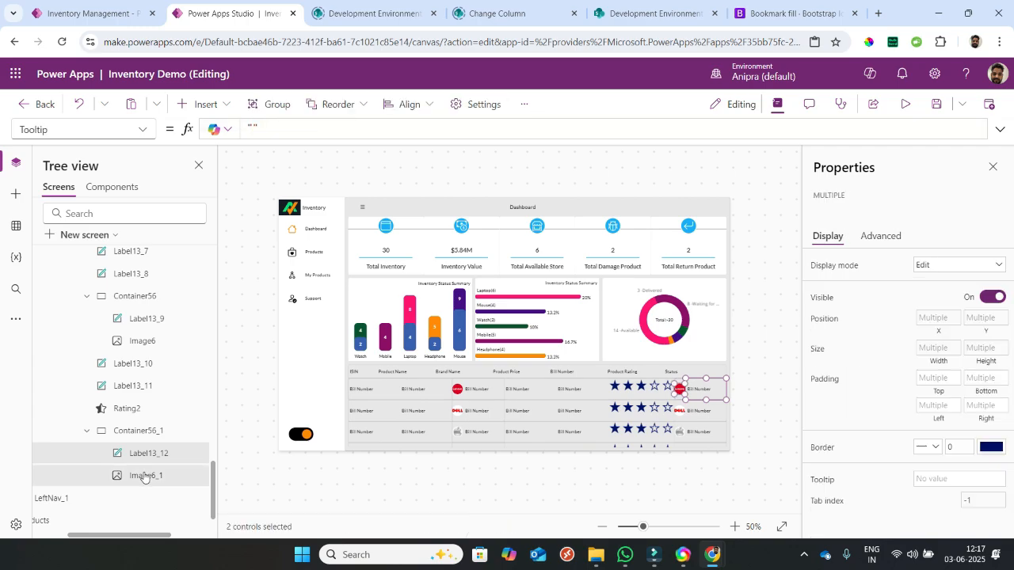
right_click(144, 477)
left_click(178, 353)
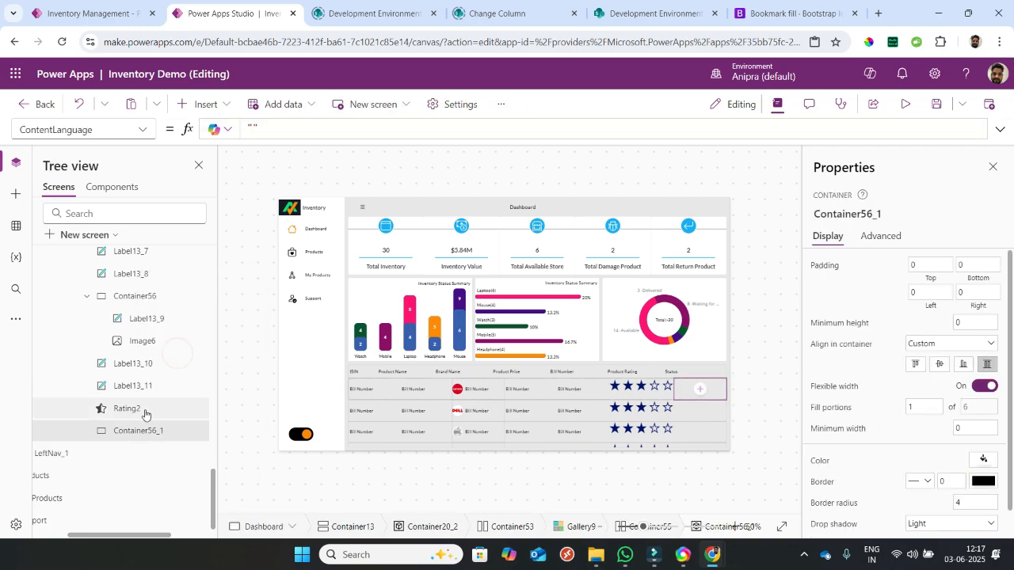
- Move the Rating2 control from Container55 into Container56_1
left_click(145, 413)
key("Delete")
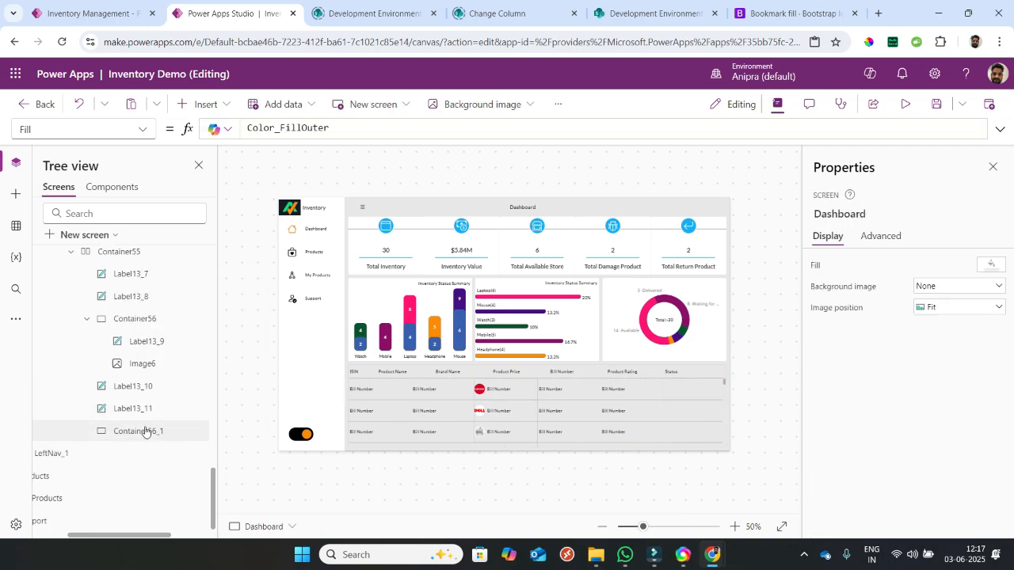
left_click(145, 434)
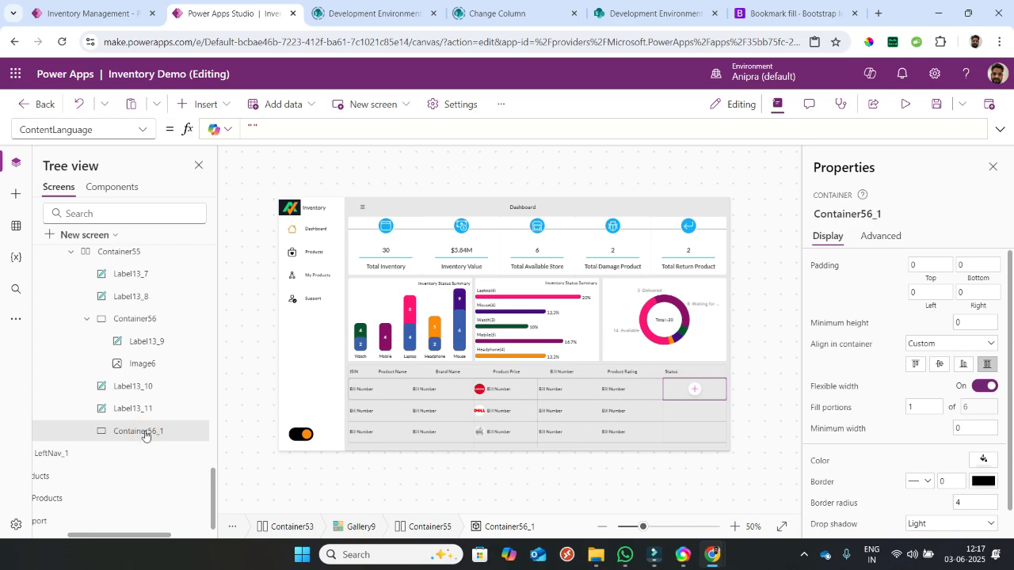
key("ctrl+z")
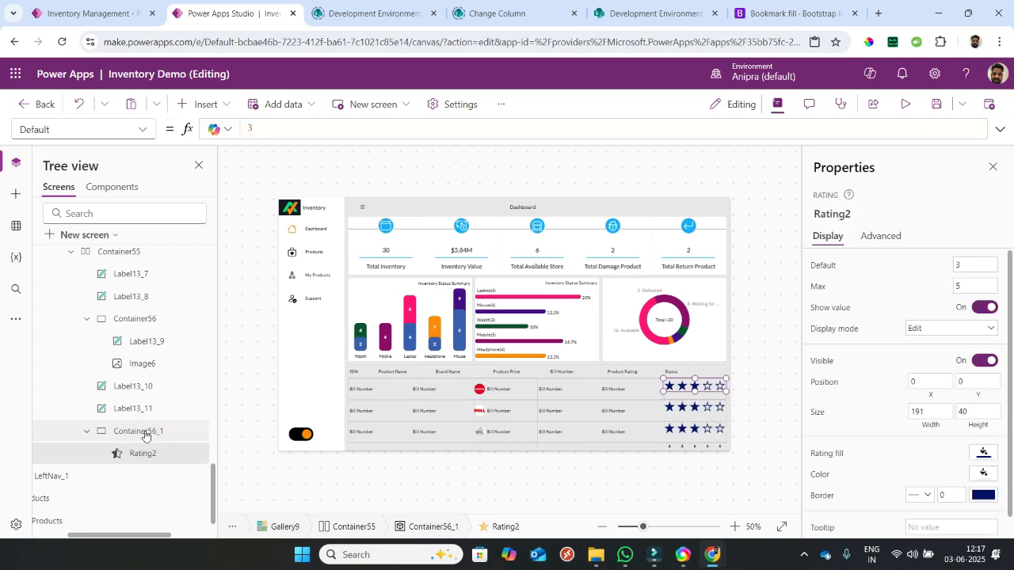
- Paste another copy of Container56 into Container55 as the last column, following Container56_1
scroll(119, 408, "up", 1)
left_click(111, 317)
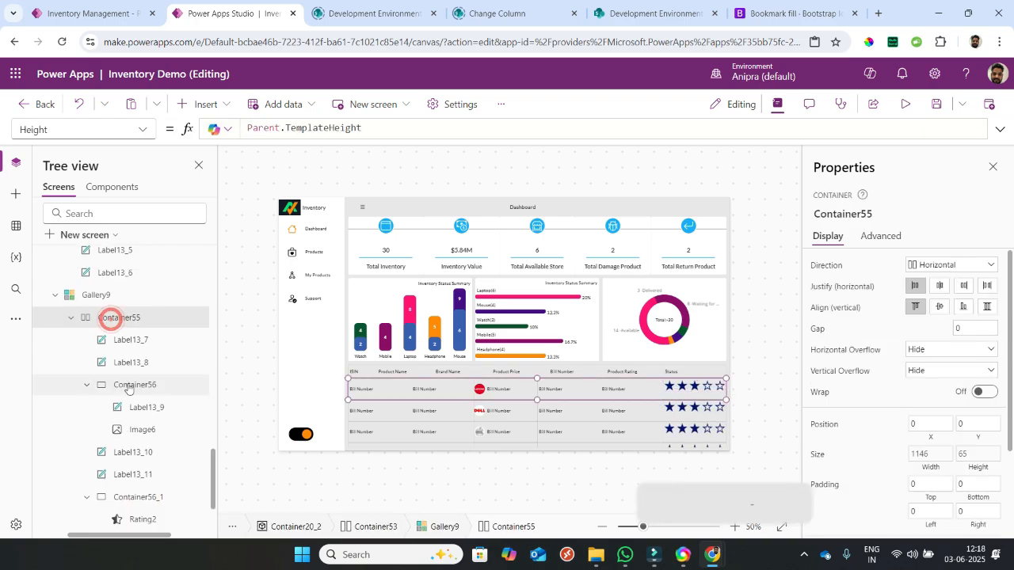
scroll(146, 357, "down", 1)
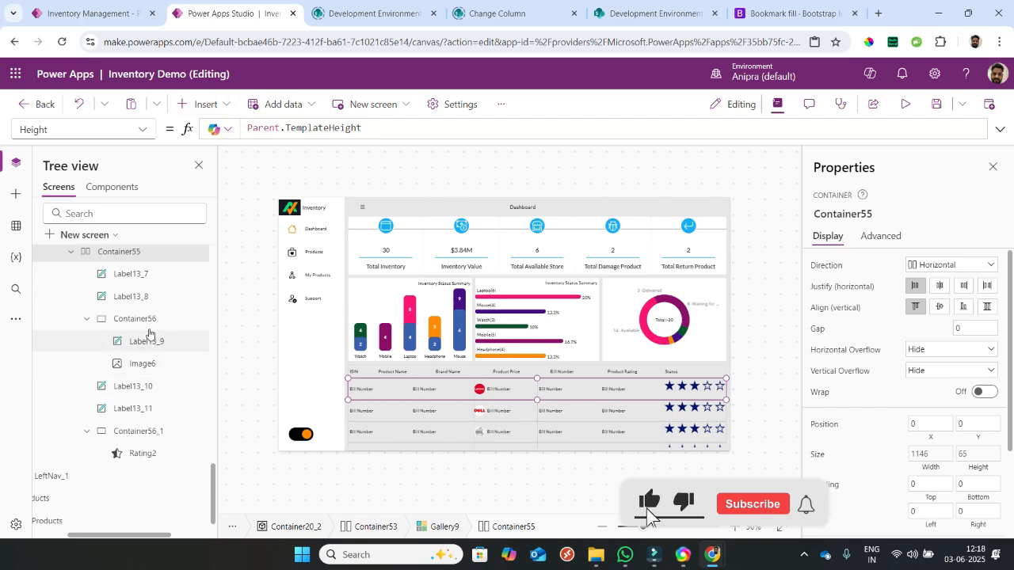
left_click(147, 320)
right_click(146, 320)
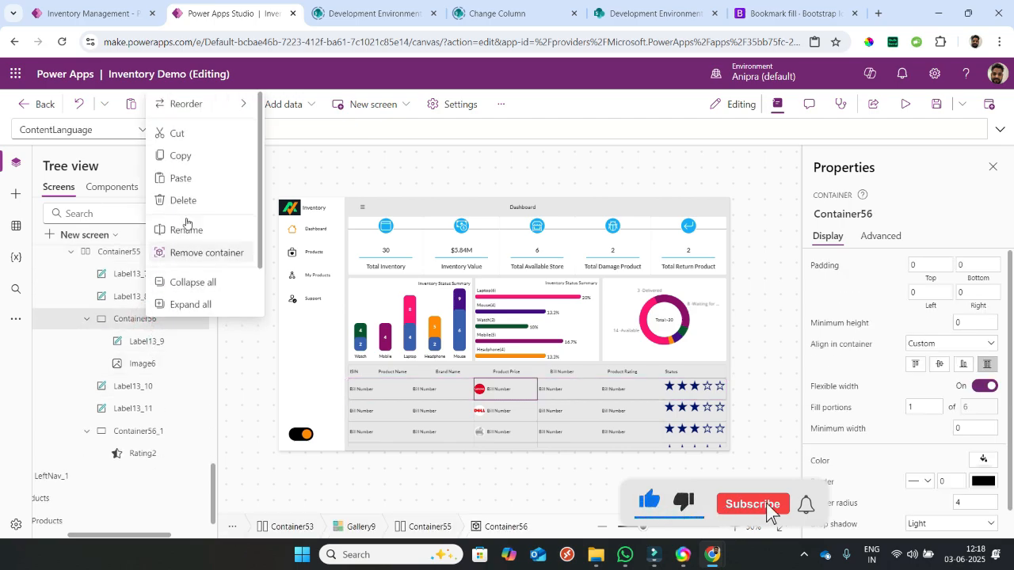
left_click(184, 158)
scroll(119, 348, "up", 1)
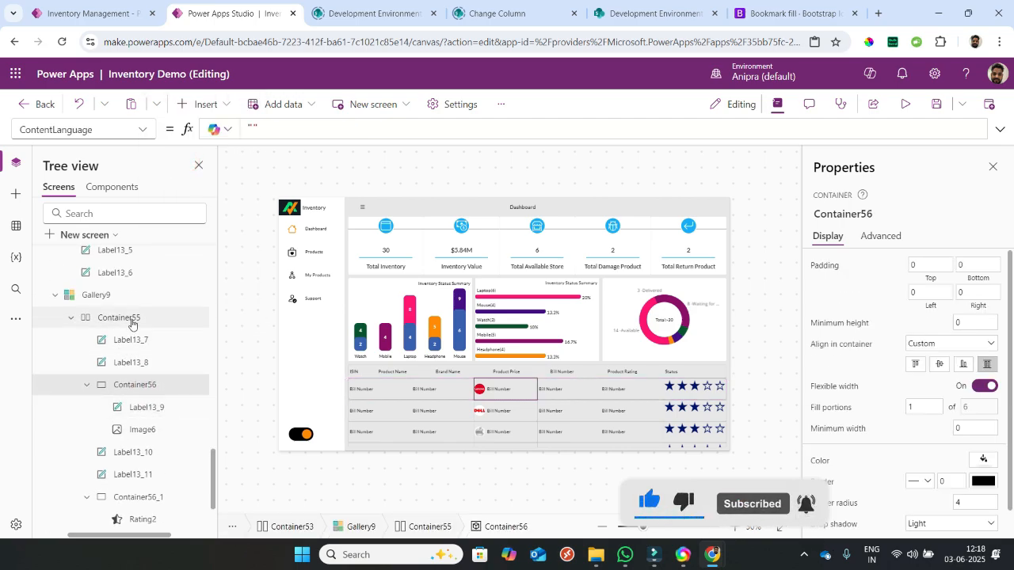
left_click(132, 324)
right_click(133, 323)
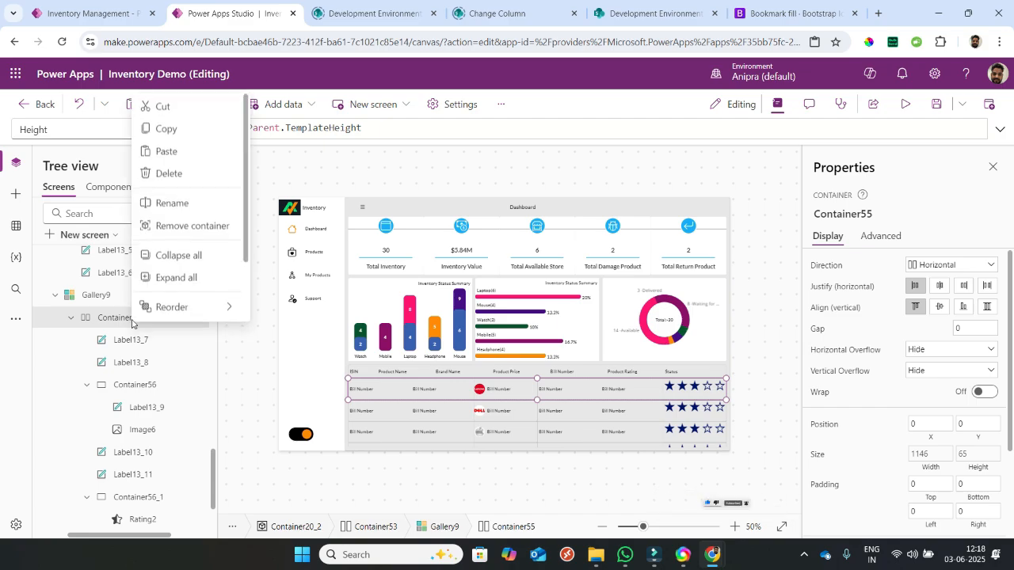
left_click(188, 153)
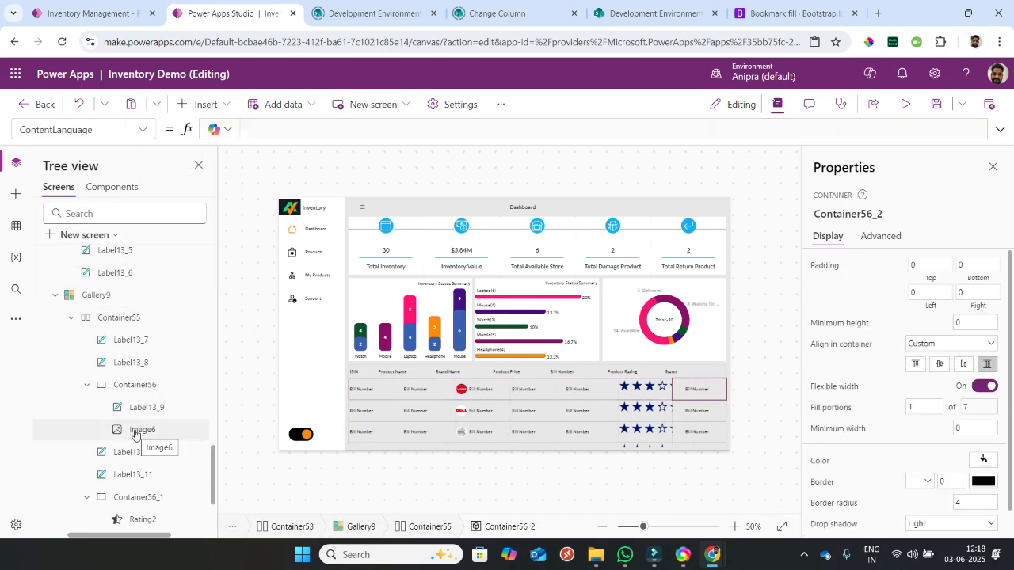
- Set the fill portions of Container56_2 to 1.1
scroll(130, 436, "down", 1)
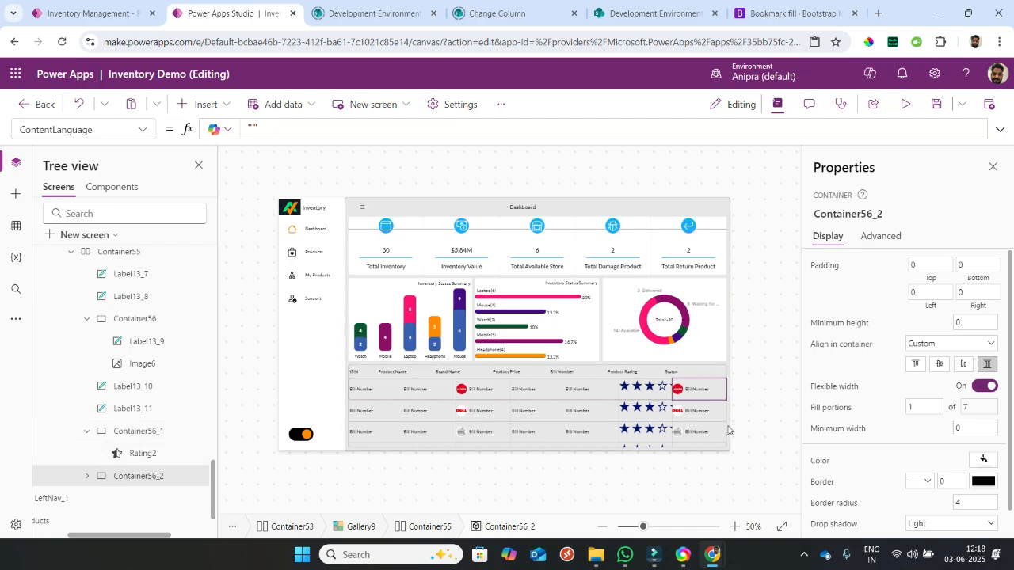
left_click(834, 409)
type("11")
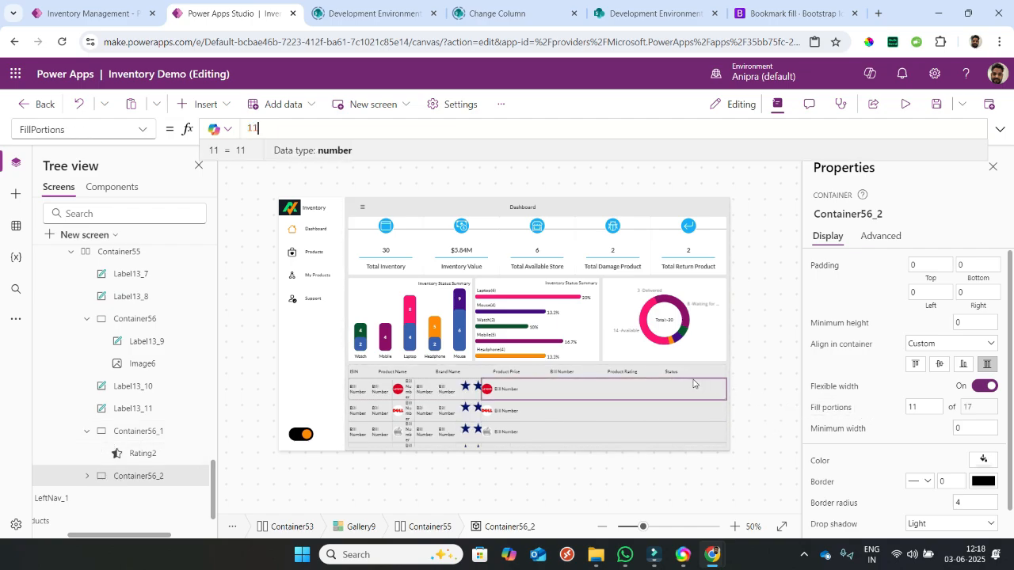
left_click(252, 127)
type(".")
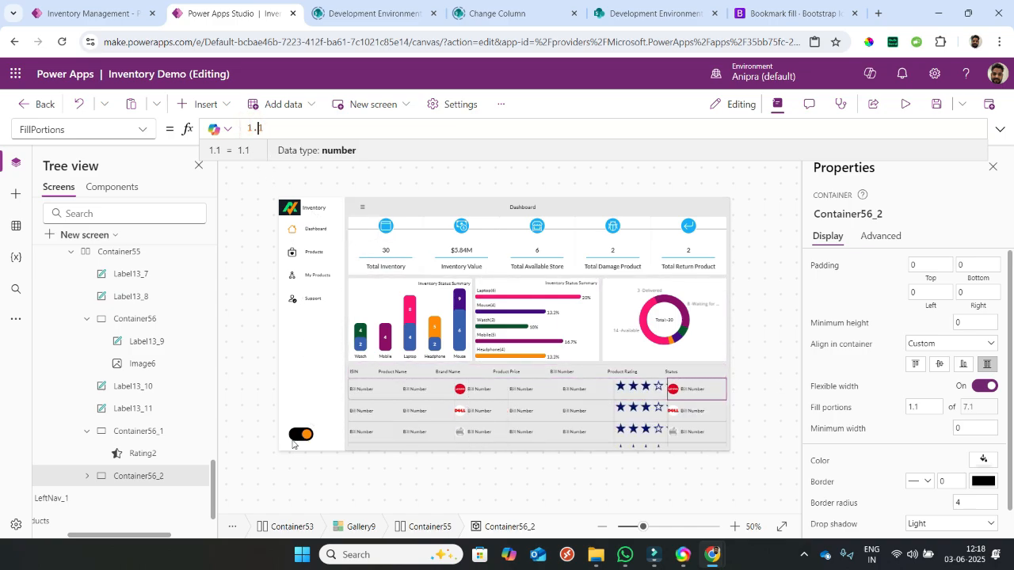
- Bind the text of Label13_7 in the gallery's first column to ThisItem.ISIN
scroll(151, 370, "up", 3)
left_click(142, 408)
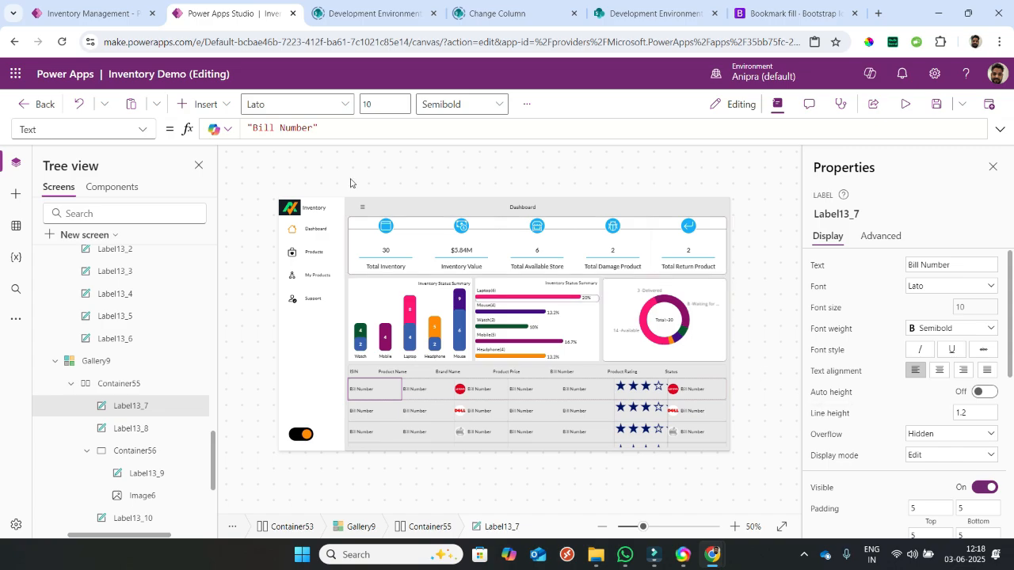
triple_click(354, 124)
type("this")
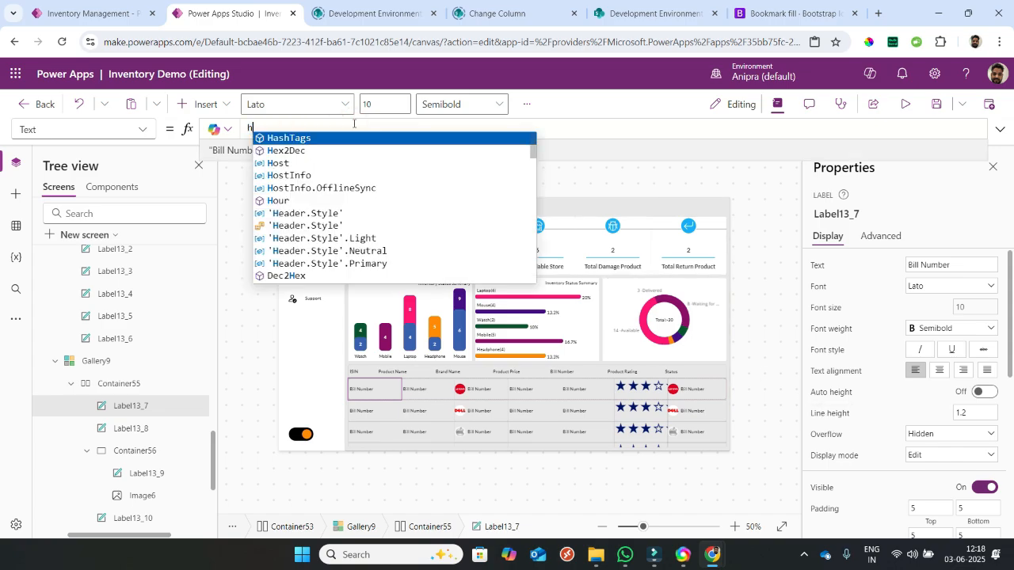
key("Tab")
type(".is")
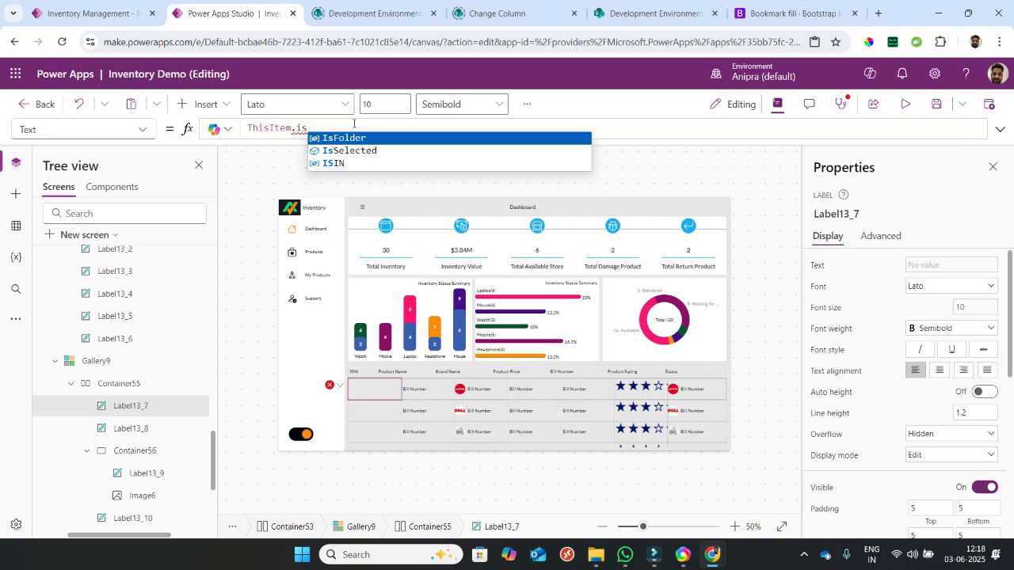
key("Down")
key("Down")
key("Tab")
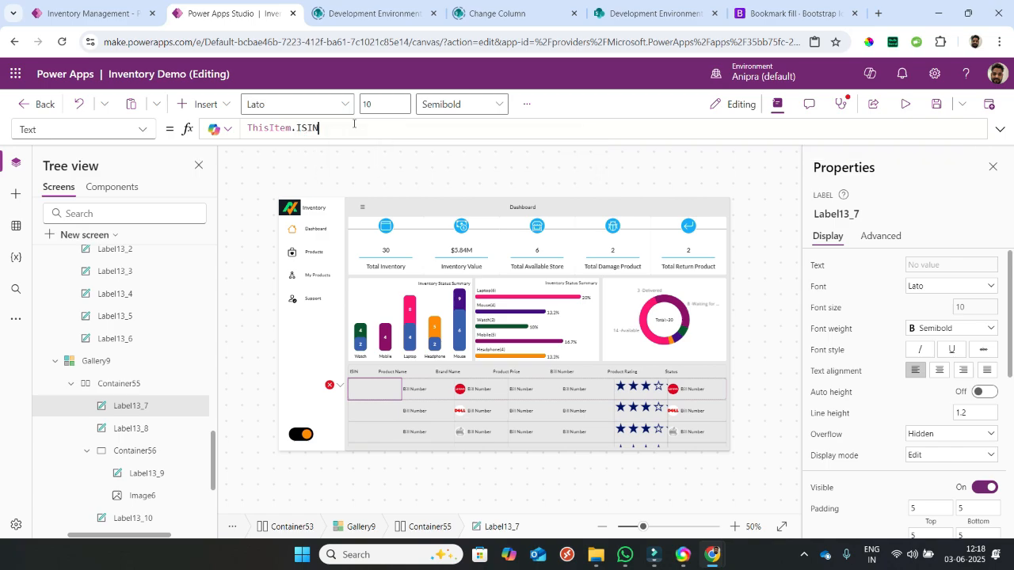
- Set the fill portions of the ISIN label Label13_7 to .5
scroll(906, 461, "down", 3)
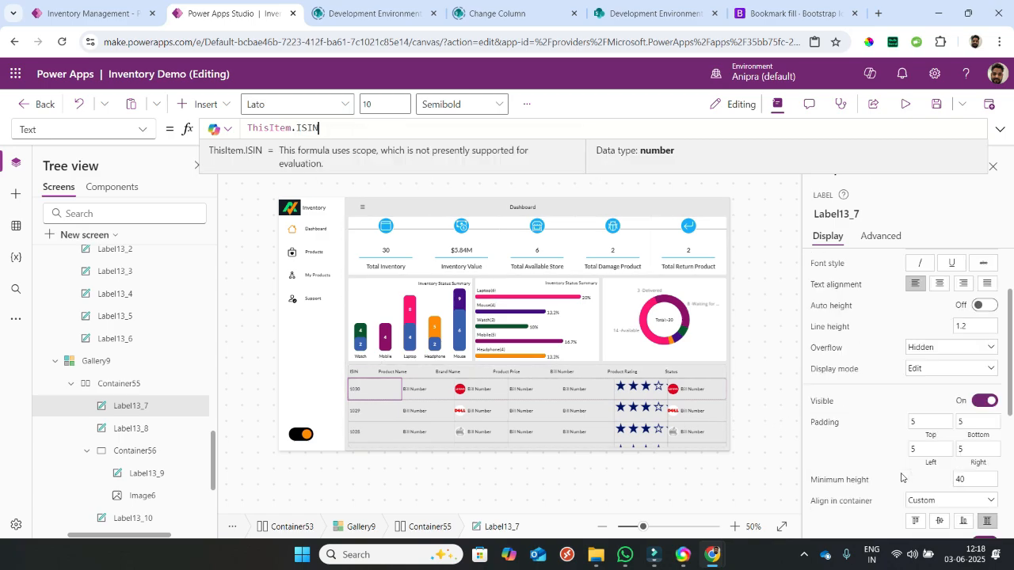
left_click(831, 458)
type(".5")
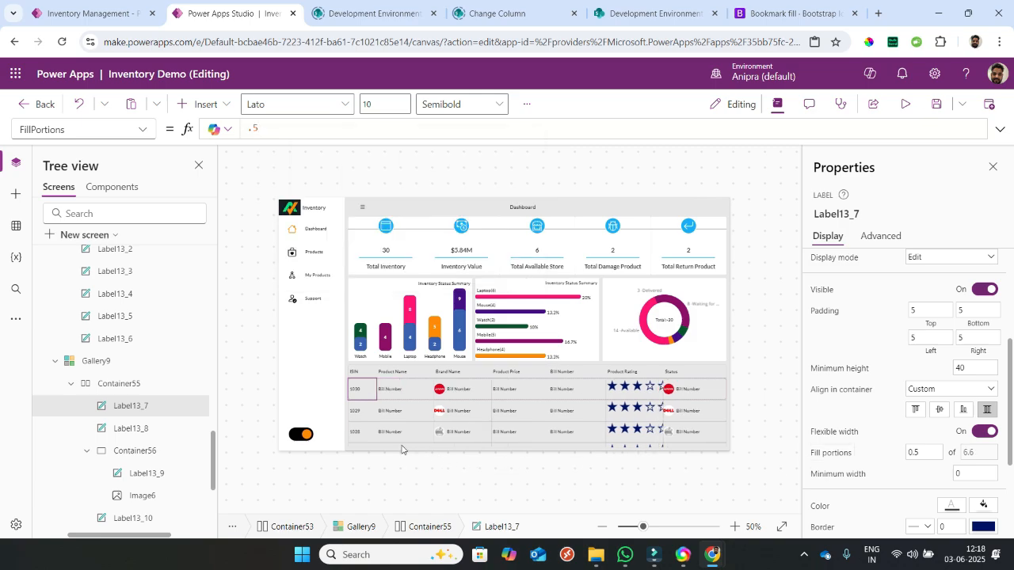
- Bind the text of Label13_8 in the gallery's product name column to ThisItem.'Product Type'.Value
left_click(126, 435)
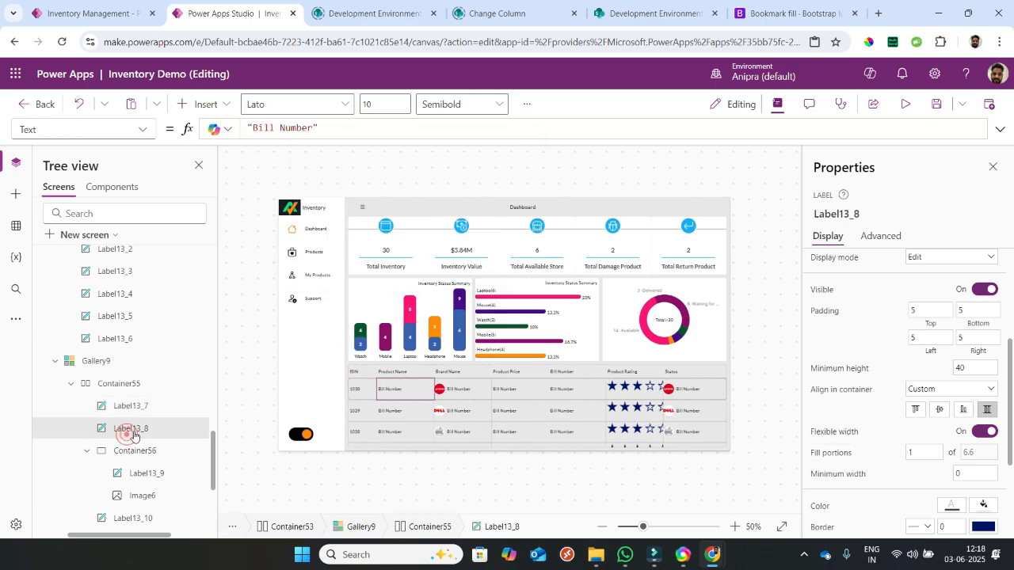
left_click(299, 127)
type("ThisItem.produc")
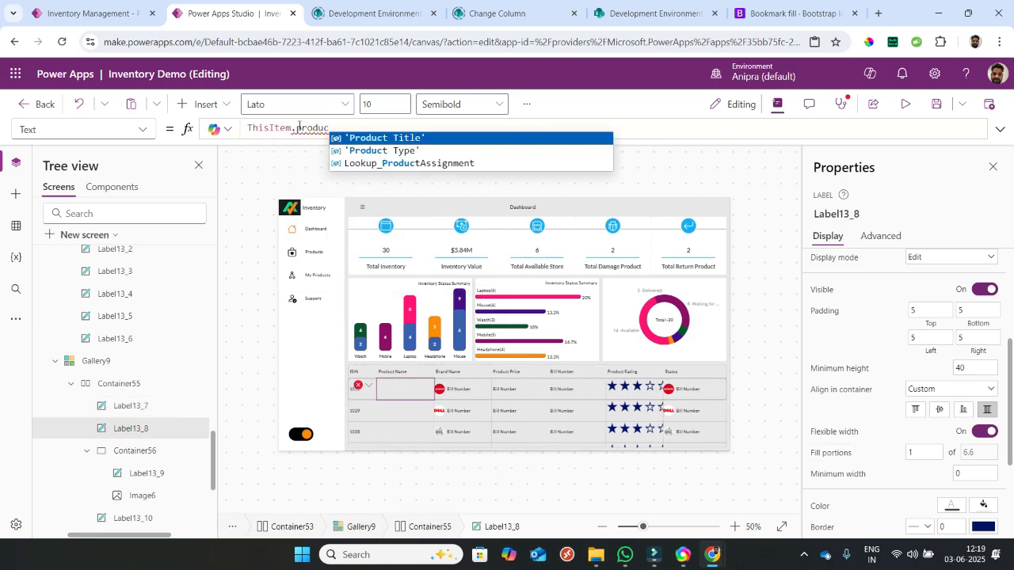
key("Down")
key("Return")
type(".Value")
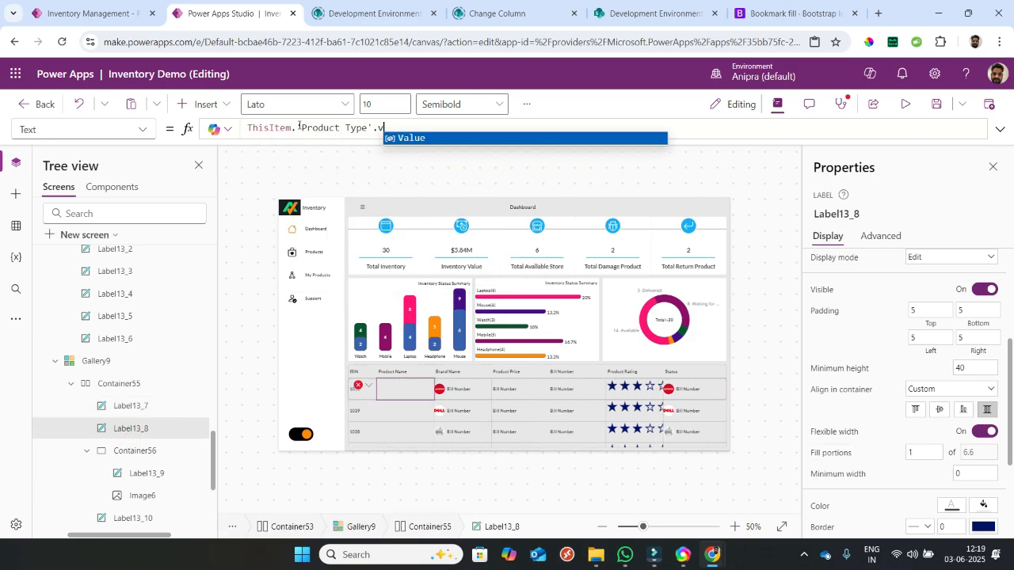
key("Return")
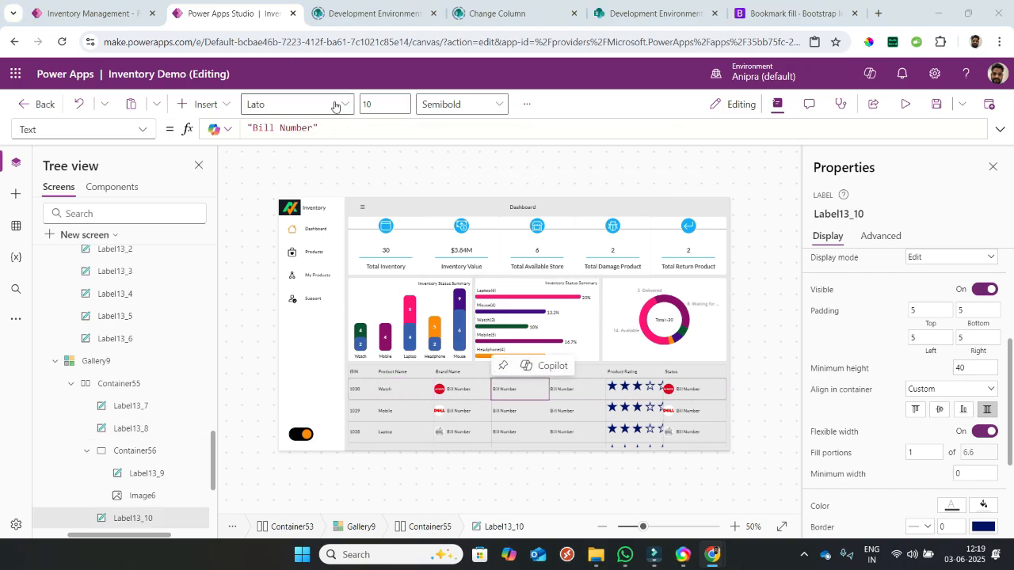
- Set the text of Label13_10 to "$"& Text( ThisItem.Price,"###,###,##.00") and the text of Label13_11 to ThisItem.'Bill Number'
triple_click(338, 124)
key("ctrl+v")
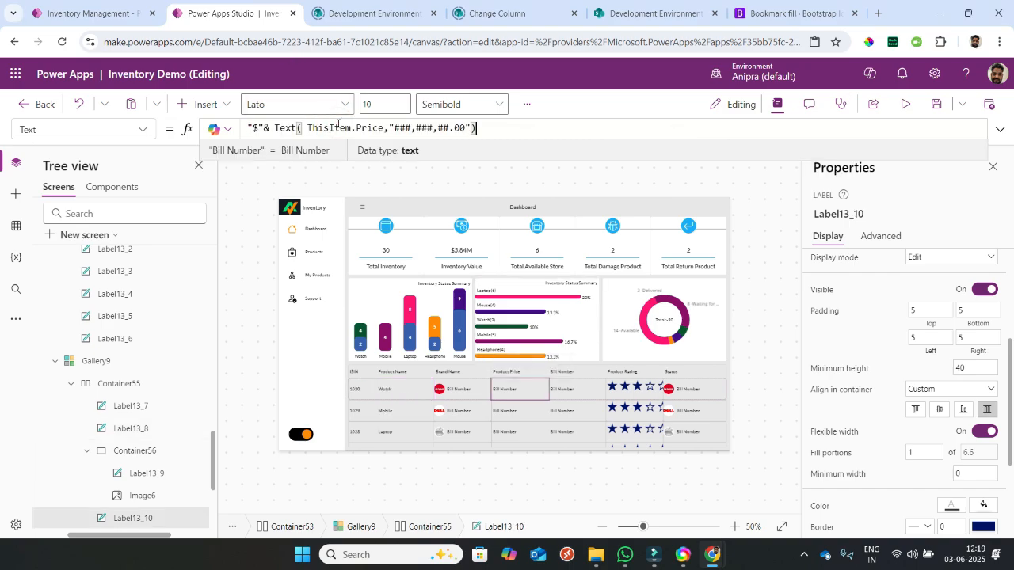
left_click(564, 391)
triple_click(413, 135)
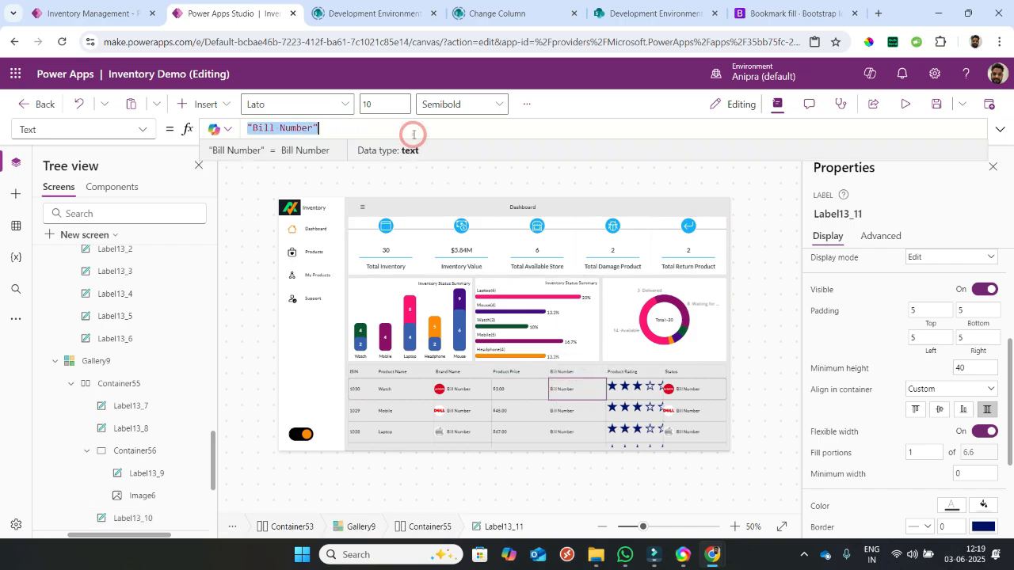
type("ThisItem.")
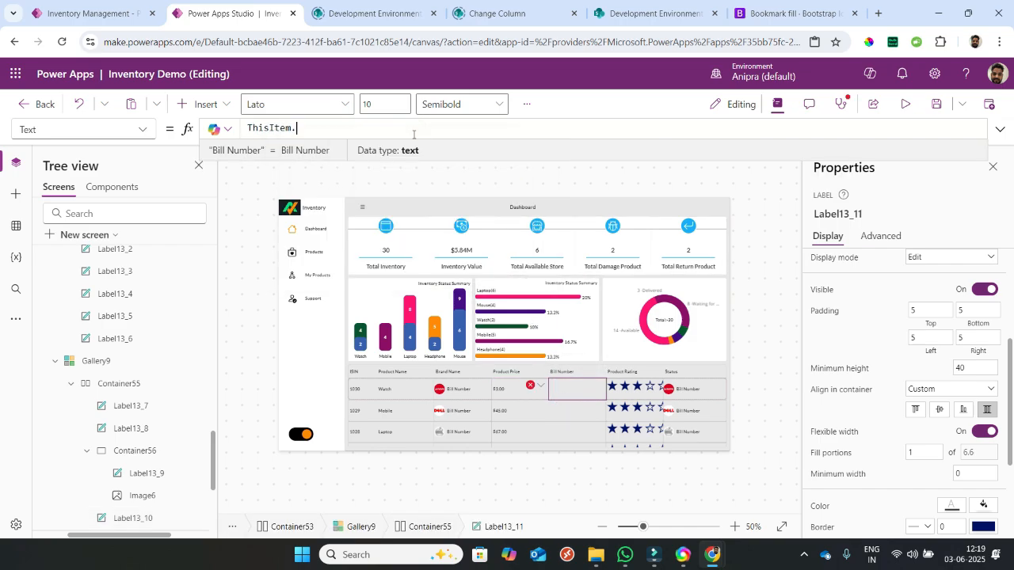
type("bi")
key("Return")
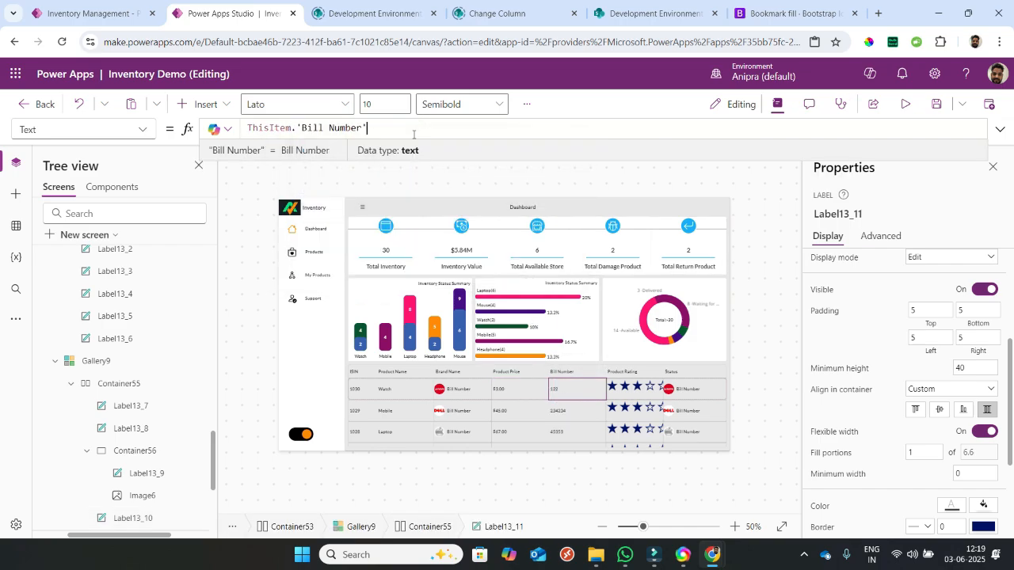
- Set the rating fill of Rating2 in Container56_1 to RGBA(255, 191, 0, 1)
scroll(820, 383, "down", 2)
left_click(822, 380)
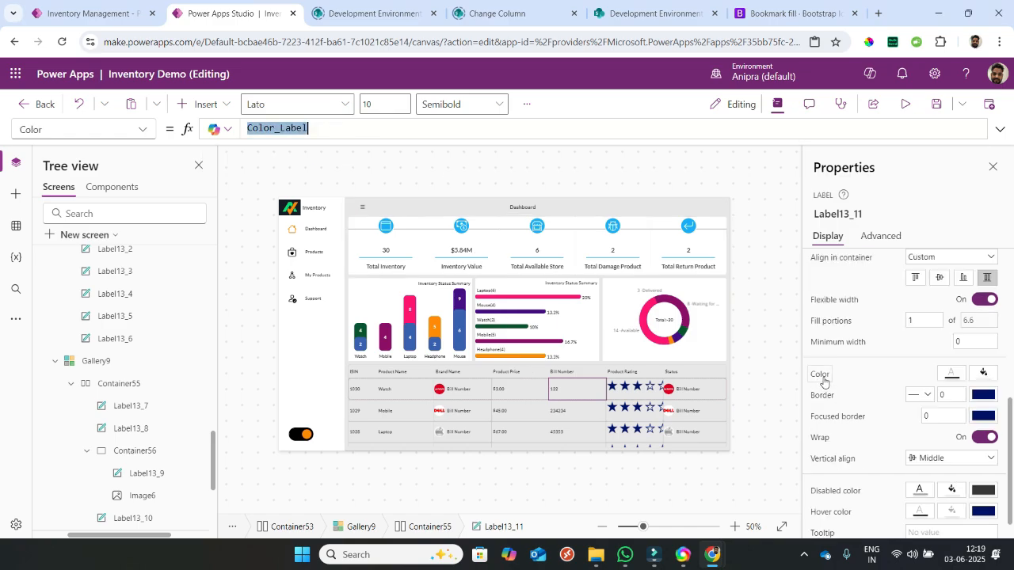
scroll(154, 473, "down", 3)
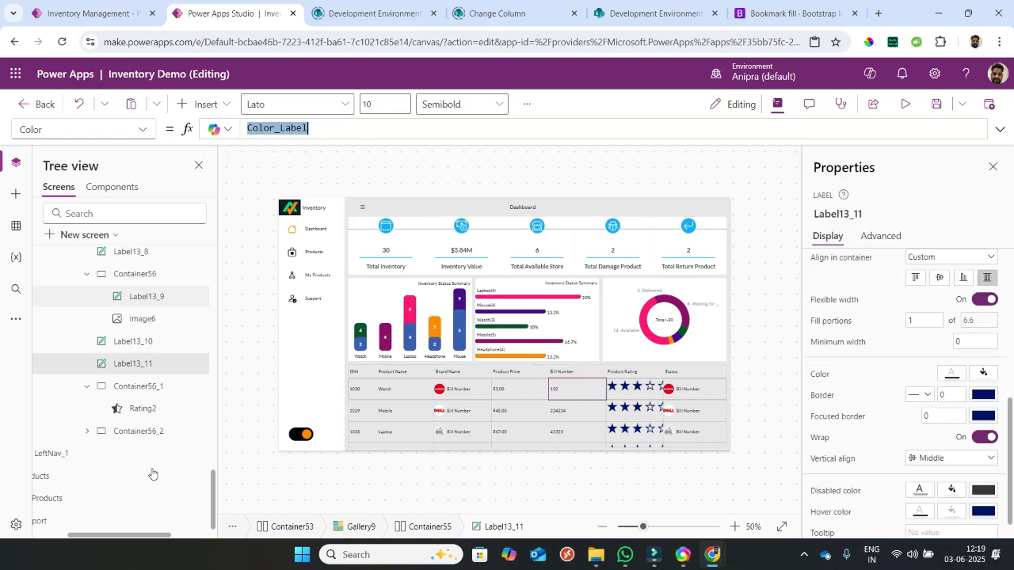
left_click(149, 410)
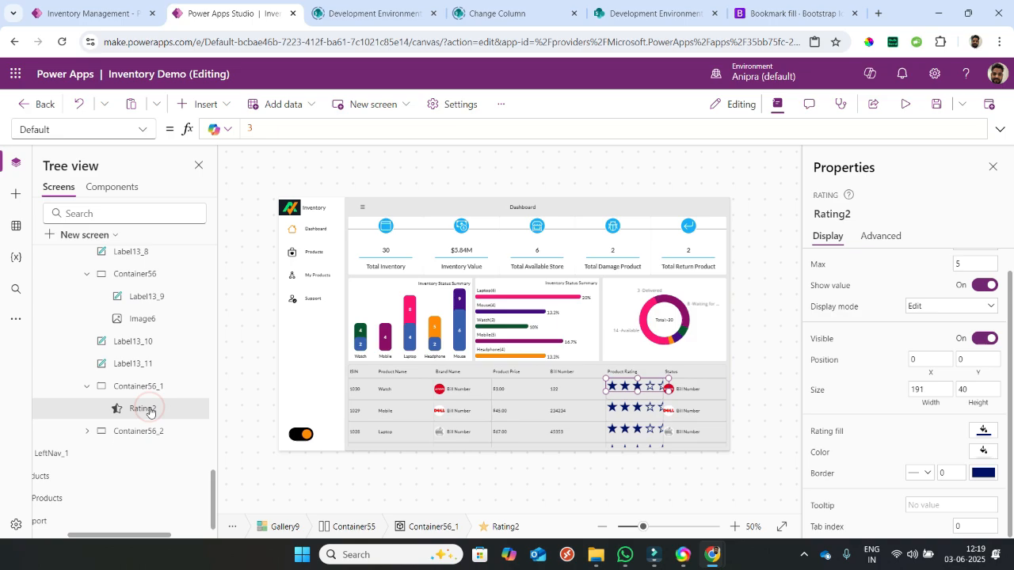
left_click(821, 430)
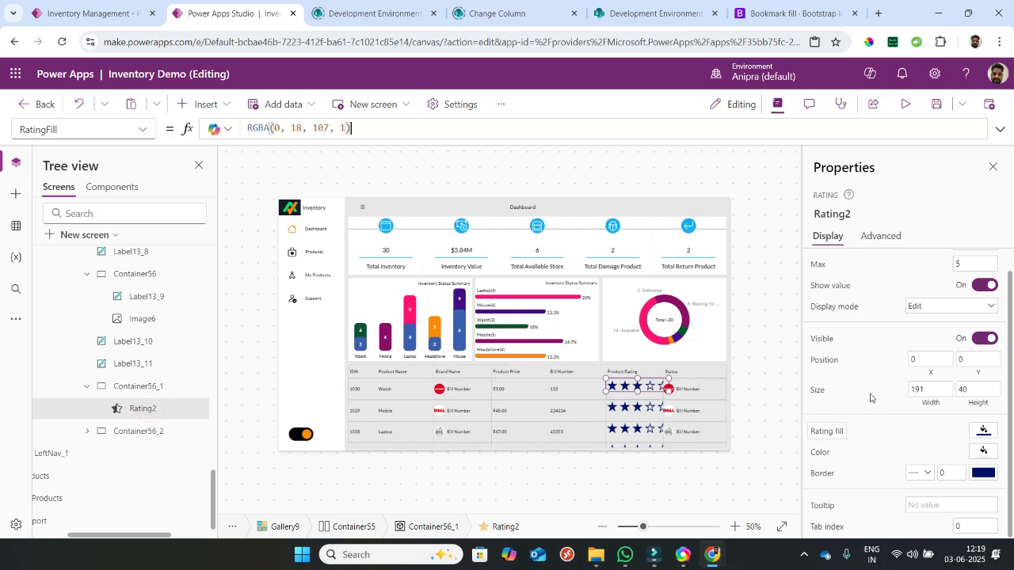
type("RGBA(255, 191, 0, 1)")
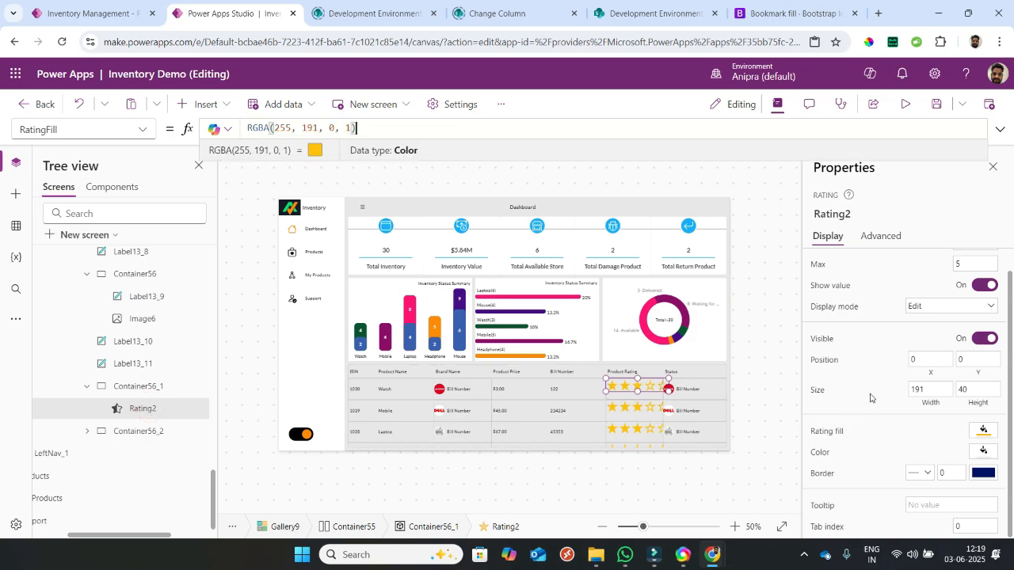
- Set the height of Rating2 to Parent.Height*50%
left_click(977, 389)
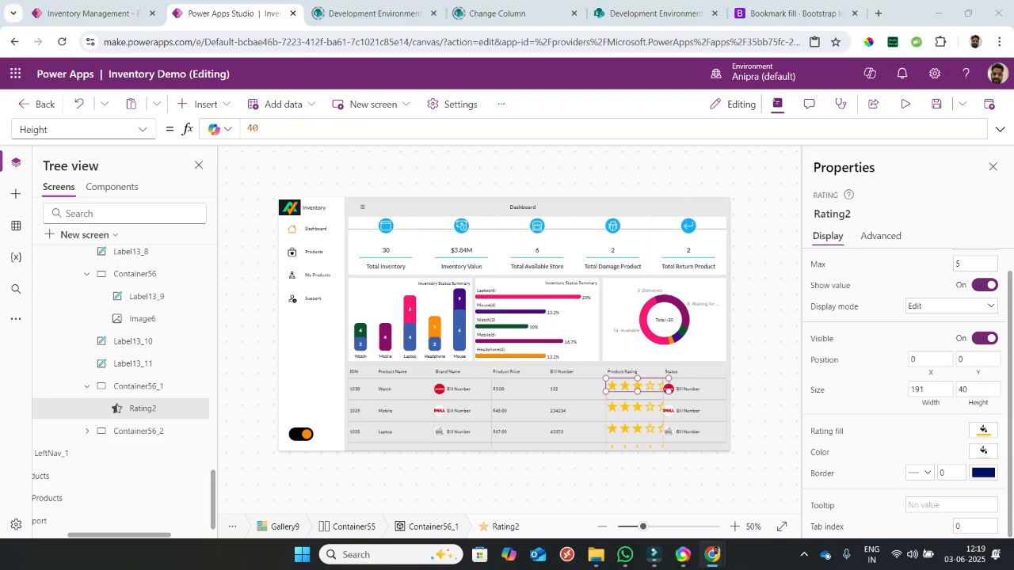
left_click(980, 406)
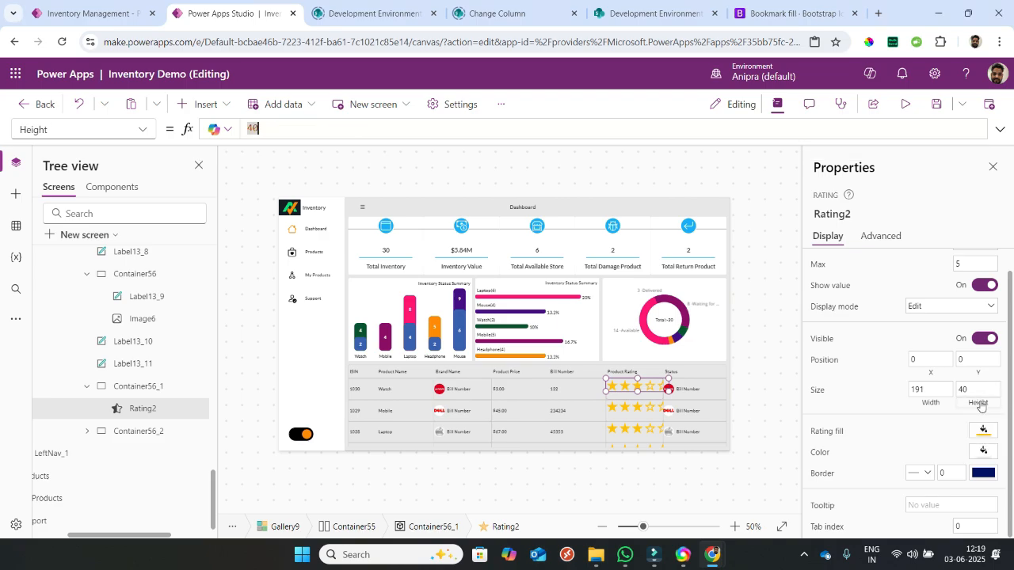
type("Parent.Height")
key("Tab")
type("*")
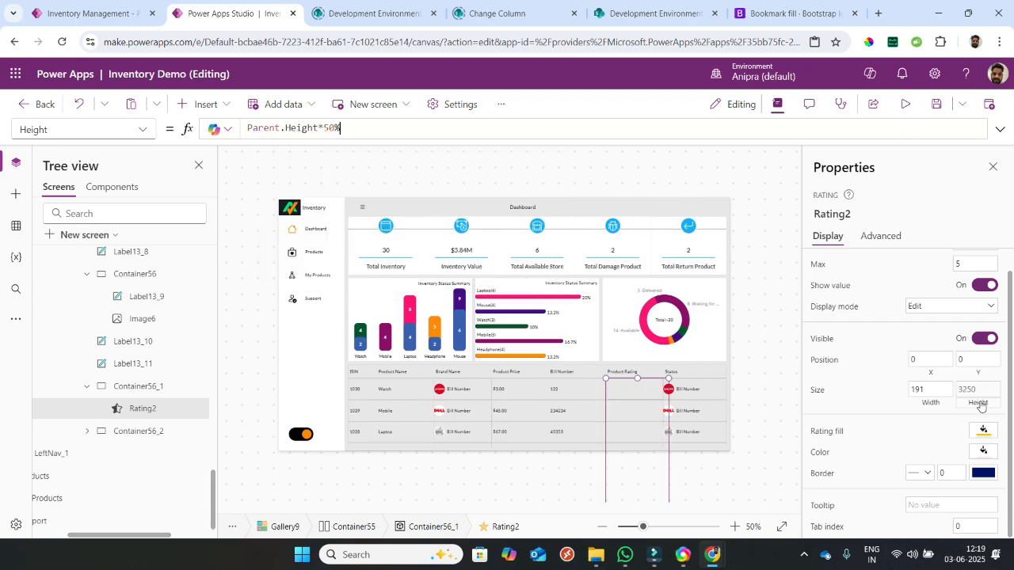
- Set the width of Rating2 to Parent.Width*60%
left_click(932, 407)
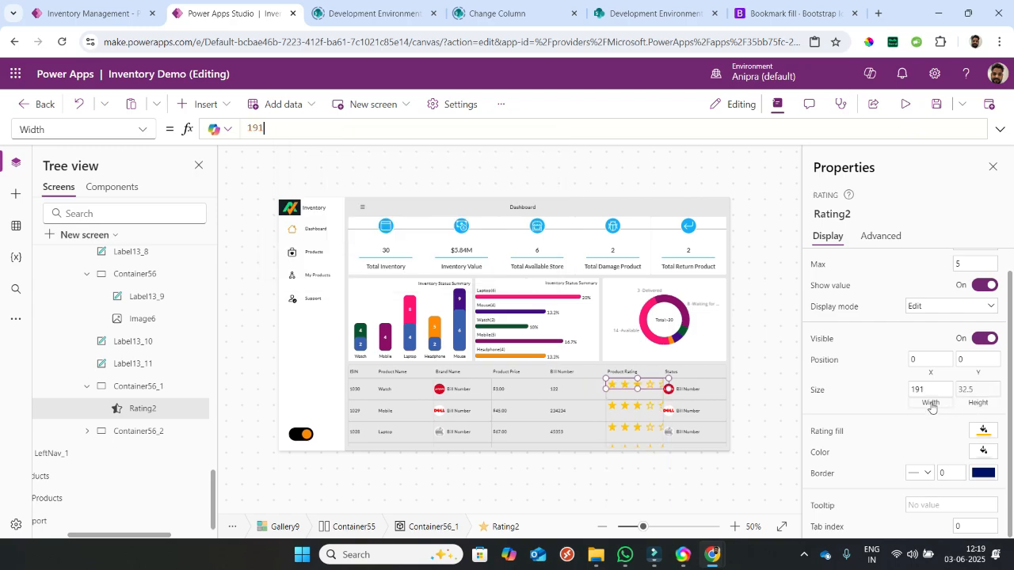
left_click(323, 127)
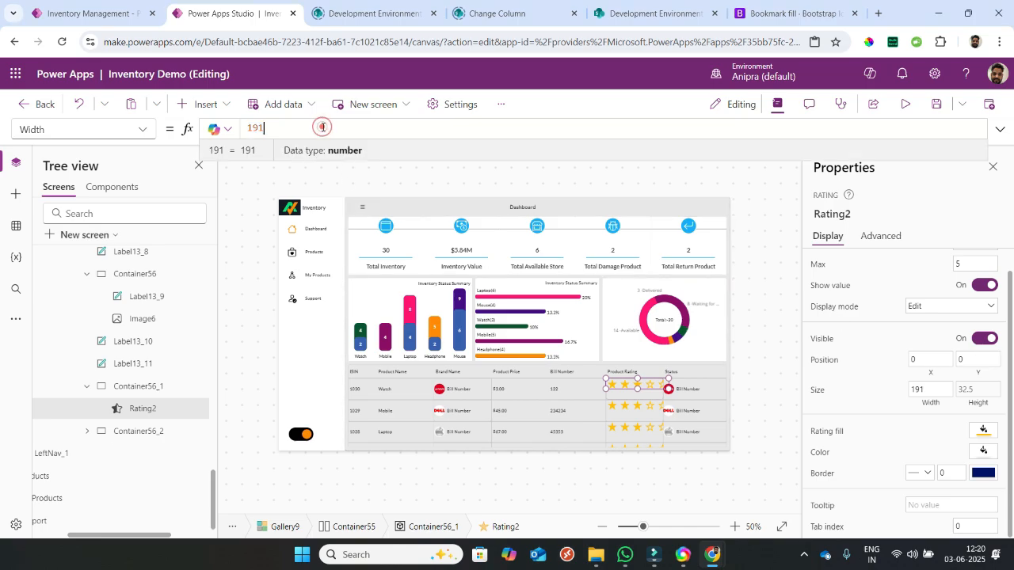
type("pare")
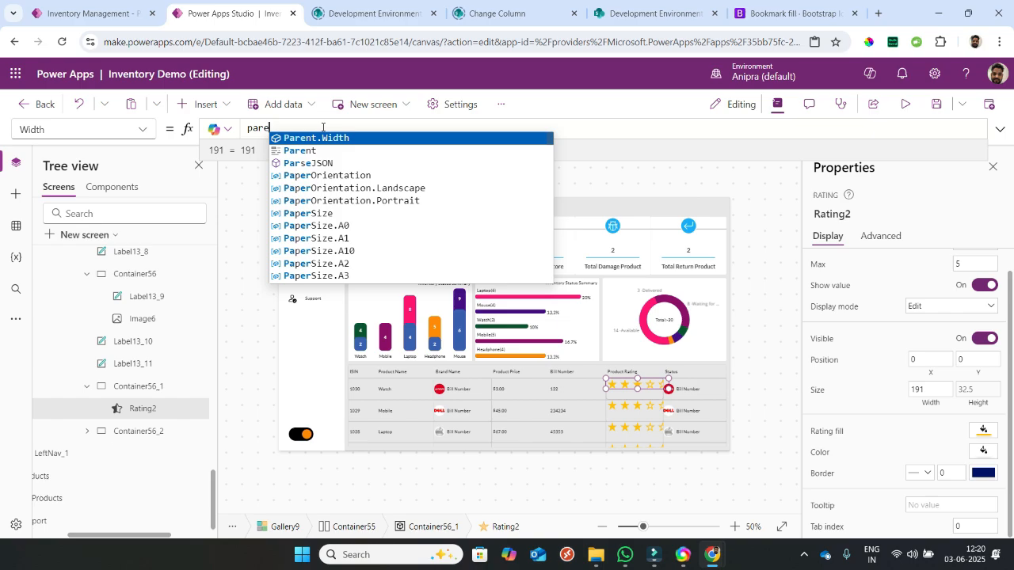
key("Tab")
type("*60")
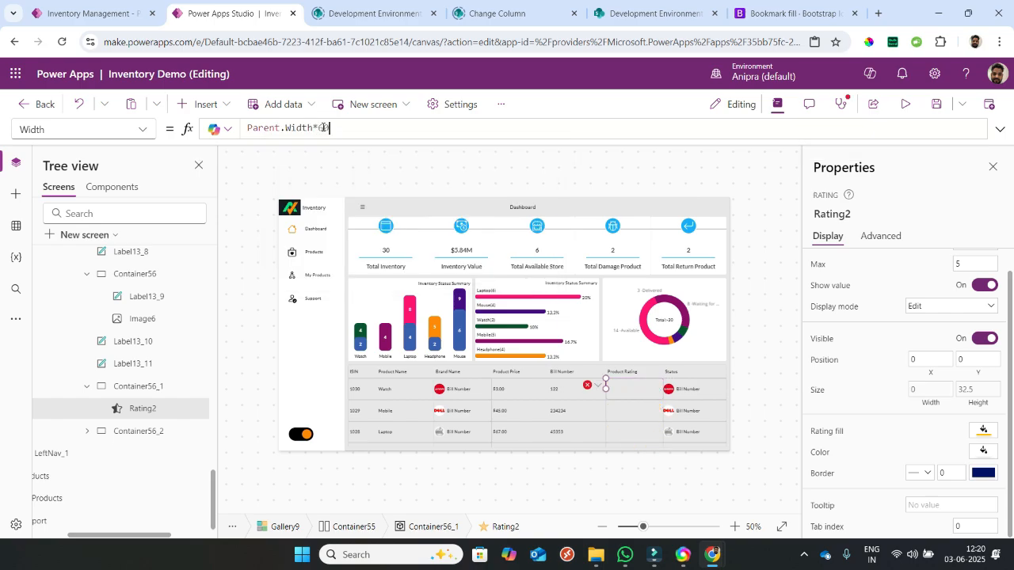
type("%")
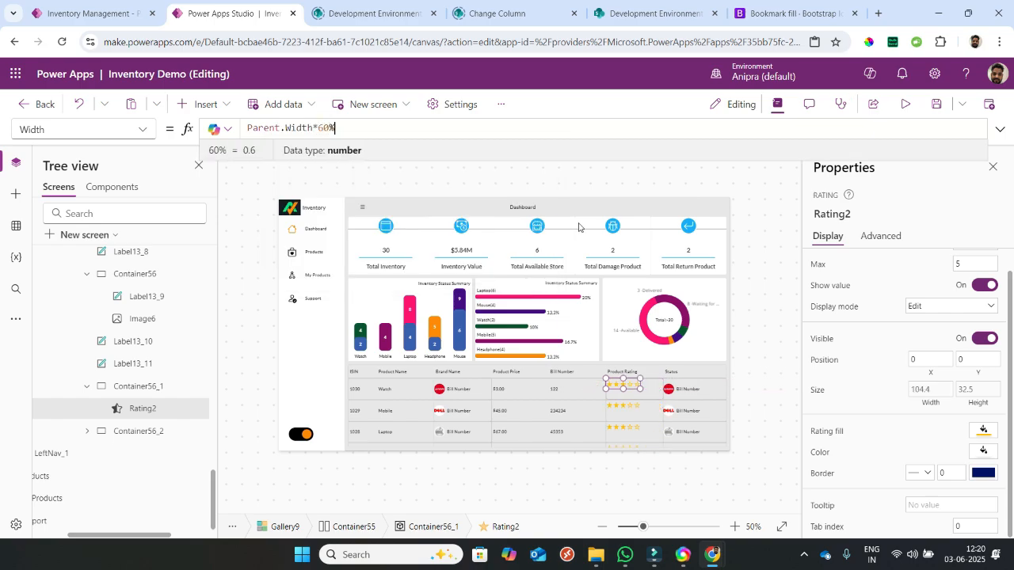
- Center Rating2 horizontally in its container by setting X to (Parent.Width-Self.Width)/2
left_click(928, 373)
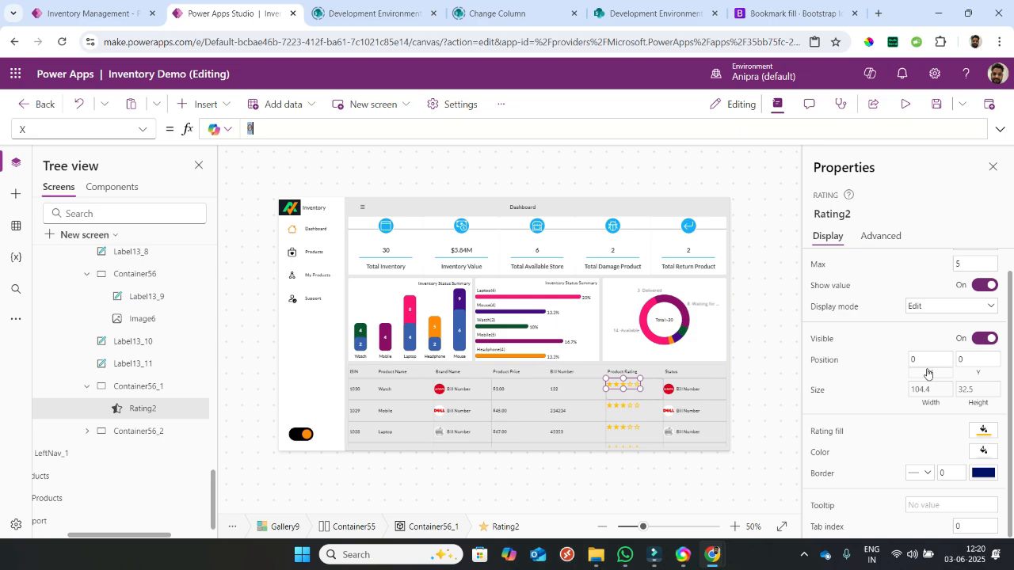
type("(Parent.Width-self")
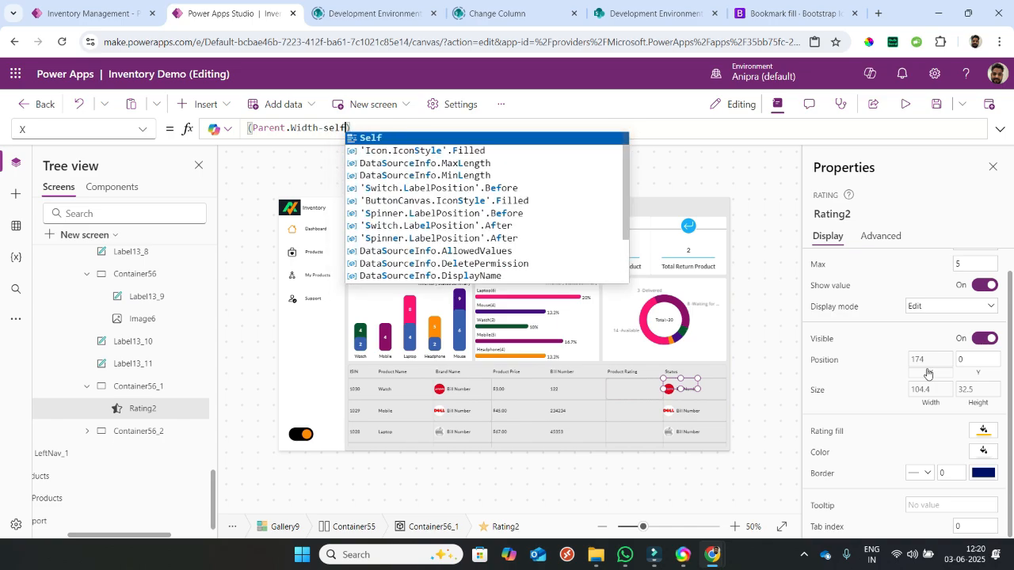
type(".Width")
type("/2")
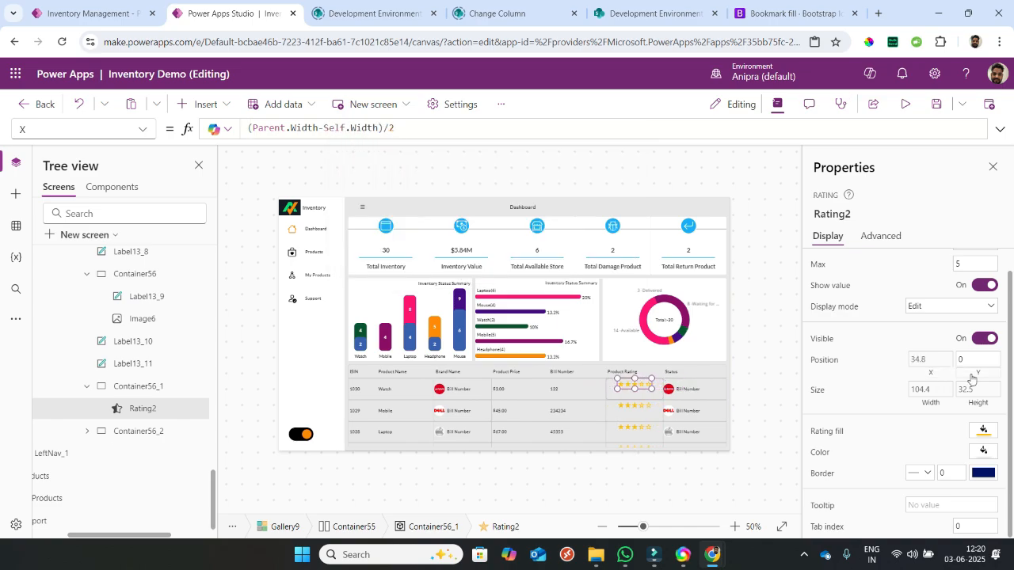
- Center Rating2 vertically by setting Y to (Parent.Height-Self.Height)/2, and save the app
left_click(972, 375)
type("(pare")
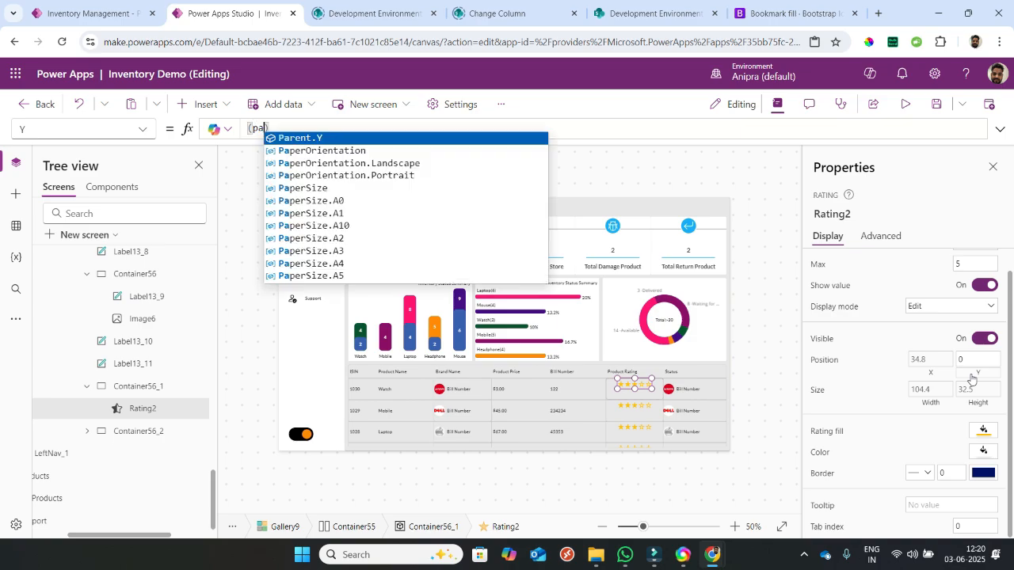
type("nt.Height")
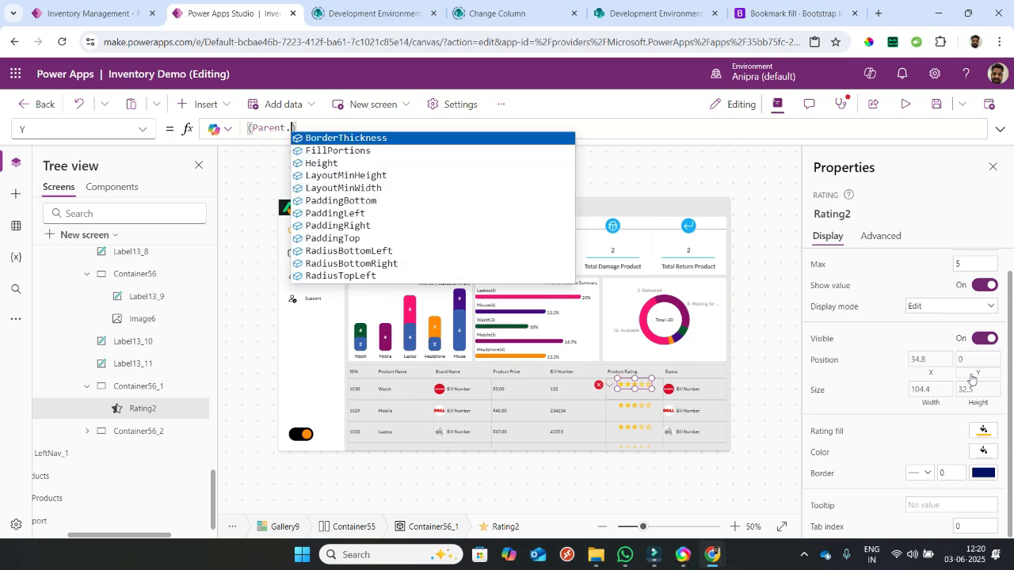
type("-Self.hei")
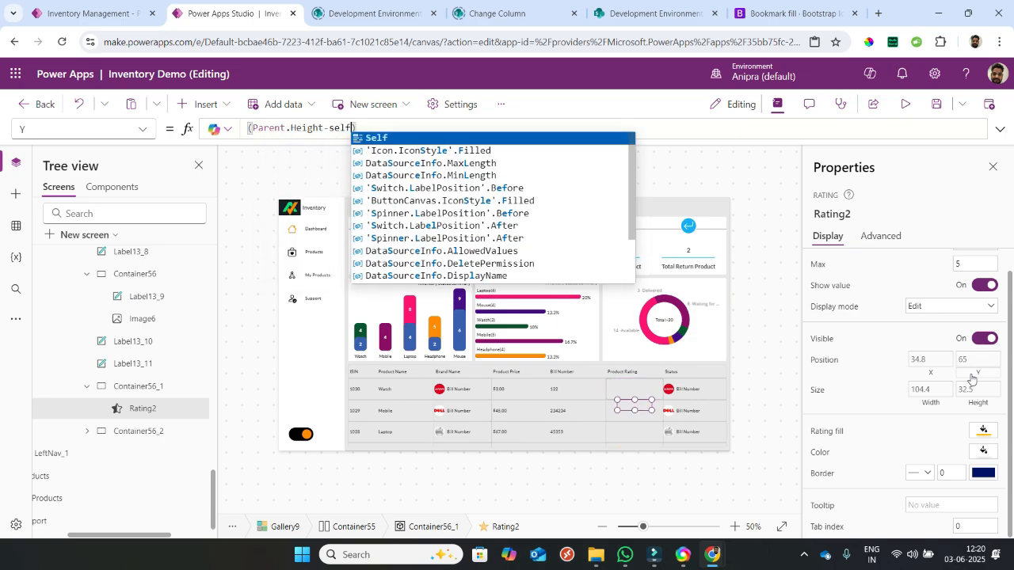
key("Tab")
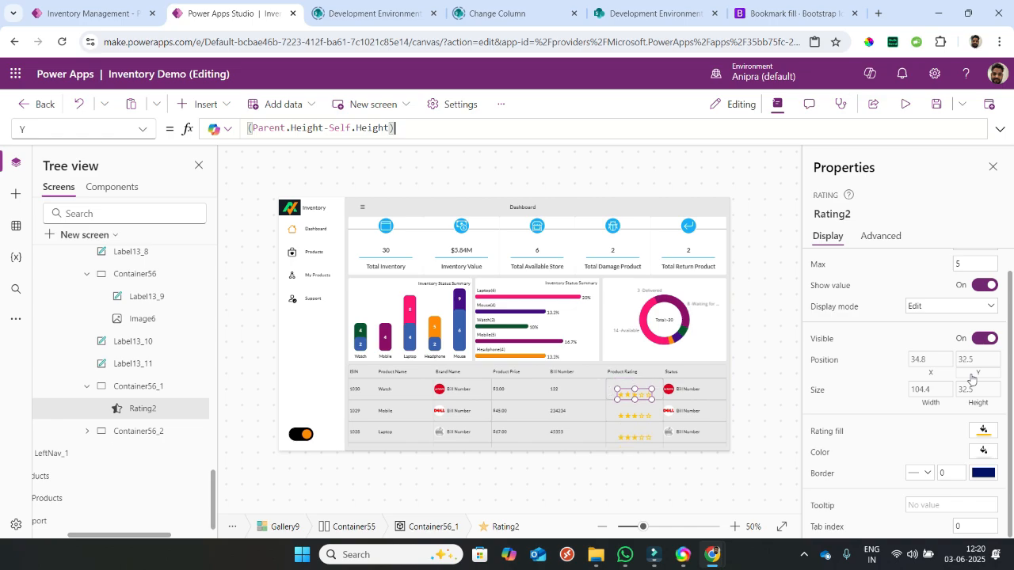
type(")/2")
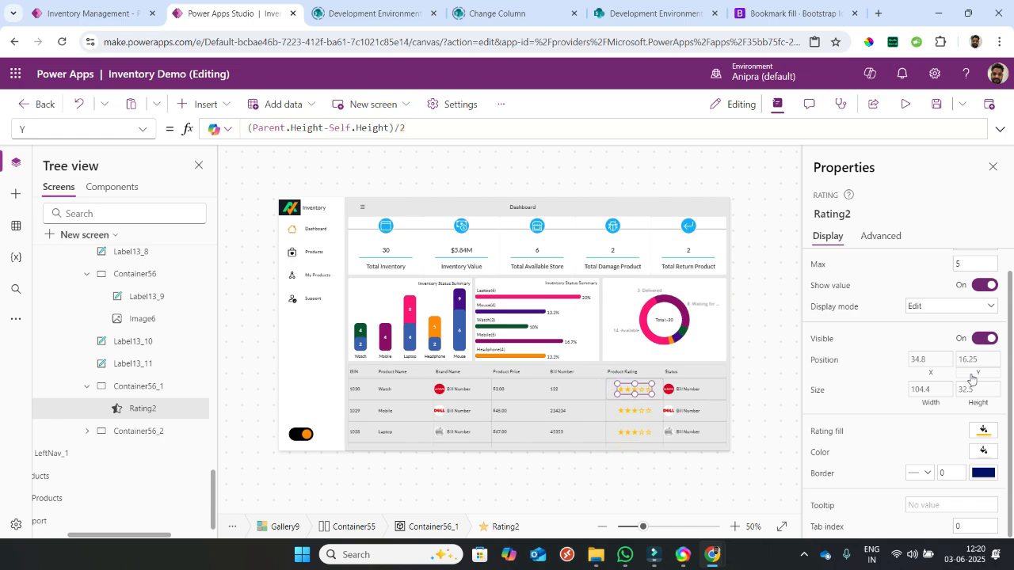
key("ctrl+s")
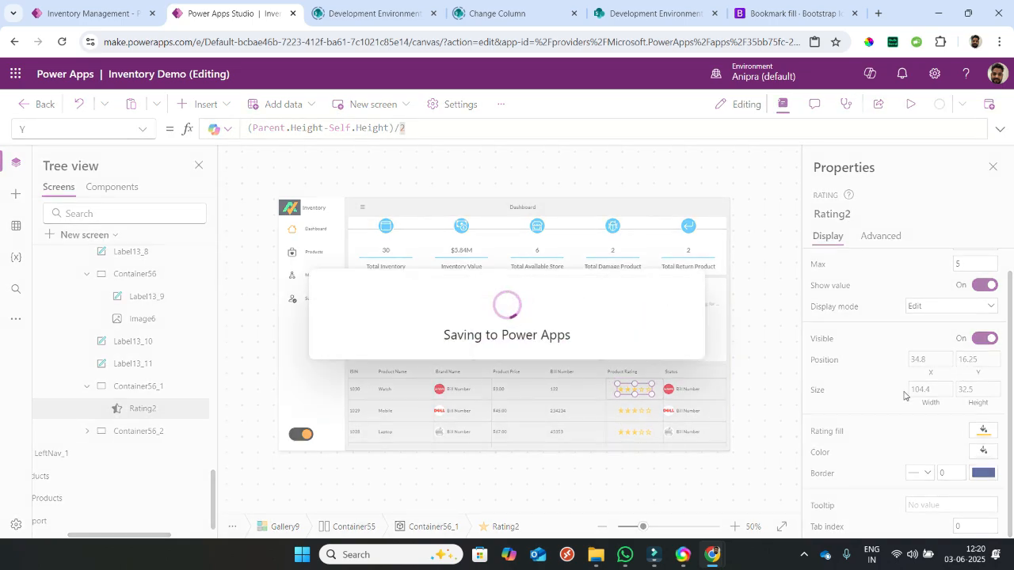
- Set Rating2's Default to the average of 'User ratings' from 'Product Feedback' where ISIN = ThisItem.ISIN, or 0 when that result is empty
scroll(858, 426, "up", 1)
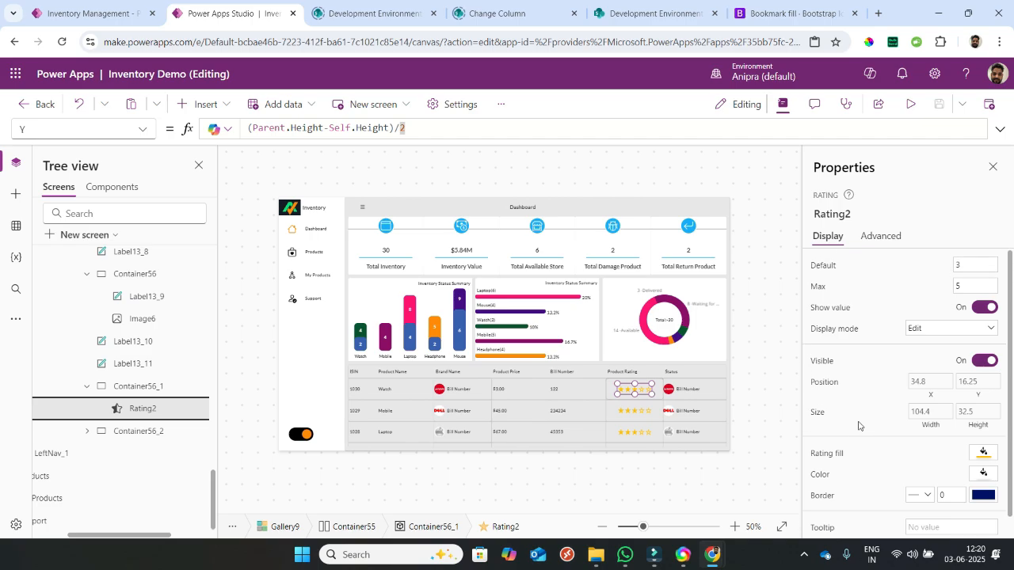
left_click(881, 235)
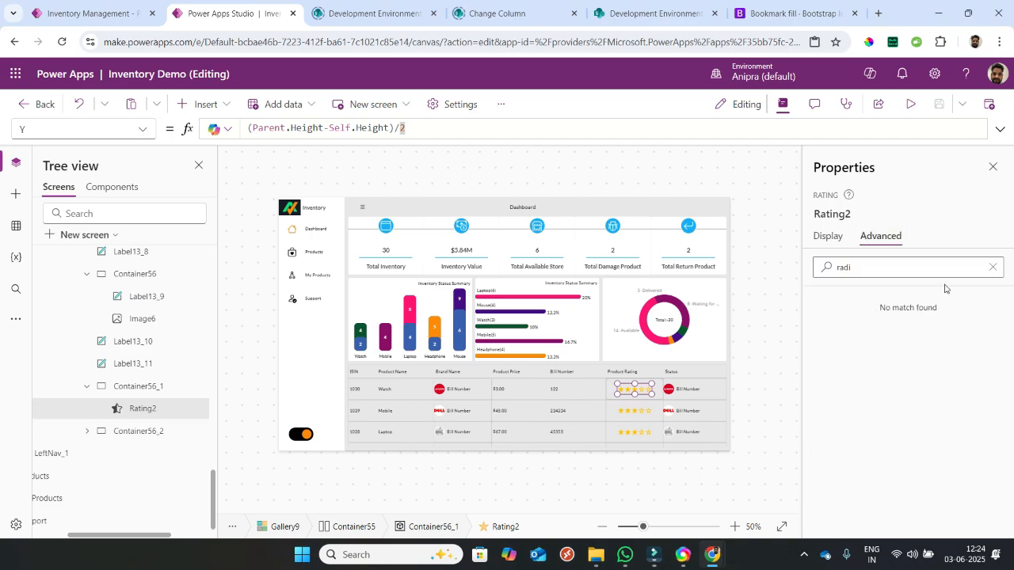
left_click(992, 267)
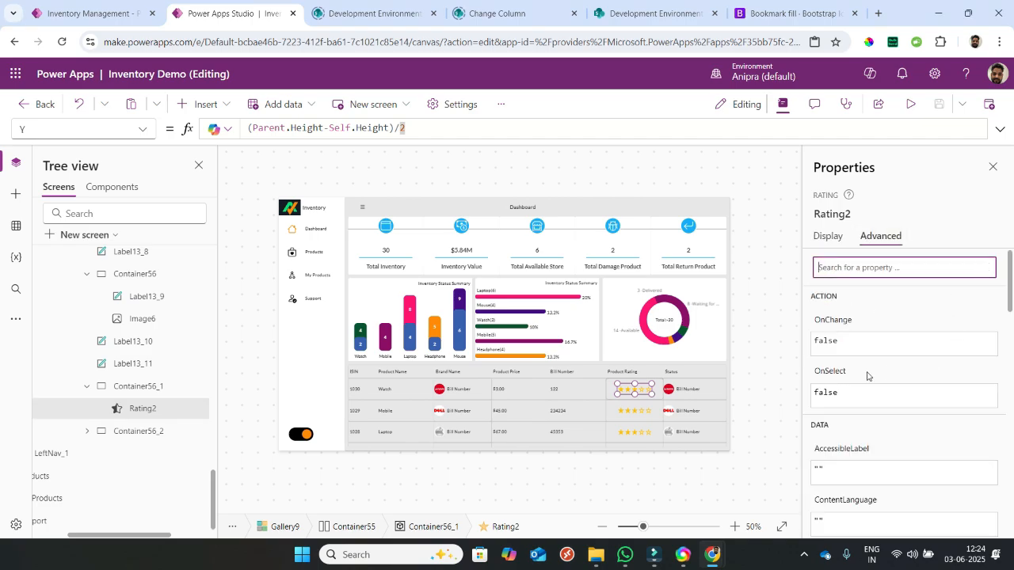
left_click(846, 266)
type("def")
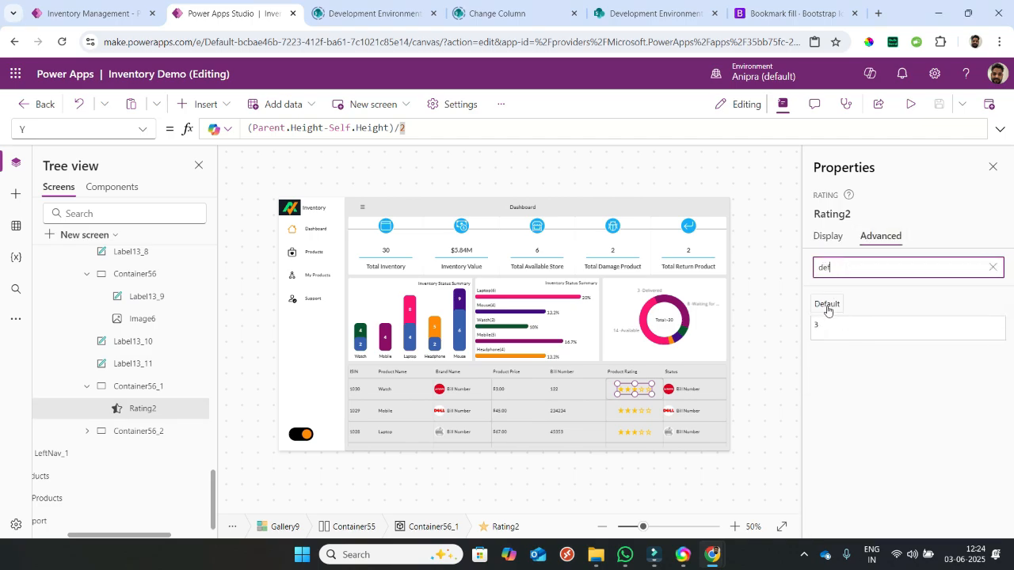
left_click(824, 317)
left_click(1000, 129)
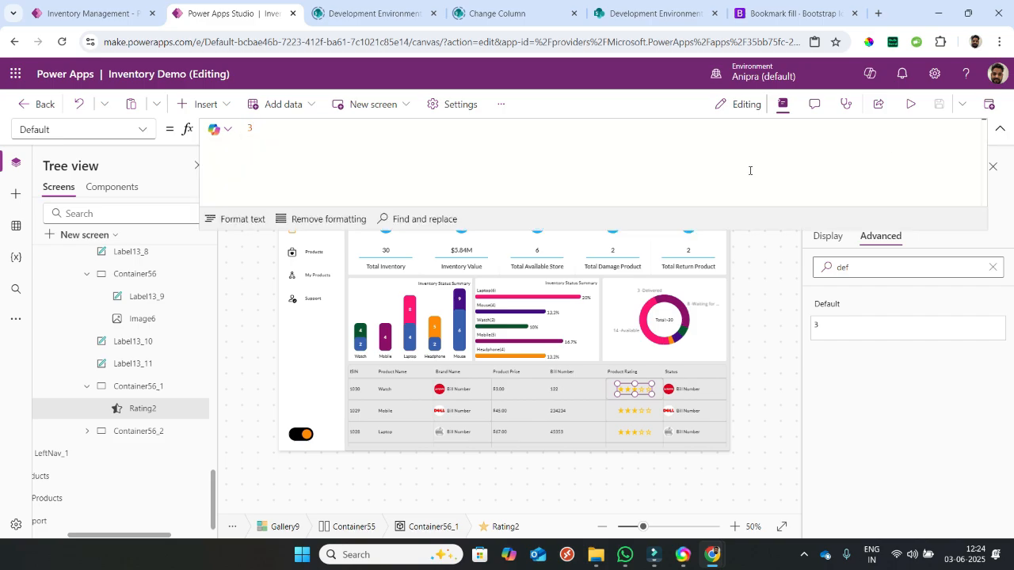
key("ctrl+a")
left_click(746, 171)
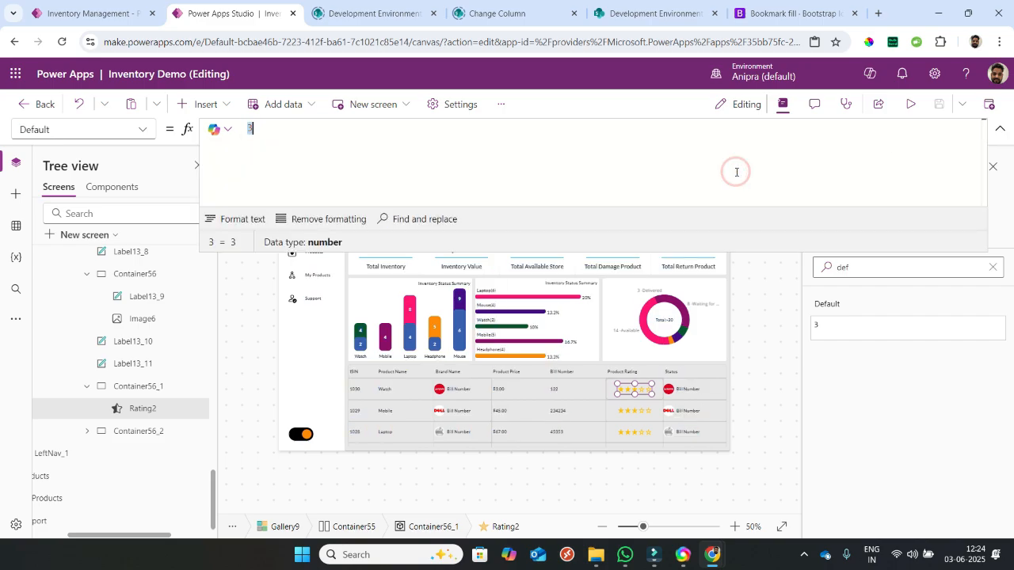
key("ctrl+a")
key("ctrl+v")
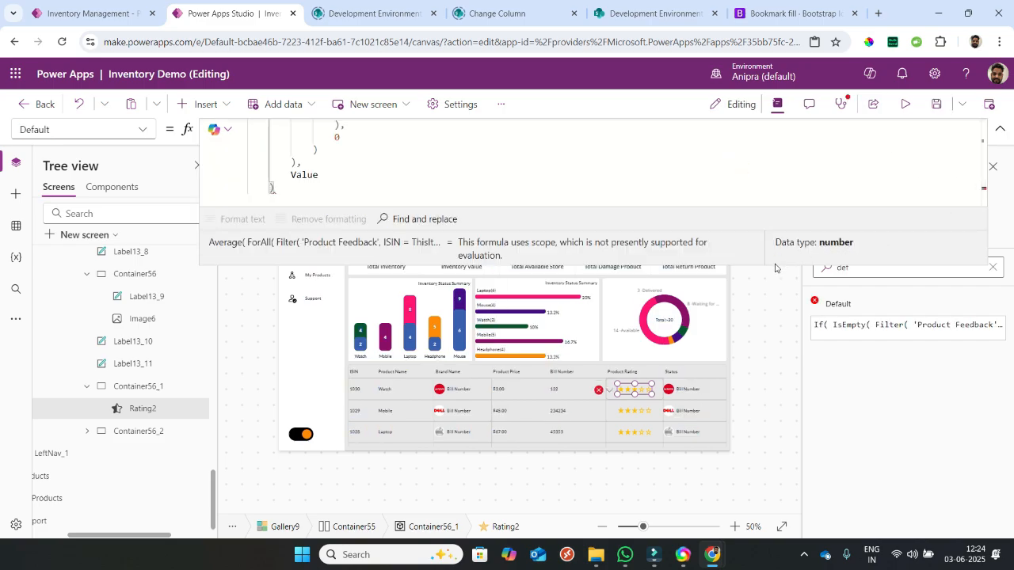
- Add the missing closing parenthesis to Rating2's Default formula and change the control's display mode
left_click_drag(773, 266, 767, 372)
scroll(655, 254, "up", 10)
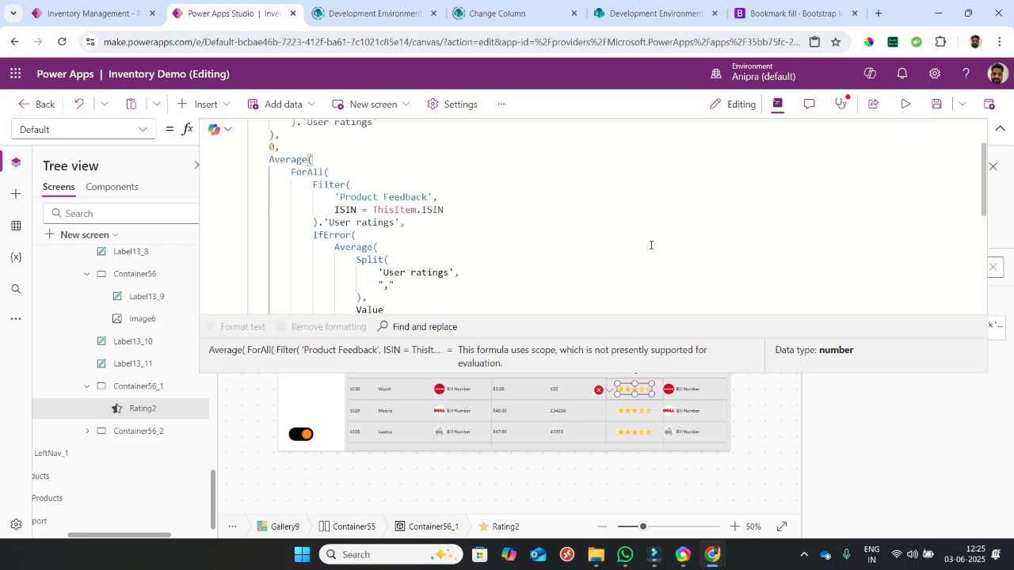
scroll(651, 245, "down", 10)
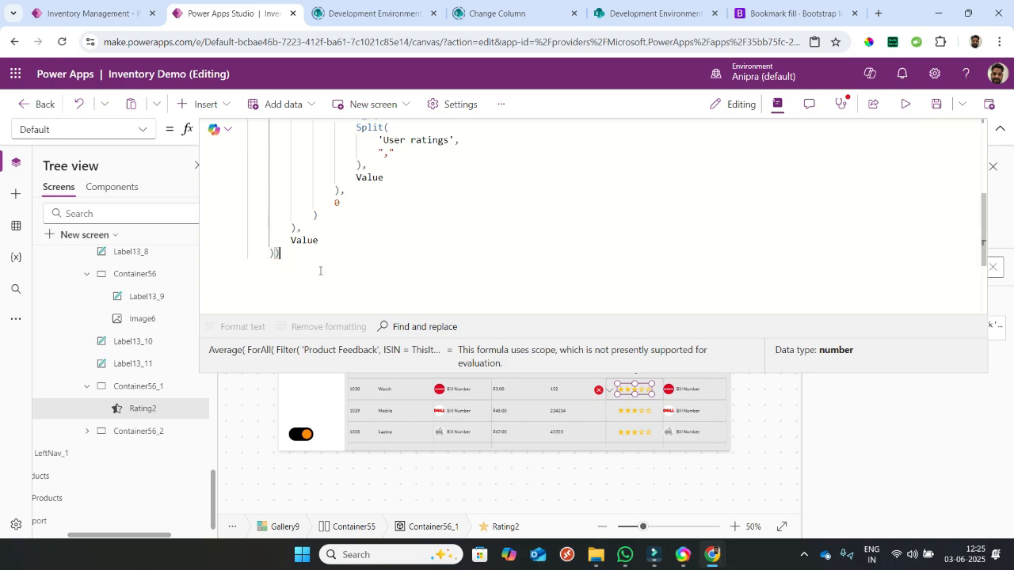
left_click(1000, 129)
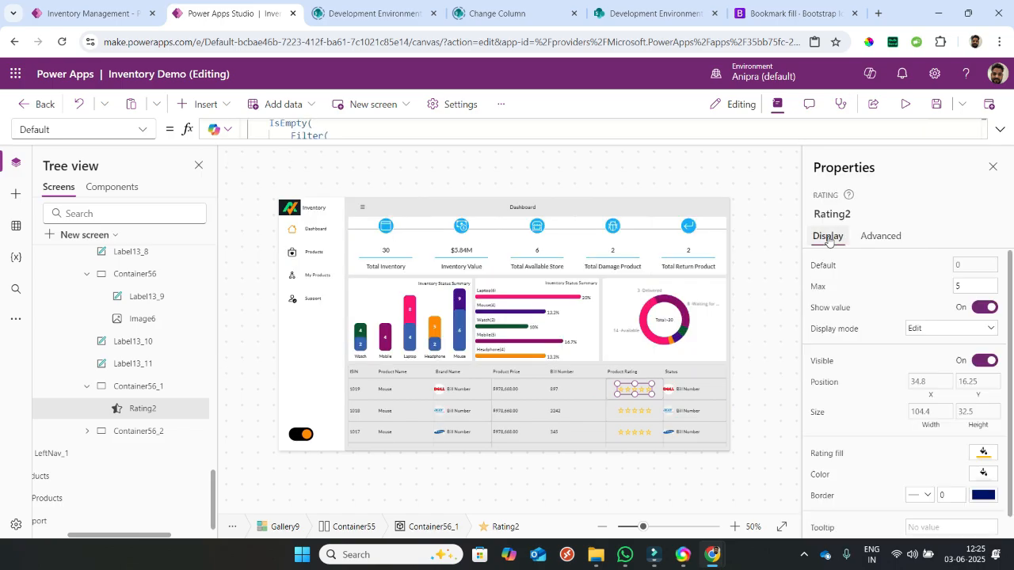
left_click(929, 333)
left_click(919, 376)
- Preview the dashboard and examine the product ratings in the gallery for the Laptop and Mobile categories
left_click(905, 103)
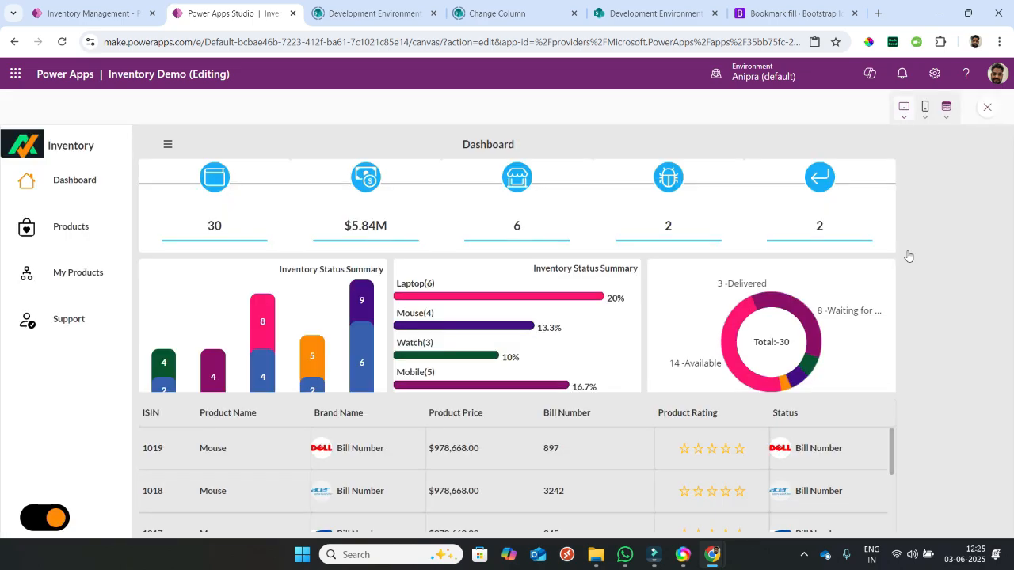
left_click(475, 291)
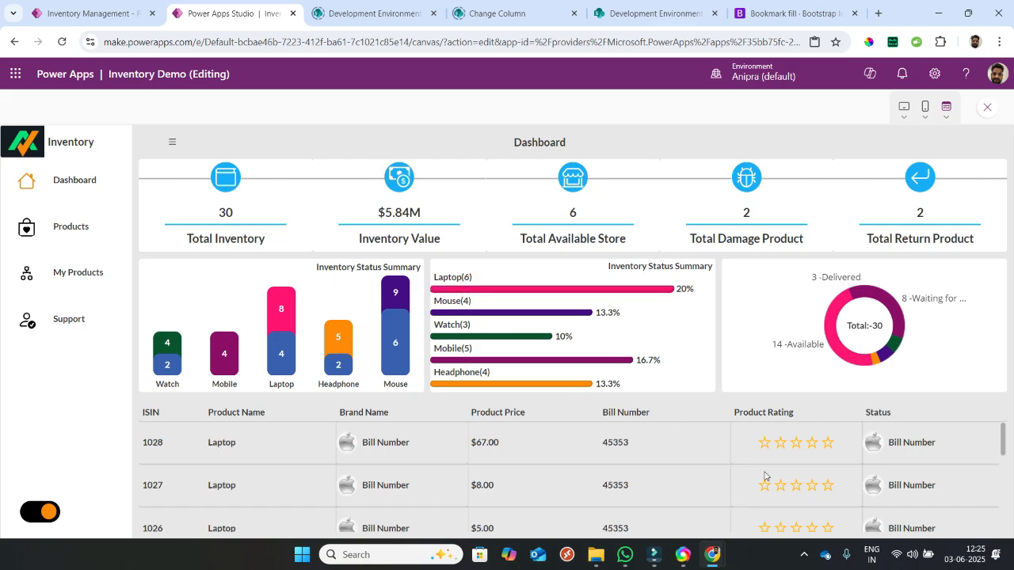
scroll(744, 480, "down", 3)
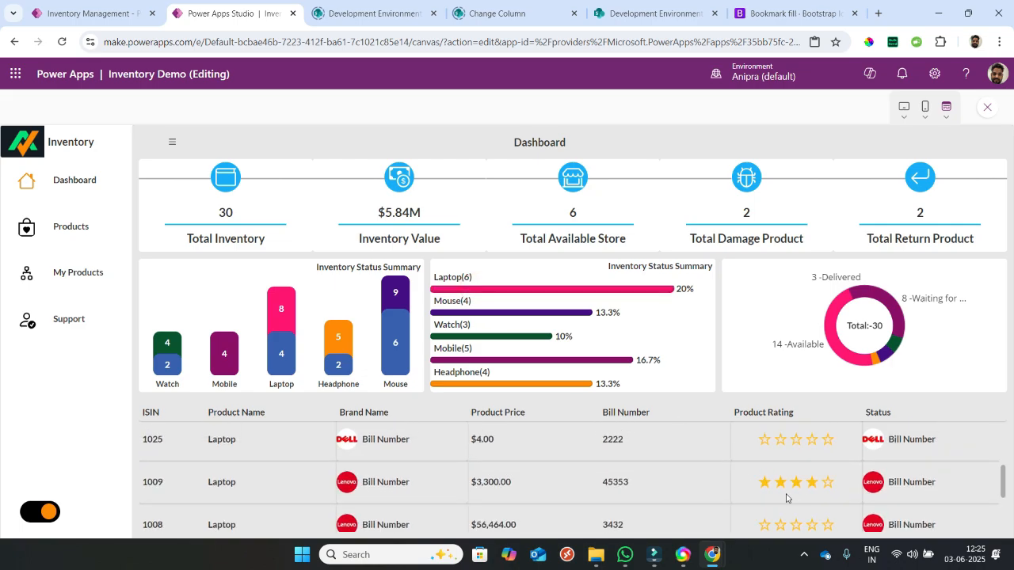
scroll(786, 498, "down", 2)
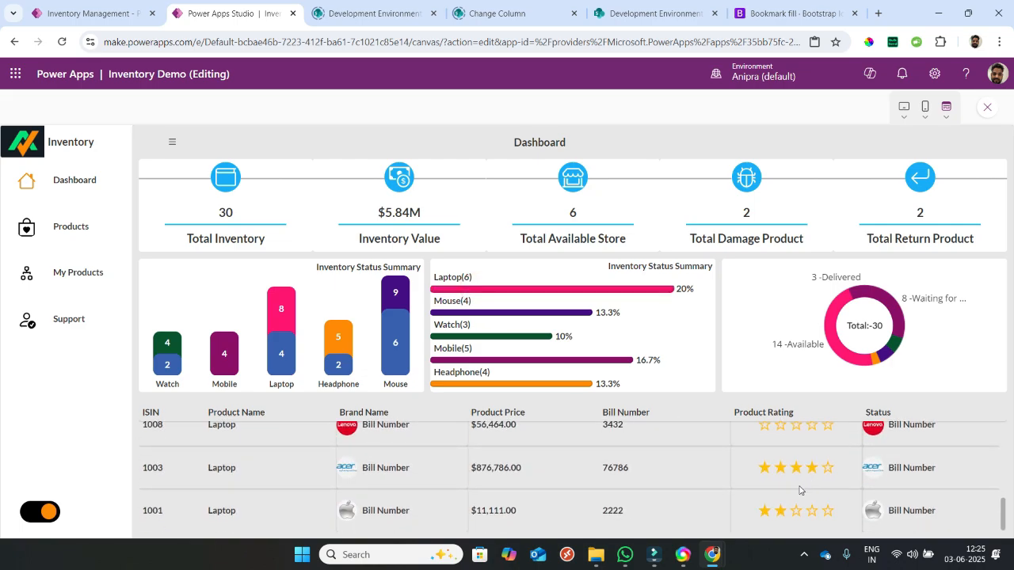
scroll(805, 459, "up", 1)
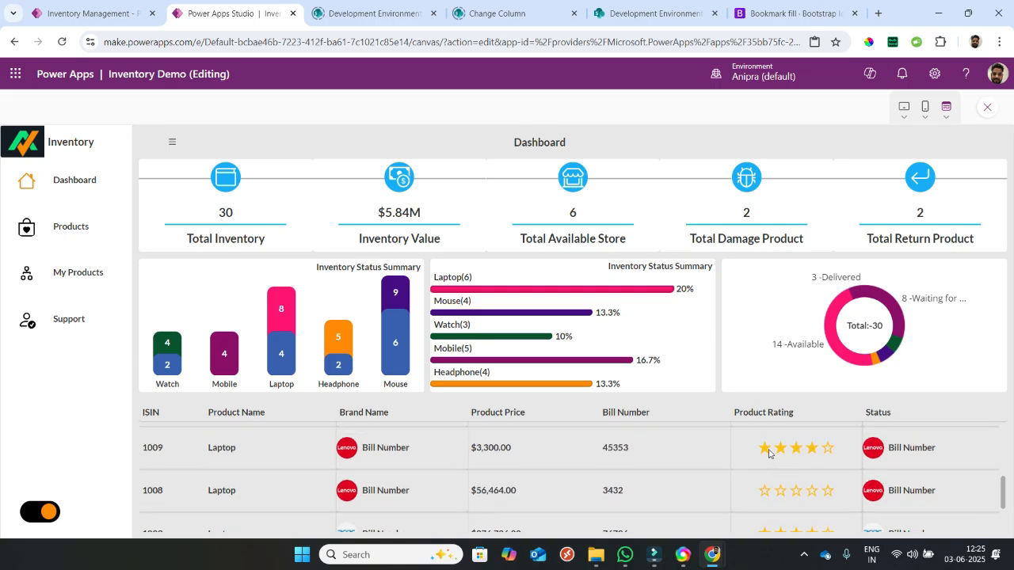
scroll(791, 466, "up", 2)
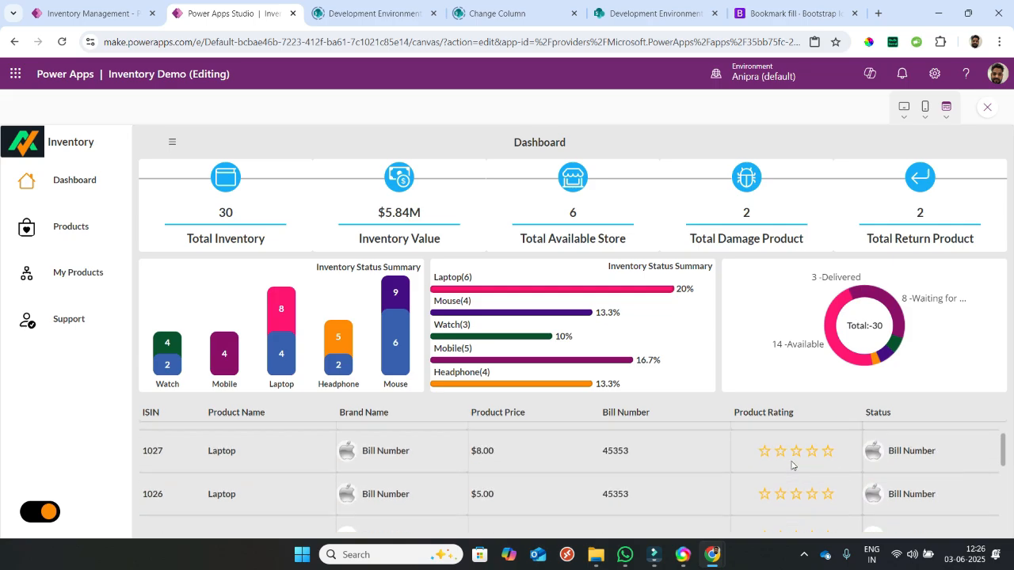
scroll(791, 466, "up", 1)
scroll(784, 466, "down", 5)
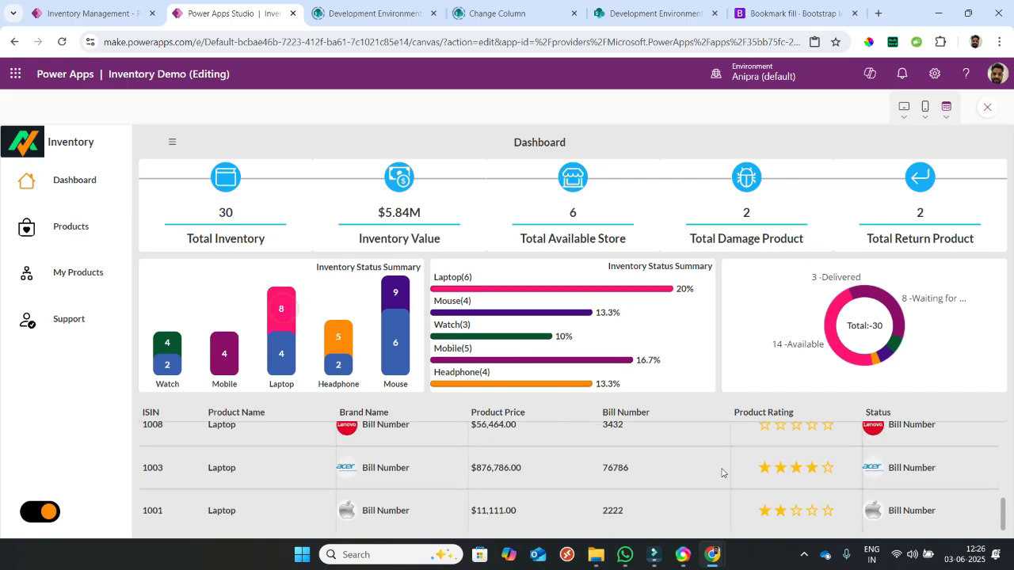
left_click(226, 364)
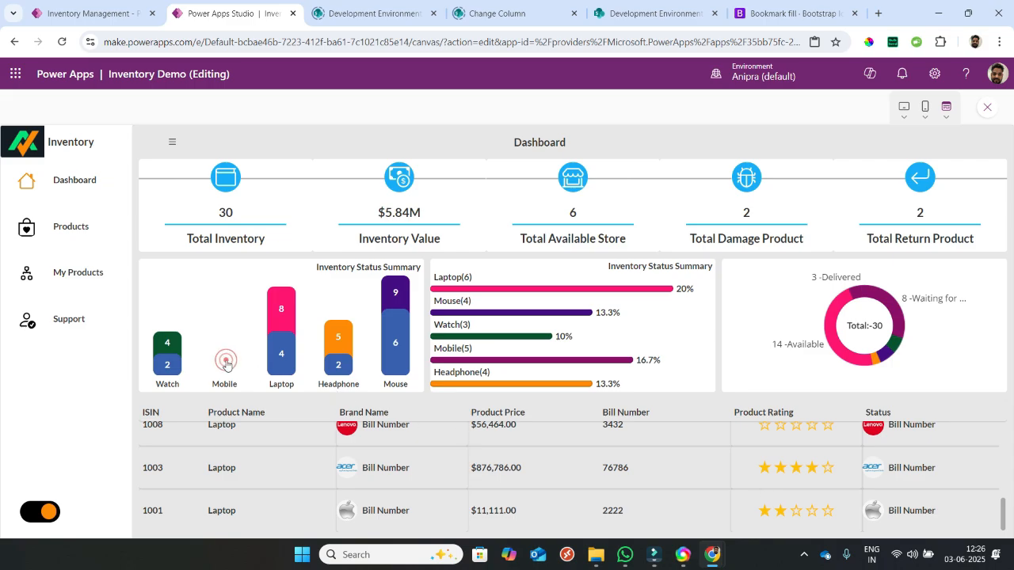
scroll(752, 499, "down", 2)
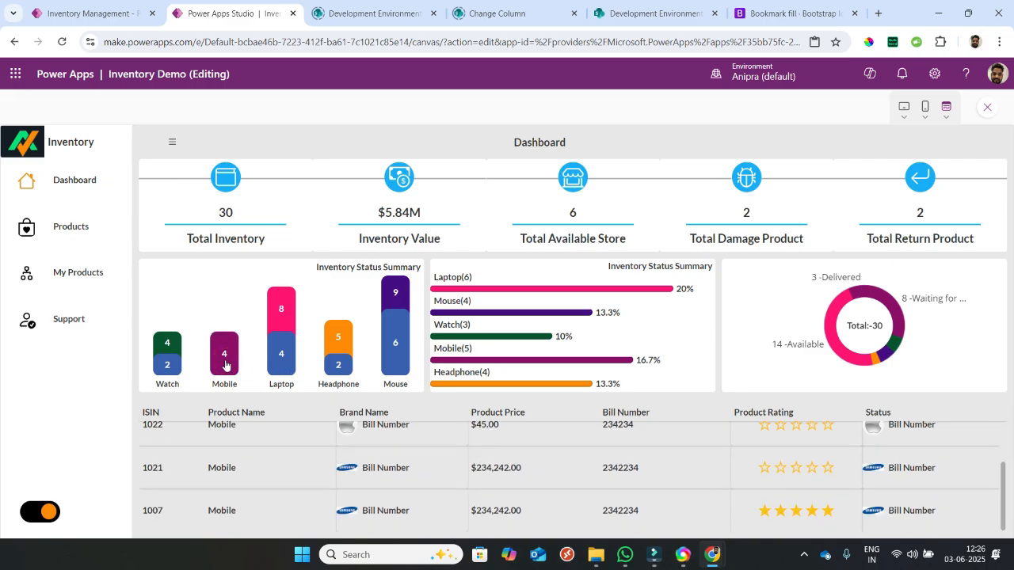
scroll(750, 509, "up", 2)
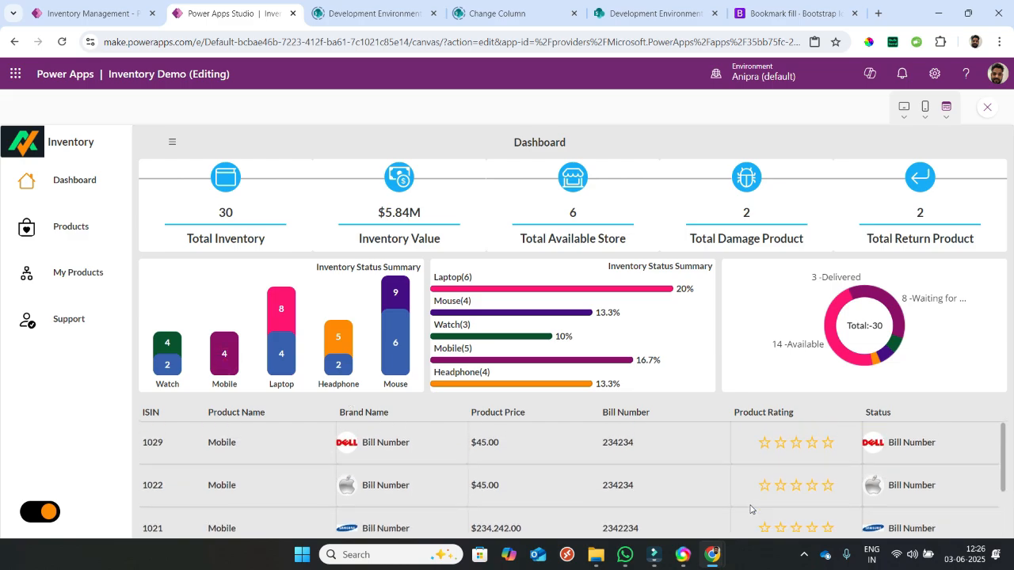
left_click(987, 110)
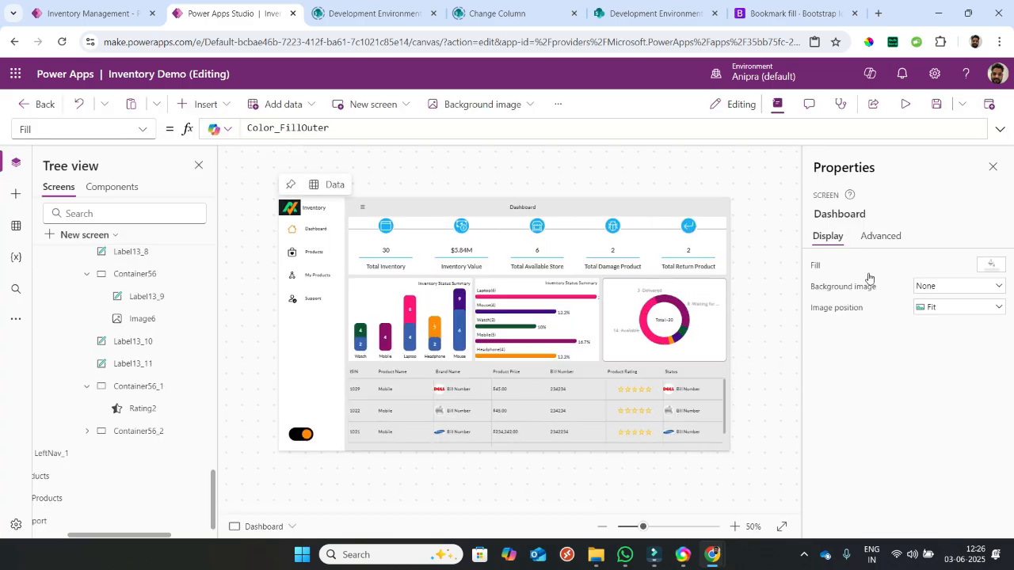
- Set Rating2's Tooltip to the average 'User ratings' formula on 'Product Feedback' filtered by ISIN = ThisItem.ISIN, returning 0 when empty
left_click(132, 409)
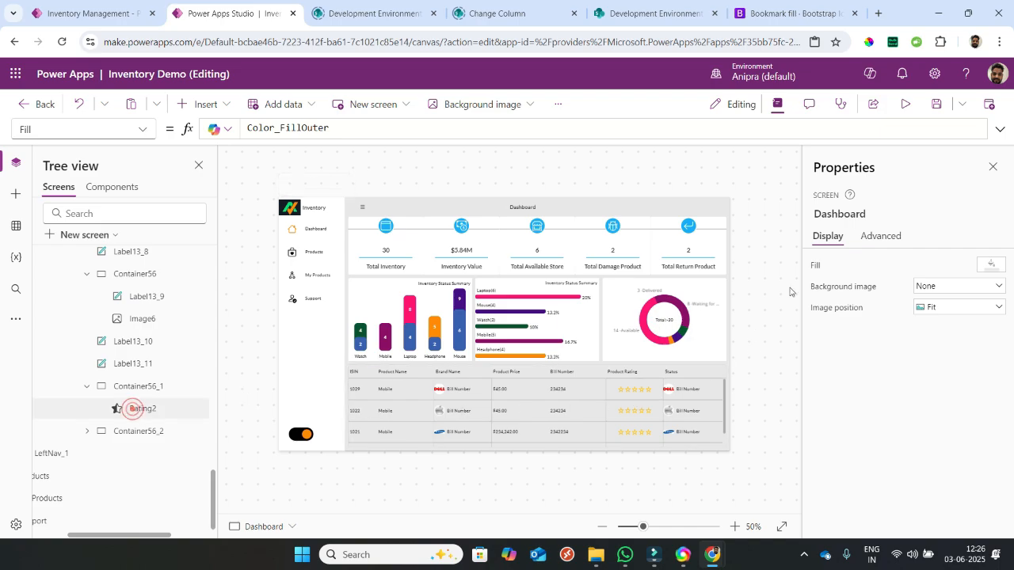
left_click(881, 237)
left_click(881, 270)
type("too")
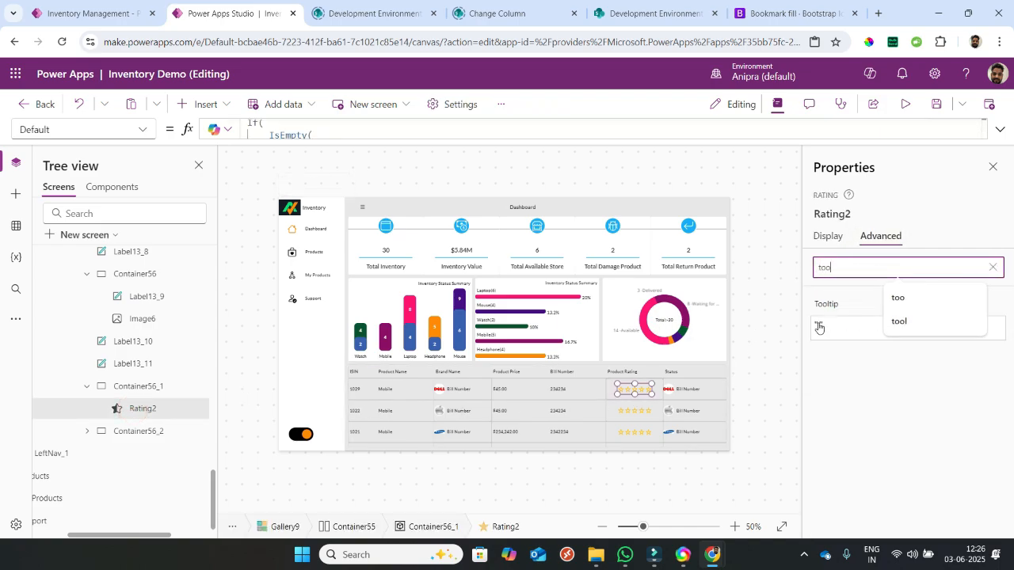
left_click(820, 327)
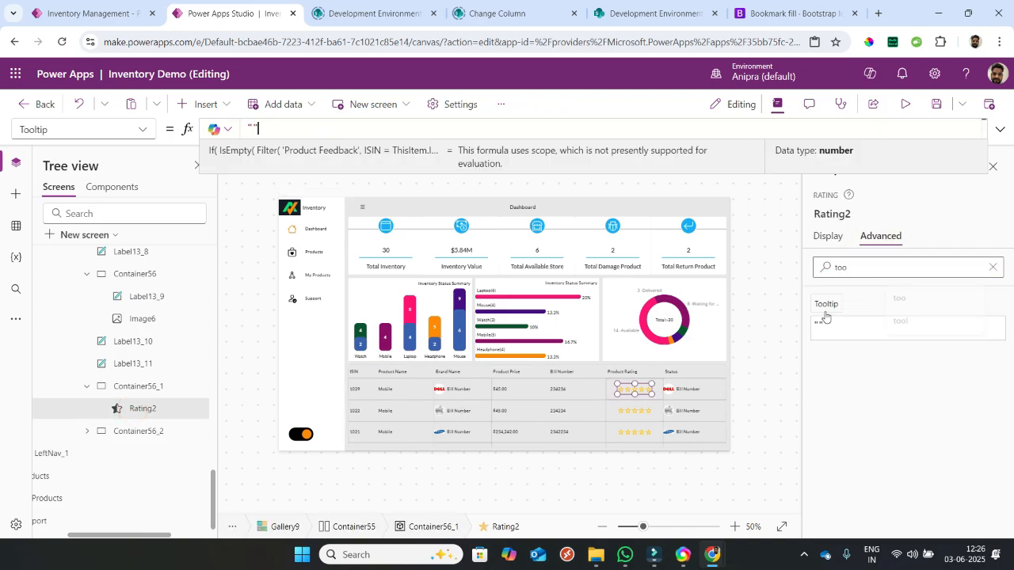
left_click(1000, 129)
left_click(386, 229)
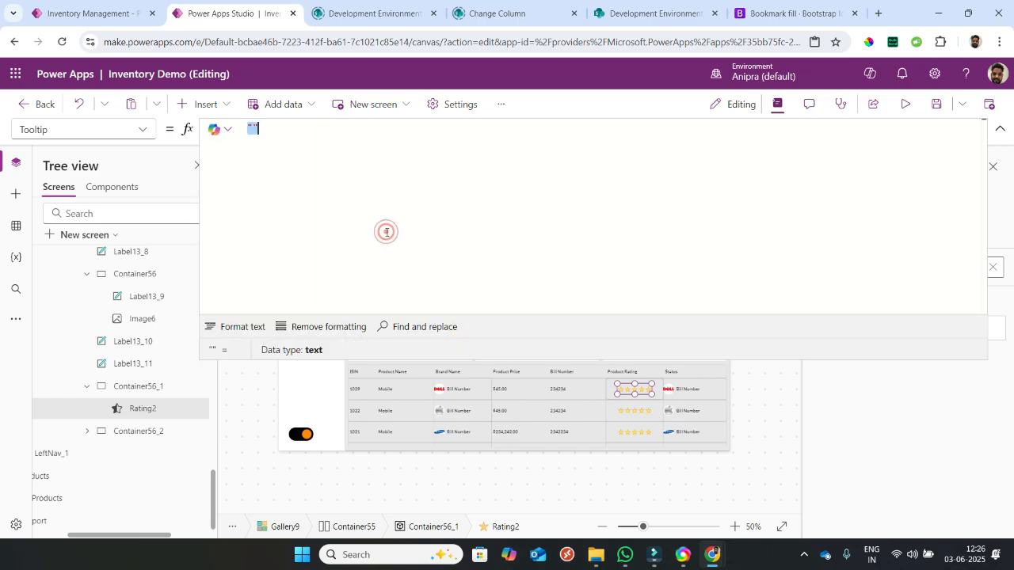
key("ctrl+a")
key("ctrl+v")
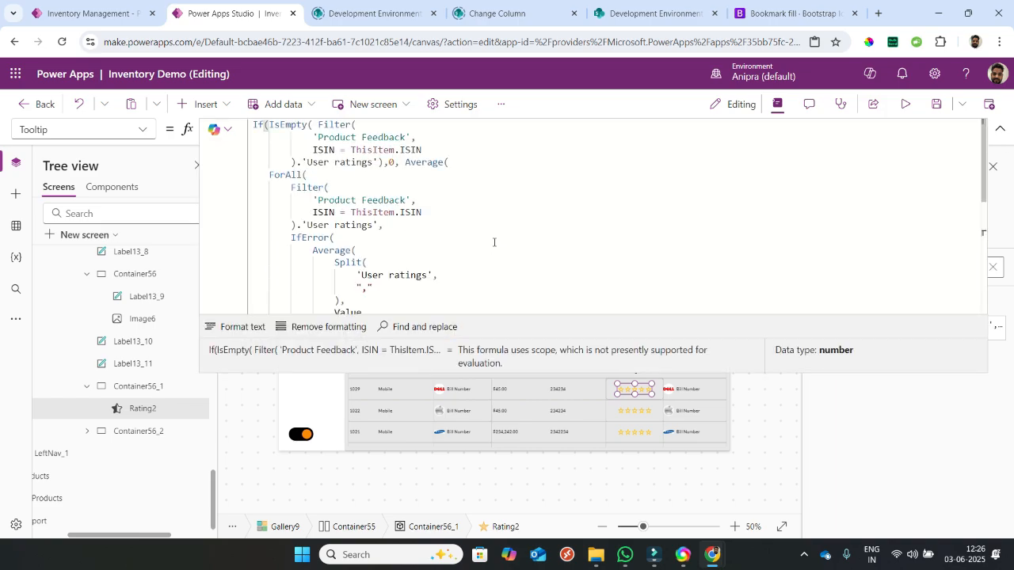
scroll(541, 249, "down", 5)
scroll(542, 248, "up", 5)
- Rename the label in the gallery's Status column as lbl_Status_2
left_click(701, 389)
double_click(160, 450)
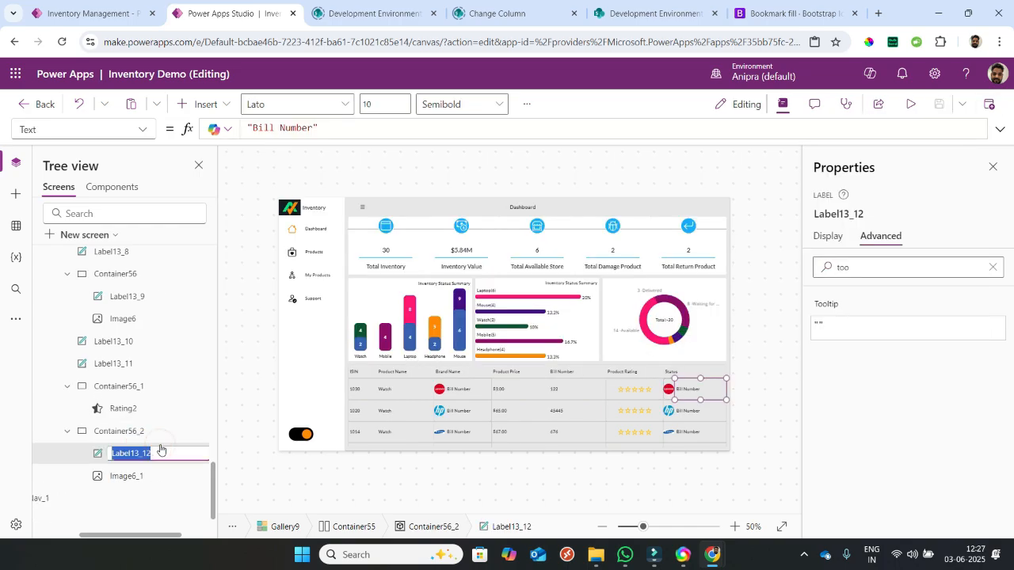
type("lbl_Status_2")
key("Return")
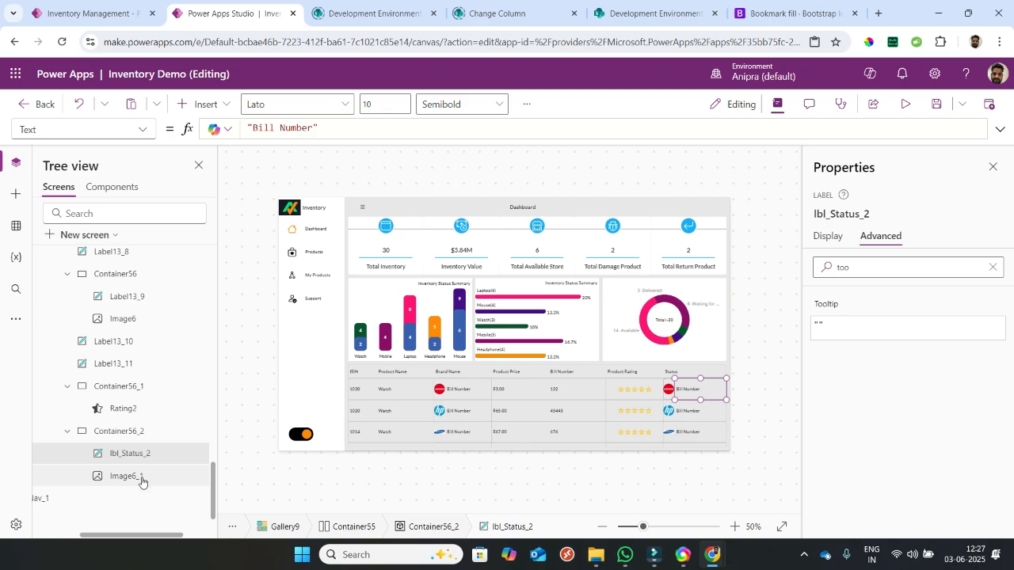
- Delete the logo image Image6_1 from the Status column container and insert a classic button in that container
right_click(142, 480)
left_click(181, 325)
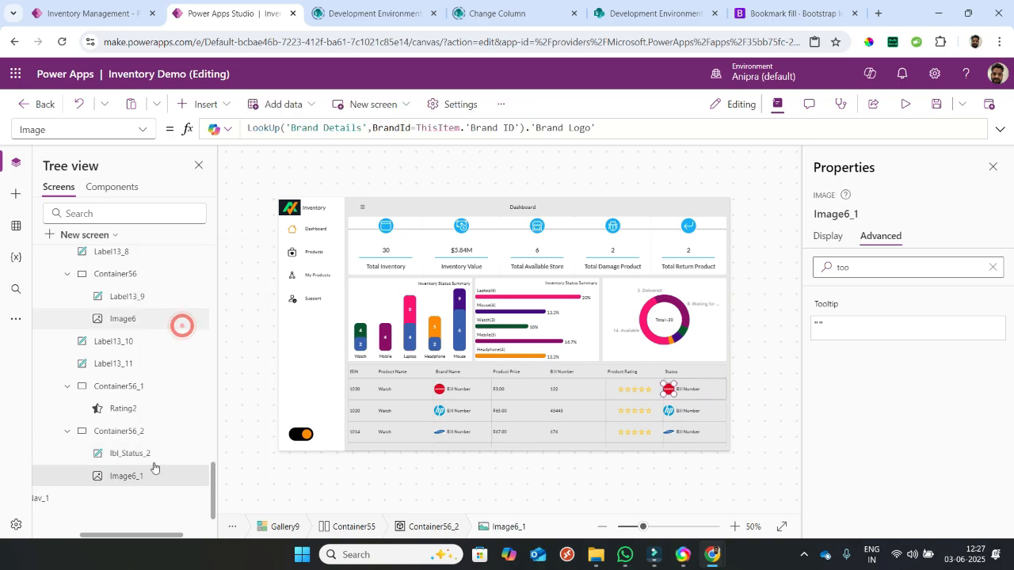
left_click(203, 104)
left_click(240, 133)
type("b")
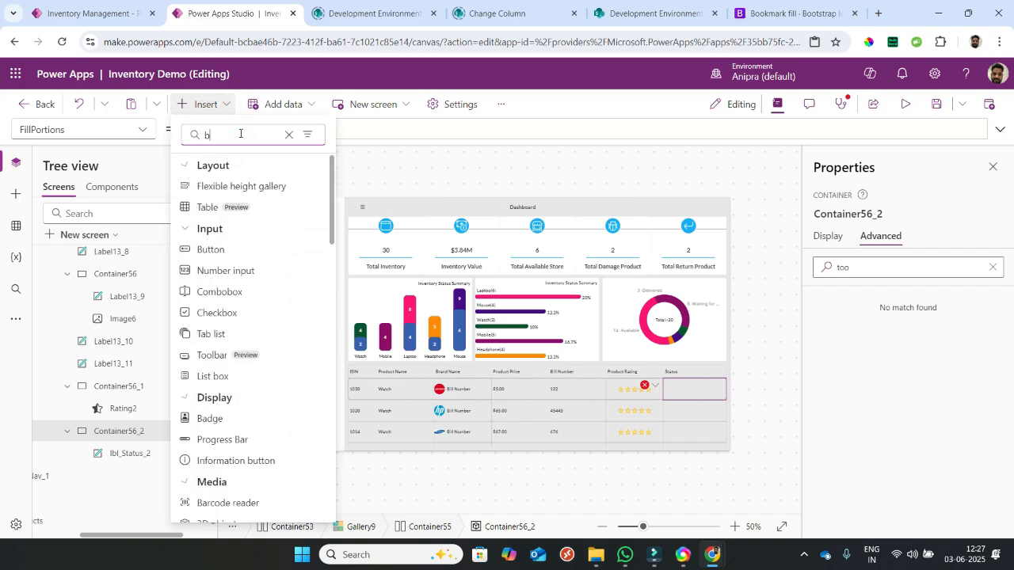
type("ut")
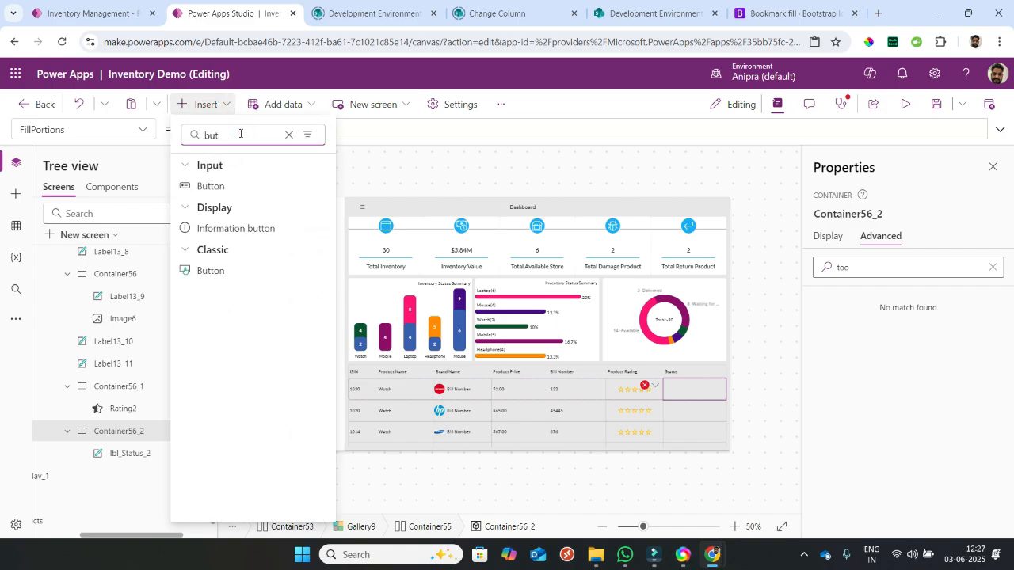
left_click(241, 269)
- Set the width of the Status column button to Parent.Width*85%
left_click(925, 384)
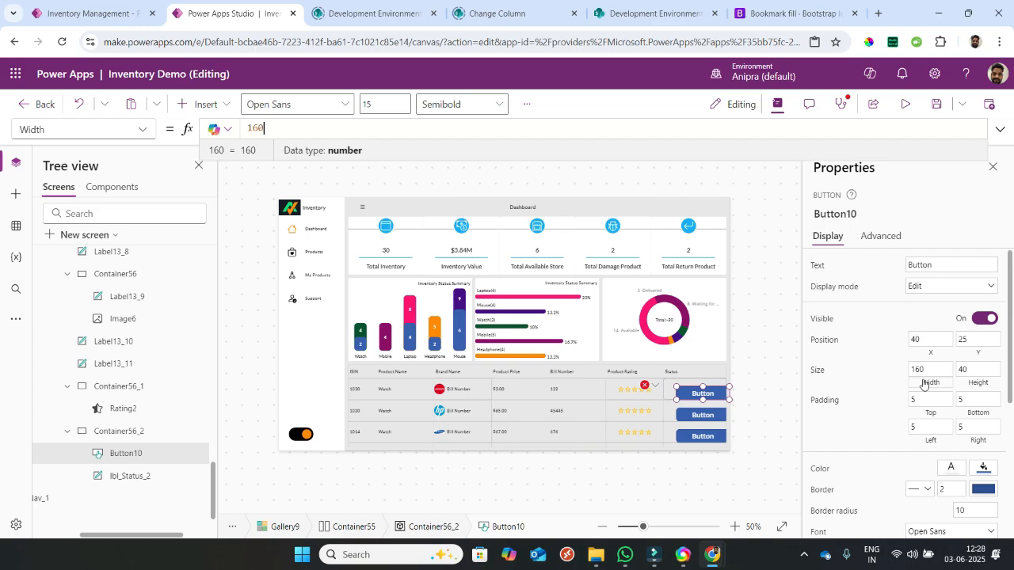
key("ctrl+a")
type("pare")
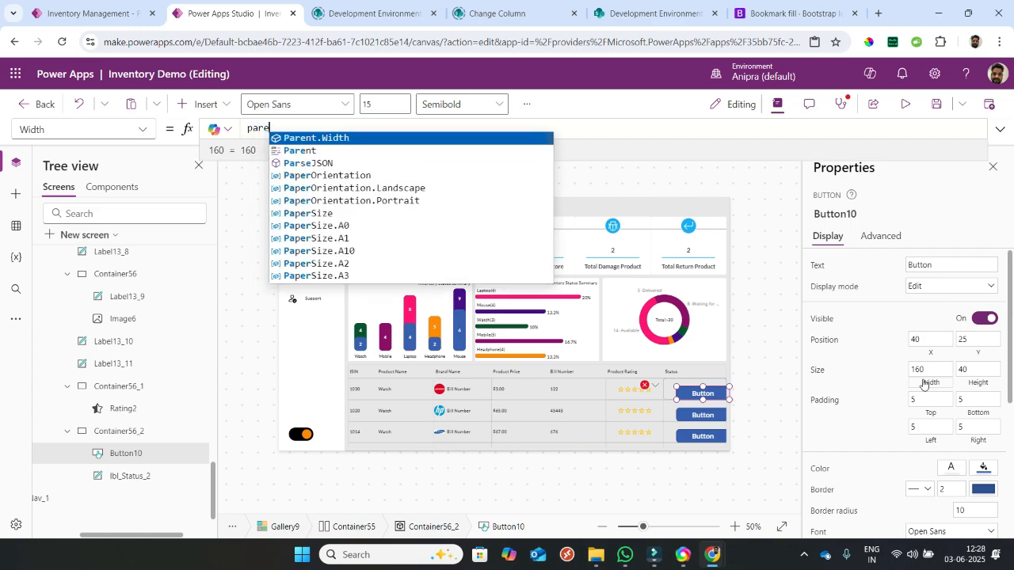
key("Tab")
type("*85%")
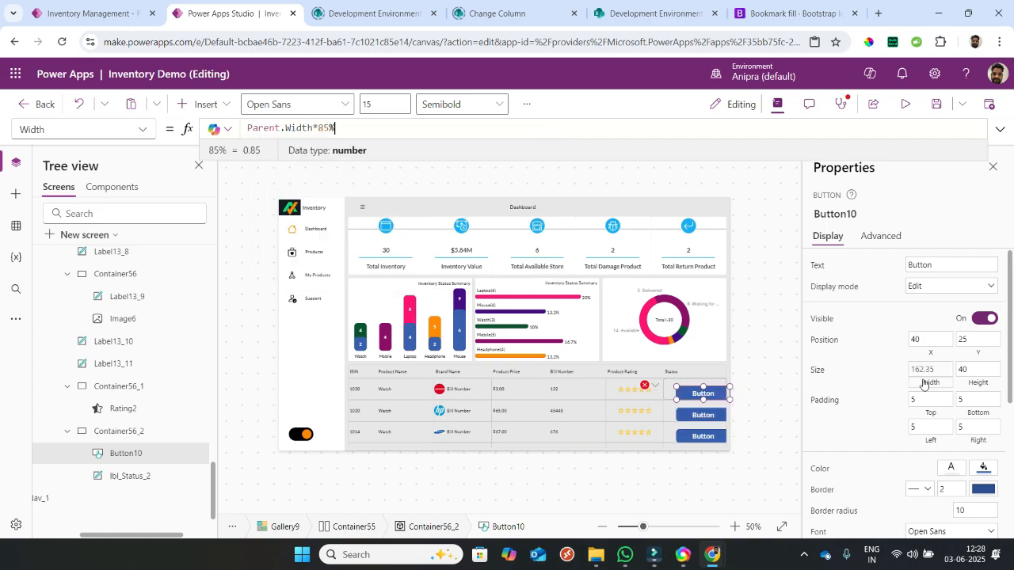
- Set the height of the Status column button to Parent.Height*55%
left_click(970, 384)
key("ctrl+a")
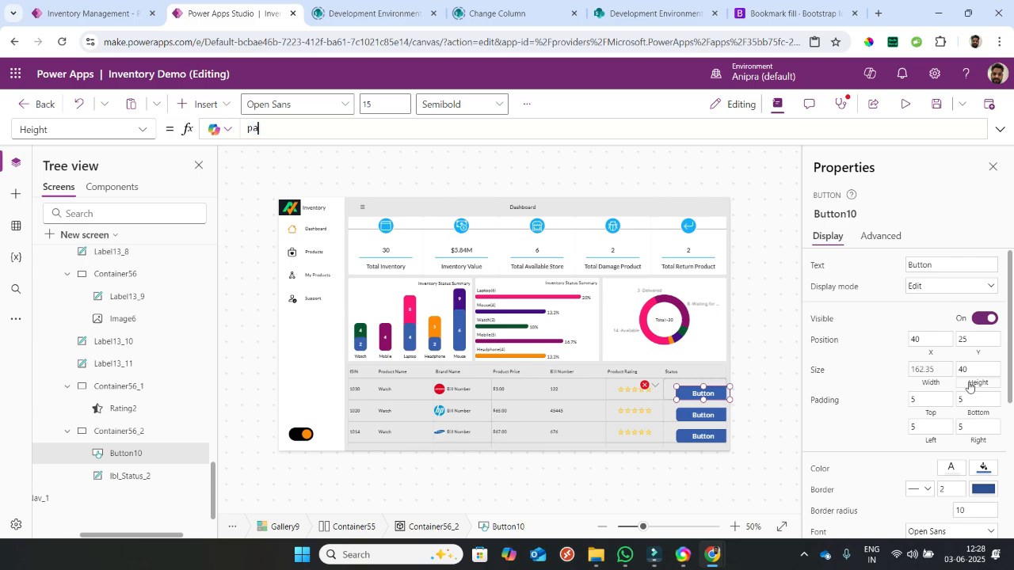
type("pa")
key("Tab")
type("*")
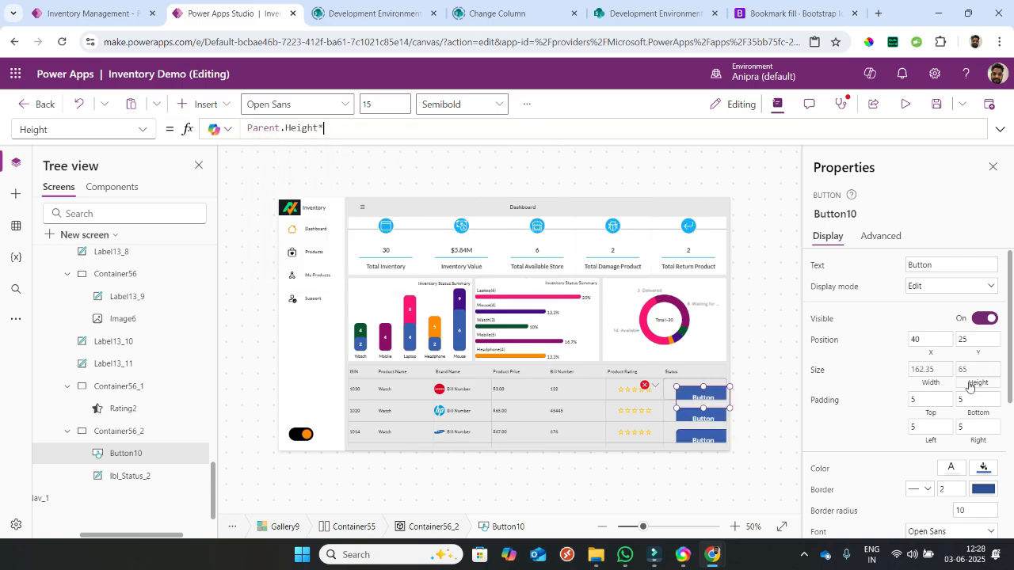
type("55%")
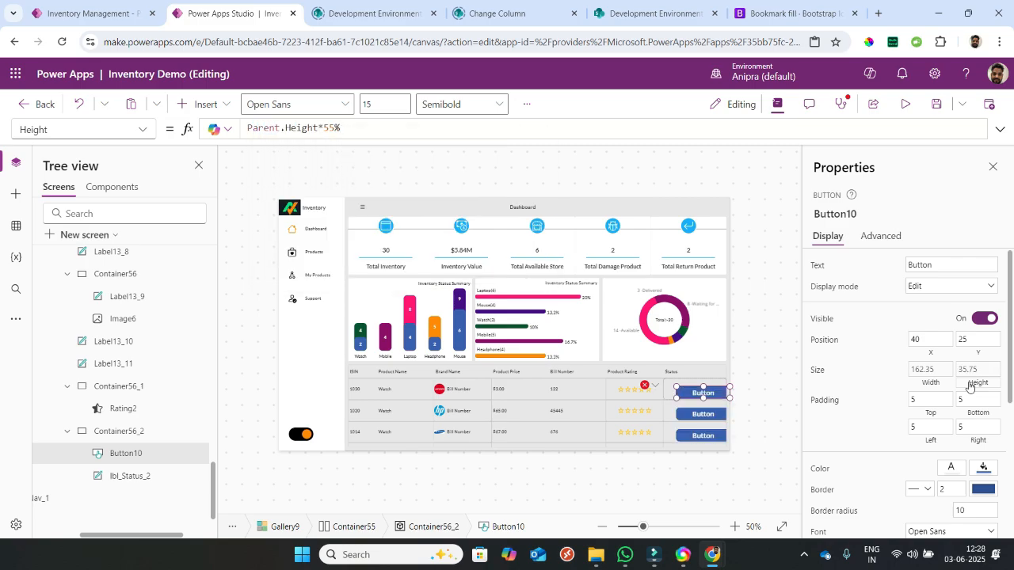
- Center the Status column button horizontally by setting its X to (Parent.Width-Self.Width)/2
left_click(935, 356)
key("ctrl+a")
type("(pare")
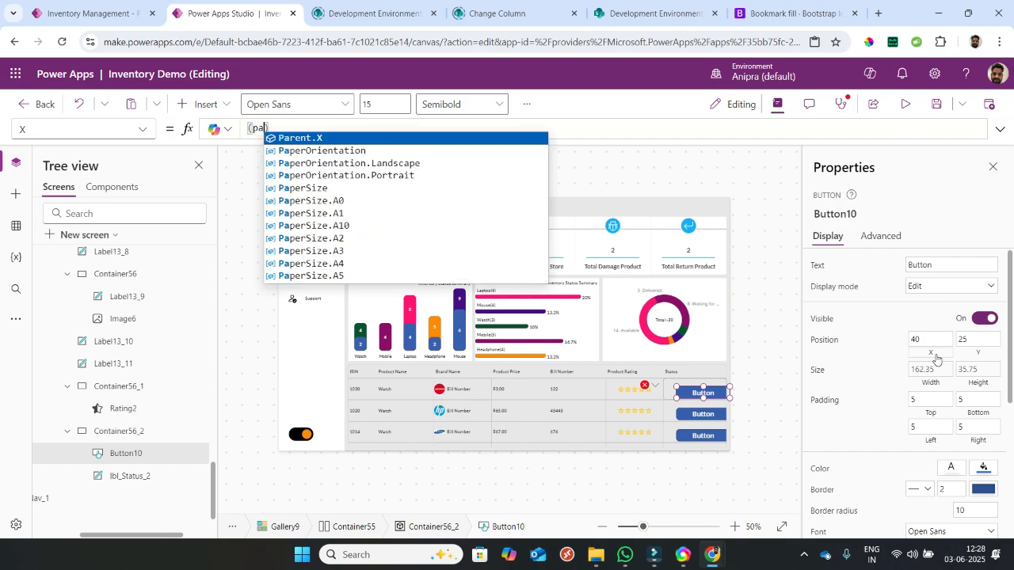
type("nt.")
type("width-self")
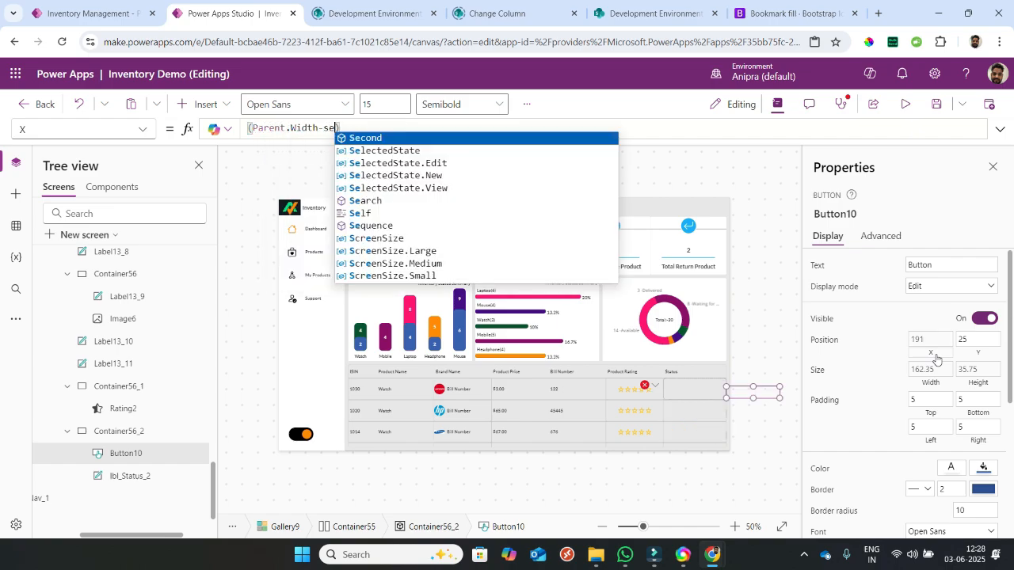
type(".Width)/.2")
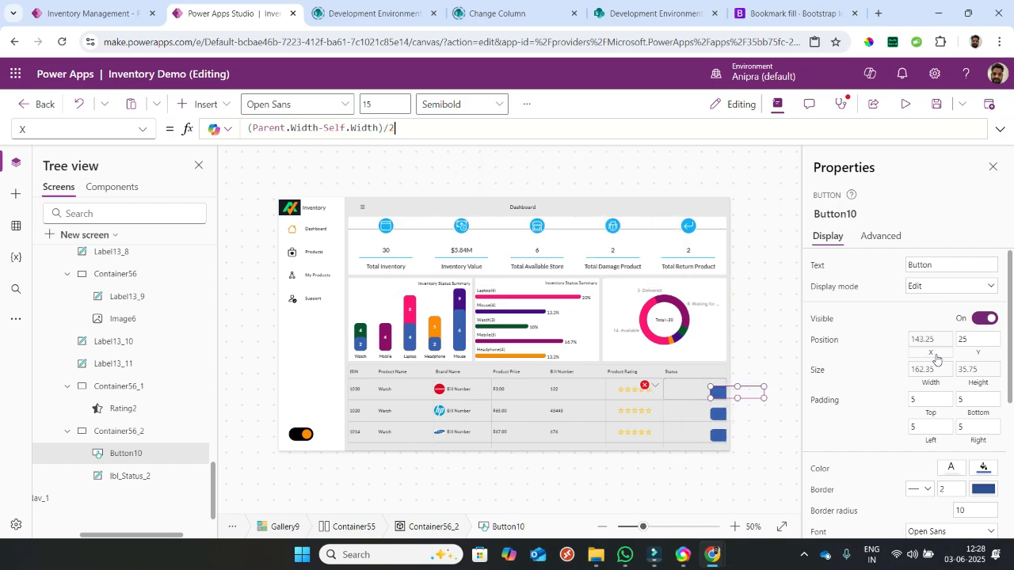
- Set the Status column button's Y to (Parent.Height-Self.Height)/2 and clear its text
left_click(980, 341)
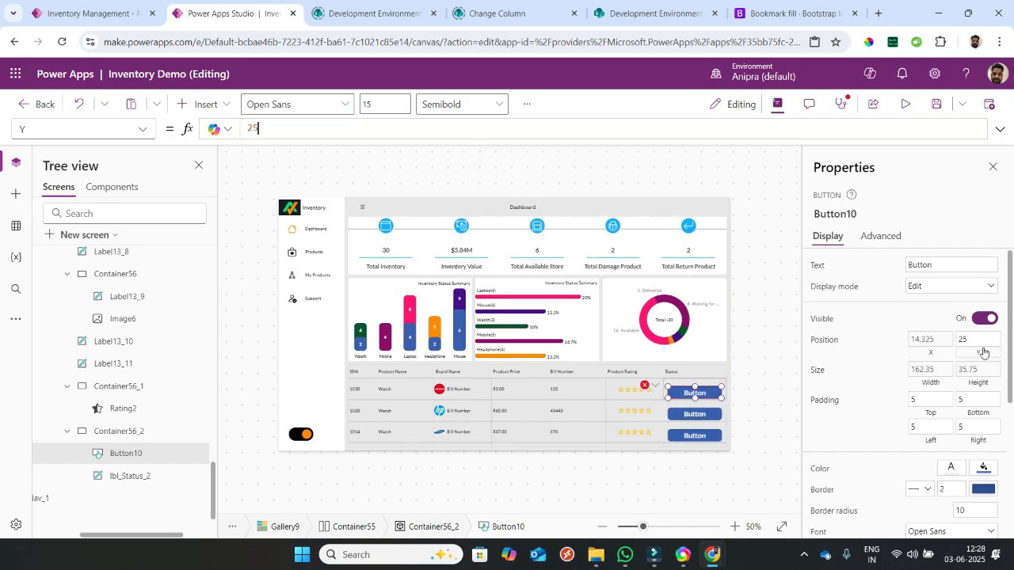
type("(pare")
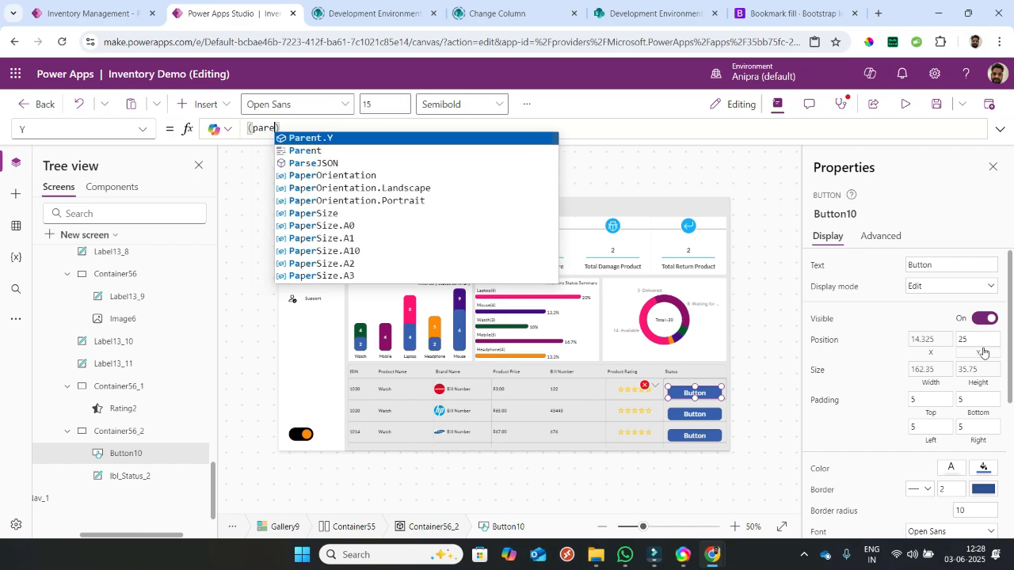
type("nt.Height")
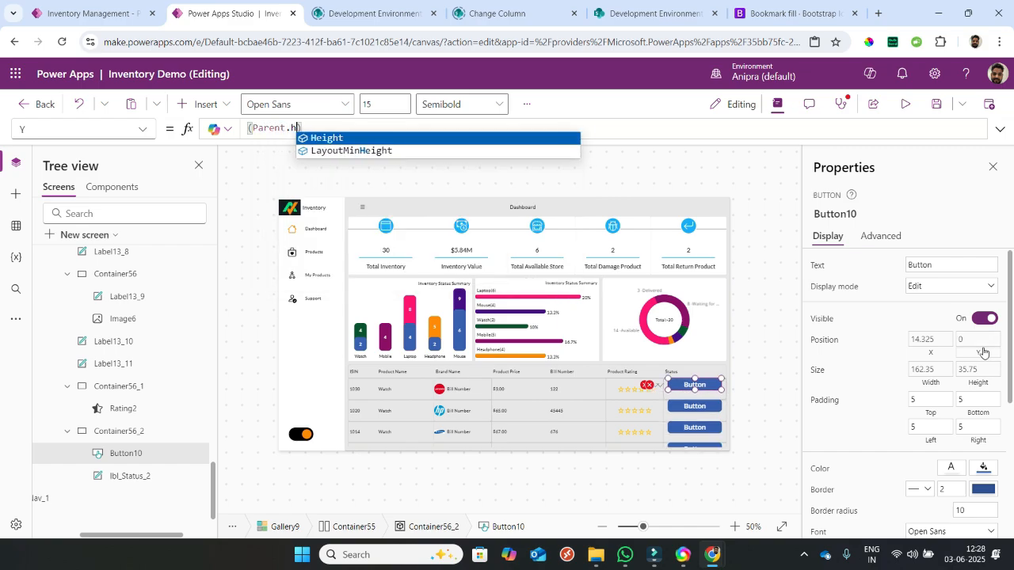
type("-self")
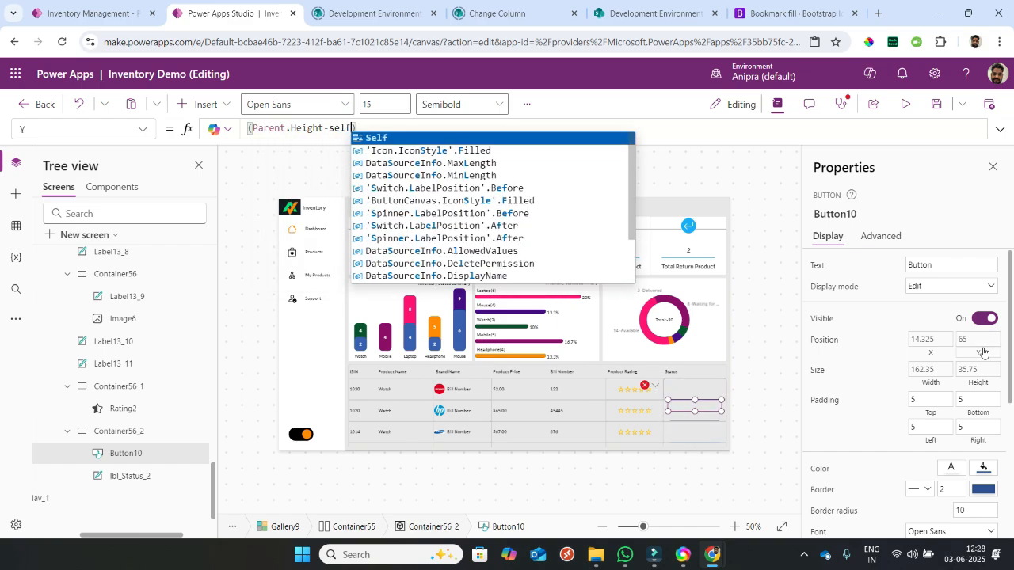
type(".heiight")
key("Right")
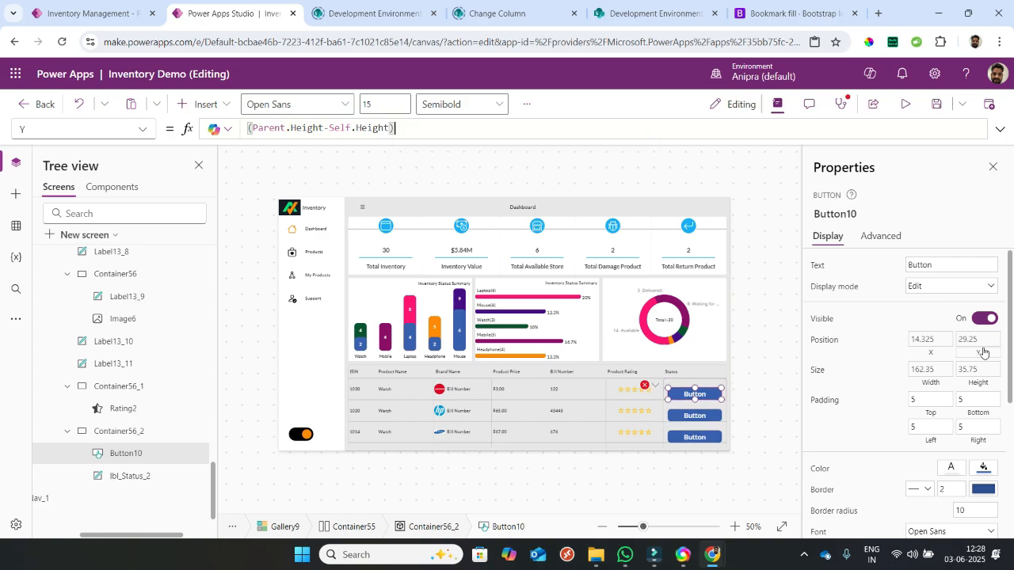
type("/2")
left_click(874, 267)
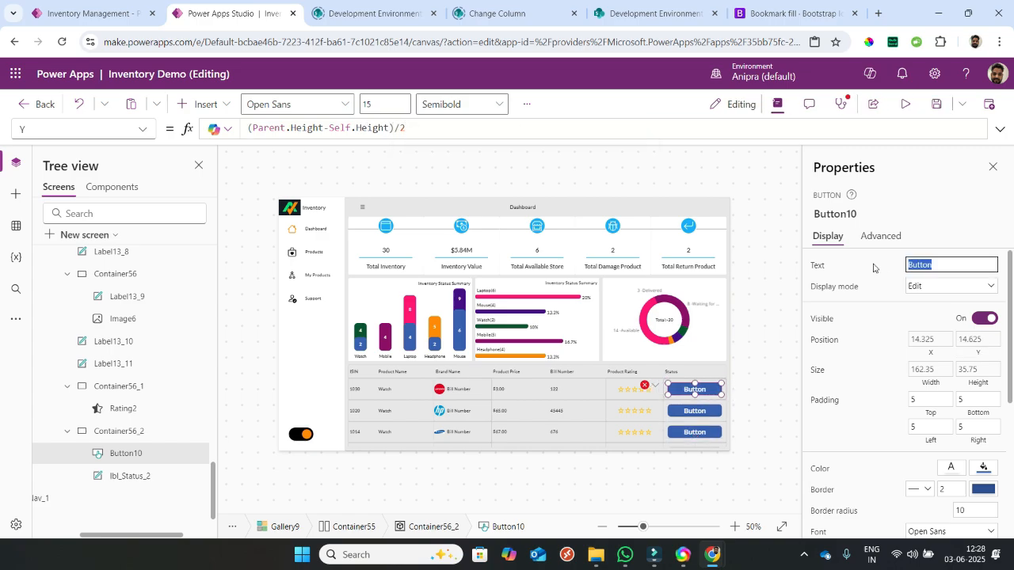
key("BackSpace")
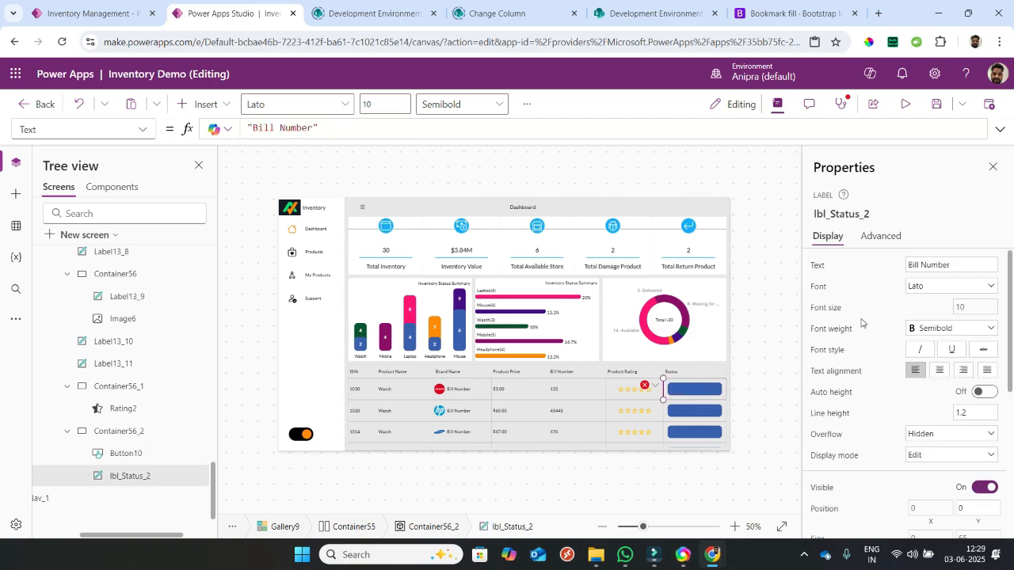
- Set the Text of the lbl_Status_2 label to ThisItem.Status.Value
left_click(813, 267)
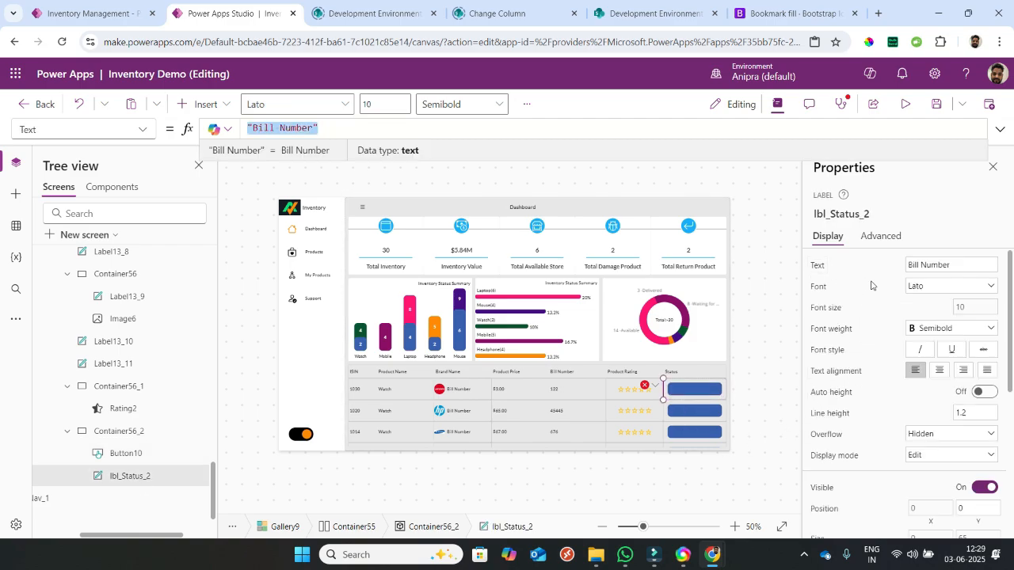
type("ThisItem")
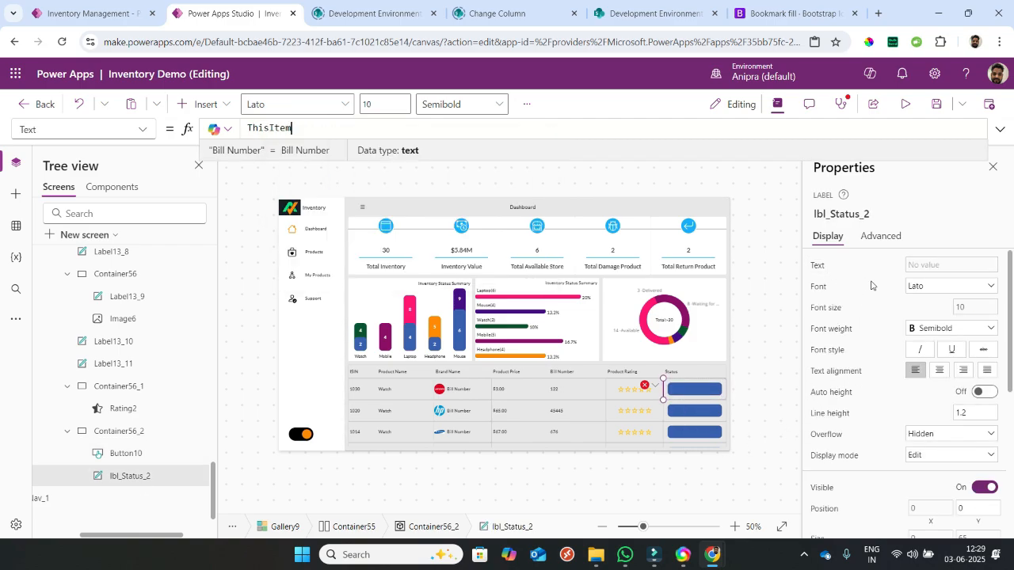
type(".status.v")
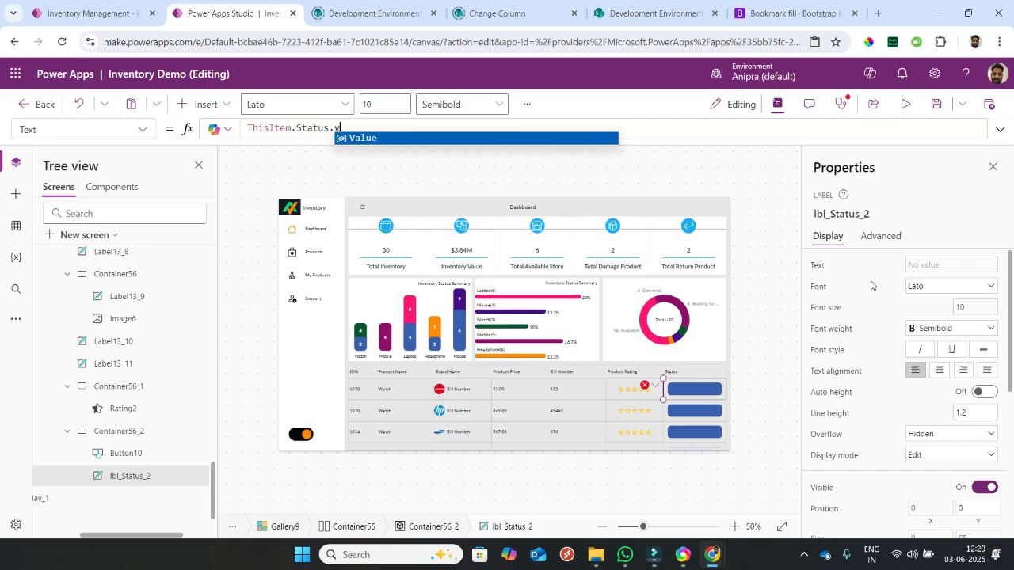
type("alue")
- Match the lbl_Status_2 label's size to the button by setting its width to Button10.Width and height to Button10.Height
scroll(874, 317, "down", 3)
left_click(928, 408)
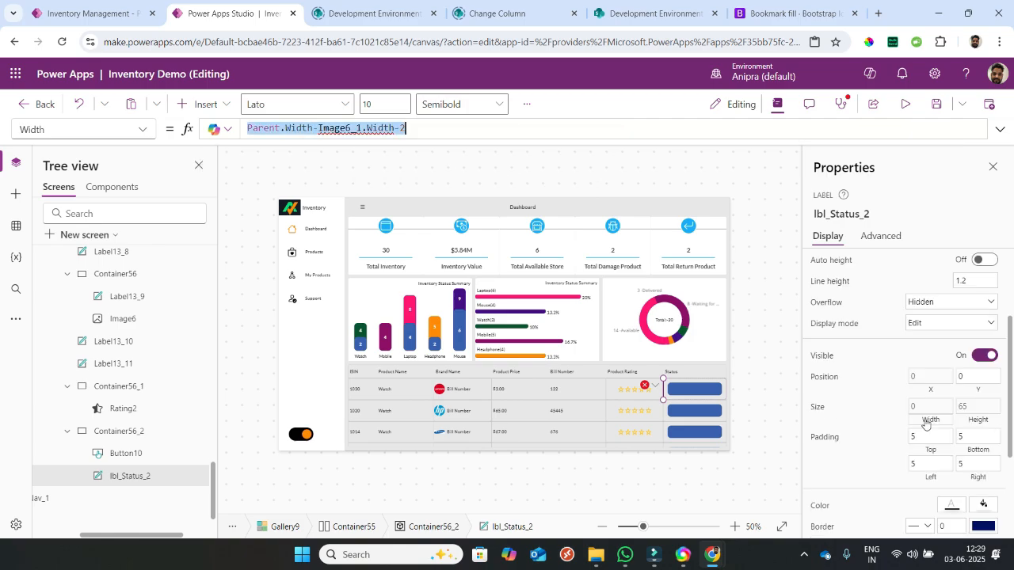
type("butt")
key("Tab")
type(".wi")
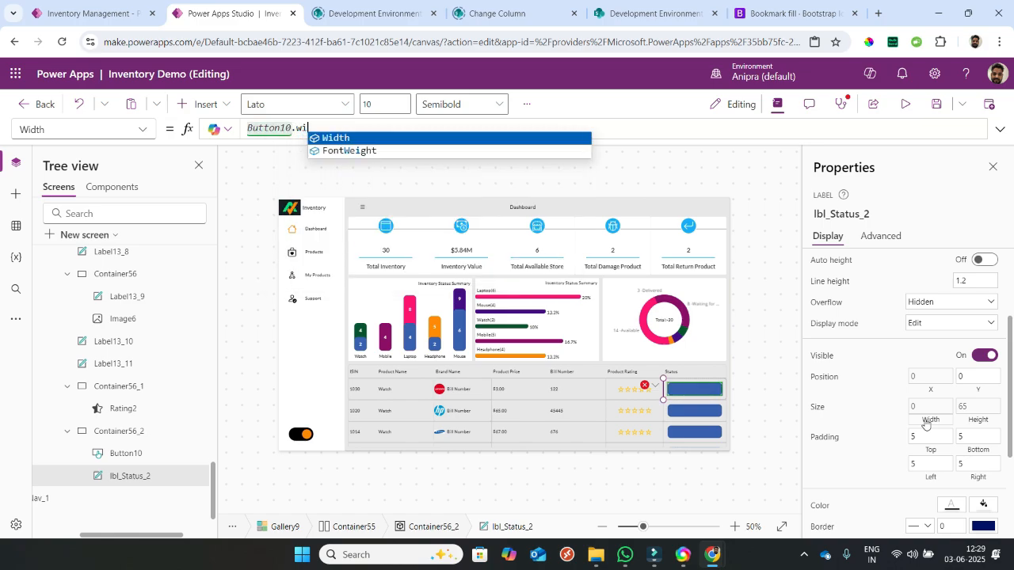
key("Tab")
left_click(982, 424)
type("buto")
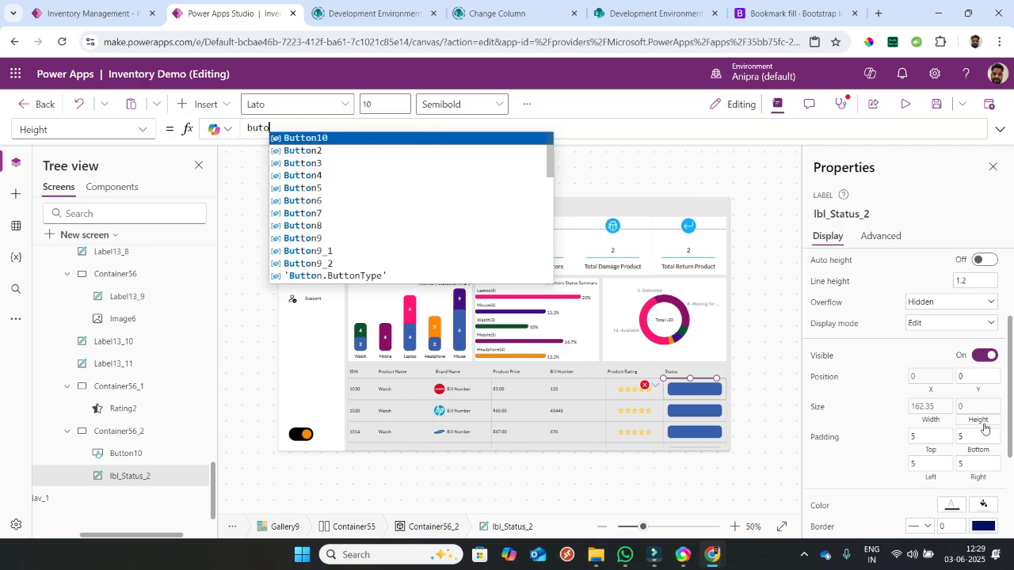
key("Tab")
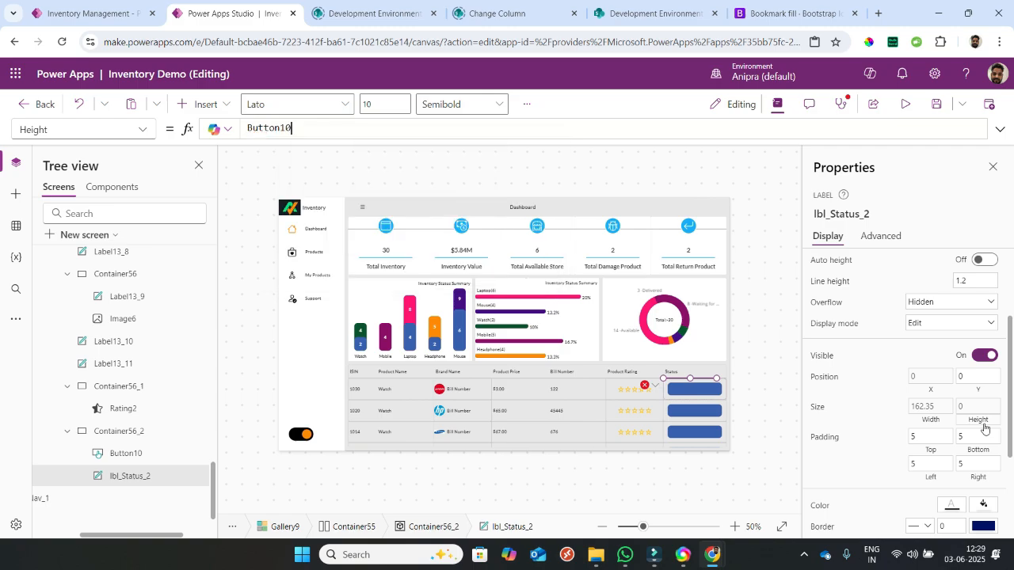
type(".hei")
key("Tab")
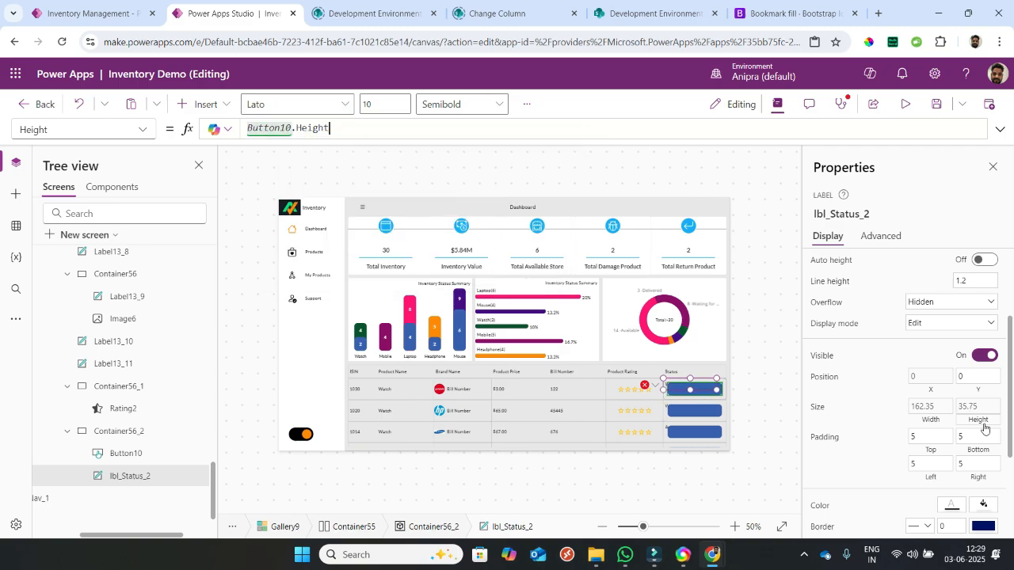
- Align the lbl_Status_2 label with the button by setting its X to Button10.X and Y to Button10.Y
left_click(925, 388)
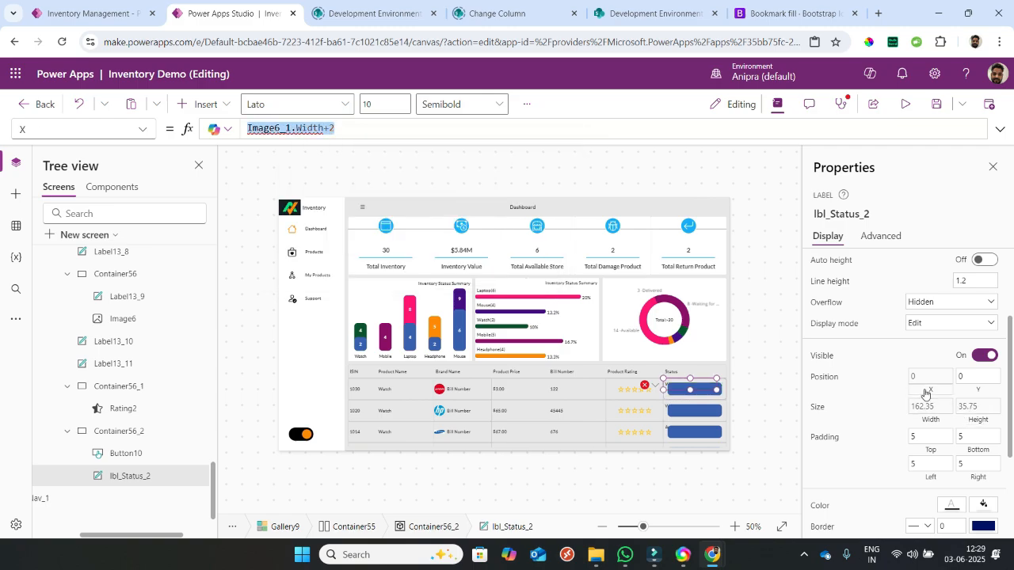
type("butt")
key("Tab")
type(".c")
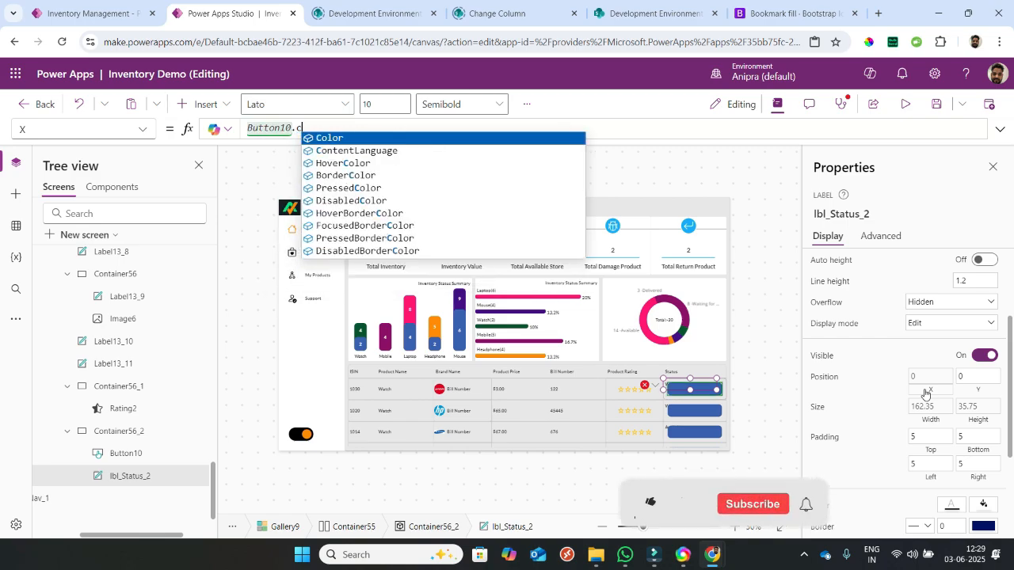
key("BackSpace")
type("X")
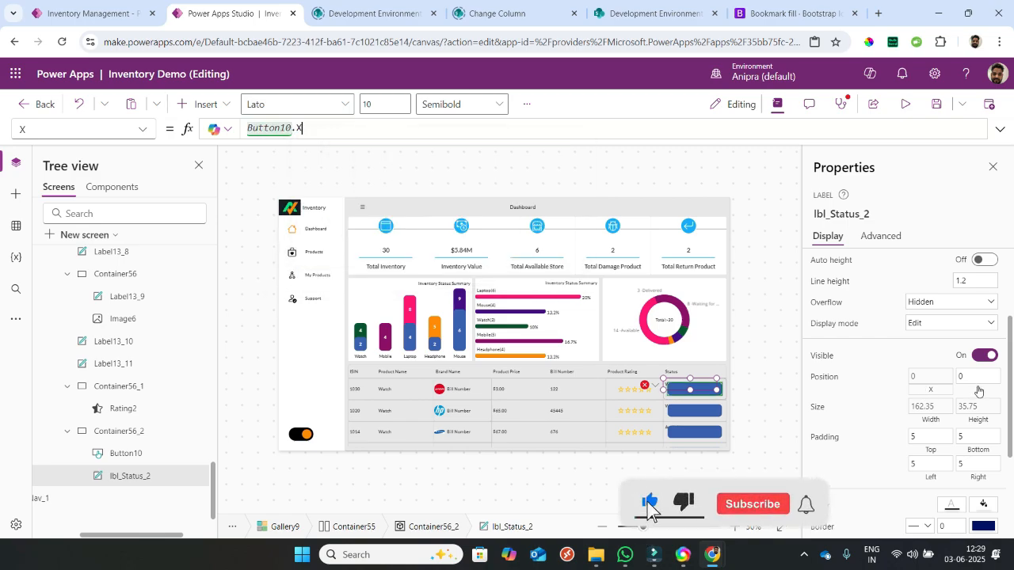
left_click(978, 388)
type("buto")
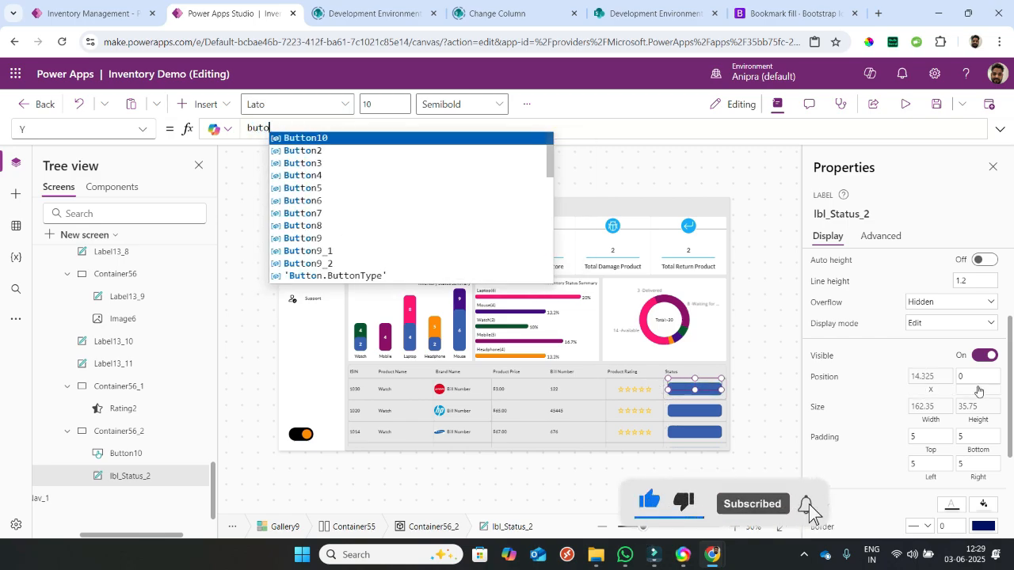
key("Tab")
type(".y")
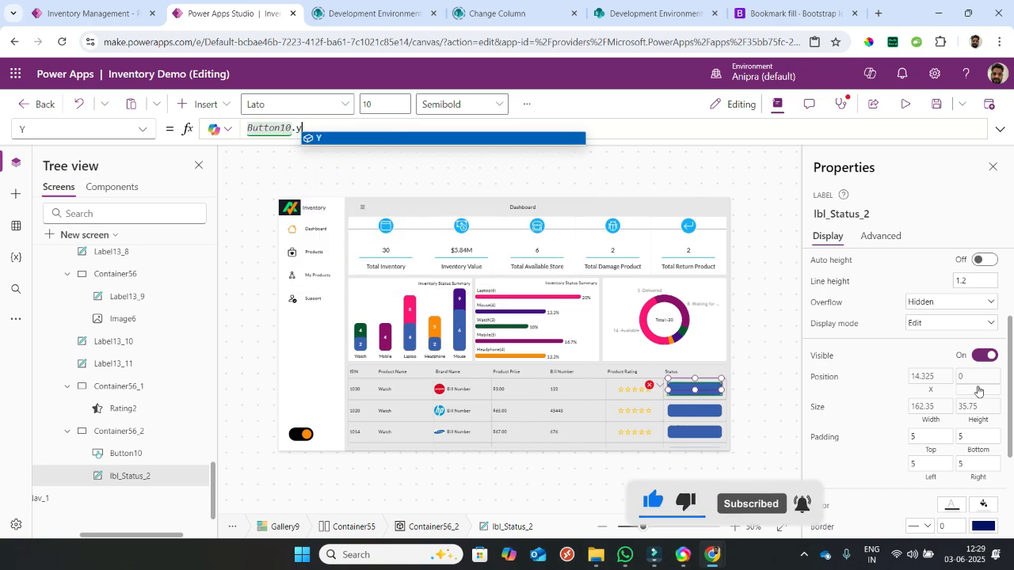
- Replace Button10's Fill with the copied ColorFade(Switch(Text(lbl_Status_2.Text), …), 80%) formula that assigns an RGBA color to each status
left_click(126, 454)
left_click(144, 130)
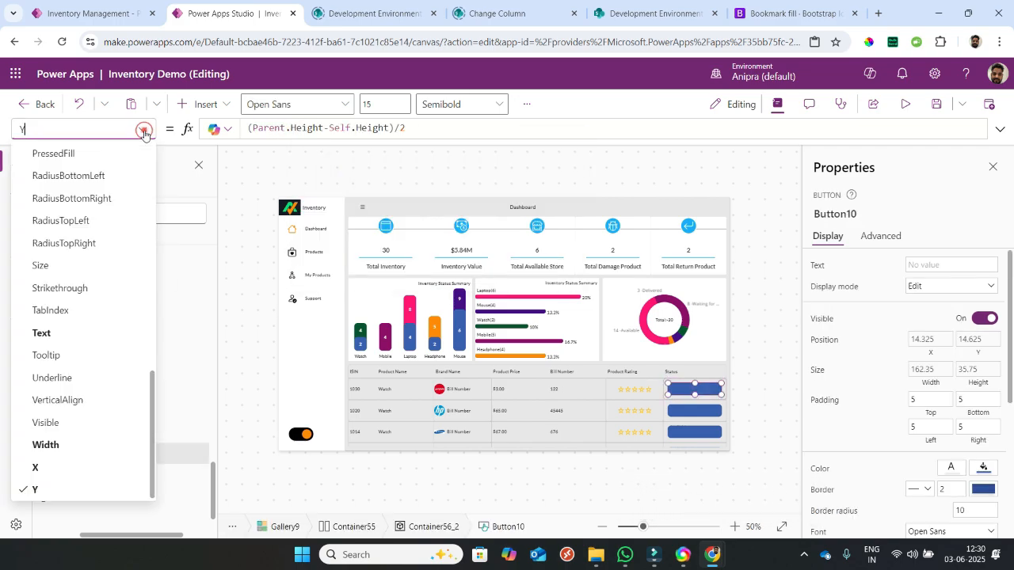
scroll(70, 381, "up", 3)
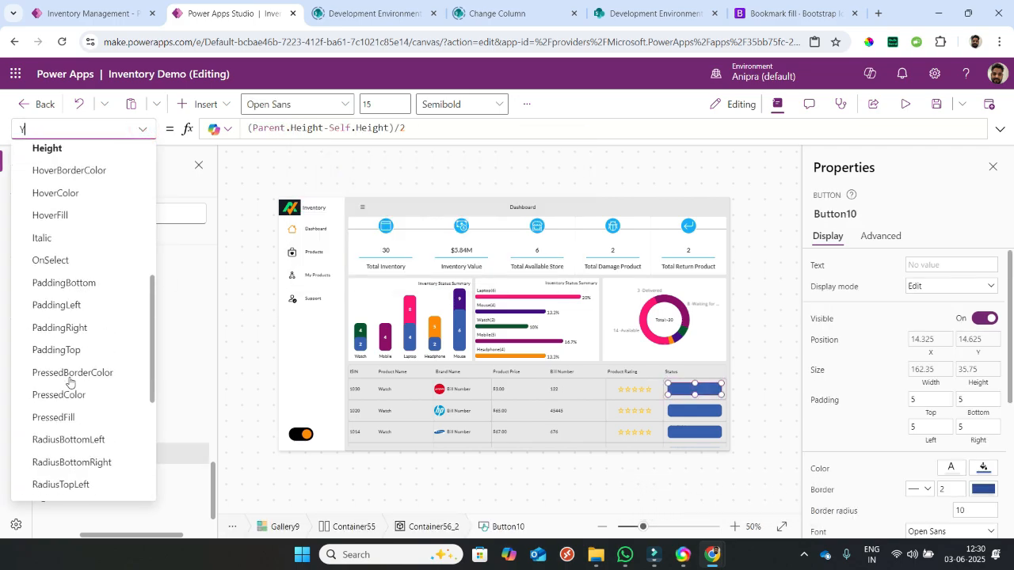
scroll(77, 261, "up", 2)
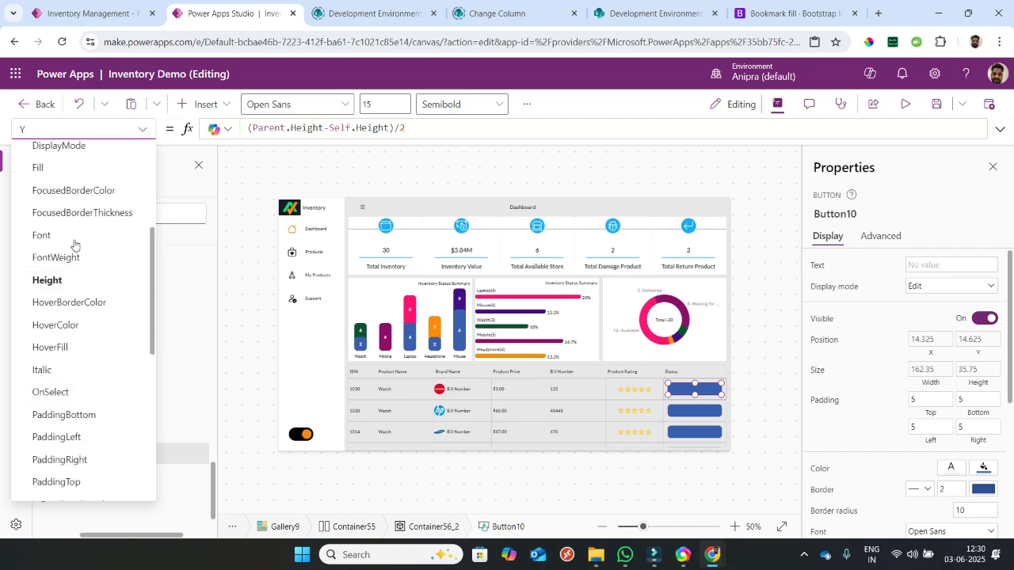
left_click(38, 167)
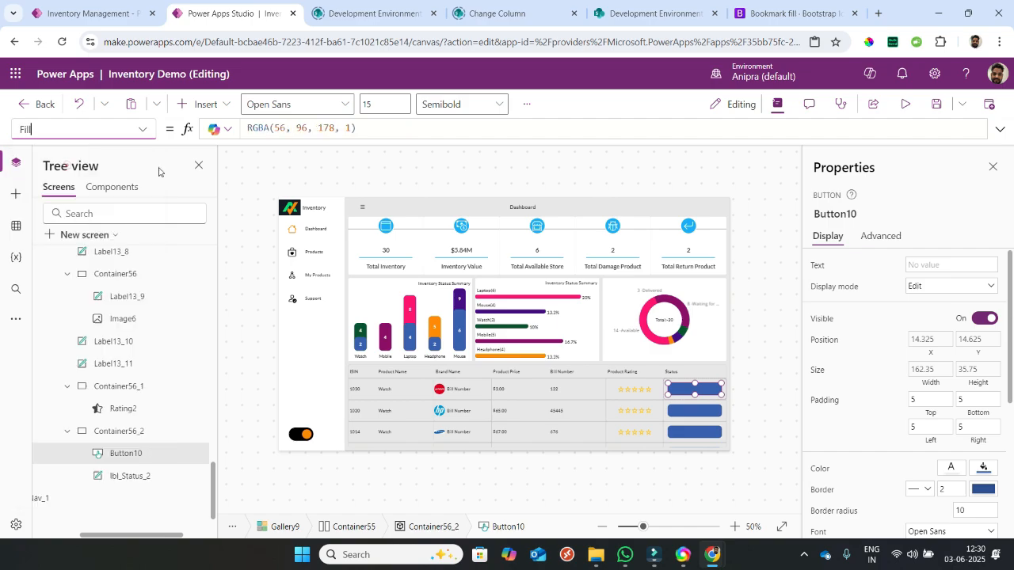
left_click(1002, 131)
key("ctrl+a")
key("ctrl+v")
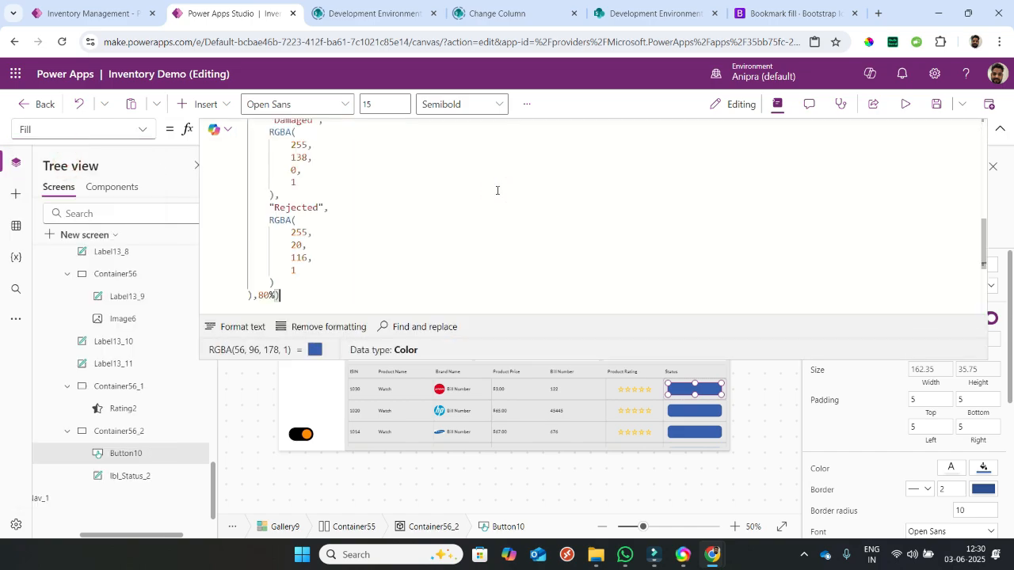
scroll(498, 190, "up", 10)
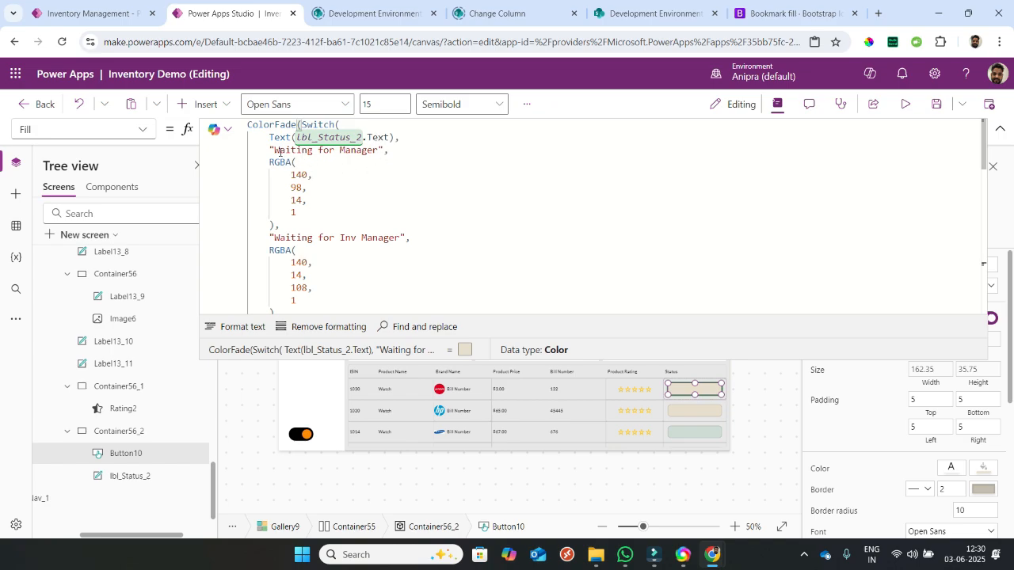
scroll(365, 283, "down", 1)
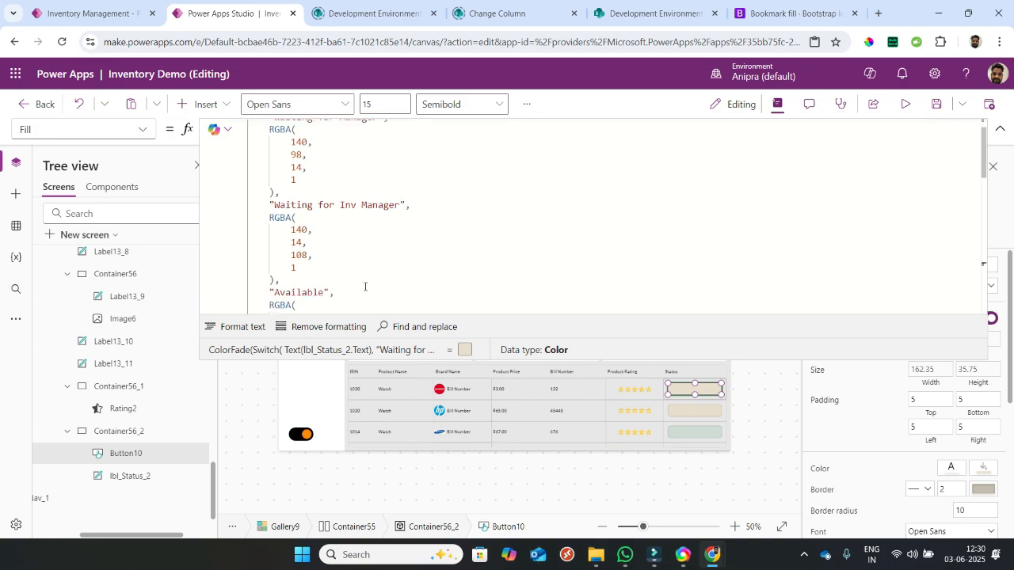
scroll(304, 260, "down", 10)
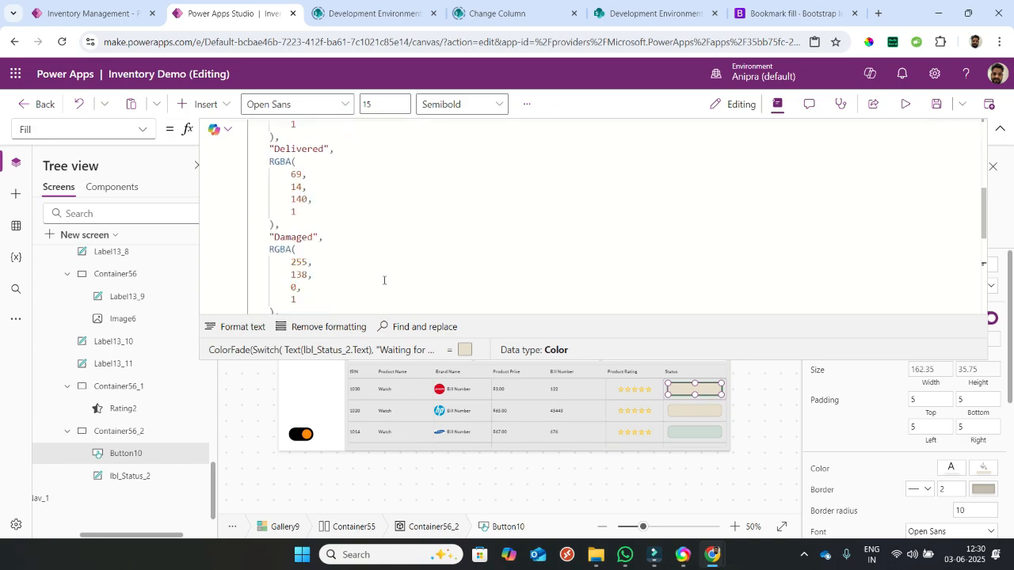
- Set the lbl_Status_2 label's Color to the Switch formula that assigns an RGBA color to each status
left_click(128, 476)
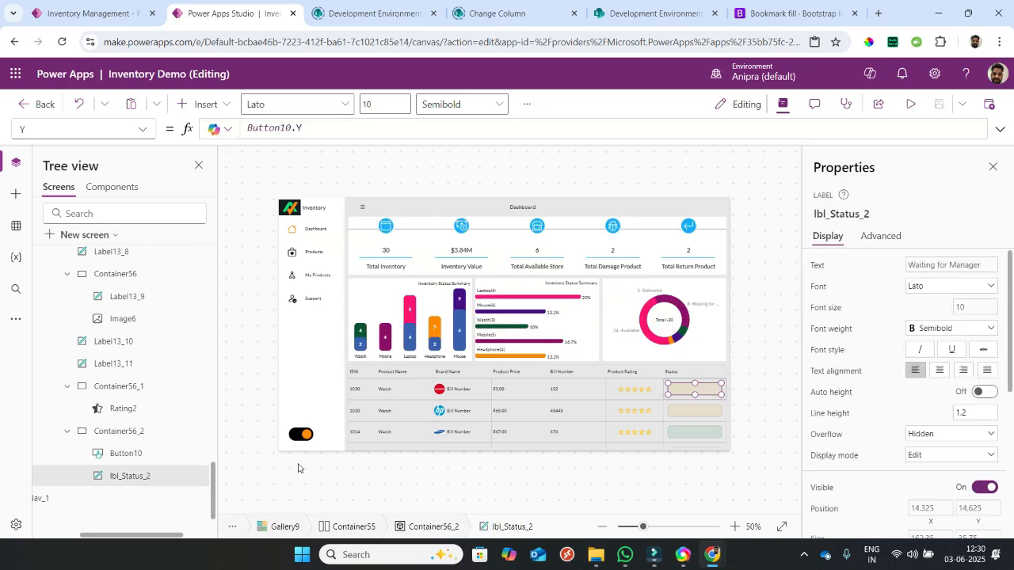
scroll(896, 412, "down", 5)
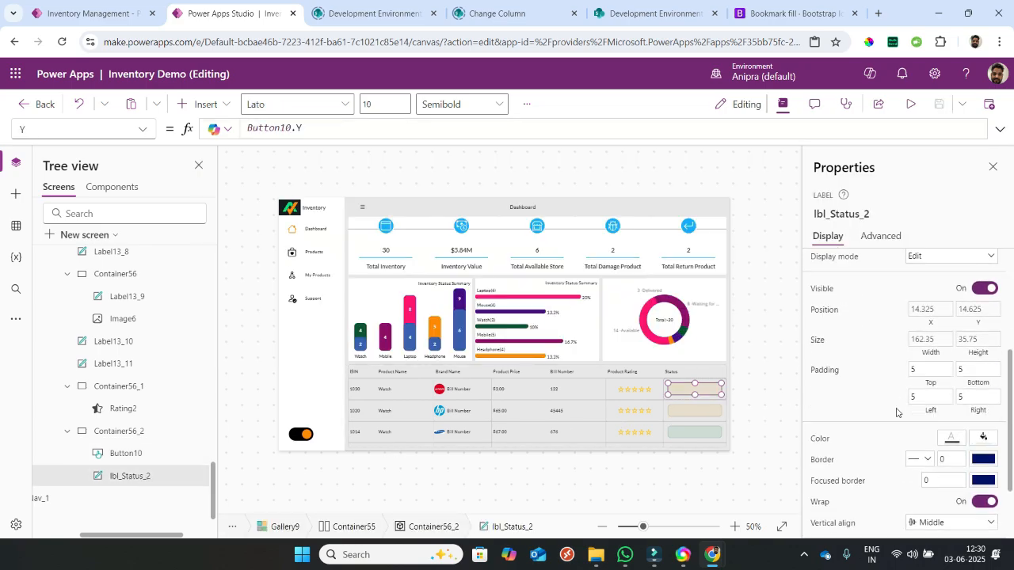
left_click(821, 380)
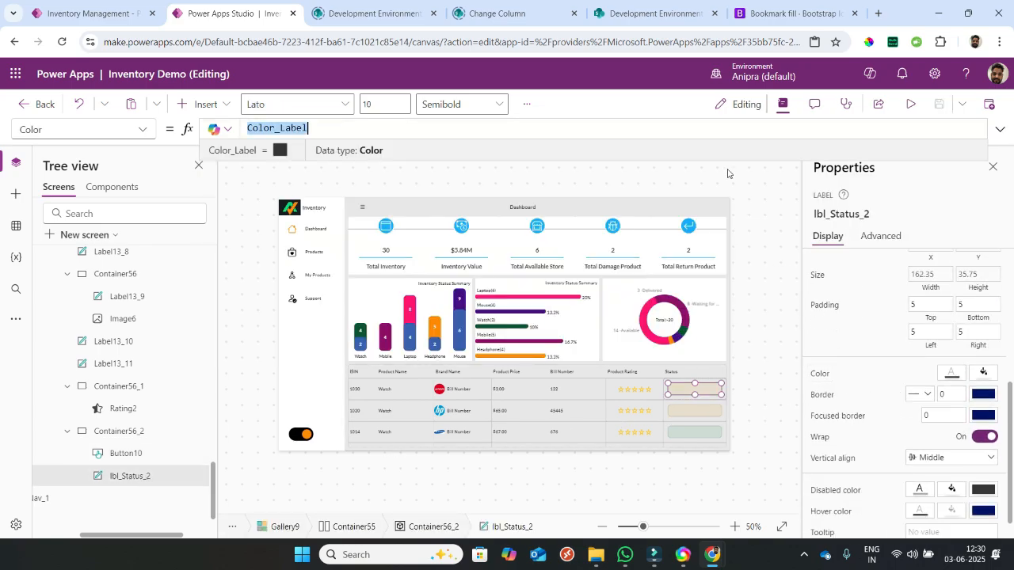
left_click(1000, 130)
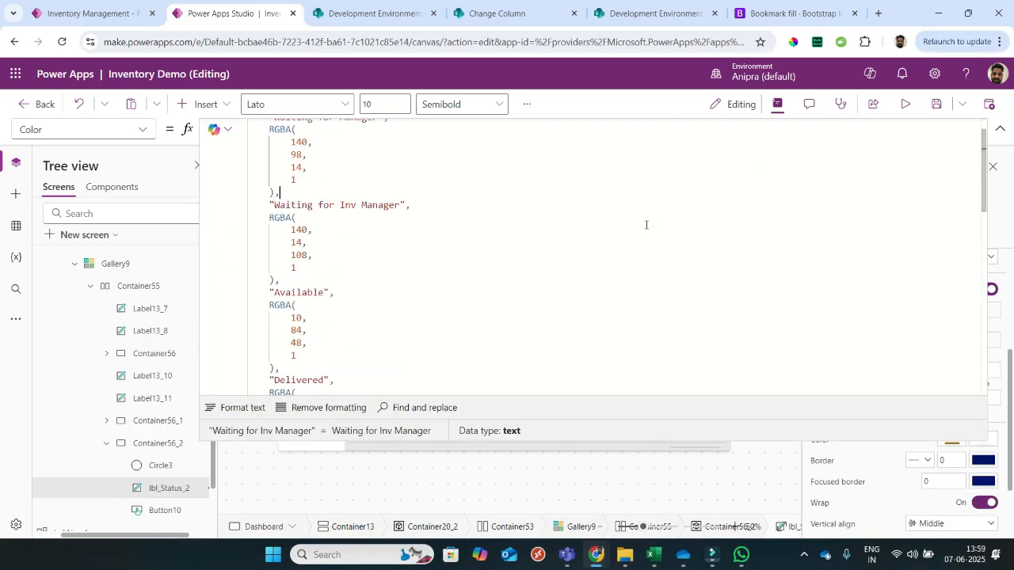
scroll(645, 225, "down", 5)
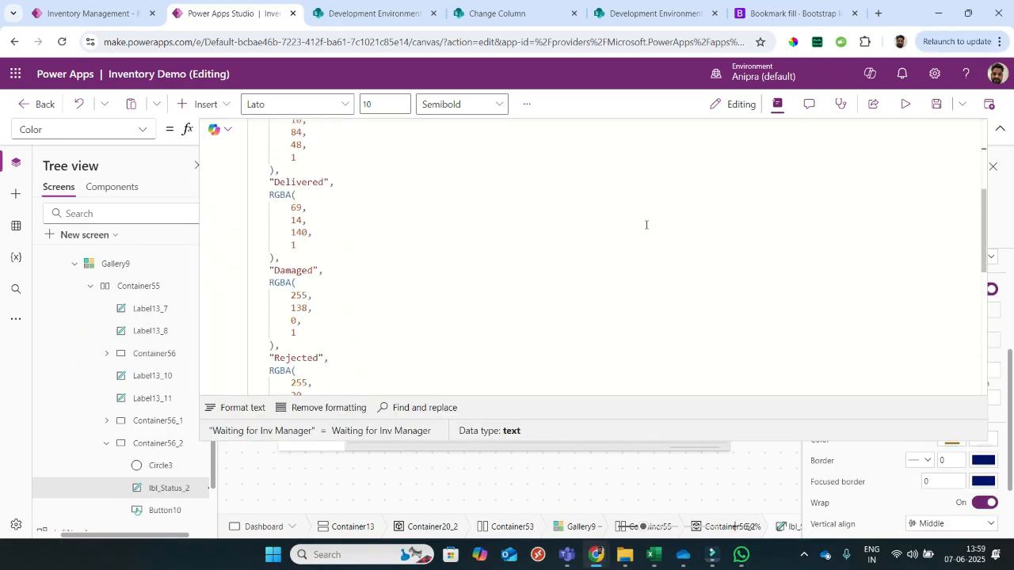
scroll(646, 225, "down", 3)
scroll(646, 225, "up", 8)
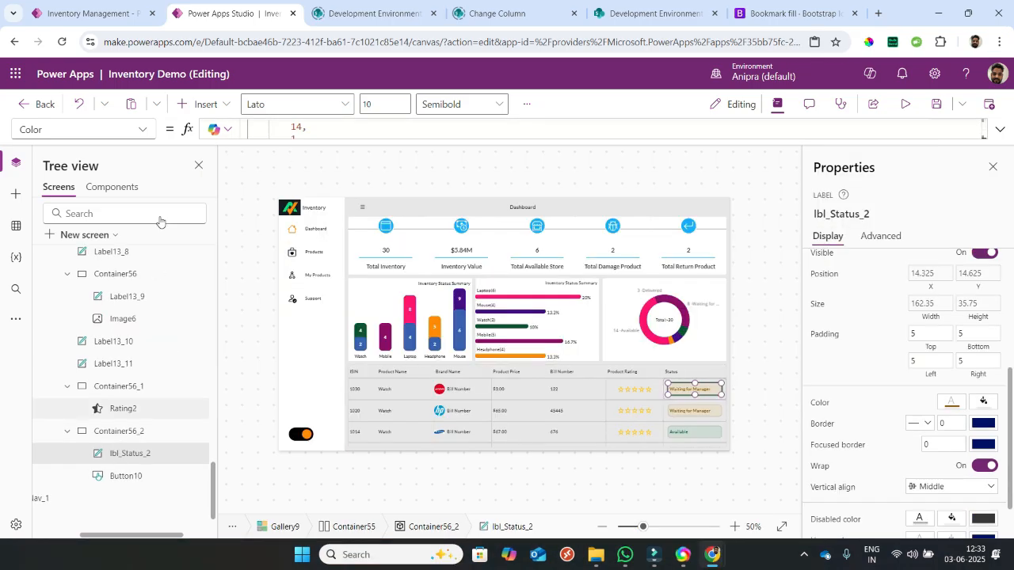
- Insert a circle shape into the gallery's status container, Container56_2
left_click(200, 104)
left_click(251, 136)
type("circ")
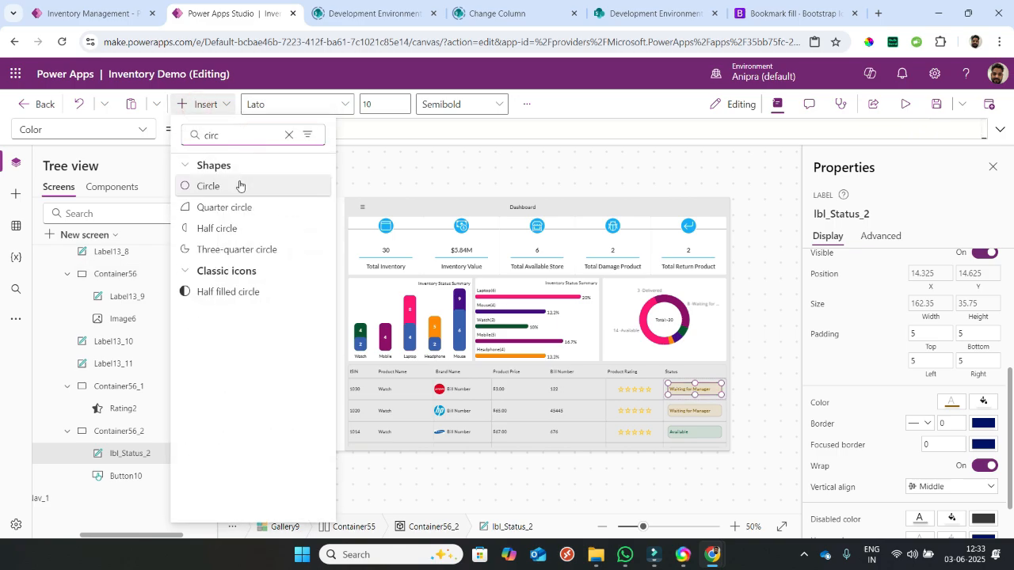
left_click(242, 186)
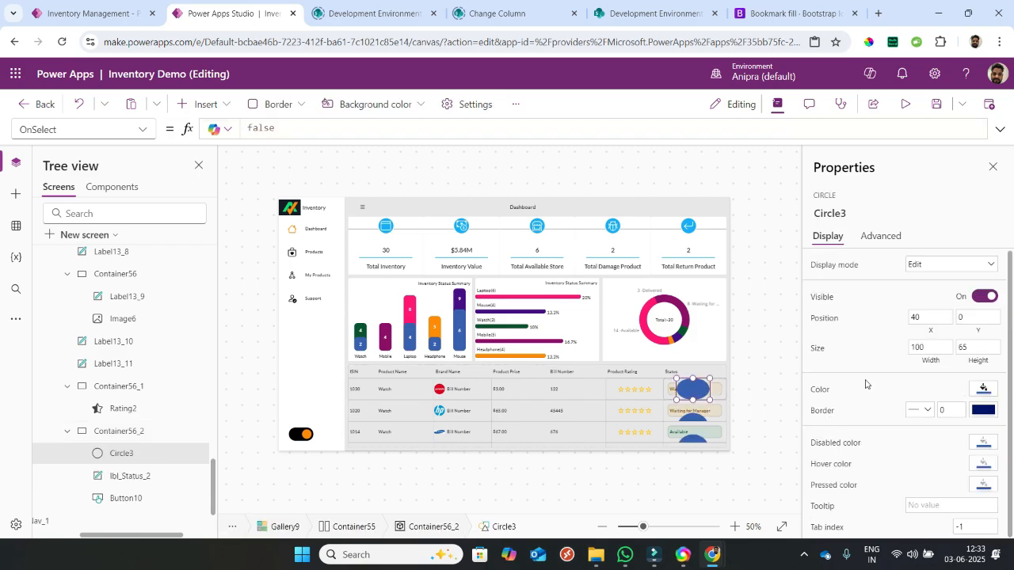
- Set the circle's height to 12 and its width to Self.Height
left_click(974, 356)
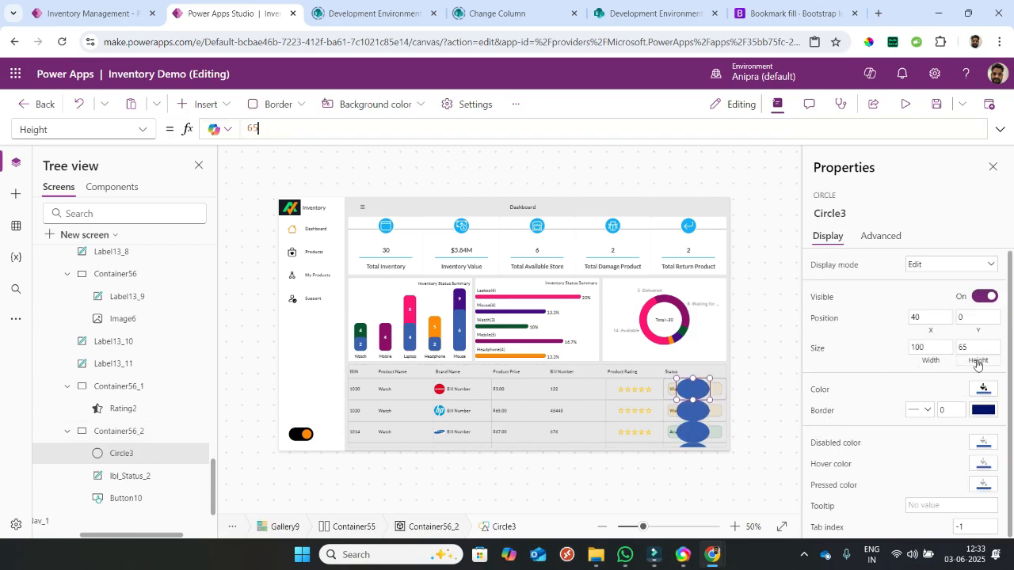
type("12")
left_click(931, 361)
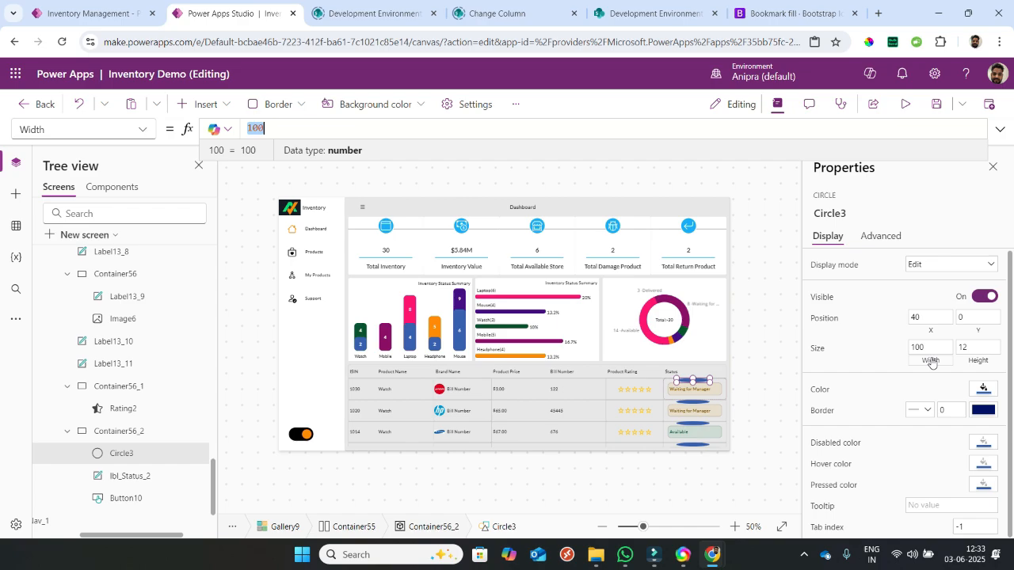
type("Self.he")
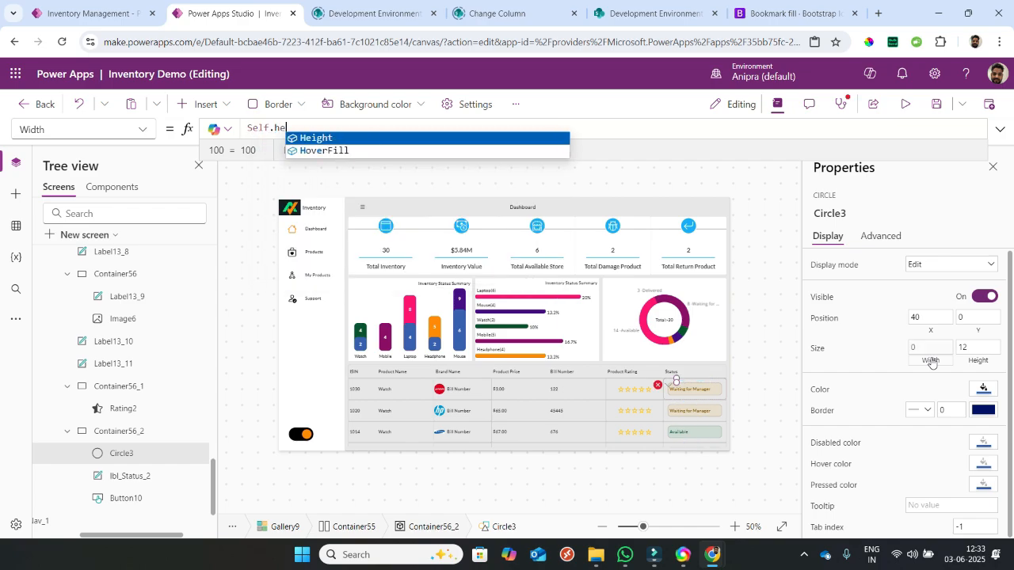
key("Tab")
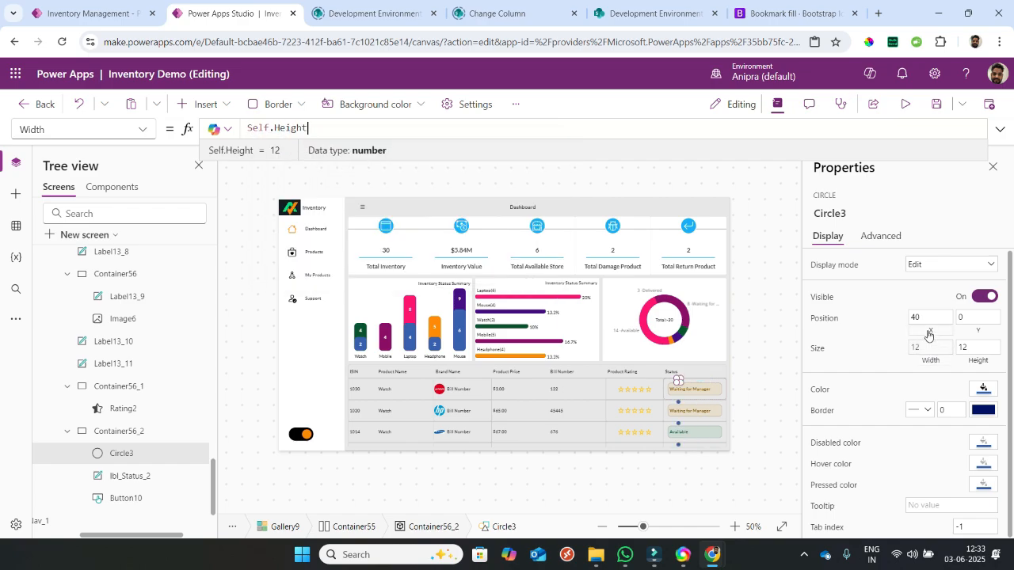
- Offset the circle from the status button's edge by setting its X to Button10.X+5
left_click(929, 336)
type("[p")
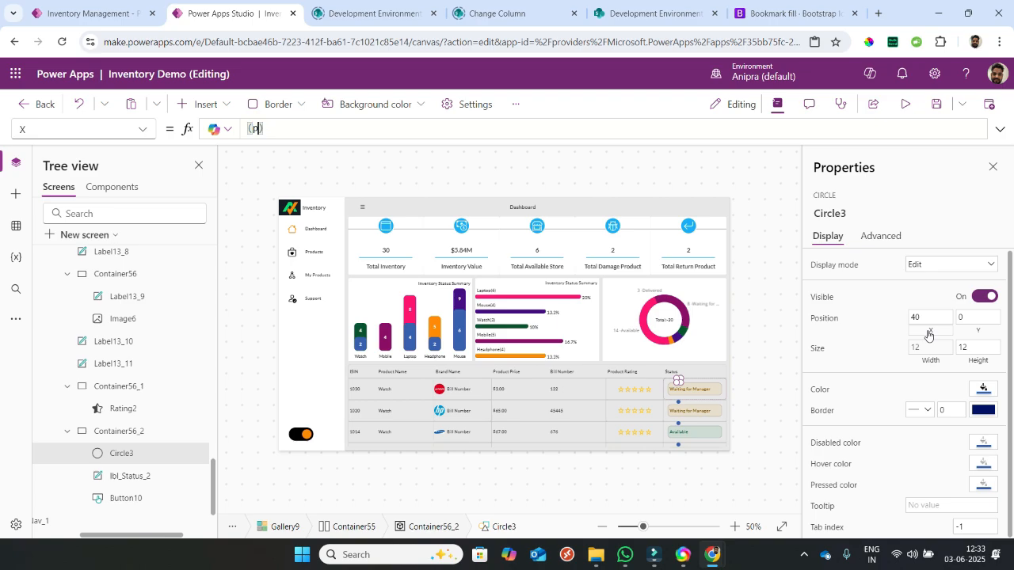
left_click(933, 333)
type("buton")
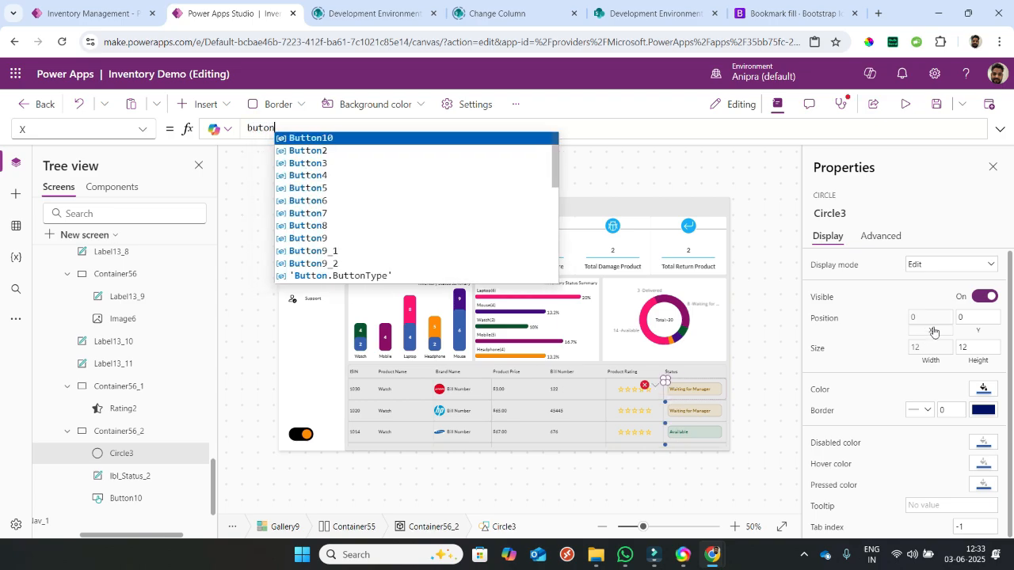
key("Tab")
type(".")
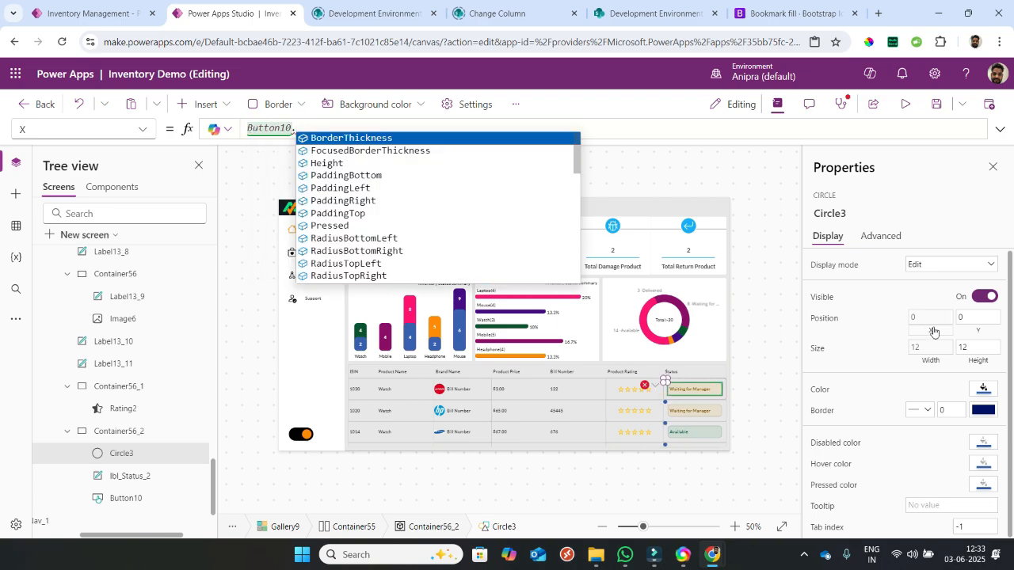
type("x")
key("Tab")
type("+5")
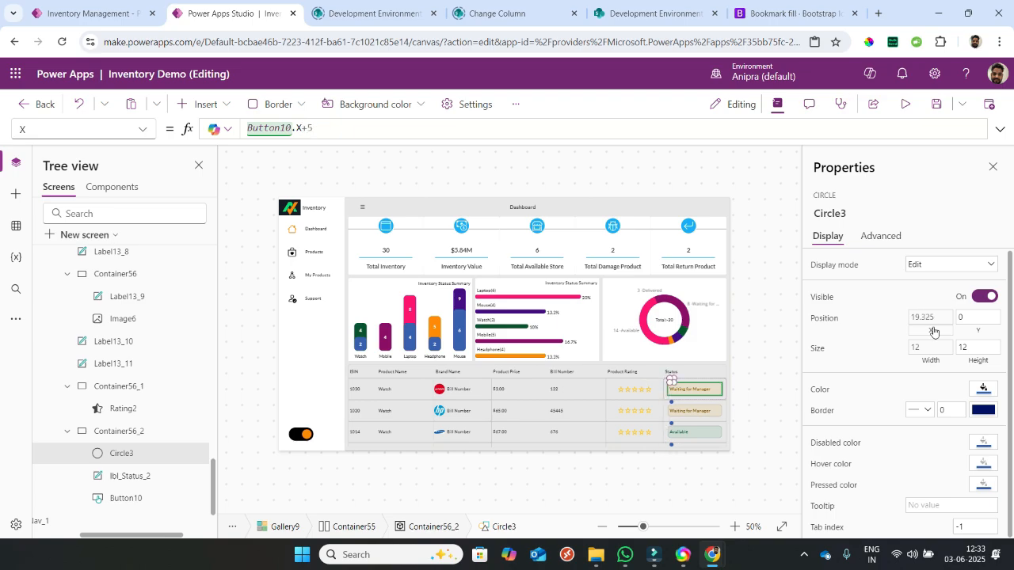
- Center the circle vertically in its container by setting its Y to (Parent.Height-Self.Height)/2
left_click(981, 331)
type("Parent")
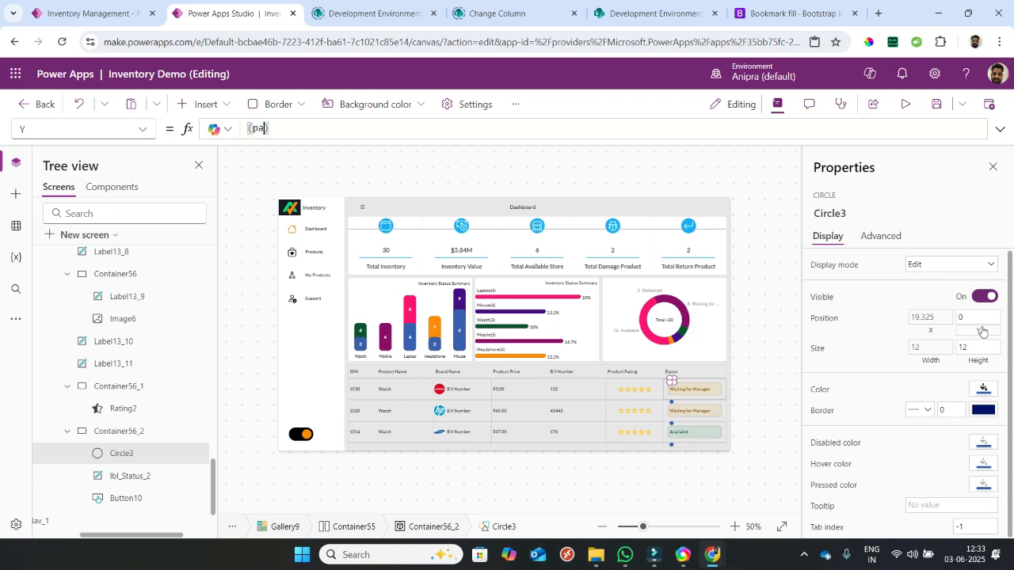
type(".Height")
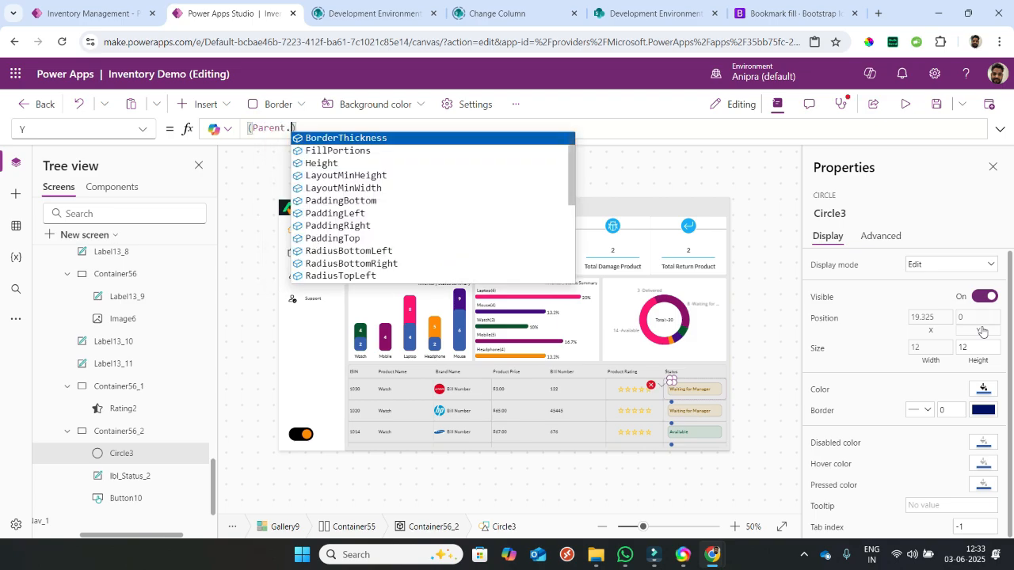
type("-Self.he")
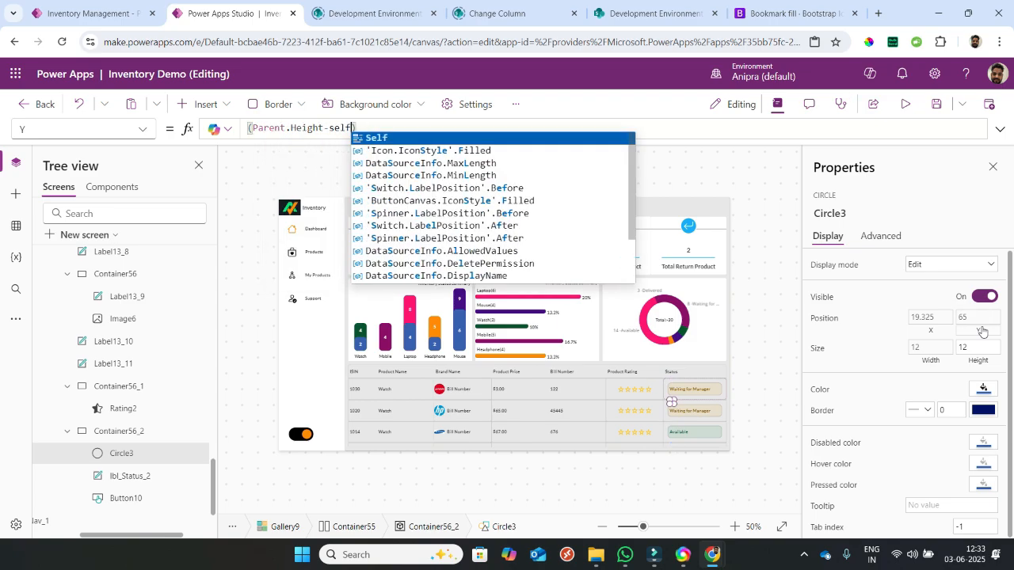
key("Tab")
key("Right")
type("/")
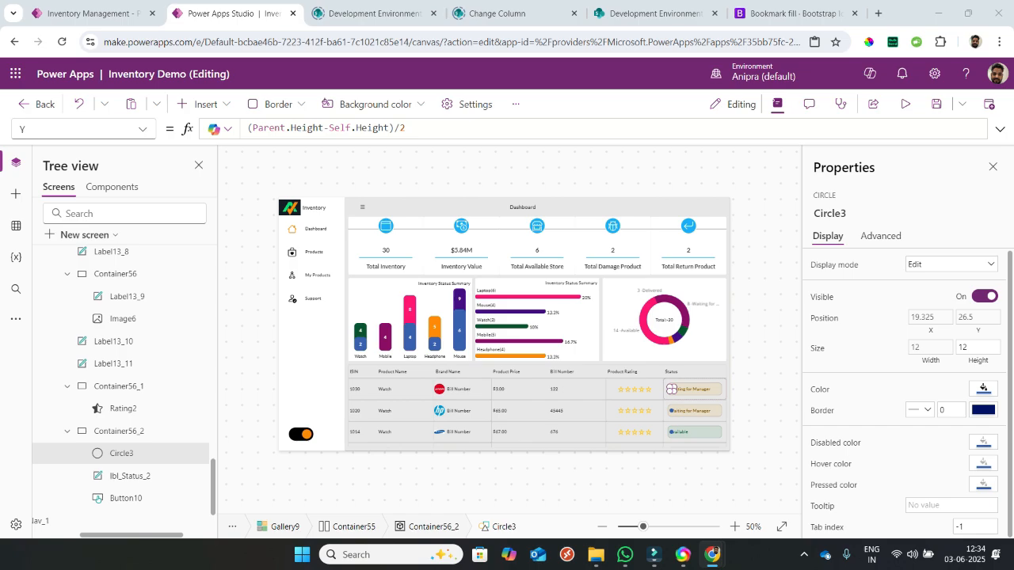
- Replace the circle's Fill with the copied Switch(Text(lbl_Status_2.Text), …) formula that assigns an RGBA color to each status
left_click(816, 389)
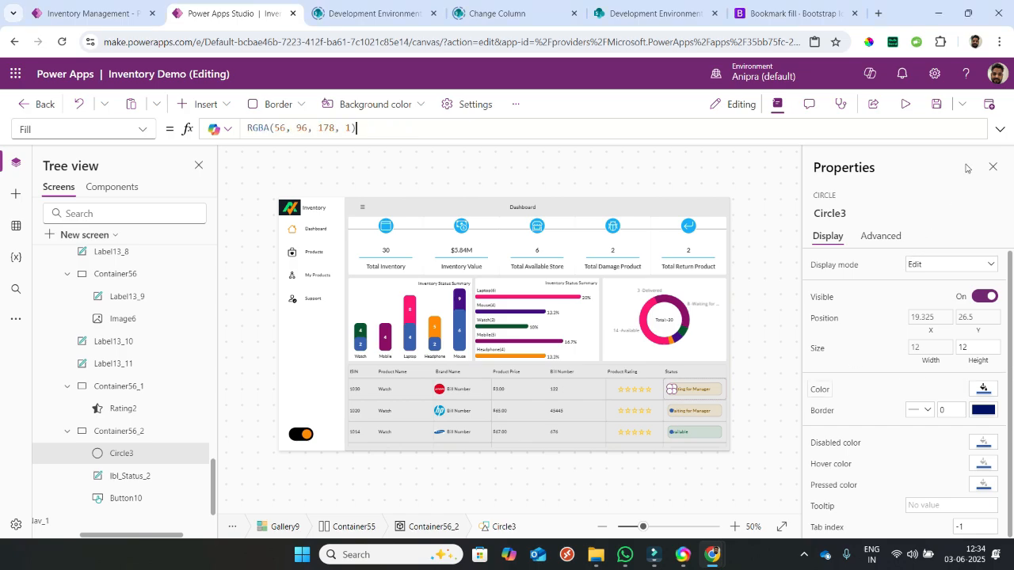
left_click(1001, 132)
left_click(577, 219)
key("ctrl+a")
key("ctrl+v")
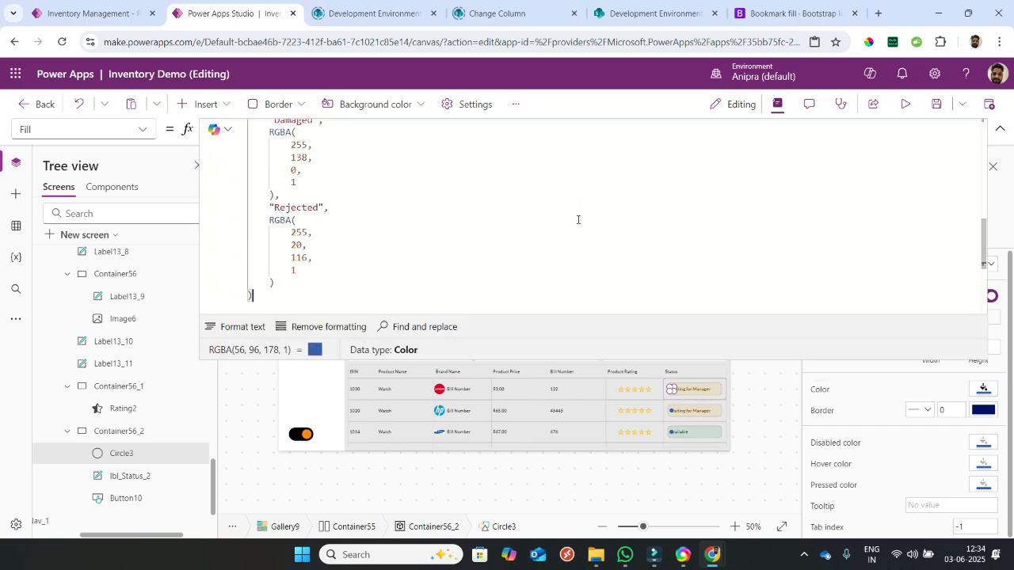
scroll(578, 220, "up", 10)
scroll(578, 220, "down", 6)
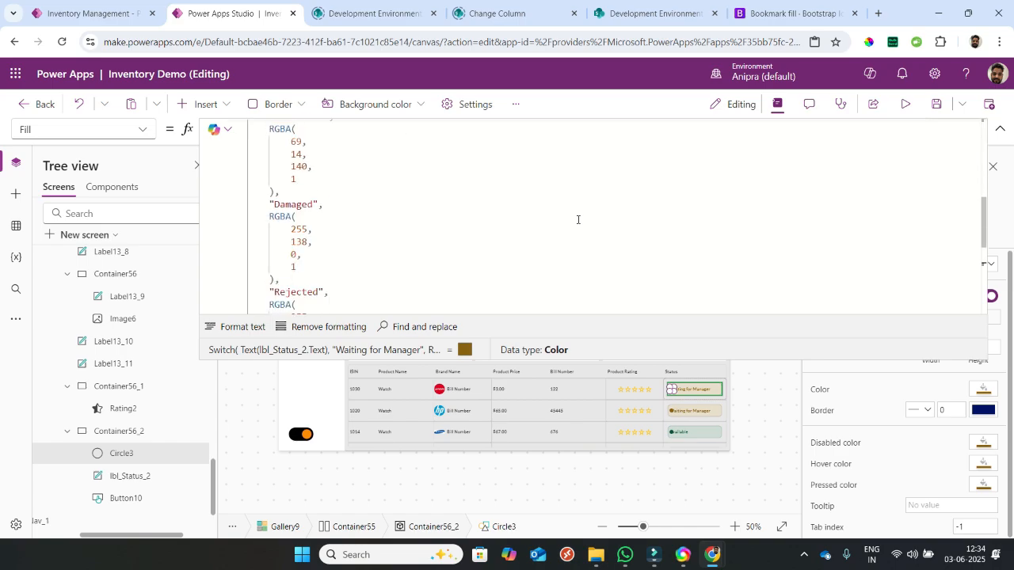
scroll(578, 219, "down", 3)
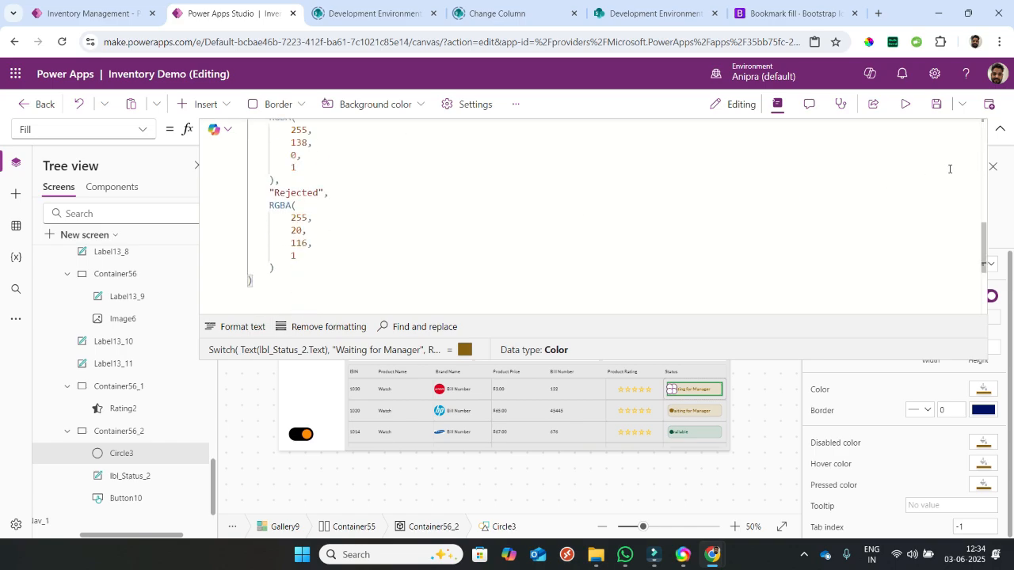
left_click(1000, 129)
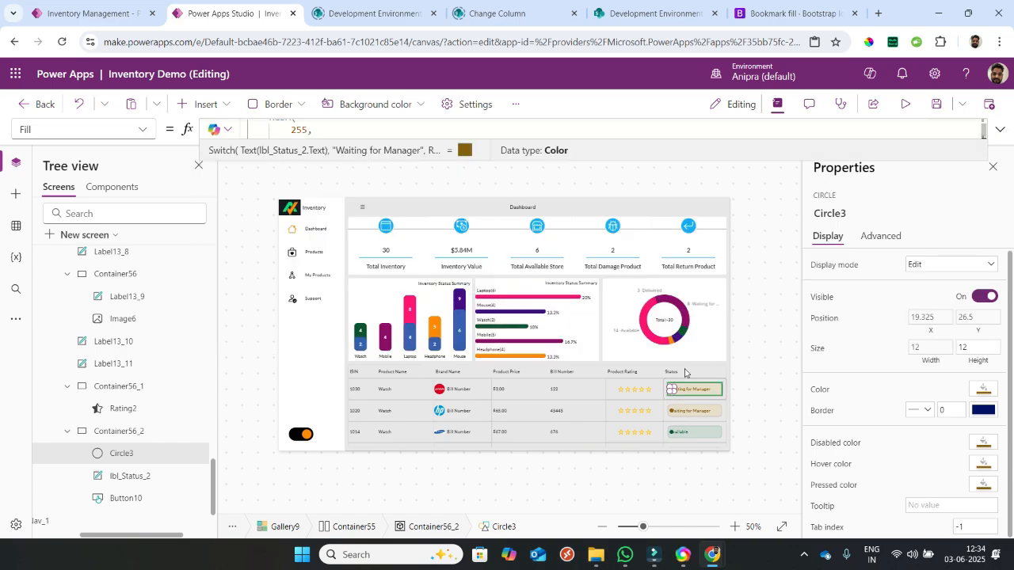
- Examine the status cases and RGBA colors in the lbl_Status_2 label's Color formula
left_click(151, 481)
scroll(871, 427, "down", 5)
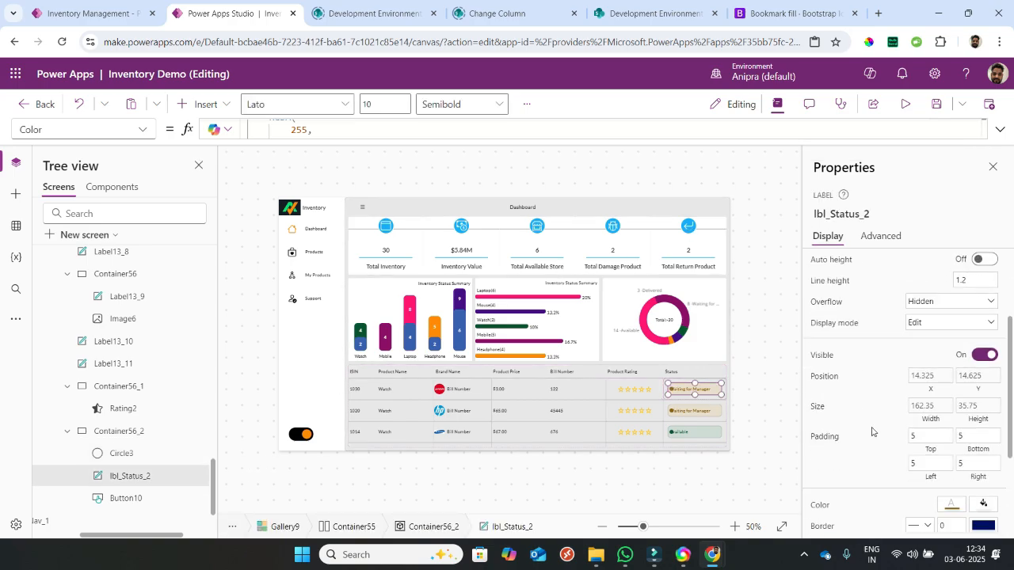
scroll(871, 432, "down", 3)
left_click(823, 380)
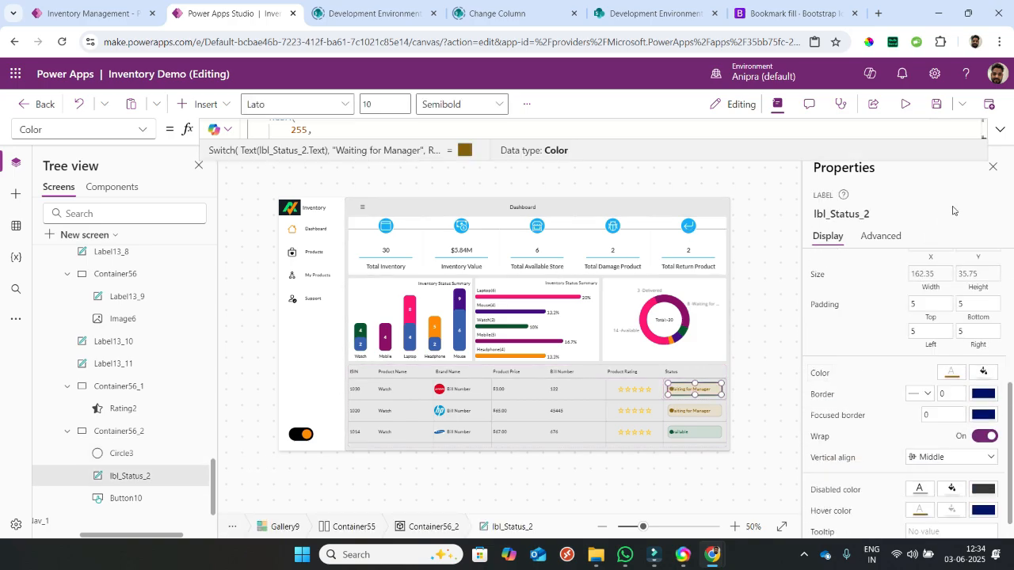
left_click(1000, 128)
scroll(610, 198, "up", 2)
scroll(610, 198, "up", 6)
scroll(610, 198, "down", 5)
scroll(610, 198, "down", 5)
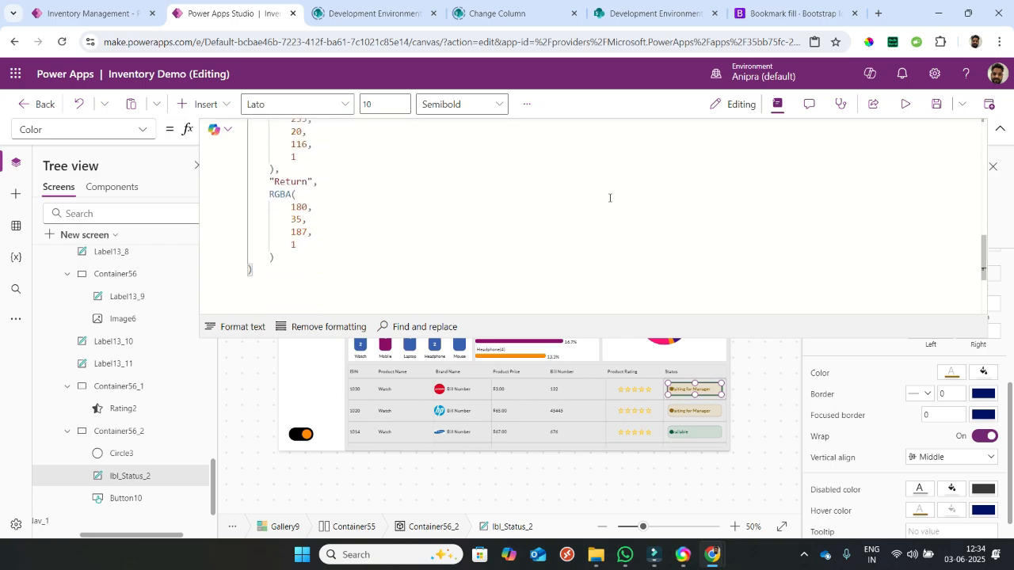
left_click(997, 132)
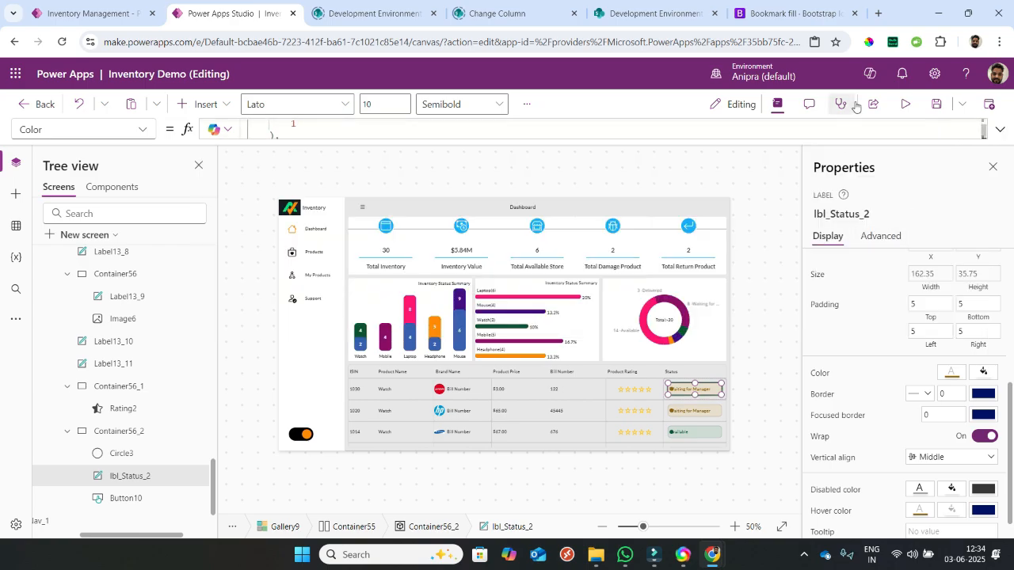
- Preview the dashboard and increase the lbl_Status_2 label's left padding so the status text clears the circle
key("F5")
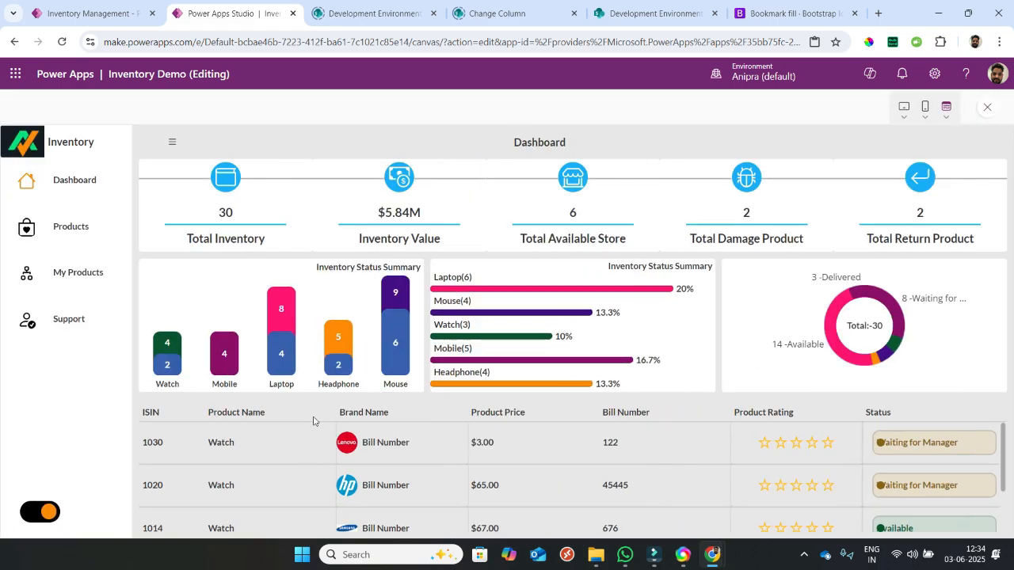
key("Escape")
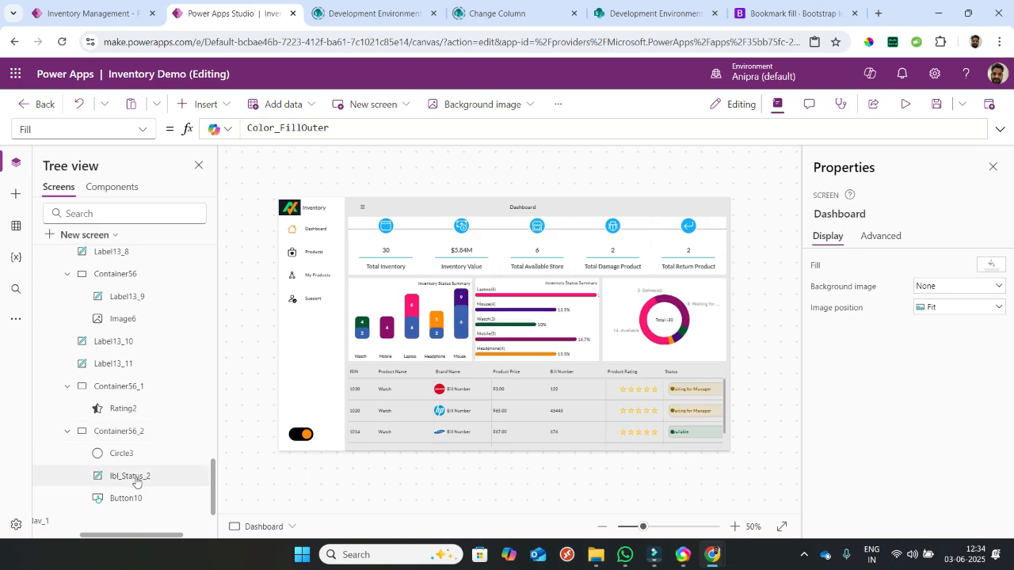
left_click(131, 477)
scroll(844, 452, "down", 5)
scroll(879, 455, "down", 3)
left_click(918, 353)
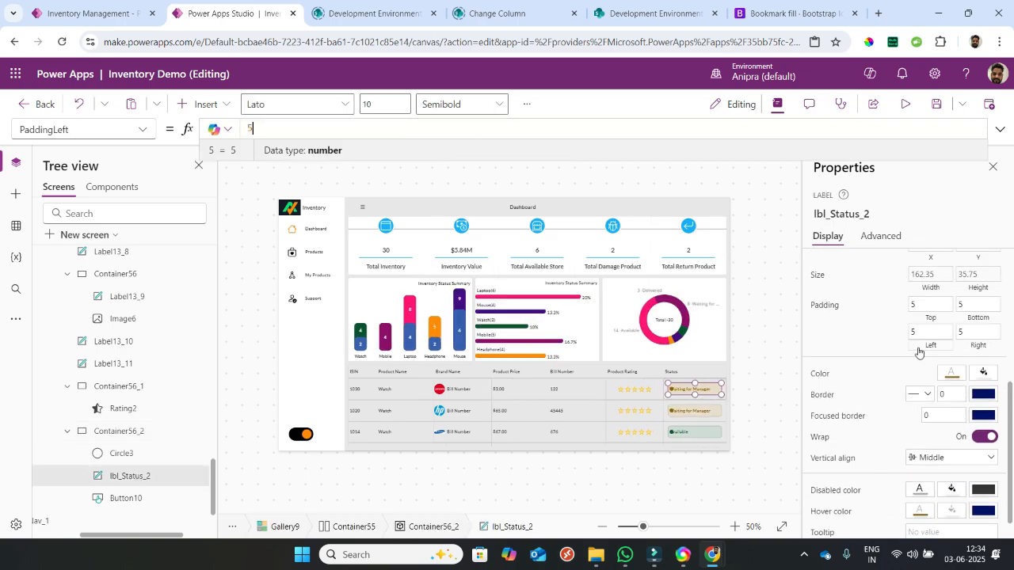
- Preview the dashboard's status badges, and collapse Container56_1 and Container56_2 in the control tree
left_click(908, 105)
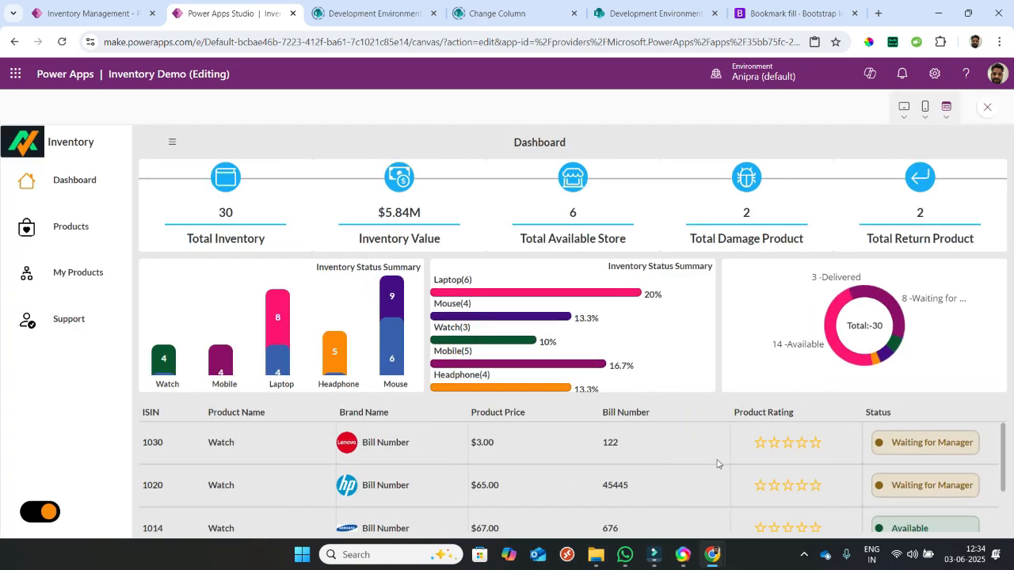
left_click(987, 109)
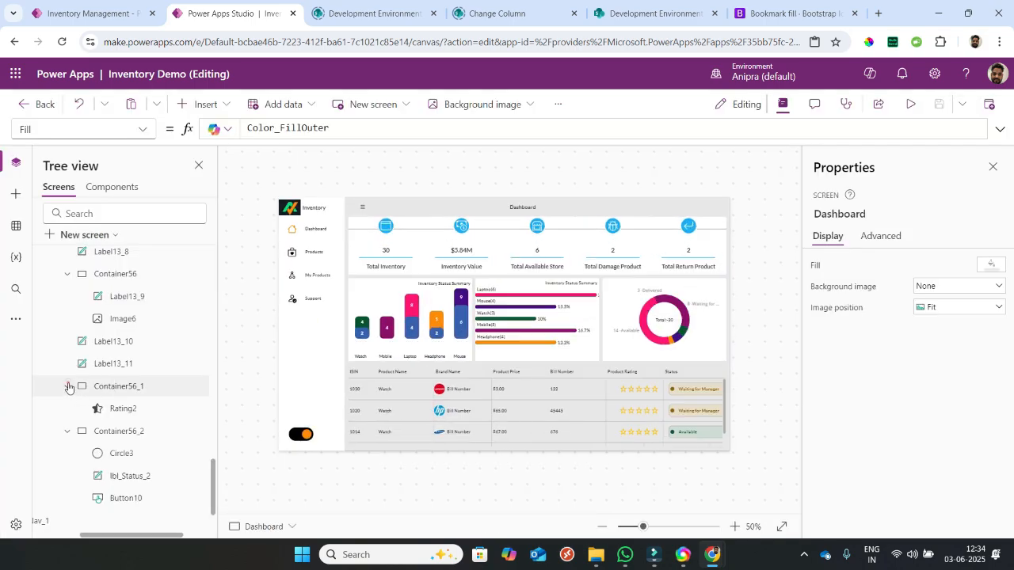
left_click(68, 387)
left_click(68, 408)
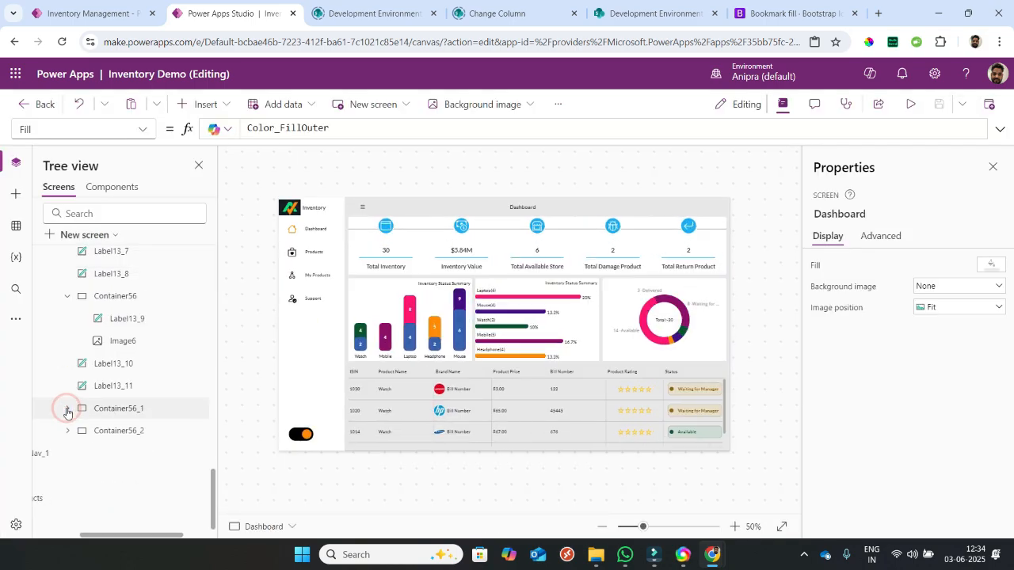
- Set the drop shadow to None for Container56, Container56_1 and Container56_2 in Gallery9 together
left_click(68, 428)
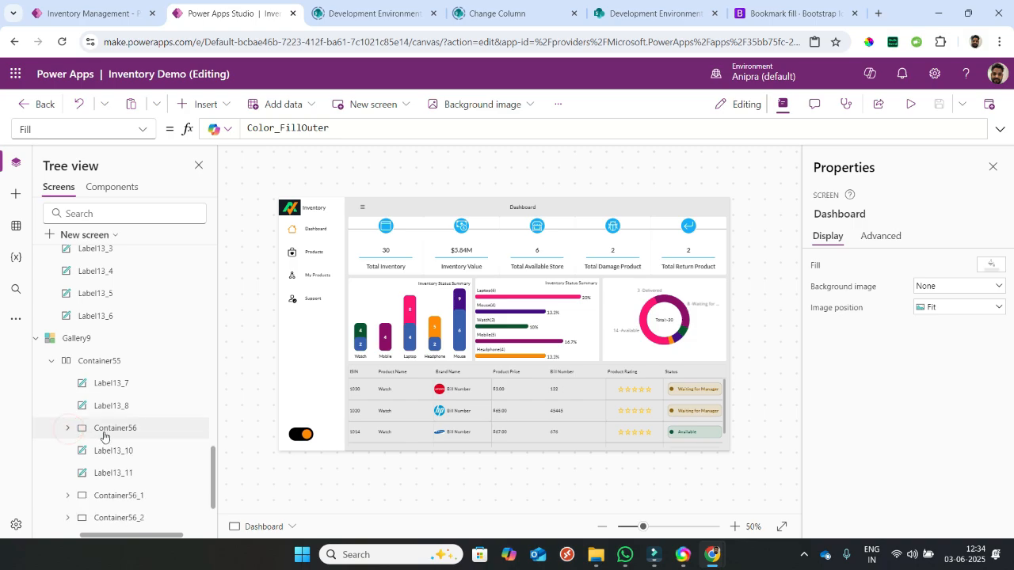
left_click(105, 429)
left_click(126, 495, "ctrl")
left_click(129, 518, "ctrl")
left_click(959, 524)
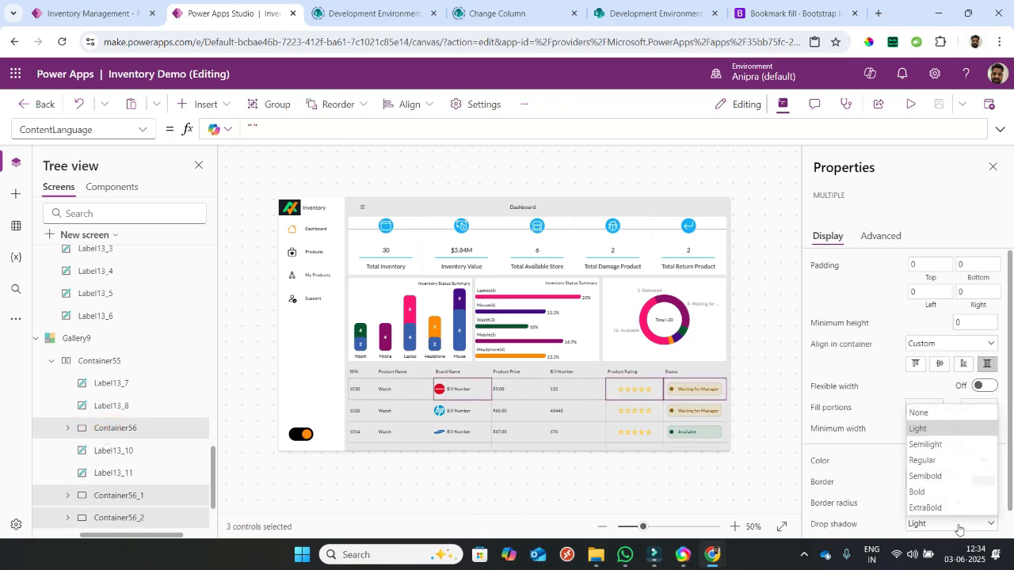
left_click(919, 411)
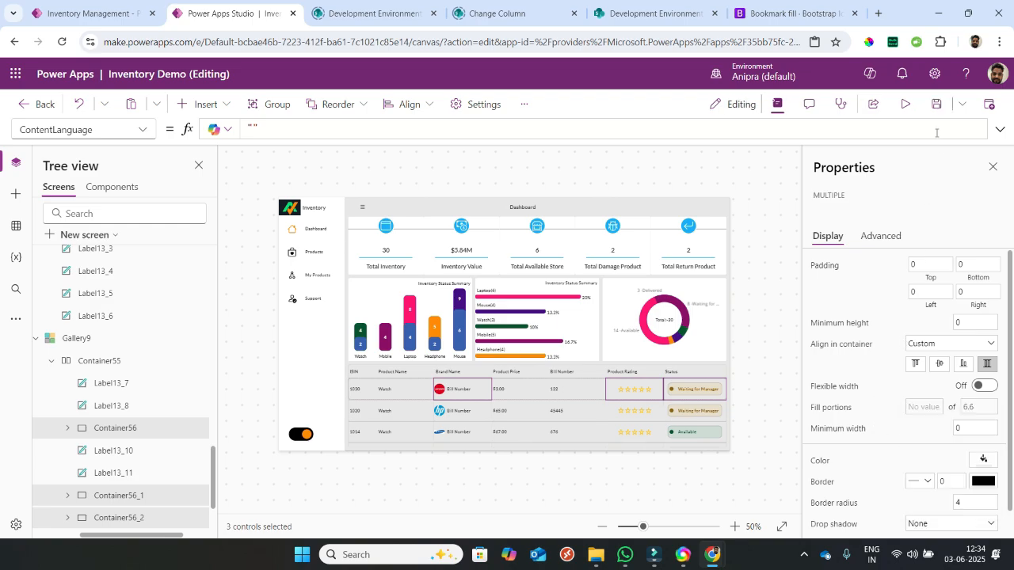
- Preview the dashboard and test filtering the product table with the donut chart's Delivered, Waiting for Manager and Damaged segments
left_click(905, 103)
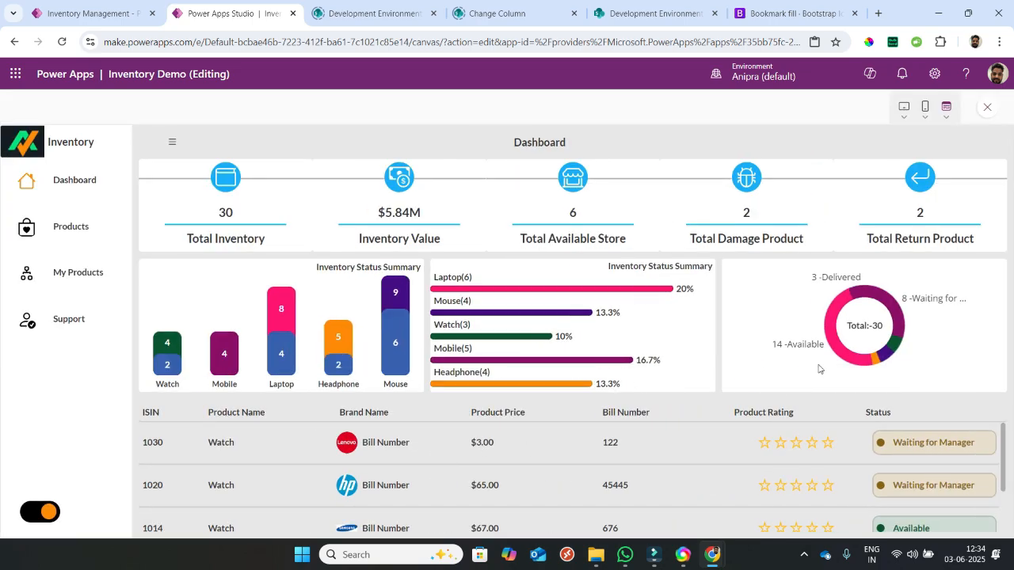
left_click(868, 294)
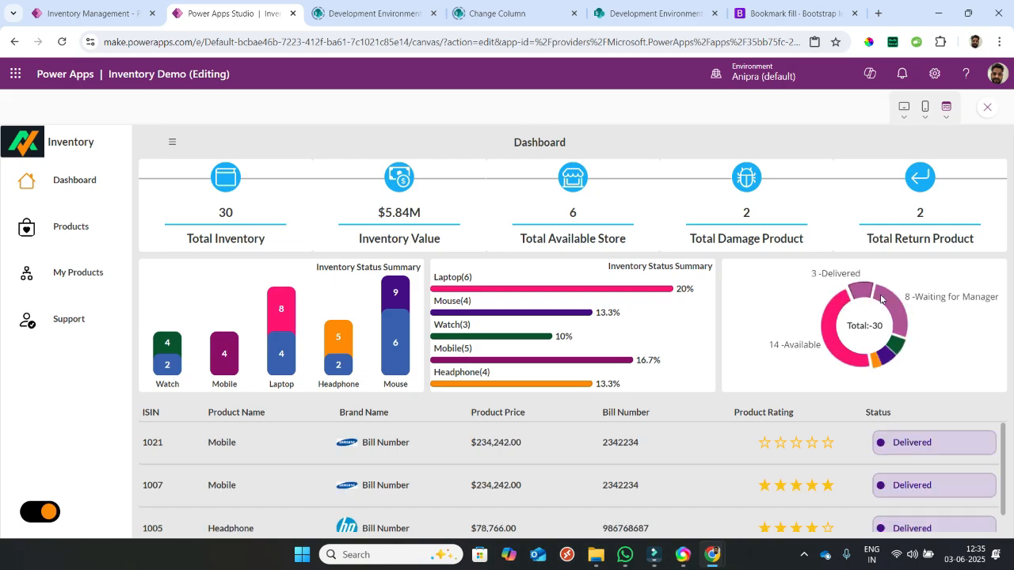
left_click(900, 309)
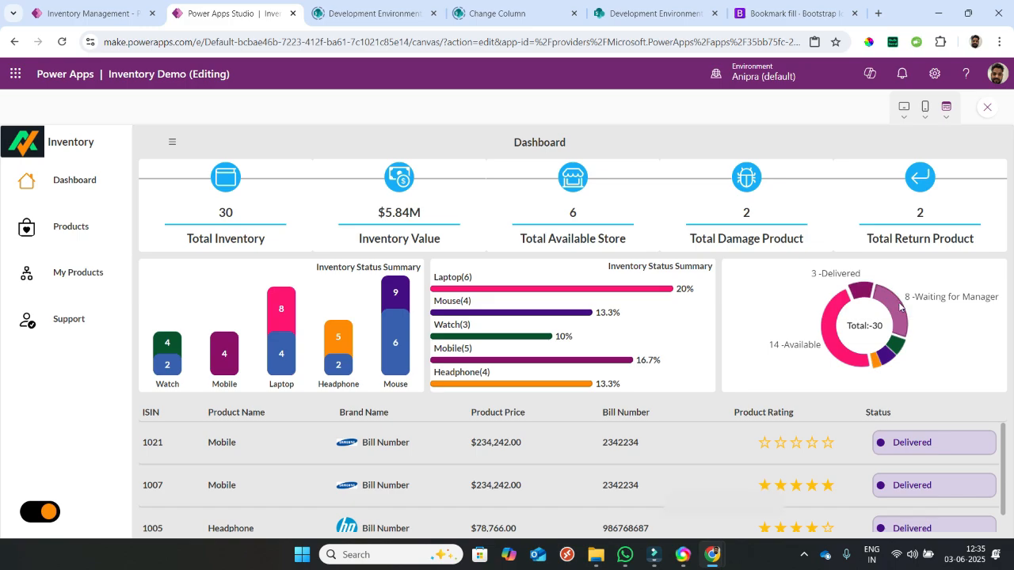
left_click(900, 347)
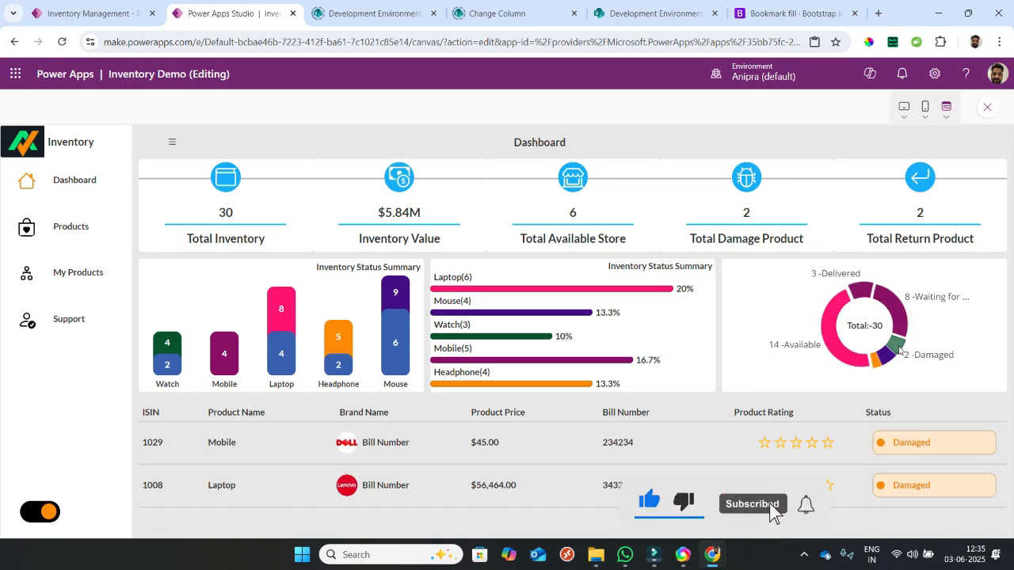
- Test filtering the product table with the Mouse and Watch horizontal bars and the Headphone and Mobile columns, checking the listed rows
left_click(464, 314)
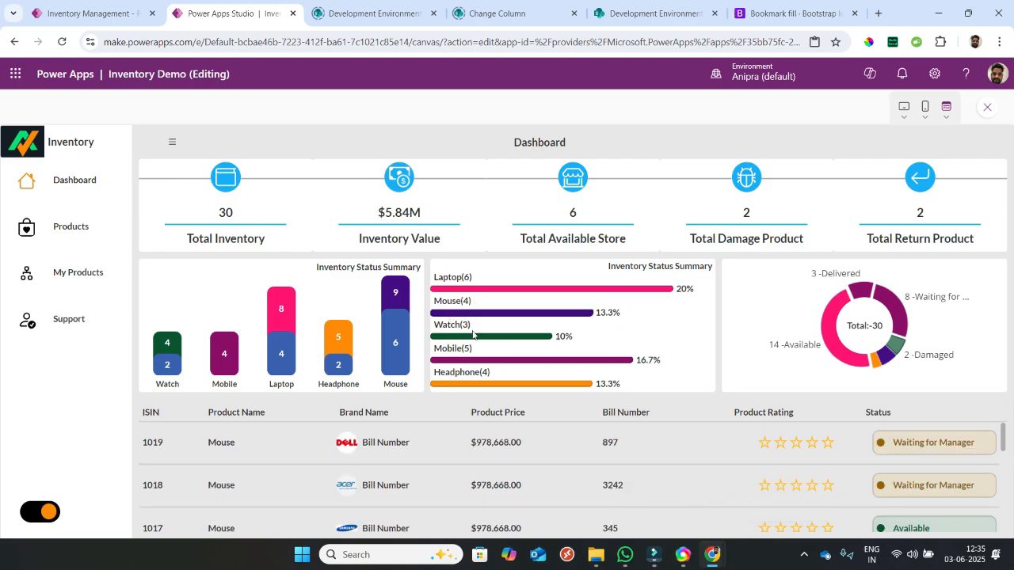
left_click(474, 338)
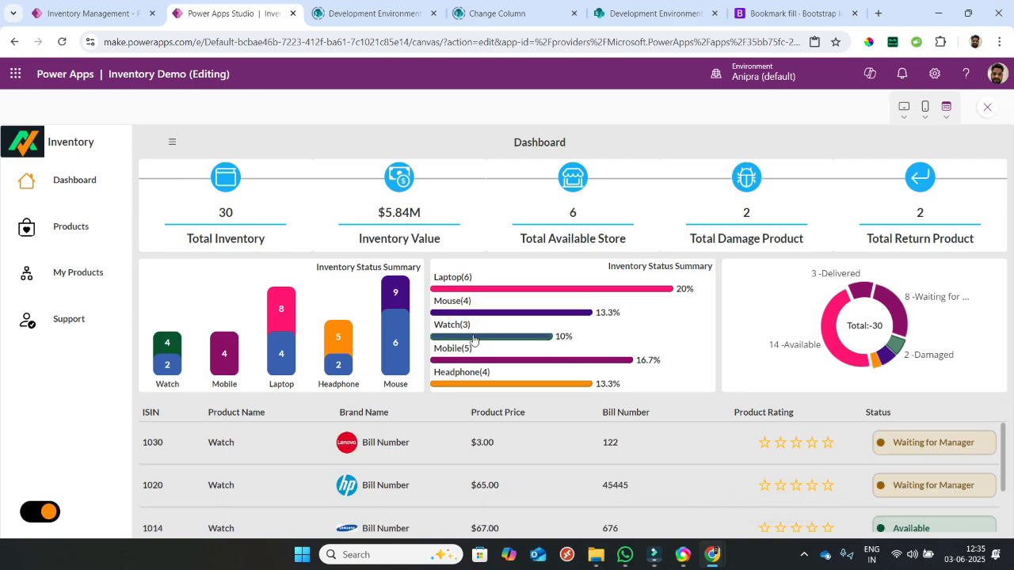
left_click(340, 346)
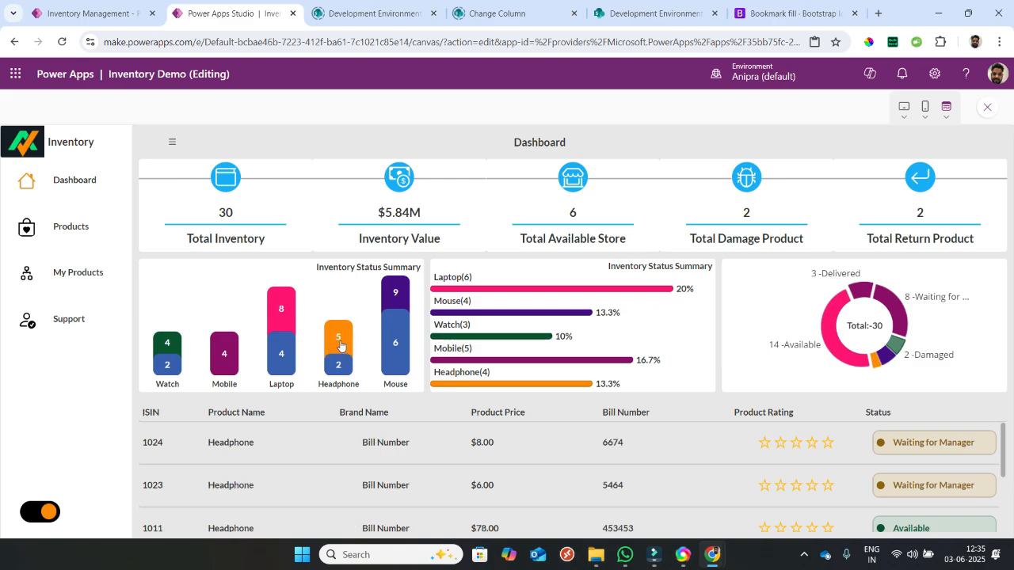
scroll(288, 496, "down", 2)
scroll(273, 460, "up", 1)
left_click(221, 365)
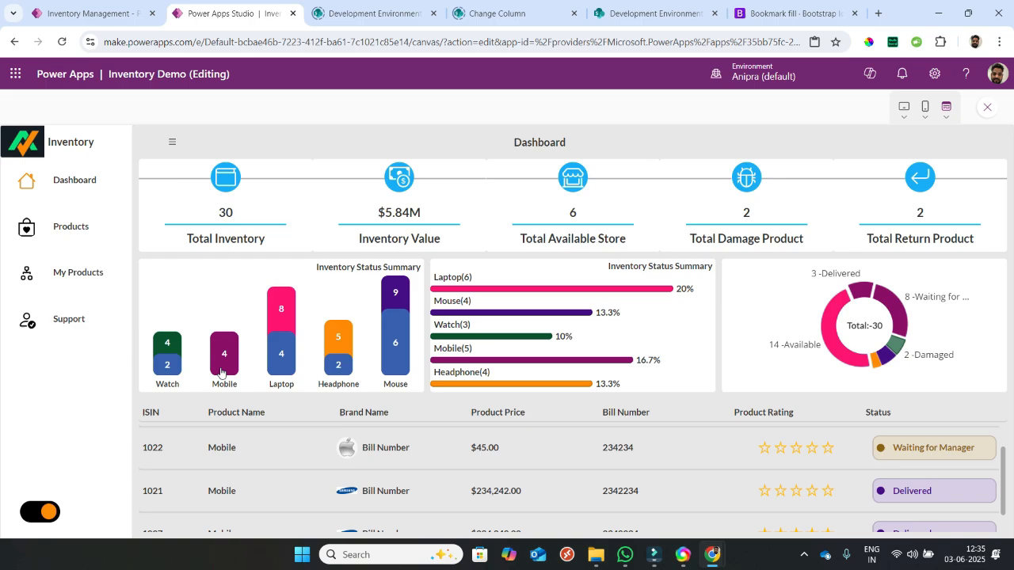
scroll(310, 524, "down", 1)
scroll(309, 523, "up", 2)
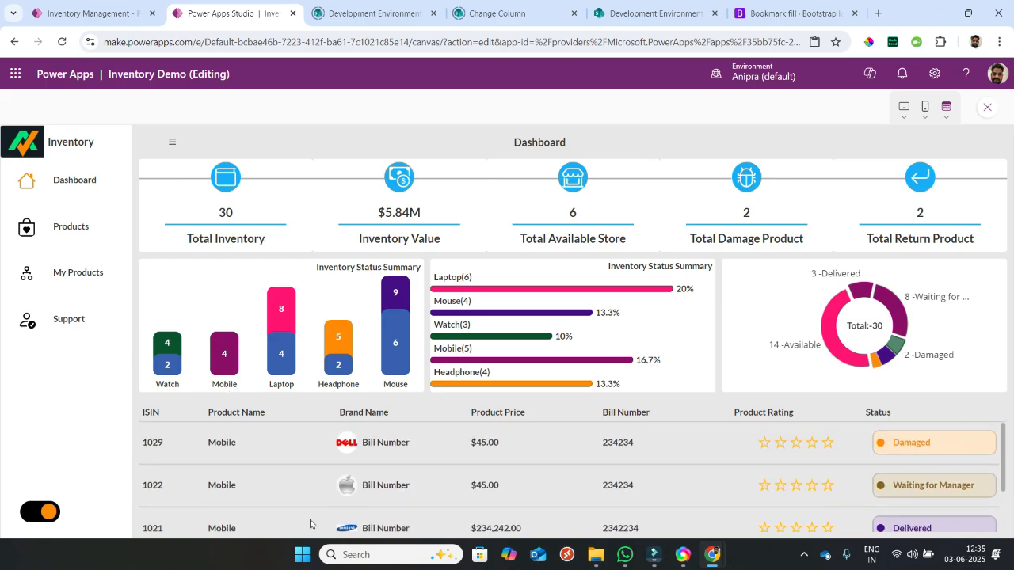
- Switch the previewed dashboard between light and dark themes, ending on dark, and examine the product table's rows and status badges
left_click(37, 513)
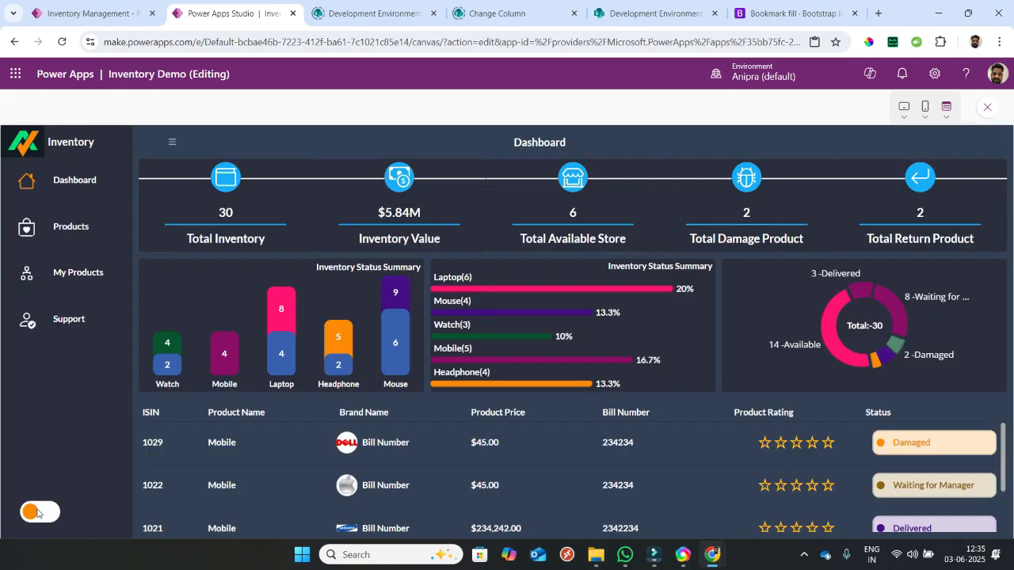
left_click(37, 514)
left_click(37, 513)
scroll(520, 472, "down", 2)
scroll(520, 468, "up", 2)
scroll(521, 467, "down", 2)
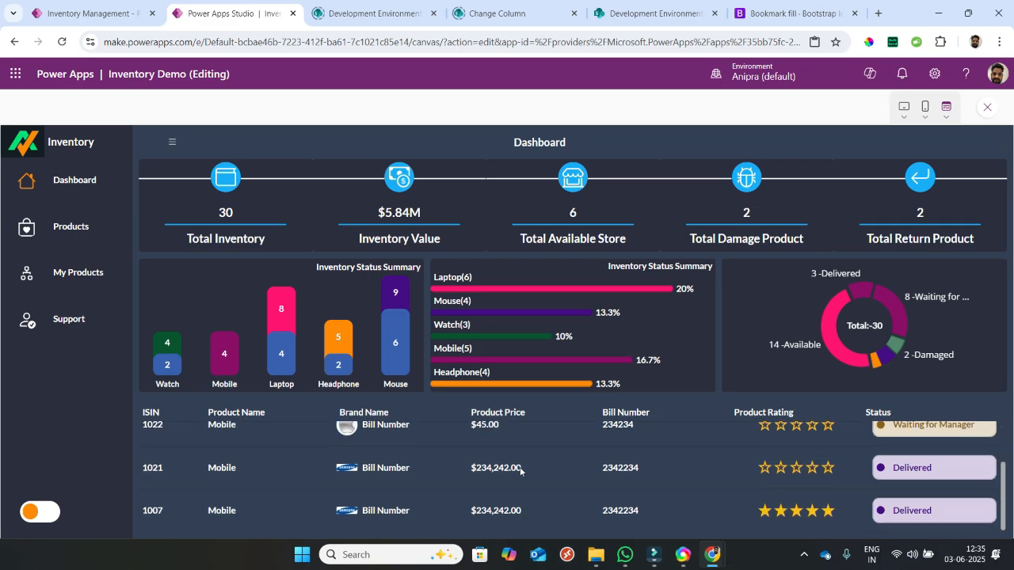
scroll(521, 470, "up", 2)
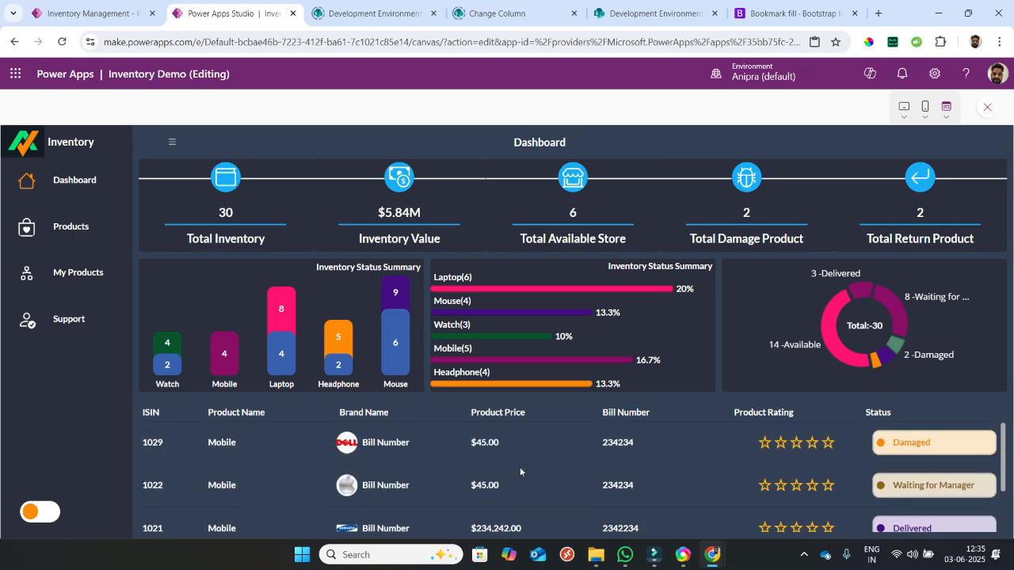